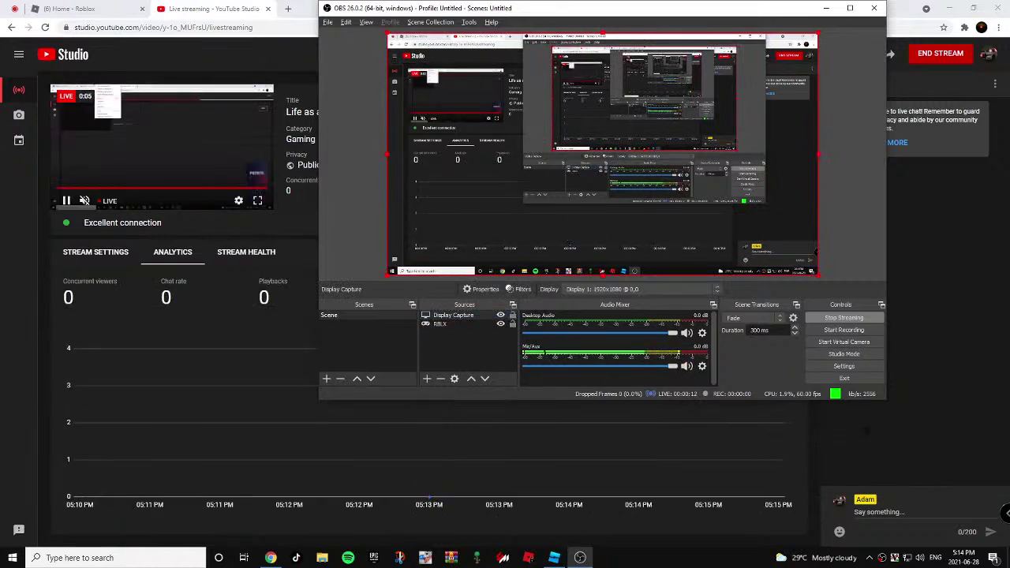
Switch to Roblox Studio and shorten the curb running across the paved lot to roughly half of the lot's width.
left_click(866, 430)
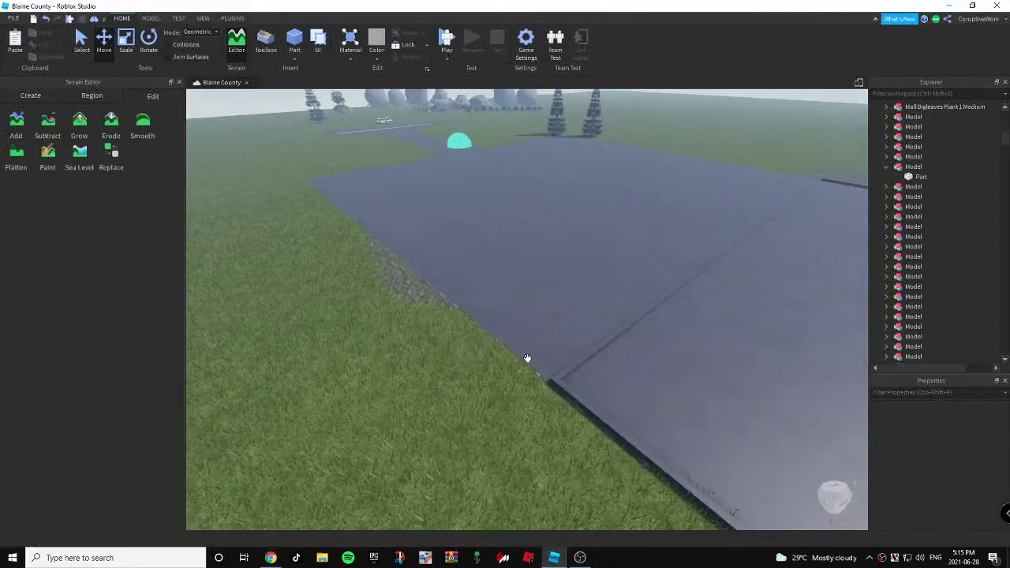
key("w")
key("a")
right_click_drag(527, 357, 393, 287)
left_click(393, 288)
key("s")
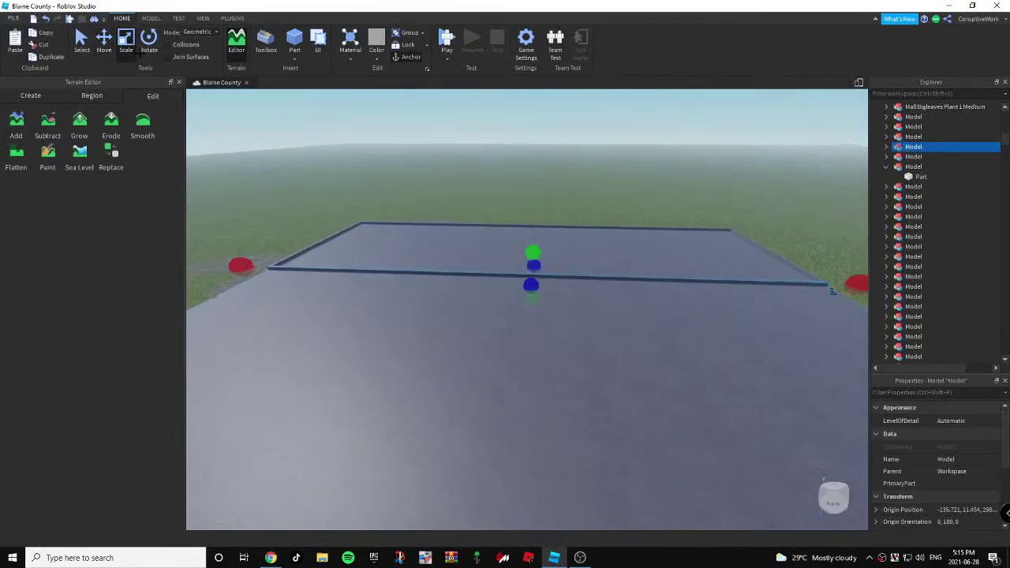
key("s")
left_click_drag(271, 249, 401, 280)
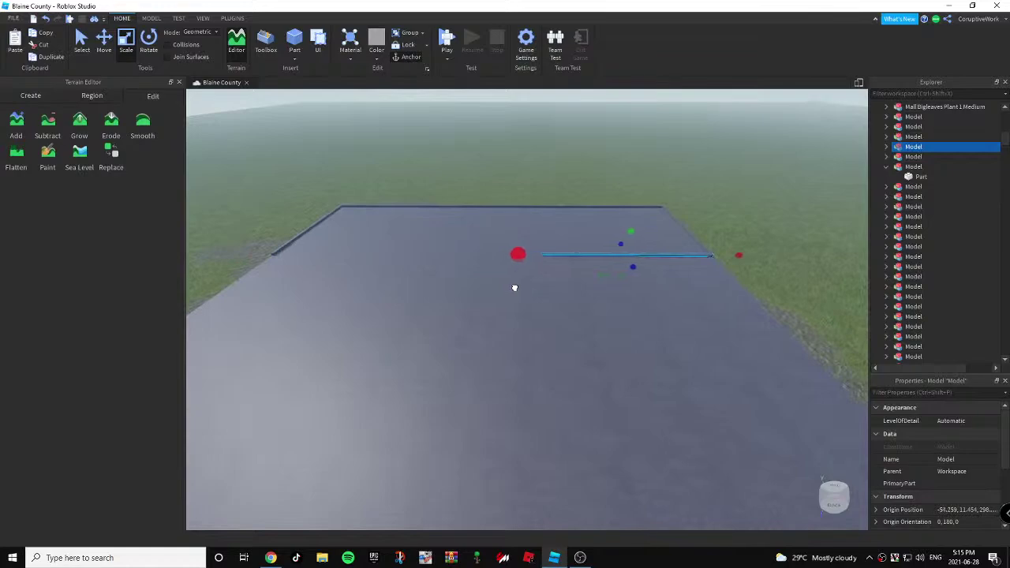
Duplicate the shortened curb and move the copy in line to the lot's other side, leaving a gap between the two.
left_click(104, 49)
key("ctrl+d")
left_click_drag(743, 253, 574, 273)
key("a")
key("s")
key("d")
left_click(631, 160)
key("w")
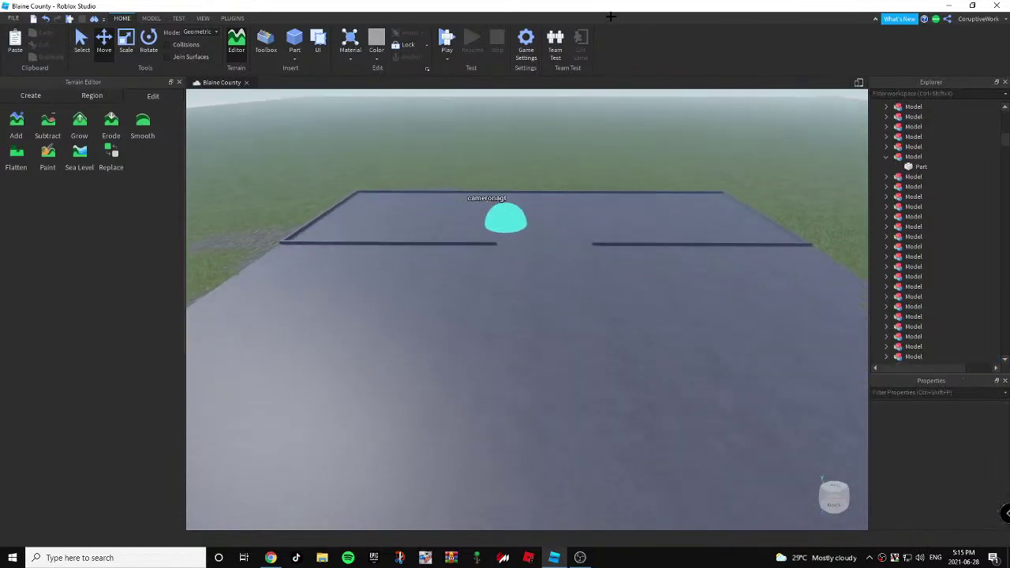
Widen the gap between the two crosswise curbs by shortening the inner end of each one.
left_click(470, 240)
key("ctrl+3")
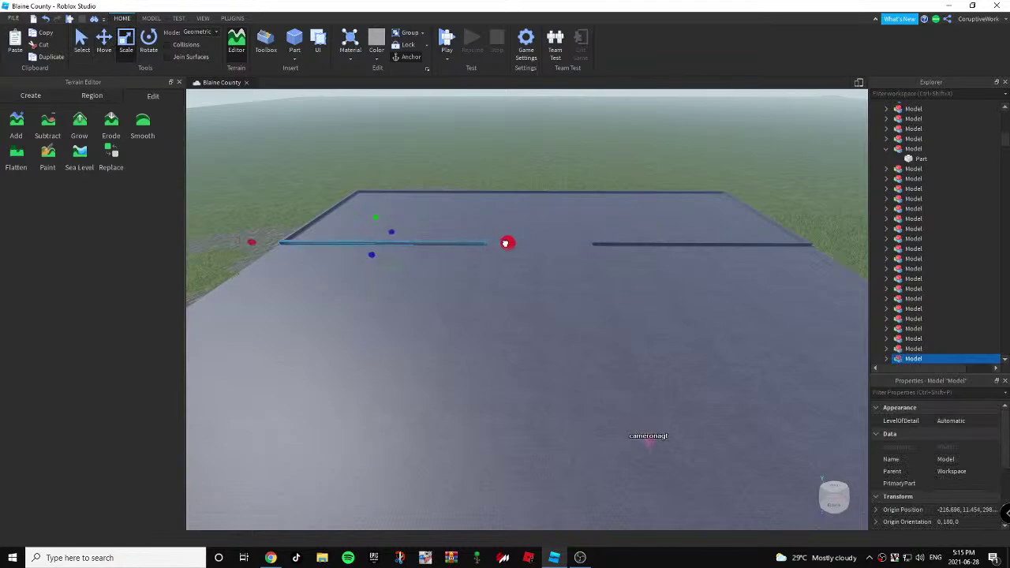
left_click(643, 246)
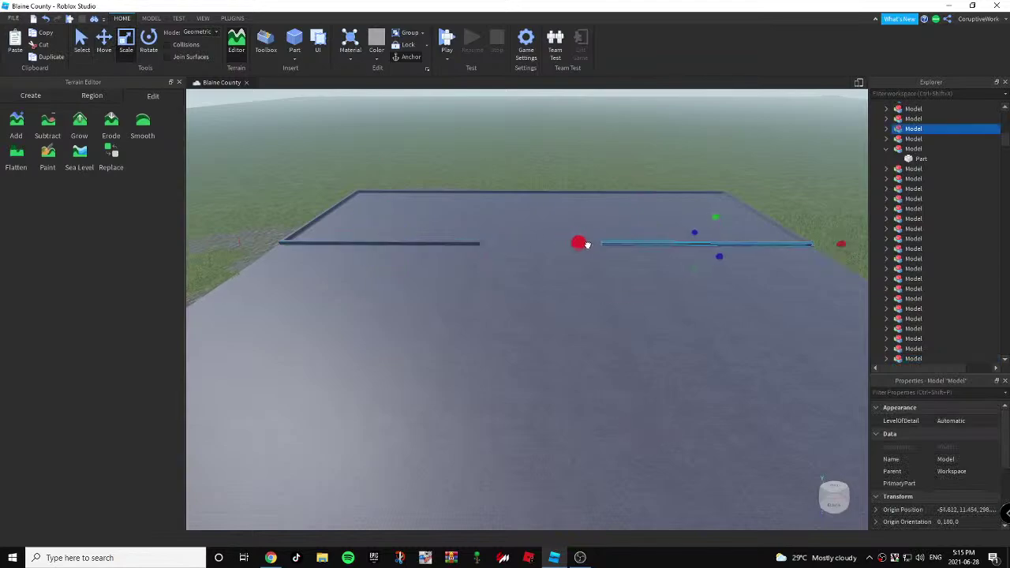
left_click(566, 145)
right_click_drag(565, 145, 568, 146)
key("w")
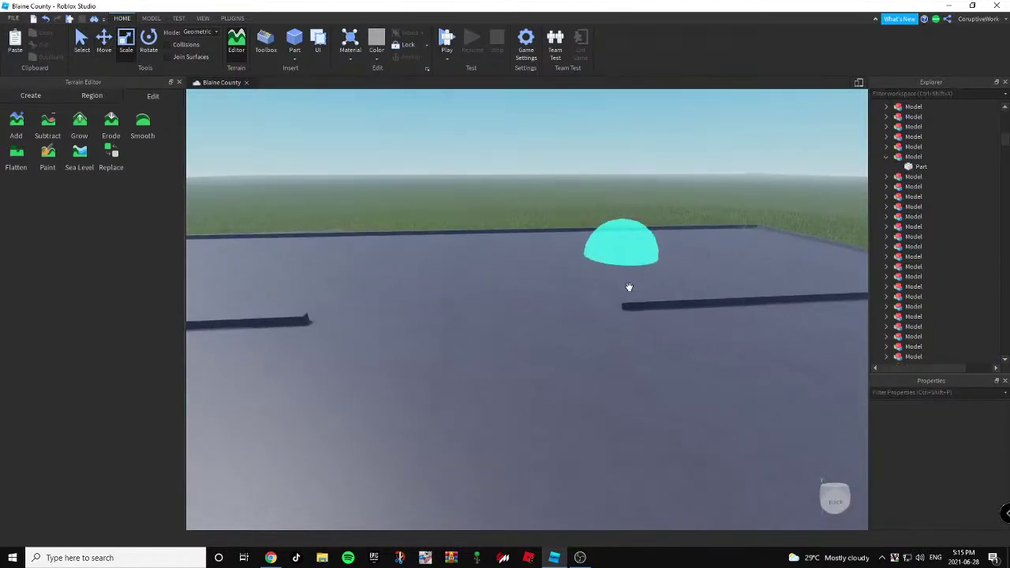
key("s")
right_click_drag(629, 288, 627, 298)
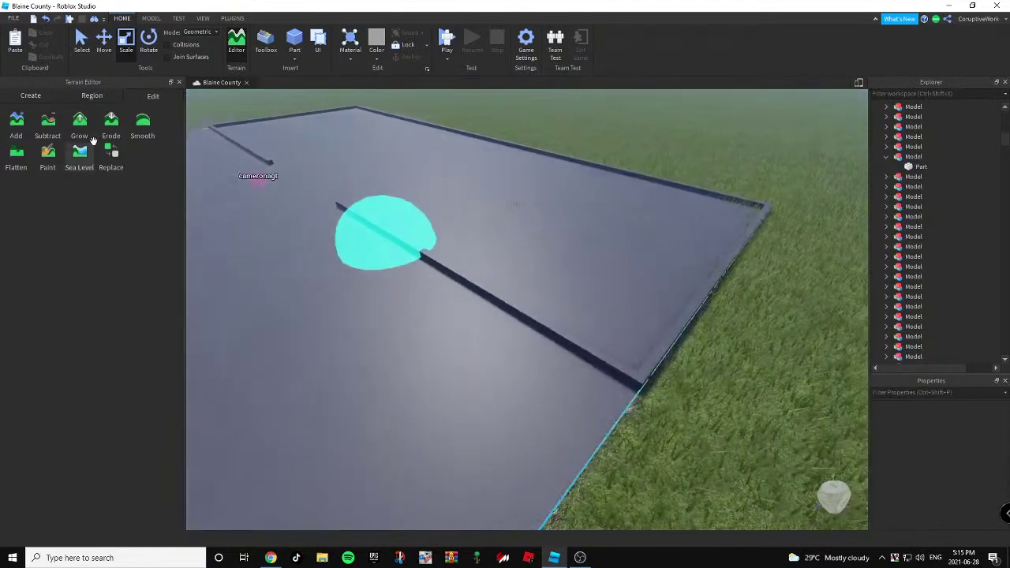
left_click(143, 126)
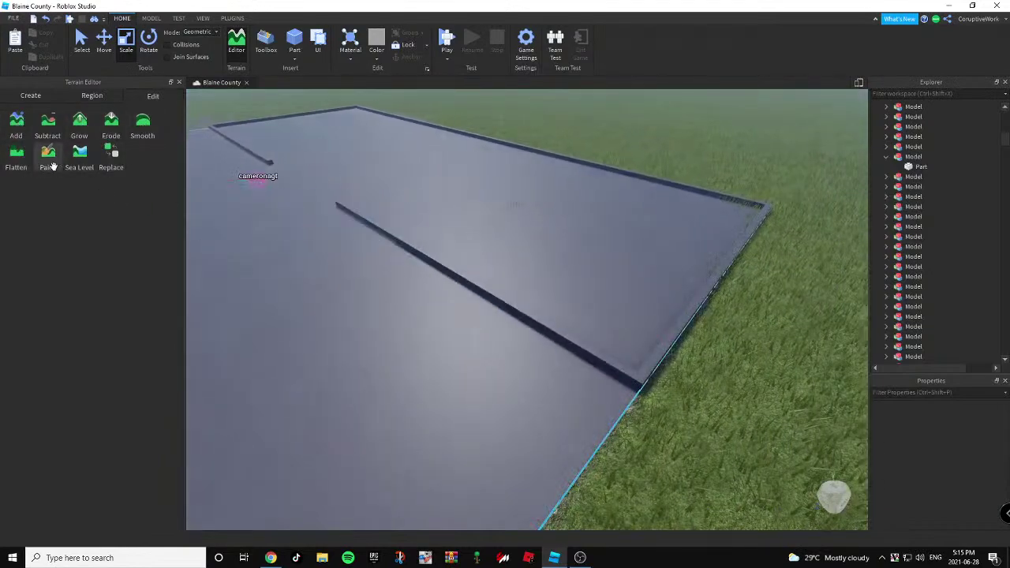
left_click(48, 158)
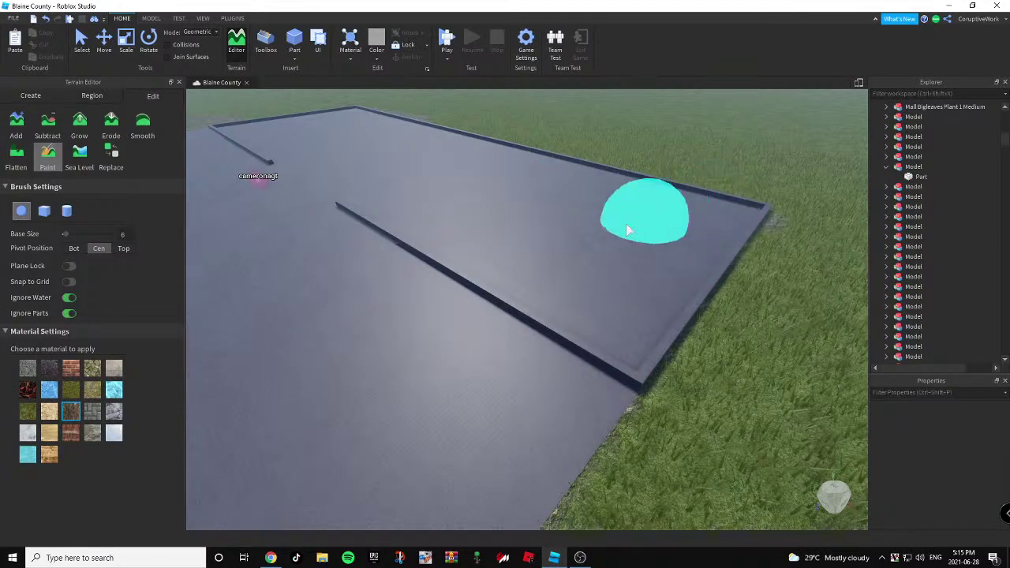
right_click_drag(538, 232, 551, 220)
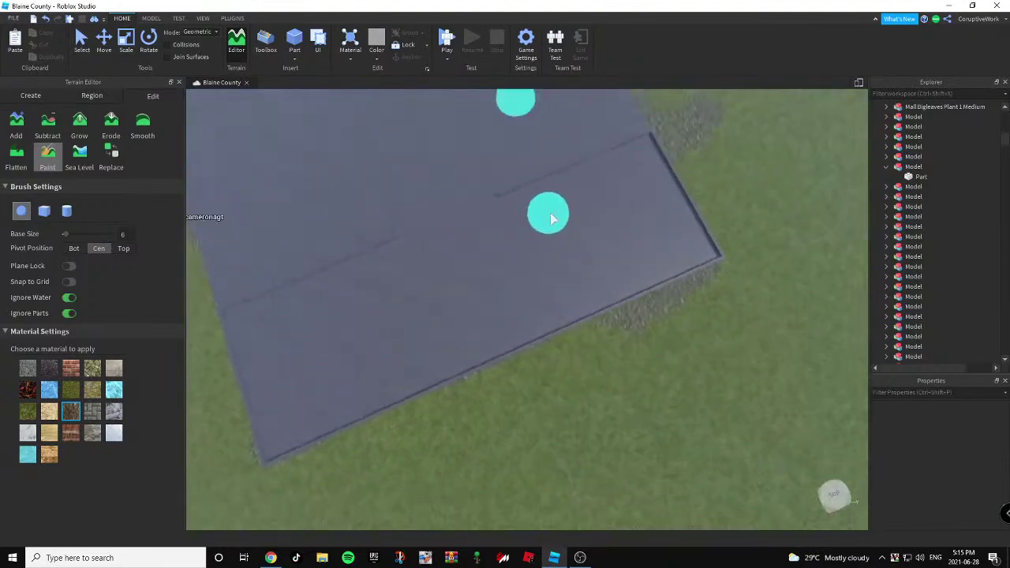
right_click_drag(704, 160, 692, 162)
key("w")
key("a")
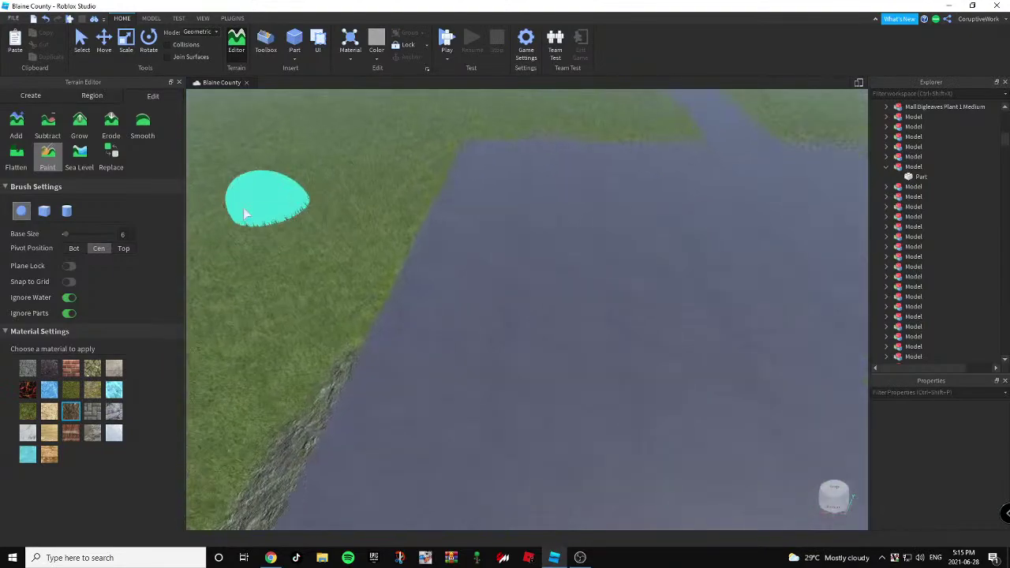
left_click(38, 151)
Duplicate the driveway linking the road to the lot and scale the copy into a narrow, slightly raised sidewalk strip along one edge.
mouse_move(525, 206)
right_mouse_down()
mouse_move(466, 292)
mouse_move(503, 329)
right_mouse_up()
key("s")
key("w")
key("a")
left_click(536, 253)
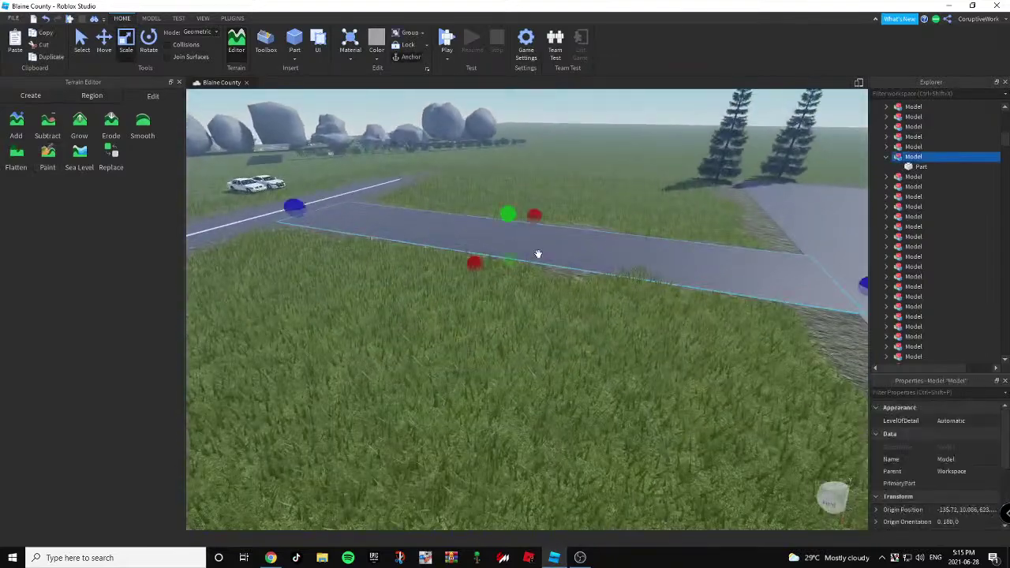
right_click_drag(537, 252, 508, 254)
key("d")
key("ctrl+d")
left_click_drag(565, 207, 530, 223)
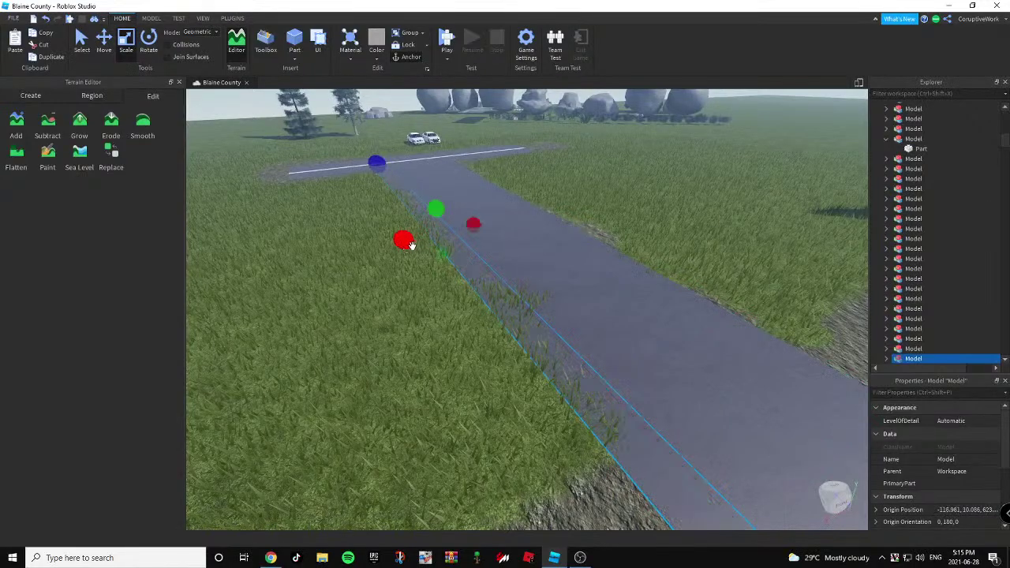
right_click_drag(410, 245, 433, 227)
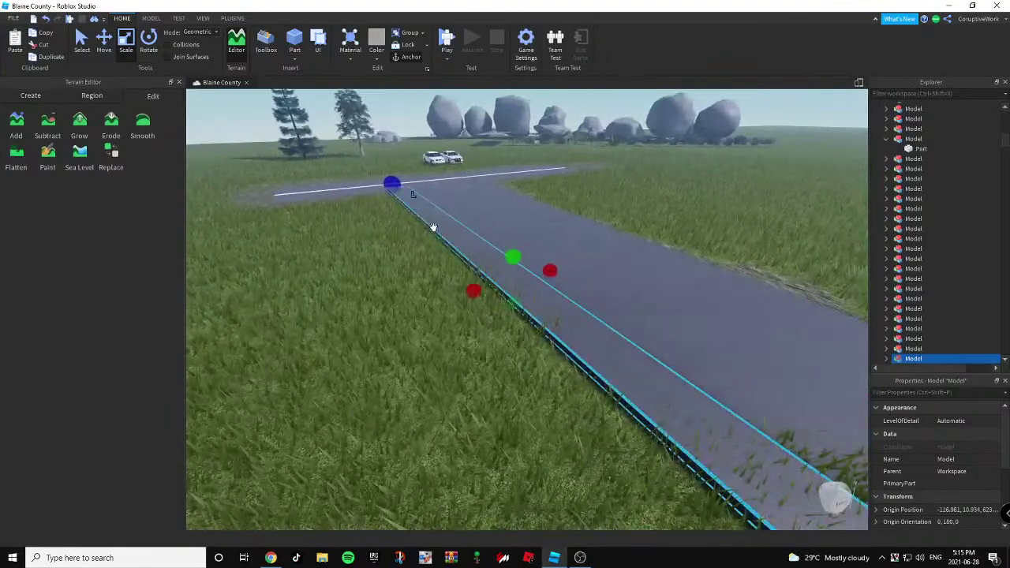
Set the BrickColor of the sidewalk strip's part to Fossil.
scroll(929, 358, "down", 1)
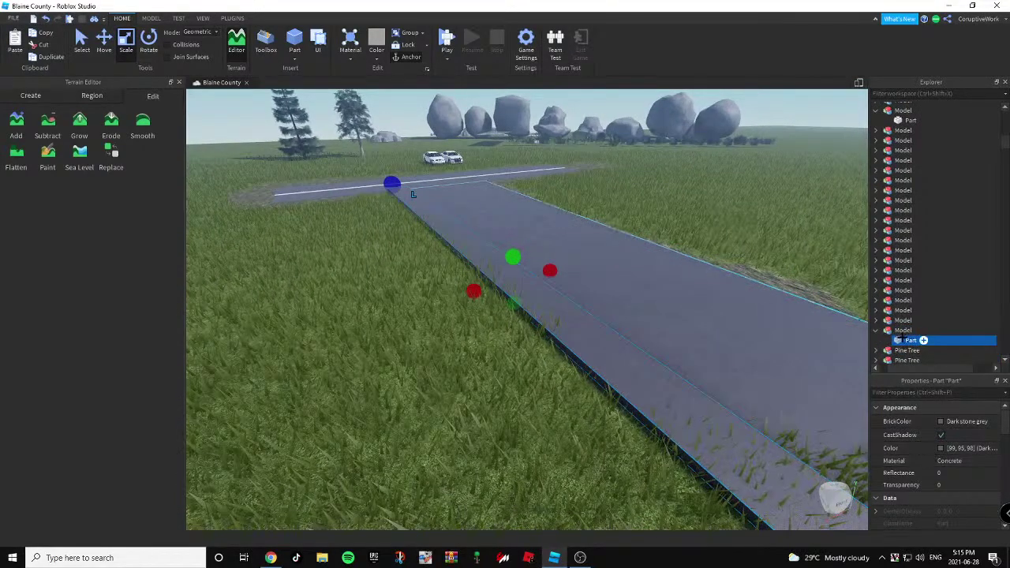
left_click(894, 340)
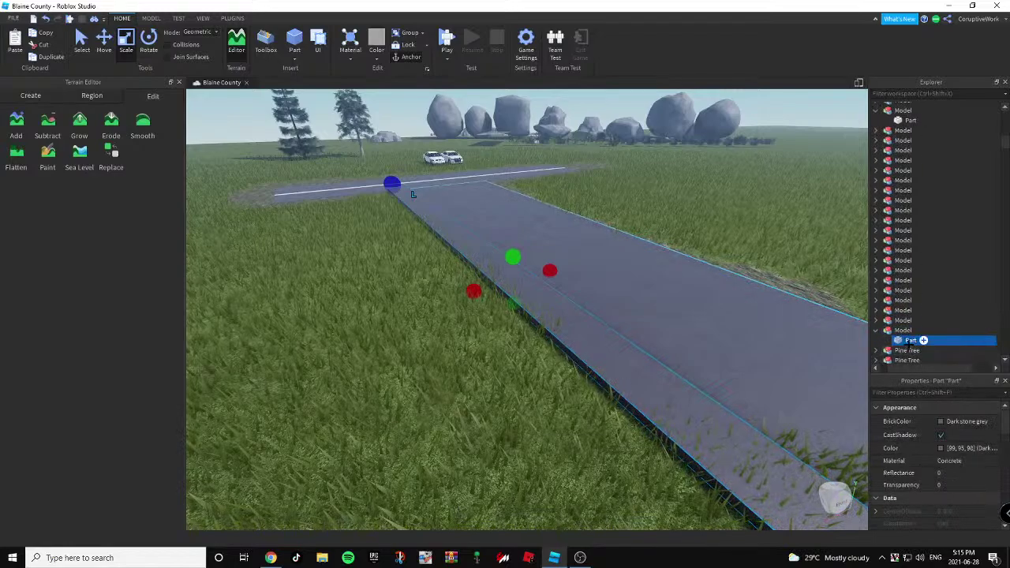
left_click(940, 421)
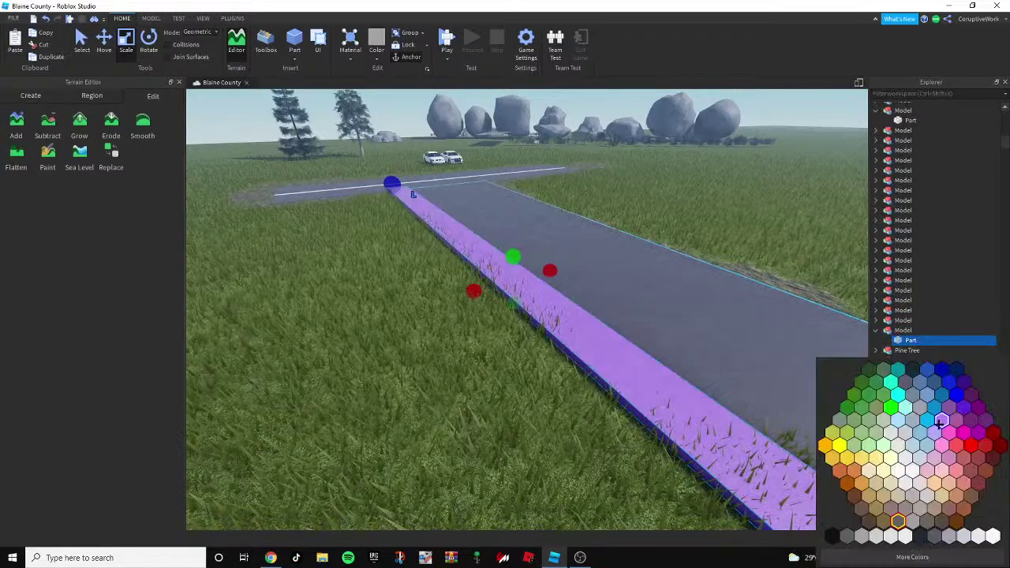
left_click(846, 536)
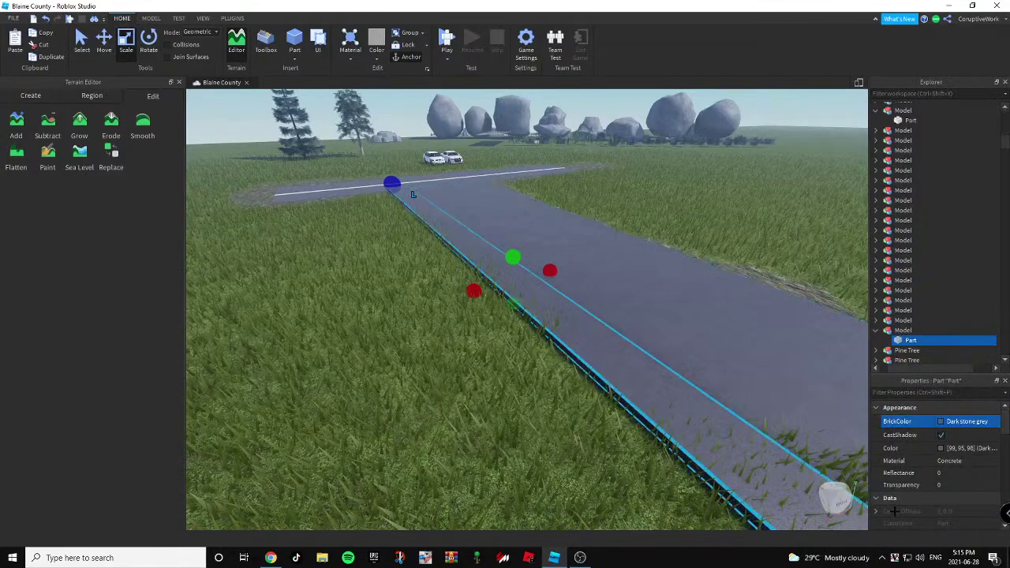
left_click(941, 422)
left_click(942, 497)
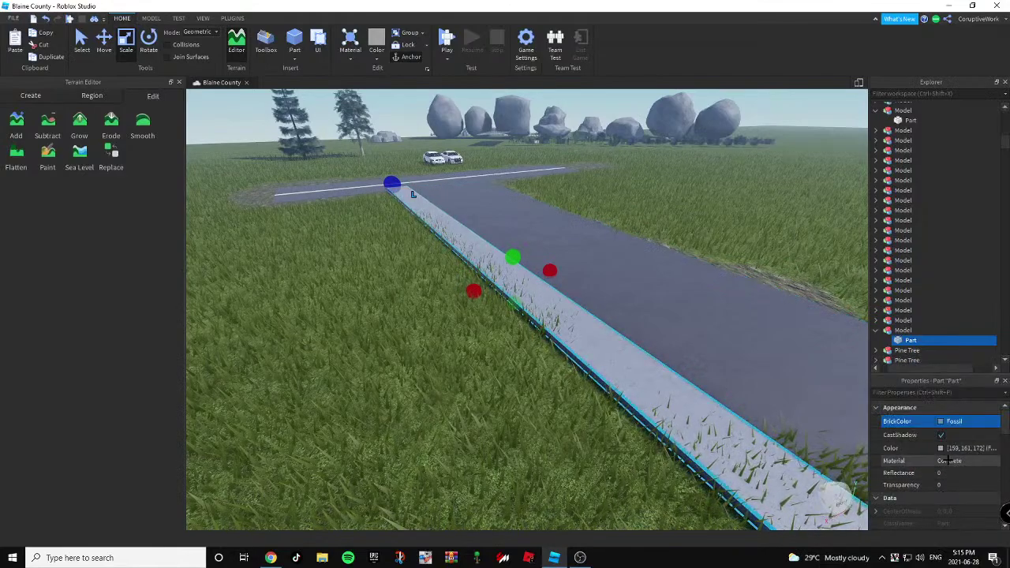
Duplicate the sidewalk strip and place the copy along the driveway's opposite edge.
key("d")
right_click_drag(652, 363, 358, 138)
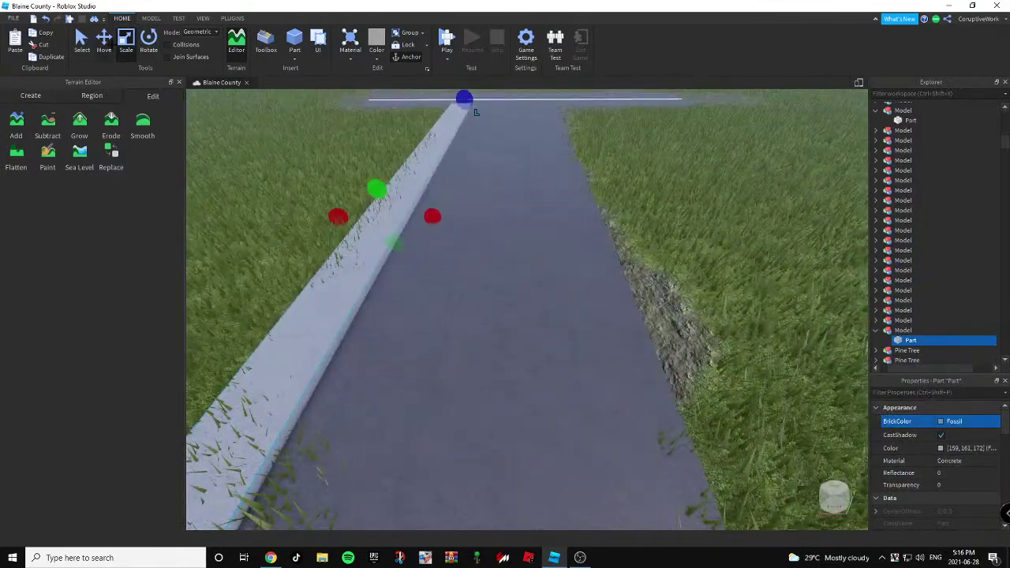
key("ctrl+d")
left_click_drag(455, 217, 617, 237)
left_click(746, 273)
Extend the short side curb on the lot's pine-tree side along the full edge to the front corner.
key("s")
right_click_drag(746, 273, 394, 286)
key("d")
key("a")
key("d")
key("w")
left_click(556, 297)
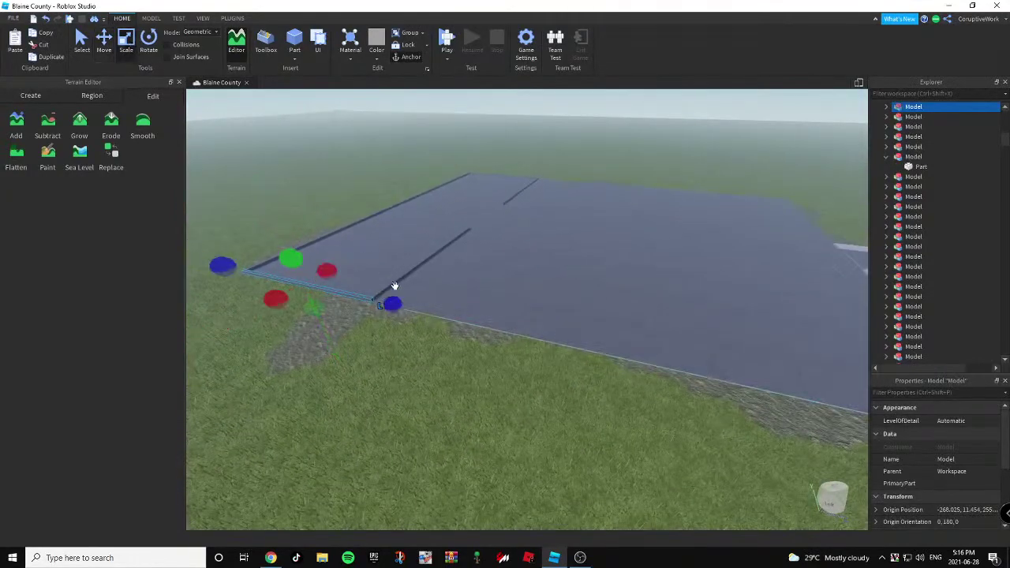
key("d")
left_click_drag(393, 303, 612, 394)
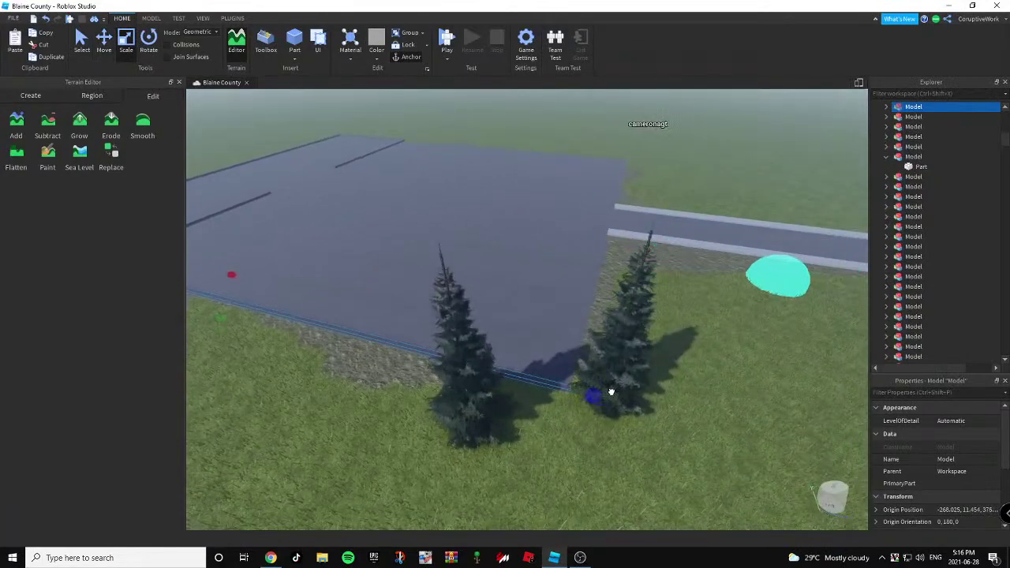
Extend the side curb on the opposite side of the lot along the full edge to its front corner.
key("w")
right_click_drag(667, 327, 607, 284)
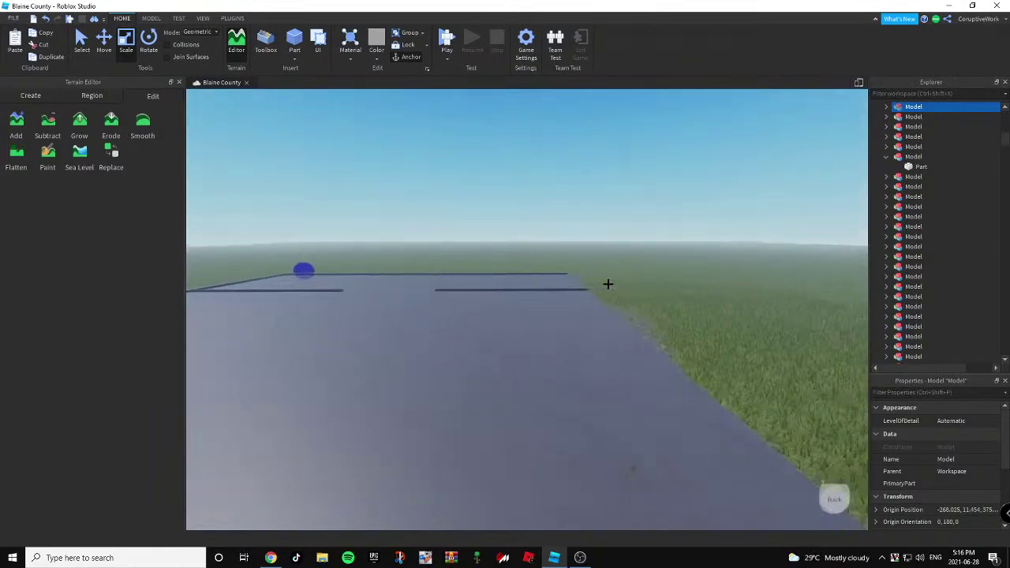
right_click_drag(640, 367, 689, 405)
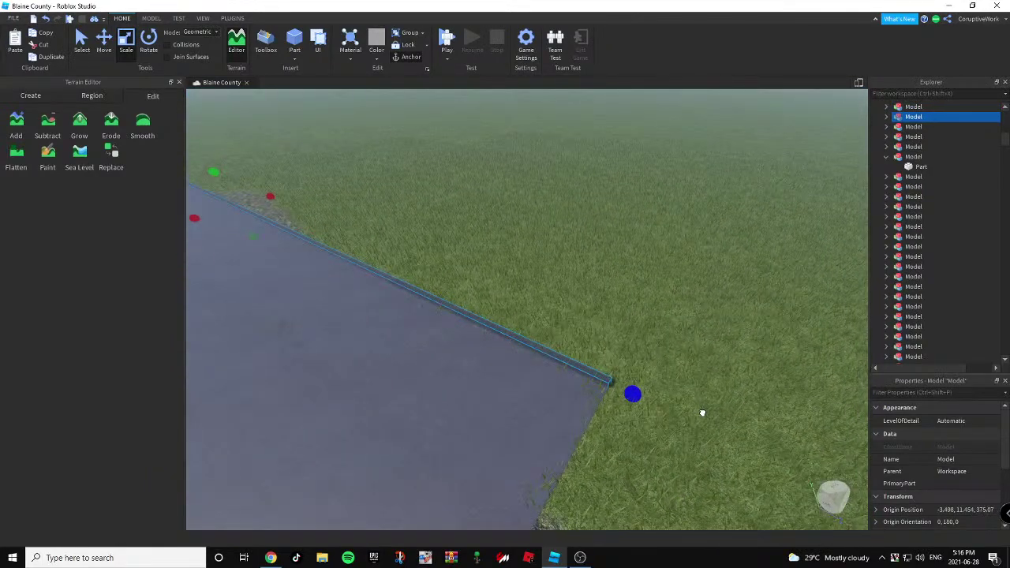
right_click_drag(710, 364, 697, 354)
Check the live stream dashboard in YouTube Studio and return to the lot in Roblox Studio.
key("alt+Tab")
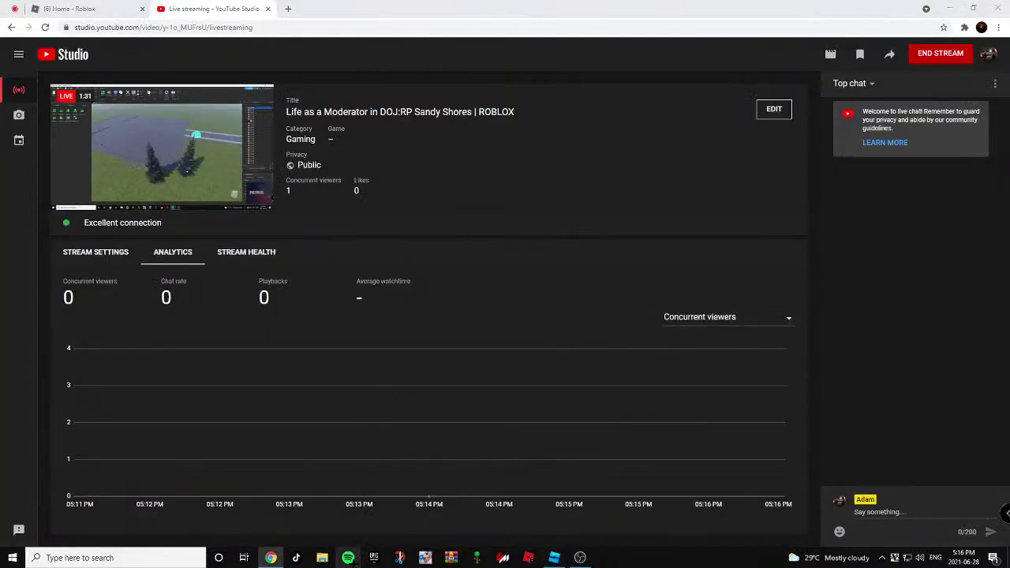
key("alt+Tab")
left_click(524, 291)
right_click_drag(622, 323, 665, 376)
key("s")
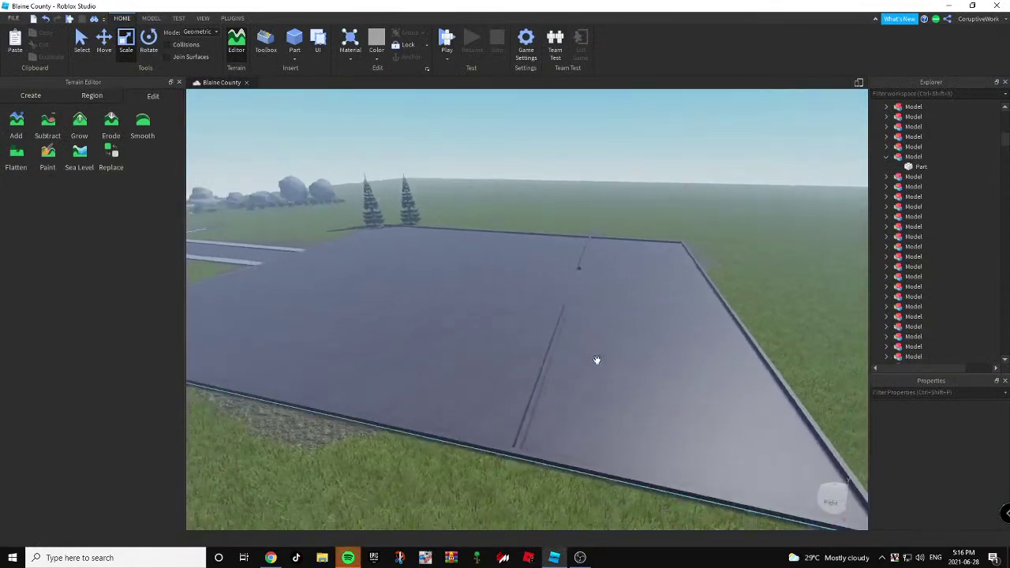
key("w")
Switch to Spotify, start playback of the current song, and return to Roblox Studio.
key("alt+Tab")
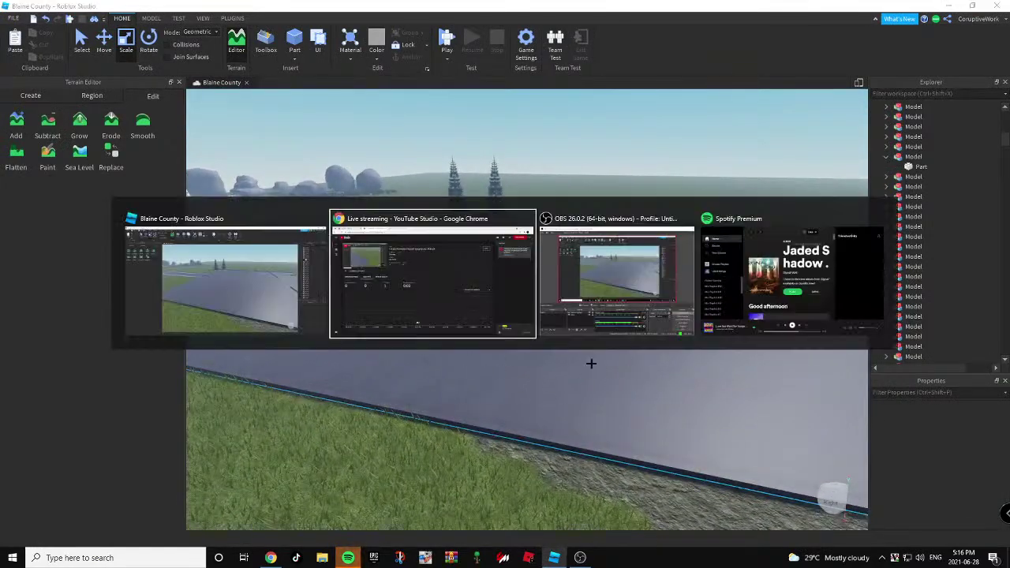
left_click(798, 293)
left_click(282, 322)
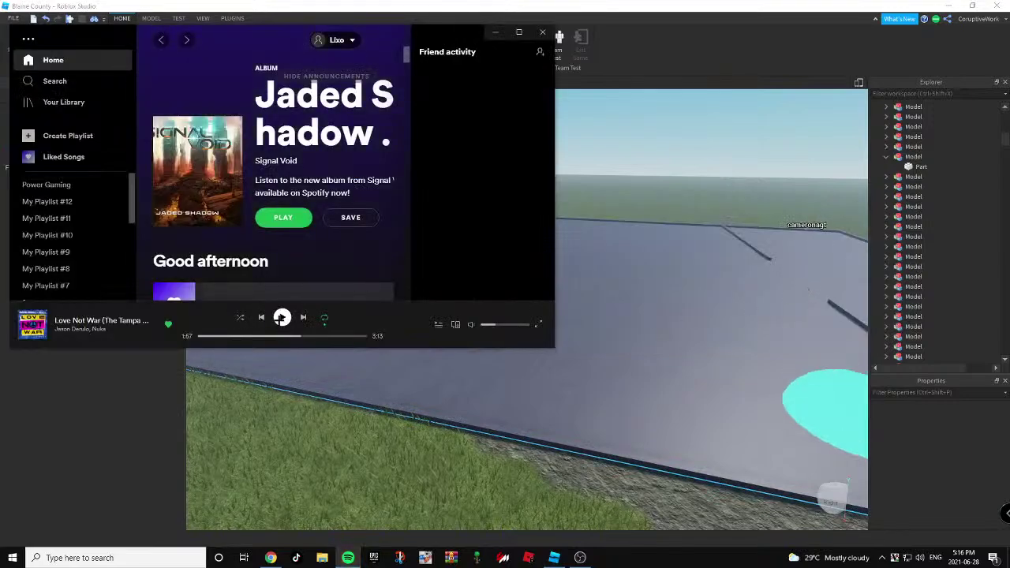
left_click(458, 457)
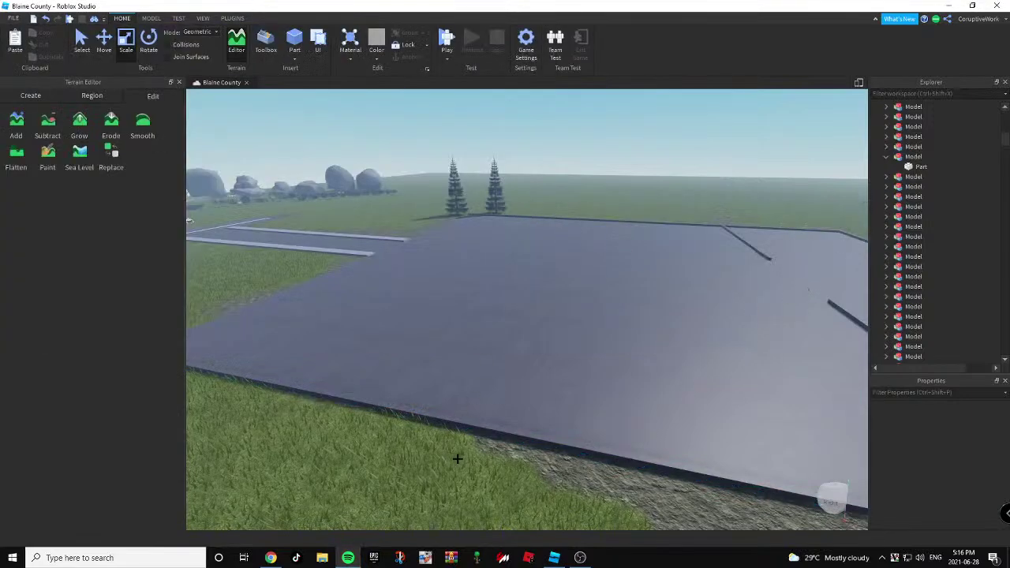
Select the thin slab beside the gap in the crosswise curbs and stretch it outward over the lot.
right_click_drag(568, 388, 568, 387)
key("w")
key("w")
key("d")
key("w")
key("d")
key("a")
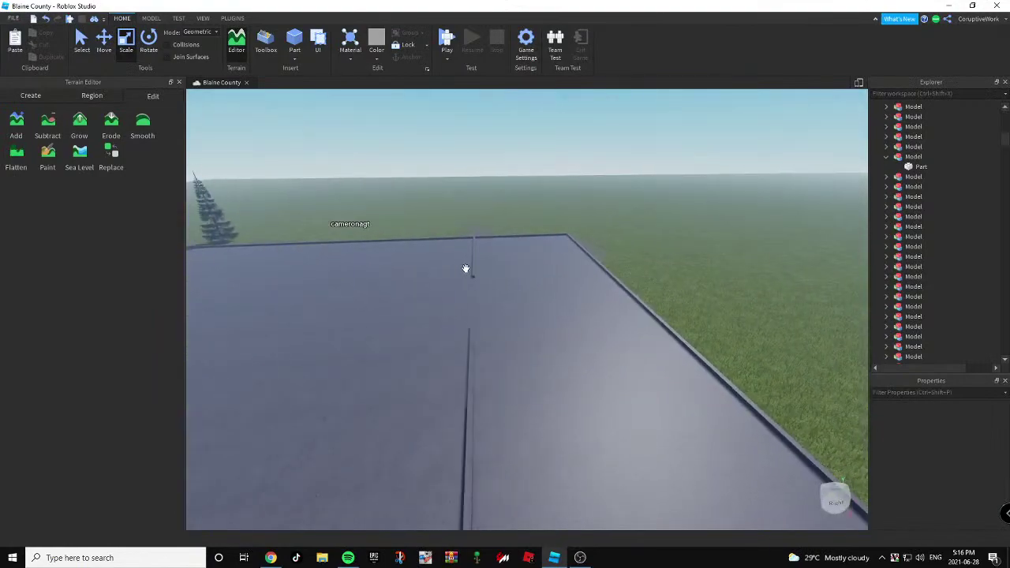
scroll(472, 284, "down", 5)
scroll(612, 257, "up", 5)
right_click_drag(616, 255, 558, 229)
left_click(599, 240)
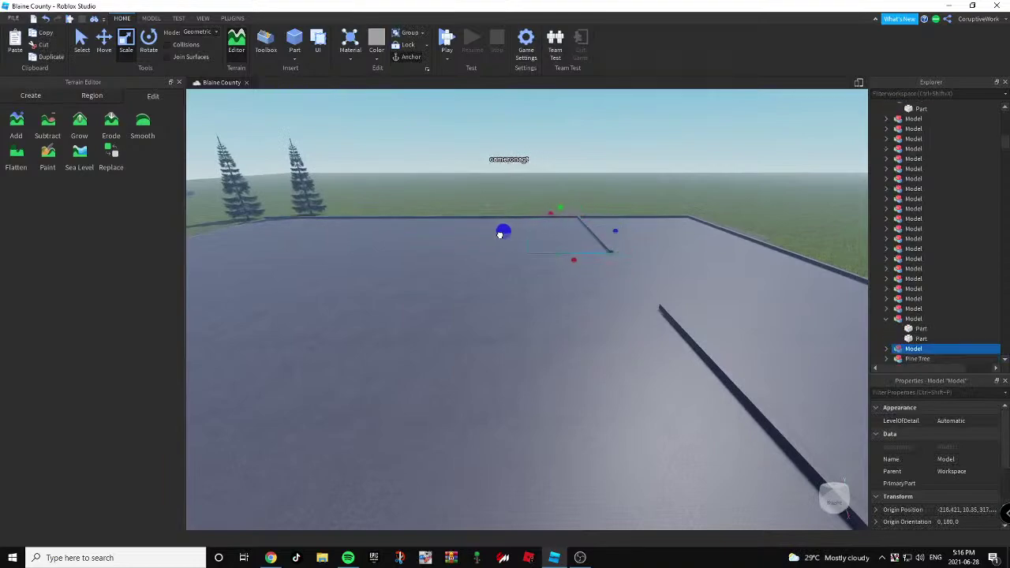
left_click_drag(499, 235, 485, 234)
key("s")
Stretch the thin slab parallel to the crosswise curbs until its two ends meet the lot's opposite side curbs.
left_click_drag(560, 336, 586, 439)
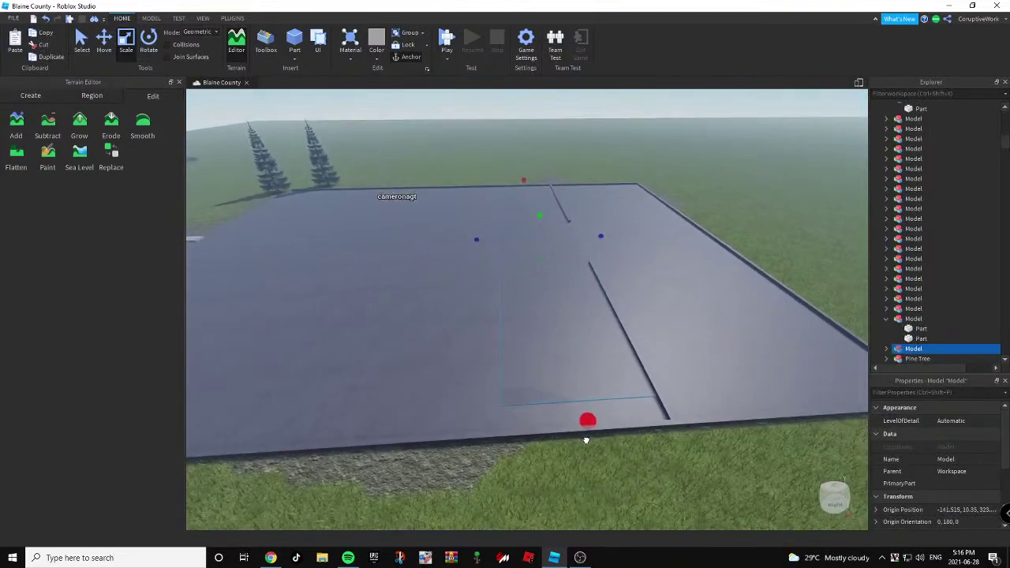
key("a")
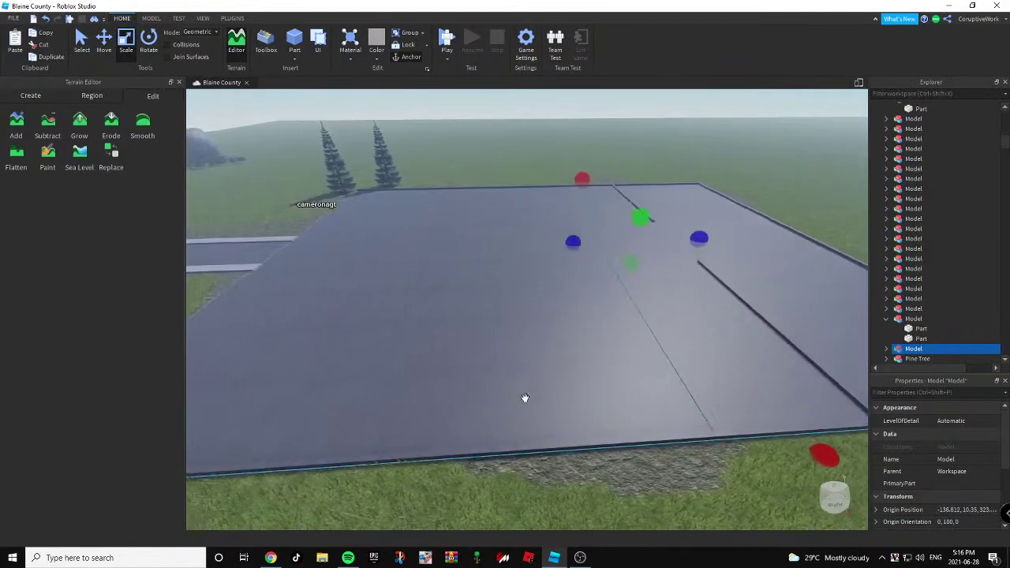
right_click_drag(523, 399, 552, 409)
key("w")
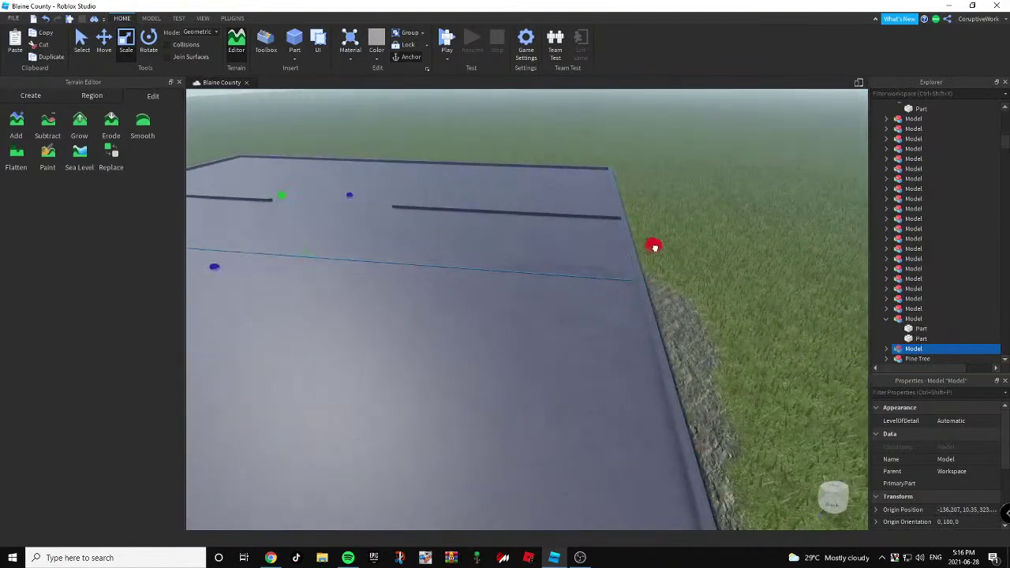
key("a")
right_click_drag(449, 203, 448, 199)
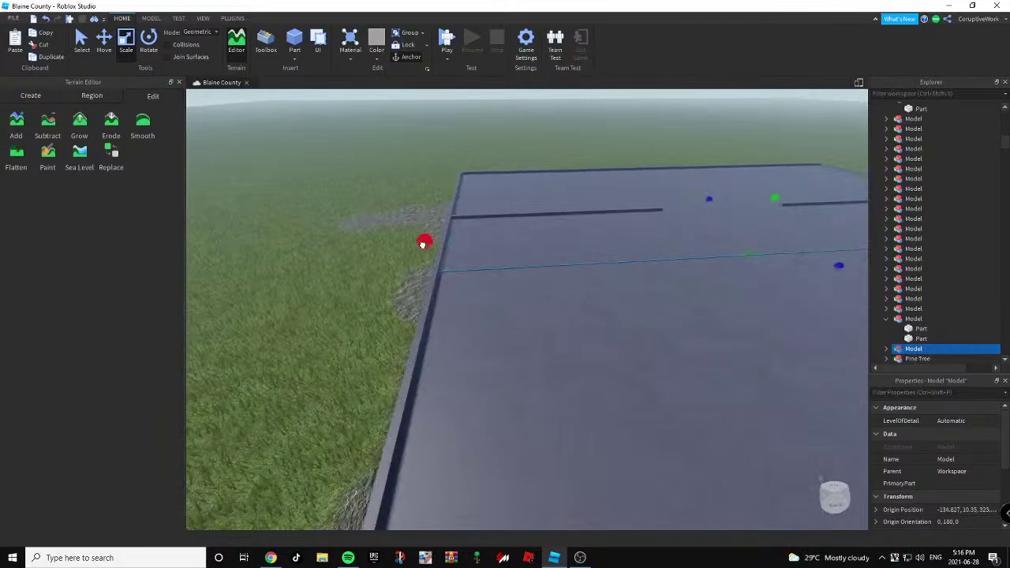
key("a")
left_click(377, 276)
Select the three road segments beyond the driveway junction and place copies past the road's end to lengthen it.
right_click_drag(377, 276, 528, 262)
key("d")
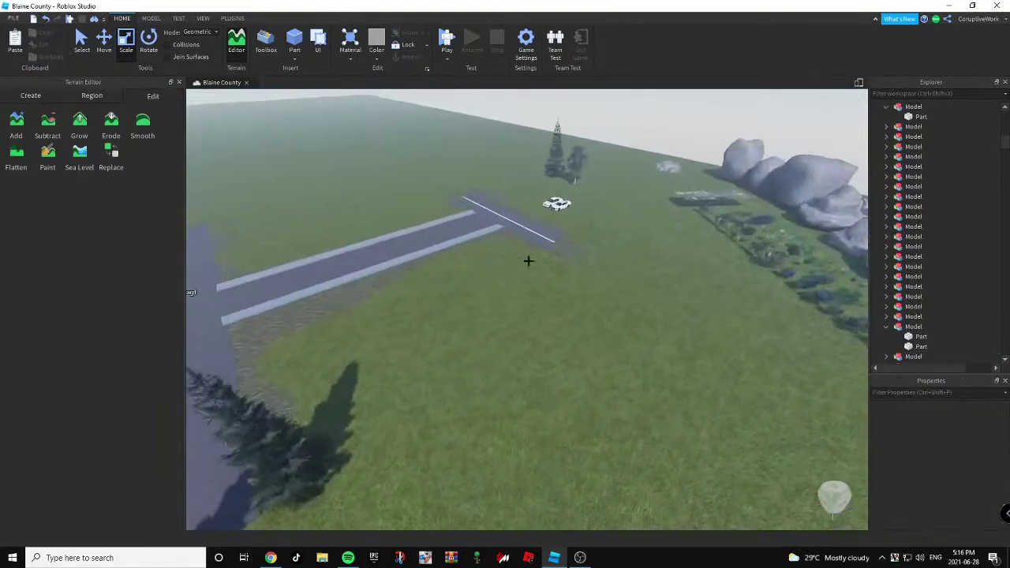
left_click(497, 214)
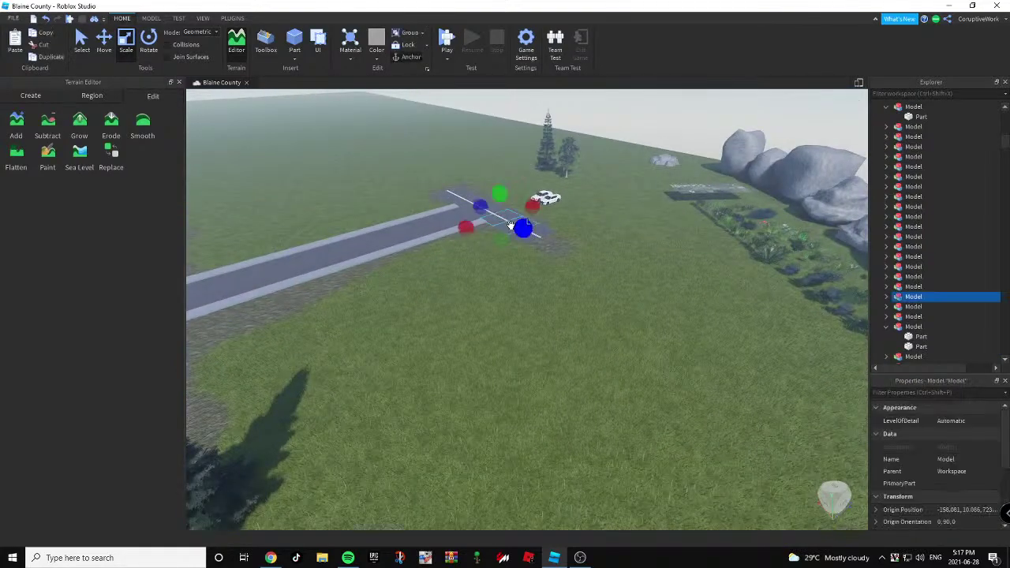
key("f")
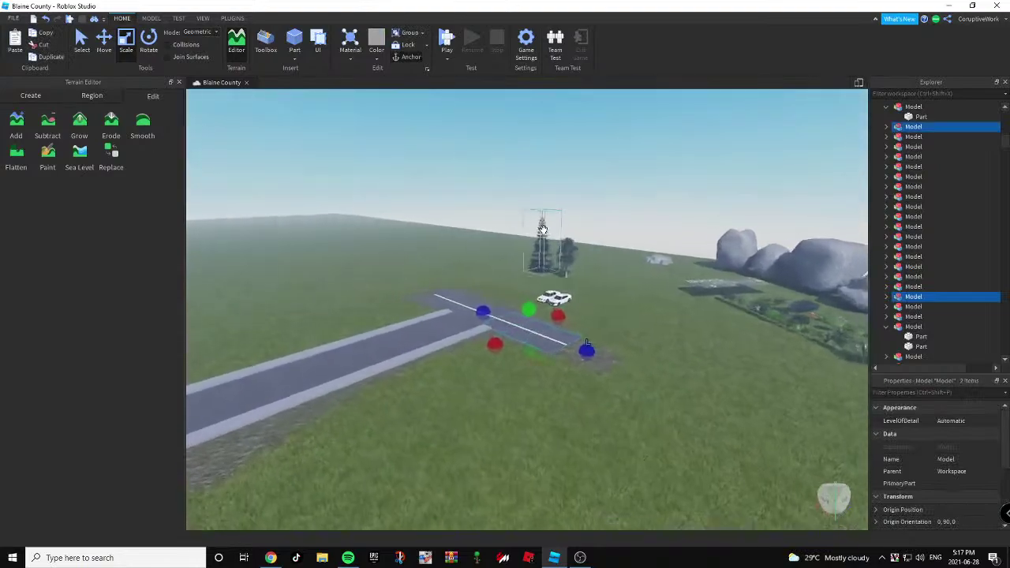
right_click_drag(551, 325, 588, 340)
key("d")
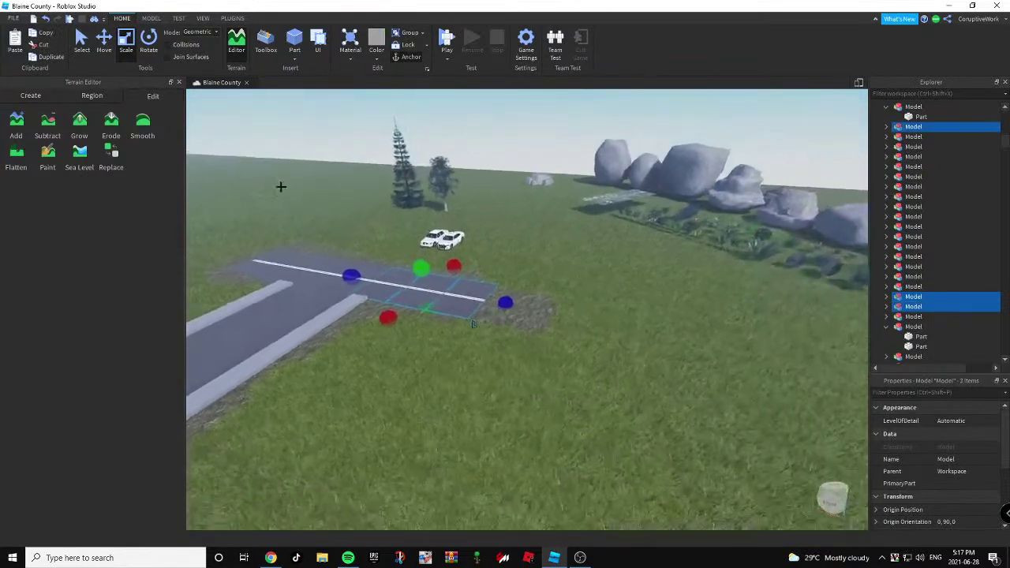
left_click_drag(469, 311, 593, 352)
right_click_drag(584, 349, 608, 345)
Duplicate the three road segments again and line the copies up end to end to extend the road past the plant rows.
key("ctrl+d")
left_click_drag(521, 331, 625, 357)
key("s")
right_click_drag(604, 345, 588, 341)
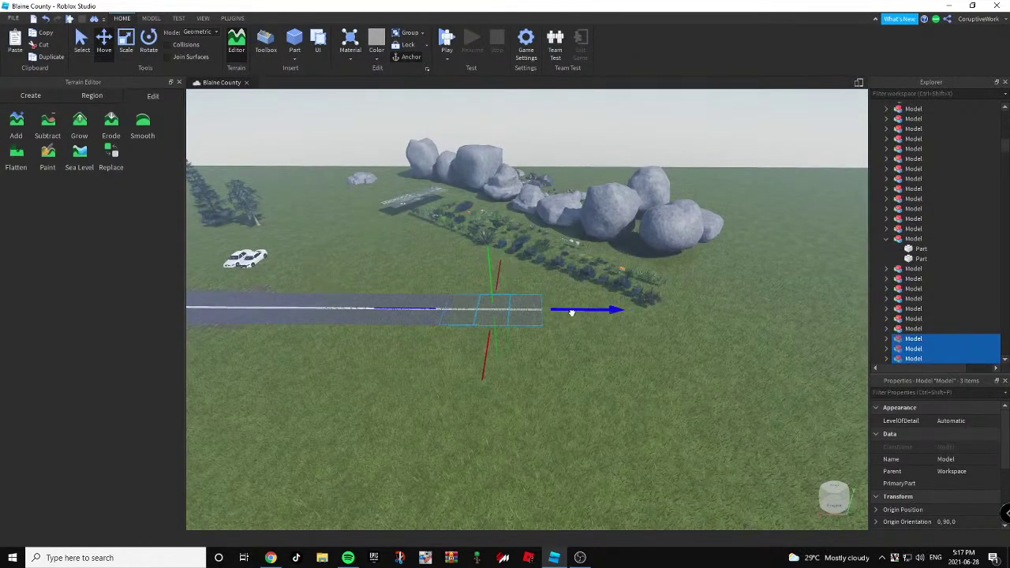
middle_click_drag(663, 310, 552, 313)
left_click(658, 360)
Paint bare ground terrain around the road's original end and along both edges near the parked cars, with brush base size 6.
key("d")
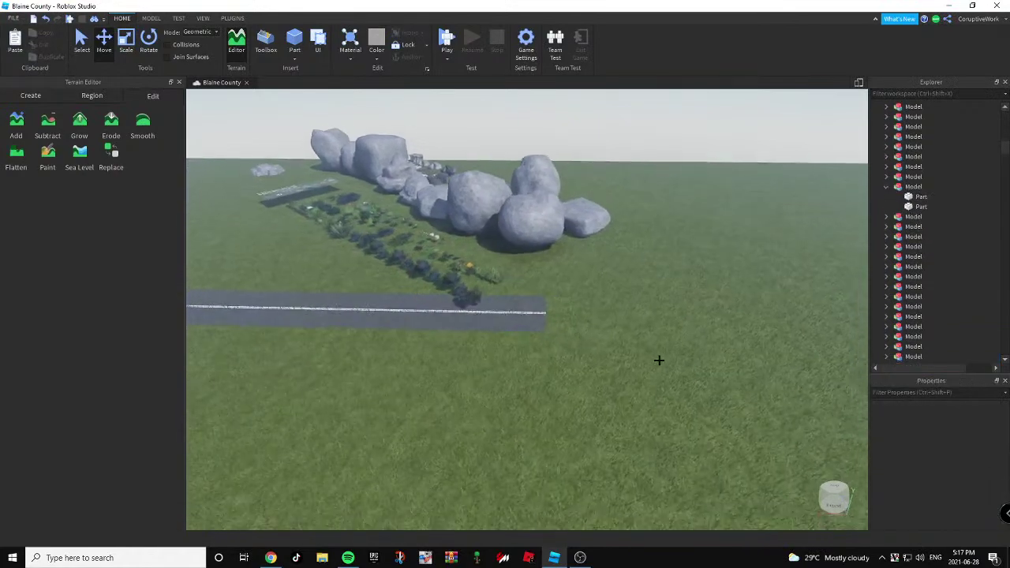
right_click_drag(658, 360, 657, 355)
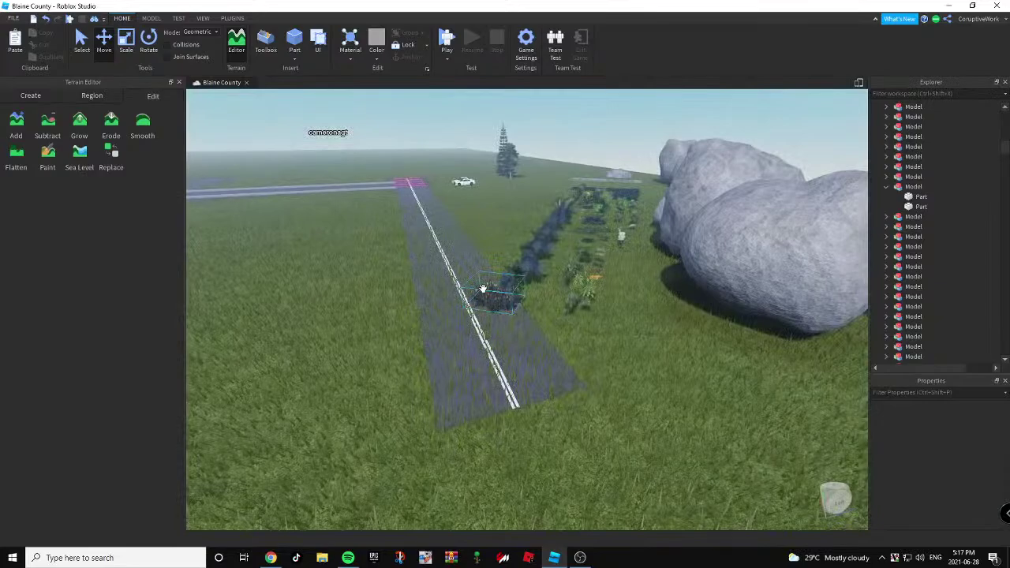
key("w")
right_click_drag(442, 237, 415, 243)
key("d")
key("w")
key("a")
key("w")
key("s")
left_click(48, 158)
key("w")
key("a")
left_click_drag(475, 245, 475, 314)
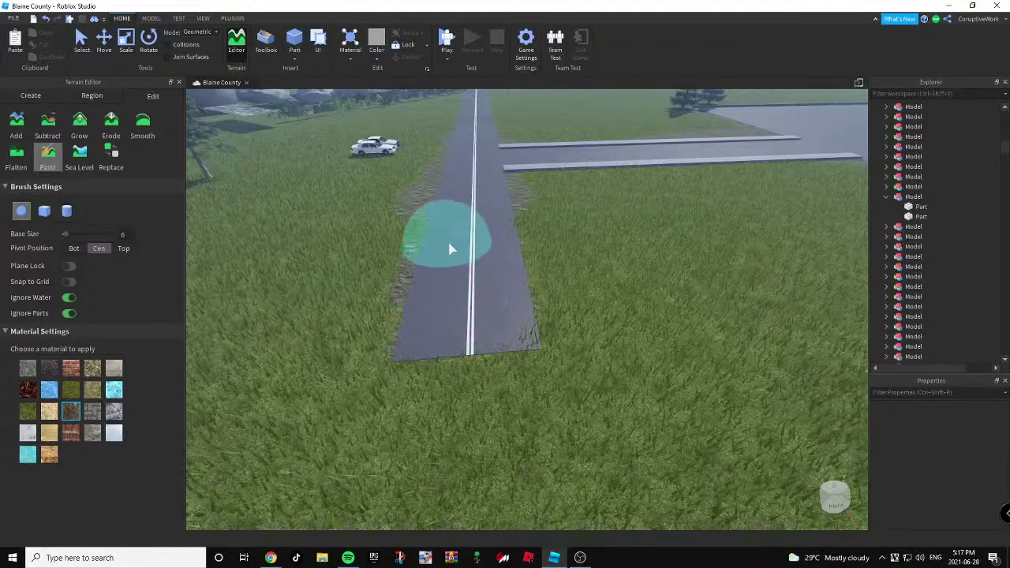
mouse_move(485, 300)
left_mouse_down()
mouse_move(467, 331)
mouse_move(491, 296)
left_mouse_up()
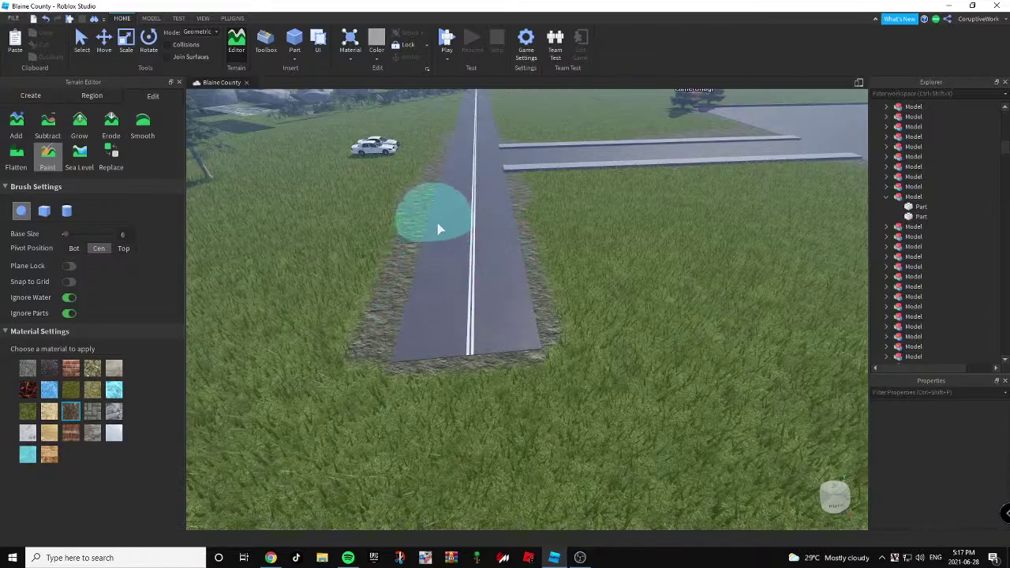
mouse_move(446, 202)
right_mouse_down()
mouse_move(352, 292)
mouse_move(208, 271)
right_mouse_up()
left_click(48, 156)
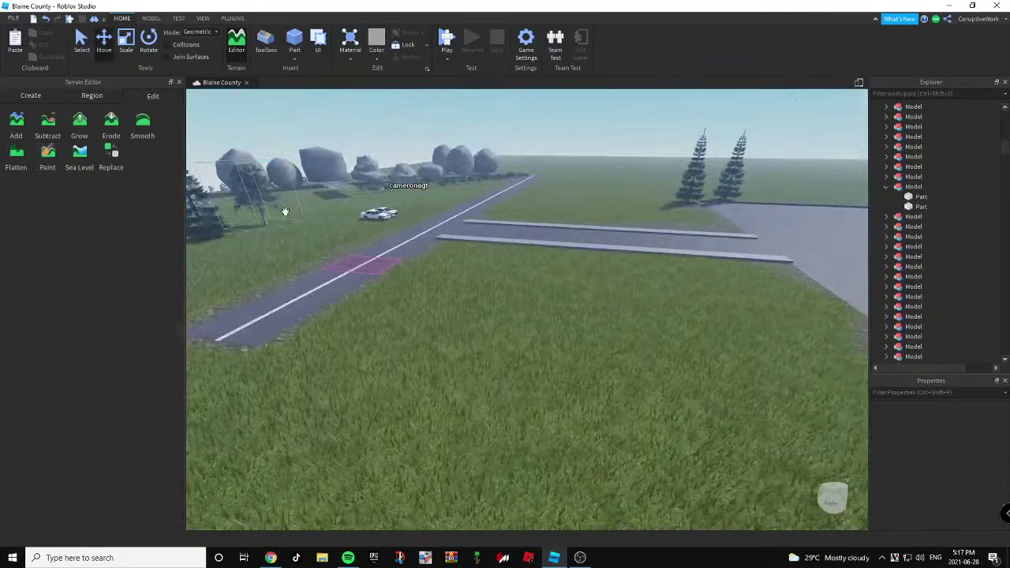
Select the whole collection of rocks and plants beside the road, move it farther from the road and rotate it.
mouse_move(536, 265)
right_mouse_down()
mouse_move(509, 265)
mouse_move(553, 250)
right_mouse_up()
key("w")
key("w")
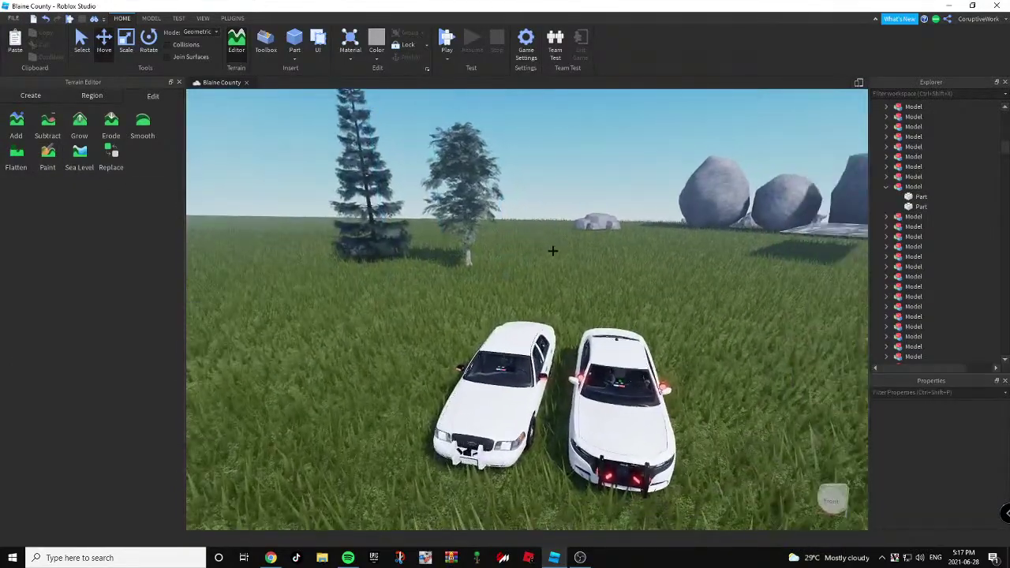
key("s")
right_click_drag(715, 306, 711, 305)
key("w")
right_click_drag(606, 273, 483, 110)
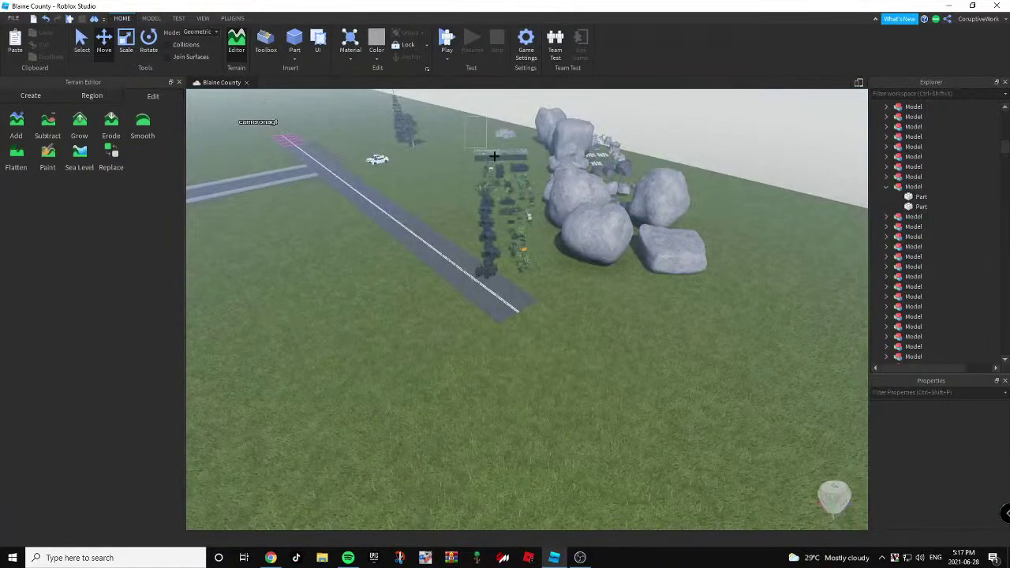
left_click_drag(494, 157, 668, 273)
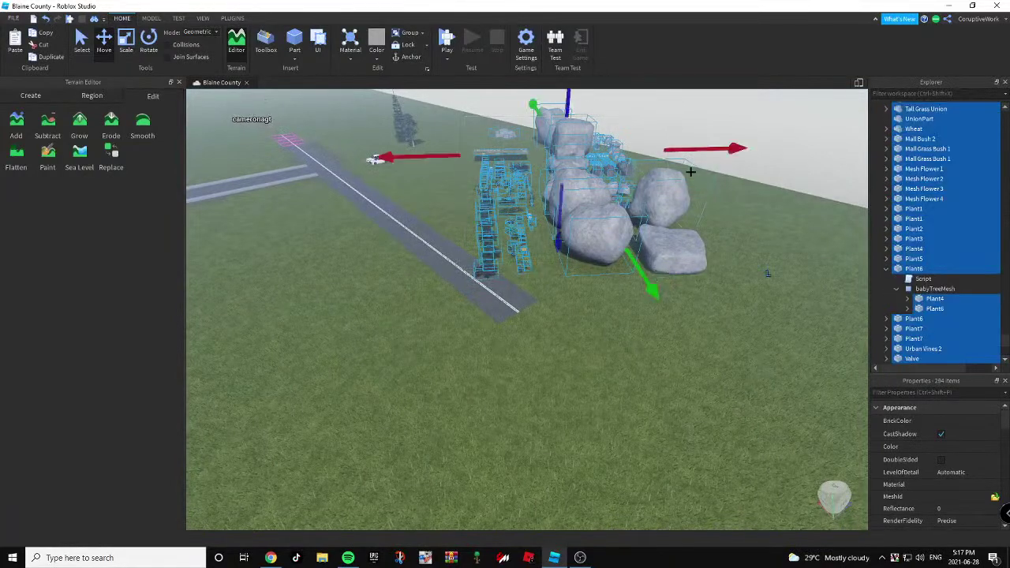
left_click(669, 254, "ctrl")
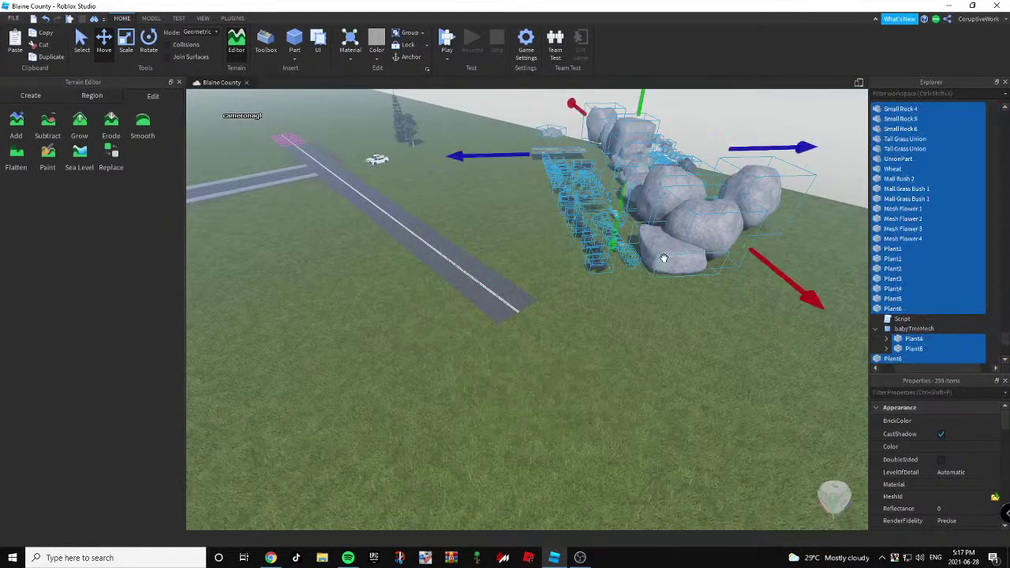
left_click(701, 217, "ctrl")
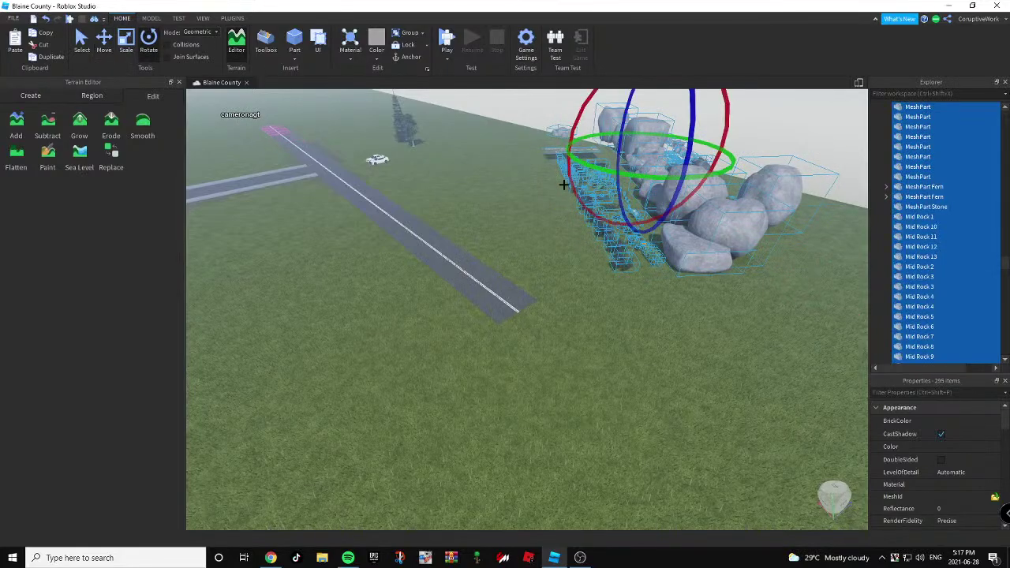
left_click(587, 252)
Select the two white cars parked on the grass beside the road and delete them.
key("w")
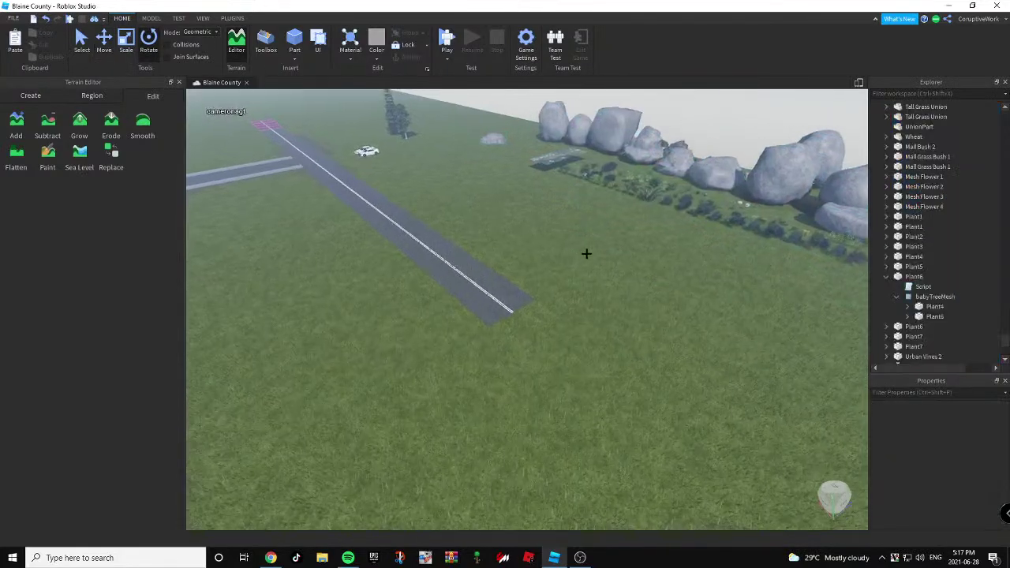
right_click_drag(587, 253, 584, 250)
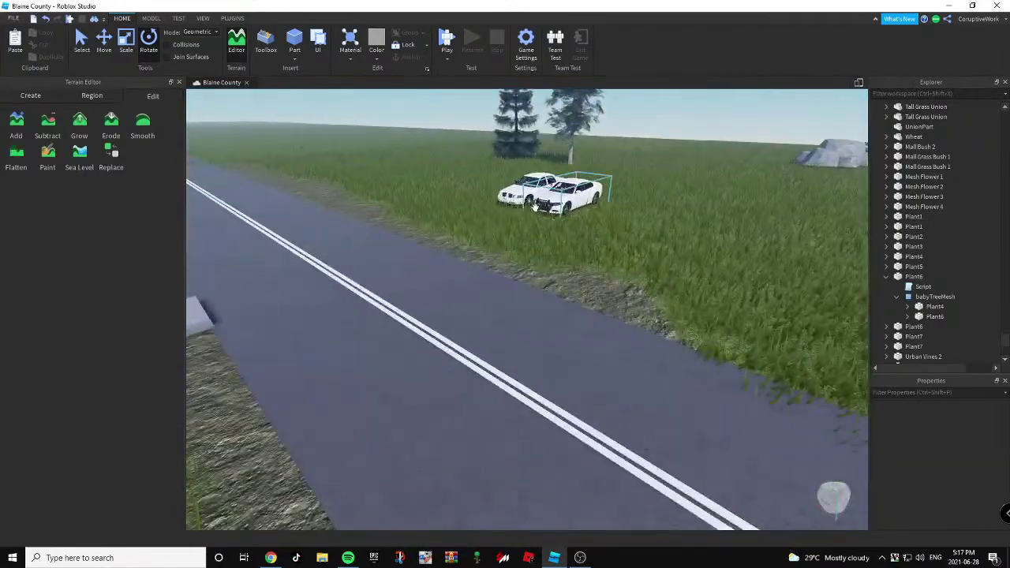
left_click(549, 198)
left_click(681, 201)
left_click_drag(495, 172, 621, 226)
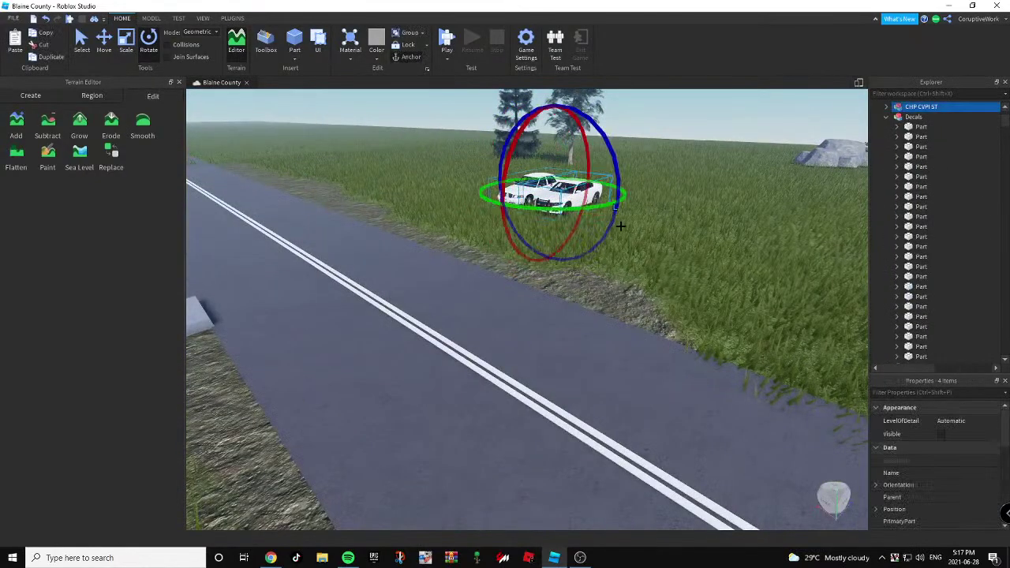
right_click_drag(547, 181, 548, 181)
key("s")
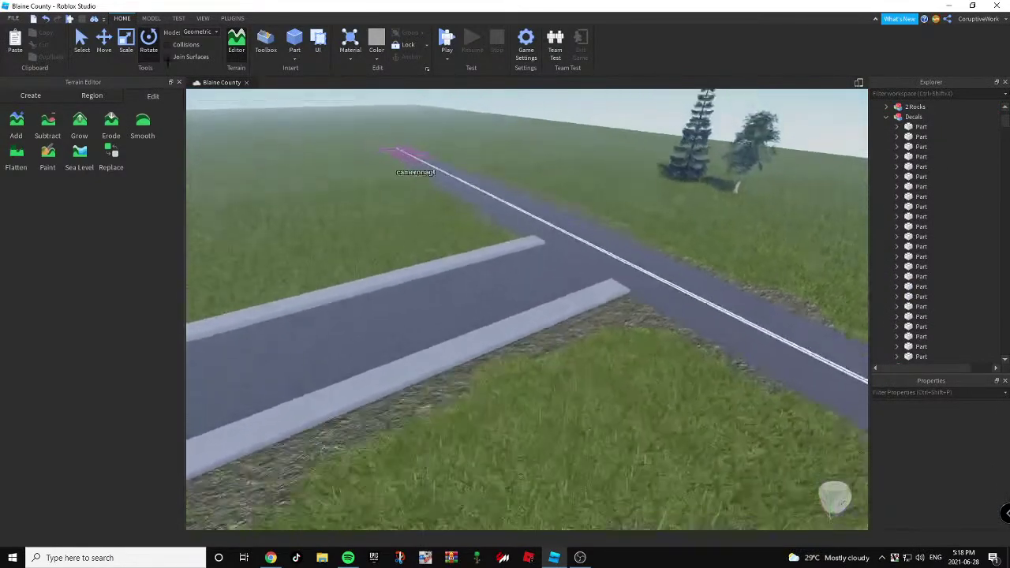
Duplicate the last two segments at the extended road's end and rotate the copies 90 degrees to run crosswise.
right_click_drag(381, 139, 496, 210)
key("w")
scroll(495, 210, "up", 10)
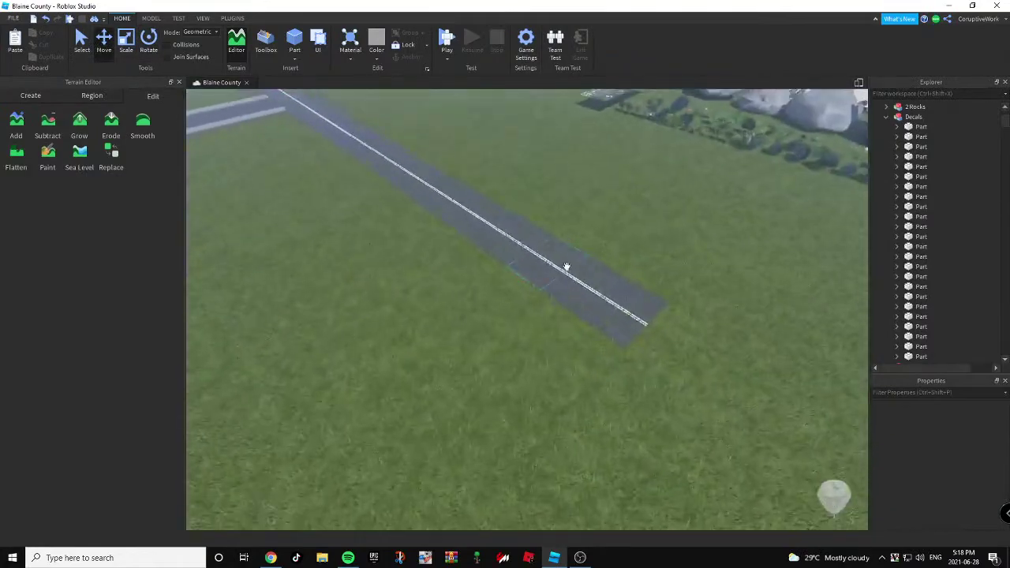
left_click(552, 309)
right_click_drag(552, 308, 618, 260)
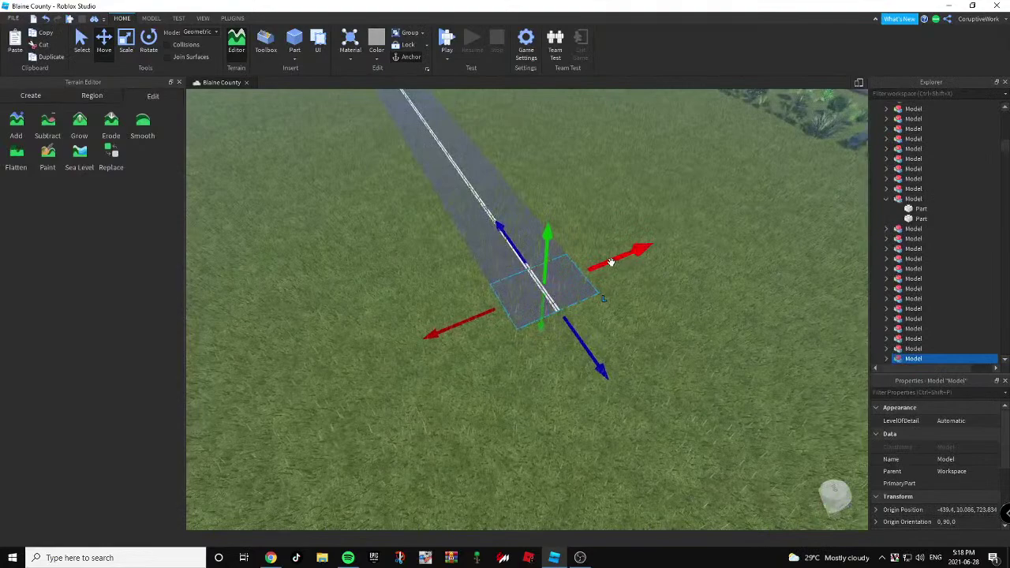
left_click(454, 194)
right_click_drag(453, 195, 455, 194)
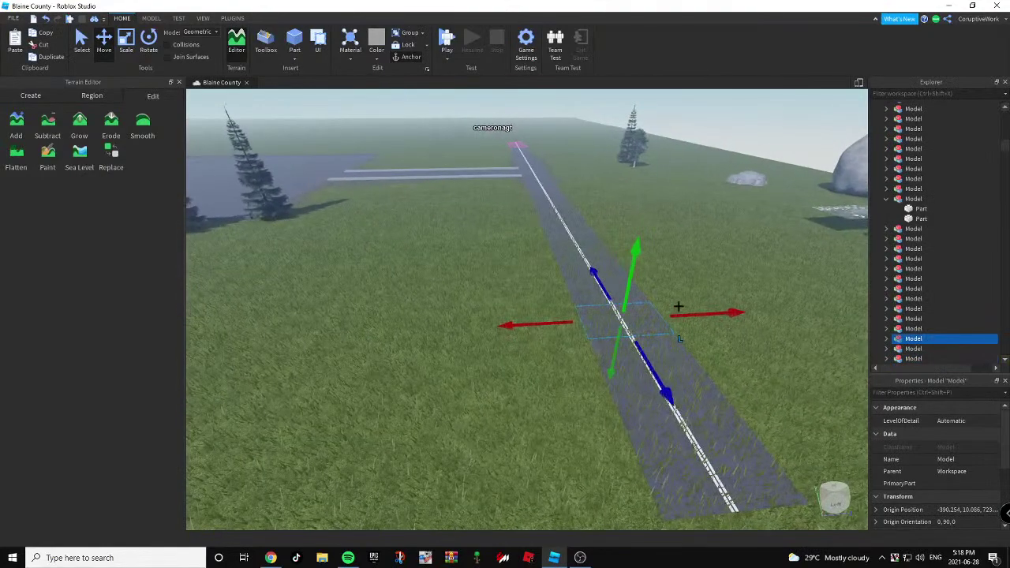
key("Delete")
right_click_drag(769, 284, 764, 339)
scroll(553, 371, "down", 5)
left_click(562, 377)
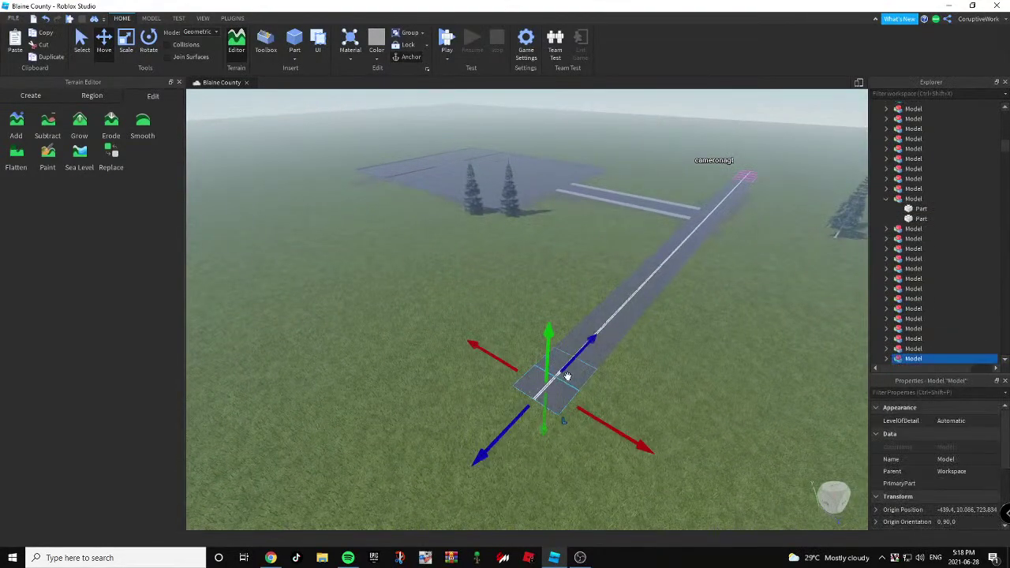
scroll(535, 347, "up", 3)
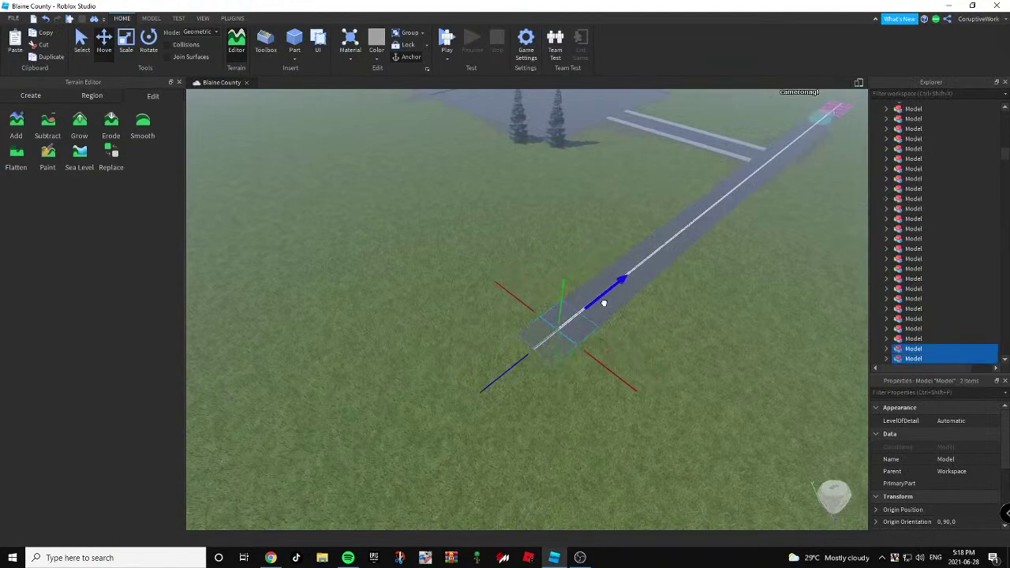
left_click_drag(588, 308, 588, 308)
right_click_drag(595, 286, 514, 336)
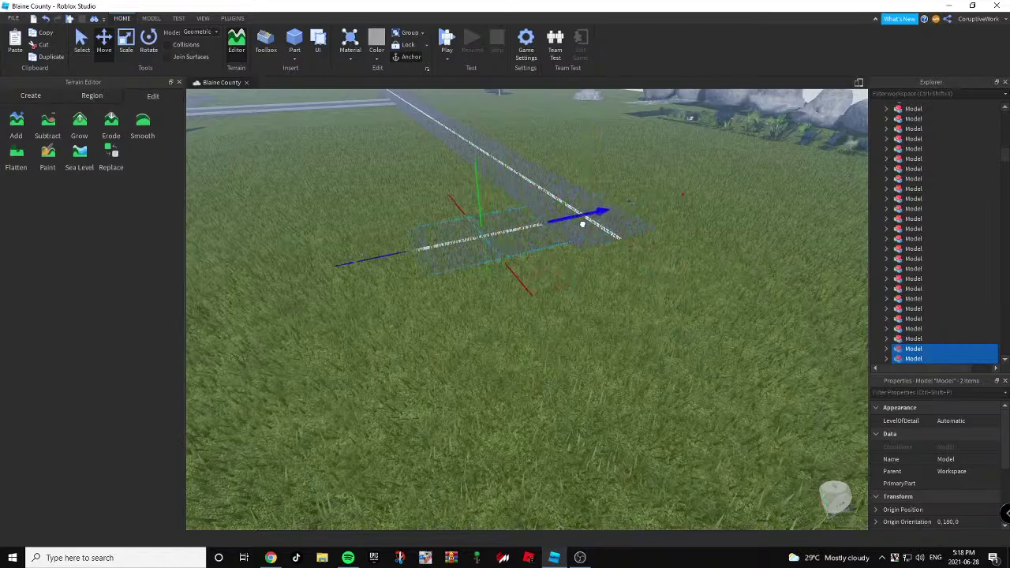
Slide the two rotated road segments against the main road's side edge to form a branch near its end.
left_click_drag(587, 222, 597, 219)
right_click_drag(597, 218, 593, 225)
key("a")
key("w")
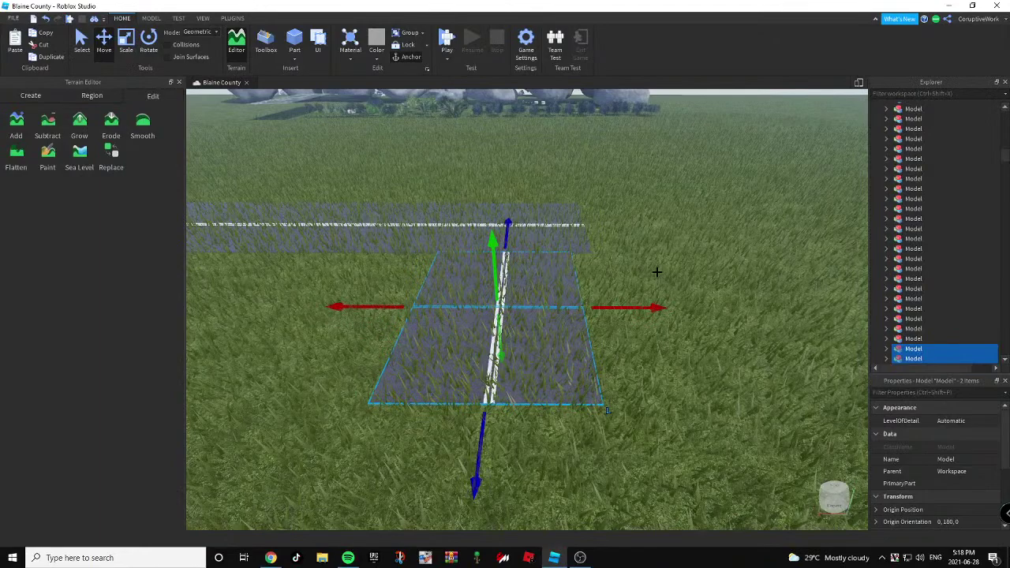
left_click(657, 272)
Delete the two white centre-line strips from the branch segment that adjoins the main road.
key("s")
right_click_drag(657, 272, 658, 272)
key("d")
key("w")
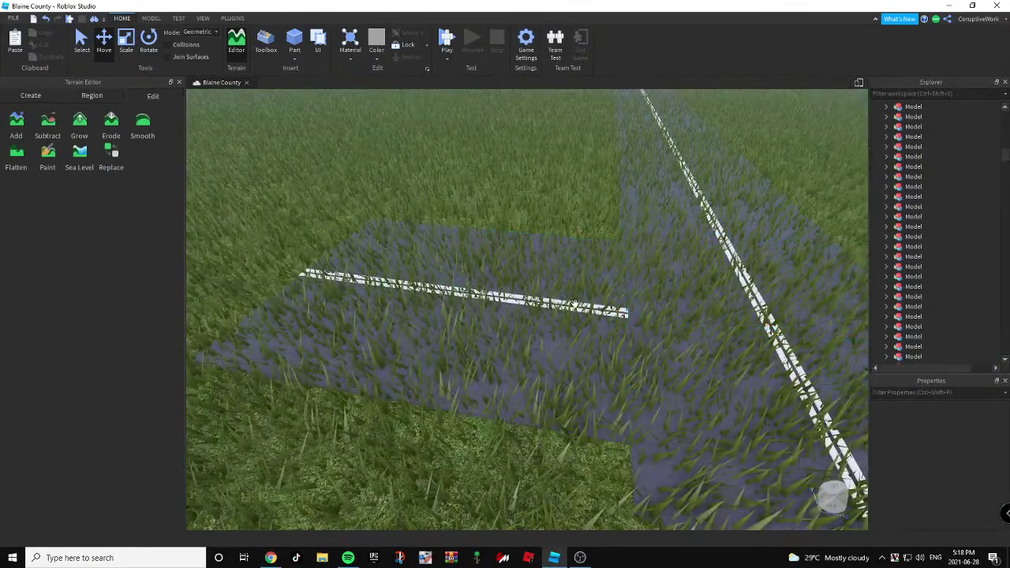
left_click(575, 304, "alt")
left_click(573, 306, "ctrl+alt")
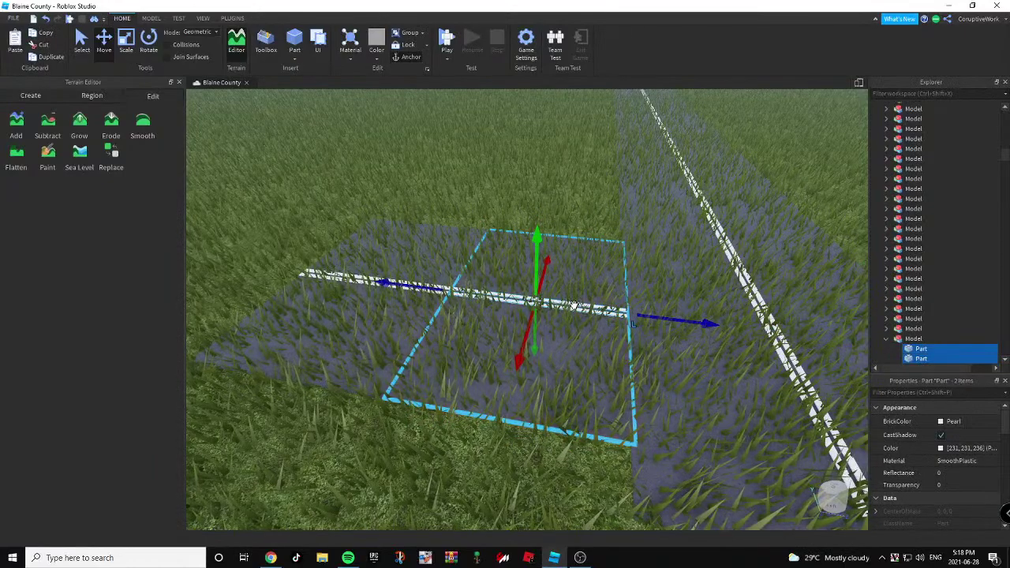
key("Delete")
scroll(573, 302, "down", 5)
Launch another Roblox Studio window and open the shared game Burrito Texas Border Crossing.
key("alt+Tab")
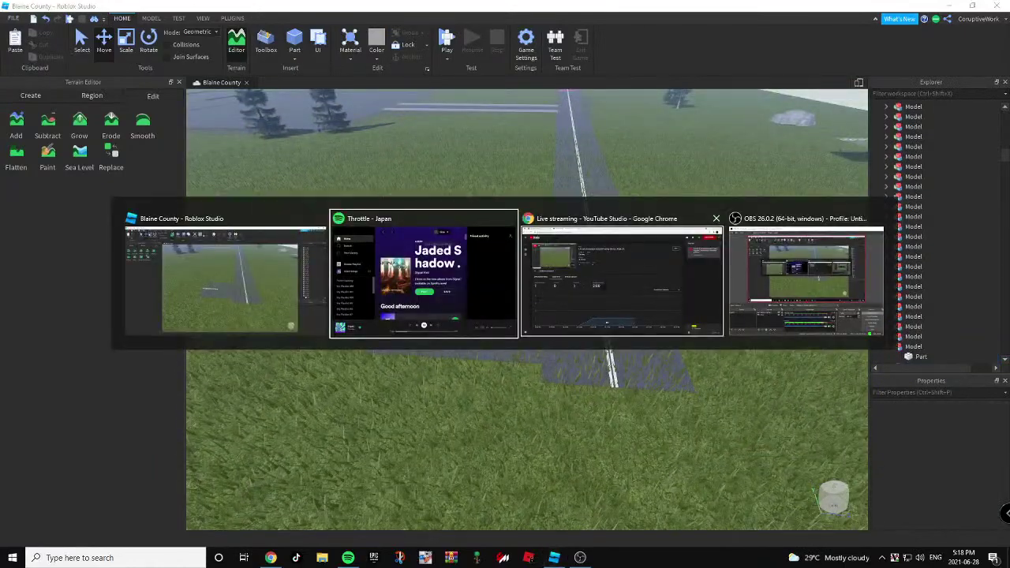
key("alt+Tab")
key("super")
type("stu")
key("Return")
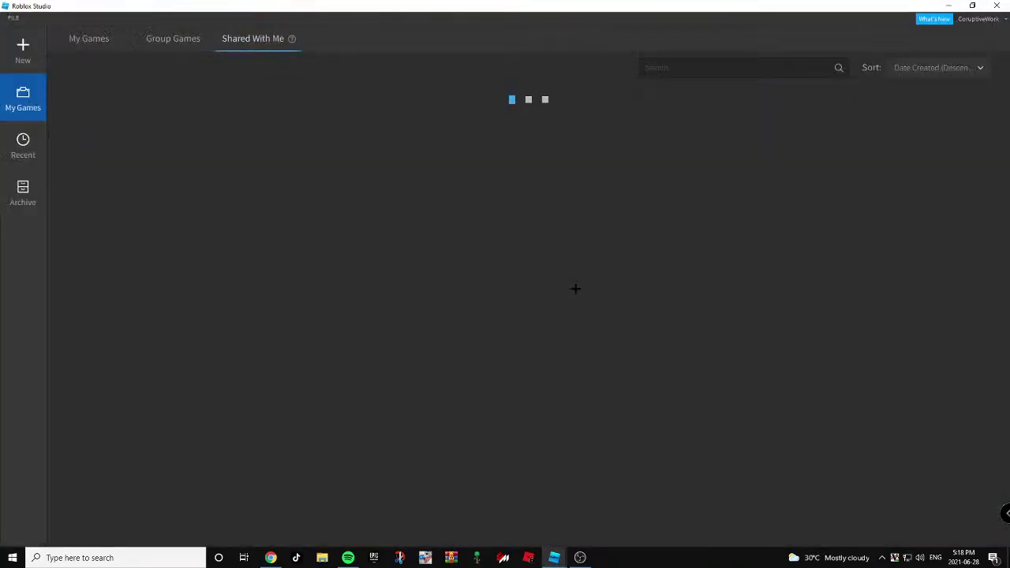
double_click(198, 172)
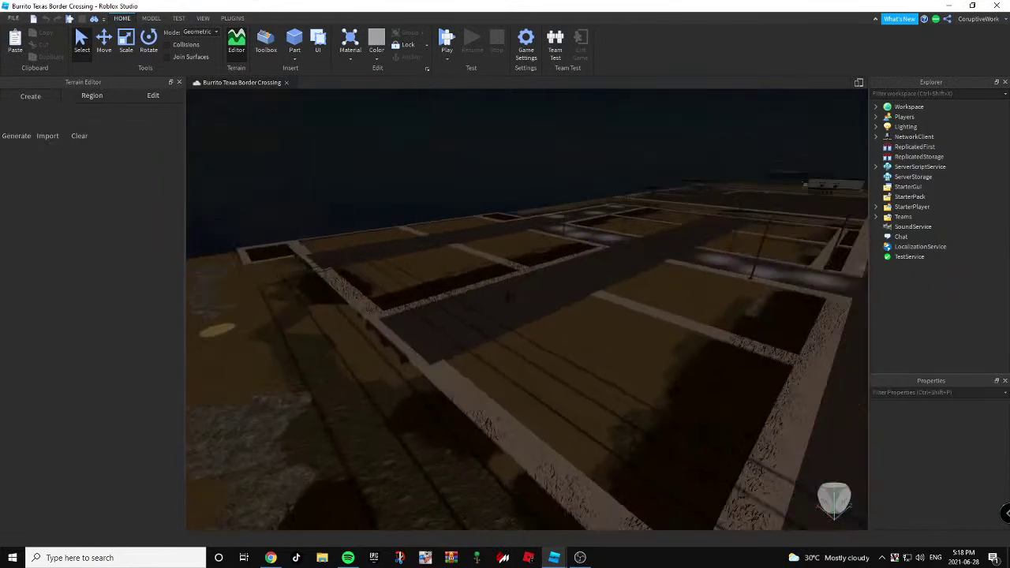
Examine the border crossing map's street grid, checkpoint lanes and the roads leading up to them.
key("w")
right_click_drag(482, 295, 522, 234)
key("w")
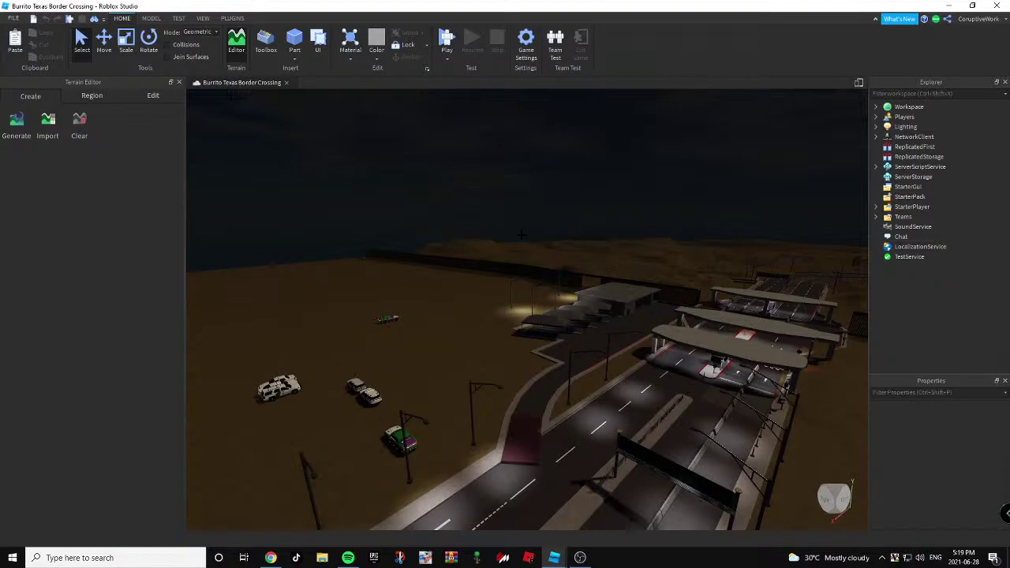
key("w")
right_click_drag(473, 190, 525, 229)
left_click(587, 325)
key("s")
right_click_drag(586, 325, 553, 296)
key("s")
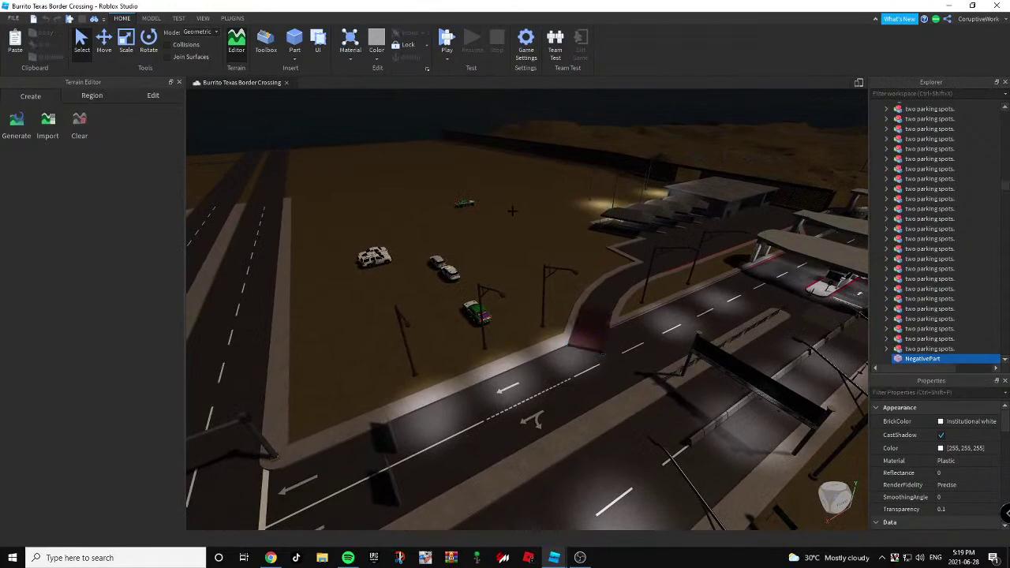
Examine the United States Border Patrol building and the lane markings at the traffic-light intersection.
left_click(512, 211)
key("w")
right_click_drag(512, 211, 434, 210)
key("w")
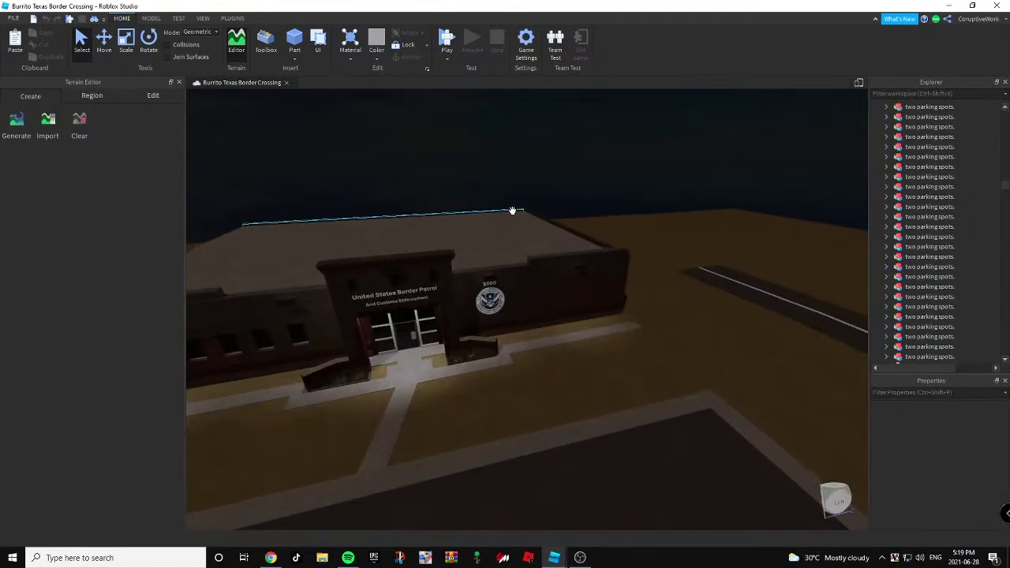
key("s")
right_click_drag(512, 210, 694, 218)
key("w")
key("w")
key("d")
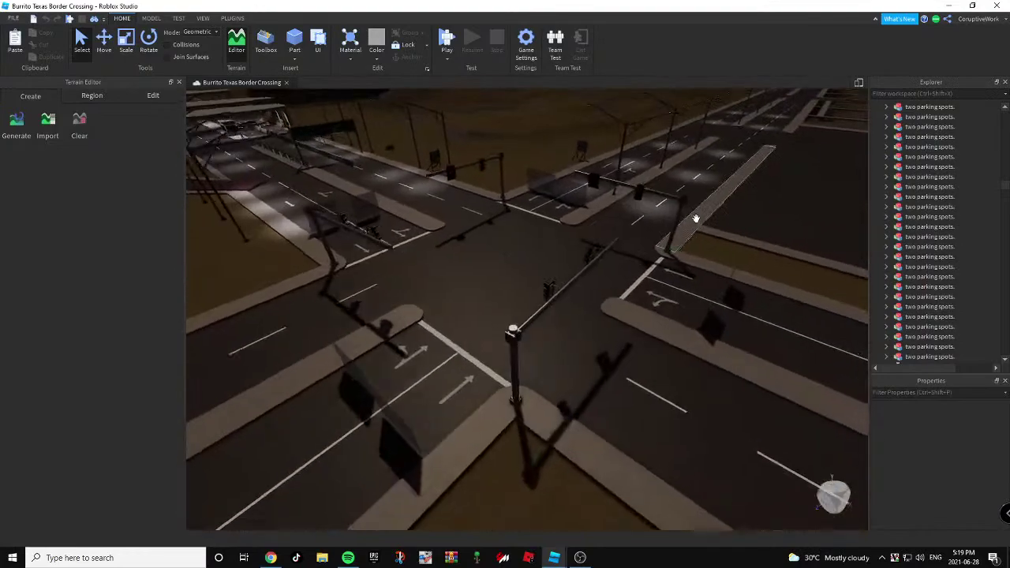
Try to raise the turn-lane marking model at the traffic-light intersection, and undo the move.
left_click(553, 292)
key("f")
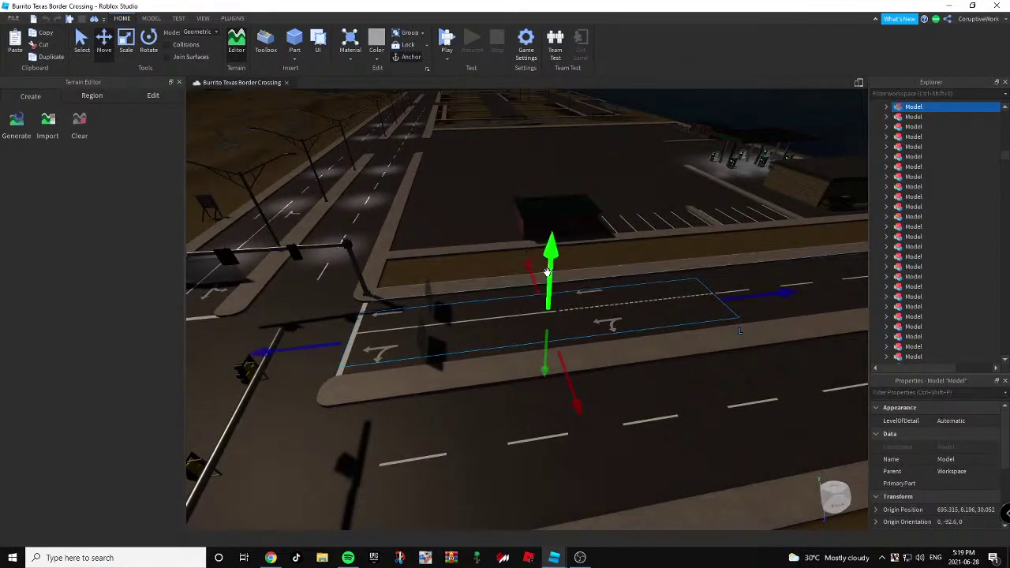
left_click_drag(547, 272, 558, 245)
key("ctrl+z")
Copy the Left/Straight arrow nearest the stop line from the intersection's lane-marking model.
scroll(560, 249, "up", 5)
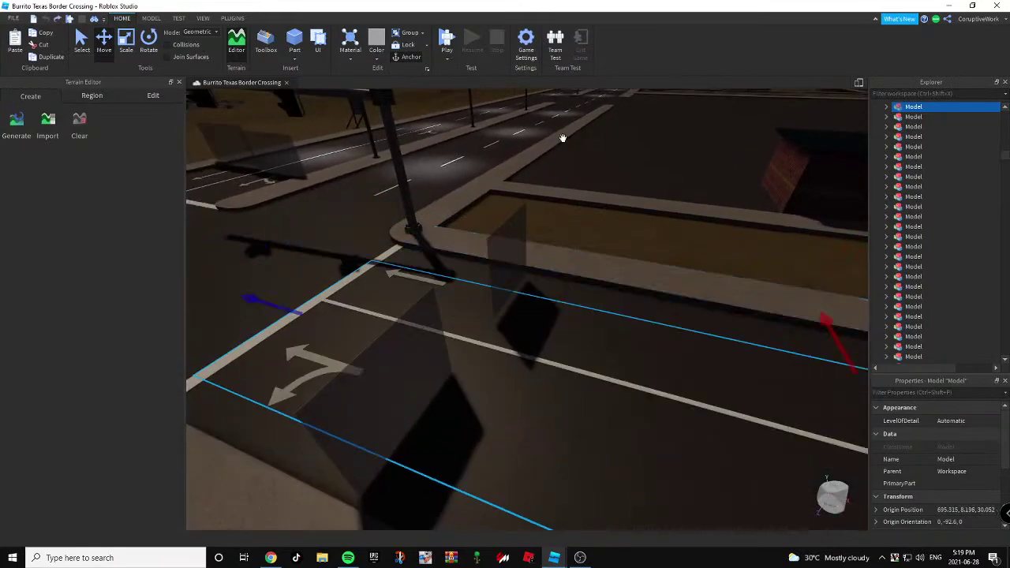
left_click(589, 234)
key("a")
left_click(546, 376)
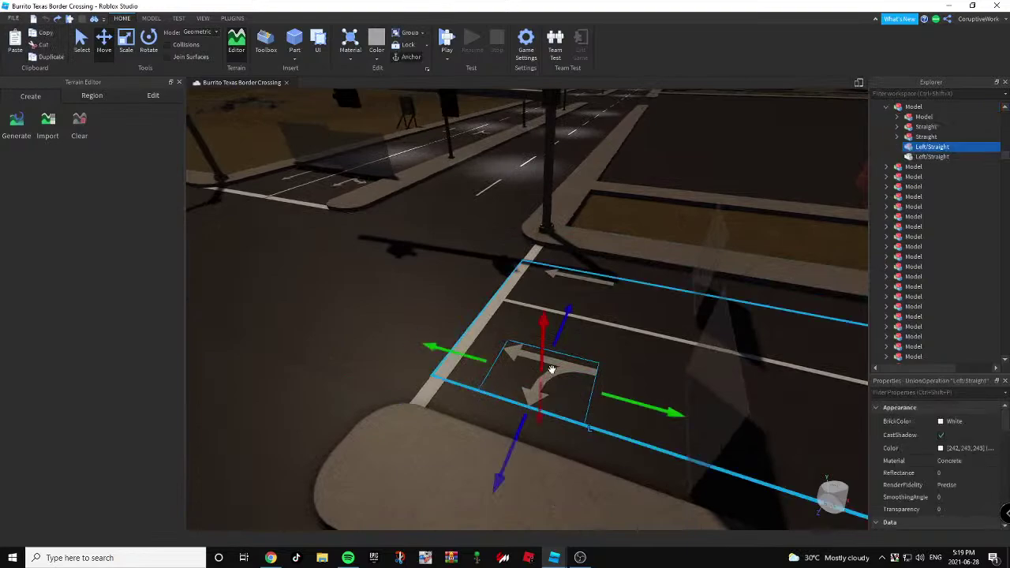
right_click_drag(546, 376, 571, 264)
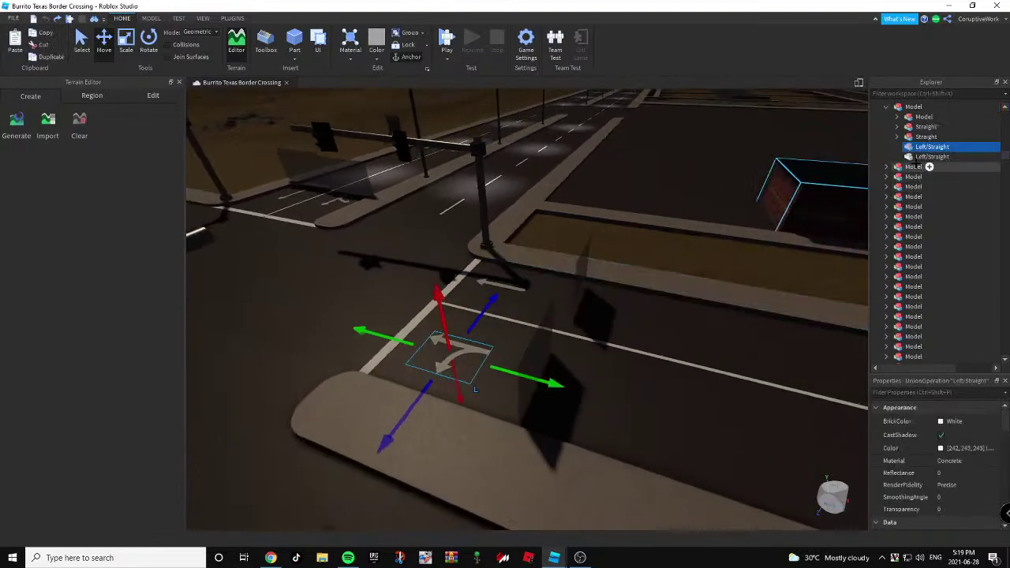
scroll(525, 282, "down", 4)
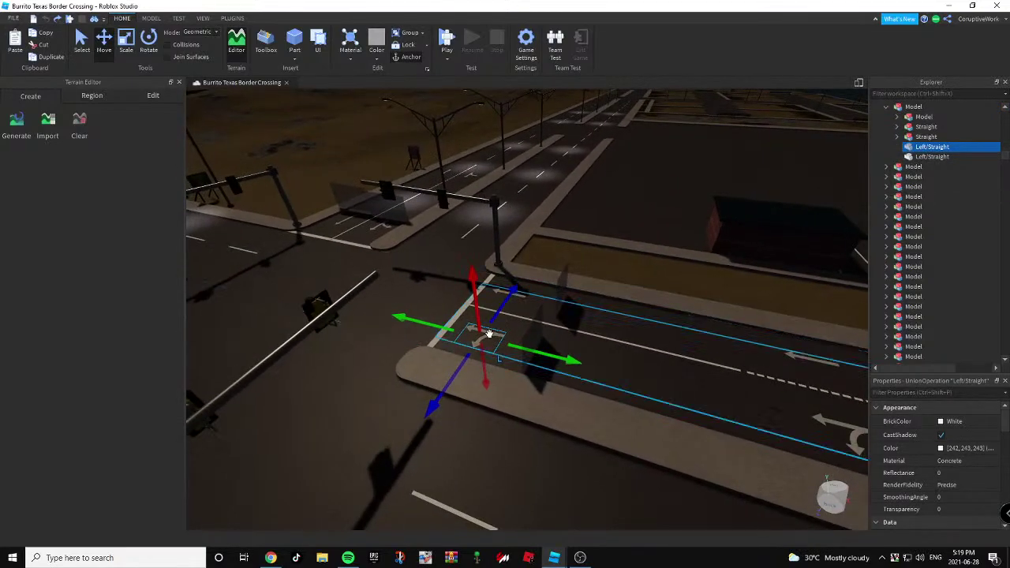
right_click(927, 147)
left_click(924, 164)
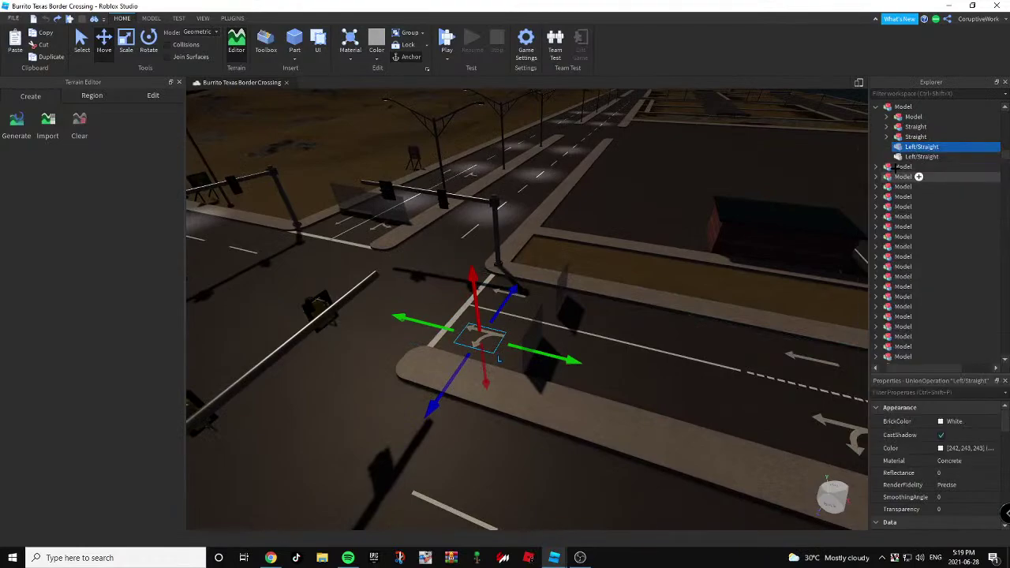
Switch to the Blaine County place and paste the Left/Straight arrow, positioning it over the grass near the road's end.
key("alt+Tab")
key("alt+Tab")
key("Tab")
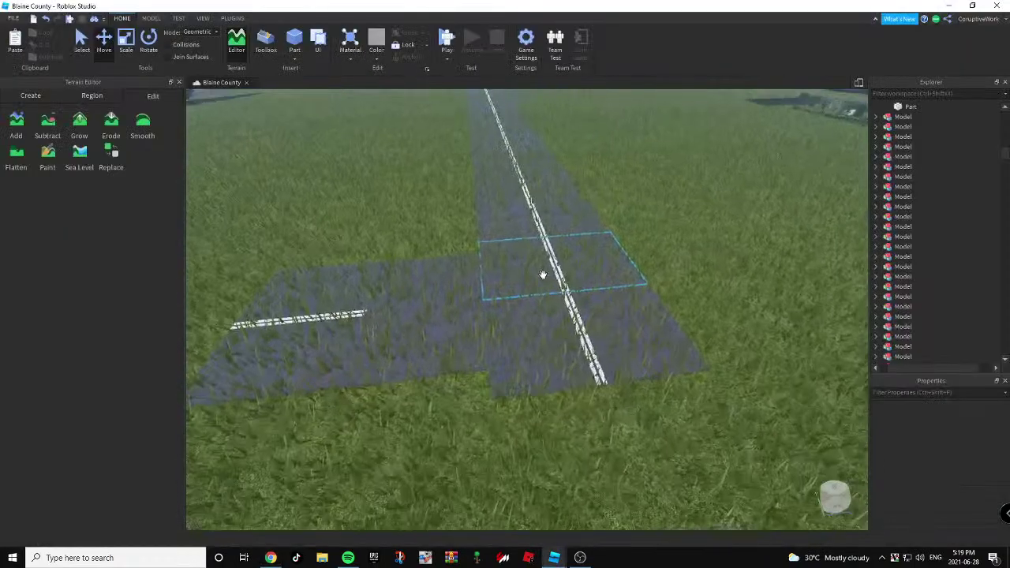
right_click(606, 338)
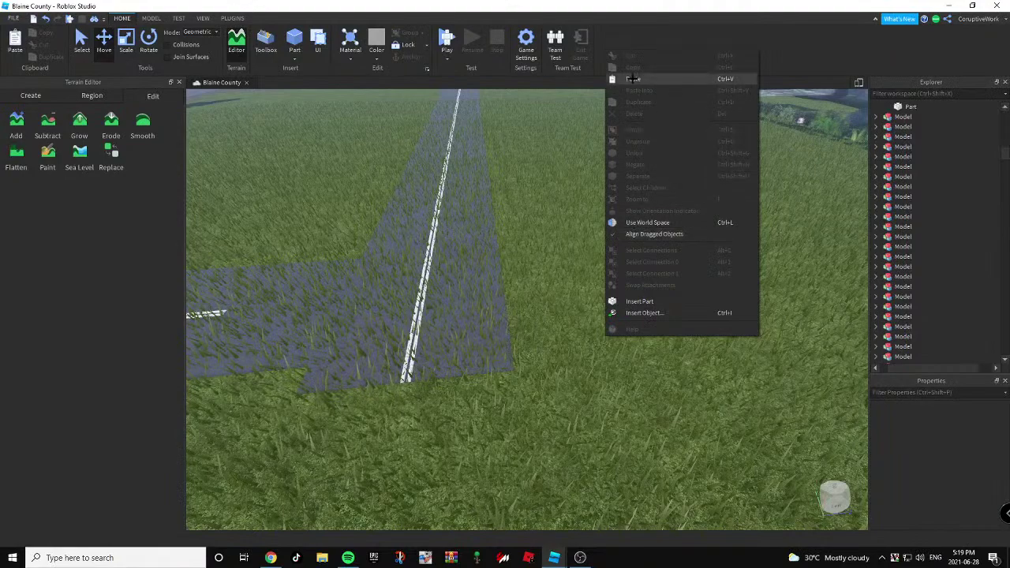
left_click(632, 78)
left_click_drag(351, 300, 514, 293)
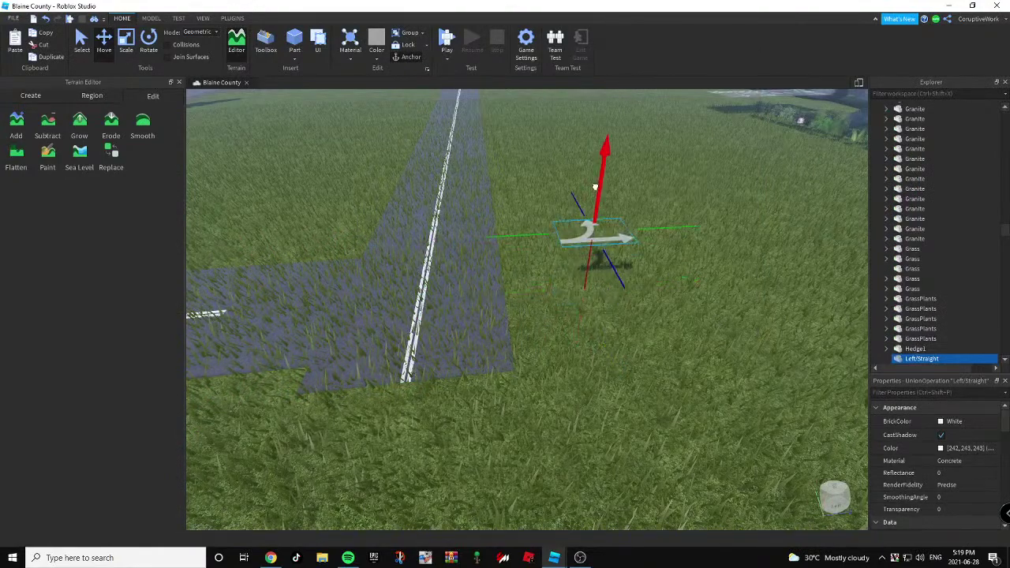
left_click_drag(595, 187, 595, 194)
right_click_drag(750, 311, 773, 322)
left_click(756, 313)
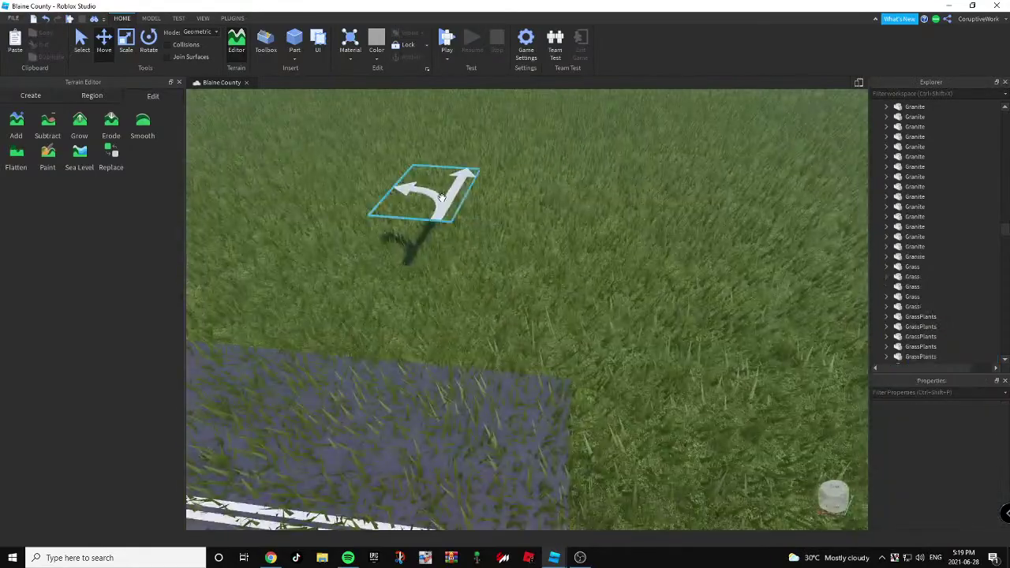
Switch to Burrito Texas Border Crossing and copy a Crosswalk_01_B model from the junction in the small settlement.
key("alt+Tab")
key("alt+Tab")
key("Tab")
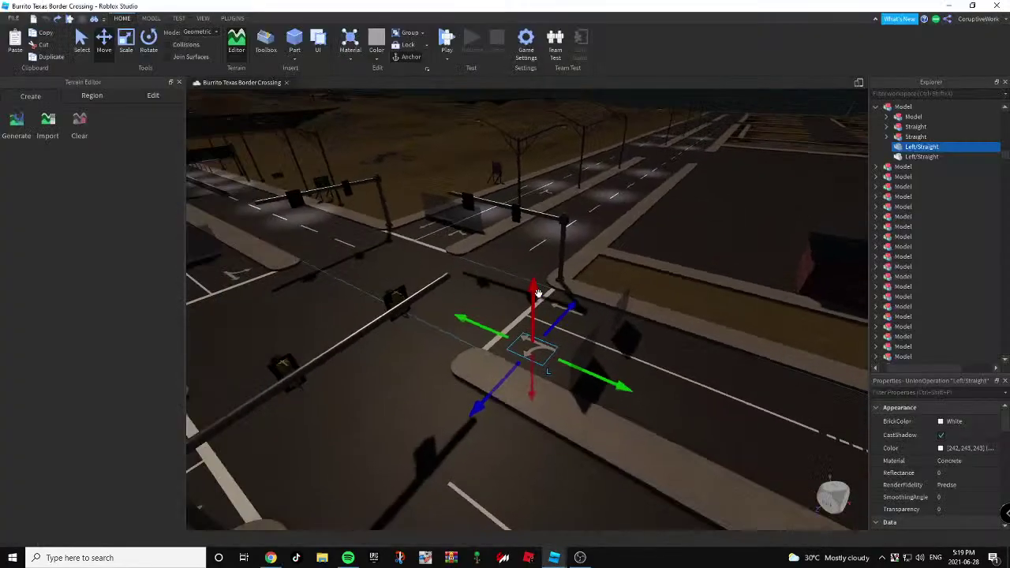
right_click_drag(538, 293, 481, 188)
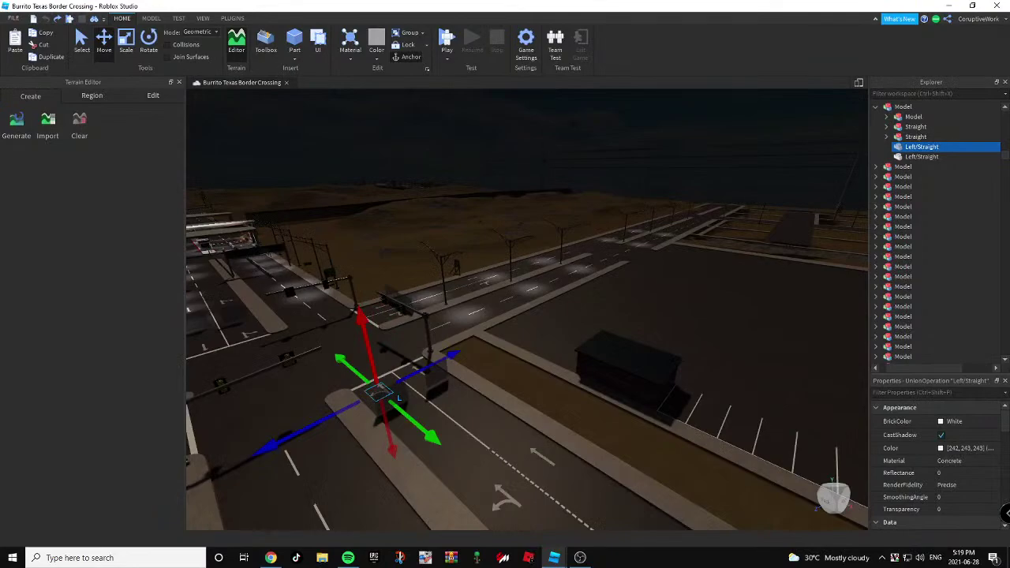
left_click(543, 136)
right_click_drag(542, 136, 536, 134)
key("w")
key("w")
key("w")
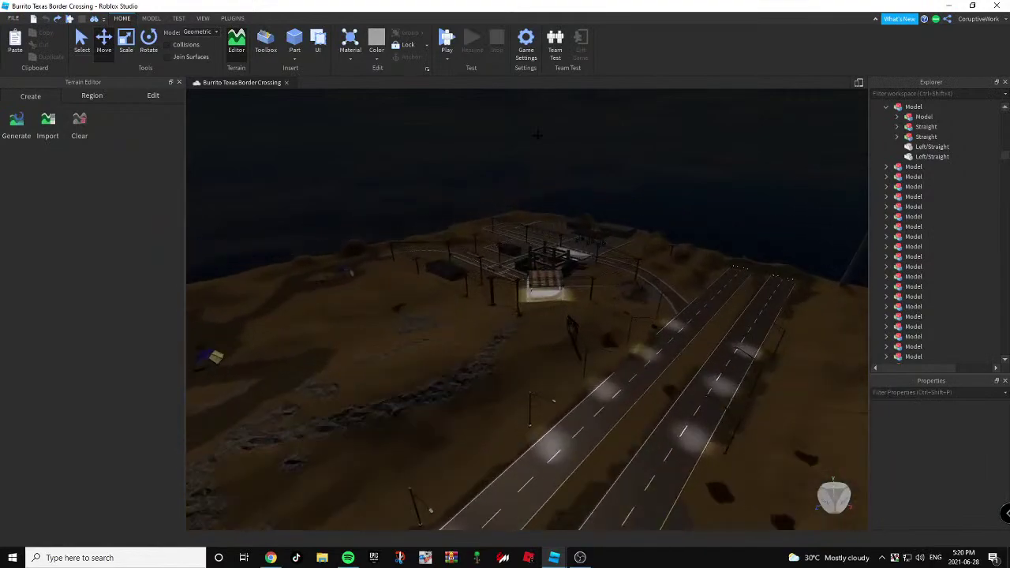
key("w")
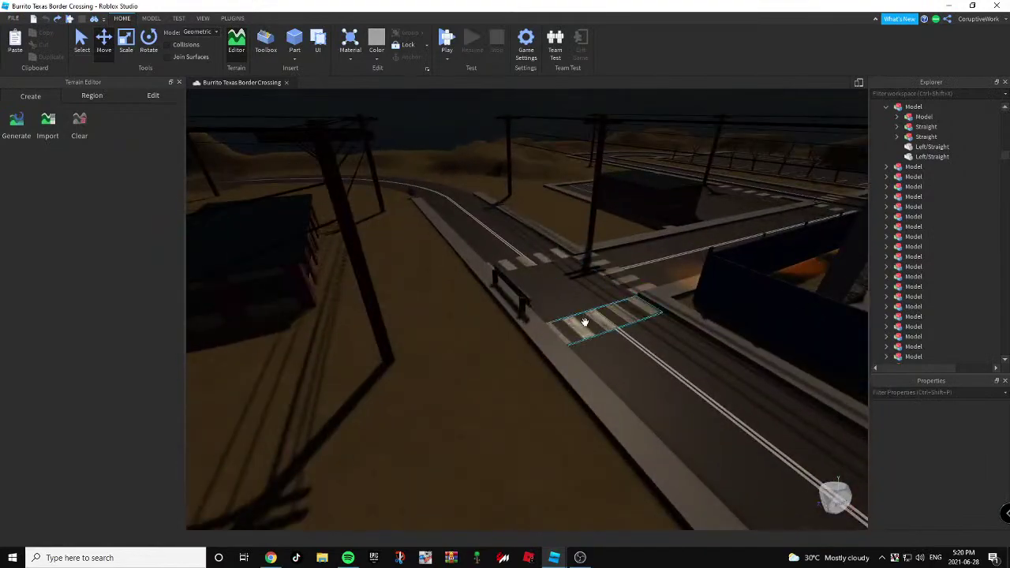
right_click(582, 323)
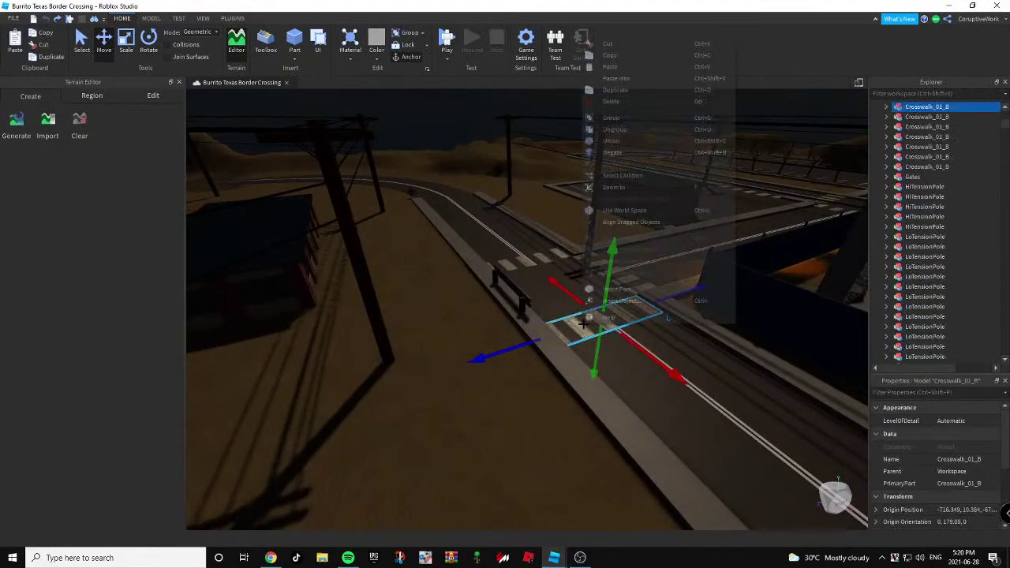
left_click(623, 56)
Paste the crosswalk into Blaine County, rotate it 90 degrees and place it beside the Left/Straight arrow.
key("alt+Tab")
key("alt+Tab")
scroll(493, 238, "up", 3)
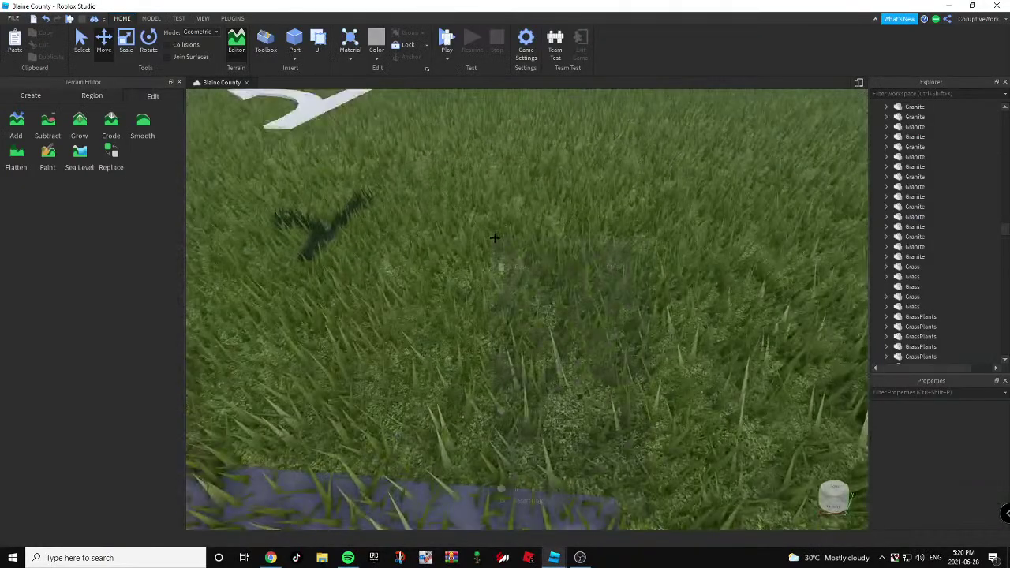
left_click(522, 267)
scroll(447, 341, "down", 3)
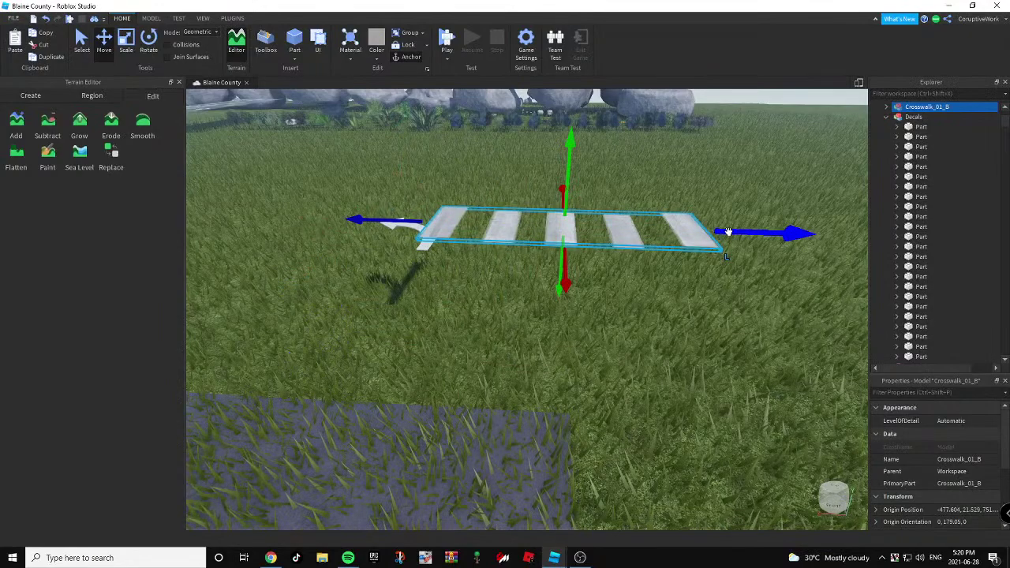
scroll(588, 252, "down", 5)
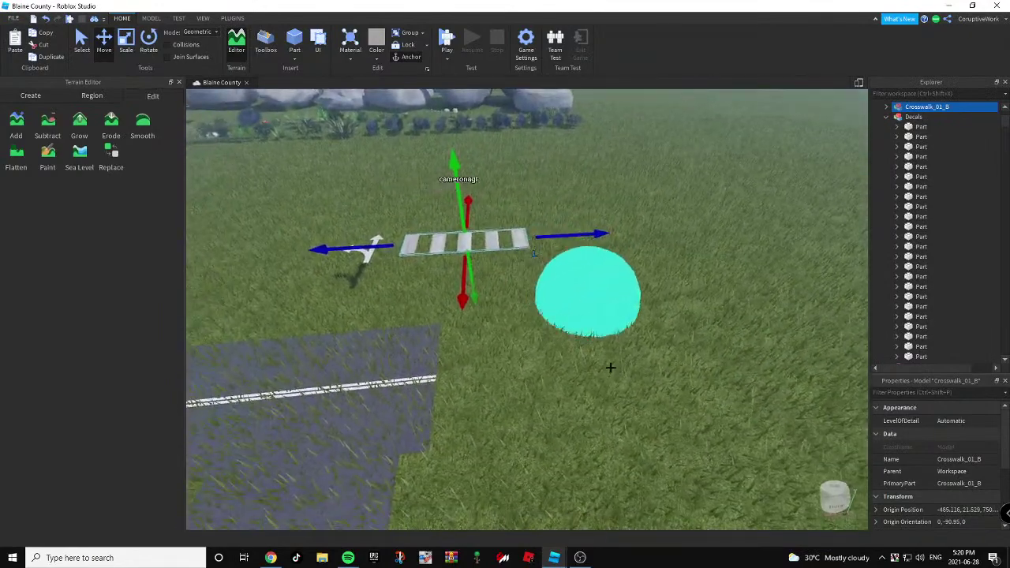
Switch to Burrito Texas Border Crossing and copy the Straight arrow model from the divided road's outer lane.
key("alt+Tab")
key("alt+Tab")
key("alt+Tab")
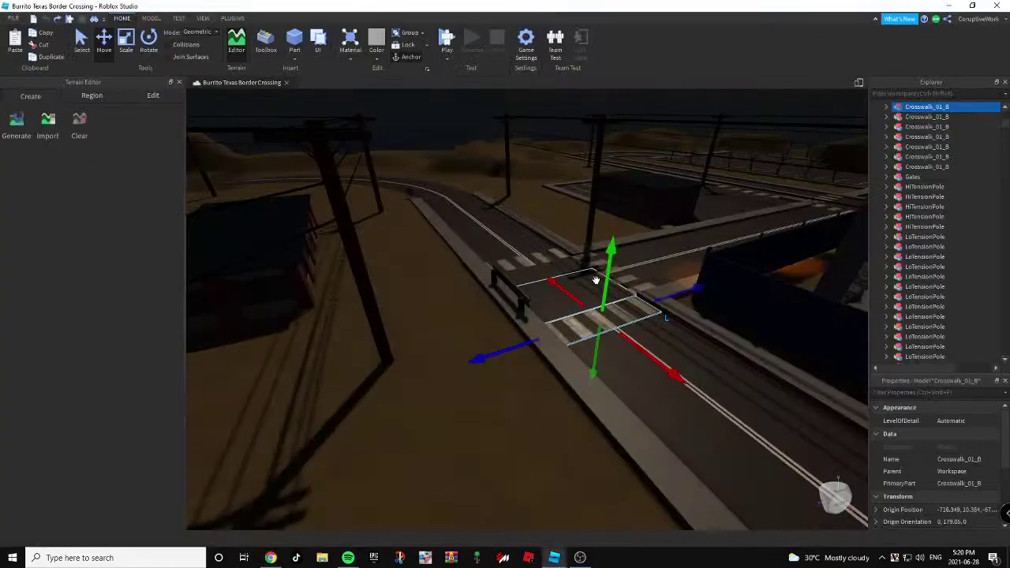
scroll(592, 279, "up", 10)
right_click_drag(592, 279, 613, 365)
key("w")
key("w")
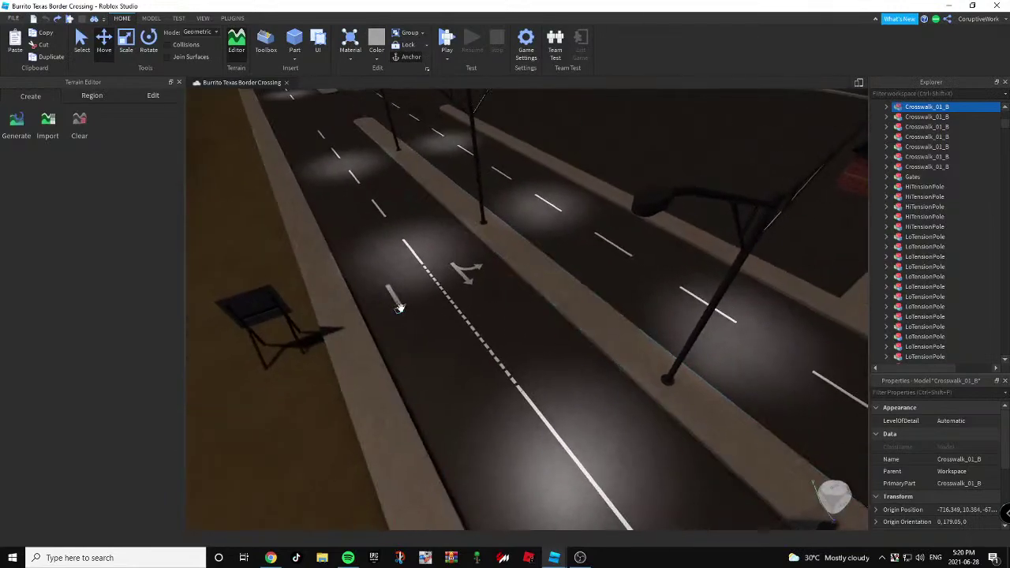
key("w")
right_click_drag(404, 306, 442, 305)
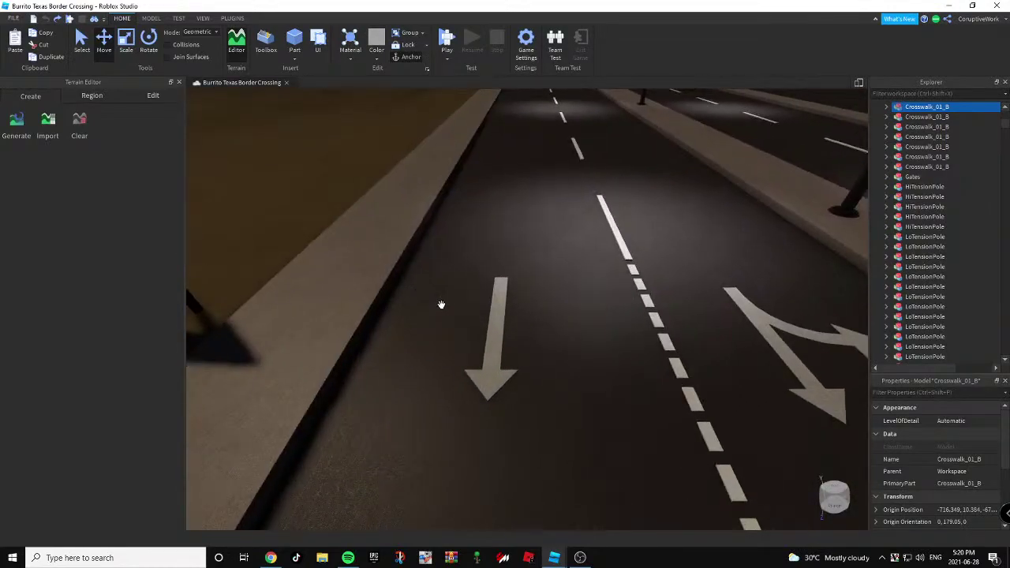
left_click(495, 331)
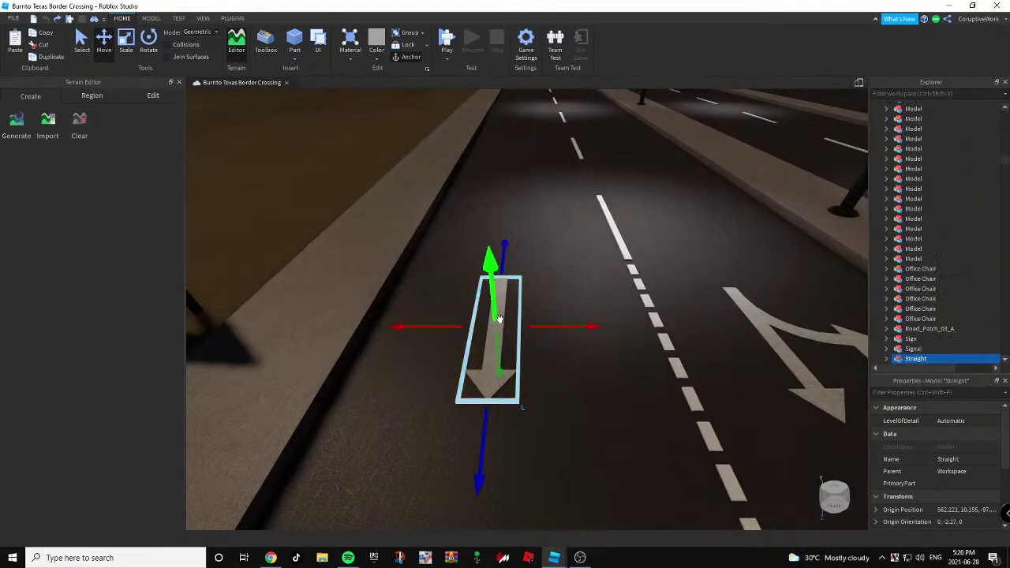
right_click(492, 378)
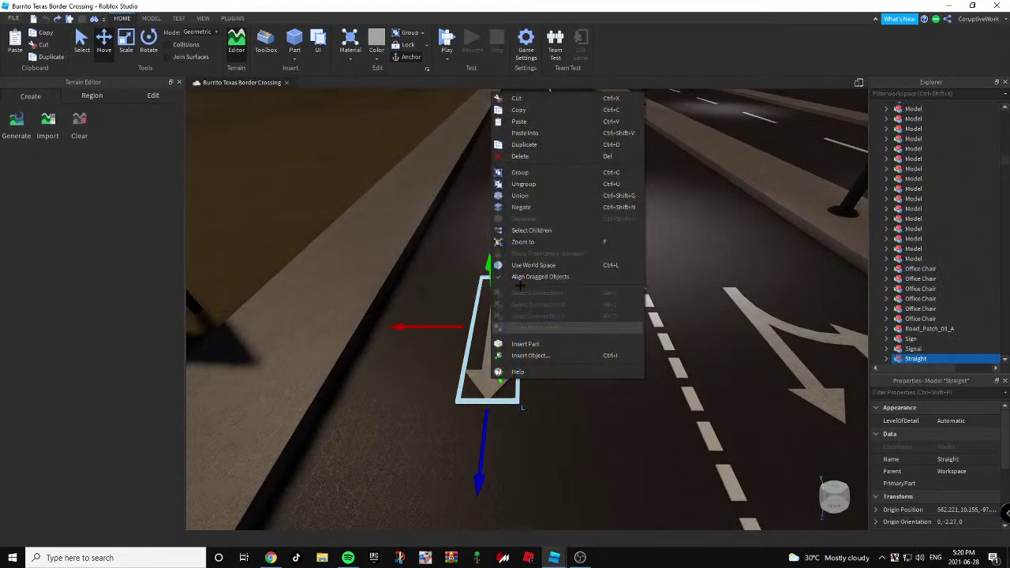
left_click(538, 112)
Paste the Straight arrow into Blaine County and move it sideways clear of the crosswalk, opposite the Left/Straight arrow.
key("alt+Tab")
key("alt+Tab")
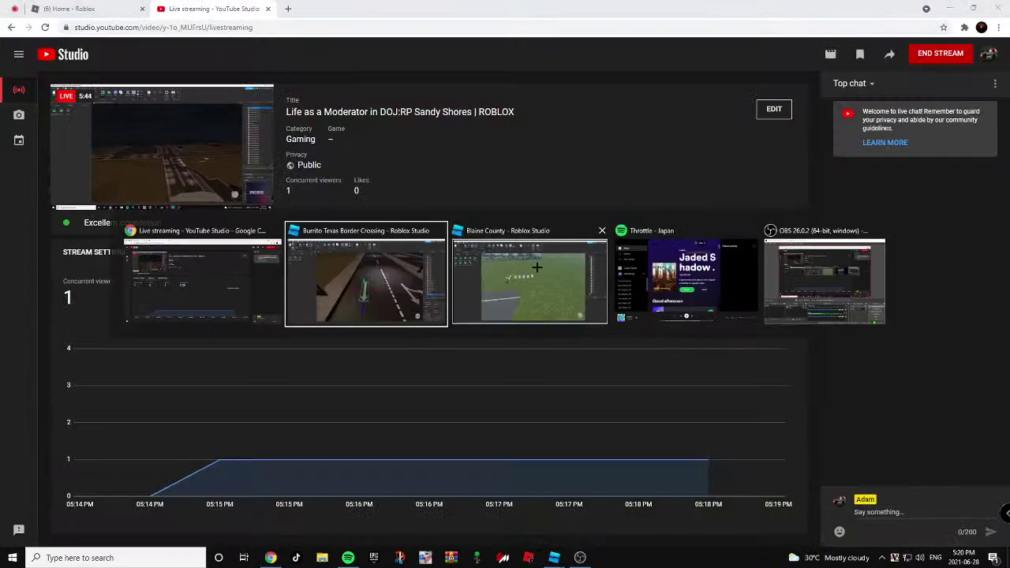
key("Escape")
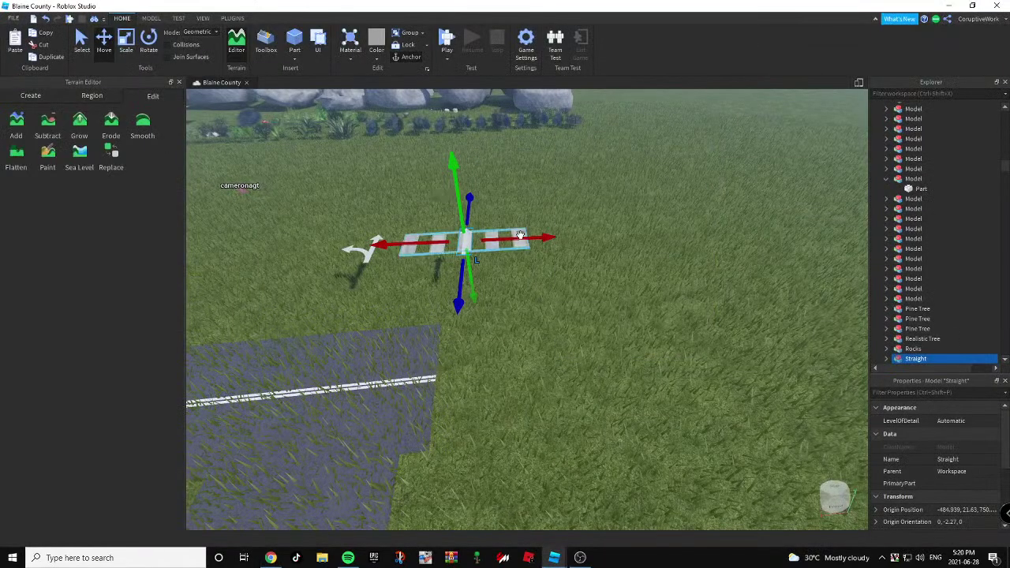
left_click_drag(520, 235, 632, 235)
Switch to Chrome, open the existing Google Meet call by its meeting address and join it with the camera off.
key("alt+Tab")
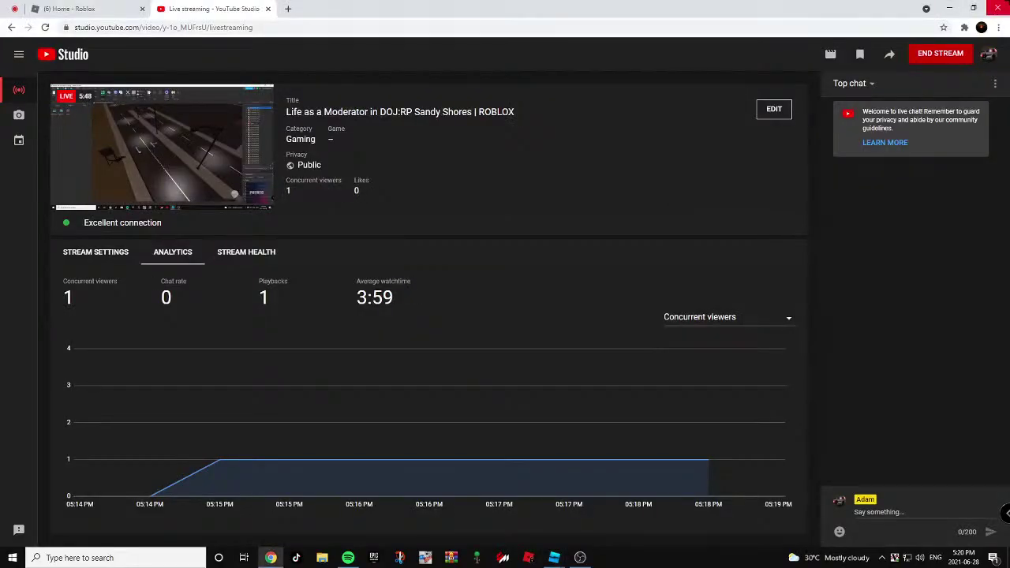
key("alt+Tab")
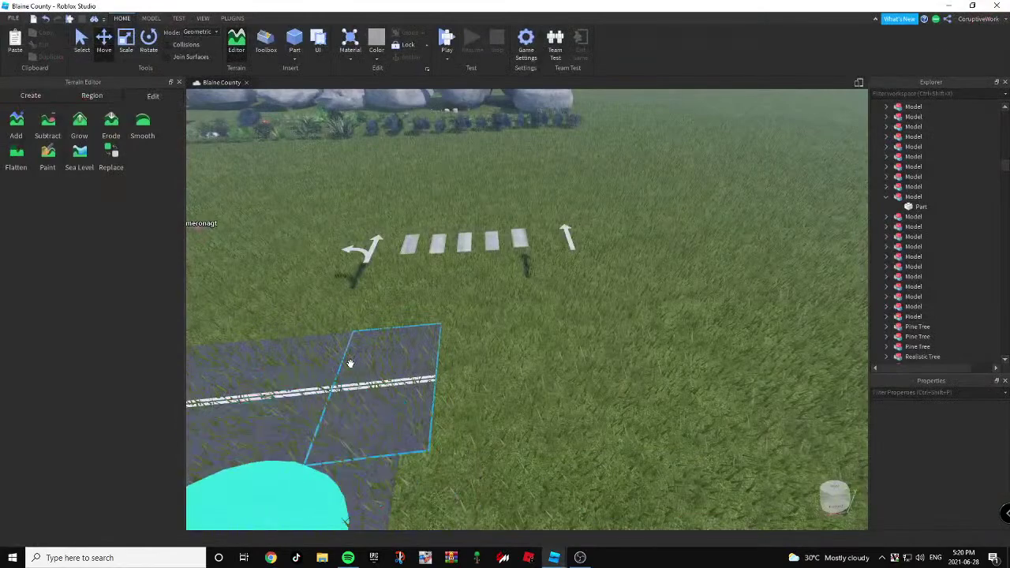
left_click(272, 557)
type("meet.goo")
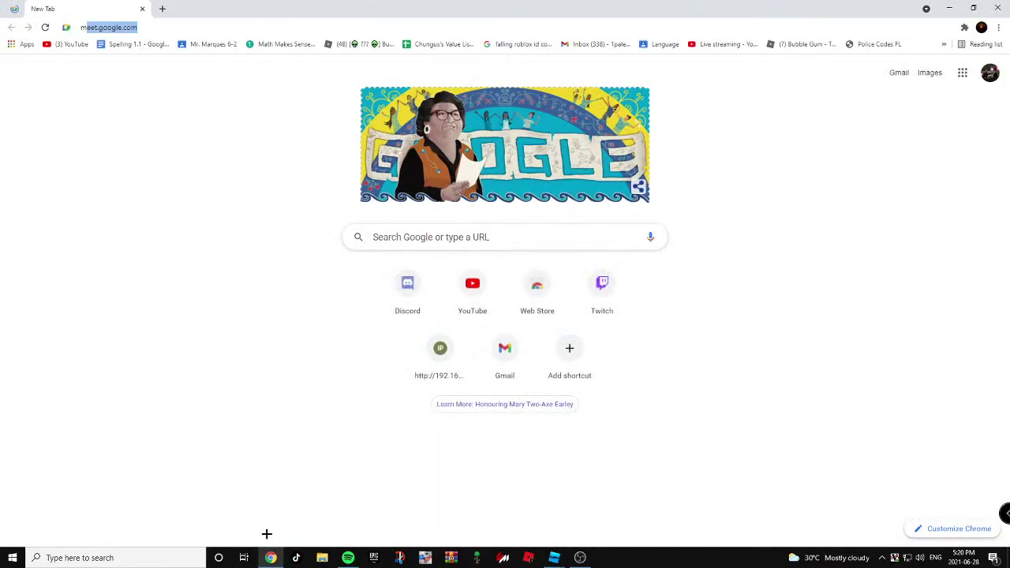
type("gle.com/mim")
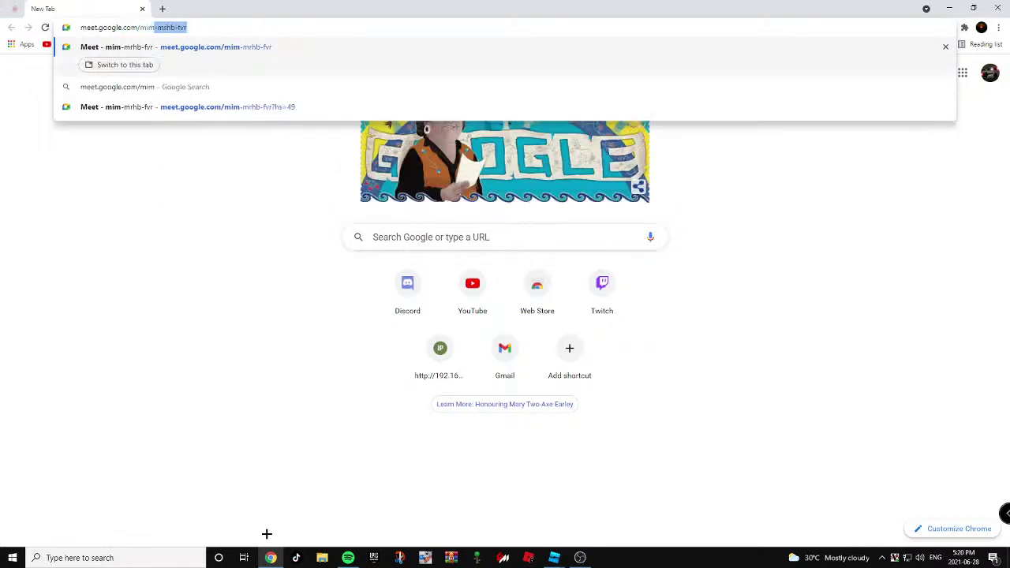
key("Return")
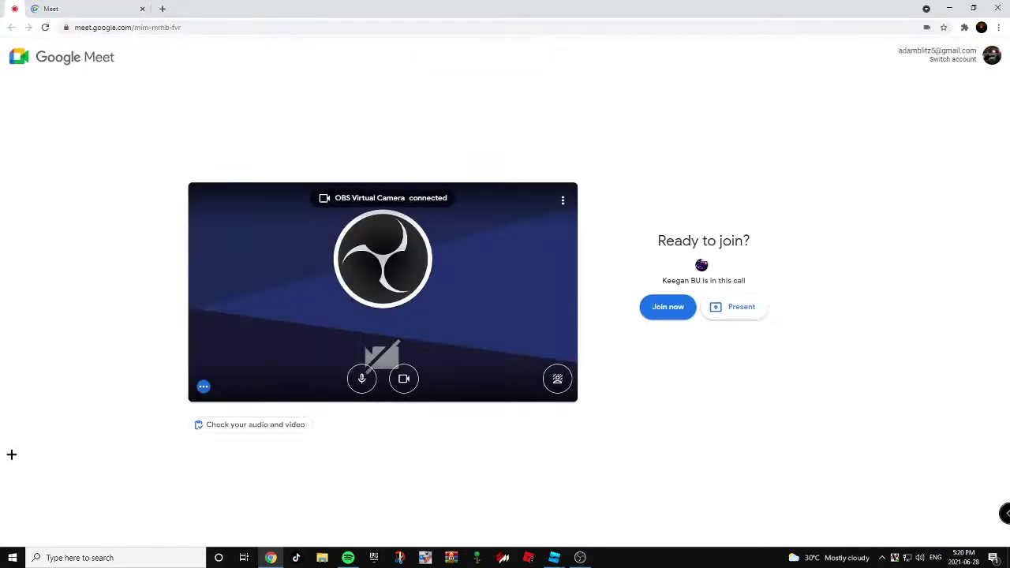
left_click(403, 379)
left_click(663, 308)
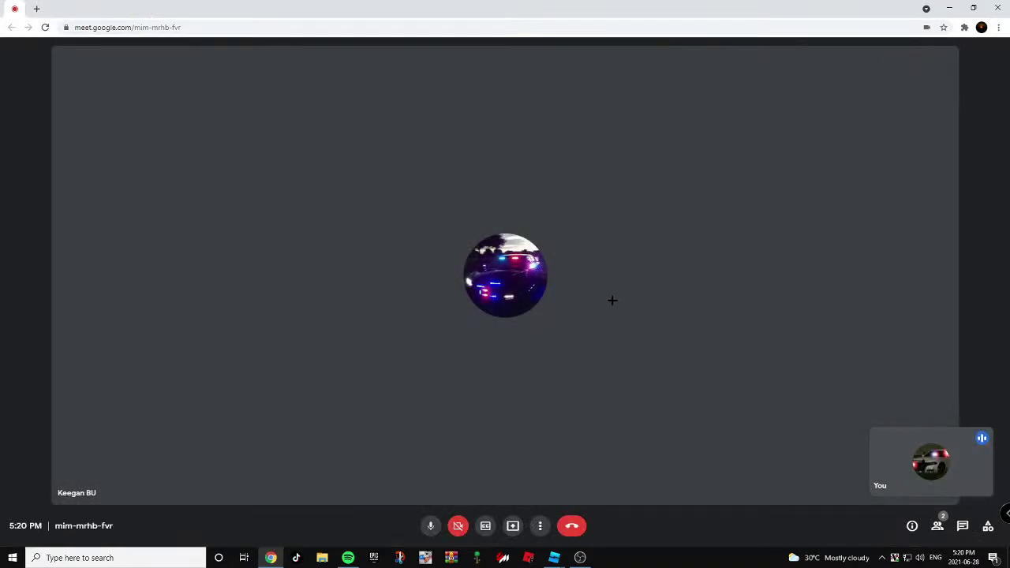
Open YouTube in a new browser tab and bring up the live stream's dashboard in YouTube Studio.
key("ctrl+t")
left_click(612, 299)
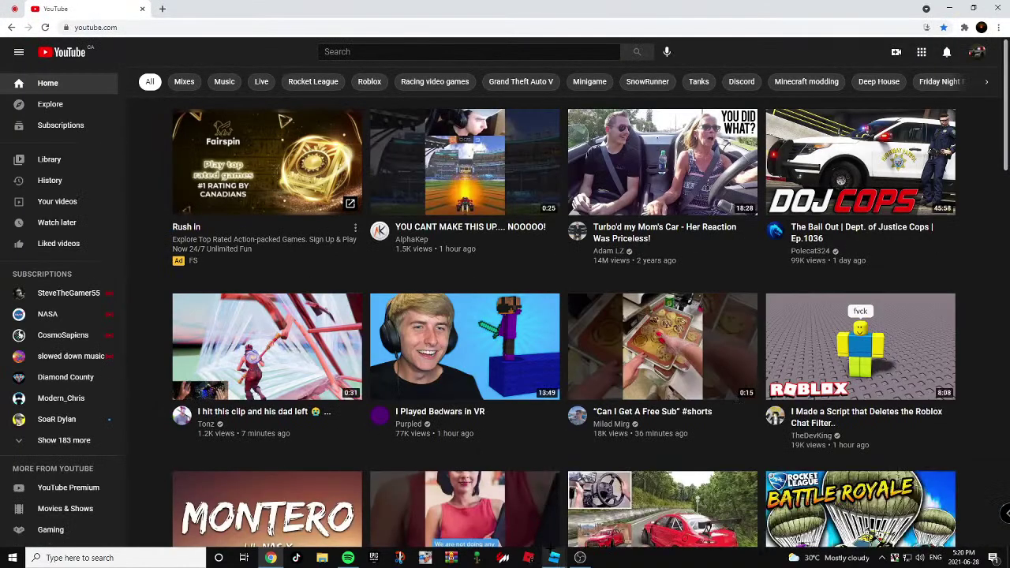
mouse_move(554, 548)
left_click(612, 511)
left_click(1002, 7)
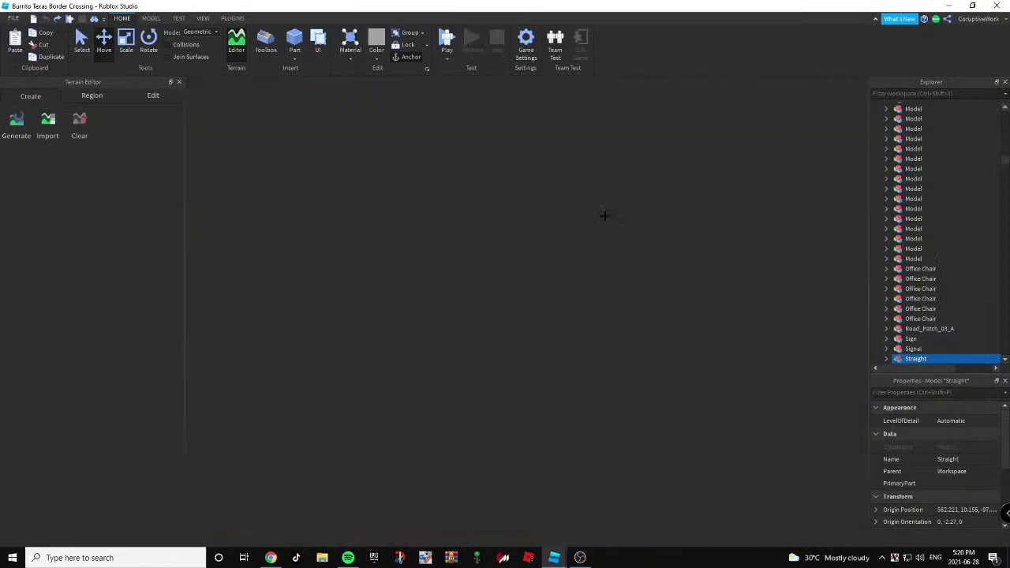
left_click(897, 52)
left_click(909, 99)
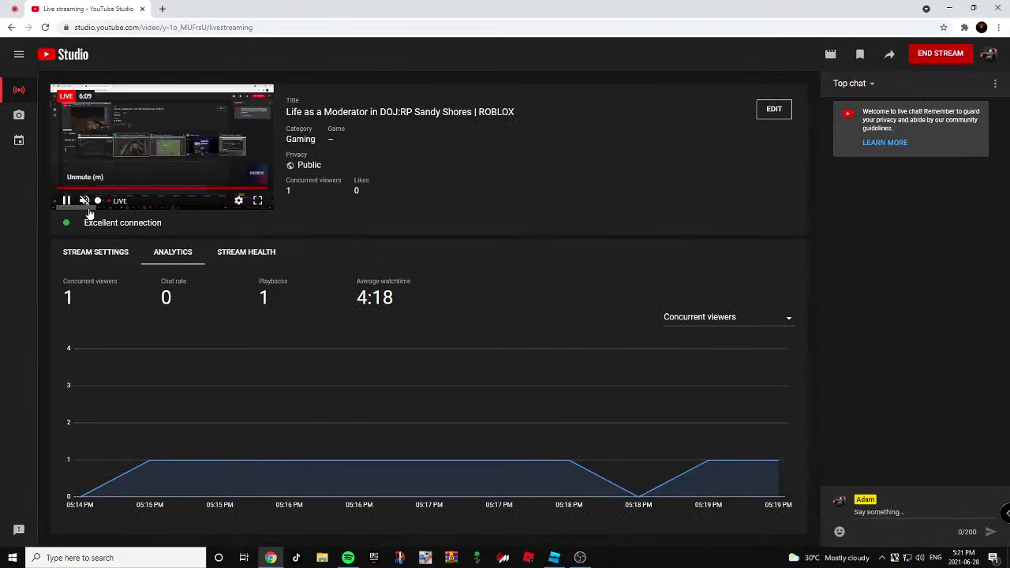
Switch back to Blaine County, duplicate the crosswalk and place the copy across the side branch where it meets the main road.
key("alt+Tab")
key("alt+Tab")
right_click_drag(613, 284, 673, 245)
key("s")
key("w")
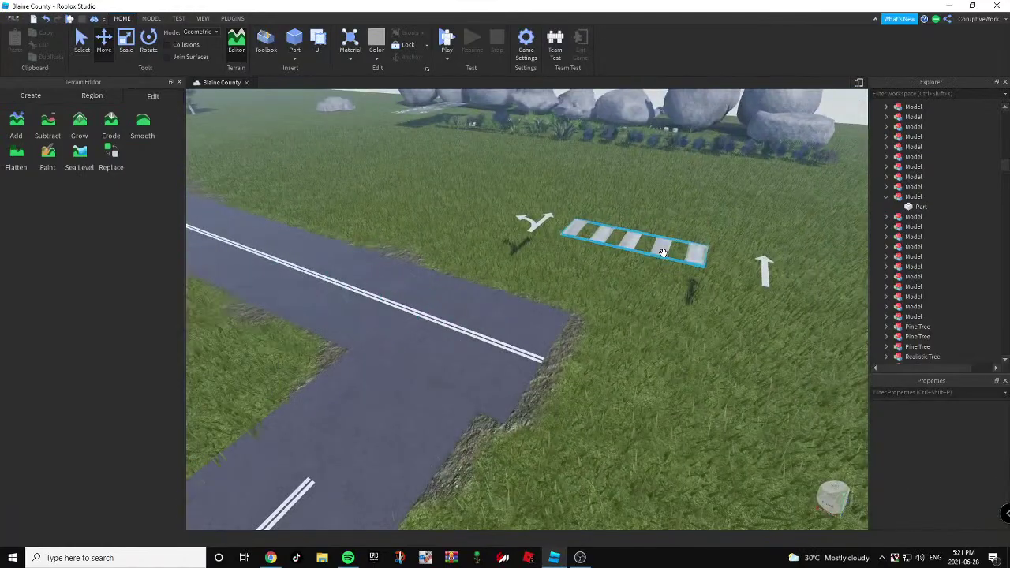
left_click(662, 249)
key("ctrl+d")
left_click_drag(662, 249, 515, 441)
key("s")
key("a")
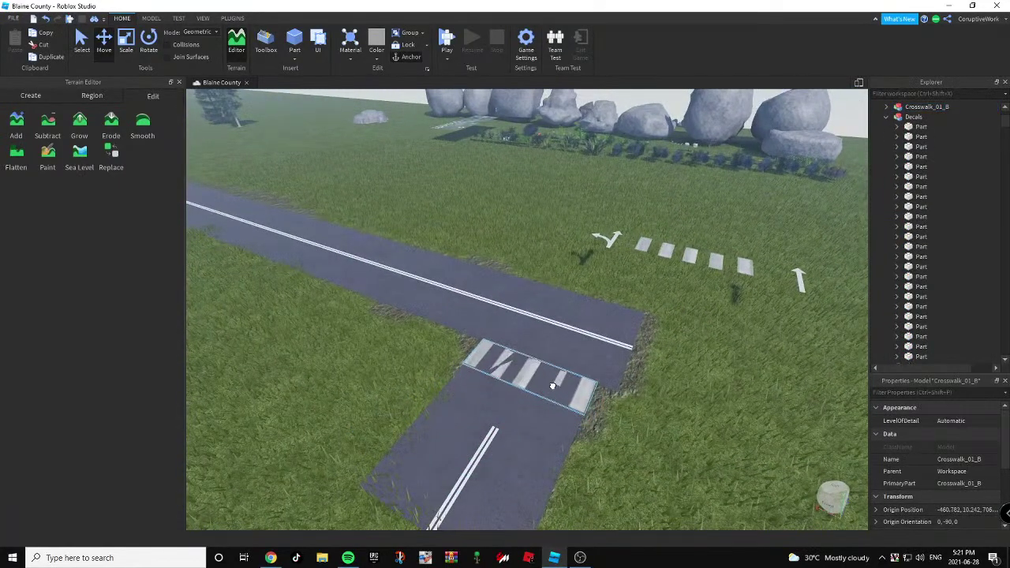
left_click_drag(552, 385, 552, 385)
Nudge the crosswalk copy slightly upward so all its stripes sit above the road surface.
right_click_drag(509, 393, 513, 390)
key("a")
key("w")
left_click_drag(557, 354, 552, 342)
key("d")
right_click_drag(640, 358, 641, 358)
left_click(641, 359)
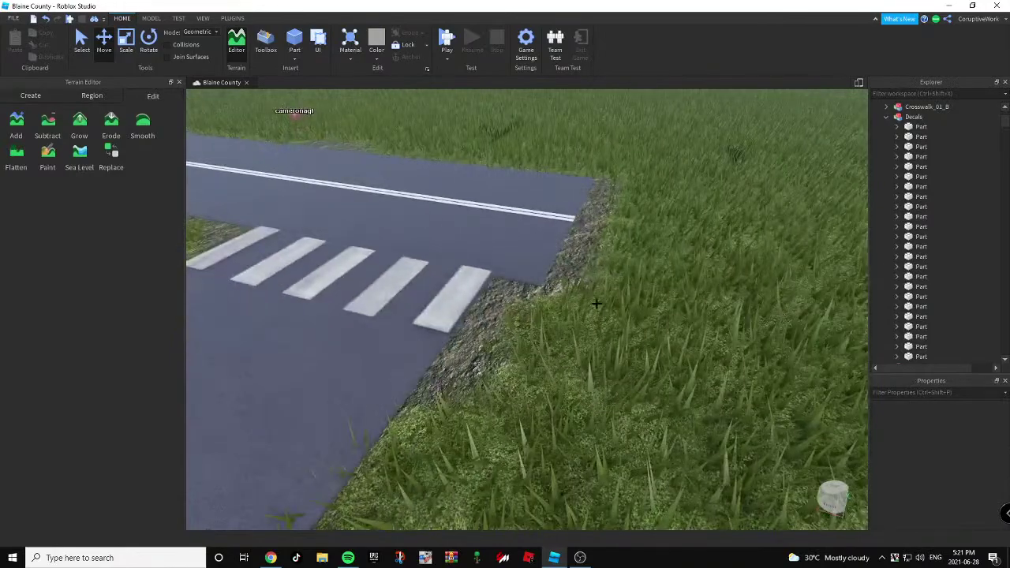
Select the mesh part inside the crosswalk copy and fine-tune its height just above the asphalt.
key("w")
right_click_drag(597, 302, 595, 301)
key("w")
left_click(584, 375)
right_click_drag(585, 376, 585, 375)
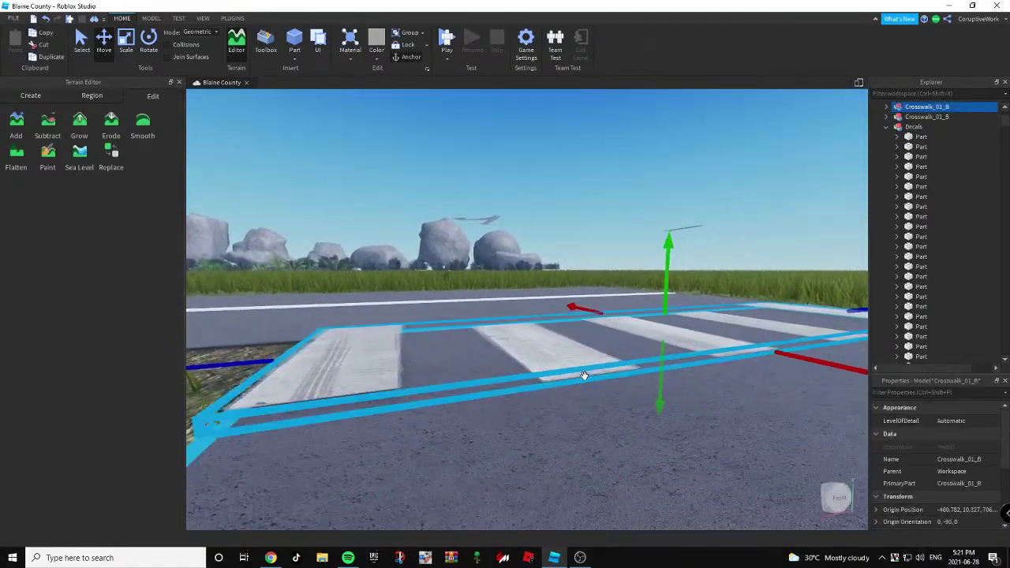
left_click(510, 316)
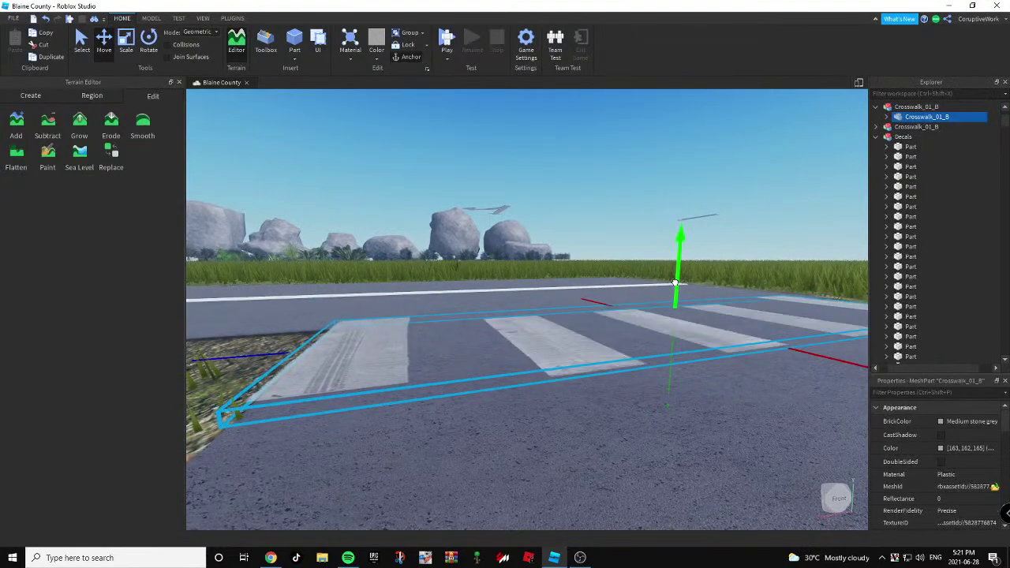
left_click(333, 411)
right_click_drag(333, 411, 333, 410)
key("w")
scroll(333, 410, "down", 10)
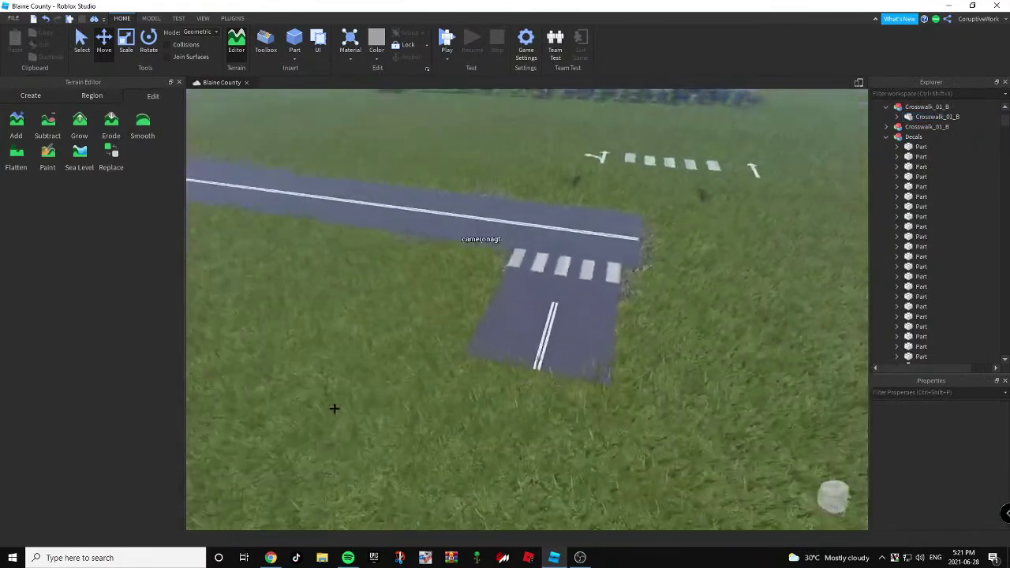
Try to make a narrow strip from a copy of the road segment under the crosswalk, along the branch's edge.
scroll(333, 408, "up", 8)
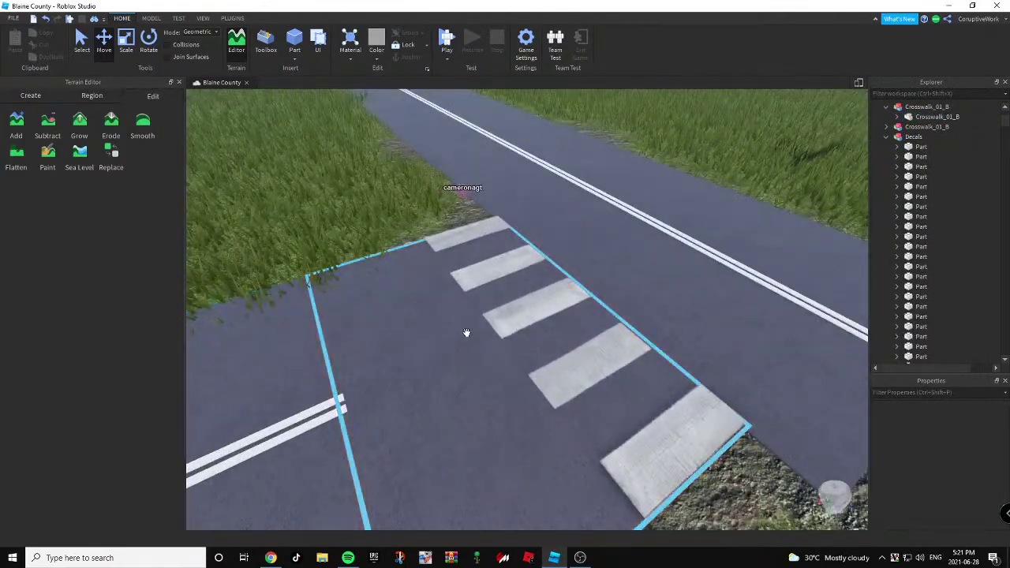
scroll(466, 332, "down", 4)
right_click_drag(626, 309, 629, 324)
left_click(532, 320)
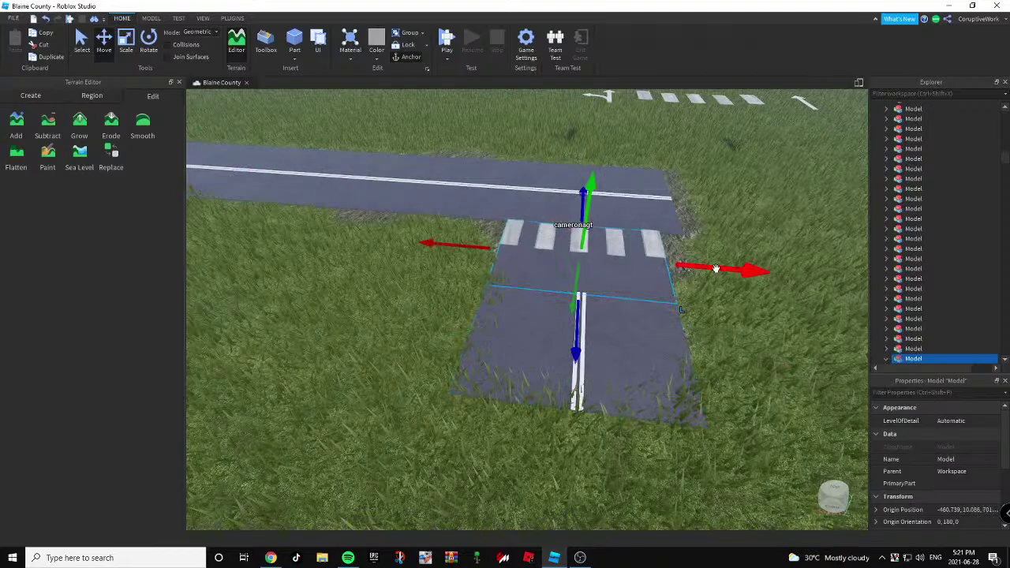
left_click_drag(661, 267, 724, 269)
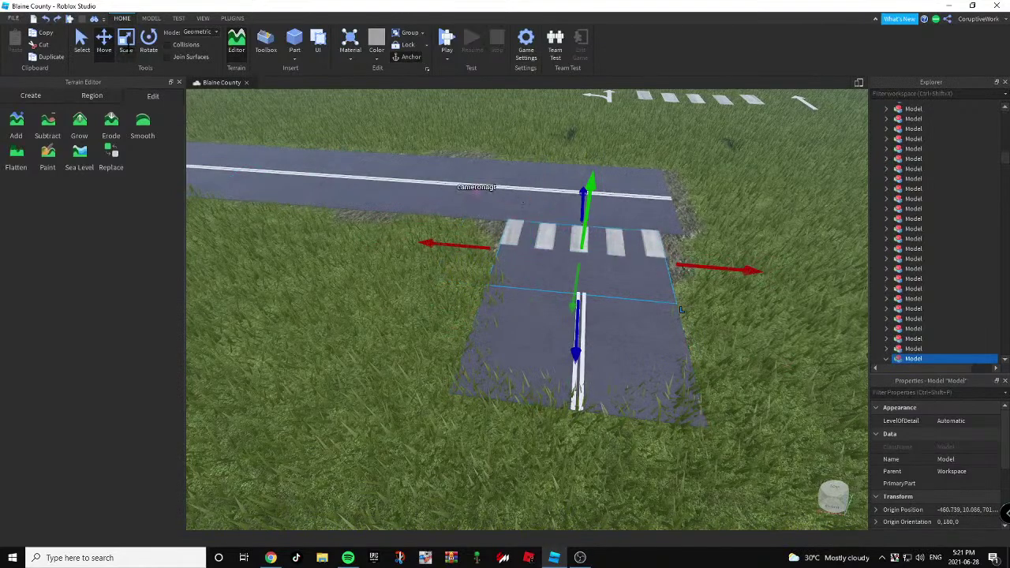
left_click(128, 51)
scroll(667, 251, "up", 2)
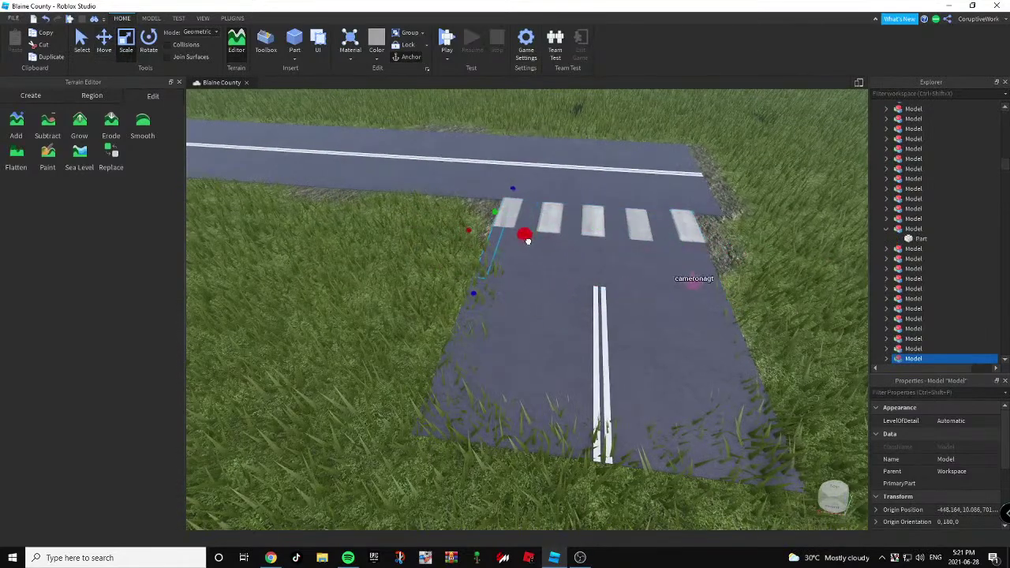
Stretch the narrow strip out over the grass beside the crosswalk and thicken it into a raised slab.
right_click_drag(490, 243, 505, 245)
key("a")
left_click_drag(513, 229, 510, 229)
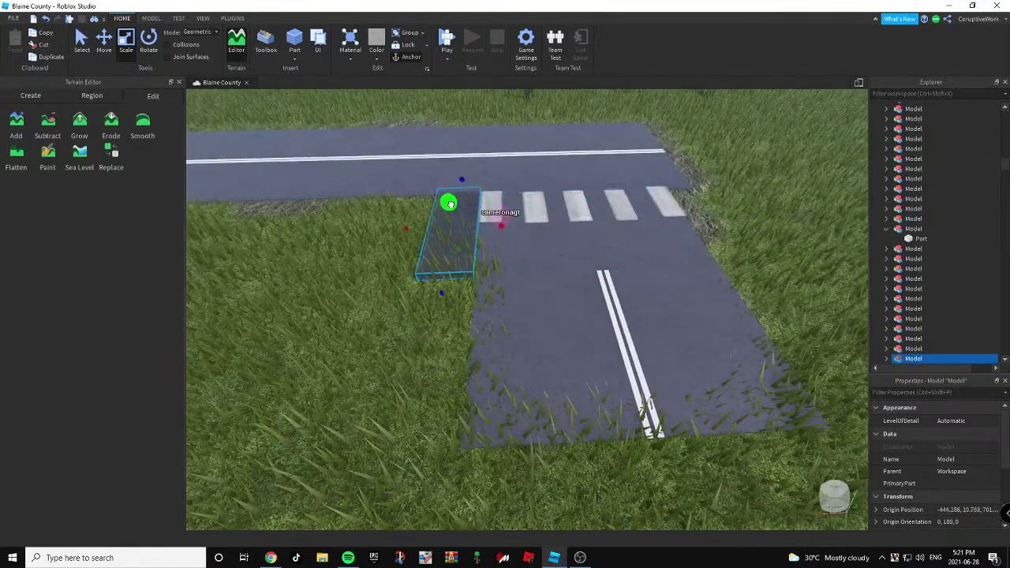
key("d")
right_click_drag(450, 204, 450, 203)
key("w")
key("a")
scroll(561, 216, "down", 3)
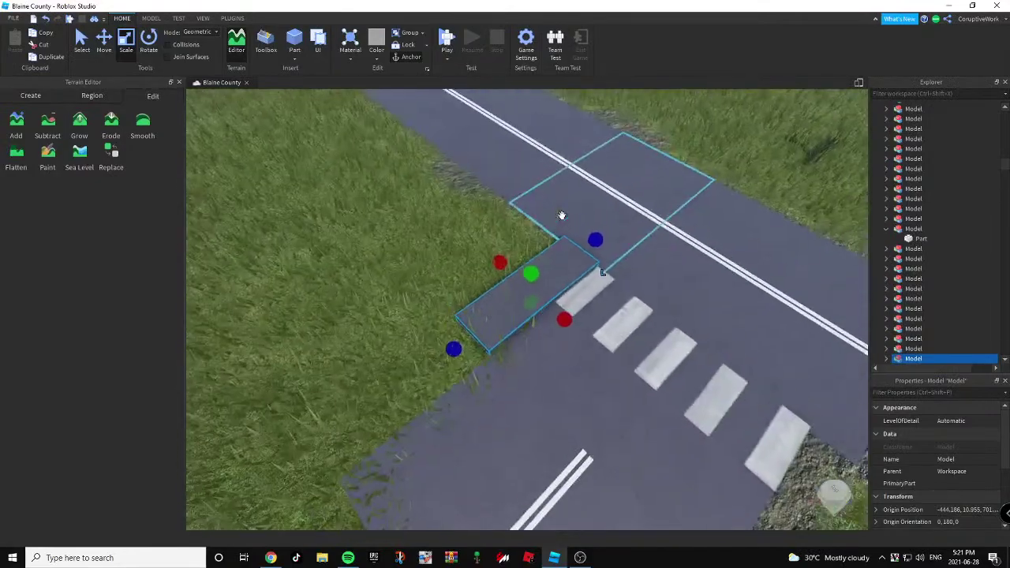
right_click_drag(561, 217, 354, 190)
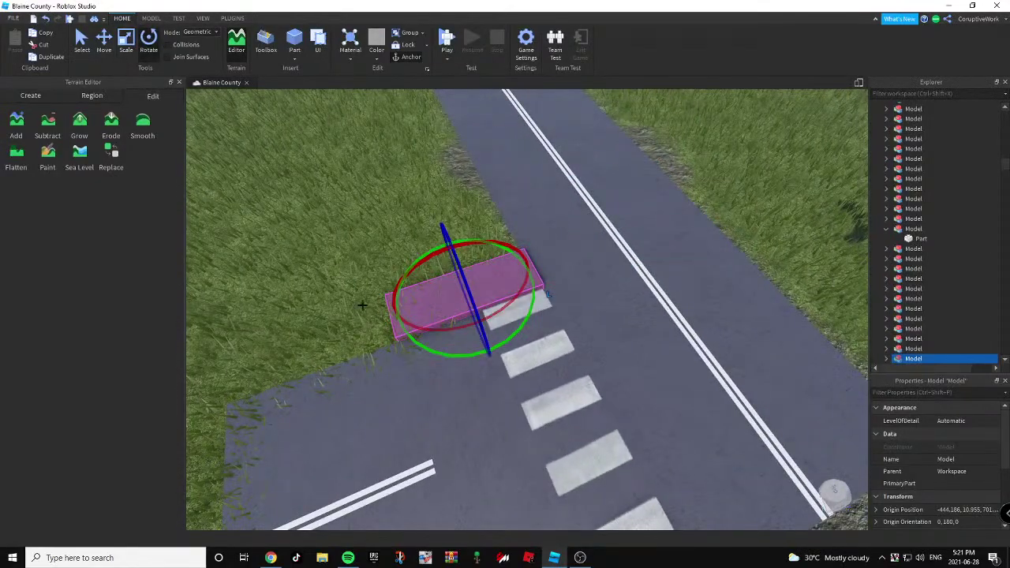
Delete the raised slab beside the crosswalk.
left_click(336, 249)
left_click(455, 285)
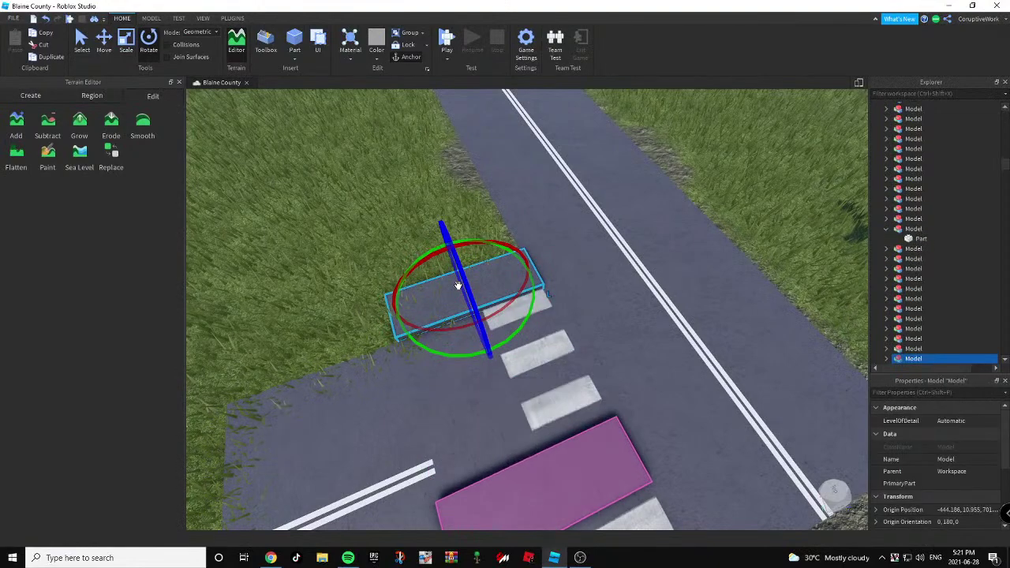
key("Delete")
left_click(434, 289)
key("Delete")
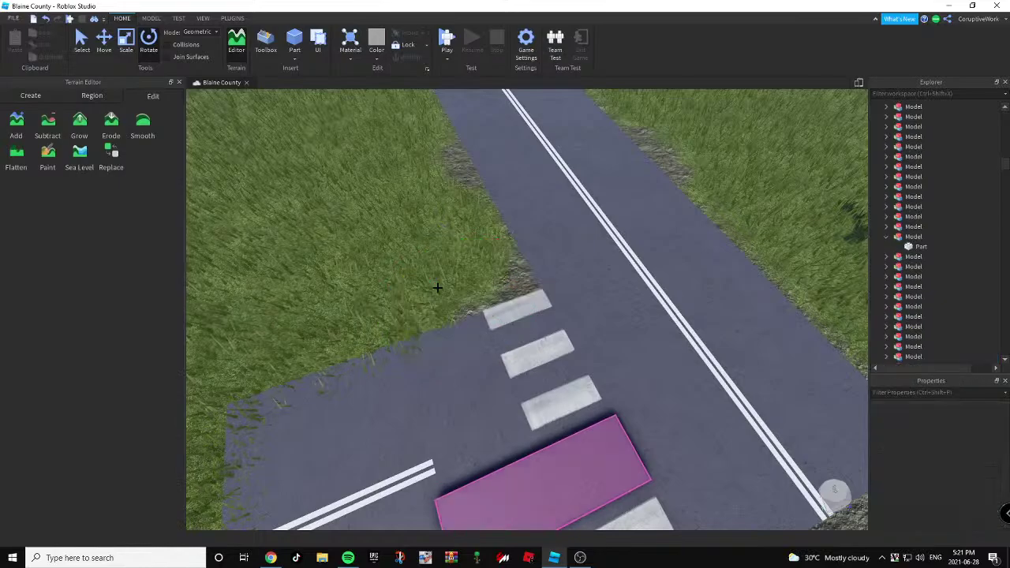
Duplicate the double-lined road segment at the side branch's end and move the copy outward to extend the branch.
right_click_drag(561, 274, 561, 275)
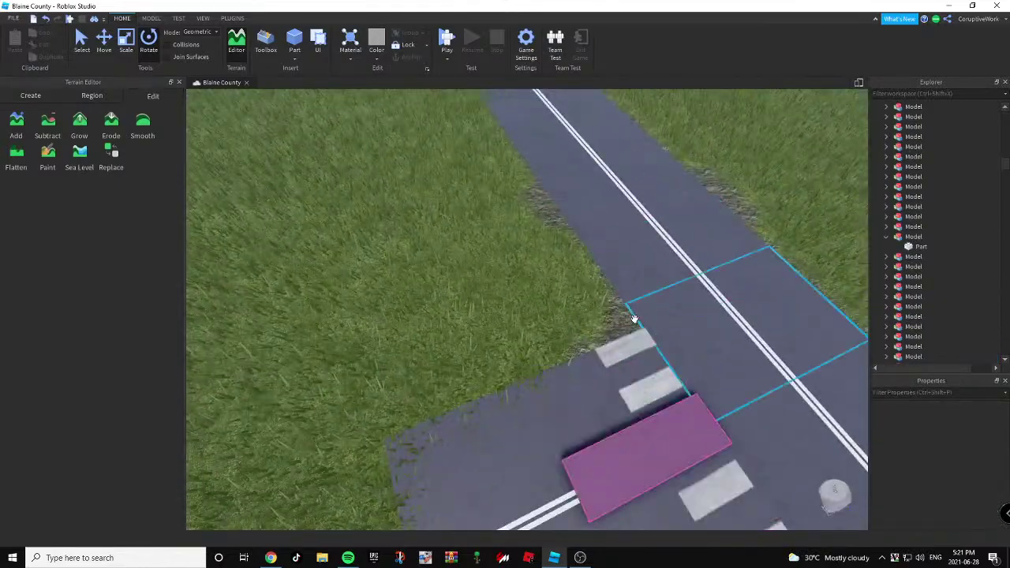
scroll(623, 341, "down", 3)
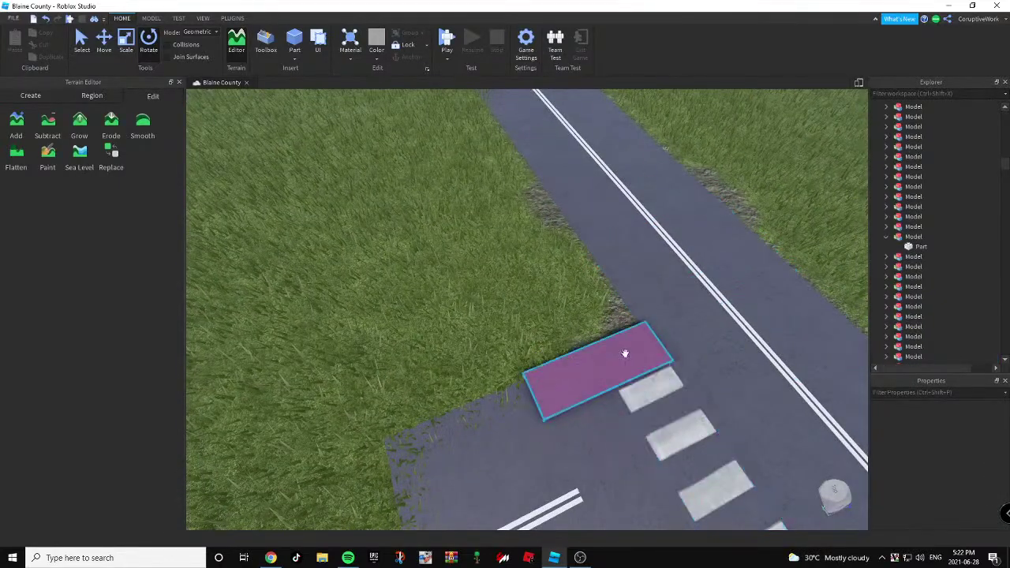
right_click_drag(627, 350, 640, 355)
scroll(541, 348, "up", 2)
right_click_drag(542, 348, 542, 348)
scroll(542, 348, "down", 3)
left_click(616, 336)
right_click_drag(617, 336, 618, 336)
left_click(109, 31)
right_click_drag(509, 225, 511, 227)
key("ctrl+d")
left_click_drag(511, 265, 555, 274)
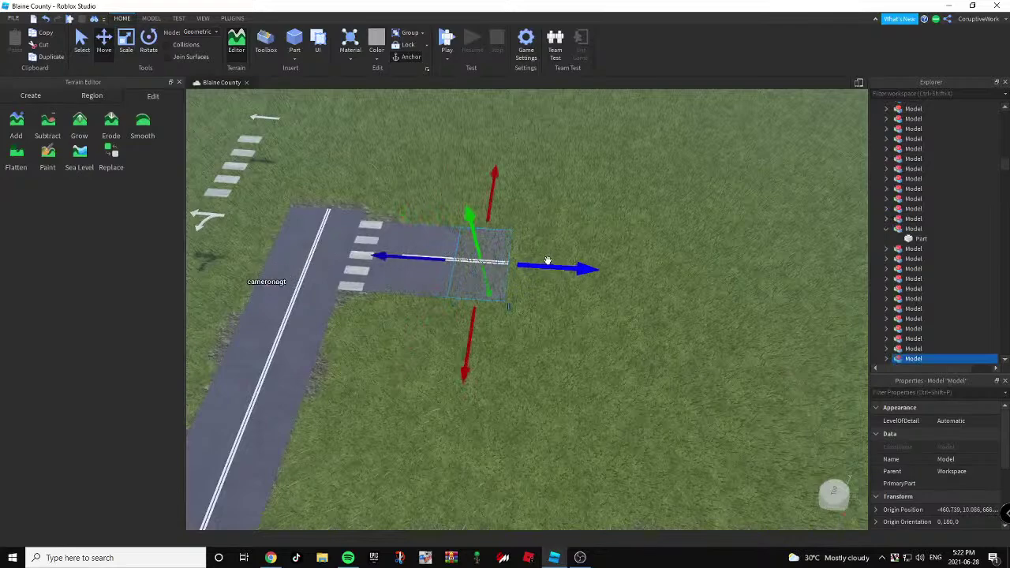
Lengthen the side branch further by repeatedly duplicating its four selected road segments and moving each set of copies to the end.
middle_click_drag(601, 273, 515, 267)
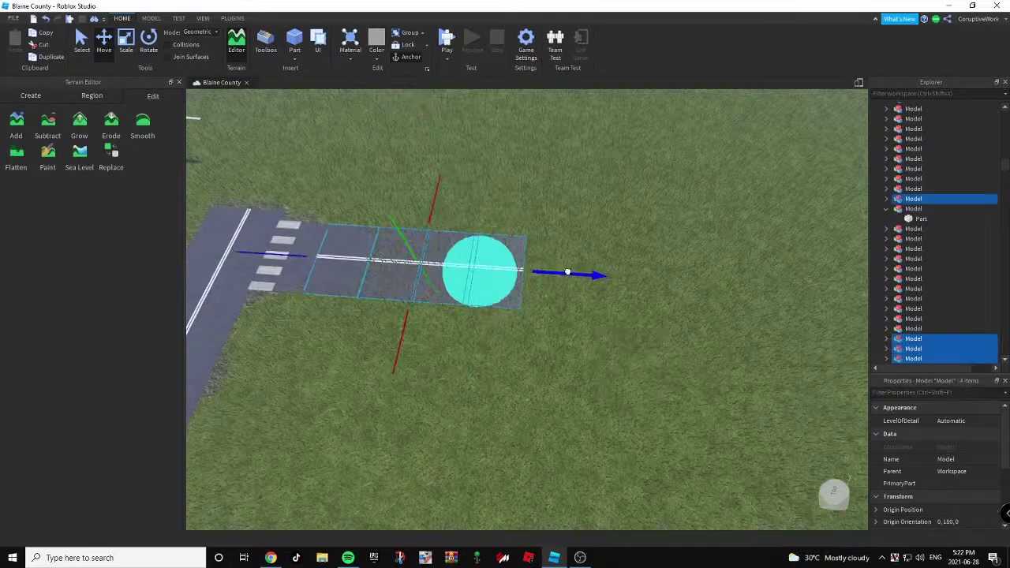
left_click_drag(567, 272, 780, 289)
key("d")
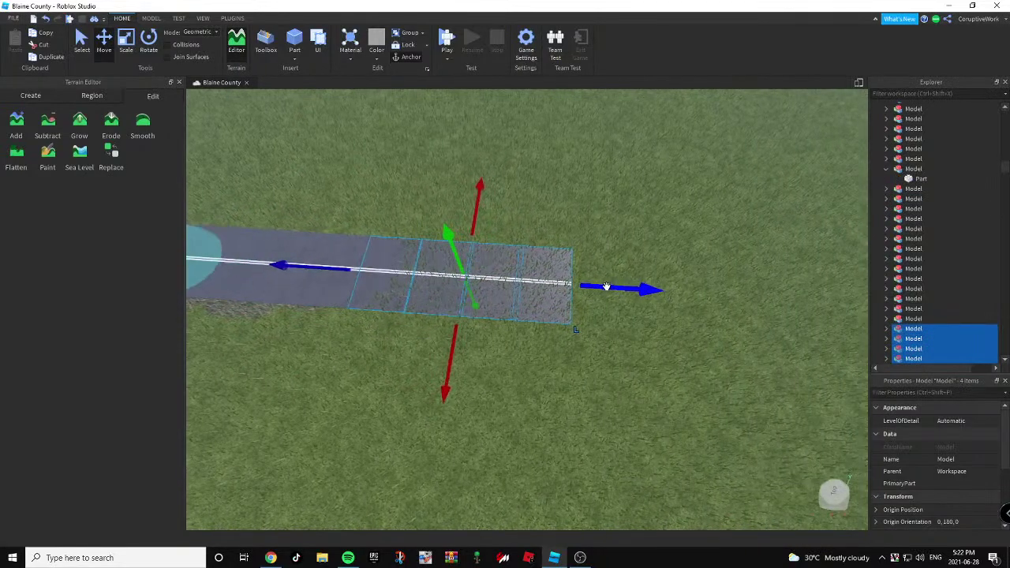
key("ctrl+d")
left_click_drag(606, 286, 726, 309)
scroll(828, 309, "down", 1)
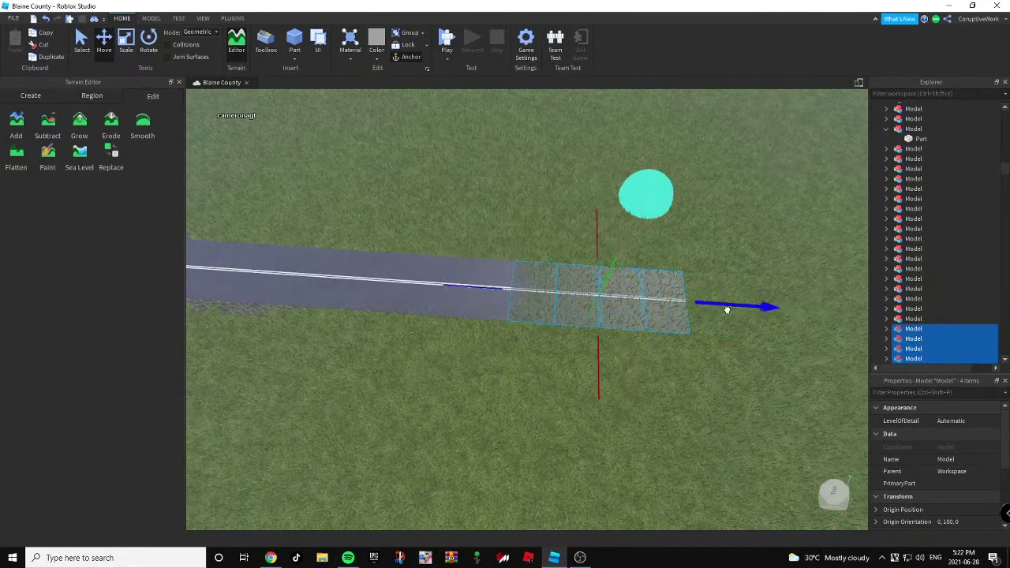
Examine the large floor slab away from the side branch, including its joints and outer edges.
left_click(545, 364)
right_click_drag(505, 357, 471, 342)
key("w")
key("d")
mouse_move(753, 347)
right_mouse_down()
mouse_move(737, 344)
mouse_move(763, 349)
right_mouse_up()
key("s")
key("w")
left_click(590, 315)
scroll(584, 311, "down", 3)
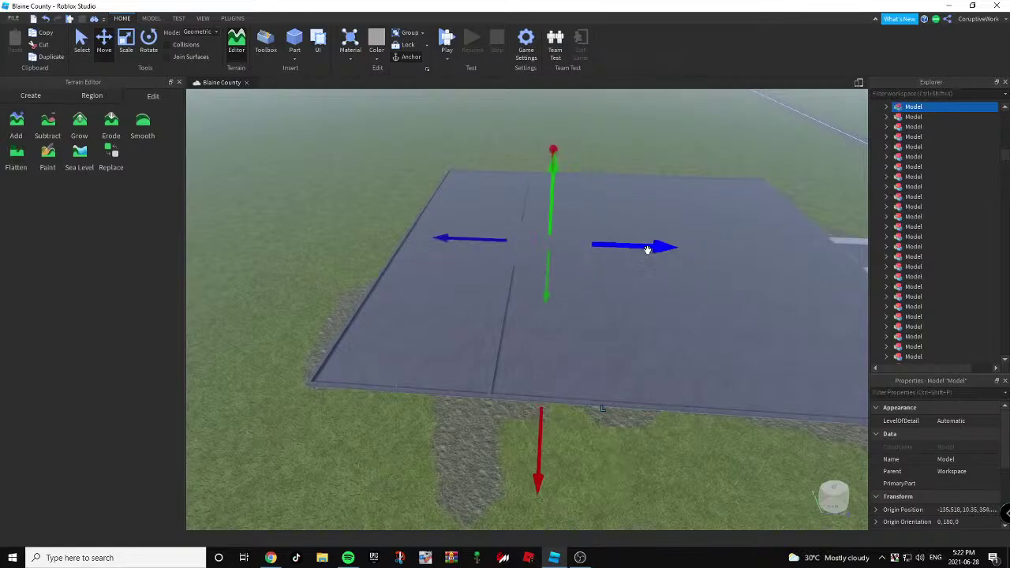
left_click(425, 408)
key("w")
right_click_drag(432, 406, 433, 404)
Scale the thin strip along the floor slab's outer edge upward into a tall wall.
left_click(651, 199)
scroll(650, 198, "down", 5)
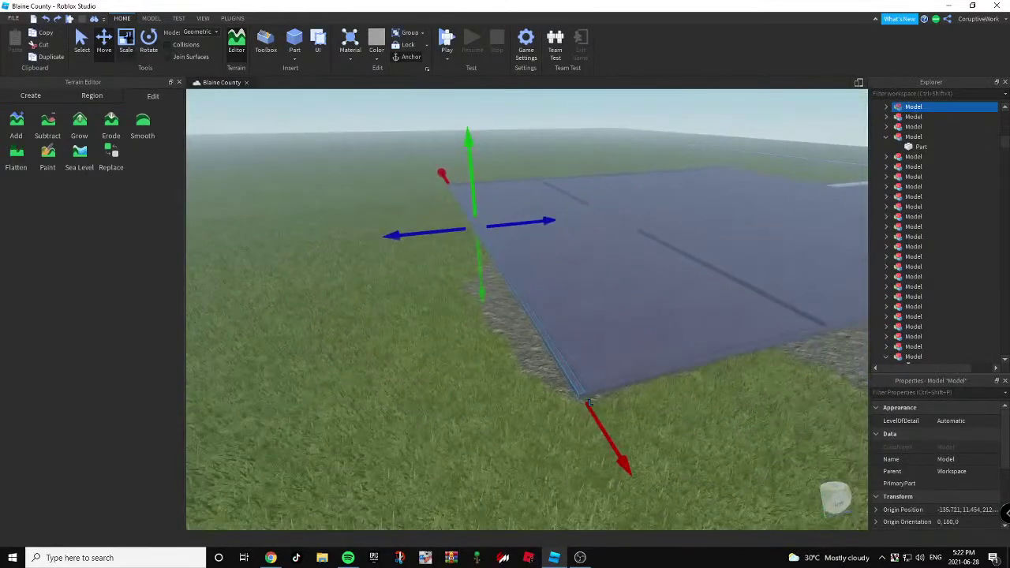
left_click_drag(468, 190, 471, 171)
left_click_drag(481, 135, 482, 125)
key("d")
right_click_drag(486, 196, 487, 196)
left_click_drag(440, 120, 439, 134)
right_click_drag(513, 222, 514, 241)
key("d")
left_click_drag(542, 108, 541, 103)
right_click_drag(573, 303, 557, 323)
Scale the short edge strip adjoining the tall wall upward to form a side wall of similar height.
left_click(539, 333)
key("s")
right_click_drag(757, 331, 758, 331)
left_click_drag(757, 272, 445, 342)
right_click_drag(448, 341, 487, 329)
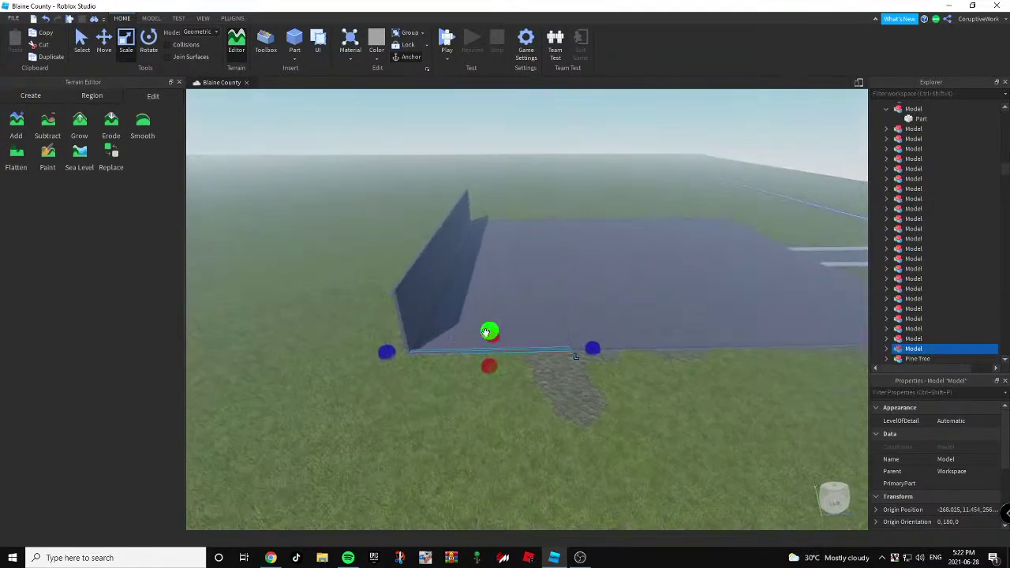
left_click_drag(487, 329, 480, 262)
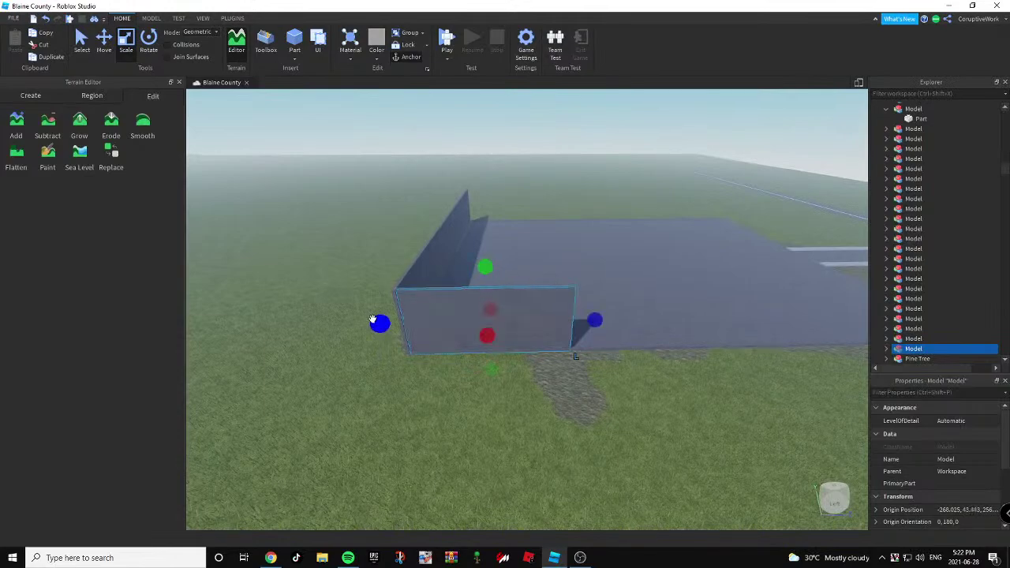
Adjust the side wall's end and top edge to line up with the neighbouring tall wall at the corner.
left_click_drag(373, 318, 370, 320)
key("w")
right_click_drag(371, 319, 377, 321)
left_click_drag(441, 384, 435, 385)
key("a")
right_click_drag(435, 385, 457, 348)
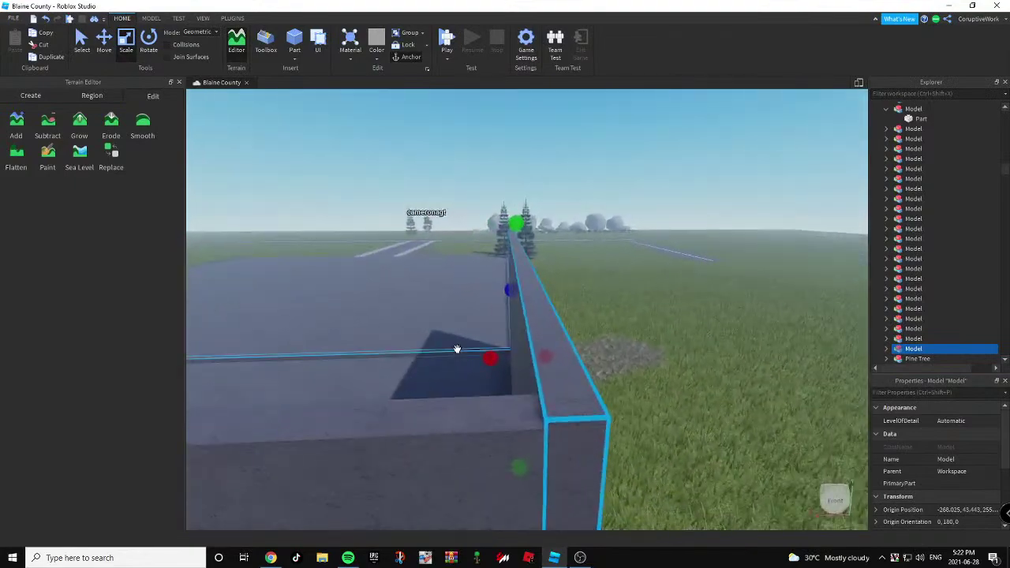
left_click_drag(519, 227, 518, 229)
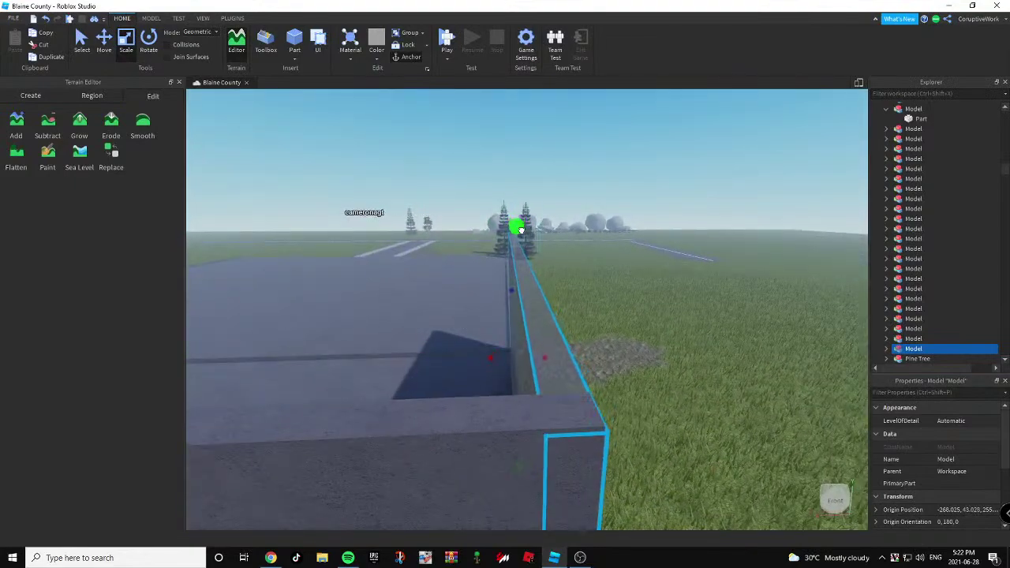
Try scaling the long interior strip on the floor slab upward into a wall, then undo it.
left_click(685, 306)
key("s")
right_click_drag(685, 306, 578, 317)
key("a")
left_click(545, 300)
key("a")
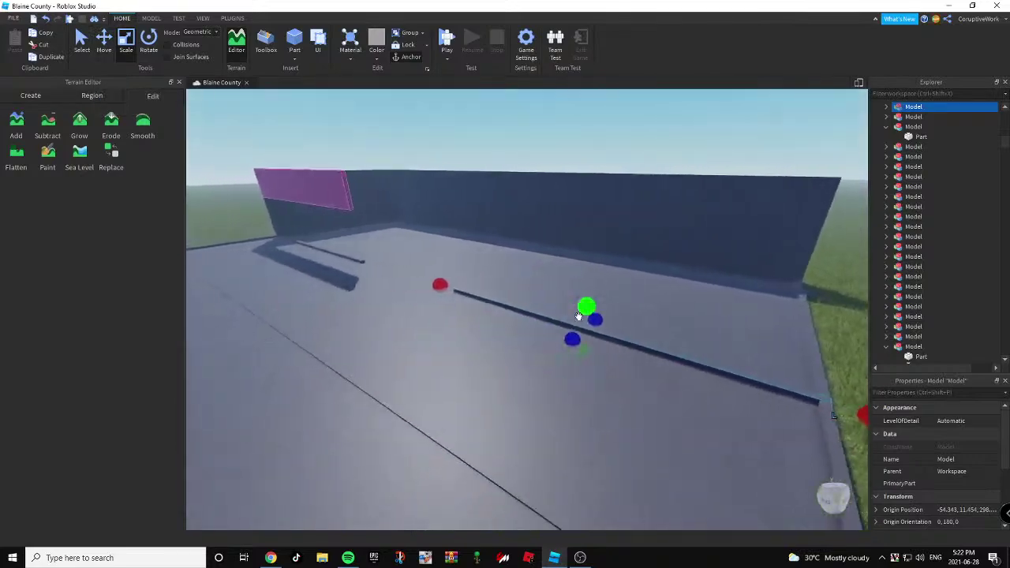
left_click_drag(578, 306, 552, 178)
key("ctrl+z")
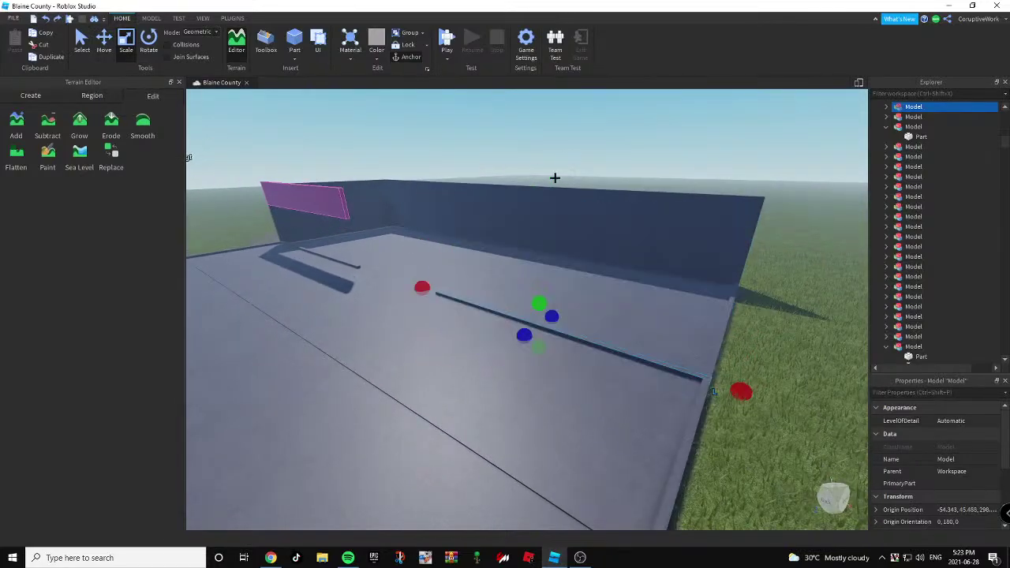
Scale the thin strip beneath the raised front panel upward to form a low wall.
right_click_drag(590, 352, 767, 322)
left_click(770, 324)
key("w")
left_click(524, 256)
right_click_drag(525, 257, 561, 245)
key("s")
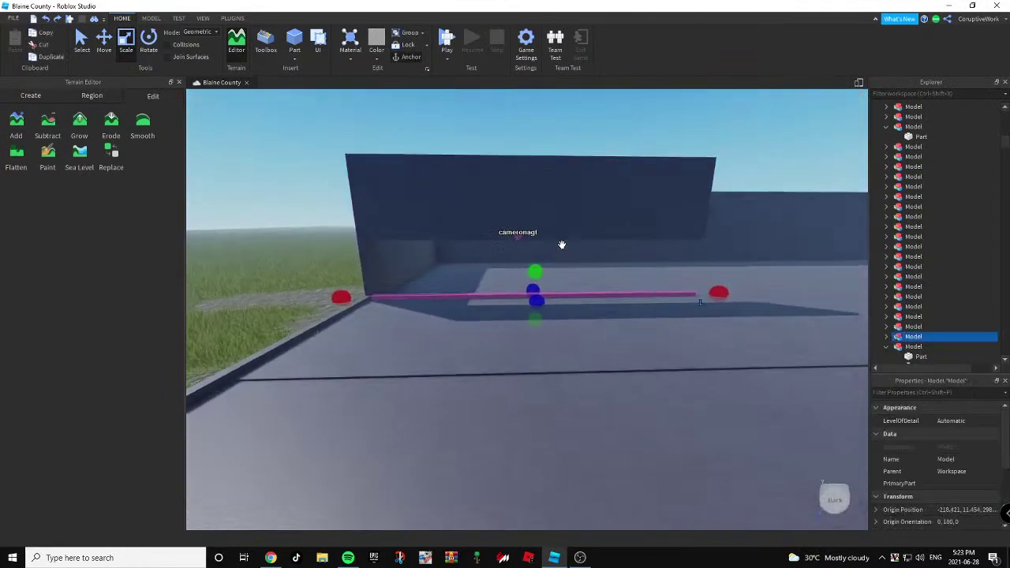
left_click_drag(536, 277, 538, 259)
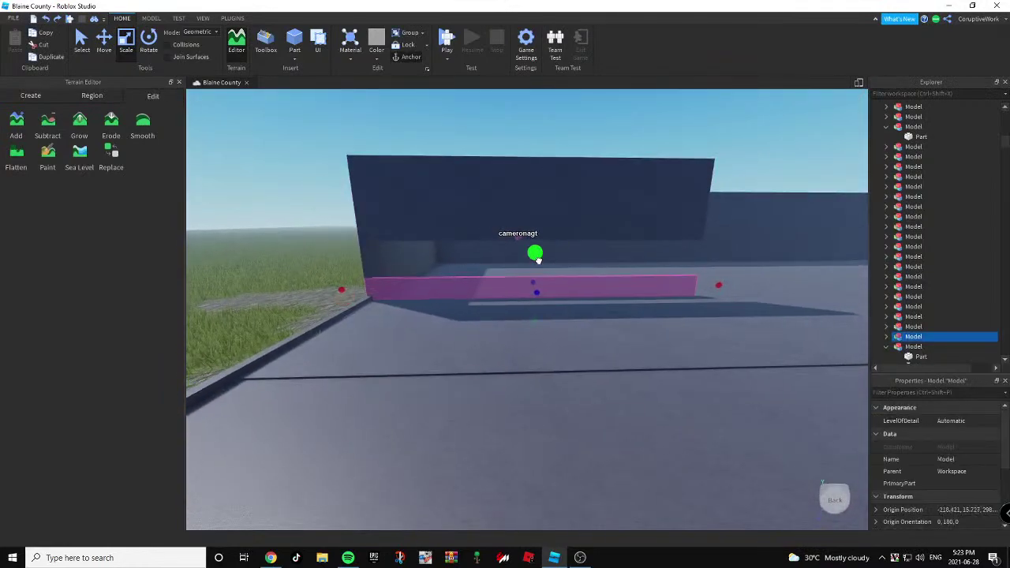
Raise the underside of the upper front panel and move a copy of the panel down as the low front wall.
left_click(571, 224)
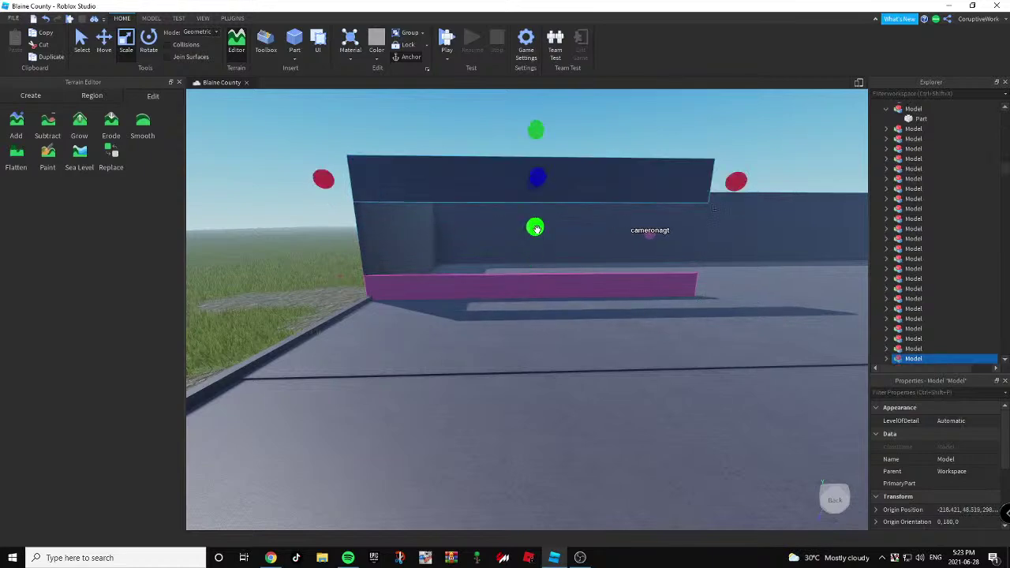
left_click(450, 280)
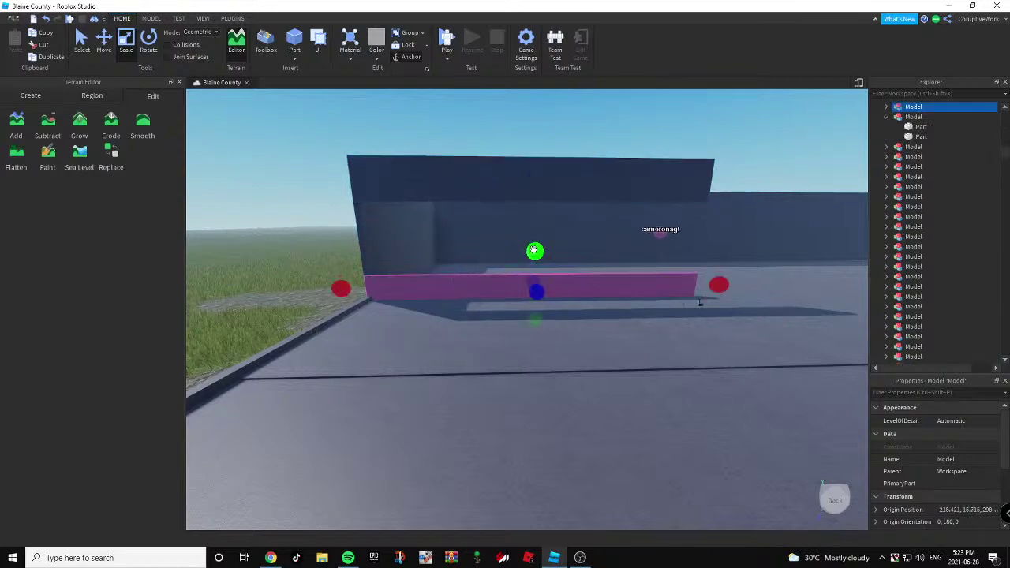
left_click(530, 195)
left_click_drag(521, 134, 528, 234)
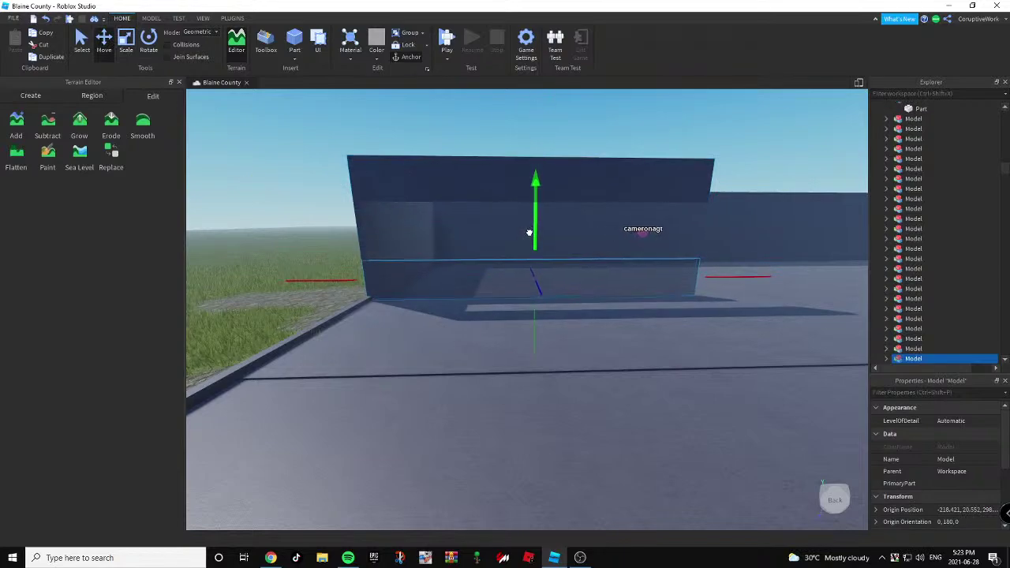
Scale the side wall at the front corner inward to make it thicker.
key("s")
key("d")
right_click_drag(527, 242, 521, 246)
key("a")
left_click(392, 224)
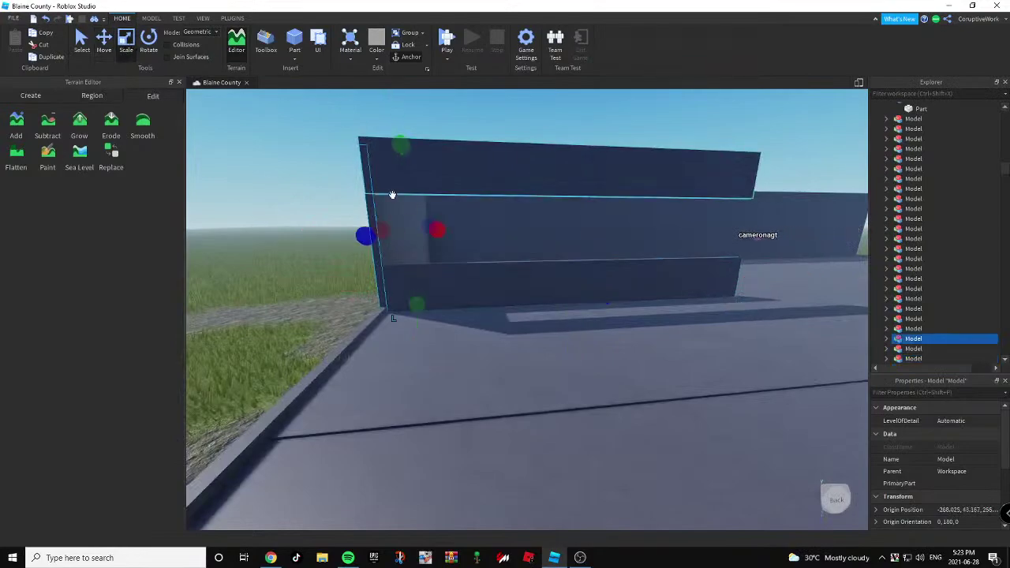
left_click(358, 253)
Insert an R15 block rig dummy beside the low front wall as a height reference.
right_click_drag(458, 245, 360, 252)
key("w")
key("d")
key("w")
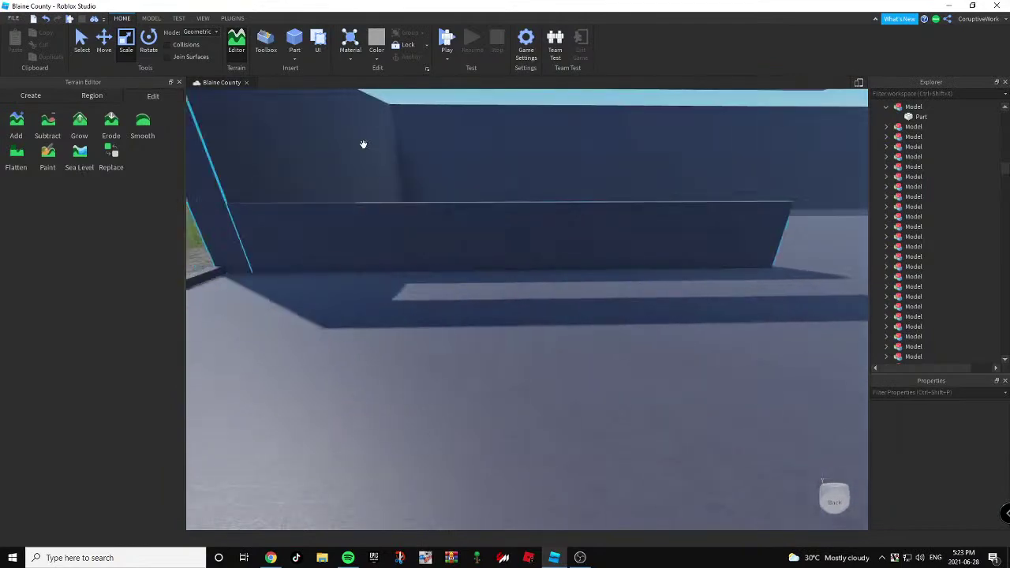
key("s")
left_click(236, 20)
left_click(334, 43)
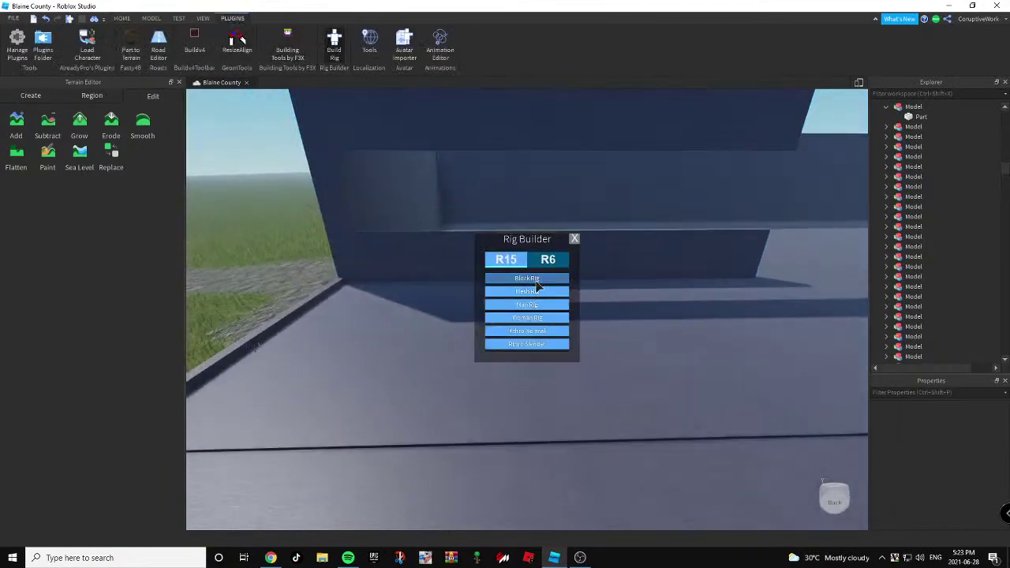
left_click(533, 281)
key("w")
right_click_drag(501, 286, 548, 264)
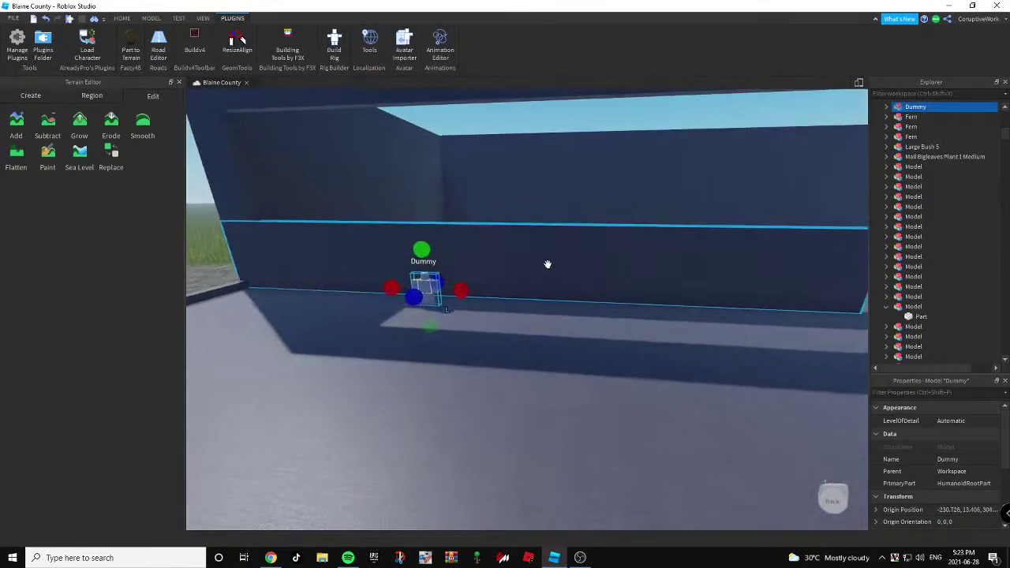
Scale the low front wall down until it is lower than the dummy.
left_click(548, 264)
key("s")
left_click_drag(513, 228, 517, 265)
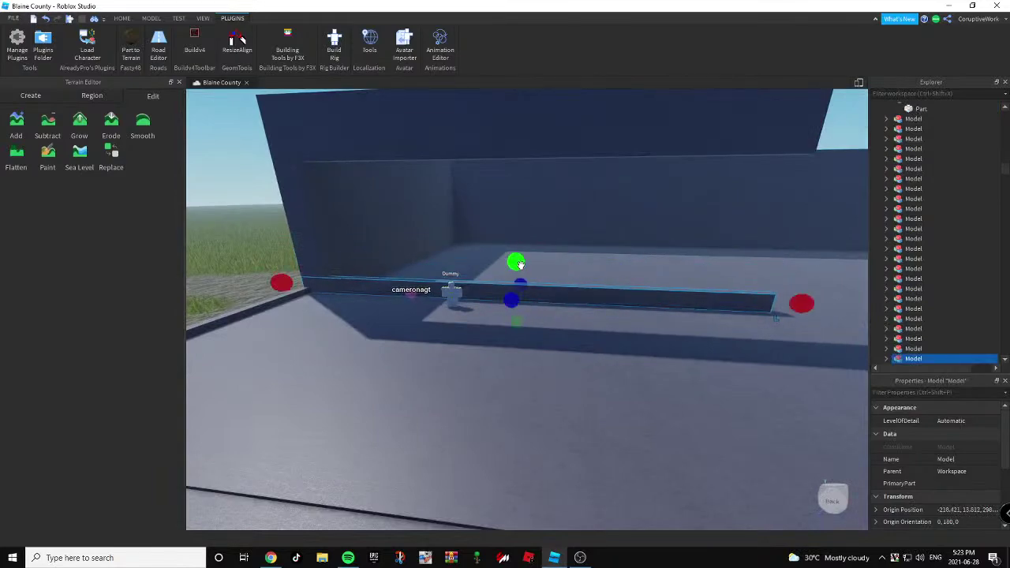
key("s")
right_click_drag(520, 265, 500, 244)
key("w")
left_click_drag(430, 264, 430, 270)
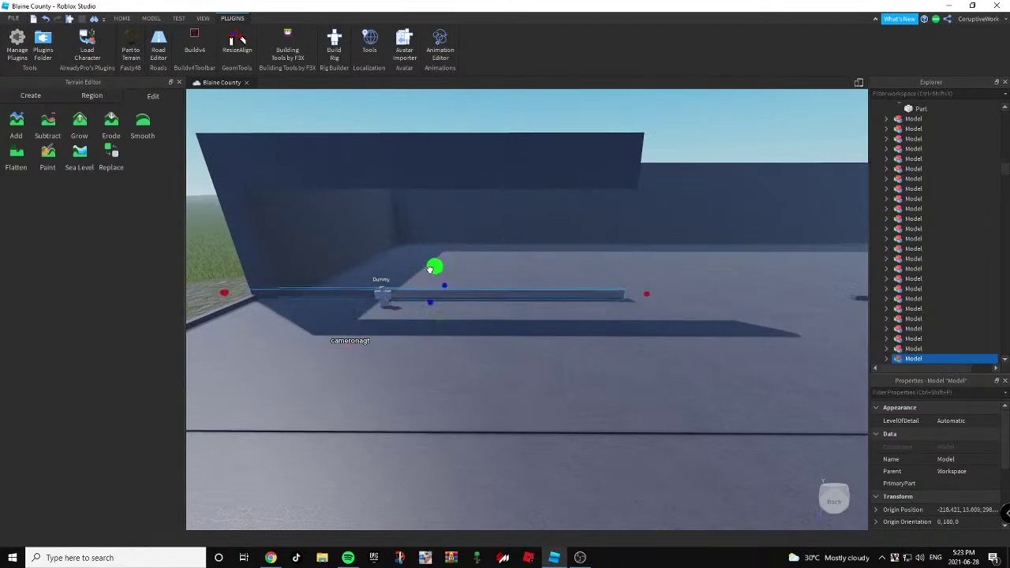
Slim the upper front panel by raising its underside and move the panel down closer to the low wall.
left_click(404, 141)
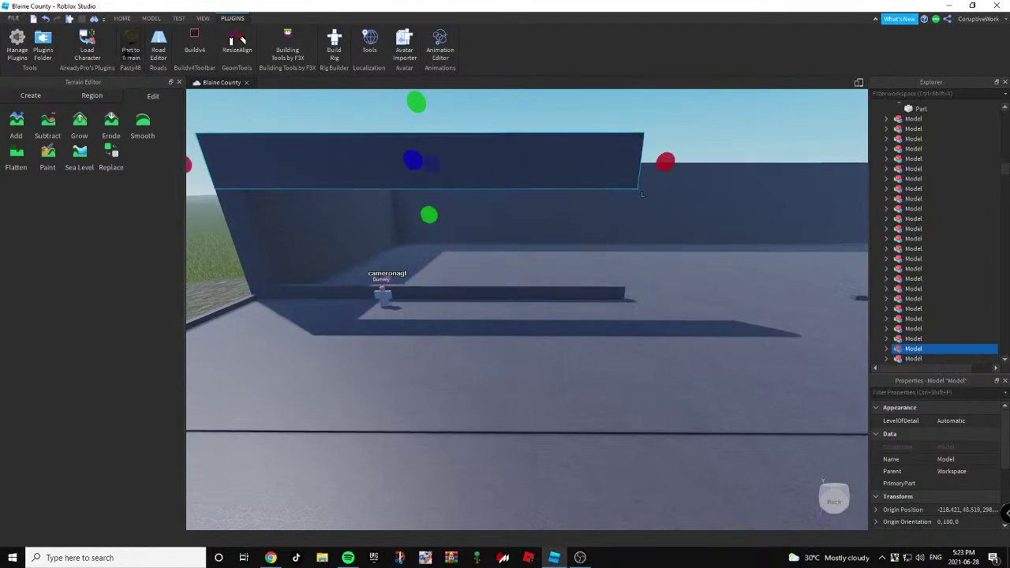
left_click(122, 17)
left_click_drag(434, 211, 427, 190)
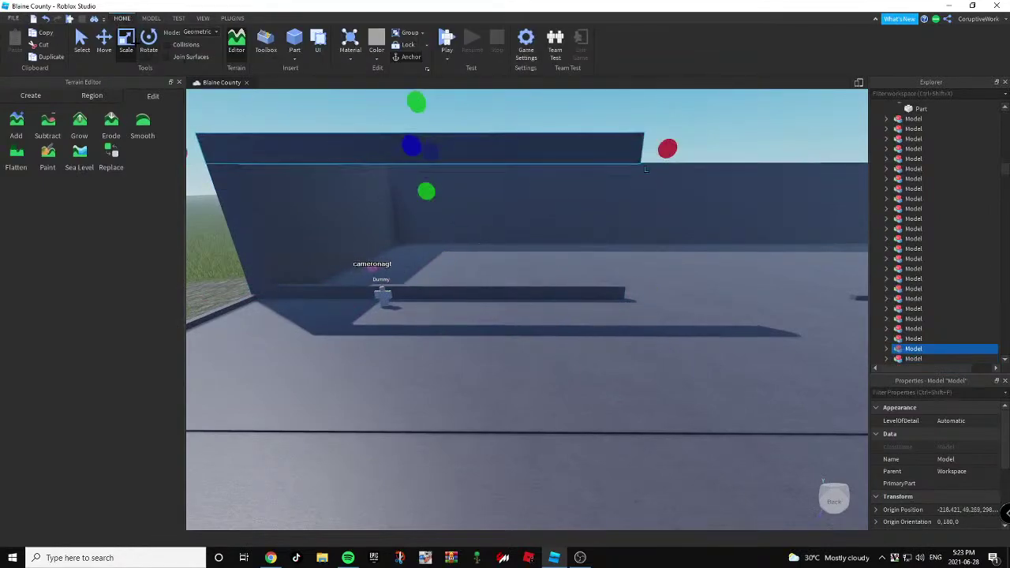
left_click_drag(417, 105, 423, 170)
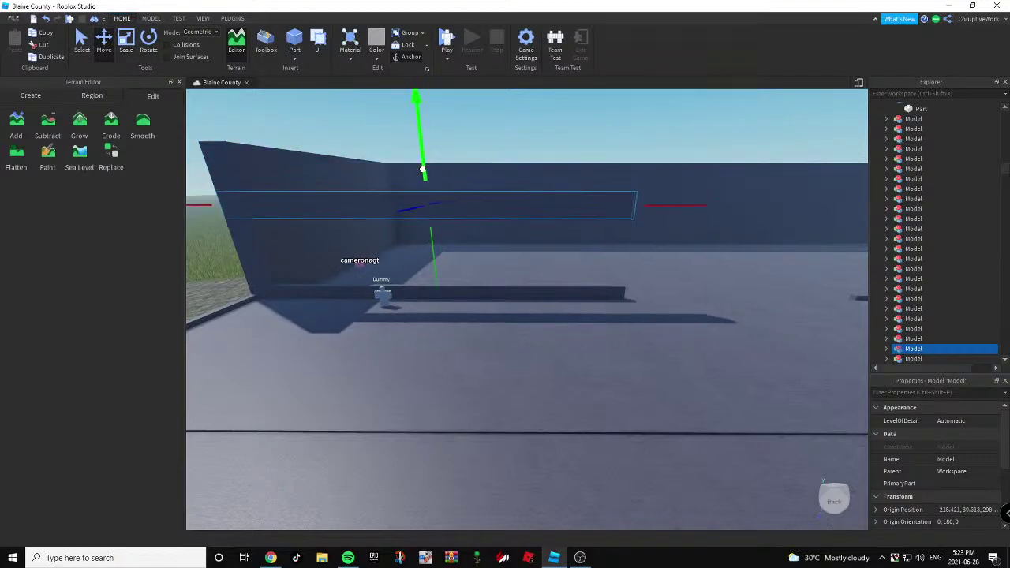
Move the side wall next to the dummy down to reduce its height above the floor.
right_click_drag(424, 163, 435, 157)
key("a")
left_click(354, 196)
right_click_drag(354, 196, 239, 135)
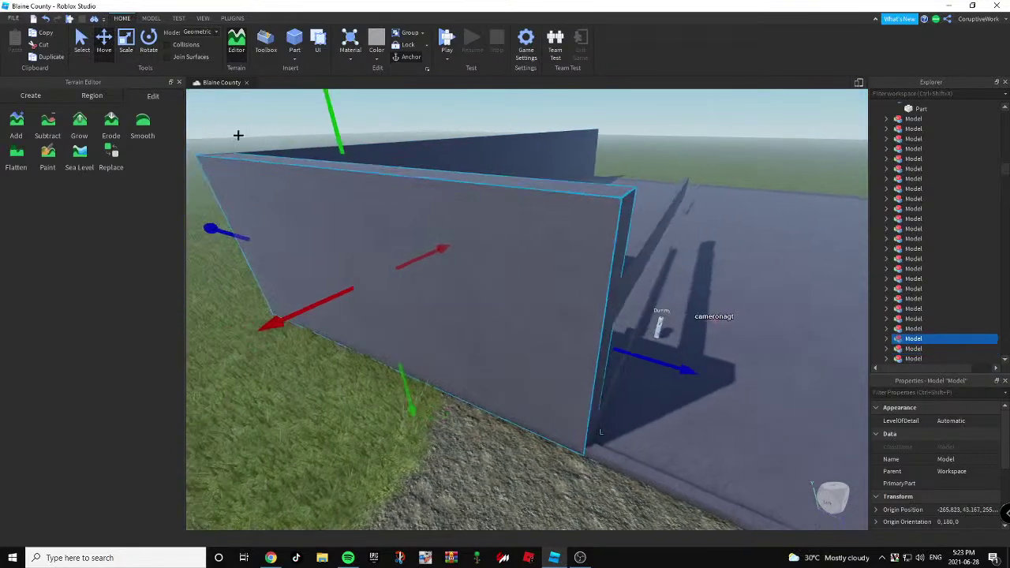
left_click_drag(411, 134, 445, 208)
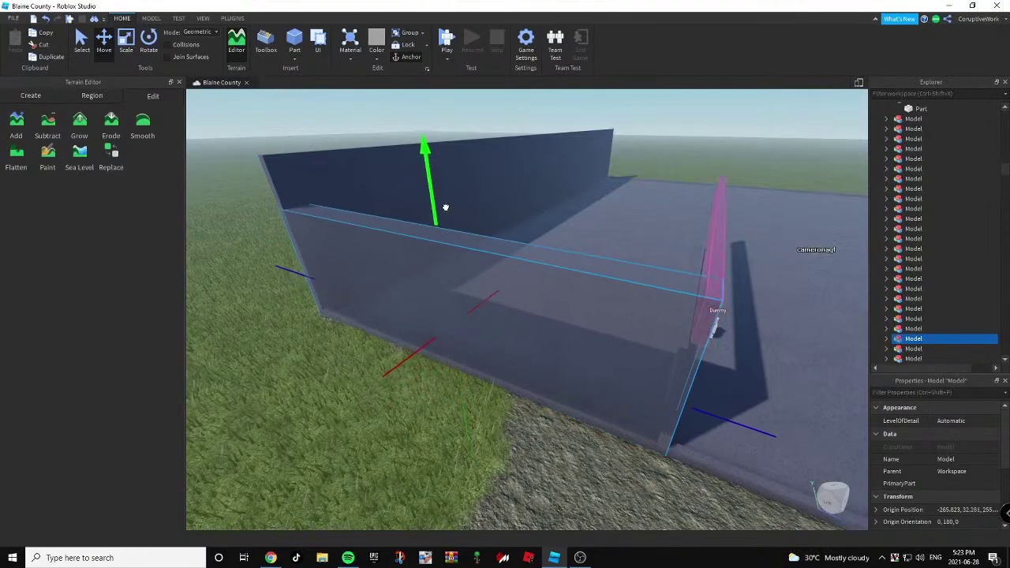
Lower the long back wall to the side wall's height and scale it inward to make it thicker.
key("a")
right_click_drag(446, 208, 459, 208)
left_click(462, 226)
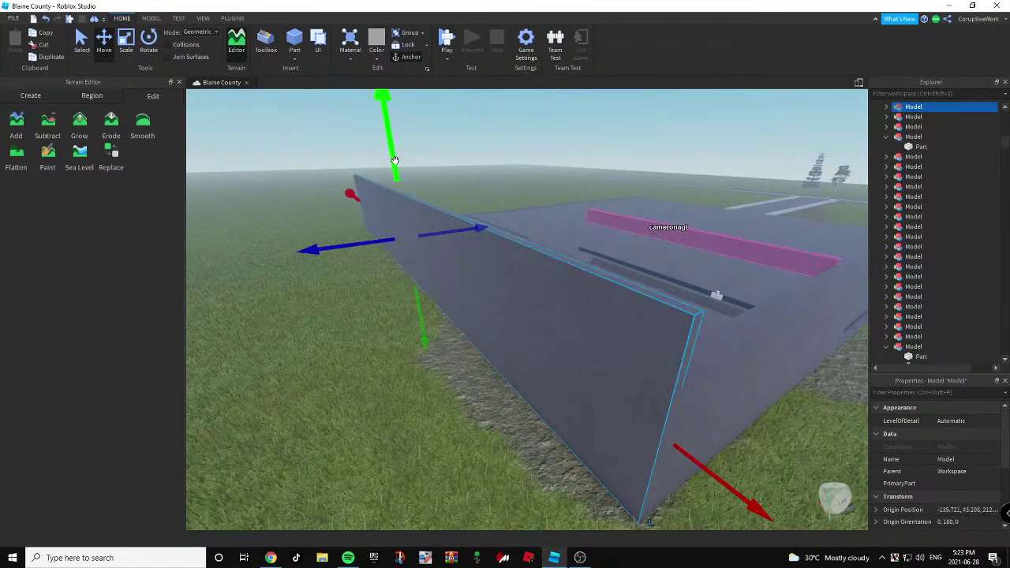
left_click_drag(395, 160, 399, 190)
key("d")
right_click_drag(399, 190, 183, 128)
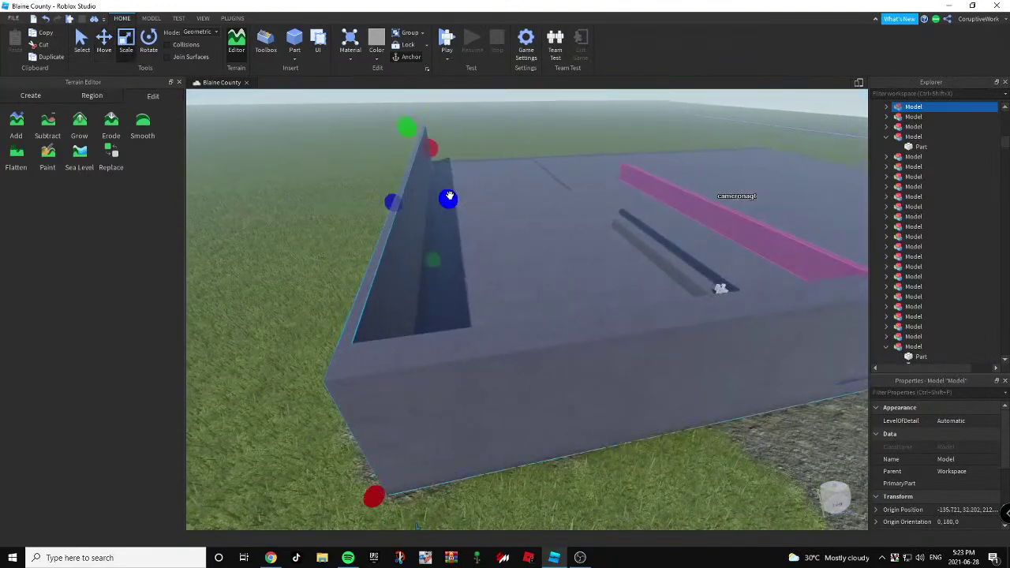
left_click_drag(449, 197, 460, 195)
Duplicate the side wall and move the copy along the floor slab to close the opposite end.
left_click(319, 236)
key("a")
right_click_drag(335, 234, 336, 235)
right_click_drag(451, 248, 525, 218)
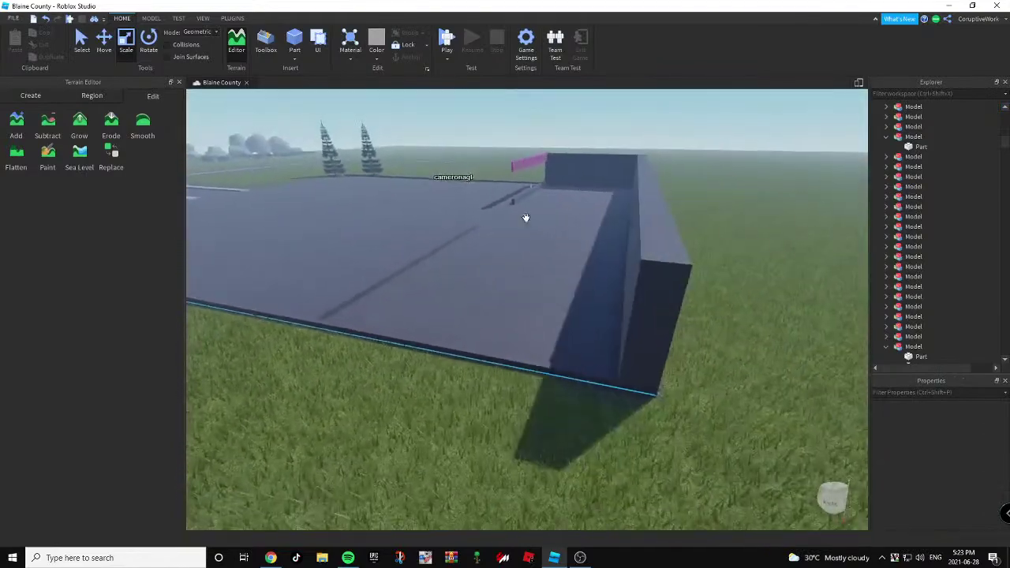
left_click(580, 172)
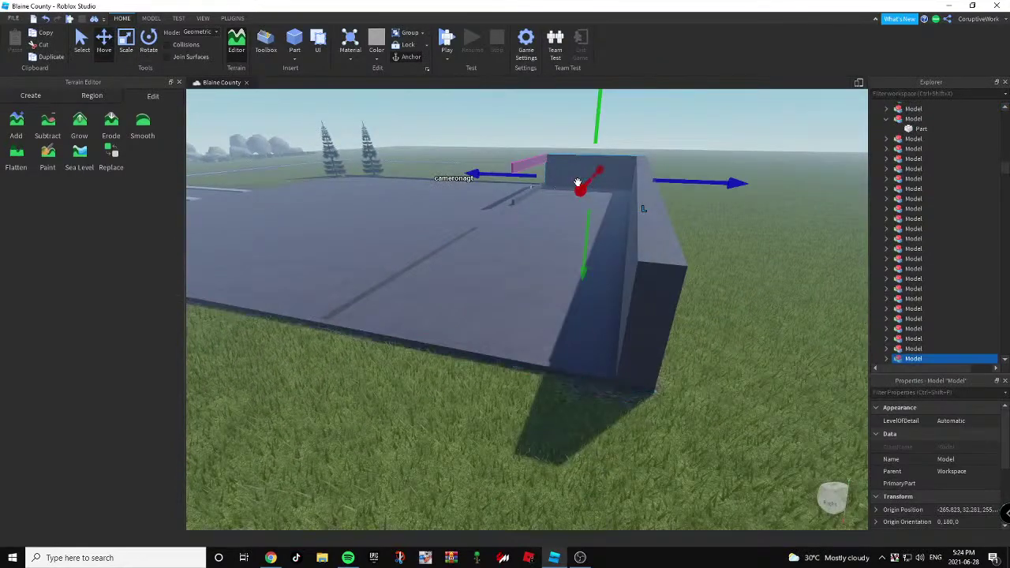
left_click_drag(580, 185, 419, 363)
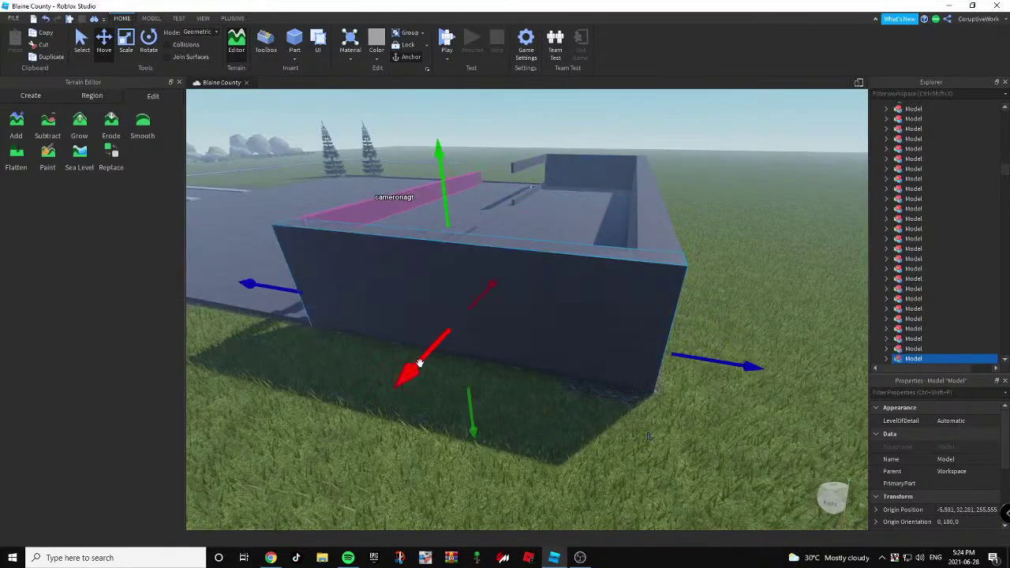
Lower the side wall beside the dummy further and bring the upper front panel down flush with its top.
key("a")
right_click_drag(434, 363, 435, 363)
left_click(484, 424)
key("a")
right_click_drag(484, 425, 485, 425)
key("a")
right_click_drag(557, 383, 557, 384)
scroll(470, 228, "up", 5)
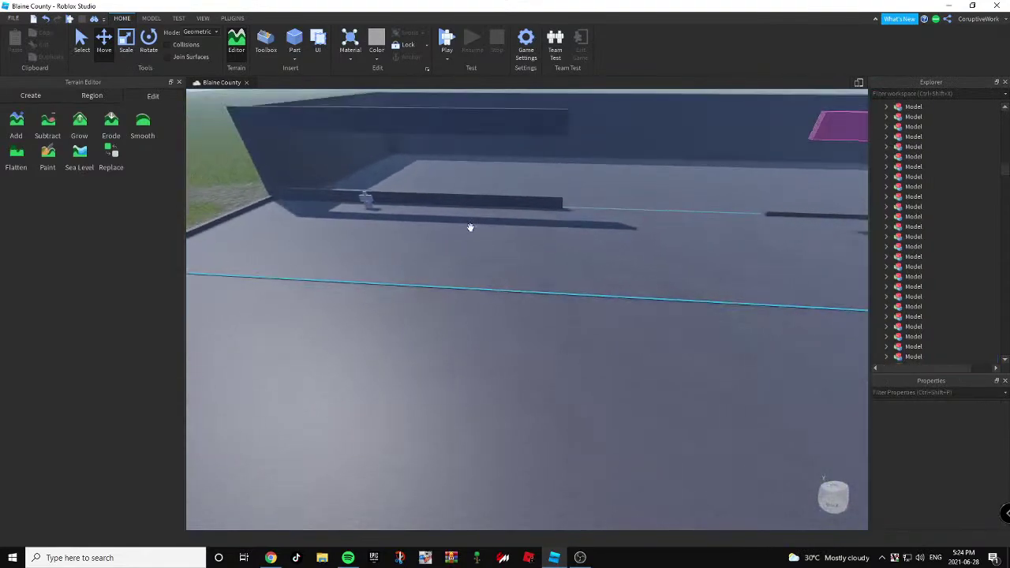
left_click(459, 201)
key("w")
right_click_drag(451, 202, 423, 209)
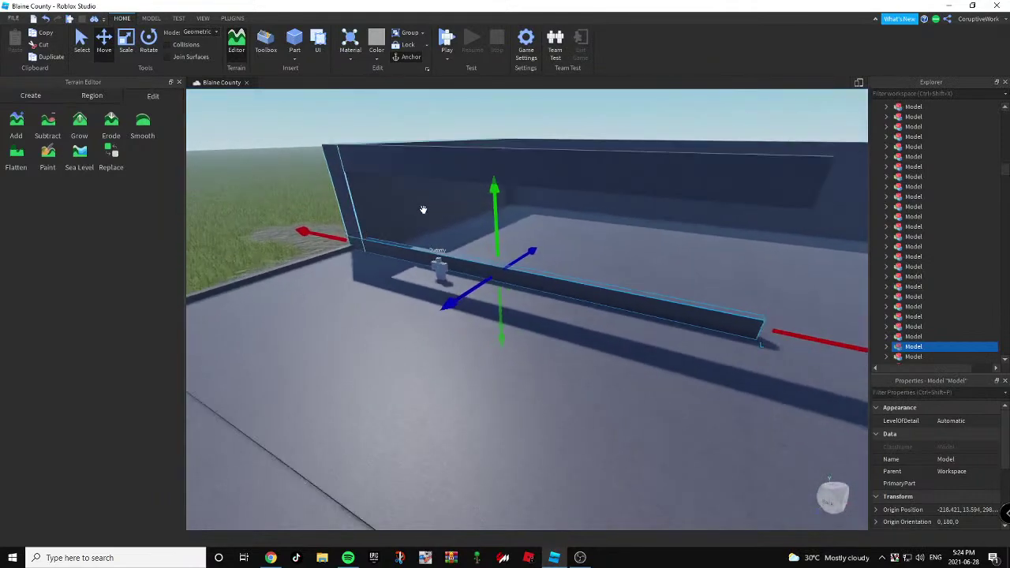
left_click(442, 170)
left_click(525, 279)
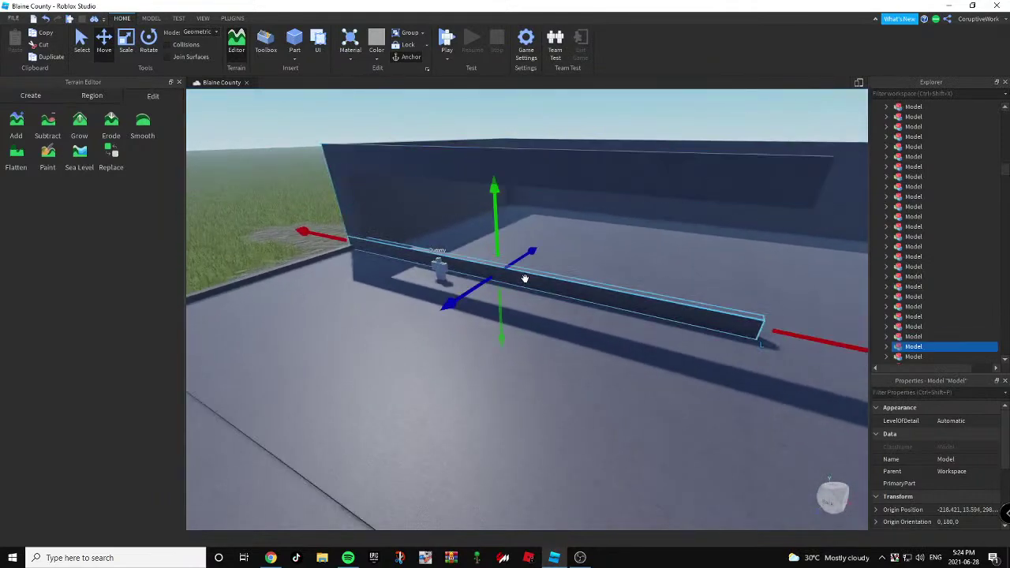
left_click(533, 150)
right_click_drag(533, 150, 454, 203)
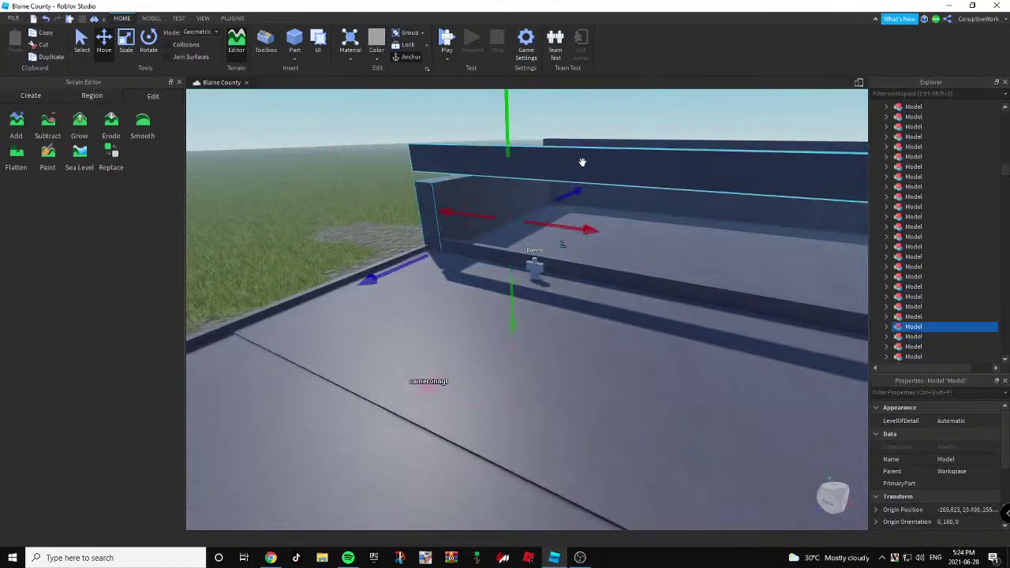
left_click_drag(612, 137, 608, 168)
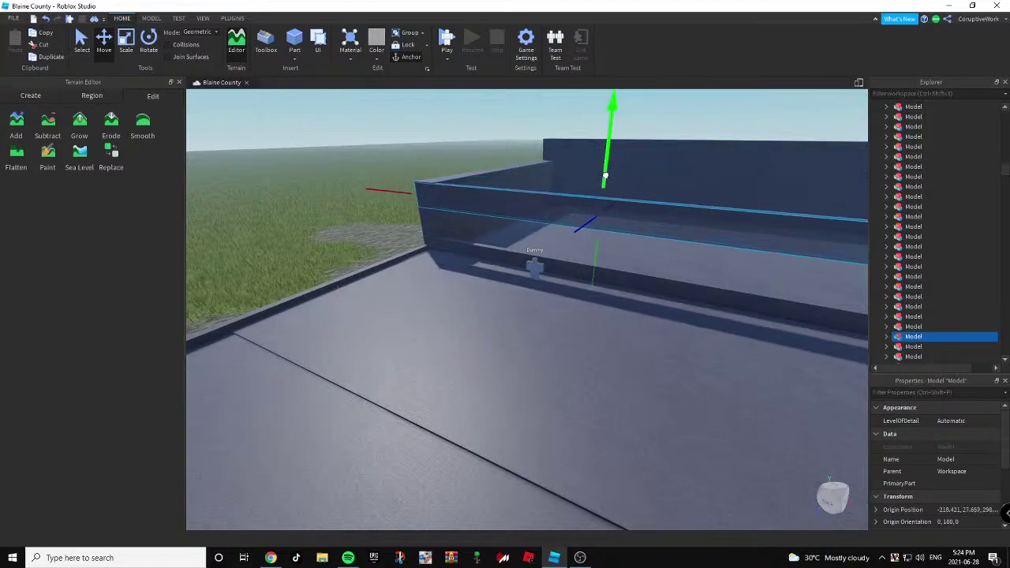
Lower the long back wall and the opposite end wall to match the side wall's height.
right_click_drag(605, 173, 573, 169)
scroll(466, 176, "up", 1)
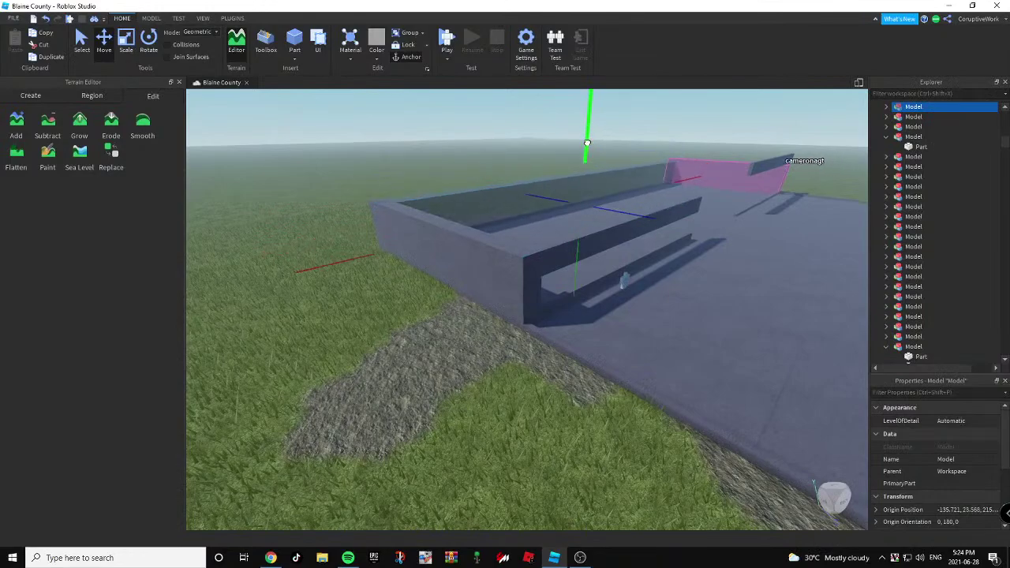
right_click_drag(587, 142, 584, 151)
left_click(361, 315)
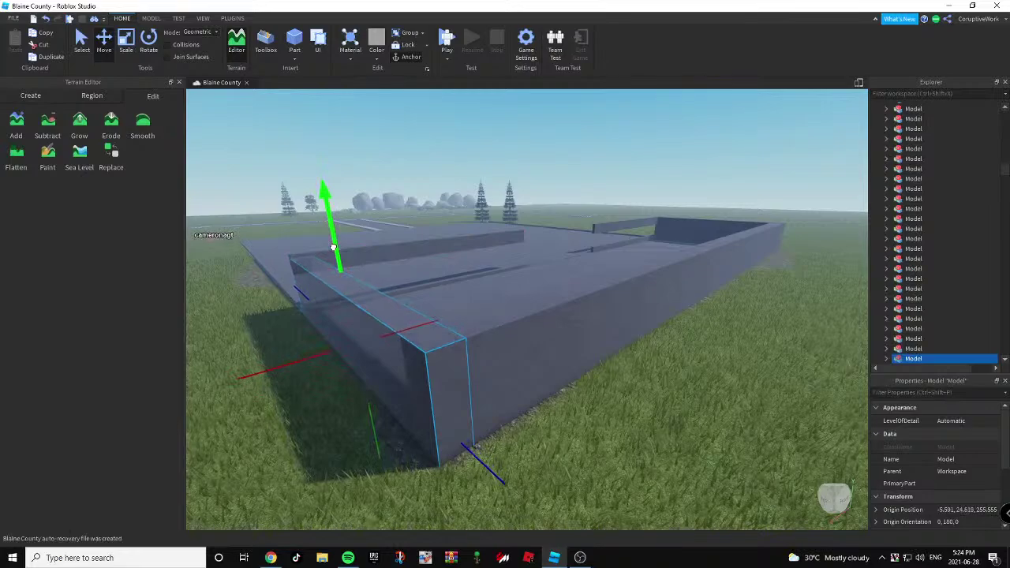
left_click_drag(333, 247, 333, 247)
Scale the underside of the upper front panel upward to leave a slim beam above the dummy.
right_click_drag(540, 289, 514, 271)
left_click(568, 206)
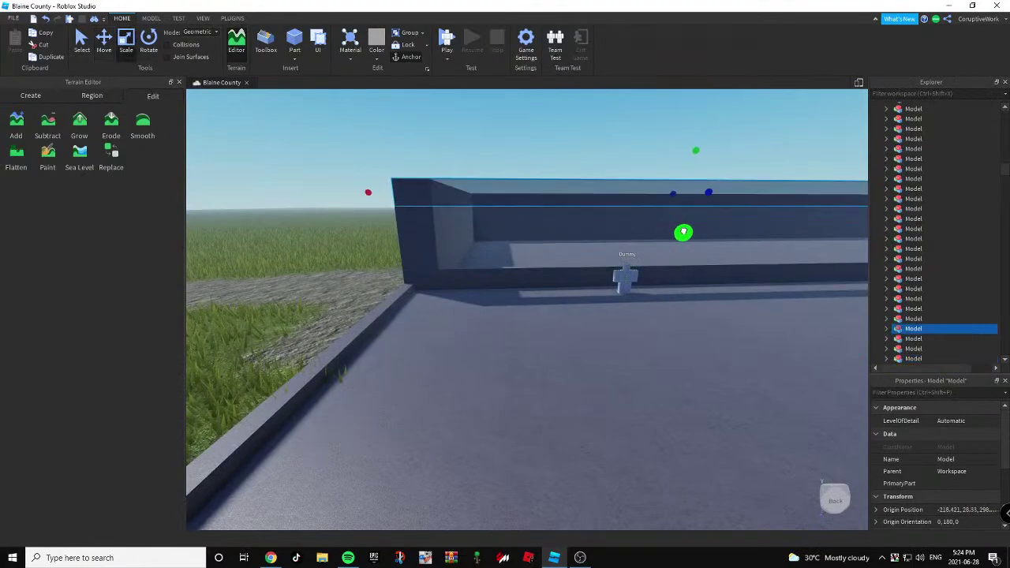
key("s")
right_click_drag(661, 226, 662, 226)
key("w")
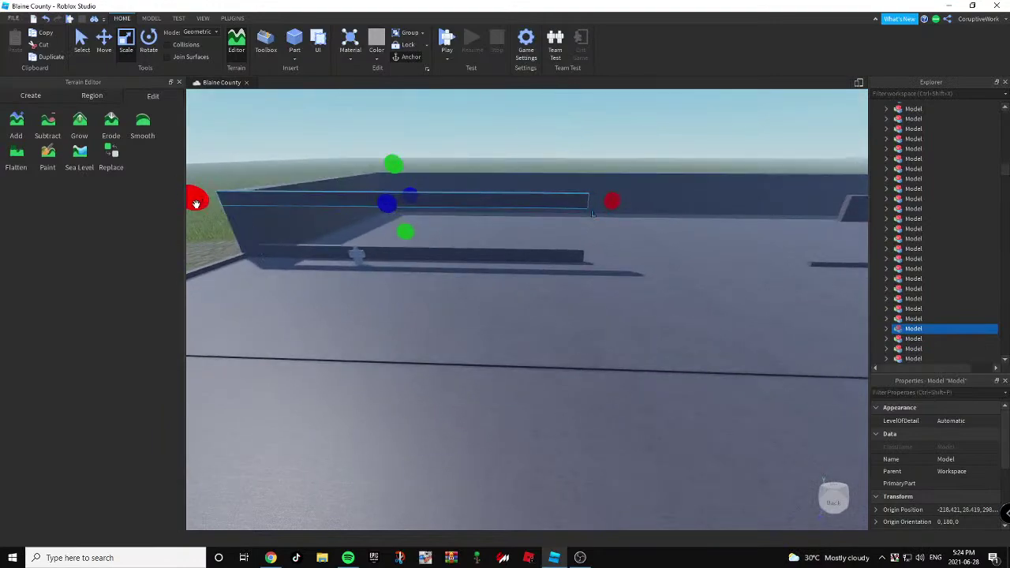
Duplicate the upper beam and scale the copy into a narrow pillar reaching the floor at the beam's free end.
key("ctrl+d")
left_click_drag(194, 203, 488, 223)
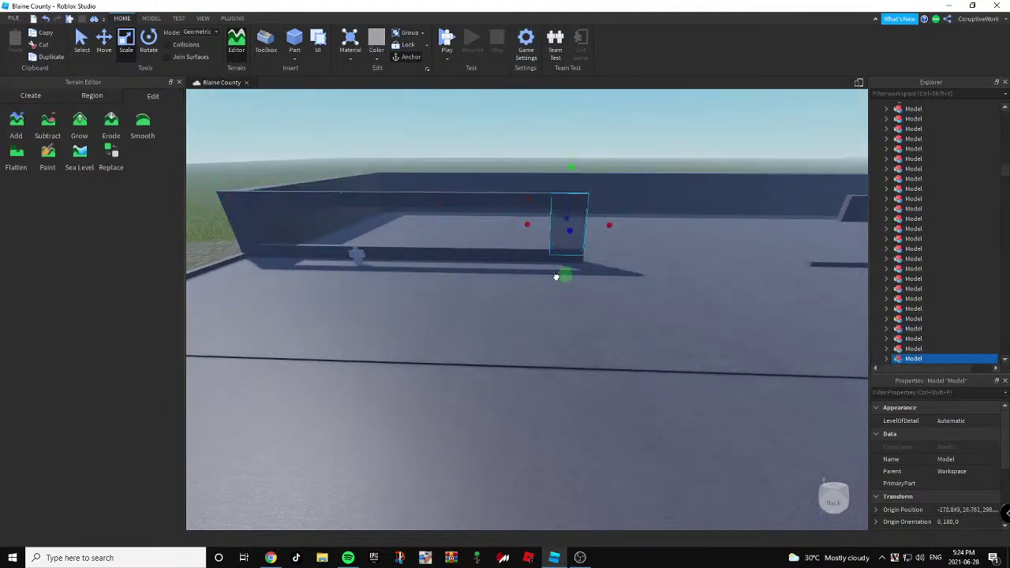
left_click(517, 154)
key("s")
key("d")
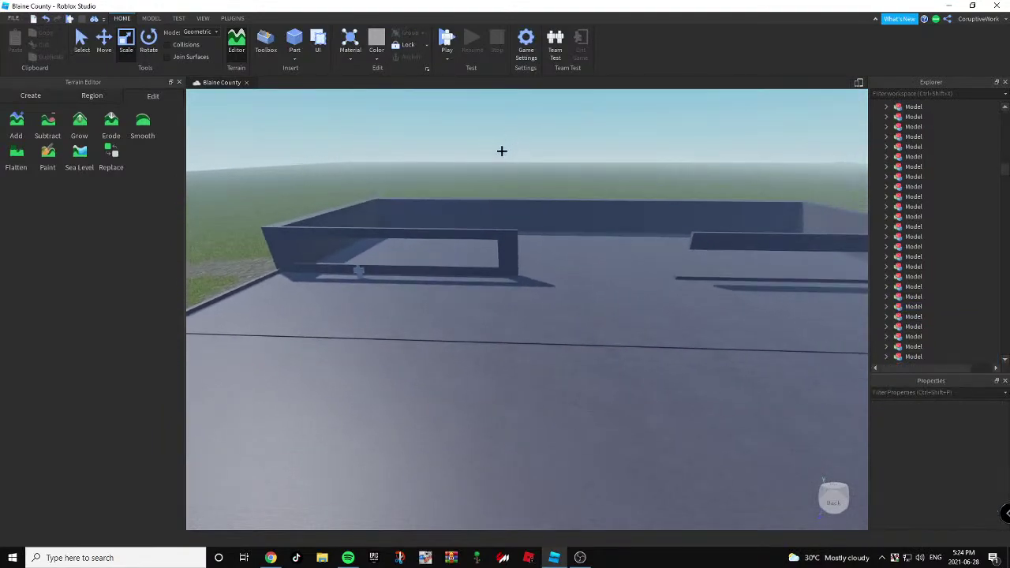
key("a")
key("w")
left_click(573, 237)
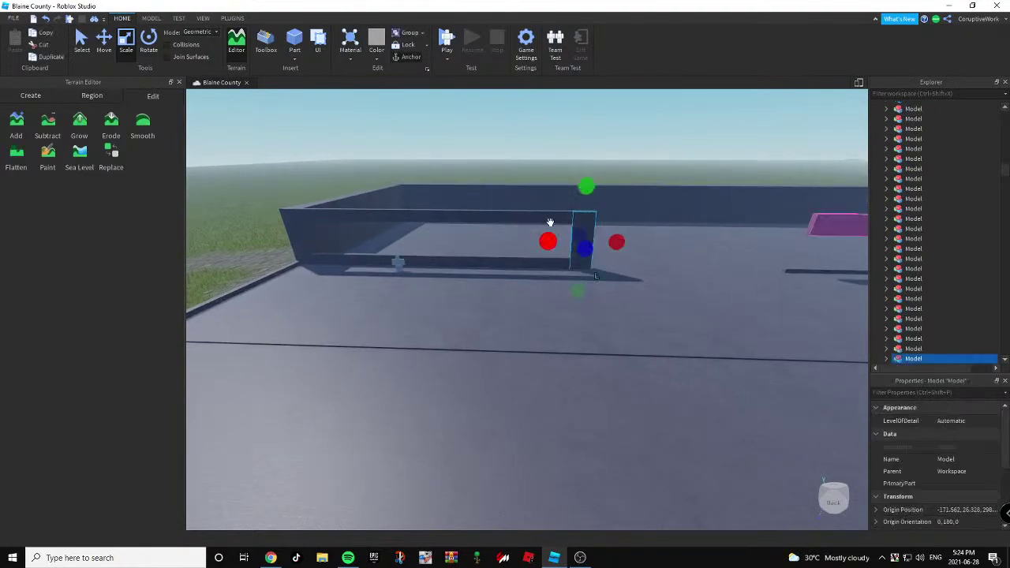
Duplicate the upper beam, lower sill and pillar of the framed opening, placing the copy against the opposite end wall with its pillar facing inward.
left_click(535, 146)
key("s")
key("d")
key("w")
key("a")
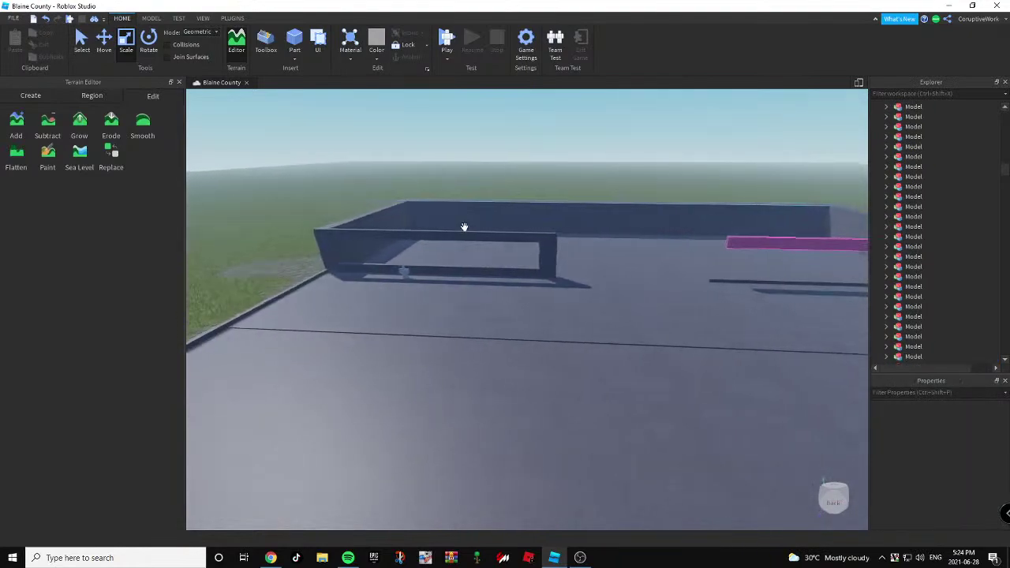
left_click(464, 229)
key("s")
key("d")
right_click_drag(517, 275, 471, 210)
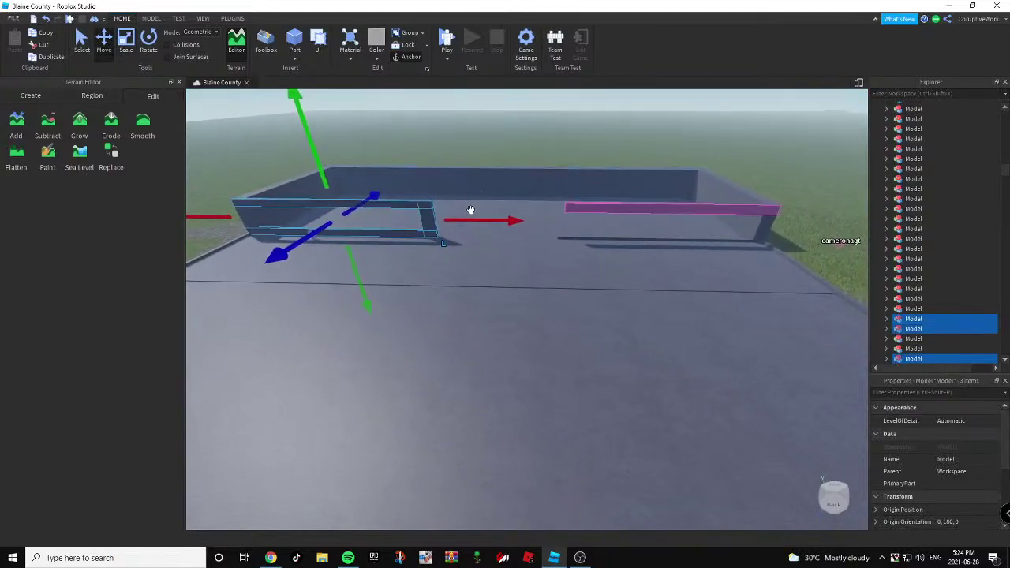
key("ctrl+d")
key("d")
left_click_drag(474, 222, 431, 219)
key("a")
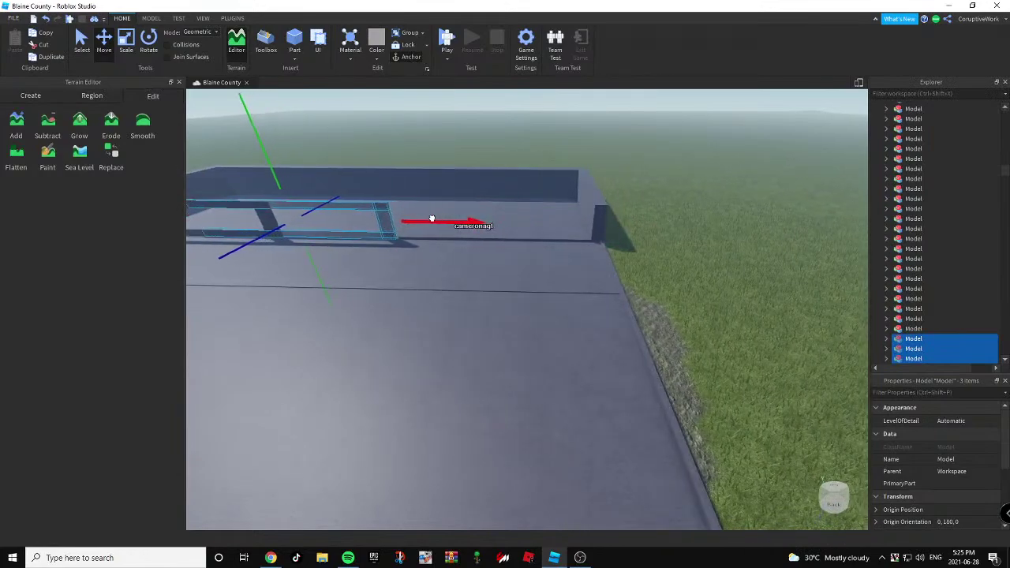
right_click_drag(433, 218, 524, 224)
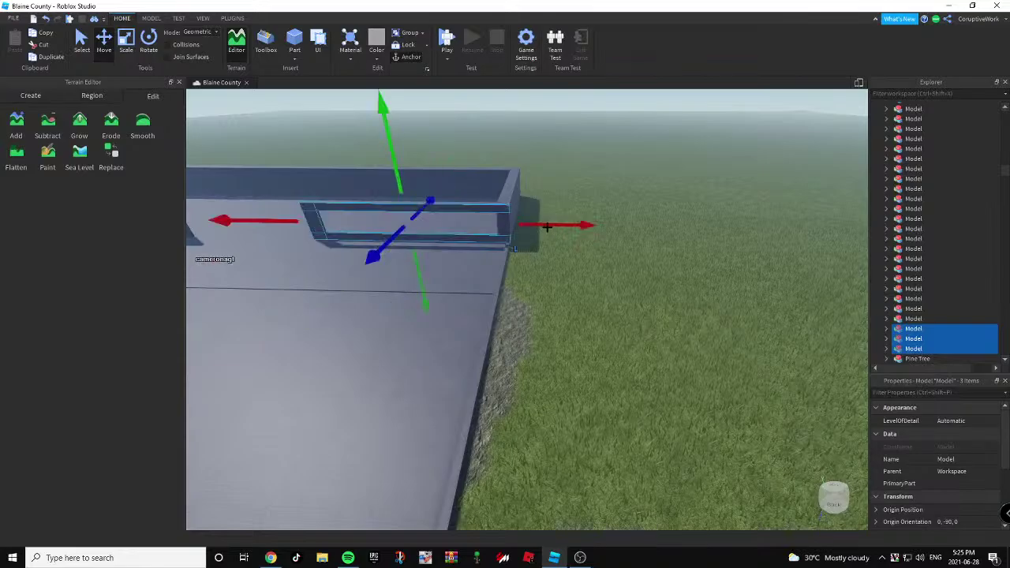
right_click_drag(547, 226, 618, 272)
key("w")
key("d")
left_click(669, 382)
Duplicate the frame's inner pillar, centre the copy in the gap between the two window frames and make it narrower.
key("a")
right_click_drag(670, 382, 675, 418)
key("s")
key("w")
key("s")
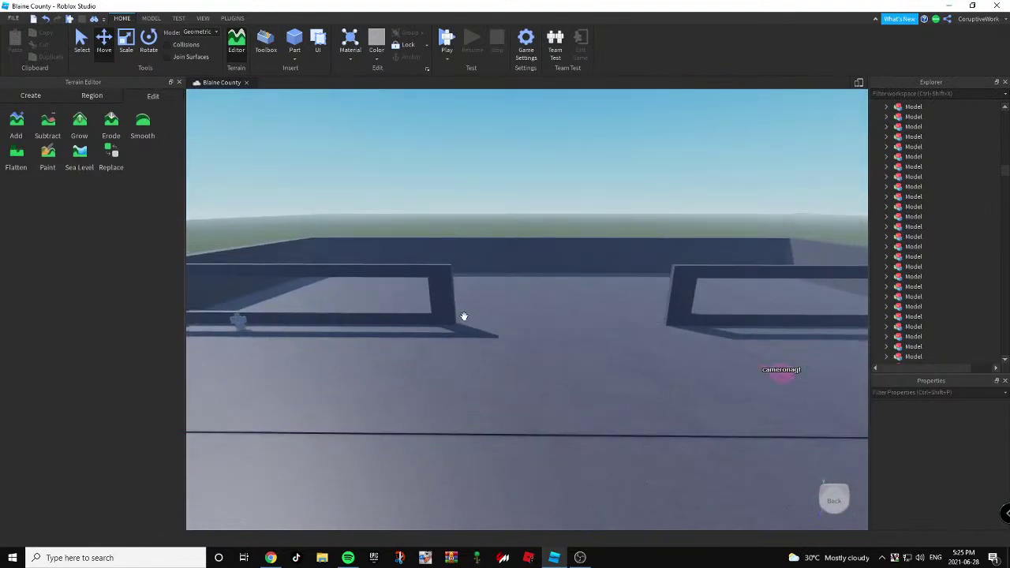
left_click(444, 299)
key("ctrl+d")
left_click_drag(477, 296, 592, 307)
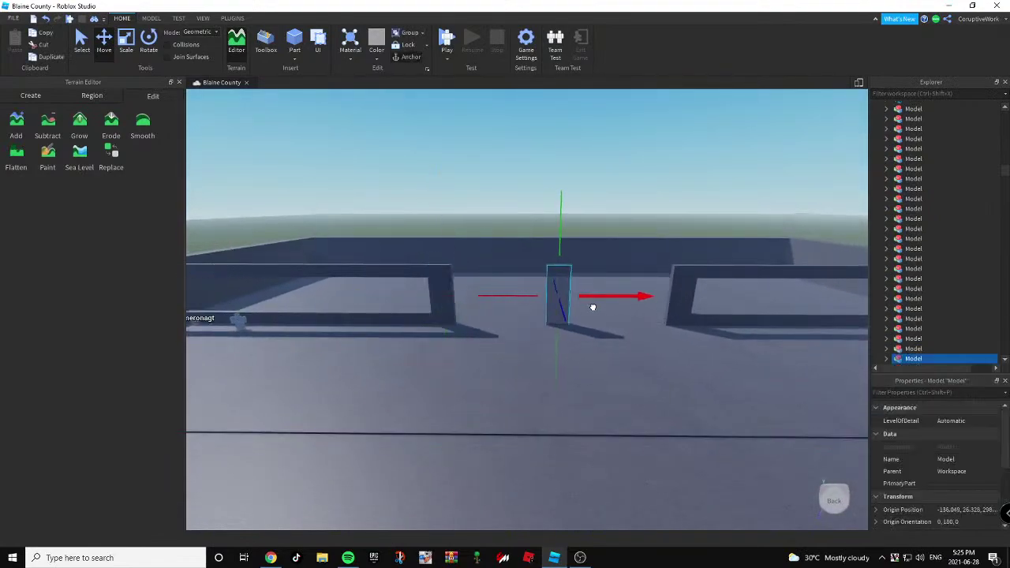
key("d")
key("s")
key("w")
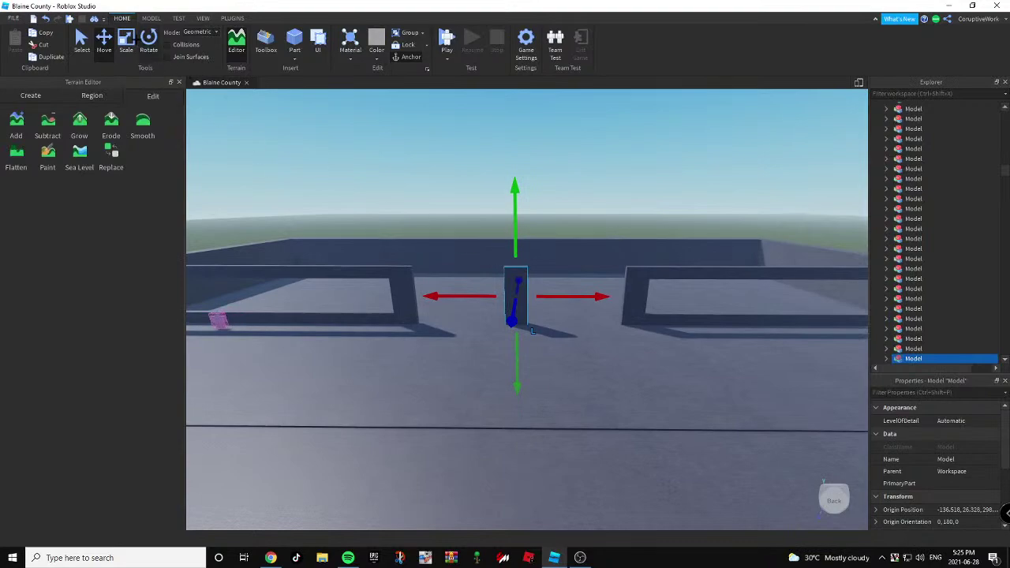
key("w")
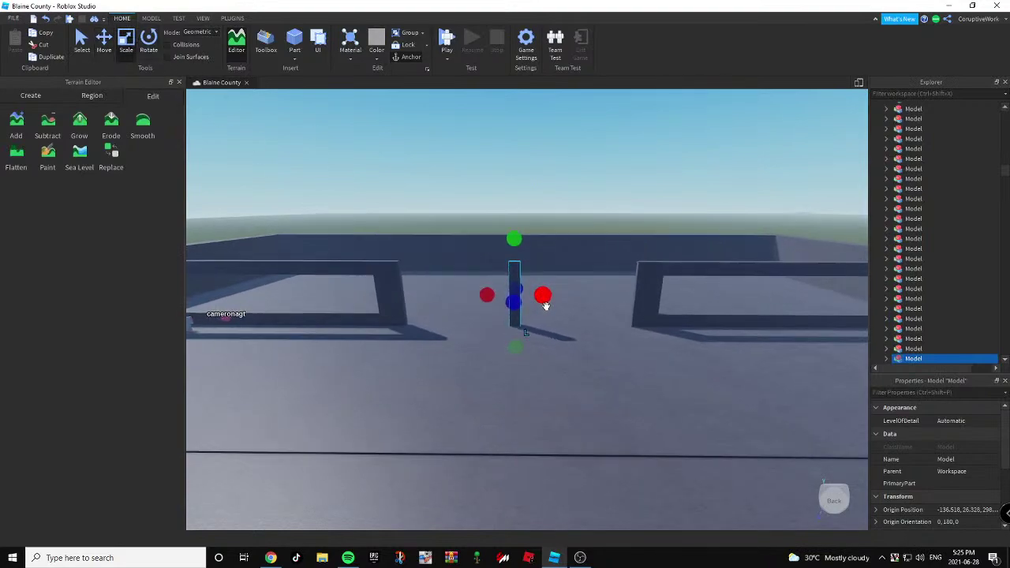
Shape a copy of the centre pillar into a thin top beam spanning both frames, and lower a duplicate beam to the floor as a sill.
left_click_drag(518, 353, 503, 317)
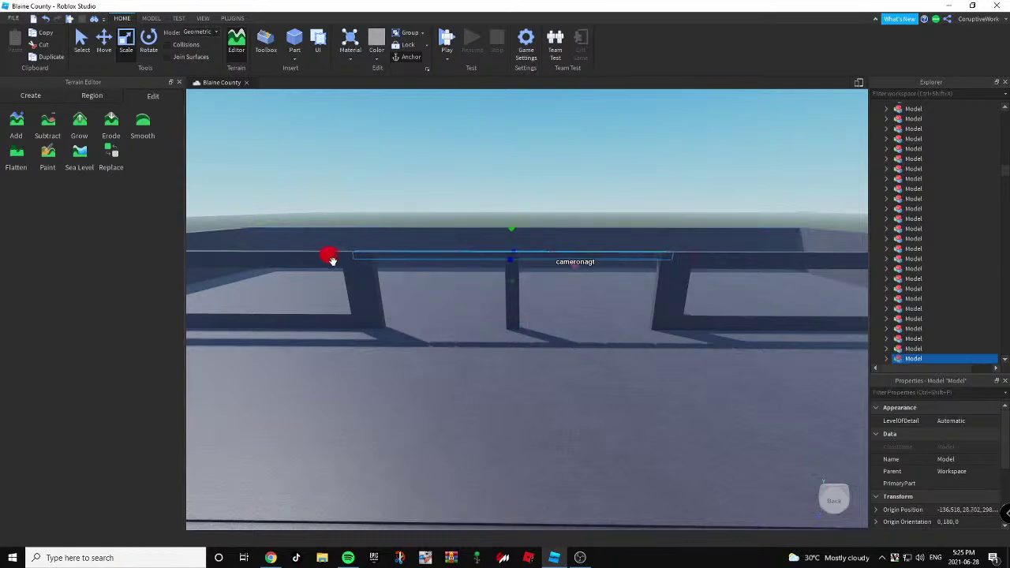
left_click_drag(333, 260, 332, 260)
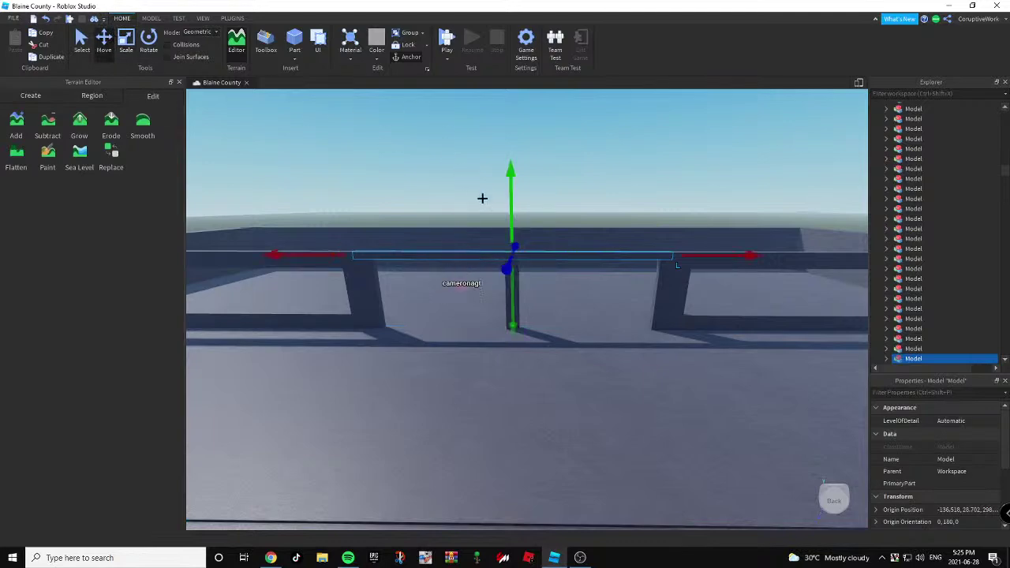
left_click_drag(511, 206, 509, 271)
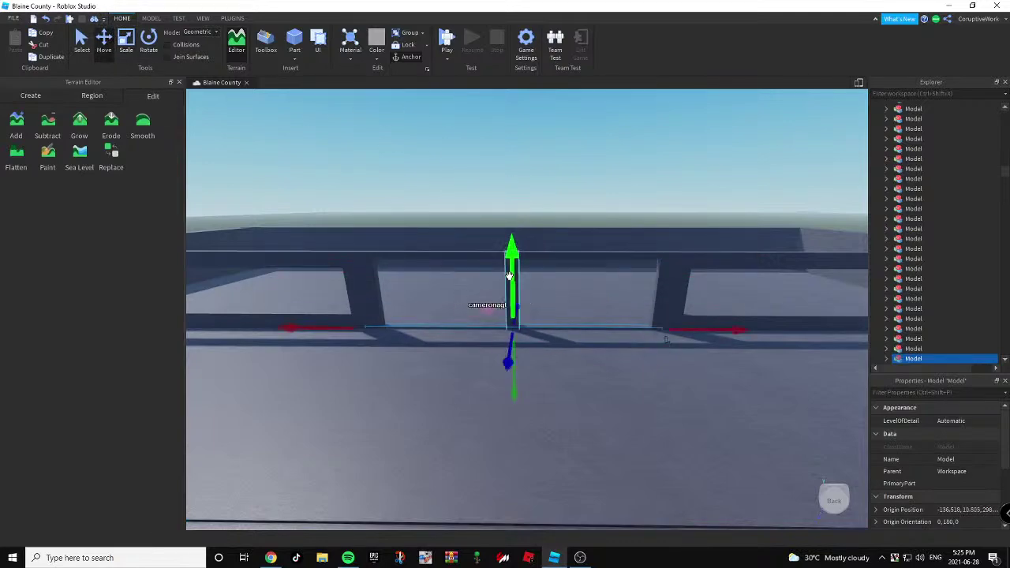
left_click(505, 170)
right_click_drag(505, 171, 505, 183)
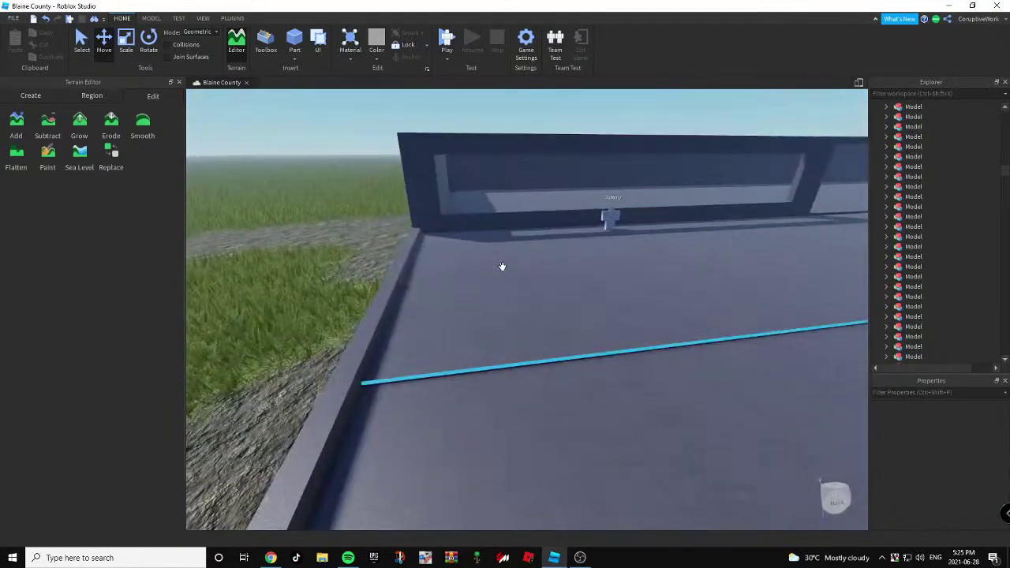
right_click_drag(503, 268, 501, 274)
key("w")
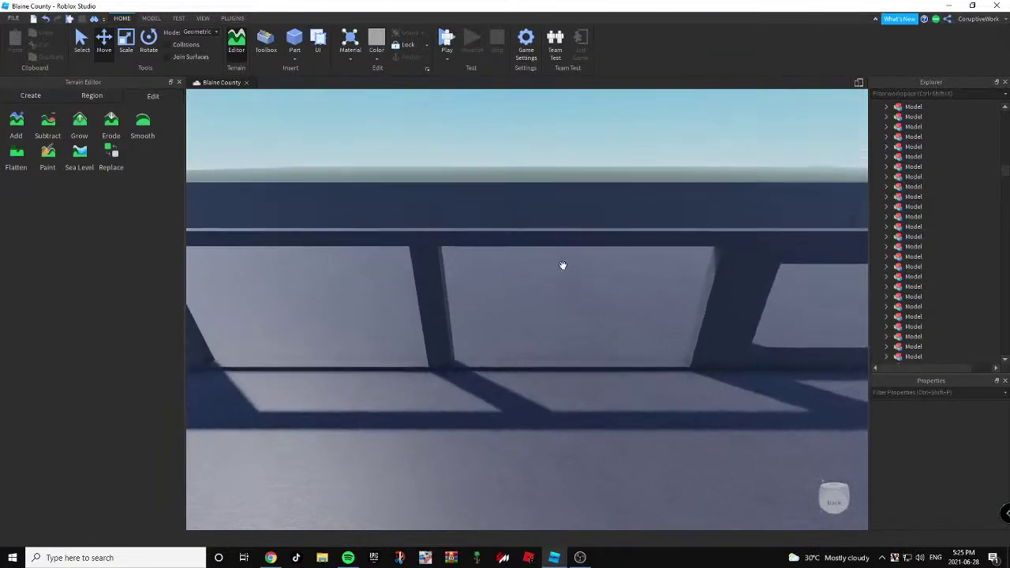
Duplicate the narrow centre pillar twice and place one copy on each side of it near the window frames.
key("s")
key("a")
left_click(434, 291)
key("ctrl+d")
left_click_drag(535, 305, 506, 318)
key("ctrl+d")
key("a")
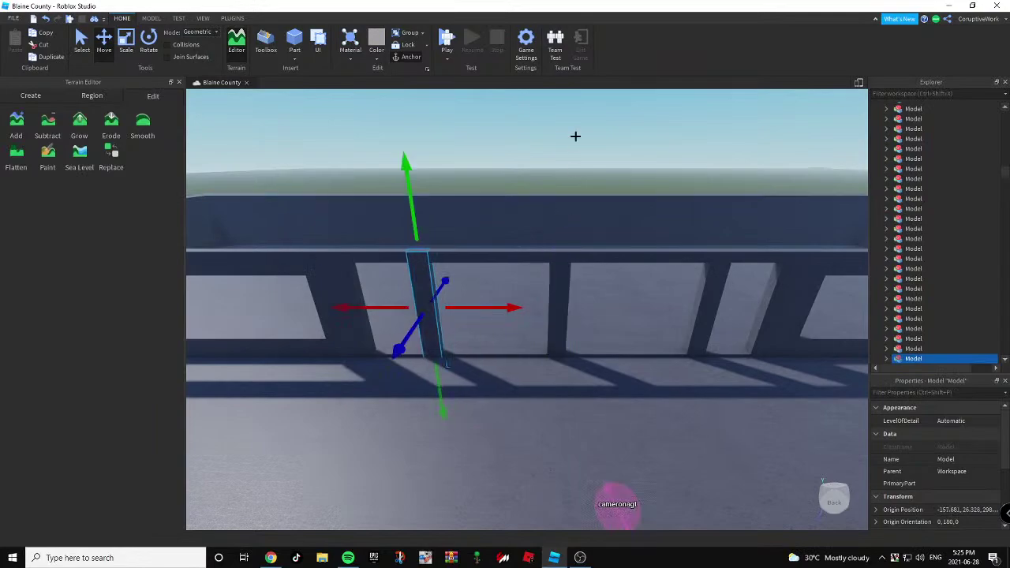
key("Delete")
key("w")
left_click(293, 41)
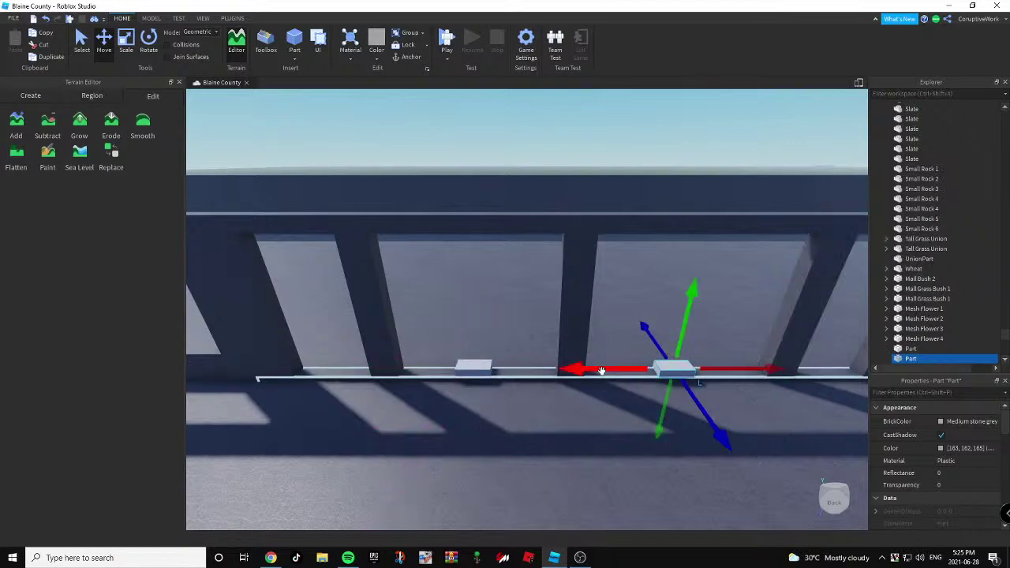
key("Delete")
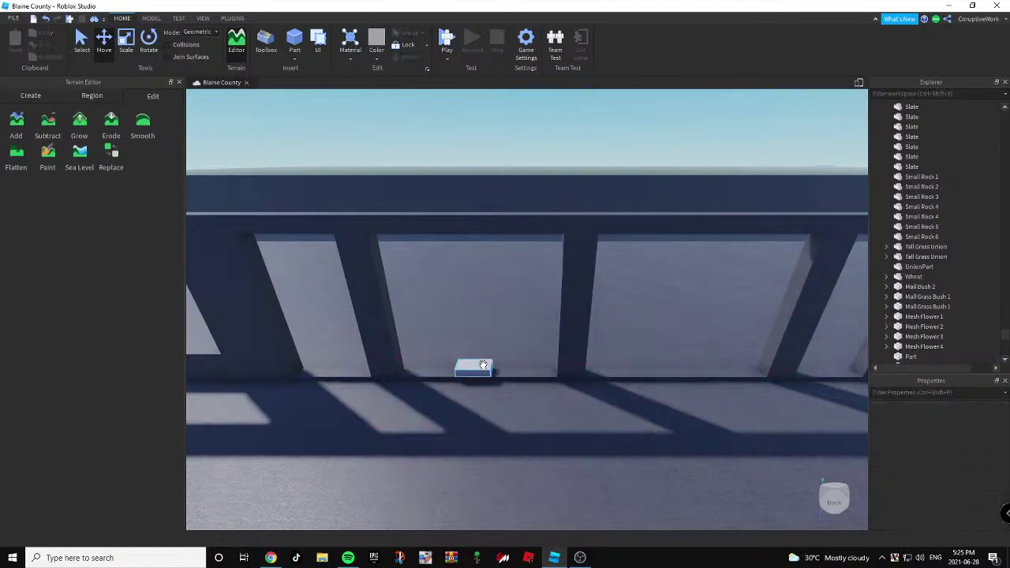
left_click(481, 368)
key("Delete")
right_click_drag(541, 314, 485, 354)
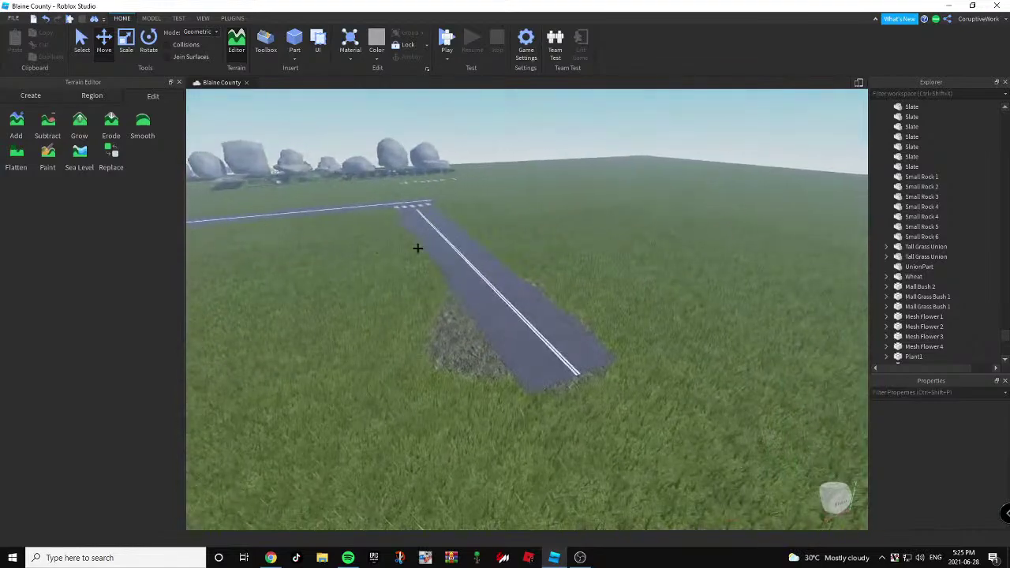
left_click_drag(611, 287, 690, 390)
right_click_drag(690, 389, 590, 340)
left_click_drag(593, 334, 652, 374)
right_click_drag(651, 374, 538, 321)
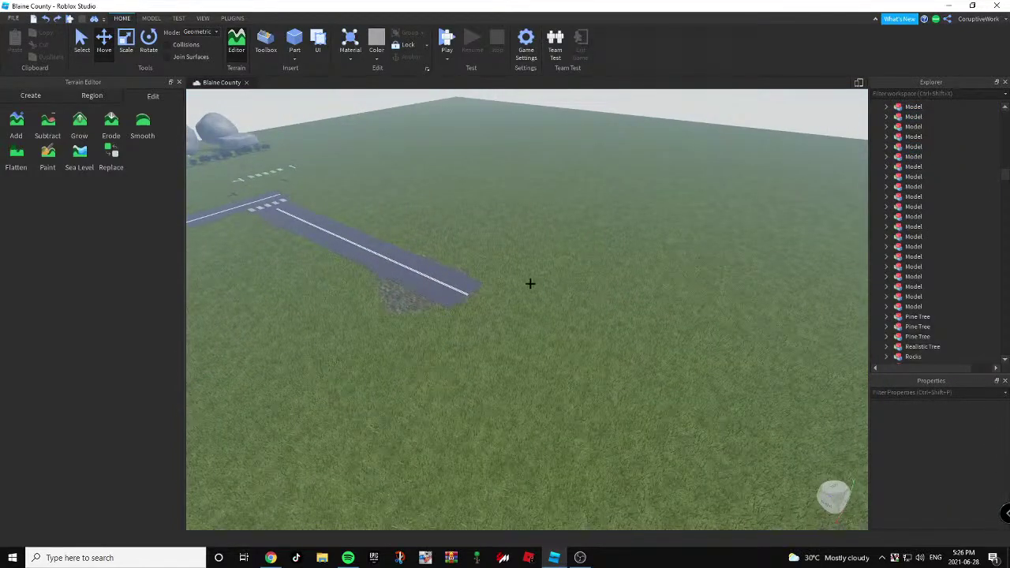
left_click(367, 243)
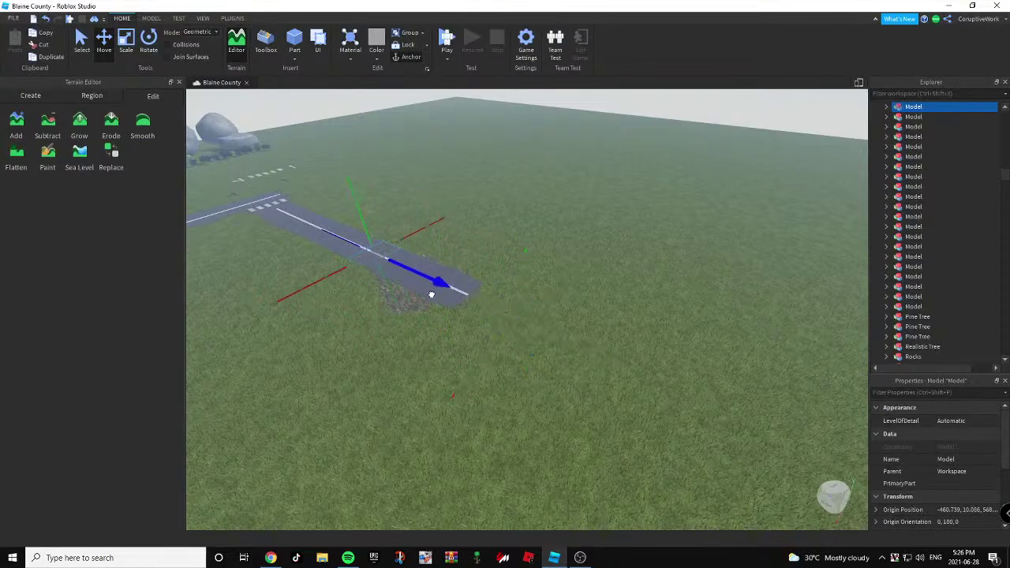
left_click_drag(472, 291, 557, 341)
key("ctrl+z")
Duplicate the last four road segments to extend the road across the grass, and lengthen it again with another copy.
left_click(320, 268)
left_click(386, 268)
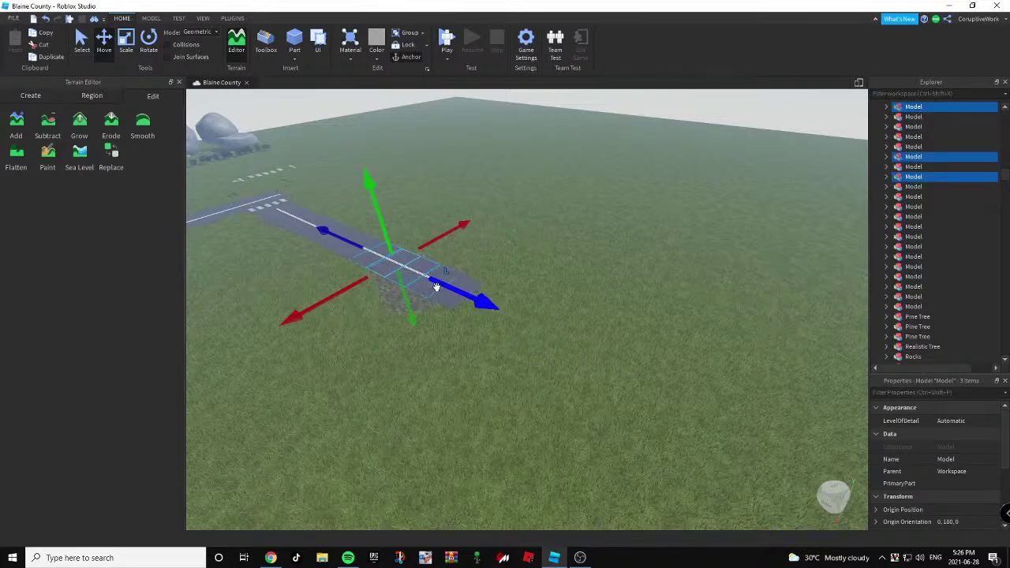
key("ctrl+d")
left_click_drag(454, 290, 561, 352)
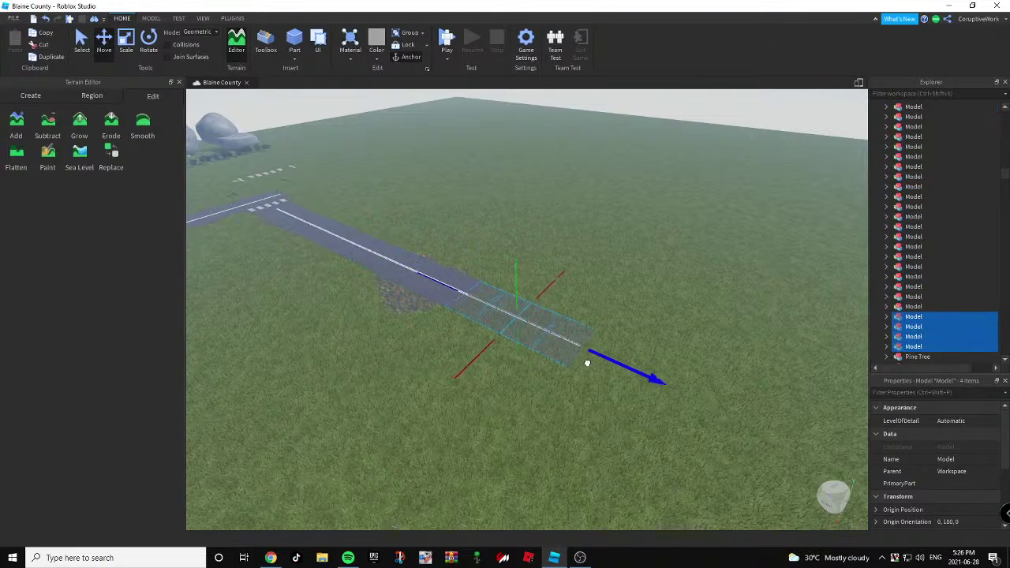
right_click_drag(587, 363, 417, 334)
key("ctrl+d")
left_click_drag(431, 318, 528, 343)
left_click(546, 378)
mouse_move(546, 378)
right_mouse_down()
mouse_move(529, 361)
mouse_move(514, 386)
mouse_move(536, 383)
right_mouse_up()
Search the model library for "mcdonalds" and insert the McDonald's Restaurant model.
left_click(265, 41)
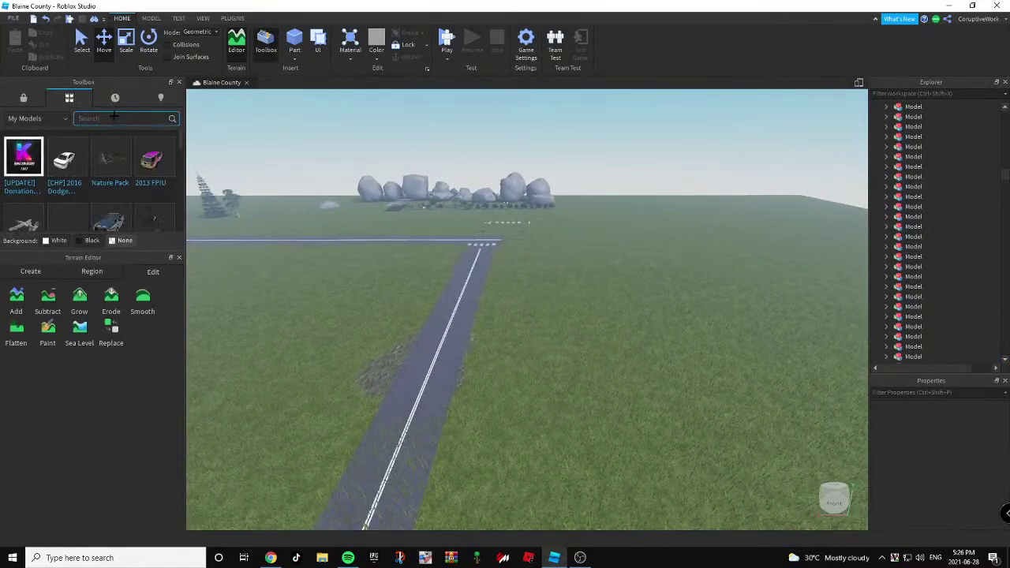
left_click(28, 100)
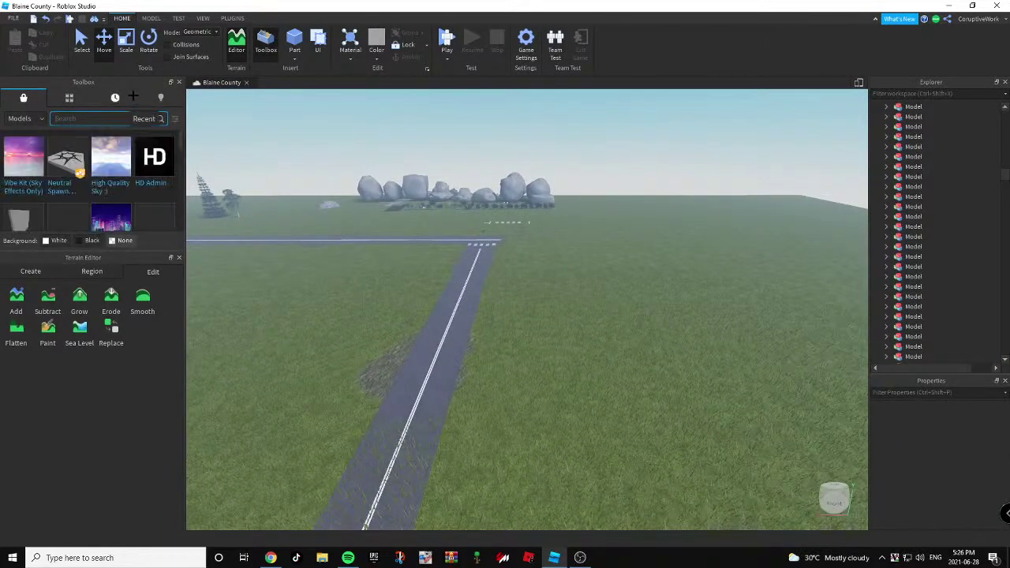
key("Return")
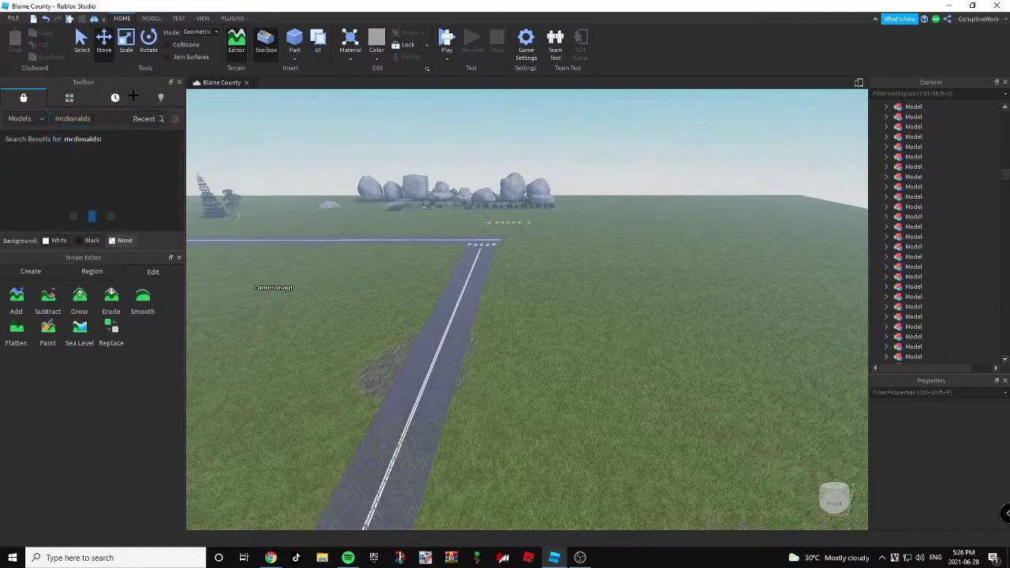
right_click_drag(296, 220, 308, 243)
left_click(30, 186)
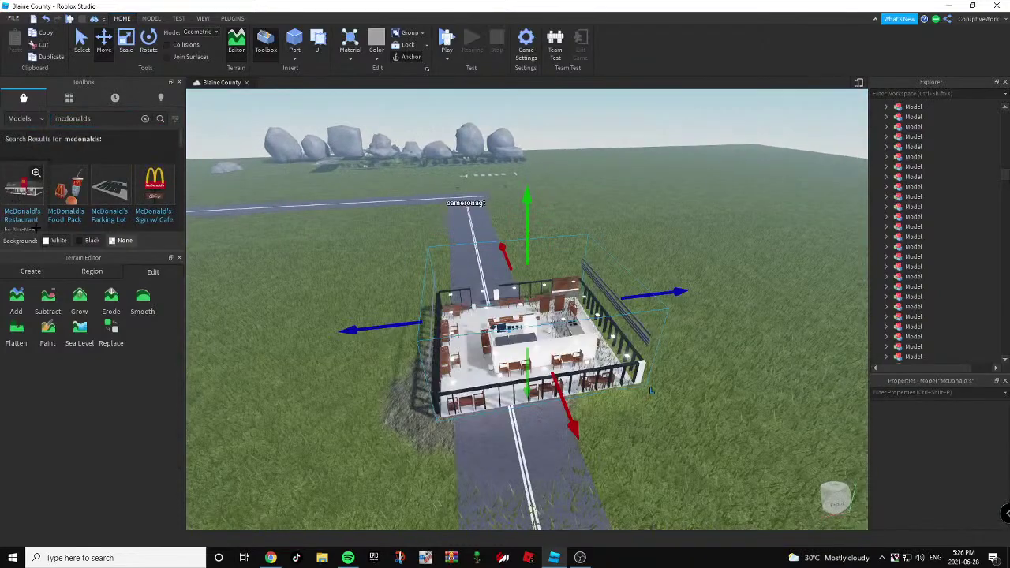
scroll(16, 158, "down", 1)
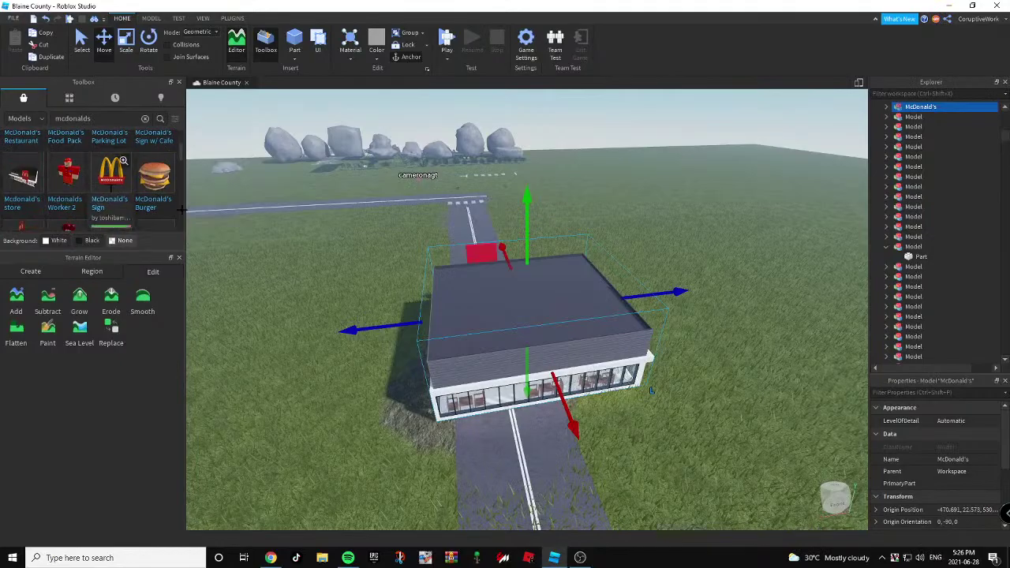
Move the McDonald's restaurant off the road onto the grass and give it a quarter turn.
right_click_drag(395, 268, 568, 317)
left_click_drag(562, 304, 552, 217)
key("ctrl+r")
right_click_drag(551, 217, 593, 229)
key("s")
right_click_drag(663, 221, 667, 218)
Turn the restaurant another quarter turn and place it on the open grass near the road junction.
left_click_drag(489, 234, 353, 192)
key("ctrl+r")
right_click_drag(421, 203, 444, 177)
key("a")
left_click_drag(494, 263, 517, 232)
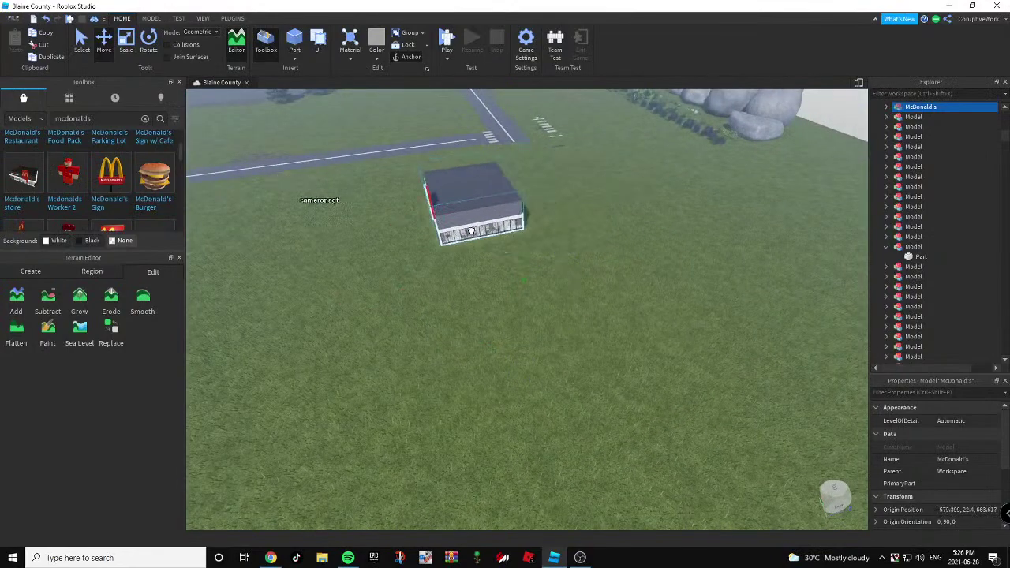
right_click_drag(486, 231, 488, 230)
key("d")
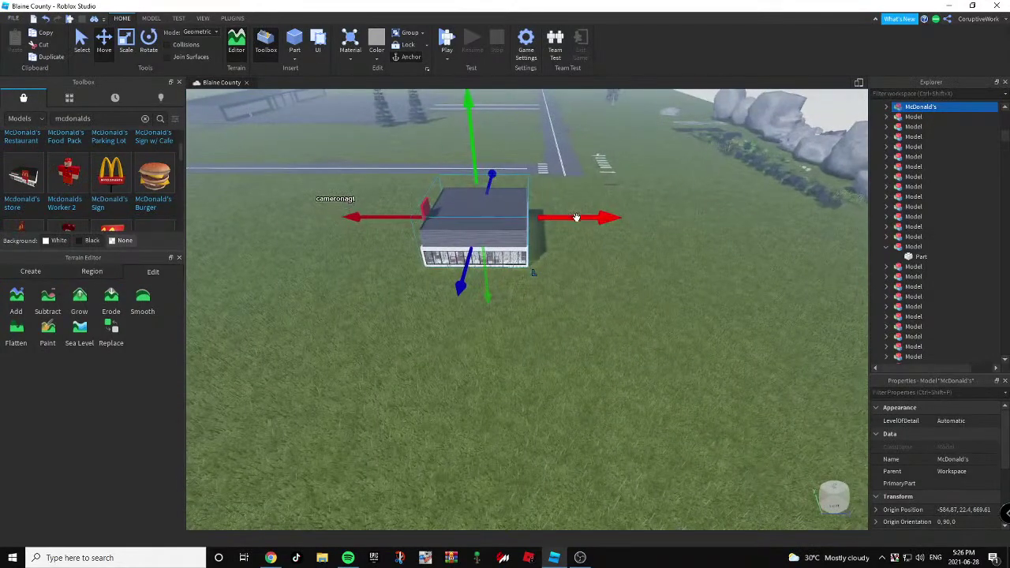
left_click(591, 252)
Duplicate a run of five road segments and continue the road past the junction alongside the restaurant, repeating the extension farther out.
key("w")
key("d")
left_click_drag(515, 126, 549, 237)
left_click(524, 136)
left_click(557, 143)
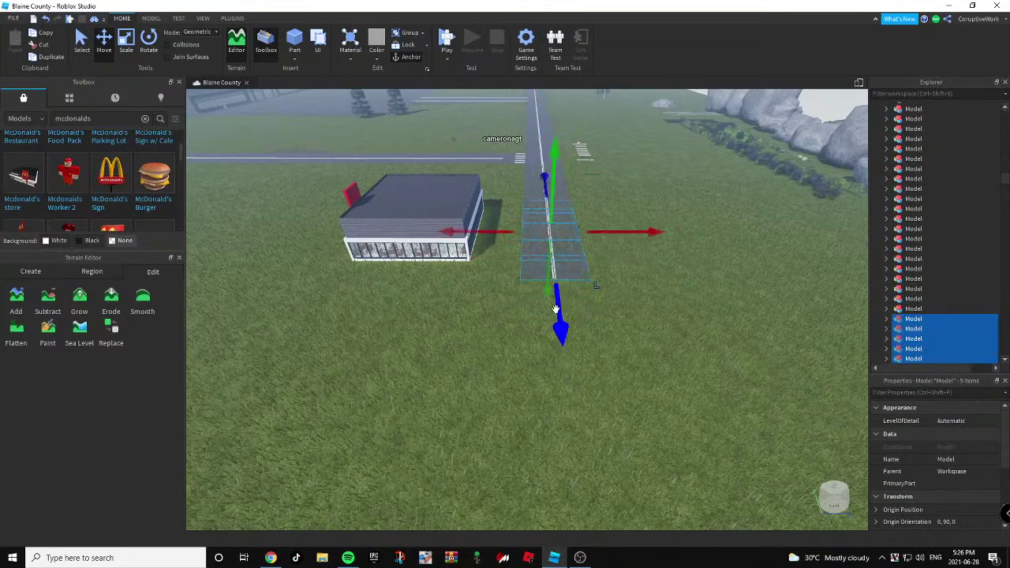
right_click_drag(592, 460, 512, 295)
key("d")
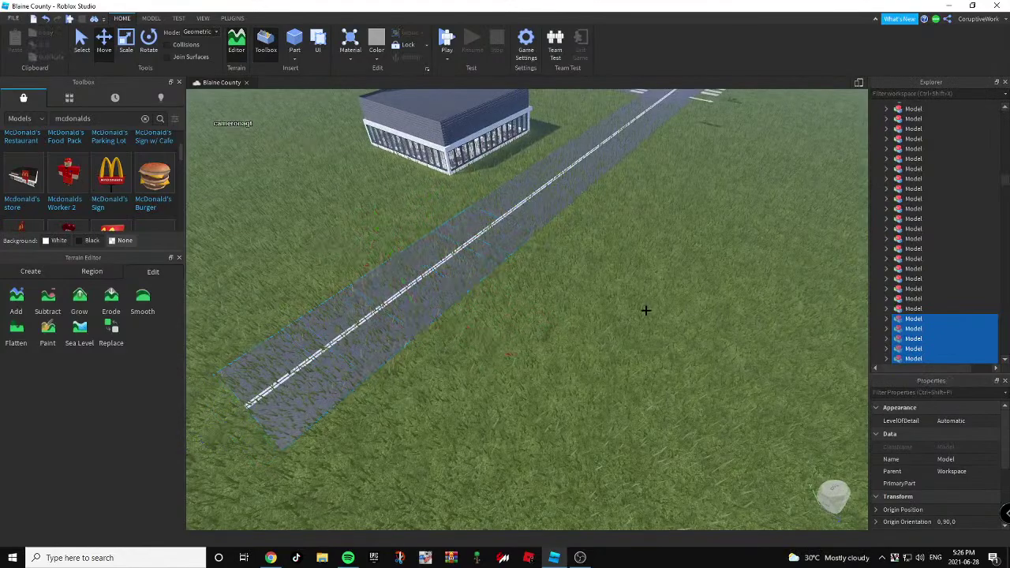
left_click(645, 310)
Shift the McDonald's restaurant parallel to the newly extended road to adjust its placement near the junction.
right_click_drag(645, 310, 461, 227)
key("w")
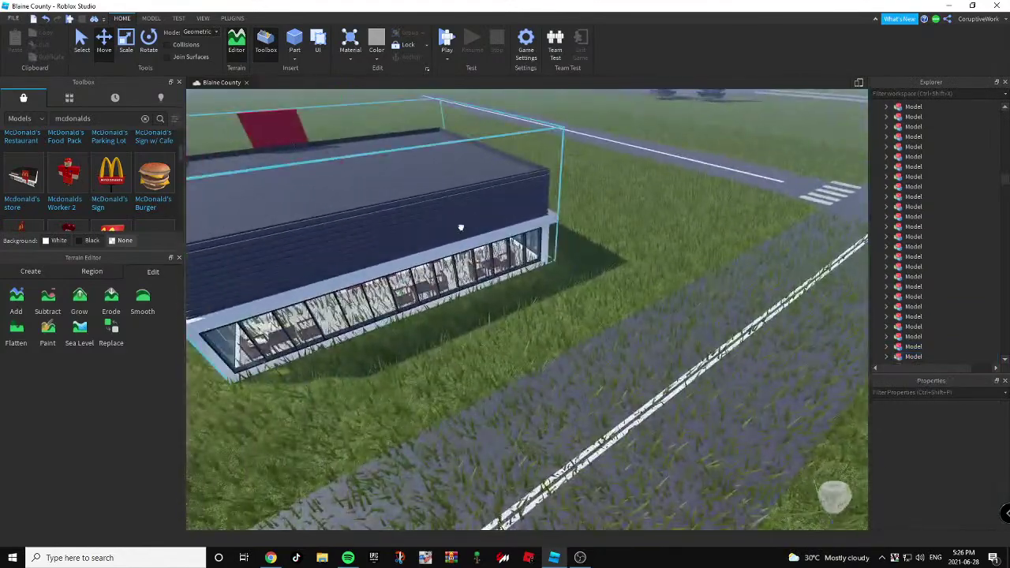
left_click(461, 228)
scroll(461, 228, "down", 5)
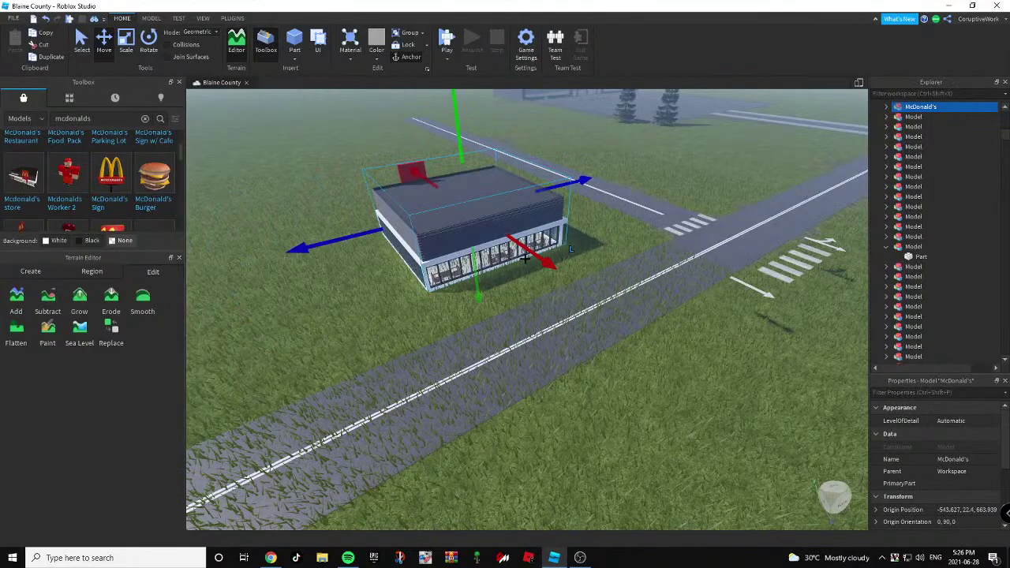
right_click_drag(554, 251, 506, 279)
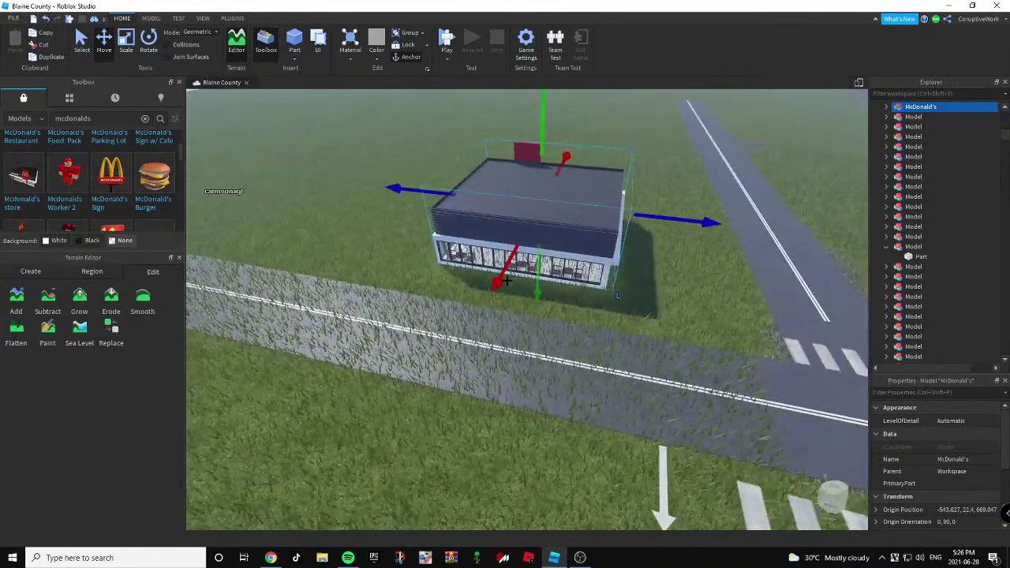
key("w")
right_click_drag(519, 244, 506, 194)
key("d")
key("a")
Insert a tall McDonald's sign model from the library beside the restaurant.
left_click(179, 82)
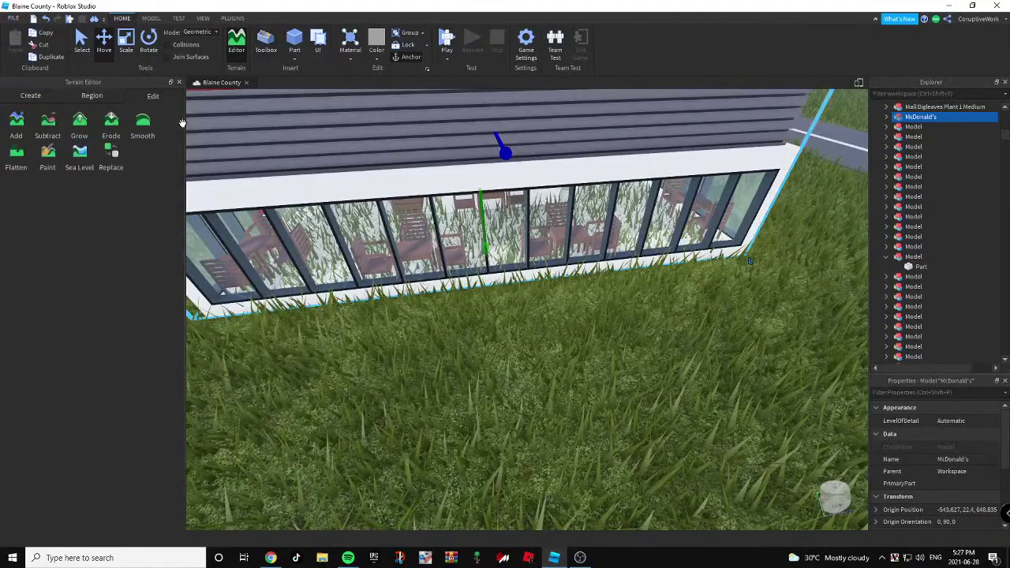
key("f")
left_click(265, 44)
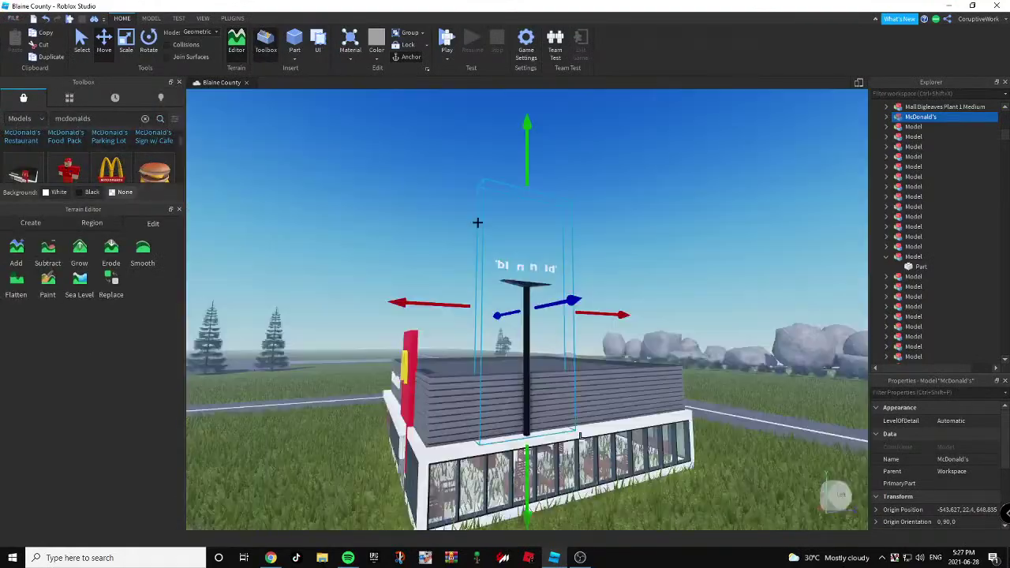
Move the McDonald's sign to the grass corner beside the crosswalk, facing the junction, and scale it up slightly.
right_click_drag(475, 221, 685, 204)
key("a")
left_click_drag(669, 210, 516, 270)
key("a")
right_click_drag(516, 271, 623, 233)
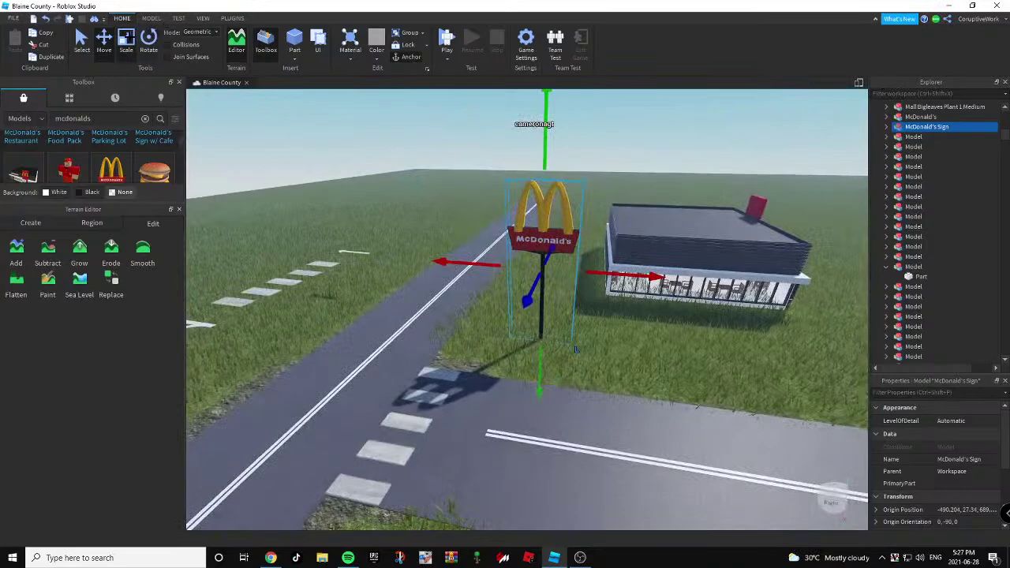
left_click_drag(608, 278, 623, 280)
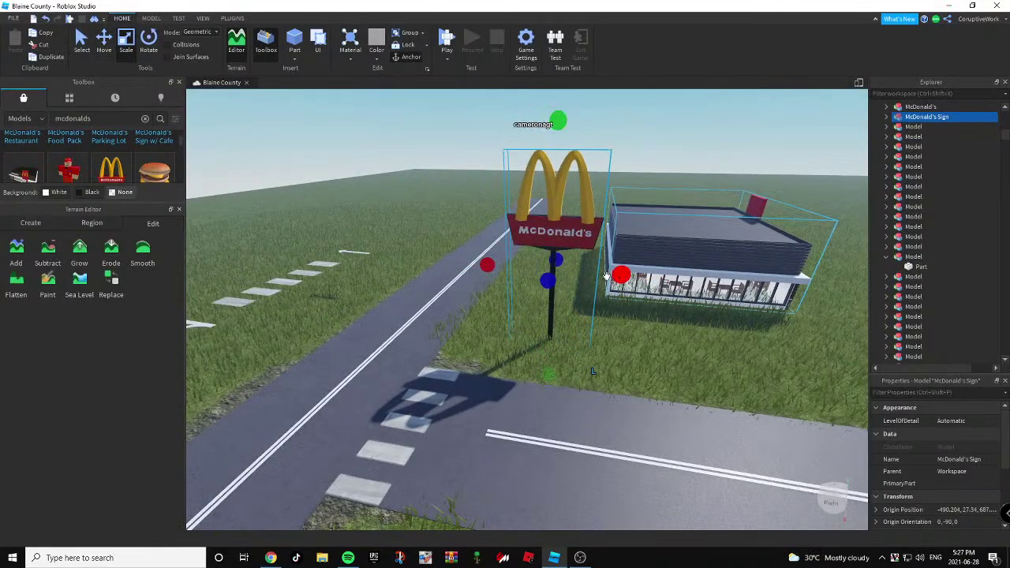
scroll(618, 336, "down", 3)
left_click(618, 336)
Close the model library and paint bare ground terrain over the grass growing through the McDonald's restaurant floor.
key("w")
key("d")
right_click_drag(579, 340, 577, 318)
key("d")
key("w")
key("s")
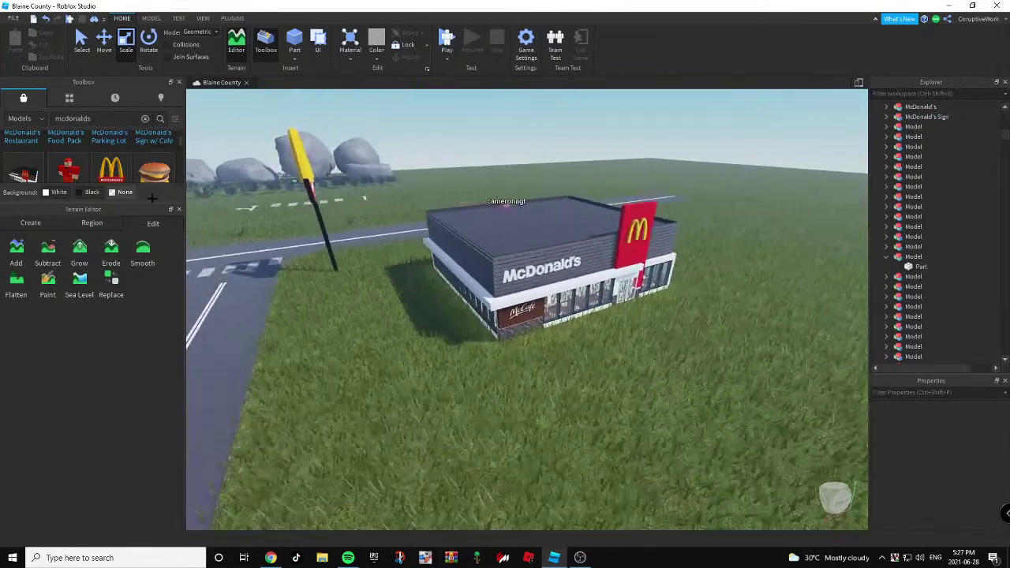
left_click(179, 82)
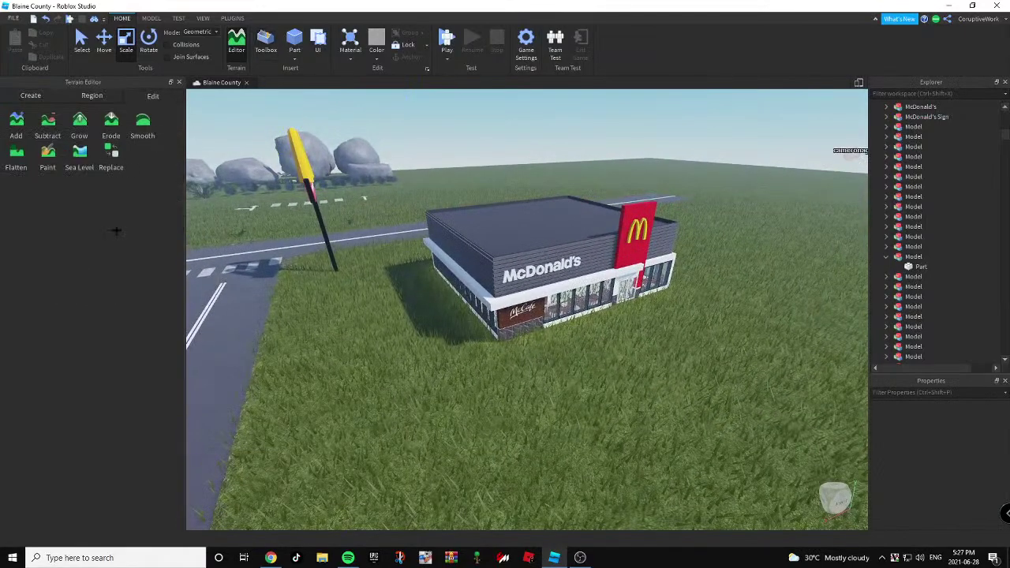
left_click(48, 154)
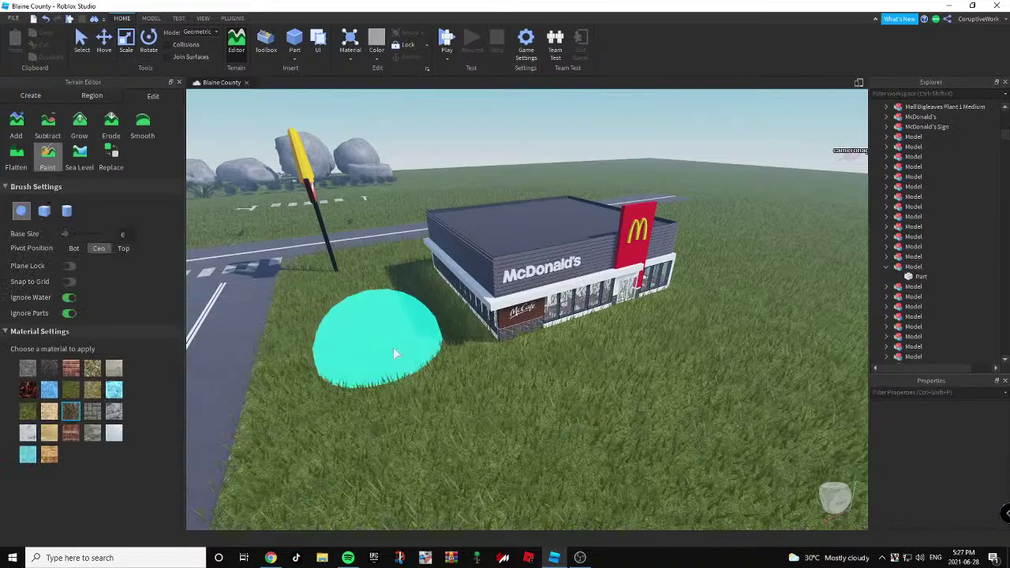
scroll(393, 347, "up", 5)
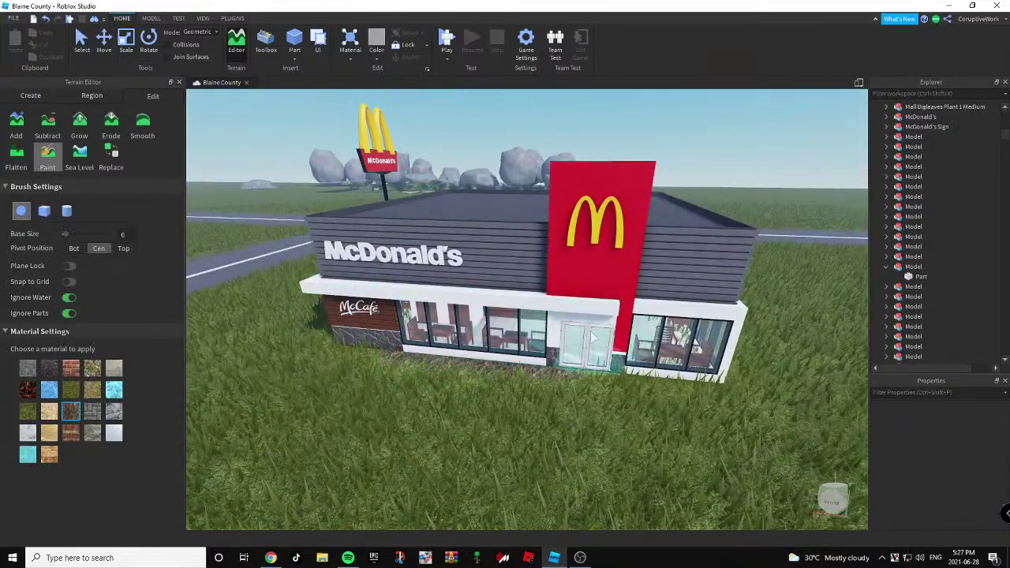
scroll(593, 337, "up", 10)
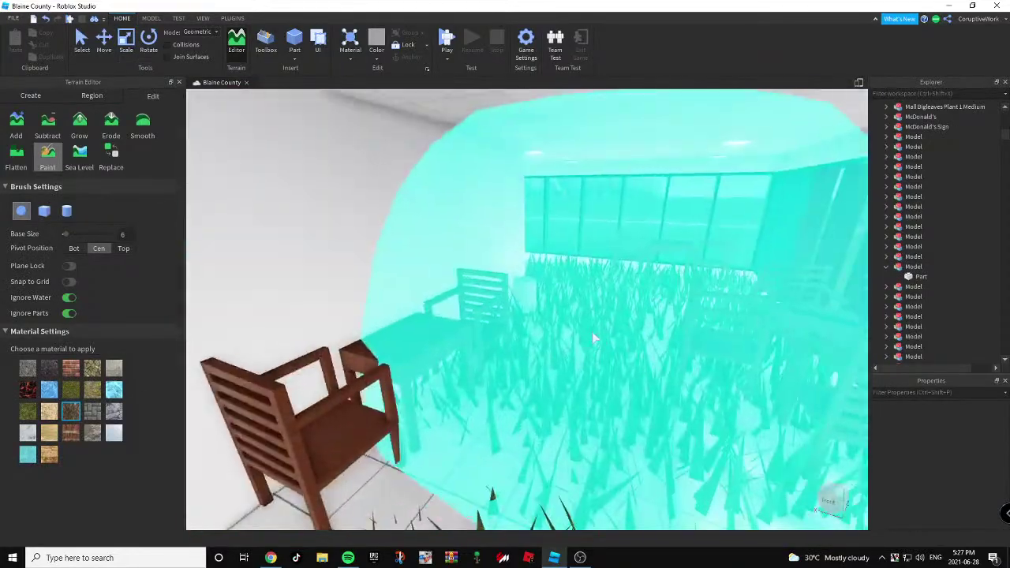
scroll(593, 337, "up", 8)
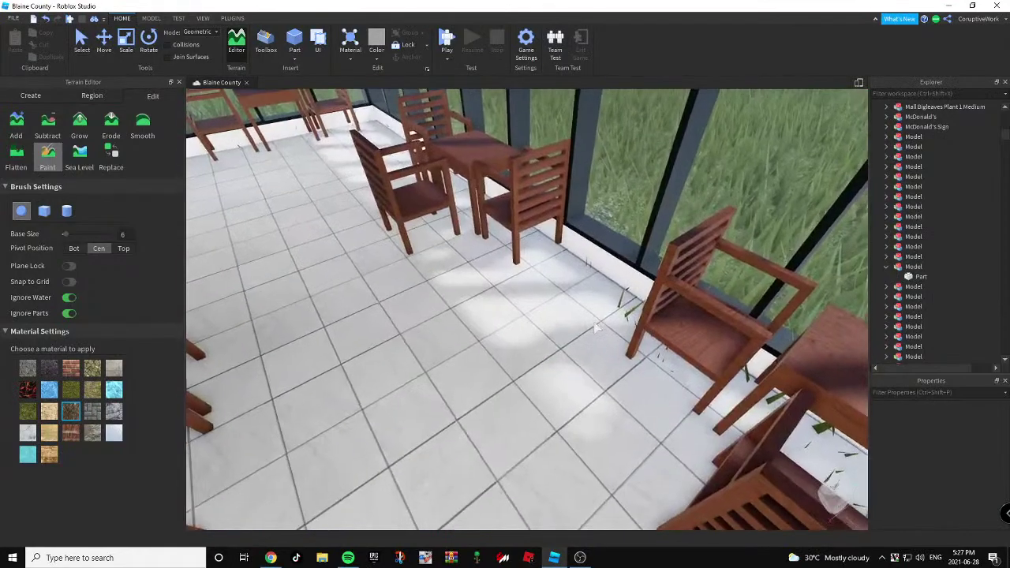
right_click_drag(523, 366, 518, 327)
scroll(551, 306, "up", 3)
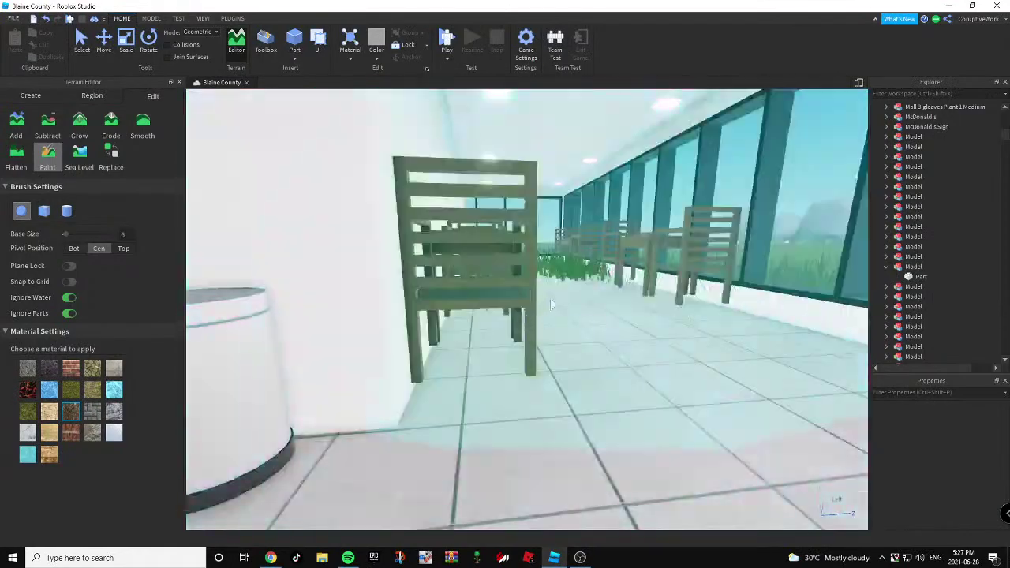
scroll(552, 304, "down", 10)
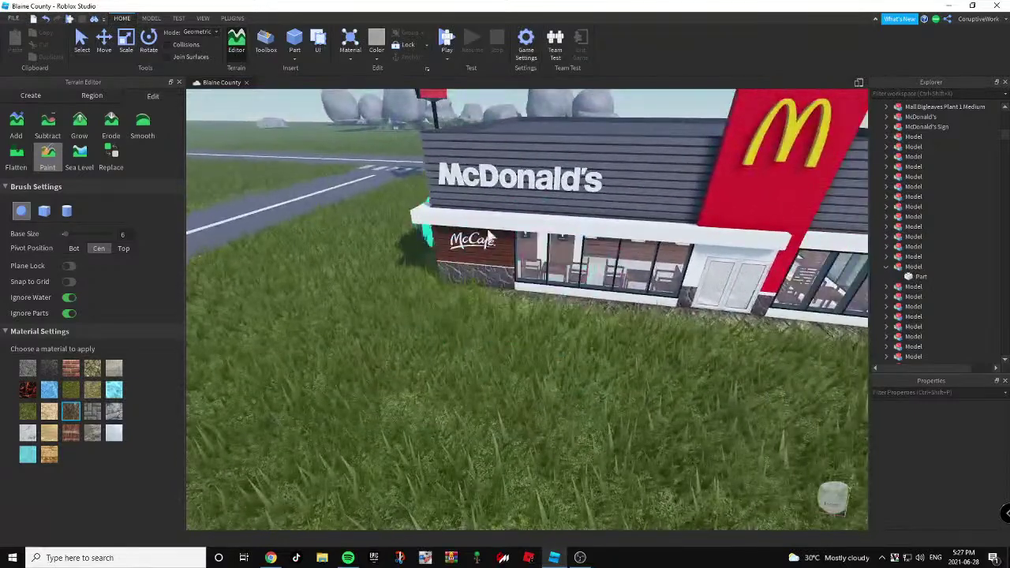
Paint bare ground terrain along the outside of the restaurant's side and rear walls.
key("a")
mouse_move(703, 267)
right_mouse_down()
mouse_move(756, 248)
mouse_move(705, 281)
right_mouse_up()
key("w")
key("w")
key("w")
scroll(704, 280, "down", 10)
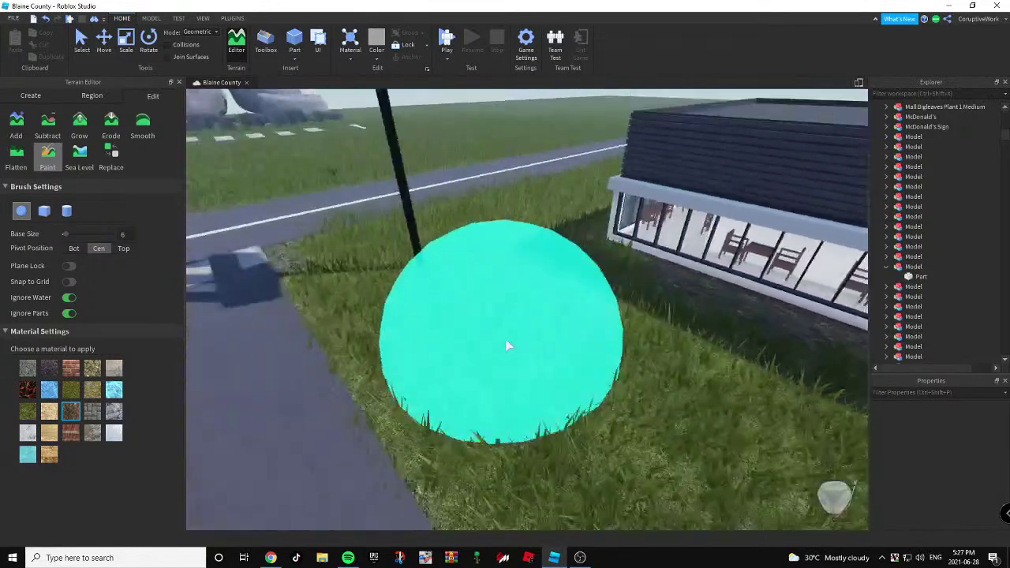
key("s")
right_click_drag(507, 346, 507, 351)
key("a")
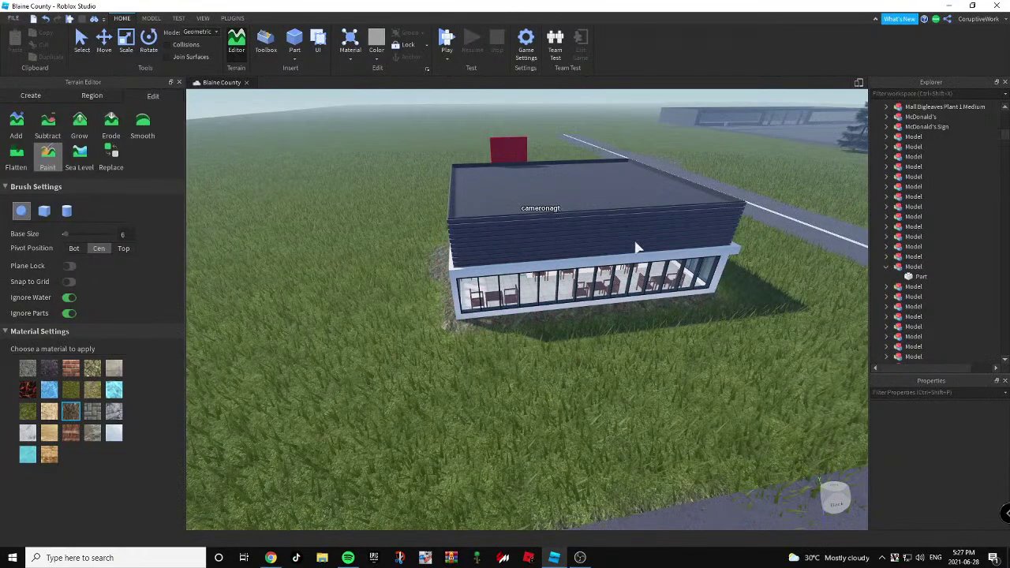
Paint a patch of bare ground terrain in front of the restaurant's McCafé corner and end terrain painting.
key("d")
right_click_drag(681, 305, 686, 347)
key("d")
right_click_drag(818, 308, 817, 308)
key("d")
right_click_drag(446, 292, 446, 292)
key("d")
key("s")
left_click(49, 156)
Examine the McDonald's sign and the nearby road junction from several viewpoints.
key("d")
right_click_drag(530, 269, 497, 236)
key("a")
right_click_drag(449, 184, 476, 202)
key("w")
key("d")
key("e")
key("w")
key("a")
key("a")
key("w")
key("s")
key("w")
Switch to Chrome to check the YouTube Studio live stream dashboard and the open Google Meet call.
key("alt+Tab")
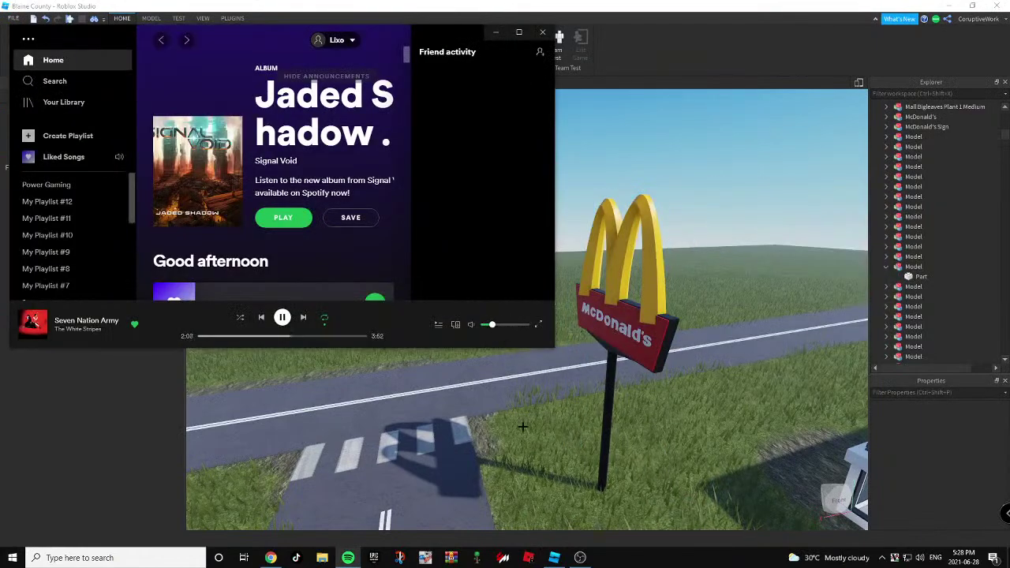
key("alt+Tab")
left_click(560, 300)
left_click(78, 9)
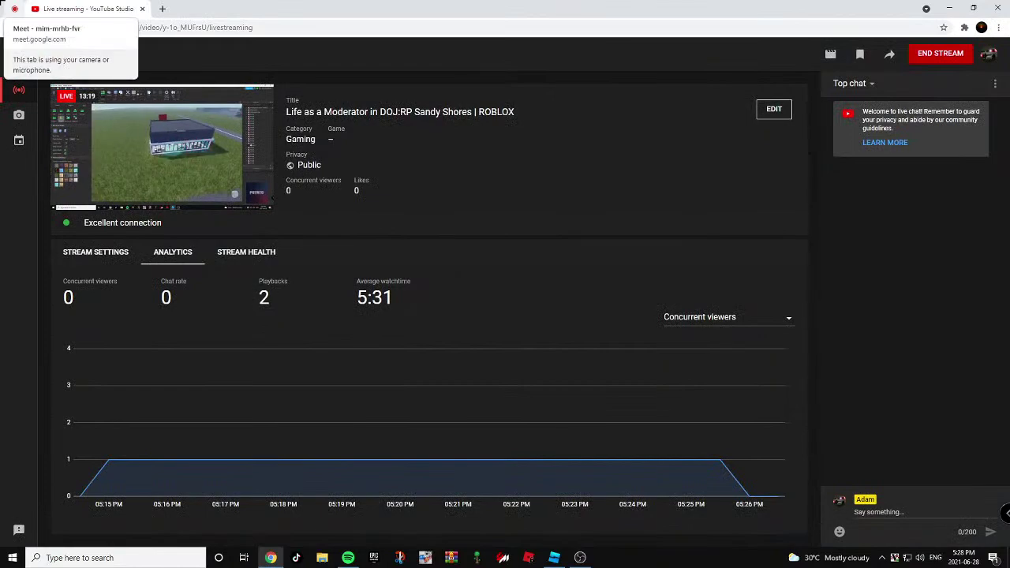
left_click(3, 3)
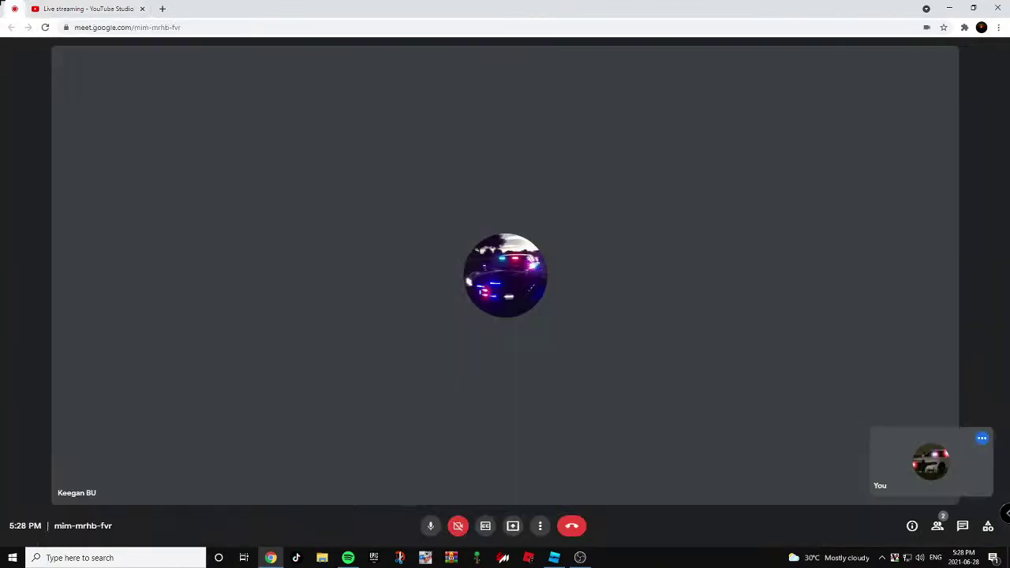
Return to Roblox Studio, duplicate a segment of the road past the restaurant and move the copy onto the adjoining grass.
right_click_drag(572, 388, 564, 387)
scroll(542, 310, "down", 5)
left_click(542, 309)
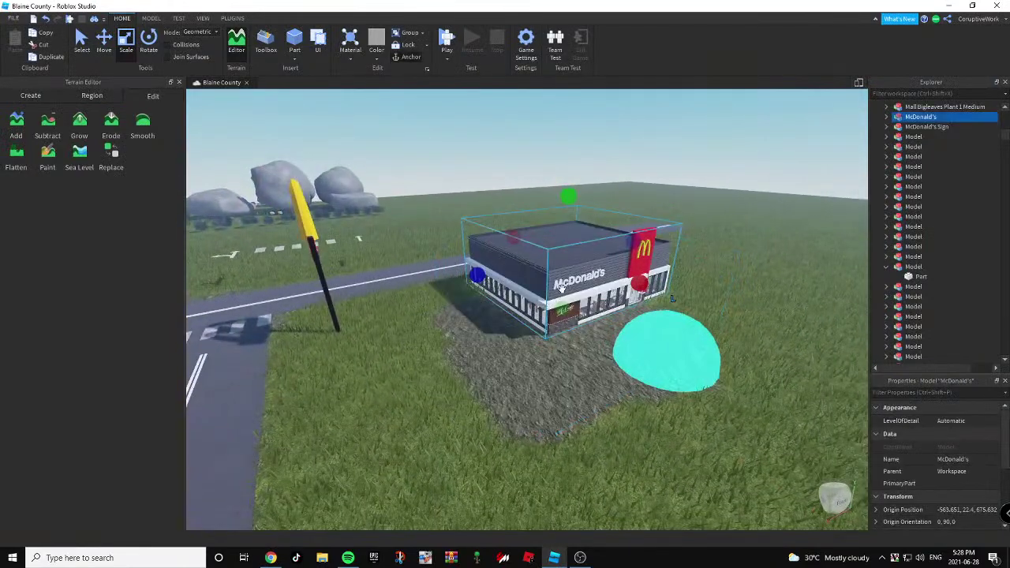
left_click(793, 314)
key("d")
right_click_drag(796, 316, 695, 345)
key("w")
key("a")
key("s")
left_click(637, 365)
key("d")
left_click(654, 344)
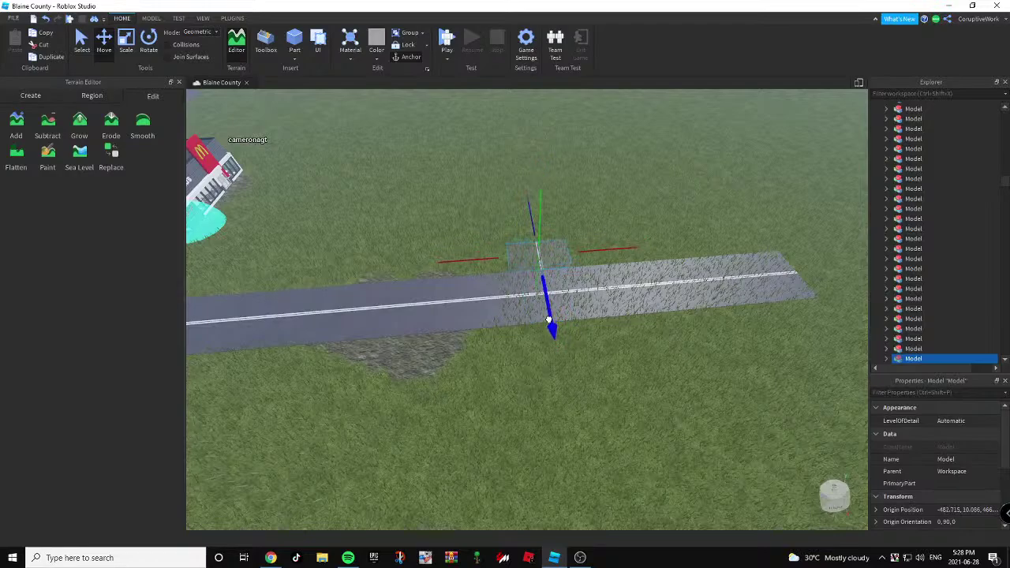
Delete the white centre line part from the copied road segment.
left_click(373, 189)
key("w")
right_click_drag(373, 188, 411, 194)
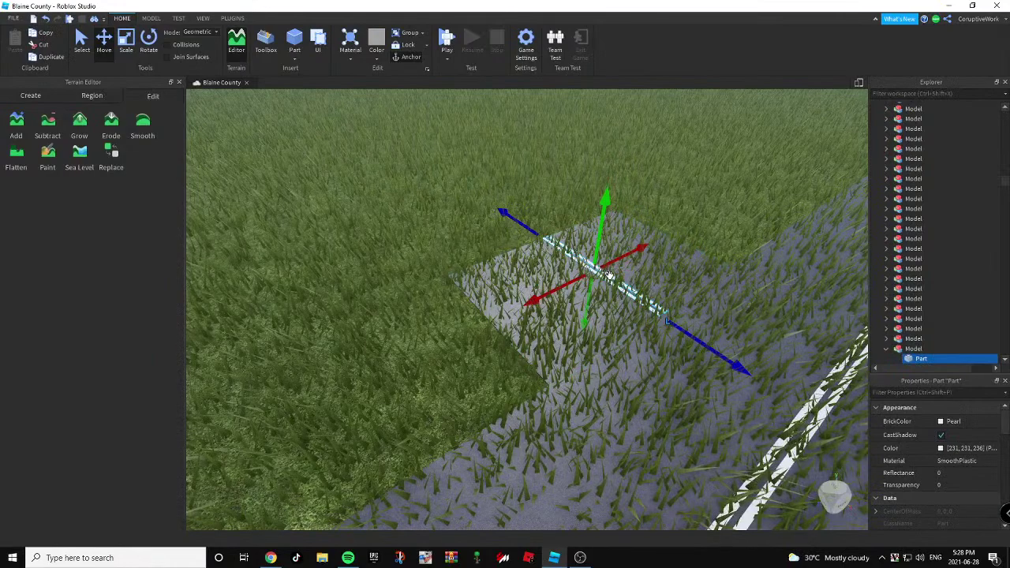
key("Delete")
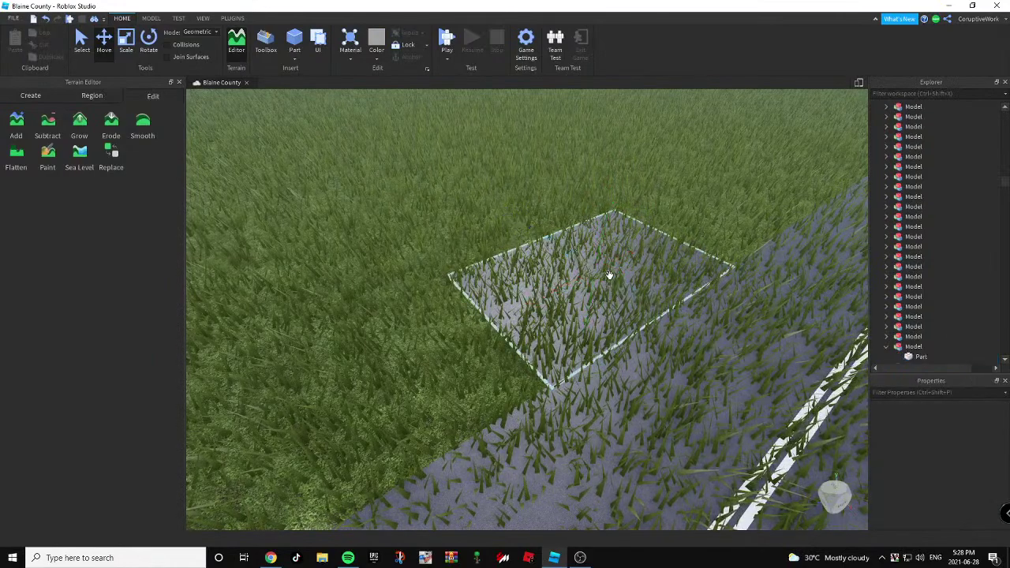
Scale the unmarked road piece into a long asphalt strip running perpendicular from the road on the restaurant's side.
left_click(597, 290)
key("s")
right_click_drag(597, 290, 549, 294)
left_click(126, 43)
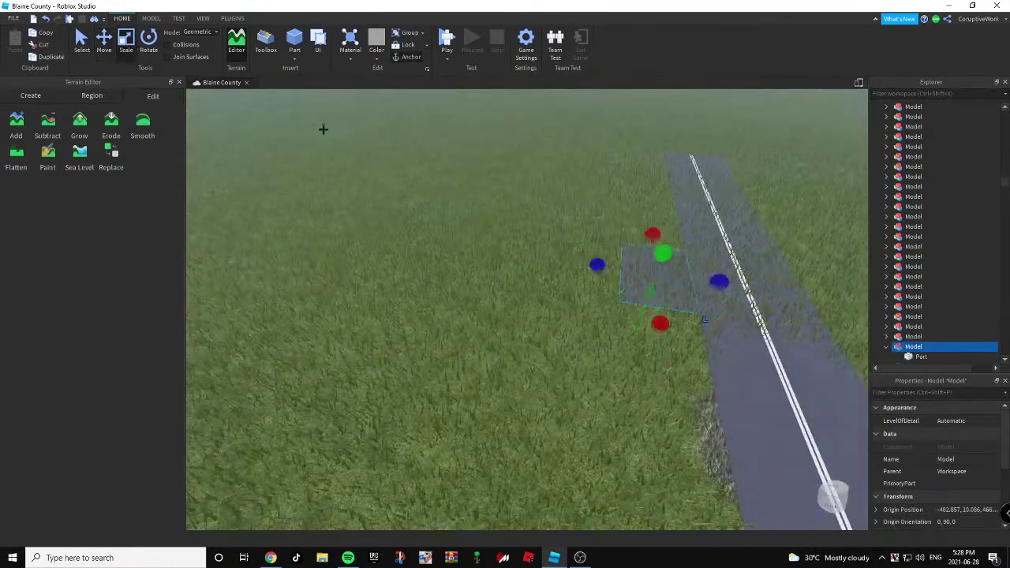
left_click_drag(520, 254, 513, 253)
key("d")
right_click_drag(513, 253, 513, 252)
key("s")
left_click_drag(505, 284, 583, 254)
middle_click_drag(458, 255, 494, 255)
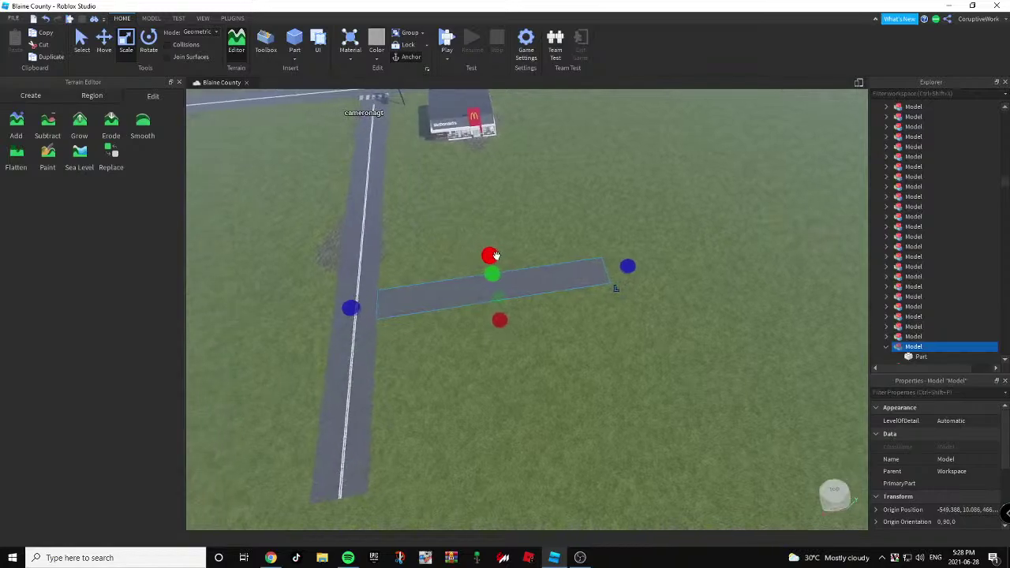
right_click_drag(493, 255, 521, 266)
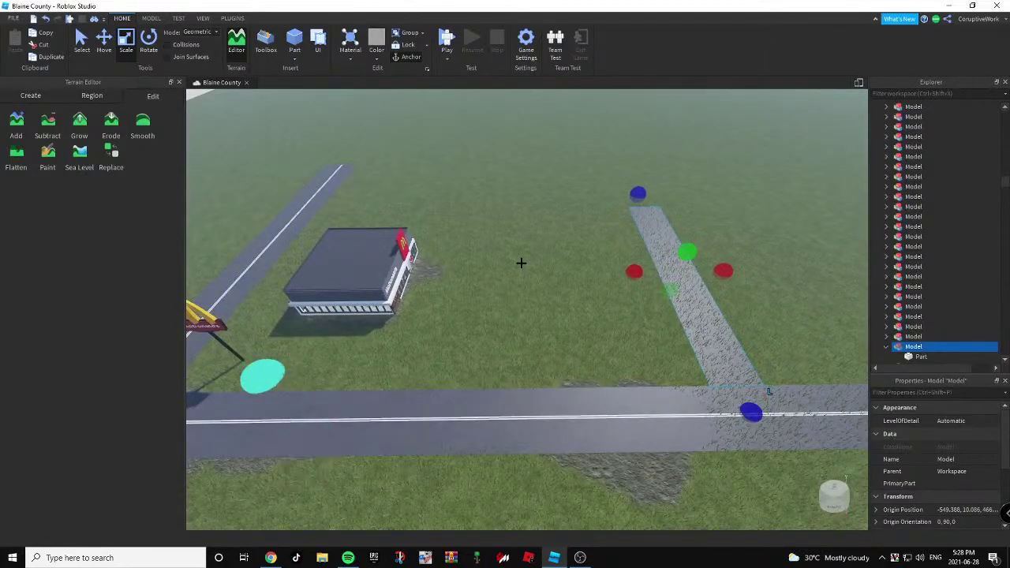
Widen the asphalt strip toward the junction until it forms a parking lot extending underneath the whole restaurant.
key("a")
left_click_drag(601, 275, 351, 274)
key("d")
left_click_drag(595, 411, 581, 373)
key("a")
key("w")
left_click(580, 385)
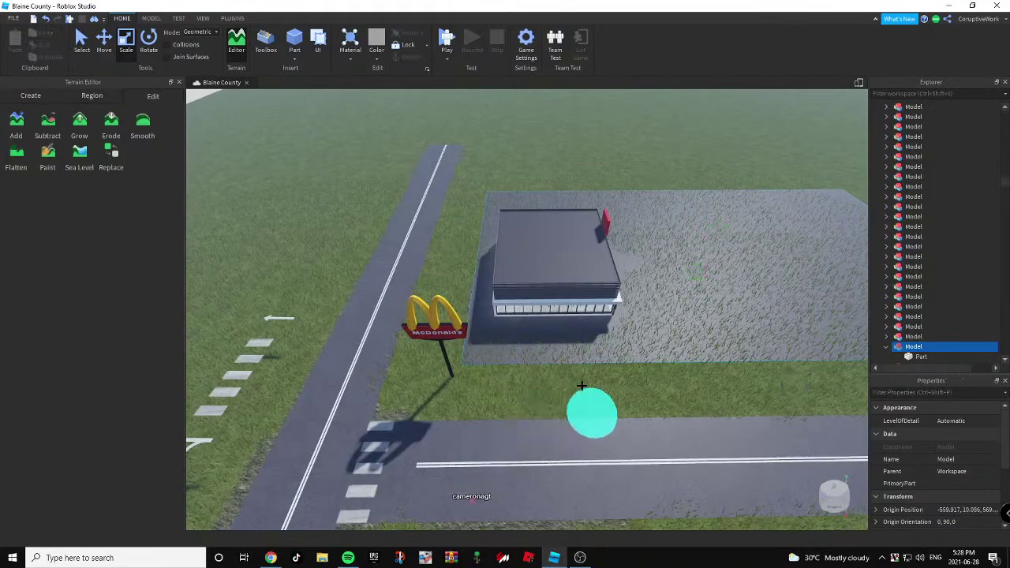
key("a")
right_click_drag(593, 383, 580, 361)
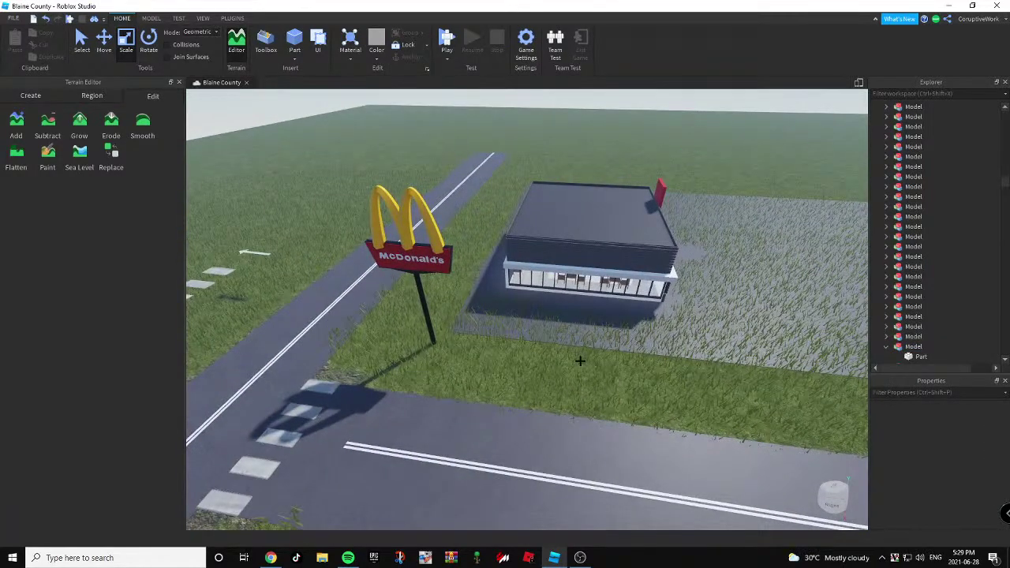
left_click(629, 346)
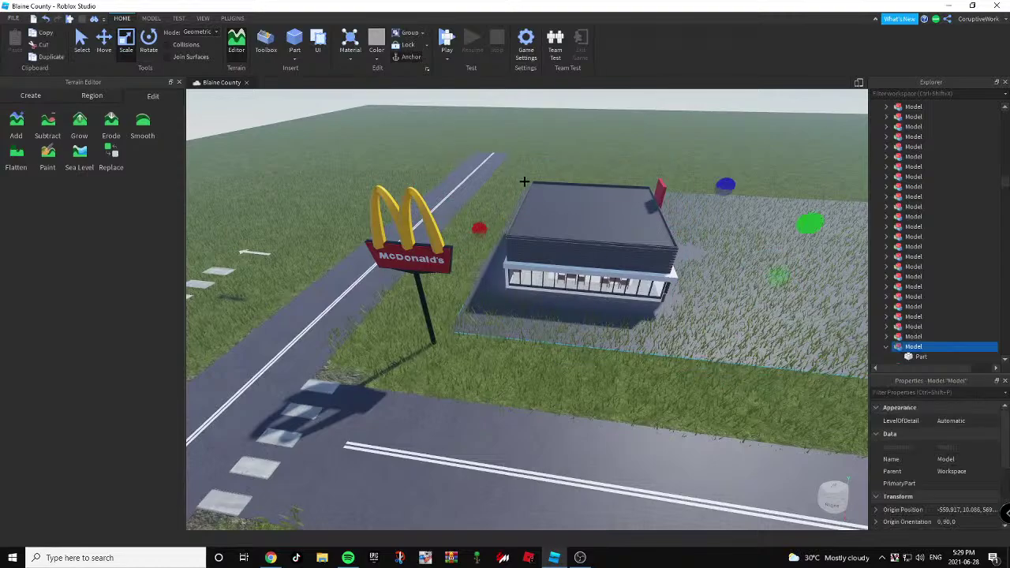
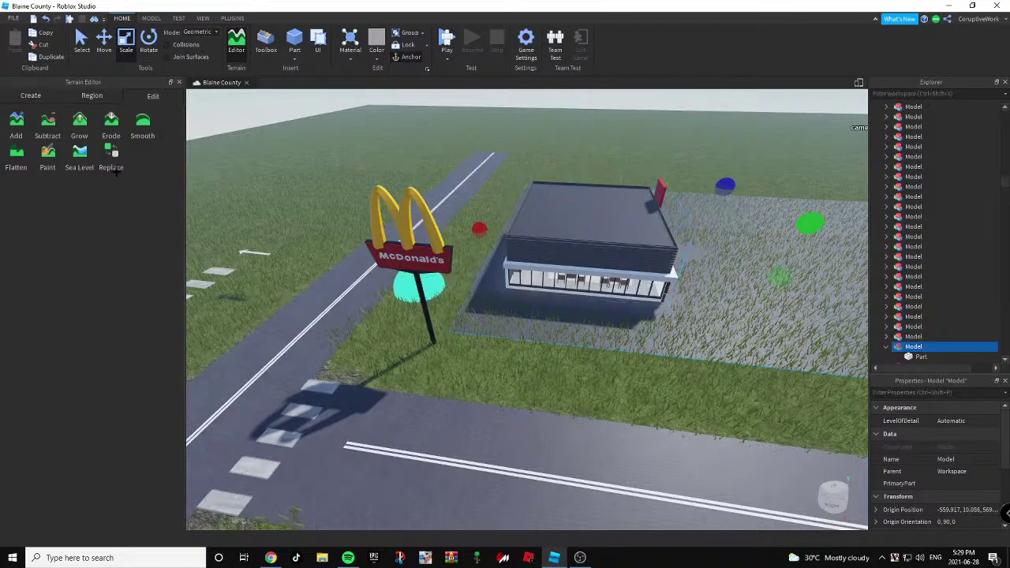
Paint bare ground terrain over the grass poking through the parking lot and along its edges.
left_click(48, 155)
right_click_drag(448, 294, 544, 280)
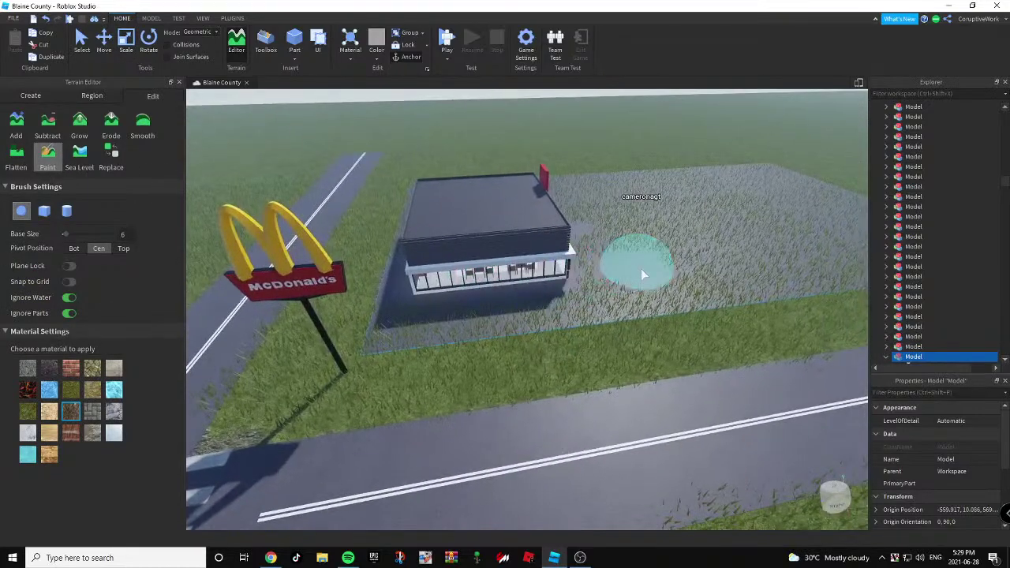
mouse_move(641, 269)
left_mouse_down()
mouse_move(663, 228)
mouse_move(563, 228)
mouse_move(741, 238)
mouse_move(656, 275)
mouse_move(462, 275)
mouse_move(496, 297)
mouse_move(333, 313)
mouse_move(387, 331)
mouse_move(371, 300)
mouse_move(389, 238)
left_mouse_up()
key("d")
key("a")
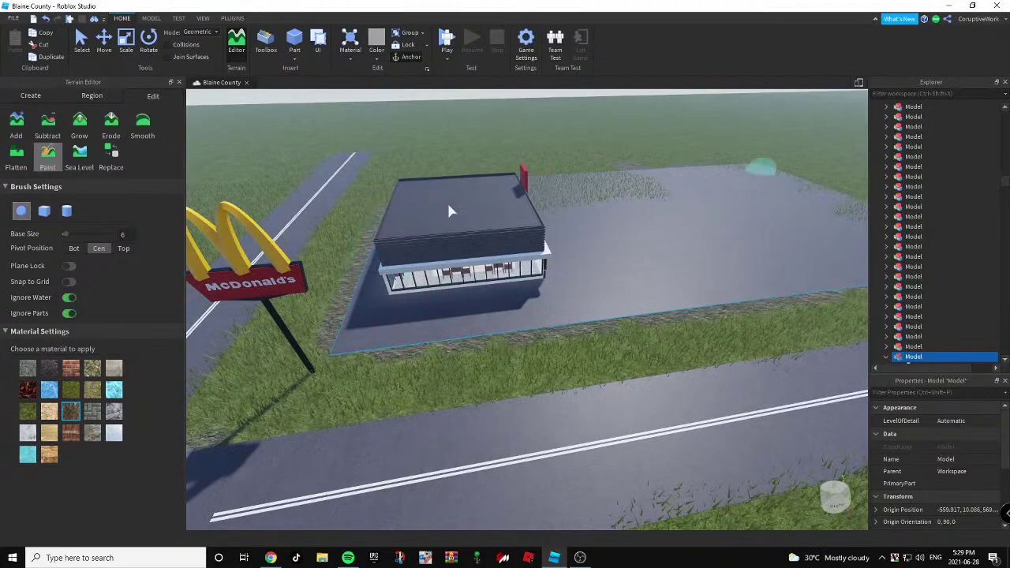
key("d")
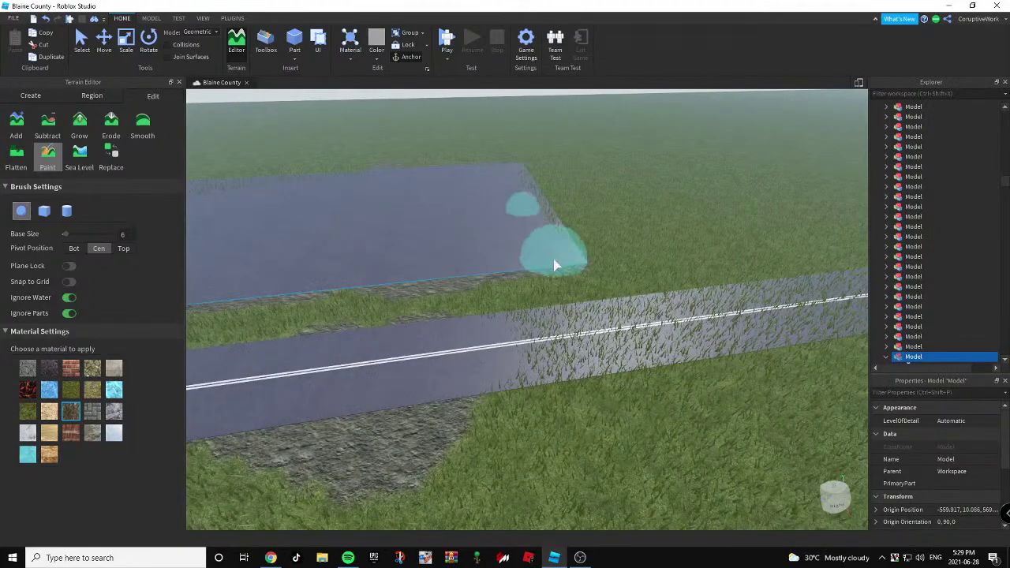
left_click_drag(555, 266, 535, 224)
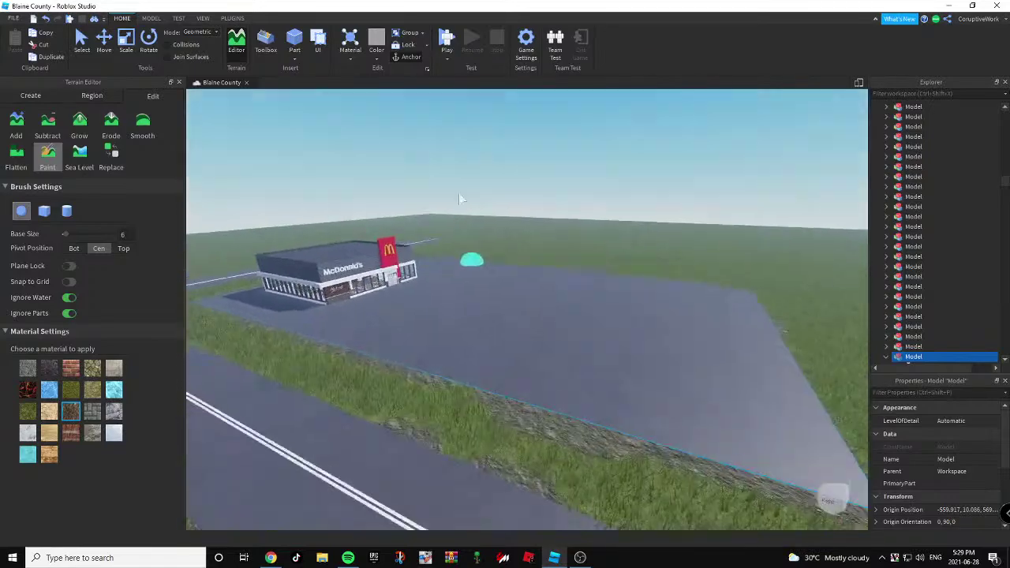
key("d")
right_click_drag(460, 199, 462, 198)
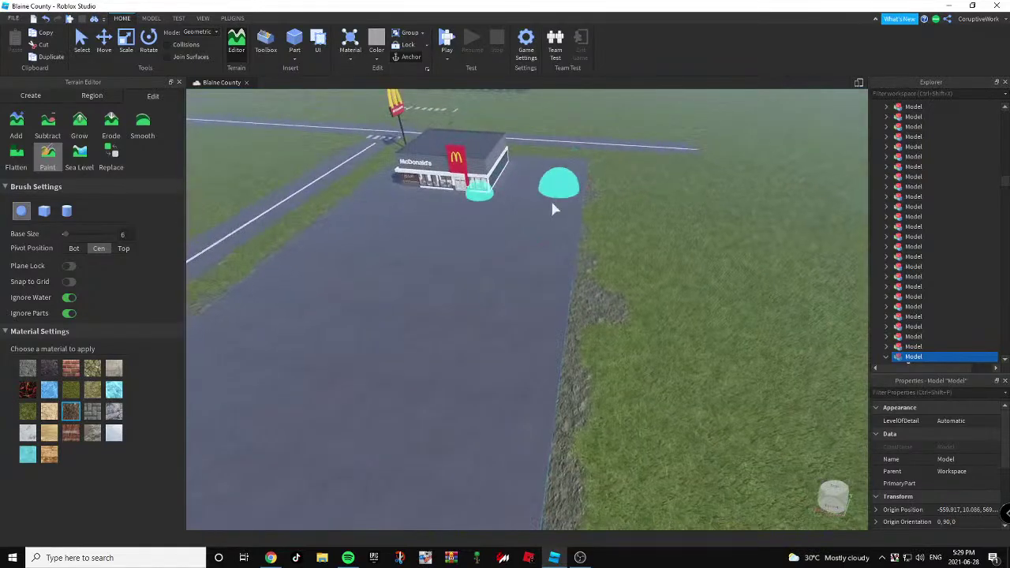
key("a")
right_click_drag(543, 294, 502, 299)
key("w")
left_click(48, 159)
Extend the parking lot's far side away from the road to make the paved area larger.
key("w")
left_click(496, 300)
key("a")
key("d")
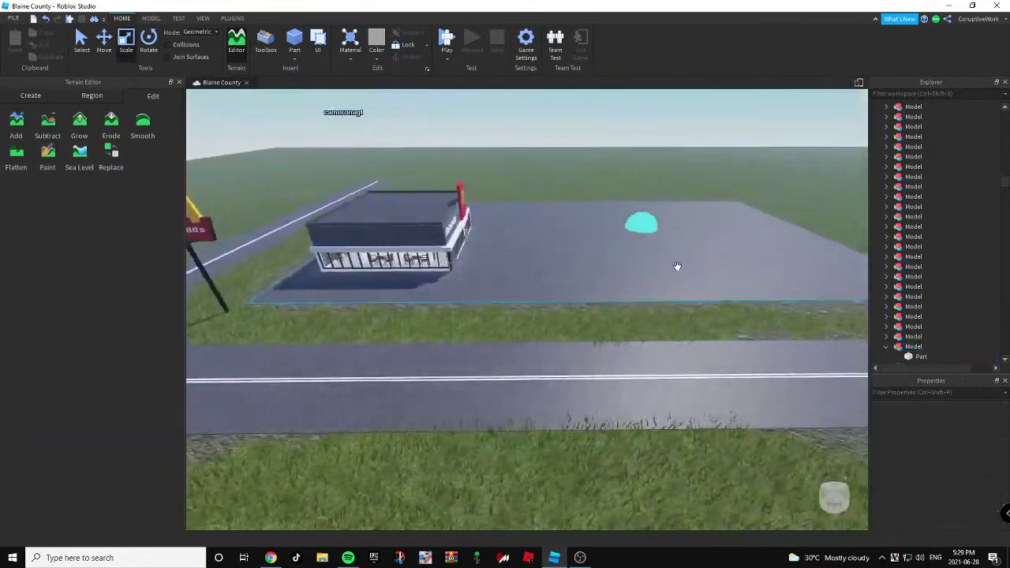
left_click(674, 268)
right_click_drag(672, 268, 672, 268)
scroll(607, 201, "down", 2)
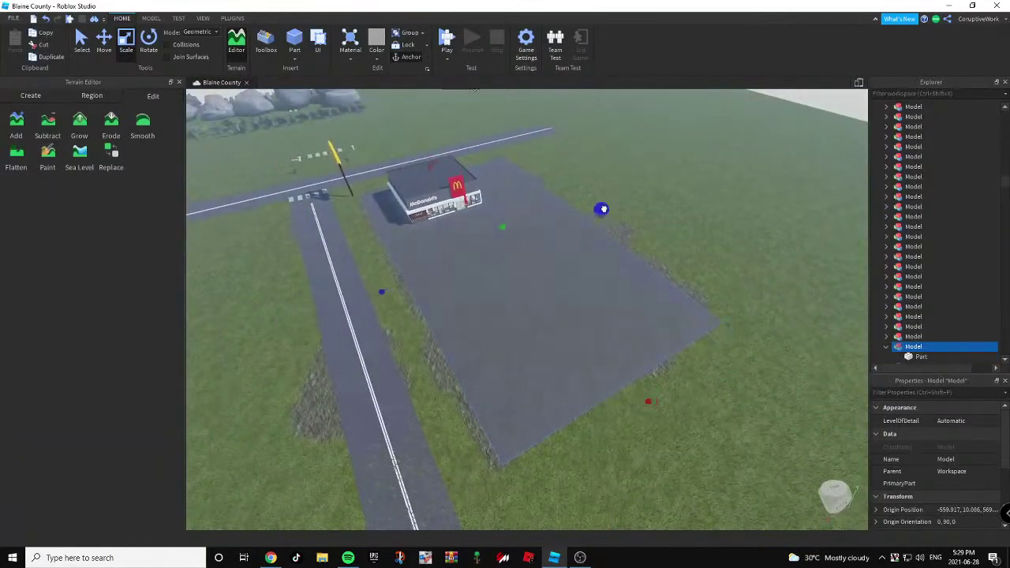
left_click_drag(672, 187, 794, 182)
left_click(794, 182)
key("w")
right_click_drag(719, 180, 719, 178)
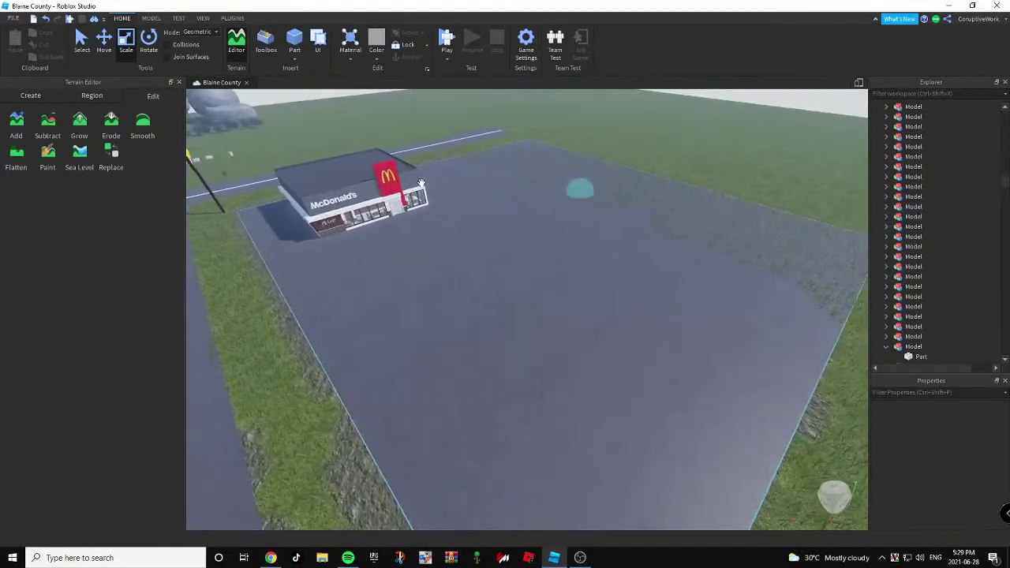
Paint bare ground terrain over the grass showing through the newly extended part of the parking lot.
left_click(62, 164)
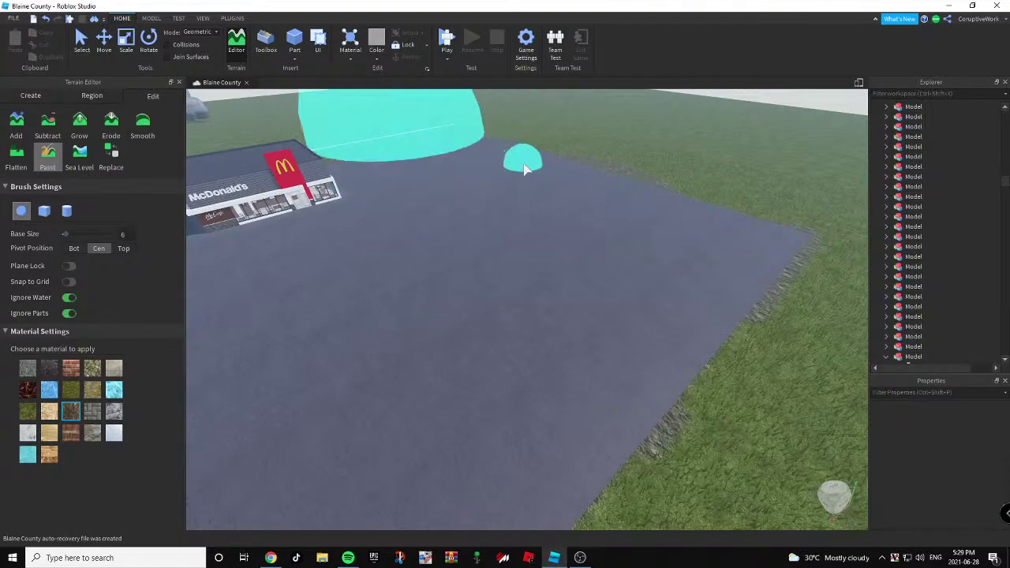
Undo the last bare-ground paint stroke on the grass between the parking lot and the road, and stop painting terrain.
key("s")
right_click_drag(460, 175, 460, 180)
key("w")
key("s")
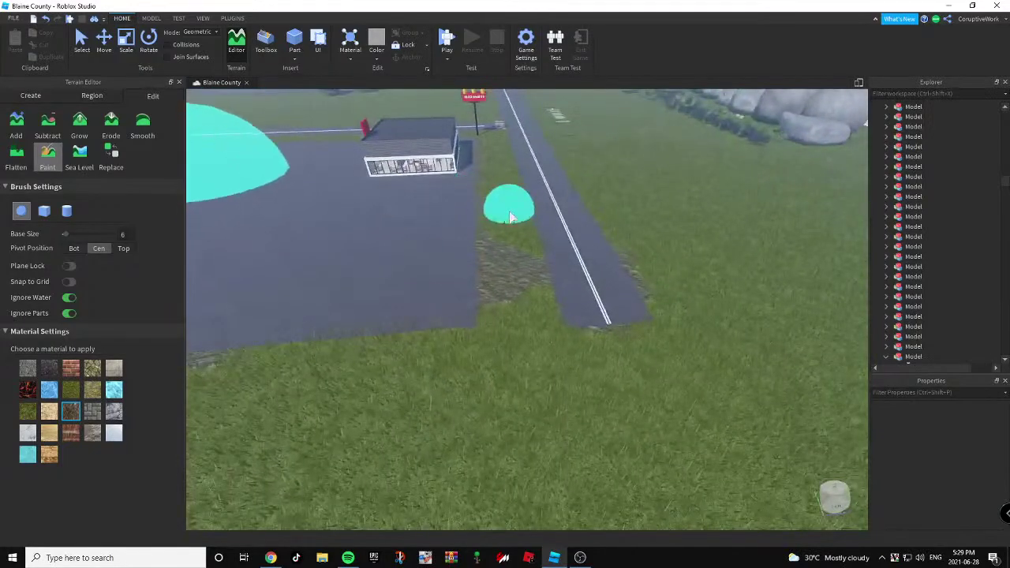
key("ctrl+z")
right_click_drag(529, 259, 527, 260)
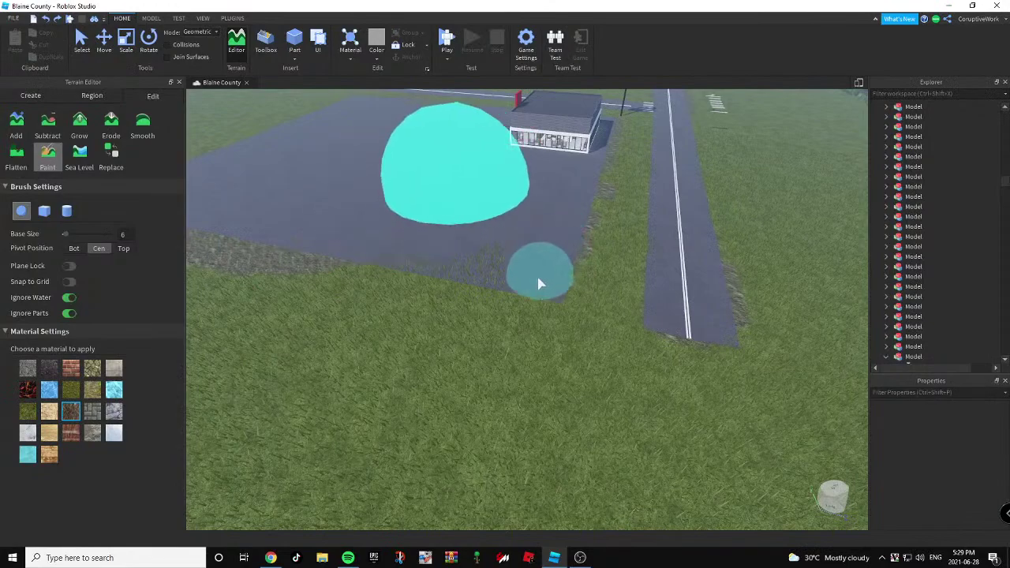
key("s")
right_click_drag(641, 225, 601, 211)
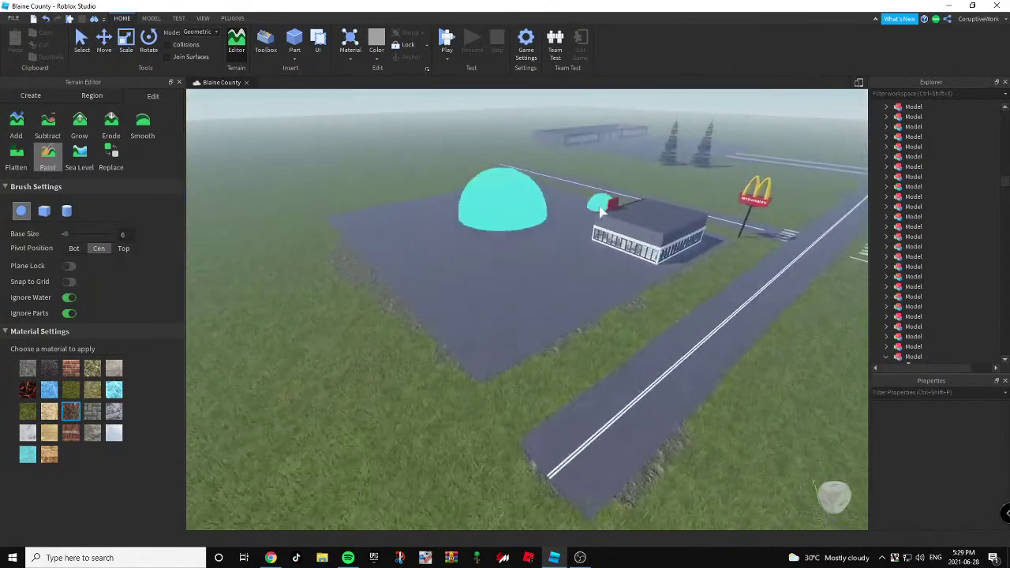
left_click(47, 154)
right_click_drag(374, 287, 513, 302)
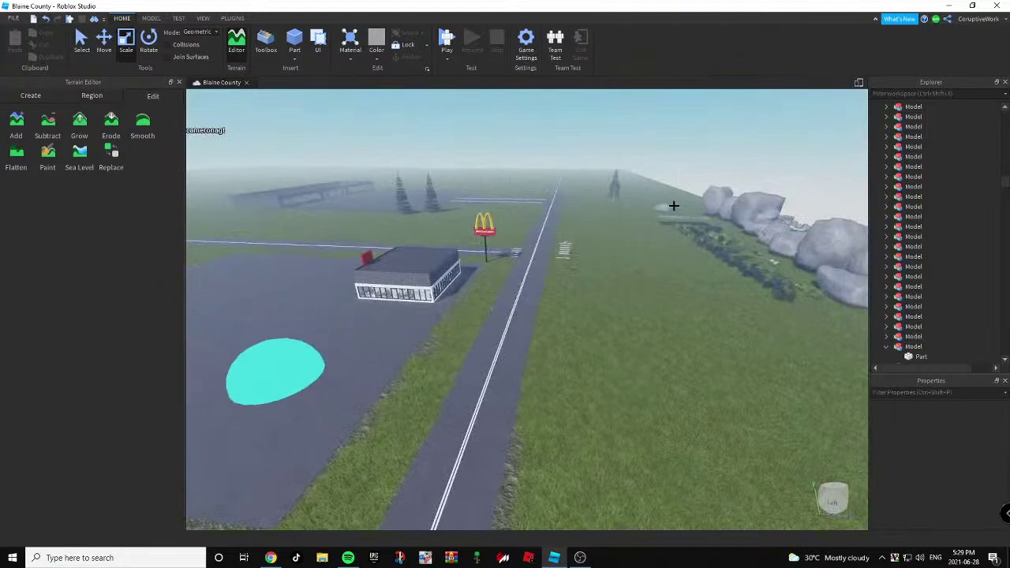
Search the model library for "Blaine".
mouse_move(672, 205)
right_mouse_down()
mouse_move(513, 244)
mouse_move(484, 235)
right_mouse_up()
key("w")
left_click(265, 42)
left_click(144, 118)
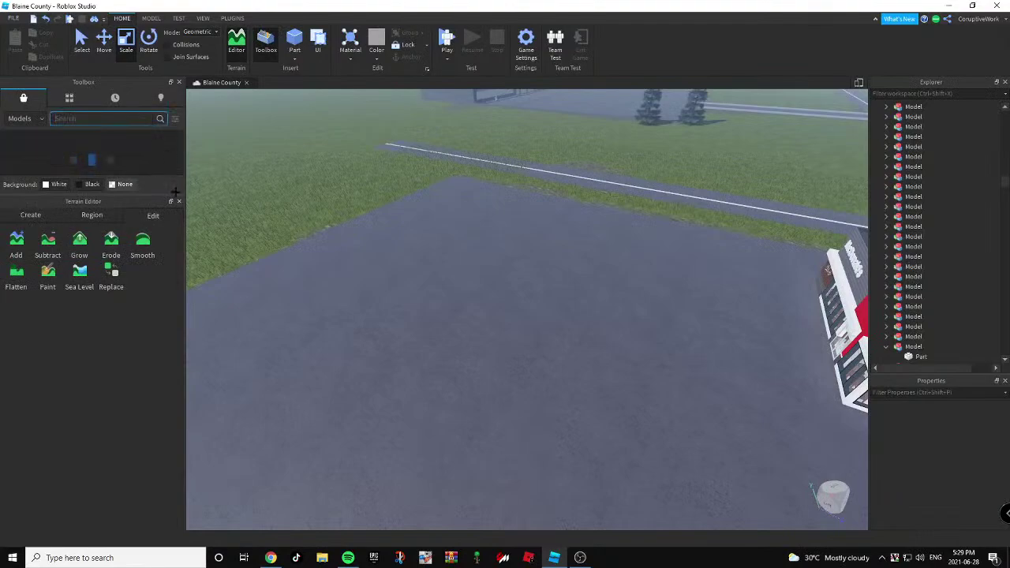
left_click(89, 117)
type("Blai")
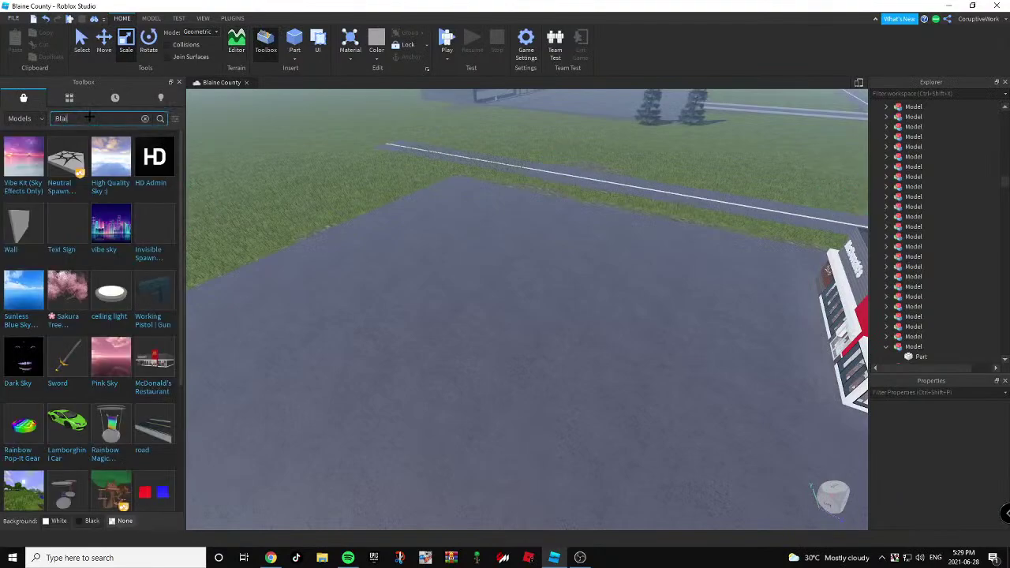
type("ne")
key("Return")
right_click_drag(582, 269, 580, 269)
key("w")
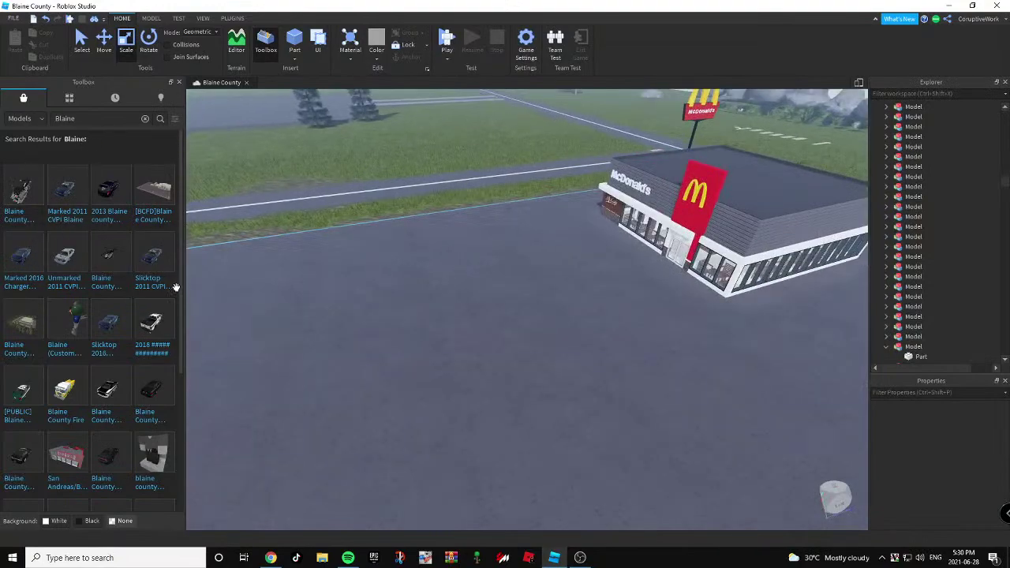
Insert the Slicktop 2011 CVPI sheriff car and move it onto the grass beside the road, across from the McDonald's.
left_click(146, 267)
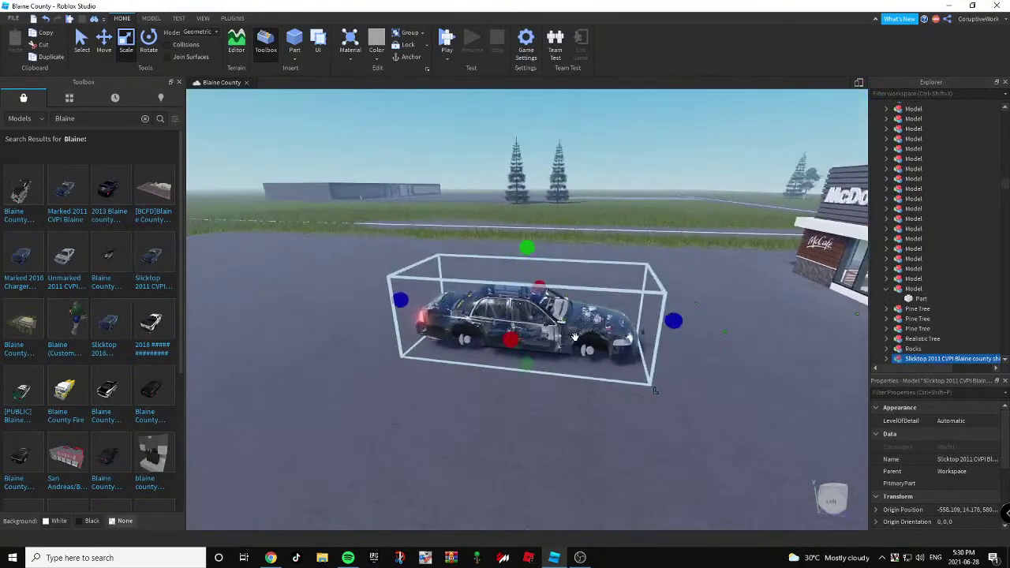
right_click_drag(576, 338, 577, 338)
right_click_drag(494, 322, 529, 325)
key("a")
key("w")
key("a")
left_click_drag(602, 251, 386, 261)
key("s")
right_click_drag(386, 261, 386, 261)
left_click_drag(555, 224, 365, 145)
key("a")
left_click(350, 203)
key("w")
right_click_drag(350, 205, 354, 214)
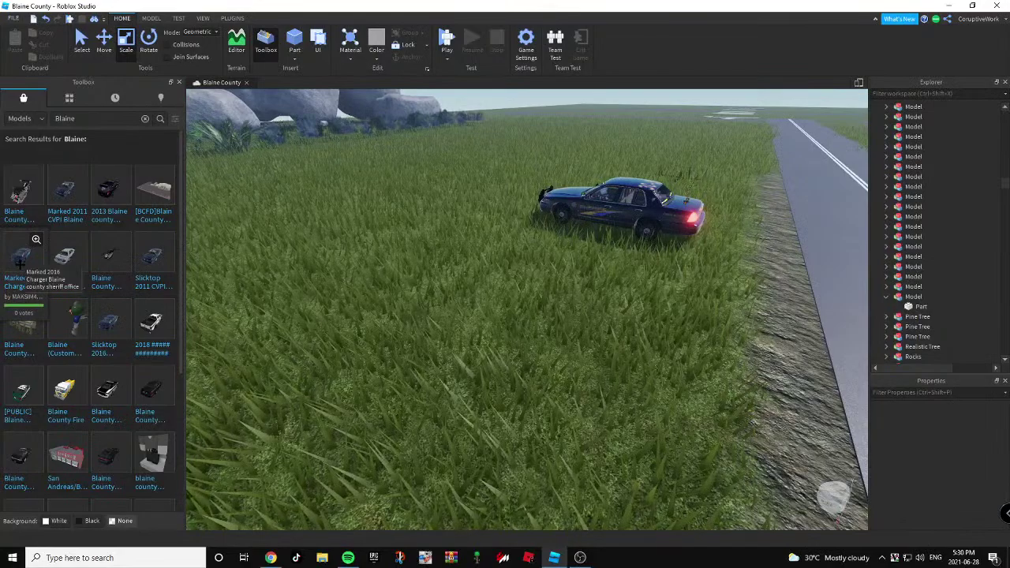
Insert the Marked 2016 Charger Blaine county sheriff car next to the Slicktop CVPI on the grass.
left_click(19, 264)
right_click_drag(451, 244, 453, 244)
key("d")
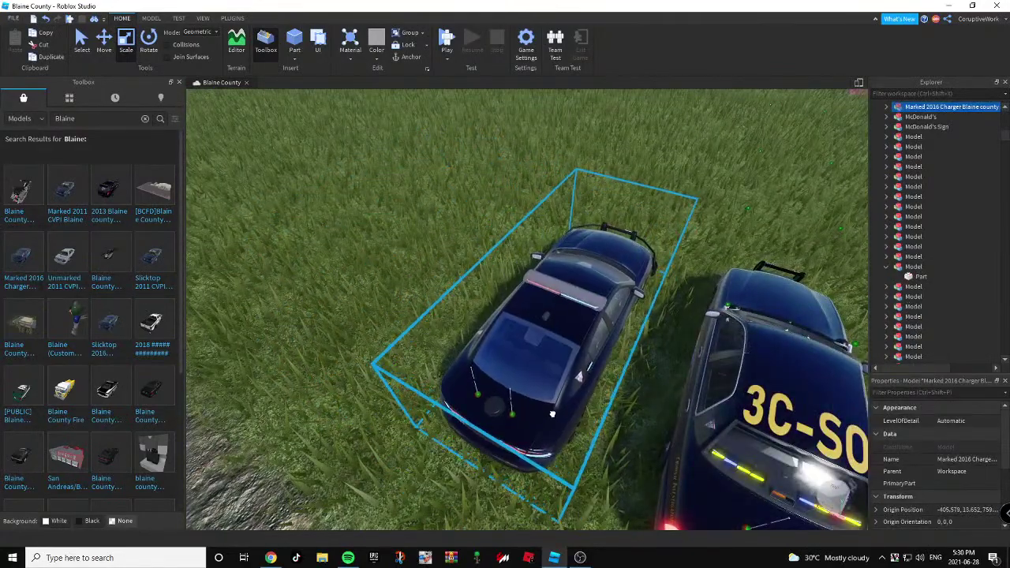
left_click(335, 272)
right_click_drag(334, 272, 334, 272)
key("w")
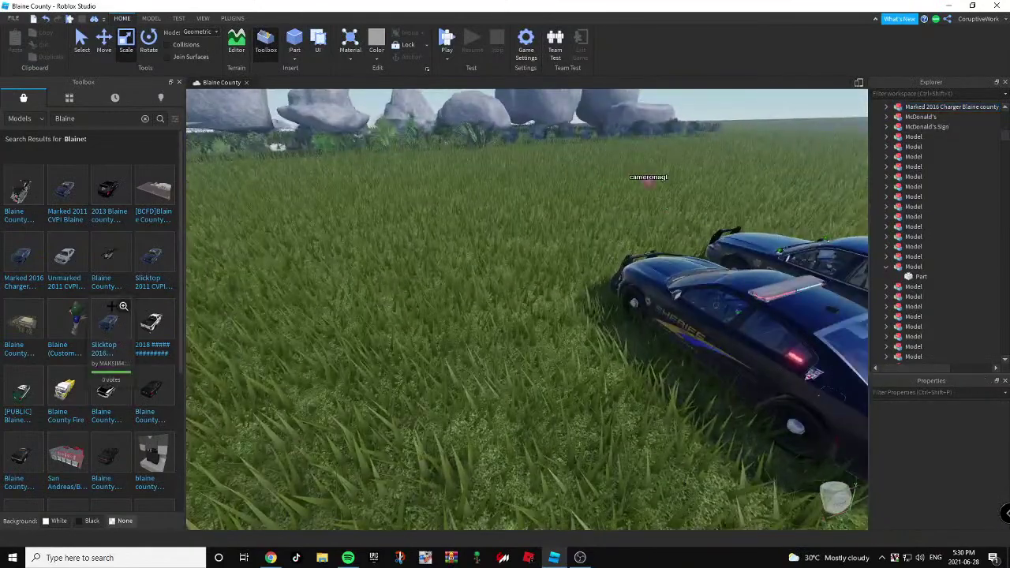
Search the model library for "Blaine county".
scroll(111, 307, "down", 2)
scroll(111, 306, "up", 2)
left_click(95, 116)
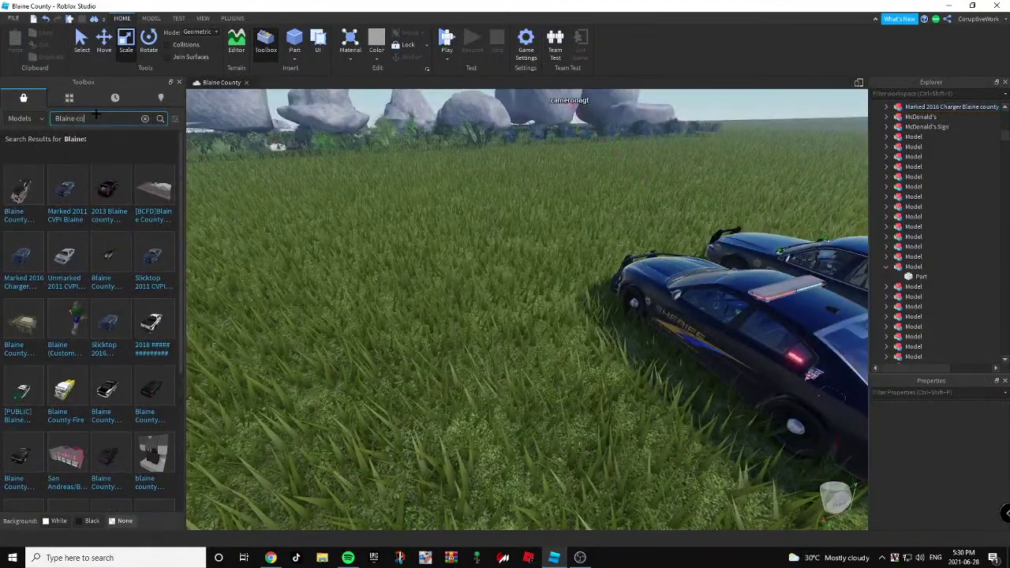
type("county")
key("Return")
right_click_drag(301, 206, 300, 206)
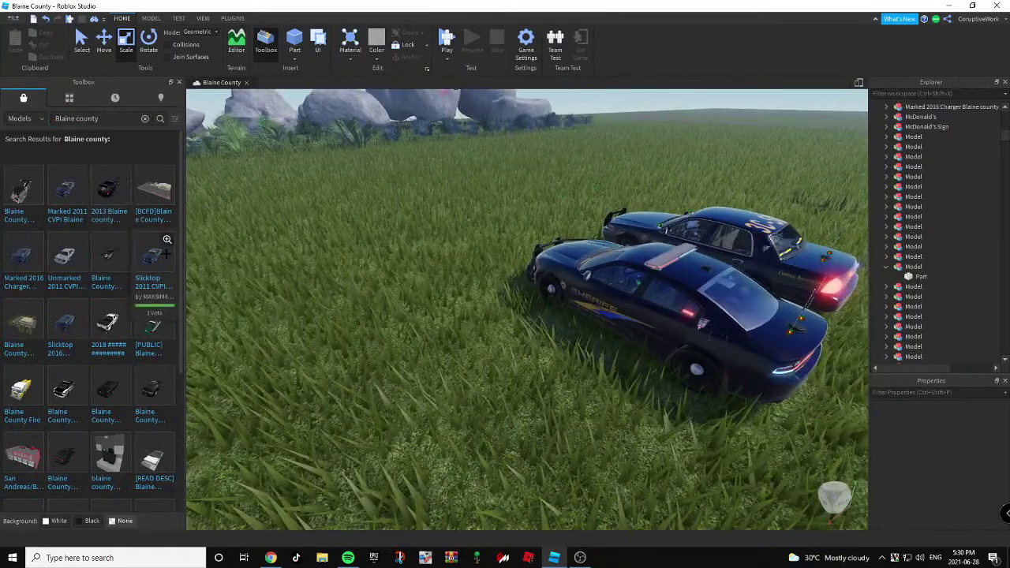
Insert the 2013 Ford Police Interceptor Utility and place it on the grass in line beside the Charger.
left_click(108, 190)
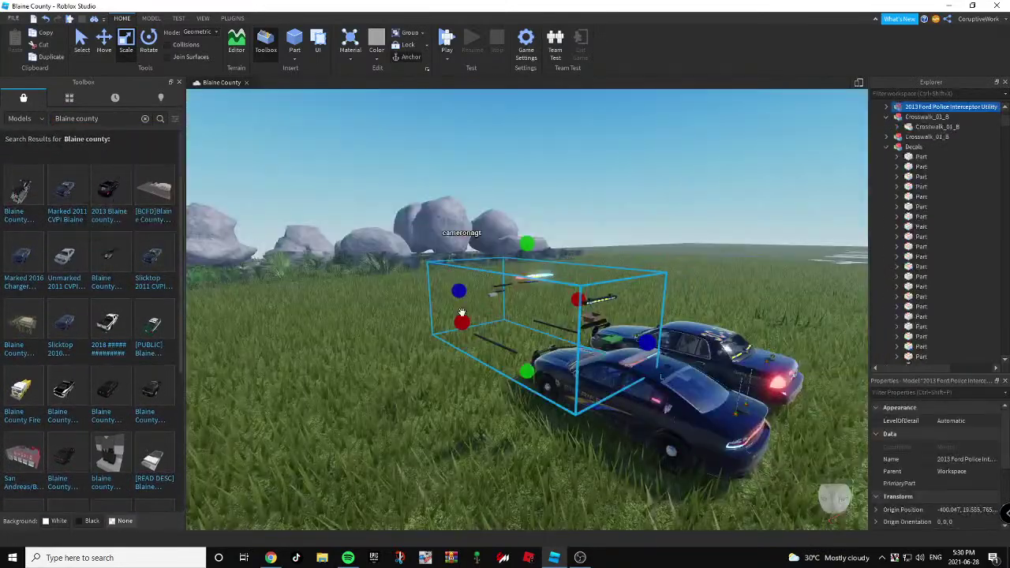
right_click_drag(461, 313, 532, 330)
left_click_drag(528, 306, 536, 437)
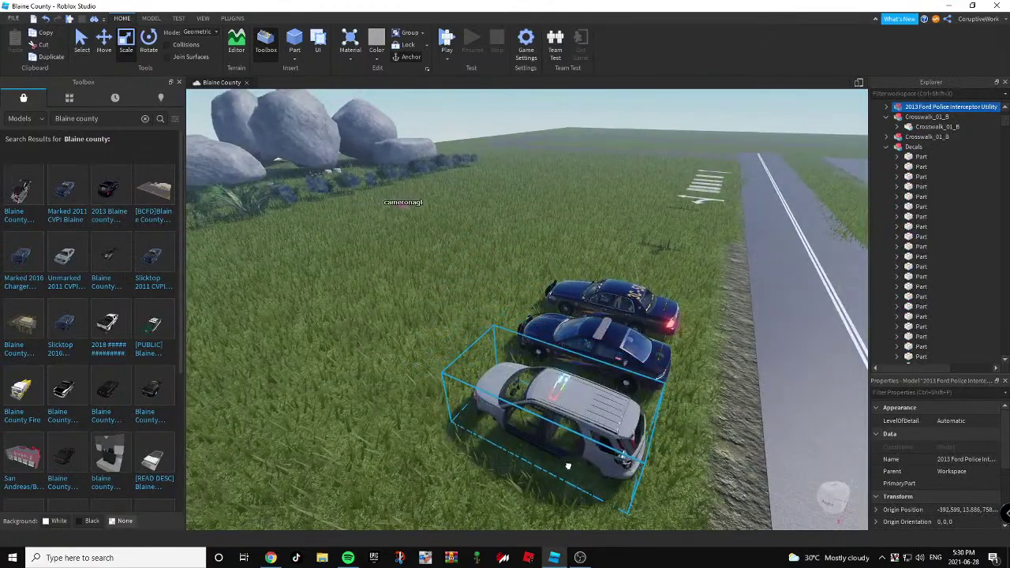
left_click(442, 486)
key("a")
right_click_drag(443, 486, 473, 482)
key("w")
key("a")
Examine the three parked sheriff vehicles from the front, sides and rear, checking their markings and lights.
left_click(316, 265)
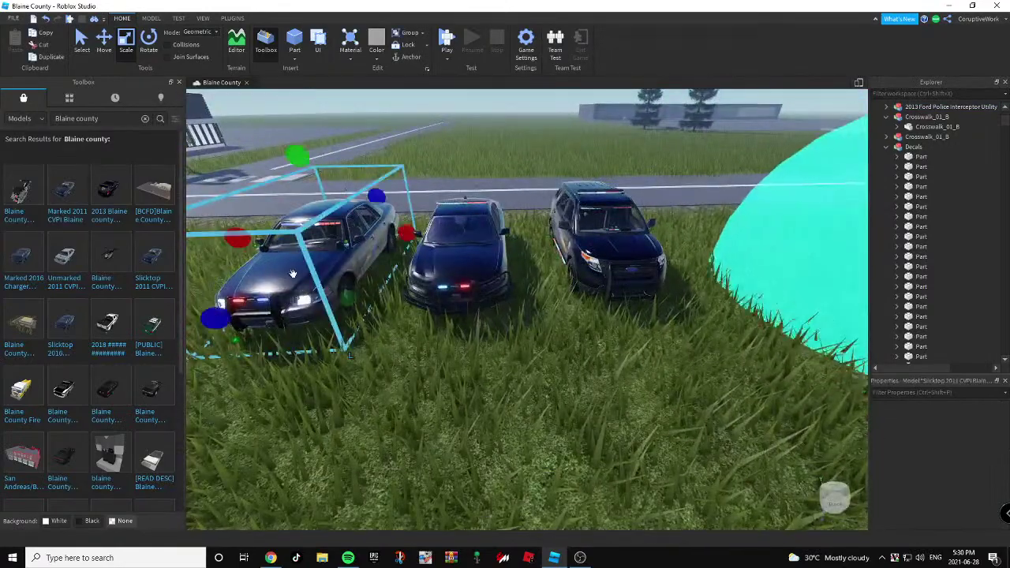
left_click(458, 285)
left_click(590, 275)
left_click(580, 367)
key("a")
right_click_drag(580, 367, 556, 391)
key("a")
key("w")
left_click(558, 343)
key("d")
key("s")
left_click(572, 406)
key("d")
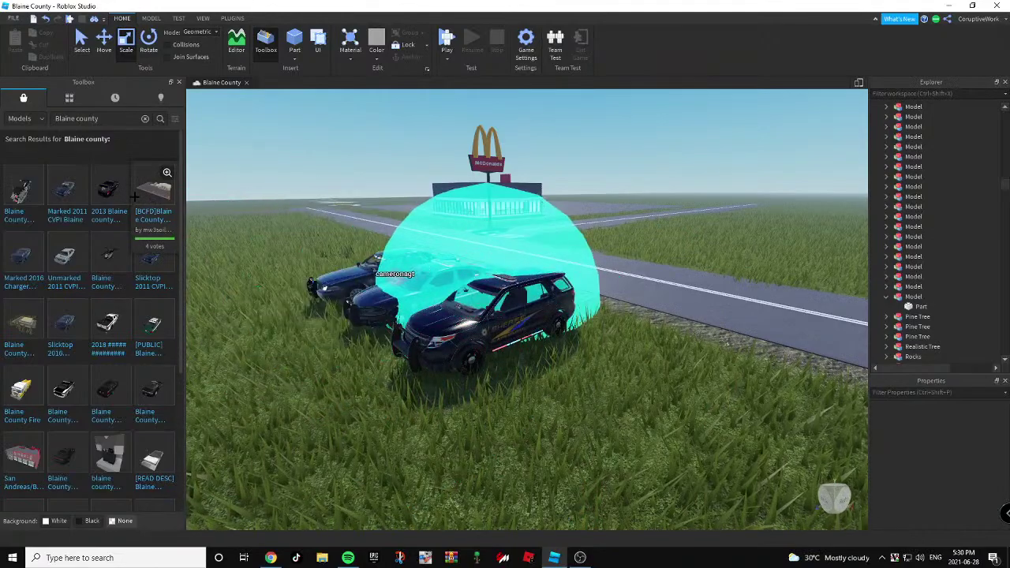
right_click_drag(425, 220, 392, 195)
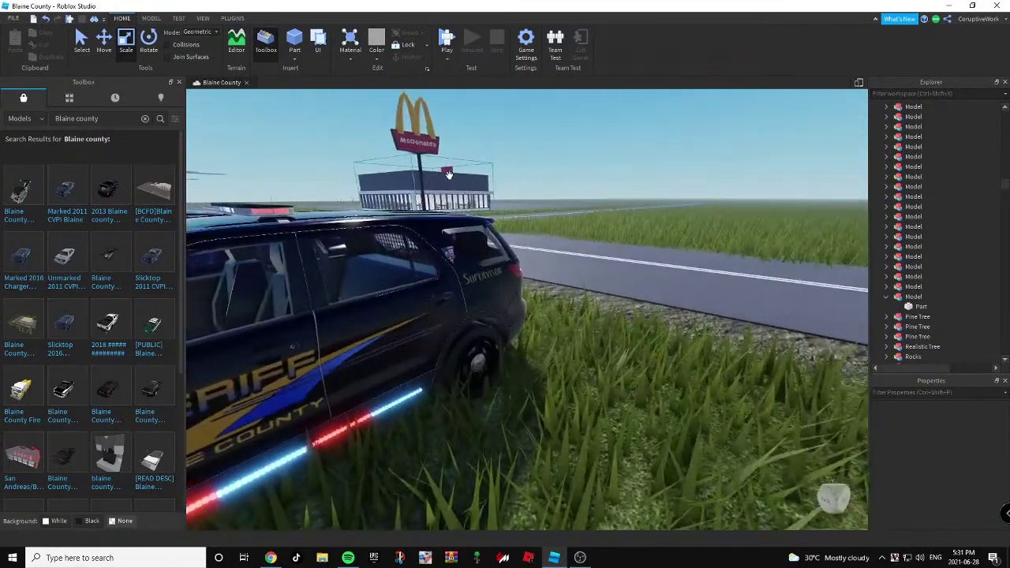
key("s")
right_click_drag(449, 176, 449, 175)
key("a")
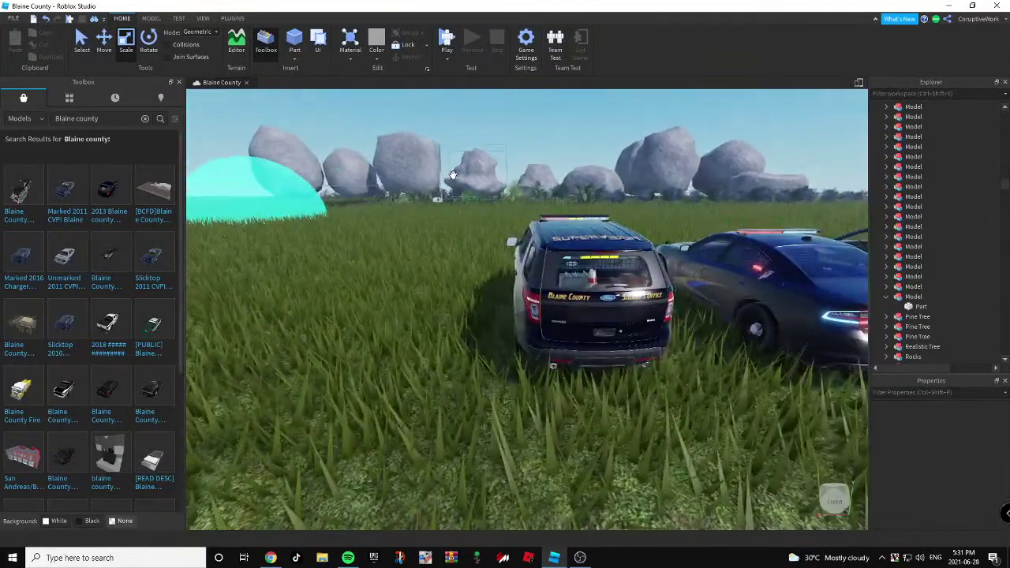
key("w")
mouse_move(453, 174)
right_mouse_down()
mouse_move(466, 175)
mouse_move(451, 176)
right_mouse_up()
key("w")
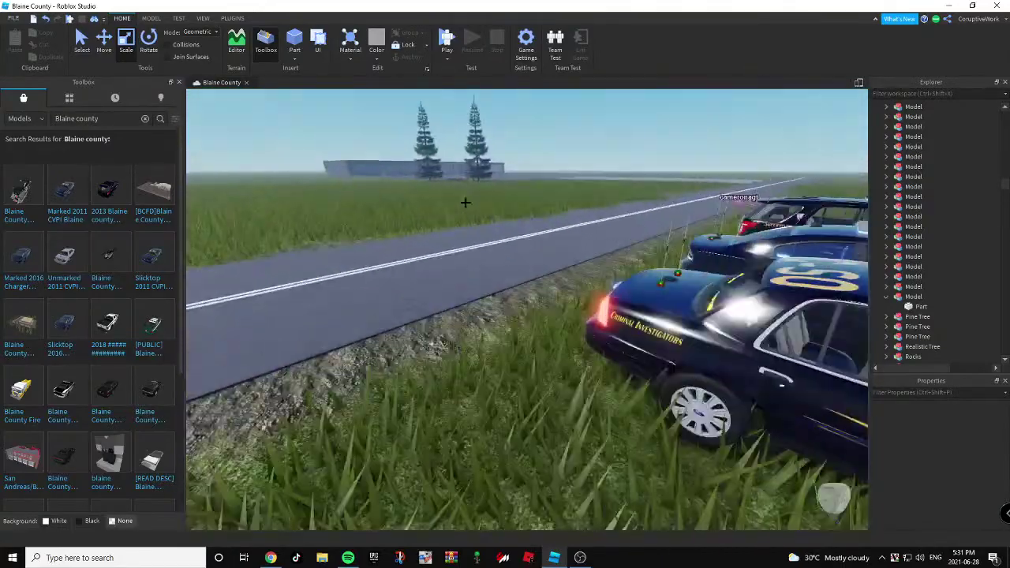
right_click_drag(465, 202, 476, 204)
right_click_drag(542, 293, 554, 259)
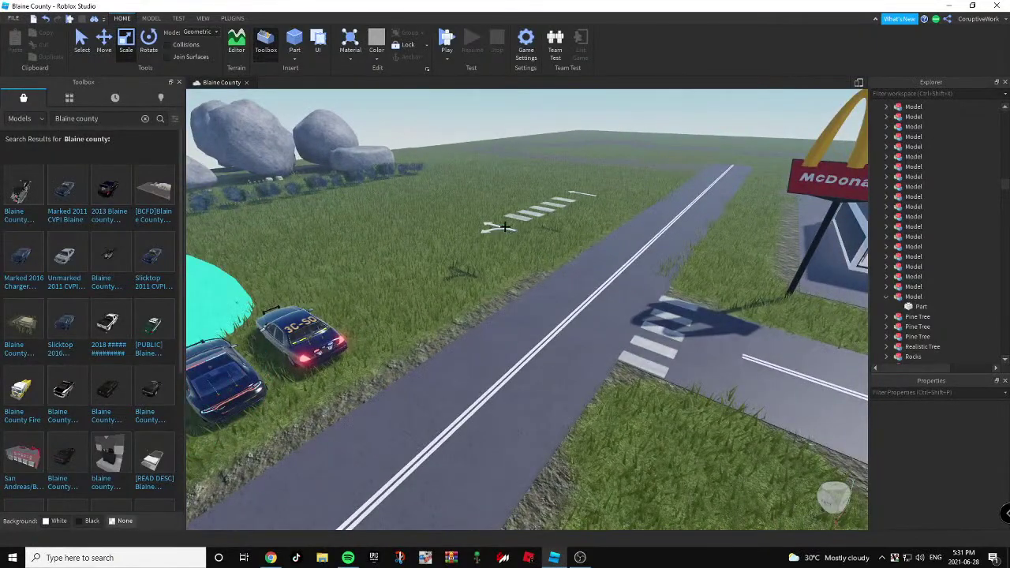
Place a plain asphalt section across the grass strip to connect the side road with the McDonald's parking lot.
right_click_drag(501, 229, 506, 223)
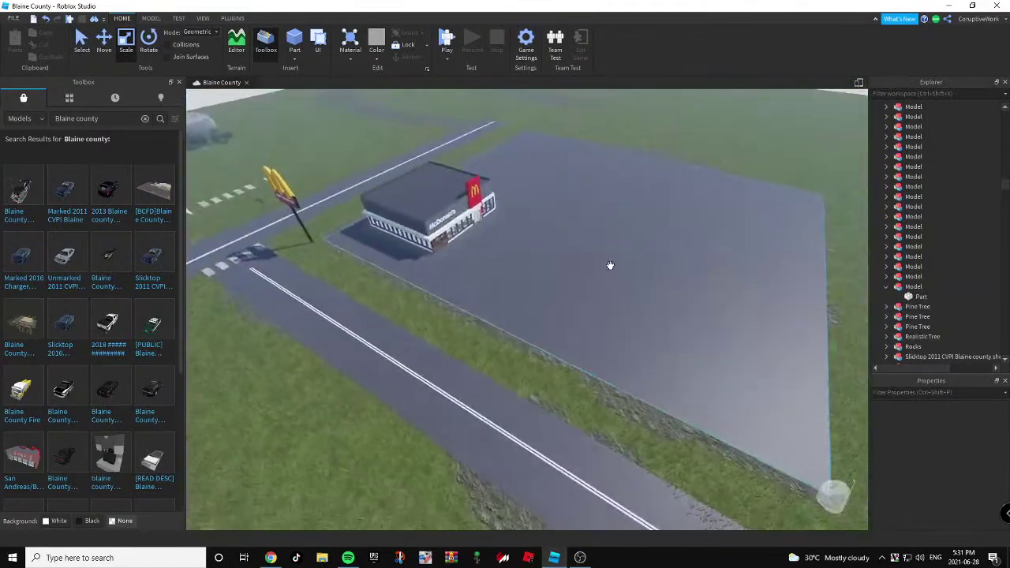
left_click(443, 212)
left_click(595, 246)
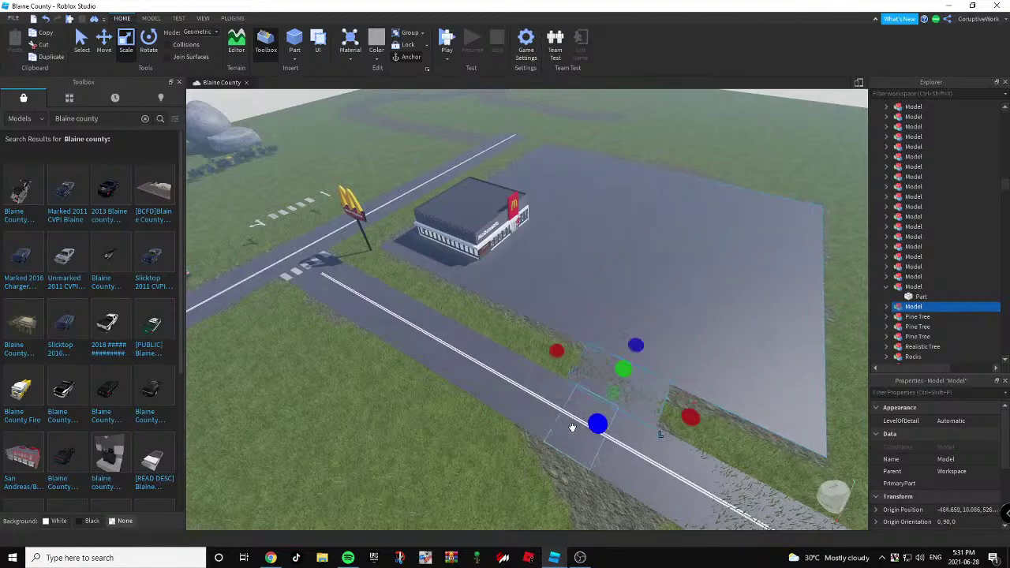
right_click_drag(573, 427, 509, 303)
key("s")
right_click_drag(476, 303, 499, 307)
right_click_drag(755, 276, 741, 277)
key("w")
right_click_drag(474, 259, 455, 324)
key("w")
key("w")
key("w")
key("d")
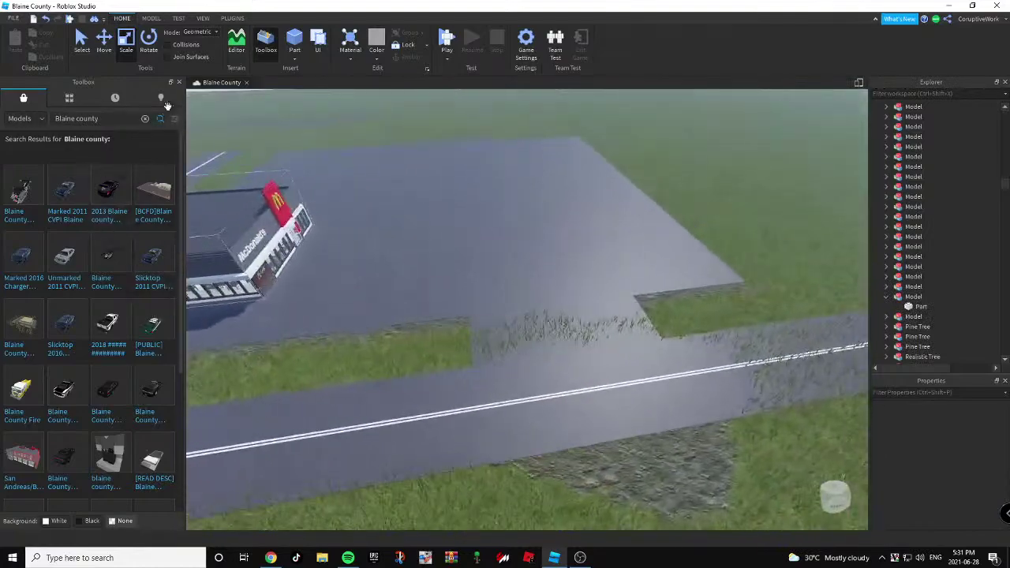
Paint bare ground terrain over the grass poking through the new parking lot entrance and the adjoining road.
left_click(179, 82)
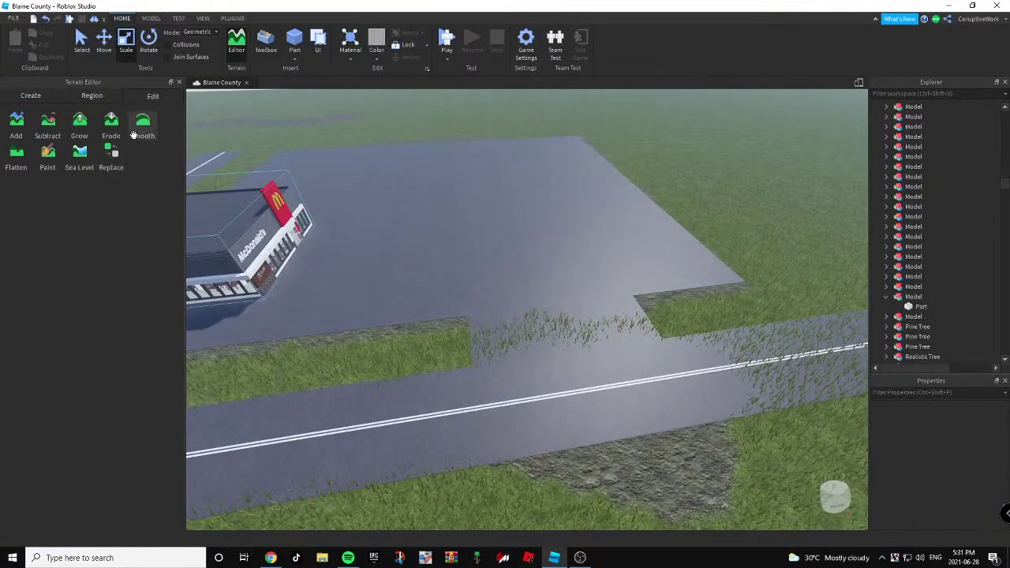
left_click(43, 157)
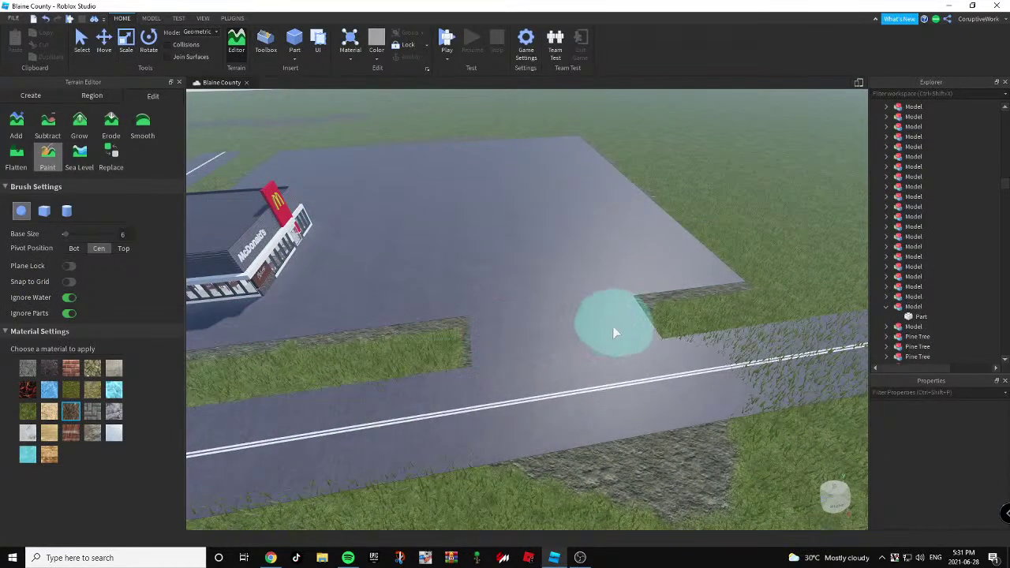
key("d")
mouse_move(524, 383)
left_mouse_down()
mouse_move(695, 334)
mouse_move(498, 352)
left_mouse_up()
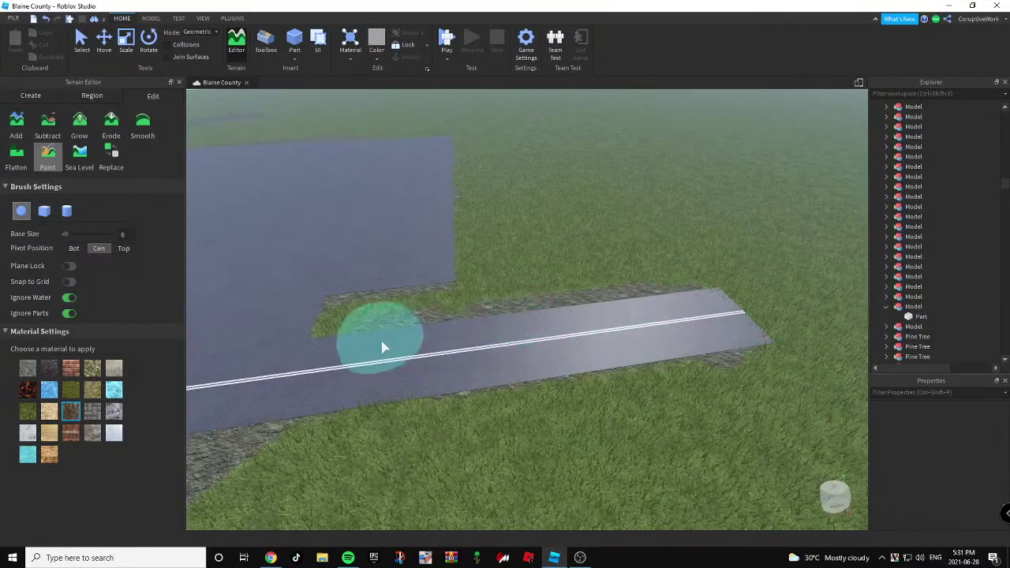
right_click_drag(631, 352, 271, 339)
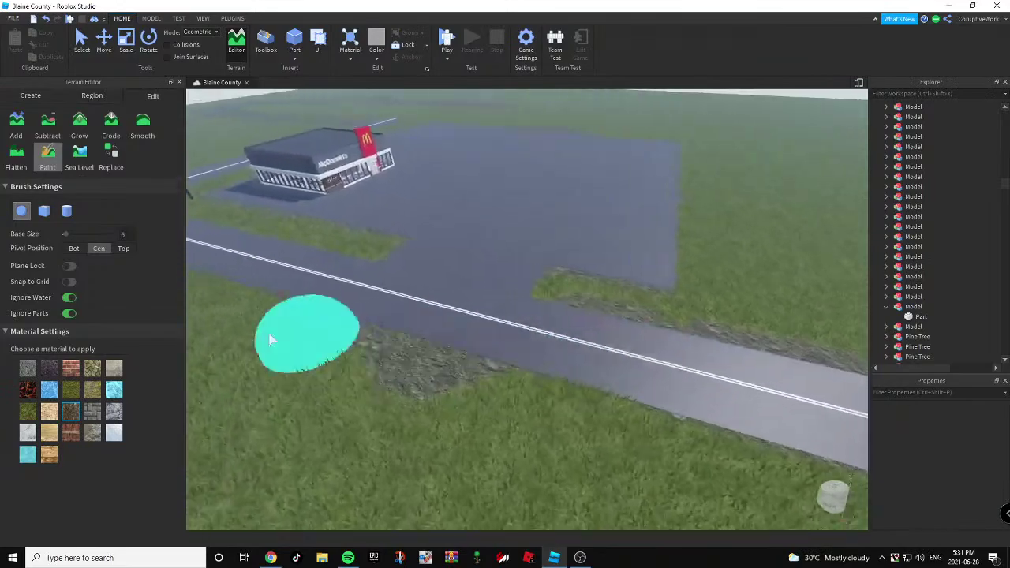
key("a")
left_click(47, 156)
key("w")
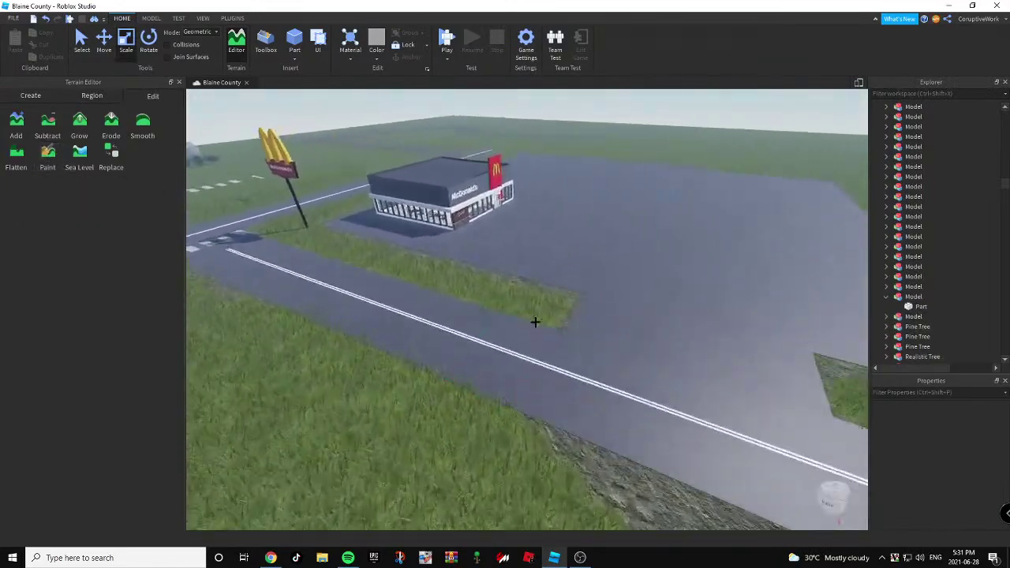
Paint the whole grass strip between the roads and the McDonald's lot, including around the sign, with bare ground terrain.
mouse_move(534, 323)
right_mouse_down()
mouse_move(520, 345)
mouse_move(455, 298)
right_mouse_up()
key("a")
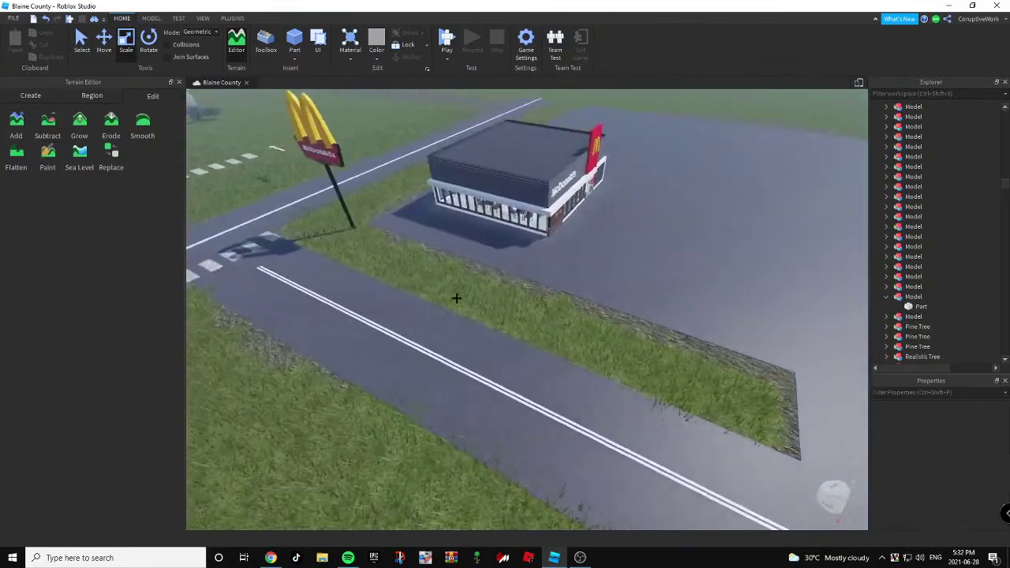
right_click_drag(276, 183, 203, 172)
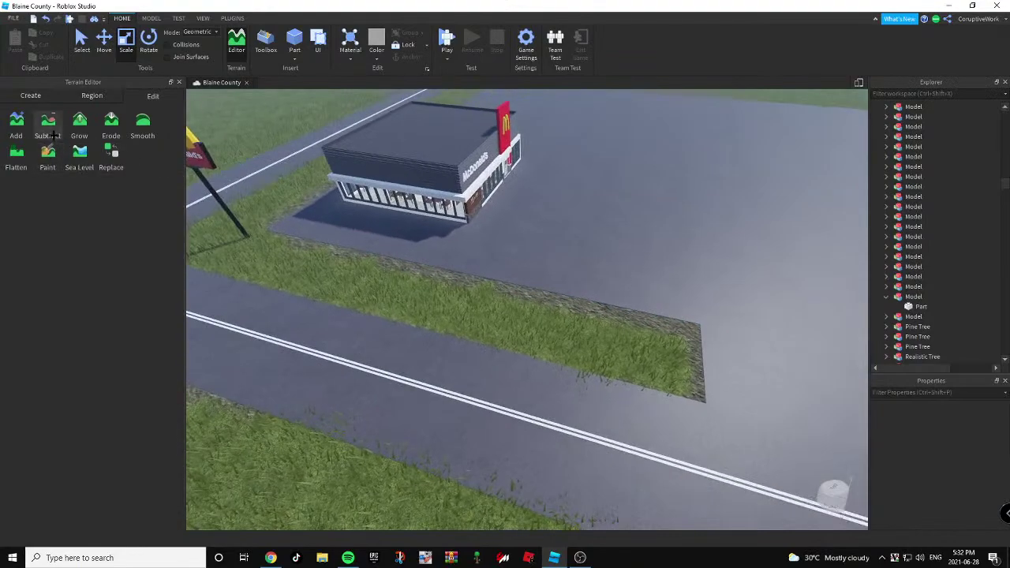
left_click(51, 155)
mouse_move(671, 360)
left_mouse_down()
mouse_move(371, 297)
mouse_move(414, 288)
mouse_move(343, 267)
left_mouse_up()
key("a")
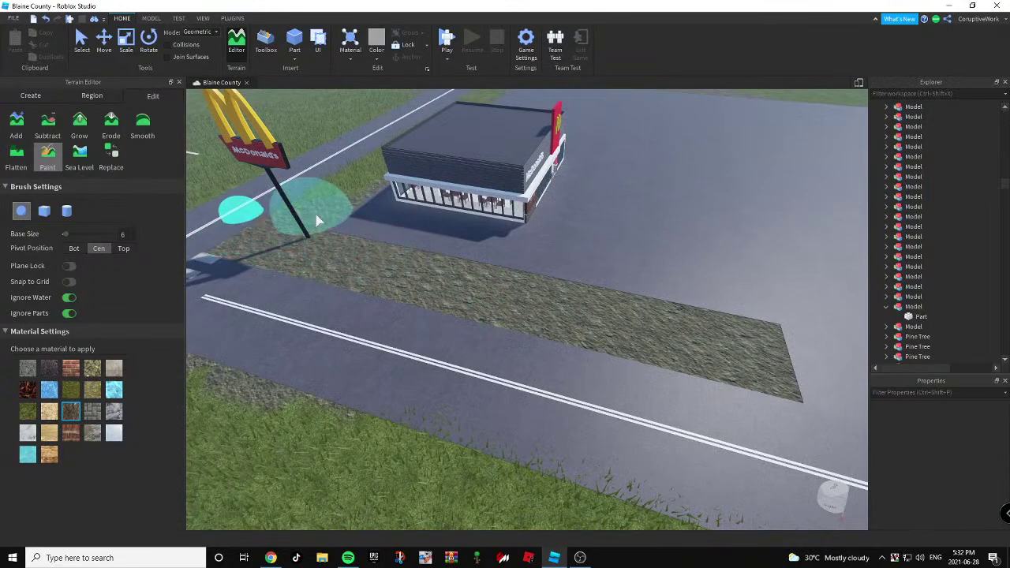
key("a")
mouse_move(318, 221)
left_mouse_down()
mouse_move(475, 188)
mouse_move(479, 168)
left_mouse_up()
scroll(526, 160, "down", 3)
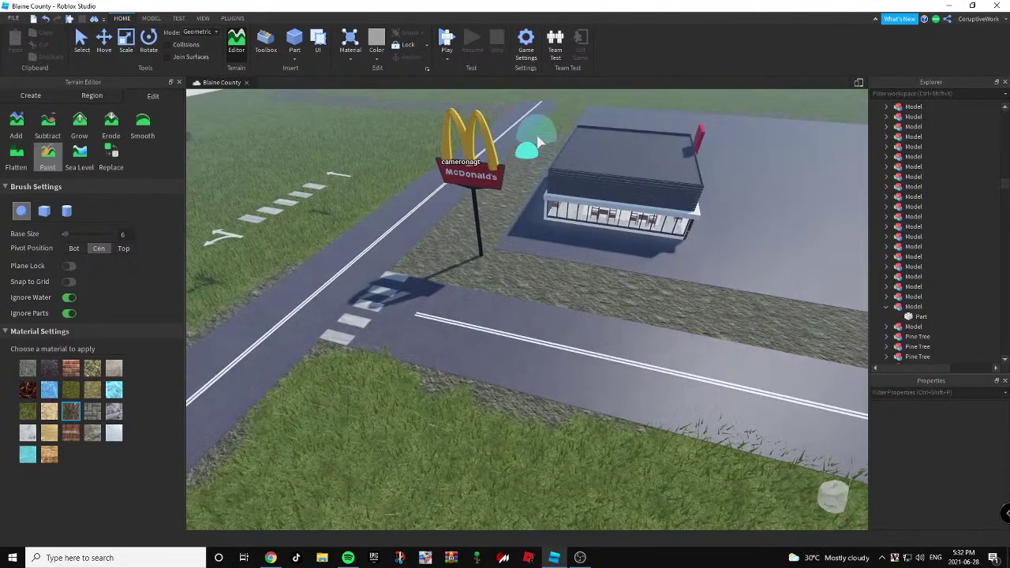
key("w")
mouse_move(521, 329)
right_mouse_down()
mouse_move(525, 376)
mouse_move(496, 365)
right_mouse_up()
left_click(49, 158)
Insert a new block part on the grass at the outer edge of the map's terrain.
key("w")
mouse_move(534, 296)
right_mouse_down()
mouse_move(475, 249)
mouse_move(531, 293)
mouse_move(467, 277)
right_mouse_up()
key("w")
scroll(468, 276, "up", 2)
left_click(232, 17)
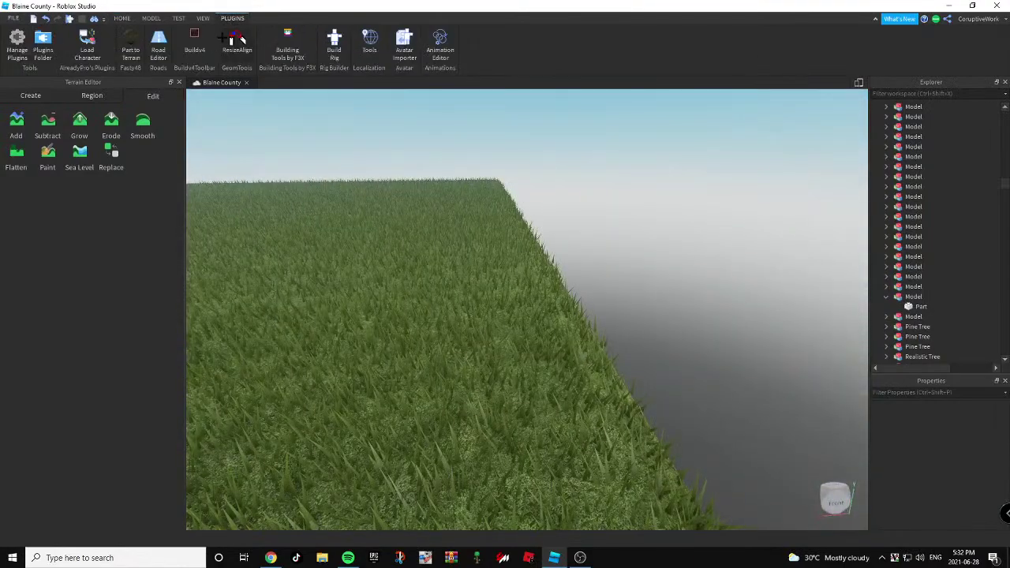
left_click(124, 17)
left_click(294, 41)
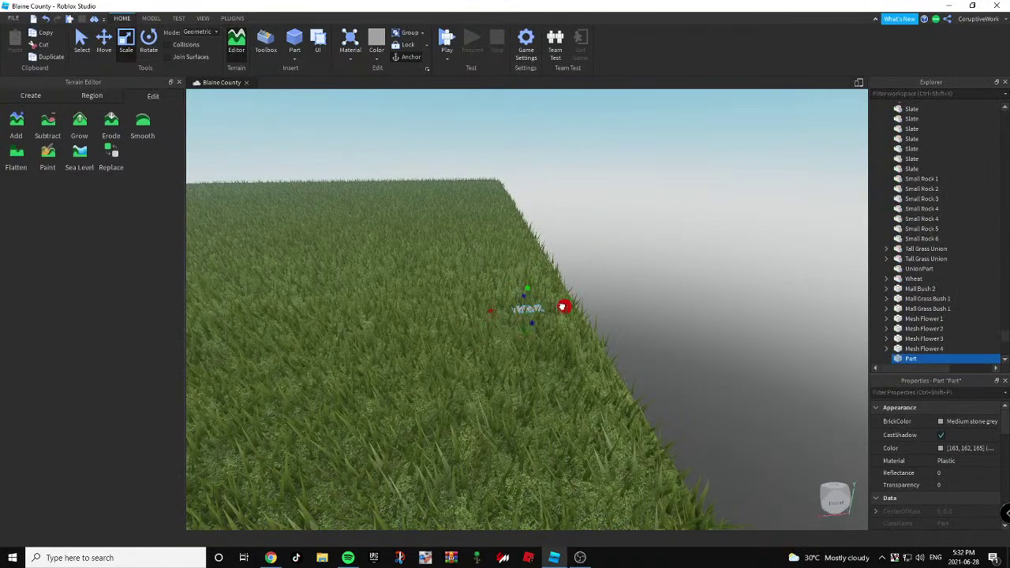
Stretch the new block into a wide slab running along the full length of the terrain's outer edge.
left_click_drag(562, 307, 584, 304)
right_click_drag(584, 304, 579, 298)
left_click_drag(602, 278, 350, 226)
right_click_drag(350, 226, 350, 226)
left_click_drag(351, 226, 351, 225)
right_click_drag(350, 225, 351, 225)
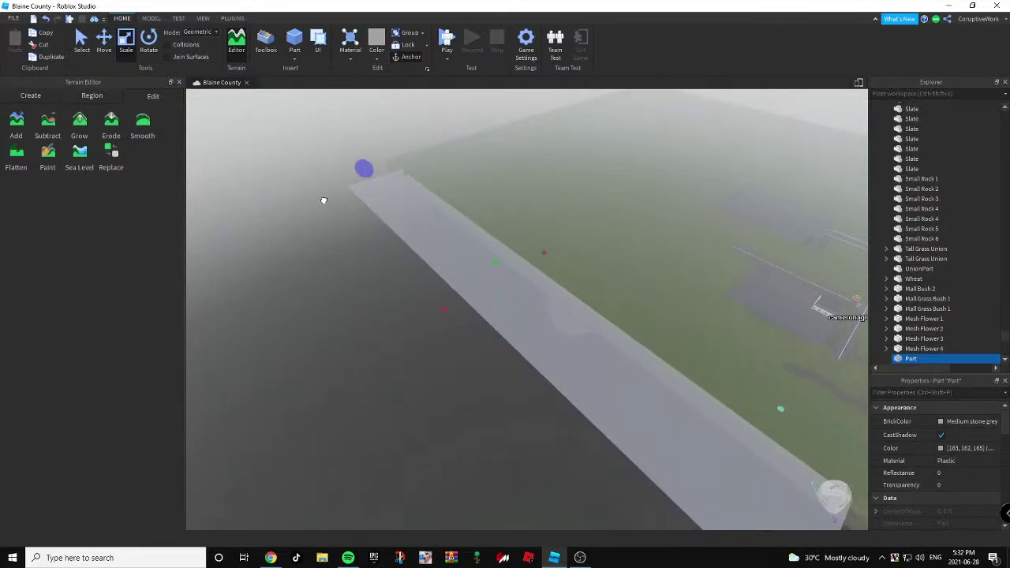
left_click_drag(311, 190, 311, 190)
right_click_drag(347, 198, 347, 198)
left_click_drag(586, 309, 621, 300)
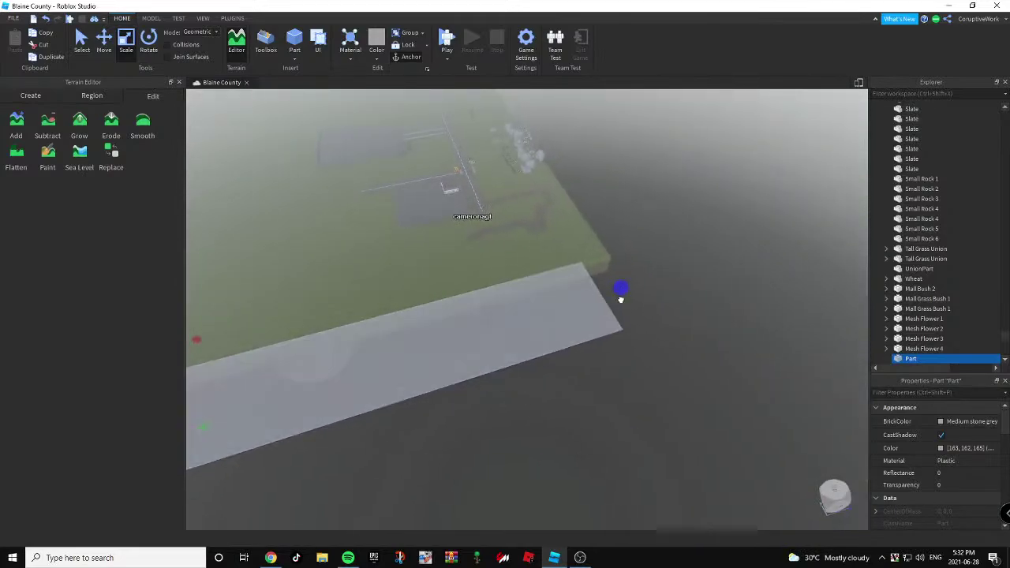
right_click_drag(652, 303, 654, 302)
left_click_drag(583, 179, 495, 167)
key("s")
key("a")
left_click(233, 17)
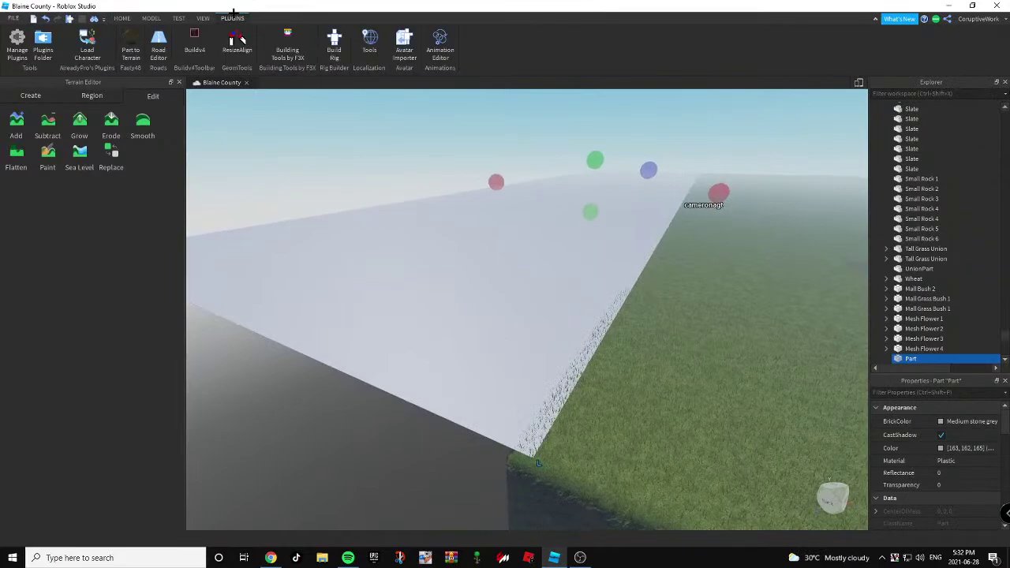
left_click(127, 48)
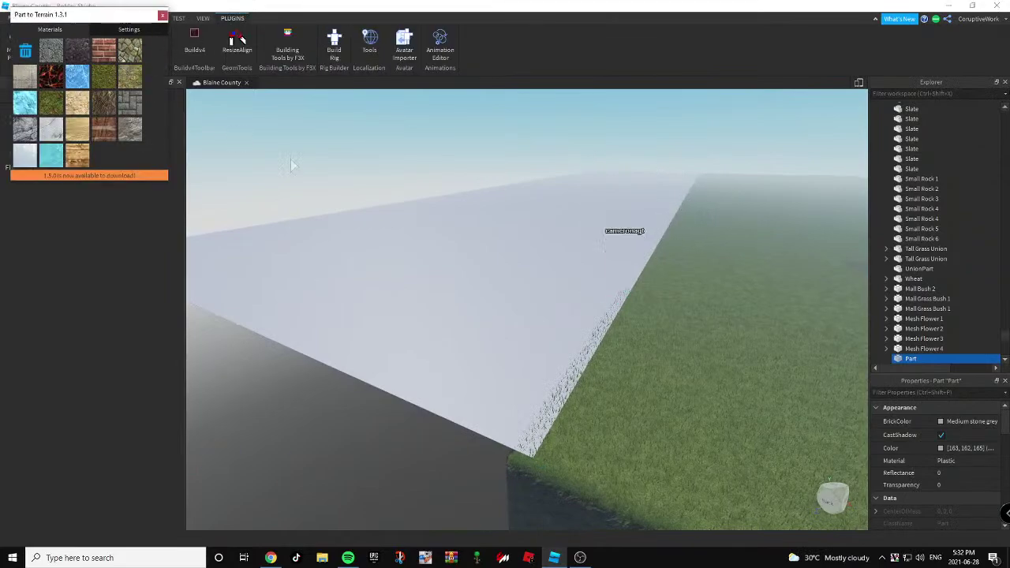
left_click(162, 15)
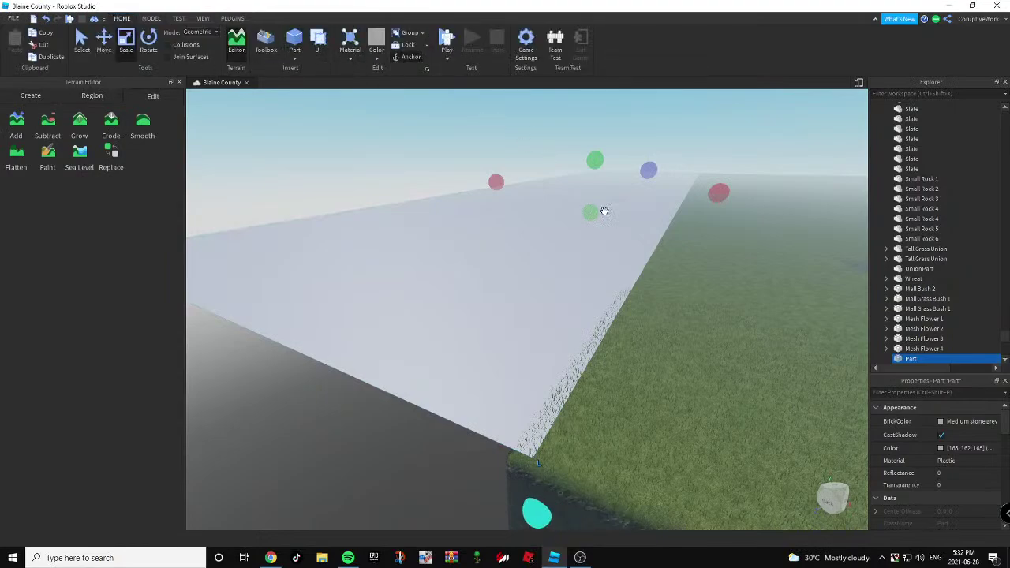
Deepen the slab to match the side of the terrain and convert it into grass terrain with Part to Terrain.
scroll(605, 212, "down", 6)
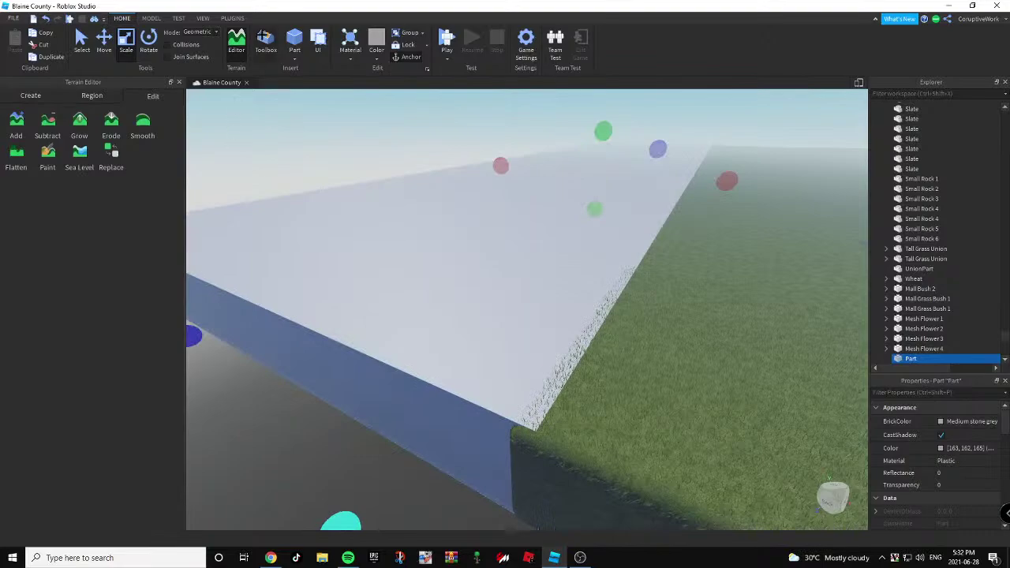
left_click(230, 19)
left_click(132, 39)
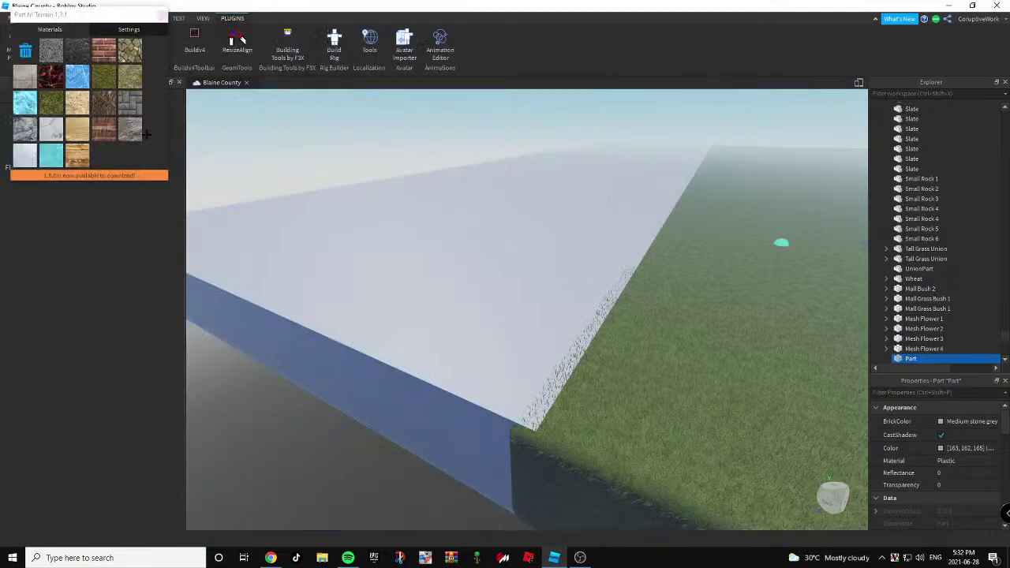
left_click(508, 237)
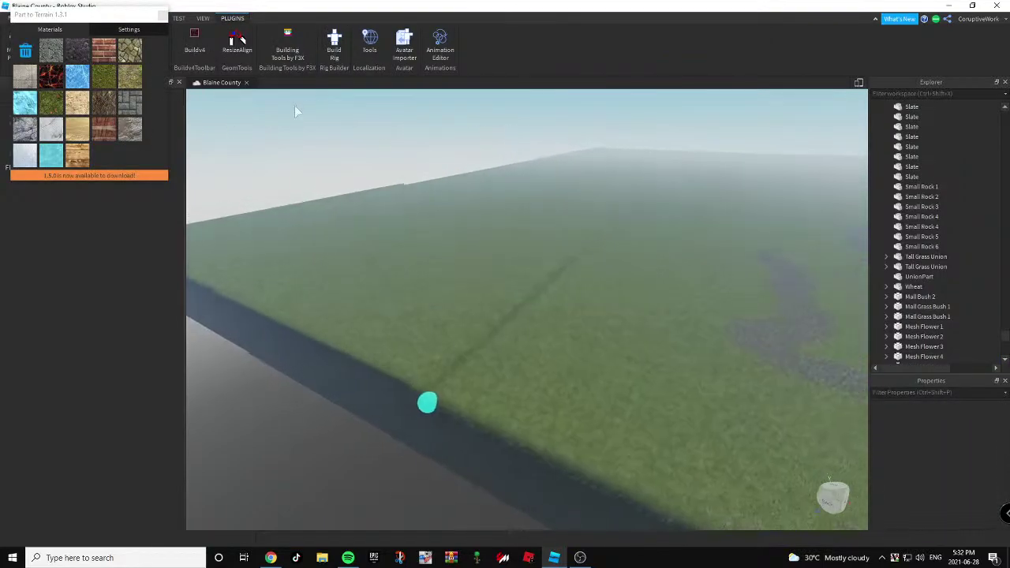
left_click(162, 15)
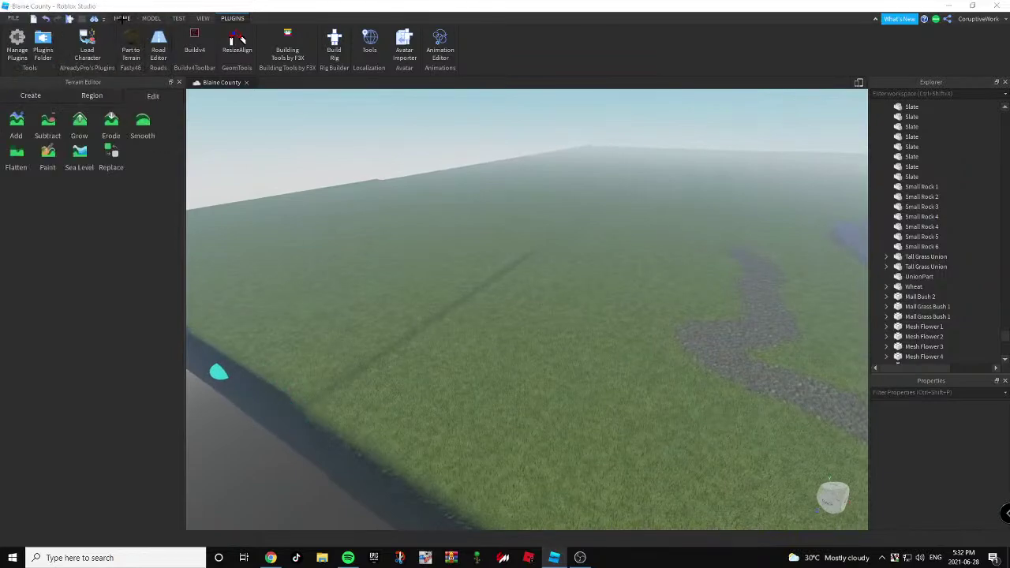
Examine the extended grass terrain, its seam with the old ground and its outer edge.
left_click(123, 18)
right_click_drag(609, 242, 613, 243)
right_click_drag(564, 309, 596, 312)
key("s")
key("w")
key("w")
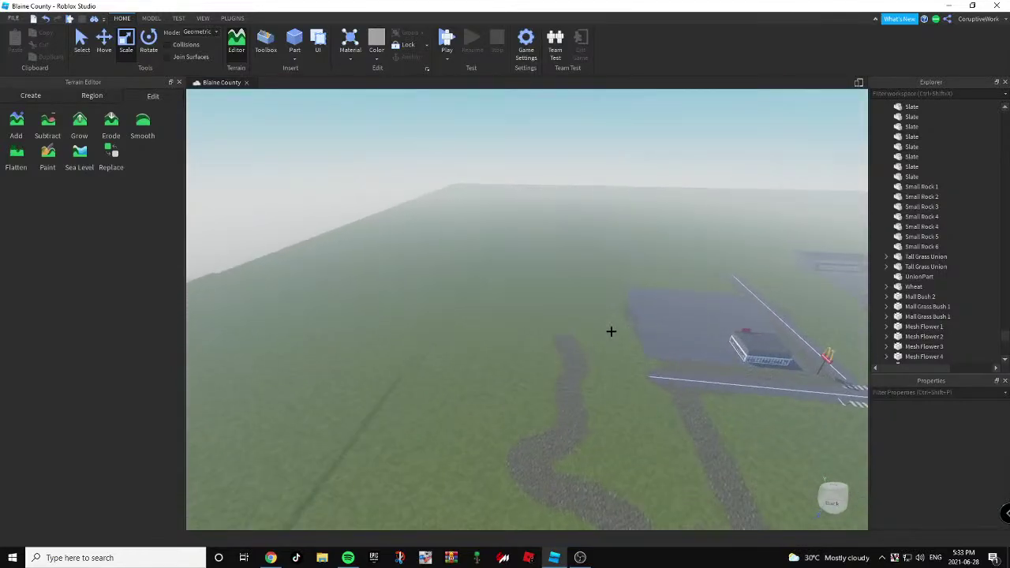
scroll(659, 330, "up", 5)
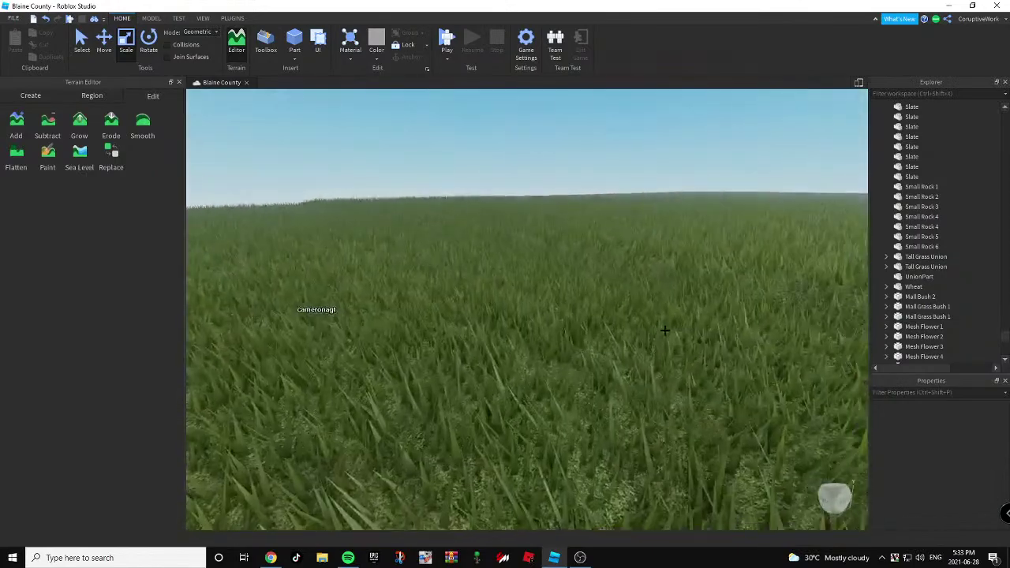
right_click_drag(664, 331, 665, 330)
scroll(665, 330, "down", 8)
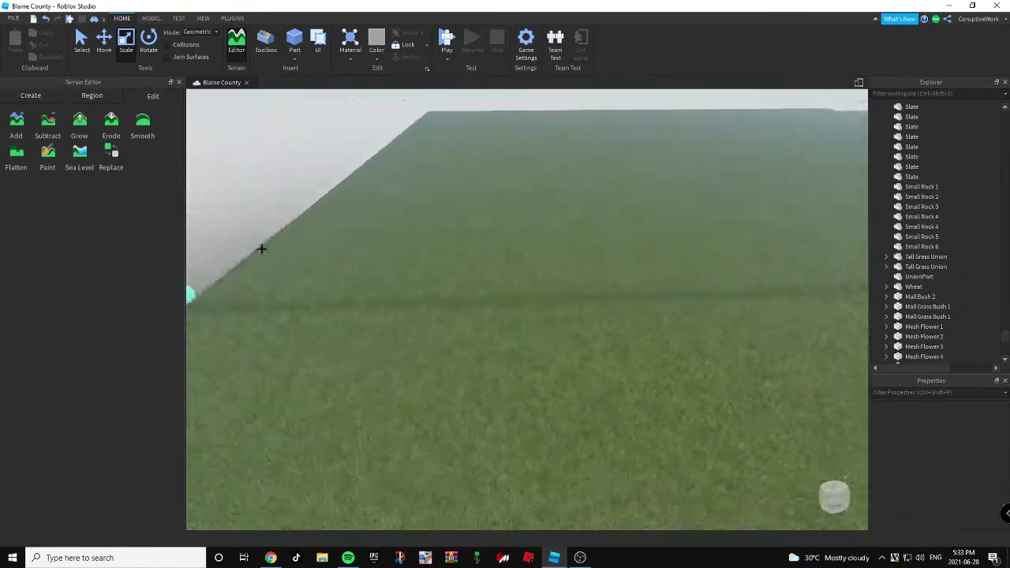
middle_click_drag(261, 248, 583, 277)
right_click_drag(618, 260, 576, 262)
key("d")
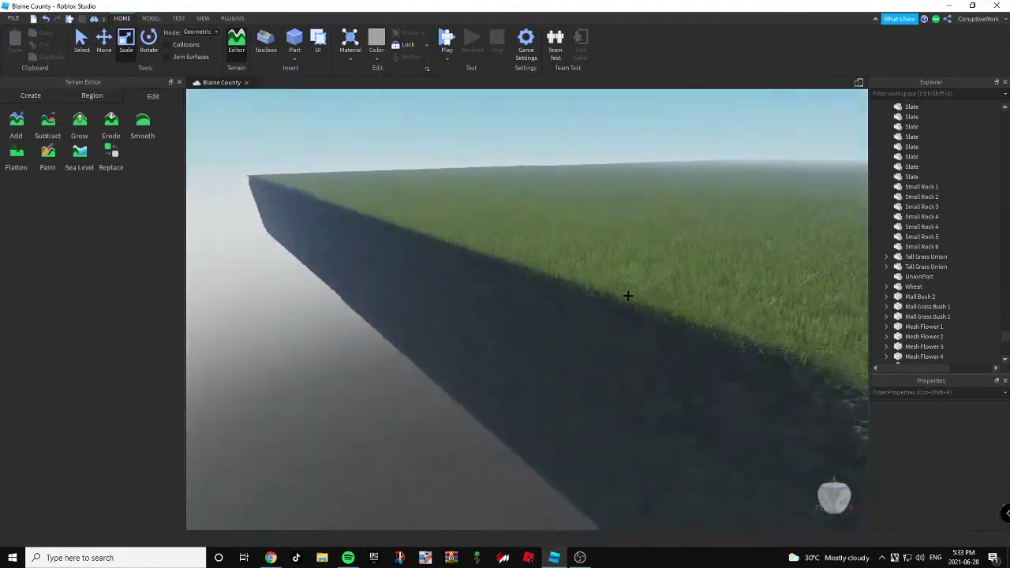
Duplicate the pair of sidewalk strips at the parking lot entrance, move the copy onto the neighbouring grass and ungroup it.
key("w")
right_click_drag(627, 296, 496, 282)
key("w")
key("a")
key("a")
key("d")
key("w")
key("w")
key("d")
left_click(540, 306)
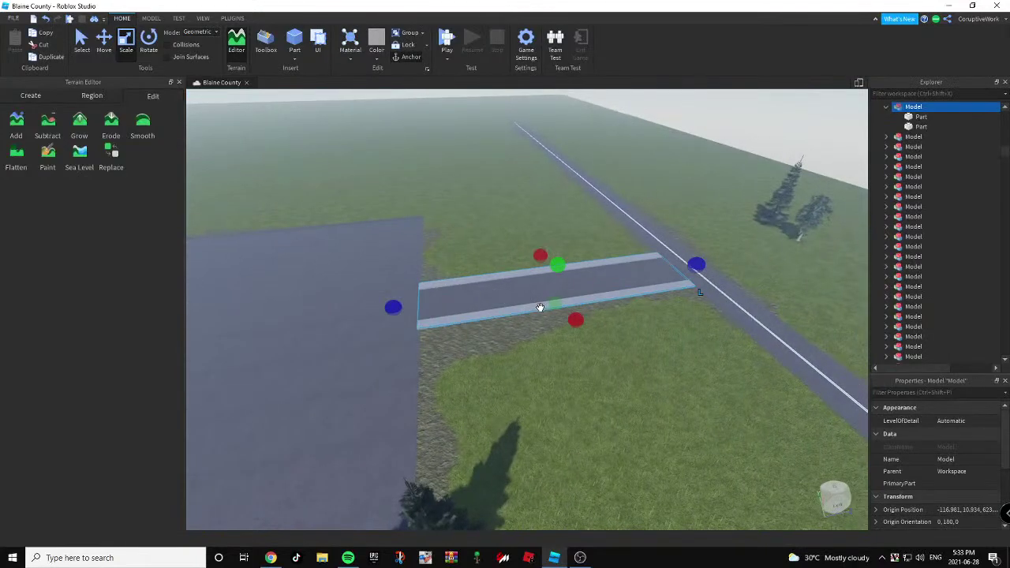
key("ctrl+d")
key("s")
left_click_drag(529, 308, 552, 370)
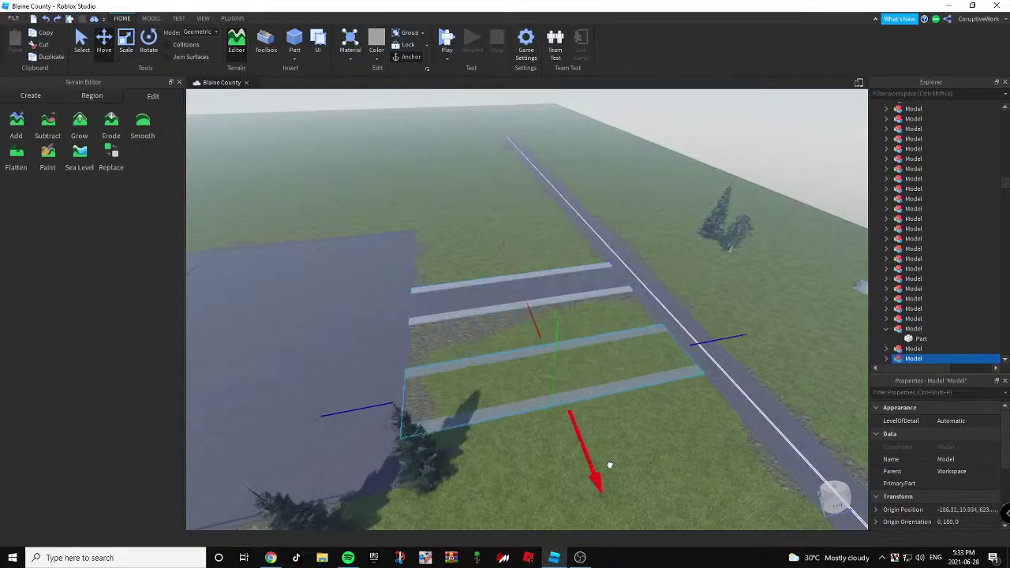
key("ctrl+u")
left_click(652, 468)
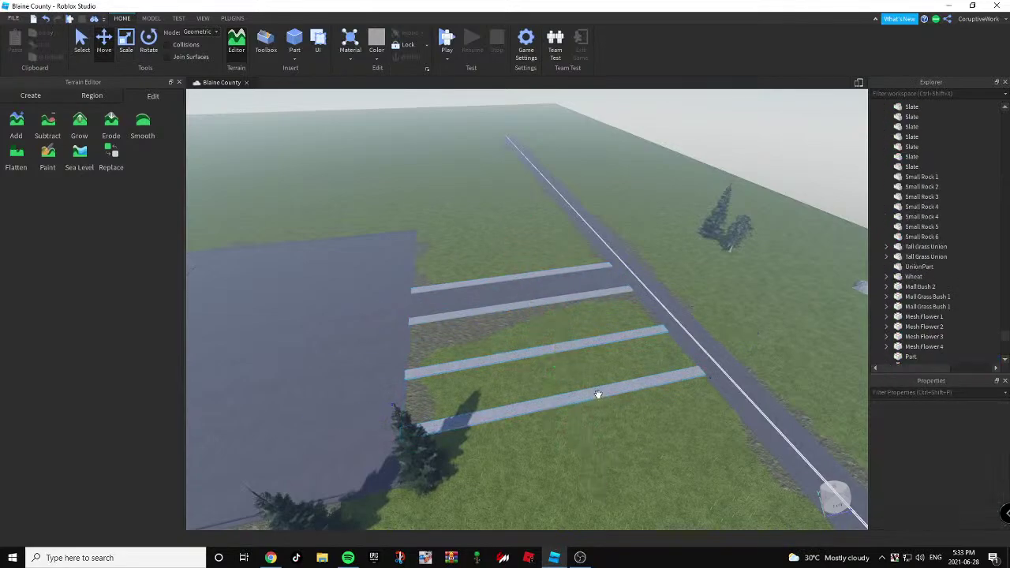
Place one copied sidewalk strip lengthwise along the main road's edge, starting at the parking lot entrance sidewalk.
left_click_drag(585, 389, 636, 418)
right_click_drag(636, 419, 637, 418)
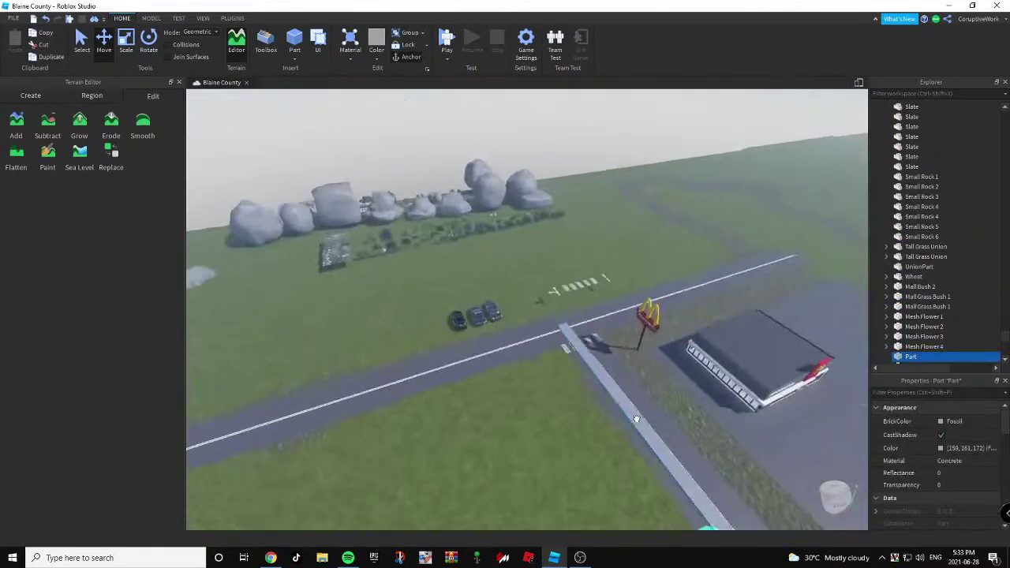
left_click_drag(636, 419, 635, 419)
right_click_drag(636, 419, 635, 419)
left_click_drag(635, 419, 635, 419)
right_click_drag(636, 419, 635, 419)
left_click_drag(636, 419, 518, 222)
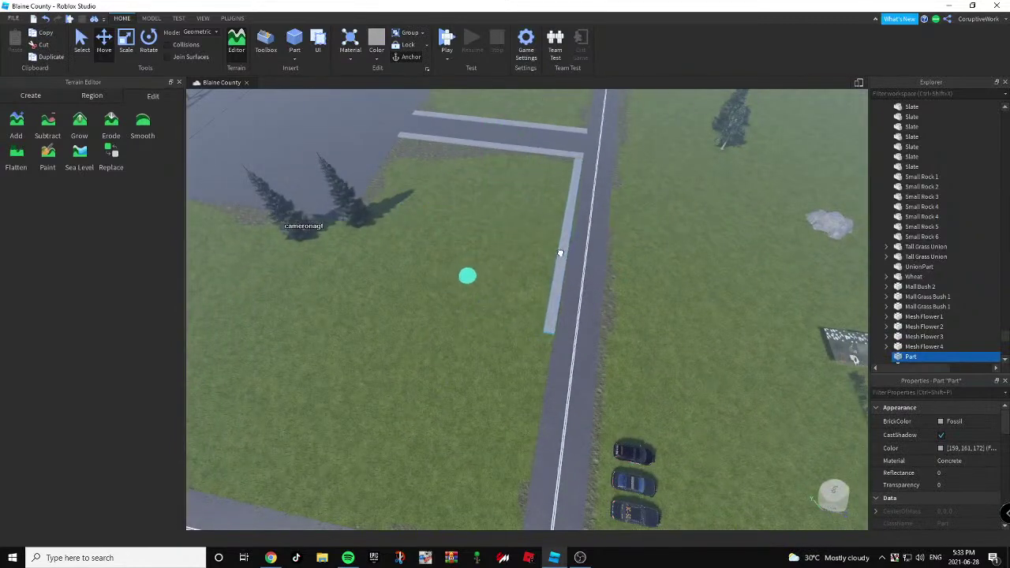
left_click_drag(560, 252, 541, 241)
right_click_drag(541, 242, 537, 238)
Lengthen the roadside sidewalk strip along the main road up to the crosswalk at the McDonald's side road.
left_click(126, 43)
right_click_drag(564, 115, 563, 115)
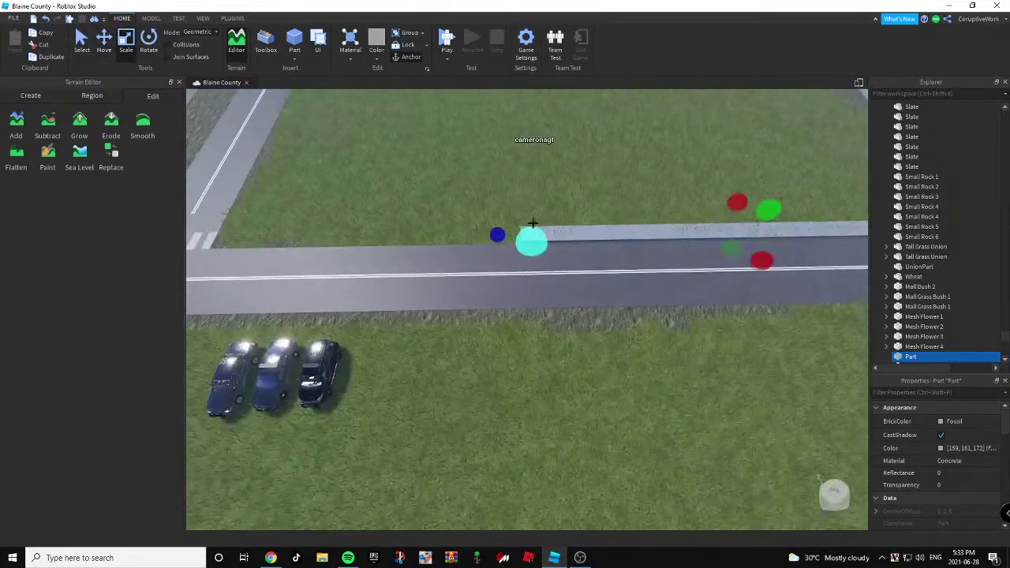
key("a")
left_click_drag(496, 232, 471, 227)
key("a")
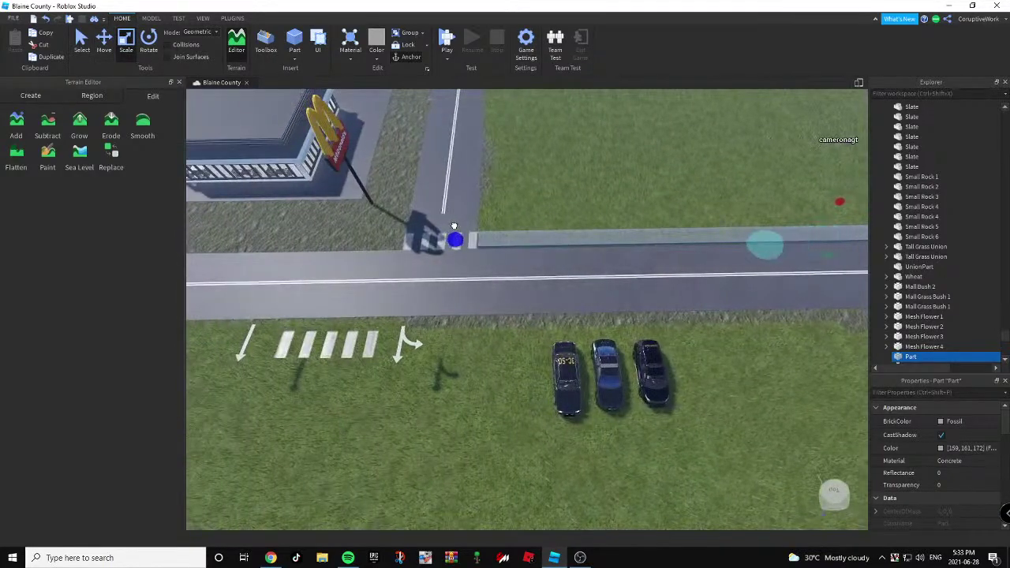
right_click_drag(452, 226, 567, 231)
key("w")
key("s")
right_click_drag(649, 241, 594, 247)
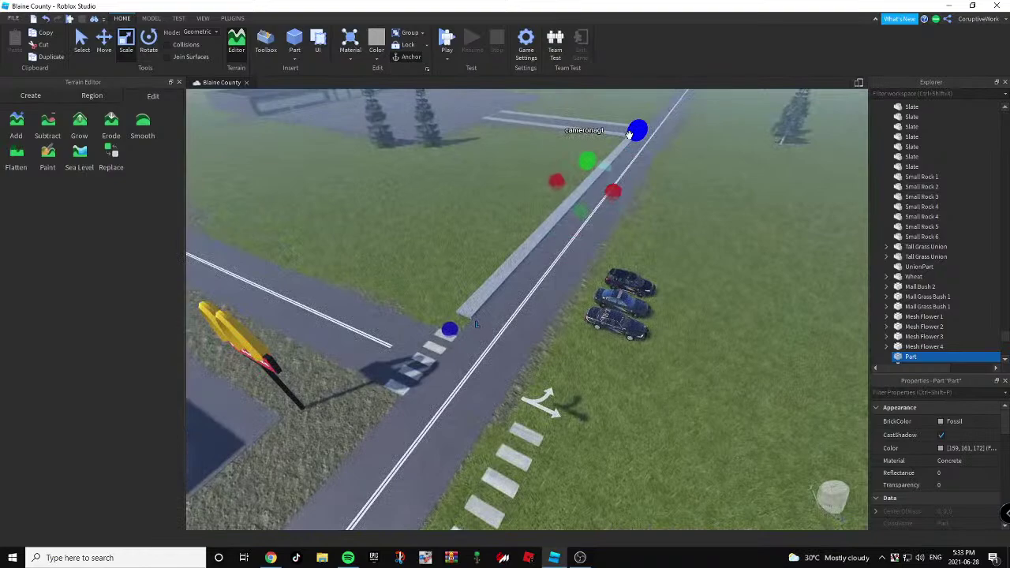
Duplicate the roadside sidewalk strip and move the copy past the side road to run in front of the McDonald's.
right_click_drag(629, 135, 228, 127)
key("s")
left_click(104, 42)
right_click_drag(473, 126, 732, 142)
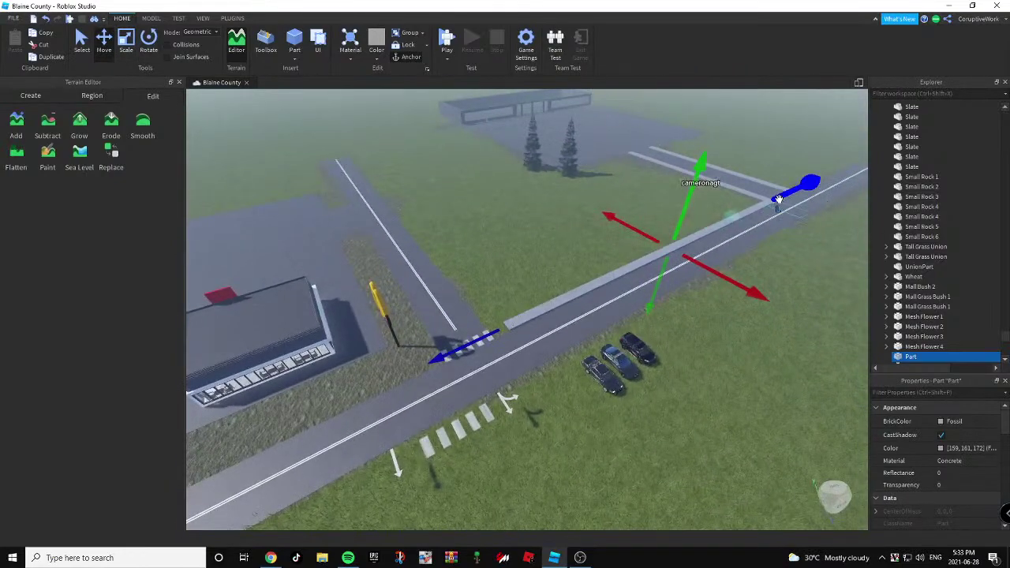
key("ctrl+d")
right_click_drag(777, 199, 685, 248)
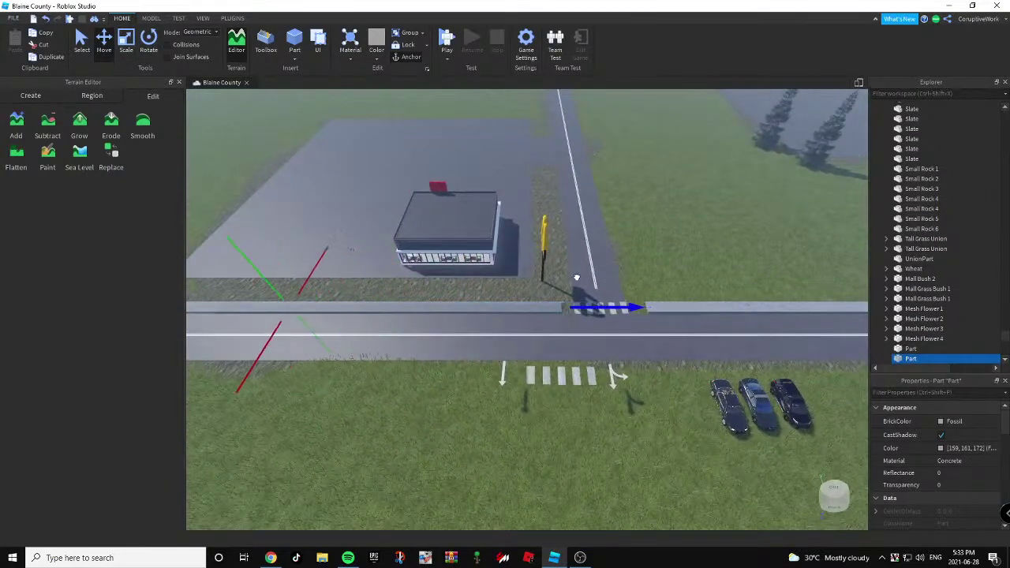
right_click_drag(569, 278, 570, 276)
key("w")
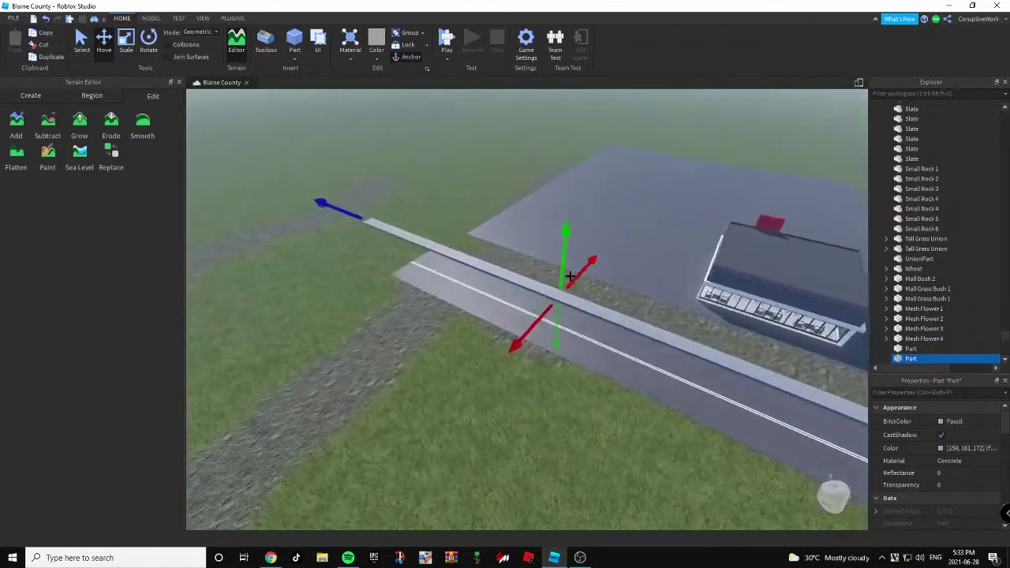
Shorten the sidewalk strip in front of the McDonald's so it ends with the main road.
left_click(127, 45)
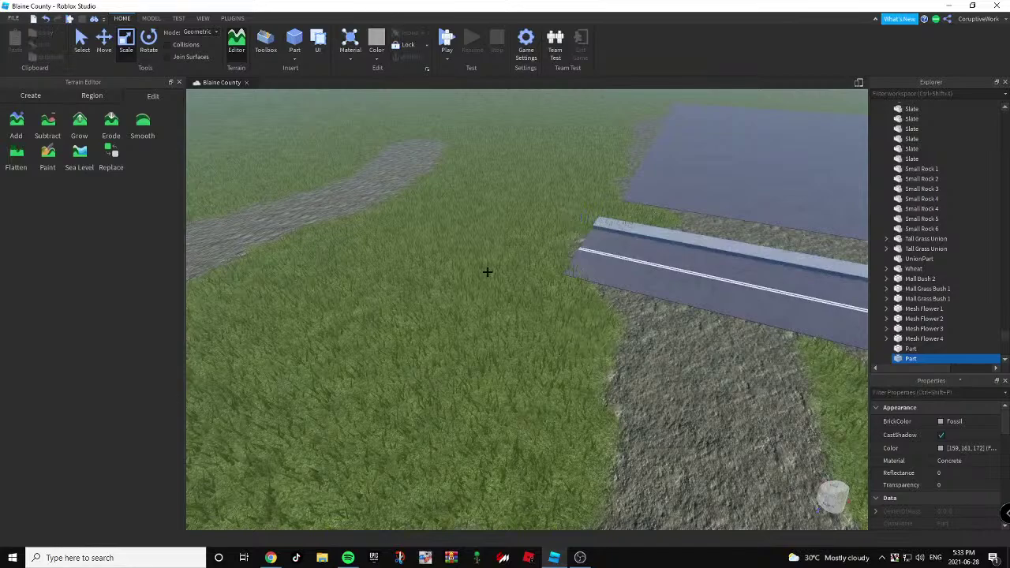
key("Delete")
key("s")
mouse_move(488, 273)
right_mouse_down()
mouse_move(508, 277)
mouse_move(499, 276)
right_mouse_up()
left_click(45, 164)
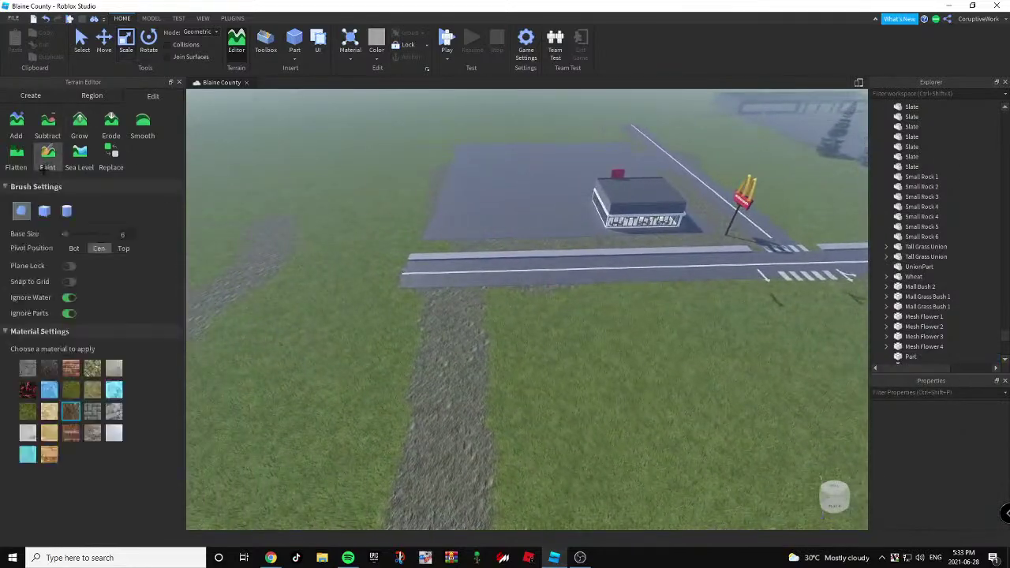
key("d")
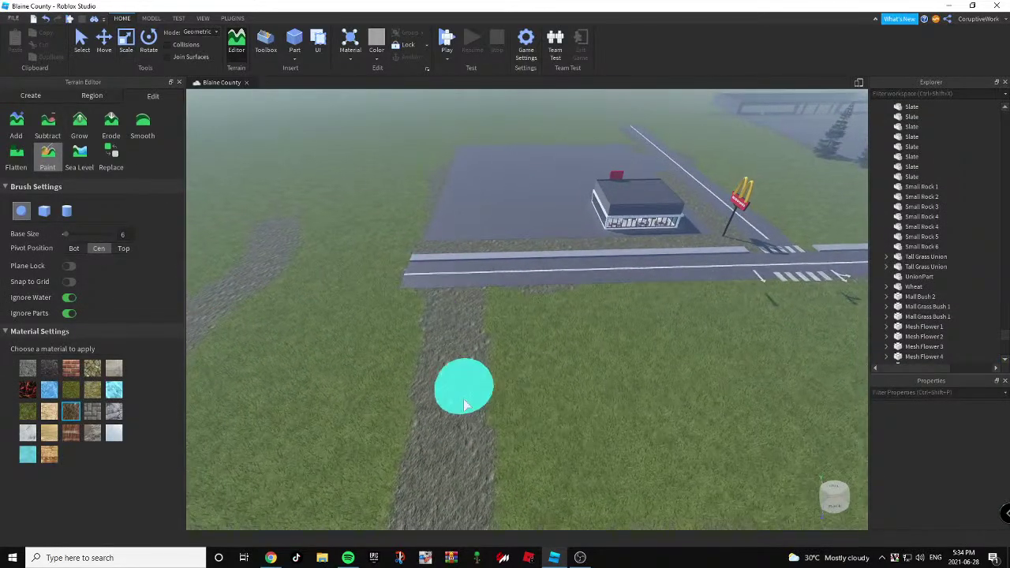
left_click(49, 159)
Examine the new sidewalks, the side road junction and the McDonald's parking lot from several angles.
key("d")
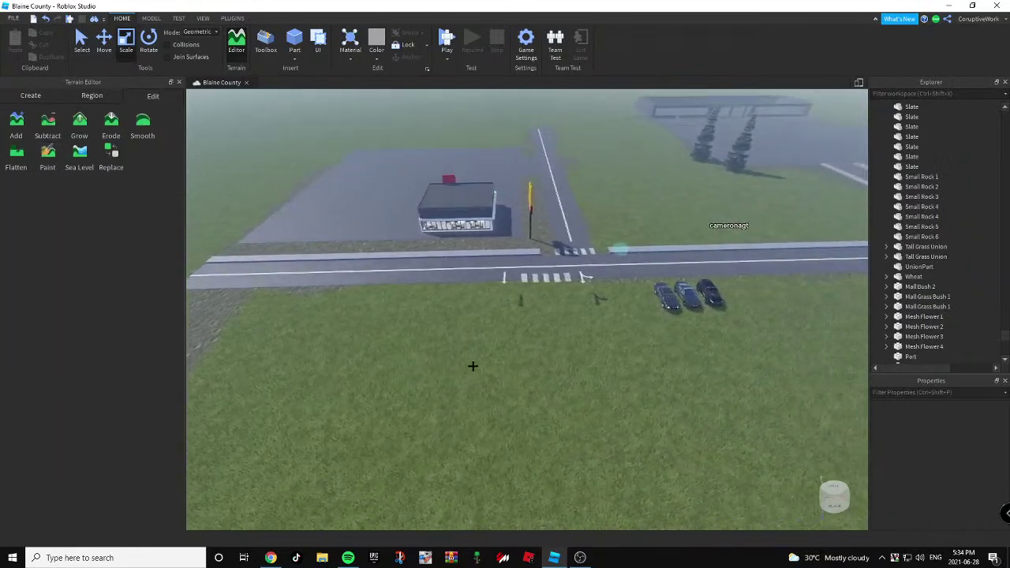
key("w")
key("a")
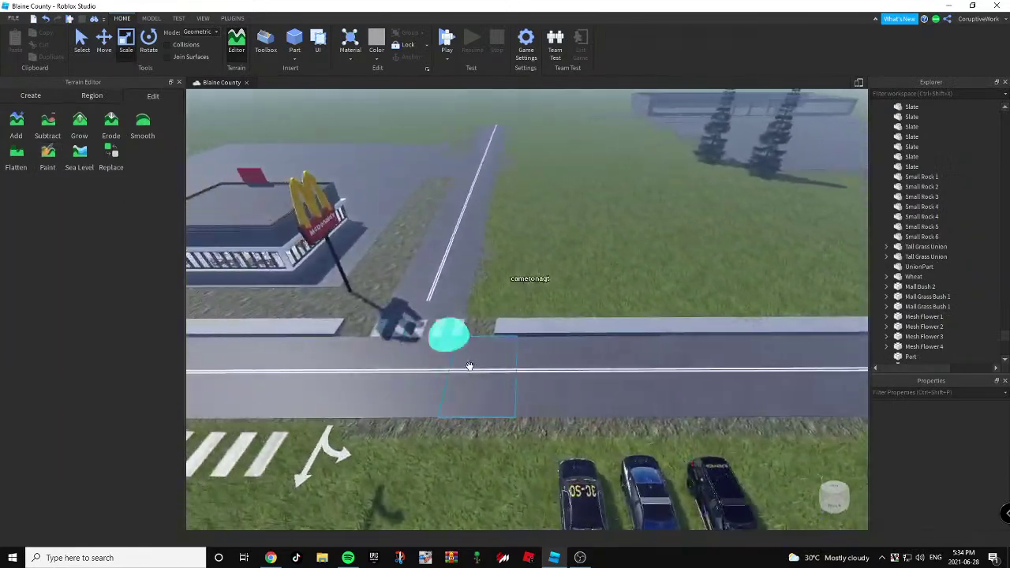
right_click_drag(468, 368, 426, 280)
key("w")
key("w")
key("d")
key("w")
key("s")
key("d")
left_click(431, 286)
left_click(544, 123)
key("w")
right_click_drag(492, 149, 491, 149)
key("s")
right_click_drag(559, 192, 550, 194)
Launch a second Roblox Studio window, load a game from it, and return to the Blaine County map.
key("alt+Tab")
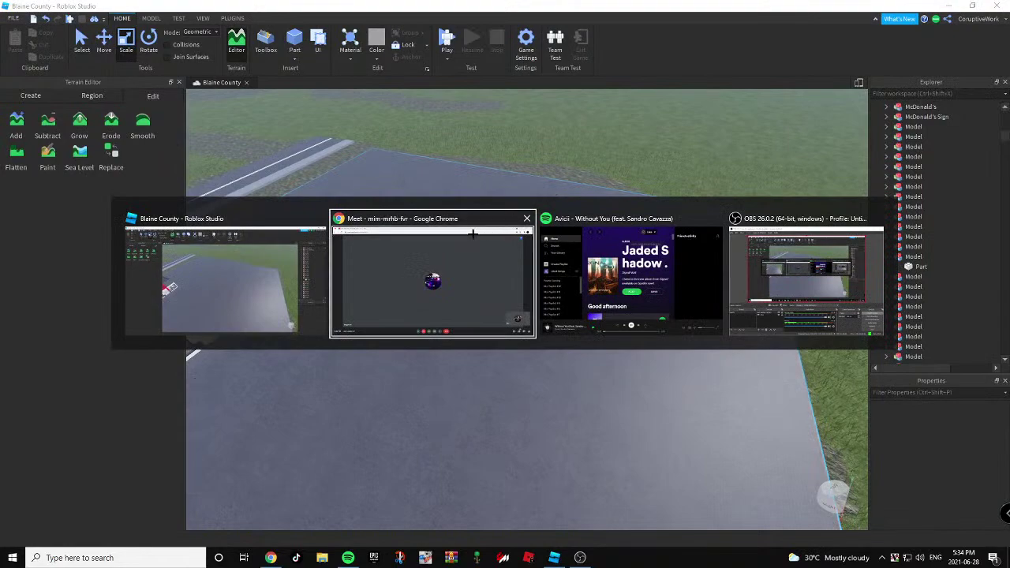
left_click(262, 271)
key("super")
type("stud")
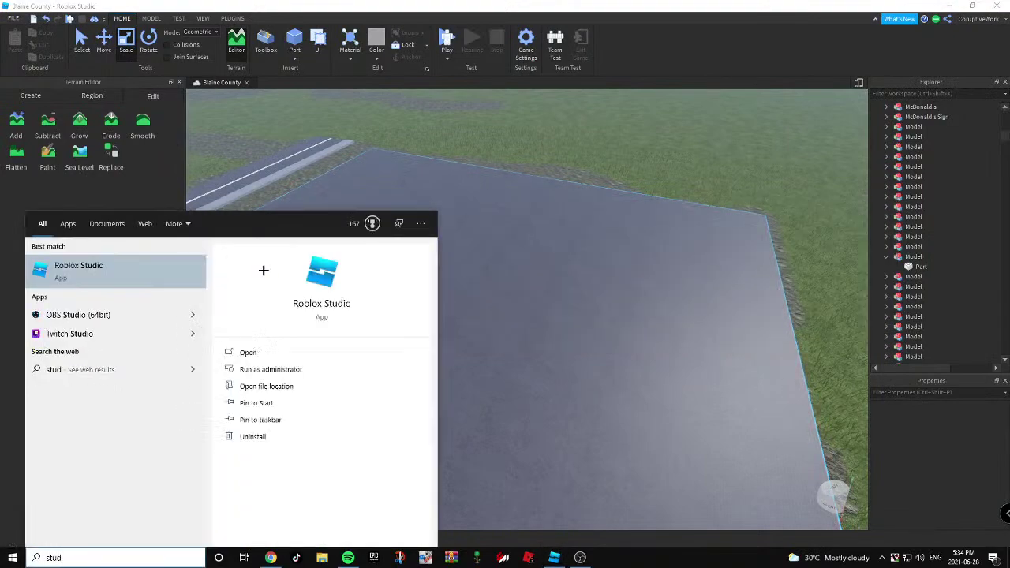
key("Return")
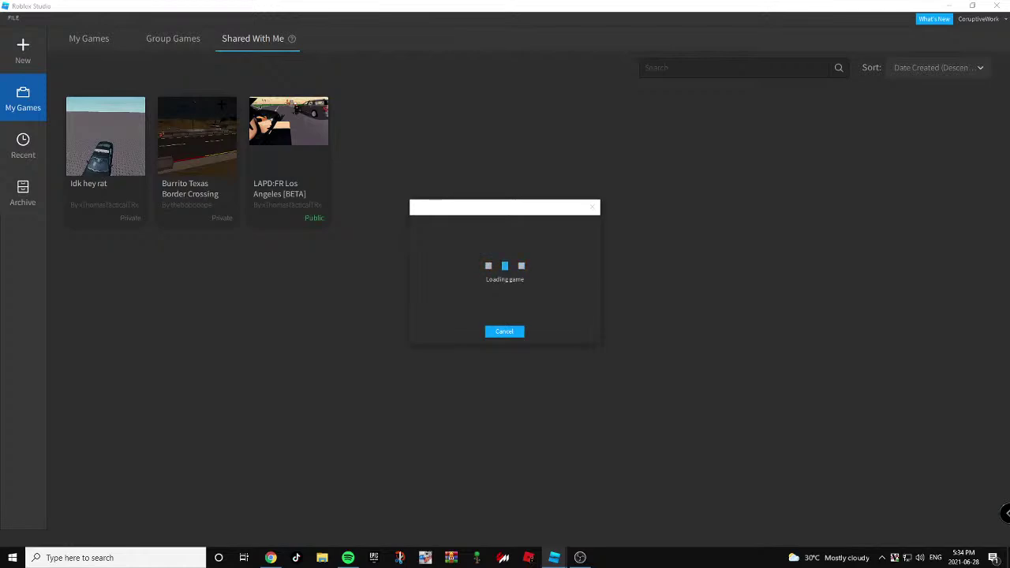
key("alt+Tab")
Duplicate a palm bush and place the copy on the bare strip between the sidewalk and the McDonald's lot.
right_click_drag(568, 385, 589, 386)
key("w")
key("w")
key("ctrl+d")
left_click_drag(572, 322, 440, 287)
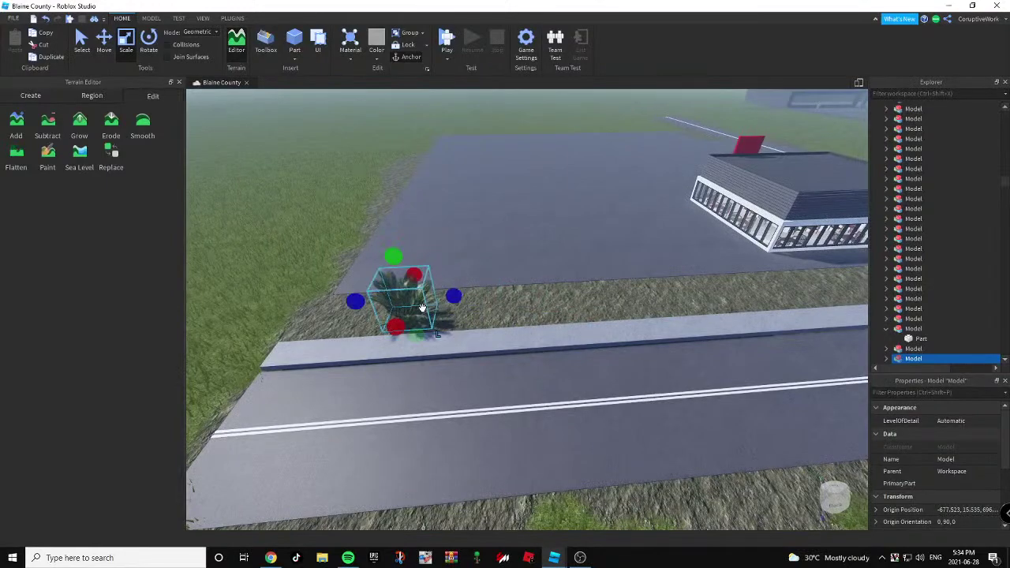
key("w")
key("a")
Rotate the palm bush by about 24 degrees and place two duplicates beside it along the bare strip.
left_click(148, 43)
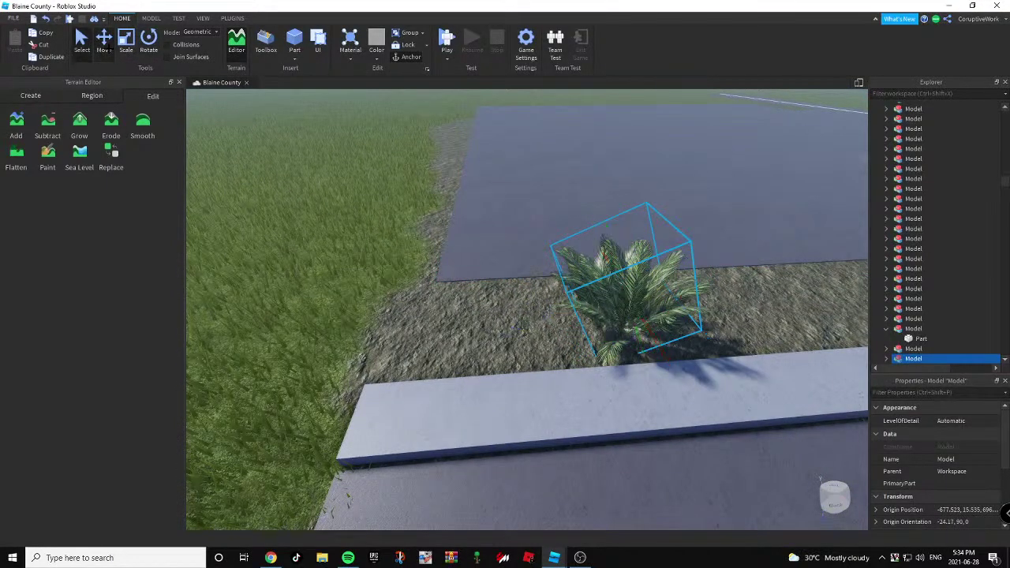
left_click(107, 47)
key("s")
key("d")
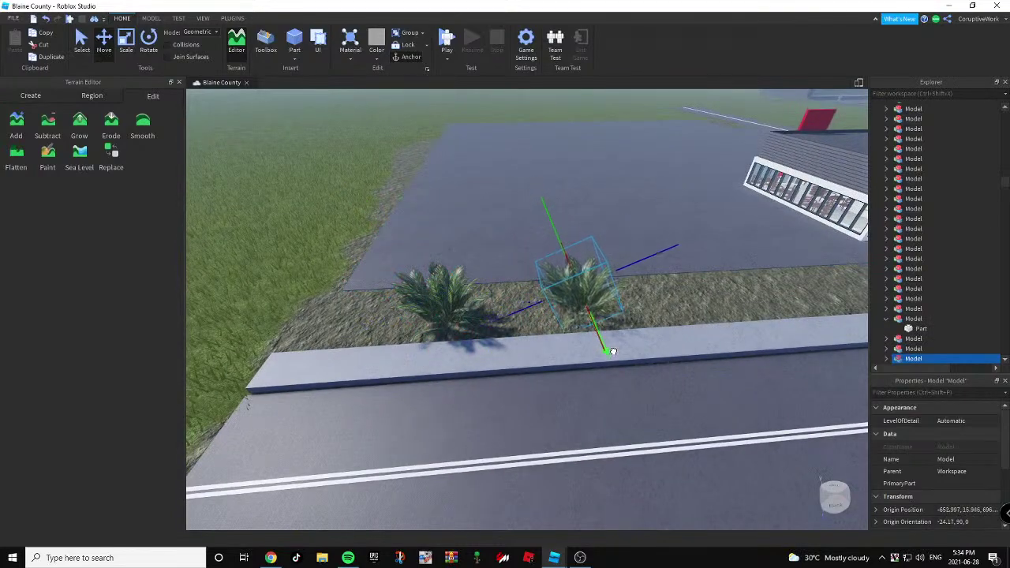
right_click_drag(615, 356, 583, 328)
key("s")
key("d")
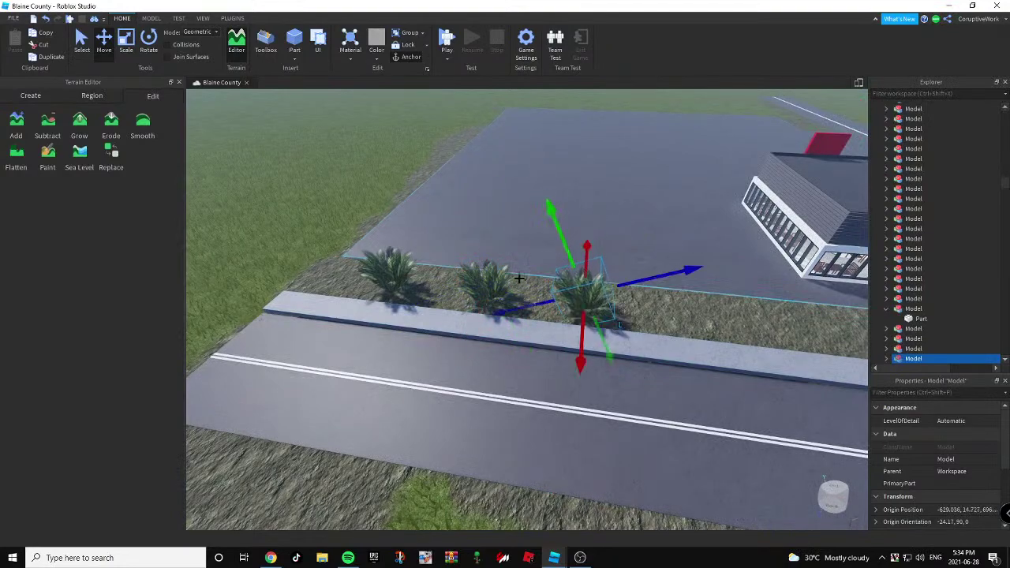
Duplicate the three palm bushes together and place the copies further along the strip towards the McDonald's.
left_click(487, 282, "ctrl")
left_click(403, 273, "ctrl")
right_click_drag(403, 273, 509, 256)
left_click_drag(511, 255, 734, 207)
left_click_drag(592, 298, 599, 214)
left_click_drag(505, 326, 496, 328)
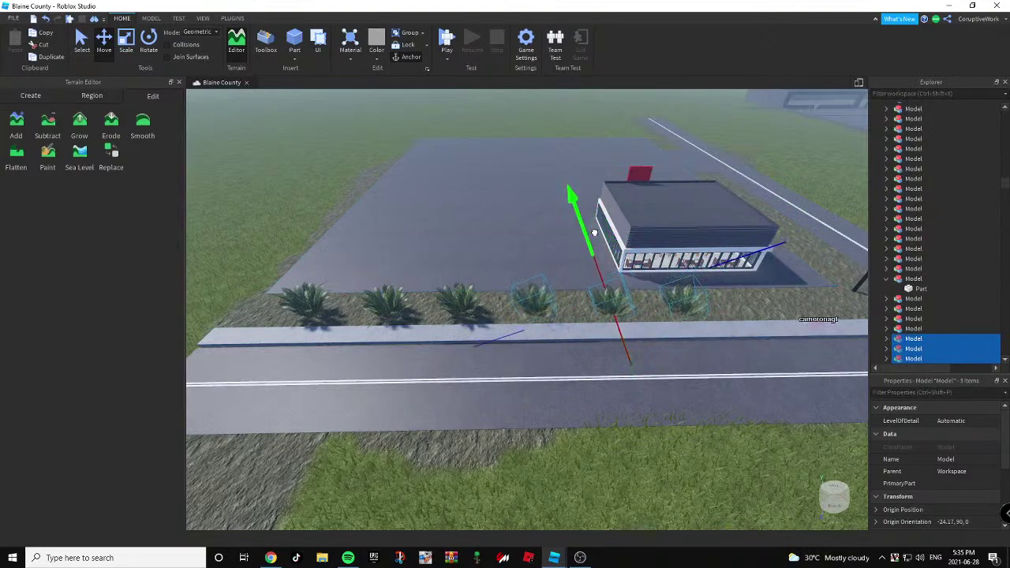
left_click_drag(594, 233, 595, 234)
key("d")
key("s")
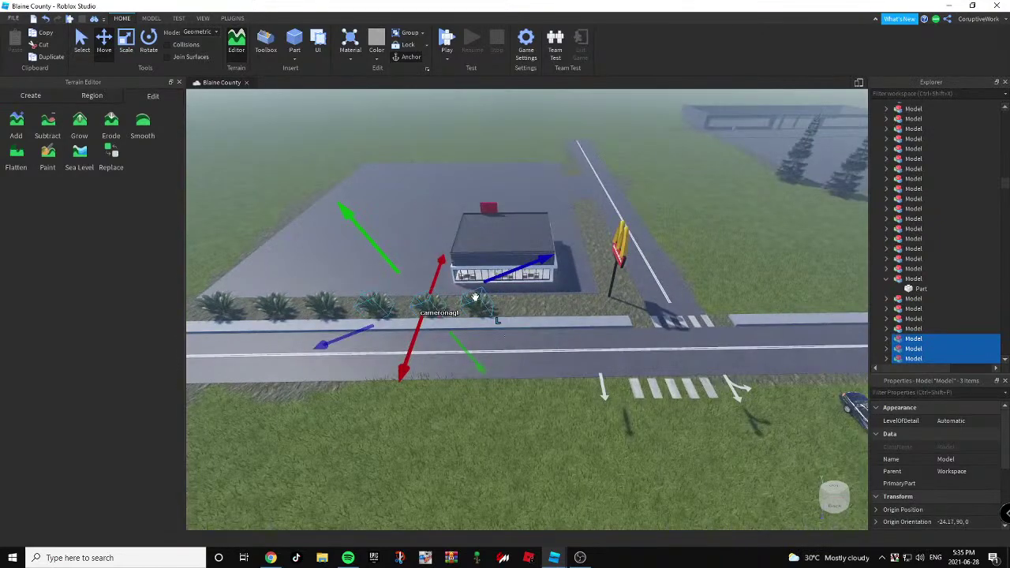
Duplicate the last two palm bushes and place the copies on the strip near the McDonald's sign.
left_click(519, 308)
left_click(478, 303)
left_click(429, 302, "ctrl")
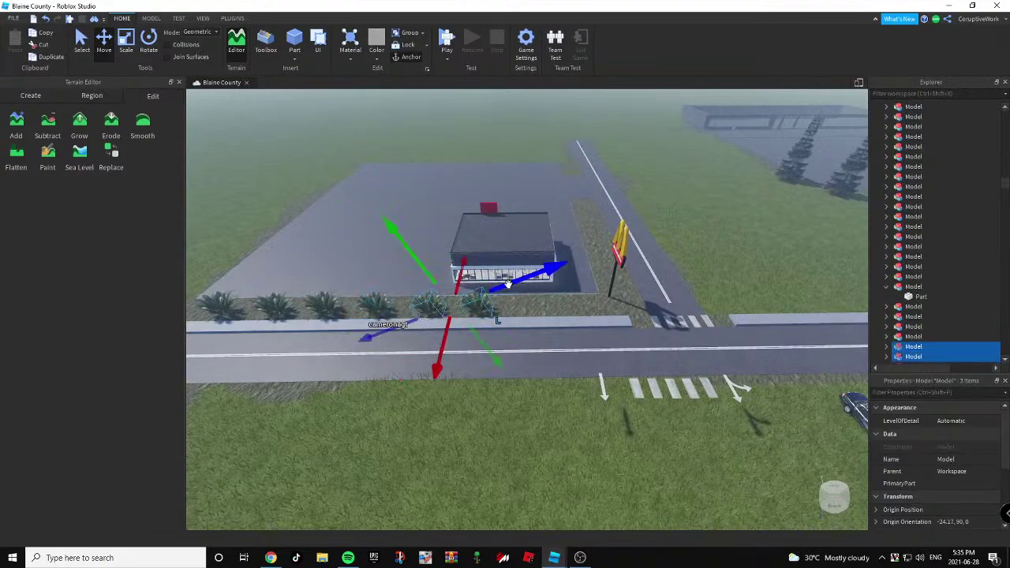
key("ctrl+d")
left_click_drag(509, 281, 600, 250)
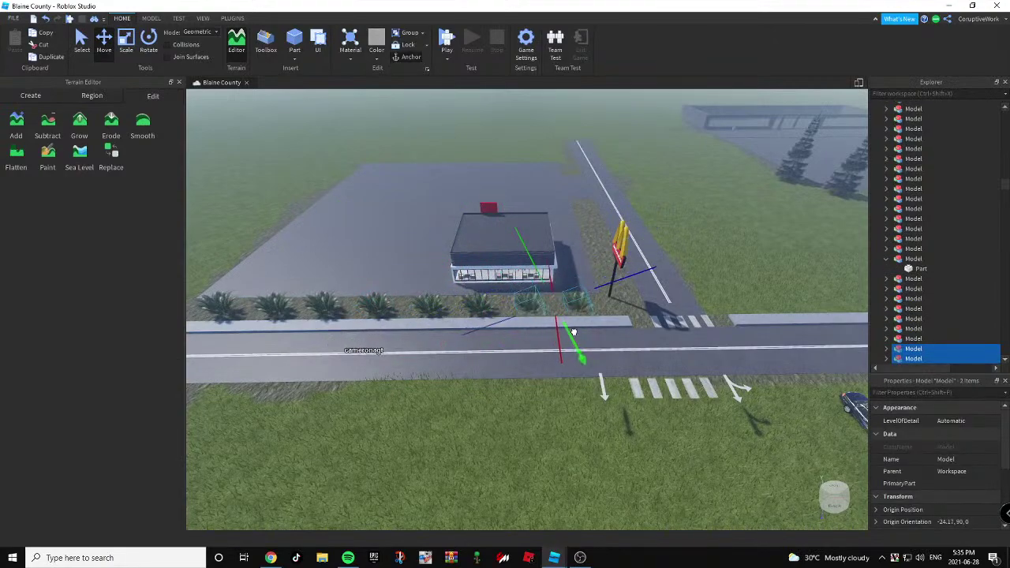
left_click(718, 249)
Paint patches of grass with a size 1 terrain brush around the palm bushes nearest the McDonald's sign.
key("w")
right_click_drag(718, 250, 734, 240)
key("d")
key("w")
key("w")
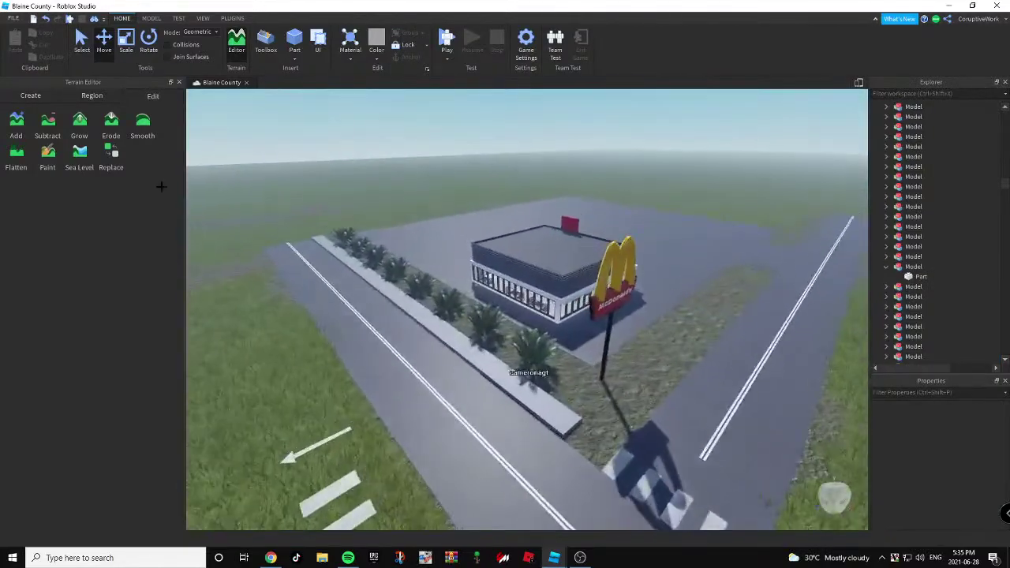
left_click(13, 162)
left_click(47, 155)
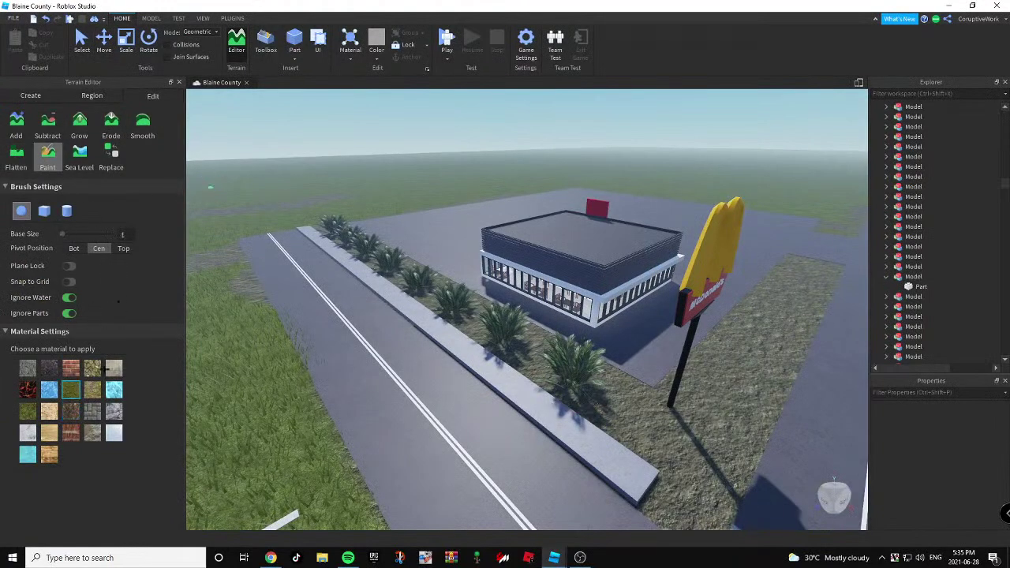
right_click_drag(660, 313, 661, 316)
key("w")
left_click_drag(614, 285, 587, 262)
key("a")
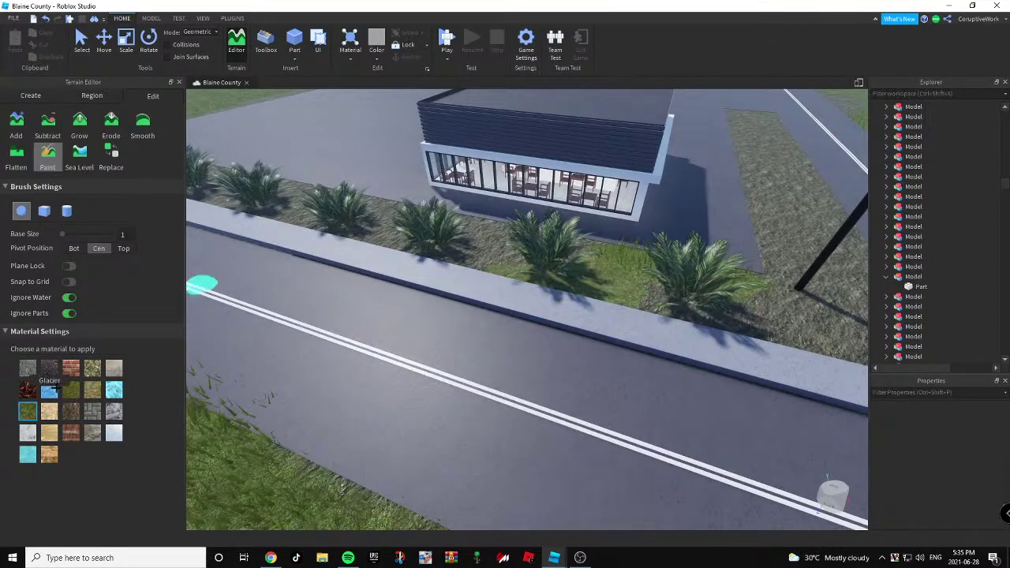
right_click_drag(416, 309, 418, 311)
key("a")
left_click(460, 306)
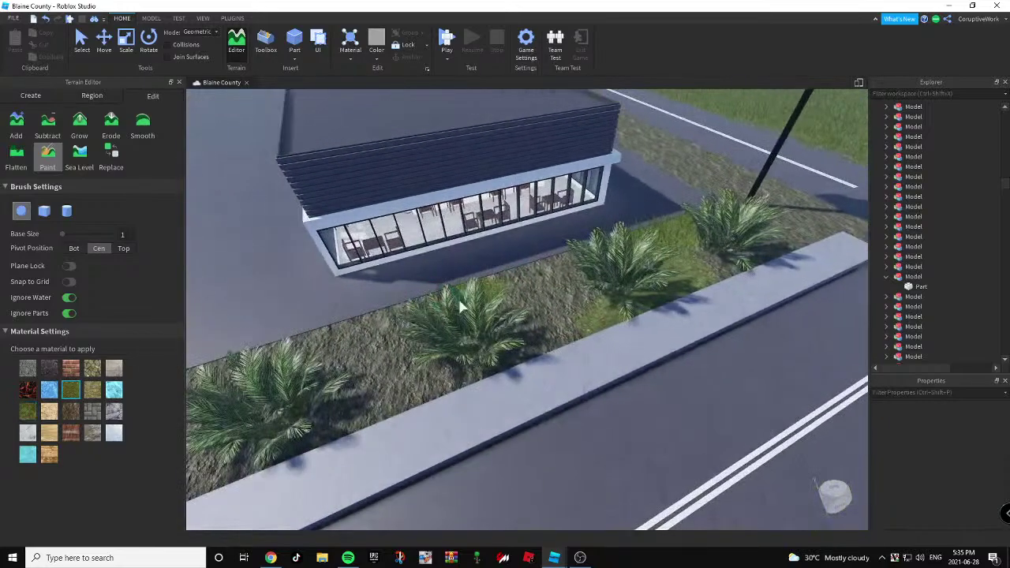
Paint grass between the remaining palm bushes up to the end of the strip away from the sign.
right_click_drag(430, 349, 649, 300)
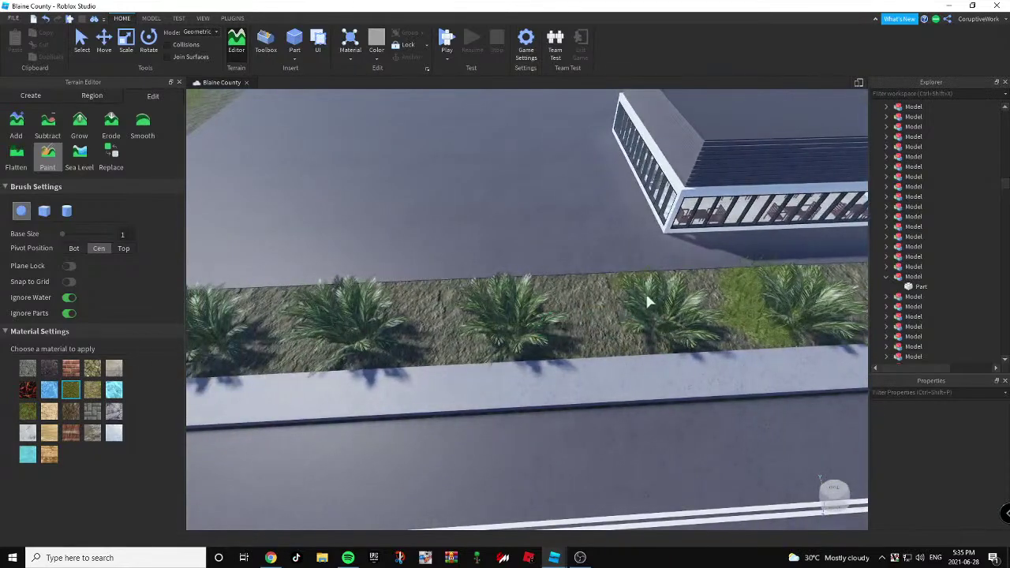
mouse_move(559, 315)
left_mouse_down()
mouse_move(523, 363)
mouse_move(546, 354)
left_mouse_up()
key("a")
key("a")
key("a")
mouse_move(521, 303)
left_mouse_down()
mouse_move(465, 316)
mouse_move(554, 326)
mouse_move(492, 361)
left_mouse_up()
key("s")
key("d")
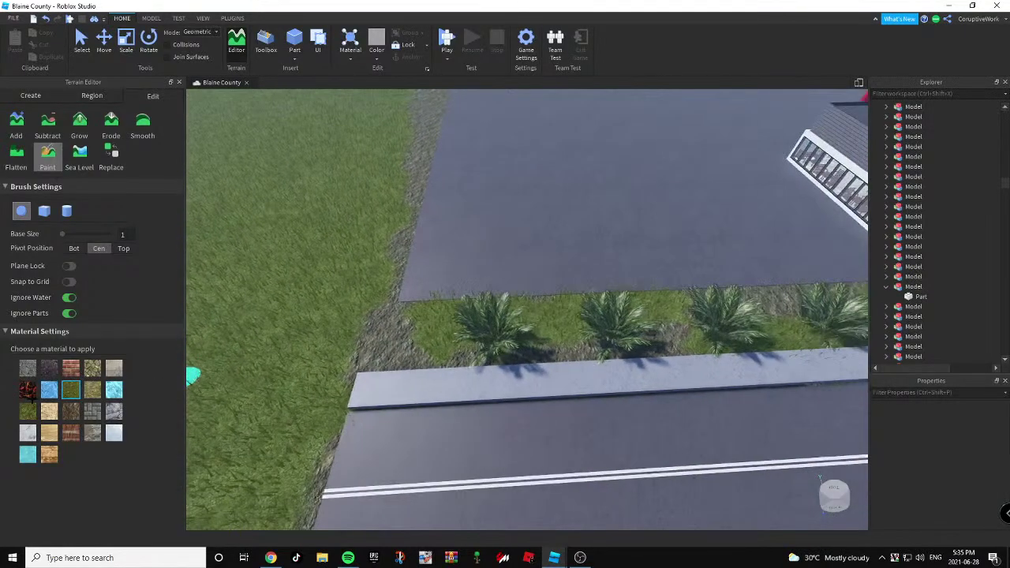
Fill the bare gaps between the palm bushes with leafy grass, working from the road end towards the restaurant.
key("d")
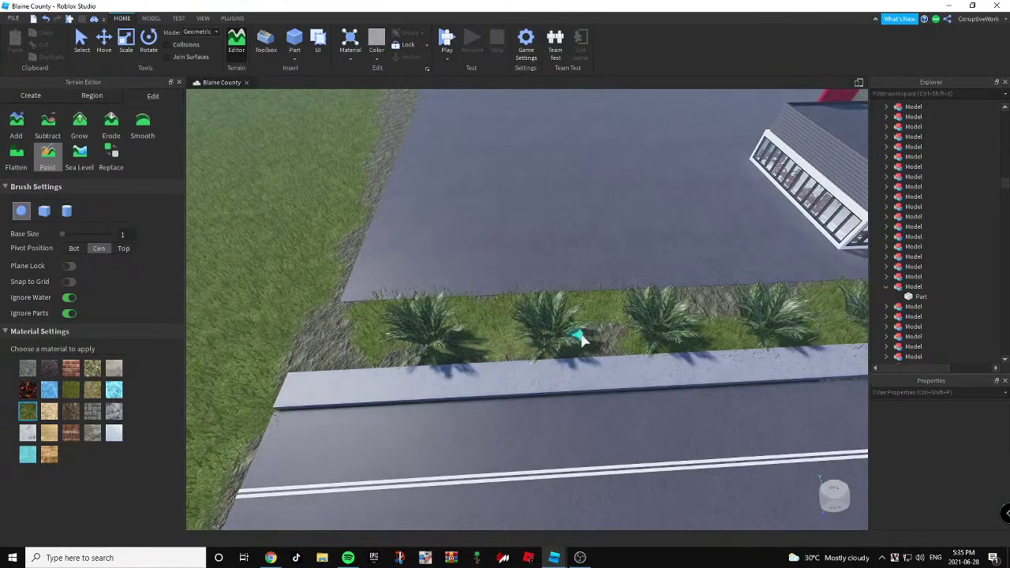
key("d")
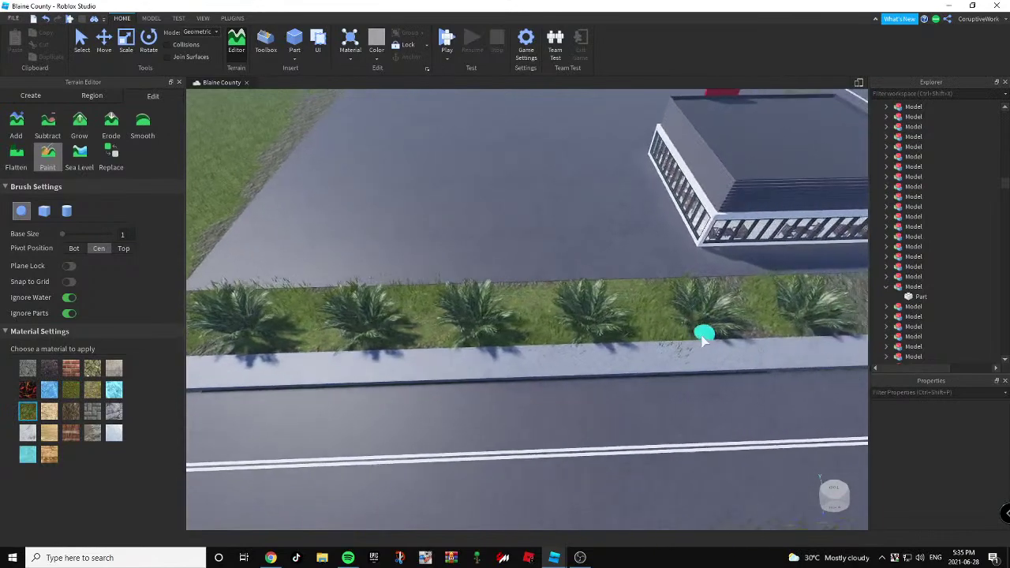
right_click_drag(703, 339, 559, 290)
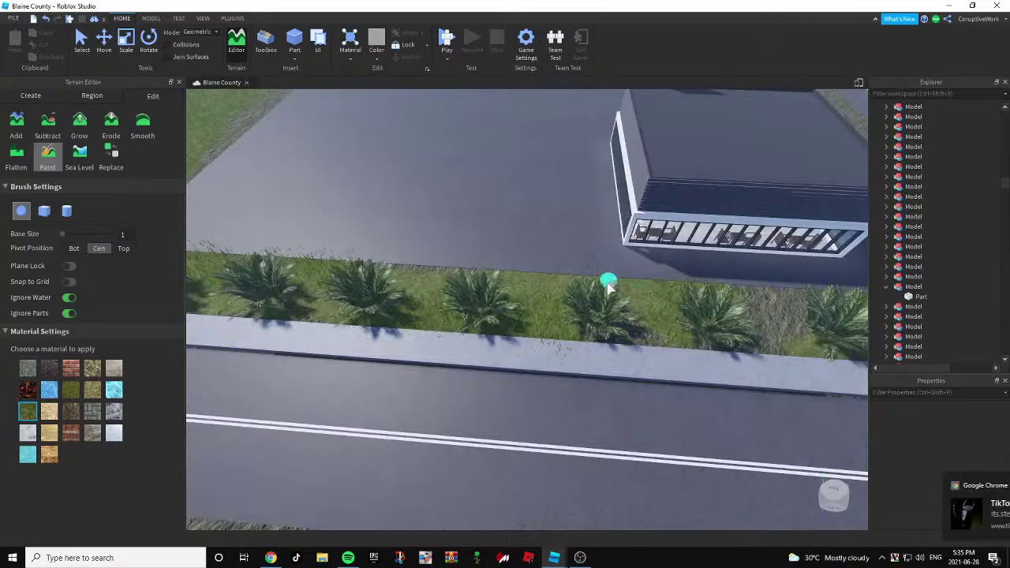
key("d")
key("d")
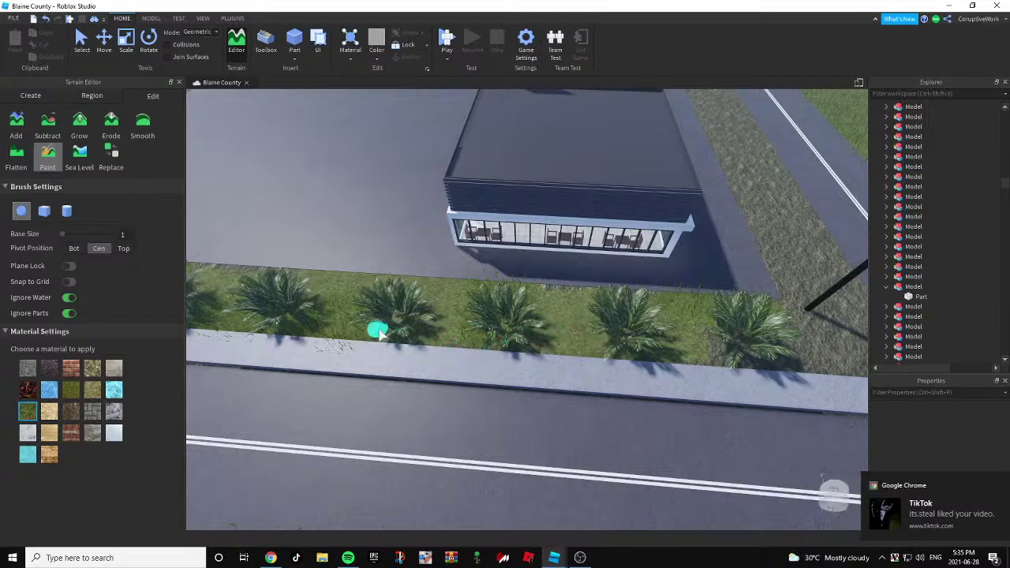
Paint leafy grass around the last palm bushes in front of the restaurant, up to the McDonald's sign.
key("d")
right_click_drag(383, 333, 430, 308)
key("w")
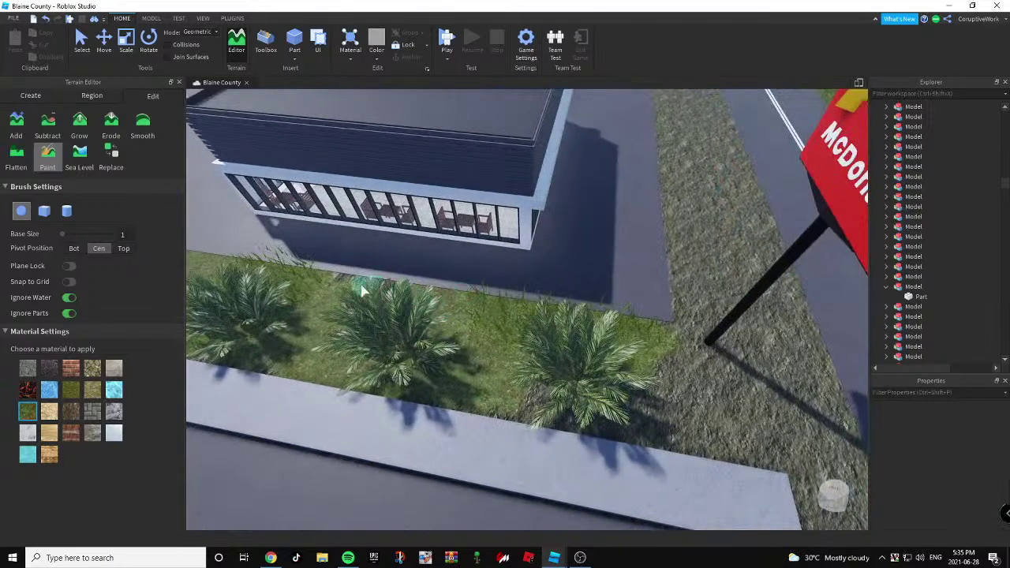
key("d")
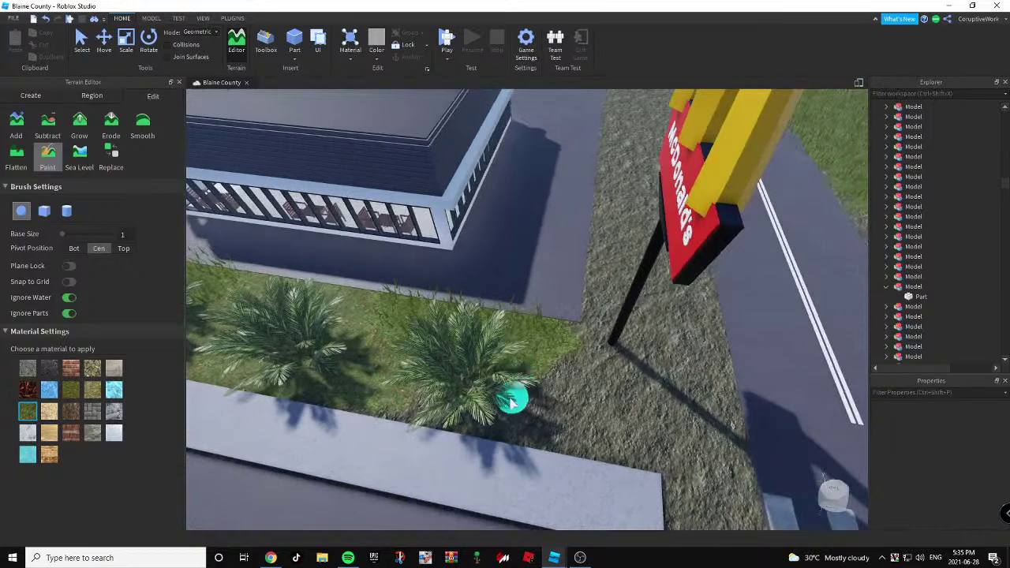
mouse_move(560, 326)
left_mouse_down()
mouse_move(467, 384)
mouse_move(518, 407)
mouse_move(562, 362)
left_mouse_up()
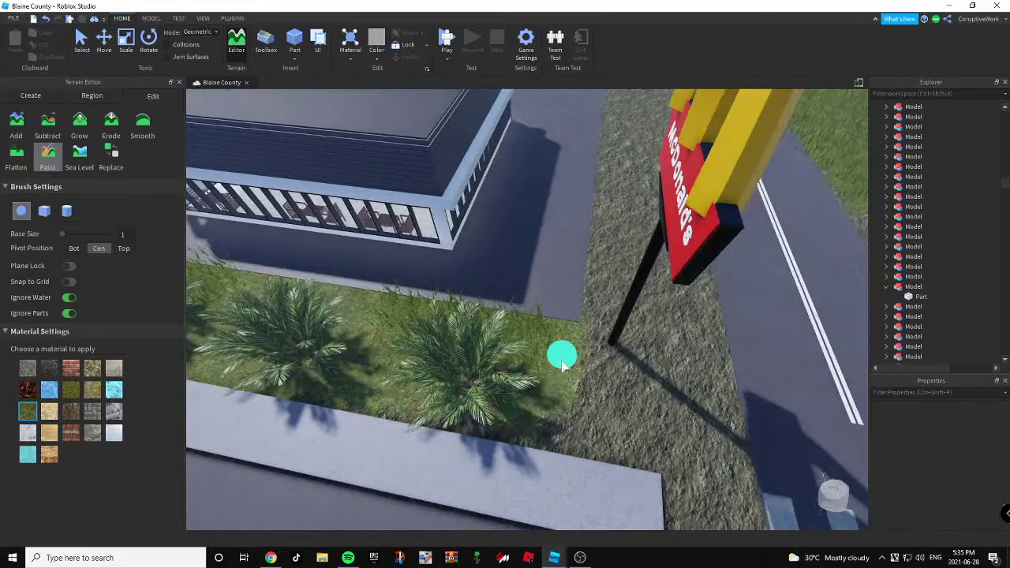
key("a")
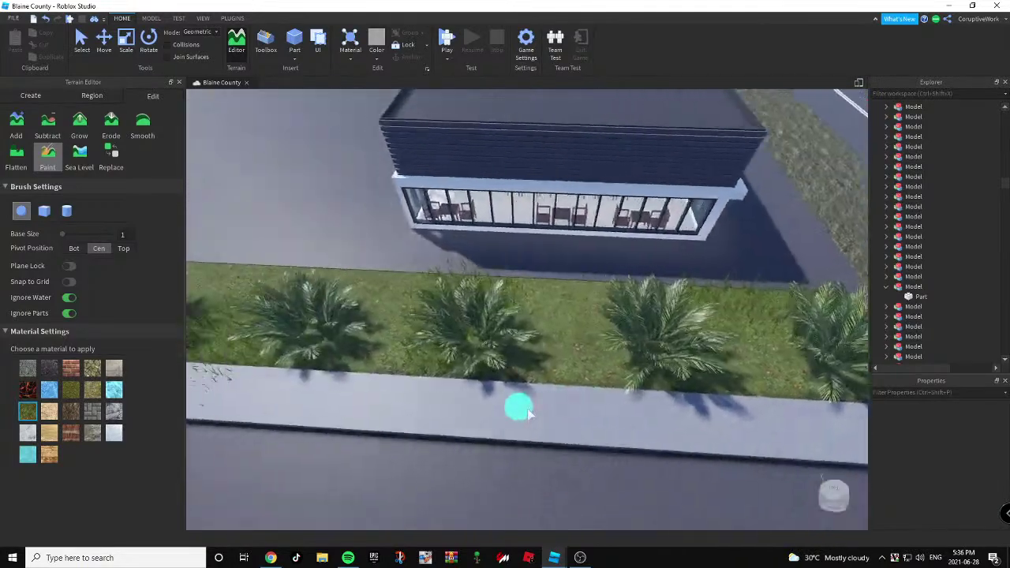
key("a")
Paint a rock edge between the palm bushes and the sidewalk.
right_click_drag(553, 353, 552, 352)
key("s")
right_click_drag(490, 278, 490, 279)
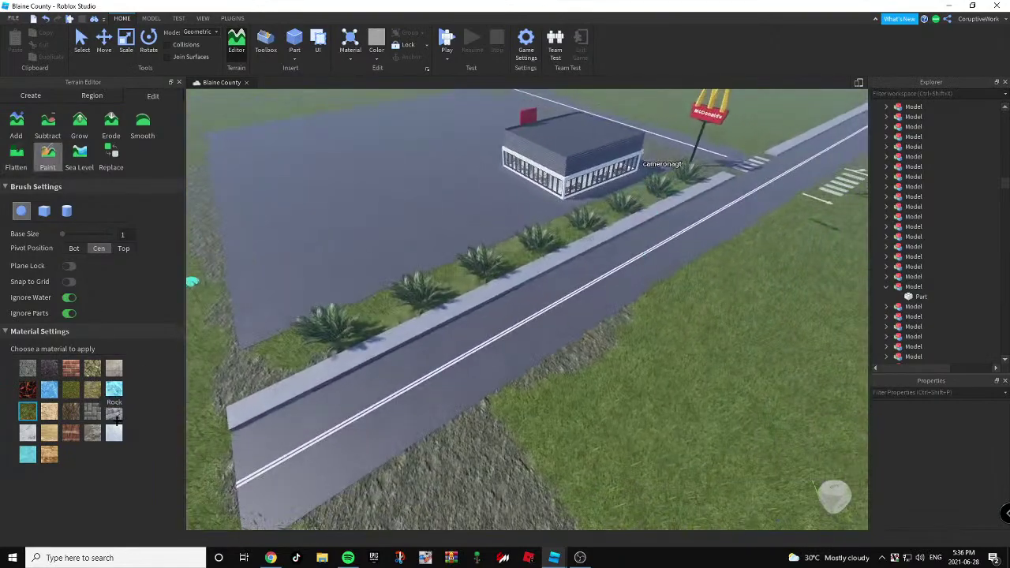
scroll(416, 303, "up", 3)
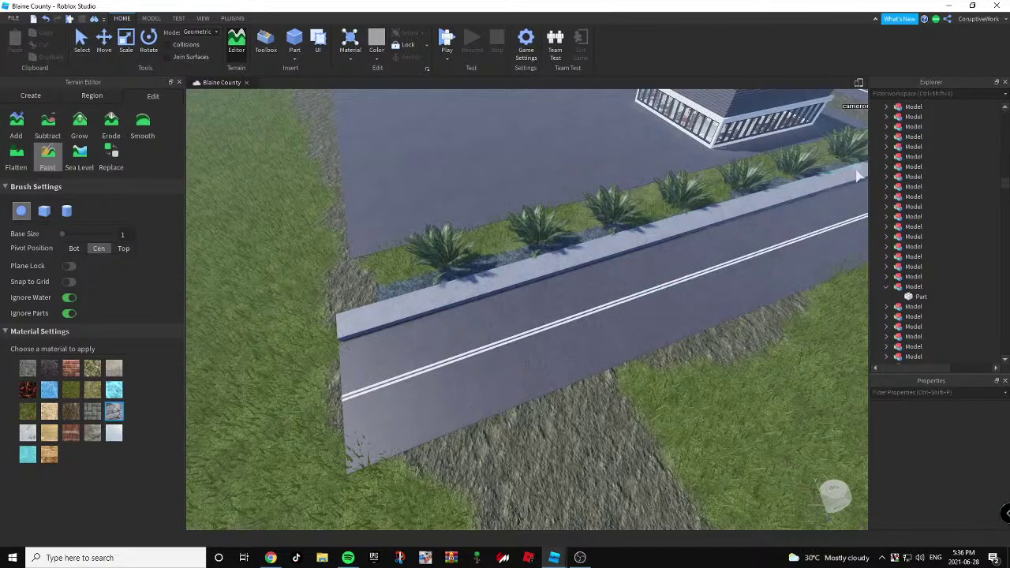
Cover the strip between the side road and the McDonald's lot with rock and paint grass at its far end.
key("d")
right_click_drag(605, 297, 604, 298)
right_click_drag(608, 211, 509, 325)
mouse_move(489, 364)
left_mouse_down()
mouse_move(497, 379)
mouse_move(654, 339)
mouse_move(576, 335)
mouse_move(534, 318)
mouse_move(718, 278)
mouse_move(756, 285)
mouse_move(617, 239)
mouse_move(550, 230)
mouse_move(676, 205)
left_mouse_up()
key("d")
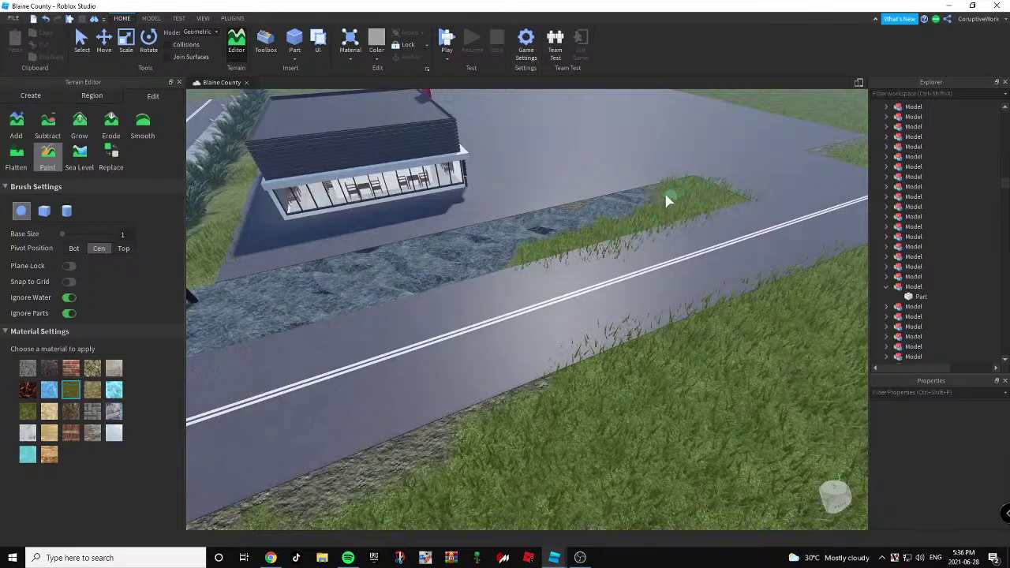
Paint a mud border around the rock bed on the side-road strip and put the terrain brush away.
key("a")
key("s")
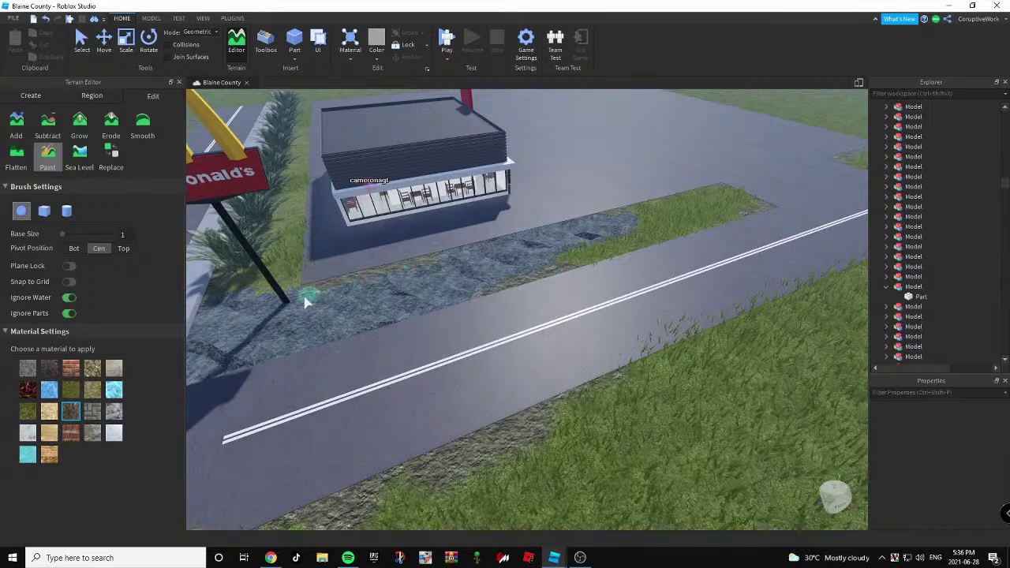
key("a")
key("s")
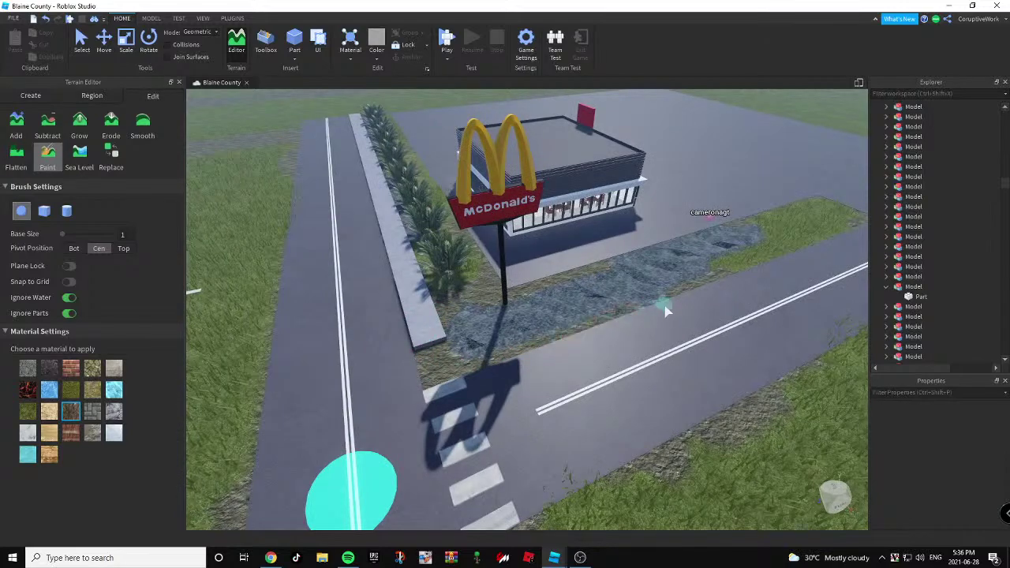
key("s")
key("d")
right_click_drag(580, 370, 483, 319)
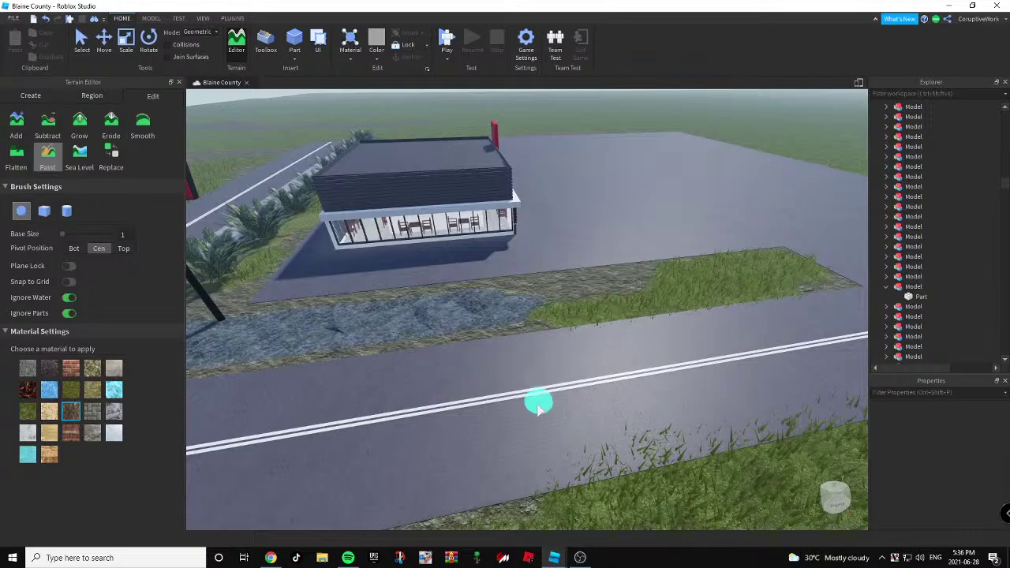
key("s")
right_click_drag(538, 410, 525, 400)
key("a")
left_click(48, 156)
Examine the landscaped McDonald's lot, the road junction and the surrounding terrain from several angles.
mouse_move(482, 277)
right_mouse_down()
mouse_move(492, 282)
mouse_move(388, 261)
right_mouse_up()
key("w")
key("s")
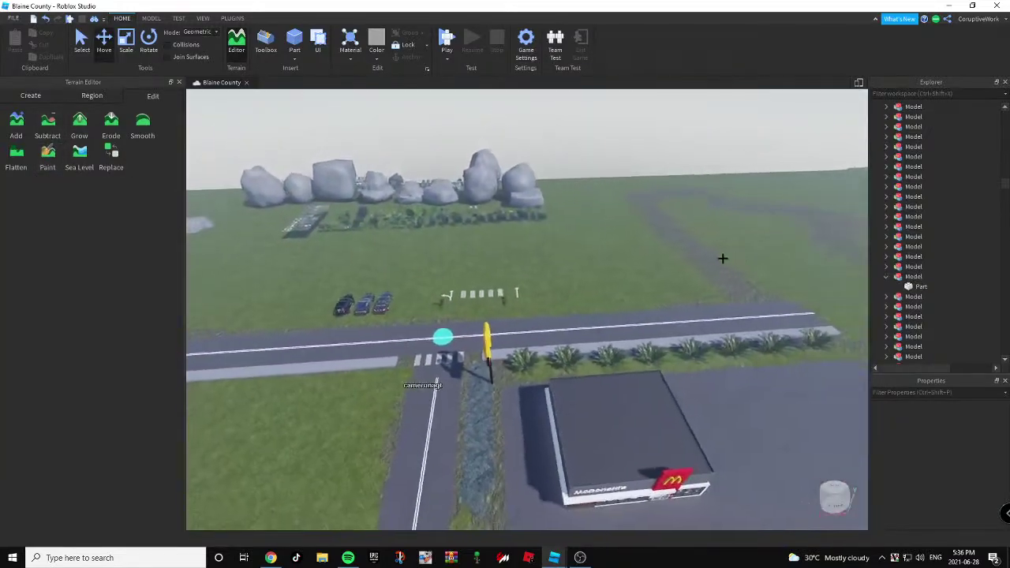
right_click_drag(723, 259, 620, 264)
key("s")
key("a")
key("a")
key("w")
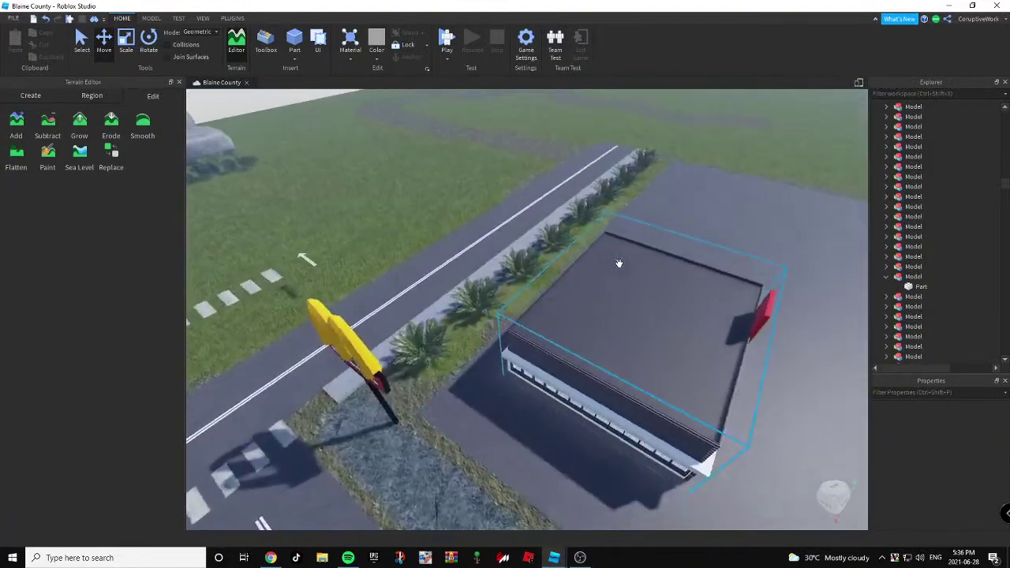
scroll(618, 263, "down", 5)
Switch to the Burrito Texas Border Crossing game, find the small brick building beside the parking spaces and copy it.
key("alt+Tab")
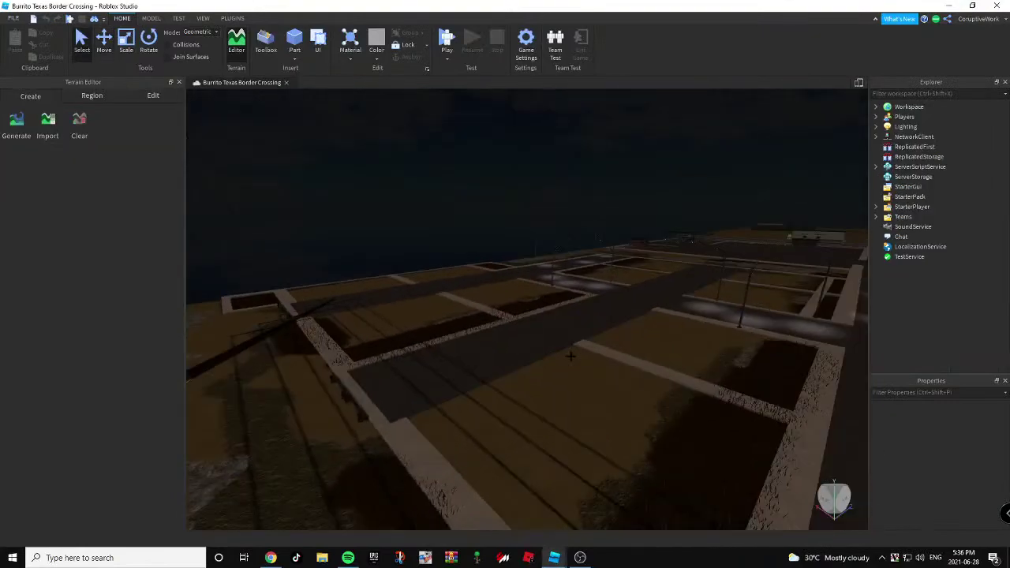
key("w")
right_click_drag(571, 357, 550, 381)
key("w")
key("w")
key("s")
right_click_drag(457, 335, 539, 277)
key("s")
key("w")
key("s")
left_click(490, 239)
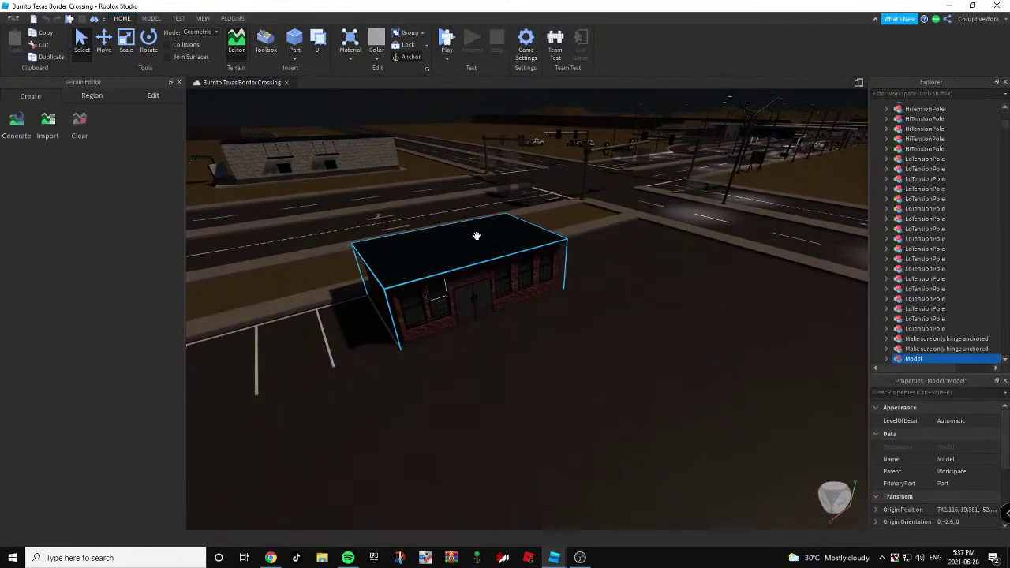
right_click(476, 236)
left_click(498, 254)
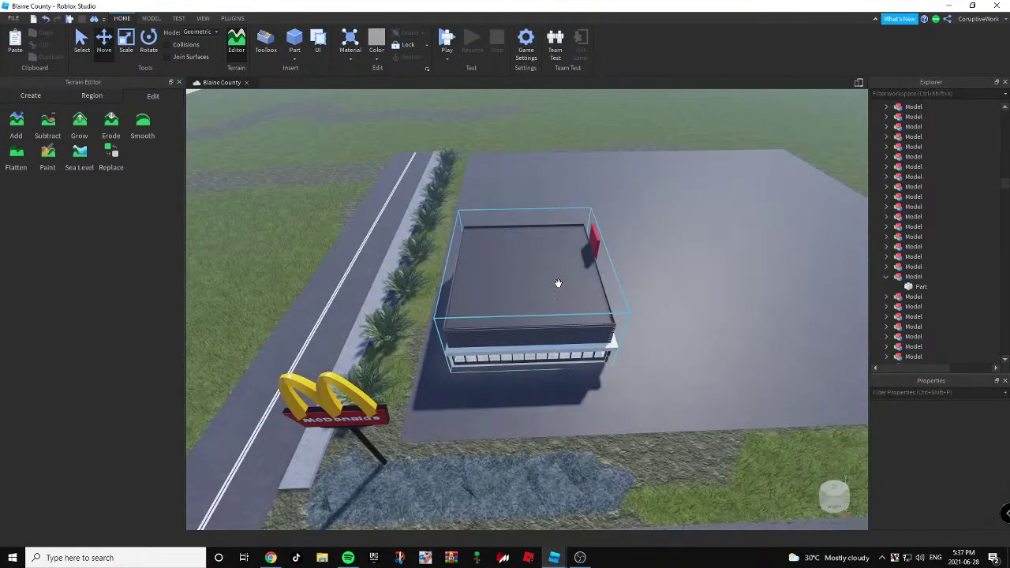
Paste the brick building into the Blaine County map and move it to the far side of the McDonald's lot.
key("ctrl+2")
right_click(706, 282)
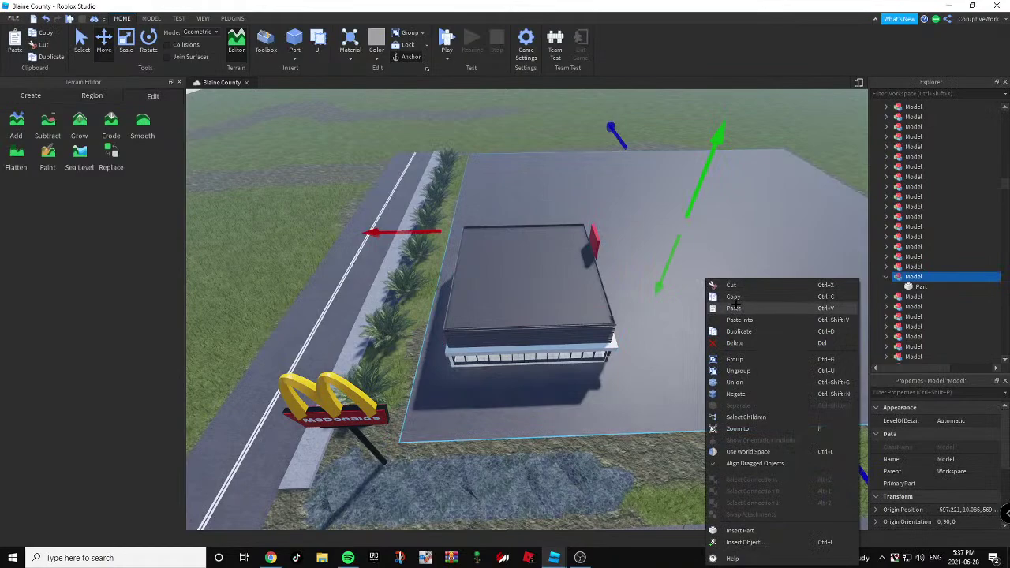
left_click(735, 306)
key("d")
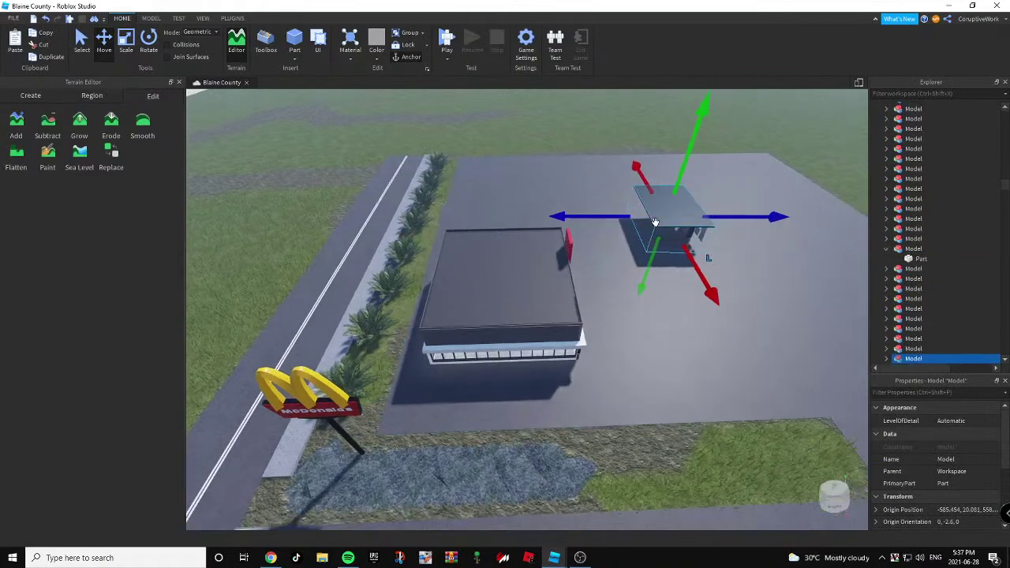
right_click_drag(650, 228, 670, 243)
key("d")
left_click_drag(705, 257, 673, 225)
key("ctrl+r")
key("w")
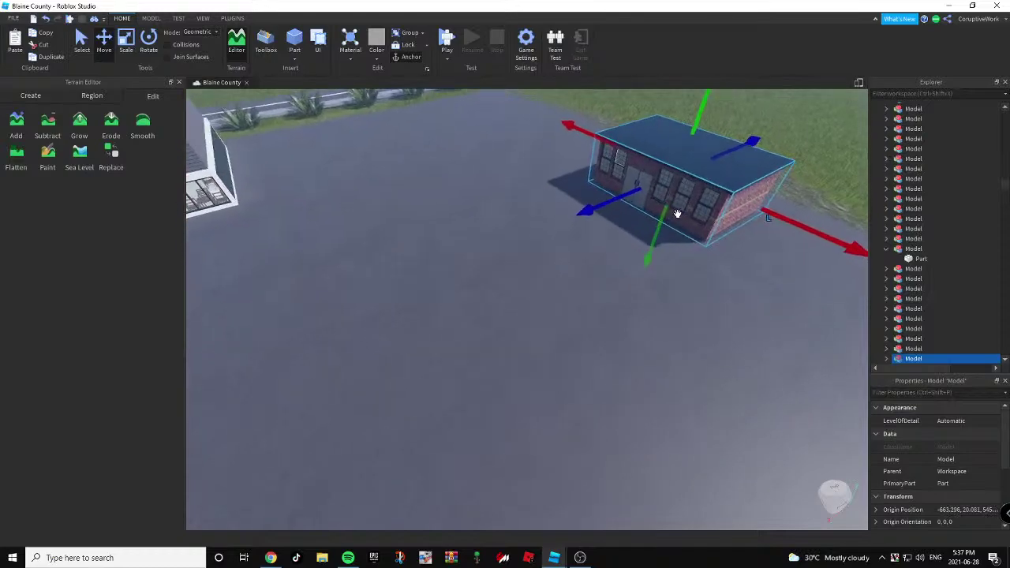
Rotate the brick building 90 degrees and adjust its position at the edge of the McDonald's lot.
right_click_drag(676, 214, 693, 274)
key("ctrl+r")
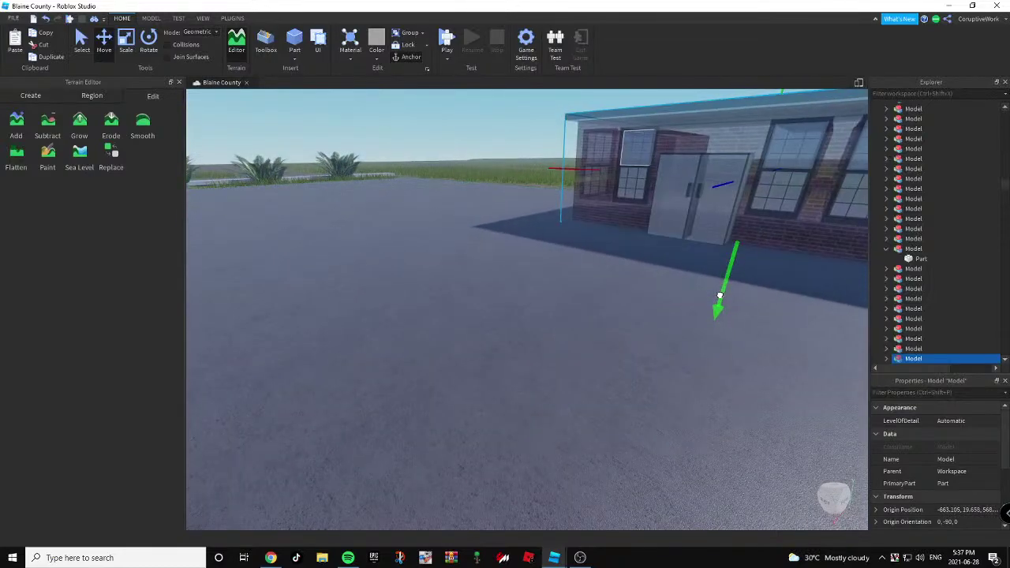
left_click_drag(718, 297, 714, 304)
key("d")
key("s")
right_click_drag(697, 303, 693, 304)
left_click_drag(613, 246, 621, 247)
left_click(635, 255)
left_click(564, 249)
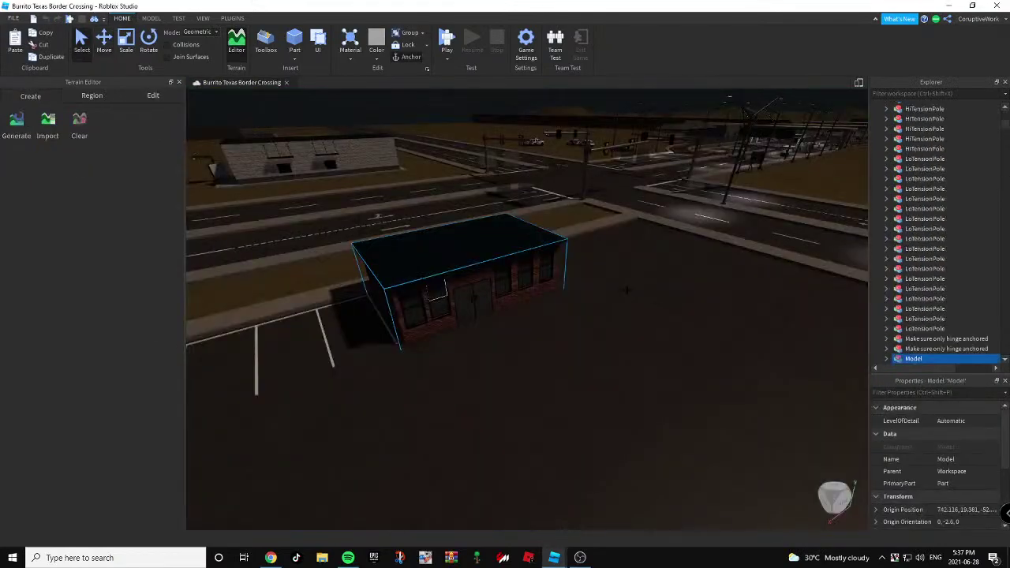
Switch to the Burrito Texas Border Crossing game, find the Starbucks building and copy all of its parts.
right_click_drag(541, 242, 542, 242)
key("w")
right_click_drag(602, 199, 584, 193)
key("w")
key("a")
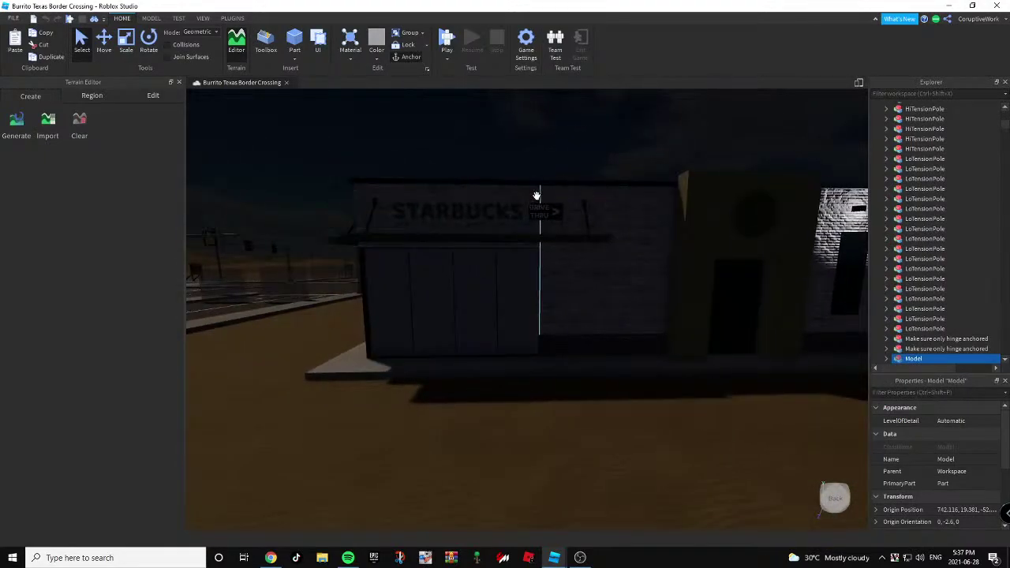
key("s")
right_click_drag(481, 205, 436, 212)
left_click_drag(528, 160, 652, 368)
right_click(615, 266)
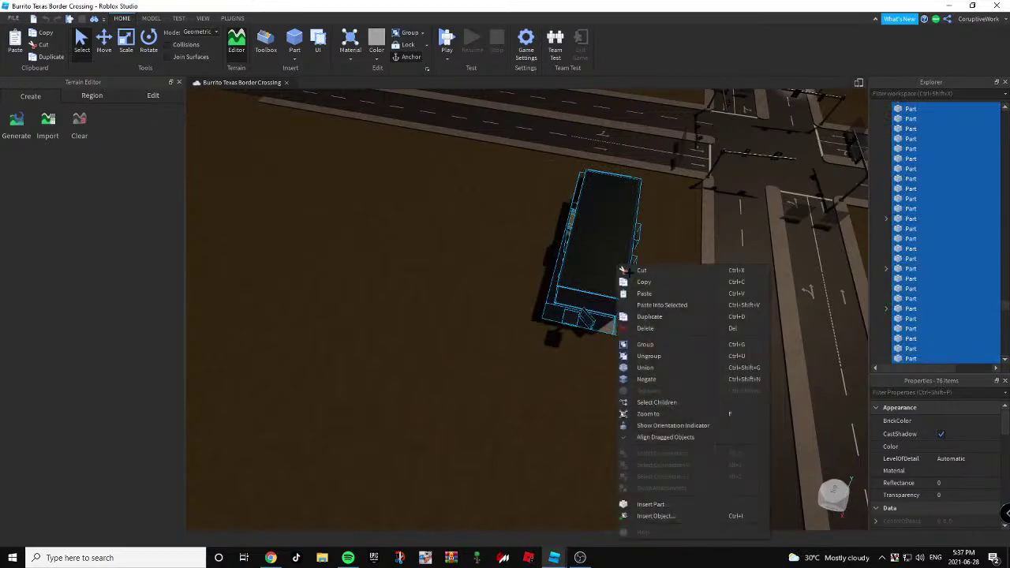
left_click(655, 280)
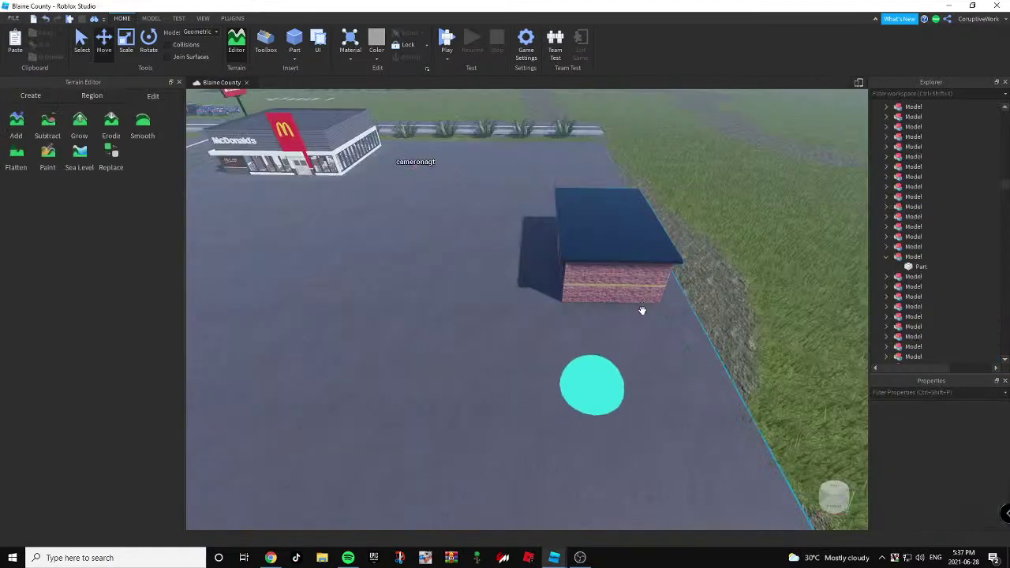
Paste the Starbucks building into the Blaine County map and group its parts into one model.
right_click_drag(497, 285, 498, 286)
right_click(502, 317)
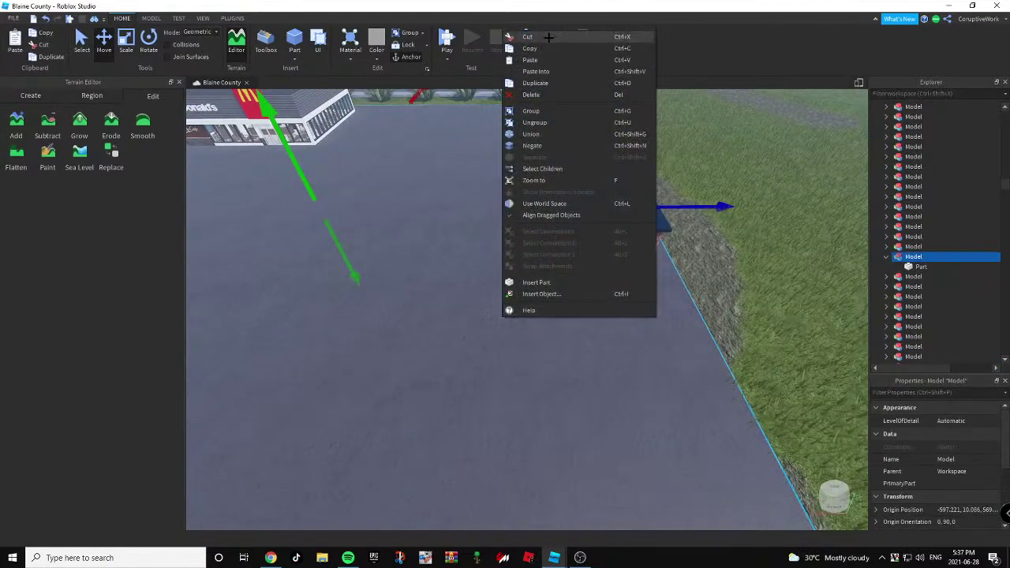
left_click(532, 57)
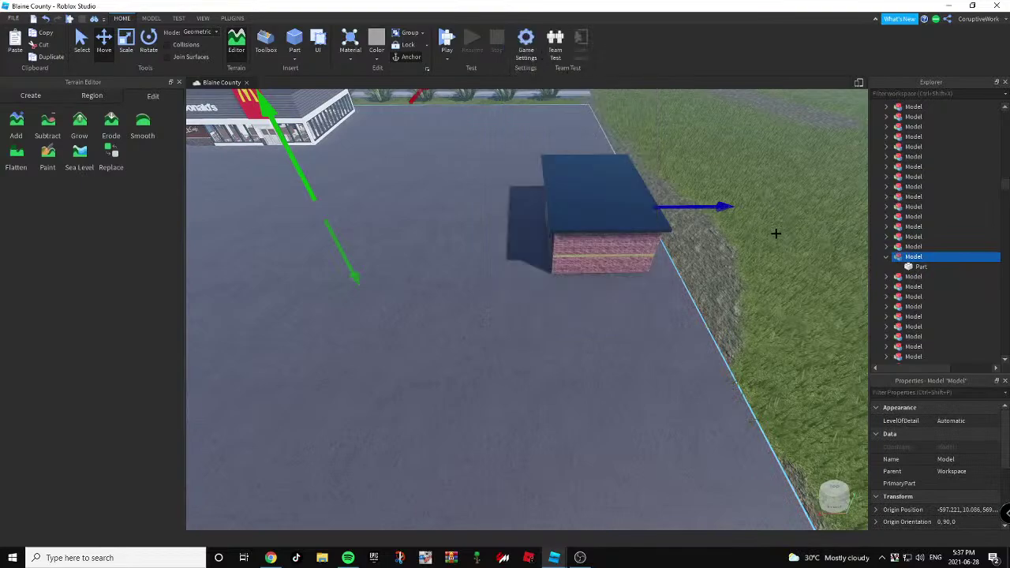
key("ctrl+v")
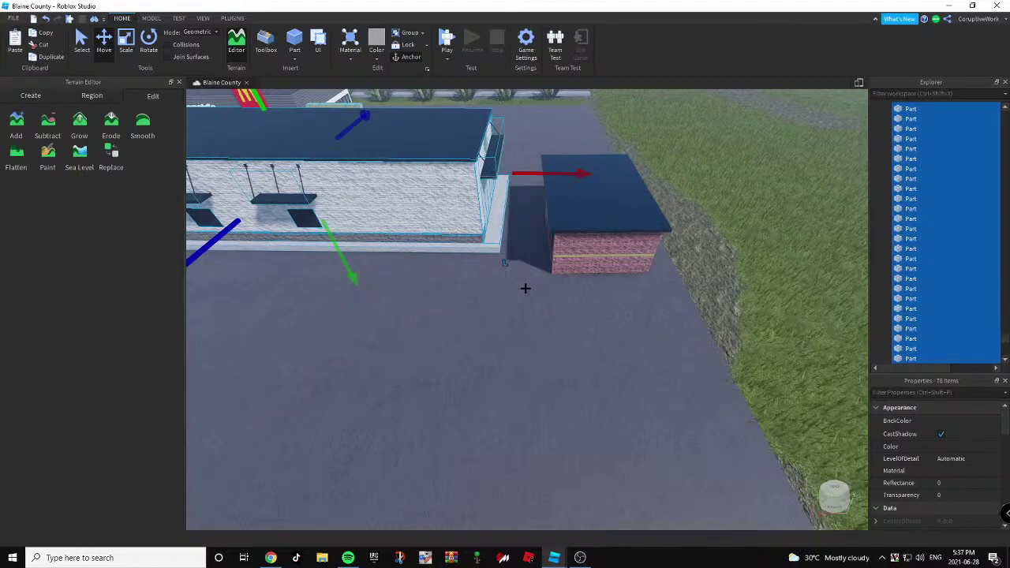
key("ctrl+g")
right_click_drag(528, 227, 458, 207)
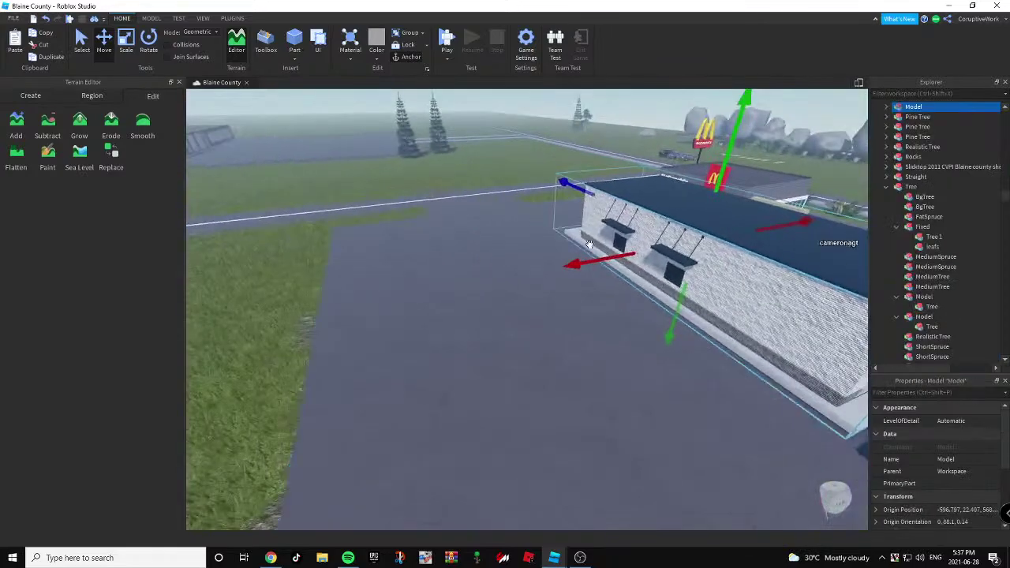
Move the Starbucks building off the McDonald's lot onto the grass beyond the pavement's edge.
left_click_drag(575, 266, 393, 314)
key("s")
right_click_drag(392, 313, 392, 314)
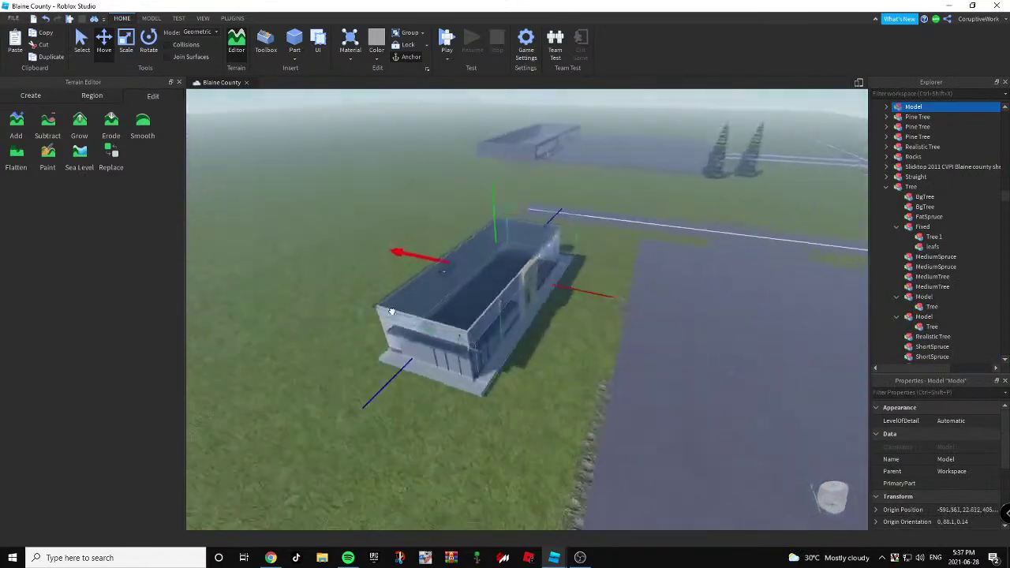
left_click_drag(392, 314, 431, 310)
right_click_drag(620, 291, 568, 279)
key("s")
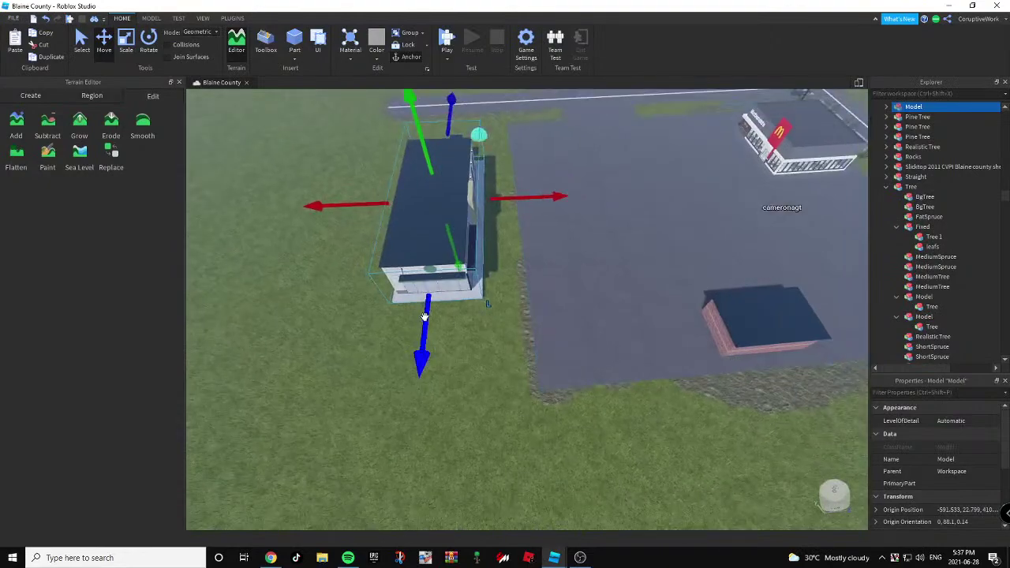
left_click_drag(424, 316, 428, 392)
Scale the parking lot pavement outward so it extends beneath and past the Starbucks building.
left_click(587, 320)
key("a")
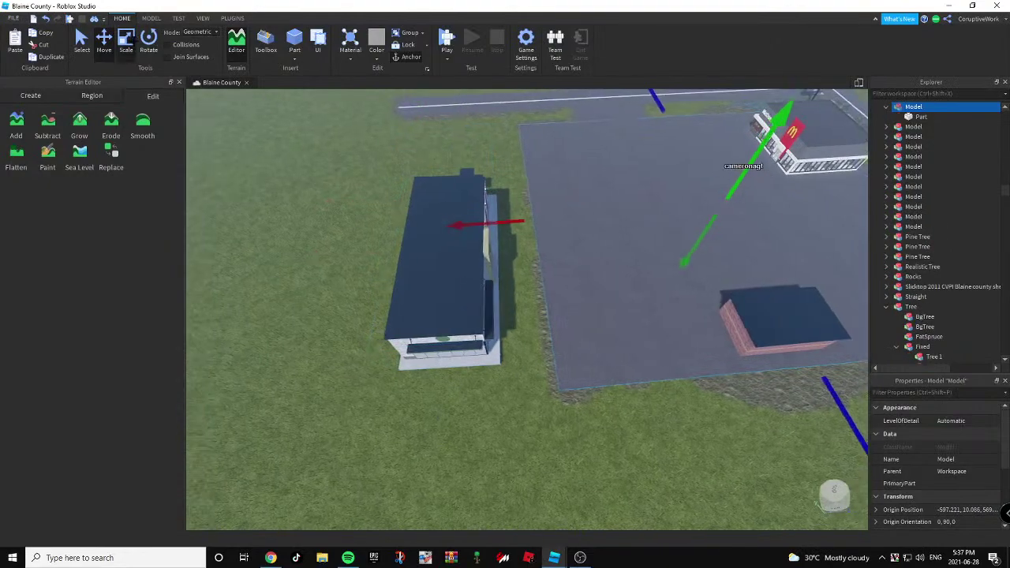
left_click(126, 41)
right_click_drag(542, 233, 587, 242)
left_click_drag(600, 243, 601, 242)
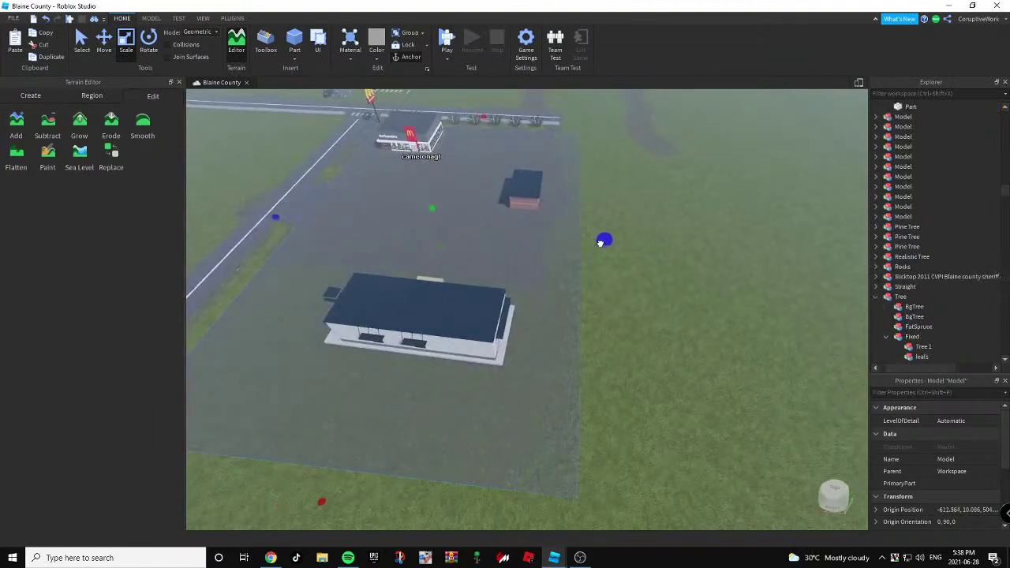
key("w")
right_click_drag(627, 293, 708, 255)
left_click_drag(748, 229, 731, 228)
left_click(786, 302)
key("w")
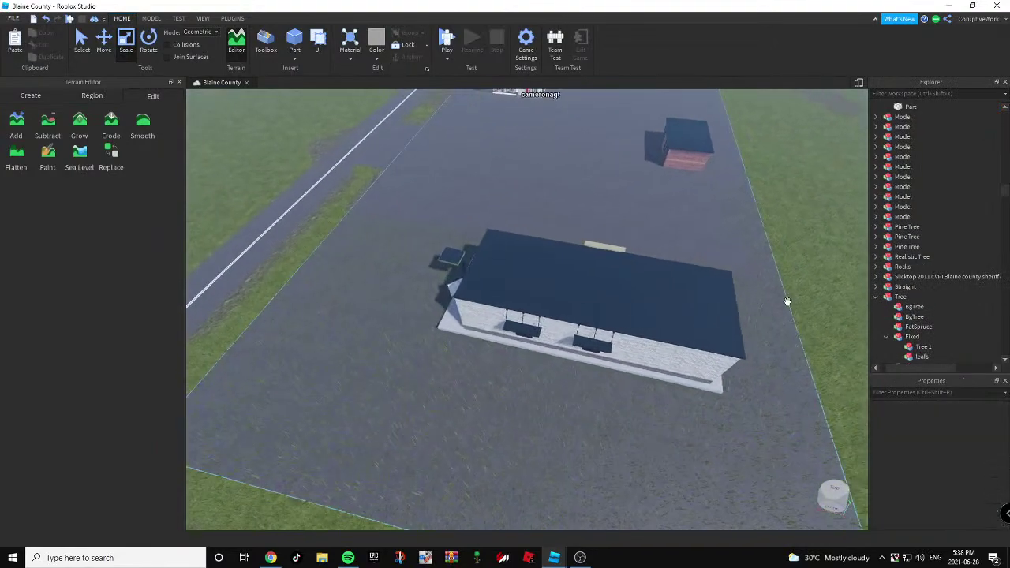
Delete the letter B from the STARBUCKS drive-thru sign on the building's end wall.
right_click_drag(787, 302, 568, 348)
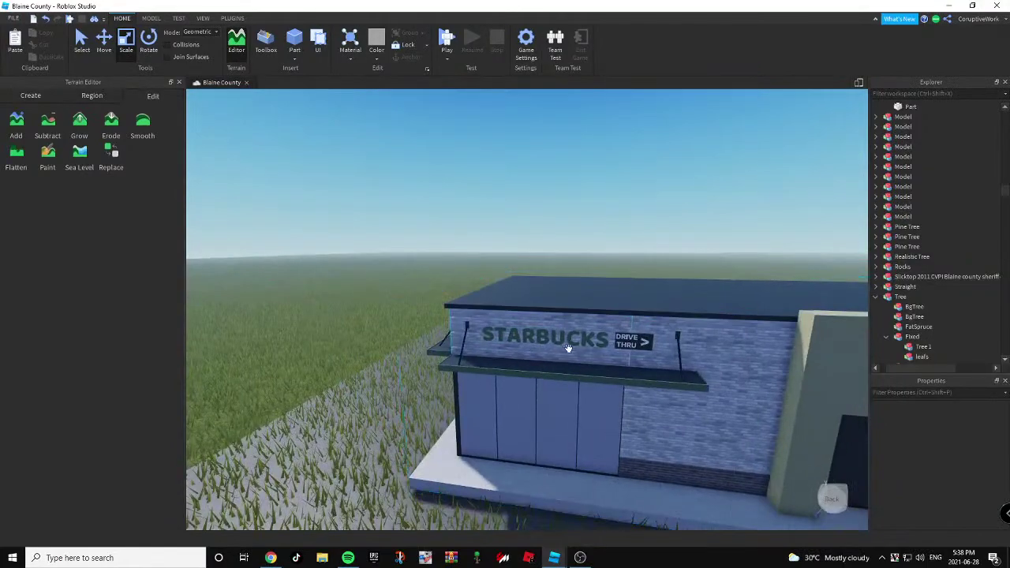
key("Delete")
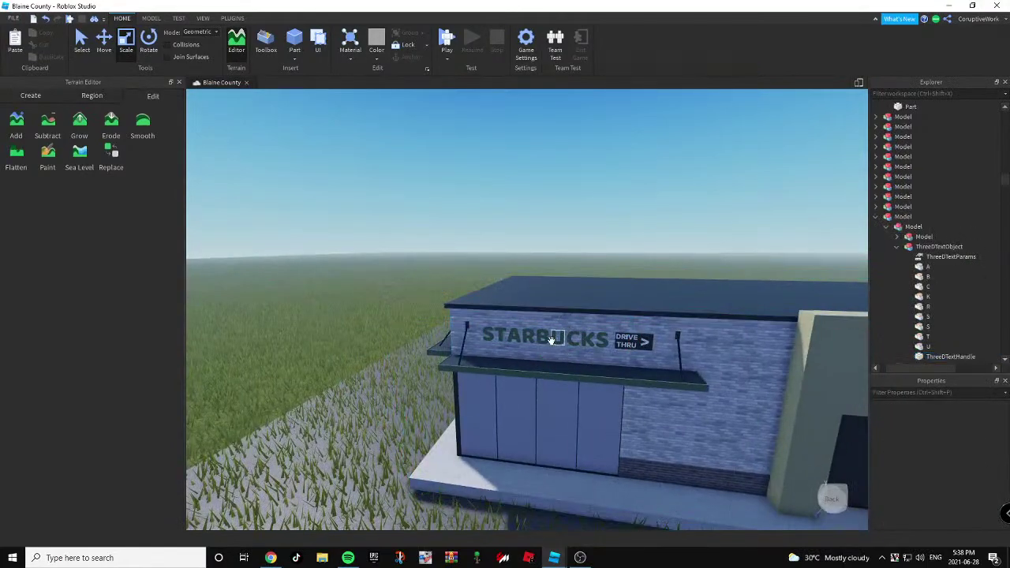
left_click(542, 338)
key("Delete")
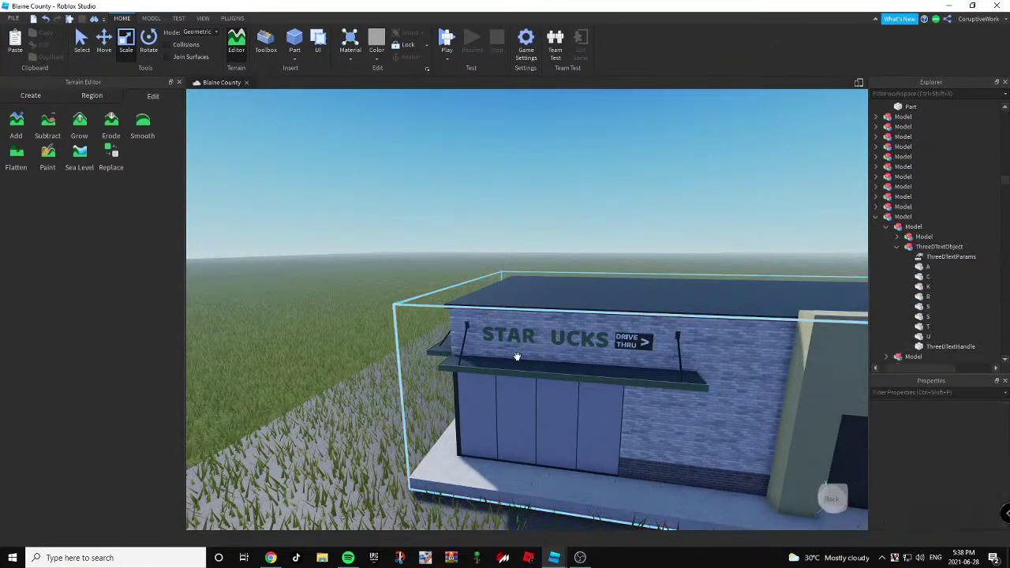
Move the sign letters U, C, K and S together along the wall to close the gap after STAR.
left_click(523, 335)
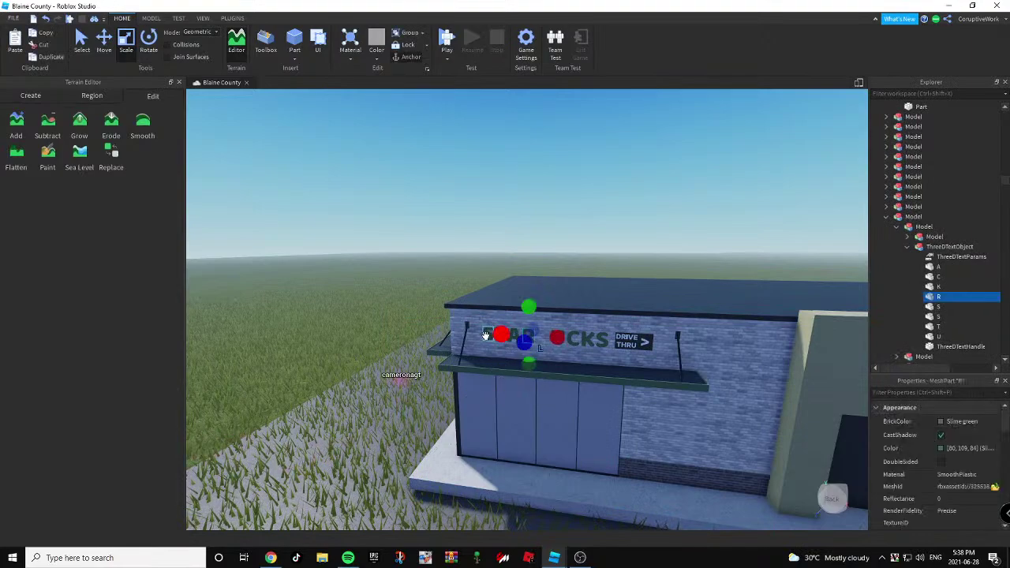
scroll(524, 369, "up", 3)
right_click_drag(526, 372, 526, 373)
left_click(660, 149)
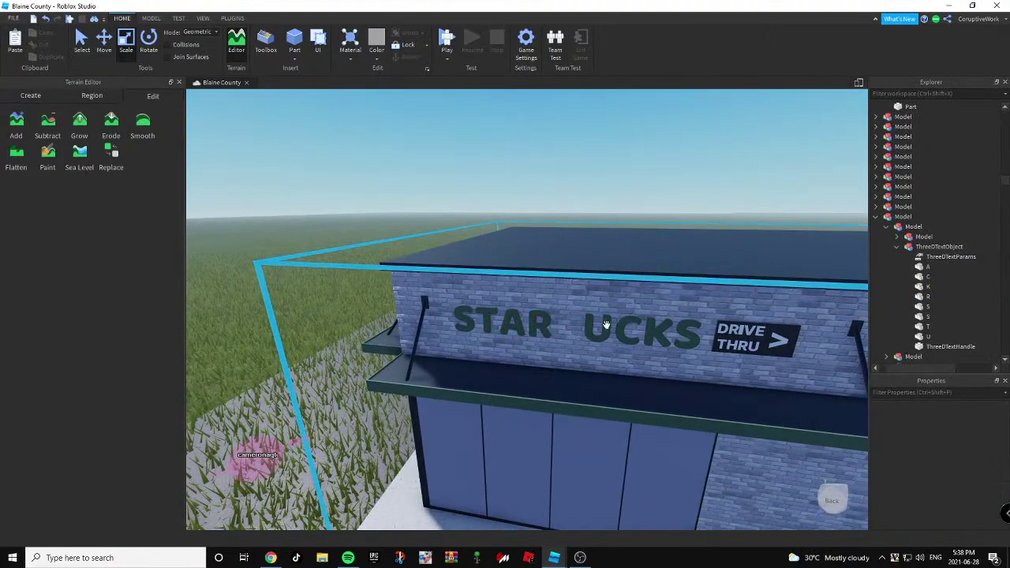
left_click(601, 335)
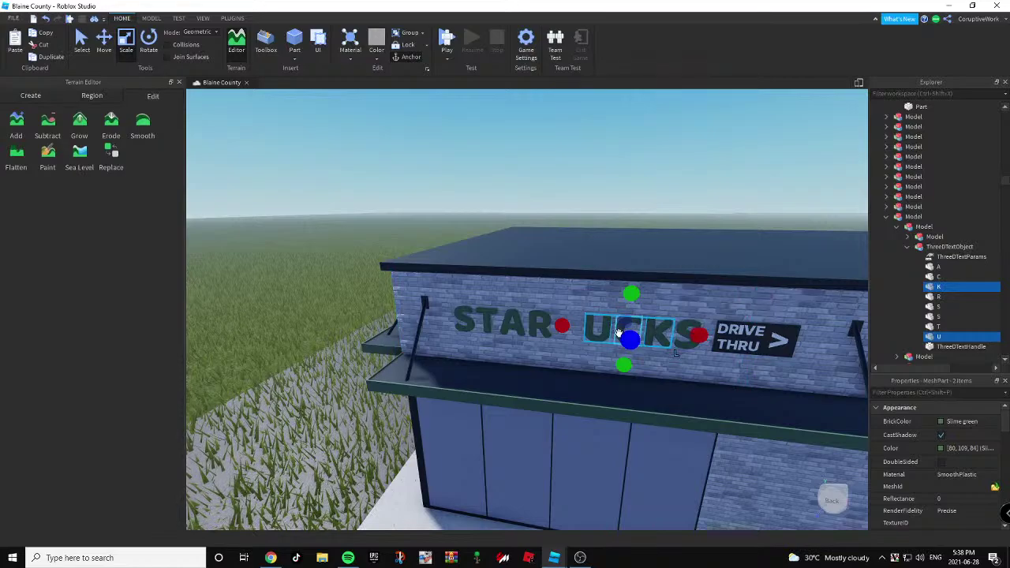
key("f")
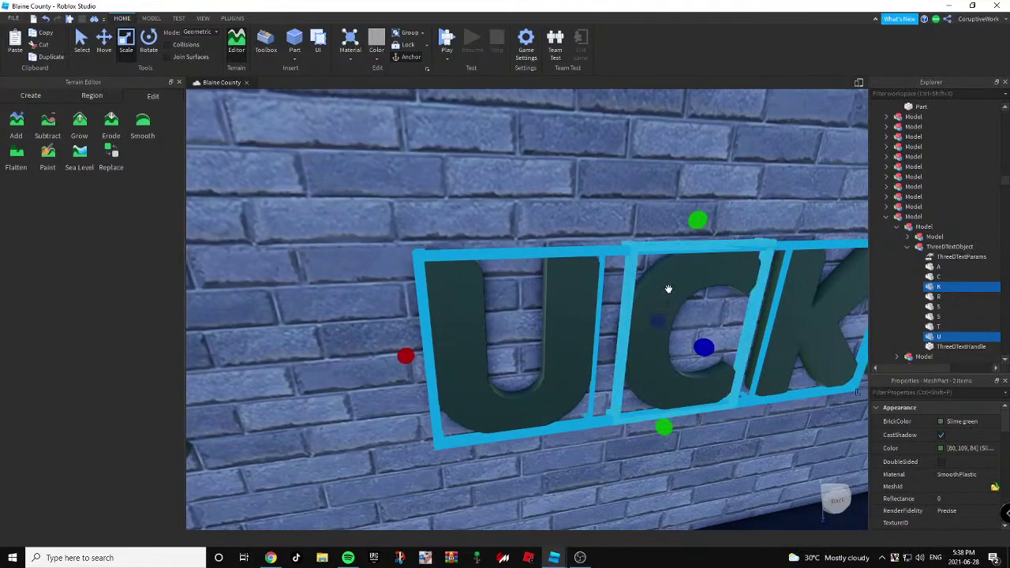
left_click(669, 289, "ctrl")
key("f")
left_click(748, 260, "ctrl")
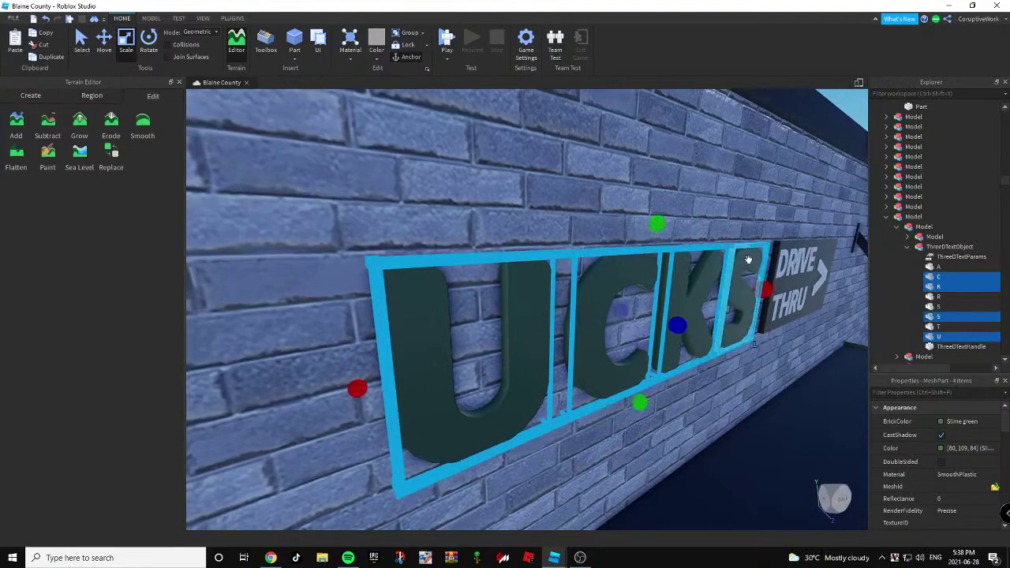
scroll(748, 260, "down", 5)
right_click_drag(748, 260, 294, 145)
key("ctrl+2")
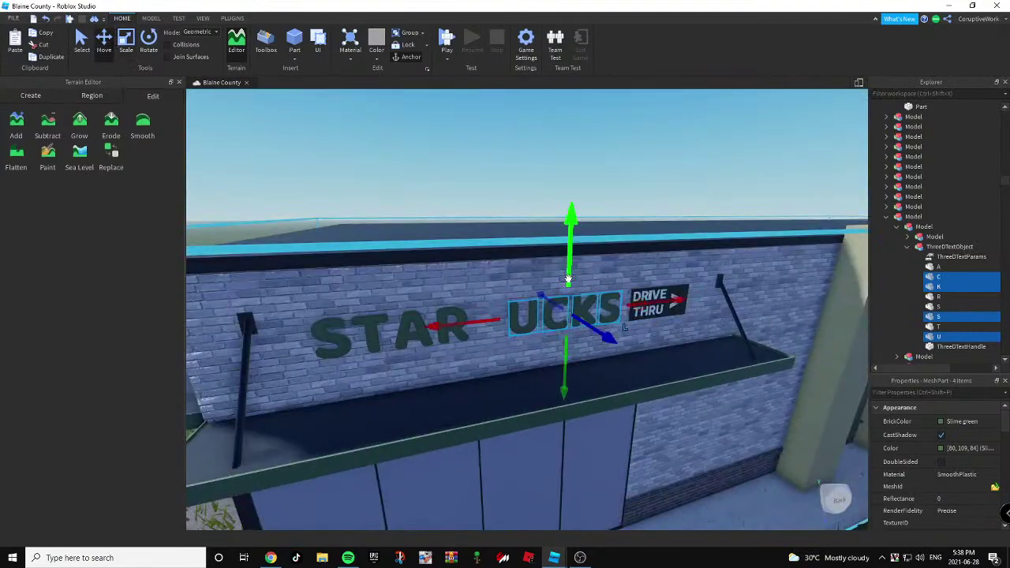
left_click_drag(655, 306, 622, 305)
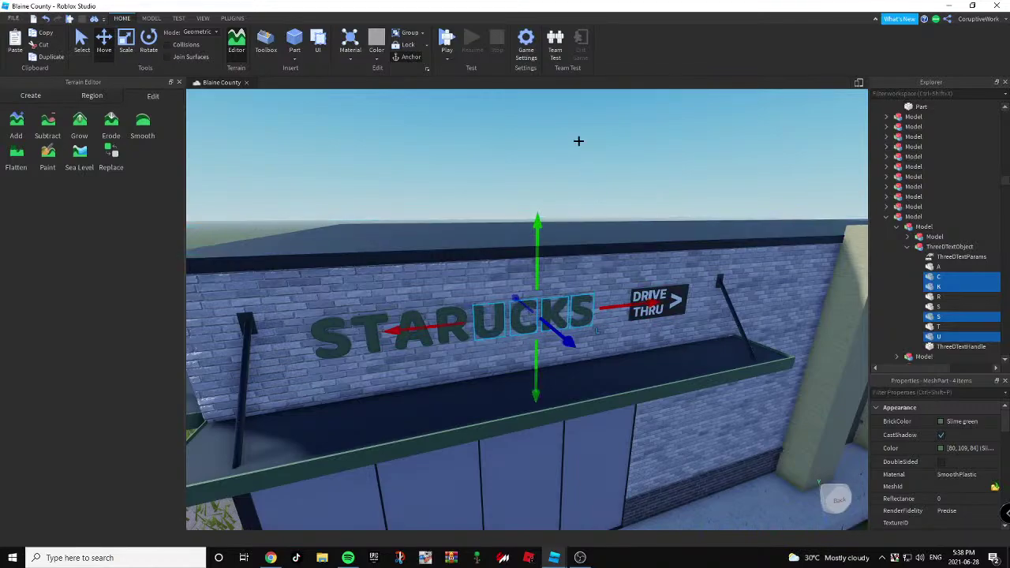
Try to move the DRIVE THRU sign pieces along the wall toward the shop lettering.
left_click(671, 292, "alt")
left_click(675, 298, "ctrl+alt")
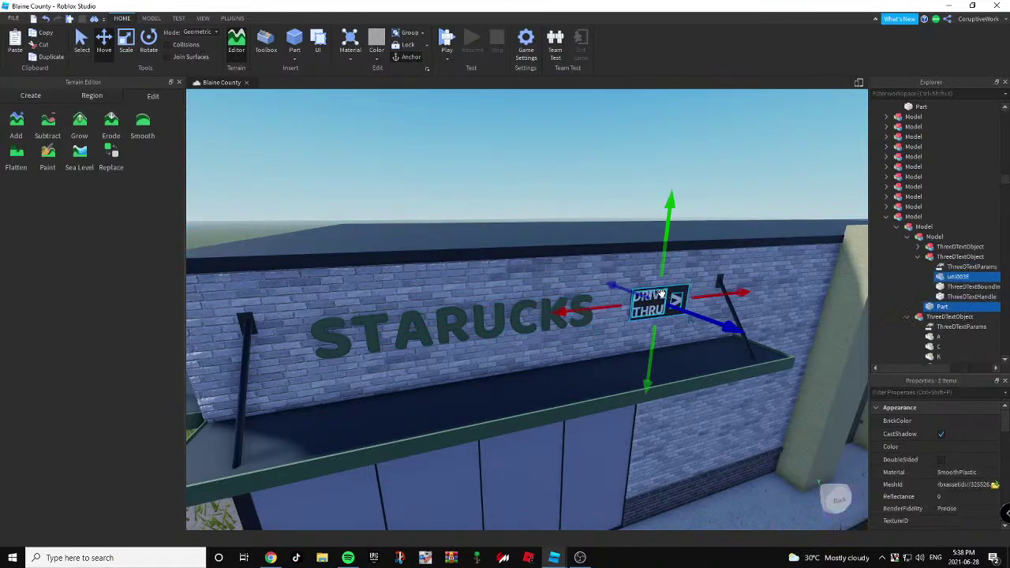
left_click(661, 296, "ctrl+alt")
mouse_move(708, 297)
left_mouse_down()
mouse_move(700, 298)
mouse_move(708, 299)
left_mouse_up()
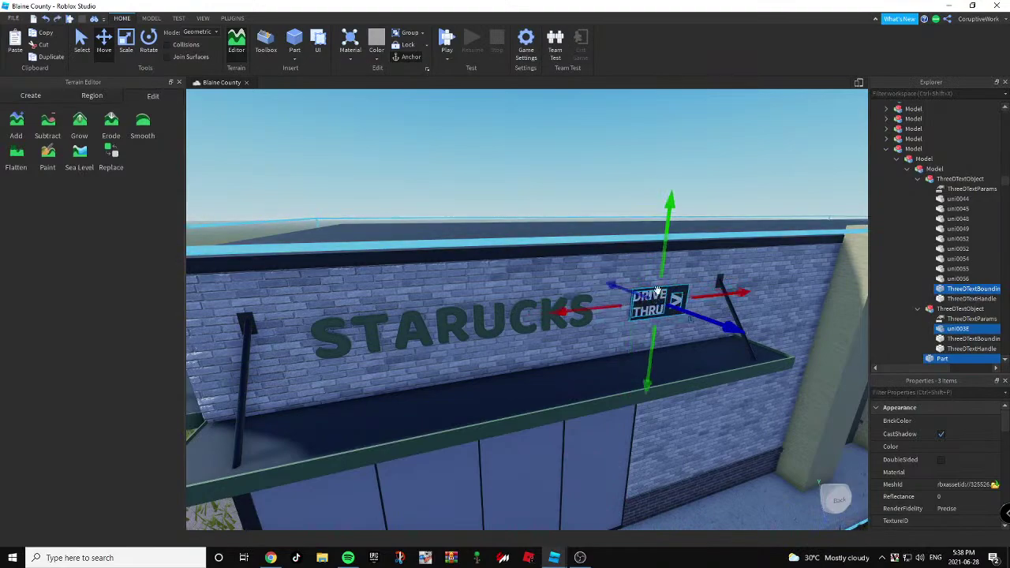
left_click(624, 213)
left_click(648, 298)
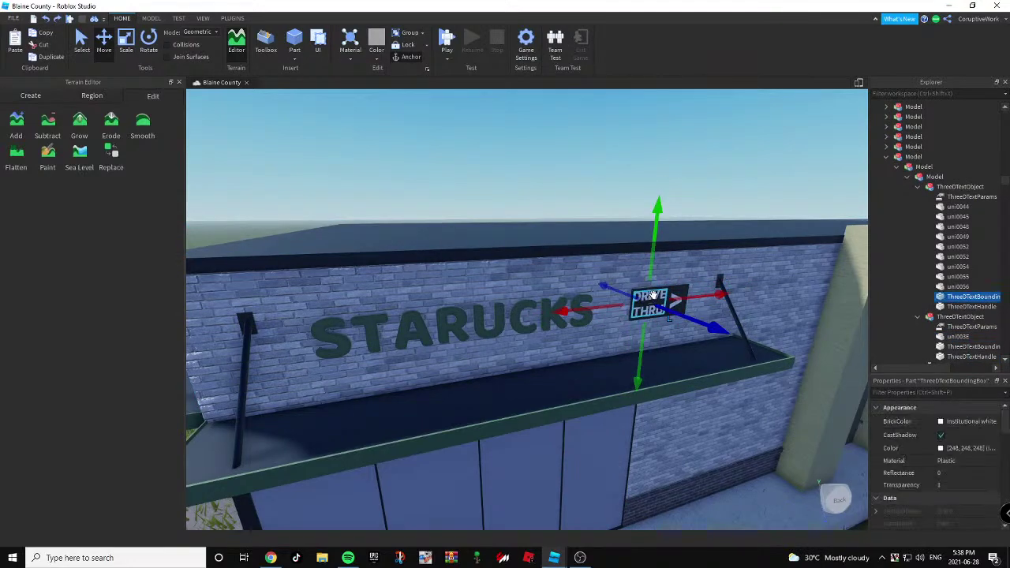
left_click_drag(688, 297, 687, 299)
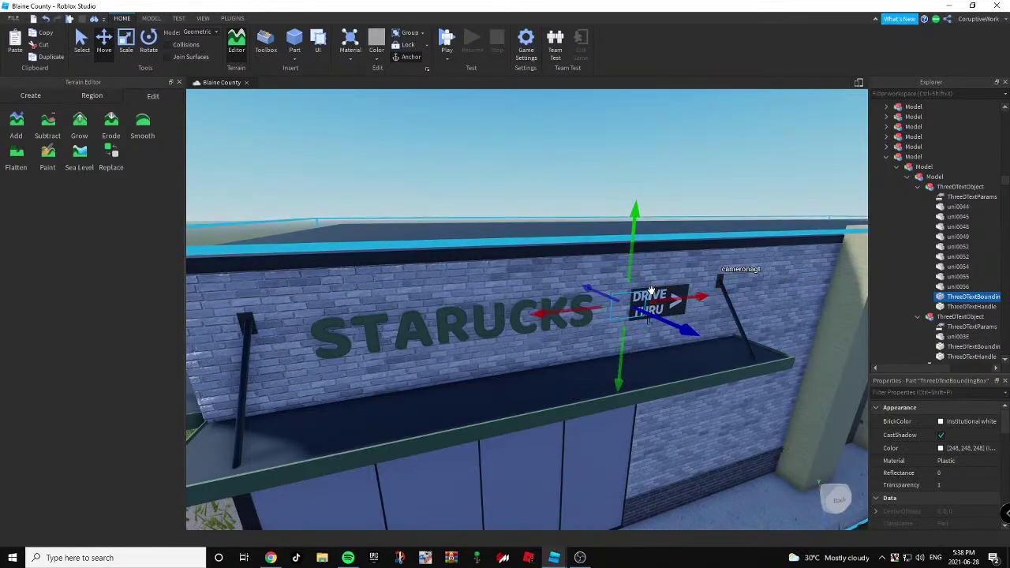
key("ctrl+z")
Group the DRIVE THRU text object into its own model and move it along the wall toward the STARUCKS lettering.
left_click(944, 187)
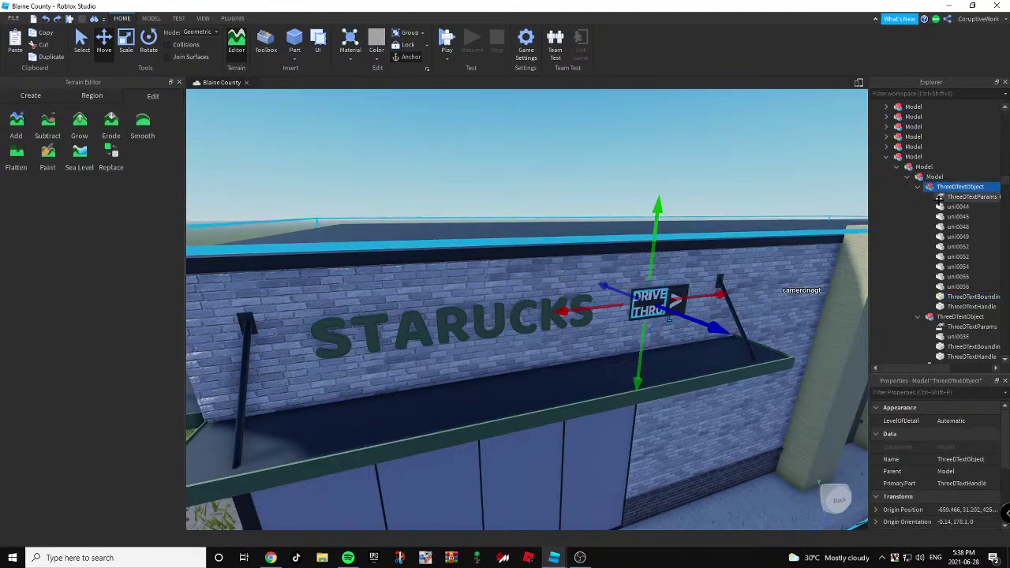
key("ctrl+g")
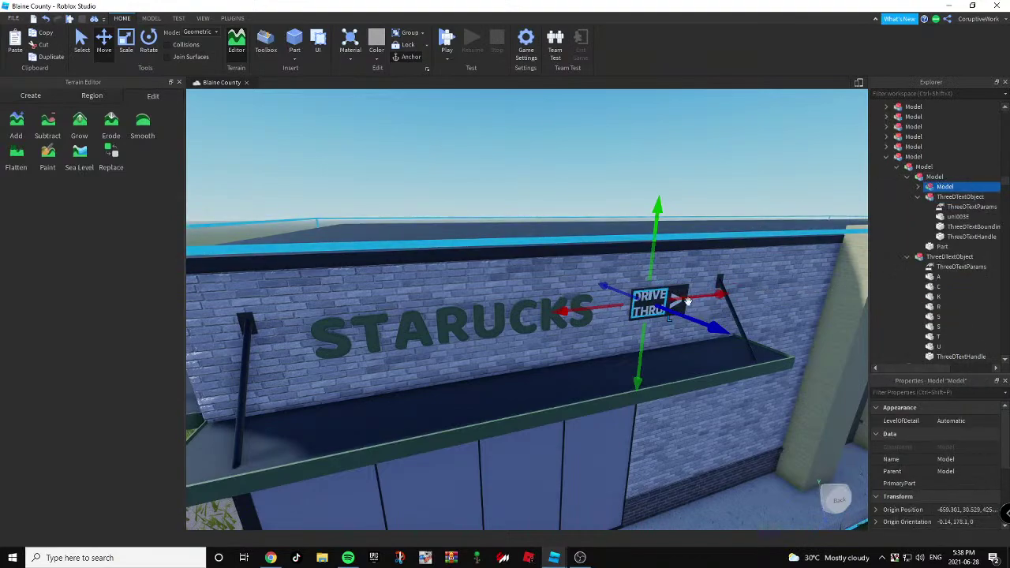
mouse_move(712, 295)
left_mouse_down()
mouse_move(684, 301)
mouse_move(709, 297)
left_mouse_up()
left_click(666, 294, "ctrl+alt")
left_click(676, 300, "ctrl+alt")
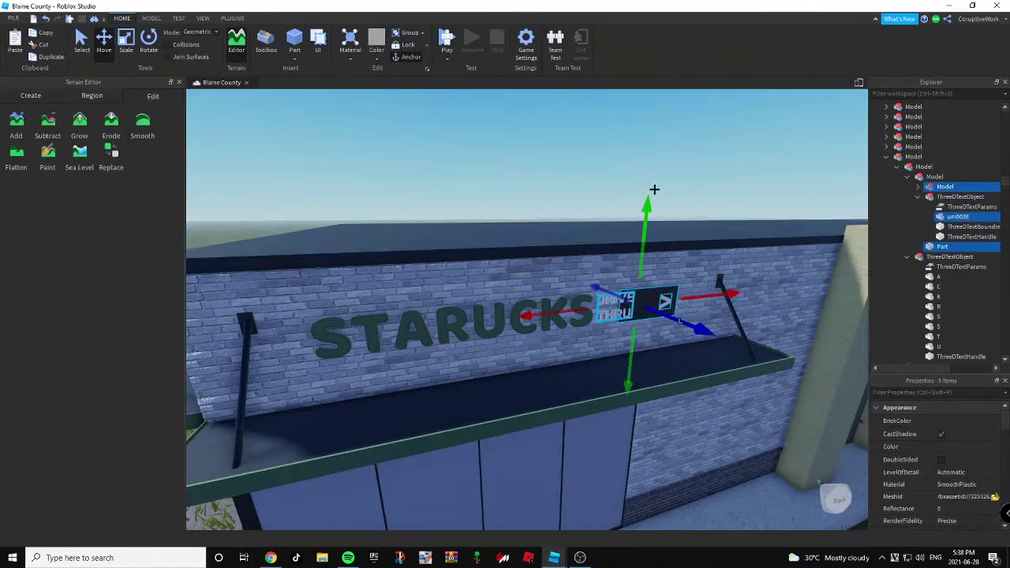
Move the black sign panel and its arrow behind the DRIVE THRU text, and nudge the text's bounding box toward the arrow.
left_click(663, 285)
left_click(665, 300, "ctrl+alt")
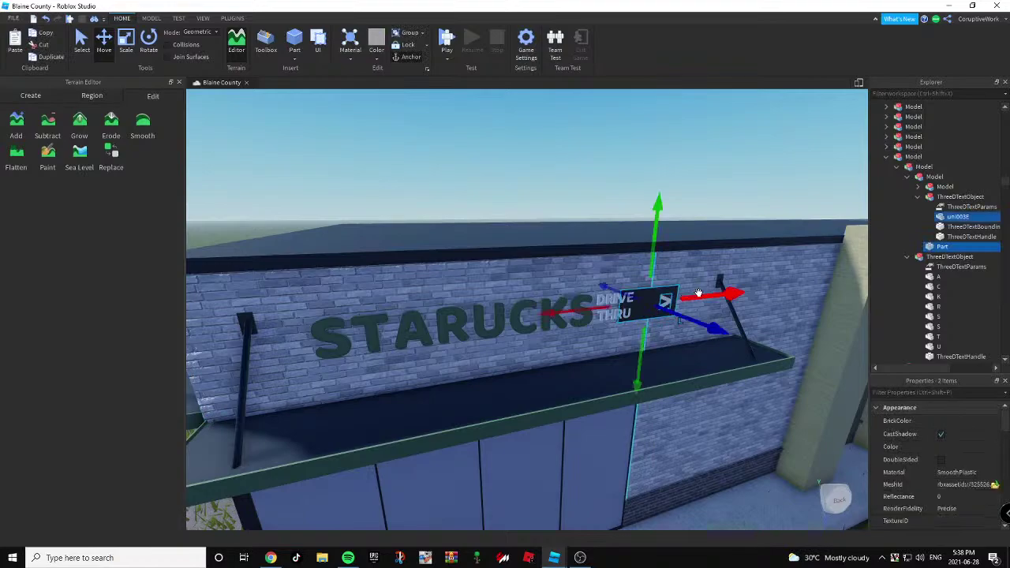
left_click_drag(701, 296, 693, 300)
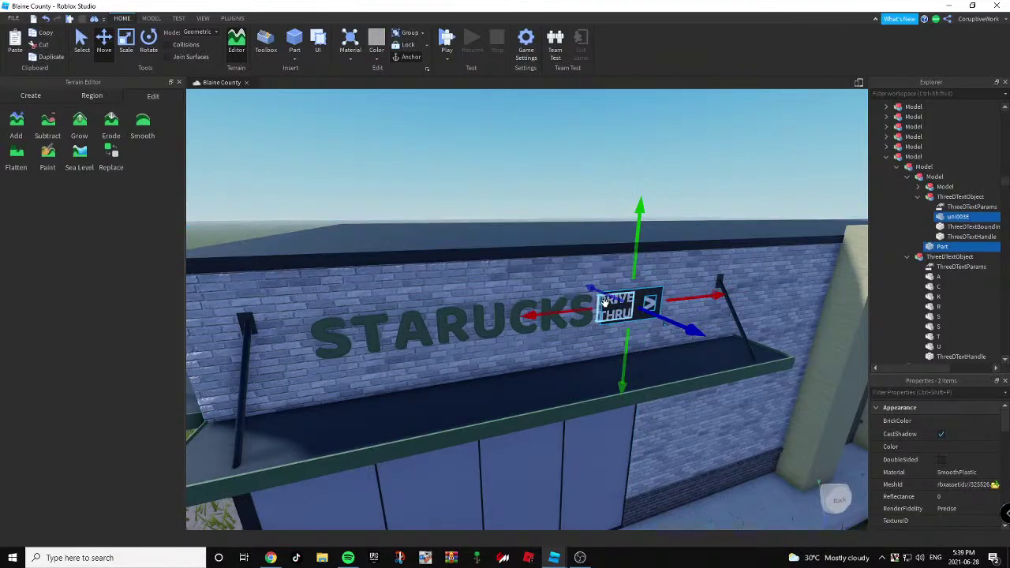
left_click(655, 302)
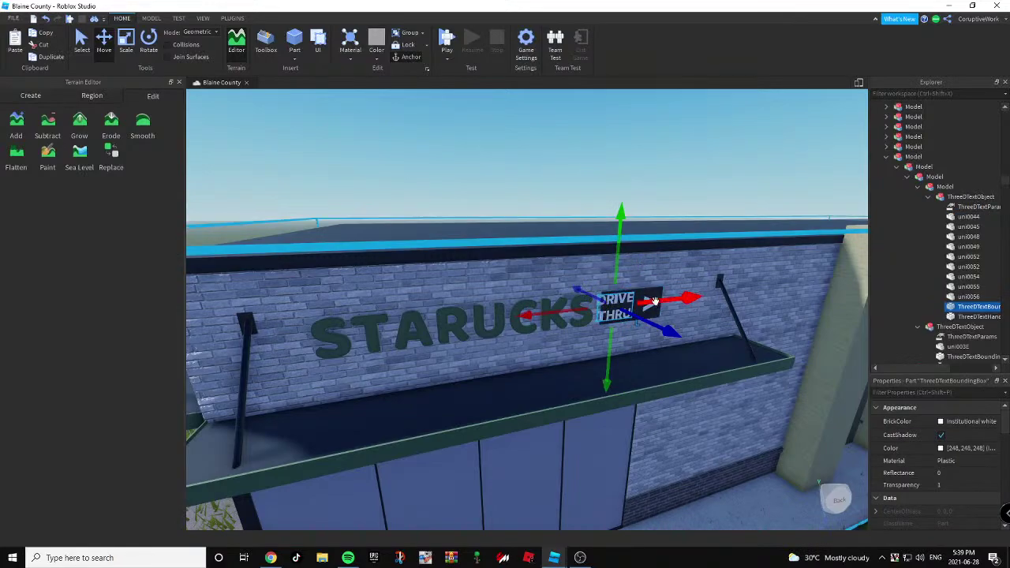
left_click_drag(655, 302, 659, 301)
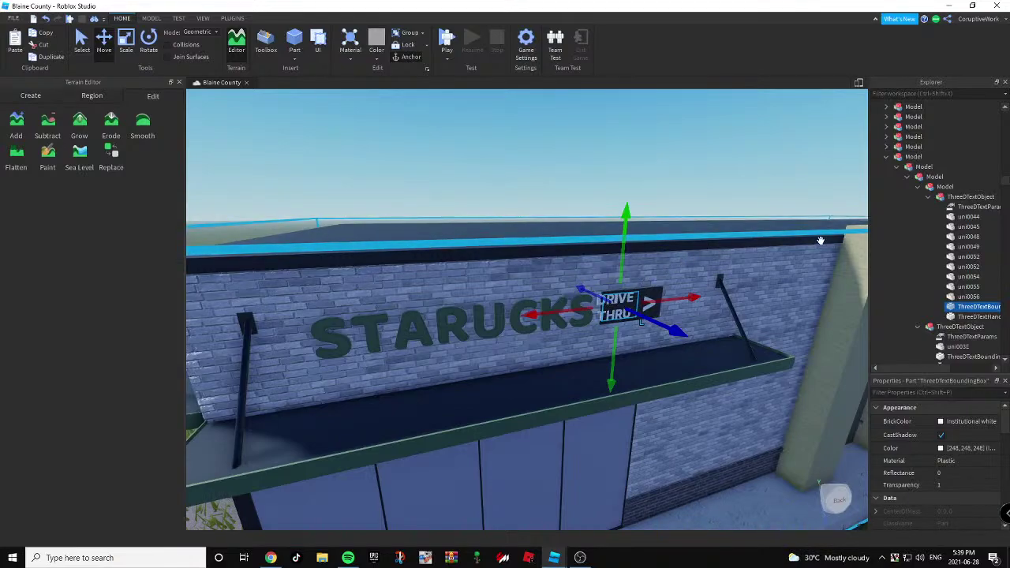
Adjust the black panel and arrow along the wall to line up with the DRIVE THRU text.
left_click(661, 174)
scroll(662, 178, "up", 3)
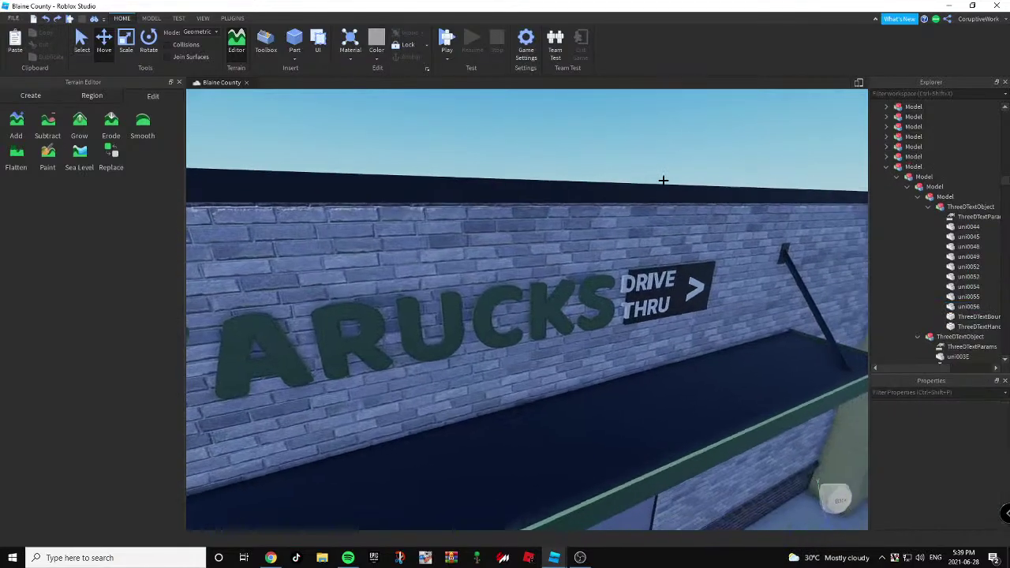
left_click(697, 269)
left_click(701, 278, "ctrl")
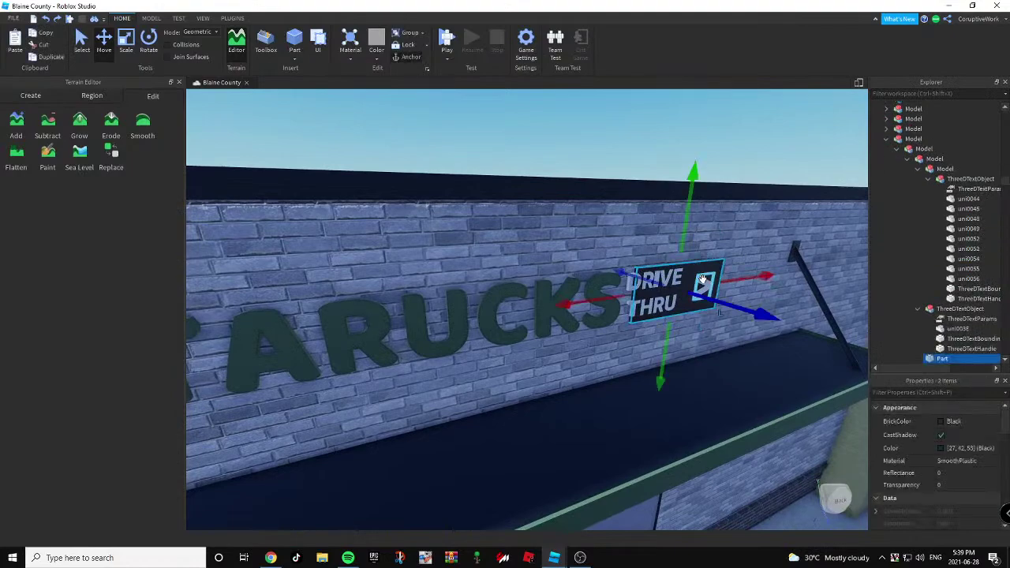
left_click(702, 280)
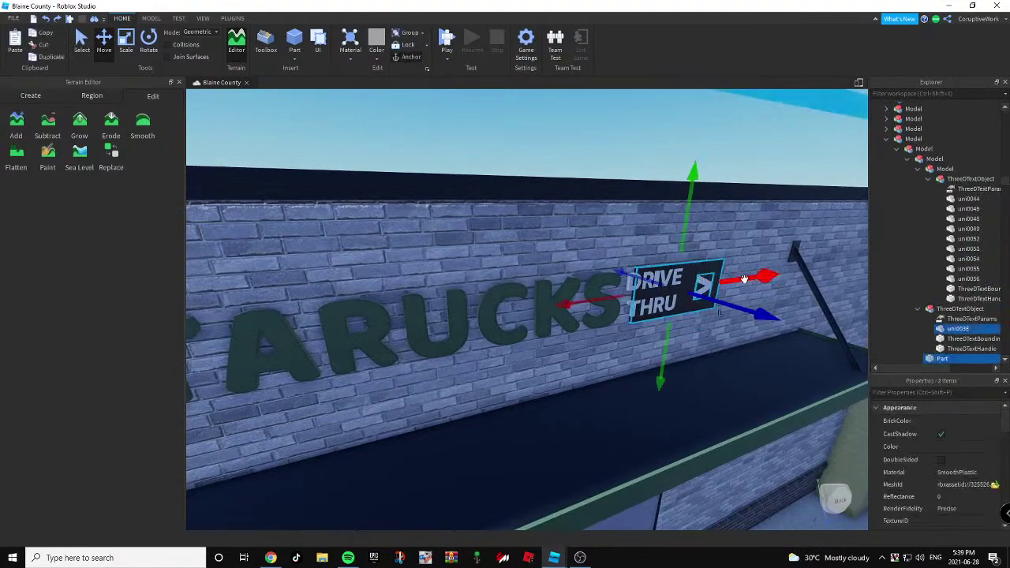
left_click_drag(739, 281, 737, 275)
Inspect the sign from a distance, along with the shop's entrance side and windows.
scroll(737, 275, "down", 5)
right_click_drag(737, 274, 616, 189)
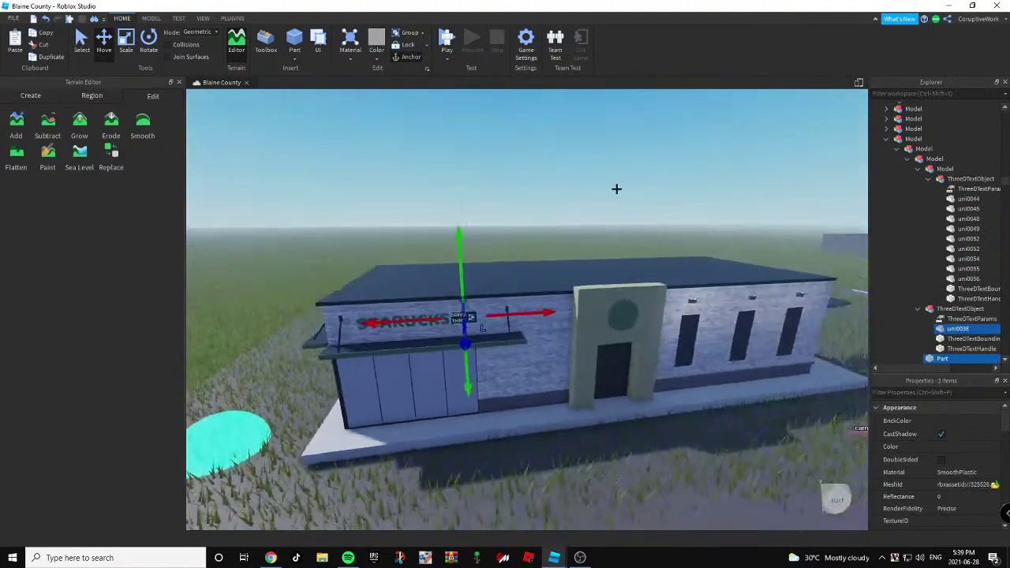
left_click(611, 186)
scroll(572, 169, "up", 3)
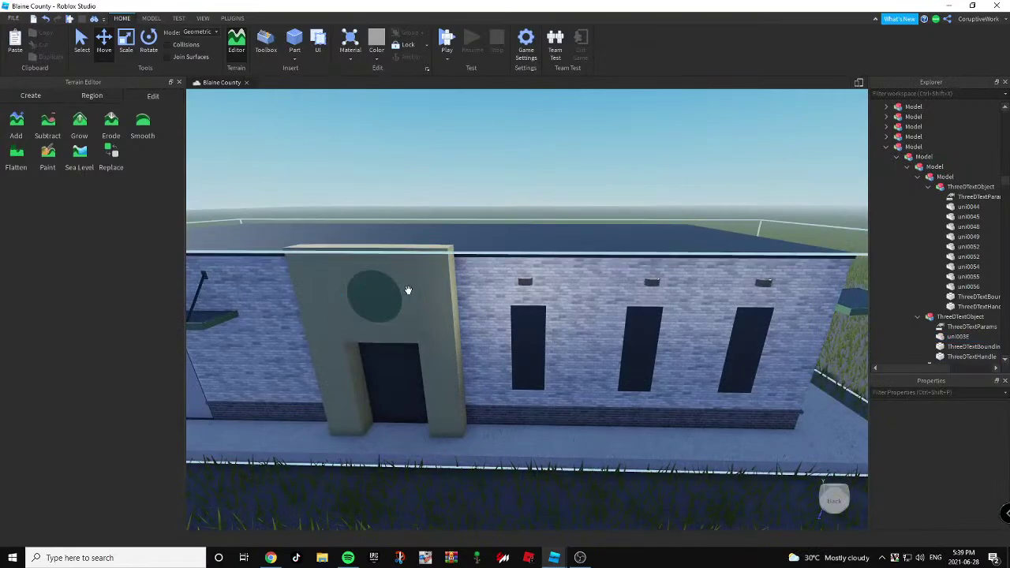
scroll(467, 271, "down", 3)
key("d")
right_click_drag(468, 271, 466, 270)
key("s")
left_click(49, 158)
right_click_drag(487, 306, 491, 309)
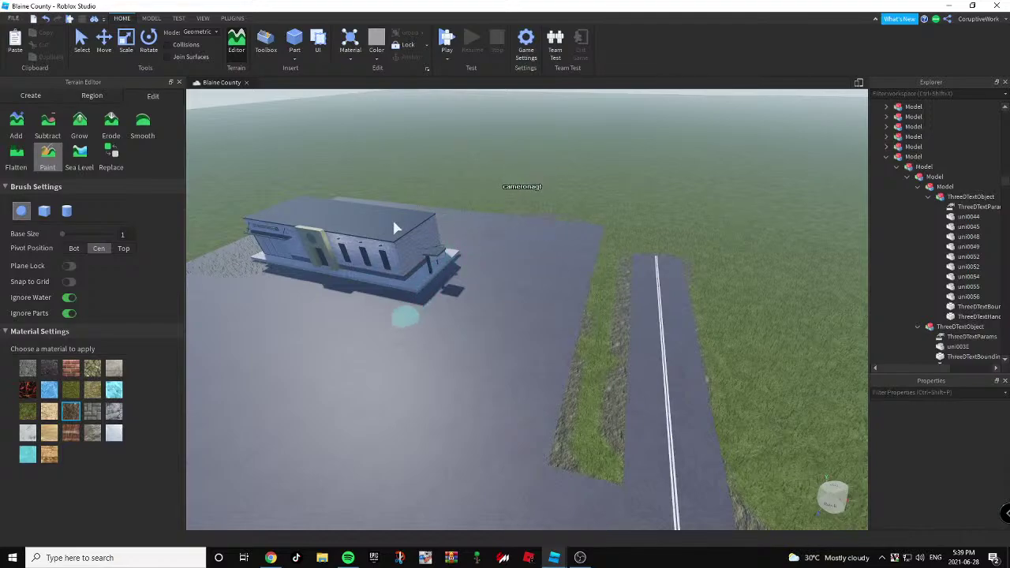
key("w")
right_click_drag(521, 251, 531, 314)
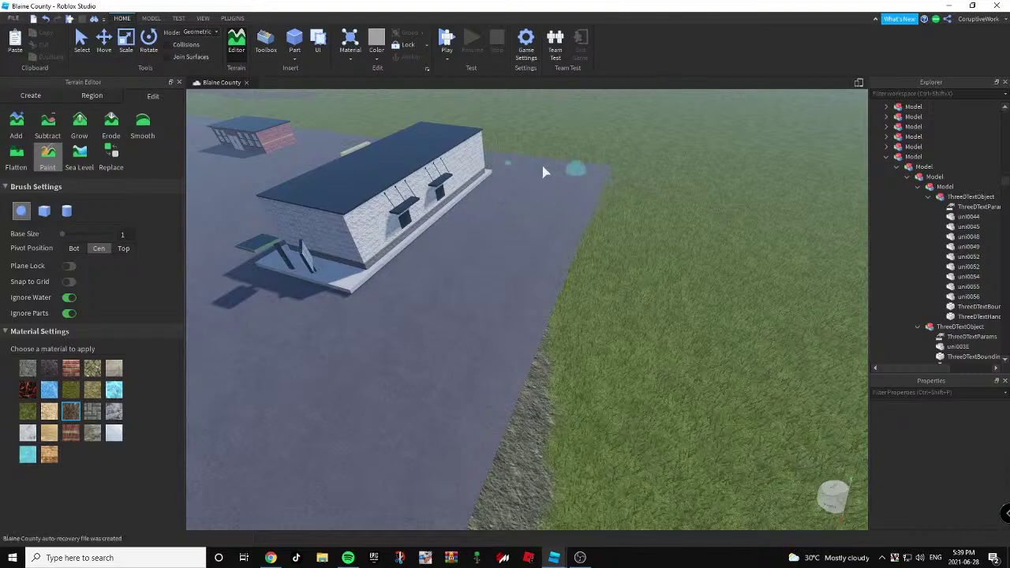
right_click_drag(534, 169, 527, 170)
key("w")
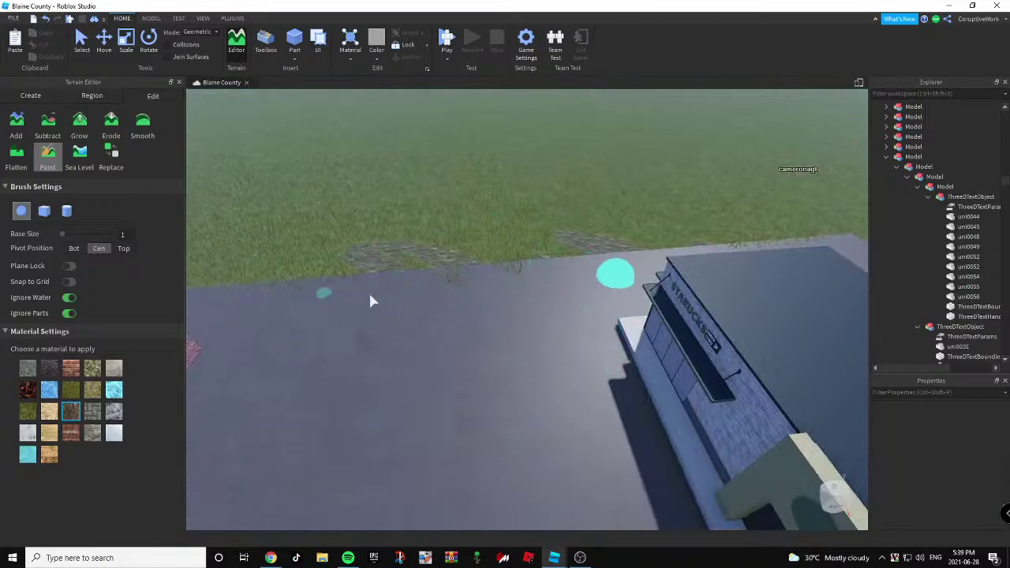
key("s")
key("a")
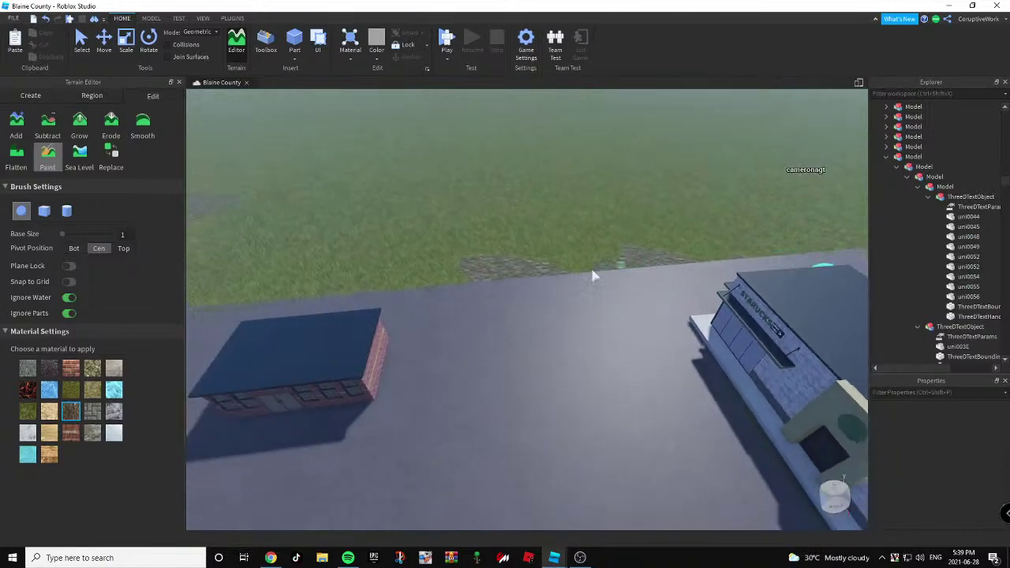
key("s")
key("a")
key("ctrl+2")
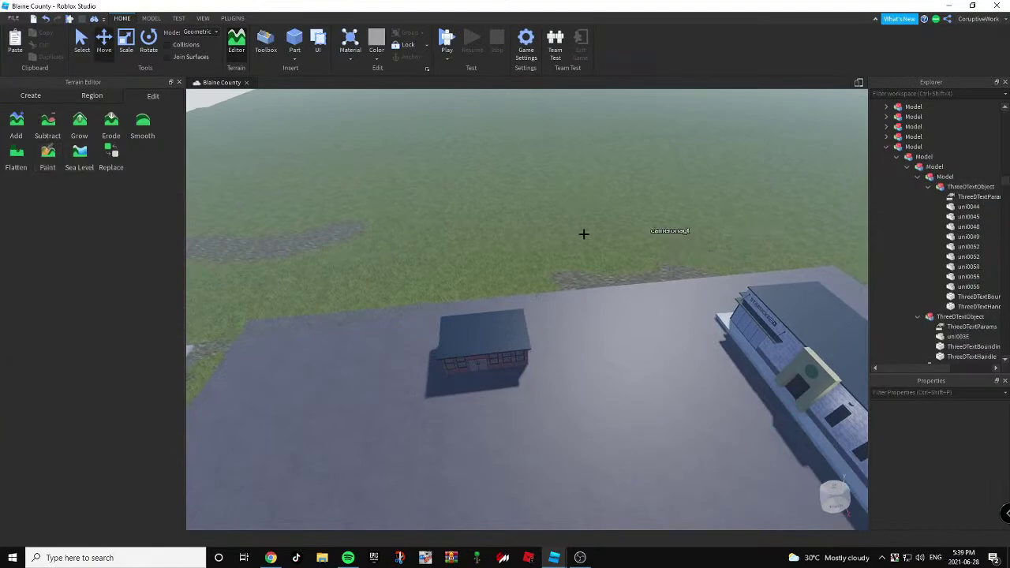
Search the Toolbox models for "car painter".
right_click_drag(584, 232, 602, 214)
key("w")
key("d")
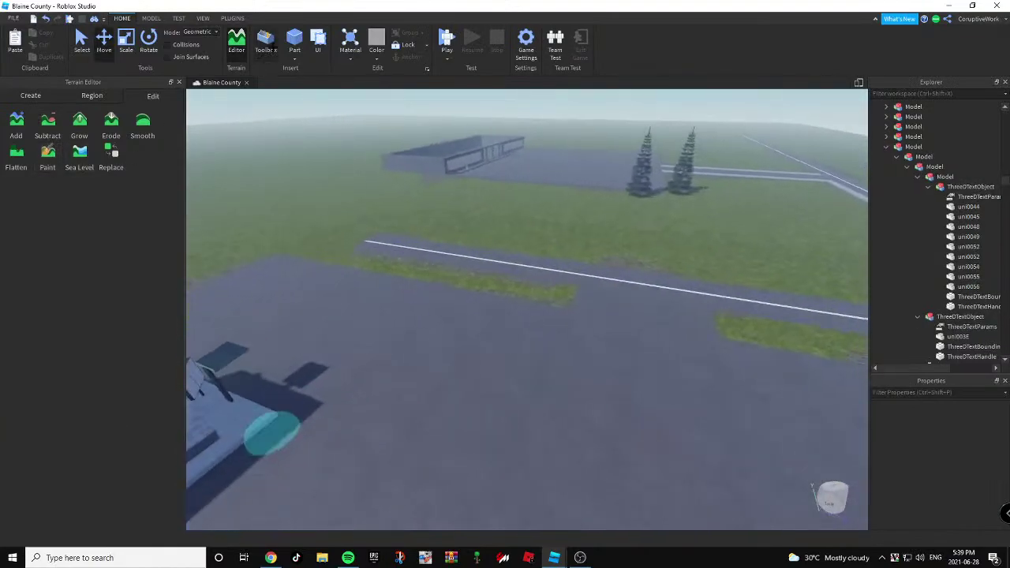
left_click(265, 42)
left_click(145, 118)
type("car p")
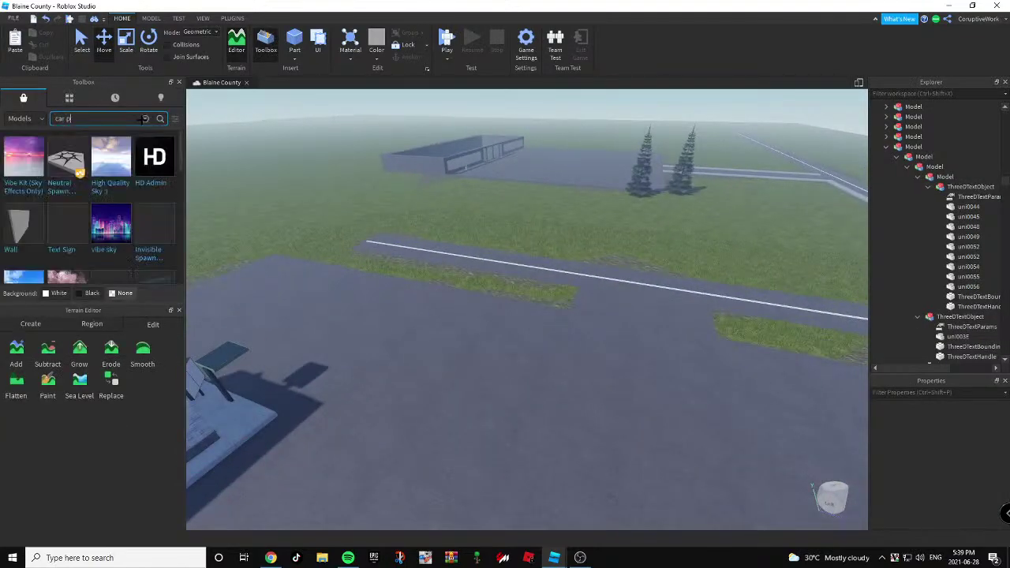
type("ainter")
key("Return")
scroll(305, 260, "down", 3)
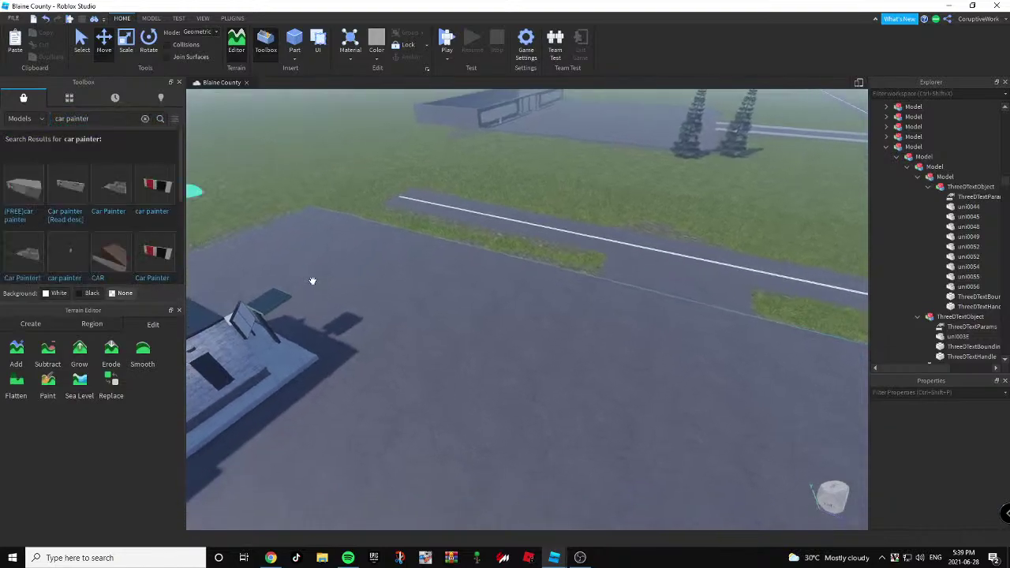
Insert the "(FREE)car painter" model and position it on the paved lot between the shop and the roadside grass strip.
left_click(19, 197)
key("a")
mouse_move(604, 283)
right_mouse_down()
mouse_move(634, 281)
mouse_move(606, 283)
right_mouse_up()
key("w")
scroll(604, 283, "down", 4)
mouse_move(598, 233)
left_mouse_down()
mouse_move(620, 217)
mouse_move(642, 309)
left_mouse_up()
right_click_drag(640, 306, 643, 308)
left_click_drag(643, 309, 641, 308)
right_click_drag(642, 309, 641, 308)
mouse_move(641, 308)
left_mouse_down()
mouse_move(536, 342)
mouse_move(566, 329)
left_mouse_up()
key("r")
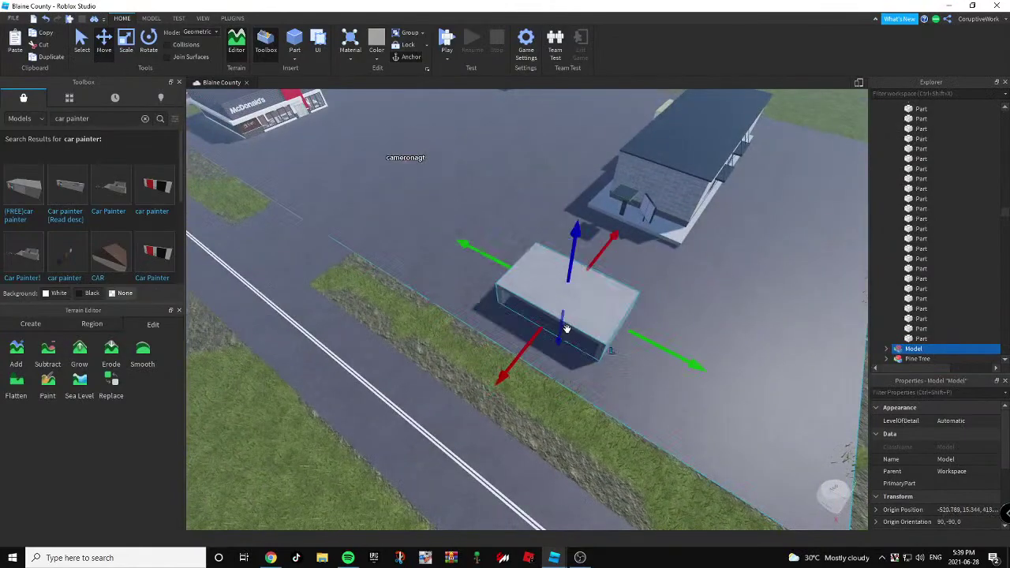
Delete an unwanted piece of the inserted car painter model.
mouse_move(566, 329)
right_mouse_down()
mouse_move(563, 311)
mouse_move(555, 327)
mouse_move(550, 316)
right_mouse_up()
key("w")
key("s")
key("Delete")
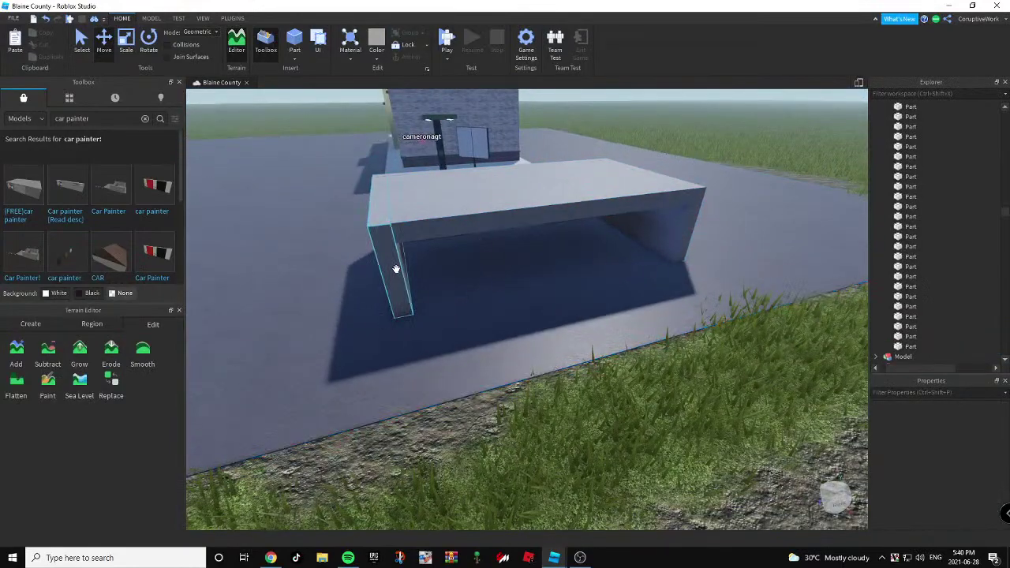
Narrow the car painter's roof infill part and stretch it down to the ground as a wall across the roadside opening.
left_click(456, 199, "alt")
right_click_drag(456, 196, 563, 191)
key("a")
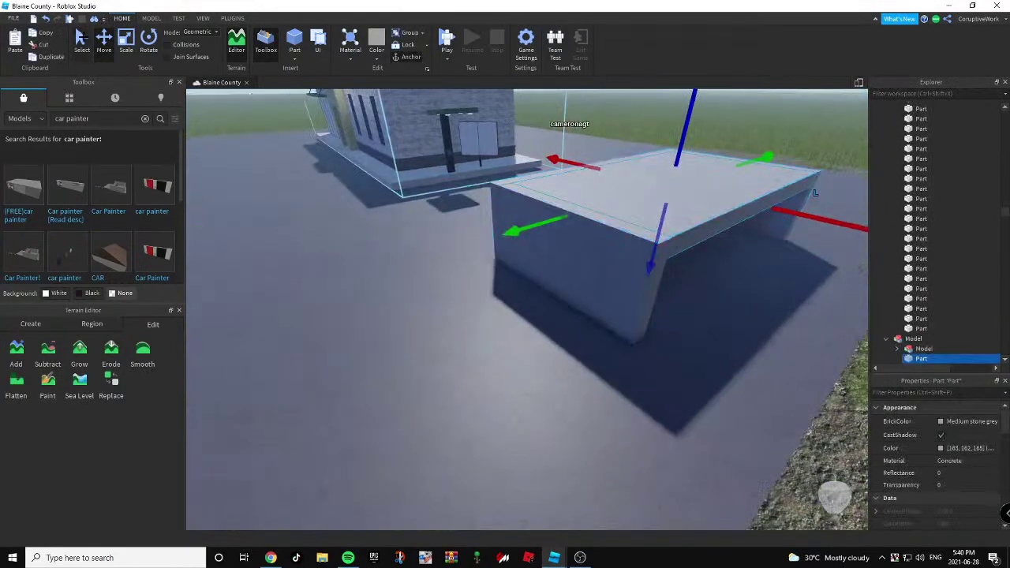
left_click(129, 44)
right_click_drag(304, 159, 320, 168)
key("s")
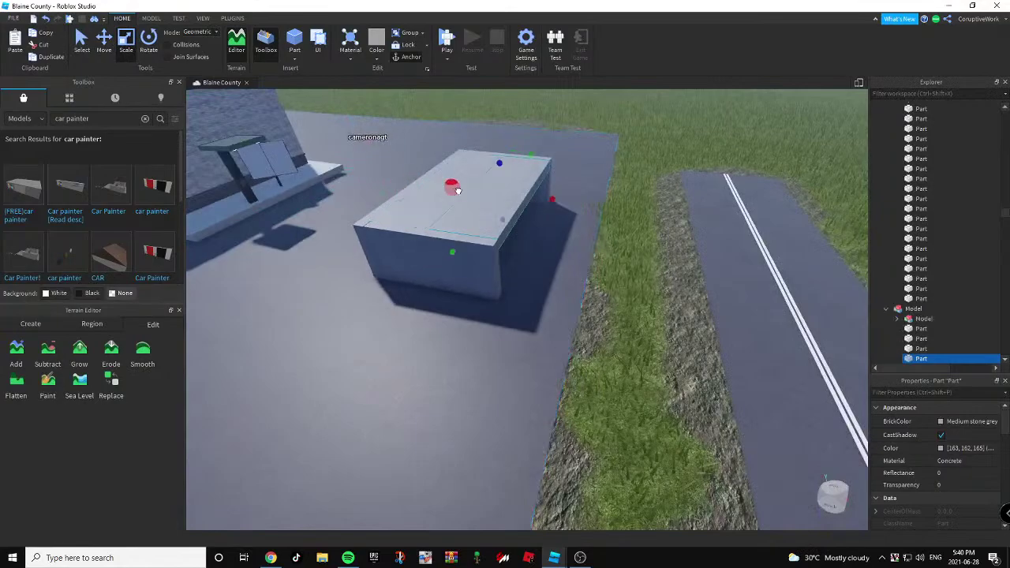
left_click_drag(457, 191, 498, 189)
key("d")
right_click_drag(505, 191, 475, 176)
left_click_drag(593, 240, 588, 306)
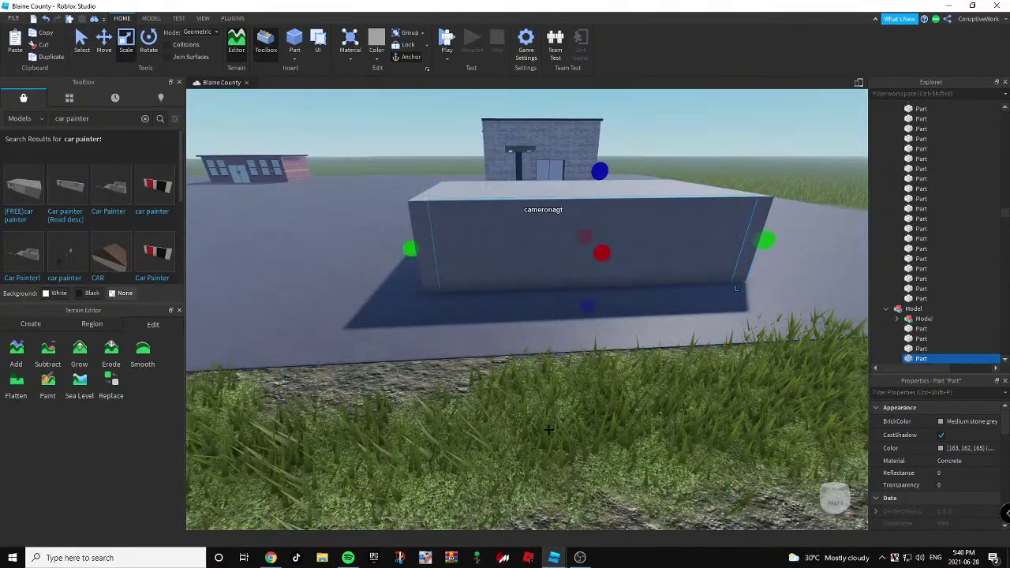
Move the car painter model to the open corner of the paved lot, clear of the coffee shop.
right_click_drag(548, 430, 541, 323)
left_click(548, 210)
right_click_drag(547, 209, 557, 349)
left_click_drag(573, 240, 546, 244)
right_click_drag(546, 244, 499, 294)
key("s")
left_click_drag(490, 301, 494, 471)
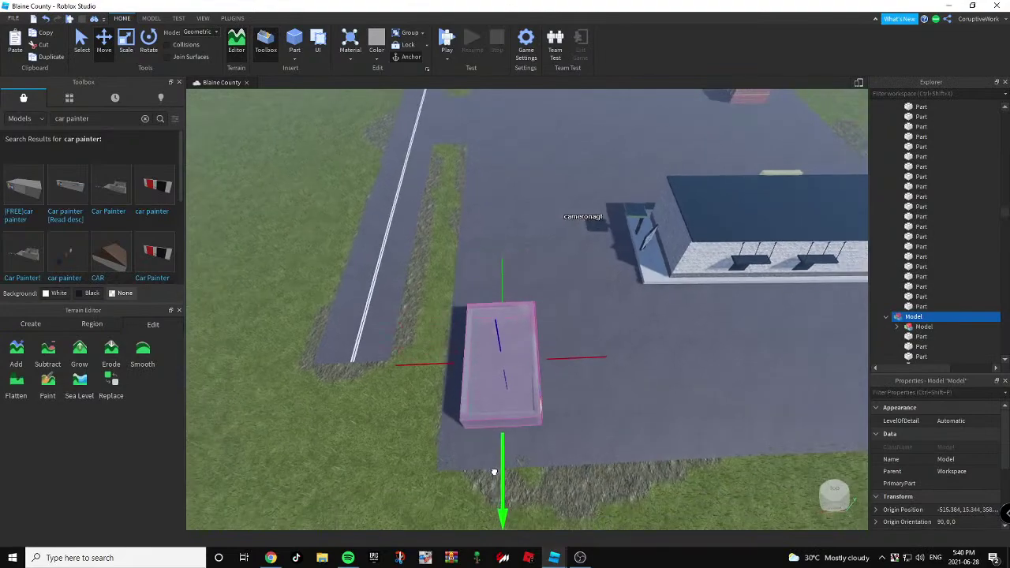
left_click_drag(571, 356, 598, 356)
Rotate the car painter to a Y orientation of 61.37 and nudge it into place at an angle in the lot corner.
left_click(153, 49)
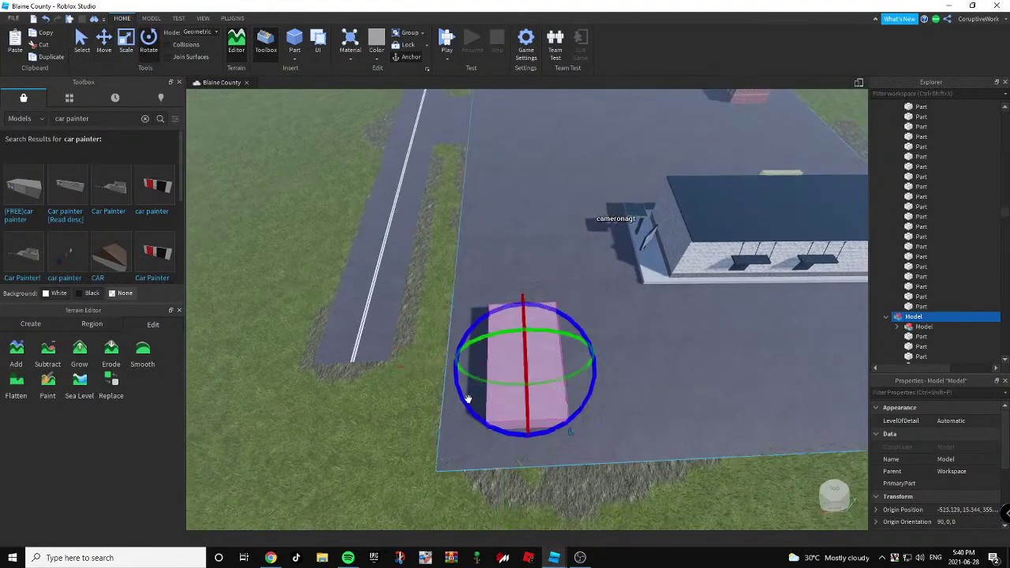
left_click_drag(465, 399, 530, 431)
key("ctrl+2")
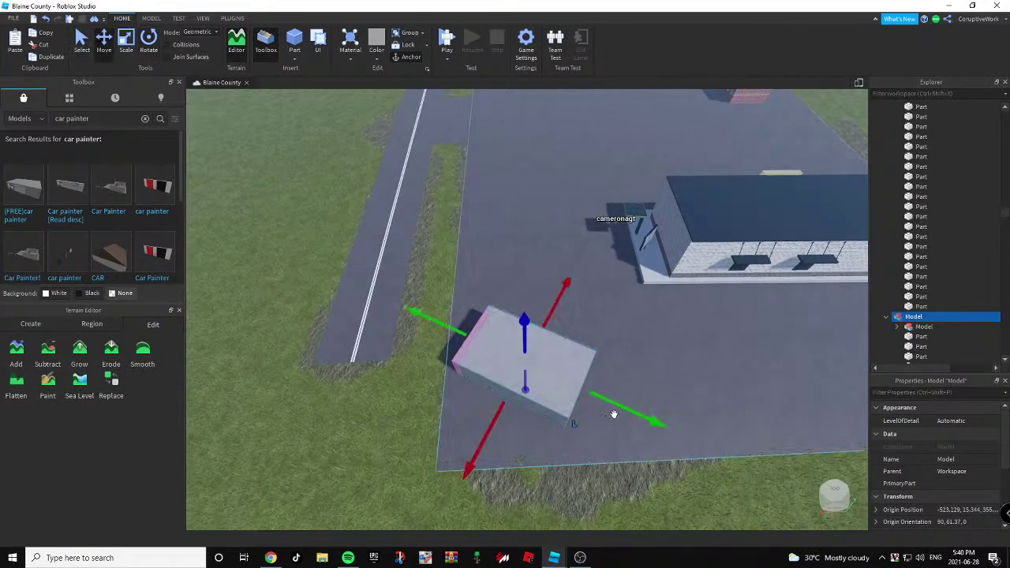
left_click_drag(620, 403, 600, 430)
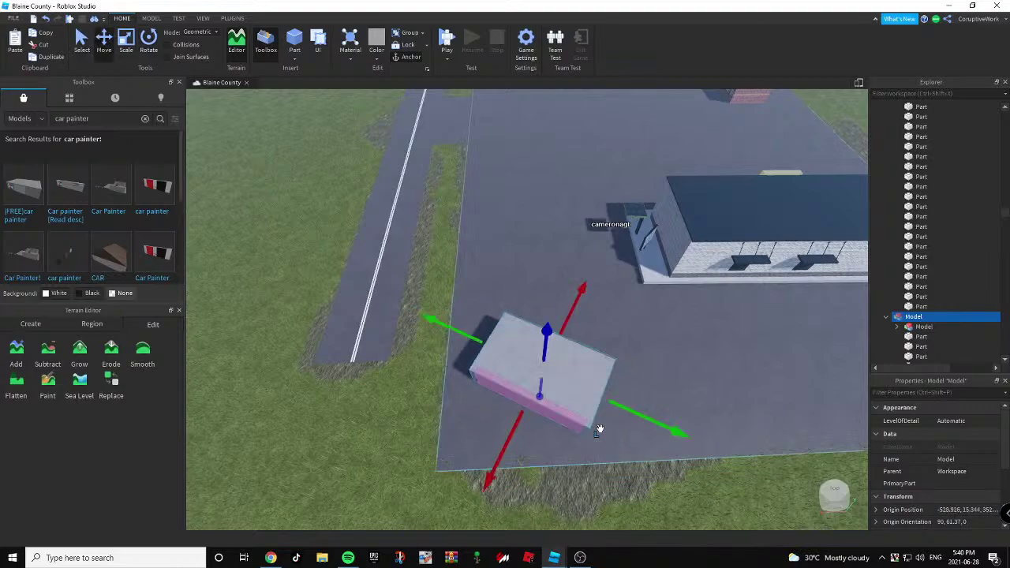
left_click_drag(658, 420, 654, 419)
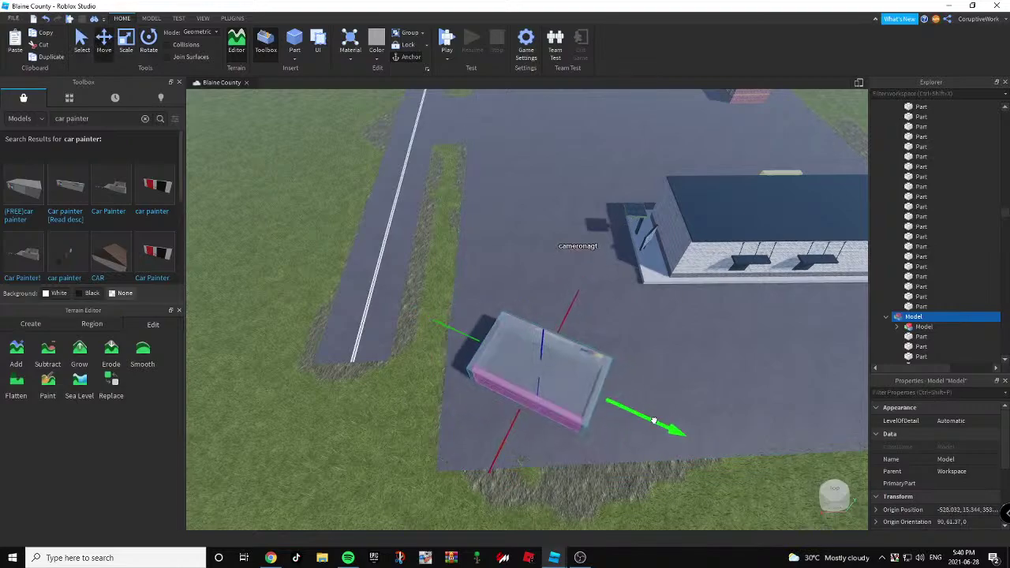
key("a")
right_click_drag(457, 374, 579, 345)
key("a")
left_click(579, 345)
left_click(621, 222)
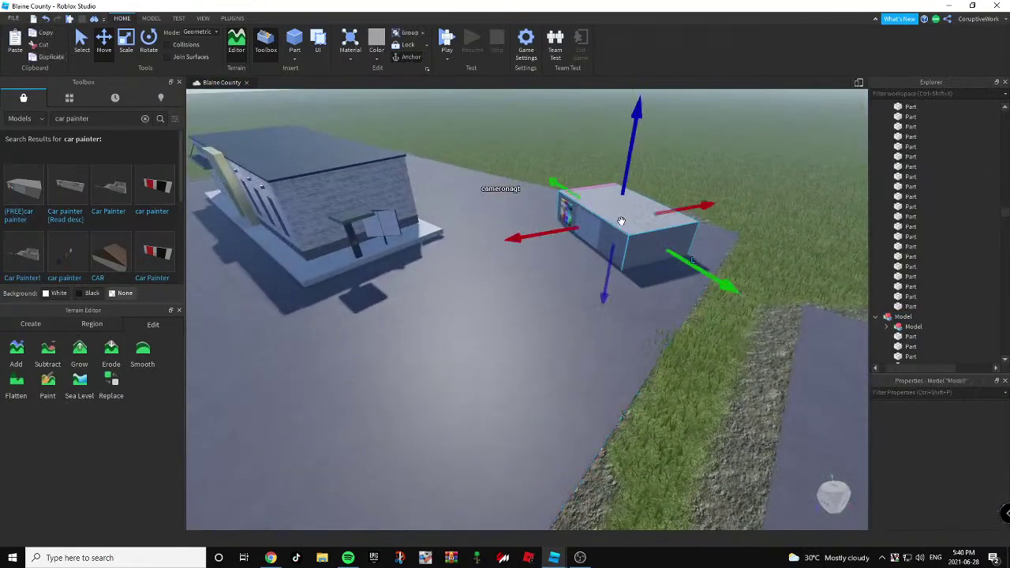
left_click_drag(674, 210, 660, 213)
left_click(760, 200)
Try to resize the coffee shop model slightly.
key("d")
right_click_drag(744, 196, 395, 142)
left_click(467, 161)
key("d")
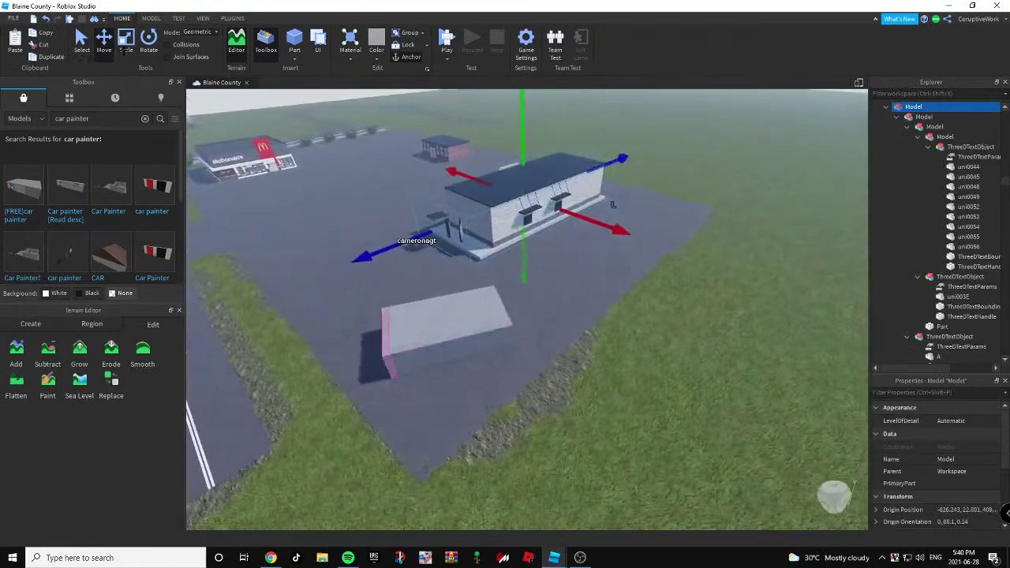
left_click_drag(520, 148, 522, 155)
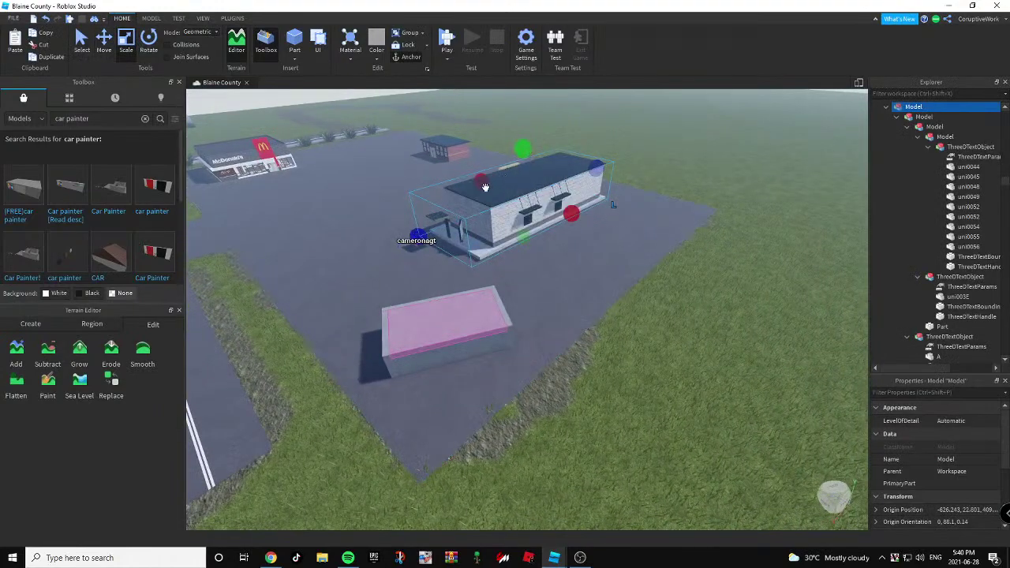
left_click_drag(419, 237, 421, 234)
key("w")
key("a")
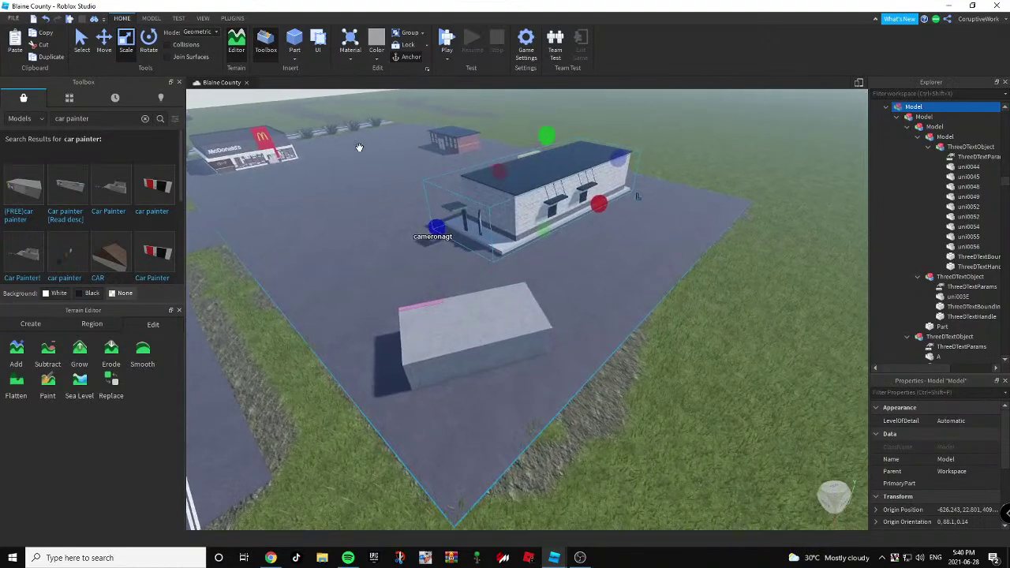
right_click_drag(625, 215, 625, 164)
Rotate the coffee shop 90 degrees and move it away from the car painter towards the lot's far grass edge.
key("s")
key("d")
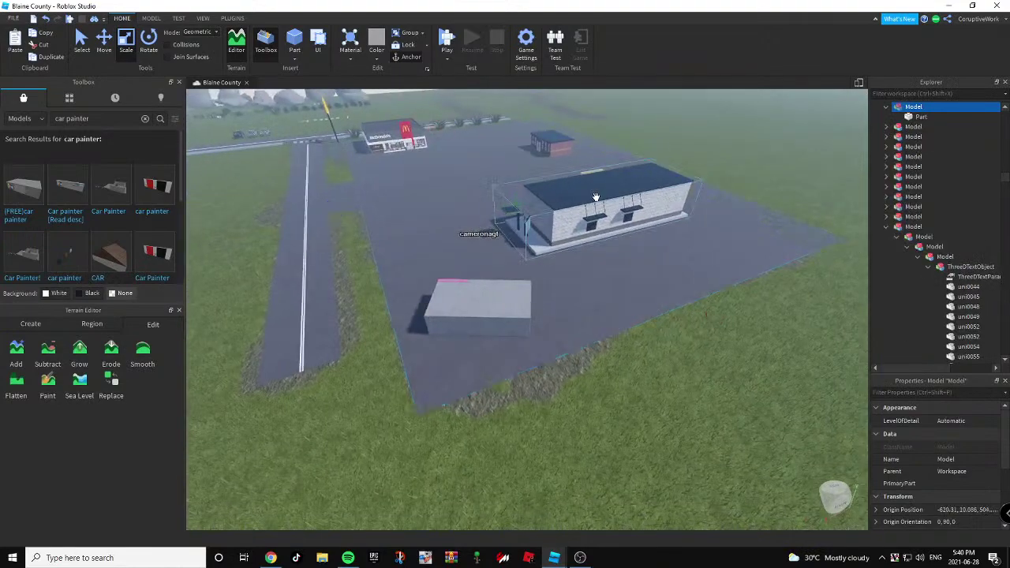
left_click(596, 197)
right_click_drag(596, 197, 601, 181)
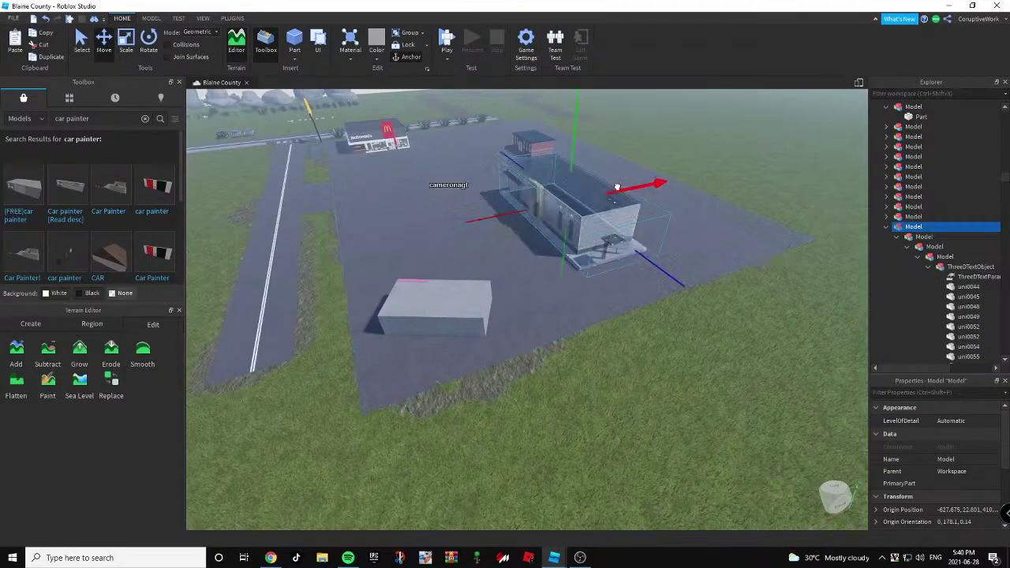
key("d")
left_click_drag(617, 187, 661, 183)
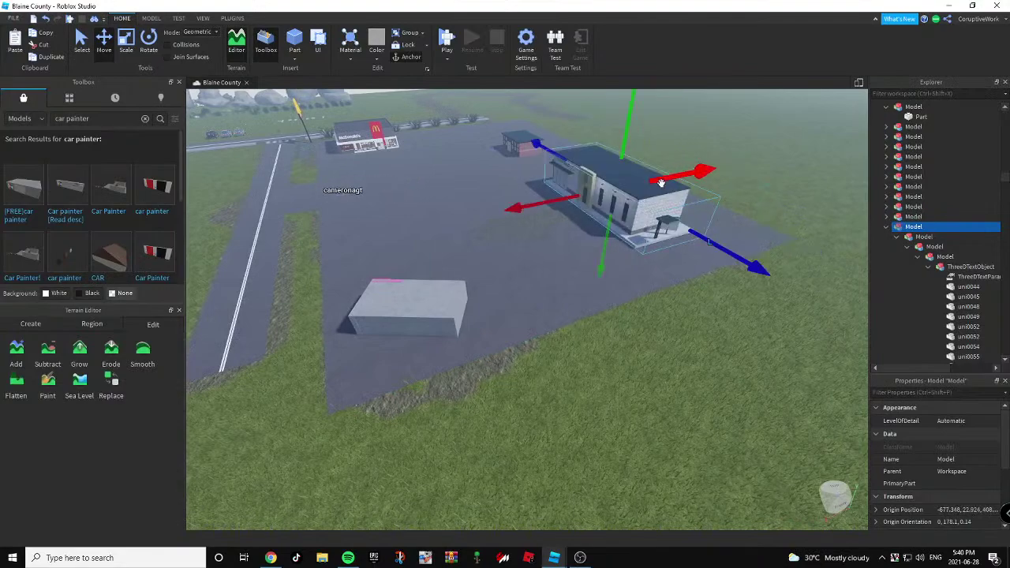
key("w")
key("d")
left_click(661, 318)
Delete the canopy post, the green canopy frame and the glass menu board with its stand beside the shop's end wall.
right_click_drag(655, 316, 573, 228)
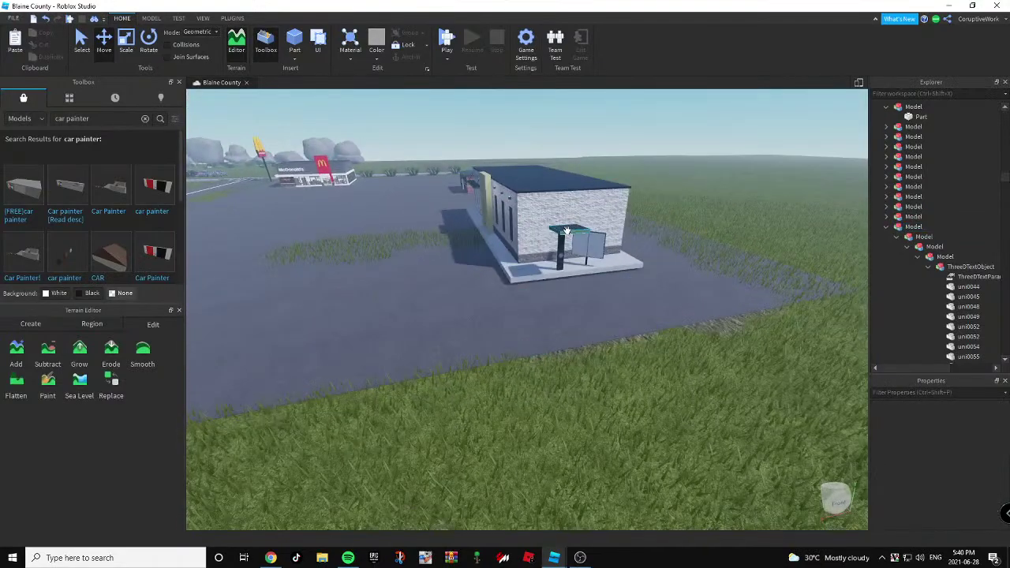
left_click(565, 233)
left_click(560, 245, "alt")
key("Delete")
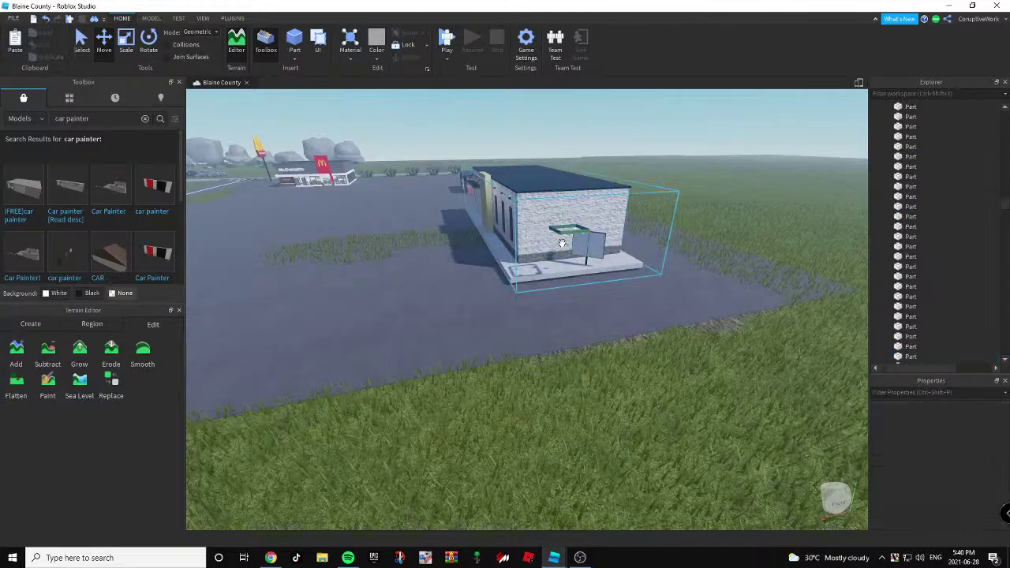
key("w")
right_click_drag(564, 244, 557, 195)
left_click(509, 234, "alt")
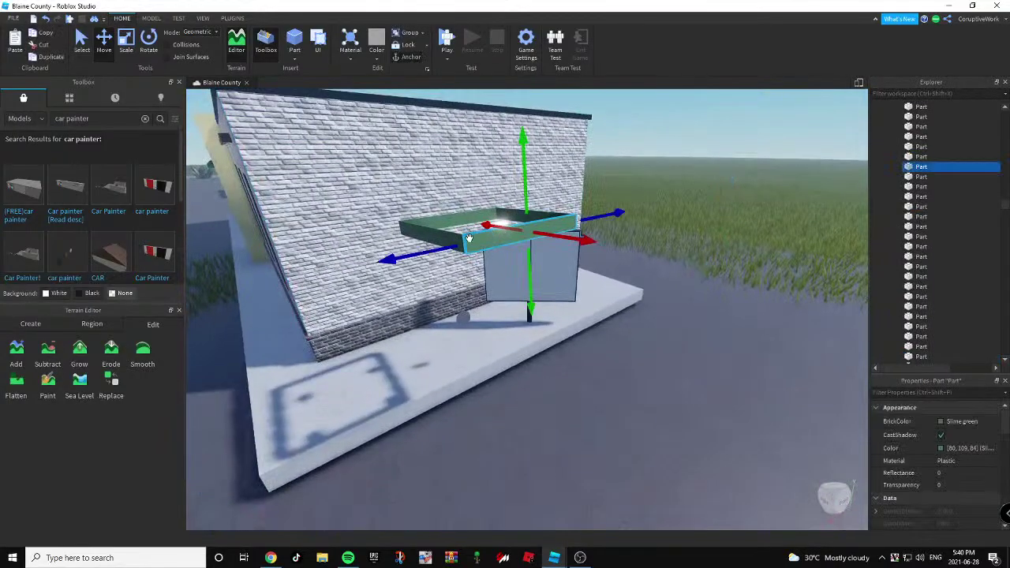
left_click(445, 232, "alt+shift")
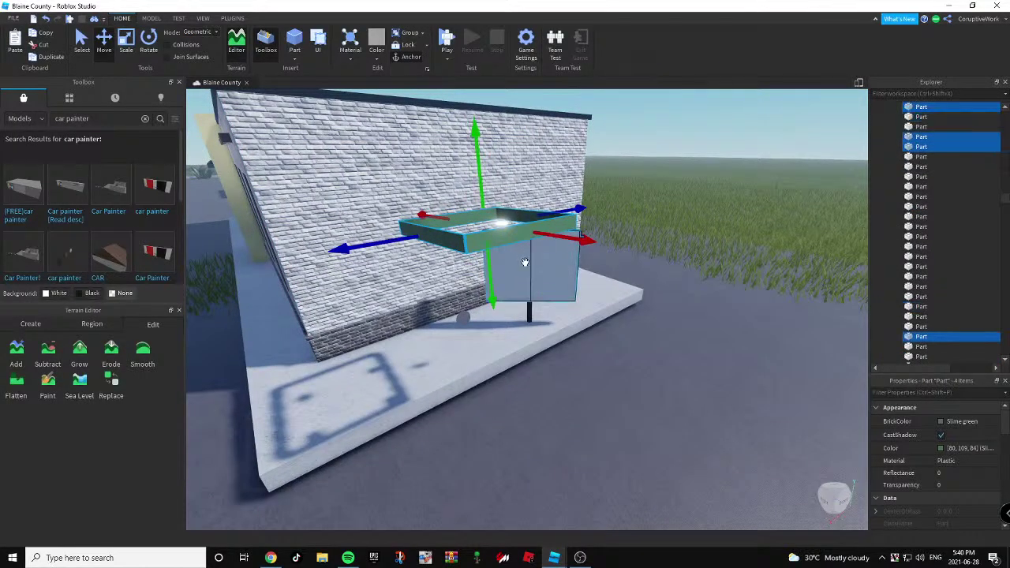
left_click(533, 292, "ctrl")
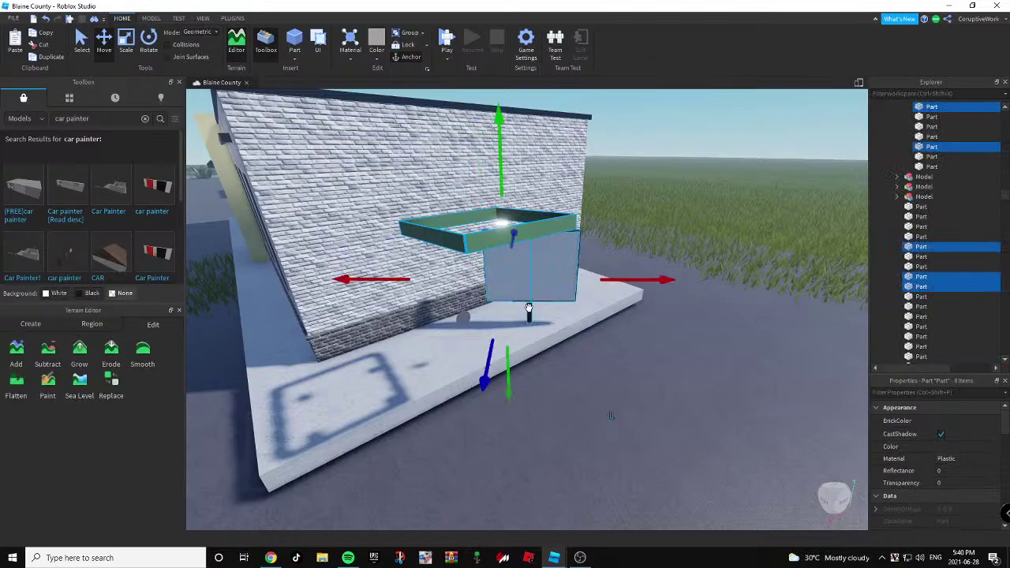
key("Delete")
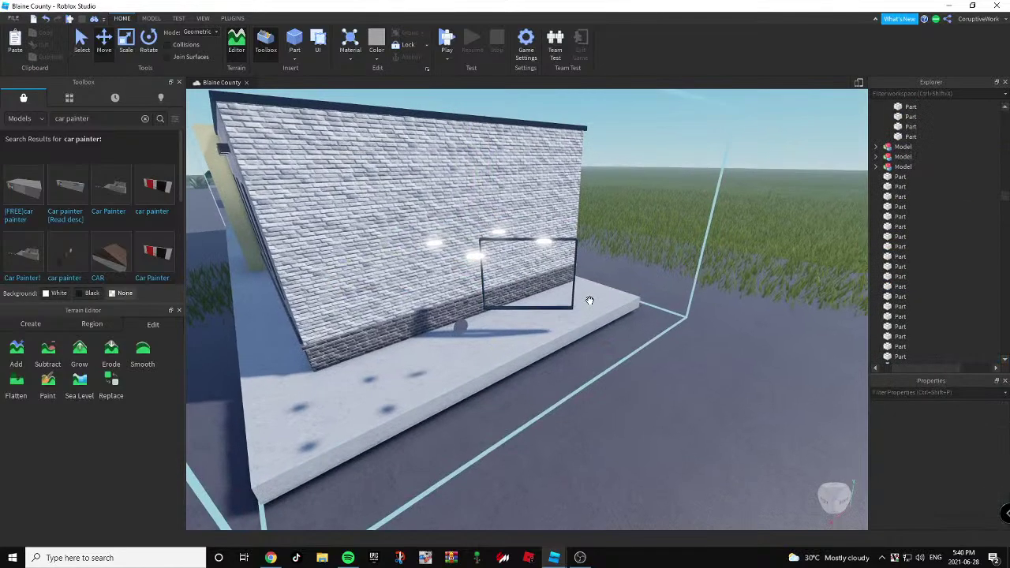
Delete the leftover neon light panels, the dark menu board frame and the last remaining piece beside the shop's end wall.
key("w")
right_click_drag(589, 301, 612, 332)
left_click(413, 273, "alt")
left_click(696, 265, "alt+shift")
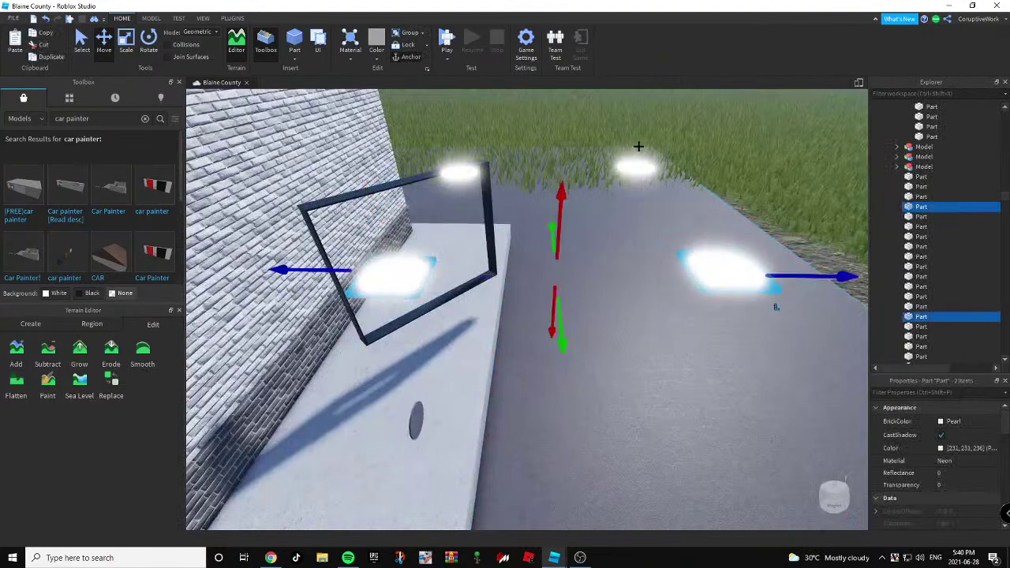
left_click(629, 164, "ctrl")
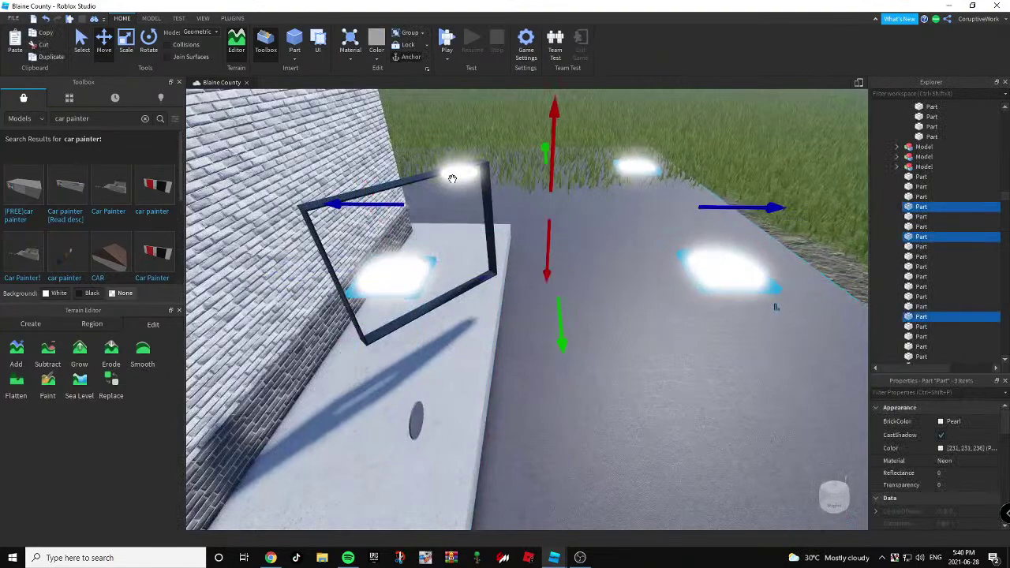
left_click(387, 189, "ctrl")
left_click(322, 244, "ctrl")
left_click(471, 284, "ctrl")
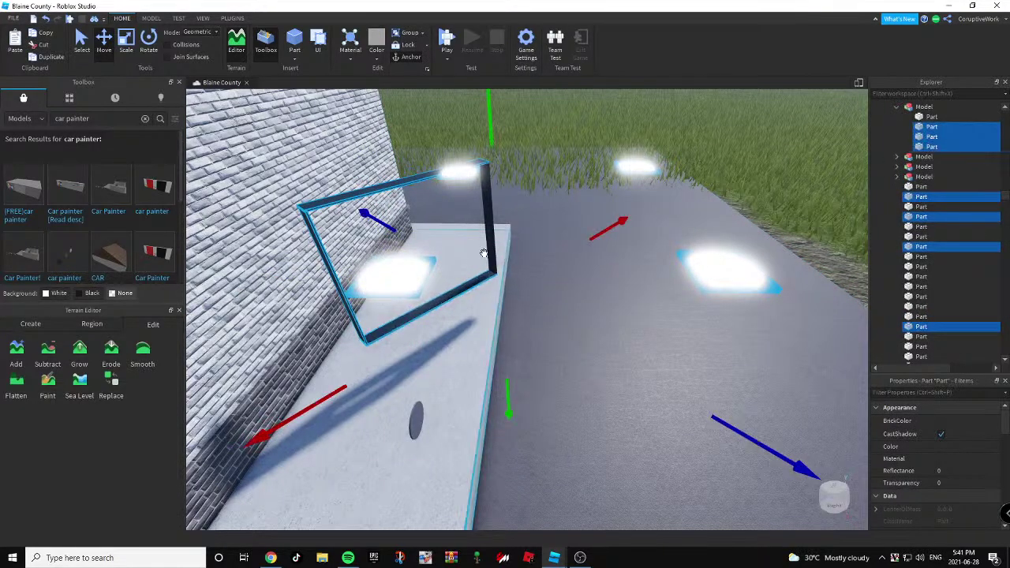
key("Delete")
right_click_drag(503, 233, 544, 198)
left_click(377, 293, "alt")
key("Delete")
Lower the coffee shop slightly and move it further towards the grass along the lot's edge.
scroll(525, 201, "down", 3)
left_click(556, 201)
left_click_drag(529, 137, 525, 143)
key("d")
right_click_drag(524, 143, 568, 197)
left_click_drag(580, 205, 641, 210)
left_click(694, 277)
right_click_drag(694, 277, 705, 287)
key("d")
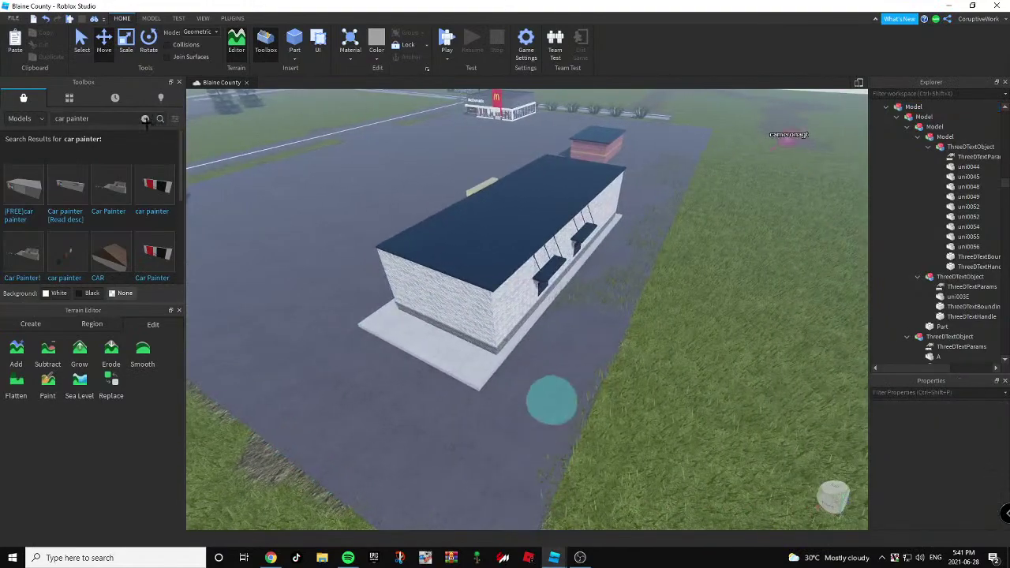
Search the Toolbox models for "trash bin".
left_click(145, 118)
type("trash pin")
left_click(160, 118)
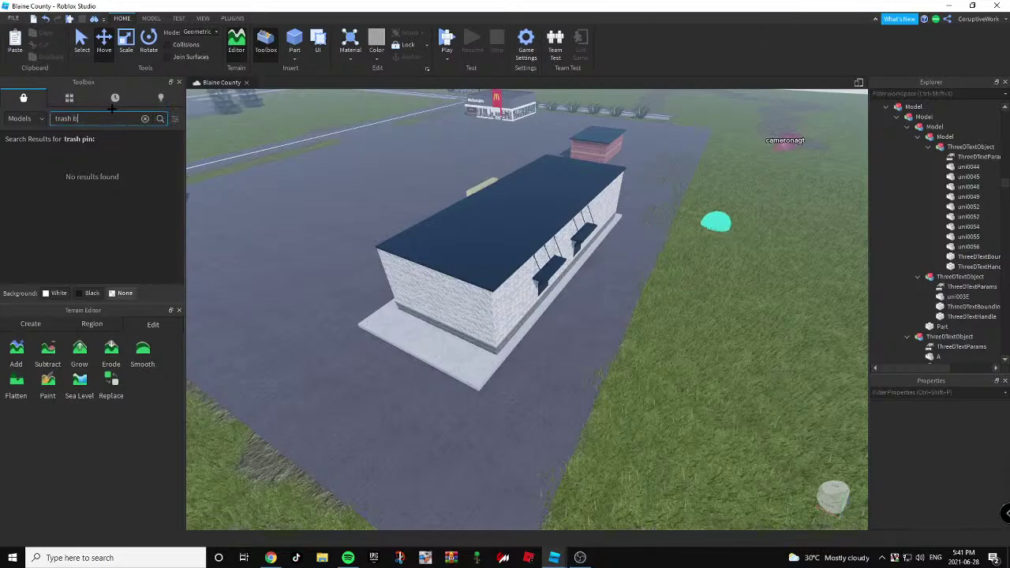
Insert the green "Trash Bin" and the blue "Trash Bin 1" models on the pavement beside the coffee shop's awning side.
scroll(269, 223, "up", 10)
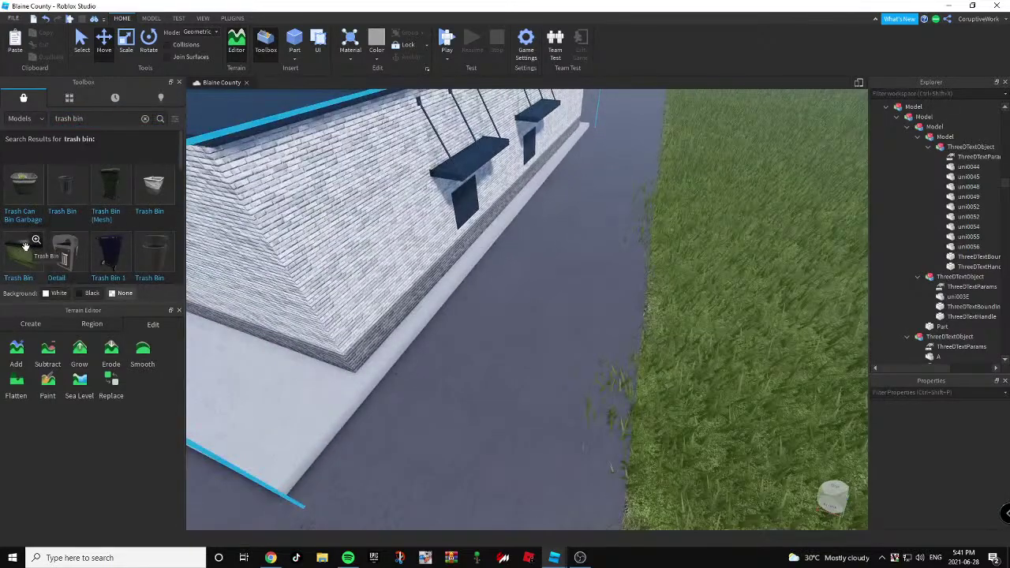
left_click(25, 247)
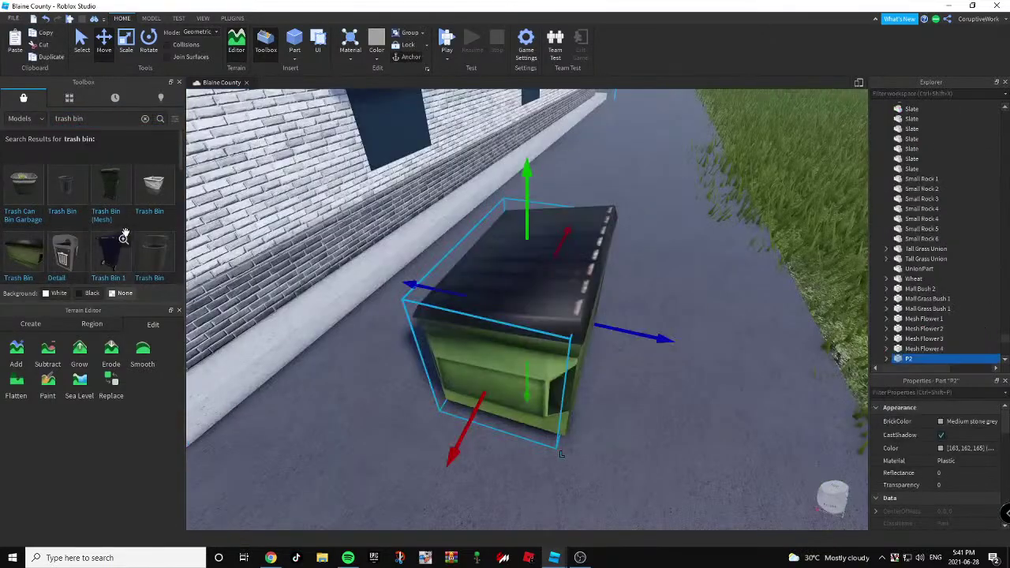
left_click(105, 256)
right_click_drag(545, 292, 493, 296)
left_click_drag(492, 296, 546, 318)
scroll(553, 341, "down", 4)
scroll(568, 260, "up", 1)
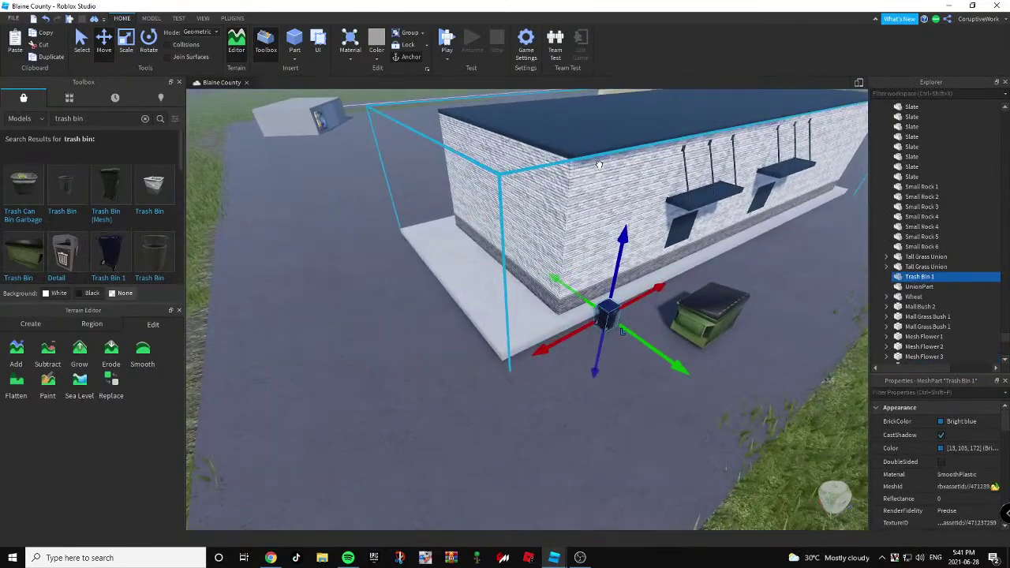
Shift the coffee shop sideways until its awning side sits at the grass edge of the lot.
left_click(598, 163)
right_click_drag(598, 163, 655, 205)
scroll(655, 205, "down", 3)
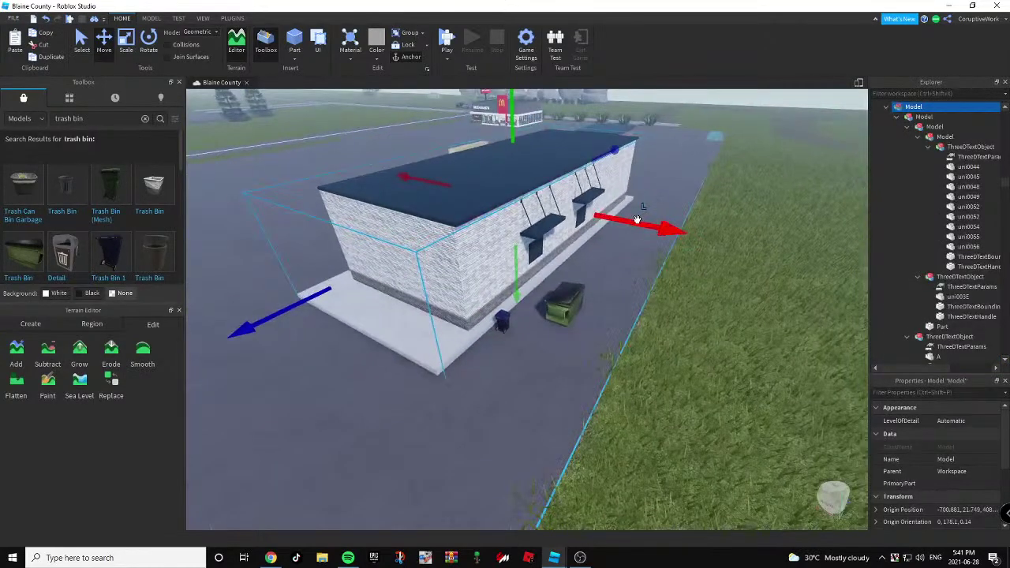
left_click_drag(637, 219, 701, 239)
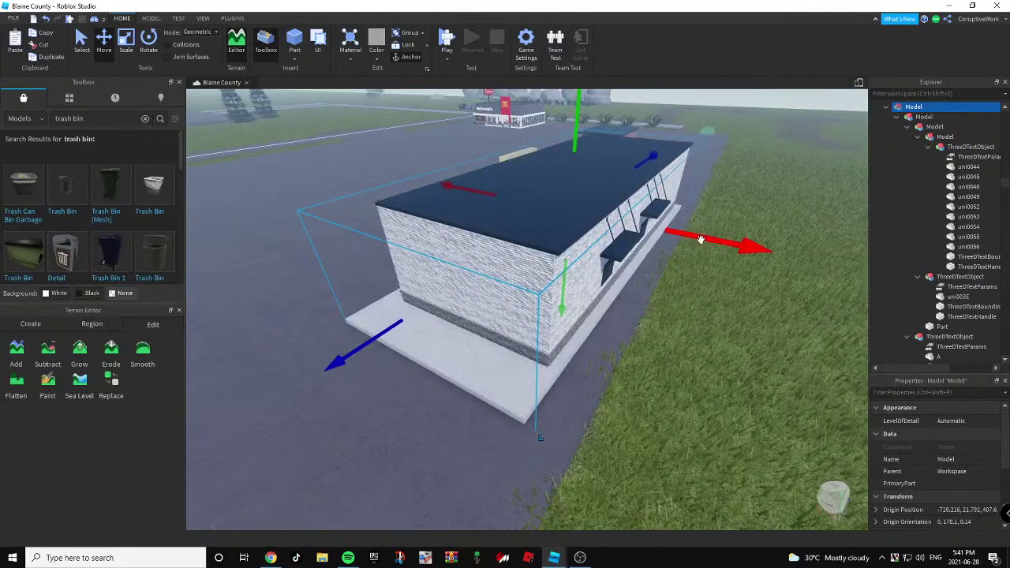
Rotate the coffee shop slightly to a Y orientation of 179.82 so it lines up with the lot edge.
right_click_drag(702, 240, 664, 227)
scroll(702, 240, "down", 4)
scroll(701, 239, "down", 10)
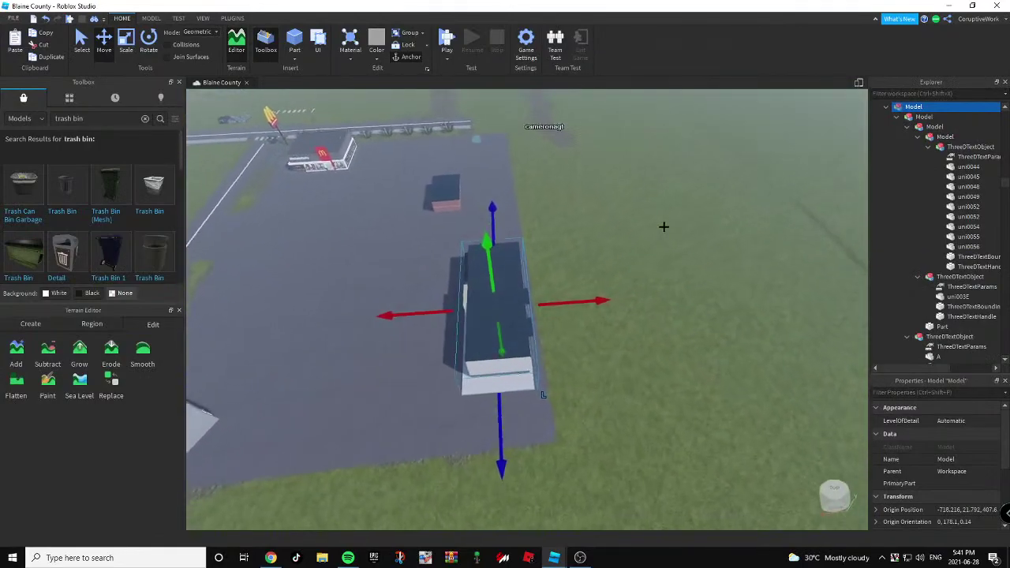
scroll(664, 226, "up", 8)
key("s")
key("d")
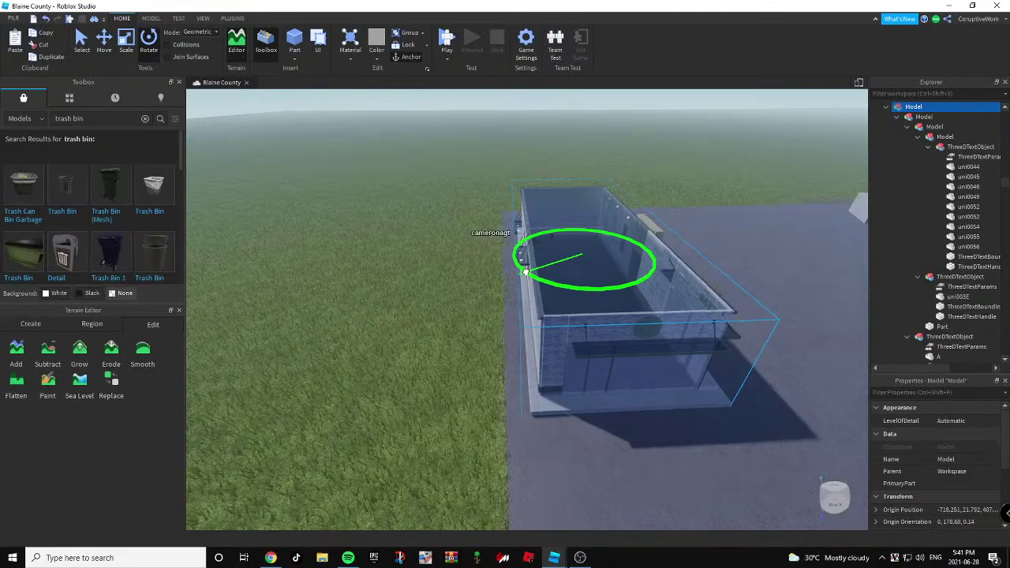
left_click_drag(525, 272, 527, 273)
Lower the coffee shop to a Y origin position of about 20.8 so its base sits closer to the pavement.
key("w")
right_click_drag(303, 227, 303, 226)
key("w")
right_click_drag(573, 291, 573, 291)
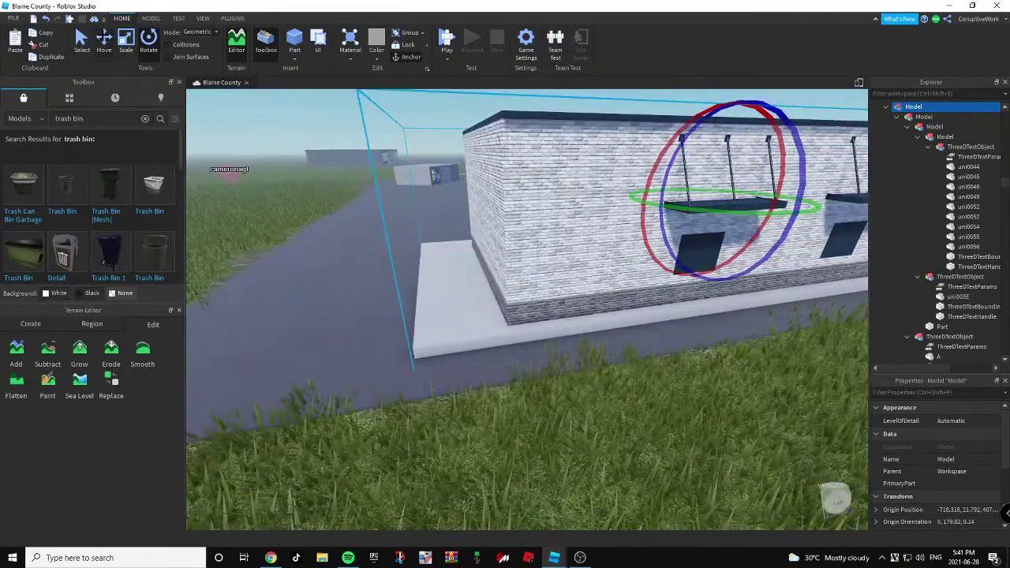
key("ctrl+2")
left_click_drag(684, 309, 684, 315)
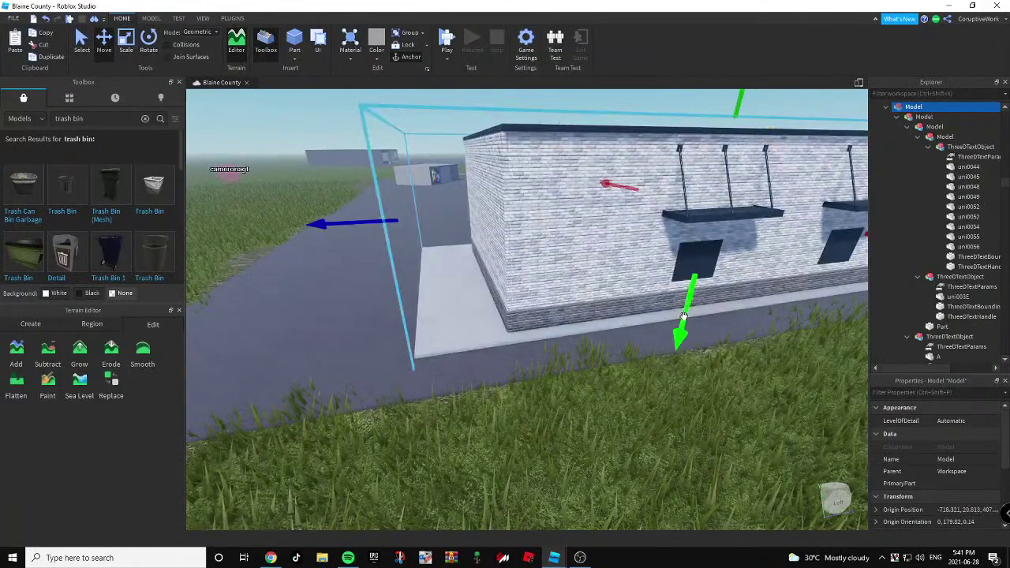
Shift the coffee shop sideways away from the grass edge so the trash bins stand clear of its wall.
key("a")
right_click_drag(707, 292, 707, 293)
left_click_drag(703, 230, 625, 217)
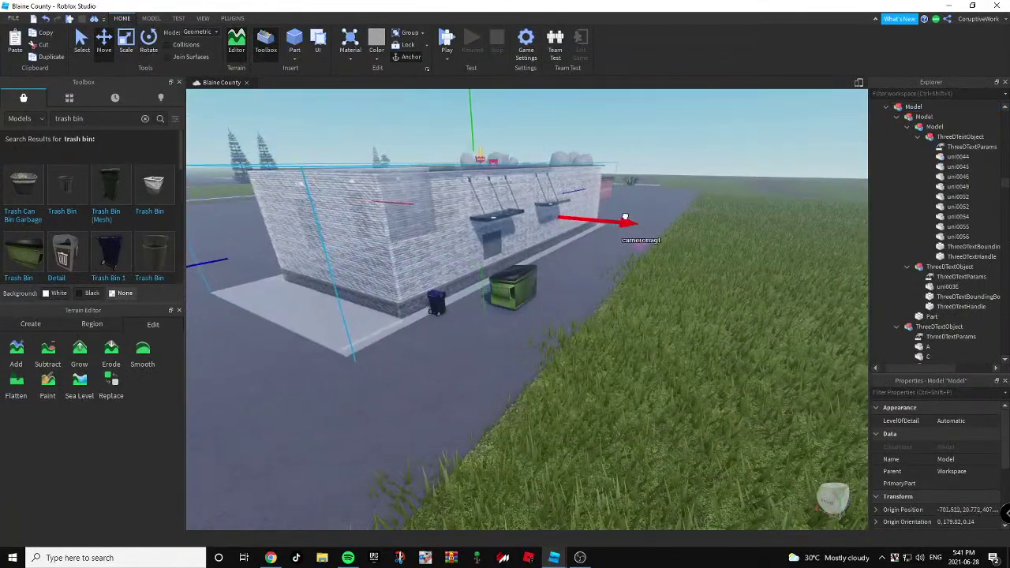
Scale up the blue trash bin and move it together with the green bin away from the shop onto the grass.
left_click(443, 308)
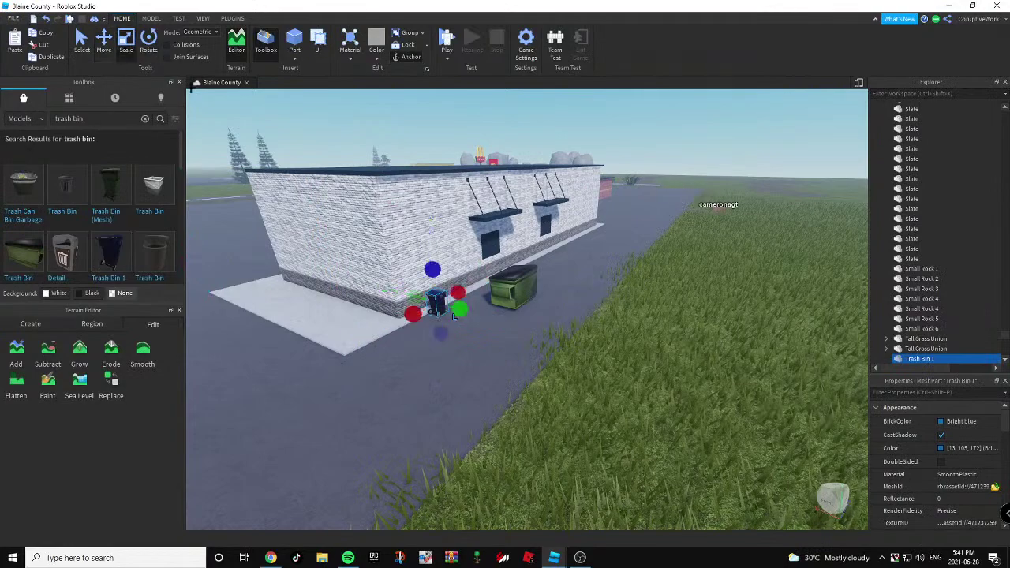
left_click_drag(433, 263, 427, 244)
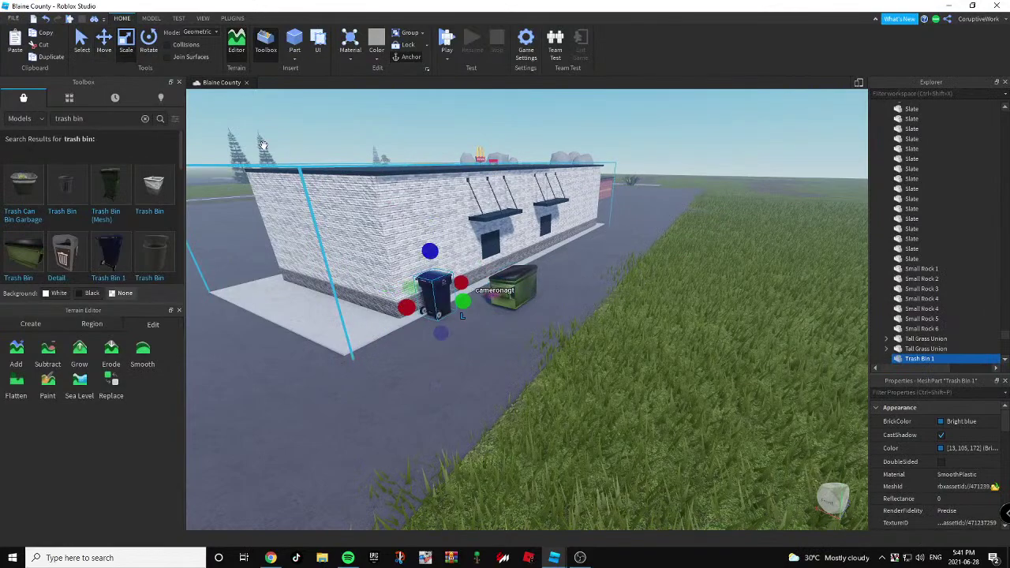
left_click(514, 286, "ctrl")
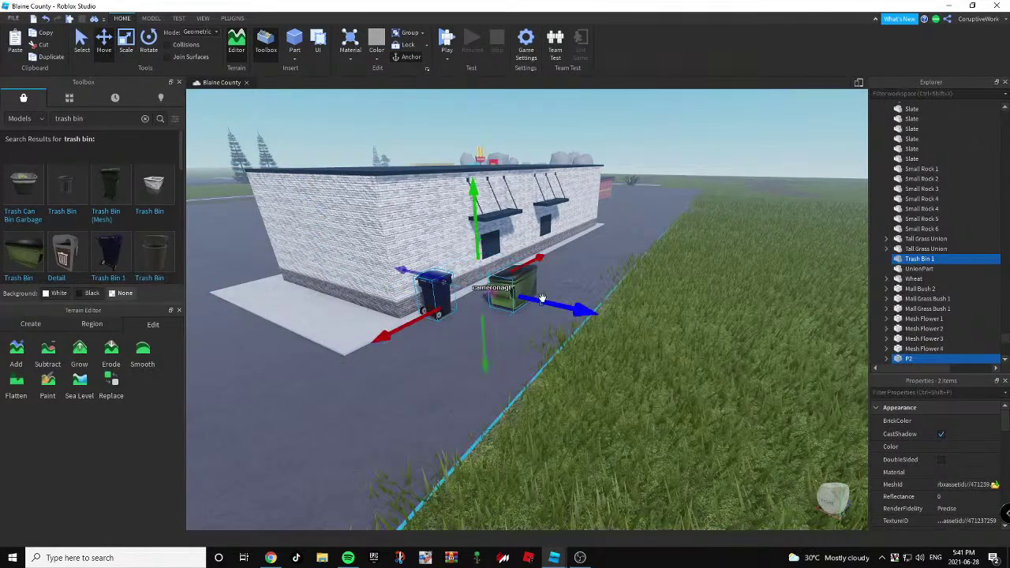
left_click_drag(543, 298, 759, 351)
Shift the coffee shop back toward the grass edge to an X origin position of about -713.
left_click(582, 211)
left_click_drag(604, 226, 654, 242)
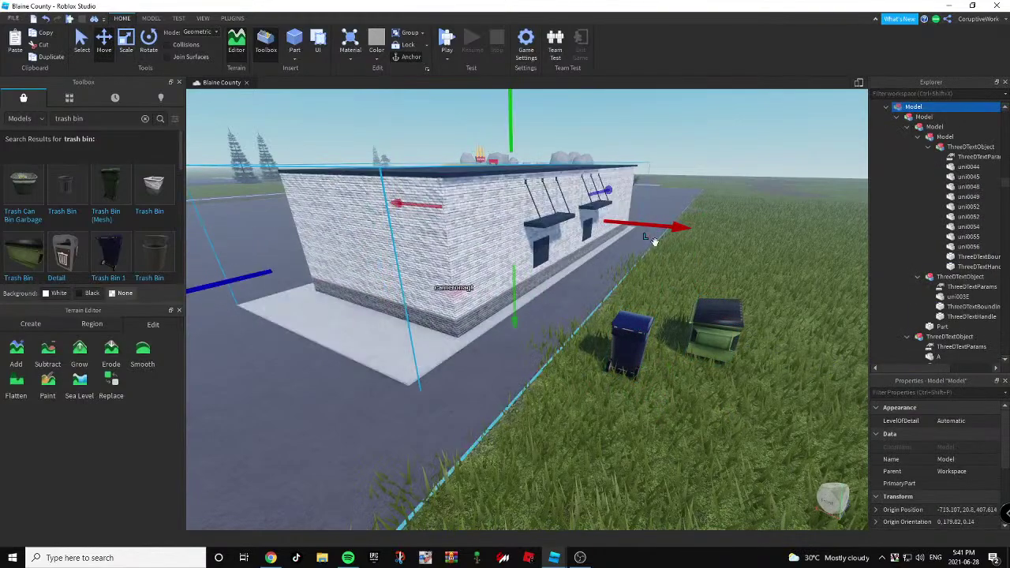
left_click(655, 243)
Place the blue trash bin, rotated, by the coffee shop's awning wall near the corner, and set a duplicate right beside it.
left_click_drag(632, 349, 582, 355)
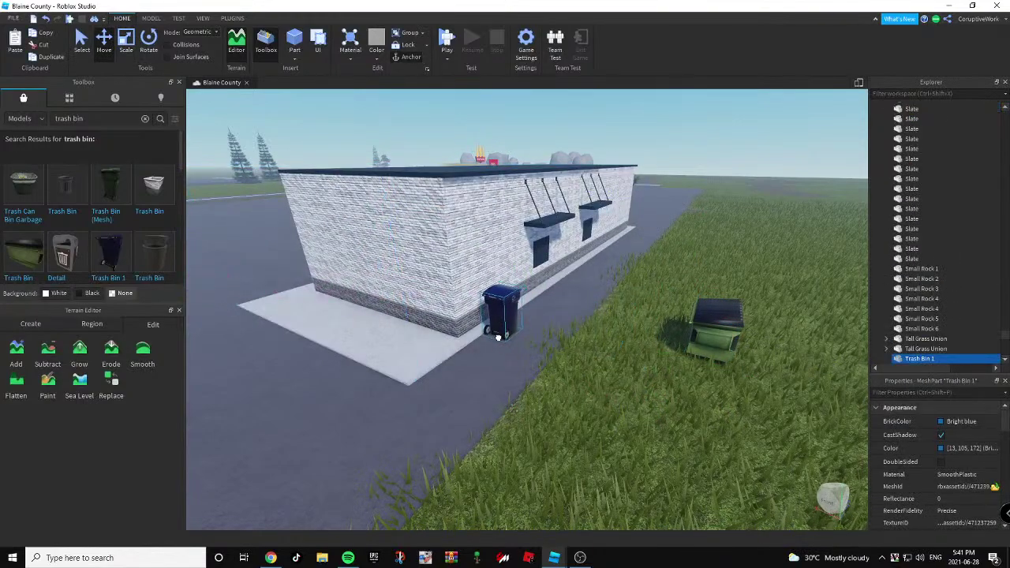
key("ctrl+r")
key("ctrl+r")
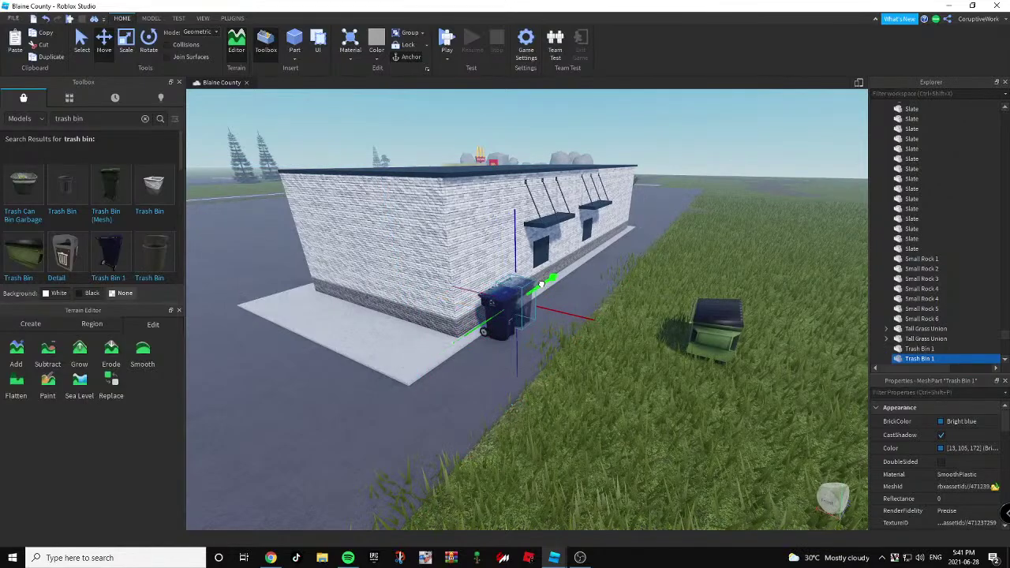
left_click_drag(543, 283, 545, 282)
Move the green trash bin from the grass onto the pavement against the wall, next to the two blue bins.
key("d")
right_click_drag(545, 282, 545, 281)
left_click_drag(573, 361, 544, 264)
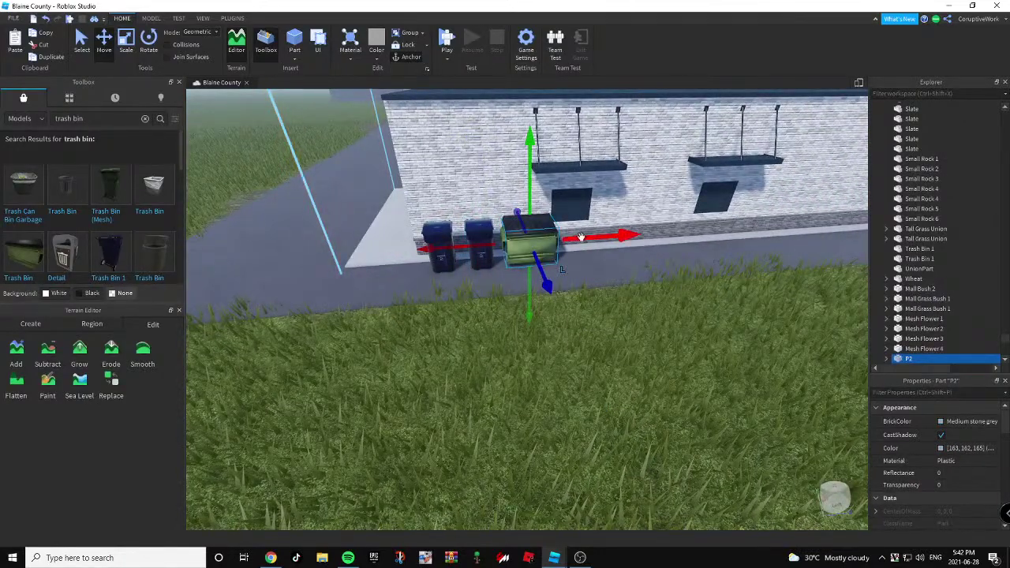
left_click(625, 339)
Insert the "Trash Bins" model with its black and blue bins and paper litter on the grass near the green bin.
key("d")
scroll(162, 188, "down", 3)
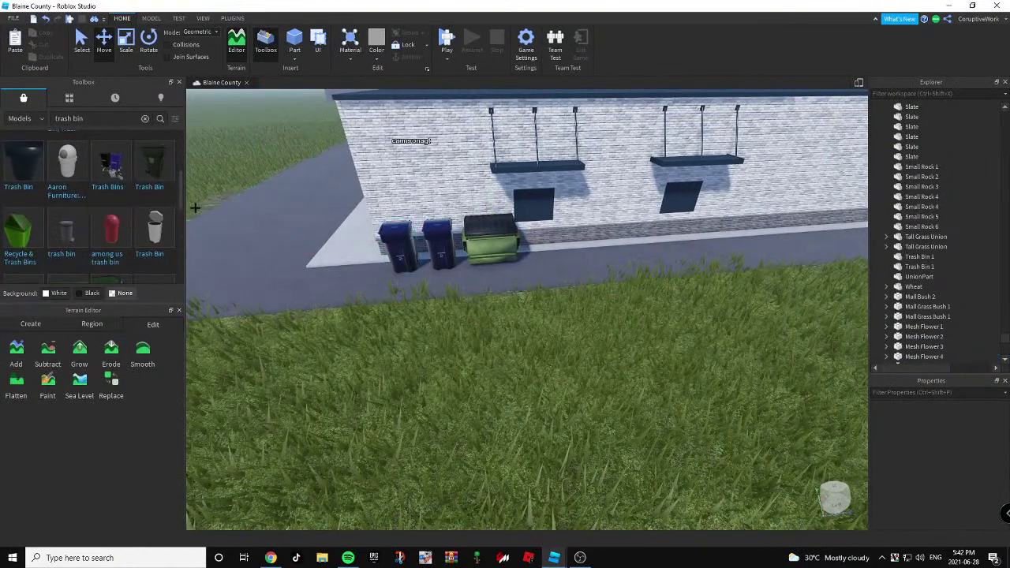
left_click(96, 175)
right_click_drag(493, 237, 536, 260)
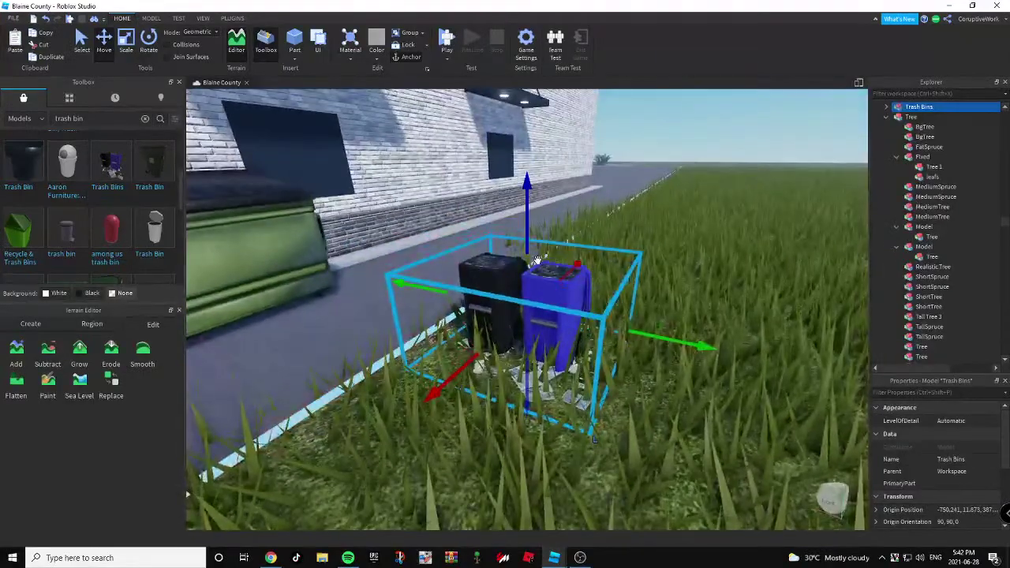
left_click(697, 326)
Move only the TrashPile part of the inserted model onto the pavement in front of the blue bins.
left_click(553, 369, "alt")
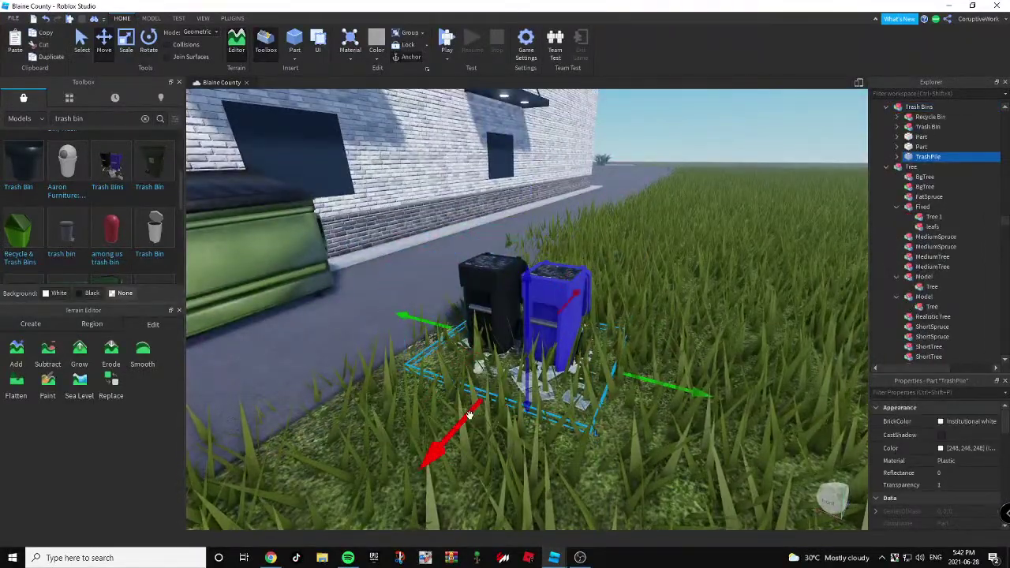
left_click_drag(470, 415, 405, 491)
scroll(405, 491, "down", 5)
right_click_drag(497, 399, 497, 405)
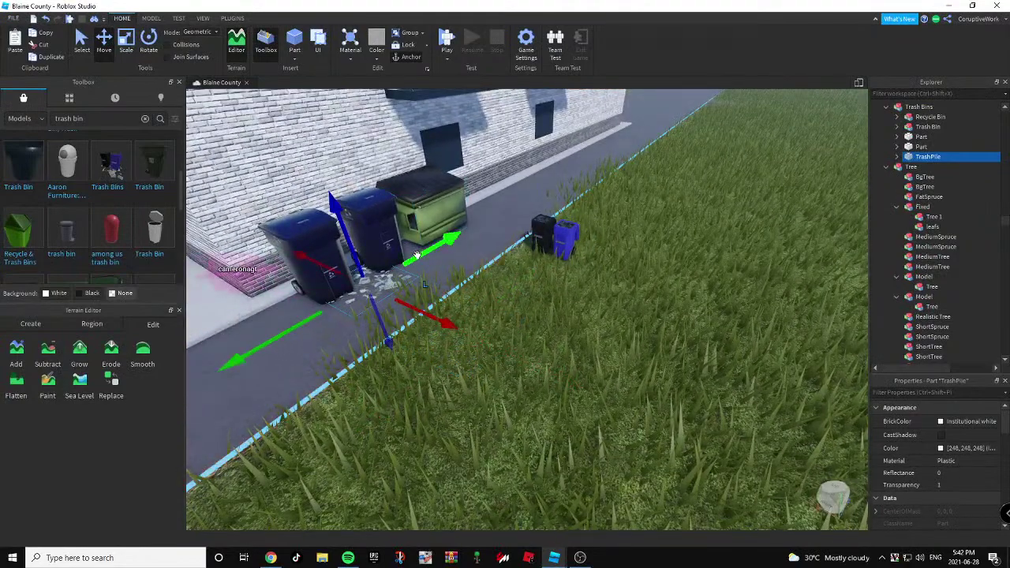
Duplicate the TrashPile four times and spread the copies along the pavement in front of the blue and green bins.
key("ctrl+d")
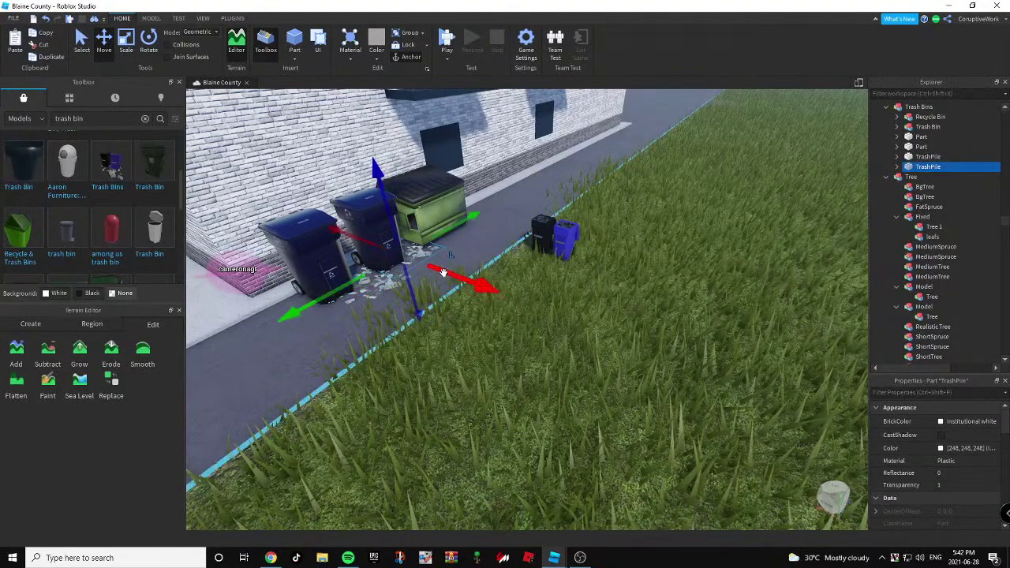
key("ctrl+d")
left_click_drag(446, 235, 490, 209)
key("ctrl+d")
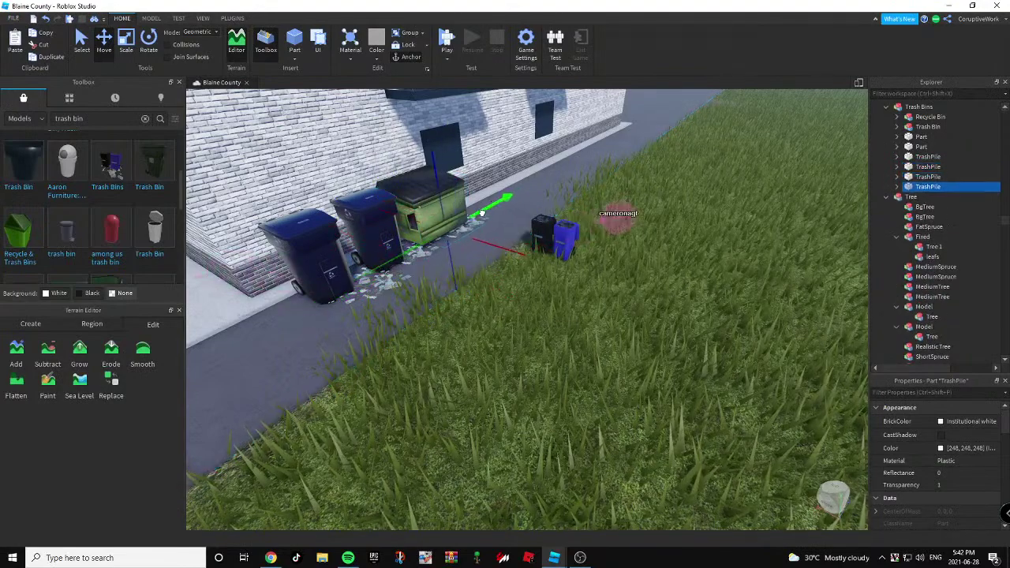
key("ctrl+d")
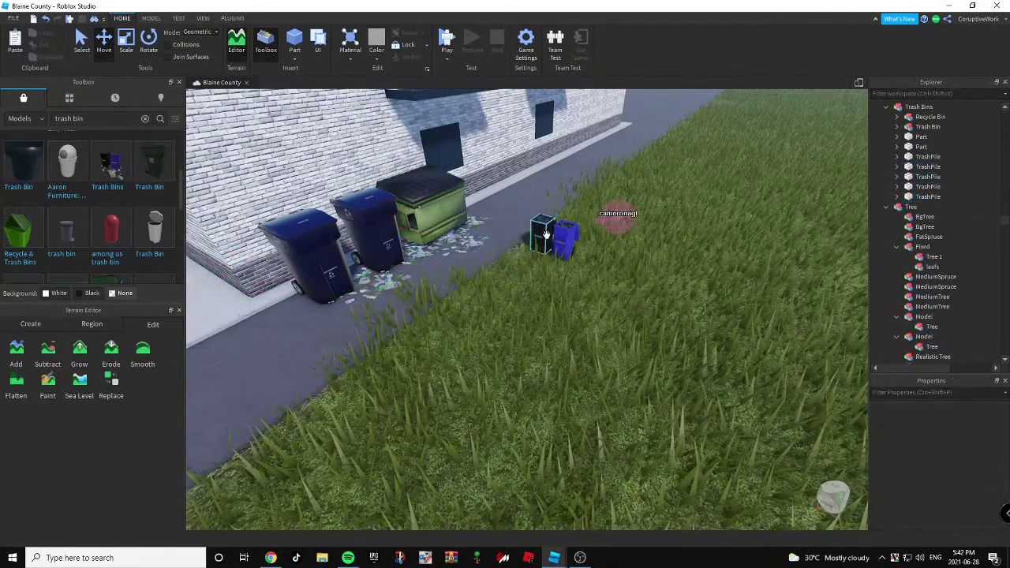
Delete the leftover small black and blue bins of the inserted Trash Bins model from the grass.
left_click(546, 235)
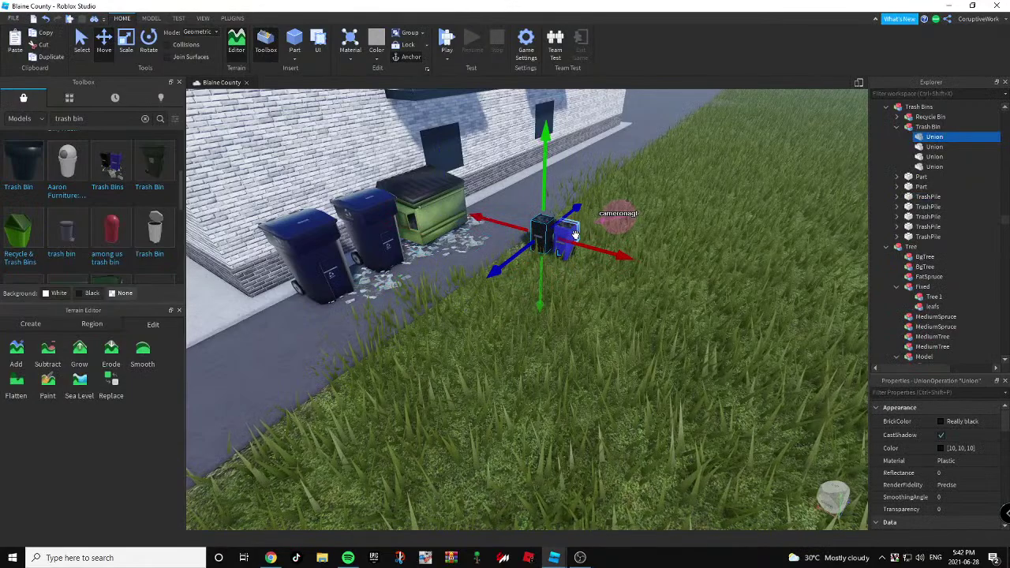
key("Delete")
scroll(694, 281, "up", 10)
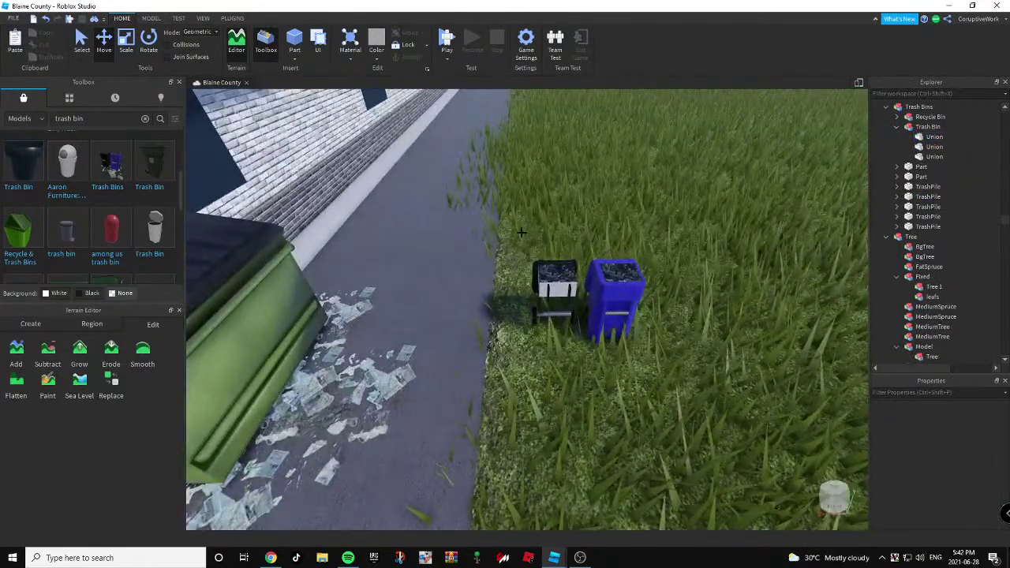
left_click_drag(521, 229, 706, 341)
key("Delete")
scroll(505, 309, "down", 8)
right_click_drag(505, 309, 400, 311)
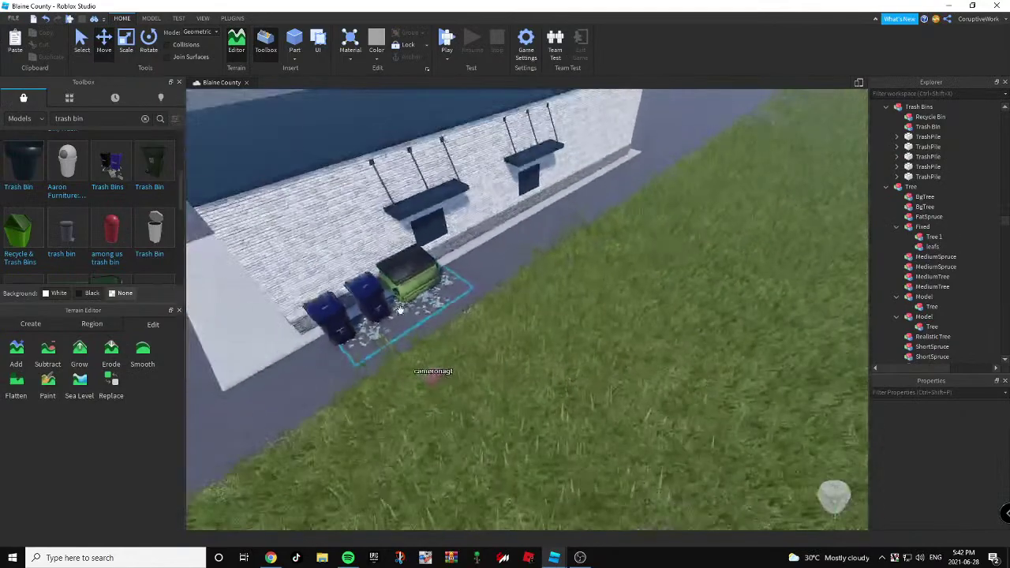
Duplicate the litter model together with the green bin and one blue bin beside the coffee shop.
right_click_drag(668, 336, 674, 336)
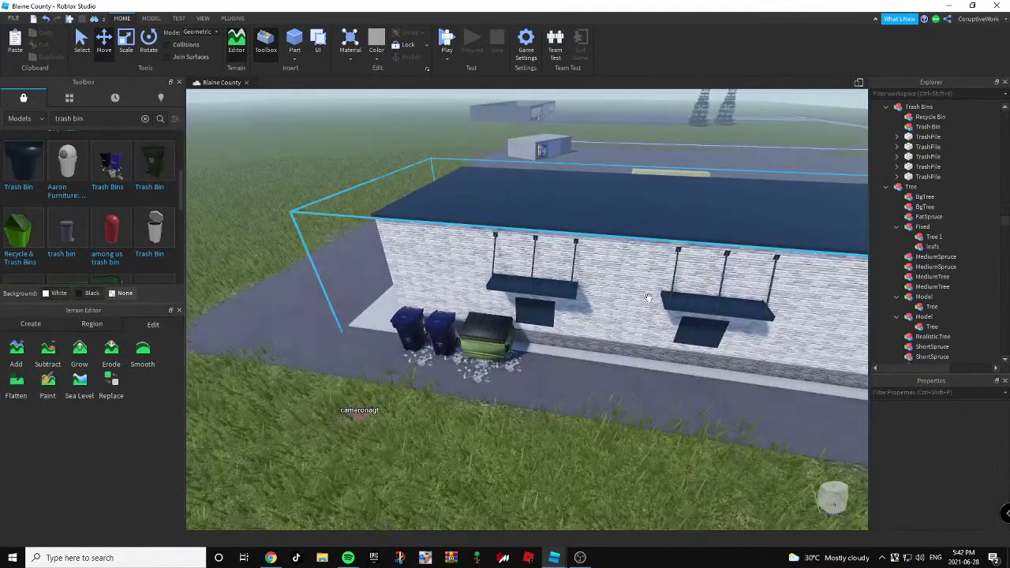
scroll(655, 315, "down", 2)
key("a")
right_click_drag(587, 349, 633, 340)
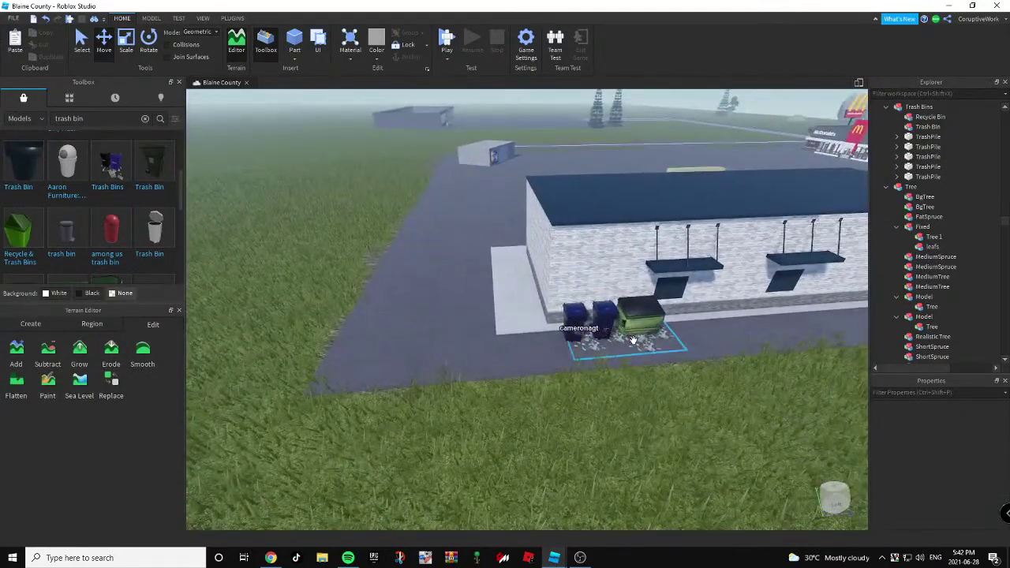
left_click(641, 345)
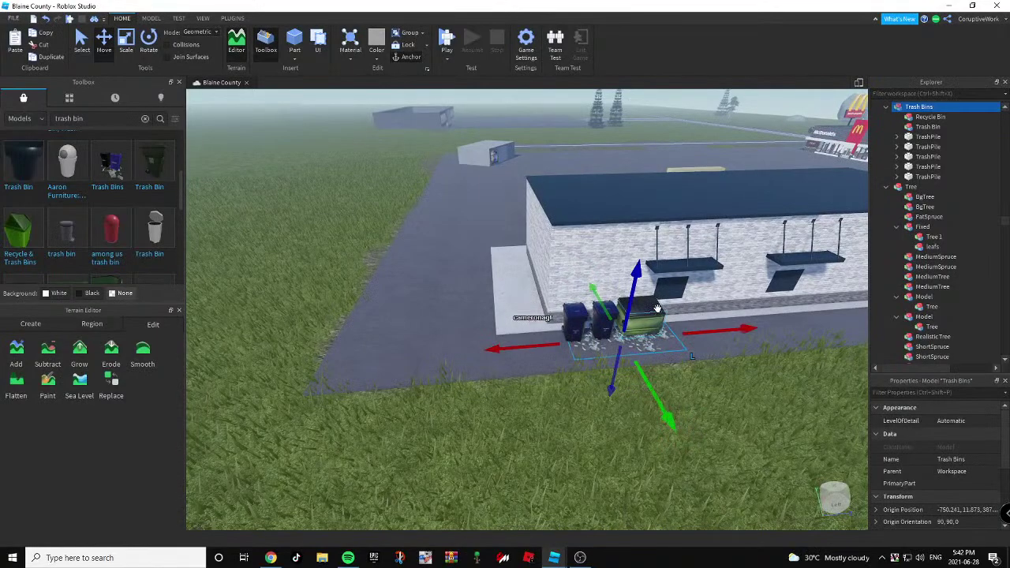
key("ctrl+d")
key("a")
left_click_drag(706, 318, 670, 345)
right_click_drag(671, 328, 670, 346)
left_click_drag(670, 346, 665, 345)
right_click_drag(670, 346, 665, 345)
left_click_drag(665, 346, 729, 284)
key("a")
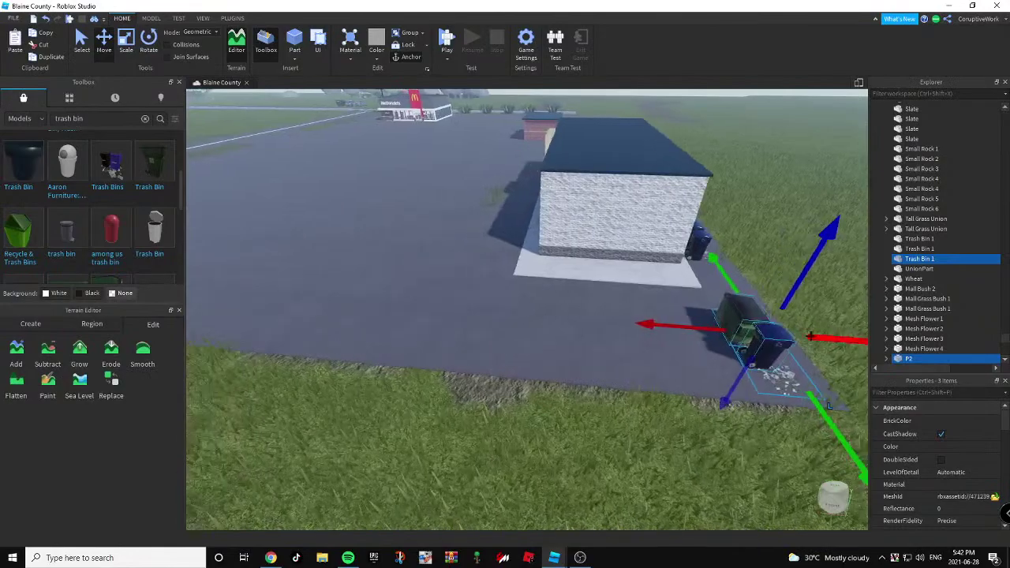
left_click(796, 325)
key("ctrl+z")
Move the duplicated bins and litter across the lot behind the grey car painter building and rotate them to run along its back wall.
right_click_drag(760, 324, 637, 259)
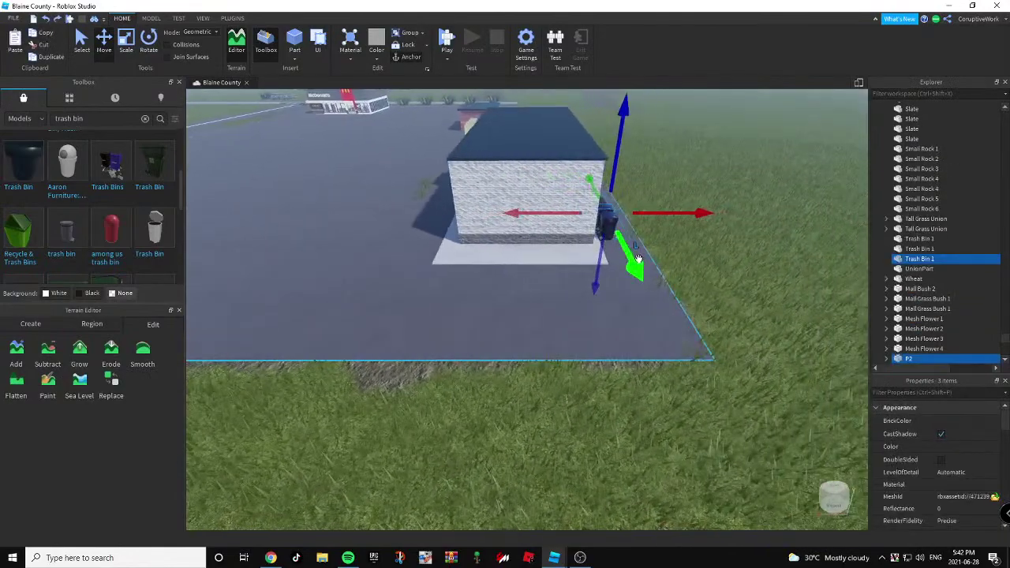
right_click_drag(698, 308, 627, 301)
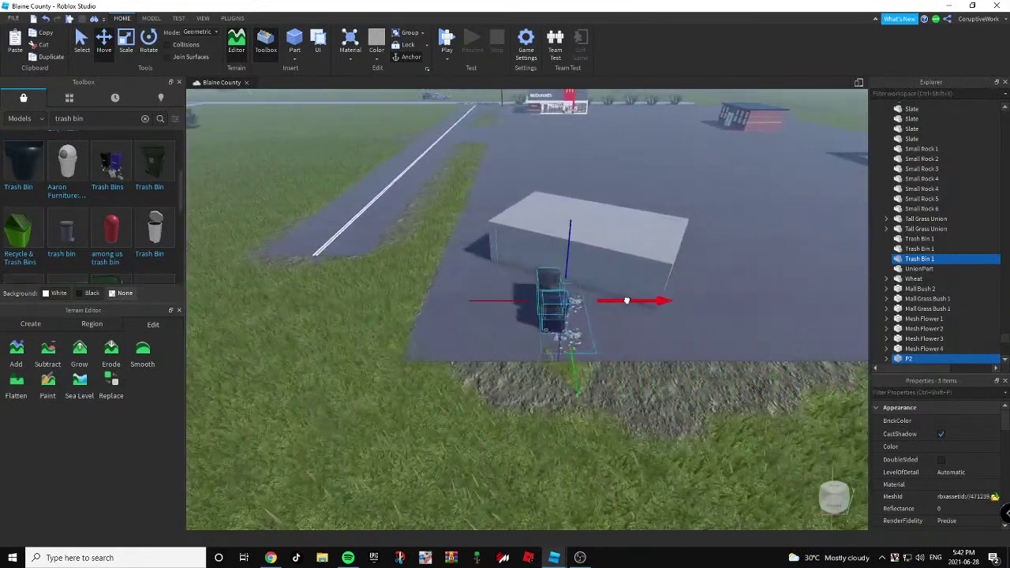
left_click(149, 41)
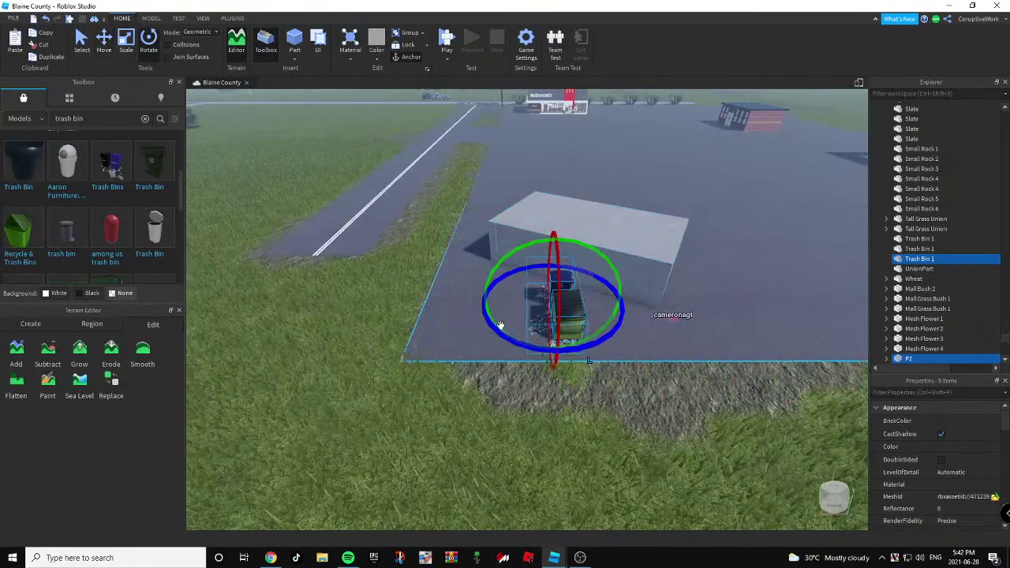
left_click_drag(489, 315, 506, 333)
left_click_drag(564, 347, 564, 346)
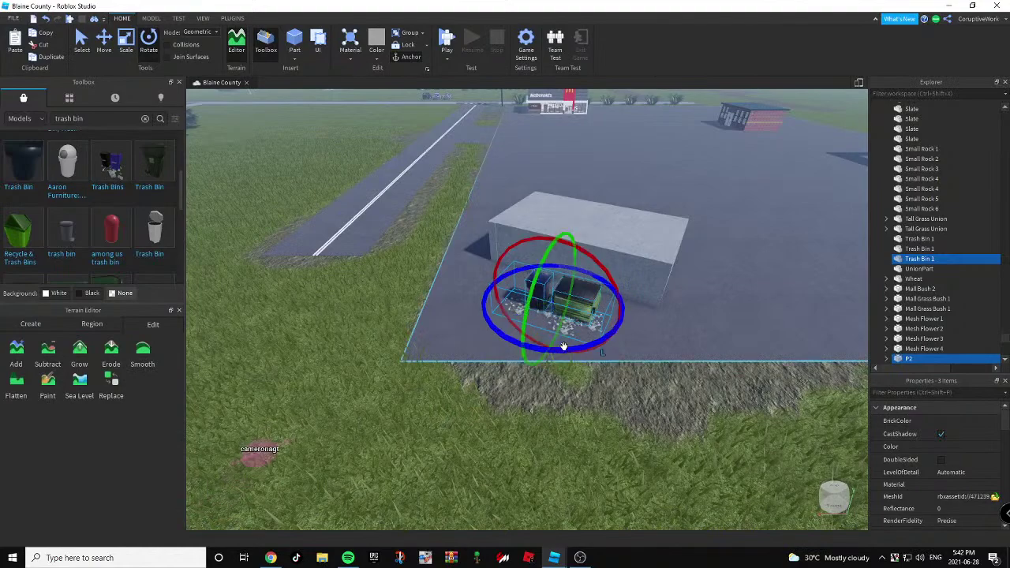
Slide the duplicated bins and litter up against the car painter's back wall and fine-tune their rotation to match it.
left_click(106, 44)
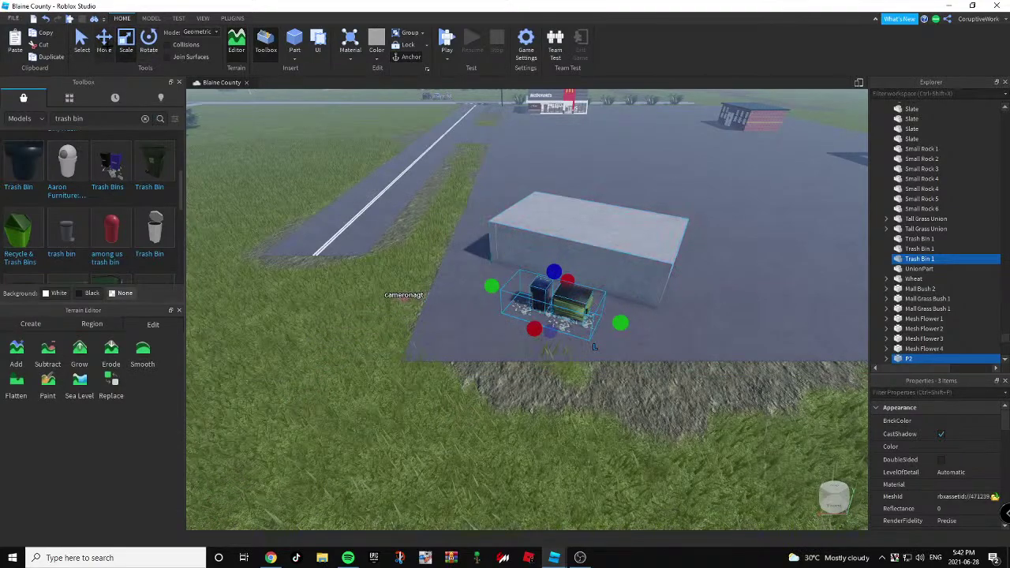
key("ctrl+2")
right_click_drag(584, 331, 496, 205)
left_click_drag(505, 204, 541, 196)
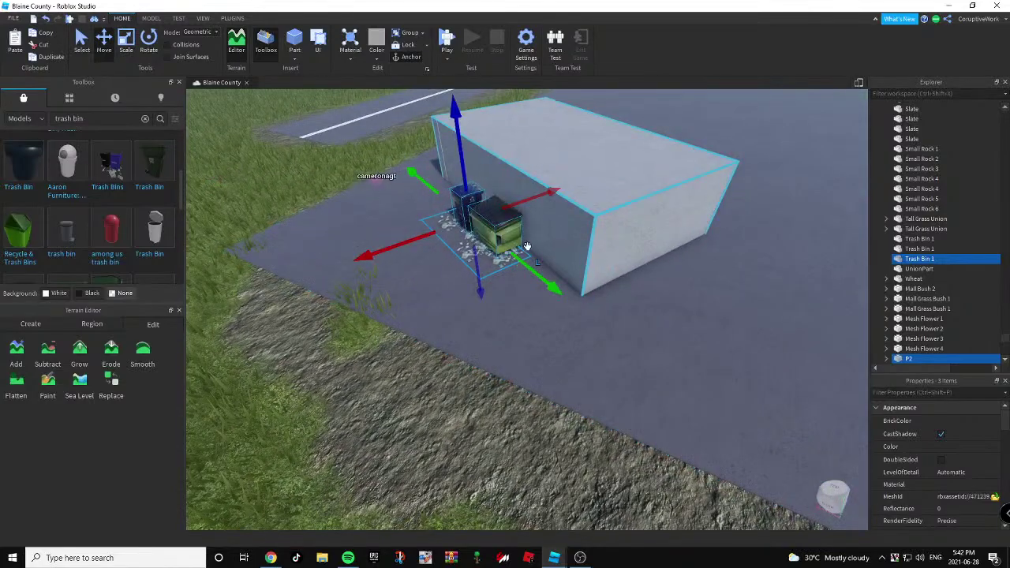
left_click_drag(524, 262, 565, 308)
right_click_drag(559, 322, 411, 169)
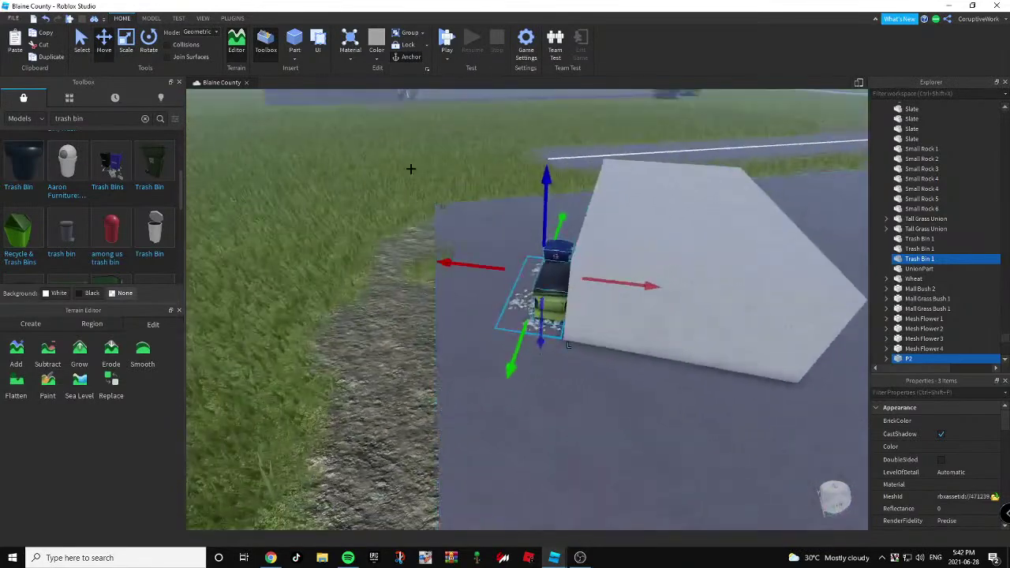
key("ctrl+4")
left_click_drag(472, 272, 482, 297)
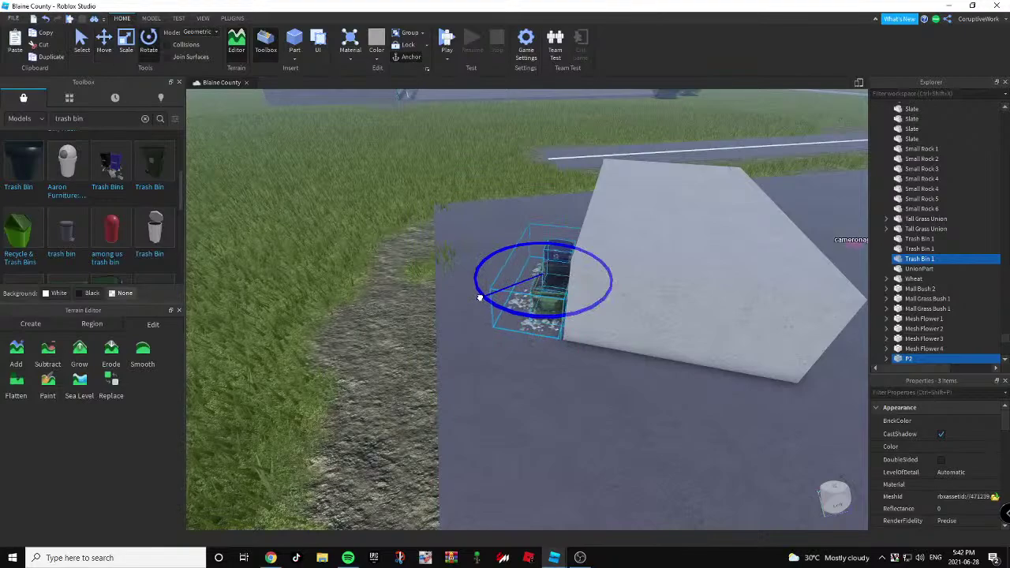
left_click(377, 352)
Recolour the car painter building's plain side wall to Dark stone grey.
right_click_drag(377, 352, 378, 352)
key("d")
key("w")
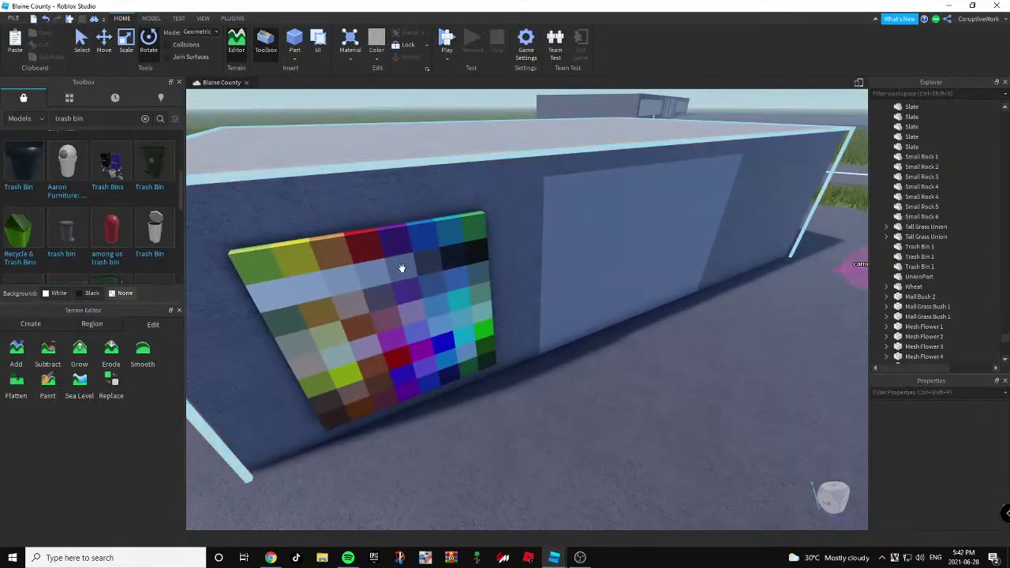
scroll(583, 210, "down", 5)
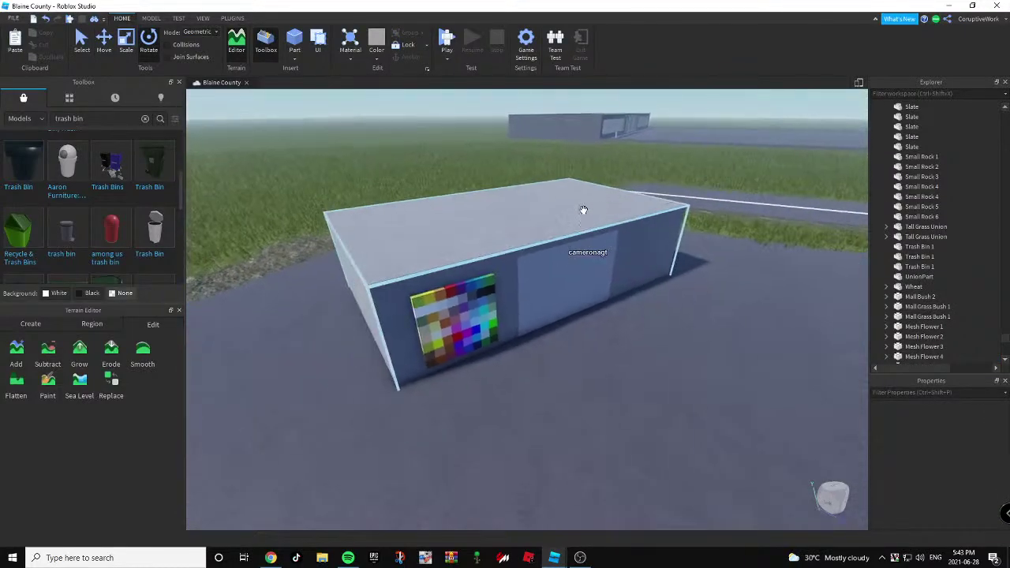
left_click(545, 240)
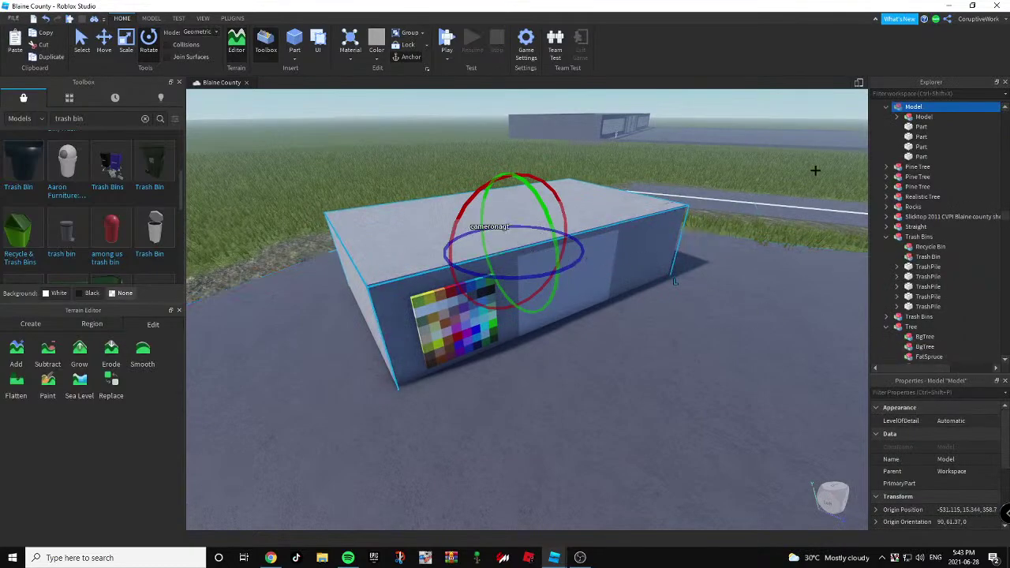
left_click(897, 117)
left_click(897, 116)
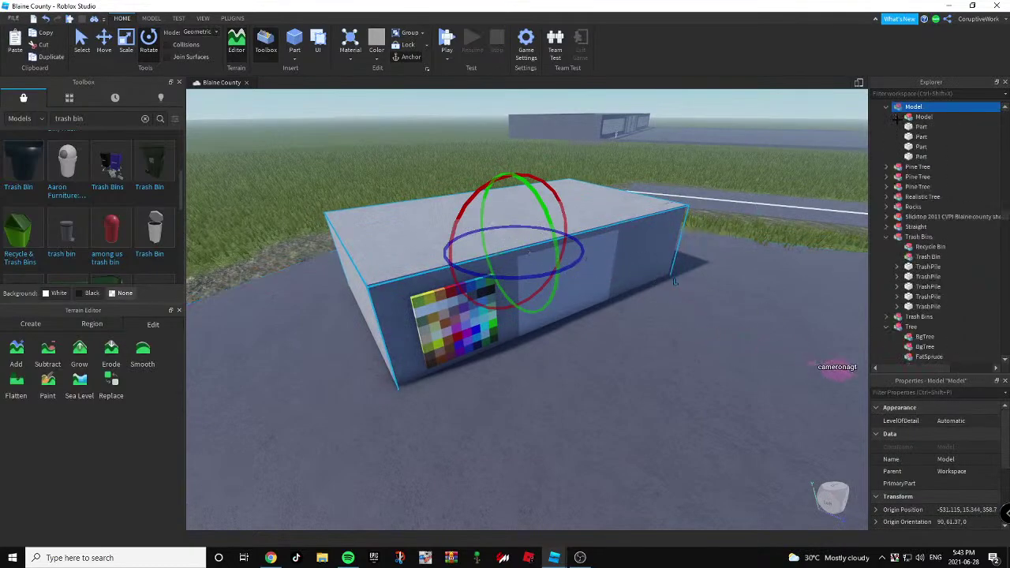
left_click(920, 137)
key("f")
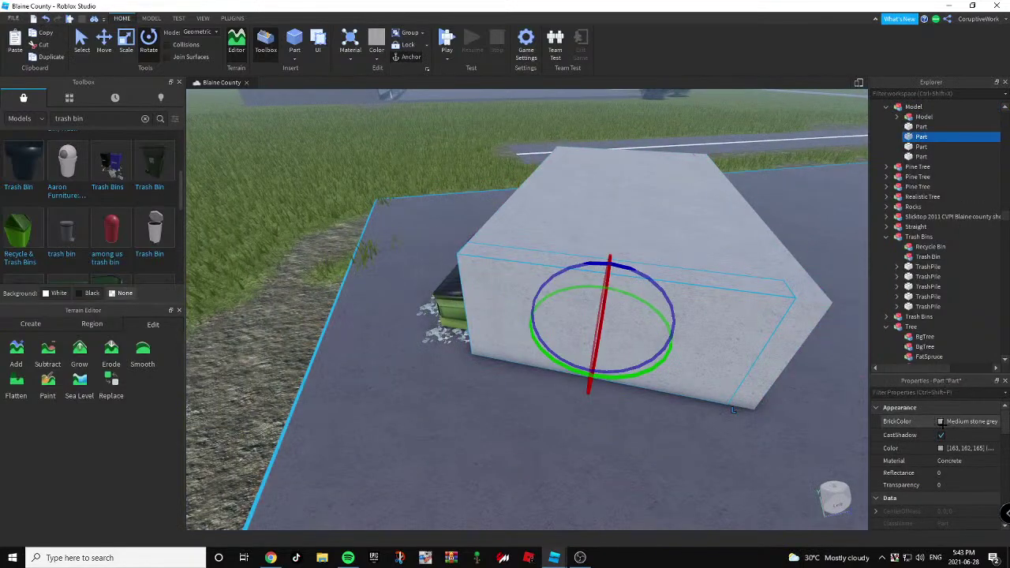
left_click(970, 422)
left_click(852, 531)
Recolour the car painter's flat roof, back wall and front palette wall to Dark stone grey.
left_click(331, 271)
right_click_drag(331, 272, 473, 190)
left_click(494, 182)
left_click(429, 243, "ctrl")
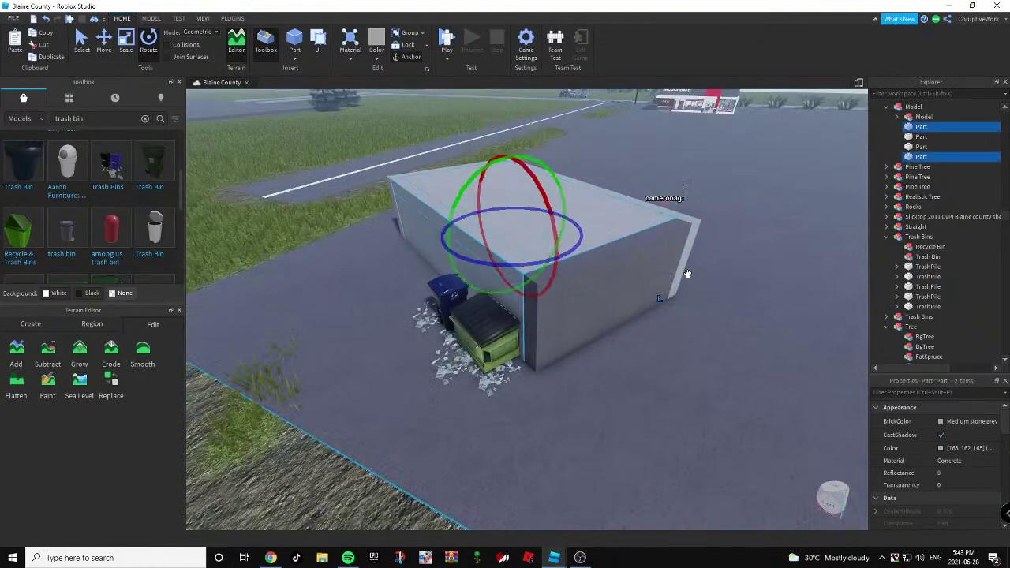
left_click(687, 273, "ctrl")
left_click(947, 422)
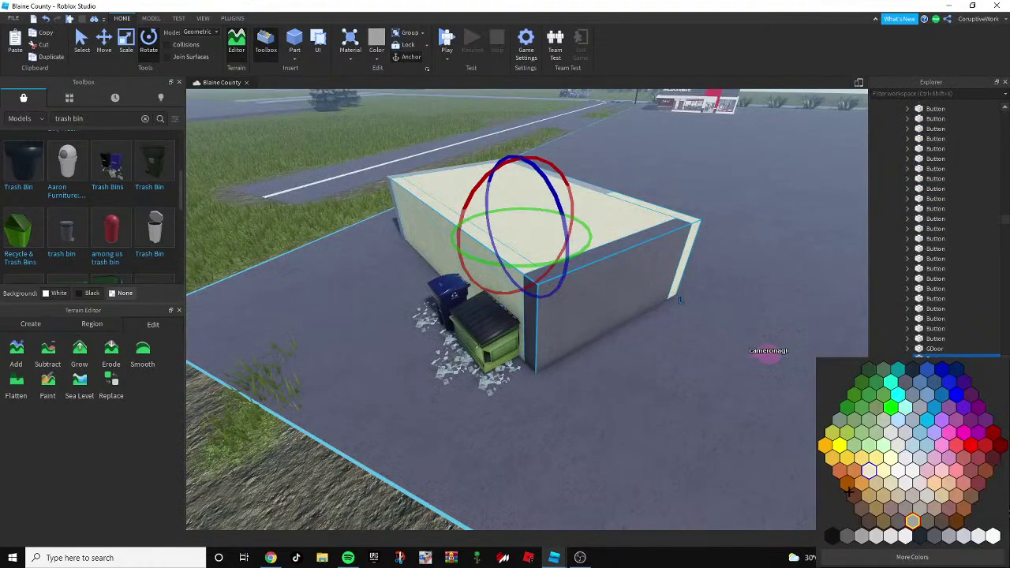
left_click(846, 537)
Recolour the front wall on the other side of the garage door and its adjoining side wall to Dark stone grey.
right_click_drag(584, 377, 581, 370)
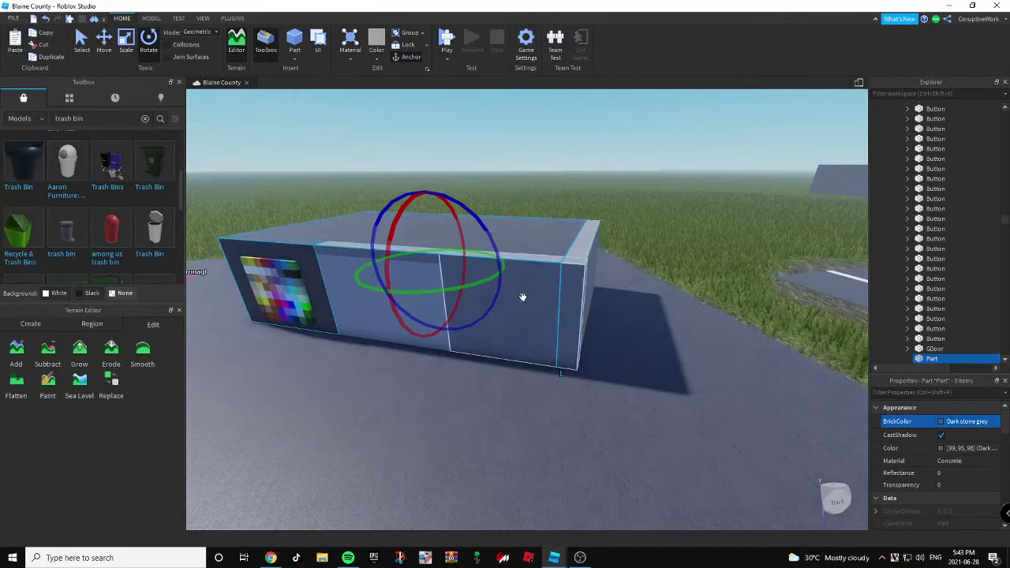
left_click(523, 296, "ctrl")
left_click(587, 256, "ctrl")
left_click(935, 420)
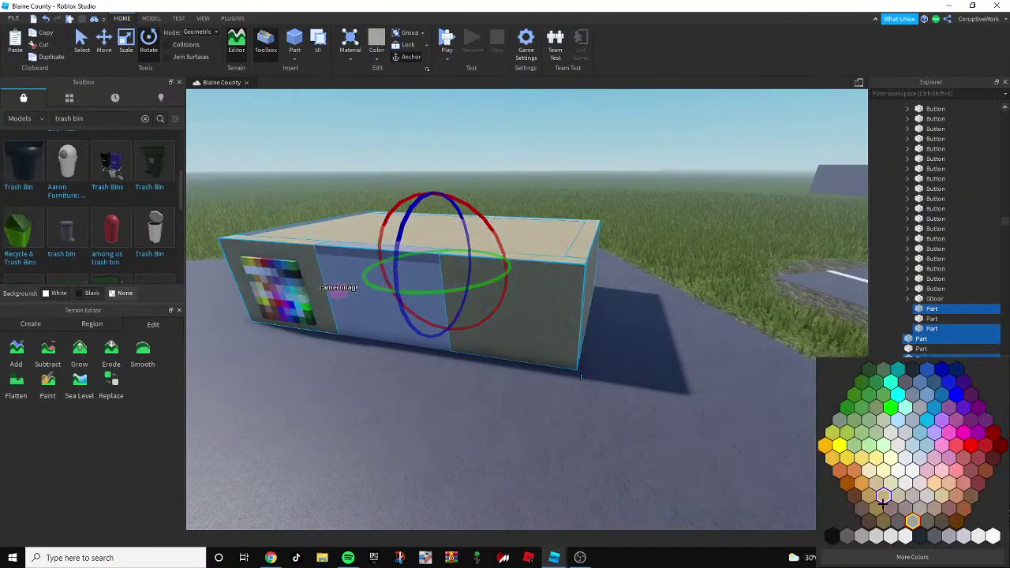
left_click(846, 536)
left_click(677, 165)
Recolour the strip above the garage door to Dark stone grey.
right_click_drag(512, 277, 508, 273)
key("w")
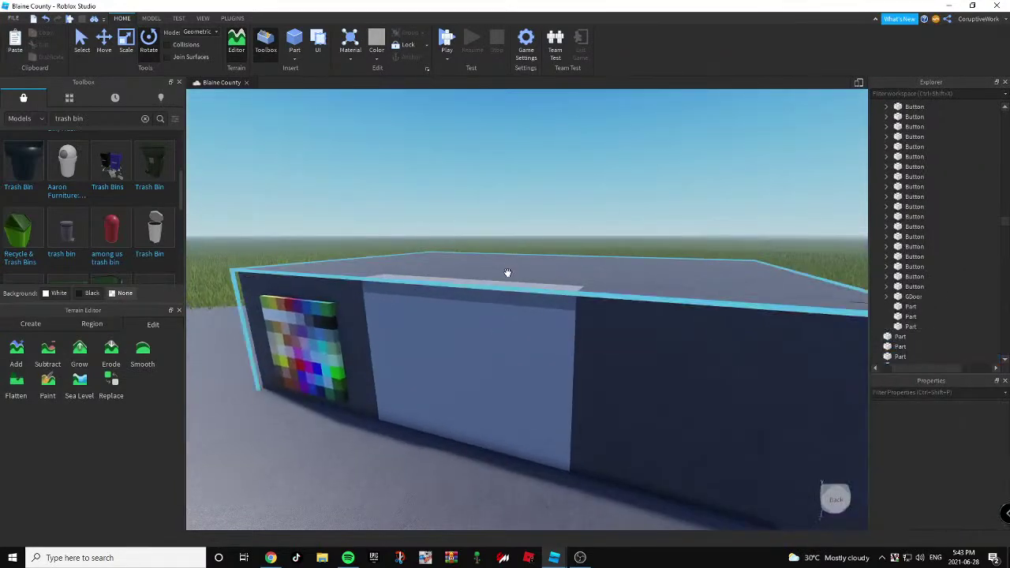
left_click(503, 292)
left_click(940, 423)
left_click(846, 536)
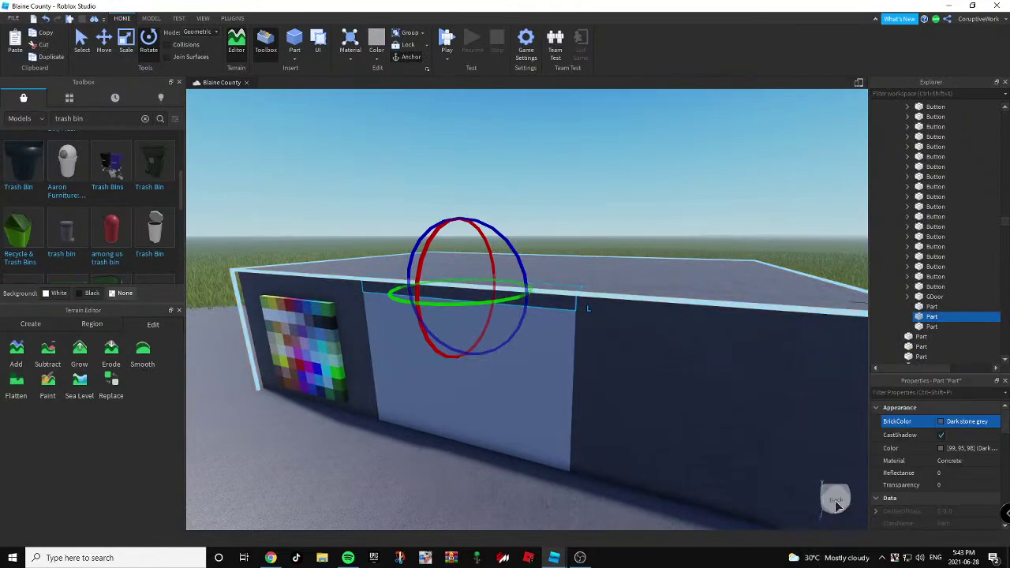
left_click(655, 157)
Insert a wedge part on top of the car painter's flat roof and turn it a quarter turn.
key("w")
right_click_drag(656, 158, 654, 161)
key("s")
right_click_drag(510, 116, 509, 113)
key("w")
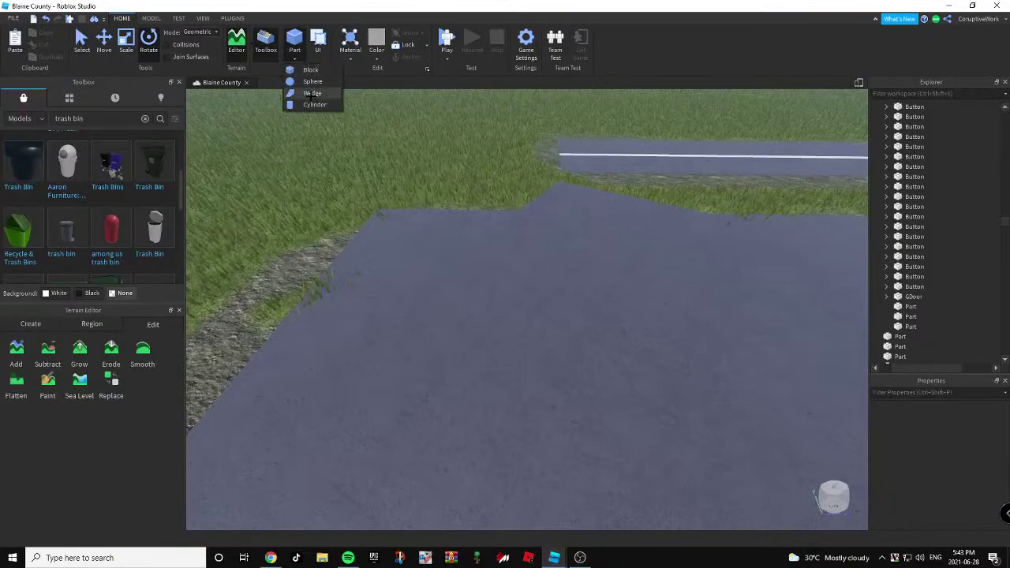
left_click(310, 94)
scroll(525, 237, "up", 5)
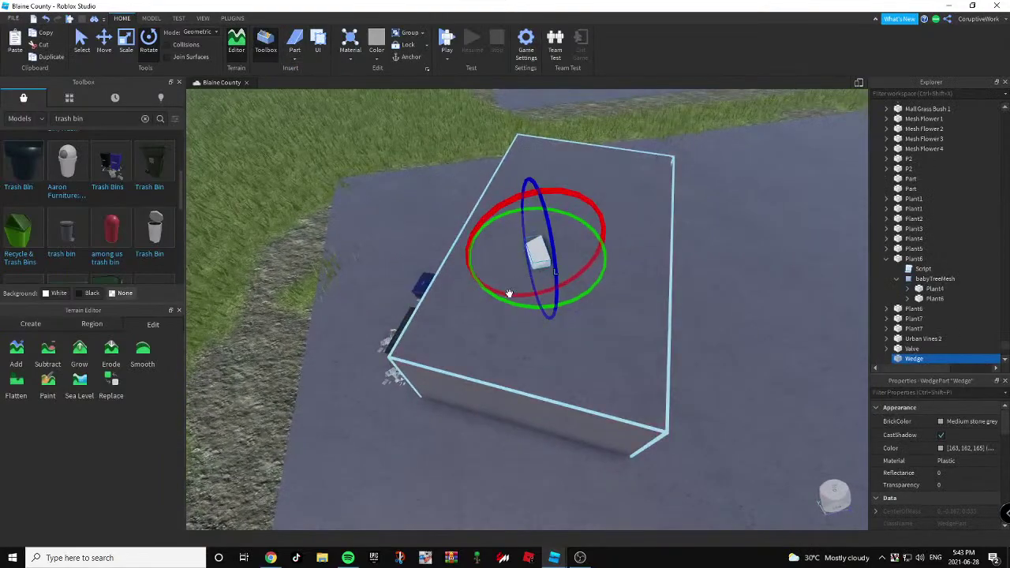
left_click_drag(509, 294, 525, 305)
left_click_drag(599, 313, 601, 314)
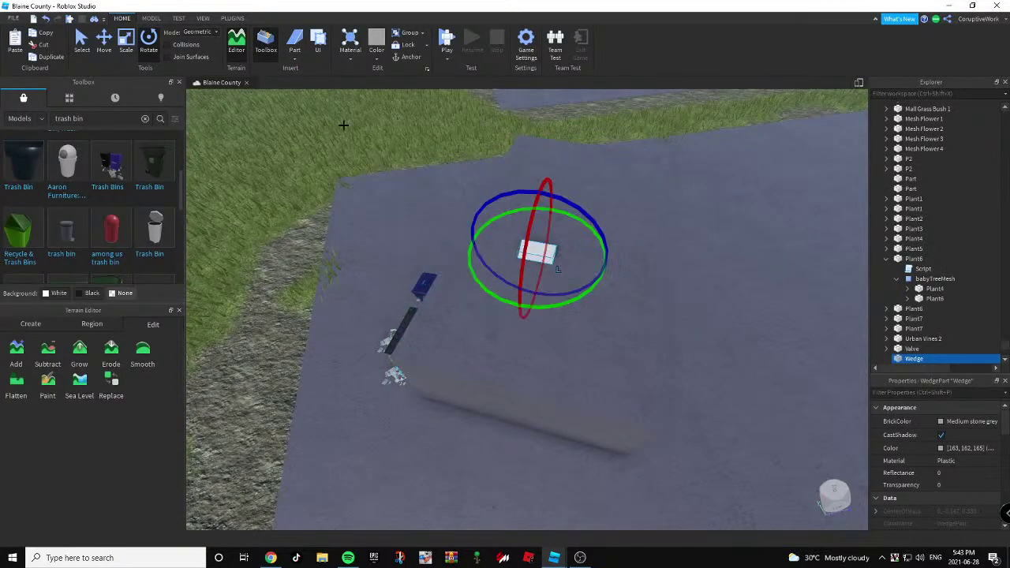
Stretch the wedge lengthwise in both directions so that it spans the car painter's roof.
left_click(104, 41)
left_click(126, 43)
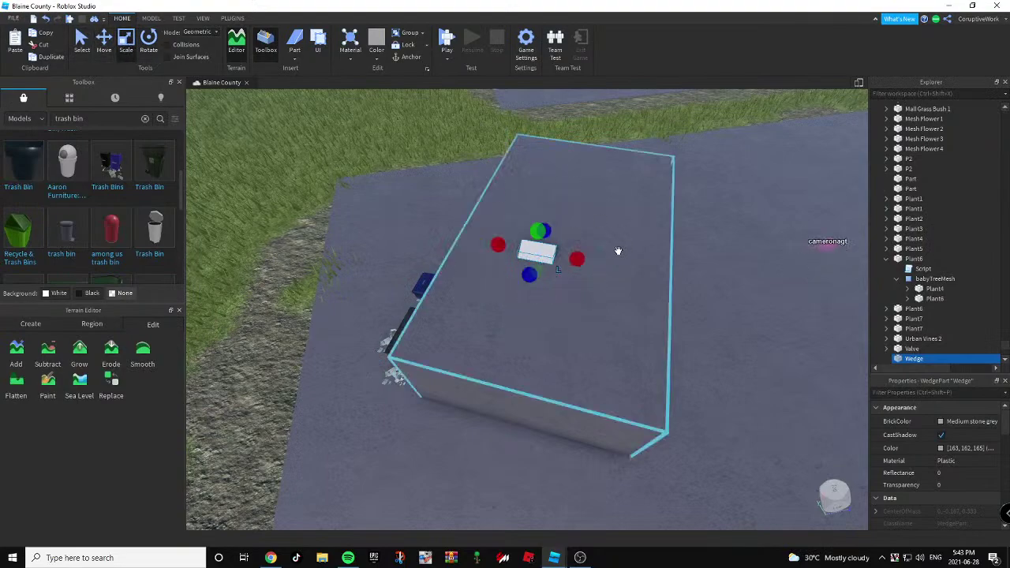
left_click_drag(580, 260, 699, 294)
key("a")
left_click_drag(609, 241, 543, 224)
Rotate the stretched wedge slightly to line it up with the car painter's walls.
right_click_drag(546, 226, 573, 252)
scroll(573, 248, "down", 4)
scroll(575, 259, "up", 3)
scroll(573, 252, "down", 2)
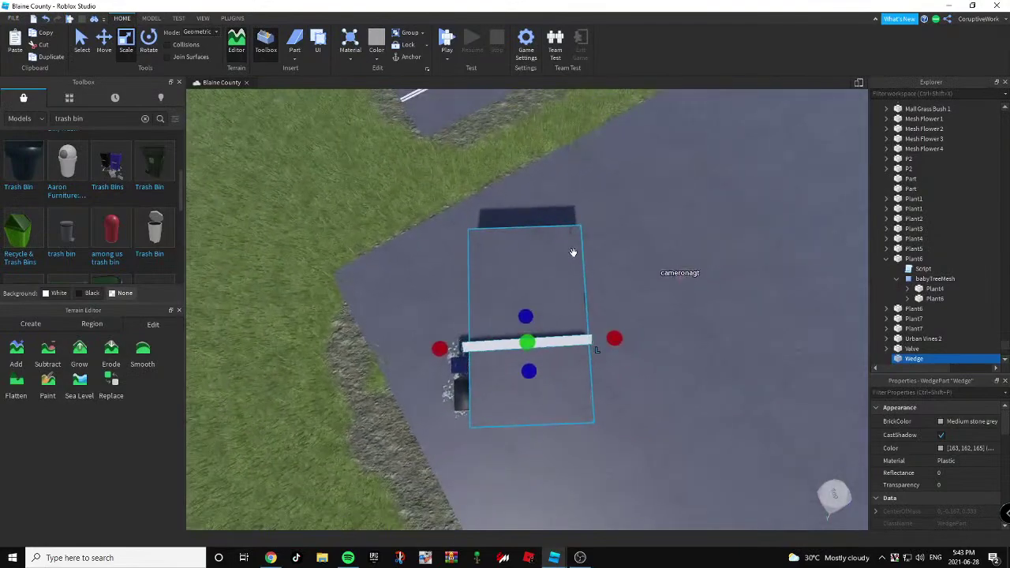
left_click(148, 41)
left_click_drag(577, 394, 574, 393)
key("a")
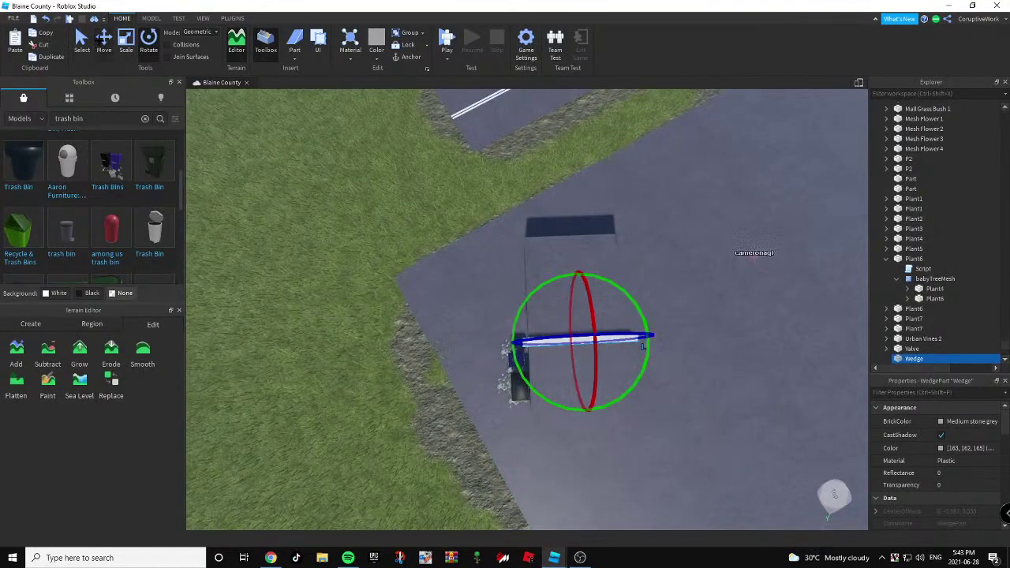
Scale the wedge along the building so it covers half of the roof and overhangs the walls.
left_click(104, 41)
left_click(125, 41)
right_click_drag(472, 275, 516, 216)
left_click_drag(471, 198, 553, 219)
right_click_drag(568, 222, 557, 237)
key("a")
left_click_drag(538, 243, 550, 221)
key("w")
right_click_drag(557, 224, 587, 210)
key("a")
left_click_drag(570, 187, 577, 190)
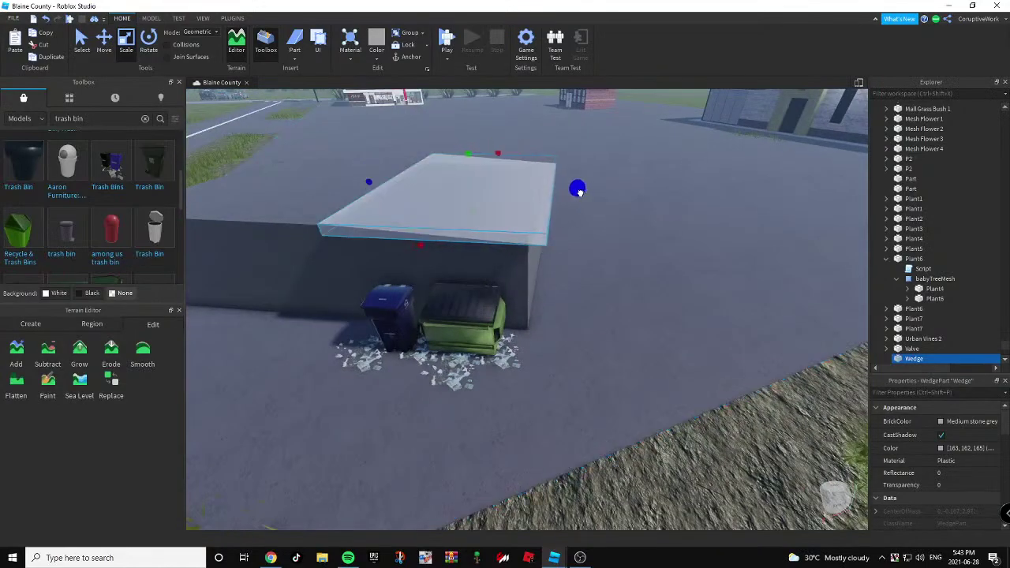
Increase the wedge's height to form one steep slope of a gable roof.
key("s")
right_click_drag(577, 190, 590, 196)
left_click_drag(514, 234, 498, 229)
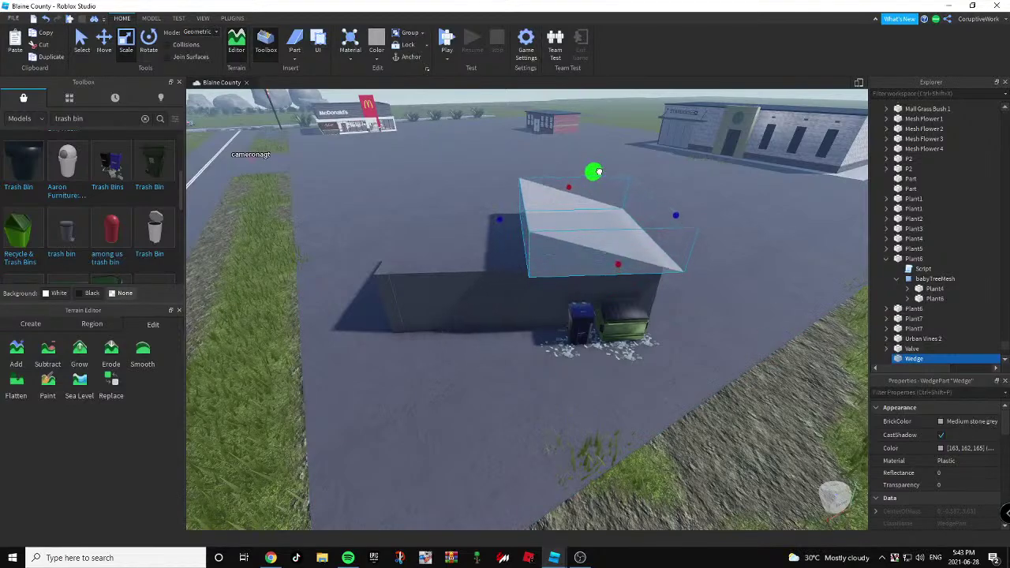
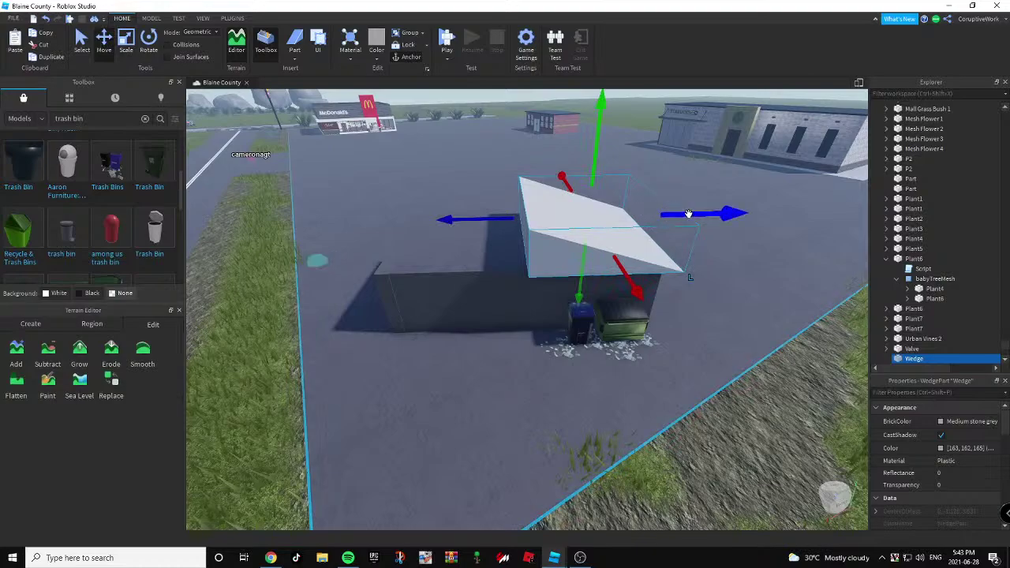
Duplicate the roof wedge, move the copy over the other half of the building and turn it to face the opposite way.
key("ctrl+d")
key("a")
left_click_drag(690, 214, 596, 222)
key("ctrl+r")
key("ctrl+r")
Set both roof wedges to the Wood material and the Smoky grey colour.
key("d")
right_click_drag(742, 222, 618, 266)
left_click(618, 266, "ctrl")
left_click(952, 462)
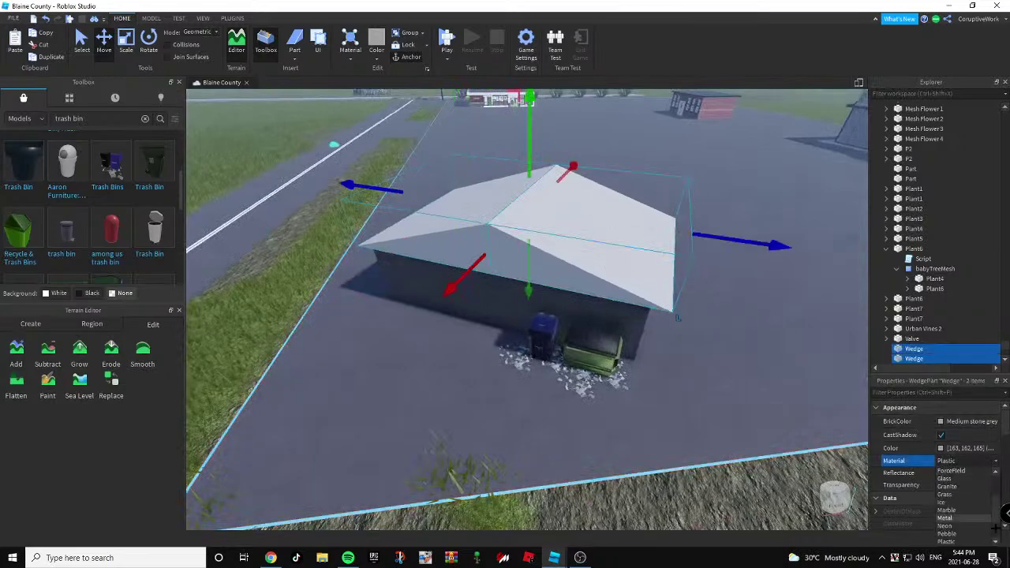
left_click(958, 534)
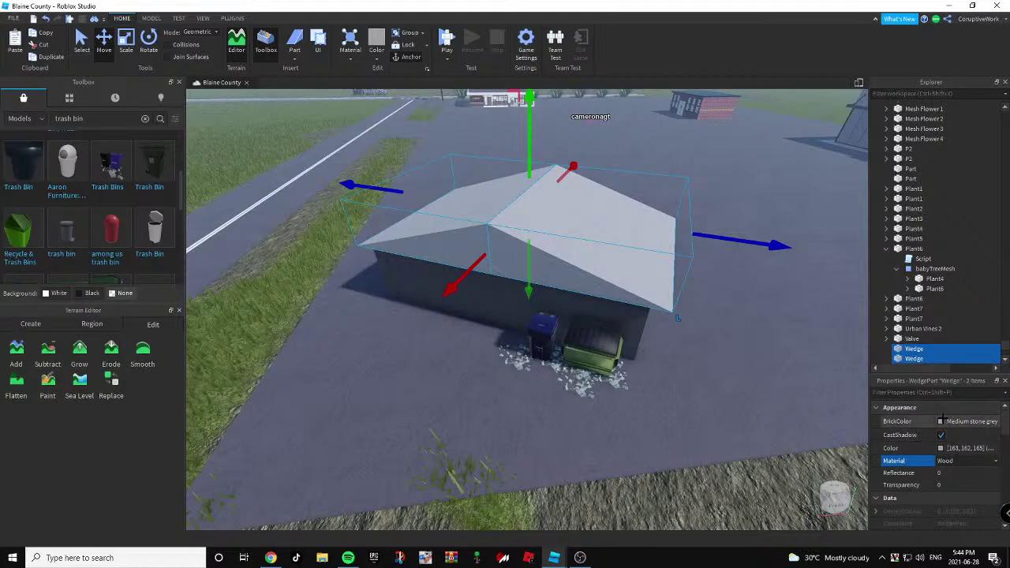
left_click(941, 420)
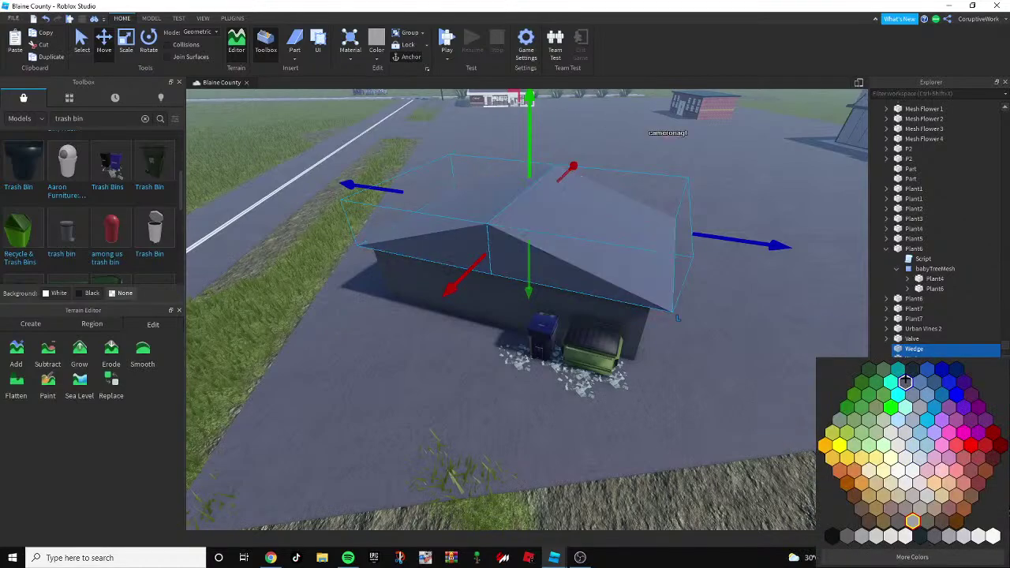
left_click(906, 382)
left_click(690, 508)
Examine the roofed car painter from the front, back and sides, including its garage door.
key("d")
right_click_drag(690, 507, 690, 494)
key("w")
left_click(546, 255)
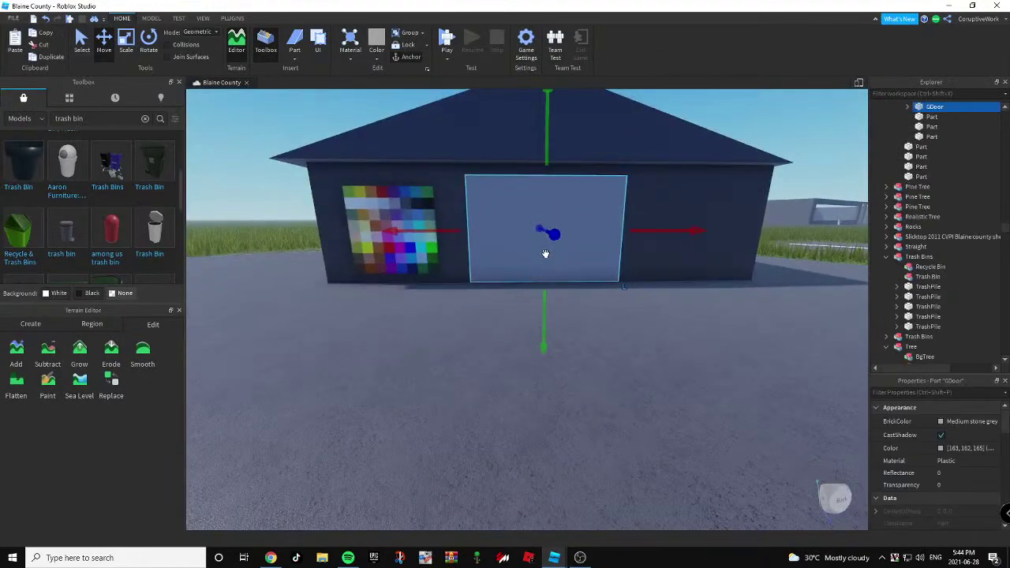
right_click_drag(568, 270, 582, 266)
scroll(592, 257, "down", 5)
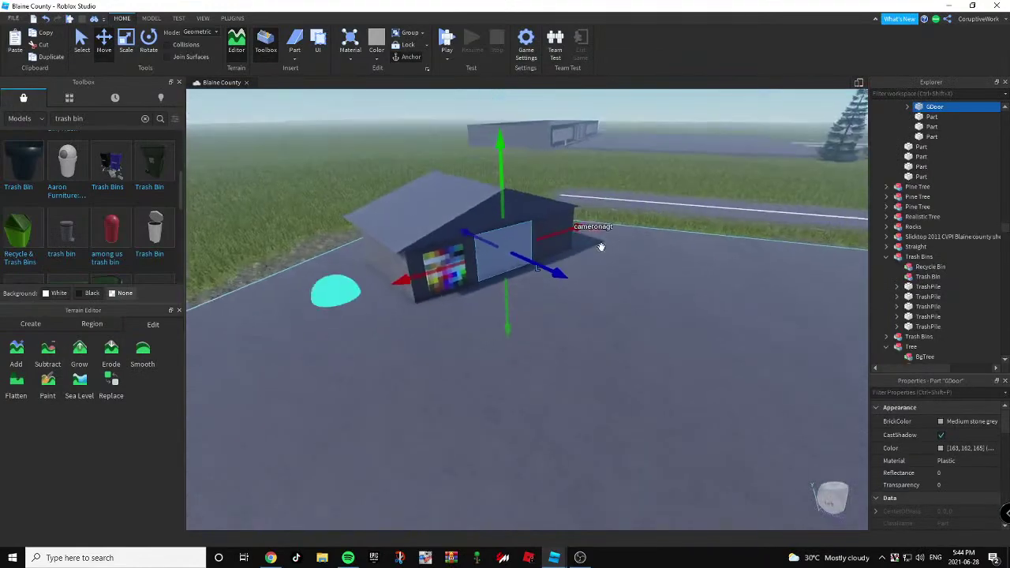
left_click(660, 177)
key("a")
right_click_drag(587, 229, 591, 227)
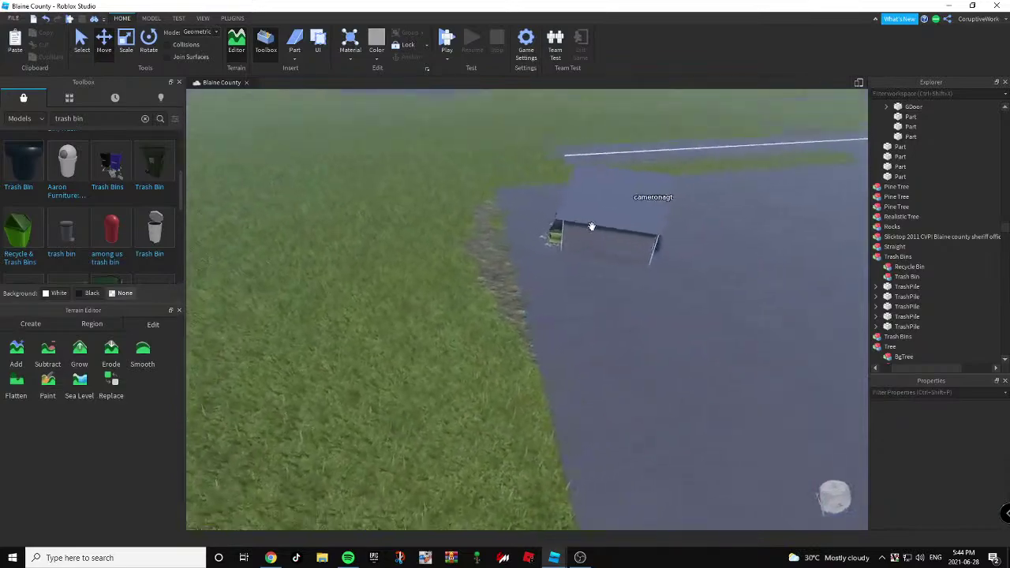
scroll(591, 226, "up", 10)
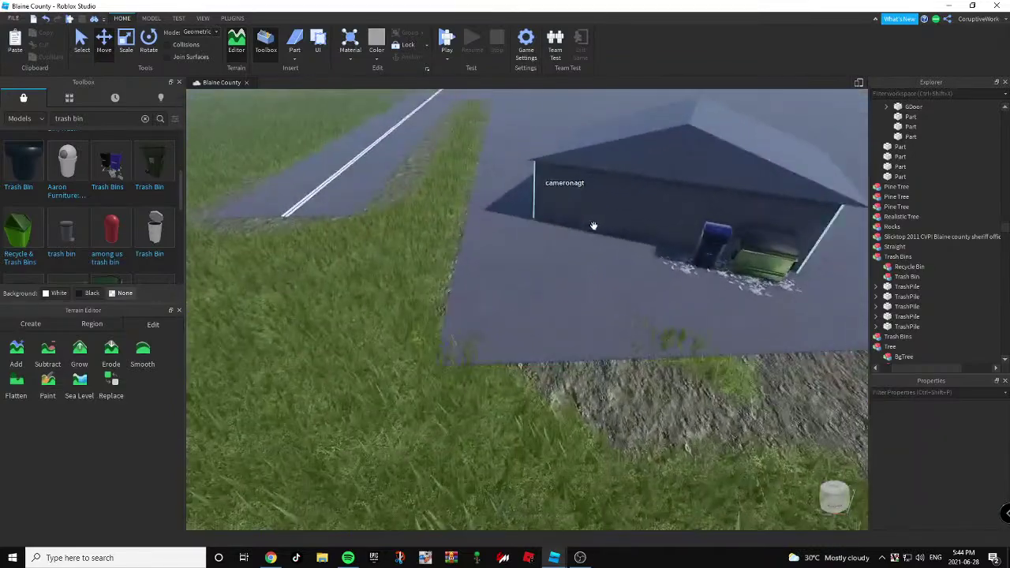
key("d")
left_click(633, 154)
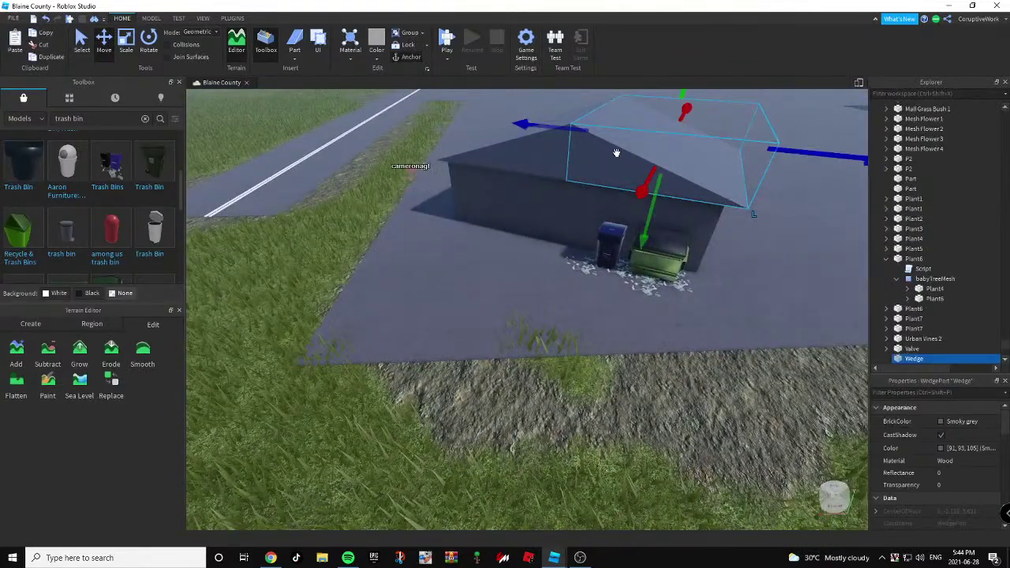
key("d")
right_click_drag(524, 390, 511, 379)
key("d")
right_click_drag(727, 339, 724, 335)
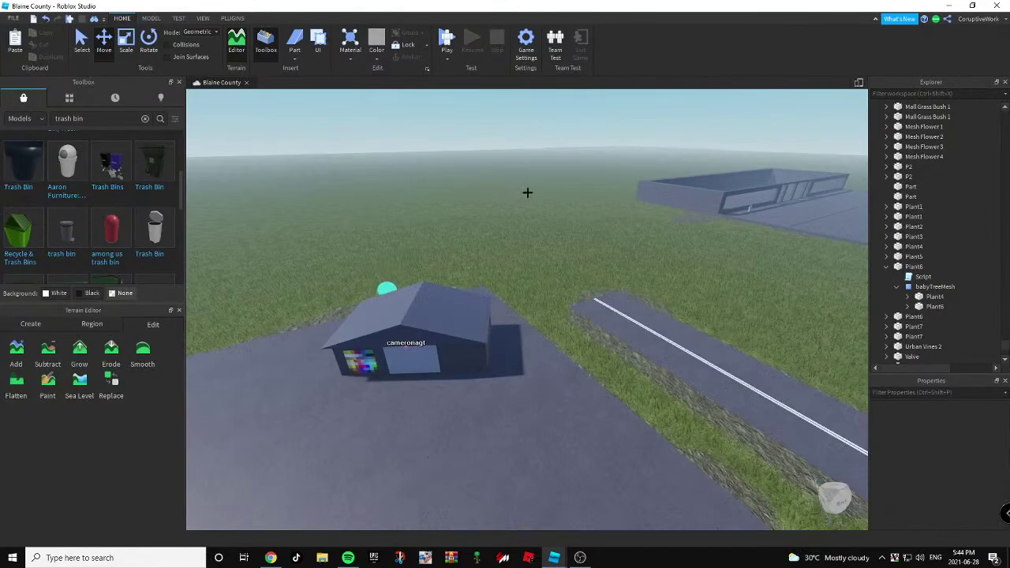
Move the small red brick building across the lot toward the edge of the grass.
key("w")
right_click_drag(528, 192, 525, 192)
key("a")
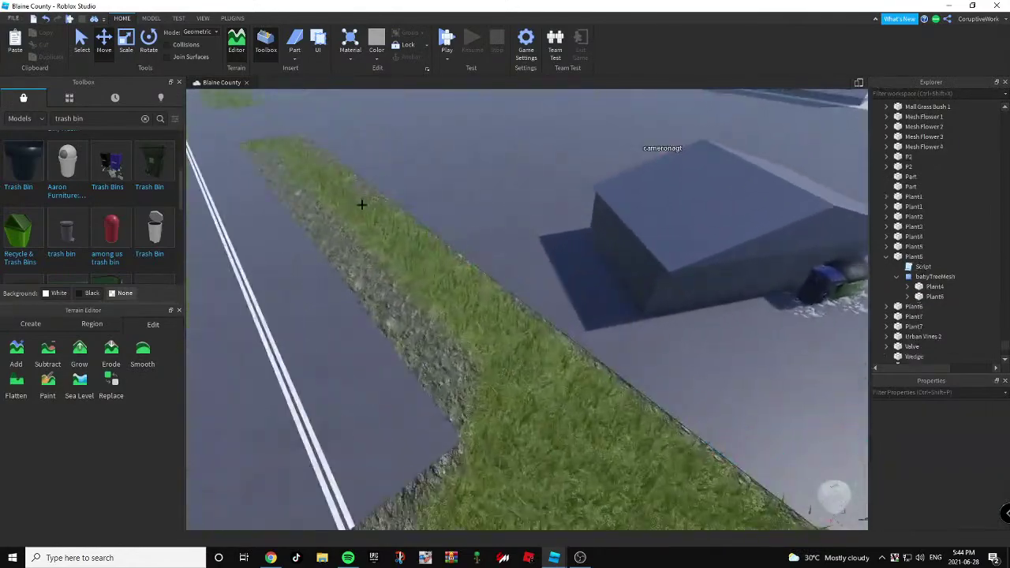
key("w")
right_click_drag(362, 205, 356, 288)
right_click_drag(339, 150, 356, 228)
key("a")
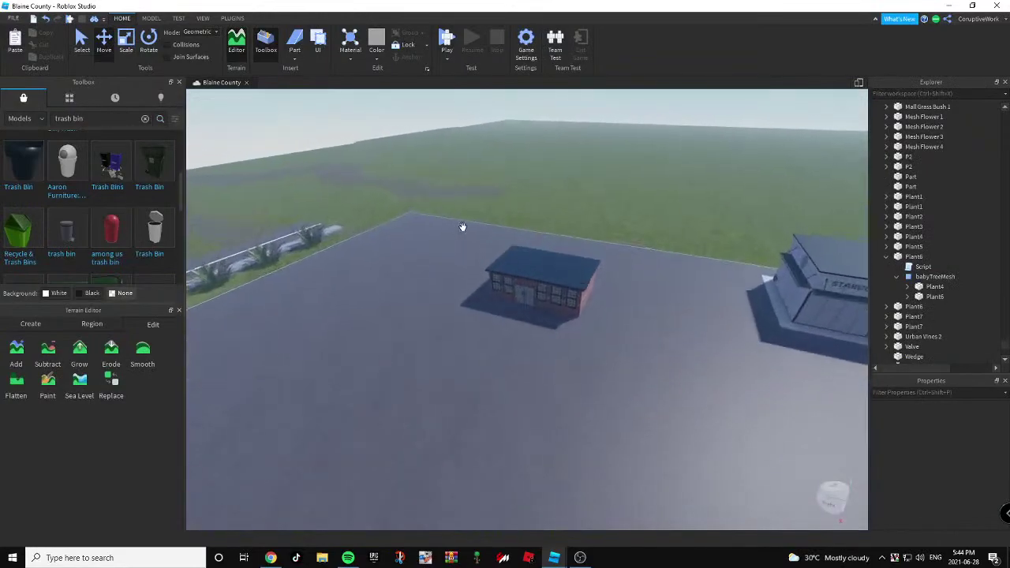
key("d")
right_click_drag(463, 227, 498, 213)
key("w")
key("d")
left_click(562, 206)
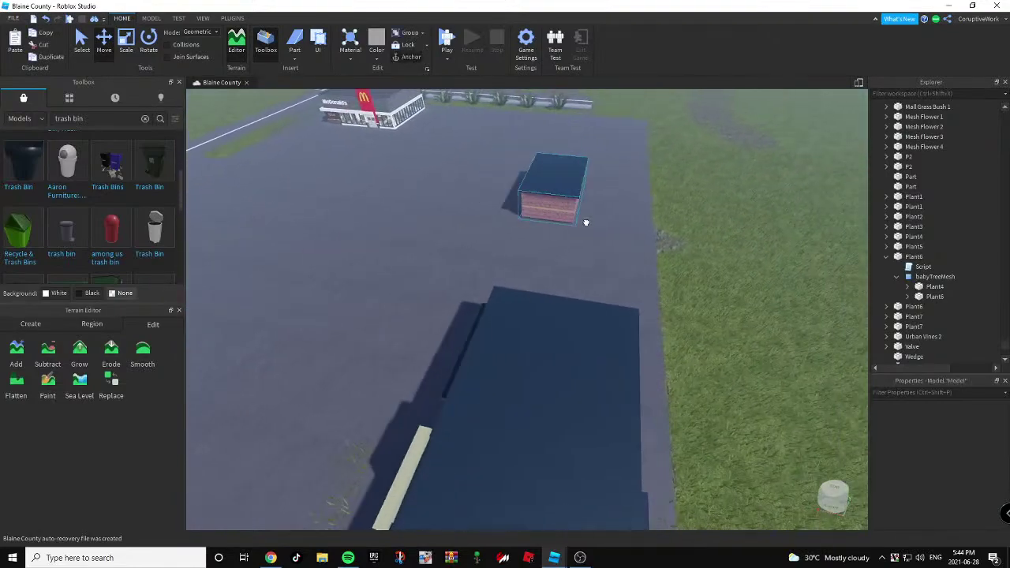
left_click_drag(586, 222, 624, 227)
key("a")
right_click_drag(775, 250, 769, 251)
key("w")
left_click(696, 215)
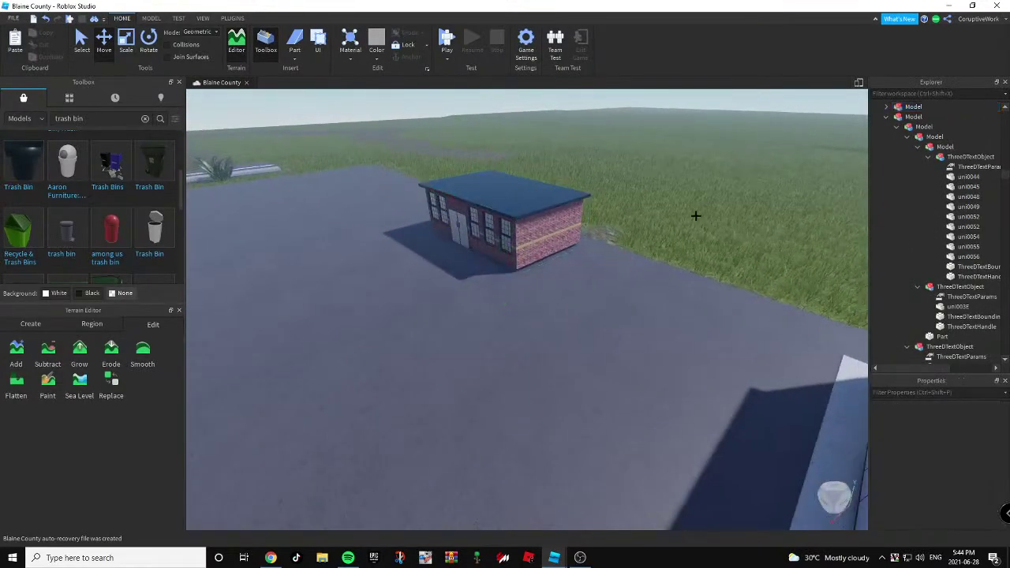
Move the Marked 2016 Charger sheriff's car across the lot to the side of the brick building and rotate it 90 degrees.
right_click_drag(695, 215, 696, 214)
scroll(503, 258, "up", 10)
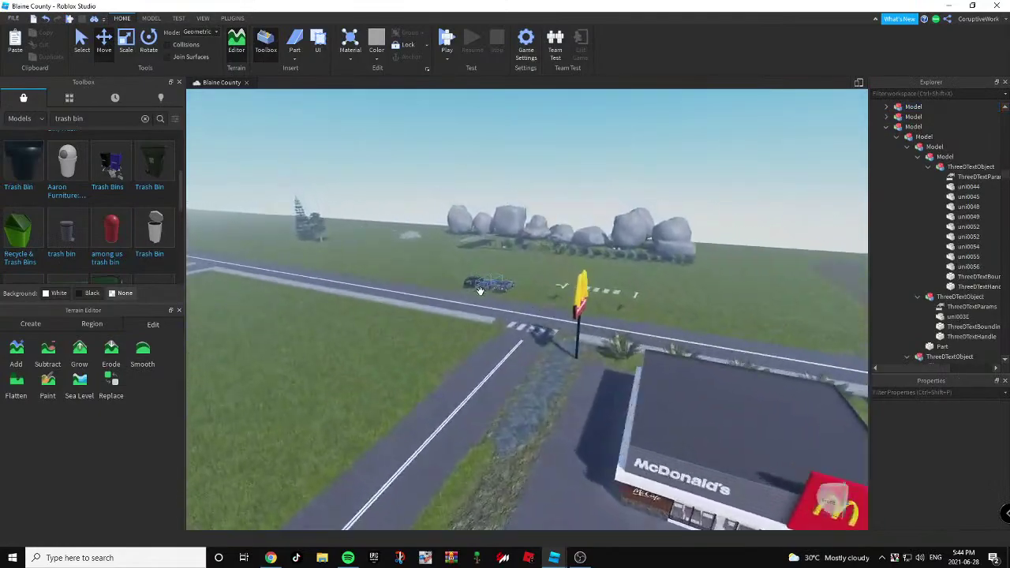
left_click(509, 268)
key("f")
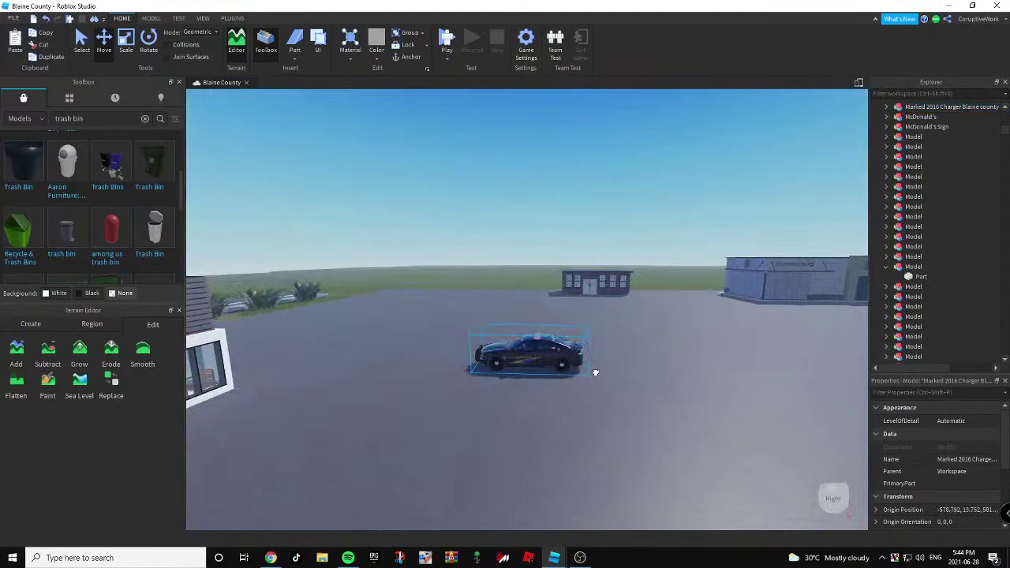
key("w")
left_click_drag(595, 372, 555, 228)
key("ctrl+r")
left_click(623, 118)
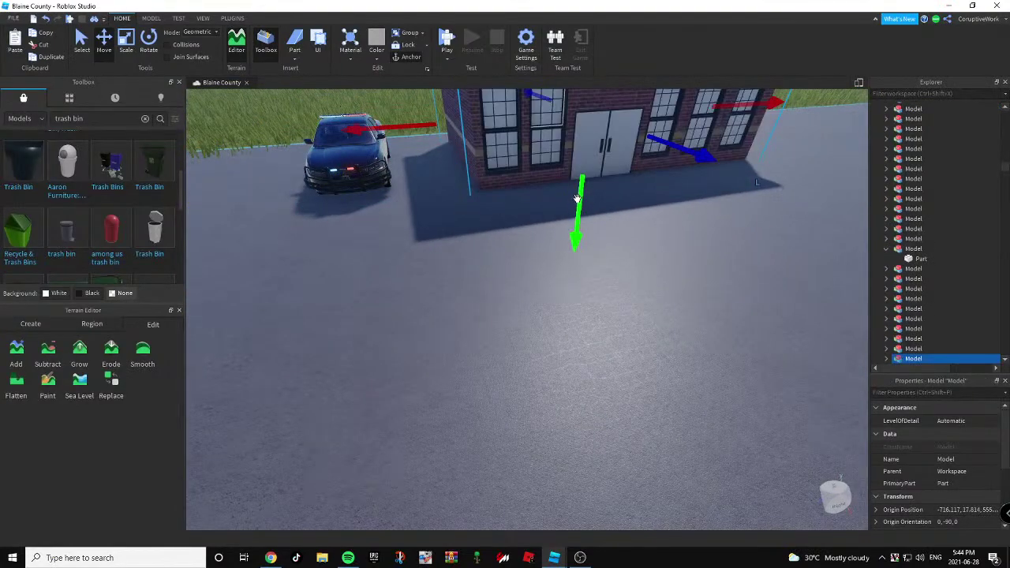
scroll(577, 199, "down", 4)
right_click_drag(565, 244, 555, 264)
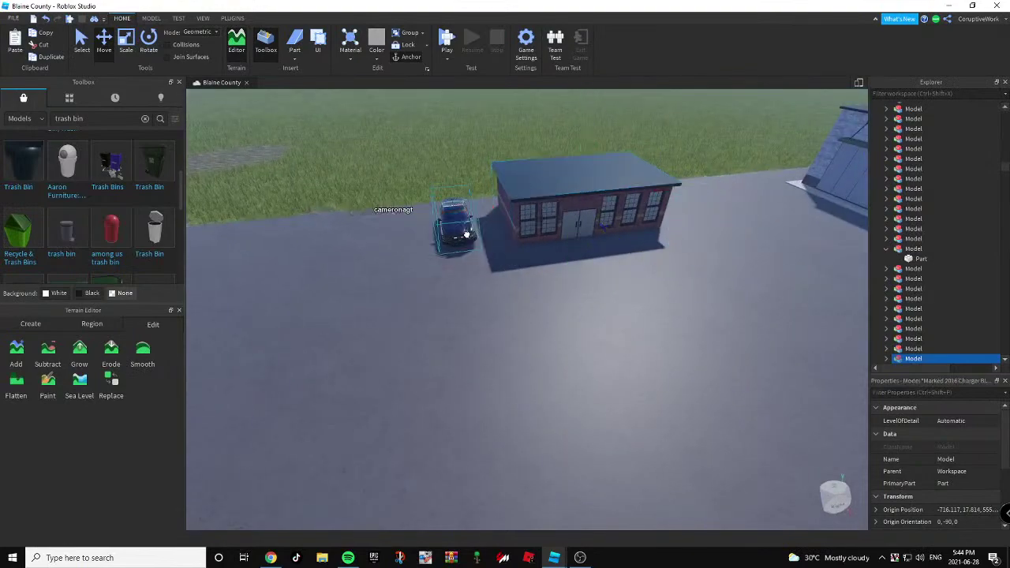
left_click(465, 235)
key("f")
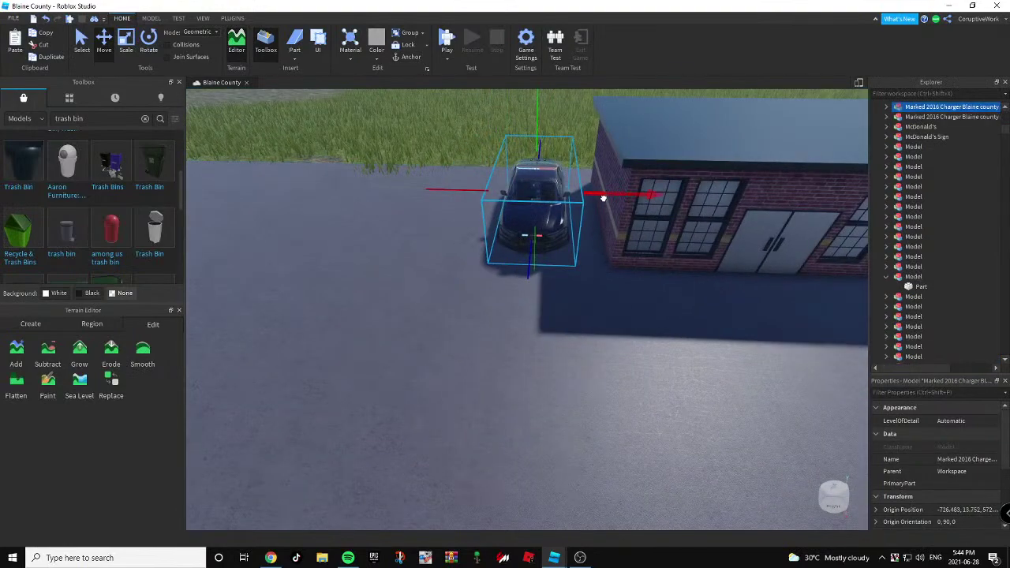
Insert a block part on the lot and place it beside the front of the parked sheriff's car.
left_click(405, 135)
right_click_drag(405, 119, 404, 103)
key("w")
left_click(297, 69)
scroll(482, 191, "down", 5)
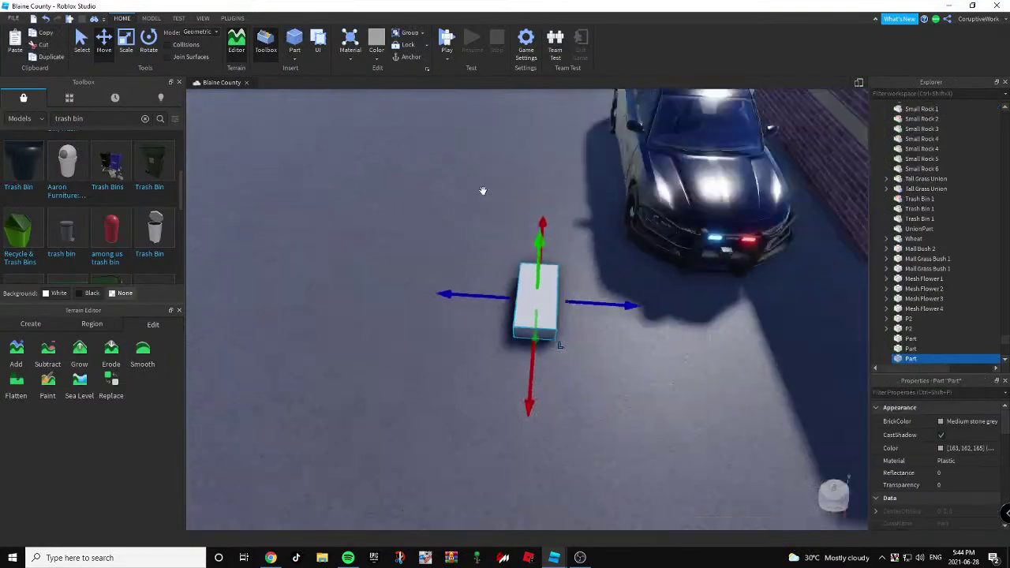
left_click_drag(457, 310, 496, 275)
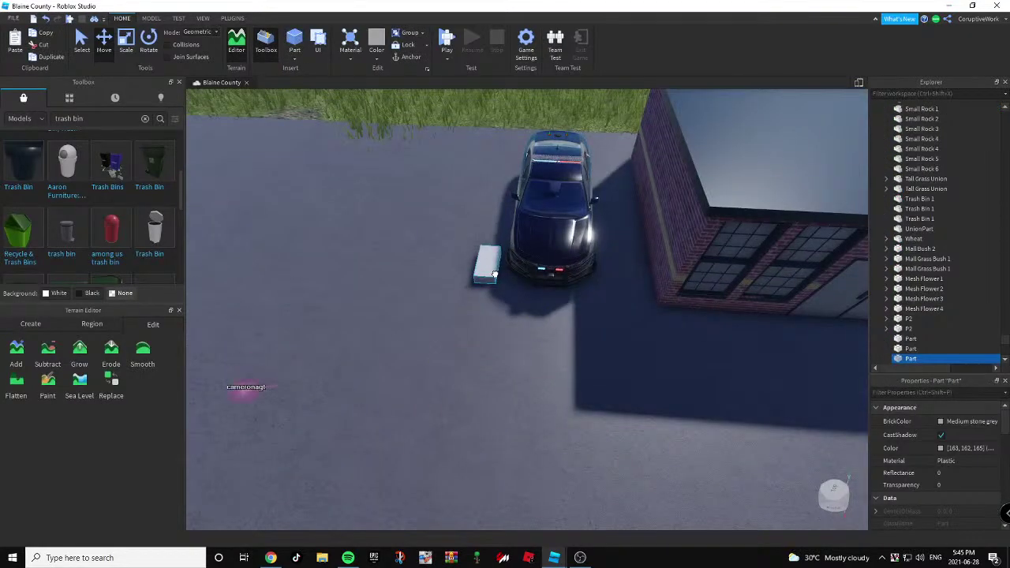
Lower the block beside the car until its top sits just above the pavement.
scroll(496, 274, "down", 3)
right_click_drag(495, 275, 496, 275)
key("w")
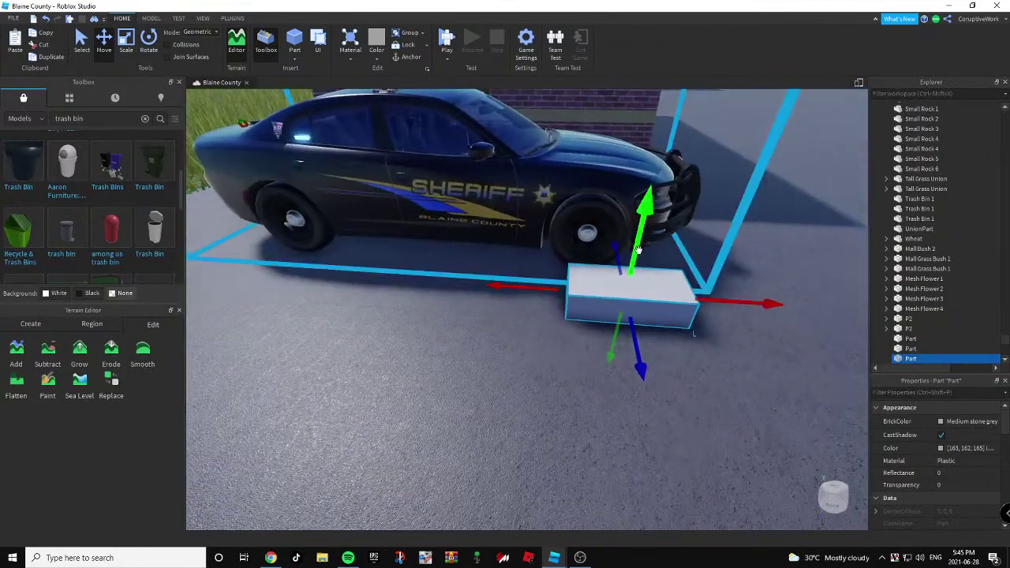
left_click_drag(644, 203, 642, 214)
right_click_drag(603, 262, 606, 262)
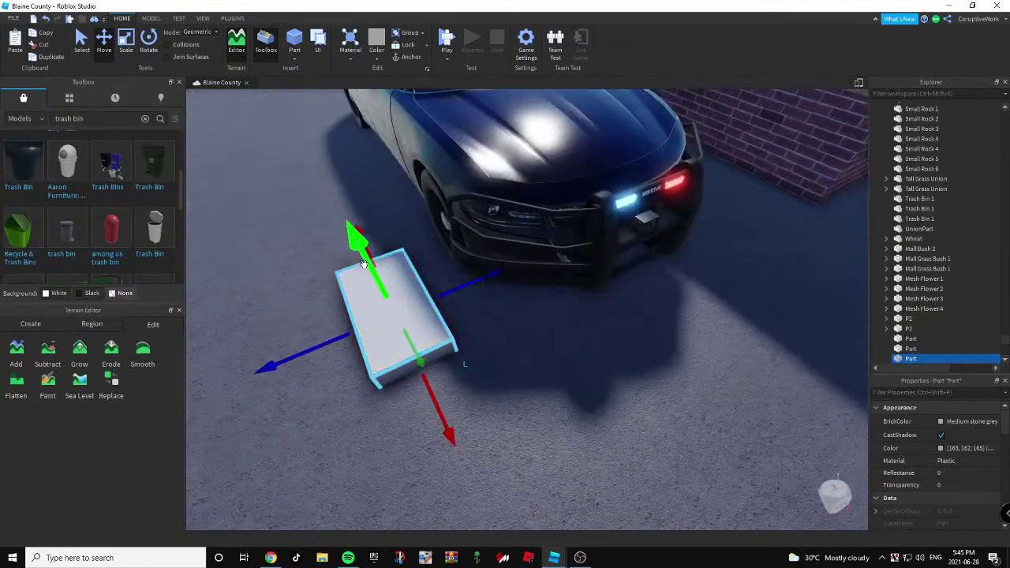
left_click_drag(363, 264, 368, 278)
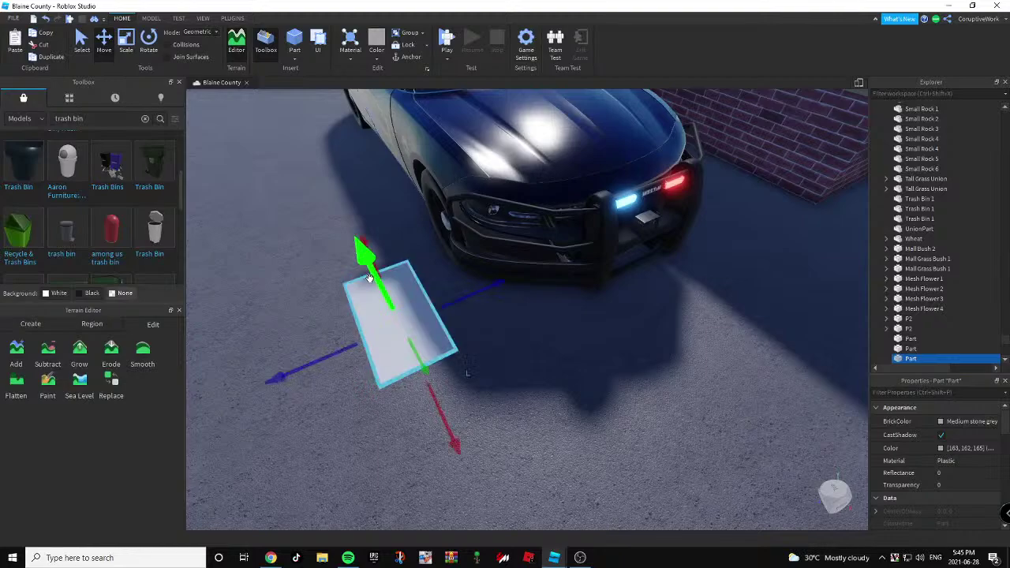
Scale the block into a thin white line running along the full length of the sheriff's car.
left_click(132, 52)
right_click_drag(425, 224, 422, 224)
left_click_drag(511, 253, 515, 254)
left_click_drag(410, 272, 475, 274)
right_click_drag(481, 276, 480, 276)
key("s")
left_click_drag(517, 226, 401, 297)
key("a")
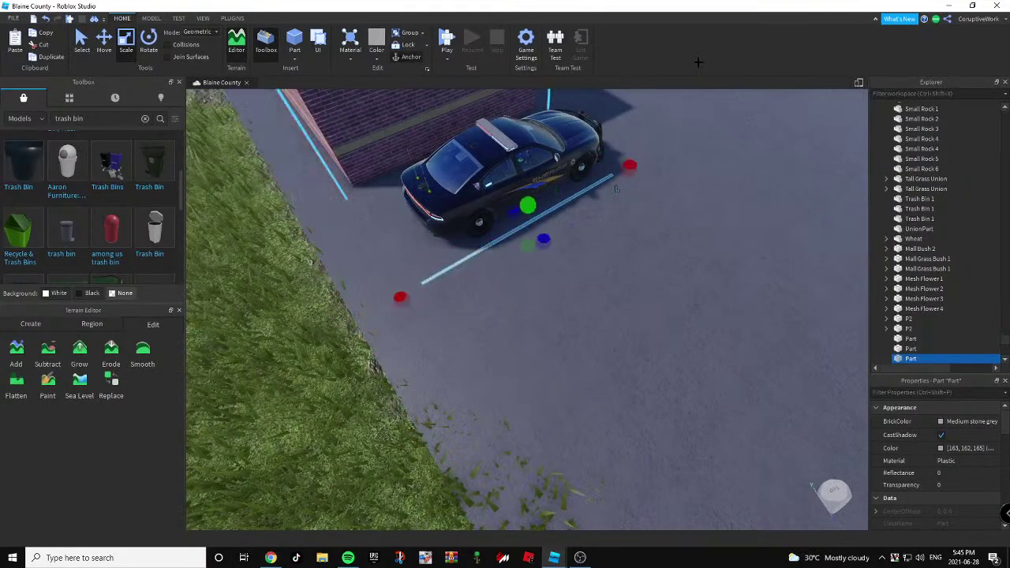
Shorten the white line slightly at the end behind the car.
right_click_drag(438, 153, 441, 153)
left_click(104, 43)
right_click_drag(344, 192, 347, 192)
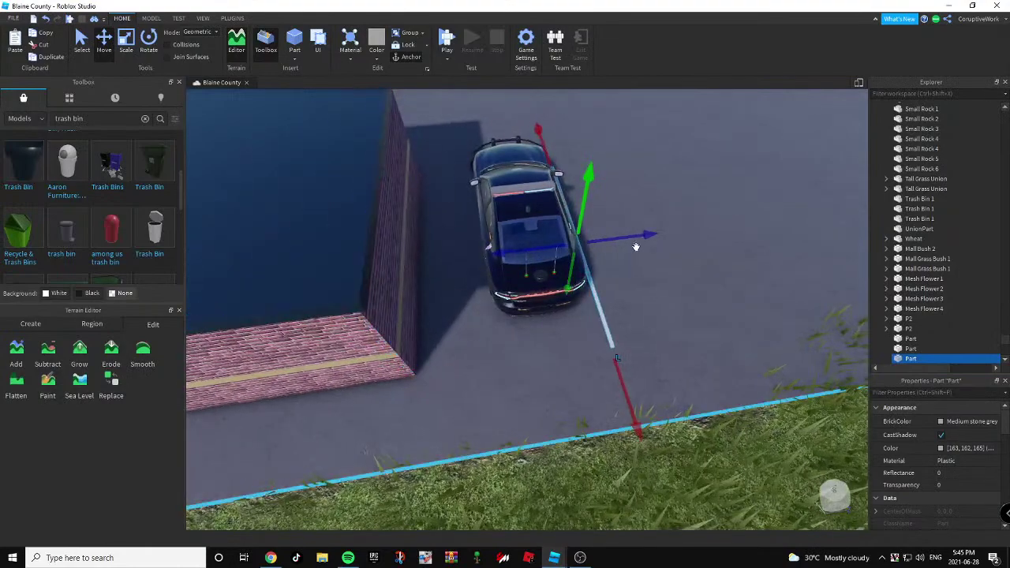
key("ctrl+3")
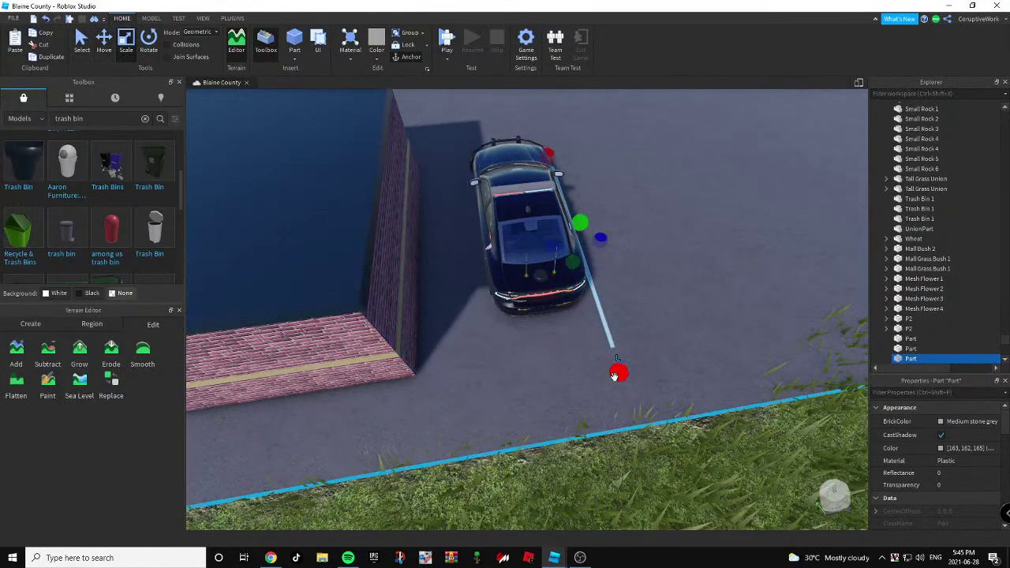
left_click_drag(615, 377, 606, 357)
Duplicate the white line and move the copy to the other side of the car, next to the brick building.
left_click(104, 50)
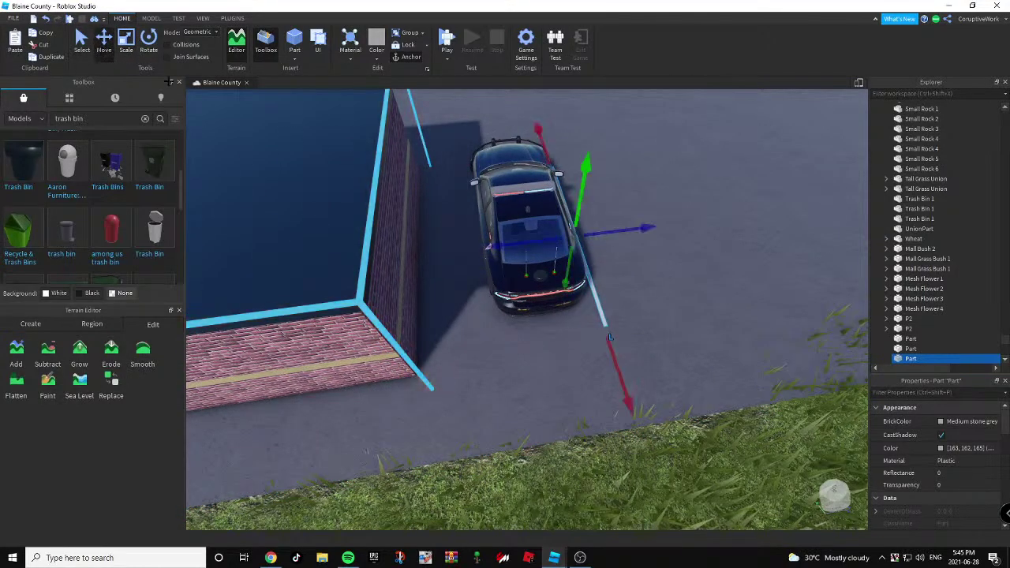
key("ctrl+d")
left_click_drag(617, 231, 522, 245)
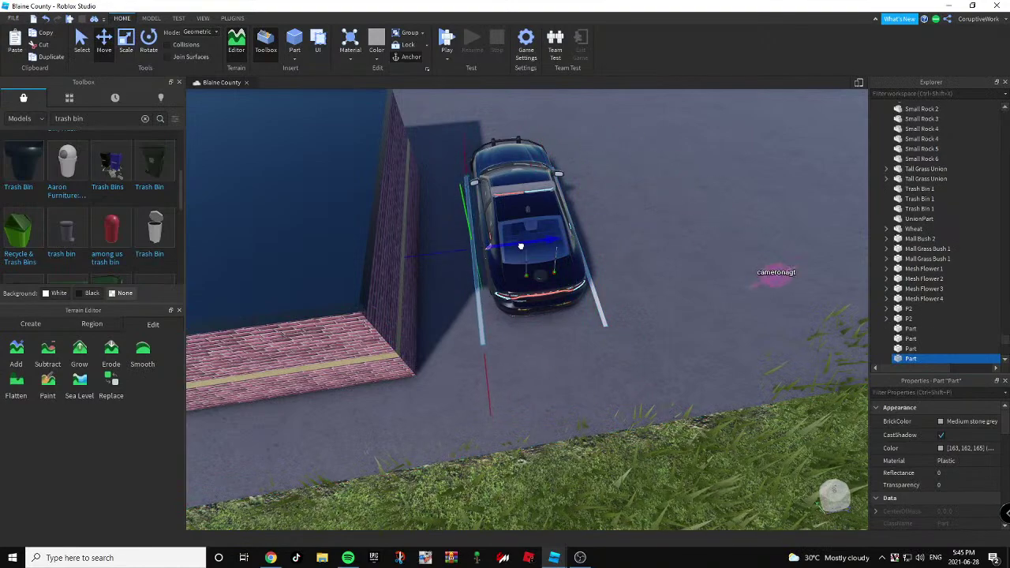
right_click_drag(522, 245, 494, 276)
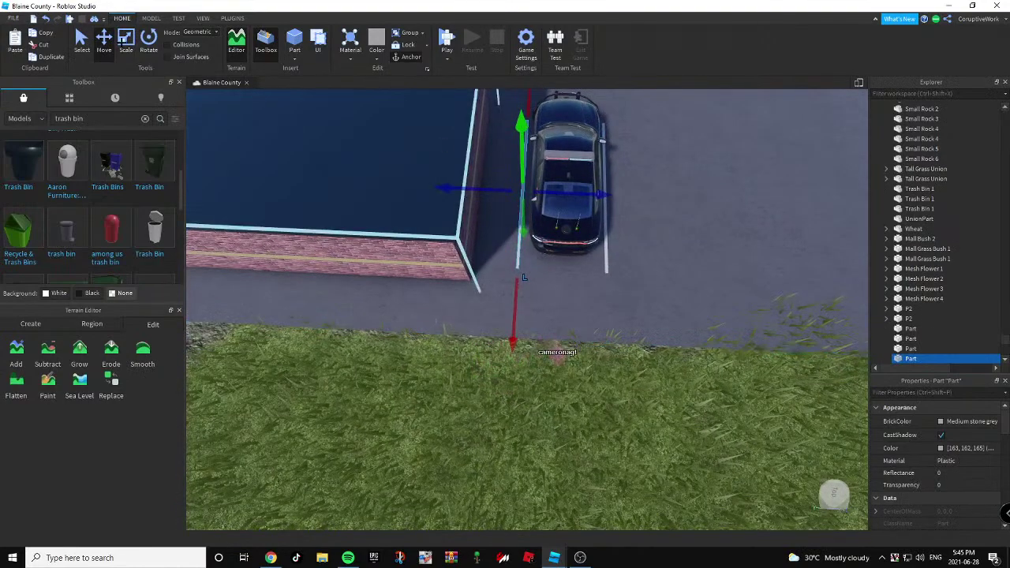
Duplicate the line again and rescale the copy into a crosswise line joining both side lines behind the car.
key("ctrl+d")
key("ctrl+3")
left_click_drag(525, 98, 525, 139)
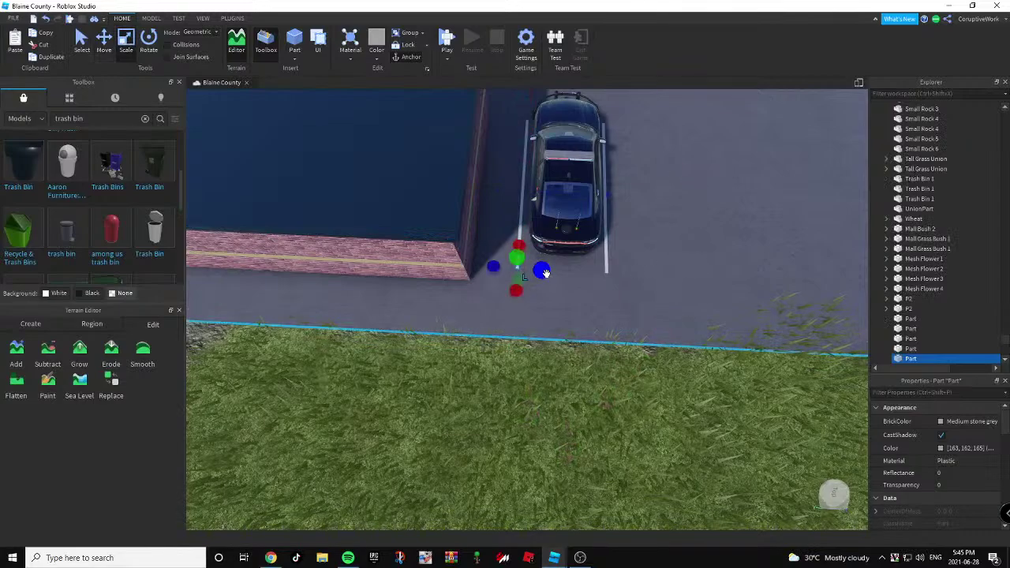
left_click_drag(543, 273, 589, 281)
key("d")
scroll(581, 282, "up", 5)
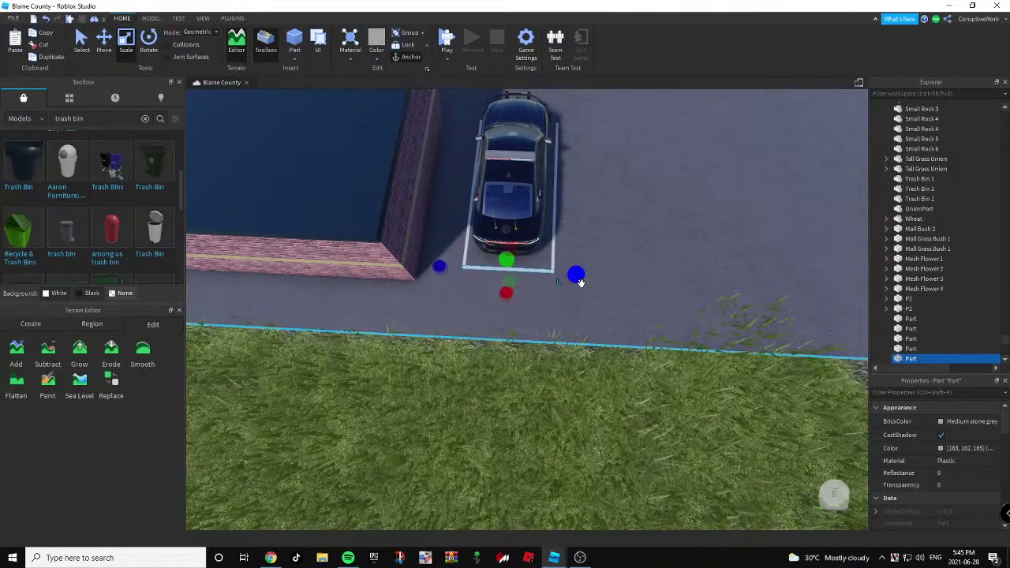
Group the three white lines around the car into one parking-bay model.
left_click(608, 271, "ctrl")
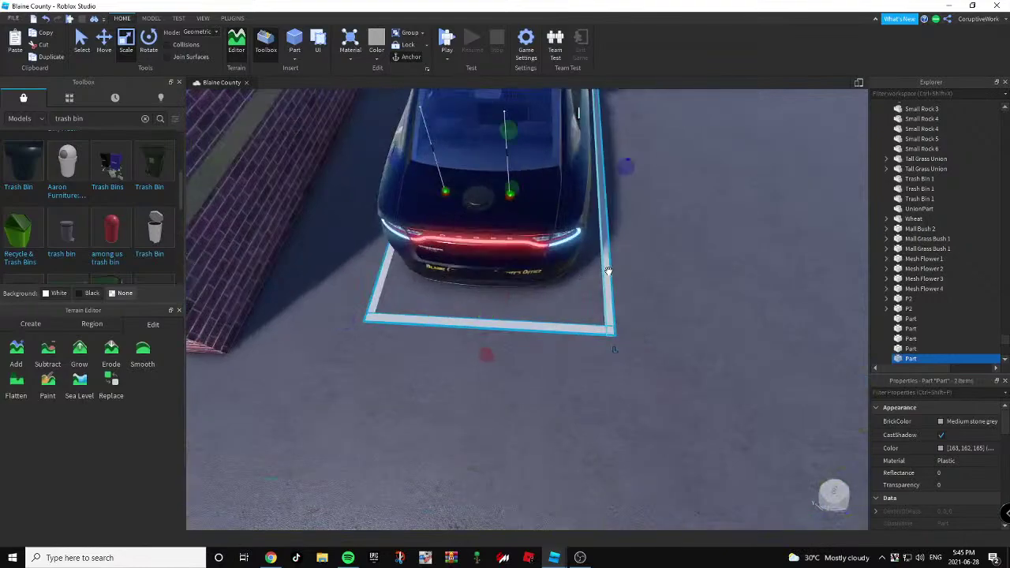
left_click(387, 265, "ctrl")
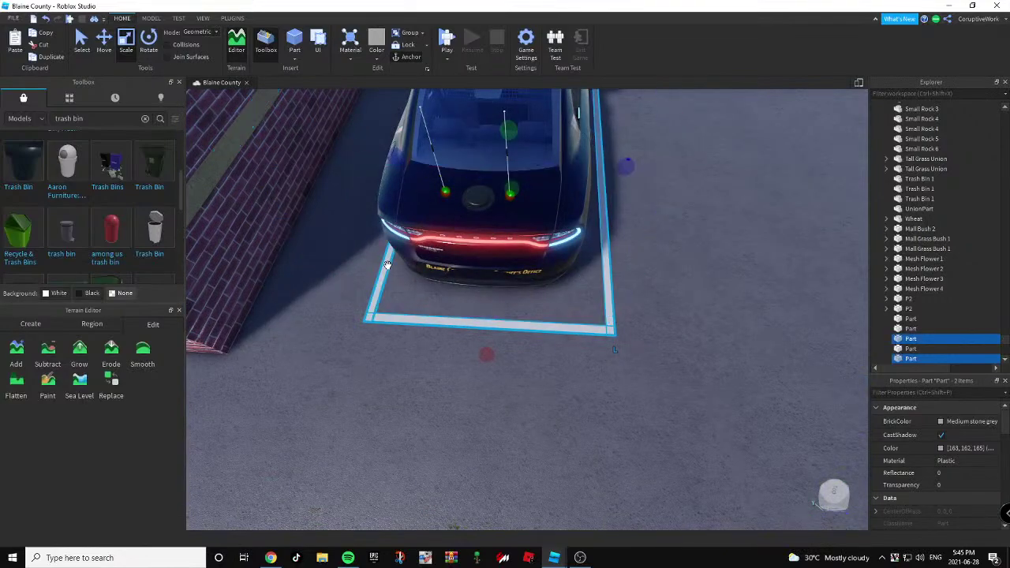
left_click(390, 249)
scroll(514, 232, "down", 5)
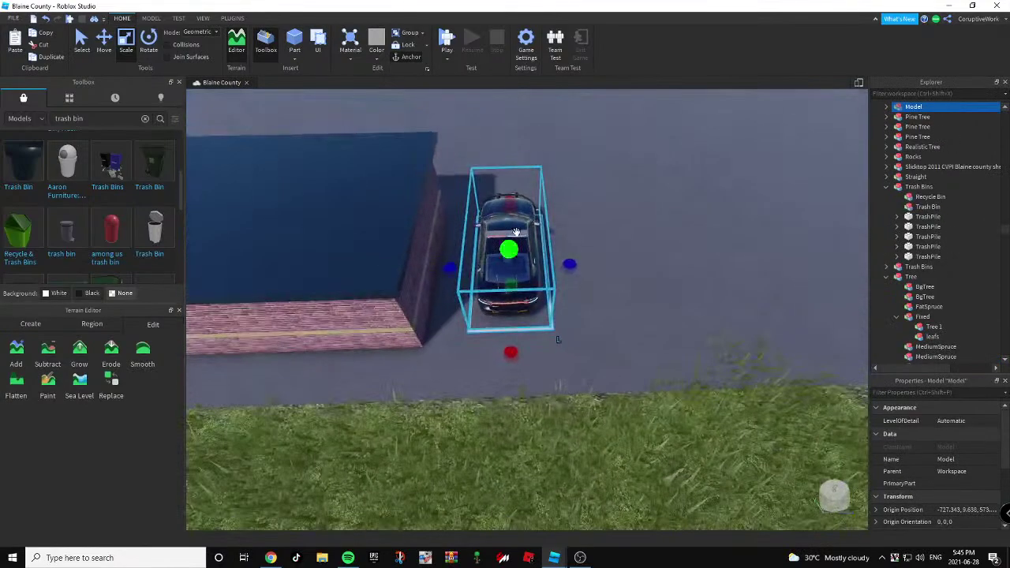
Move the sheriff's car out of the parking bay and across the lot onto the main road.
left_click_drag(499, 224, 622, 174)
right_click_drag(560, 196, 621, 173)
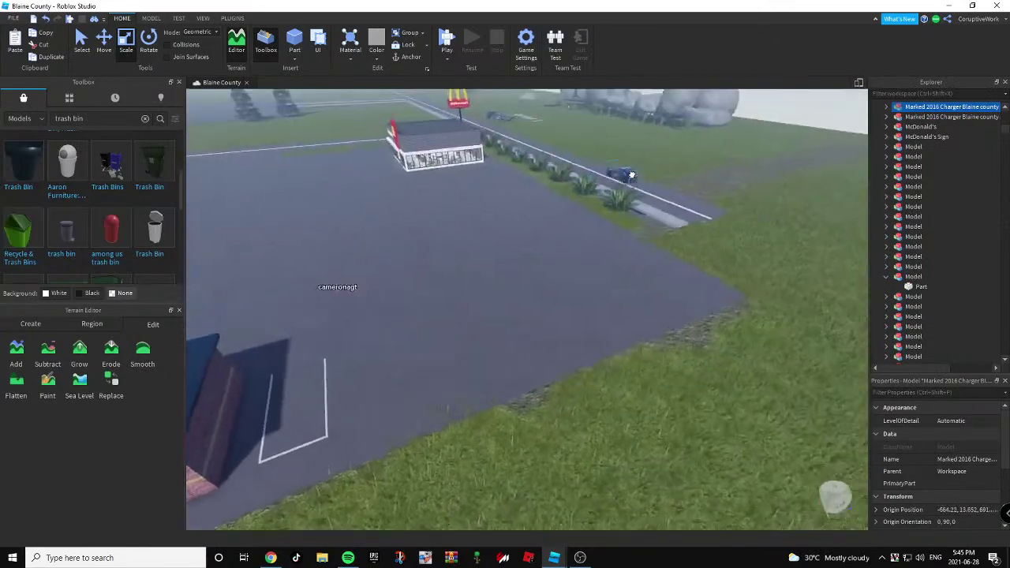
left_click_drag(622, 173, 521, 135)
left_click(652, 174)
Duplicate the two adjoining parking bays and place the copies at the end, forming a row of four bays.
right_click_drag(651, 174, 600, 331)
key("w")
left_click(606, 341)
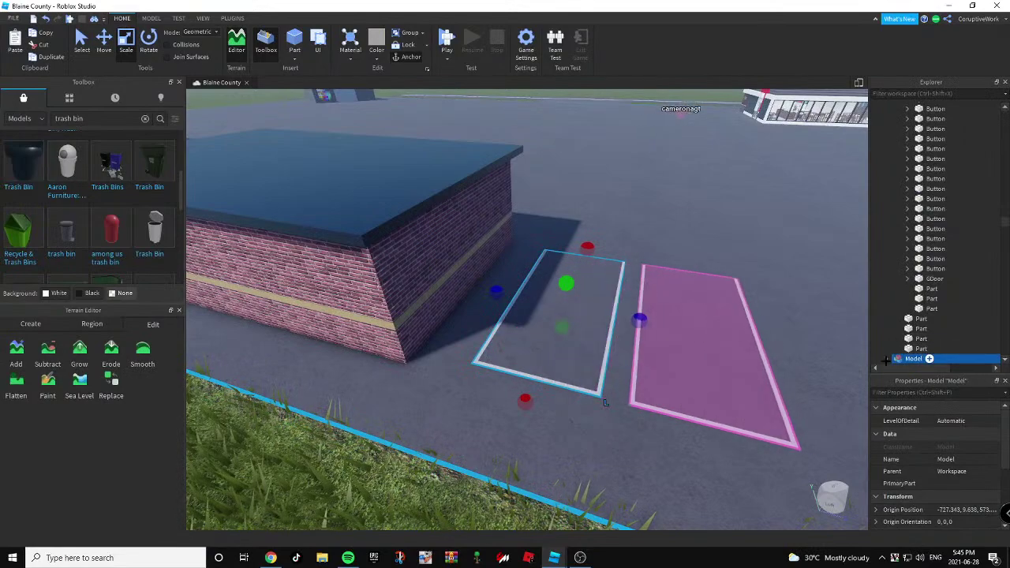
right_click_drag(624, 356, 666, 369)
left_click_drag(616, 381, 615, 379)
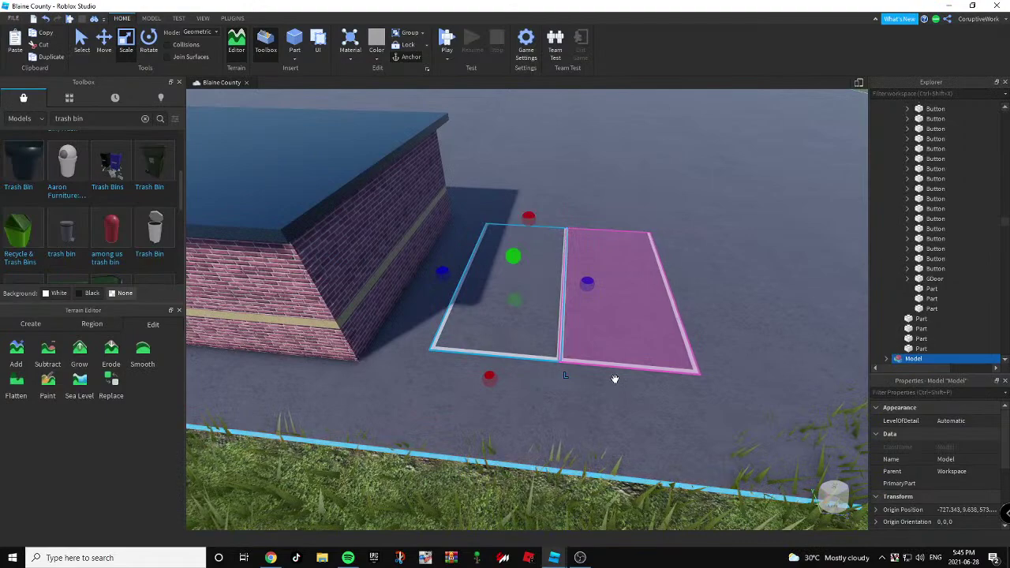
left_click(103, 46)
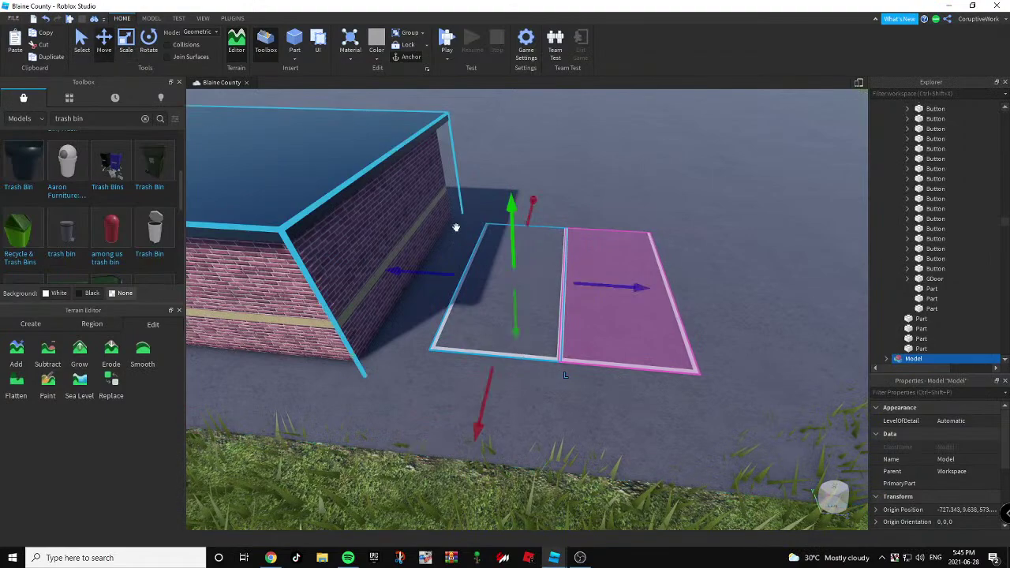
right_click_drag(455, 226, 533, 251)
key("a")
left_click_drag(666, 255, 666, 259)
key("d")
left_click(563, 340, "ctrl")
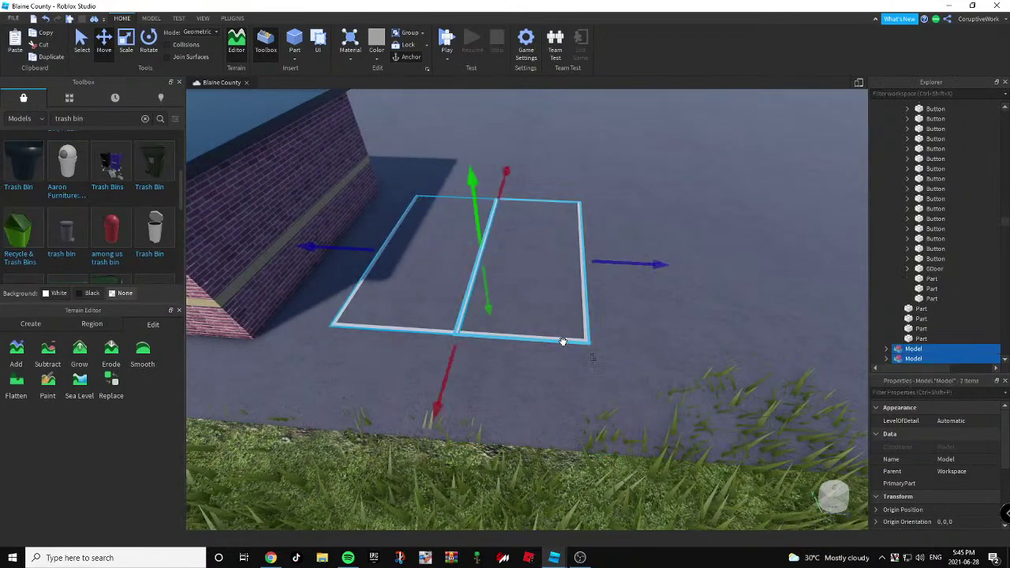
key("d")
key("ctrl+d")
left_click_drag(472, 266, 676, 298)
key("s")
key("d")
right_click_drag(617, 301, 501, 271)
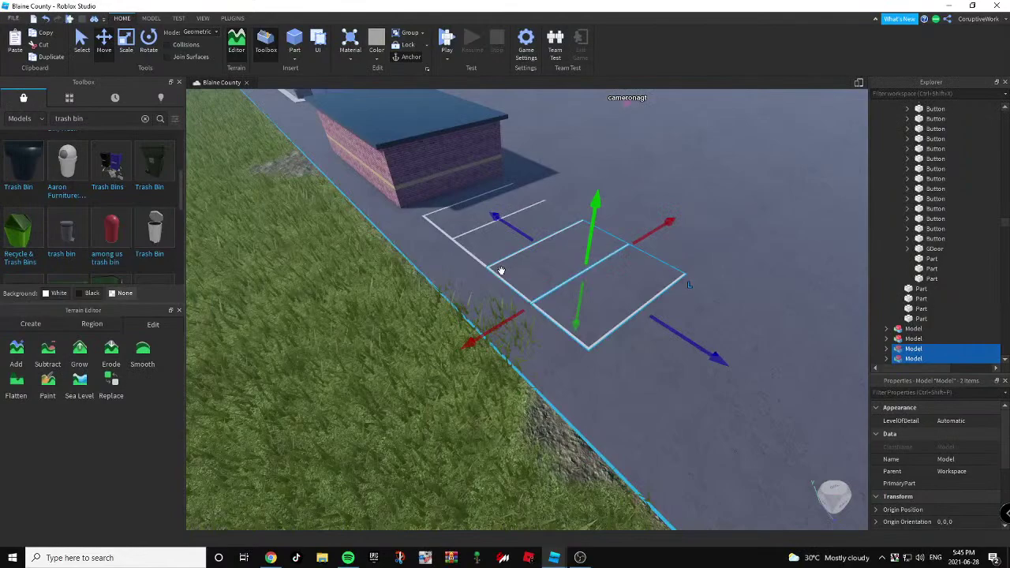
left_click(459, 243)
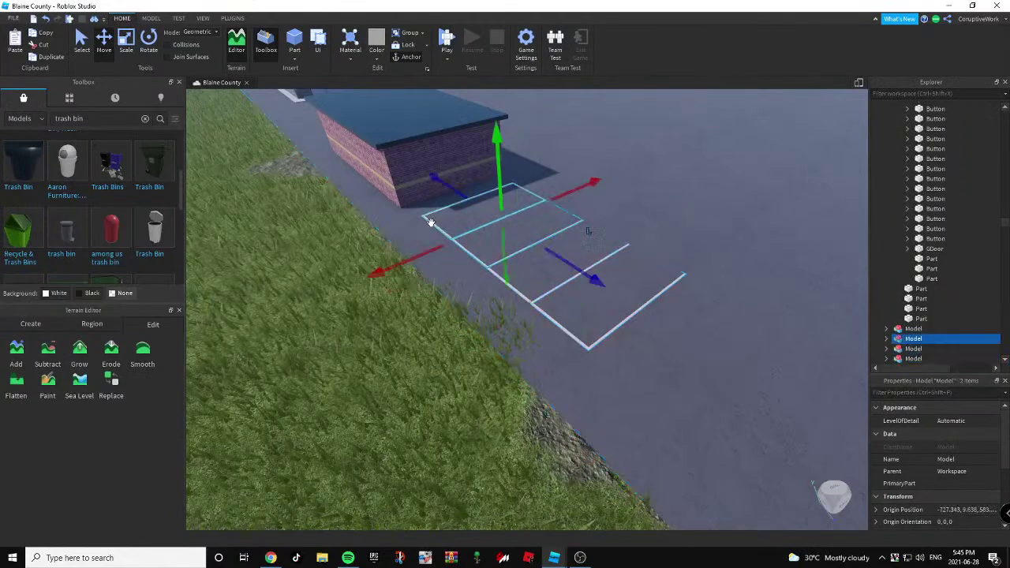
left_click(520, 286, "ctrl")
left_click(527, 297, "ctrl")
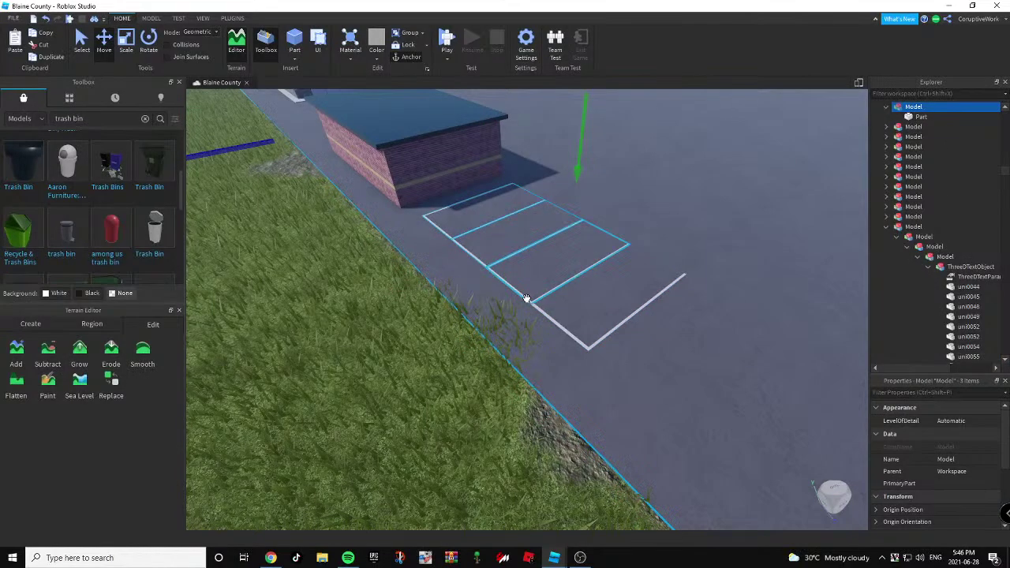
left_click(409, 311)
Nudge all four parking bays and the brick building together sideways at the grass edge.
left_click(476, 258)
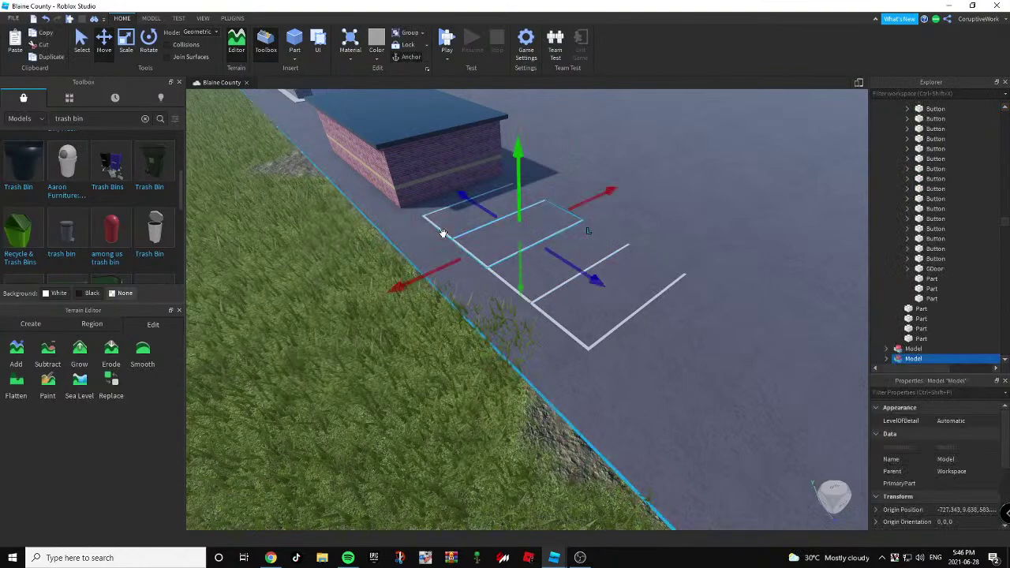
left_click(540, 295, "ctrl")
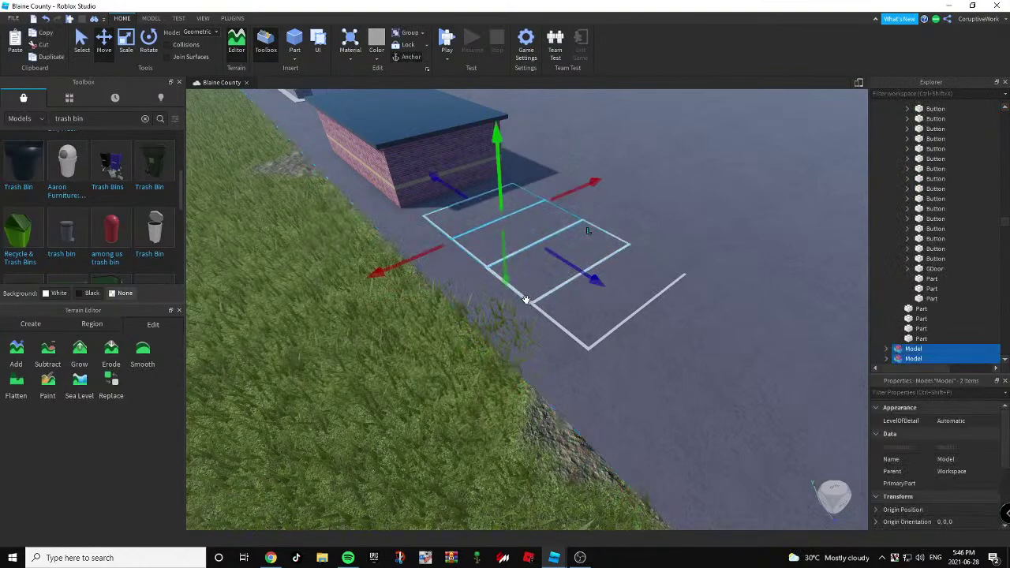
left_click(541, 311, "ctrl")
left_click(542, 312, "ctrl")
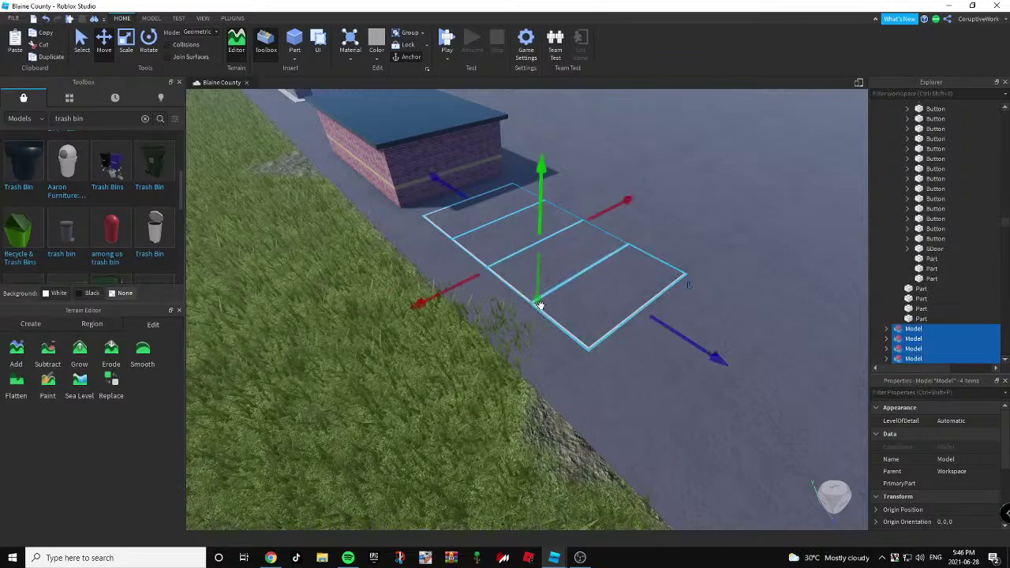
left_click(379, 139, "ctrl")
right_click_drag(513, 163, 576, 173)
left_click_drag(575, 174, 551, 180)
key("a")
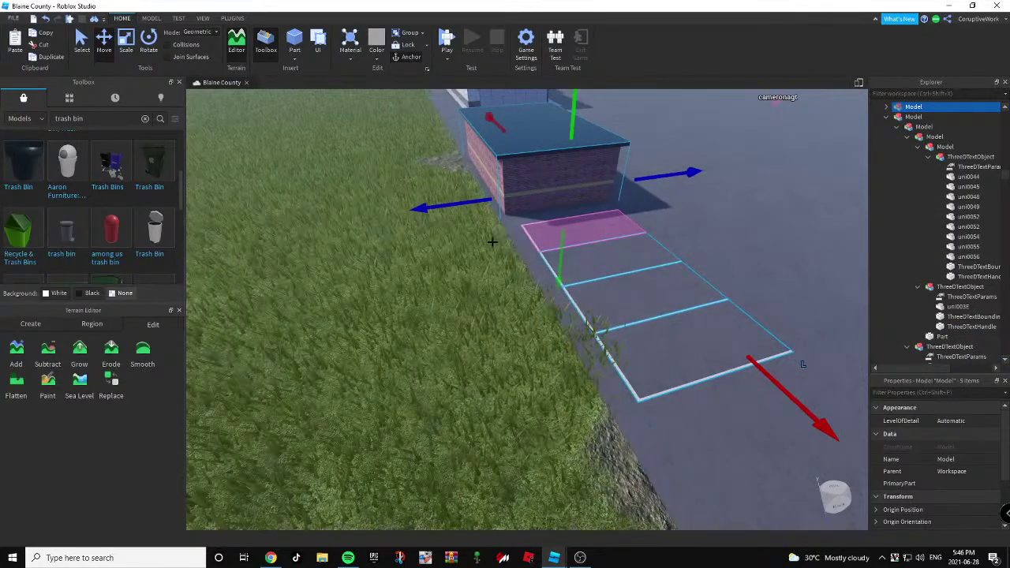
key("d")
left_click_drag(616, 179, 624, 178)
left_click(633, 202)
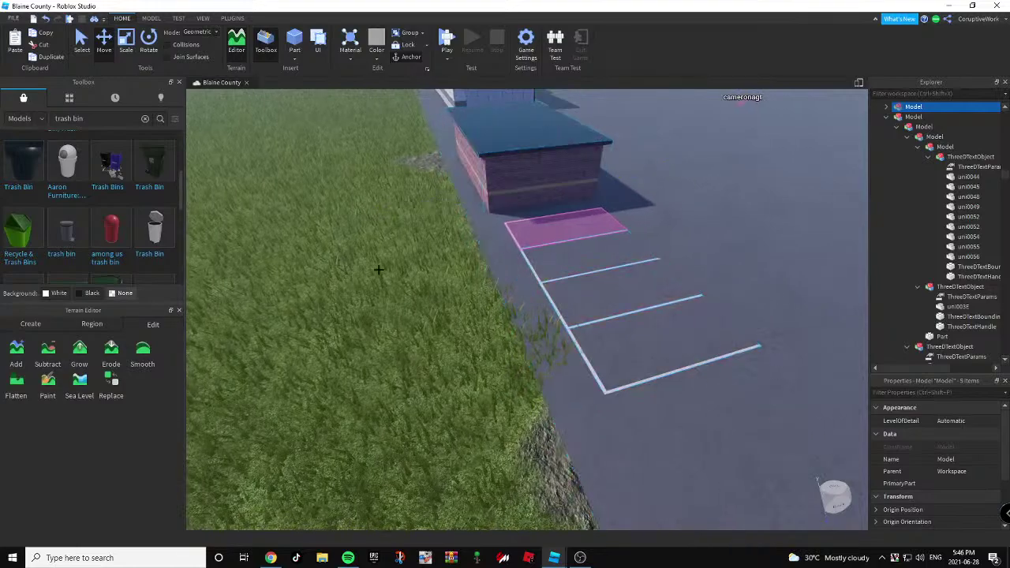
Select the four parking bays nearest the brick building and nudge them sideways relative to the grass edge.
left_click(515, 237)
left_click(529, 265, "ctrl")
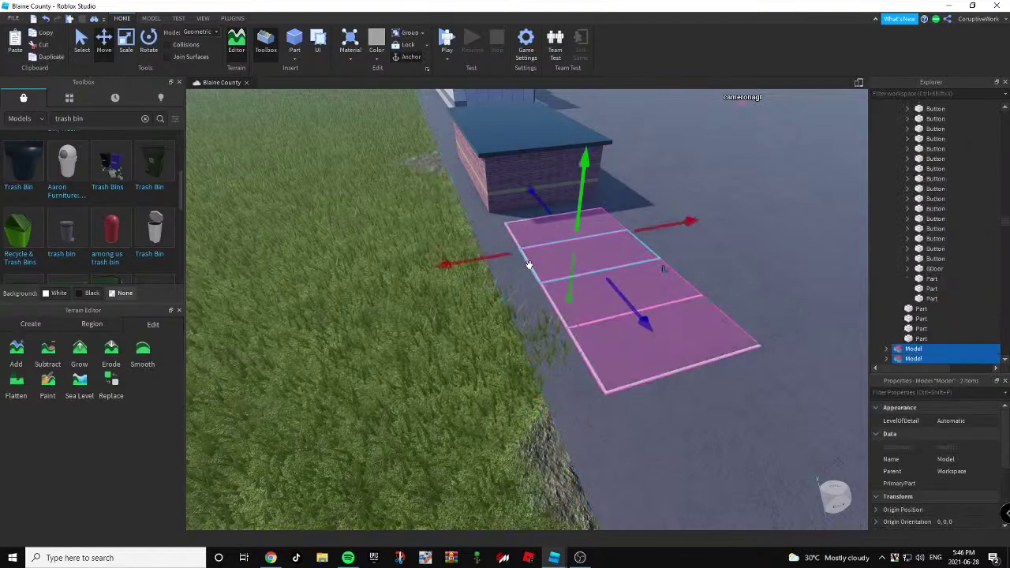
left_click(544, 289, "ctrl")
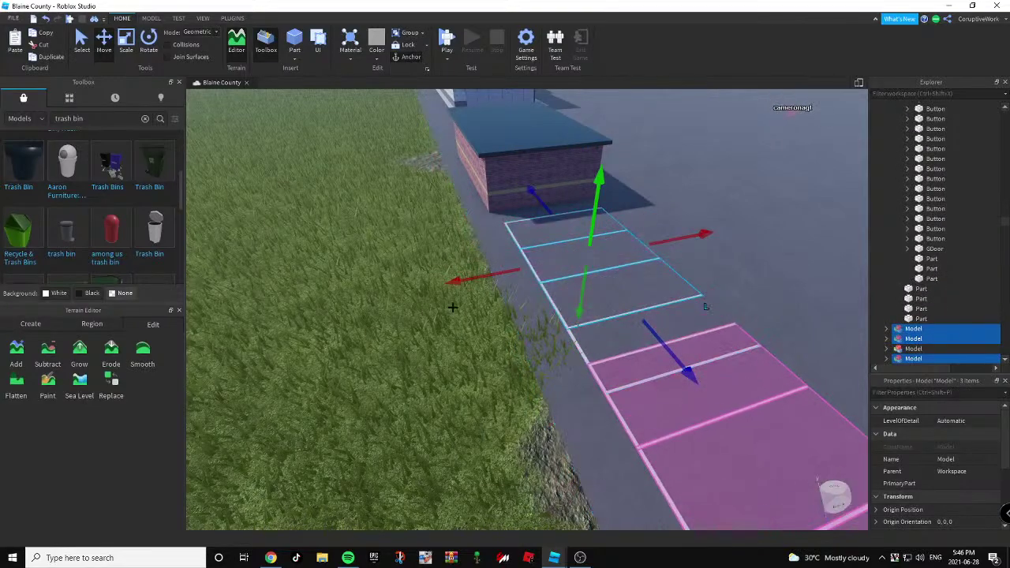
left_click(581, 348, "ctrl")
key("d")
right_click_drag(675, 267, 660, 273)
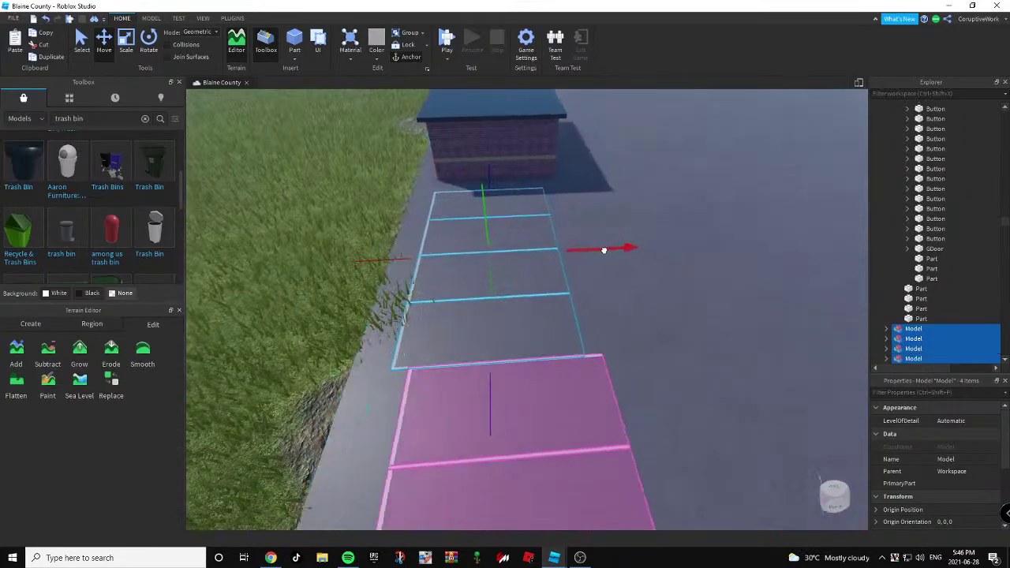
left_click_drag(607, 250, 603, 251)
key("a")
left_click(429, 268)
Copy one parking bay from the row, place the copy beside the Starucks storefront and lower it flush with the pavement.
key("a")
right_click_drag(428, 268, 432, 288)
key("w")
key("s")
key("d")
key("a")
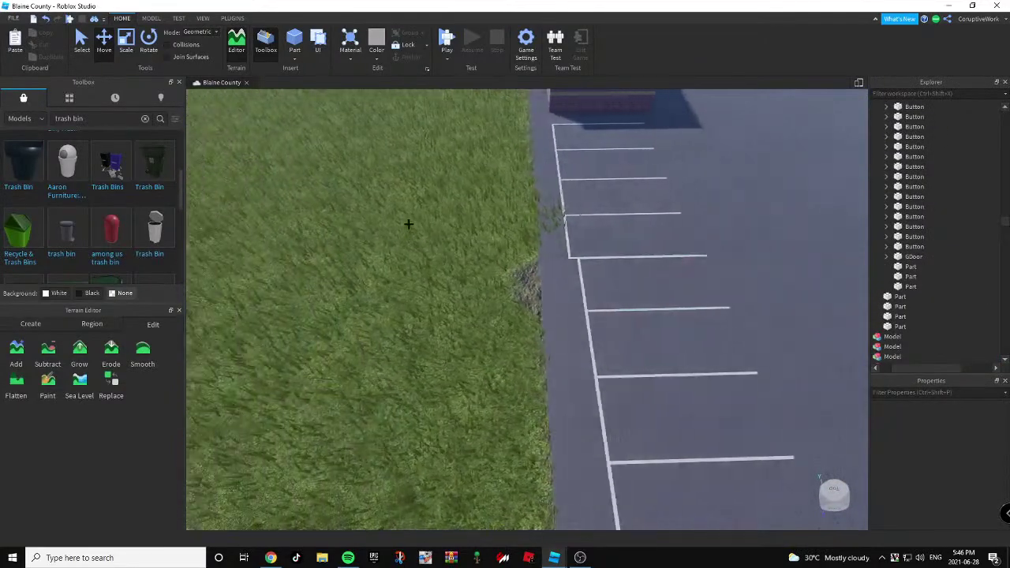
right_click_drag(407, 223, 403, 188)
key("a")
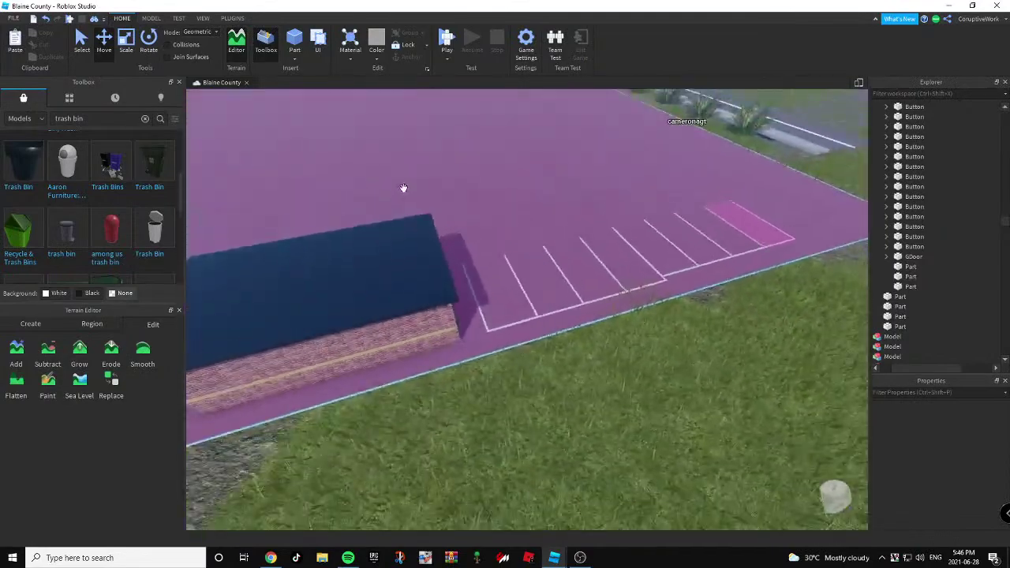
key("a")
mouse_move(420, 326)
right_mouse_down()
mouse_move(404, 325)
mouse_move(423, 327)
right_mouse_up()
key("s")
key("a")
key("w")
key("w")
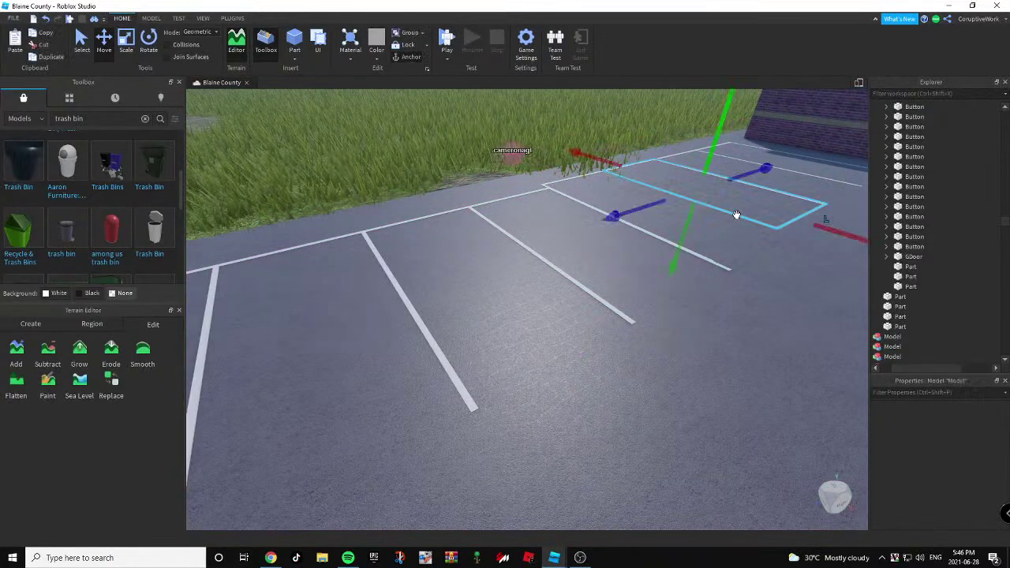
left_click(732, 210)
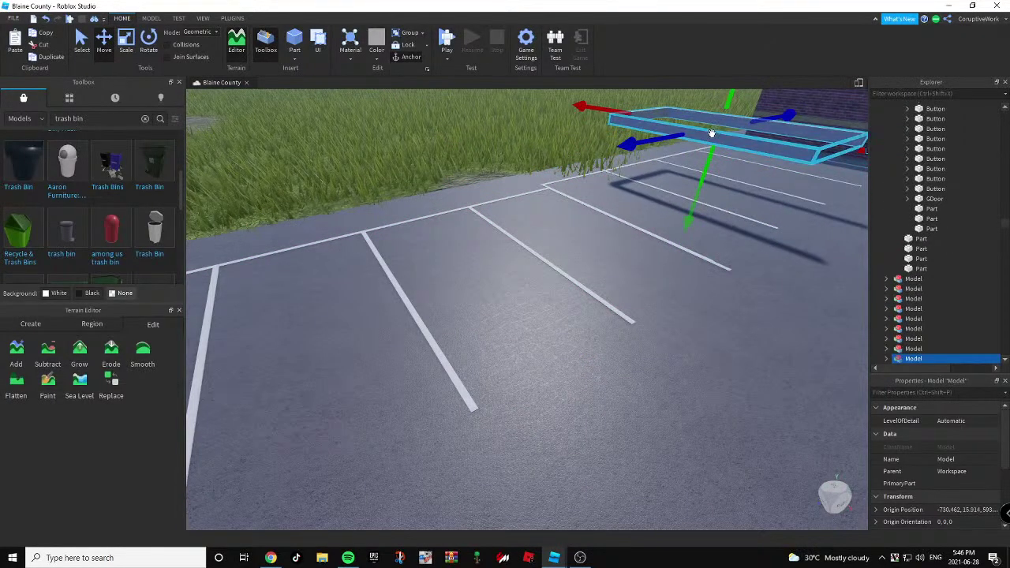
left_click_drag(711, 132, 547, 328)
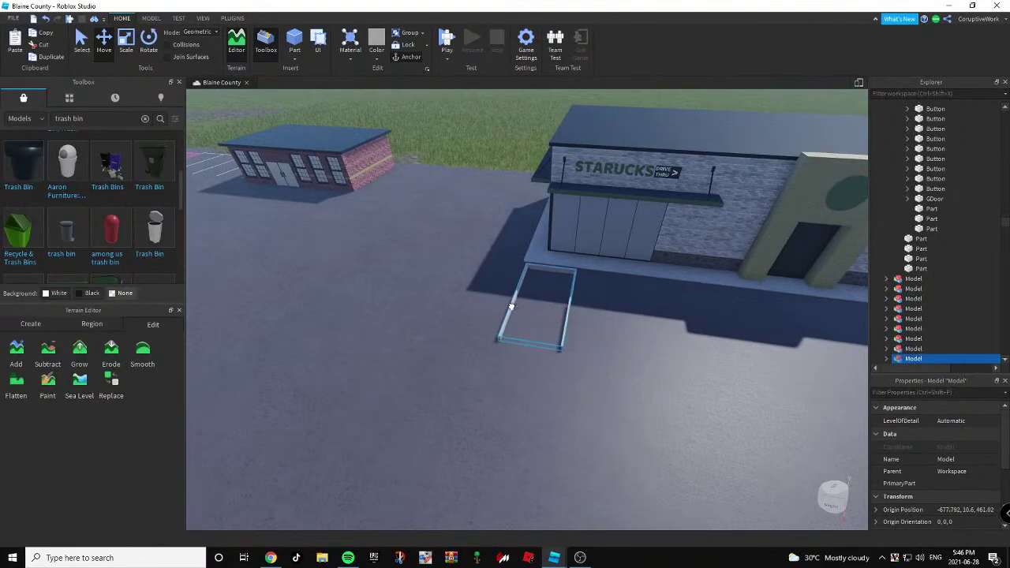
right_click_drag(506, 303, 468, 284)
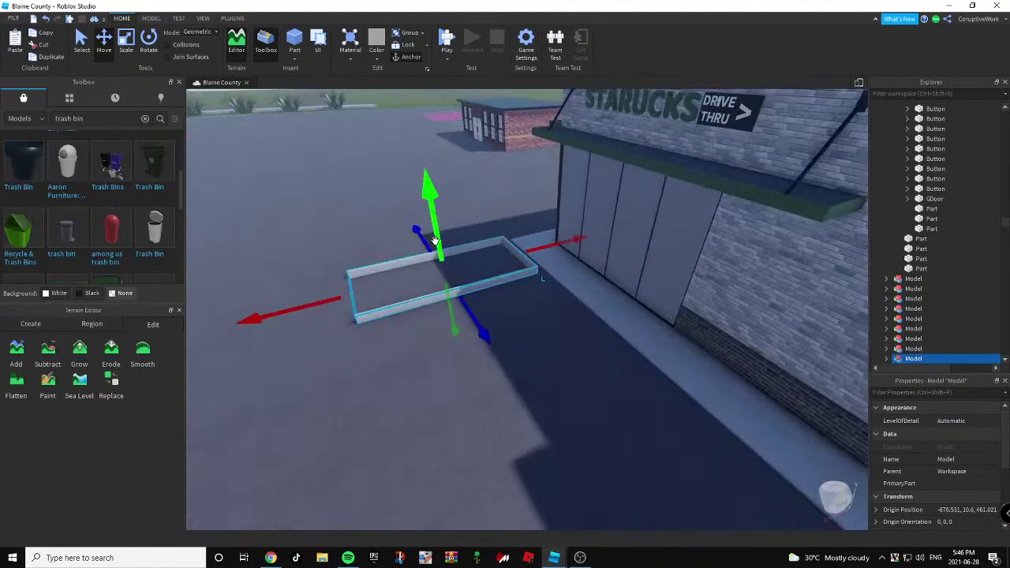
left_click_drag(434, 240, 434, 244)
key("a")
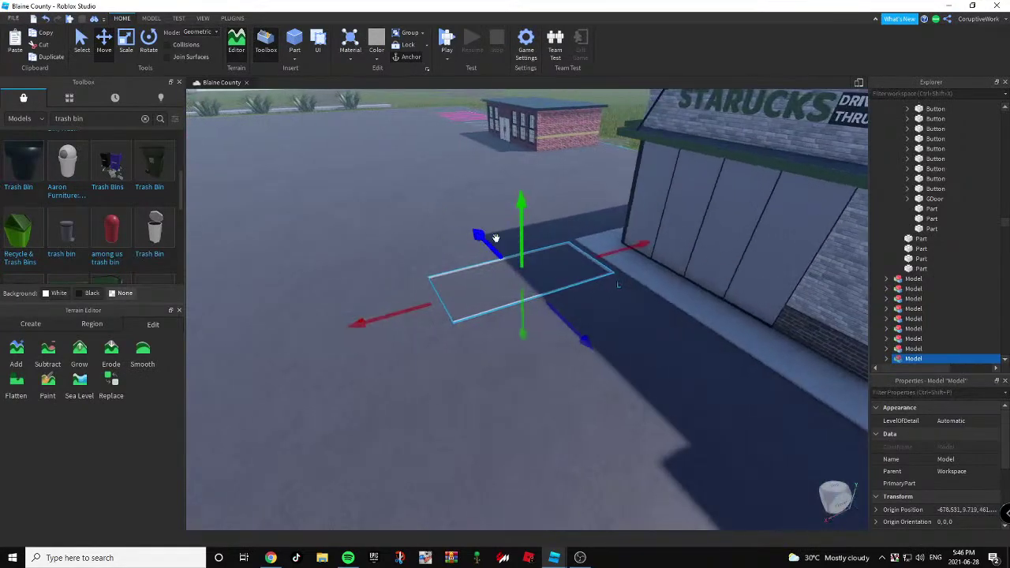
Expand the models of the four parking bays nearest the brick building to expose their individual line parts.
right_click_drag(516, 247, 476, 323)
left_click(461, 324)
left_click(461, 324)
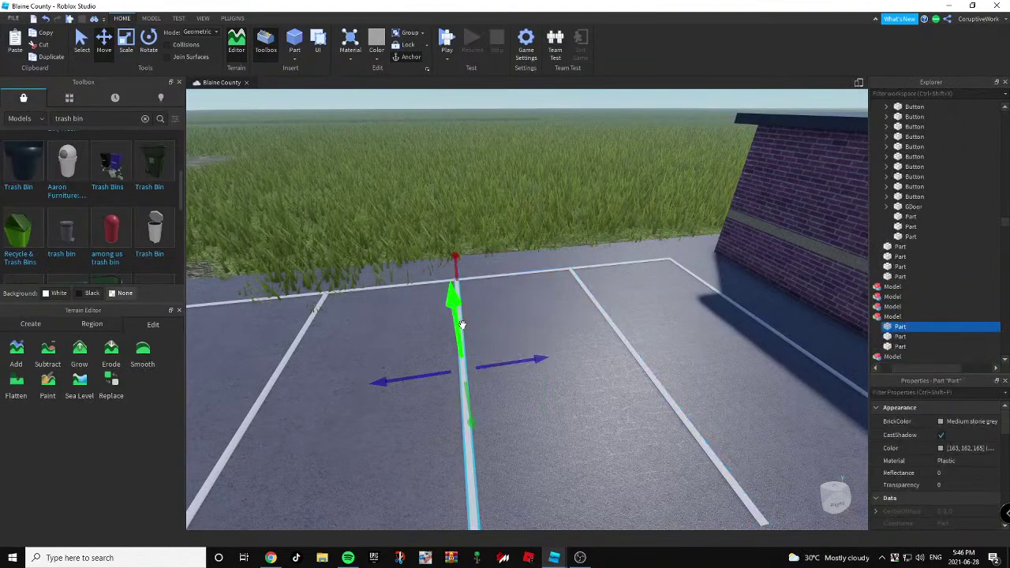
scroll(527, 356, "down", 5)
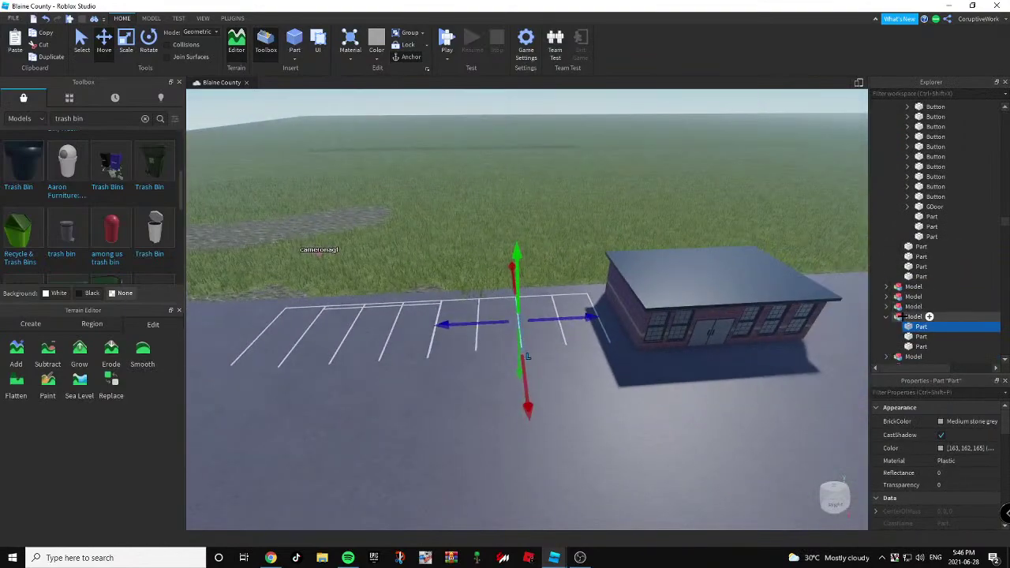
left_click(913, 287)
left_click(908, 316, "shift")
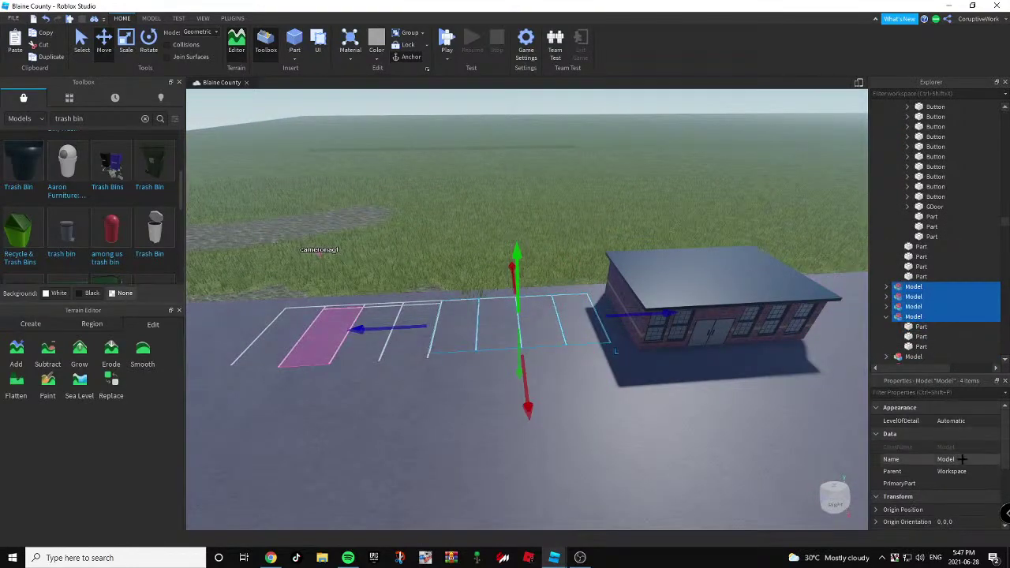
left_click(887, 287)
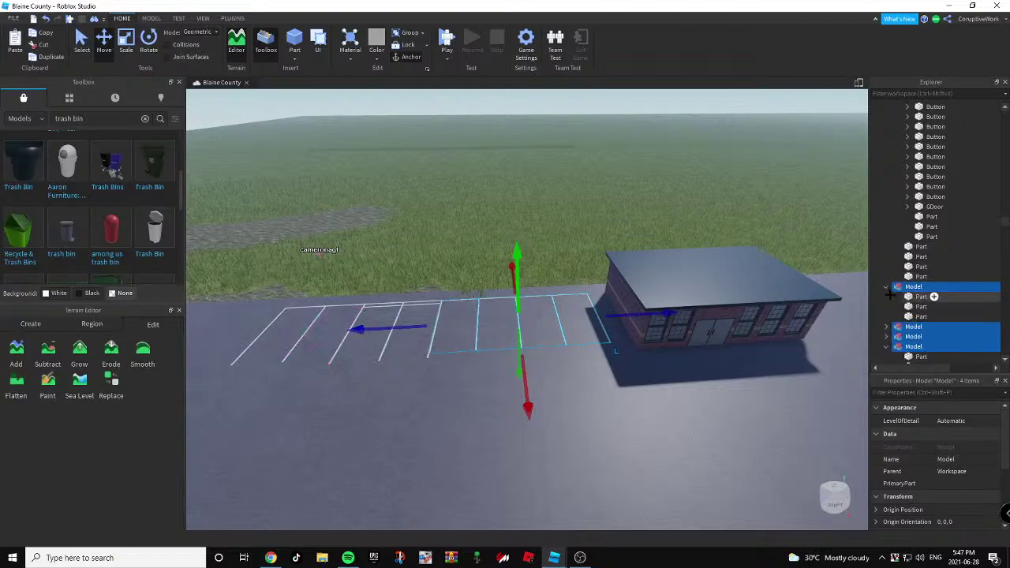
scroll(929, 299, "down", 1)
left_click(886, 299)
scroll(886, 300, "down", 1)
left_click(886, 309)
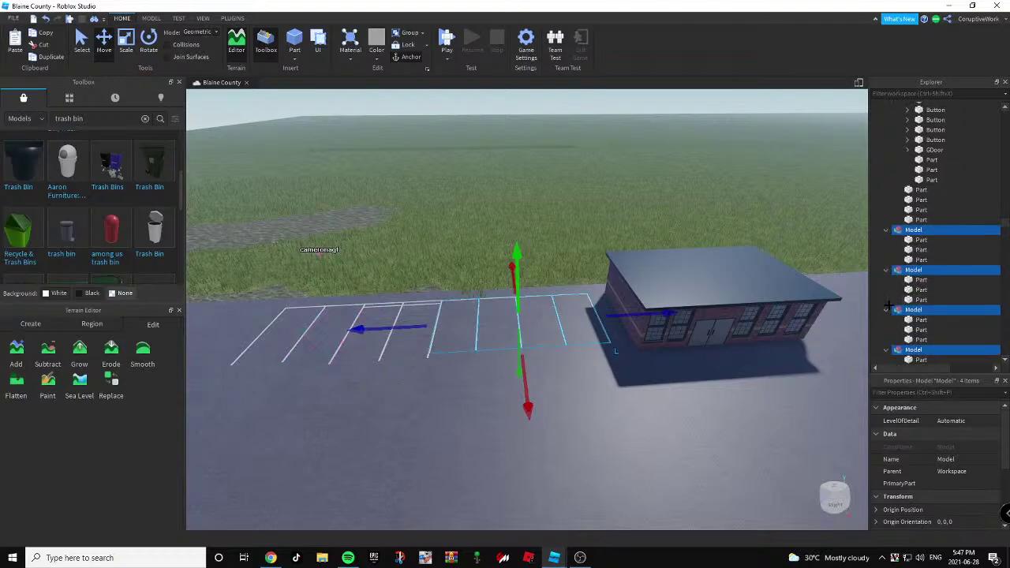
Select all twelve line parts of those four bays and set their BrickColor to white.
scroll(898, 307, "down", 4)
left_click(933, 266)
left_click(921, 246, "shift")
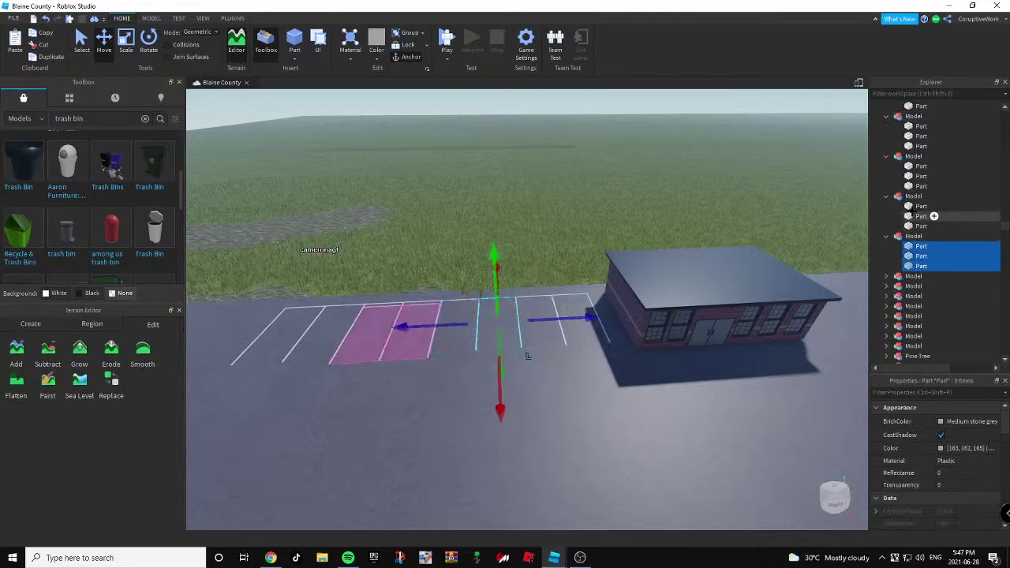
left_click(919, 226, "ctrl")
left_click(920, 216, "ctrl")
left_click(920, 206, "ctrl")
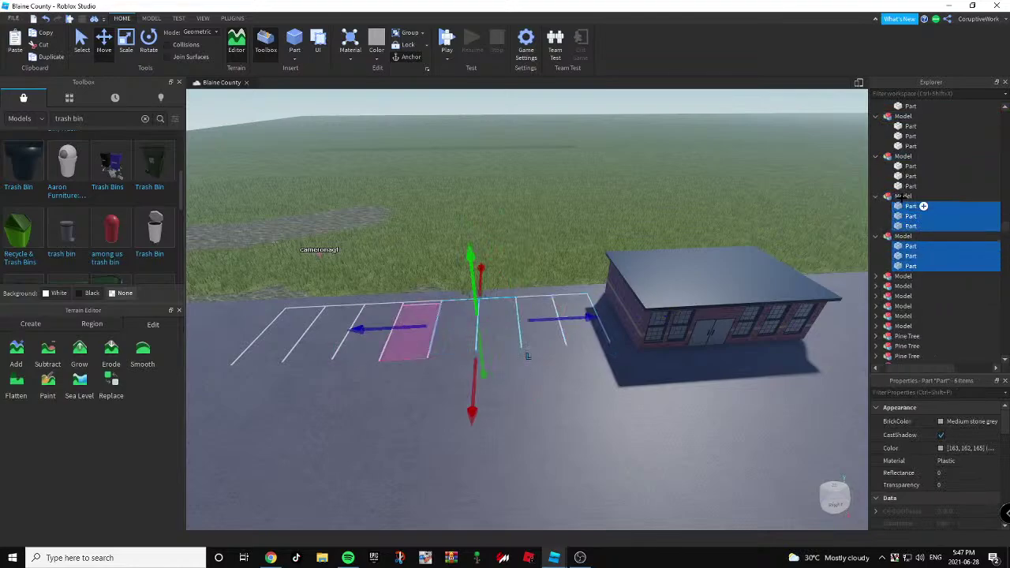
left_click(919, 187, "ctrl")
left_click(923, 176, "ctrl")
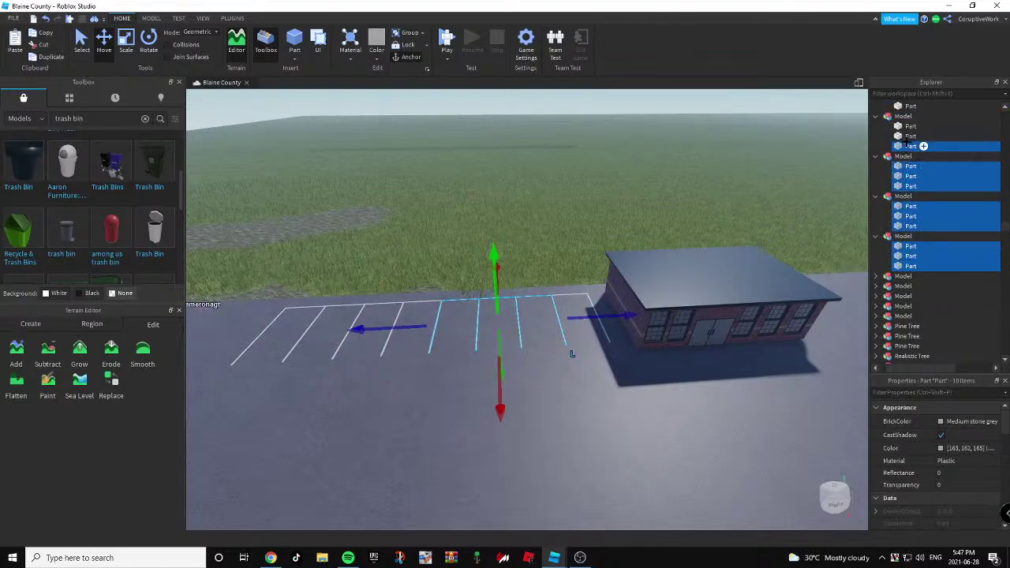
left_click(919, 136, "ctrl")
left_click(919, 125, "ctrl")
scroll(919, 130, "up", 3)
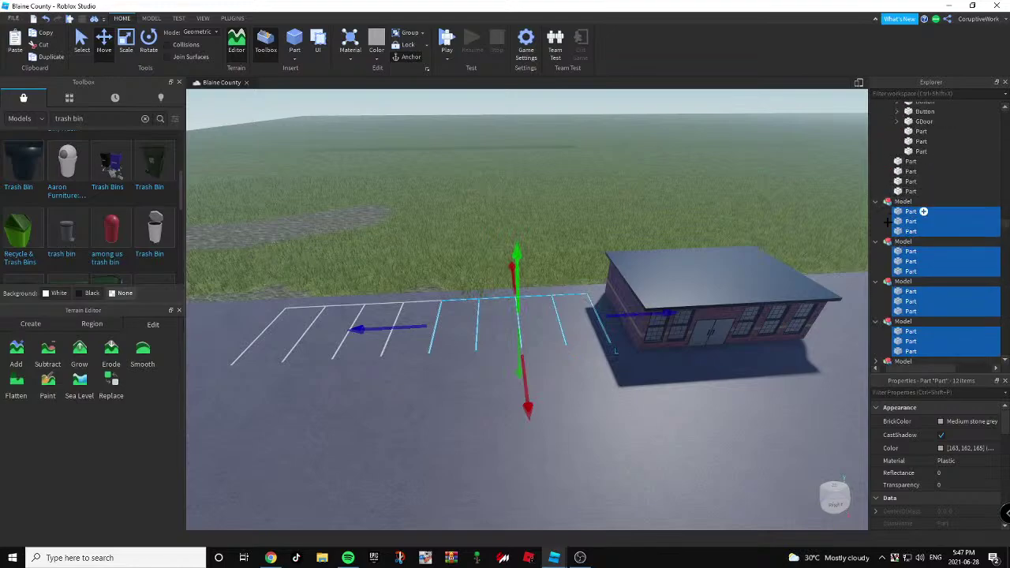
left_click(953, 420)
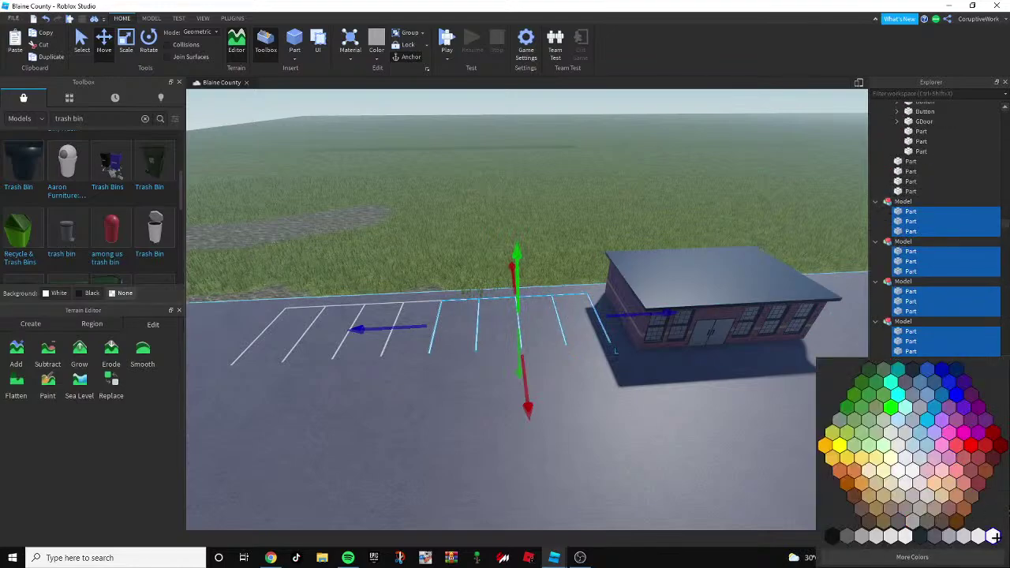
left_click(995, 537)
left_click(616, 216)
Select the remaining grey line parts in the other parking bays of the row and set their BrickColor to white.
key("w")
right_click_drag(616, 216, 616, 216)
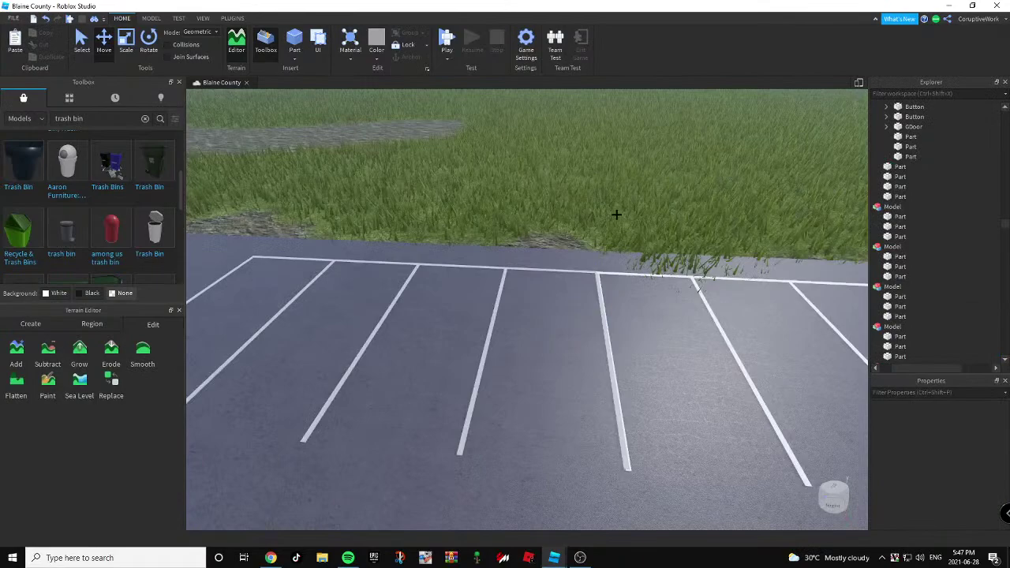
left_click(496, 320)
left_click(545, 263, "ctrl")
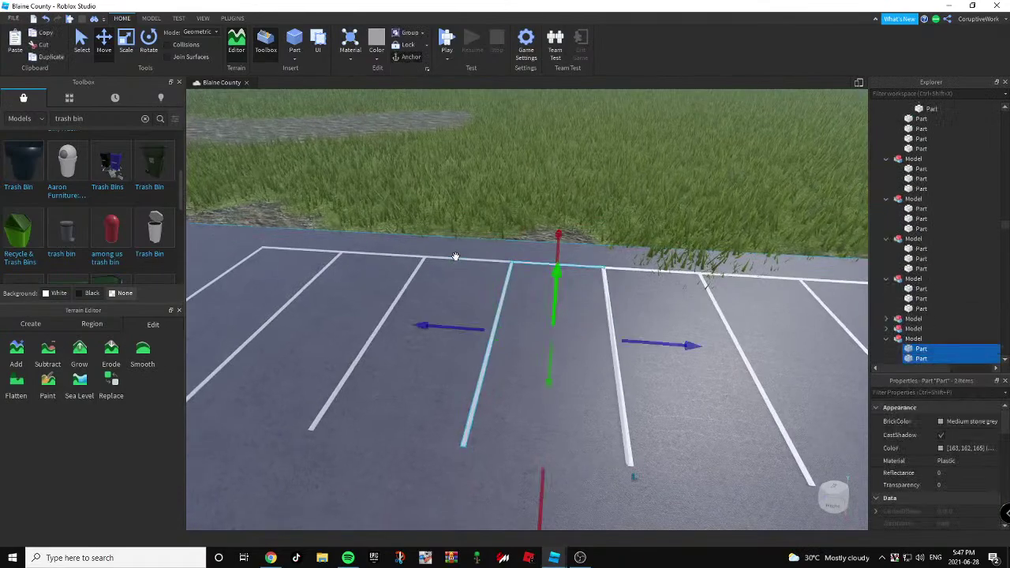
left_click(448, 259, "ctrl")
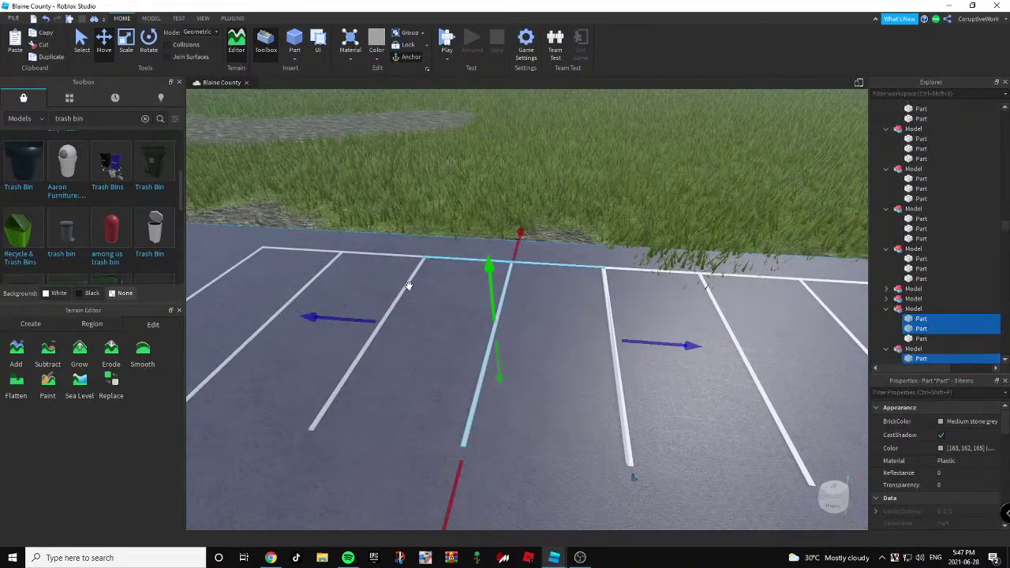
left_click(387, 256, "ctrl")
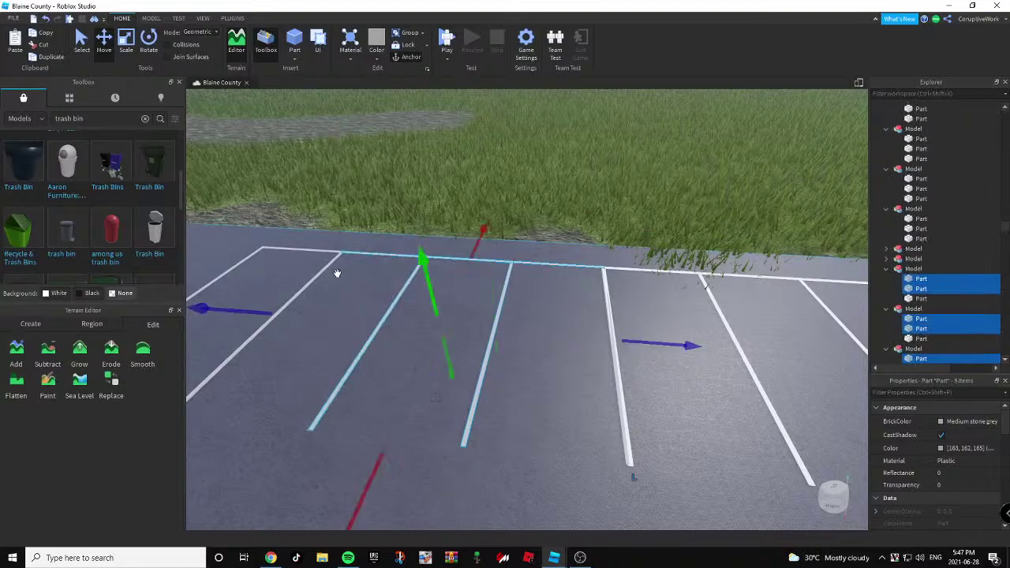
left_click(318, 264, "ctrl")
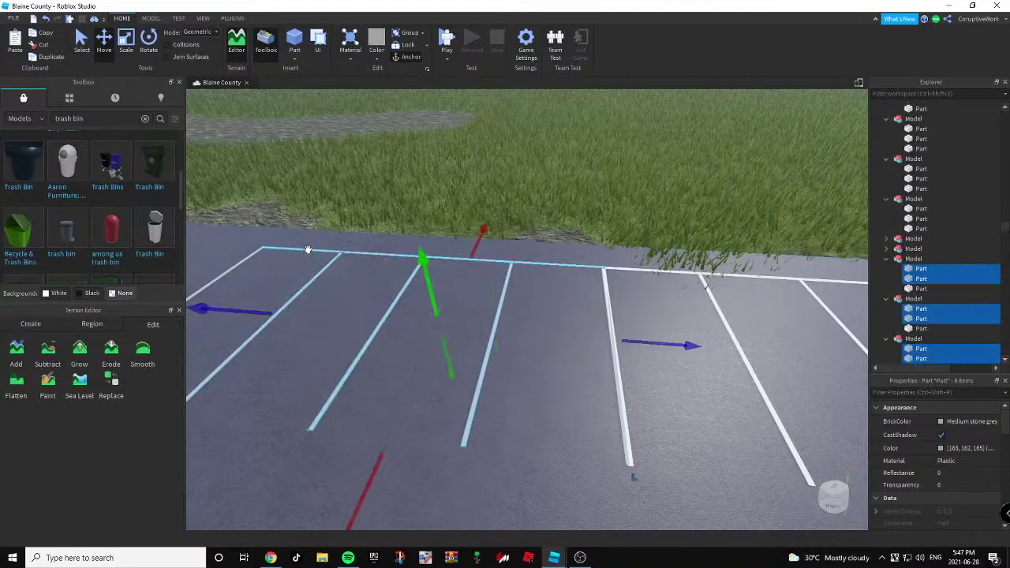
left_click(255, 256, "ctrl")
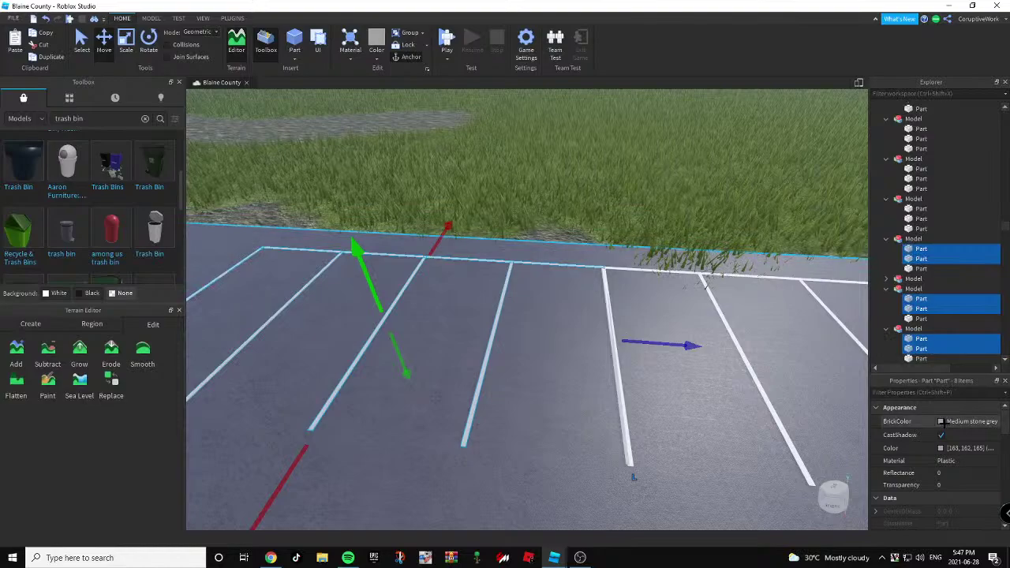
left_click(970, 421)
left_click(913, 446)
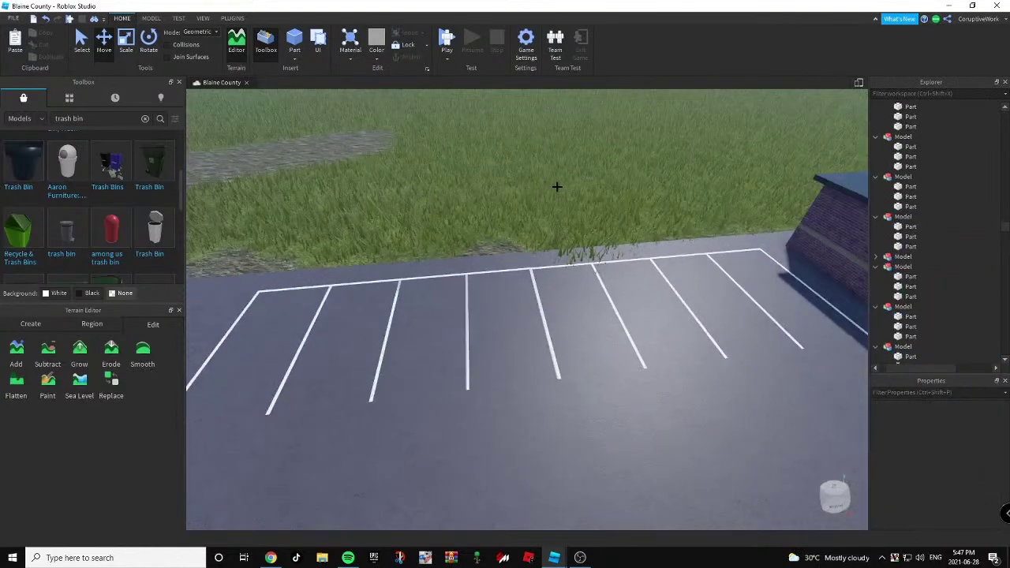
Delete the grey parking-bay copy beside the Starucks storefront.
key("s")
right_click_drag(557, 187, 557, 187)
key("w")
right_click_drag(543, 307, 500, 286)
left_click(496, 287)
key("Delete")
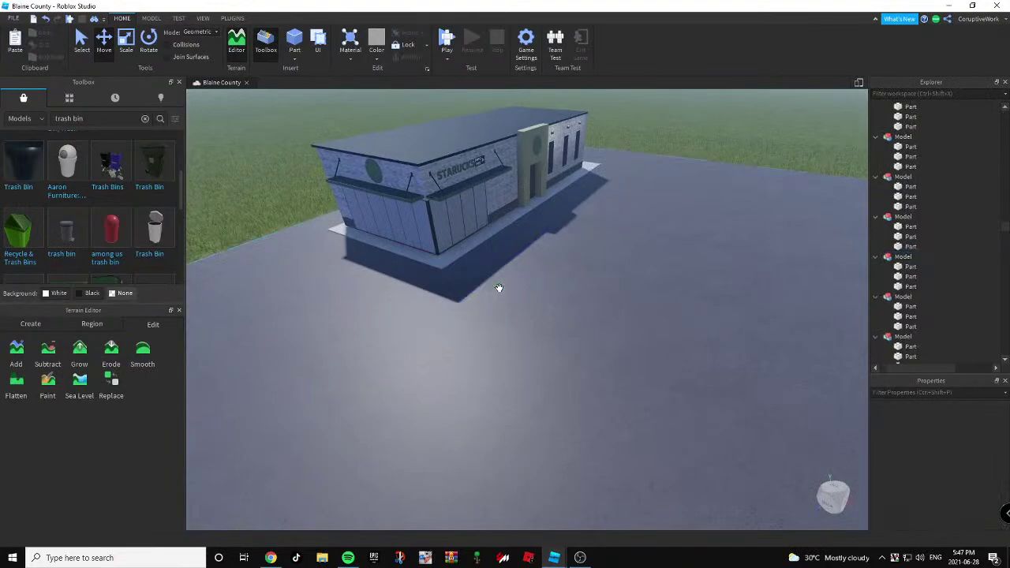
Copy a white parking bay from the row and place it against the corner of the Starucks sidewalk.
mouse_move(604, 290)
right_mouse_down()
mouse_move(499, 233)
mouse_move(579, 253)
mouse_move(612, 294)
right_mouse_up()
left_click(546, 212)
scroll(612, 295, "up", 5)
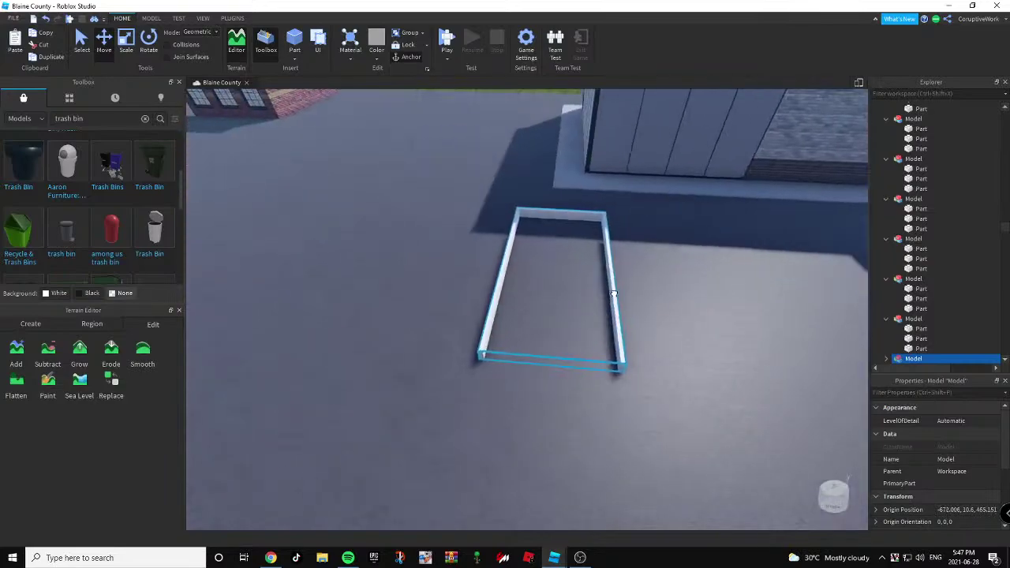
scroll(645, 250, "down", 5)
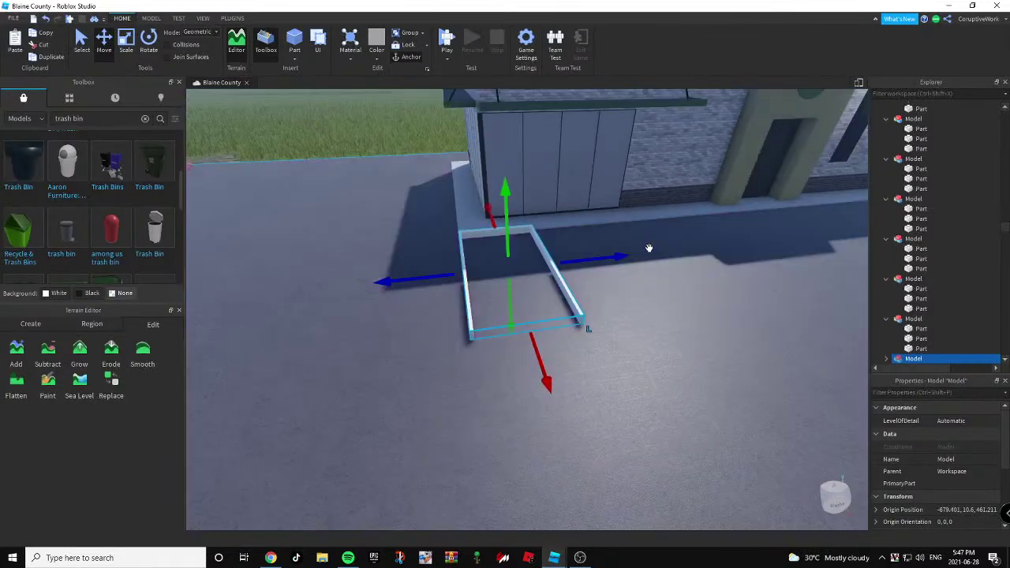
Scale the concrete sidewalk slab along the Starucks front outward to widen it.
left_click(613, 244)
left_click(128, 55)
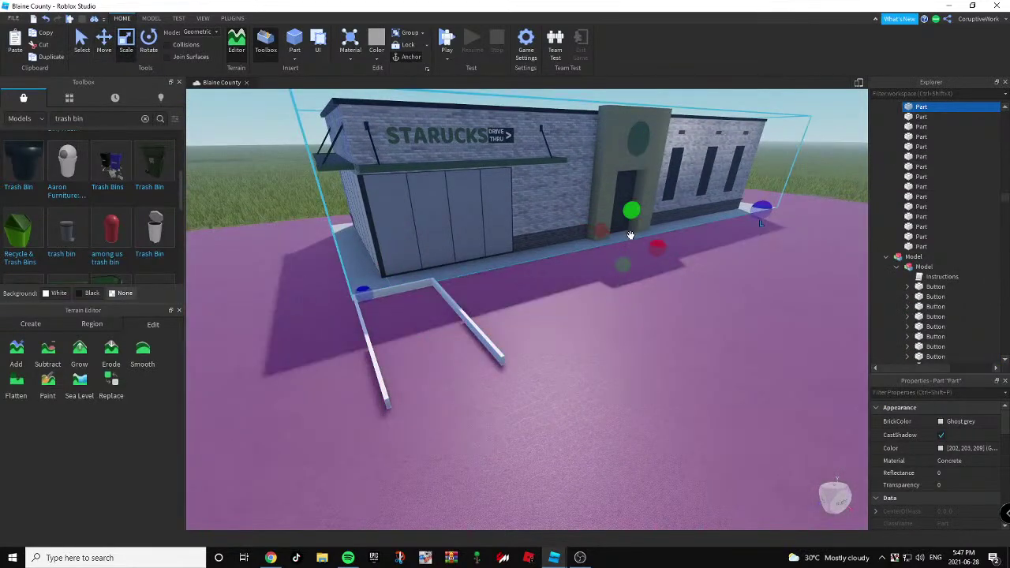
left_click_drag(655, 247, 662, 255)
Extend the sidewalk slabs at the two ends of the Starucks building outward to line up with the widened front sidewalk.
key("a")
right_click_drag(661, 259, 482, 271)
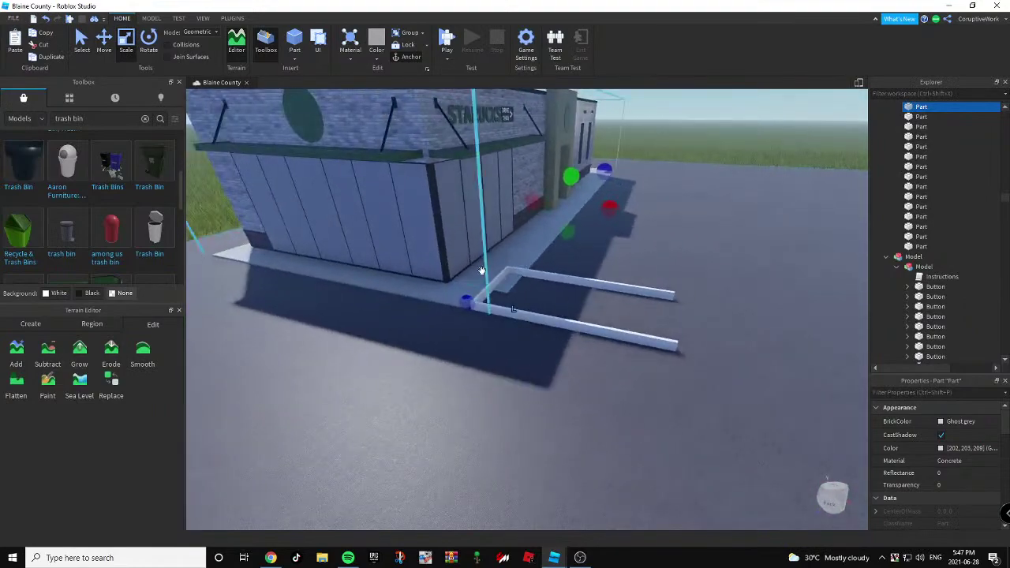
left_click_drag(497, 305, 517, 315)
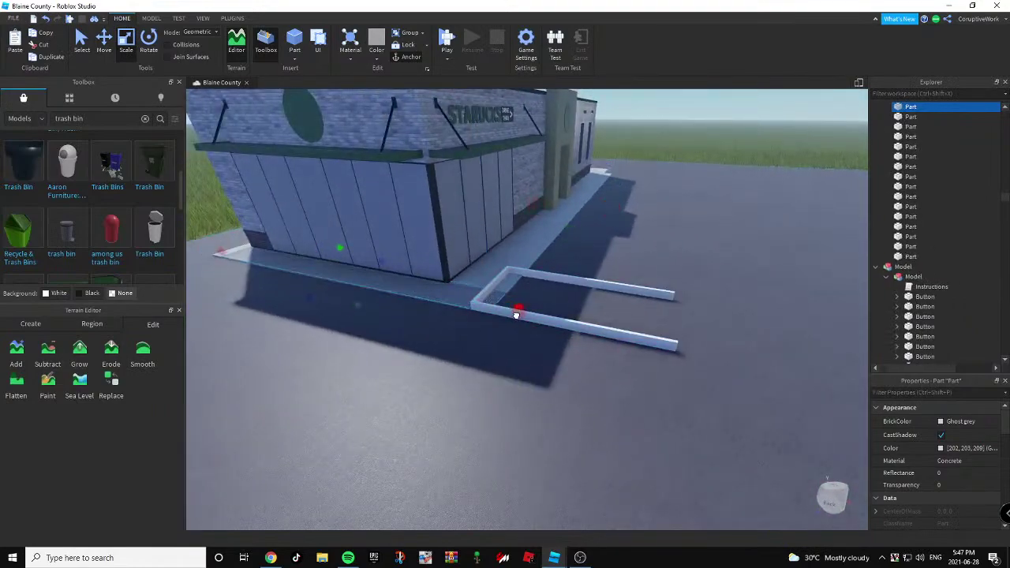
key("f")
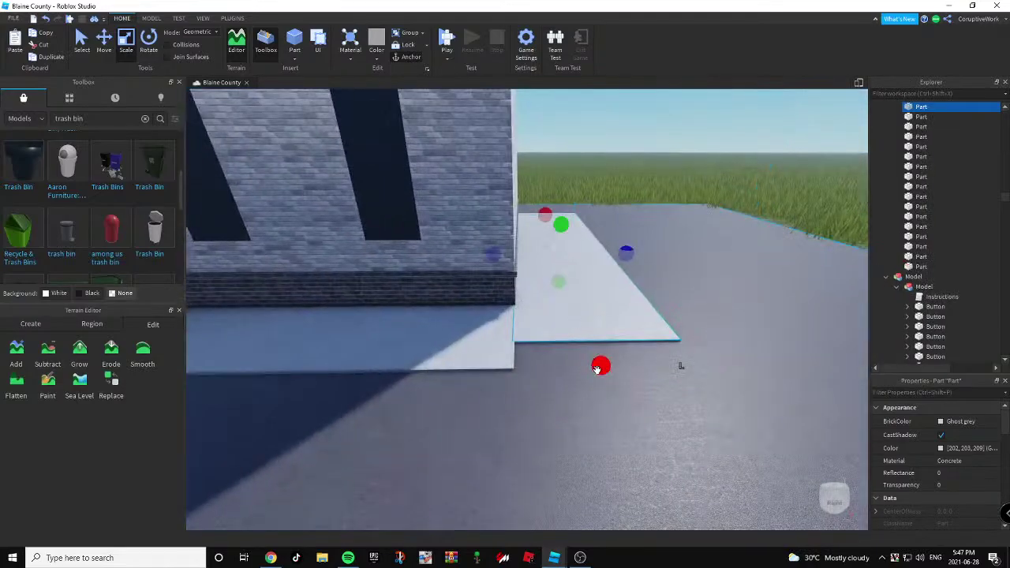
left_click_drag(598, 369, 598, 398)
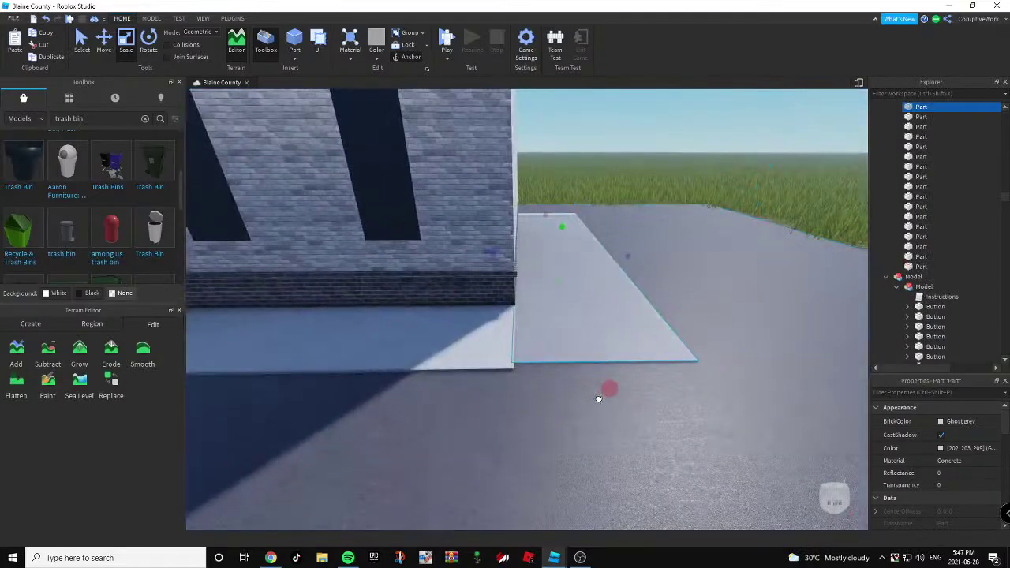
key("d")
right_click_drag(594, 406, 623, 273)
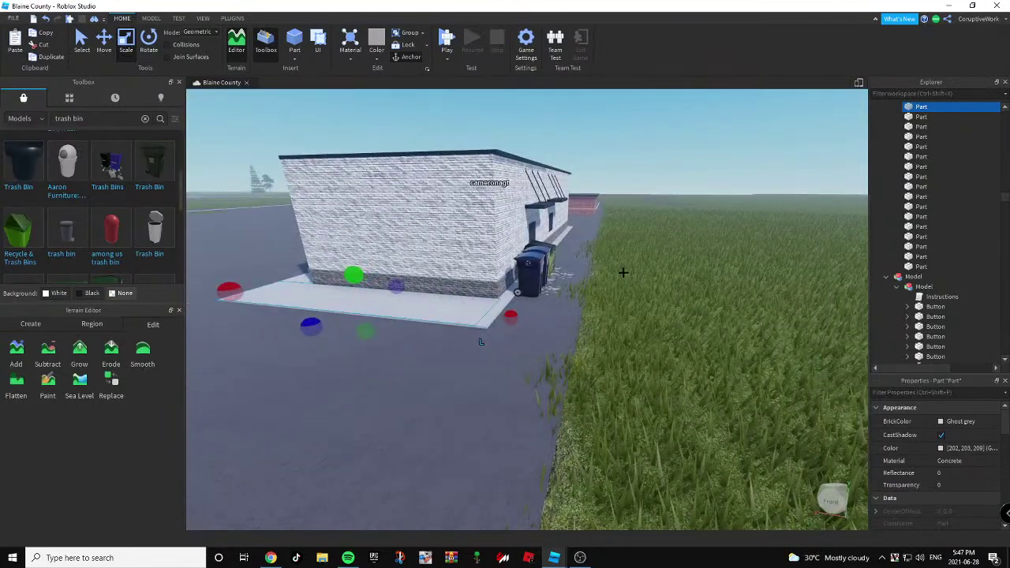
left_click(742, 280)
Move the white parking bay off the Starucks sidewalk, against its front edge at the corner, and lower it into the pavement.
key("a")
right_click_drag(745, 282, 687, 287)
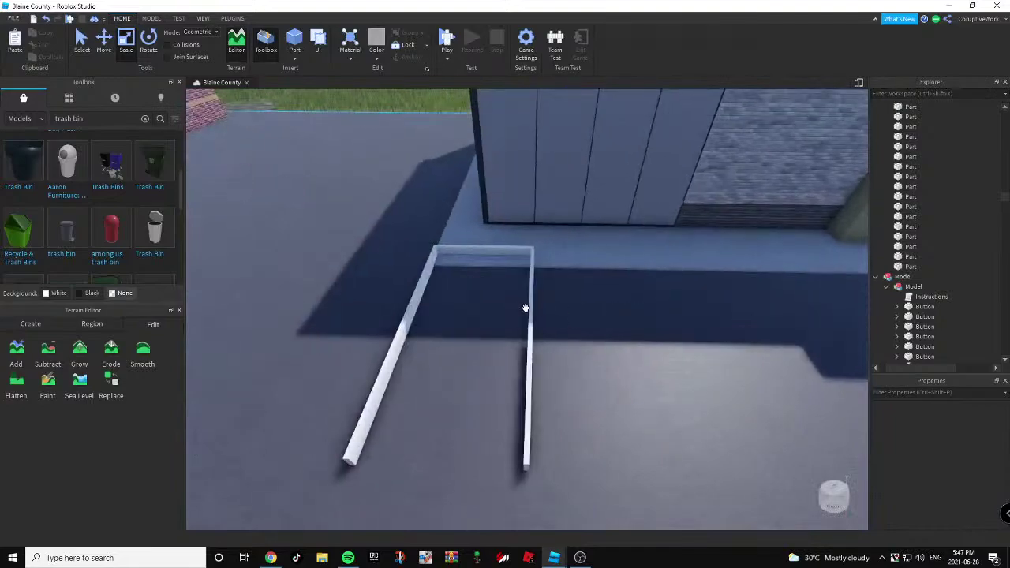
left_click(527, 309)
key("d")
right_click_drag(529, 311, 432, 248)
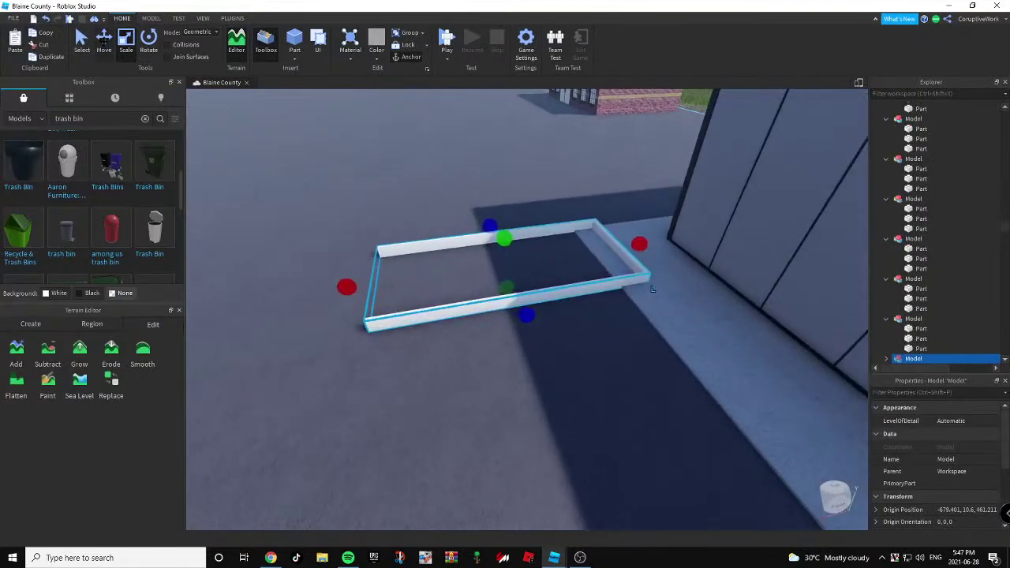
key("ctrl+2")
left_click_drag(649, 291, 603, 293)
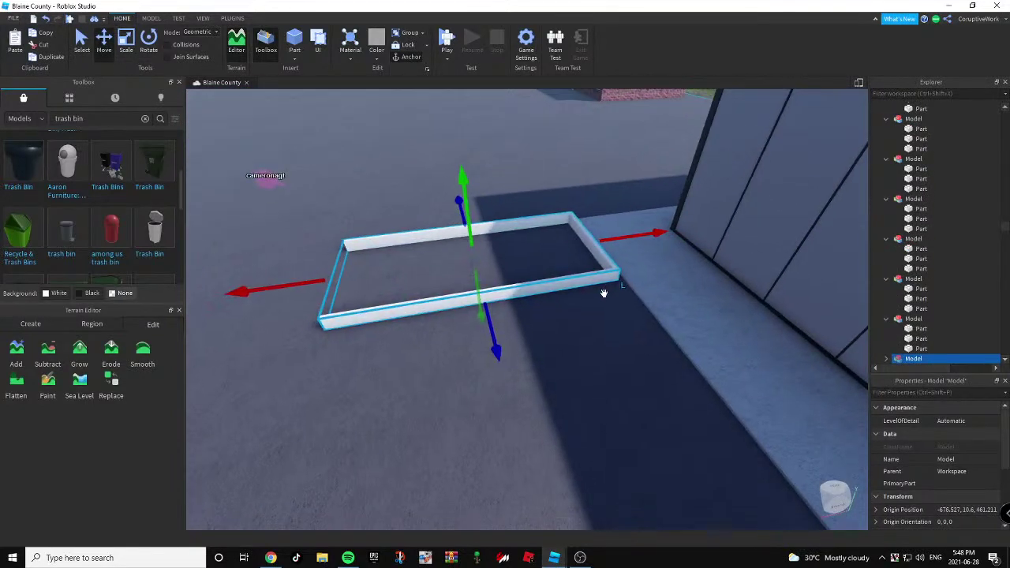
right_click_drag(603, 294, 632, 274)
left_click_drag(667, 247, 677, 251)
left_click_drag(608, 198, 604, 209)
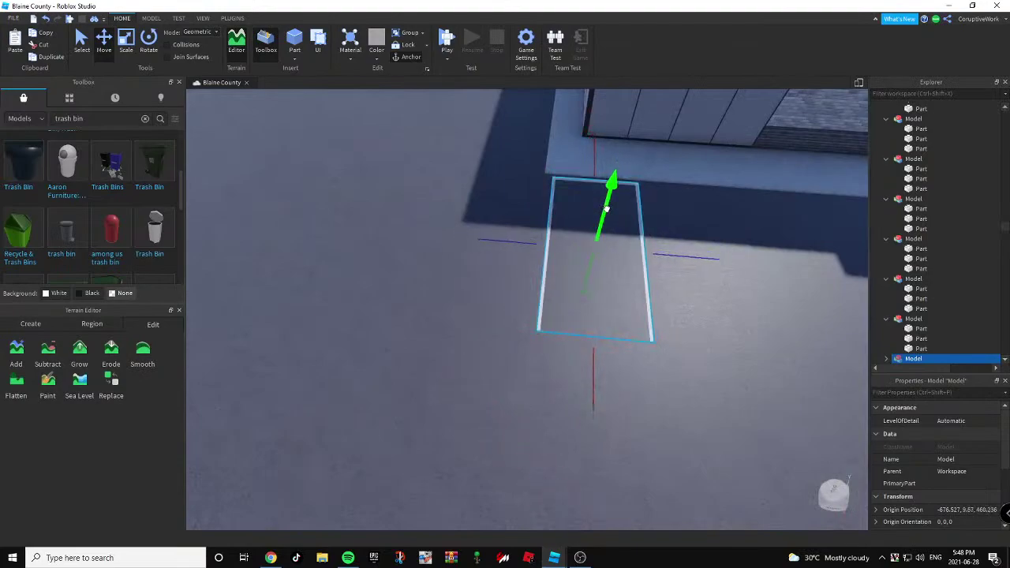
right_click_drag(613, 209, 561, 234)
Duplicate the parking bay beside itself, and copy the resulting pair along the sidewalk to make four adjoining bays.
scroll(613, 210, "down", 3)
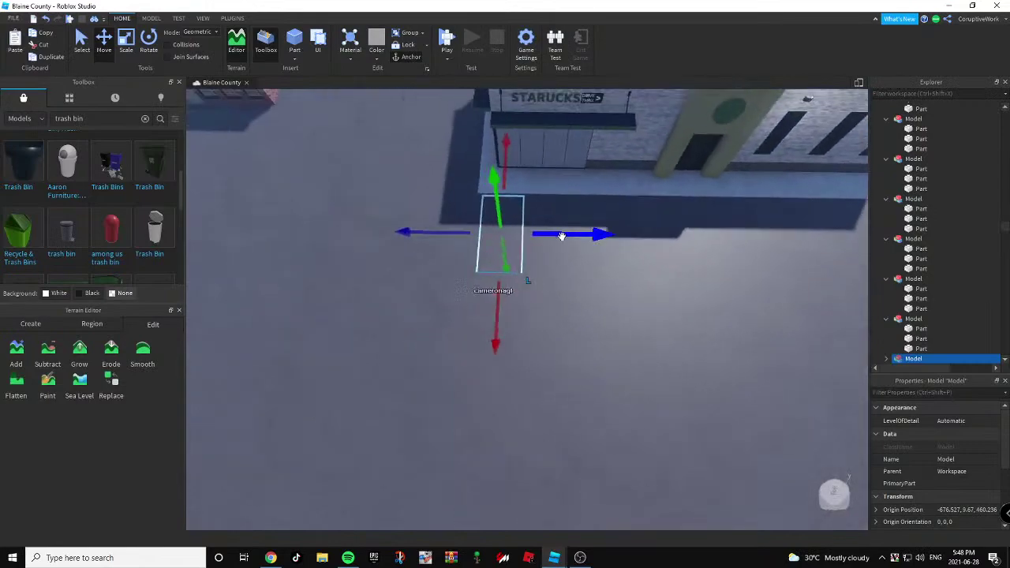
key("ctrl+d")
left_click_drag(557, 234, 589, 235)
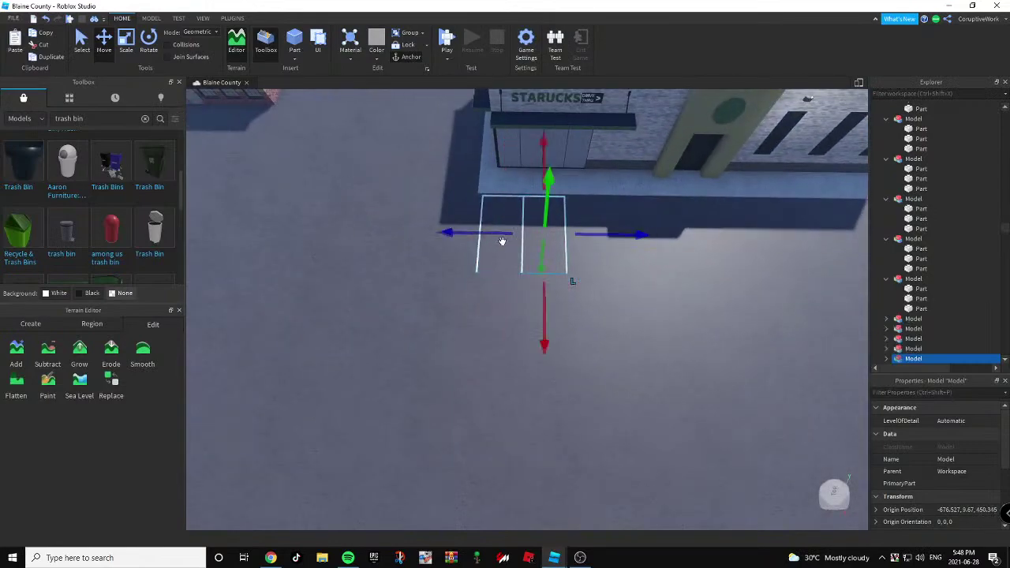
left_click(479, 243, "ctrl")
key("d")
key("ctrl+d")
left_click_drag(469, 235, 532, 236)
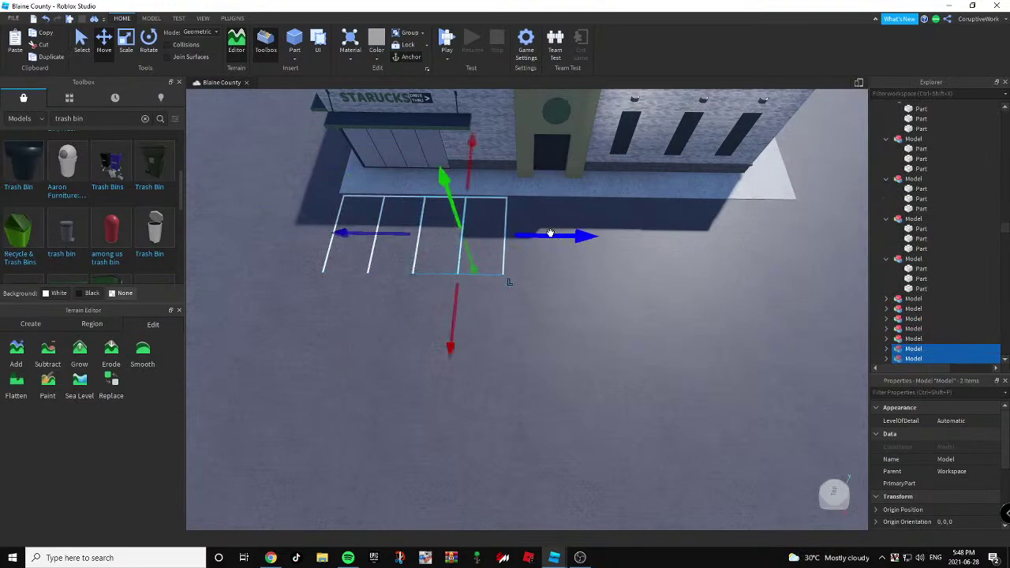
Continue the row by copying the pair of bays past the entrance towards the far end of the Starucks sidewalk.
key("w")
right_click_drag(549, 232, 541, 229)
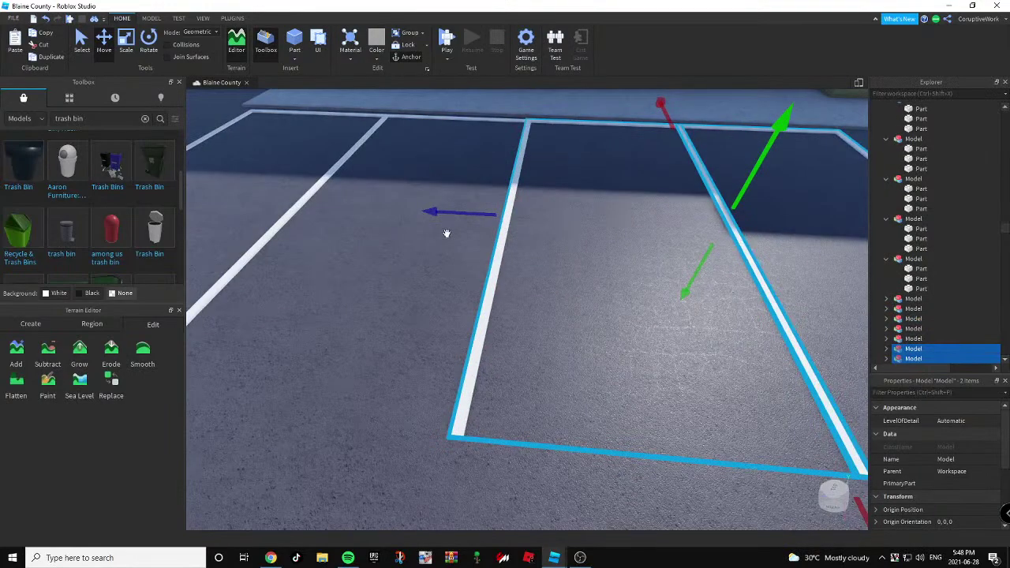
left_click_drag(563, 234, 607, 248)
key("s")
key("d")
right_click_drag(606, 270, 631, 271)
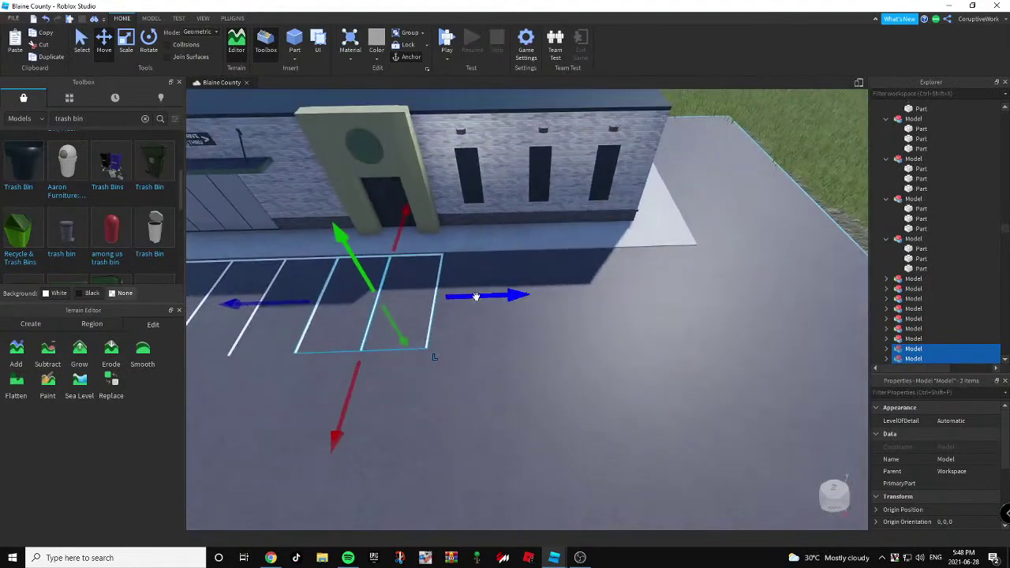
key("ctrl+d")
left_click_drag(476, 296, 703, 283)
key("d")
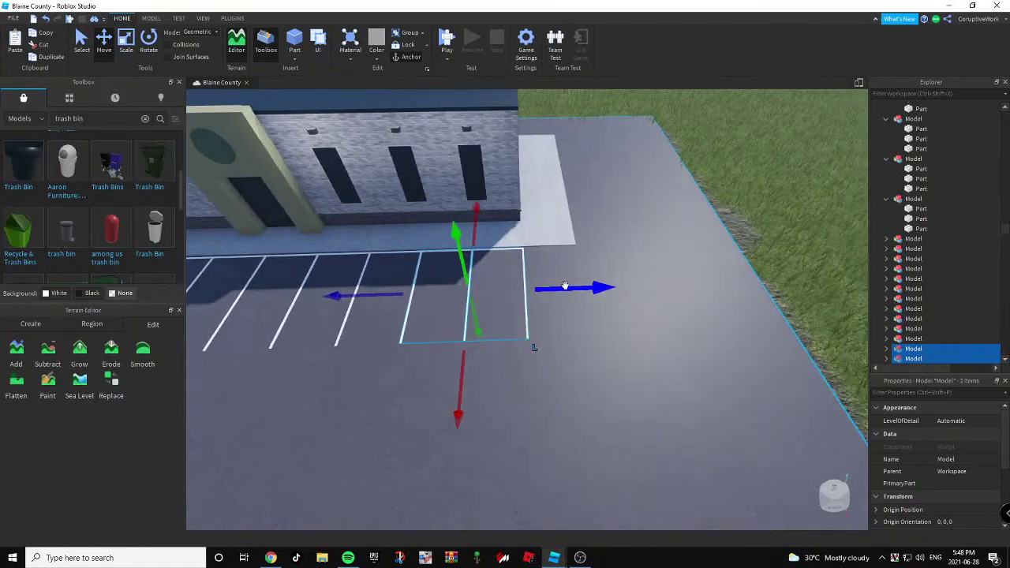
Duplicate the last single bay once more so the row ends at the far corner of the sidewalk.
left_click(709, 207)
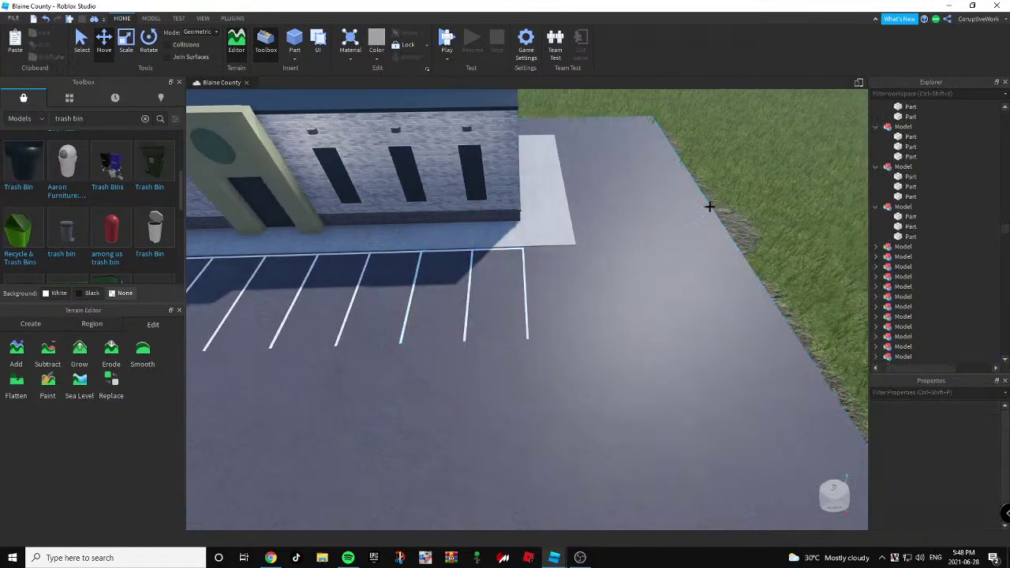
left_click(524, 284)
key("ctrl+d")
left_click_drag(542, 288, 606, 285)
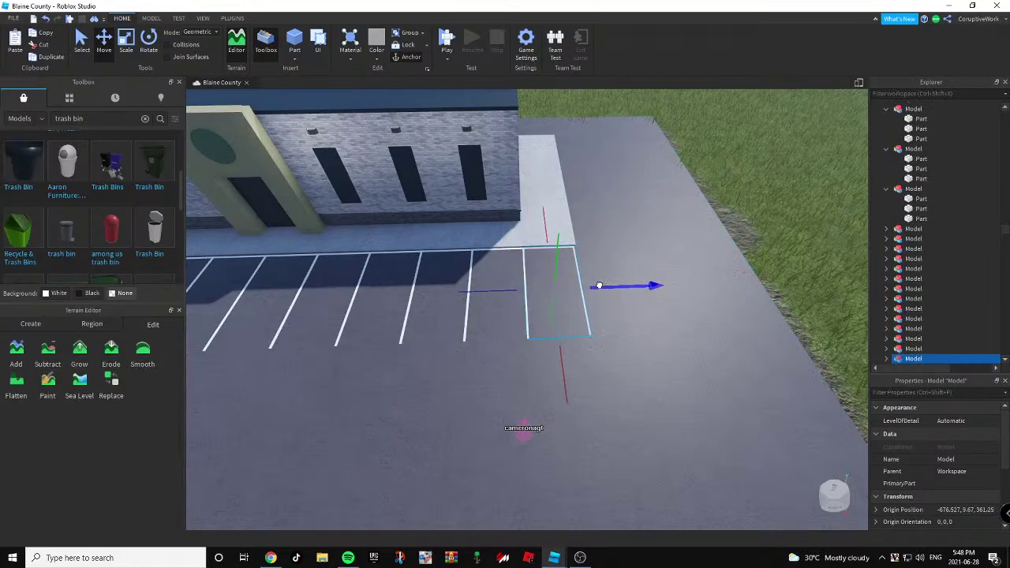
left_click(757, 218)
key("d")
right_click_drag(753, 216, 740, 246)
key("s")
key("a")
key("w")
key("s")
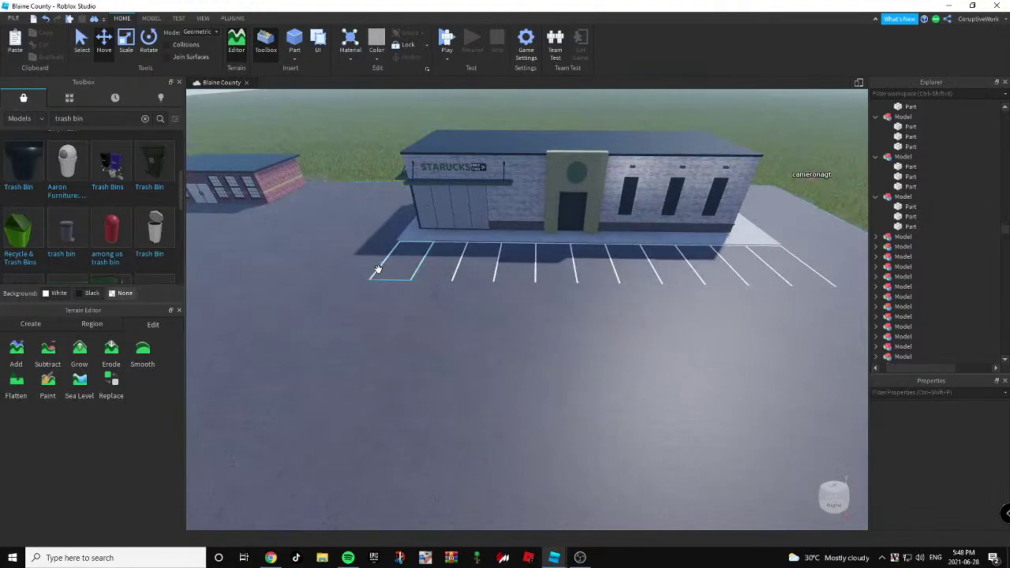
left_click(378, 269)
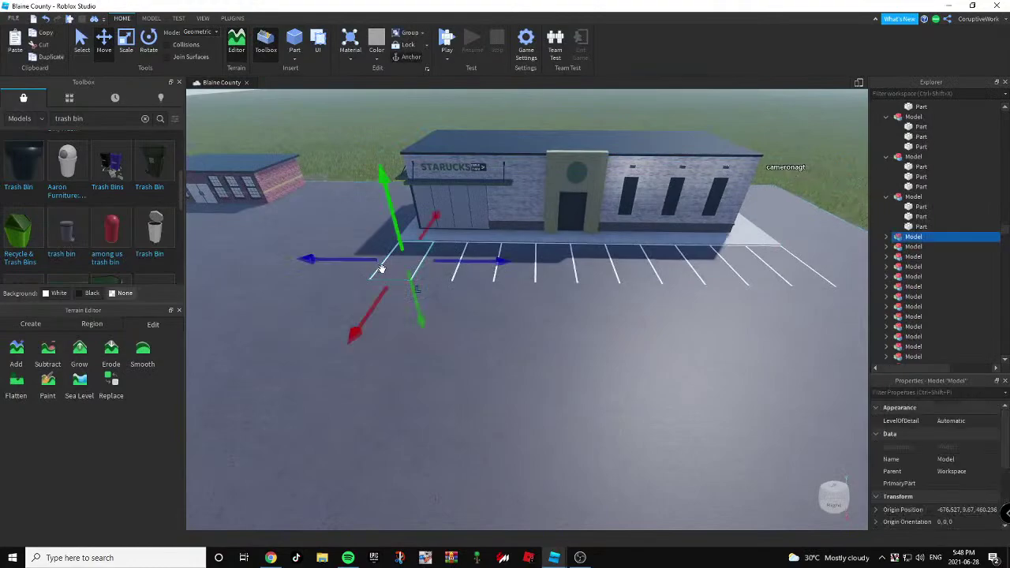
left_click(454, 274, "ctrl")
left_click(909, 246)
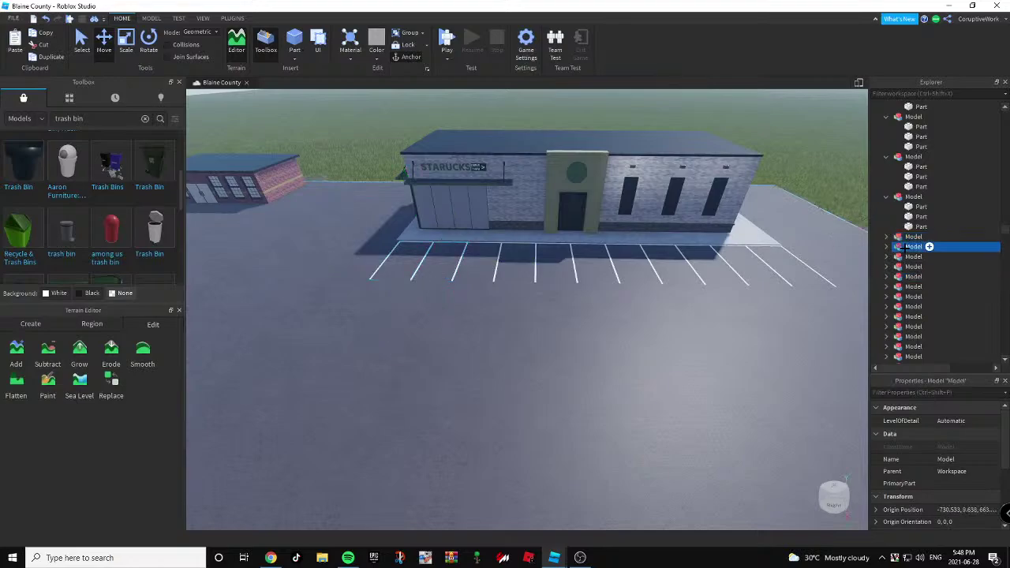
left_click(911, 276)
left_click(911, 286)
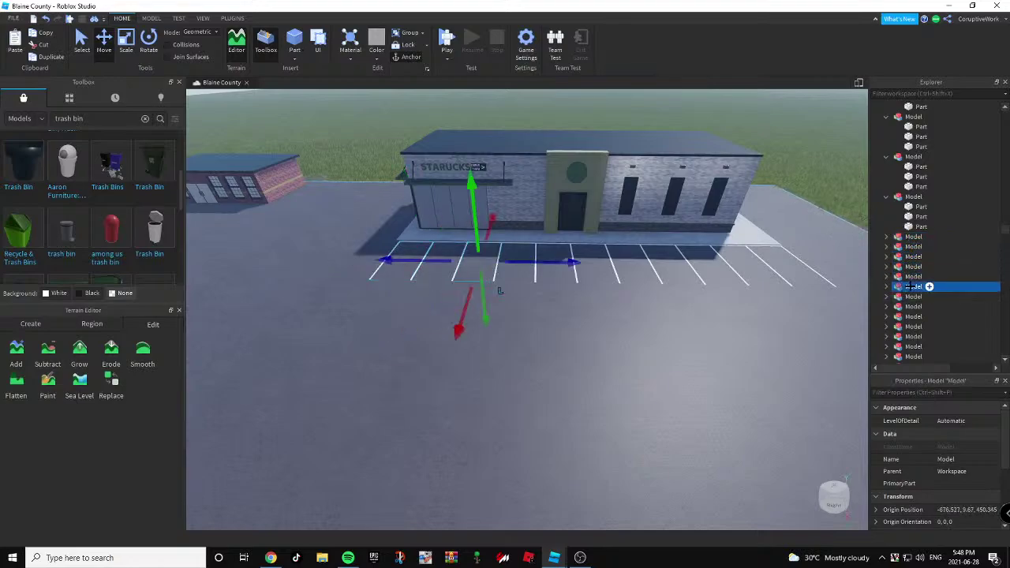
left_click(911, 296)
left_click(911, 306)
key("Delete")
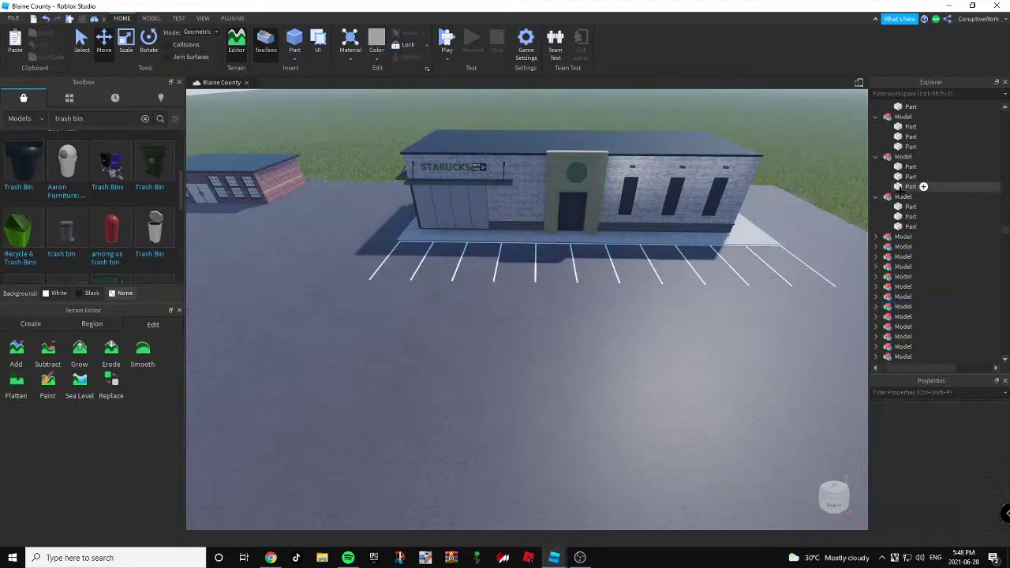
Collapse the expanded parking-bay Model entries in the Explorer.
left_click(875, 118)
scroll(894, 191, "up", 5)
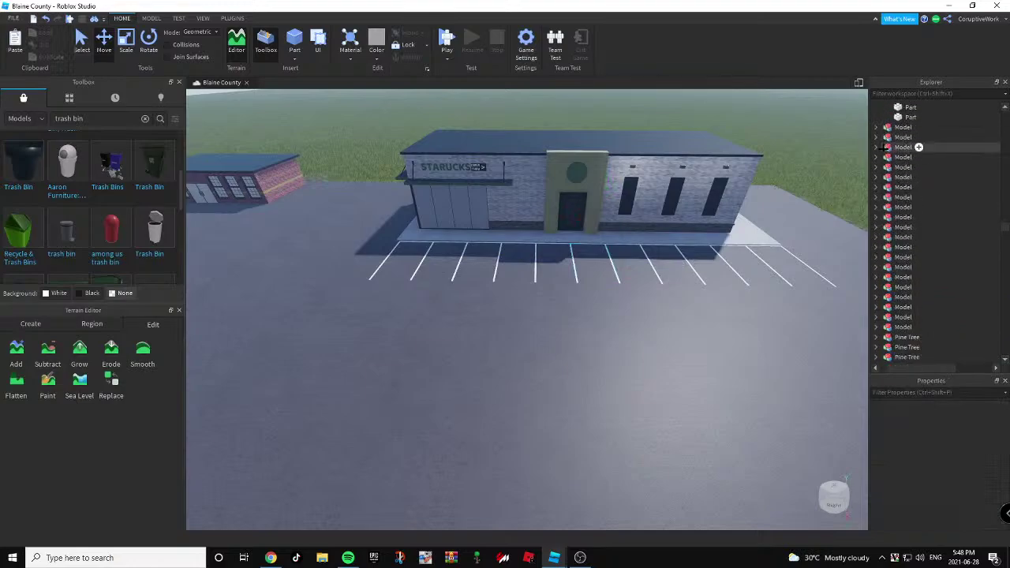
scroll(884, 150, "up", 5)
scroll(895, 228, "down", 8)
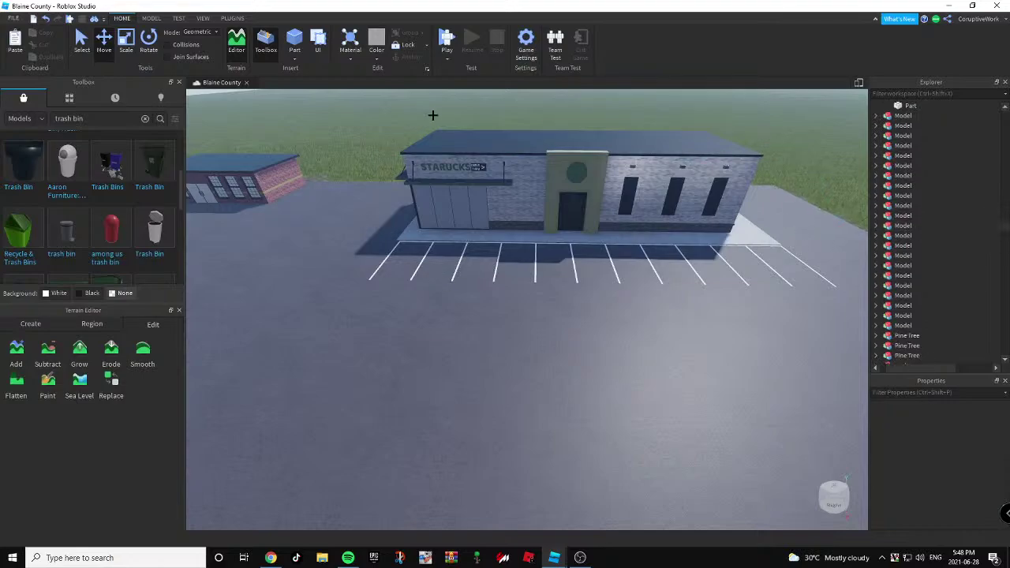
Select the parking bays along the Starucks front together, working from the storefront corner to the far end.
scroll(428, 108, "up", 5)
left_click(554, 304)
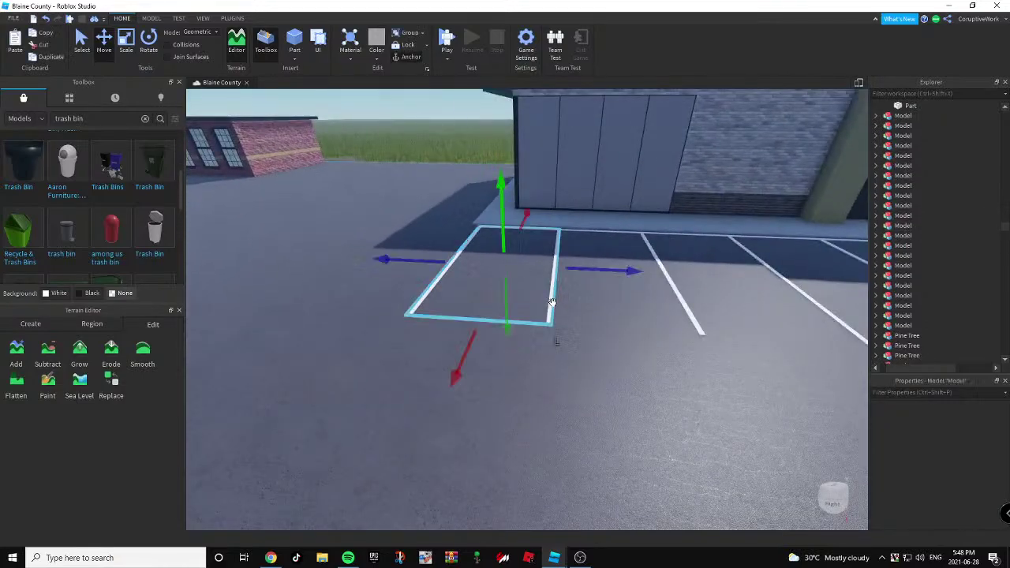
left_click(694, 321, "ctrl")
key("d")
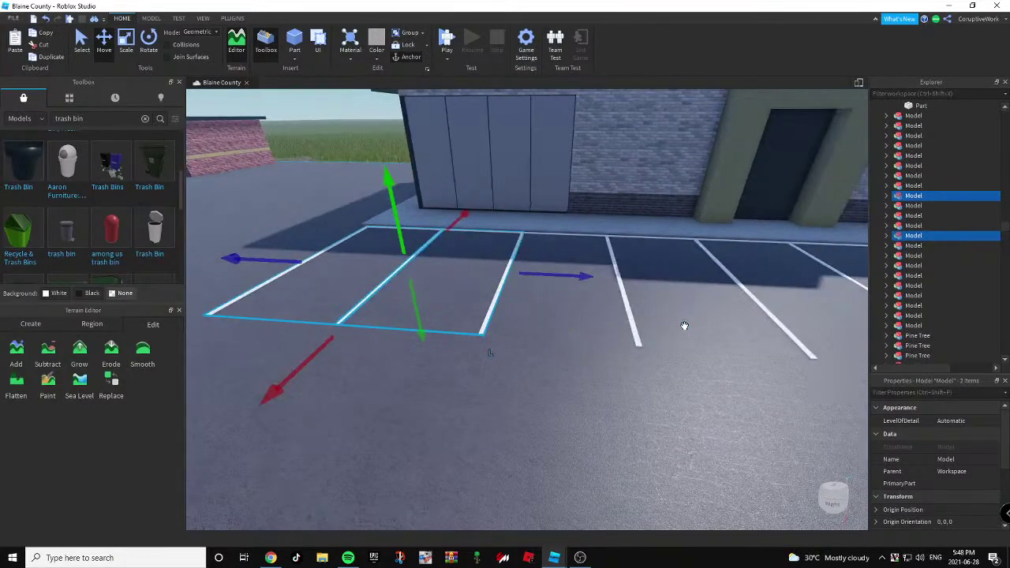
left_click(464, 324, "ctrl")
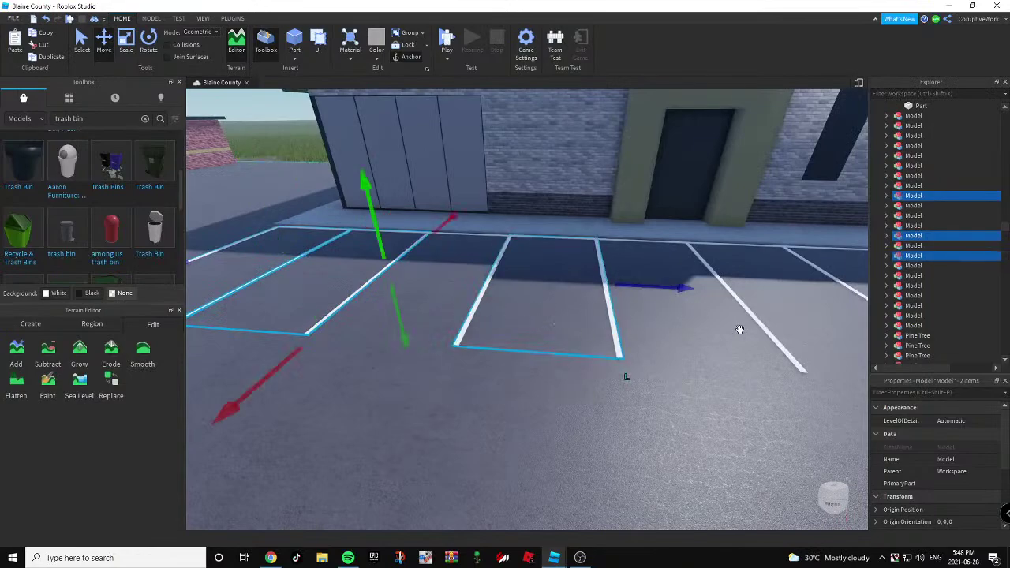
left_click(766, 339, "ctrl")
middle_click_drag(766, 339, 694, 330)
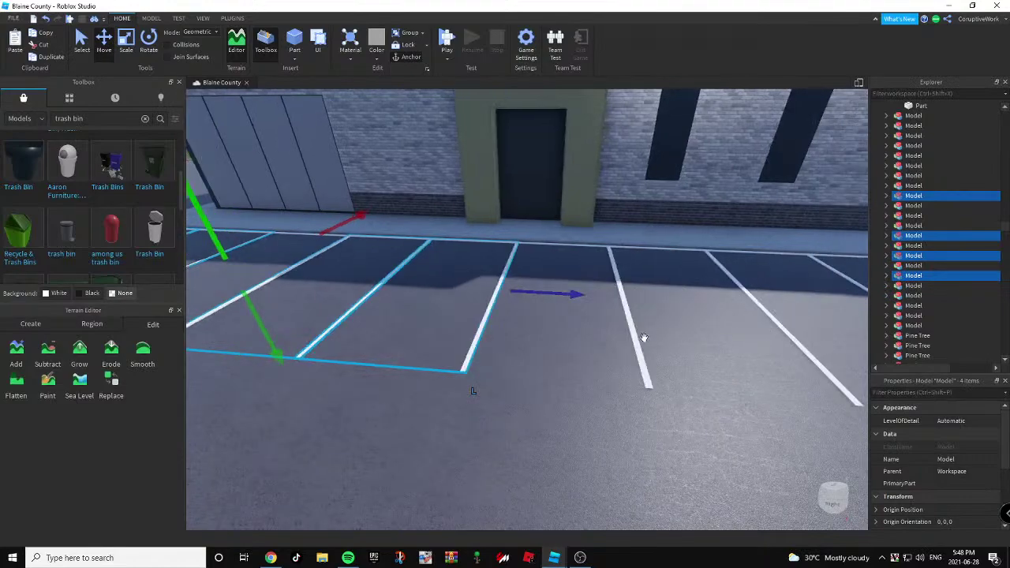
left_click(635, 338, "ctrl")
middle_click_drag(634, 338, 574, 361)
left_click(557, 357, "ctrl")
left_click(463, 353, "ctrl")
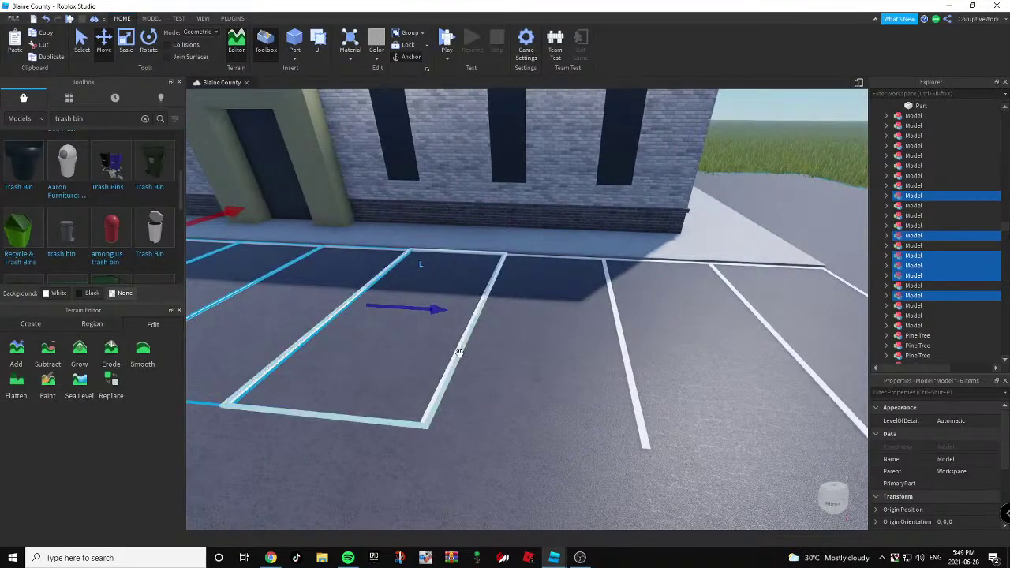
left_click(622, 348, "ctrl")
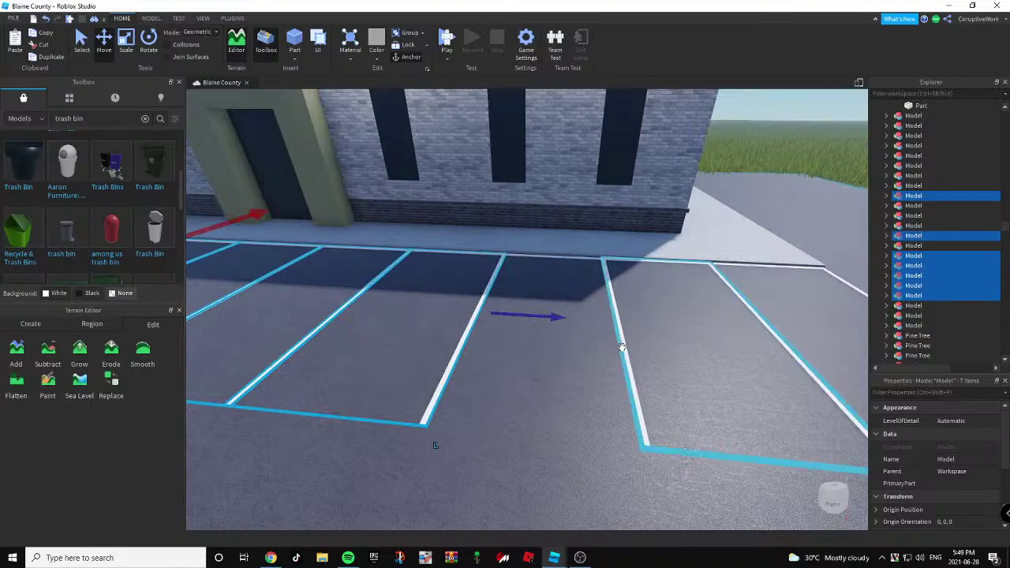
left_click(833, 275, "ctrl")
Try duplicating the selected bays and placing the copy out in the lot, parallel to the Starucks row.
scroll(697, 253, "down", 4)
right_click_drag(697, 252, 674, 252)
middle_click_drag(673, 253, 549, 237)
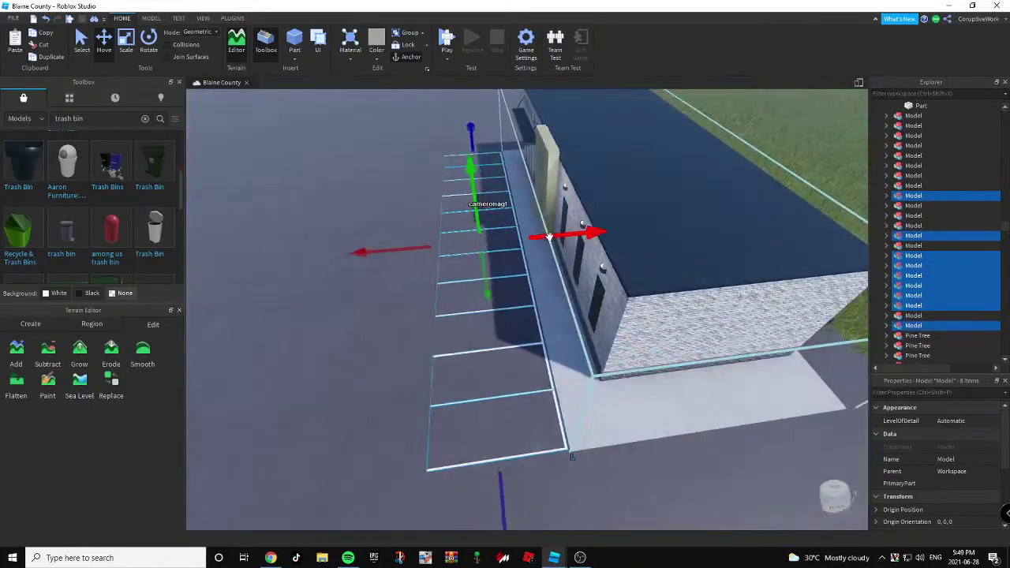
key("ctrl+d")
left_click_drag(552, 235, 451, 283)
key("a")
key("s")
key("s")
Undo the moves and the duplication of the bays out in the lot.
key("ctrl+z")
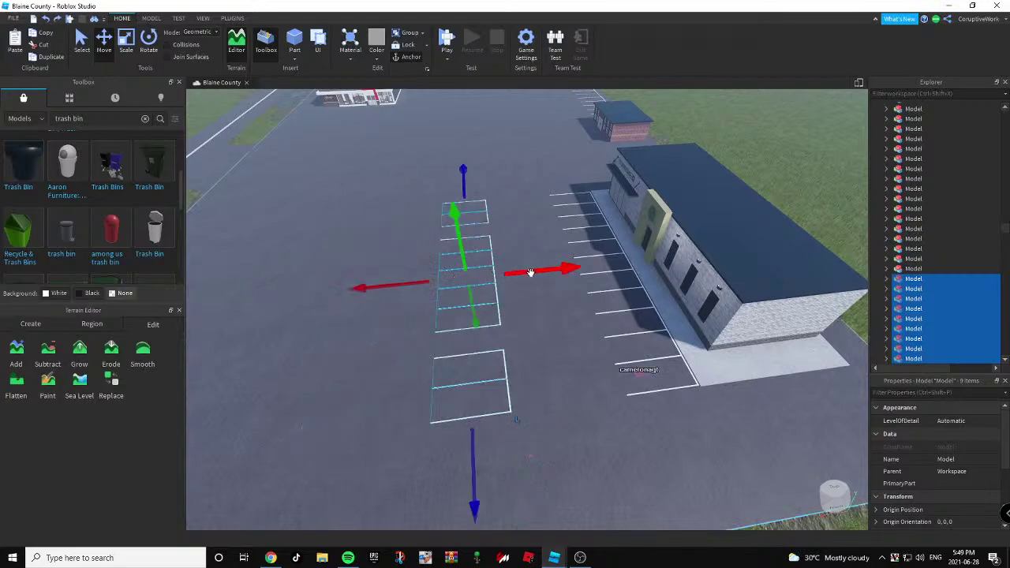
left_click_drag(530, 272, 484, 282)
key("ctrl+z")
key("ctrl+z")
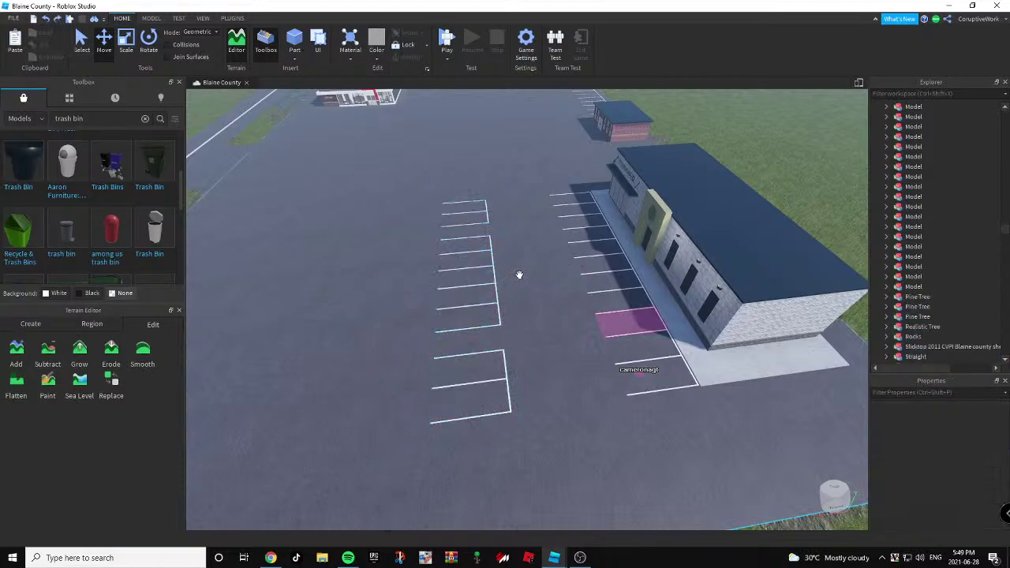
key("ctrl+z")
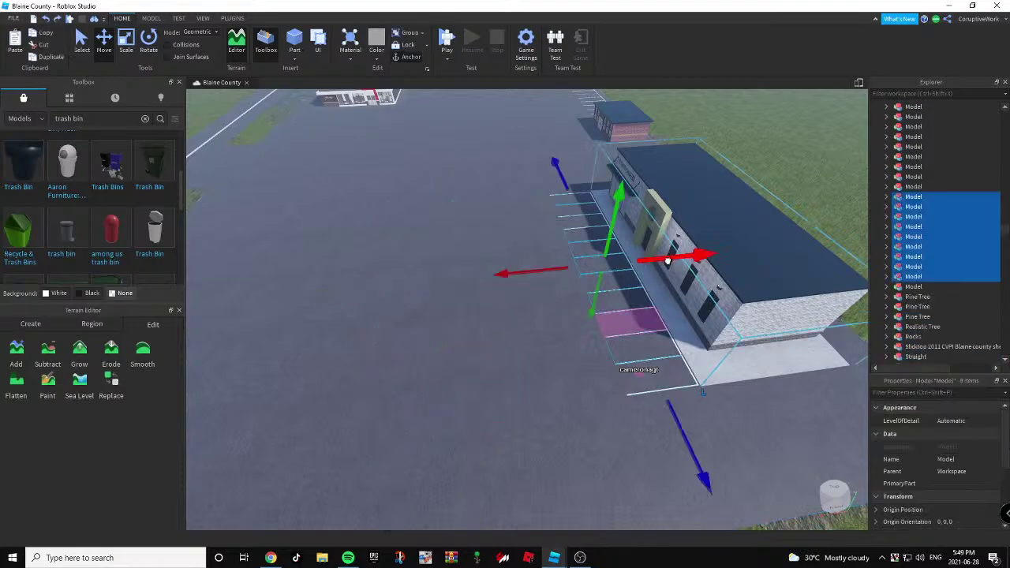
Place a copy of the bays out in the lot opposite Starucks, and add a second copy rotated 180 degrees, back to back.
left_click_drag(667, 260, 584, 276)
key("ctrl+d")
key("ctrl+r")
key("ctrl+r")
key("a")
right_click_drag(584, 275, 604, 285)
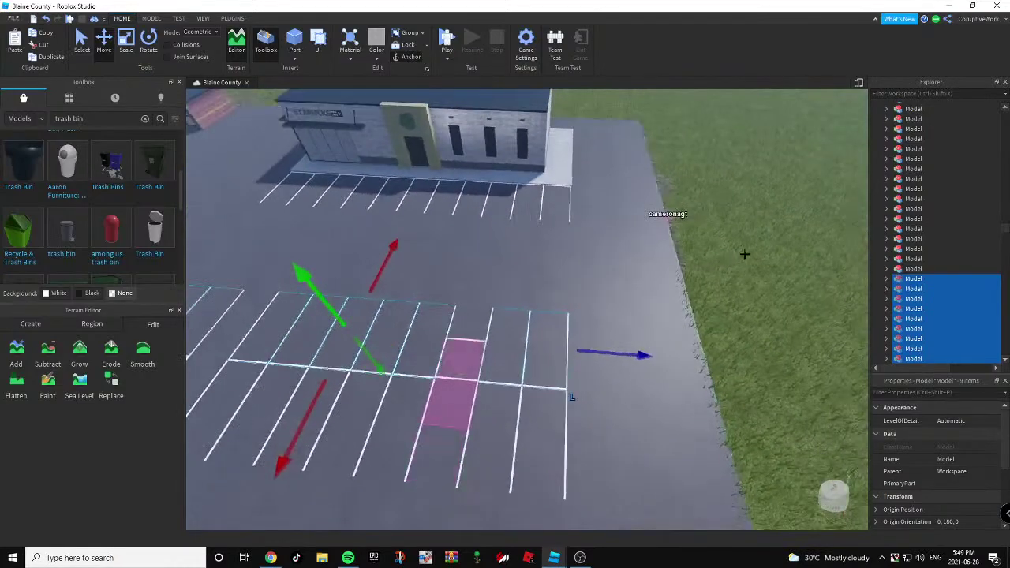
Duplicate a single parking bay from the Starucks front and move the copy across to the double row in the lot.
left_click(743, 254)
key("a")
right_click_drag(621, 234, 484, 247)
key("a")
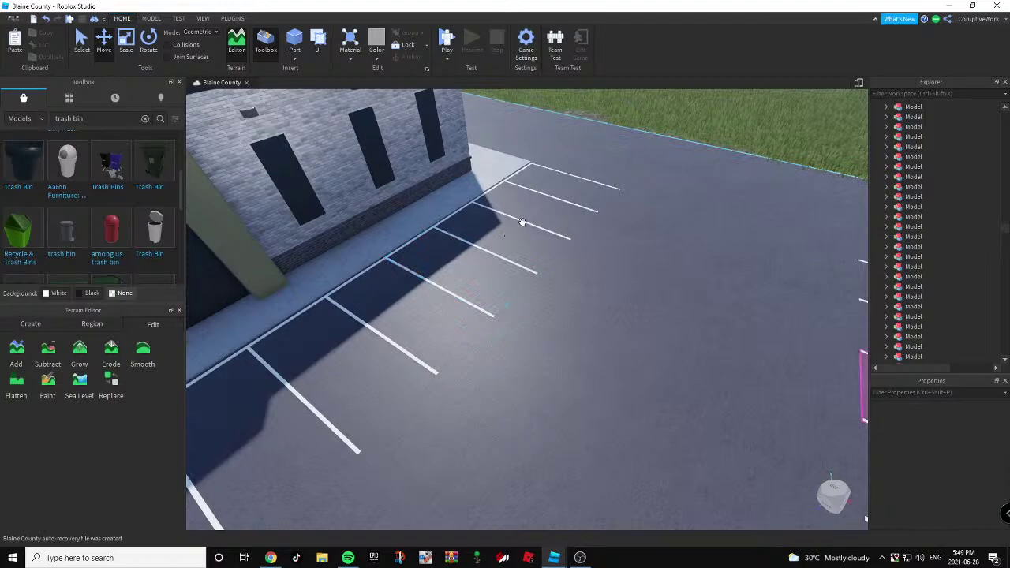
left_click(454, 213)
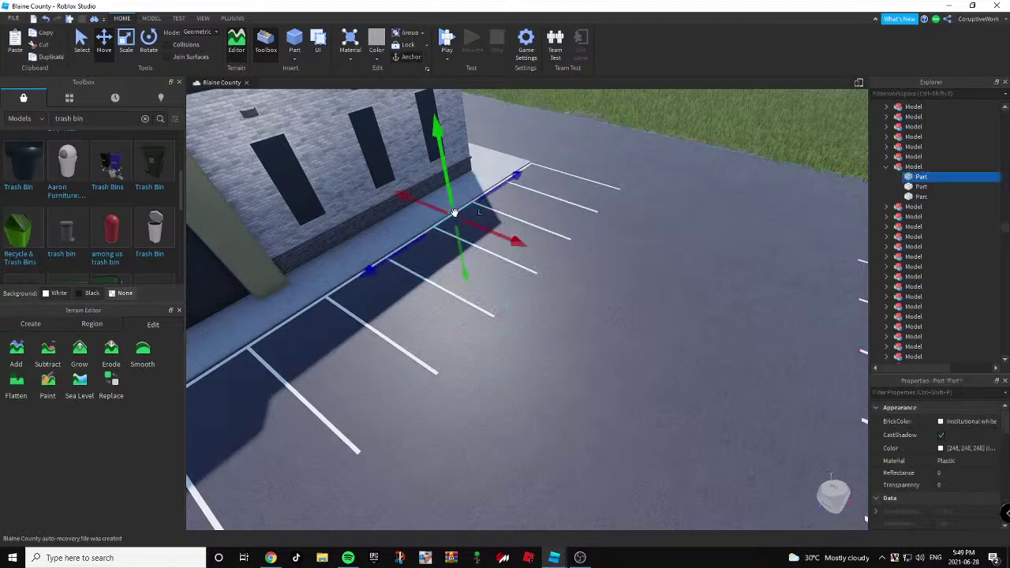
left_click(904, 168)
right_click_drag(552, 209, 670, 213)
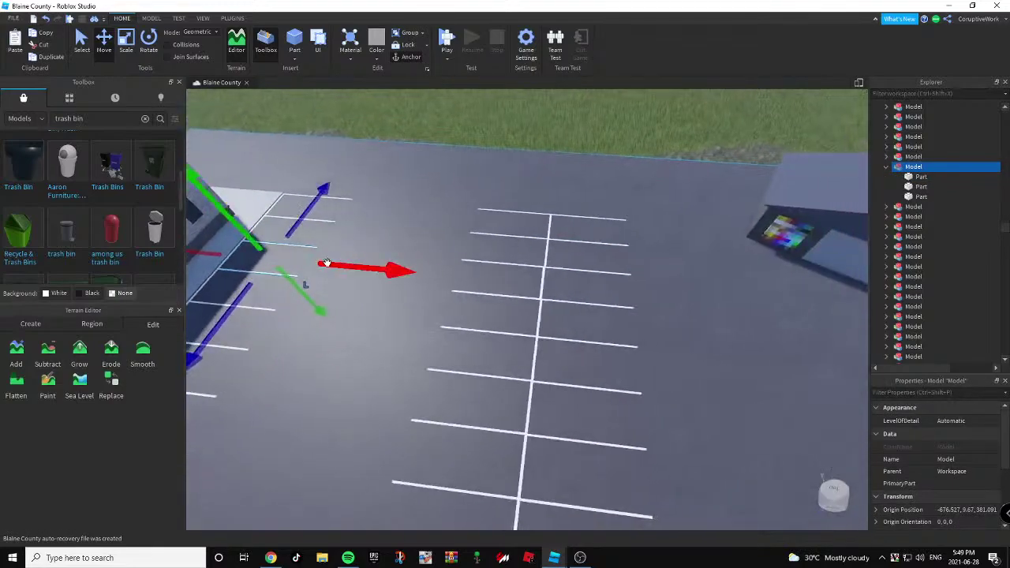
left_click_drag(348, 267, 595, 301)
key("ctrl+d")
key("w")
key("a")
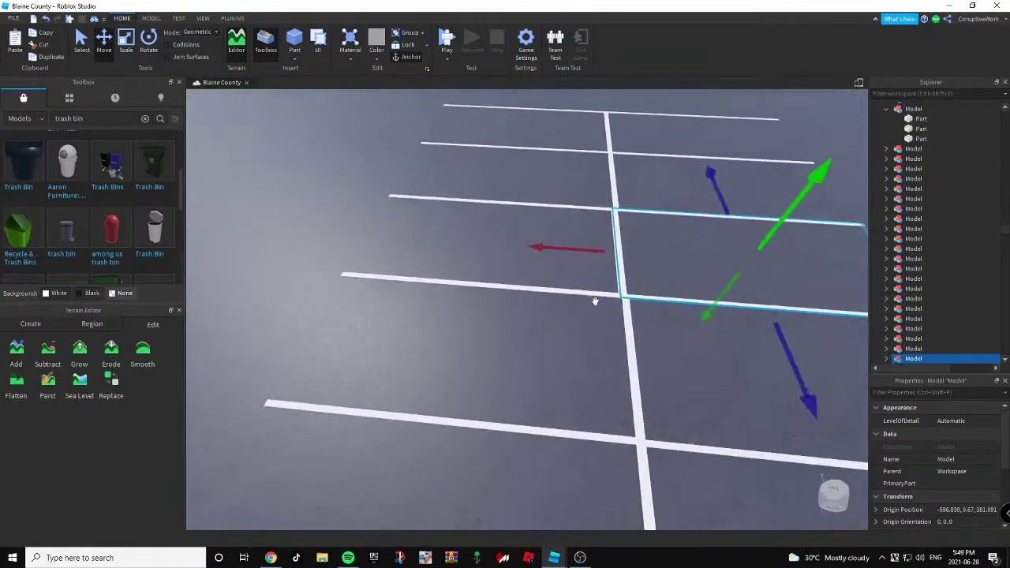
Add another bay copy along the double row to close the gap in its centre line.
right_click_drag(595, 301, 614, 259)
key("ctrl+d")
left_click_drag(613, 253, 499, 287)
key("a")
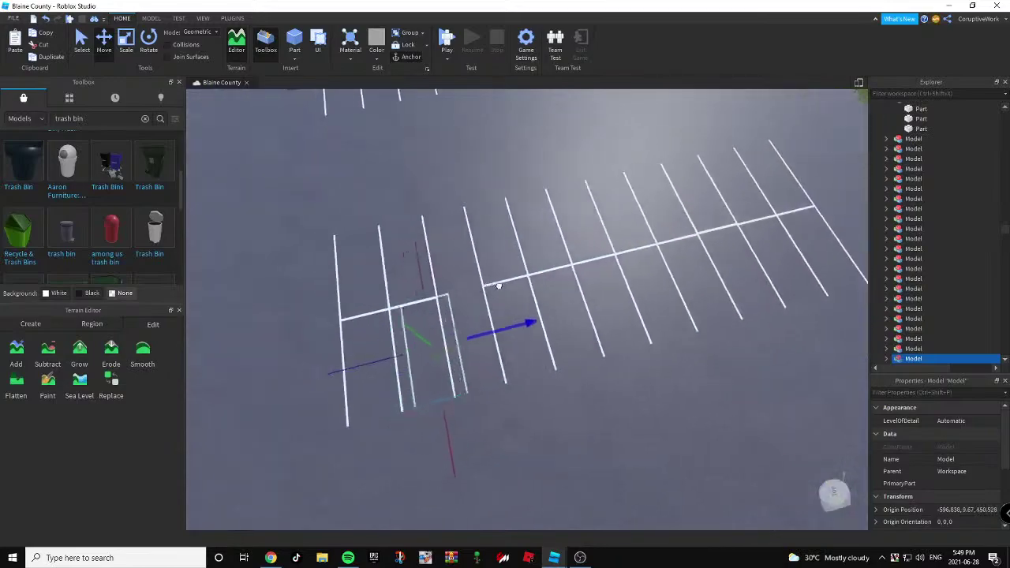
right_click_drag(534, 291, 490, 260)
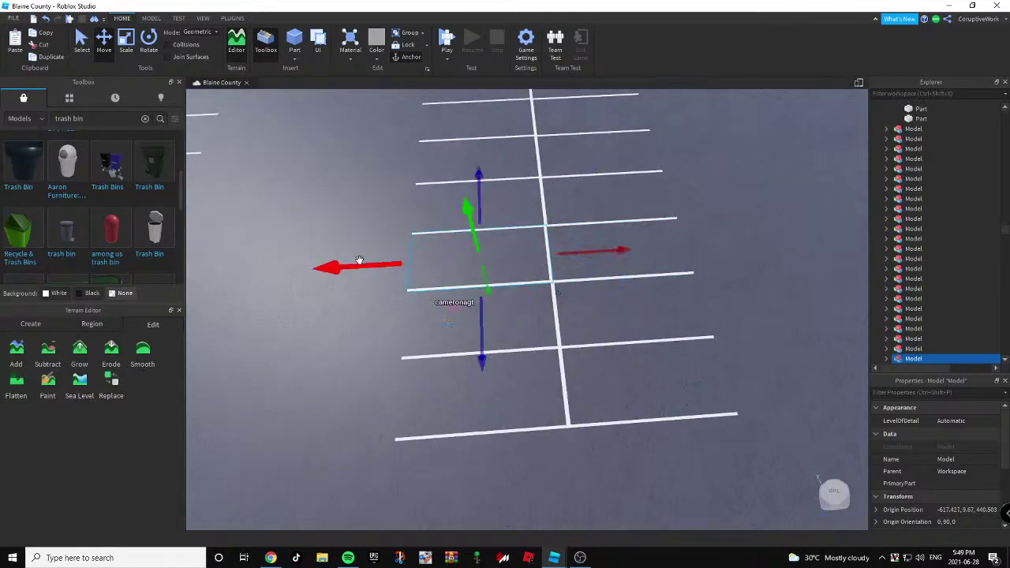
Look over the finished double row of bays and the surroundings of the Starucks building.
key("s")
right_click_drag(591, 246, 554, 207)
left_click(559, 202)
key("d")
key("d")
key("a")
key("d")
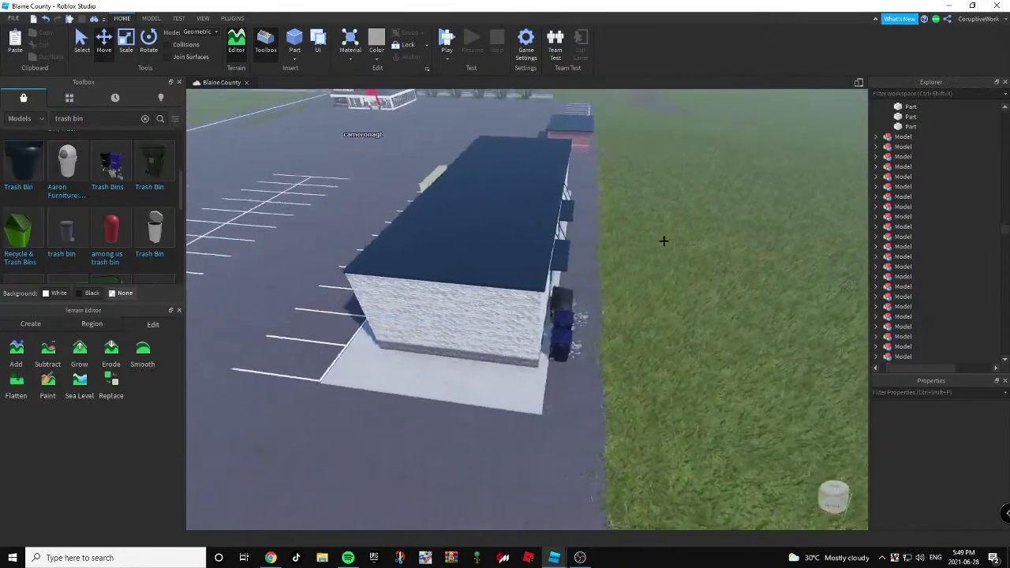
right_click_drag(663, 239, 655, 226)
key("a")
key("w")
Switch to the browser to check the live stream's analytics in YouTube Studio, and return to the Blaine County map.
key("alt+Tab")
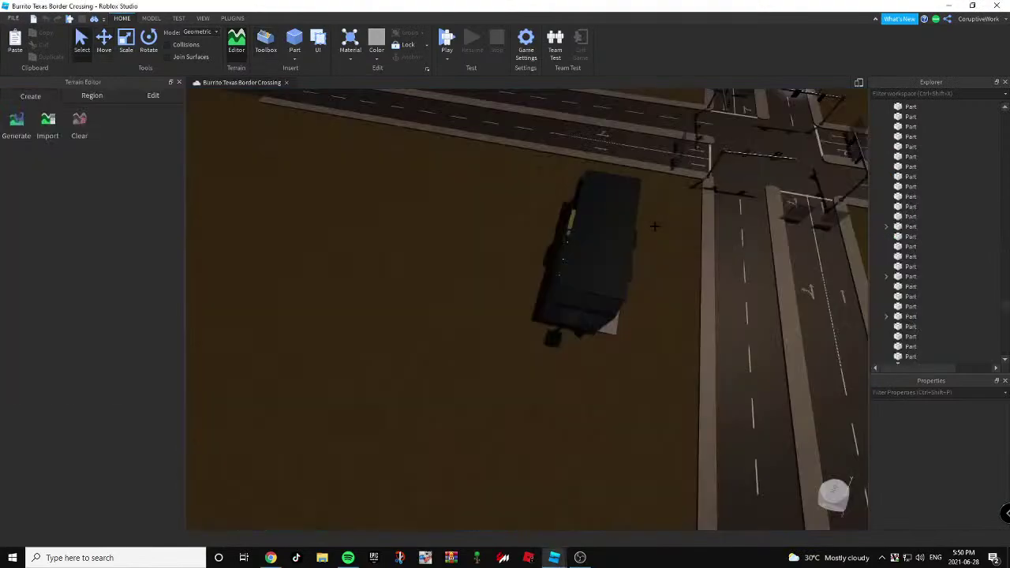
key("alt+Tab")
left_click(554, 288)
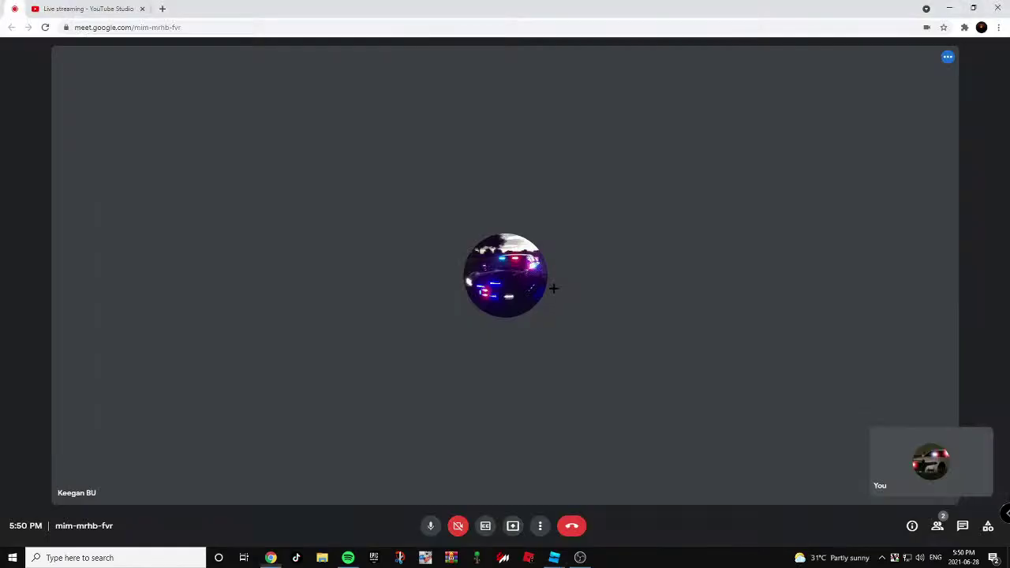
left_click(93, 5)
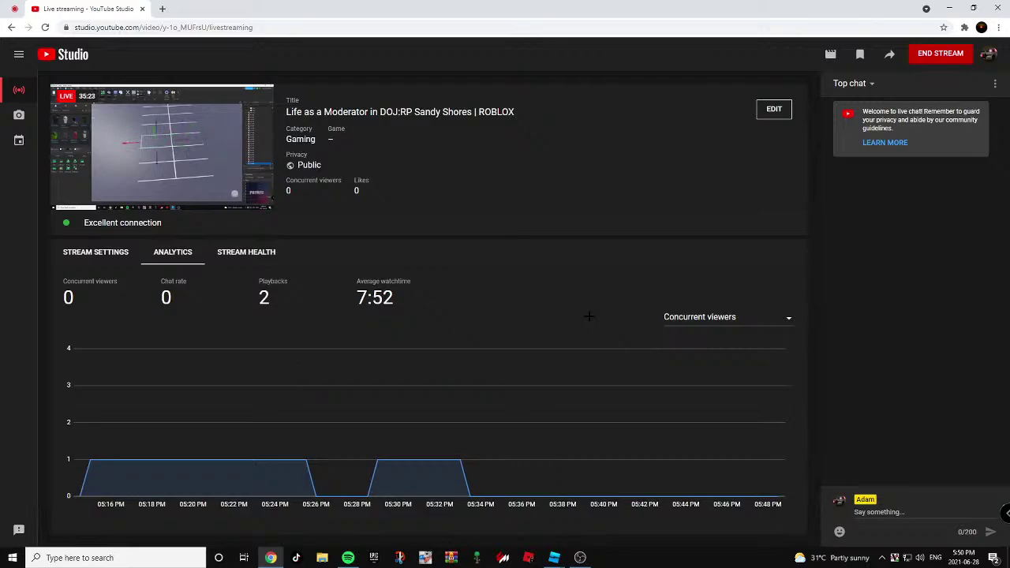
key("alt+Tab")
left_click(553, 300)
Duplicate the lot's asphalt slab and start resizing the copy toward McDonald's.
key("w")
right_click_drag(523, 302, 500, 273)
key("s")
key("a")
left_click(500, 273)
right_click_drag(343, 80, 649, 130)
key("ctrl+d")
left_click_drag(704, 140, 579, 189)
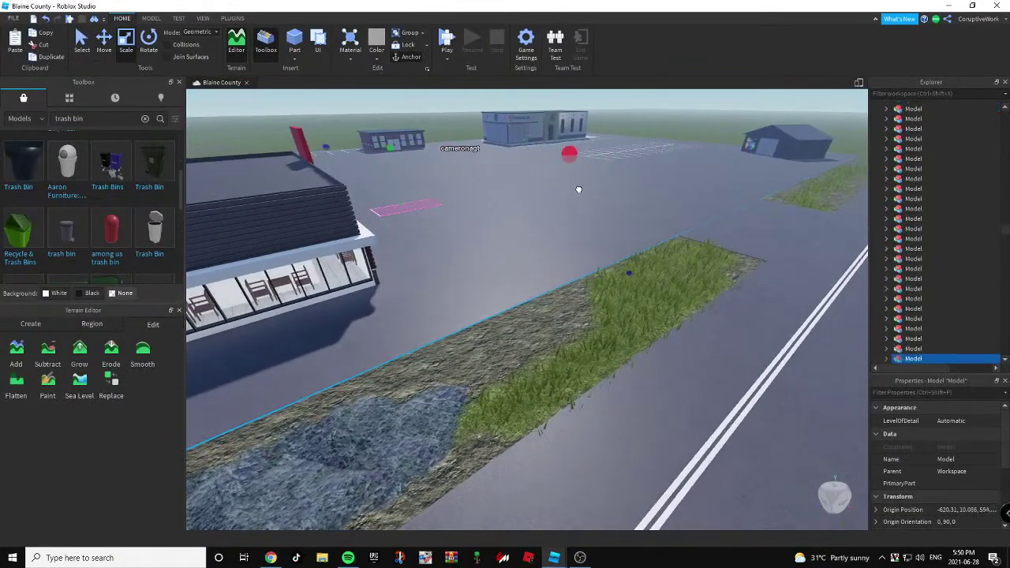
Shrink the duplicated slab to a rectangular pad surrounding the McDonald's building.
right_click_drag(579, 190, 555, 196)
key("d")
left_click_drag(594, 199, 574, 201)
key("d")
right_click_drag(574, 201, 572, 201)
left_click_drag(712, 122, 662, 140)
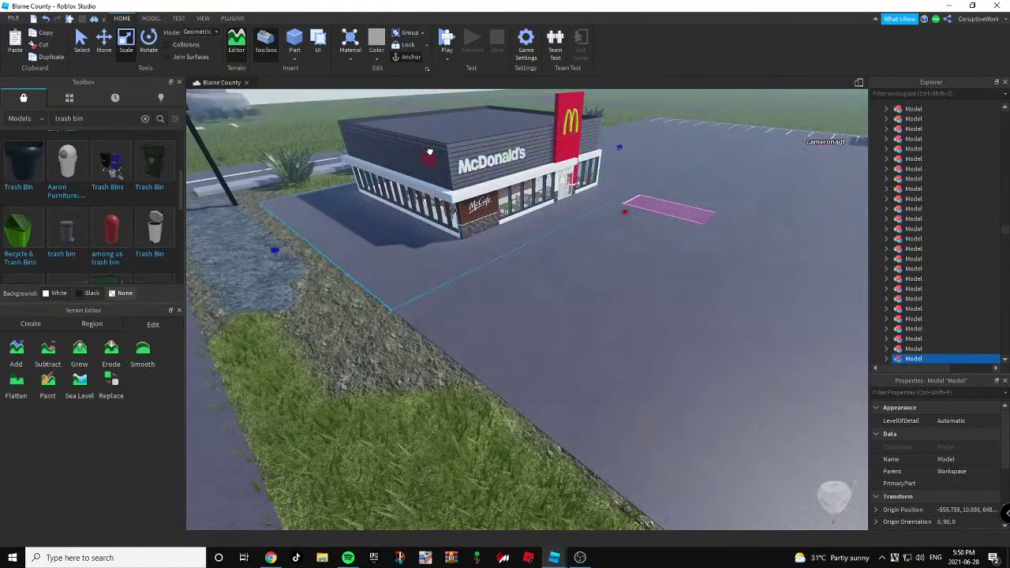
Raise the McDonald's model slightly above the lot.
left_click(511, 119)
right_click_drag(511, 119, 453, 99)
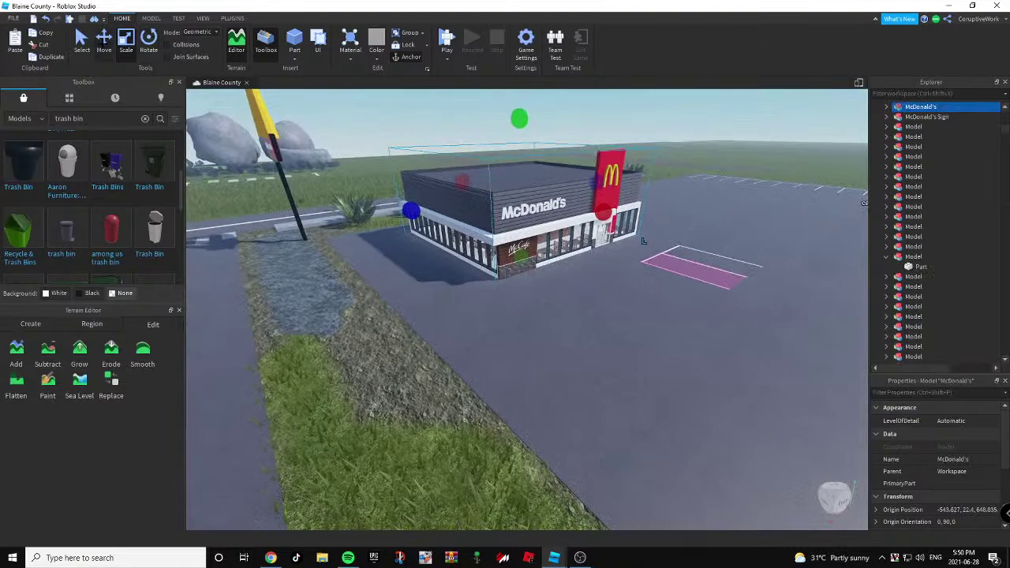
left_click_drag(522, 127, 523, 127)
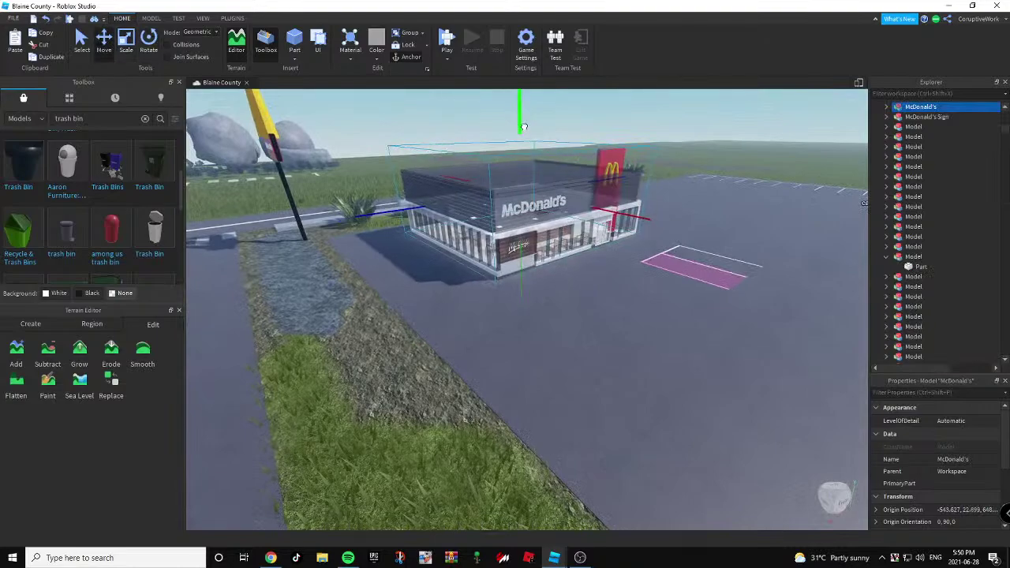
Raise the pad under McDonald's just above the asphalt and adjust its thickness so it forms a curb.
left_click(433, 281)
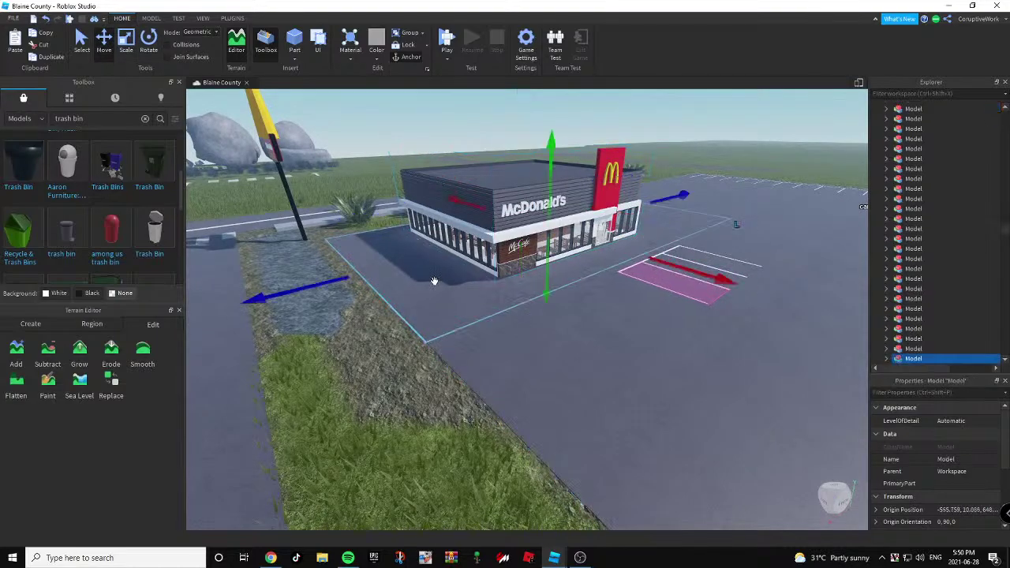
key("w")
key("a")
left_click_drag(595, 175, 595, 174)
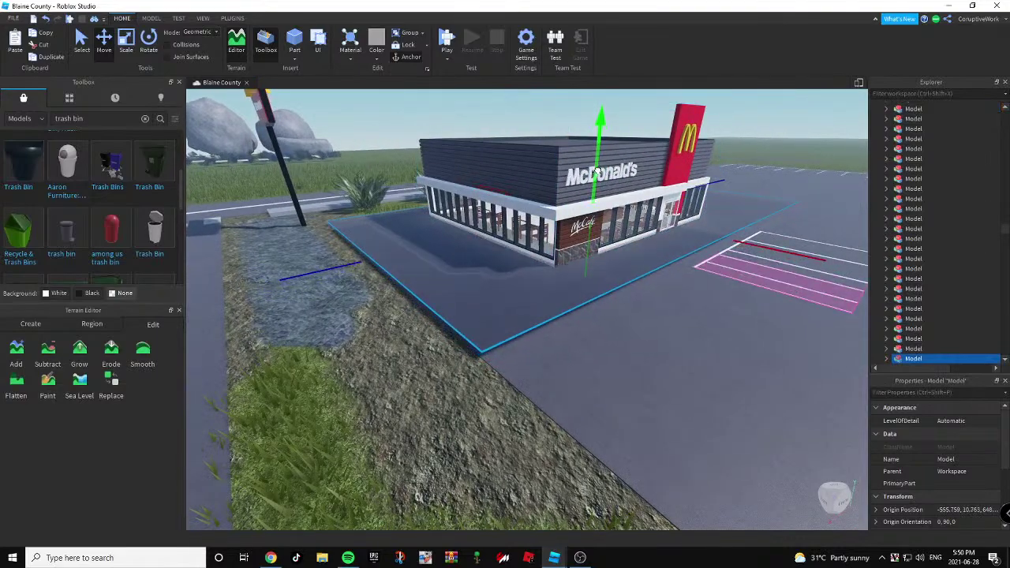
left_click(593, 172)
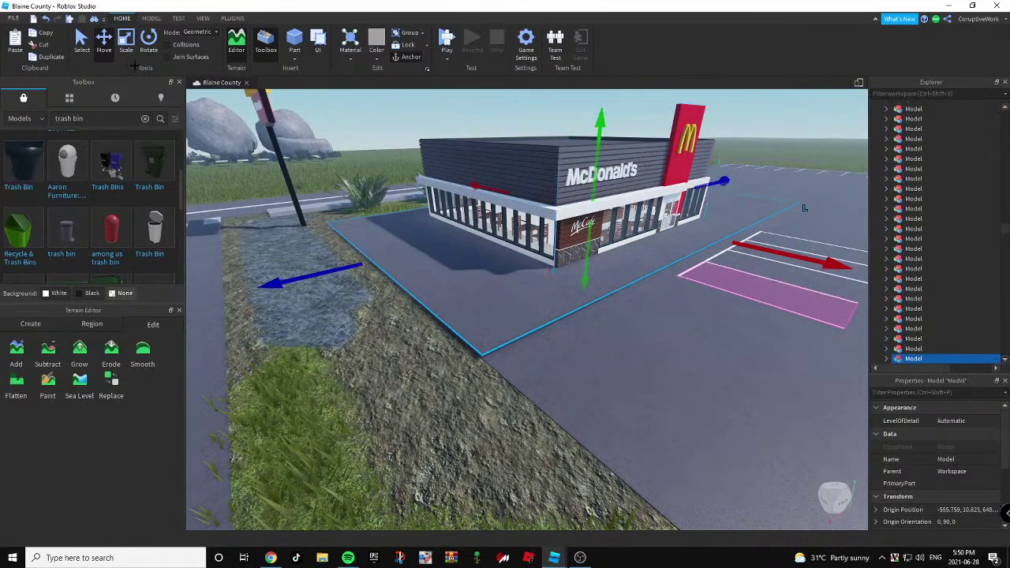
left_click(127, 42)
right_click_drag(595, 270, 596, 270)
left_click_drag(560, 246, 565, 332)
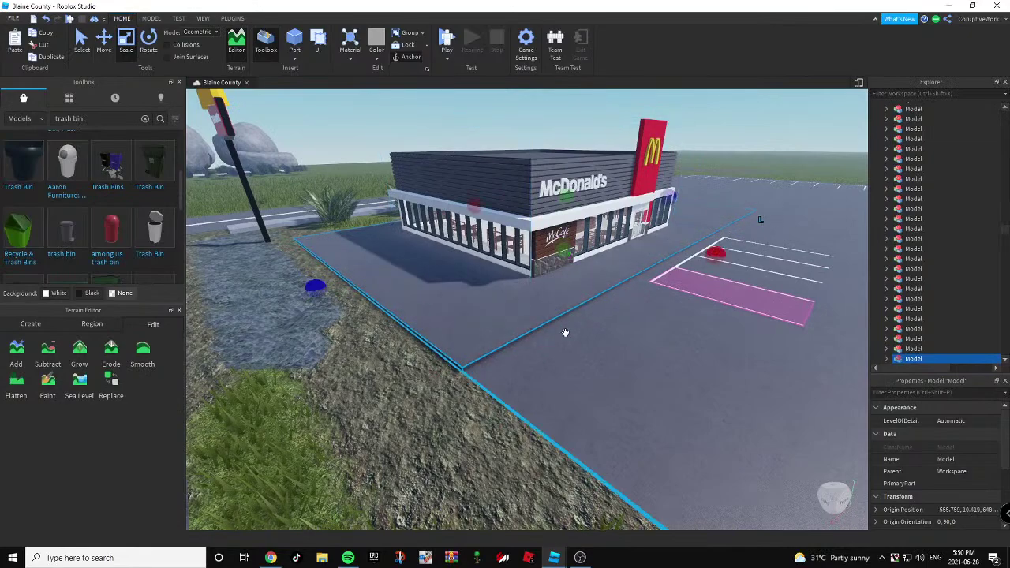
Recolour the pad's part around McDonald's to the Fossil brick colour.
right_click_drag(465, 339, 465, 340)
key("d")
key("w")
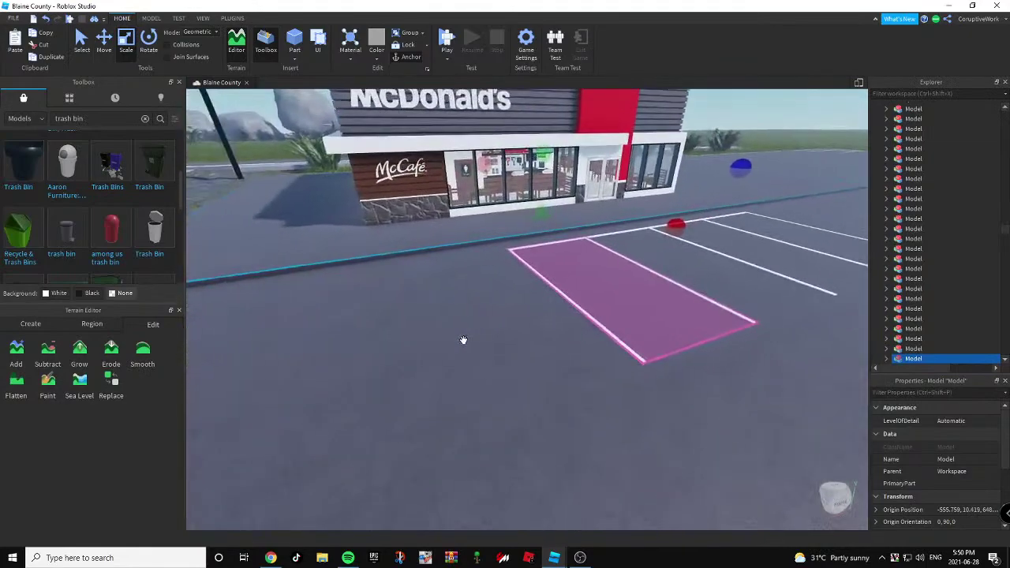
key("s")
right_click_drag(482, 277, 480, 279)
key("a")
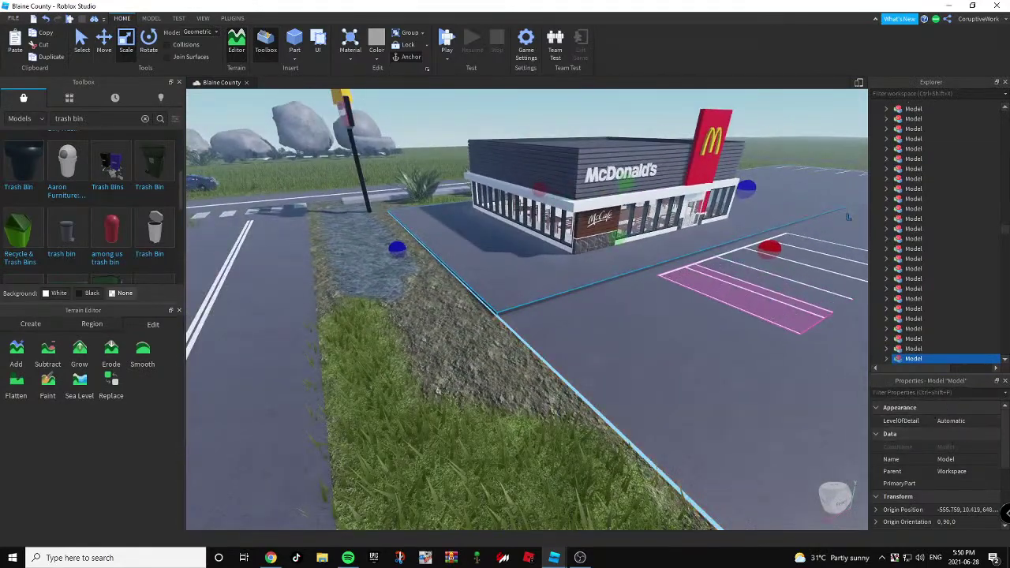
left_click(886, 359)
left_click(909, 311)
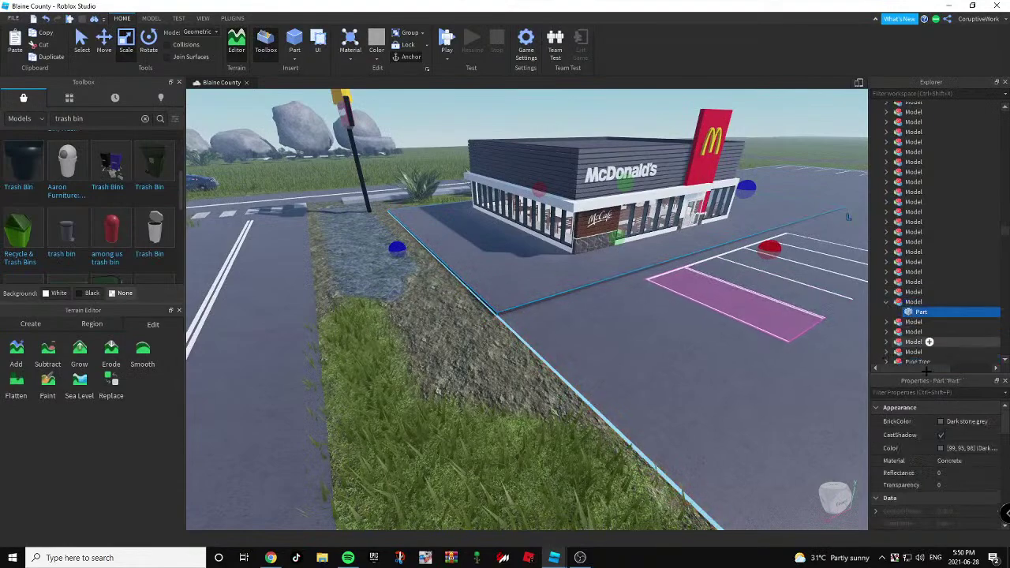
left_click(941, 421)
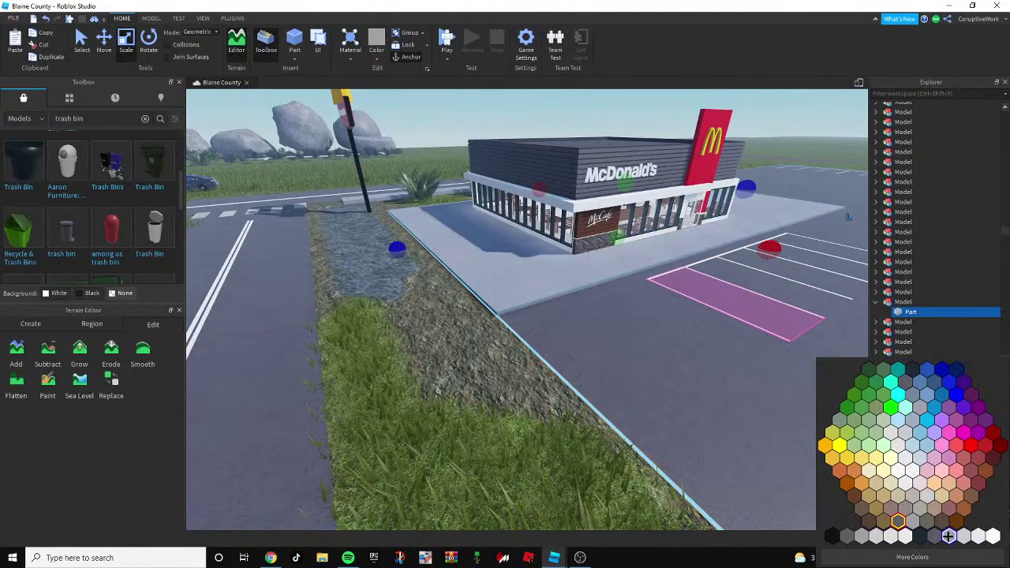
left_click(935, 536)
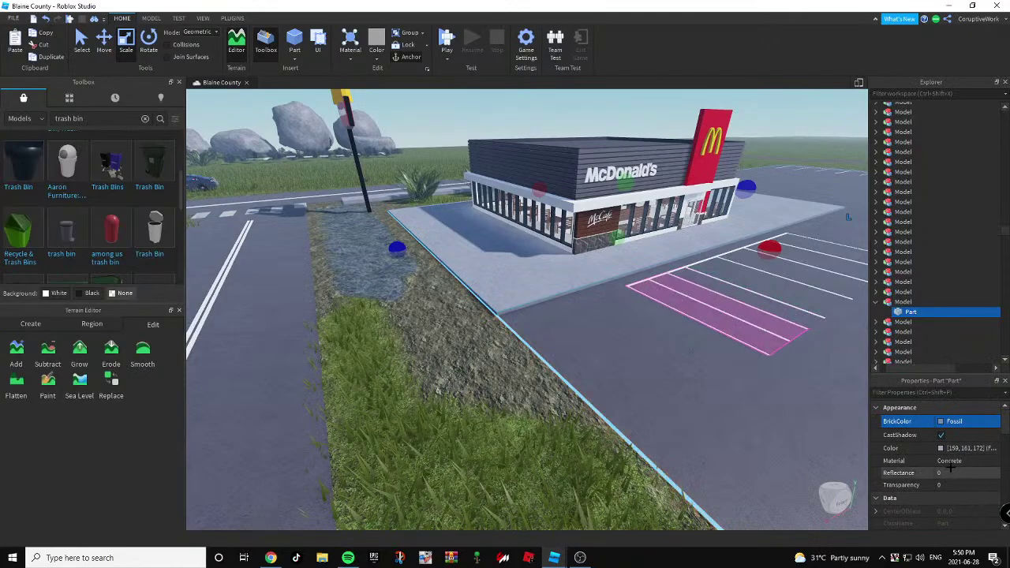
left_click(875, 302)
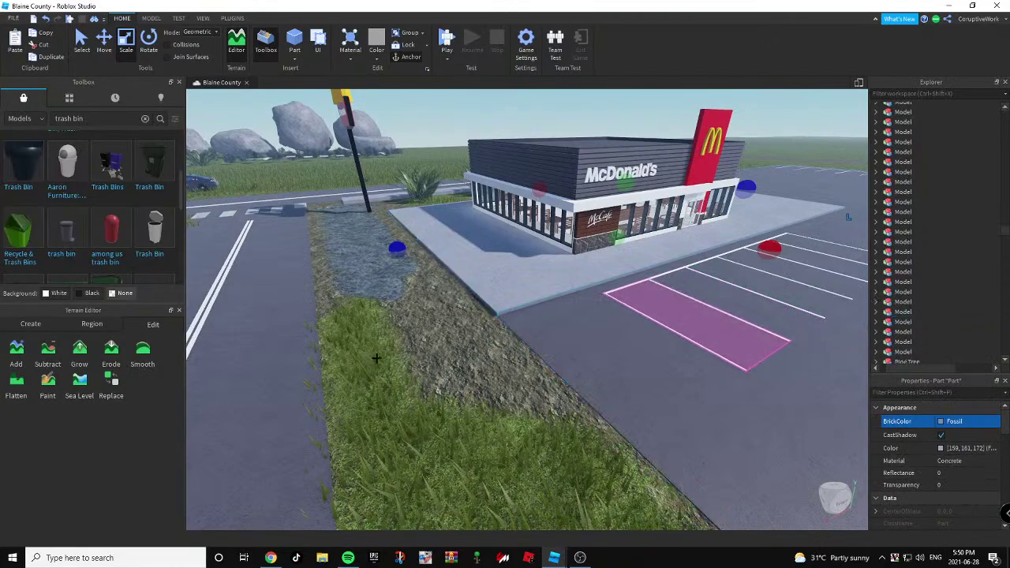
Shorten the McDonald's sidewalk on the side beyond the entrance, pulling its edge closer to the building.
left_click(494, 331)
key("d")
right_click_drag(494, 331, 499, 331)
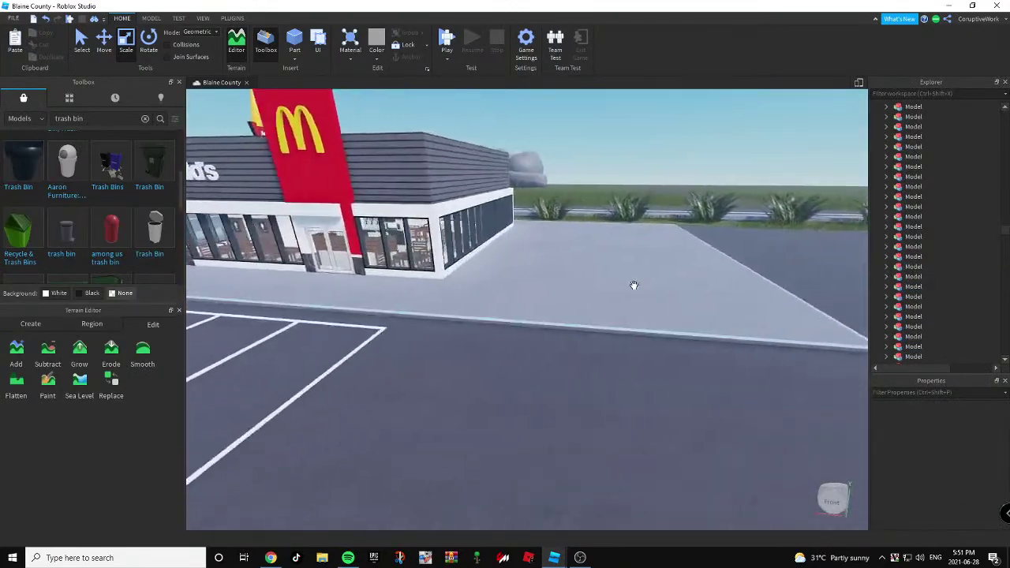
left_click(634, 285)
left_click_drag(723, 265, 582, 263)
right_click_drag(581, 263, 599, 271)
key("a")
key("s")
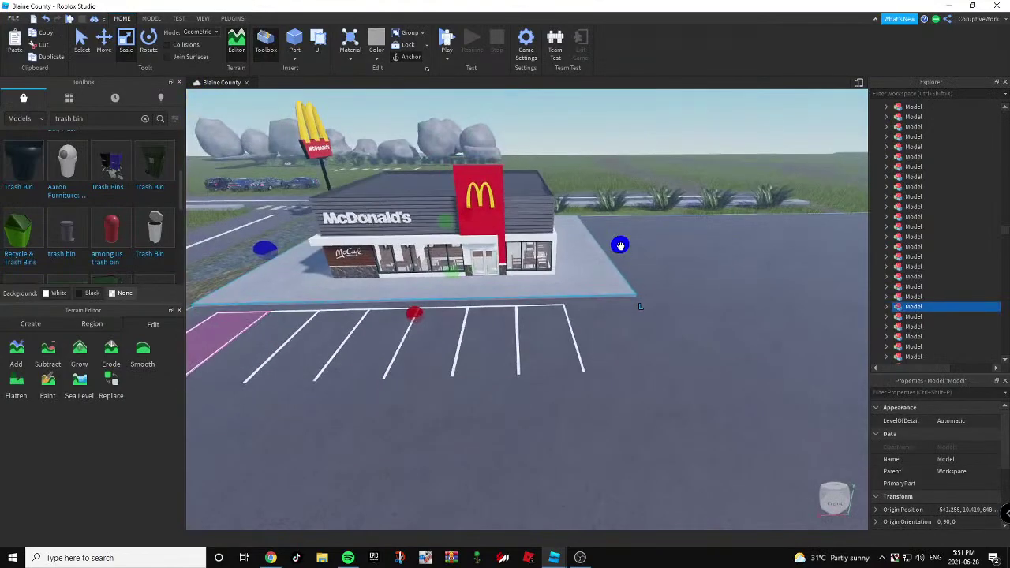
Duplicate the end bay of the McDonald's row and place the copy beside it, extending the row along the sidewalk.
left_click(557, 341)
left_click(576, 347)
right_click_drag(576, 347, 574, 343)
key("d")
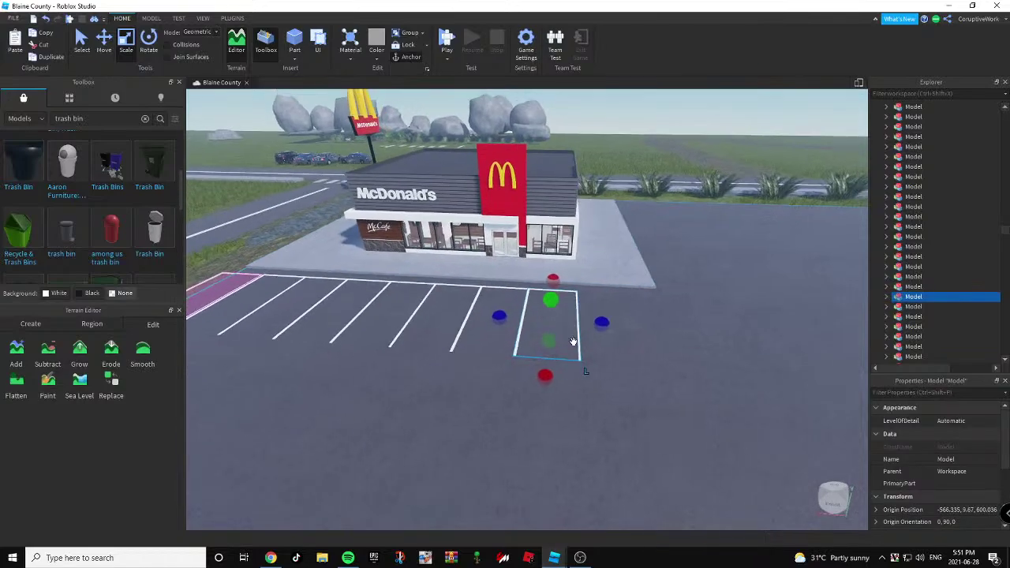
key("ctrl+2")
key("ctrl+d")
left_click_drag(574, 325, 633, 330)
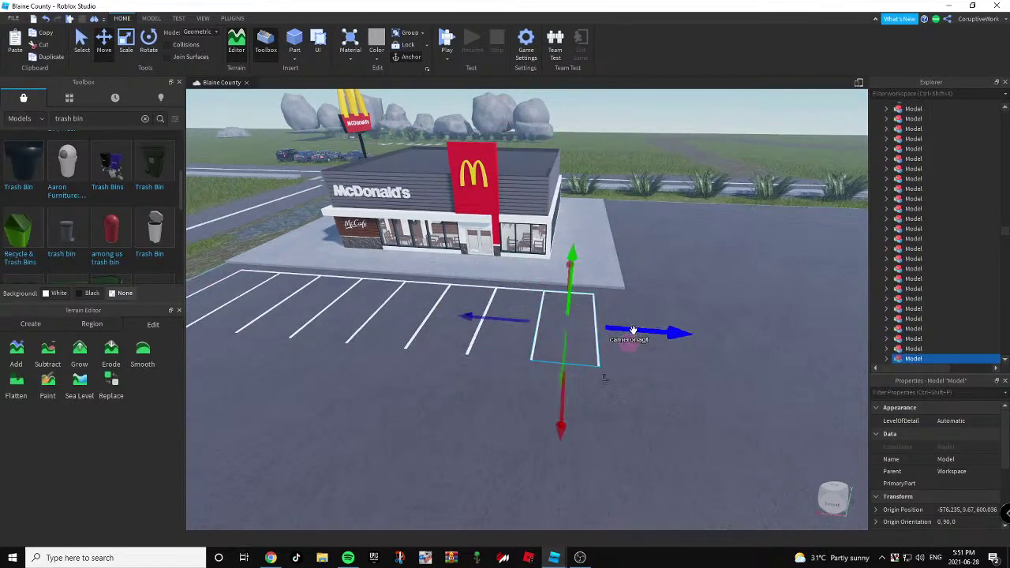
Duplicate the McDonald's sidewalk slab and narrow the copy to a thin strip along its outer side edge.
left_click(609, 245)
key("ctrl+3")
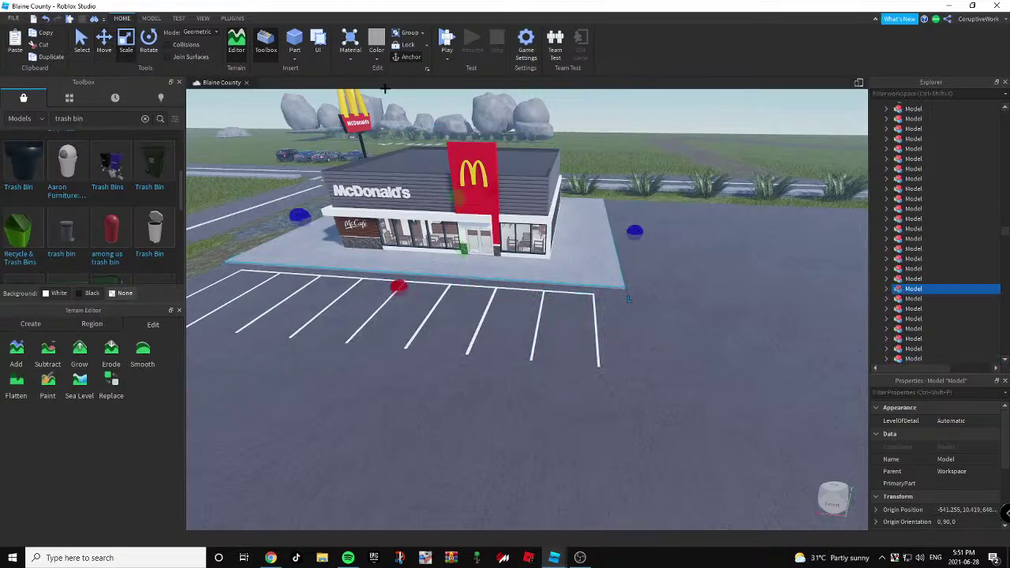
right_click_drag(642, 231, 629, 234)
left_click_drag(665, 230, 658, 229)
left_click(575, 248)
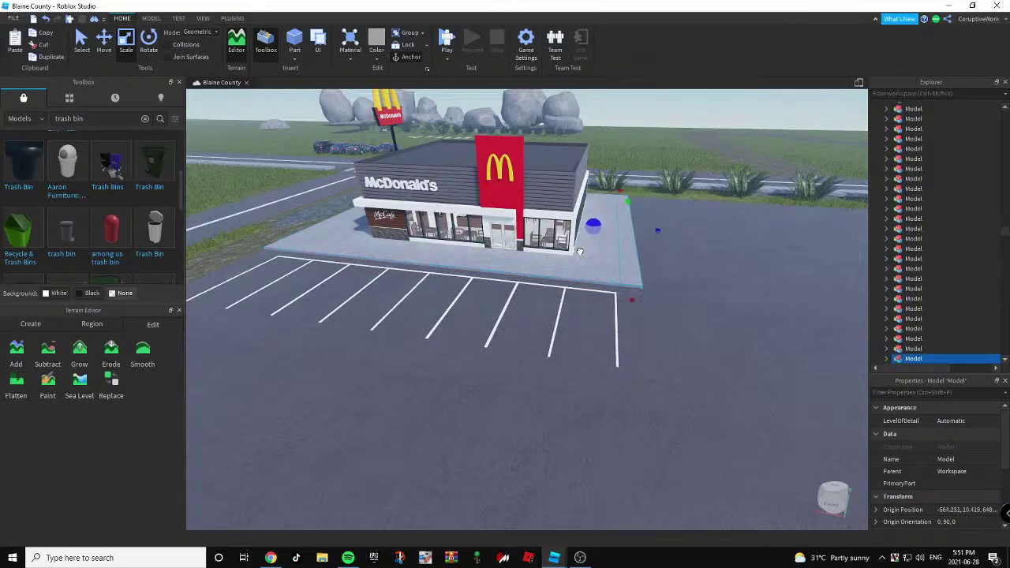
Extend the strip alongside the last parking bay and trim its inner end back to the sidewalk's front edge.
left_click_drag(630, 307, 630, 364)
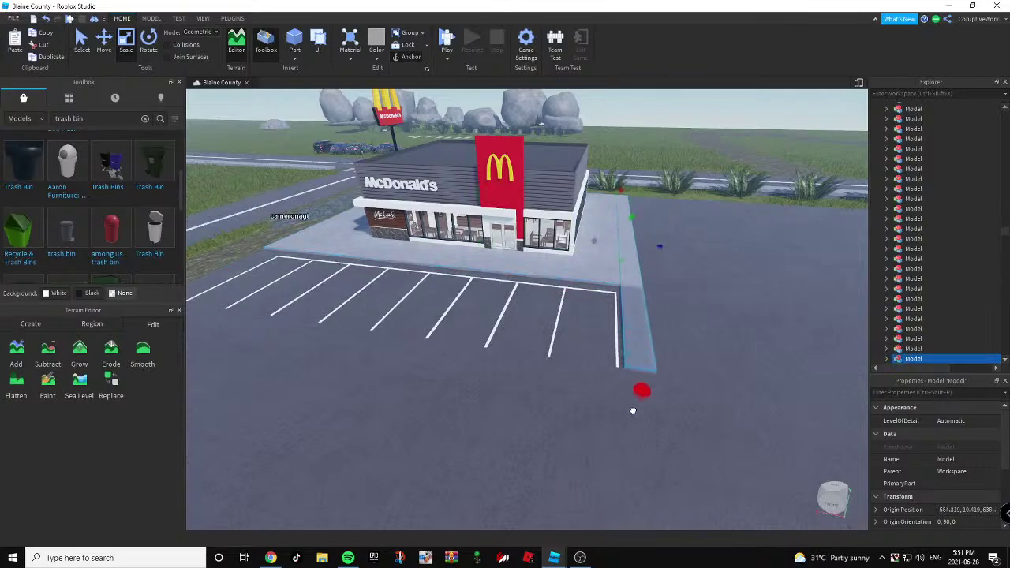
right_click_drag(632, 411, 599, 332)
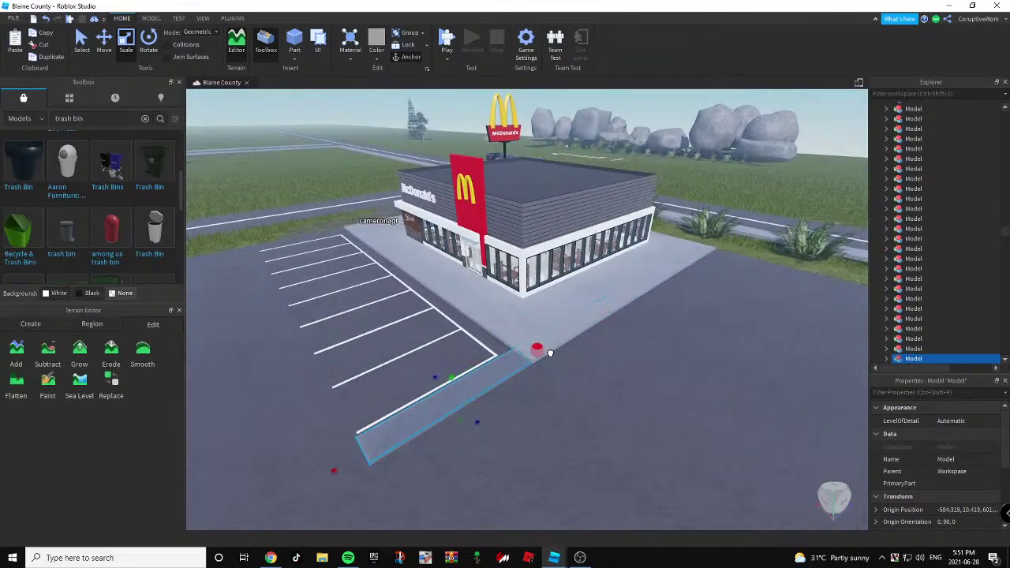
left_click_drag(553, 352, 557, 350)
Try to recolour the three line parts of one bay near the verge end of the McDonald's row blue.
key("a")
right_click_drag(558, 350, 561, 349)
scroll(437, 321, "up", 4)
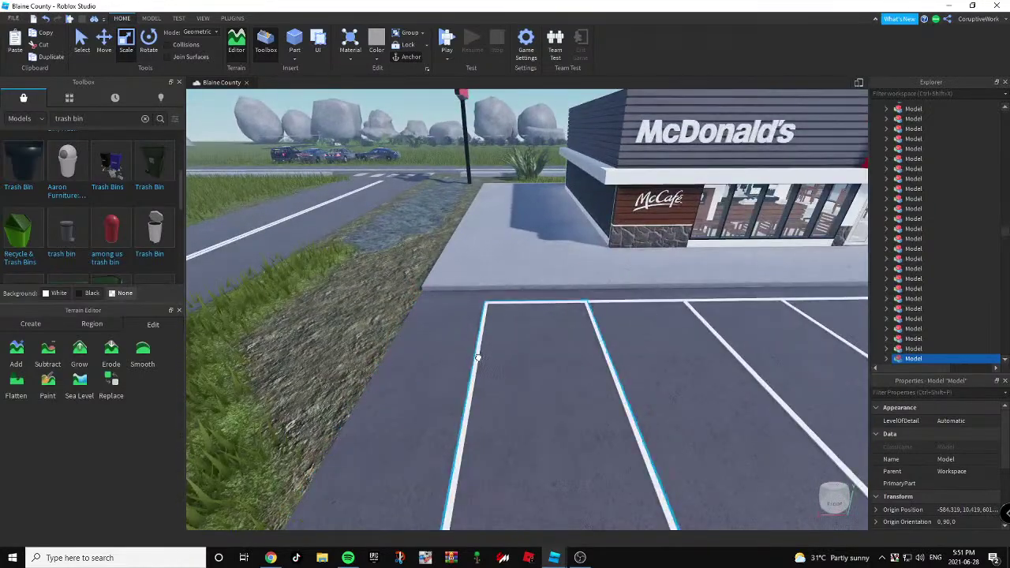
left_click(757, 349)
left_click(735, 353, "ctrl")
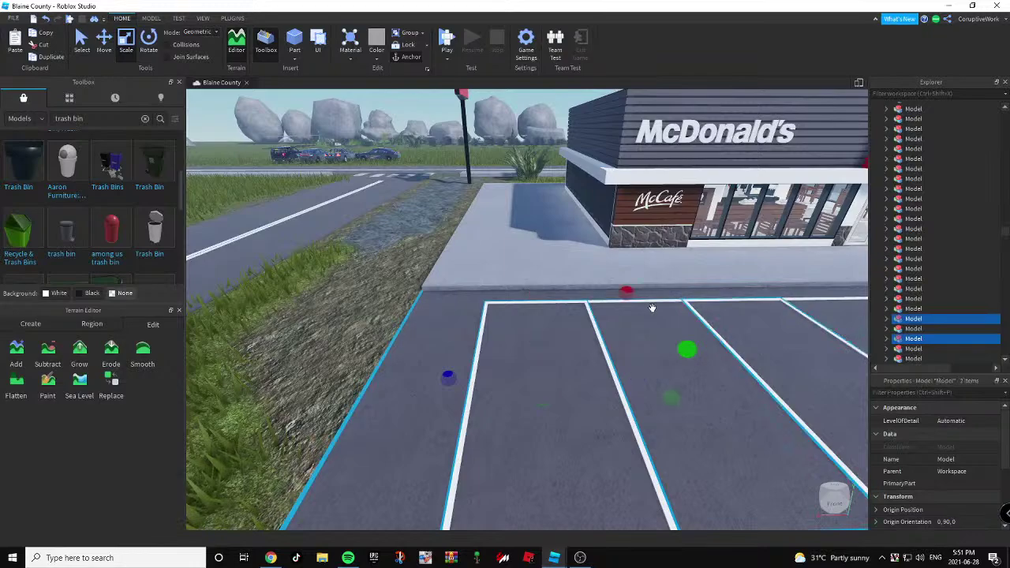
left_click(652, 302, "ctrl")
scroll(655, 300, "down", 4)
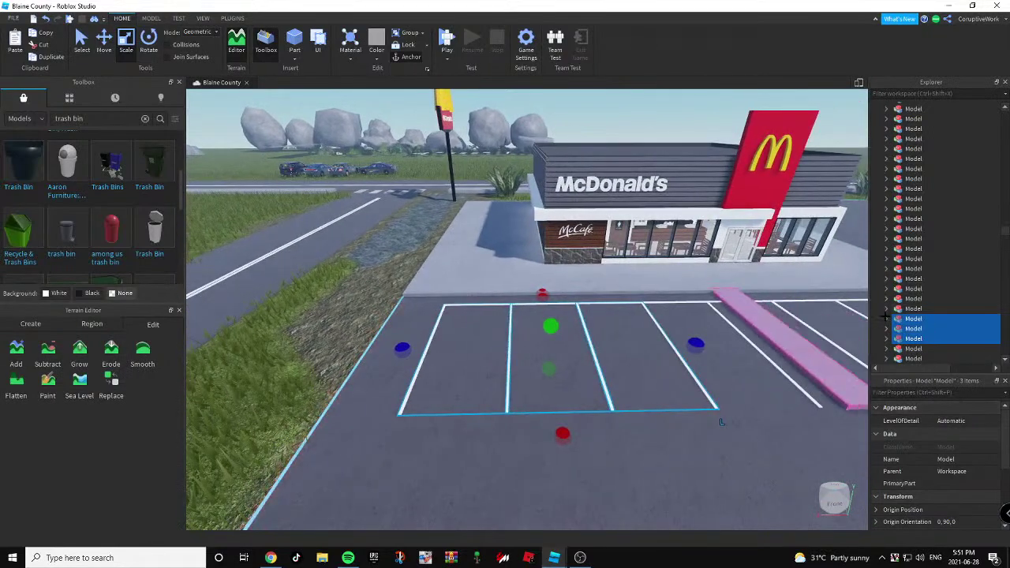
scroll(896, 318, "down", 1)
left_click(886, 280)
left_click(910, 292)
left_click(909, 302, "ctrl")
left_click(910, 311, "ctrl")
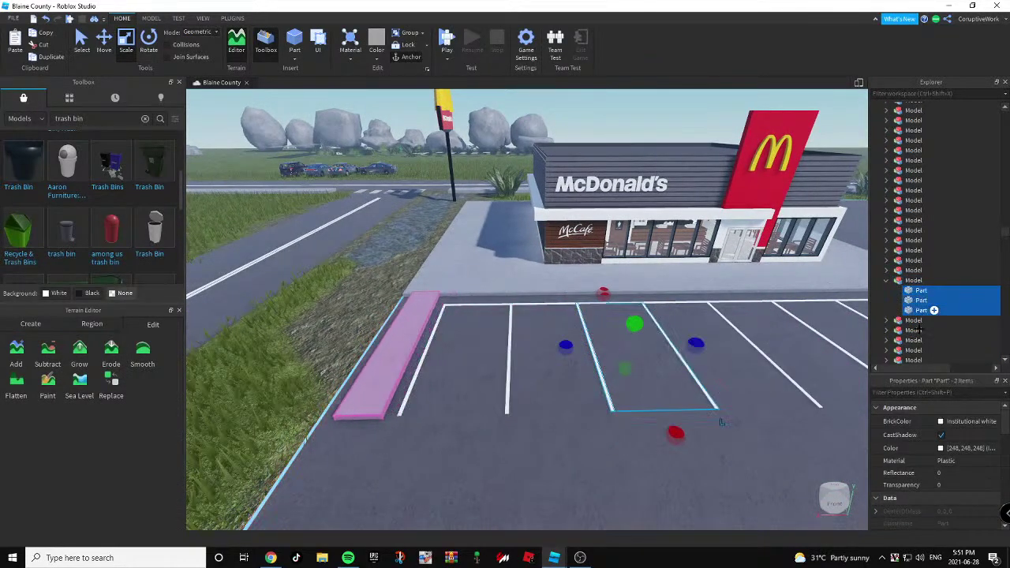
left_click(941, 421)
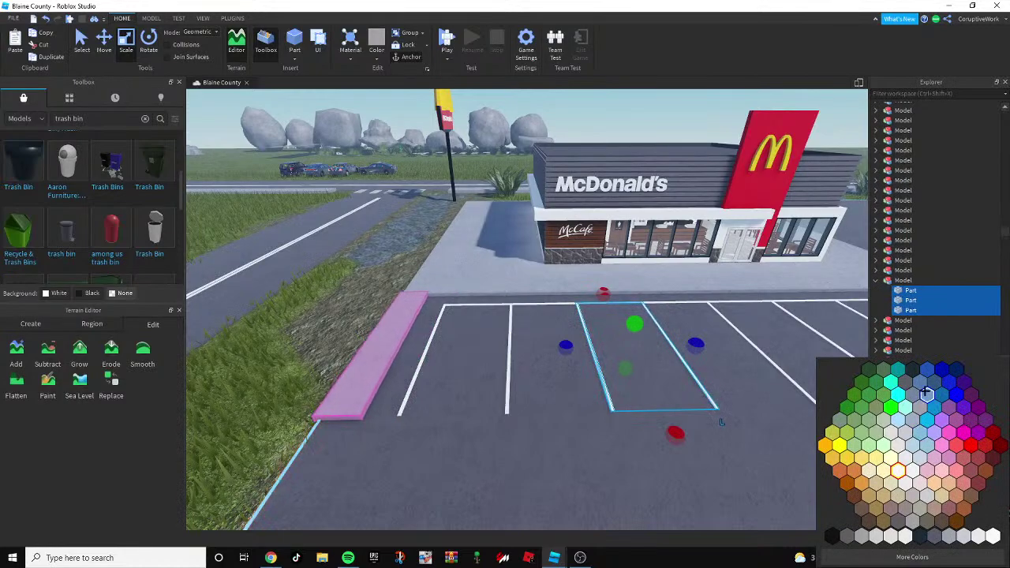
left_click(925, 394)
Try Medium blue and Lapis as colours for the side line of that McDonald's bay.
left_click(352, 311)
right_click_drag(473, 316, 486, 316)
scroll(486, 316, "up", 3)
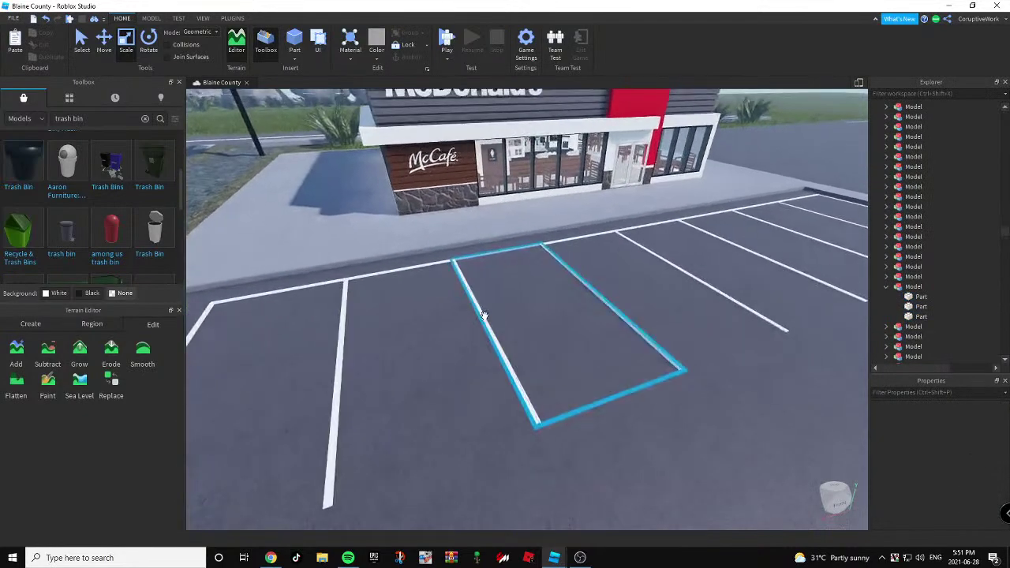
scroll(426, 343, "up", 2)
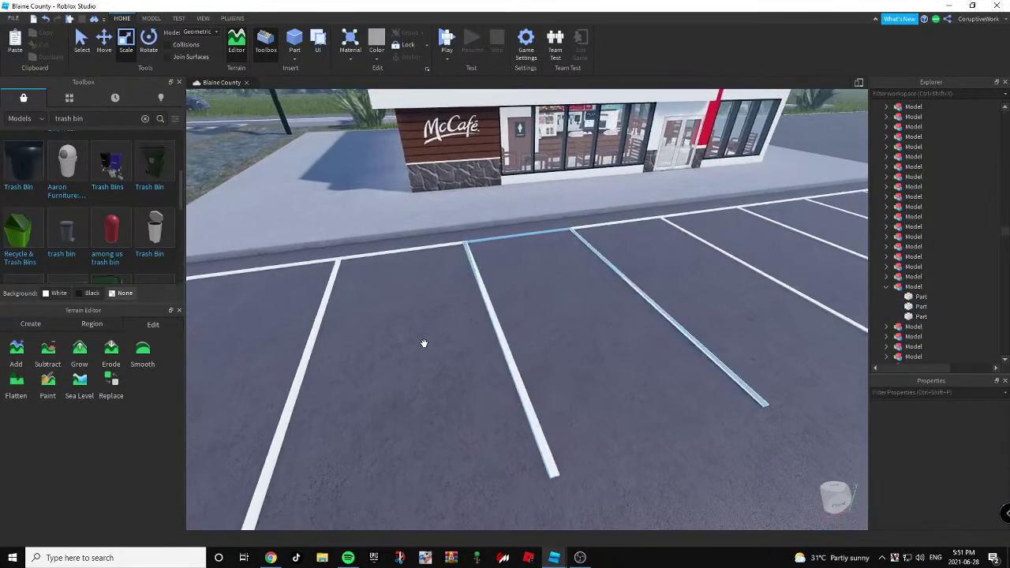
left_click(517, 361)
left_click(924, 421)
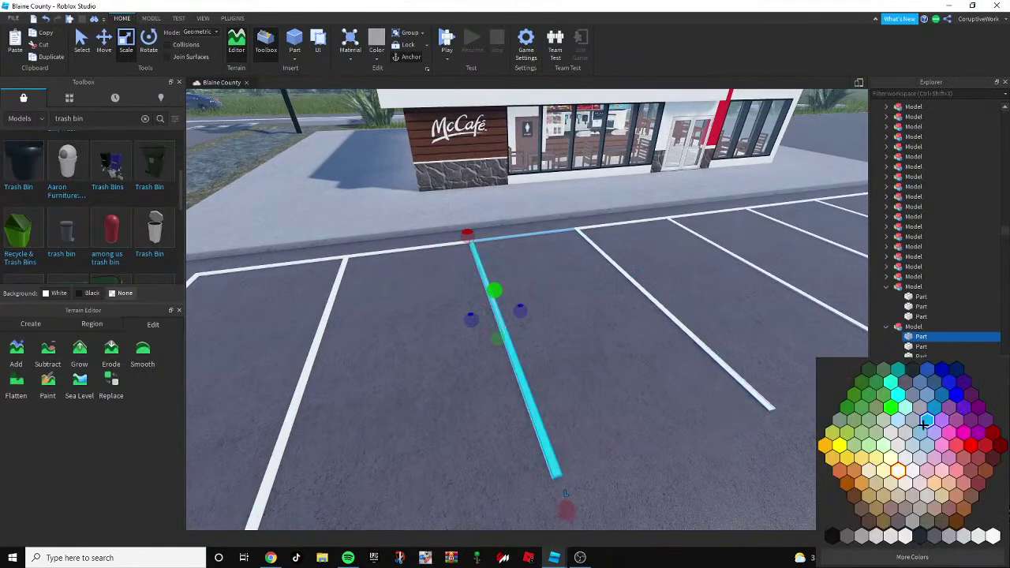
left_click(920, 384)
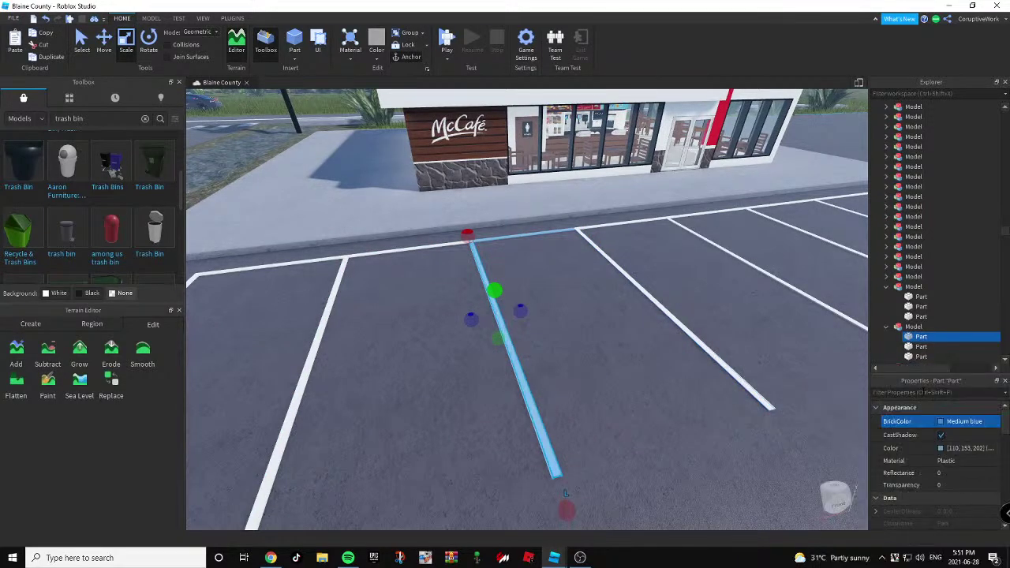
right_click_drag(675, 354, 424, 239)
left_click(932, 420)
left_click(949, 383)
Try to recolour the neighbouring bay line, closer to the grass verge, Lapis.
key("s")
key("a")
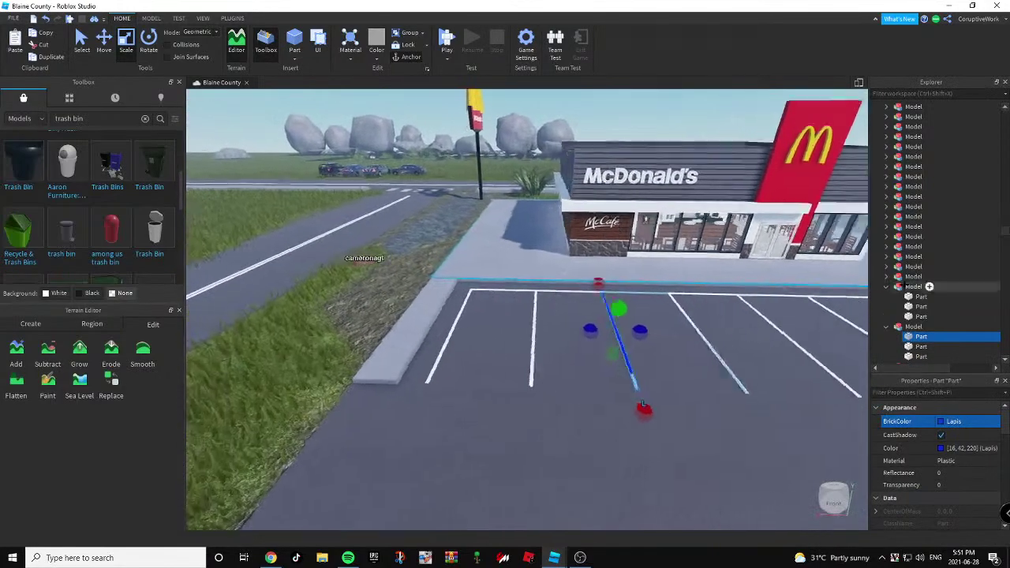
key("d")
right_click_drag(699, 288, 529, 299)
key("w")
key("a")
left_click(457, 210)
key("a")
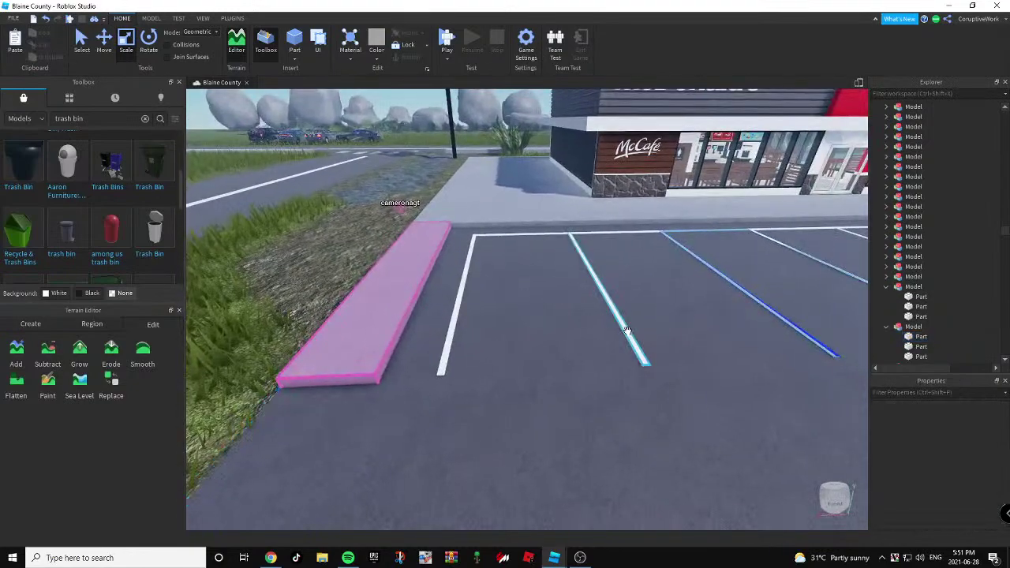
left_click(628, 330)
left_click(944, 418)
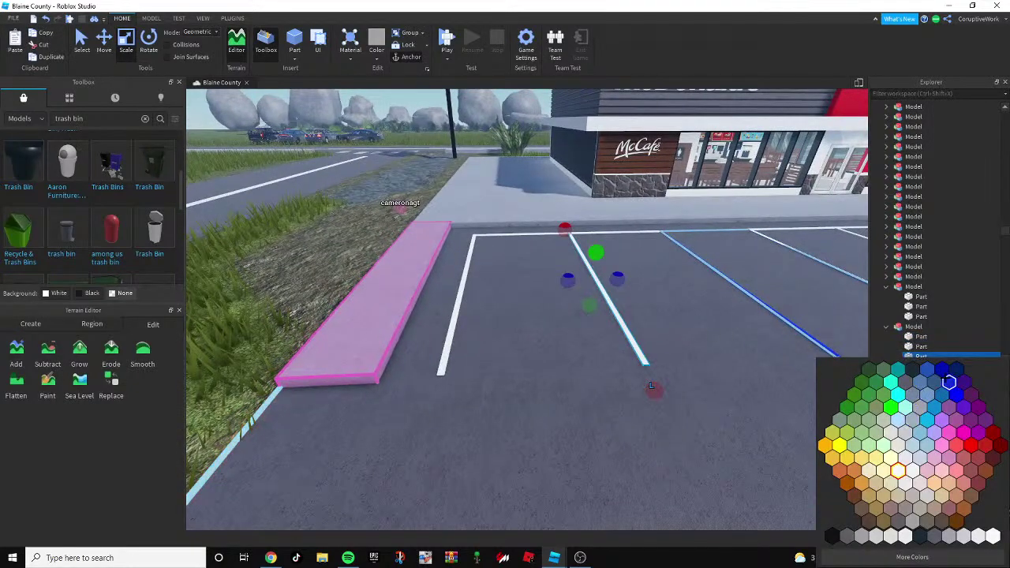
left_click(949, 382)
Undo the blue recolouring of the McDonald's bay lines.
left_click(918, 336)
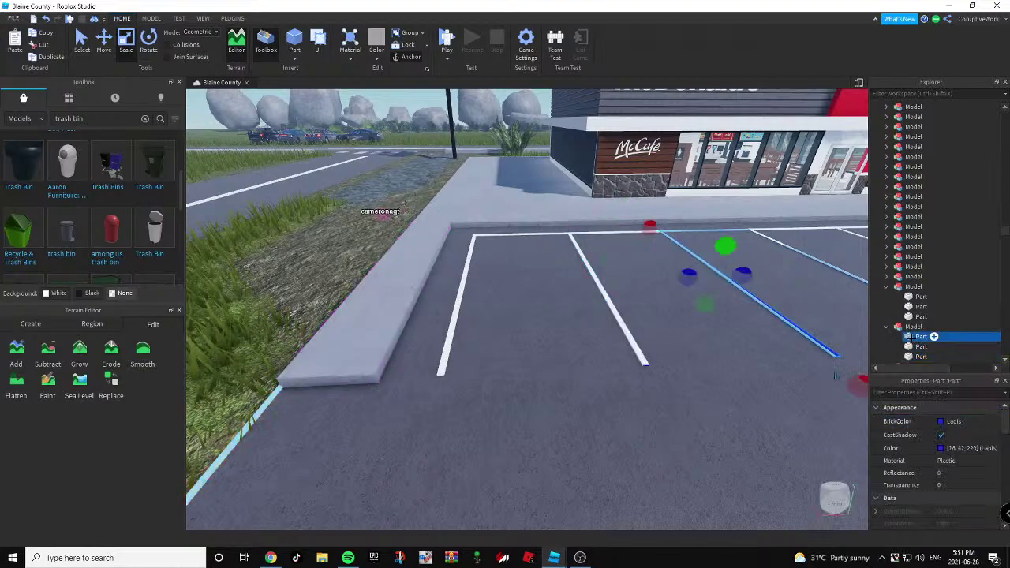
left_click(915, 347)
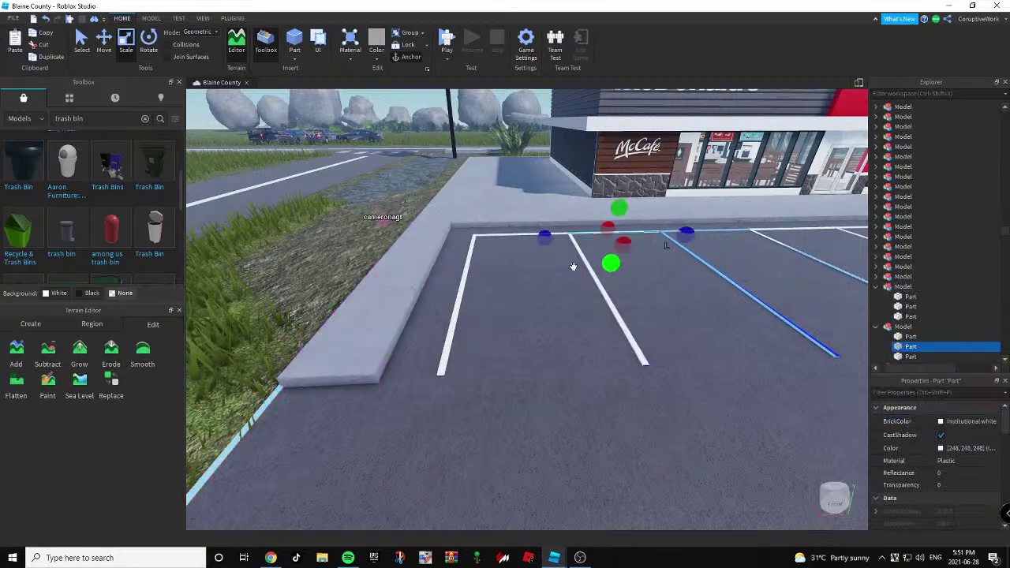
scroll(652, 254, "down", 2)
right_click_drag(652, 254, 671, 257)
key("ctrl+z")
key("ctrl+z")
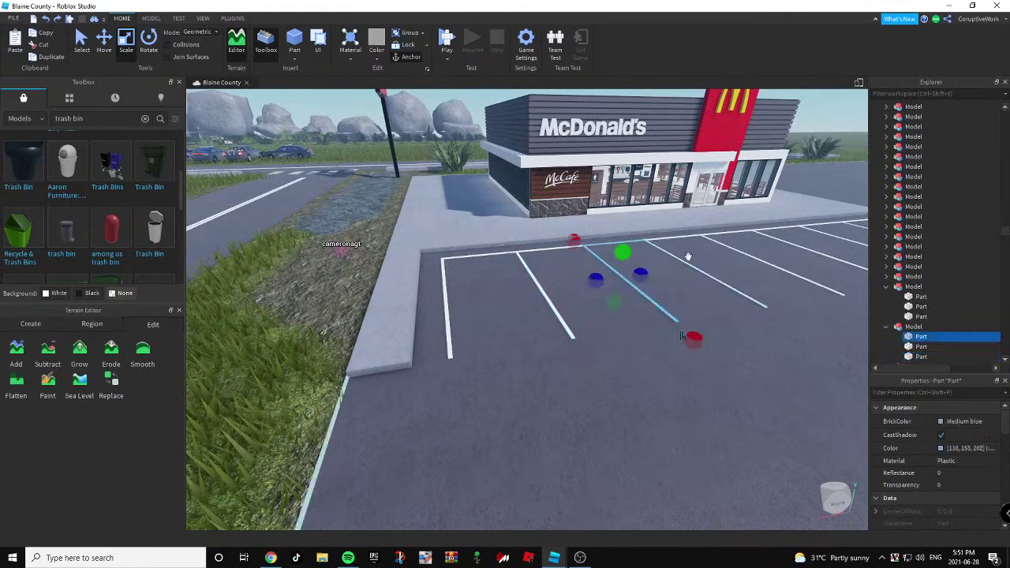
key("ctrl+z")
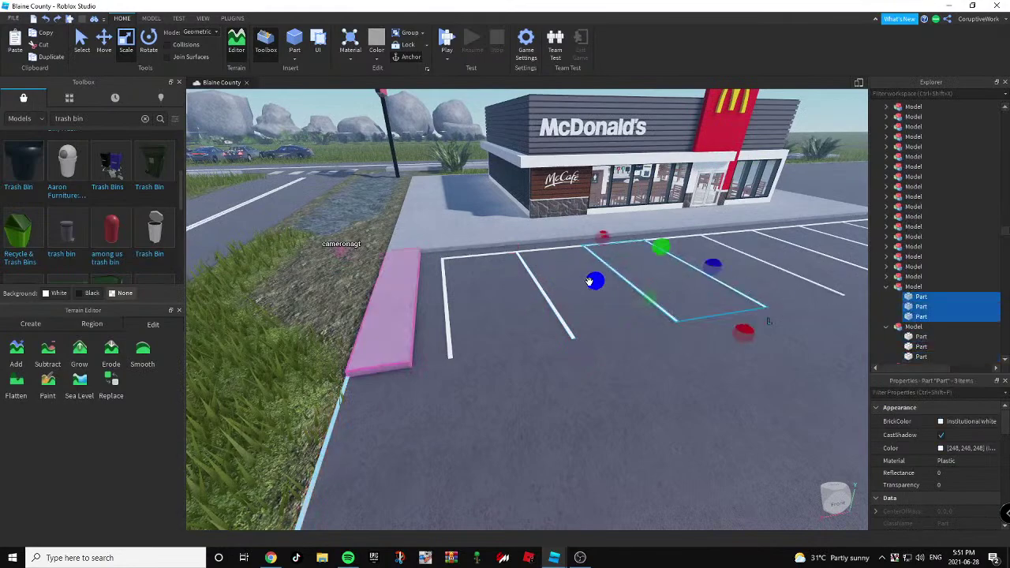
Delete the three bays at the verge end of the McDonald's parking row.
left_click(585, 273)
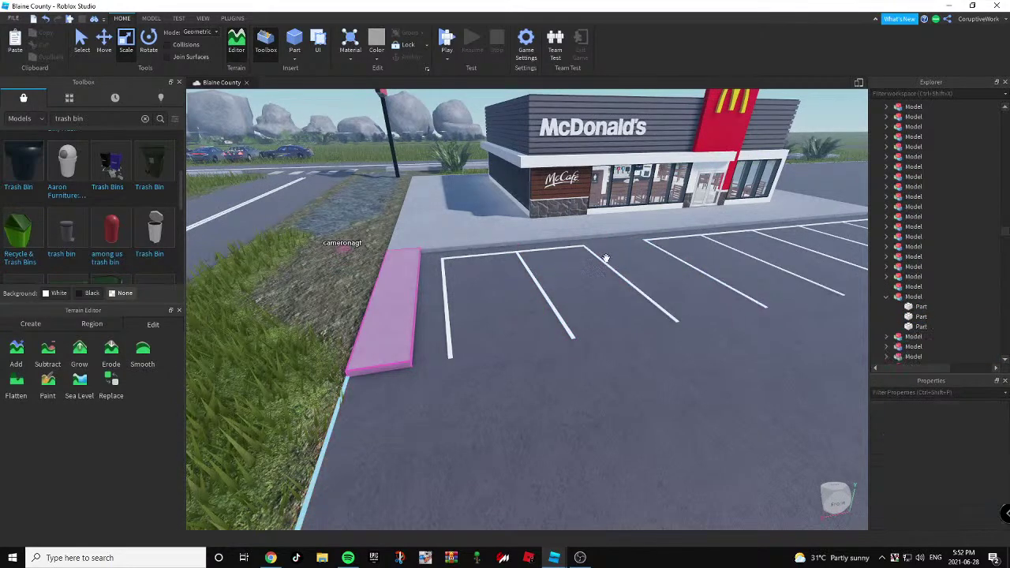
left_click(602, 261)
key("Delete")
left_click(524, 260)
key("Delete")
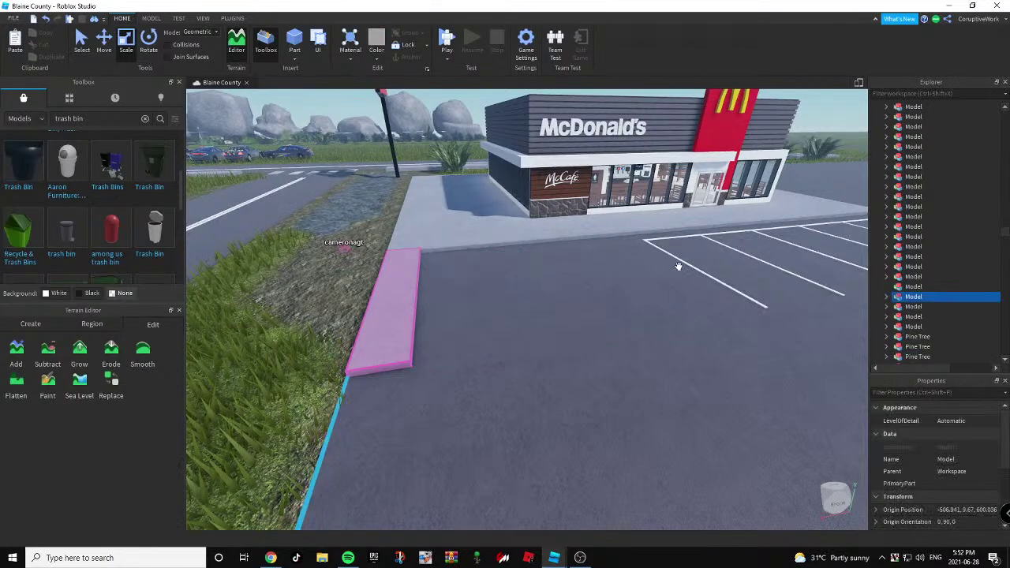
Duplicate the remaining end bay of the McDonald's row and move the copy beside it toward the verge.
left_click(697, 268)
key("f")
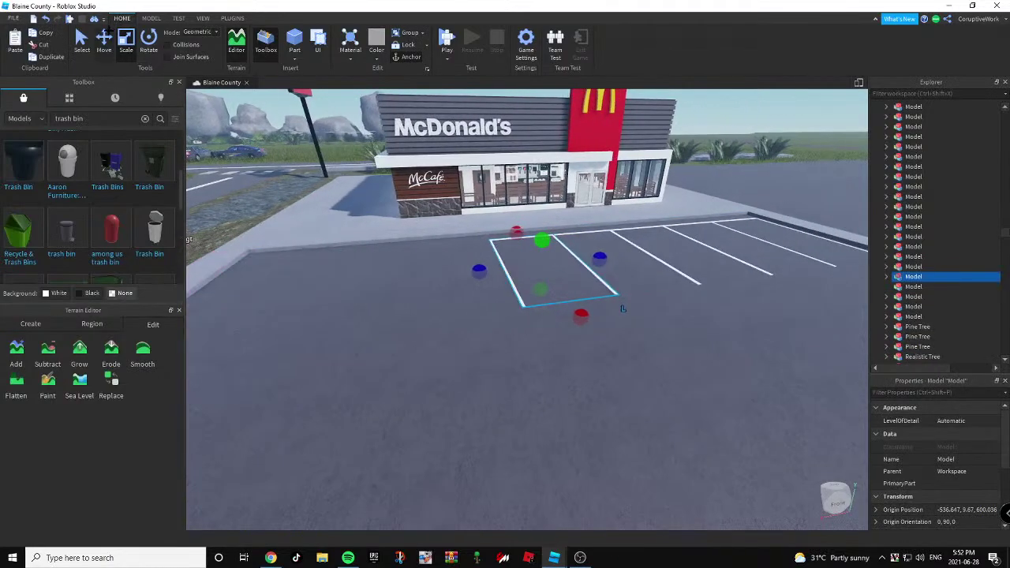
key("ctrl+2")
key("ctrl+d")
left_click_drag(616, 257, 513, 267)
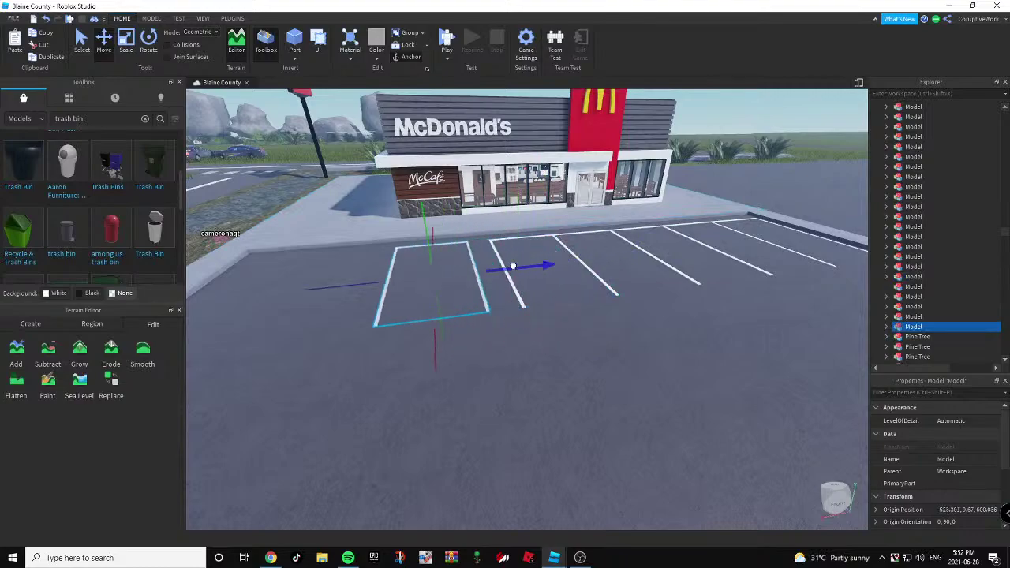
Set the colour of all three line parts in the copied bay to Bright blue.
left_click(887, 326)
scroll(899, 322, "down", 2)
left_click(934, 280)
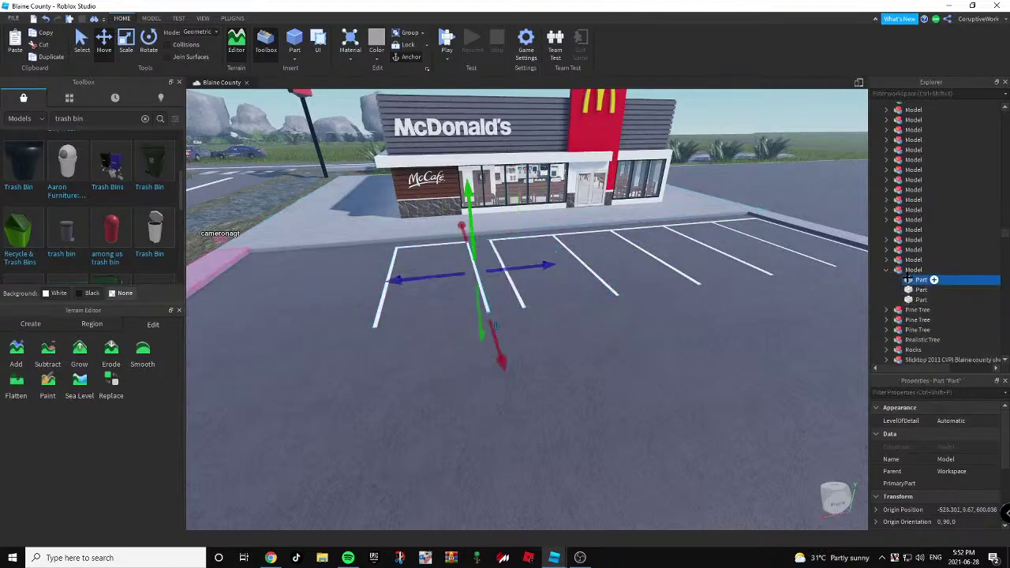
left_click(934, 299, "shift")
left_click(944, 420)
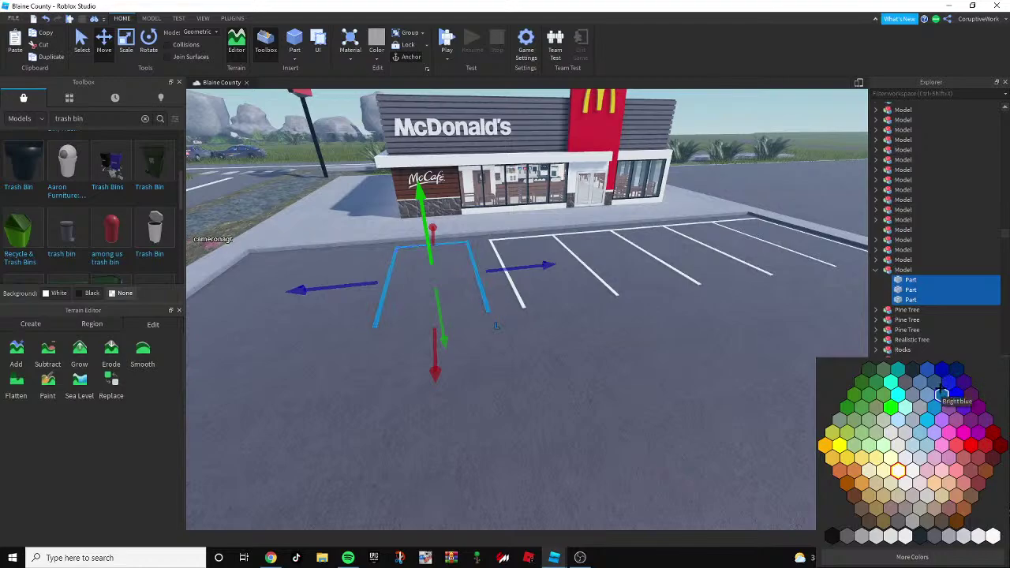
left_click(941, 392)
Slide the blue bay up against the end line of the white bays.
right_click_drag(717, 307, 716, 307)
key("w")
left_click_drag(591, 315, 627, 323)
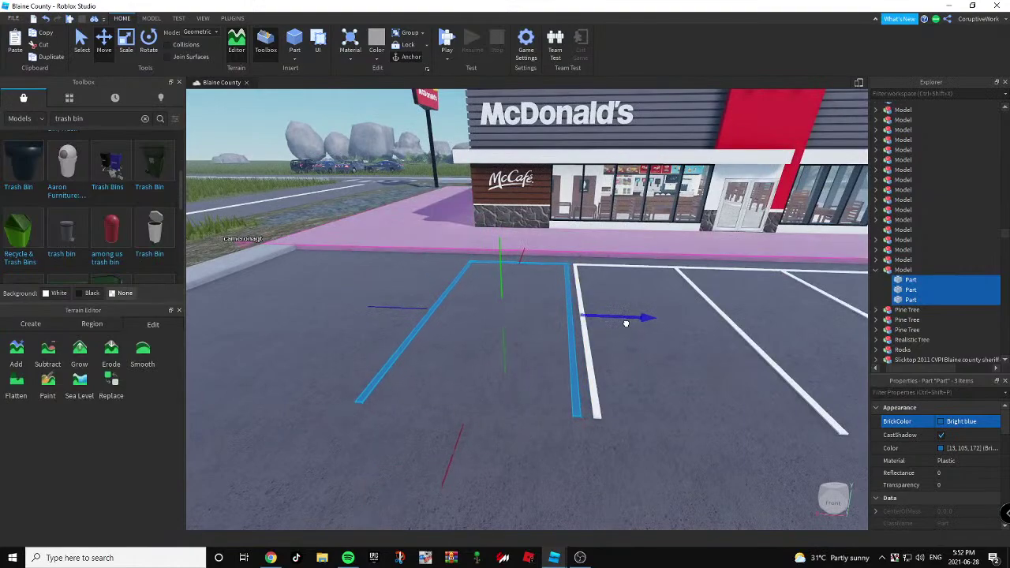
Duplicate the blue bay twice, placing the copies side by side until the row reaches the verge-side curb.
key("s")
right_click_drag(629, 330, 628, 330)
left_click_drag(602, 286, 492, 300)
key("a")
key("ctrl+d")
key("a")
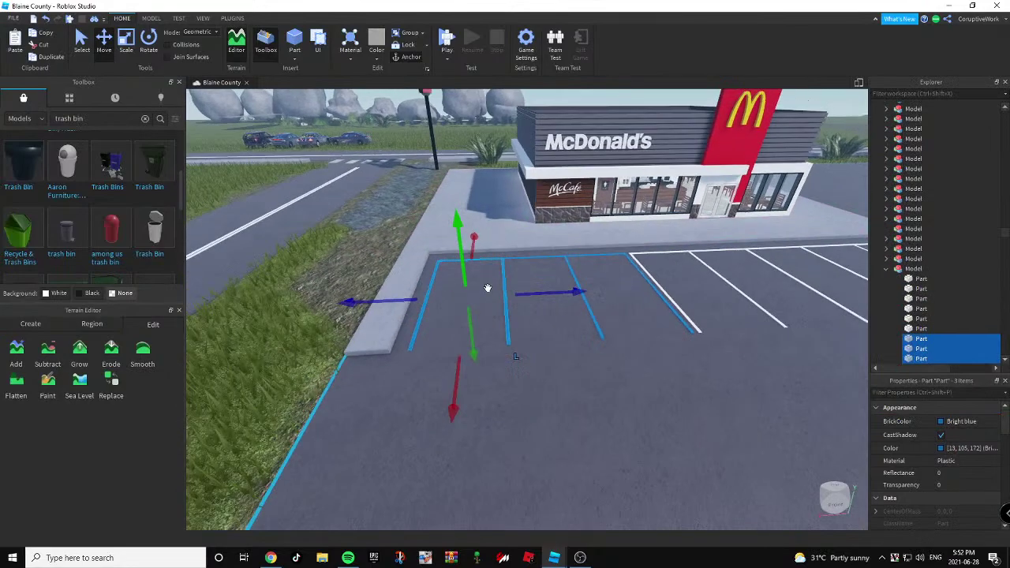
key("s")
left_click(455, 255)
Search the models for "reserved parking sign" and place the handicap sign on the sidewalk at the head of the end blue bay.
right_click_drag(459, 254, 460, 254)
key("d")
key("w")
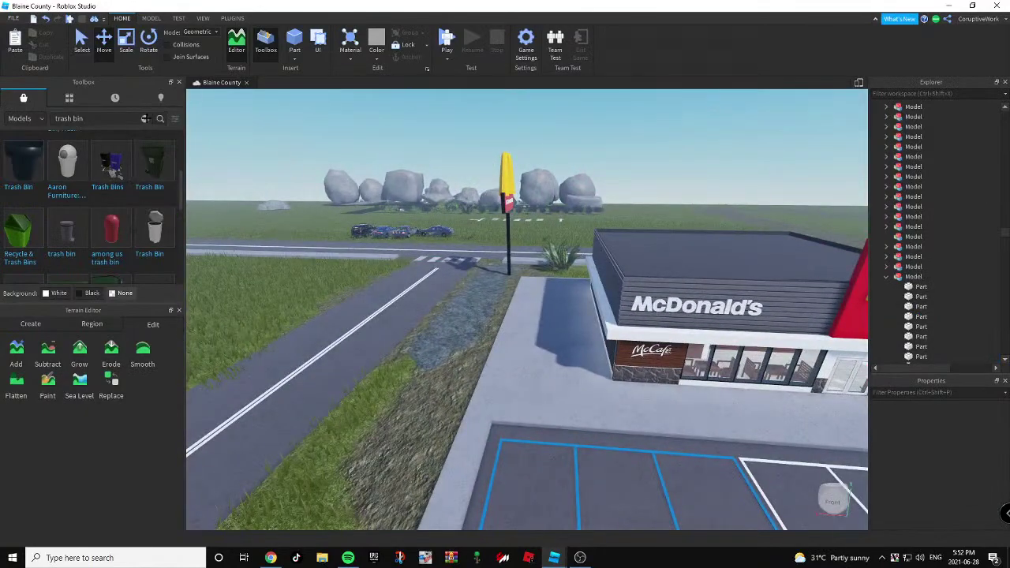
left_click(145, 119)
type("reserved park")
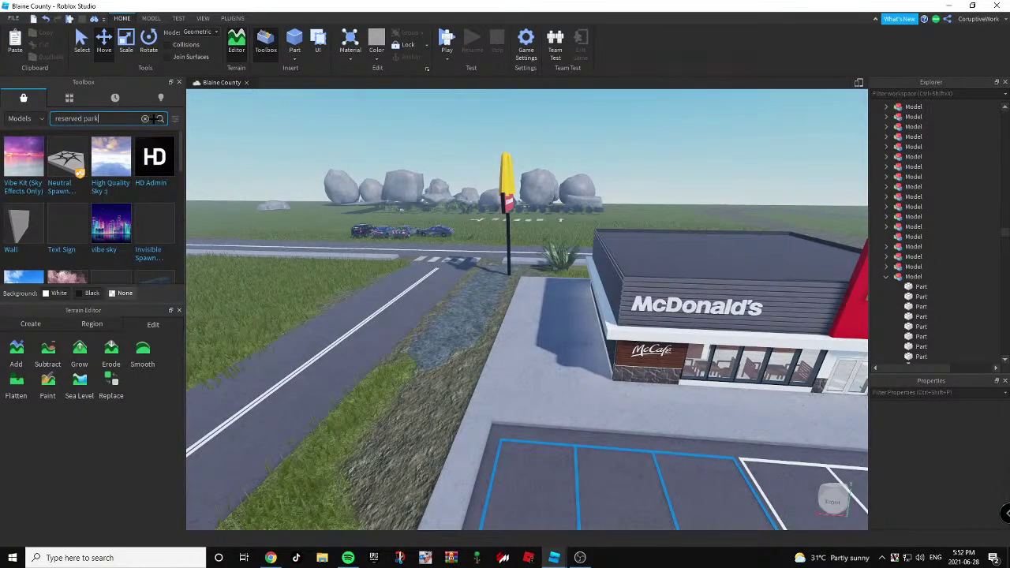
type("ing sign")
key("Return")
right_click_drag(324, 159, 324, 158)
key("w")
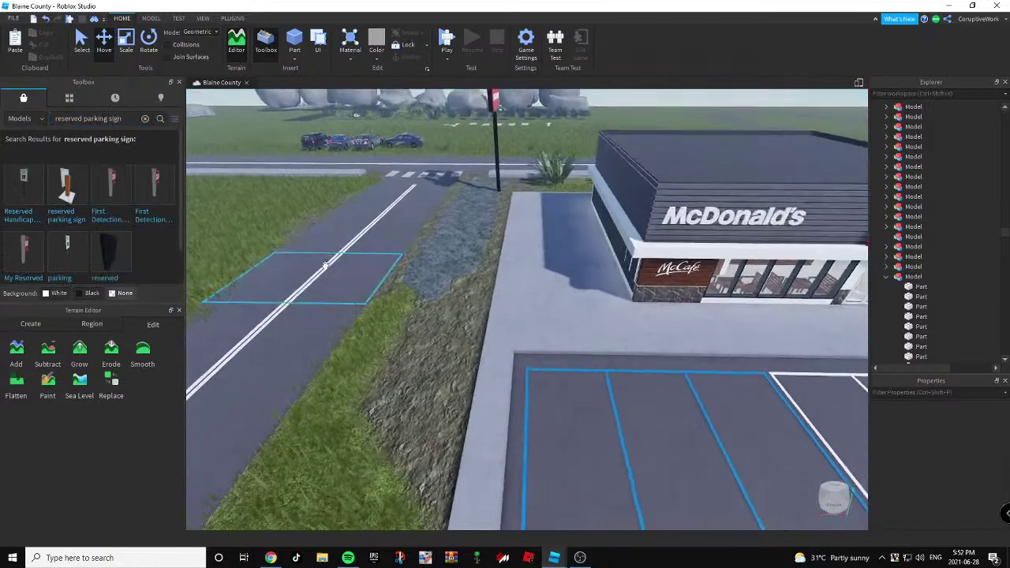
left_click(42, 204)
right_click_drag(481, 234, 481, 235)
key("s")
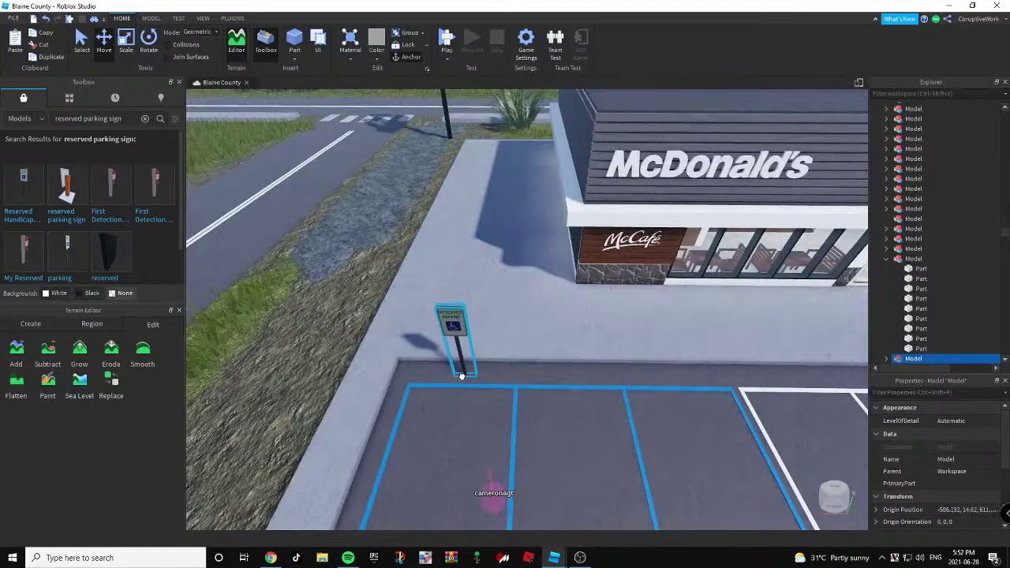
Duplicate the handicap sign along the sidewalk so each of the three blue bays has one.
scroll(505, 355, "down", 2)
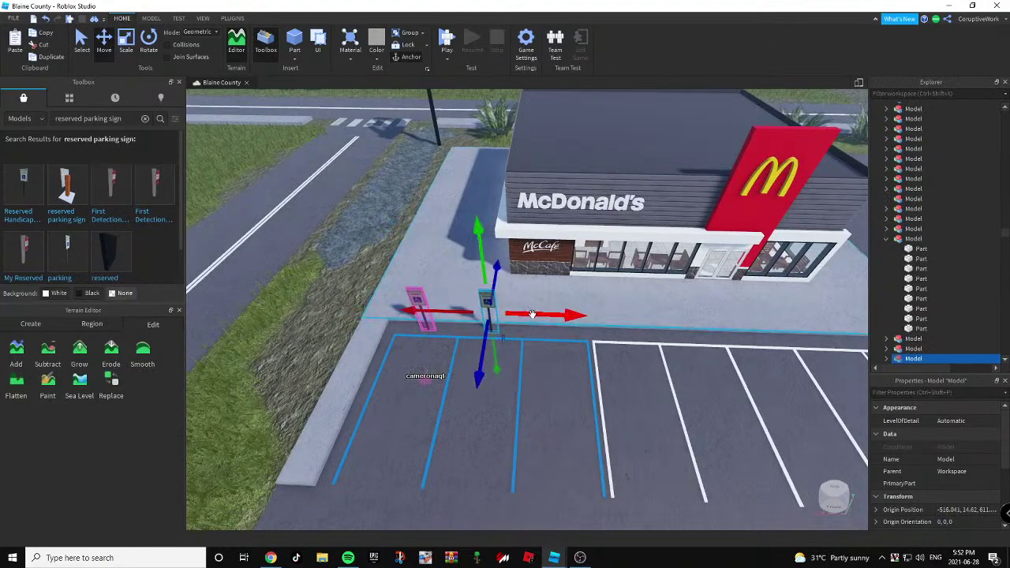
left_click_drag(532, 314, 595, 325)
scroll(602, 327, "down", 5)
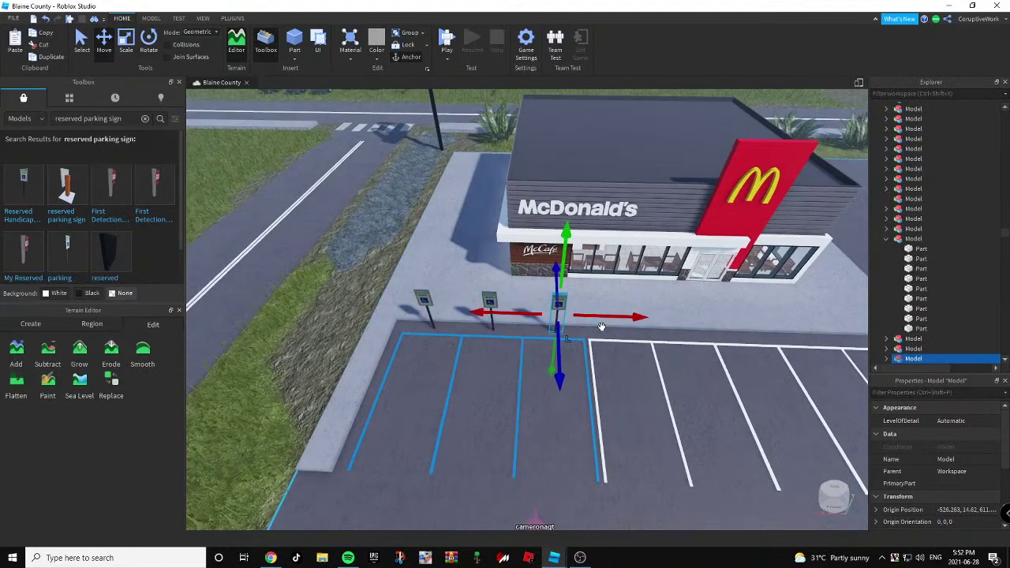
left_click(392, 360)
Clear the model search and look over the McDonald's lot around to the curb strip at the far end.
scroll(394, 360, "down", 2)
right_click_drag(545, 349, 159, 132)
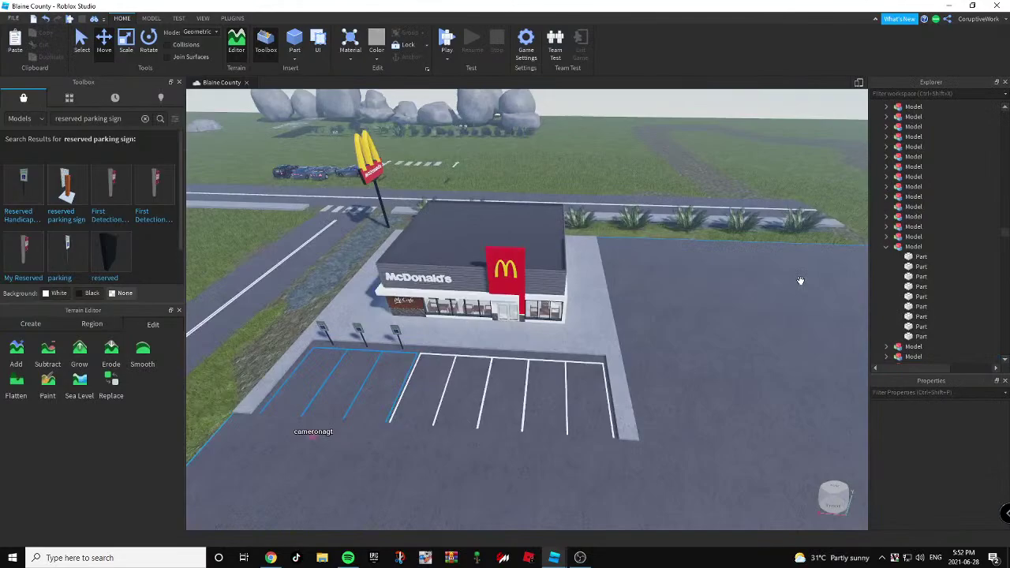
key("w")
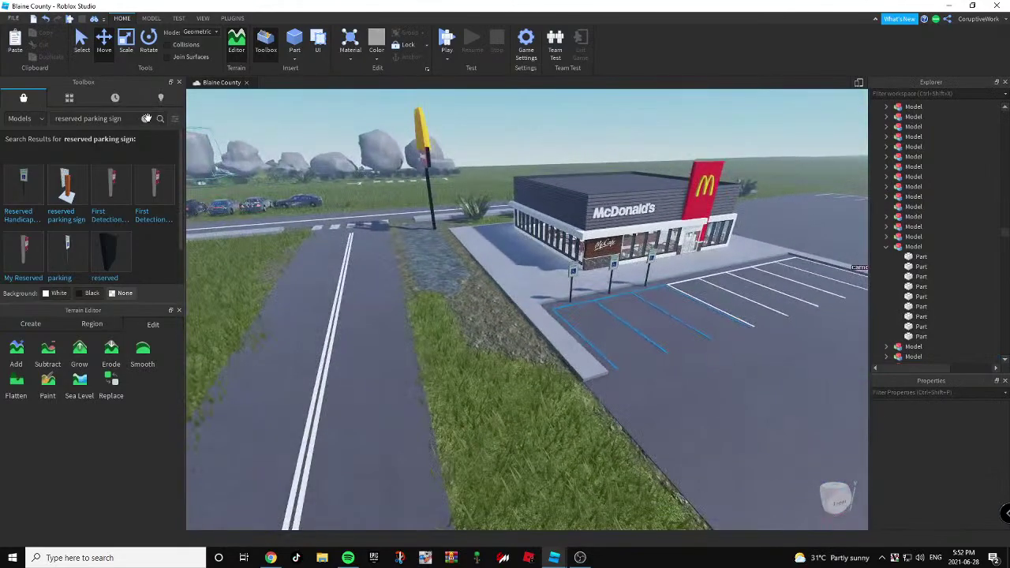
left_click(146, 119)
key("w")
right_click_drag(463, 365, 467, 360)
key("d")
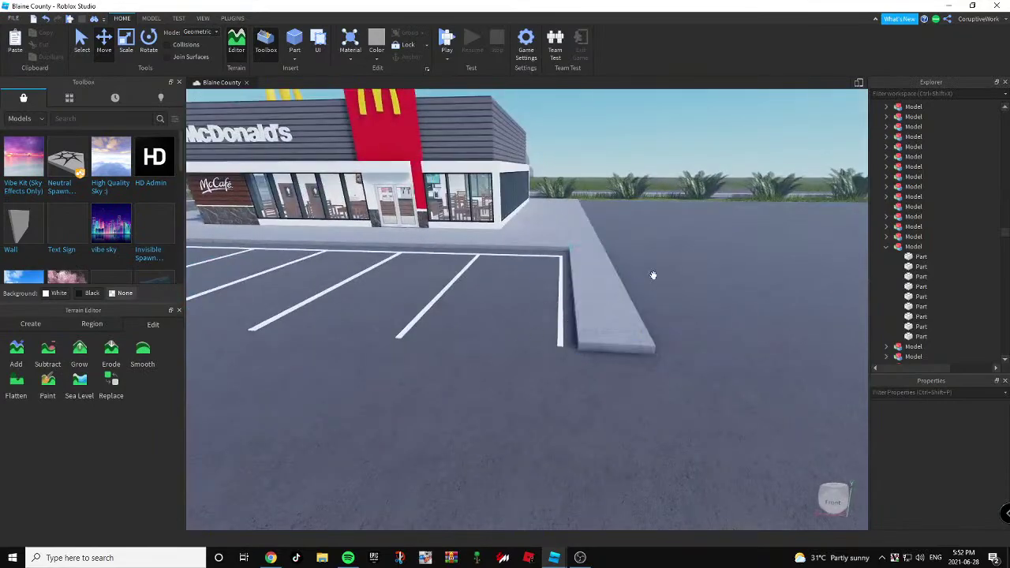
Switch to the Burrito Texas Border Crossing place and examine its rounded curb island and road markings.
key("alt+Tab")
left_click(541, 254)
key("w")
right_click_drag(541, 255, 541, 256)
key("w")
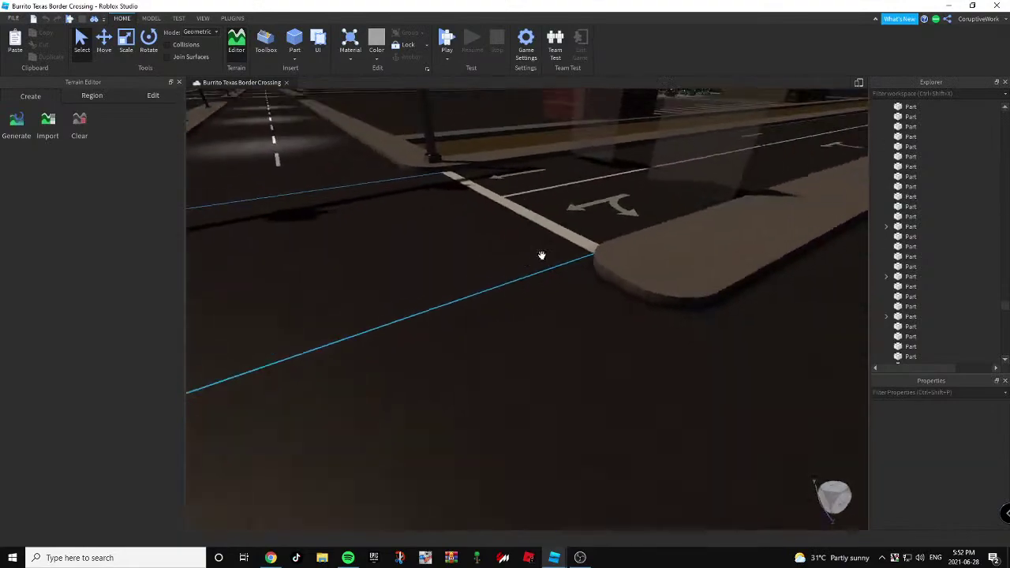
left_click(620, 281)
right_click(619, 269)
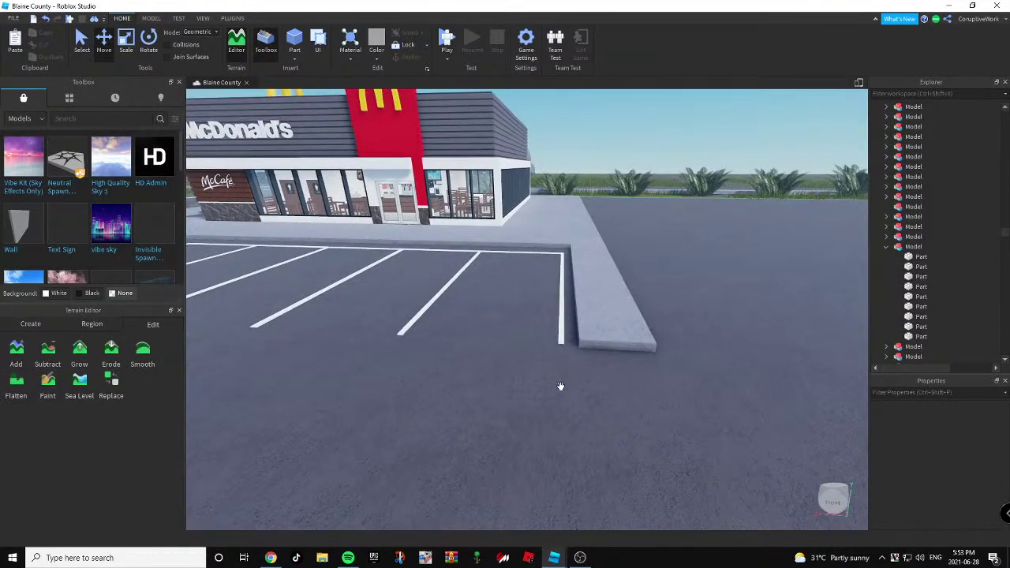
Paste the rounded concrete curb piece and place it near the free end of the McDonald's curb strip.
right_click(570, 397)
left_click(602, 137)
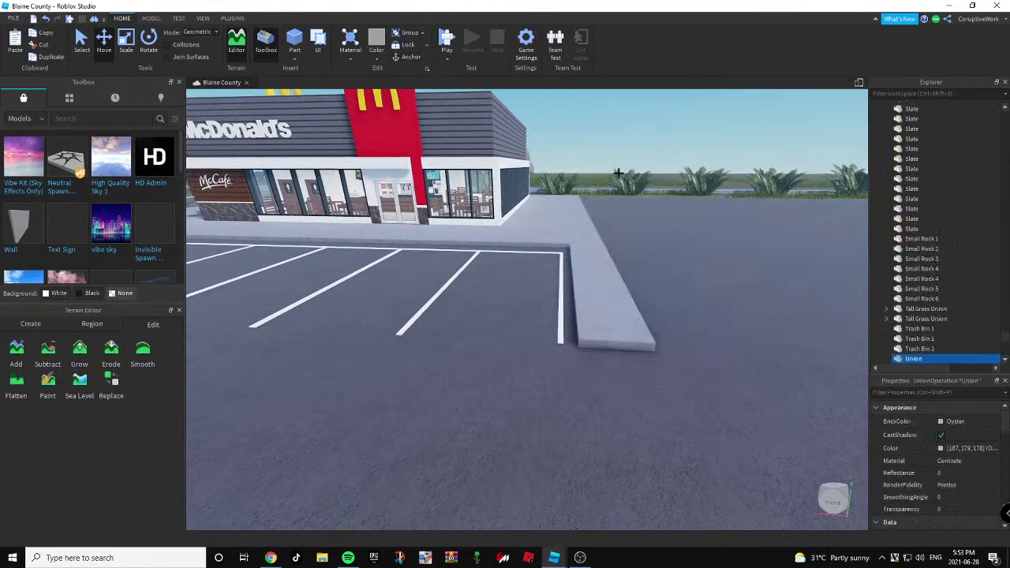
scroll(647, 250, "down", 5)
right_click_drag(130, 54, 488, 306)
left_click_drag(449, 370, 654, 451)
right_click_drag(686, 455, 654, 451)
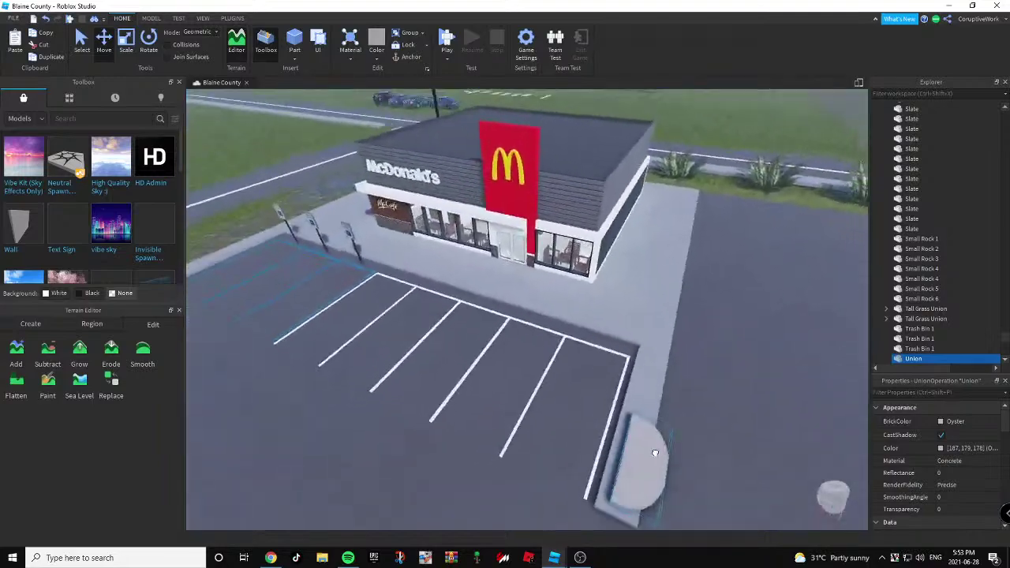
Rotate the rounded piece in quarter turns so its curve faces outward and move it against the curb strip's end.
scroll(651, 451, "up", 3)
left_click_drag(654, 450, 629, 428)
key("ctrl+r")
key("ctrl+r")
key("ctrl+r")
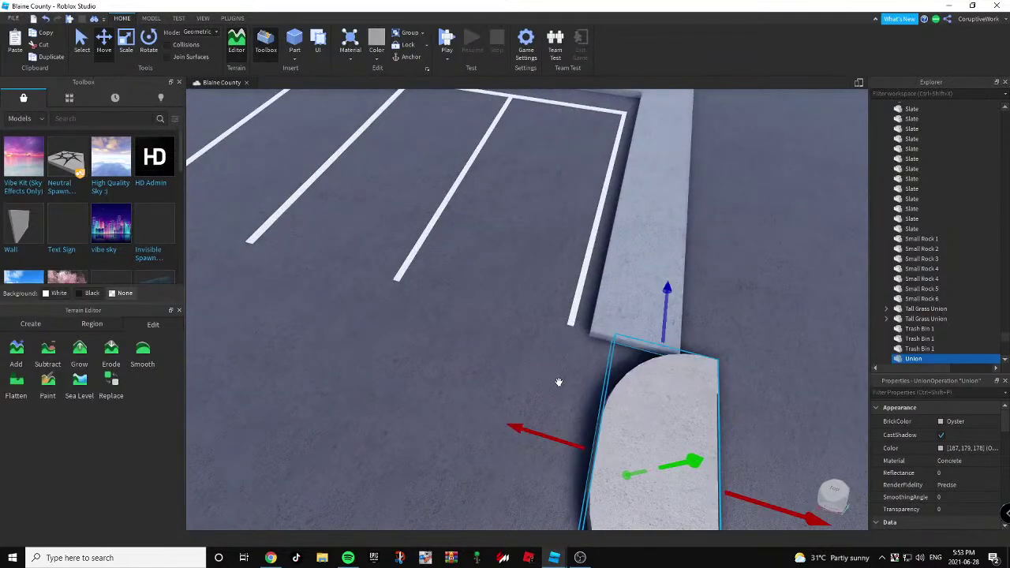
right_click_drag(530, 354, 545, 207)
left_click_drag(722, 208, 610, 208)
scroll(591, 213, "up", 5)
scroll(591, 213, "down", 5)
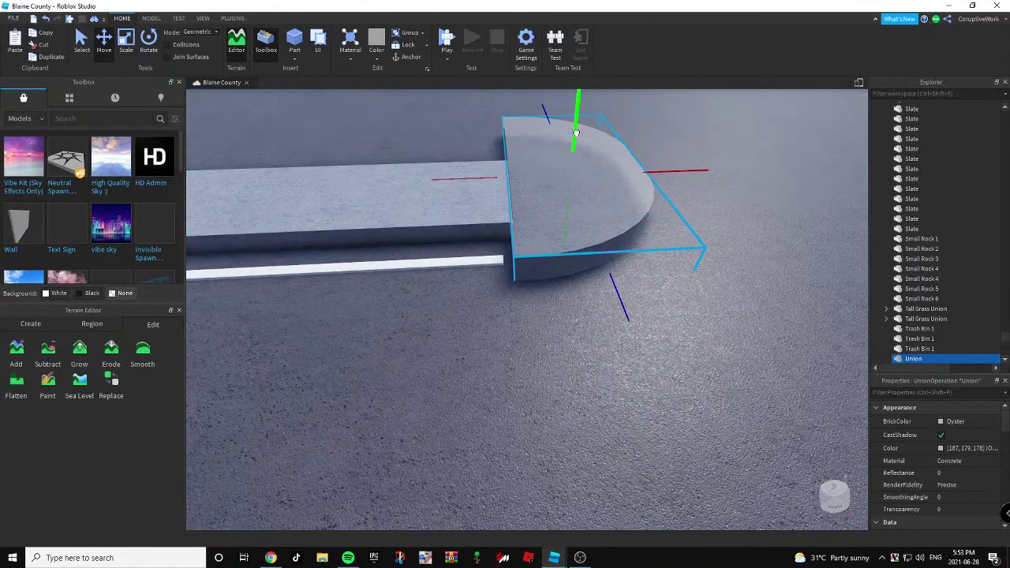
right_click_drag(579, 135, 566, 127)
left_click_drag(566, 127, 566, 126)
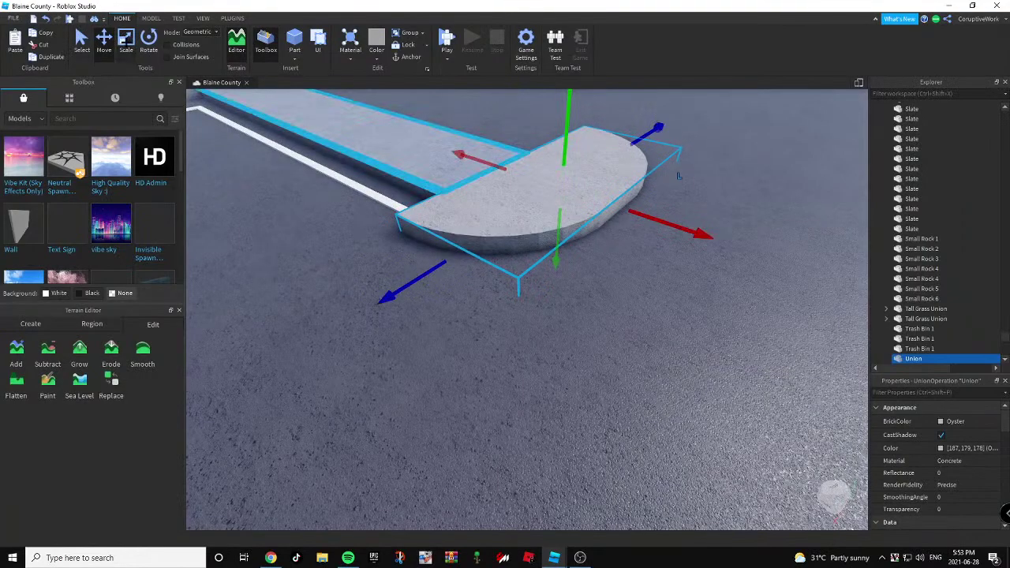
Scale the rounded end piece down towards the width of the curb strip.
left_click(127, 42)
left_click_drag(434, 265, 473, 236)
right_click_drag(444, 240, 479, 206)
left_click_drag(469, 203, 388, 195)
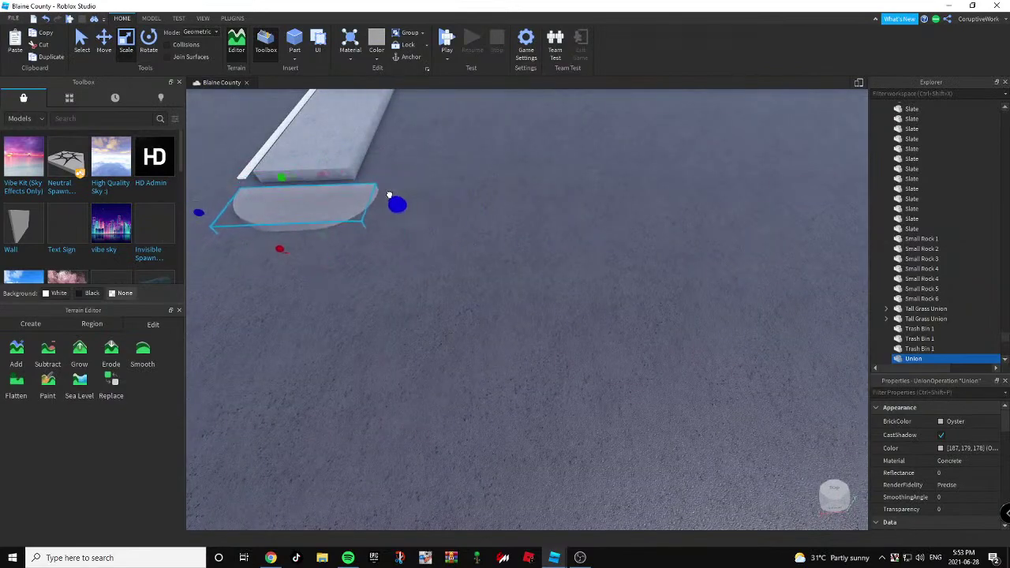
right_click_drag(366, 192, 351, 176)
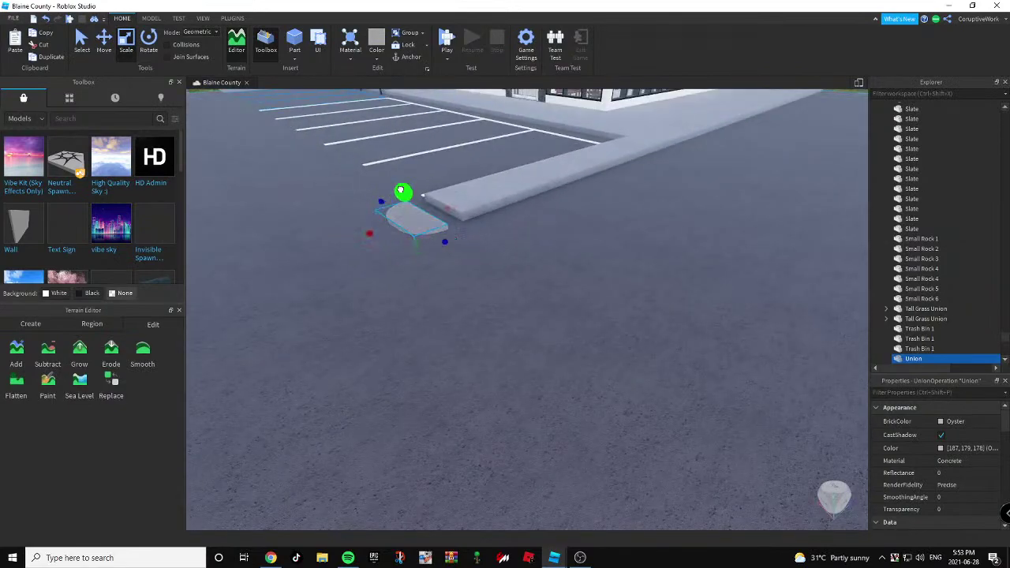
Move the rounded end piece up against the end face of the curb strip.
left_click(105, 40)
right_click_drag(327, 127, 433, 173)
key("w")
key("d")
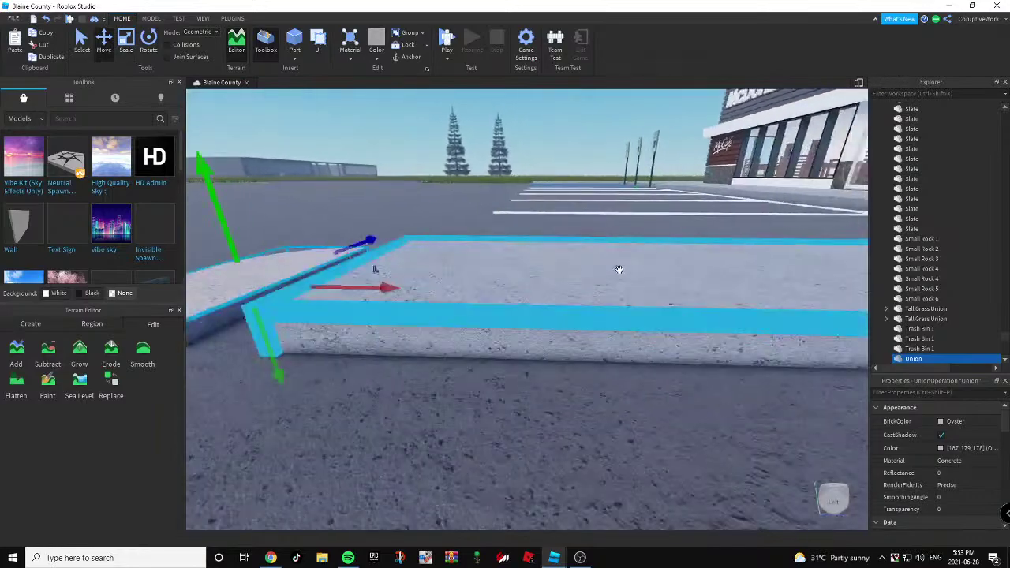
key("a")
left_click_drag(553, 289, 624, 288)
key("a")
right_click_drag(631, 291, 600, 270)
Scale both sides of the rounded end piece inward to match the curb strip's width.
key("ctrl+3")
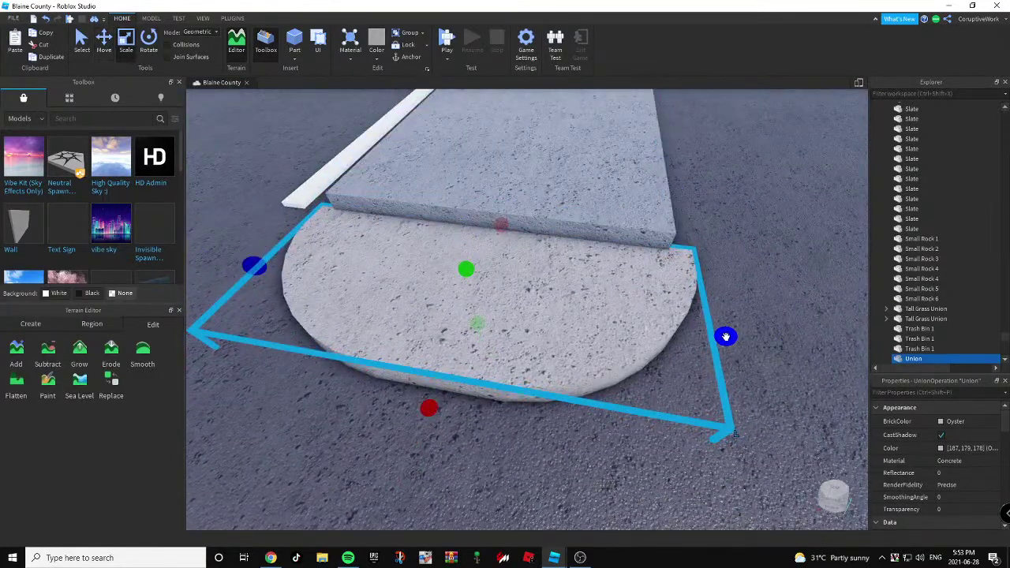
left_click_drag(725, 337, 696, 333)
right_click_drag(697, 334, 541, 281)
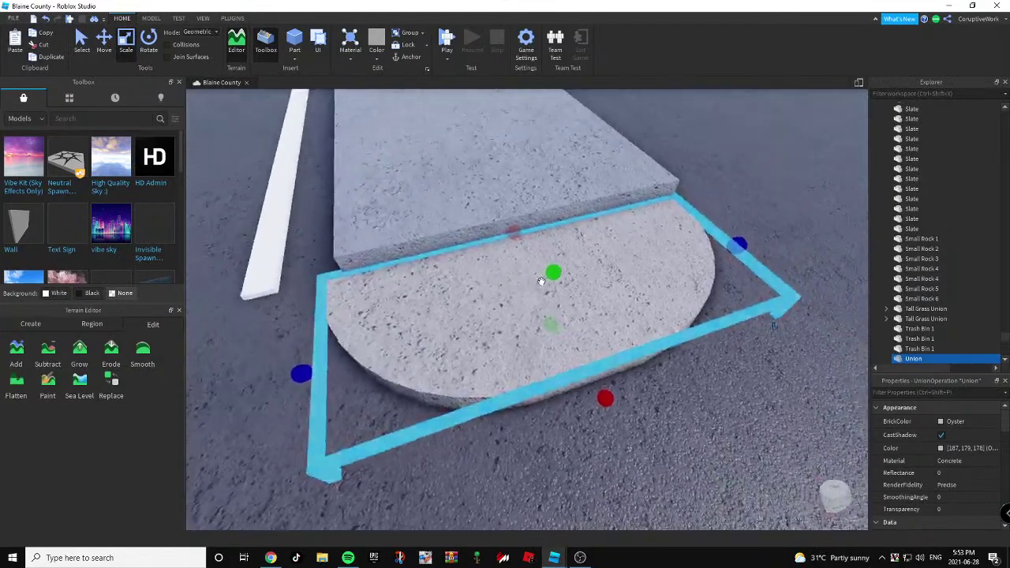
left_click_drag(303, 361, 327, 357)
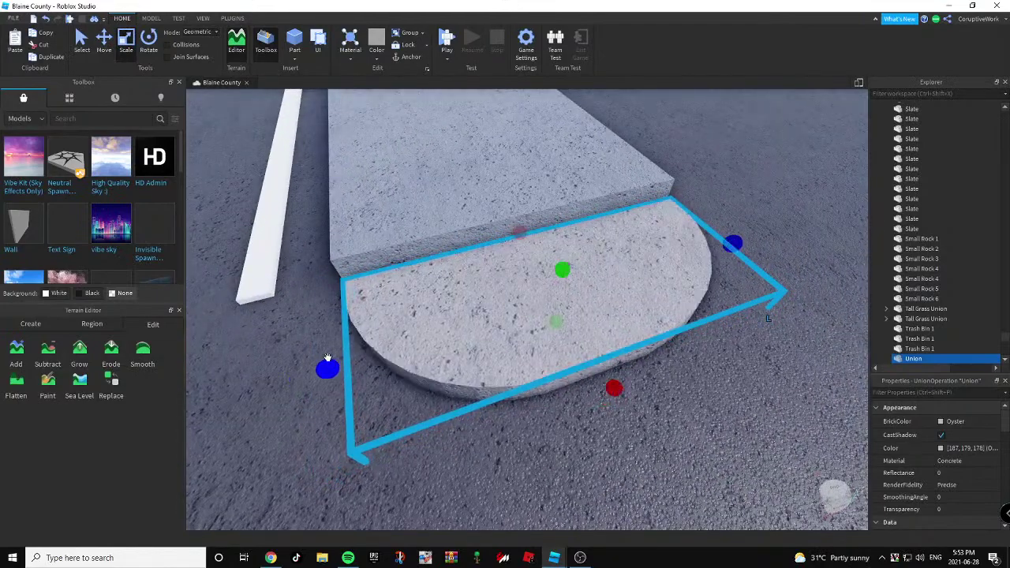
right_click_drag(327, 357, 667, 304)
Try Smoky grey as the color of the rounded end piece.
left_click(941, 447)
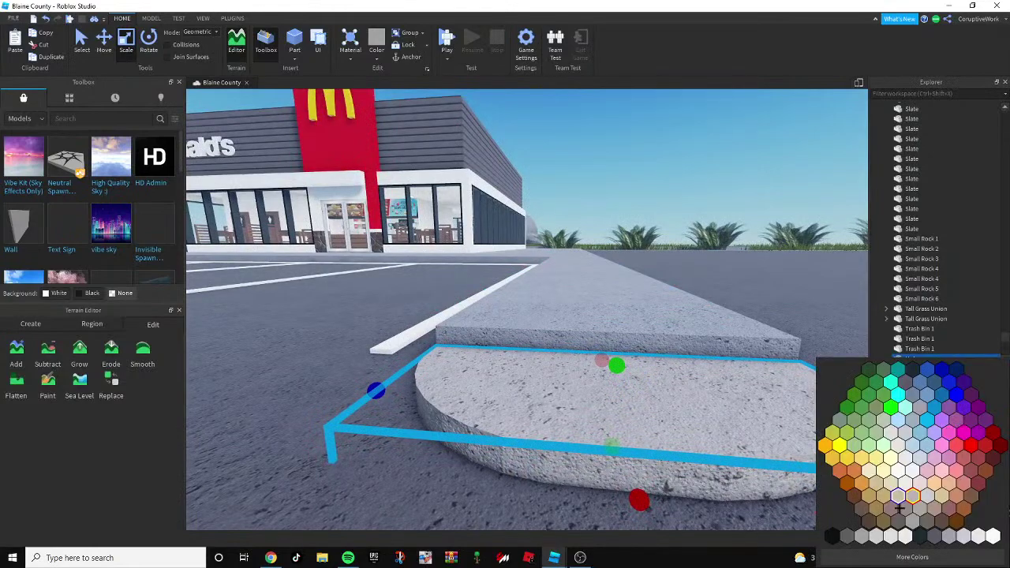
left_click(934, 536)
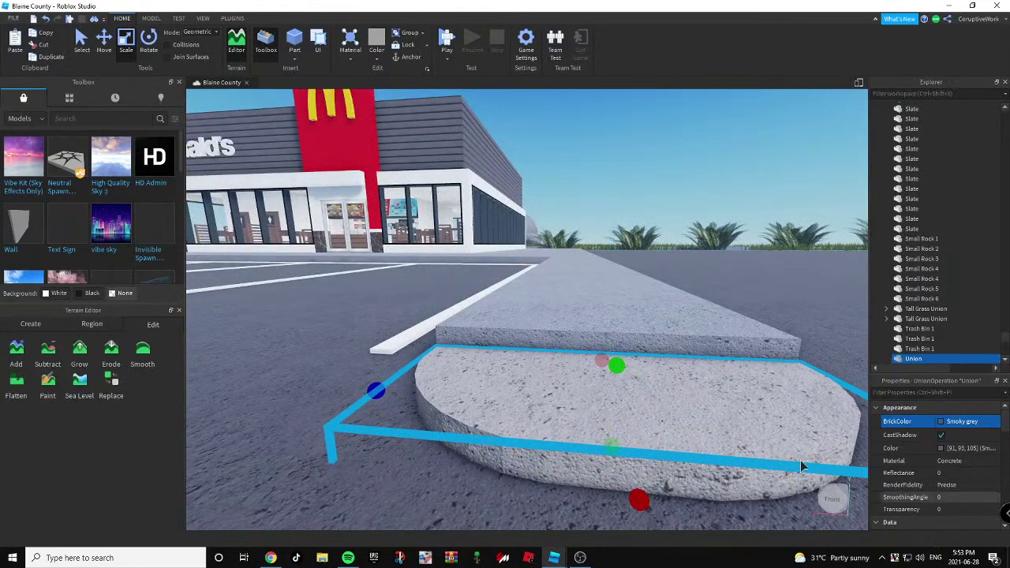
left_click(970, 485)
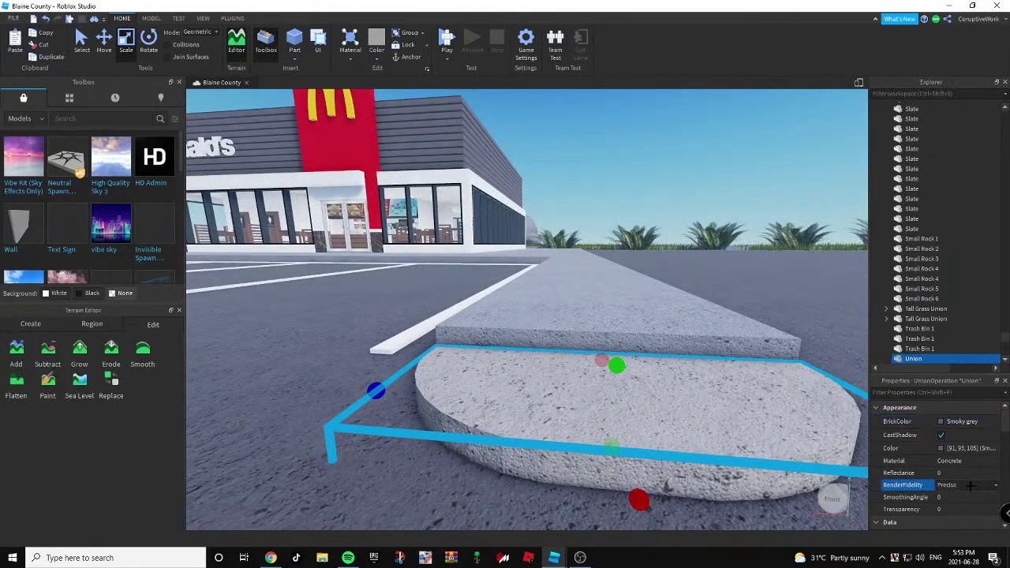
Check the curb strip's color and set the rounded end piece to the same Fossil.
left_click(714, 318)
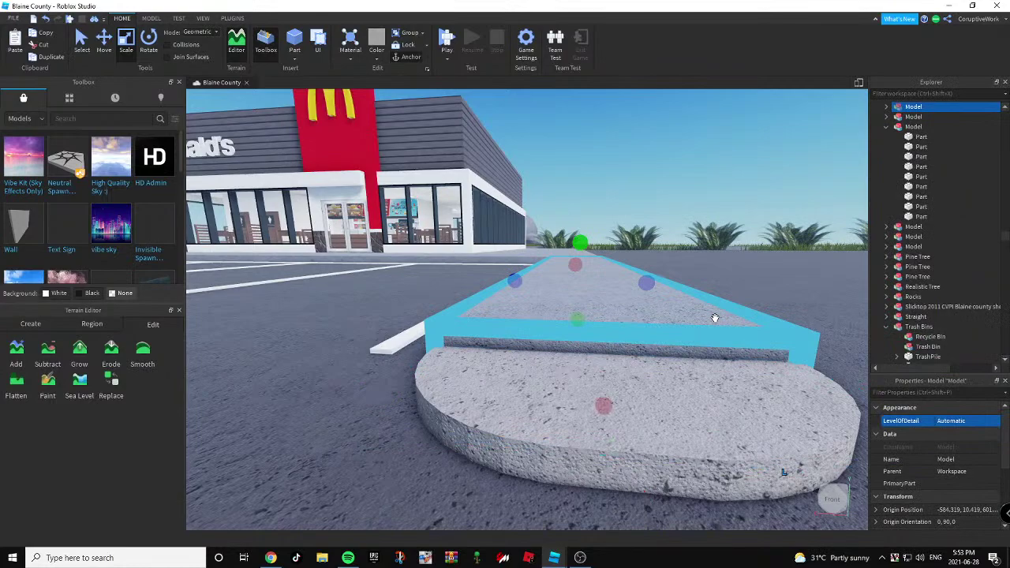
left_click(631, 311)
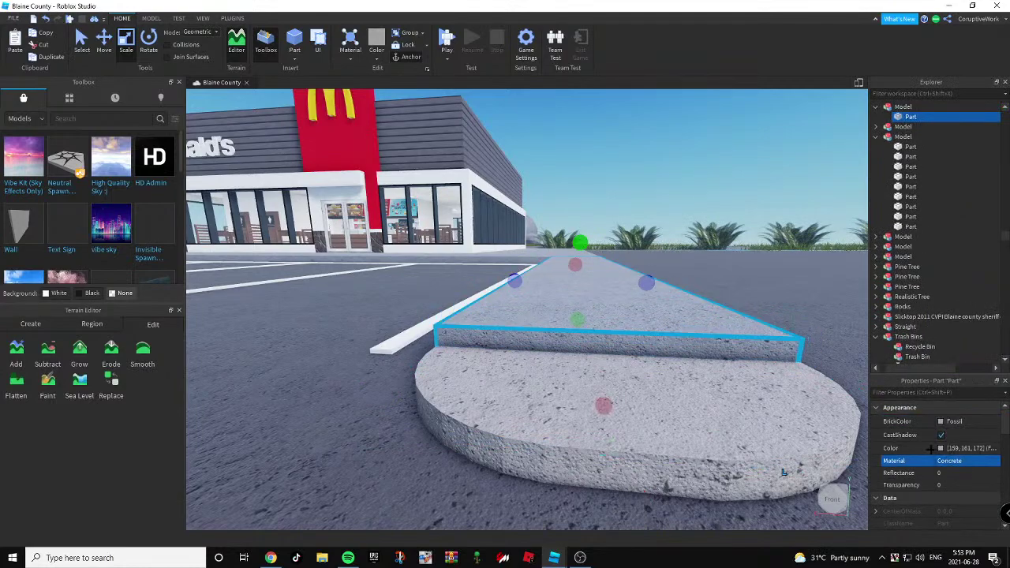
left_click(701, 411)
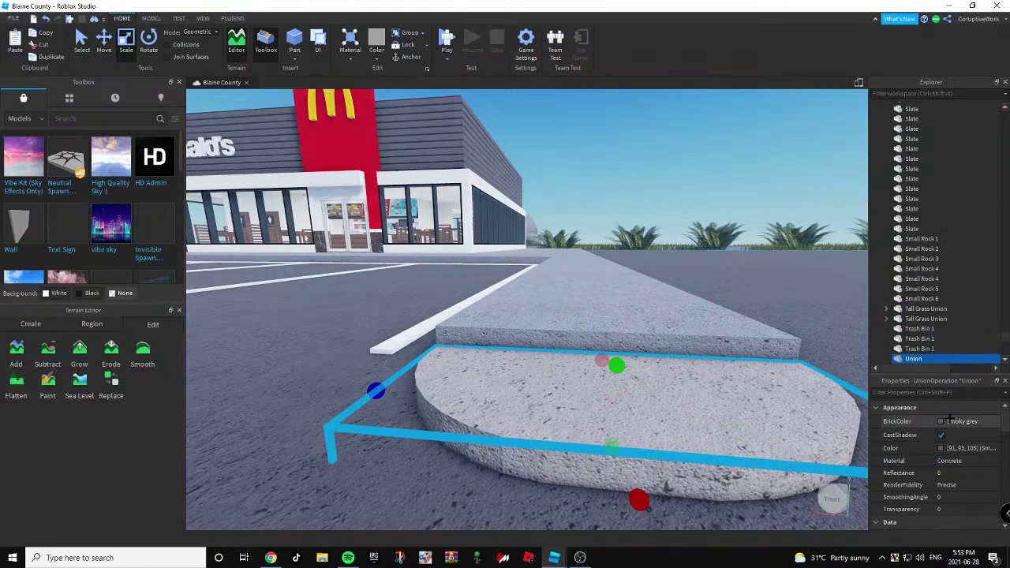
left_click(941, 421)
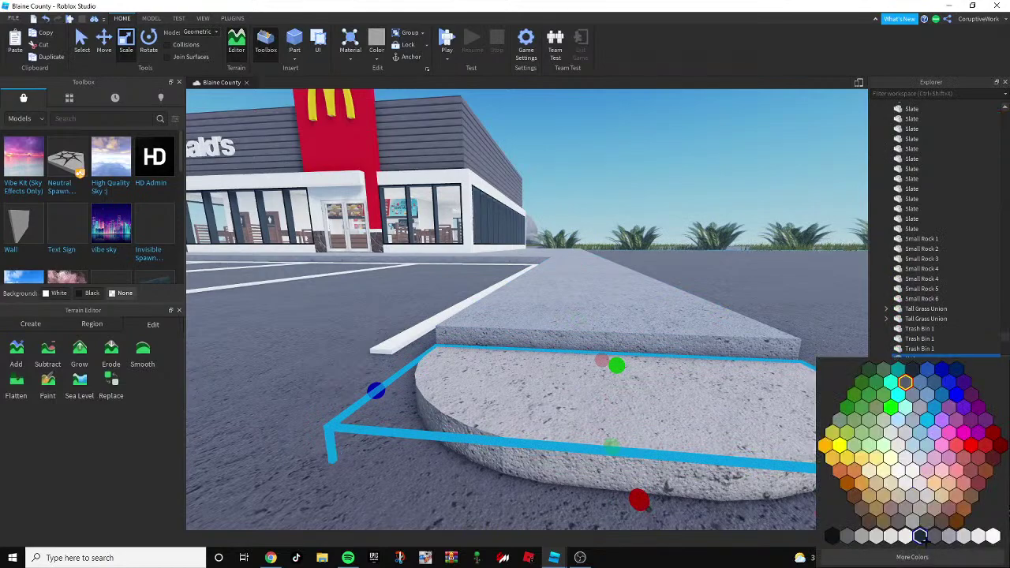
left_click(913, 397)
left_click(942, 420)
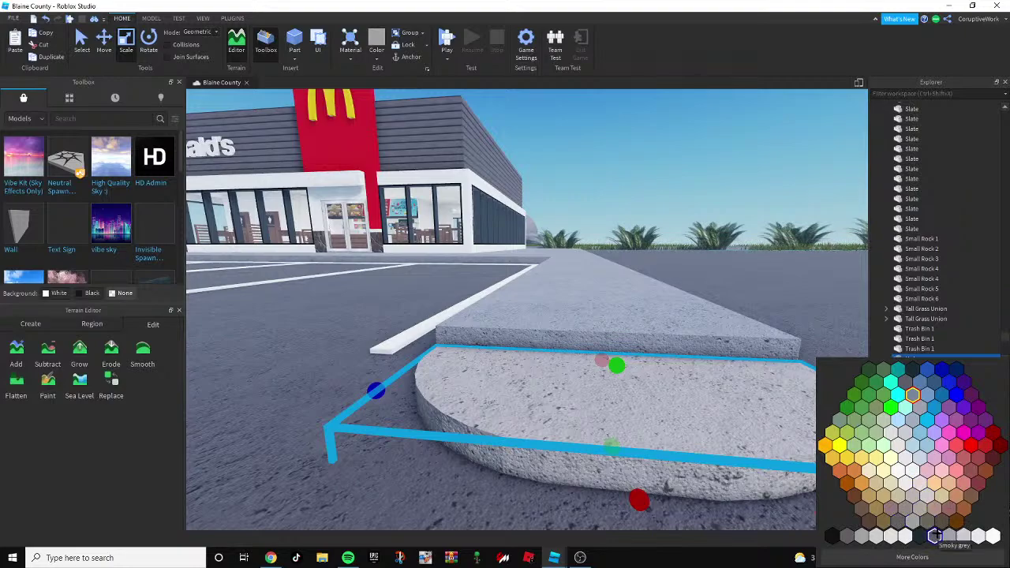
left_click(951, 535)
Nudge the rounded end piece along its length so it sits flush against the curb strip.
right_click_drag(682, 403, 681, 403)
key("a")
key("d")
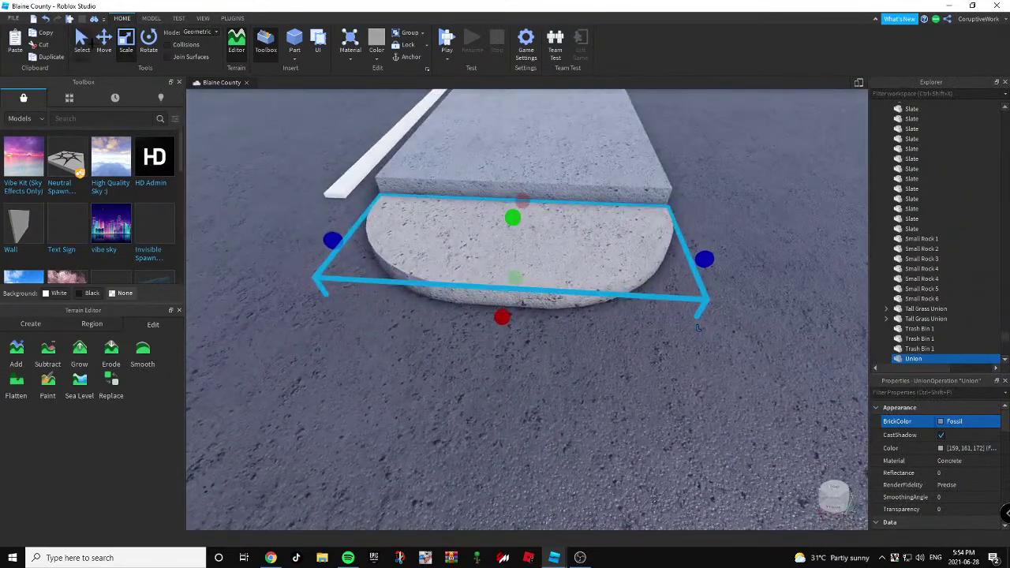
left_click(102, 39)
key("d")
right_click_drag(406, 165, 407, 167)
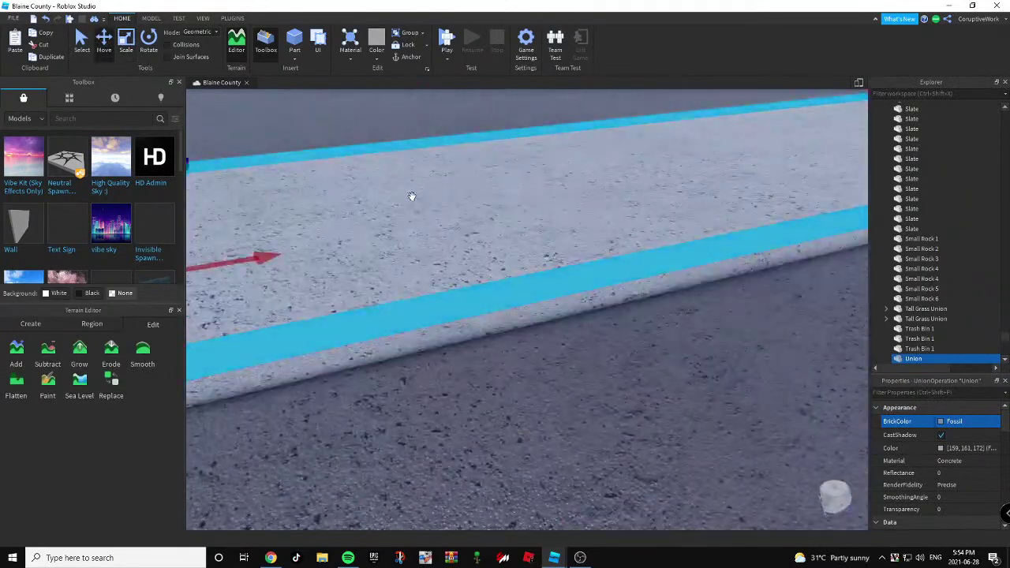
key("a")
left_click_drag(558, 253, 565, 252)
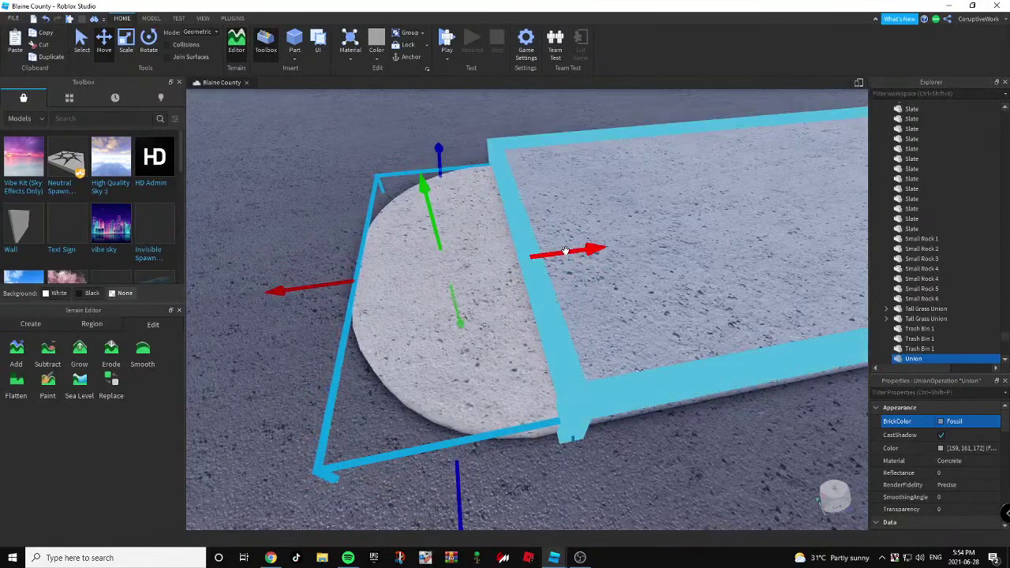
key("a")
right_click_drag(536, 237, 537, 237)
Duplicate the rounded end piece and raise the copy level with the top of the curb strip.
key("ctrl+d")
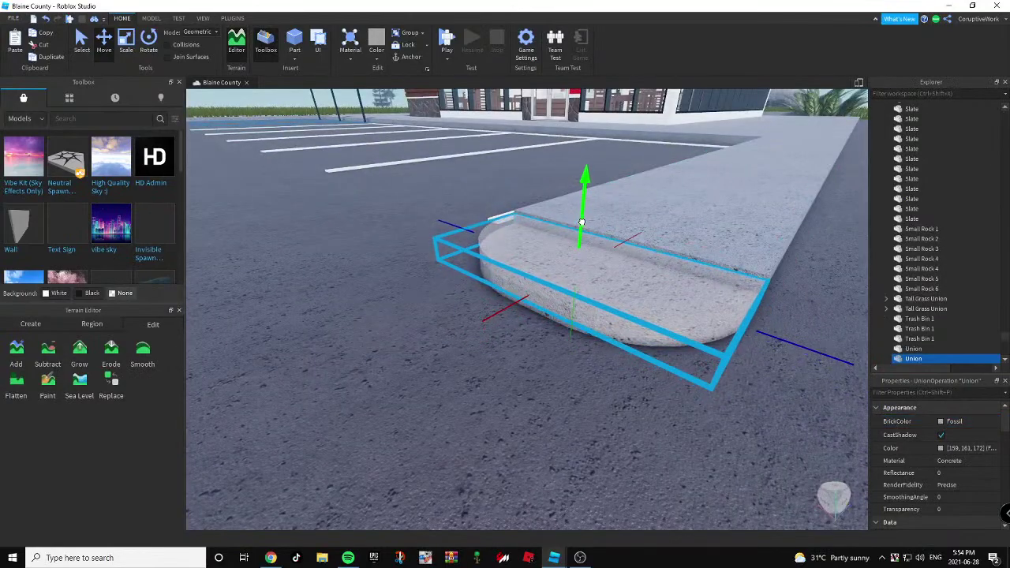
left_click_drag(585, 219, 585, 219)
key("a")
right_click_drag(604, 223, 604, 223)
left_click(653, 130)
key("s")
right_click_drag(653, 129, 653, 131)
key("a")
left_click(671, 207)
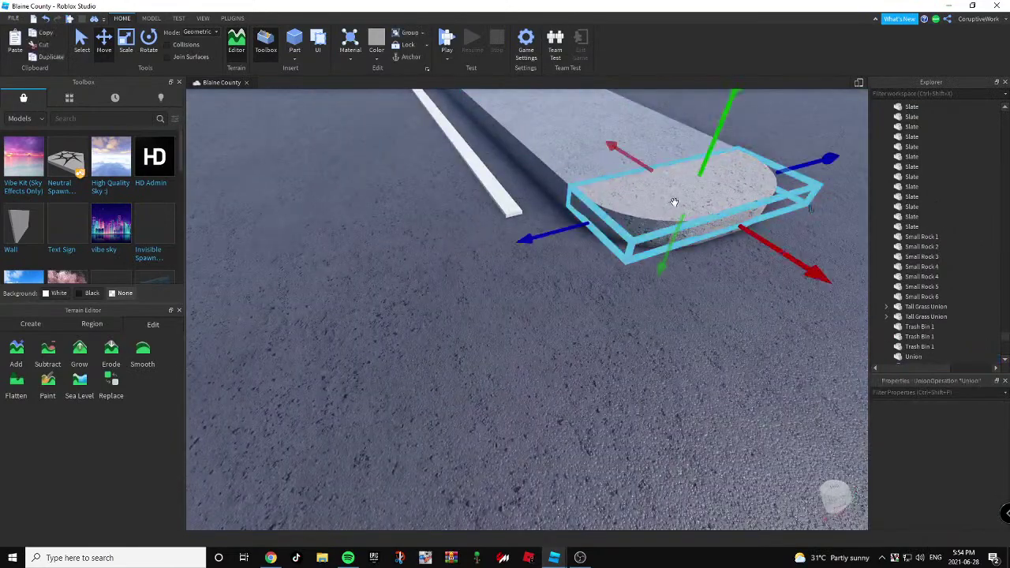
Select both stacked rounded pieces and duplicate them across to the sidewalk end beside the blue handicap bays.
scroll(673, 211, "down", 4)
right_click_drag(672, 240, 670, 240)
key("w")
key("s")
key("s")
left_click(397, 239)
right_click_drag(397, 240, 510, 250)
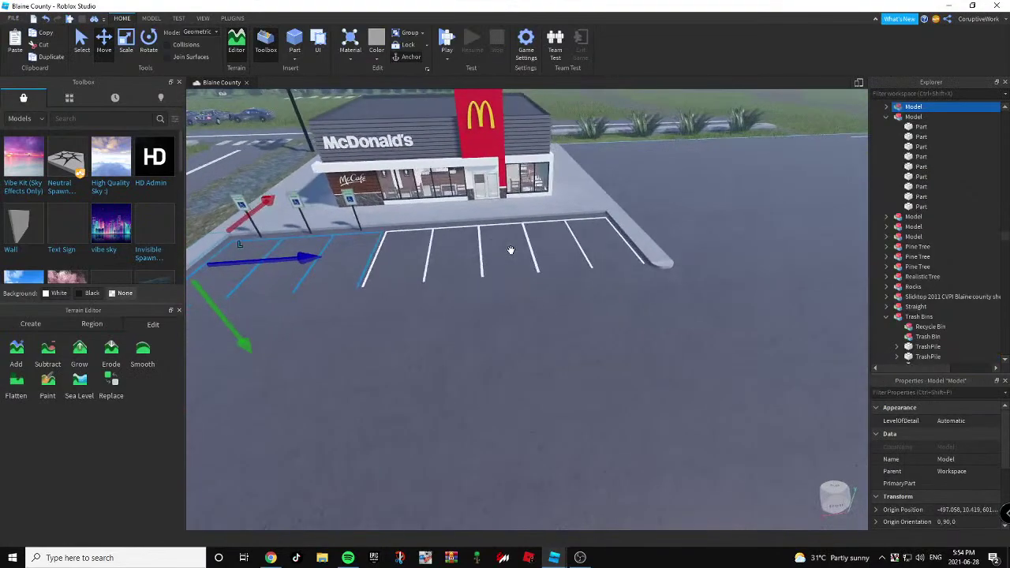
left_click(621, 263)
scroll(563, 259, "up", 5)
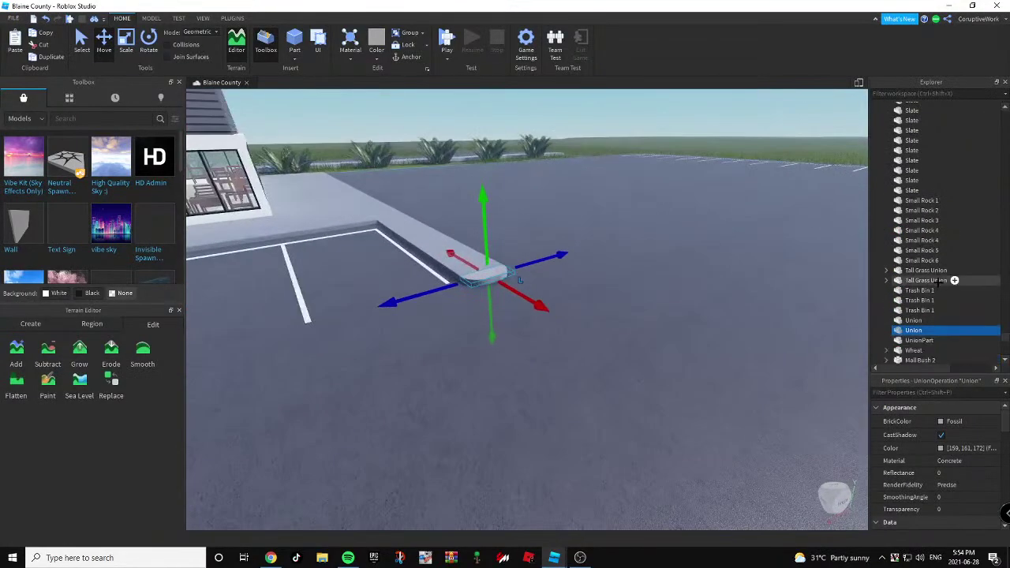
scroll(623, 256, "down", 3)
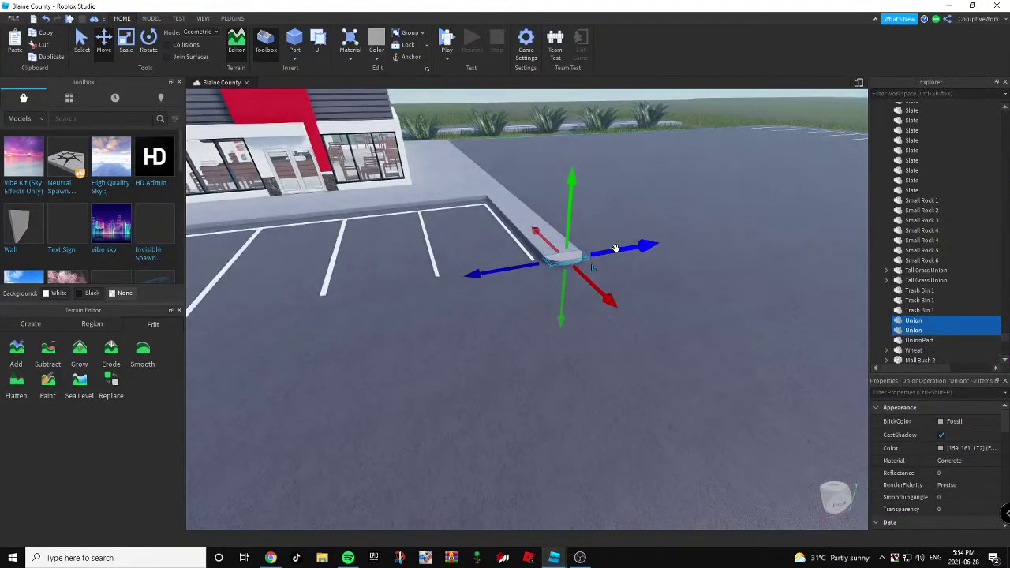
key("ctrl+d")
key("a")
left_click_drag(615, 249, 483, 324)
key("a")
right_click_drag(486, 323, 491, 321)
Align the copied rounded pieces with the end of the sidewalk beside the handicap bays.
scroll(561, 309, "up", 5)
left_click_drag(575, 282, 574, 279)
scroll(577, 291, "down", 5)
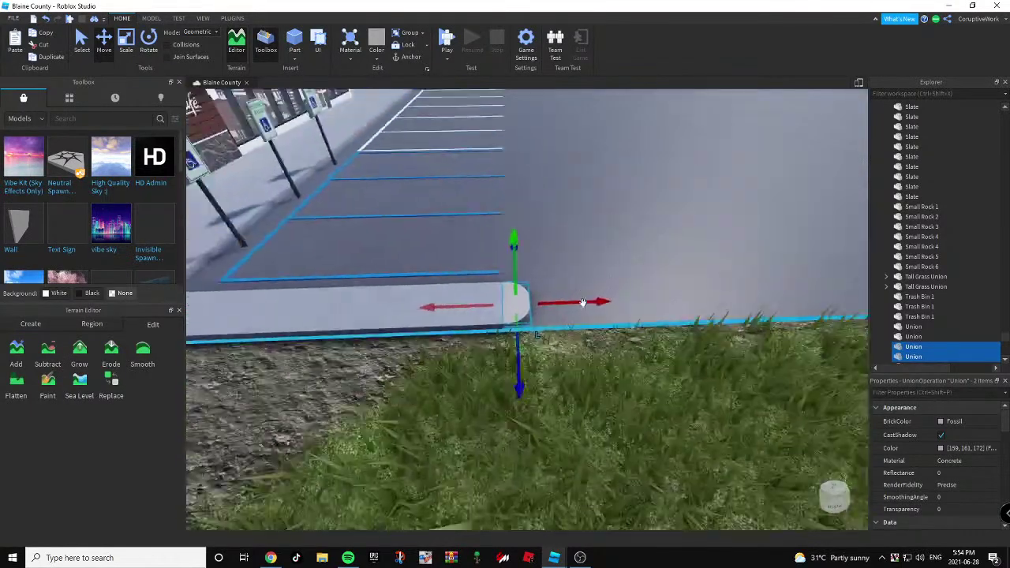
left_click(588, 348)
Examine the McDonald's lot with its rounded curb ends and the open pavement beside the building.
key("d")
right_click_drag(591, 363, 588, 366)
scroll(593, 368, "down", 5)
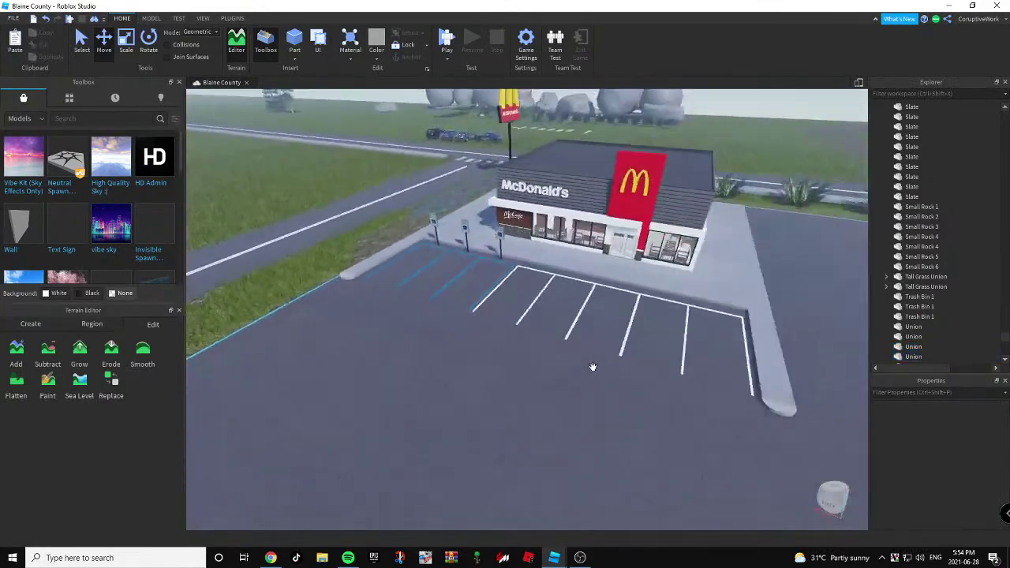
scroll(687, 257, "up", 2)
scroll(533, 336, "up", 3)
scroll(539, 293, "up", 2)
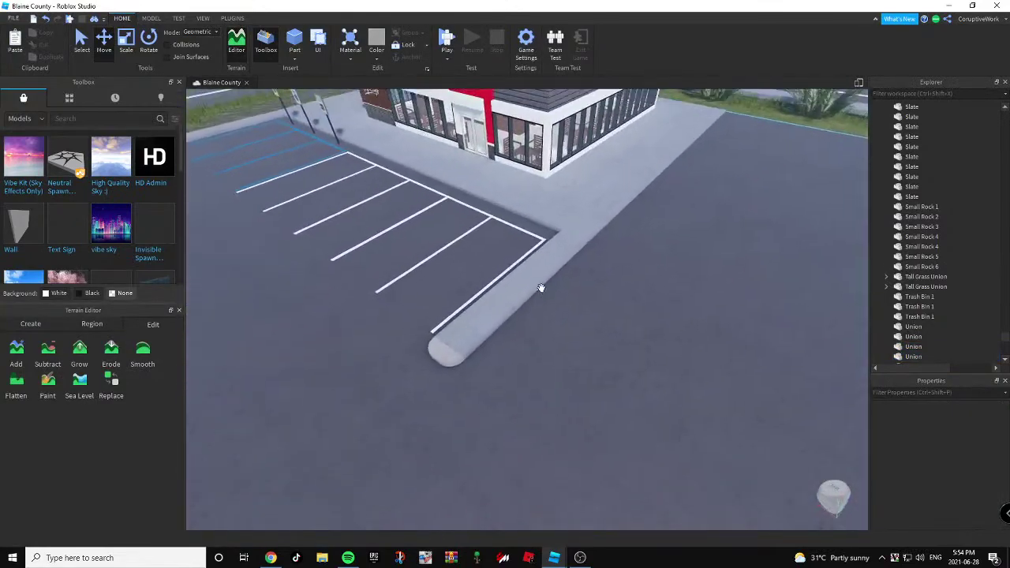
scroll(553, 276, "down", 4)
mouse_move(542, 286)
right_mouse_down()
mouse_move(615, 200)
mouse_move(607, 248)
mouse_move(552, 284)
right_mouse_up()
scroll(606, 249, "up", 2)
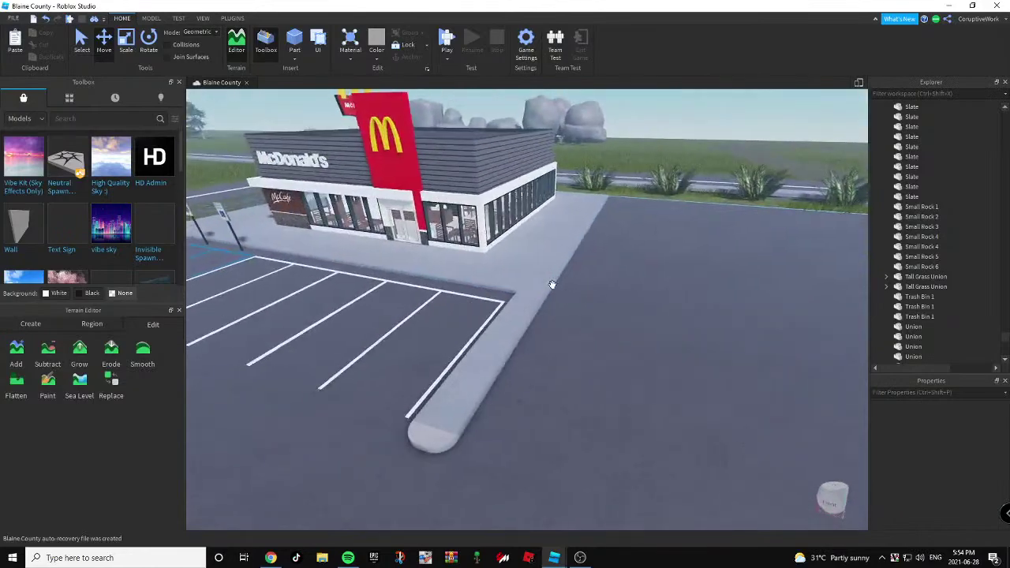
Duplicate the two end parking bays with their head line, rotate the copy a quarter turn, and place it along the building's side sidewalk.
left_click(478, 296)
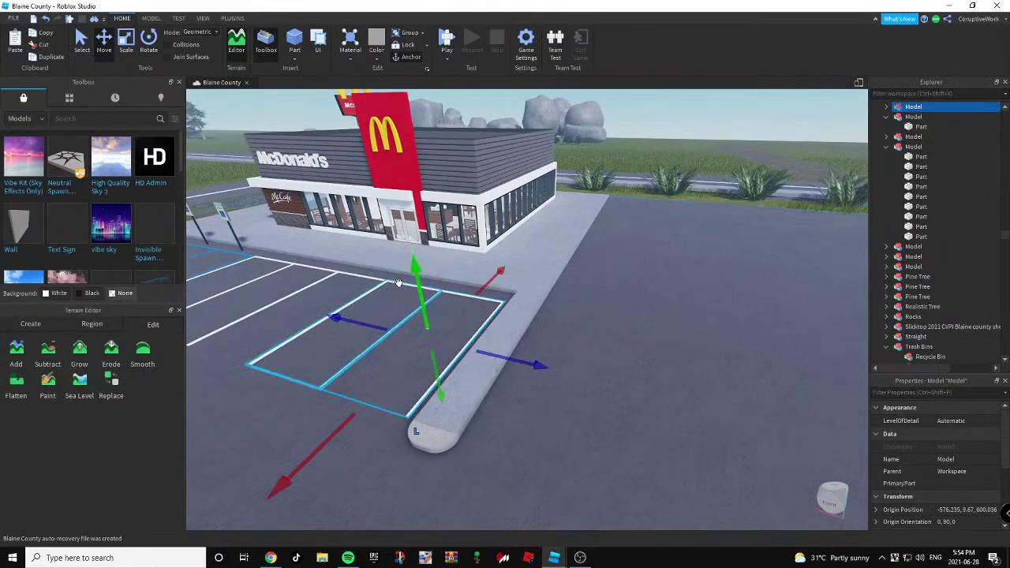
left_click(414, 294, "ctrl")
key("ctrl+d")
left_click_drag(511, 359, 783, 424)
scroll(784, 424, "down", 1)
left_click_drag(576, 469, 643, 246)
key("ctrl+r")
key("d")
right_click_drag(643, 246, 643, 247)
left_click_drag(622, 240, 641, 241)
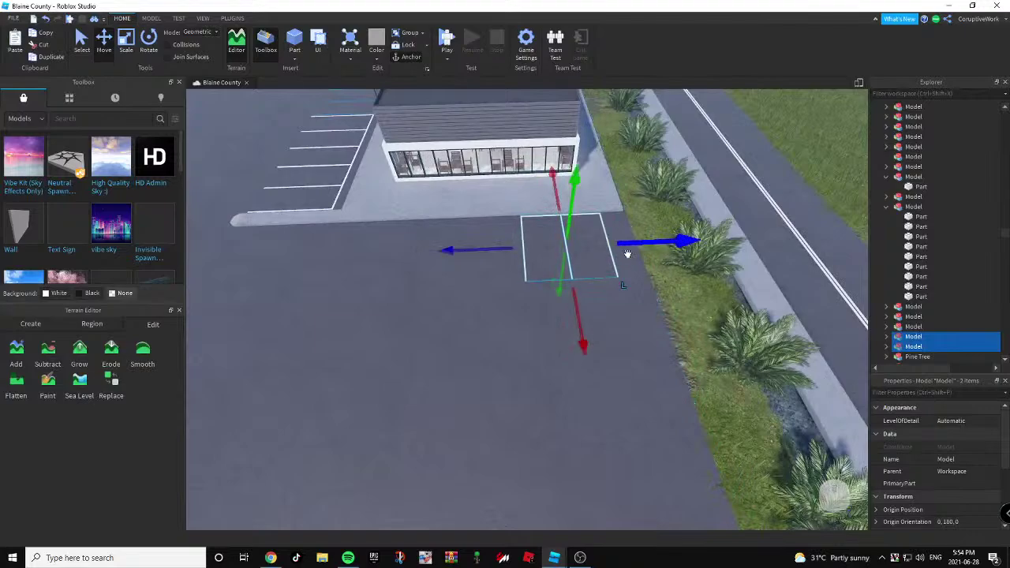
Duplicate the two-bay marking along the side sidewalk to form a row of six bays.
scroll(638, 249, "down", 1)
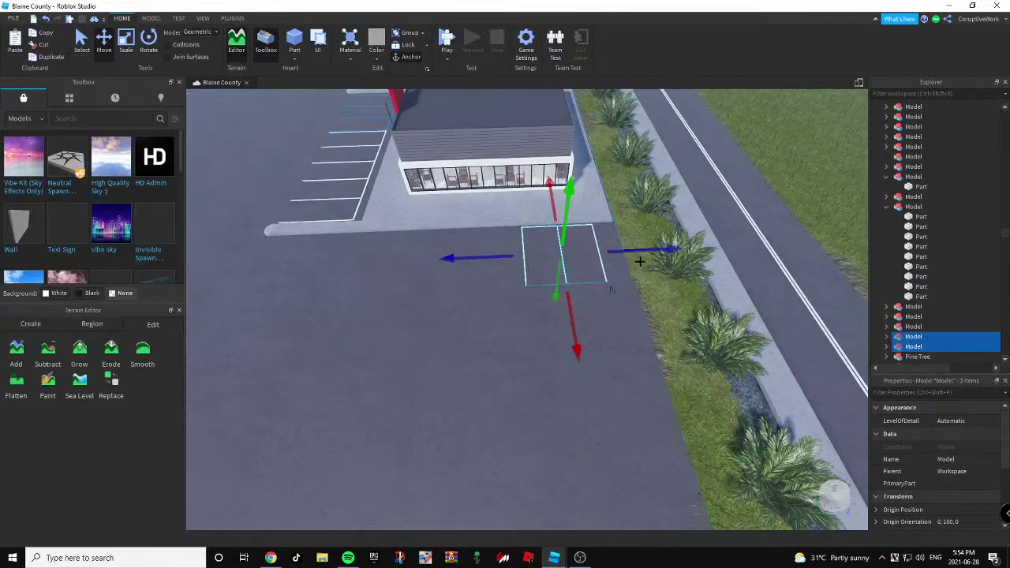
key("ctrl+d")
left_click_drag(645, 251, 491, 261)
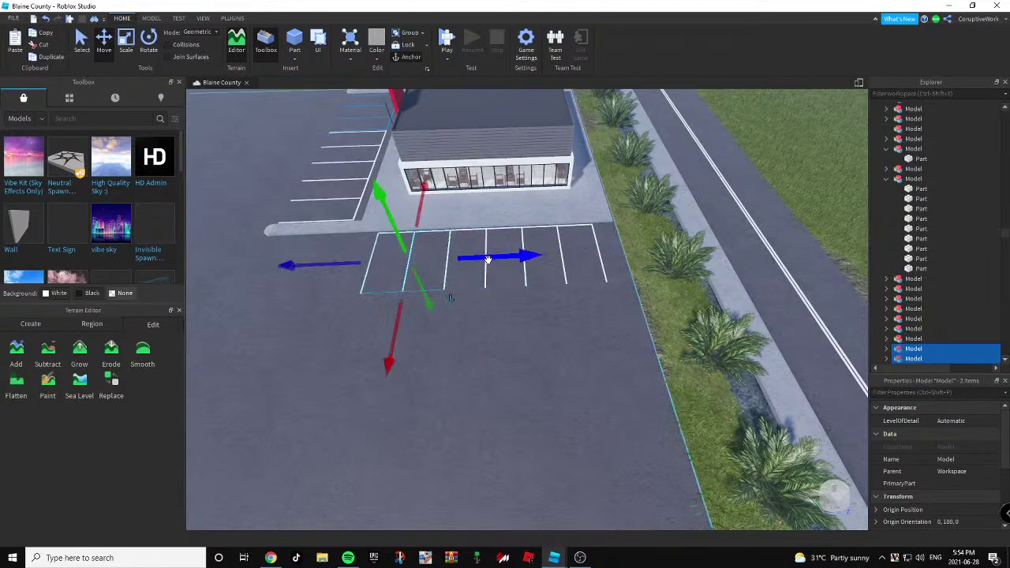
Duplicate the two-bay marking once more along the side sidewalk to extend the row to eight bays.
key("a")
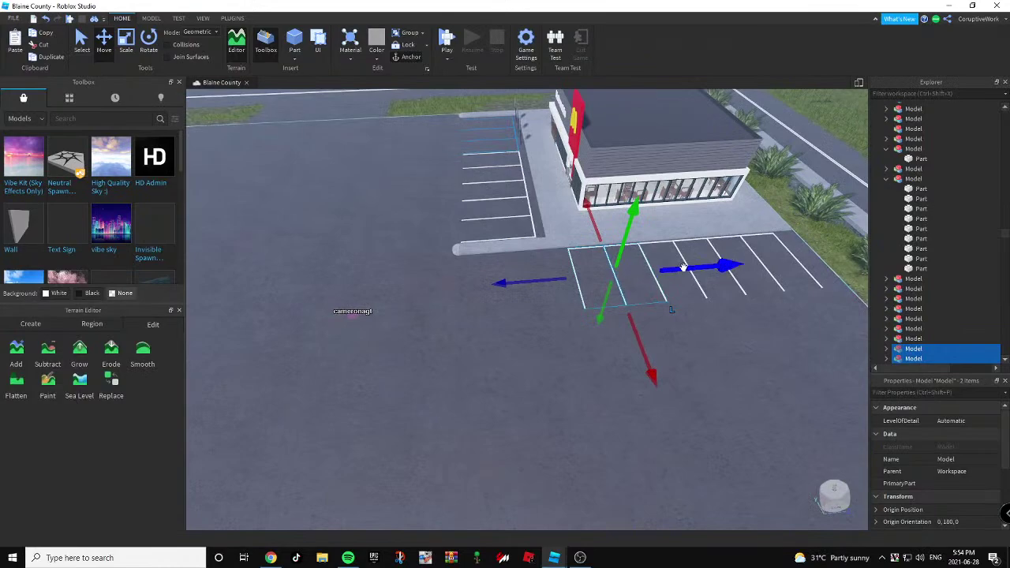
left_click_drag(683, 267, 605, 284)
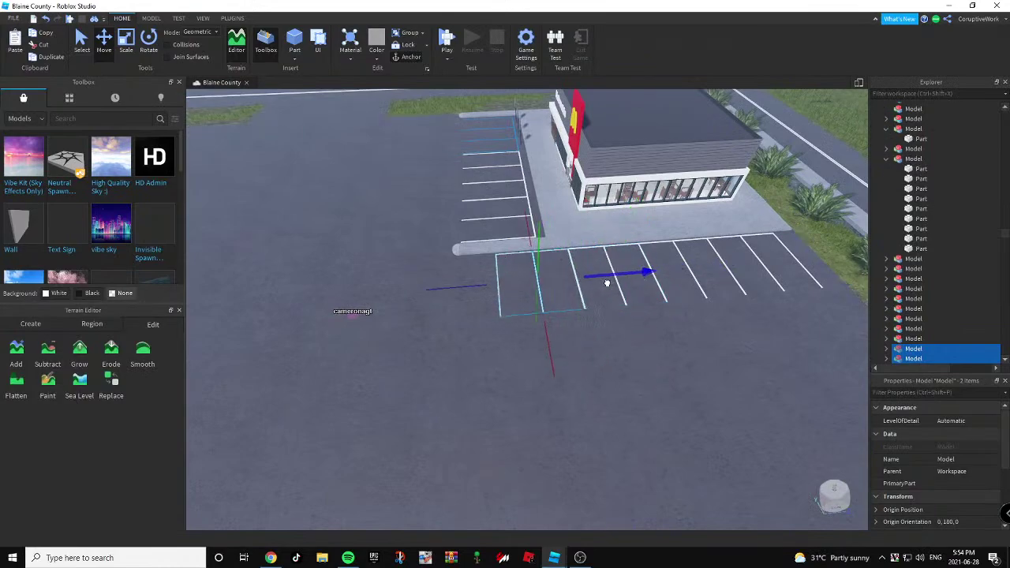
scroll(606, 283, "down", 3)
right_click_drag(607, 283, 601, 265)
left_click(717, 306)
scroll(703, 302, "up", 3)
scroll(588, 266, "up", 10)
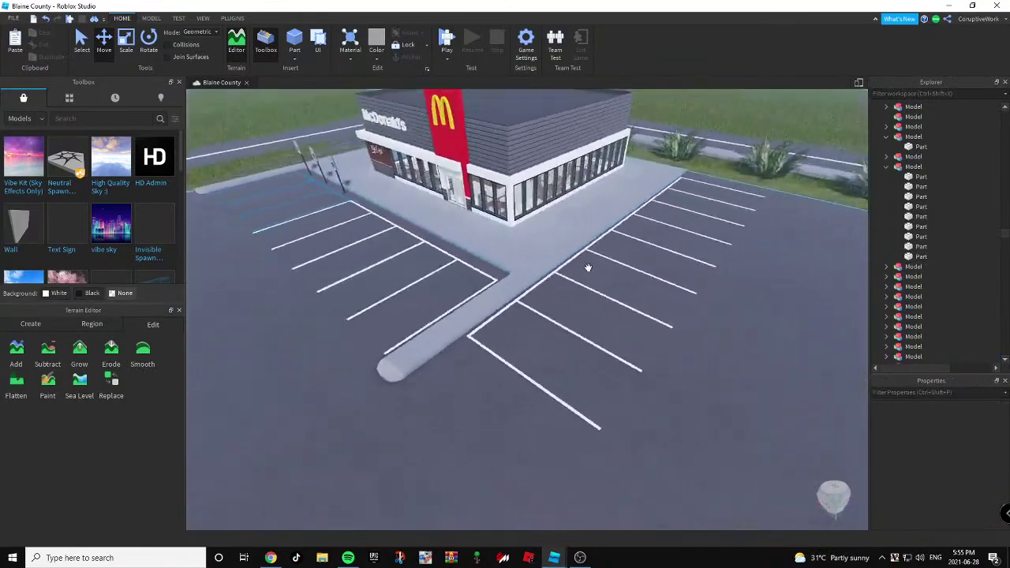
Duplicate the sidewalk strip, rotate the copy a quarter turn, and size it to run alongside the end bay's outer line.
left_click(502, 216)
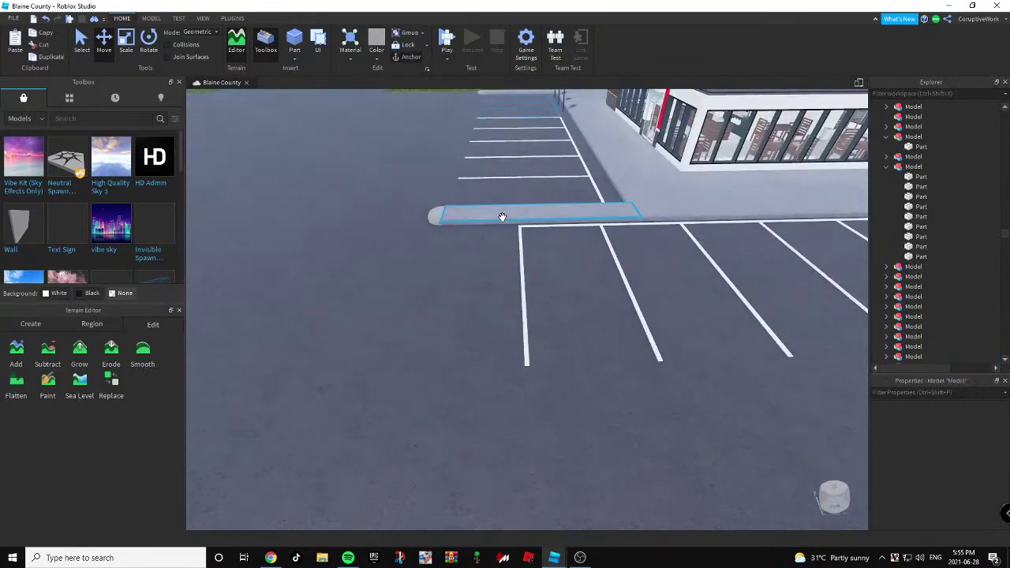
left_click(502, 217)
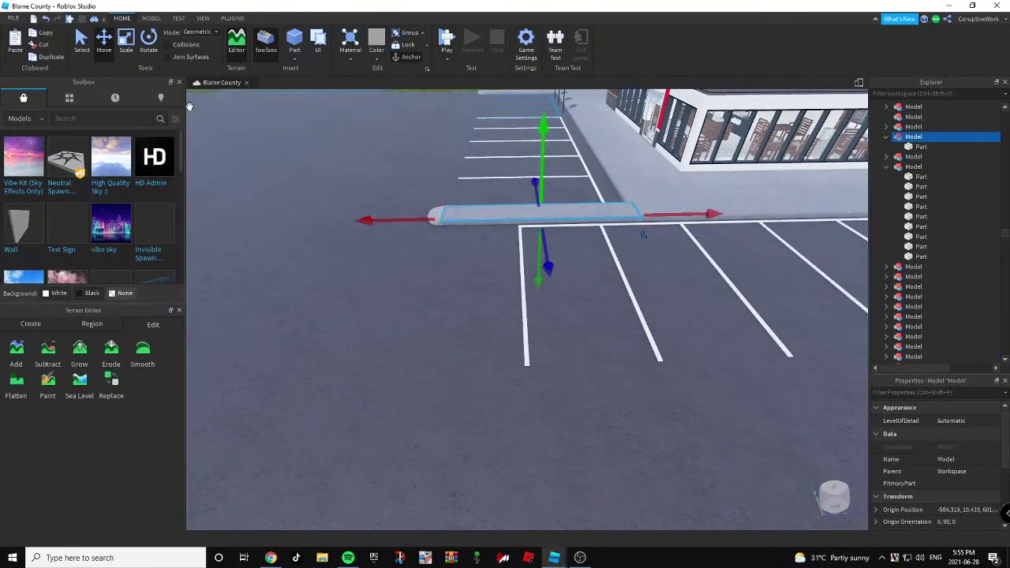
key("ctrl+d")
left_click_drag(661, 216, 534, 221)
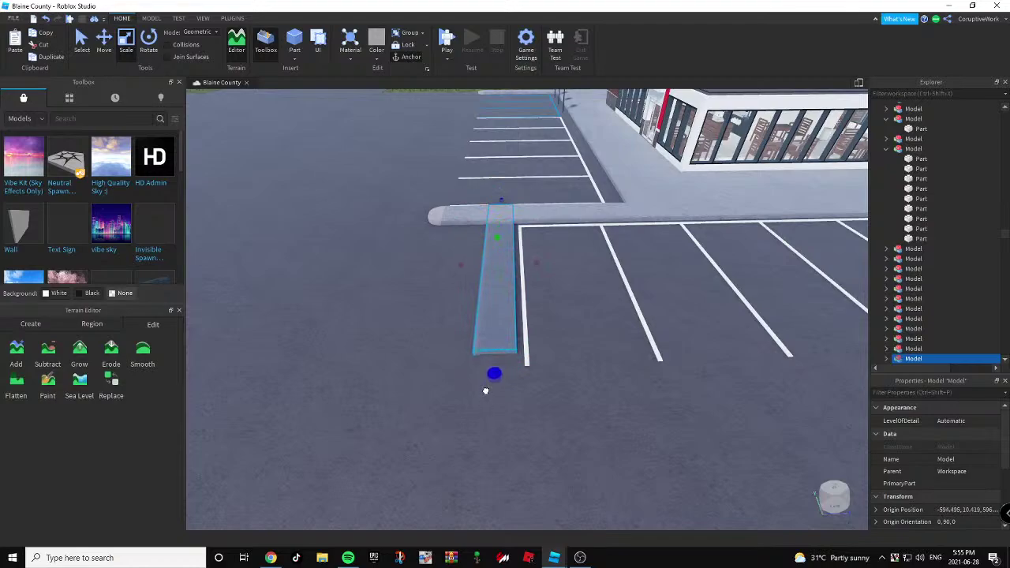
left_click_drag(486, 405, 485, 407)
key("d")
right_click_drag(639, 279, 579, 286)
left_click_drag(585, 260, 539, 269)
key("s")
right_click_drag(539, 269, 539, 271)
key("a")
Duplicate the rounded end pieces, rotate the copies a quarter turn, and place them at the free end of the new strip.
left_click(480, 314)
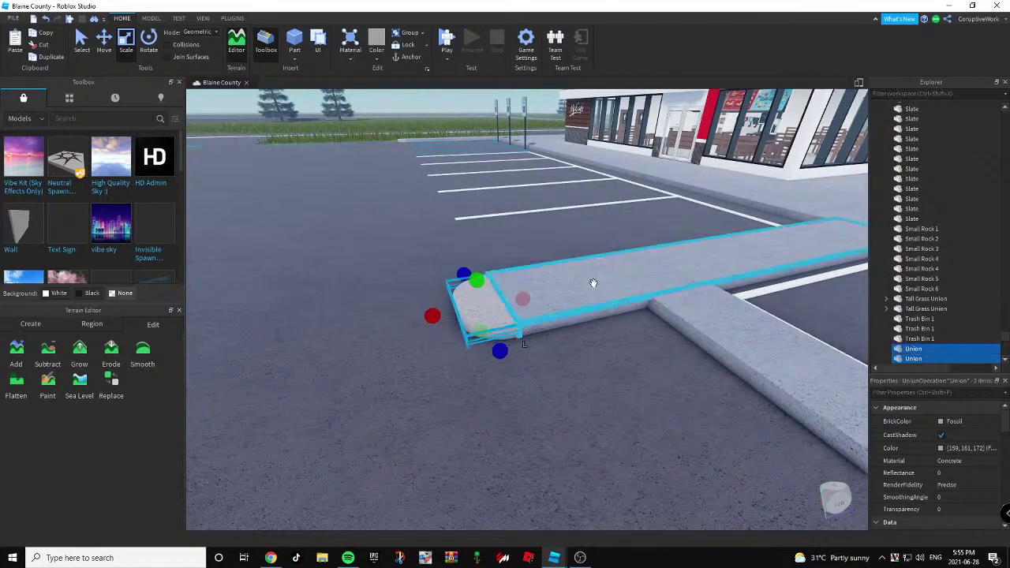
right_click_drag(593, 283, 379, 217)
key("s")
key("ctrl+2")
key("ctrl+d")
key("d")
left_click_drag(402, 339, 492, 484)
key("s")
key("ctrl+r")
left_click_drag(494, 413, 560, 385)
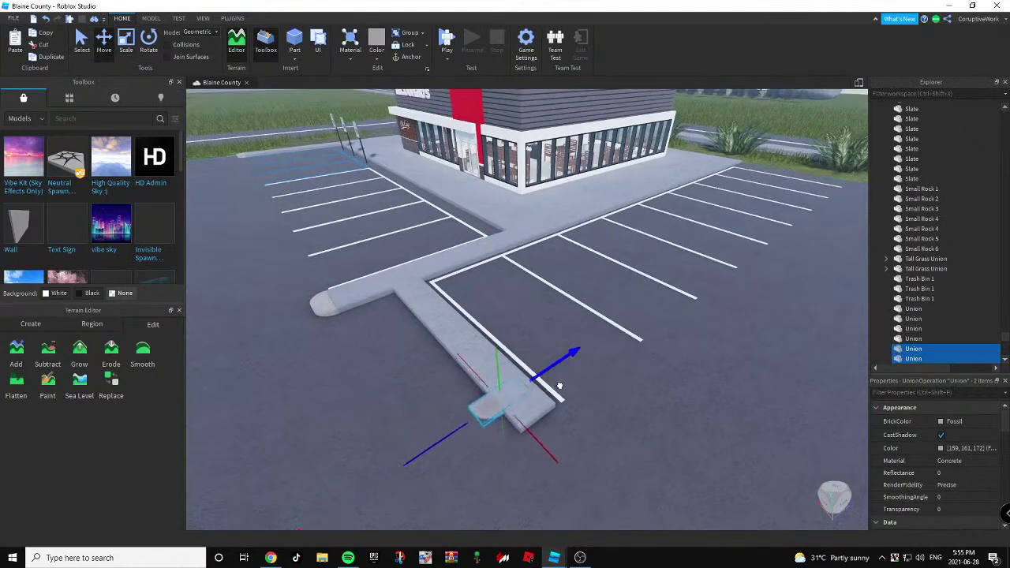
left_click_drag(537, 423, 575, 463)
key("a")
right_click_drag(566, 449, 565, 433)
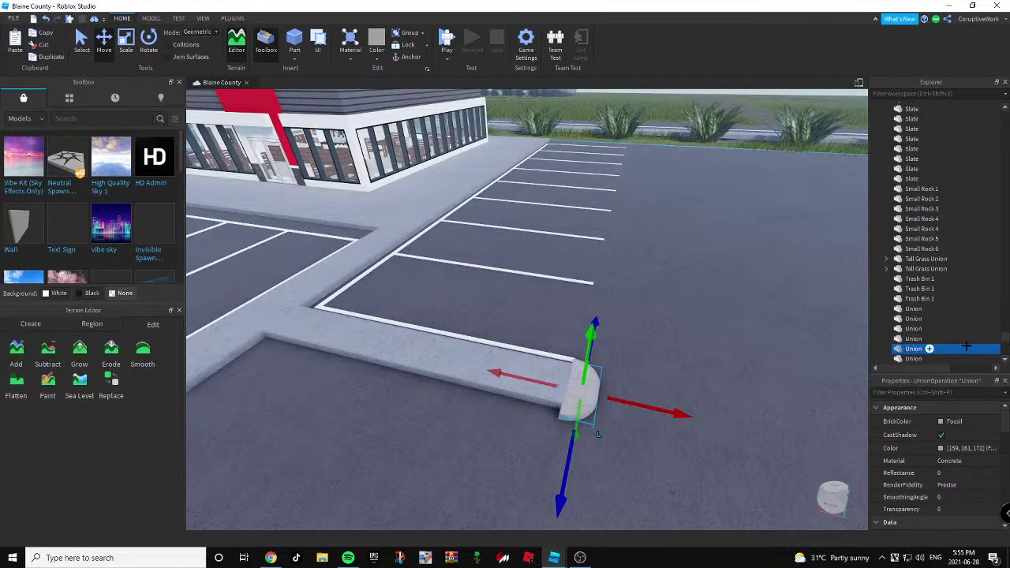
Delete one of the two copied rounded pieces and scale the remaining one to fit the new strip's width.
key("Delete")
key("d")
right_click_drag(774, 384, 778, 374)
key("w")
key("s")
left_click(604, 291)
key("d")
right_click_drag(555, 284, 550, 279)
left_click_drag(467, 227, 467, 238)
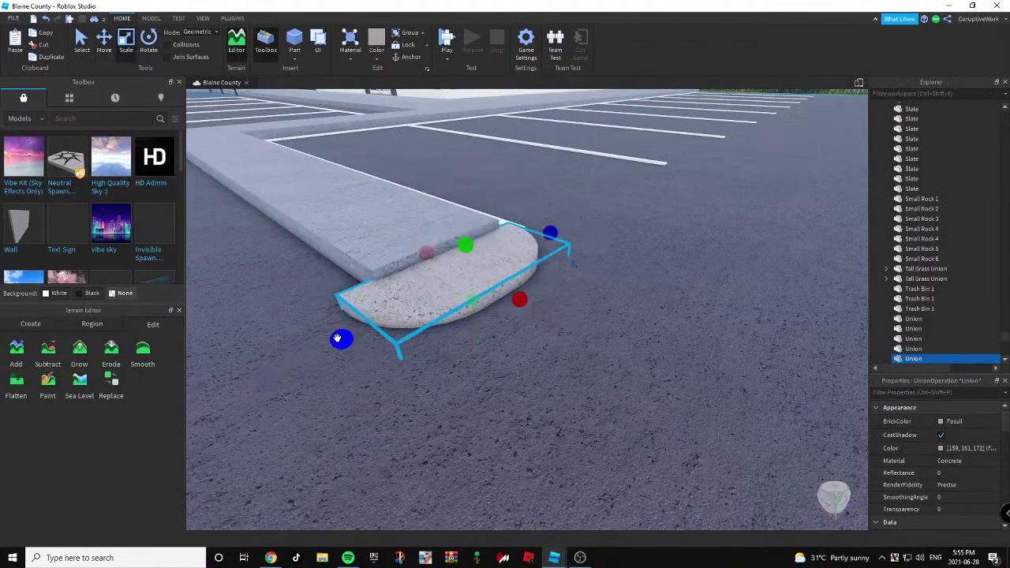
left_click_drag(337, 338, 384, 326)
key("d")
right_click_drag(374, 335, 371, 337)
Slide the rounded piece against the new strip's end and center it across the strip's width.
left_click_drag(733, 276, 707, 270)
right_click_drag(531, 251, 521, 251)
key("d")
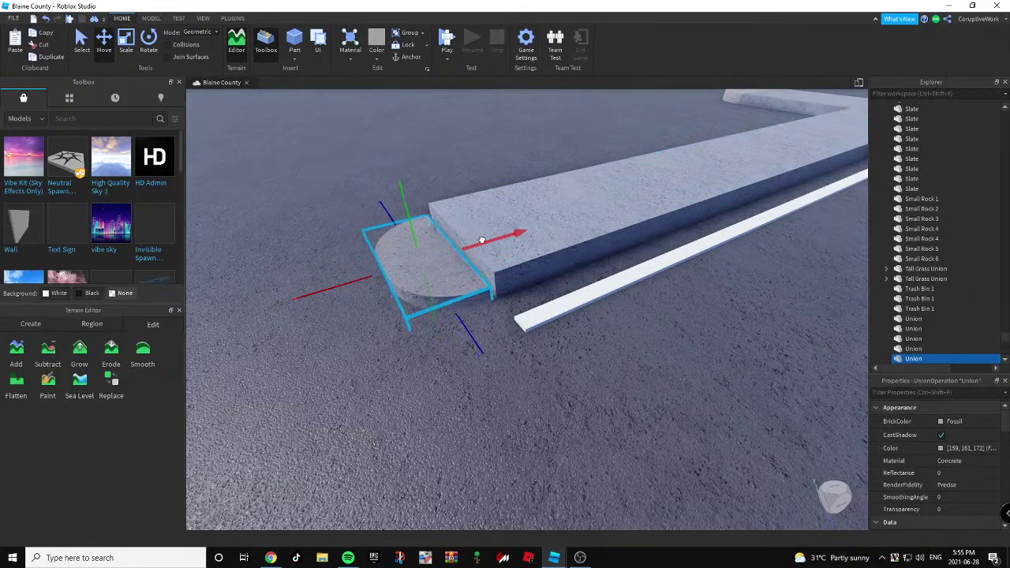
left_click_drag(485, 242, 486, 240)
right_click_drag(487, 239, 487, 239)
key("a")
right_click_drag(816, 277, 801, 277)
key("w")
key("d")
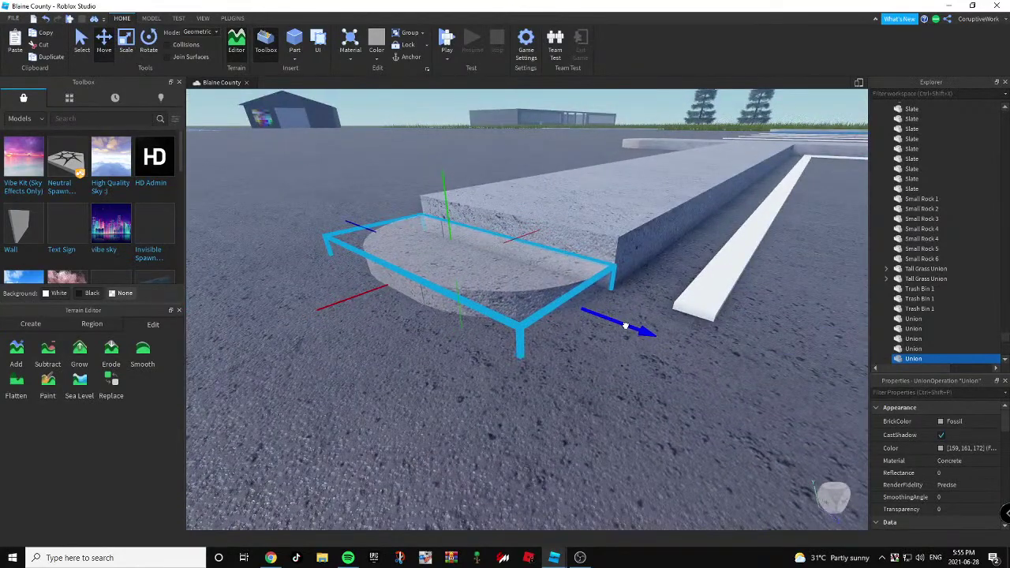
left_click_drag(626, 325, 634, 327)
key("a")
right_click_drag(633, 326, 652, 308)
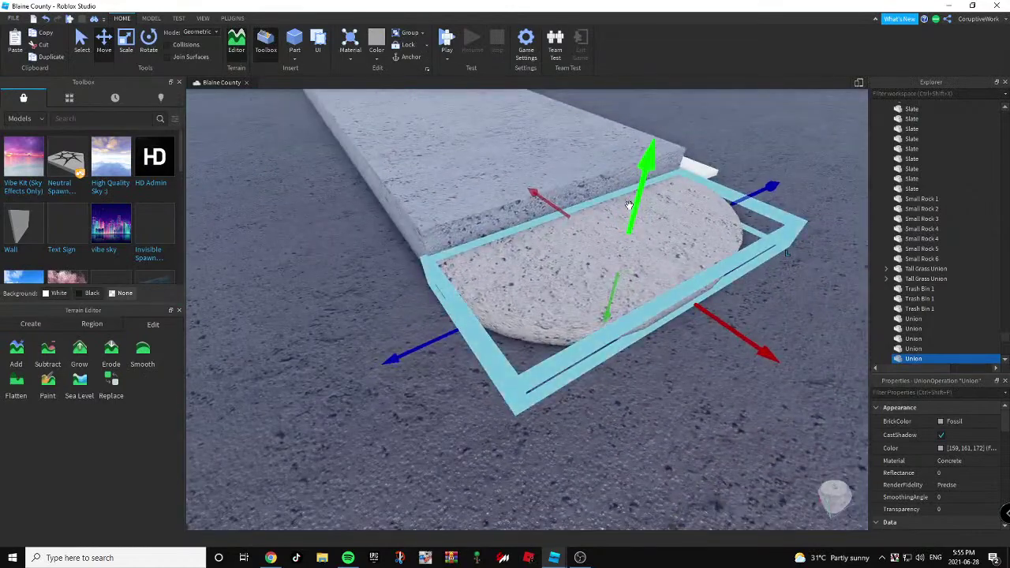
Raise the rounded end piece until it sits level with the top surface of the new strip.
left_click_drag(628, 205, 643, 178)
right_click_drag(644, 182, 697, 187)
scroll(643, 182, "down", 3)
left_click(697, 188)
scroll(692, 185, "up", 3)
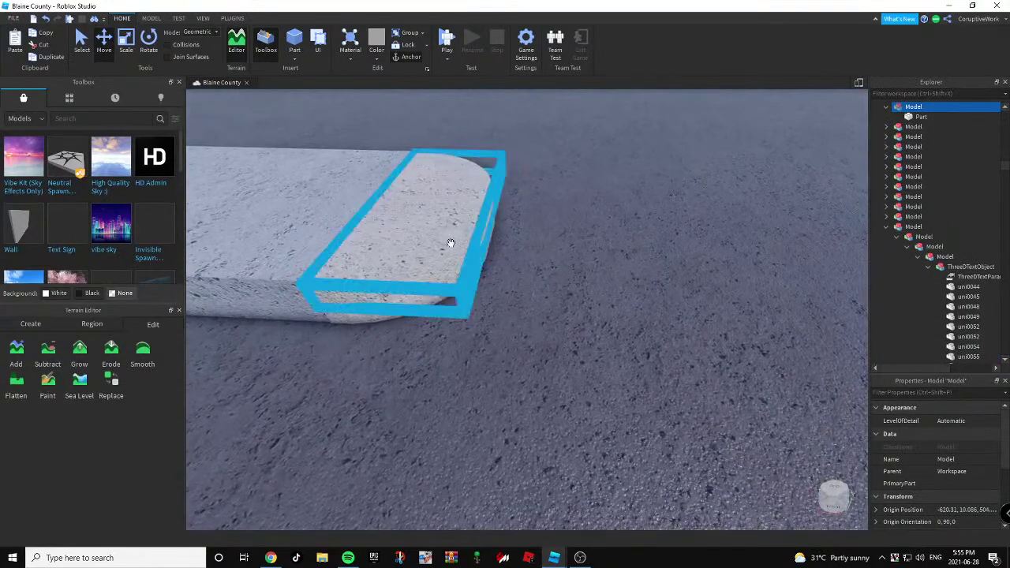
left_click(451, 243)
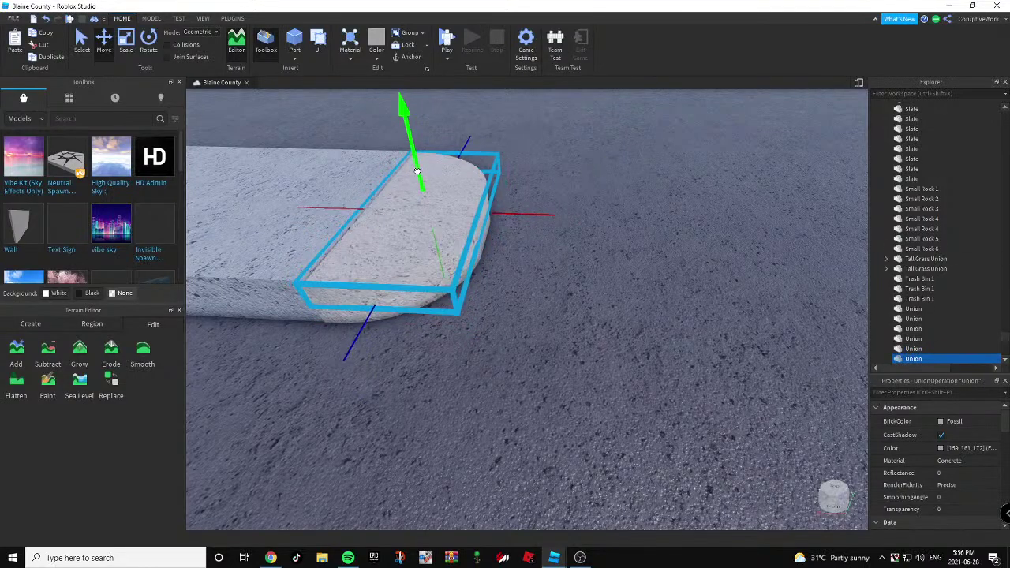
left_click_drag(416, 171, 417, 169)
right_click_drag(460, 173, 460, 174)
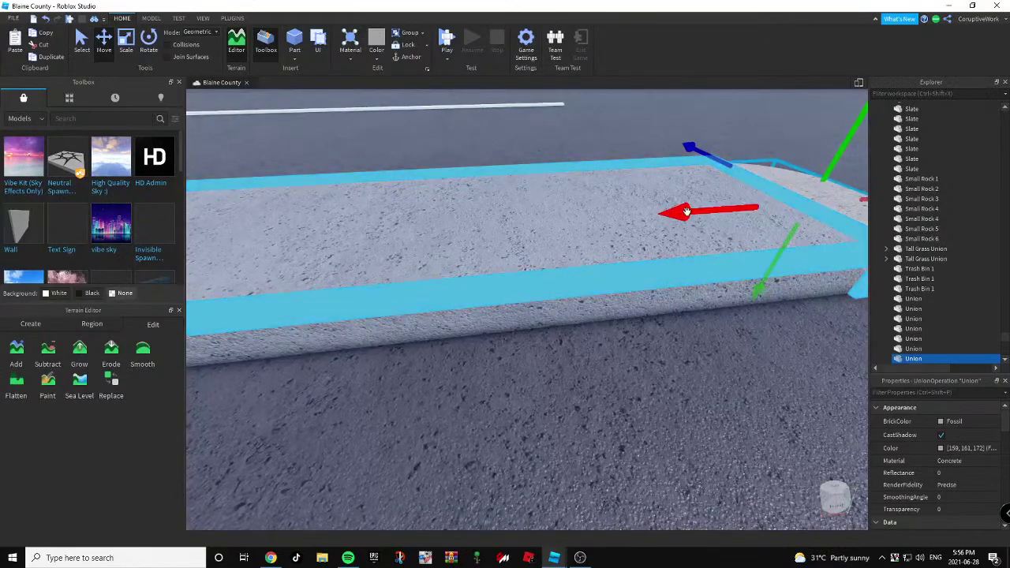
right_click_drag(686, 204, 685, 198)
scroll(686, 199, "down", 4)
left_click(591, 194)
right_click_drag(591, 195, 591, 195)
Duplicate the new curb strip together with its rounded end and place the copy at the grass end of the bay row.
key("s")
right_click_drag(394, 207, 394, 207)
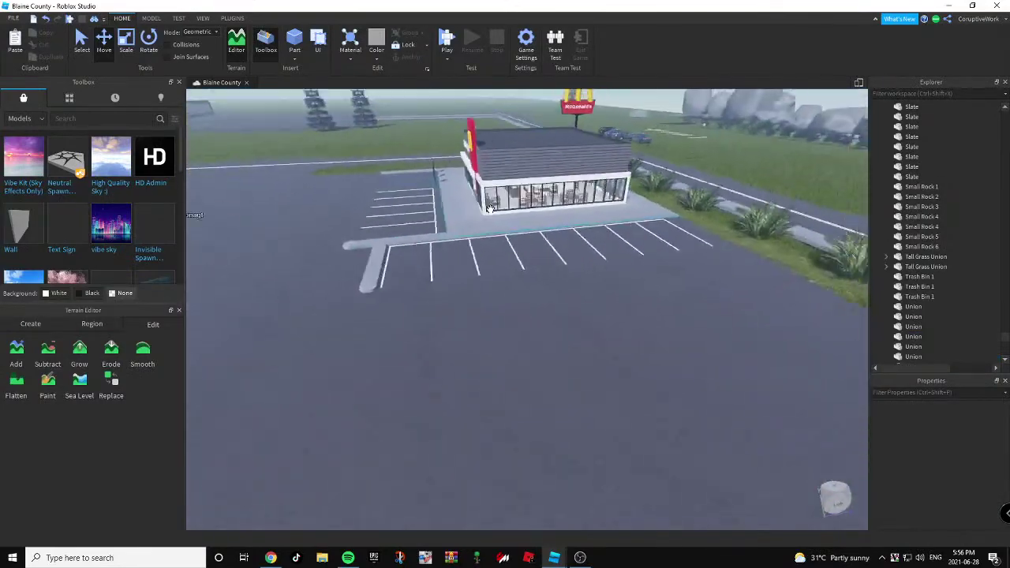
scroll(513, 210, "up", 5)
right_click_drag(513, 210, 514, 210)
left_click(912, 346)
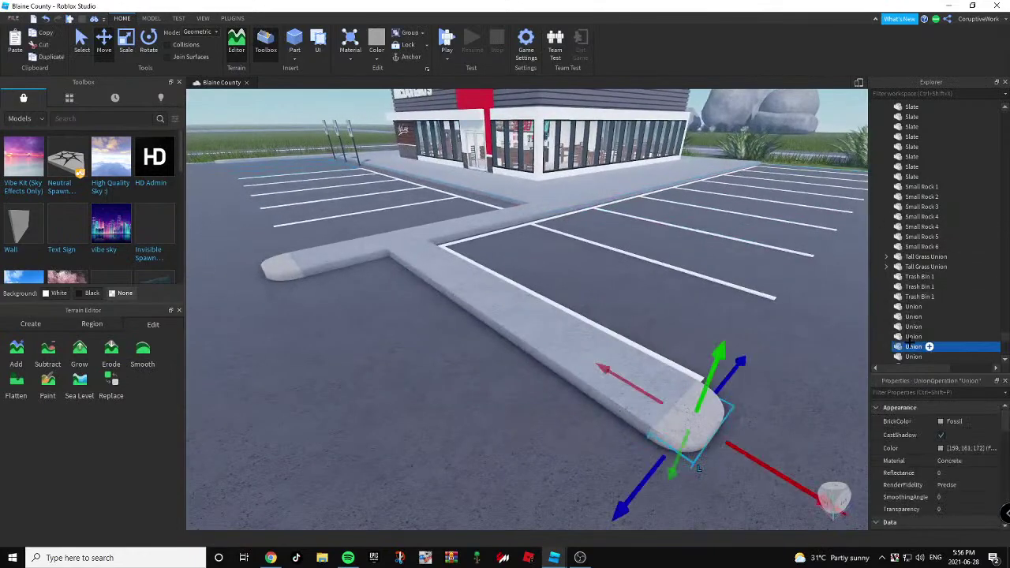
left_click(549, 325, "ctrl")
scroll(555, 326, "up", 4)
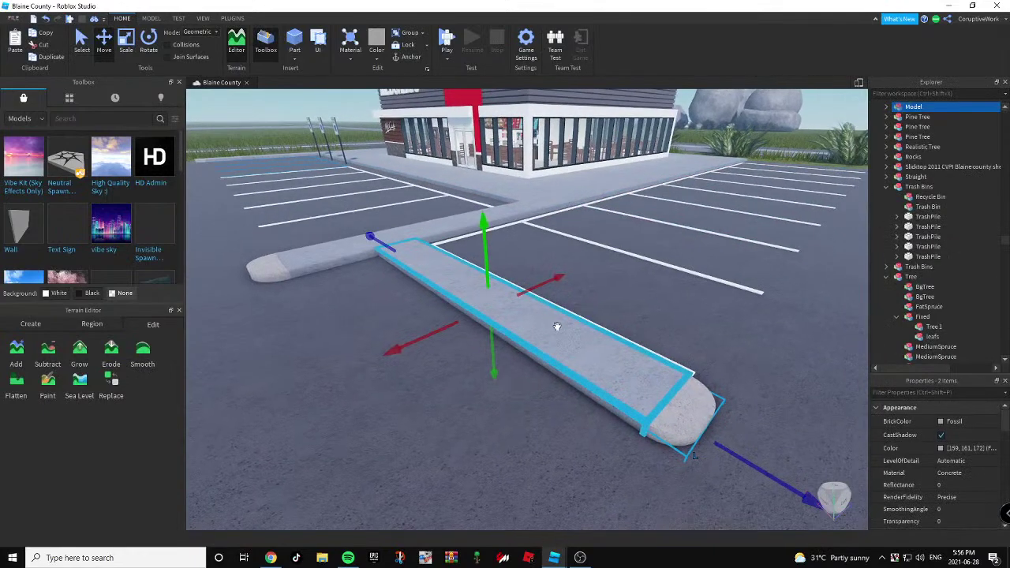
right_click_drag(555, 326, 553, 324)
left_click(471, 293, "ctrl")
scroll(624, 359, "up", 1)
right_click_drag(625, 359, 624, 358)
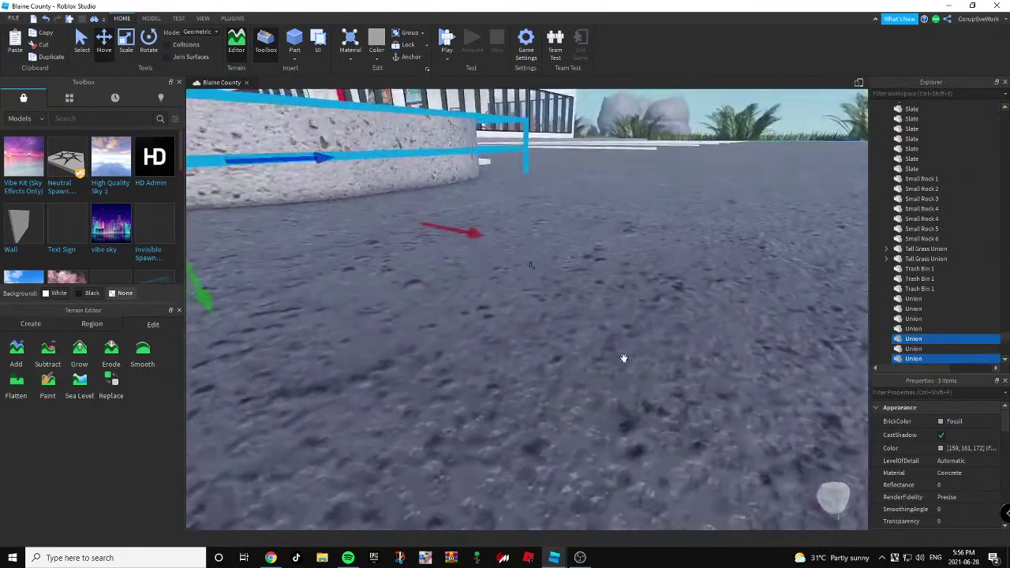
right_click_drag(457, 279, 474, 327)
left_click(468, 320, "ctrl")
scroll(468, 321, "down", 3)
scroll(475, 325, "down", 1)
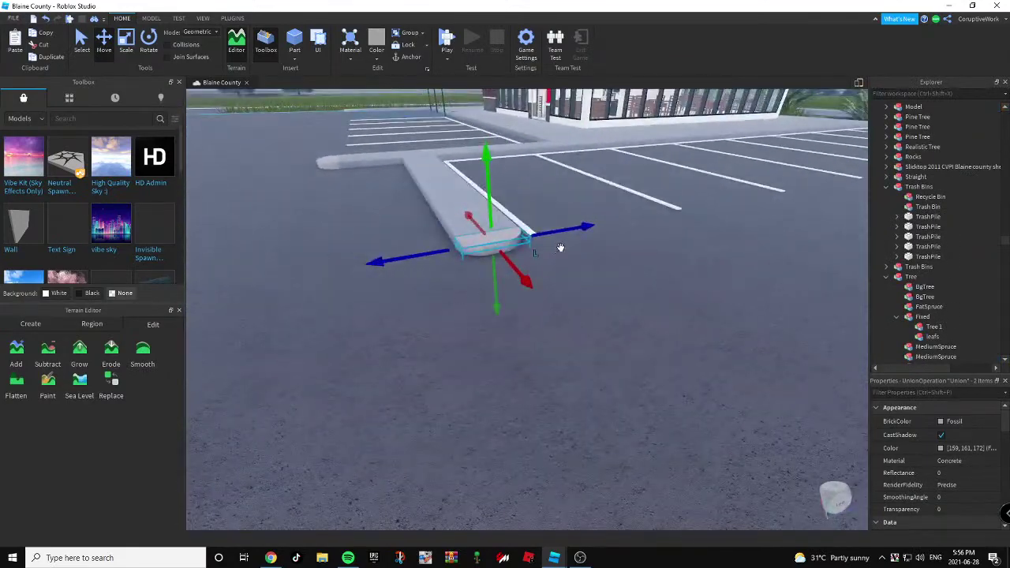
left_click(430, 185, "ctrl")
scroll(561, 226, "up", 5)
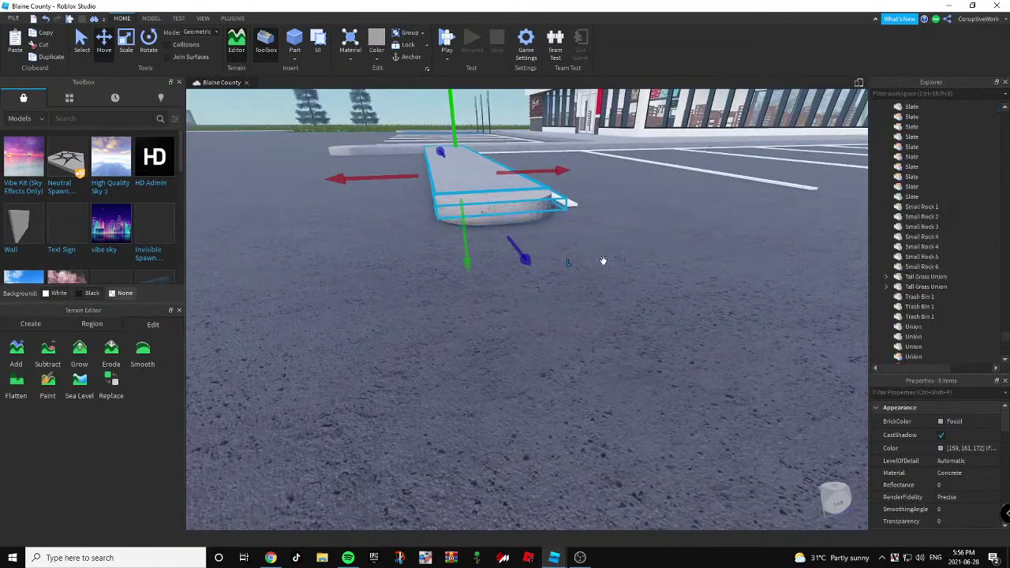
right_click_drag(603, 260, 526, 232)
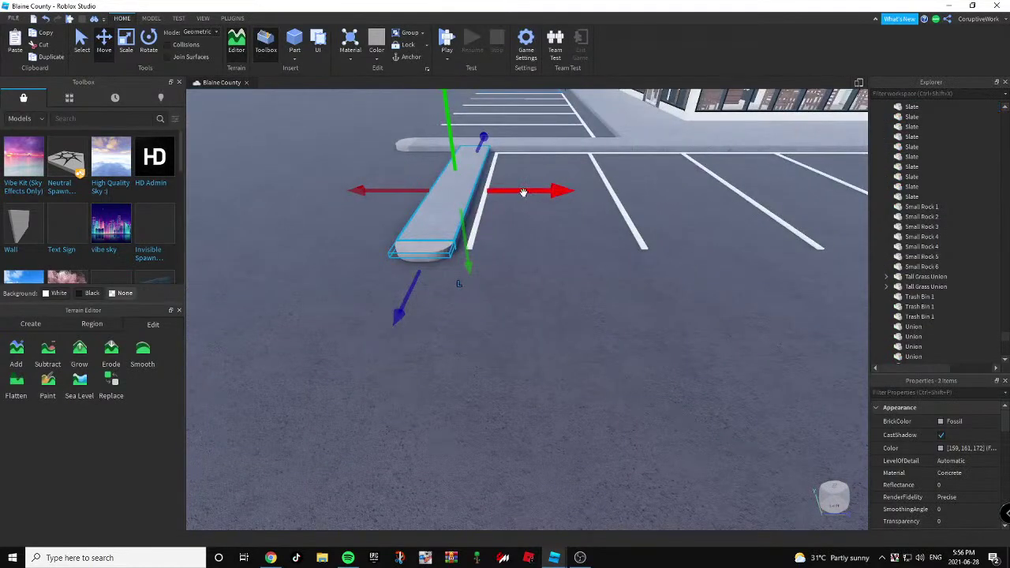
key("ctrl+d")
left_click_drag(523, 193, 672, 198)
key("d")
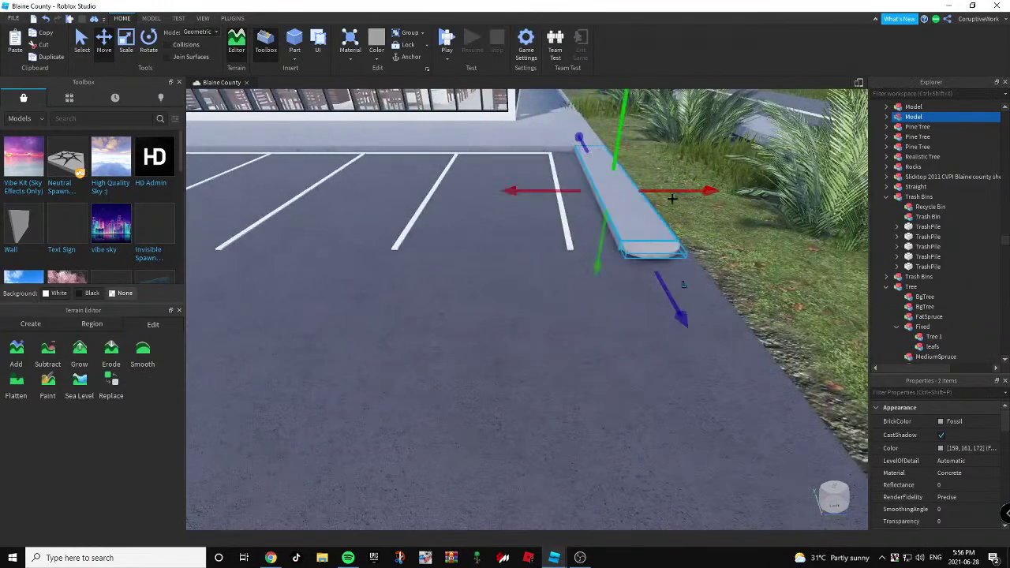
Delete the two selected duplicate curb pieces and widen the remaining curb strip to the outermost parking line.
right_click_drag(661, 204, 670, 239)
key("Delete")
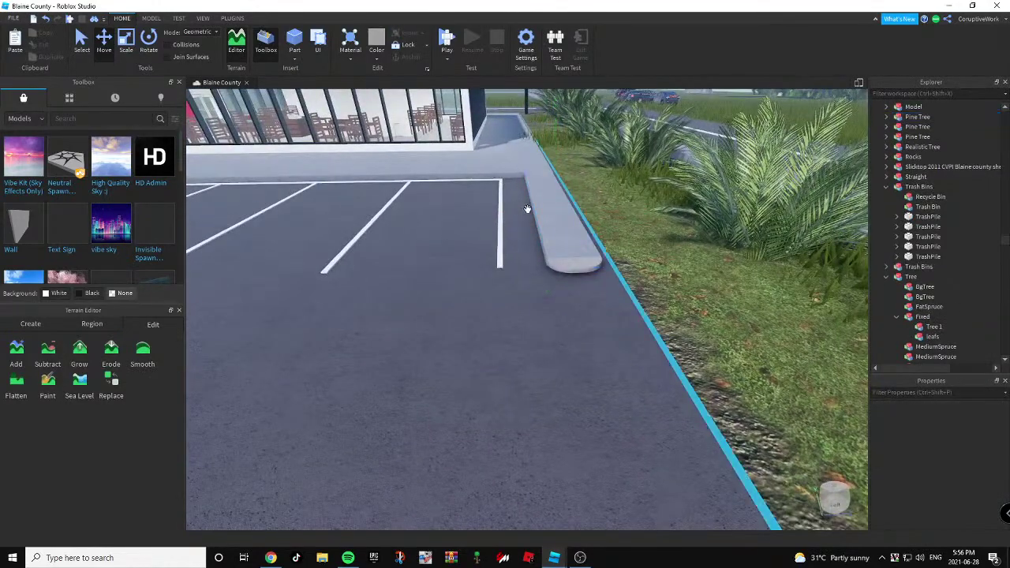
left_click(534, 207)
key("ctrl+3")
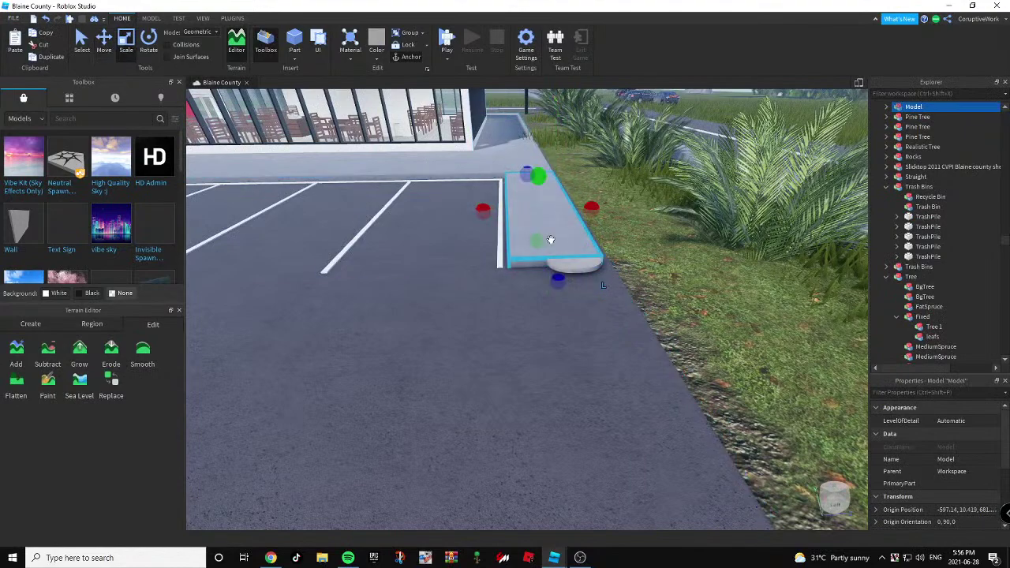
Scale the rounded end cap to match the curb strip's width on both sides and lower it level with the strip.
left_click(572, 262, "alt")
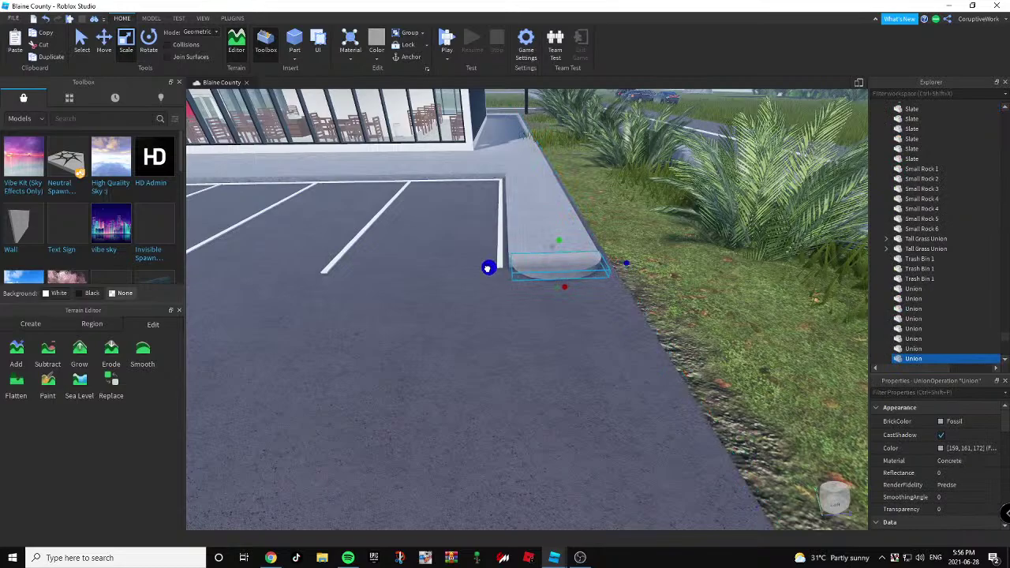
scroll(487, 269, "up", 3)
right_click_drag(486, 267, 391, 218)
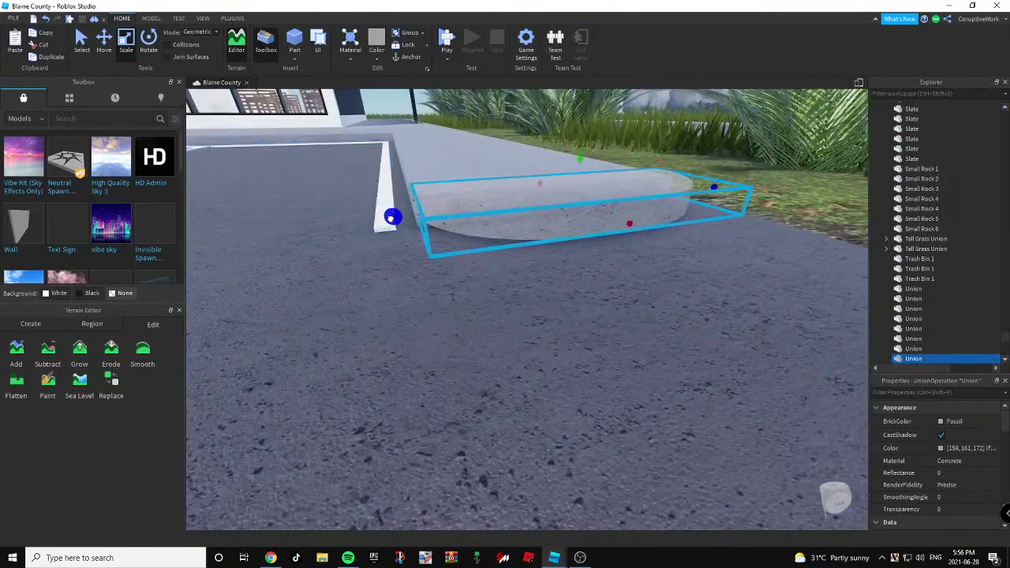
left_click_drag(387, 218, 390, 218)
key("d")
right_click_drag(552, 217, 473, 196)
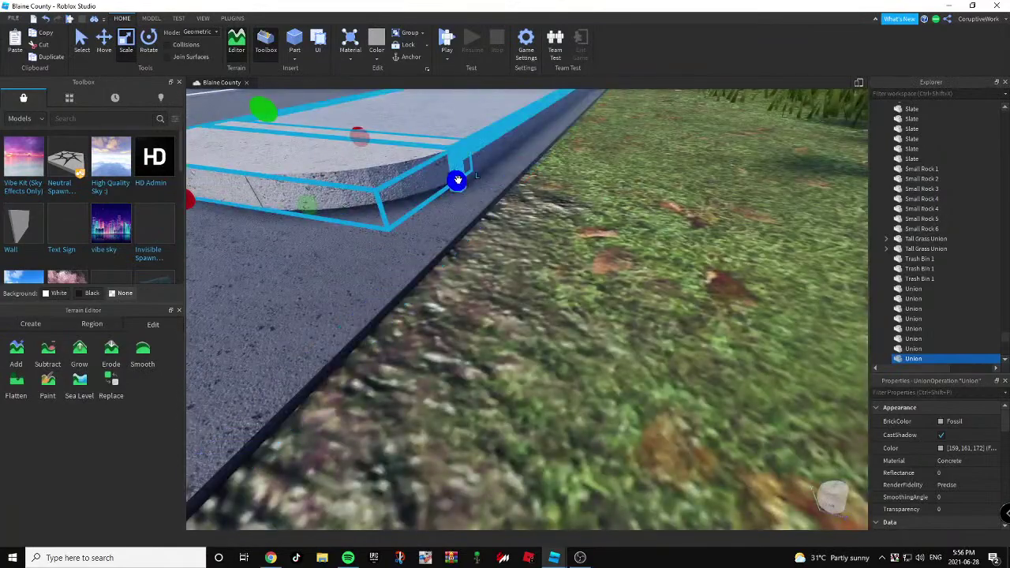
left_click_drag(457, 181, 459, 181)
left_click(103, 41)
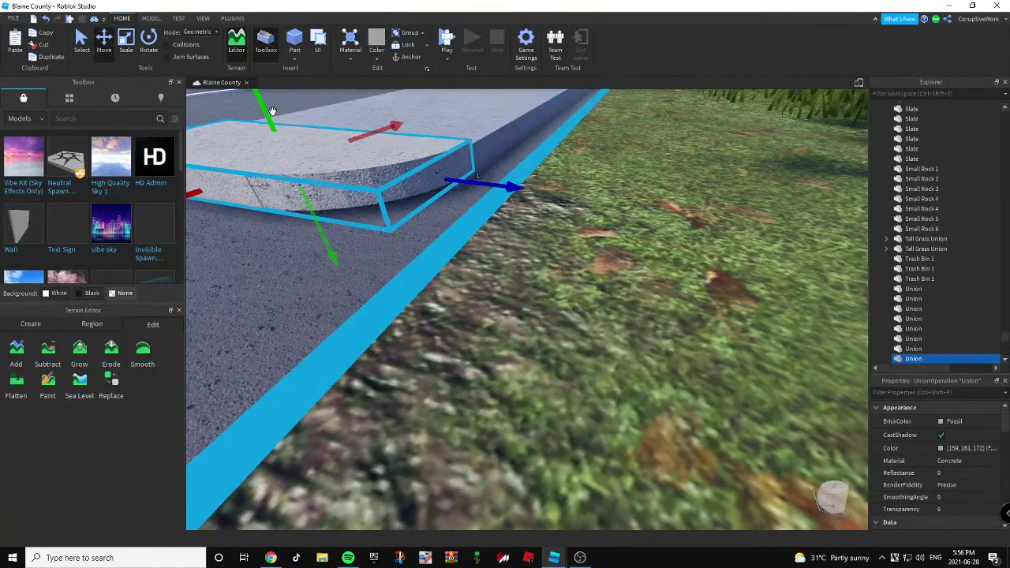
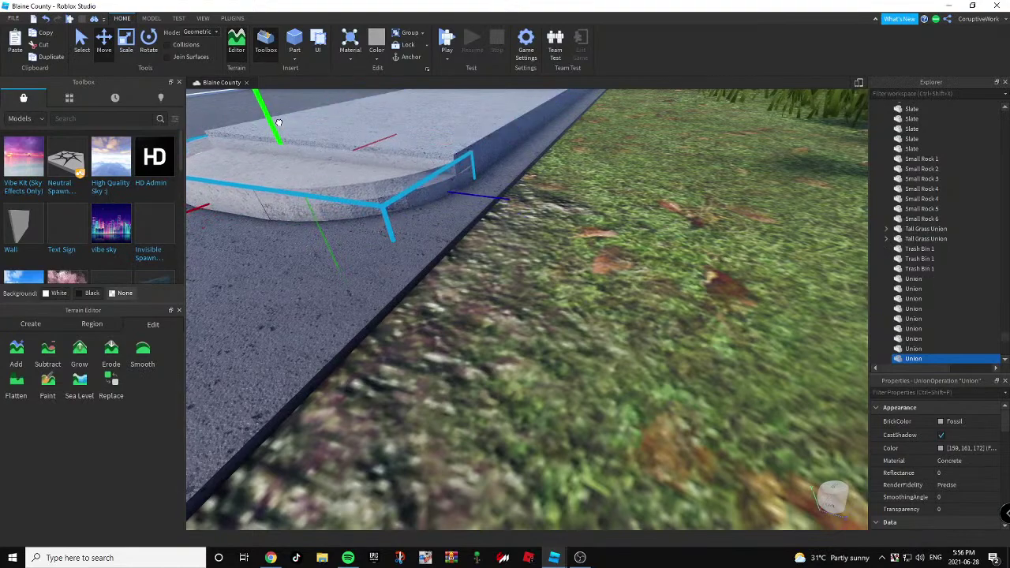
left_click(667, 195)
Inspect the curb beside the McDonald's parking stalls, its rounded end, and the planted strip along the road.
key("s")
right_click_drag(667, 195, 648, 177)
key("a")
key("s")
key("d")
key("s")
key("d")
key("w")
key("d")
key("w")
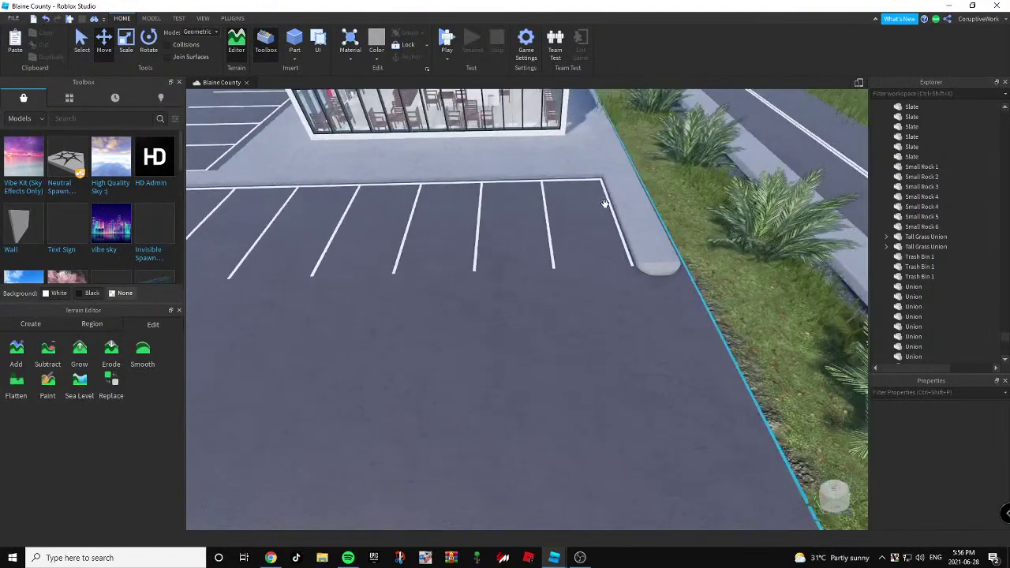
left_click(578, 209)
key("d")
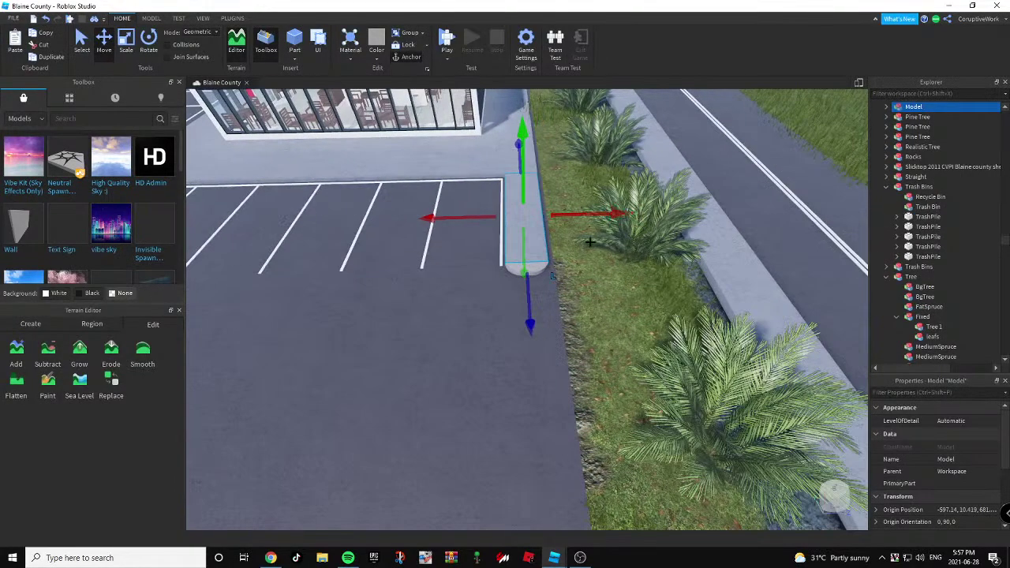
left_click(580, 256)
scroll(579, 254, "down", 10)
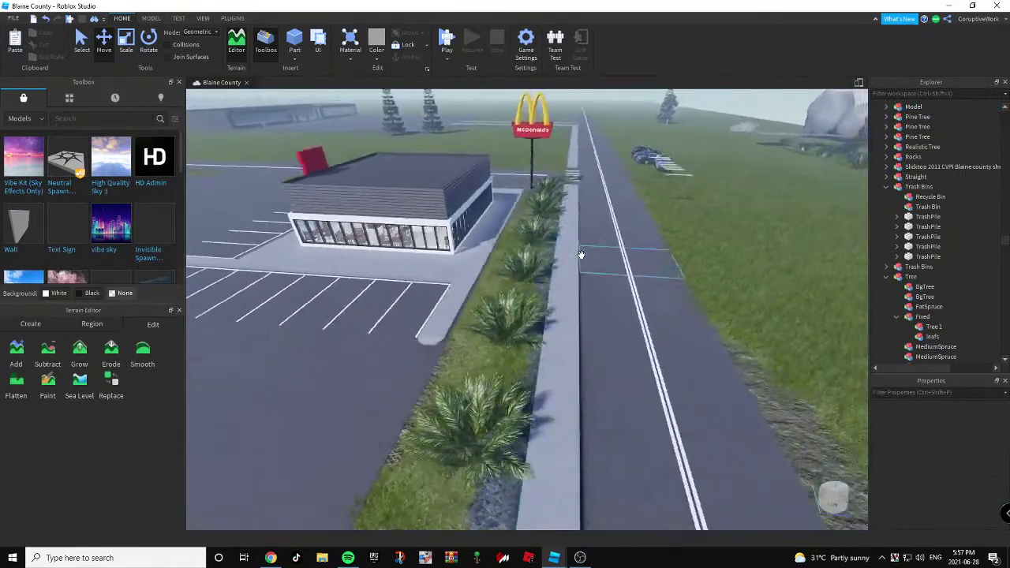
key("w")
right_click_drag(579, 254, 609, 284)
key("a")
key("w")
key("d")
key("d")
left_click(434, 218)
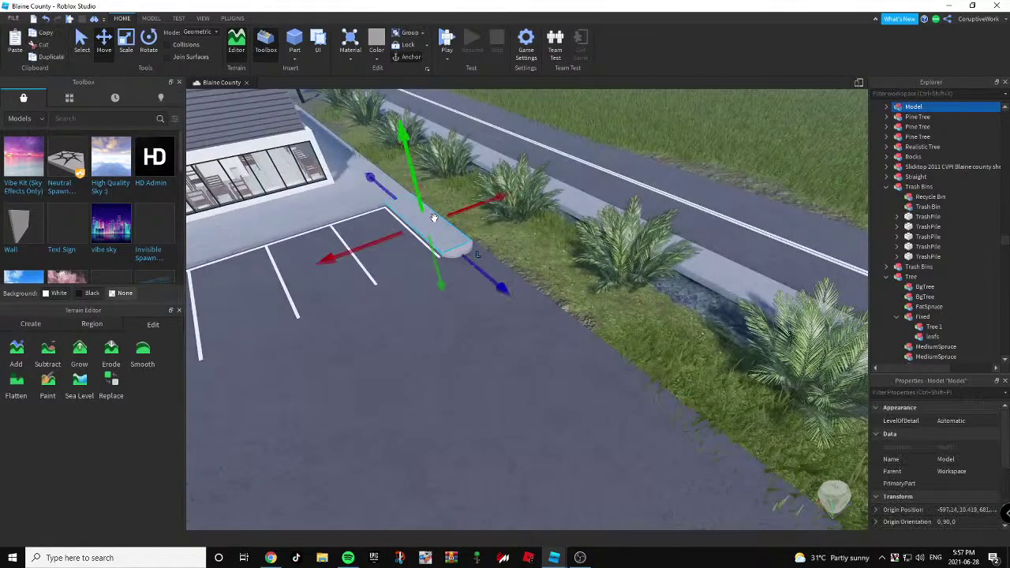
key("a")
right_click_drag(484, 225, 565, 191)
left_click(599, 161)
key("a")
right_click_drag(600, 161, 570, 274)
key("w")
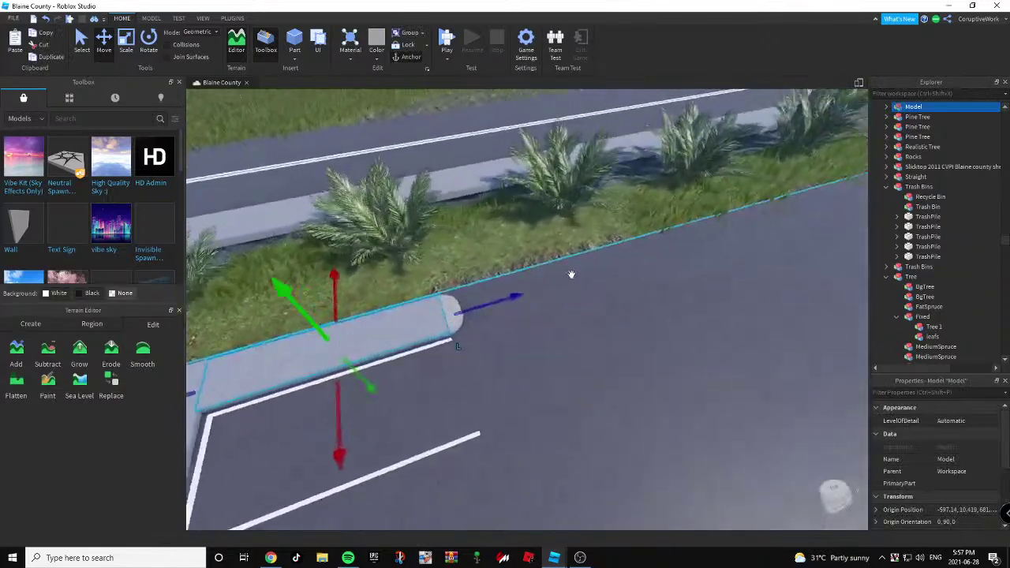
Delete the rounded end cap from the curb beside the outermost parking stall.
left_click(484, 255)
right_click_drag(471, 260, 470, 261)
key("w")
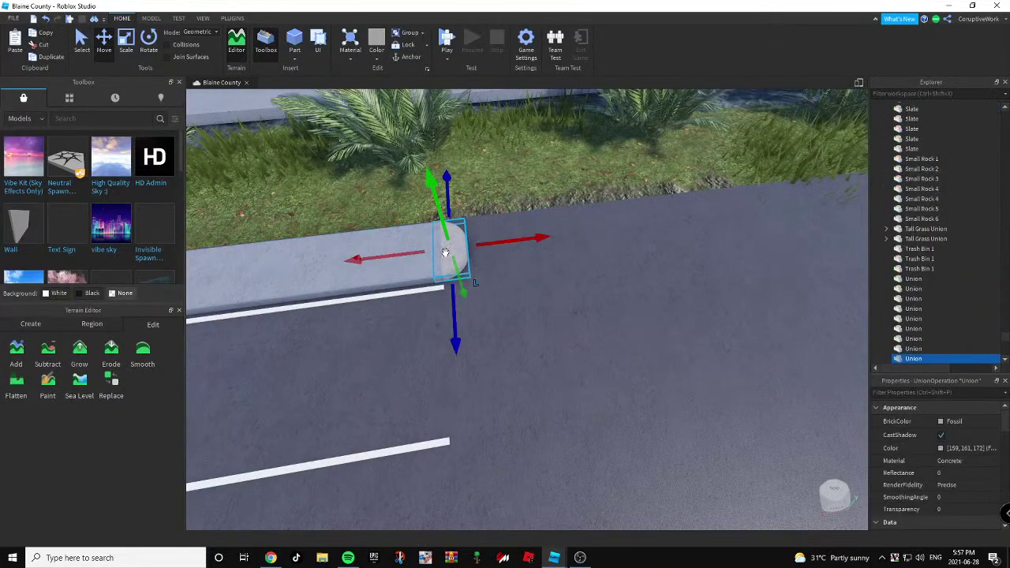
key("Delete")
key("ctrl+z")
Narrow the curb strip and lengthen it along the grass edge to the far corner of the parking lot.
scroll(502, 310, "down", 3)
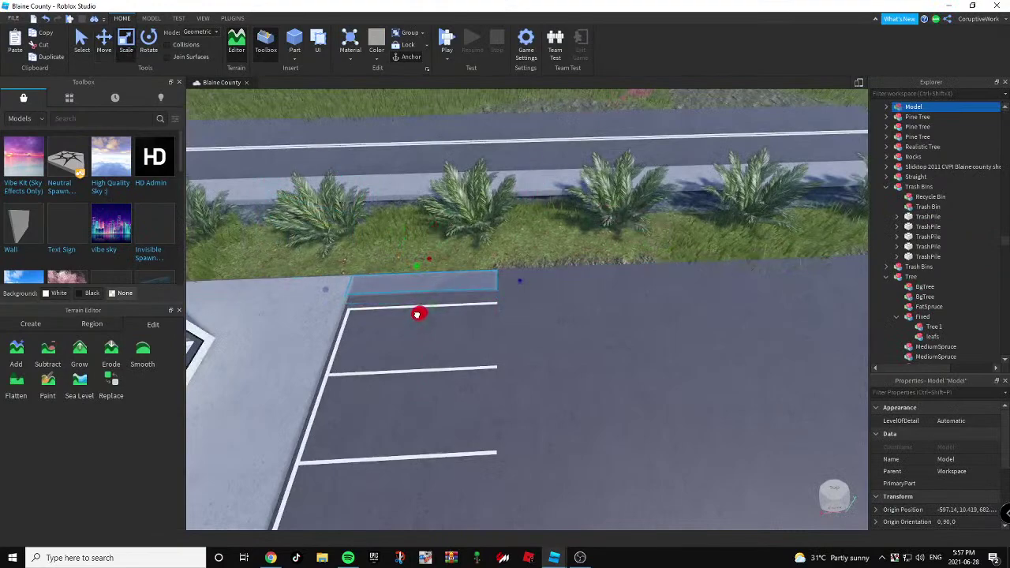
key("d")
left_click_drag(517, 282, 644, 276)
right_click_drag(647, 273, 645, 276)
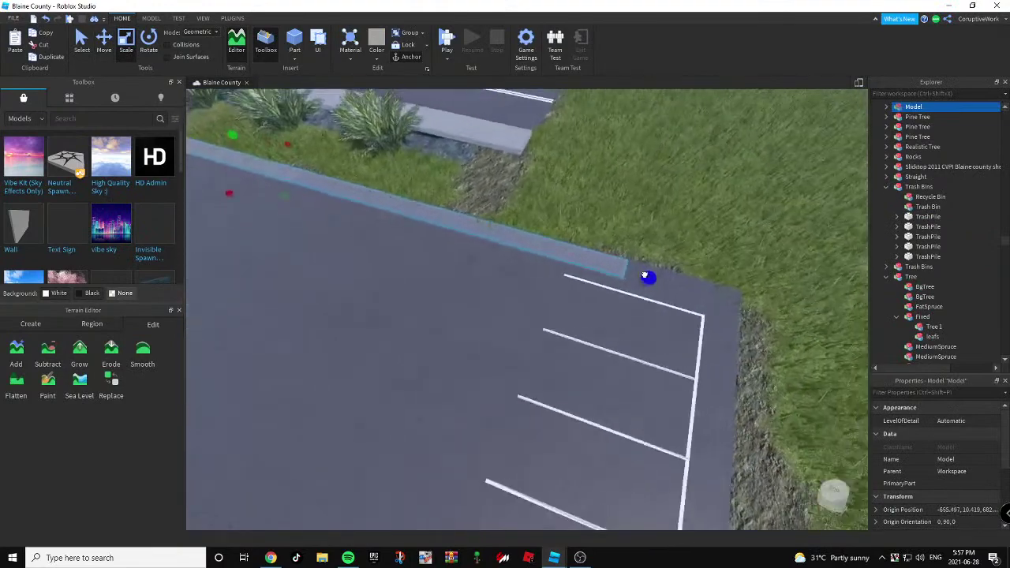
left_click_drag(645, 275, 615, 293)
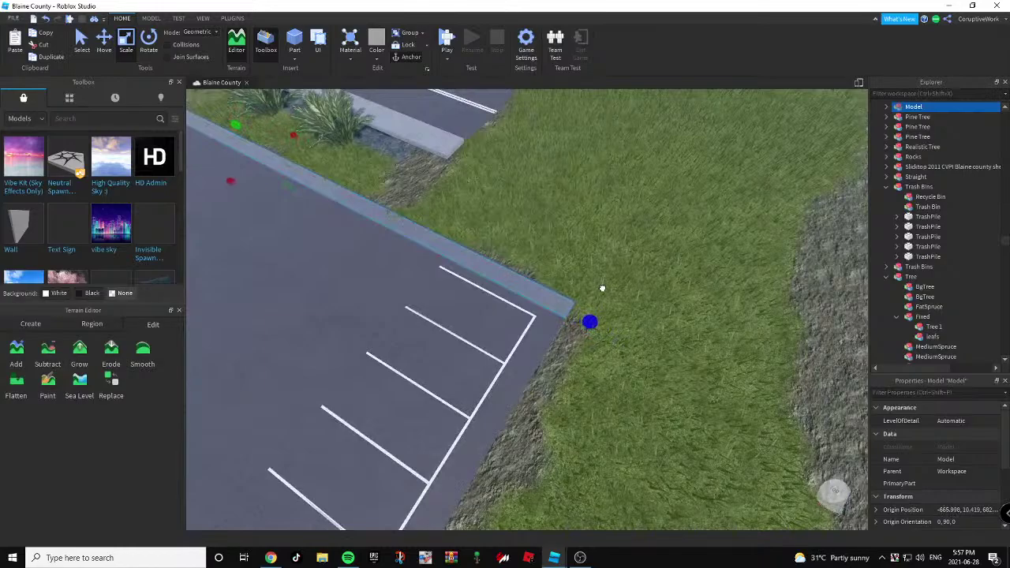
Widen the long curb toward the asphalt along the planted strip.
right_click_drag(602, 288, 524, 250)
key("w")
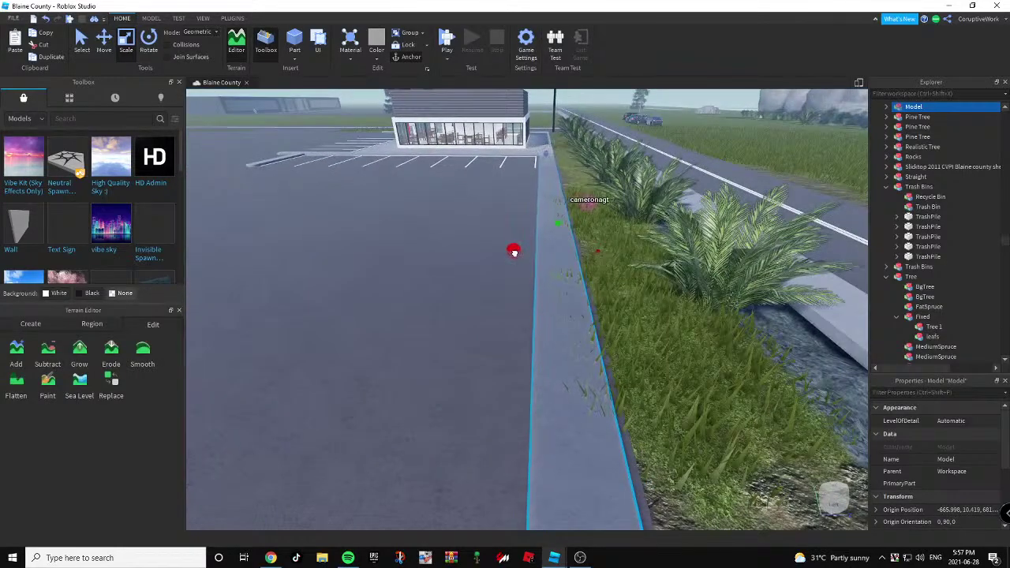
left_click_drag(514, 252, 515, 254)
Duplicate the long curb and shorten the copy to a small piece at the far corner of the lot.
right_click_drag(515, 254, 597, 182)
key("s")
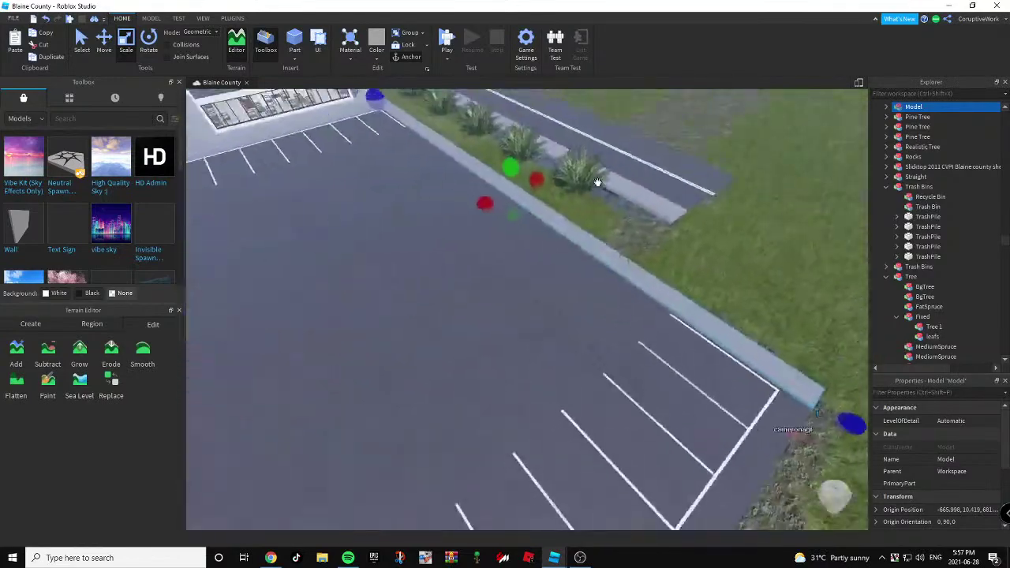
key("ctrl+d")
left_click_drag(405, 140, 650, 348)
key("s")
Stretch the corner piece along the adjoining edge of the lot, past the buildings to the next corner.
right_click_drag(694, 361, 562, 272)
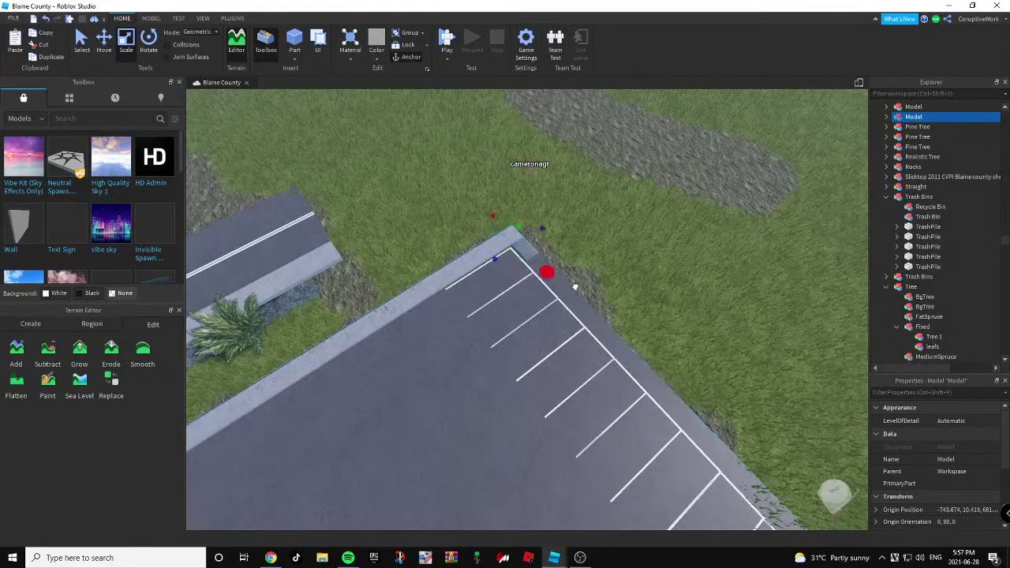
left_click_drag(575, 286, 636, 300)
right_click_drag(575, 286, 636, 300)
key("d")
left_click_drag(636, 300, 636, 300)
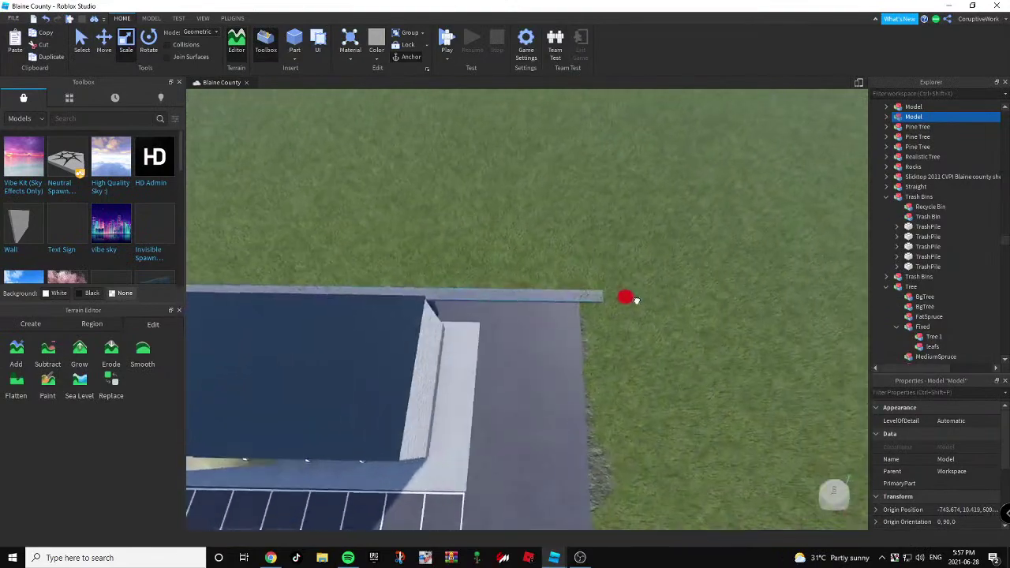
Duplicate the curb behind the buildings and shorten the copy to a small piece at its end corner.
right_click_drag(625, 298, 557, 261)
key("s")
key("ctrl+d")
left_click_drag(467, 109, 609, 331)
right_click_drag(610, 330, 608, 354)
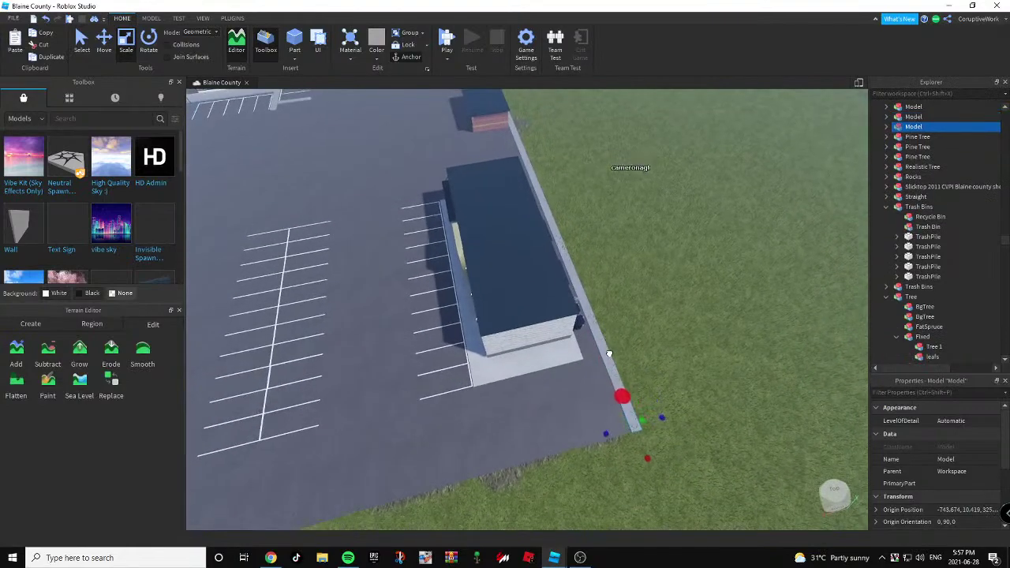
Stretch the copied piece along the end of the lot, past the trash bins to the road-side corner.
key("a")
left_click_drag(607, 430, 498, 443)
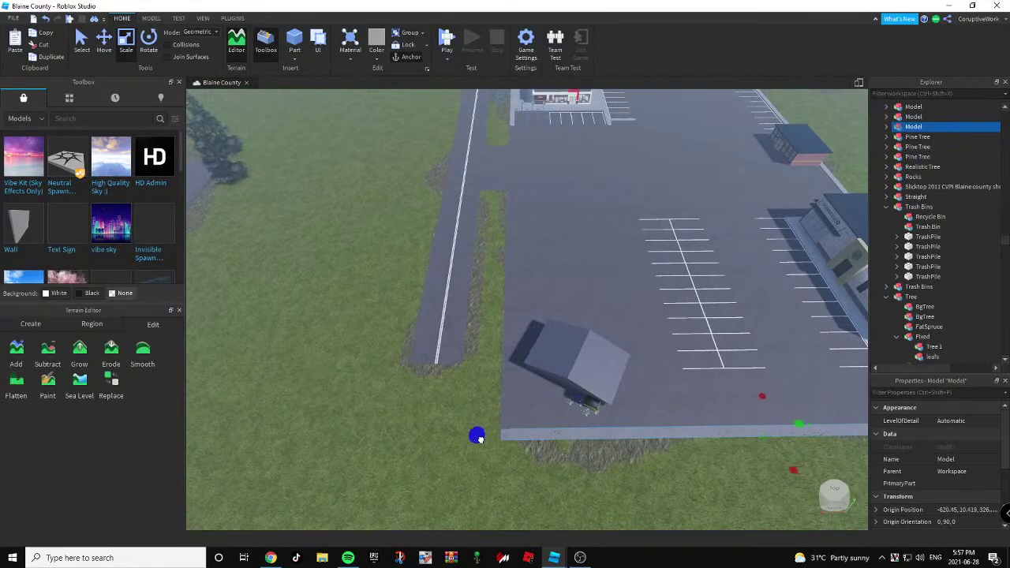
right_click_drag(481, 437, 481, 435)
key("w")
left_click_drag(575, 426, 576, 430)
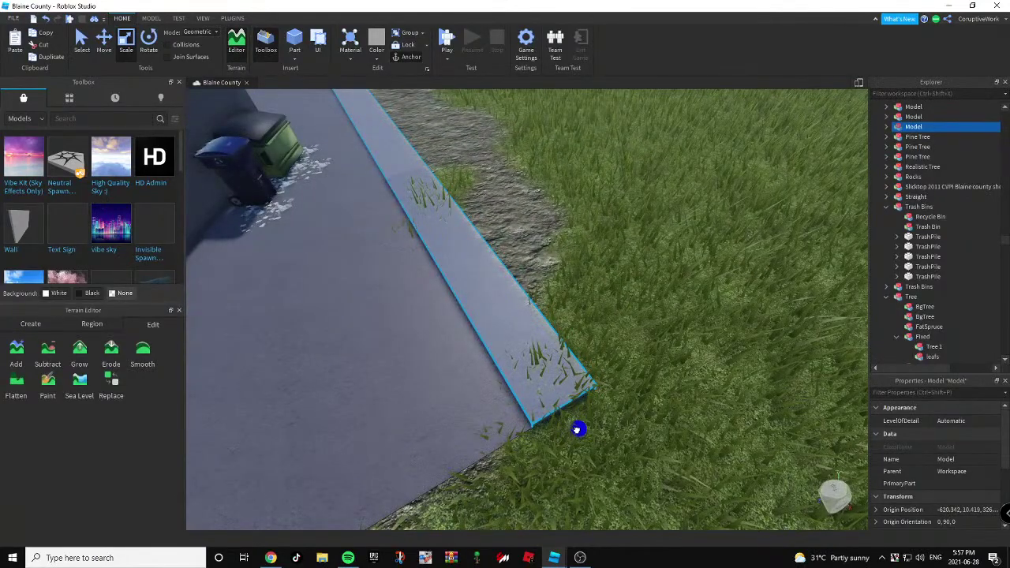
Duplicate the end curb, shorten the copy to the road-side corner, and duplicate the shortened piece.
scroll(577, 429, "down", 5)
right_click_drag(577, 426, 576, 413)
key("ctrl+d")
left_click_drag(629, 163, 602, 204)
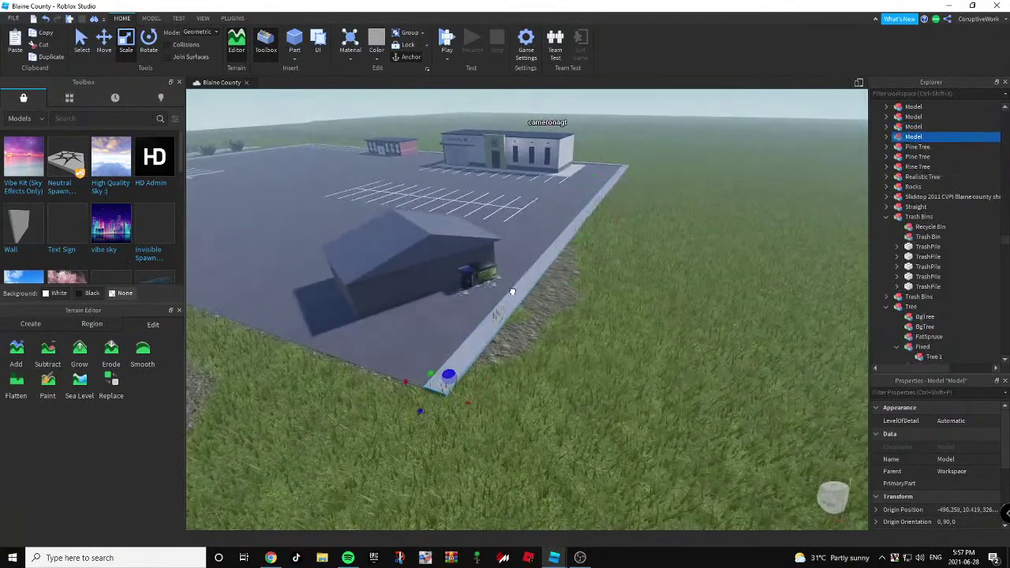
key("ctrl+d")
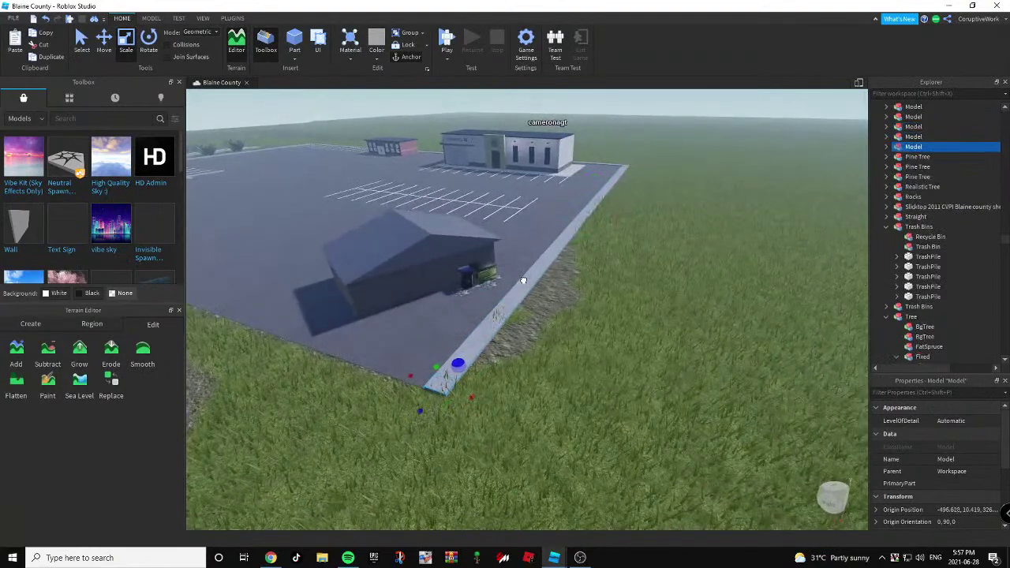
Stretch the new corner piece along the road-side grass strip up to the driveway entrance.
right_click_drag(523, 280, 523, 281)
key("a")
key("a")
mouse_move(562, 294)
left_mouse_down()
mouse_move(514, 297)
mouse_move(553, 293)
left_mouse_up()
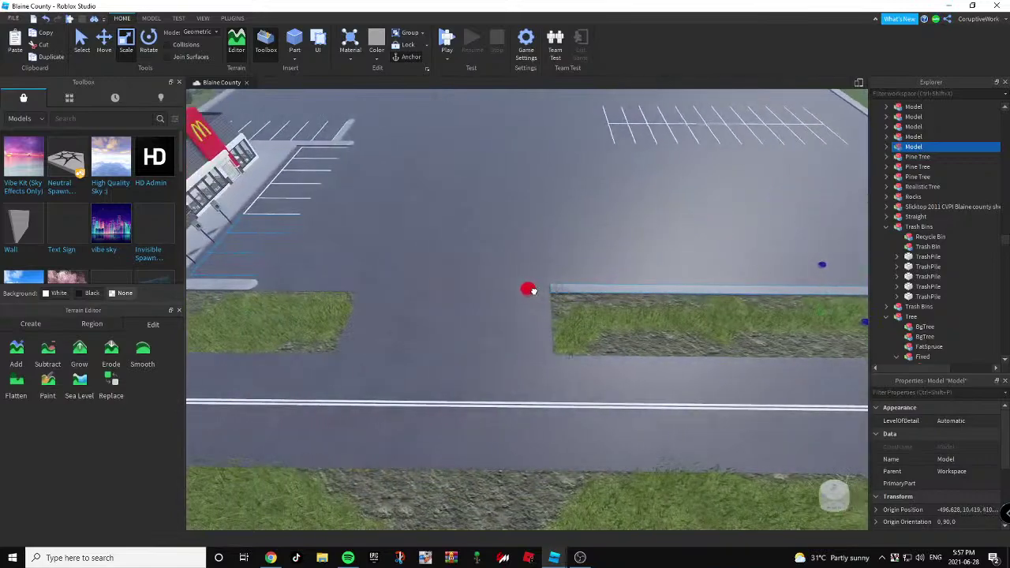
left_click(595, 326)
right_click_drag(618, 306, 618, 306)
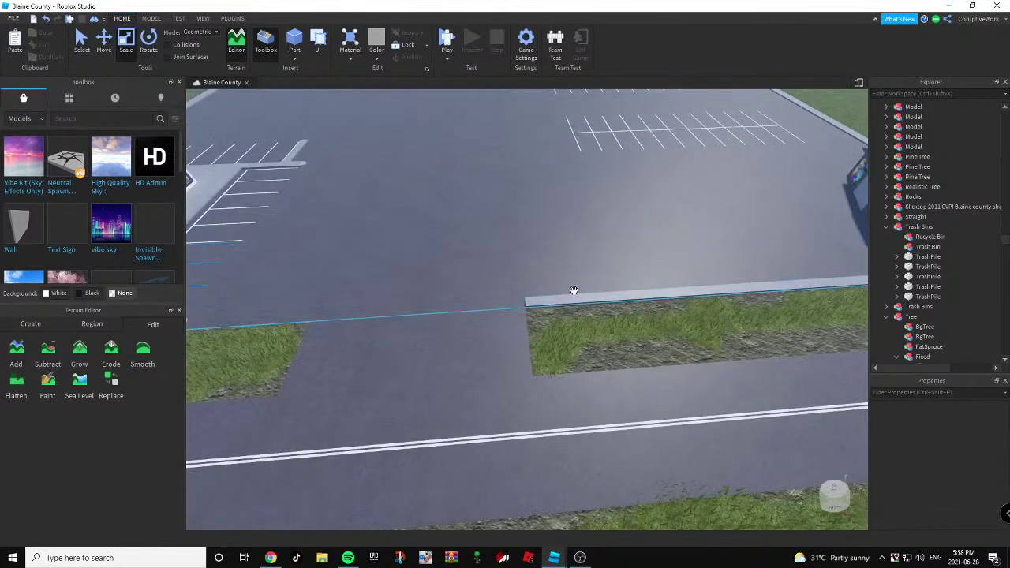
Delete the rounded end cap pieces from the curb beside the McDonald's accessible parking stalls.
key("a")
scroll(412, 326, "up", 8)
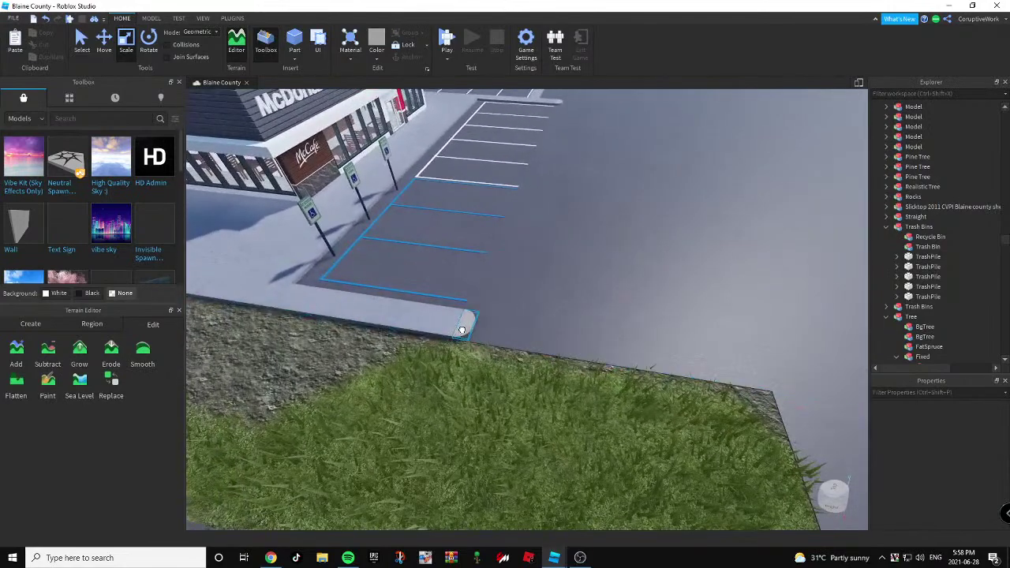
left_click(463, 330)
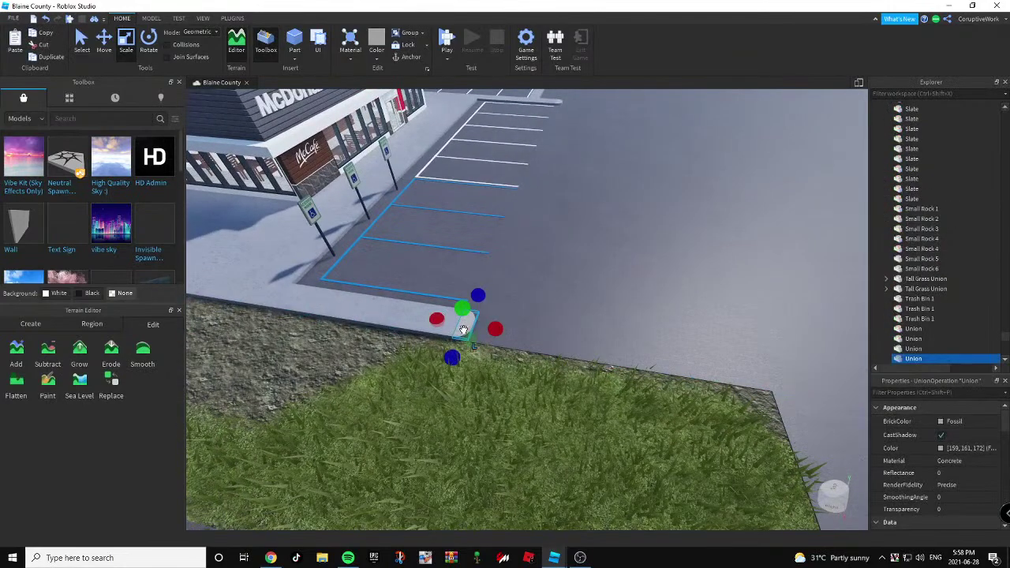
key("Delete")
left_click(466, 329)
key("Delete")
Extend the curb beside the accessible stalls along the grass to the driveway entrance.
left_click(439, 322)
left_click_drag(481, 328, 689, 386)
left_click(582, 413)
scroll(572, 413, "down", 10)
Duplicate the small brick building and move the copy sideways until the two join into one longer building.
right_click_drag(487, 396, 583, 235)
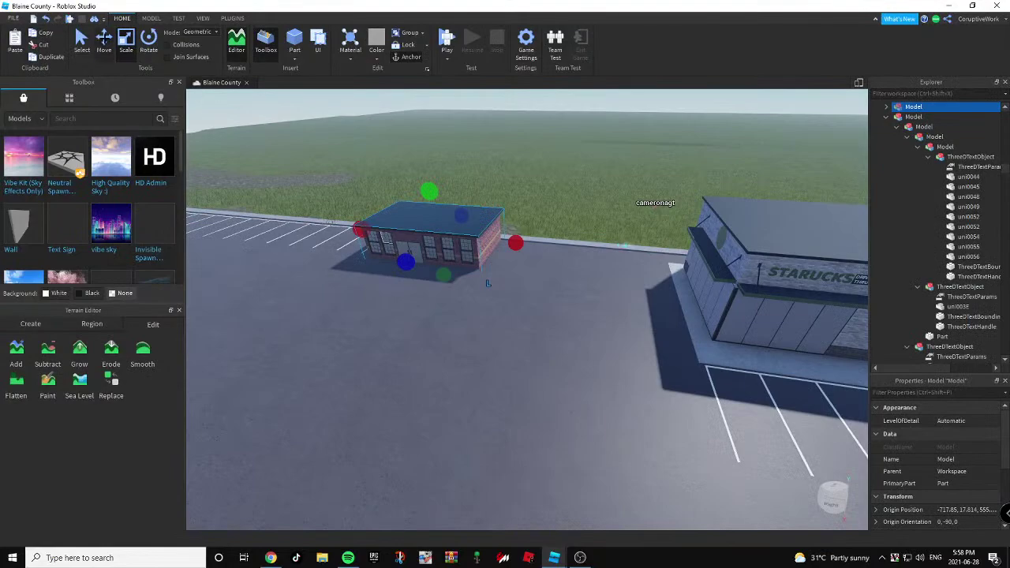
key("ctrl+d")
left_click_drag(537, 243, 622, 253)
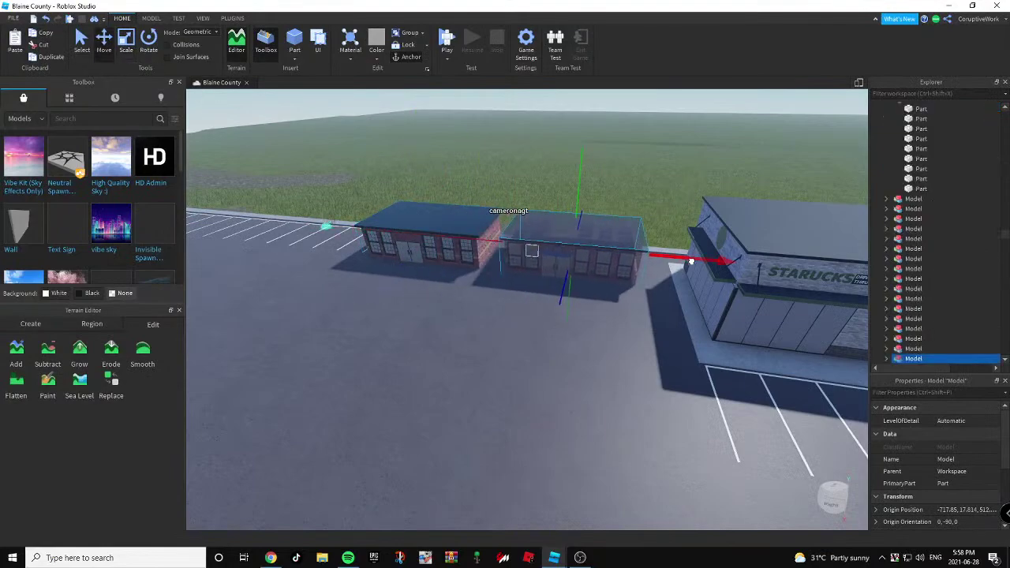
left_click(675, 178)
key("w")
right_click_drag(624, 187, 600, 206)
left_click(495, 266)
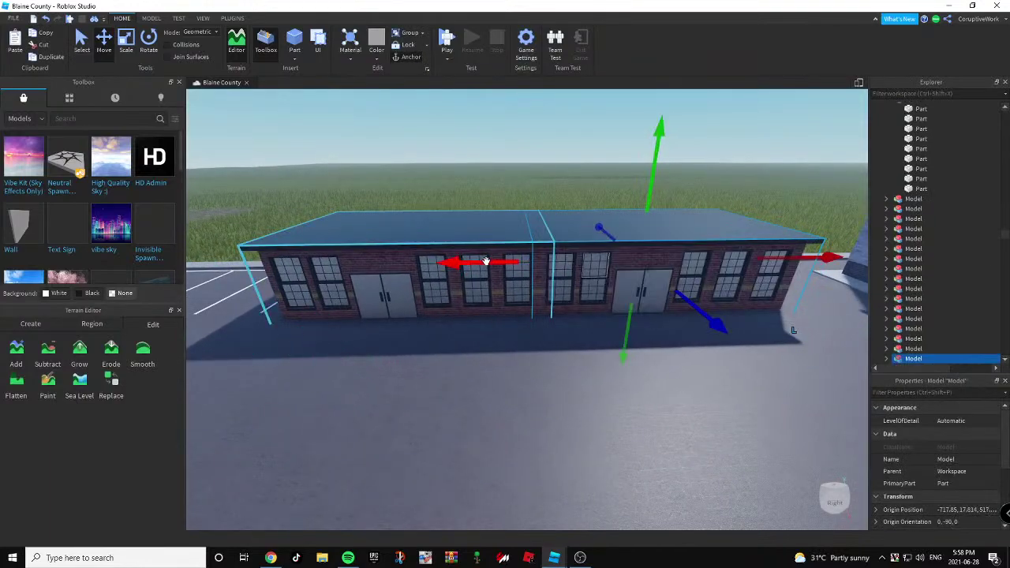
left_click(505, 151)
Look over the whole parking lot, its surrounding curbs, the joined brick building and the driveway entrance.
key("s")
key("d")
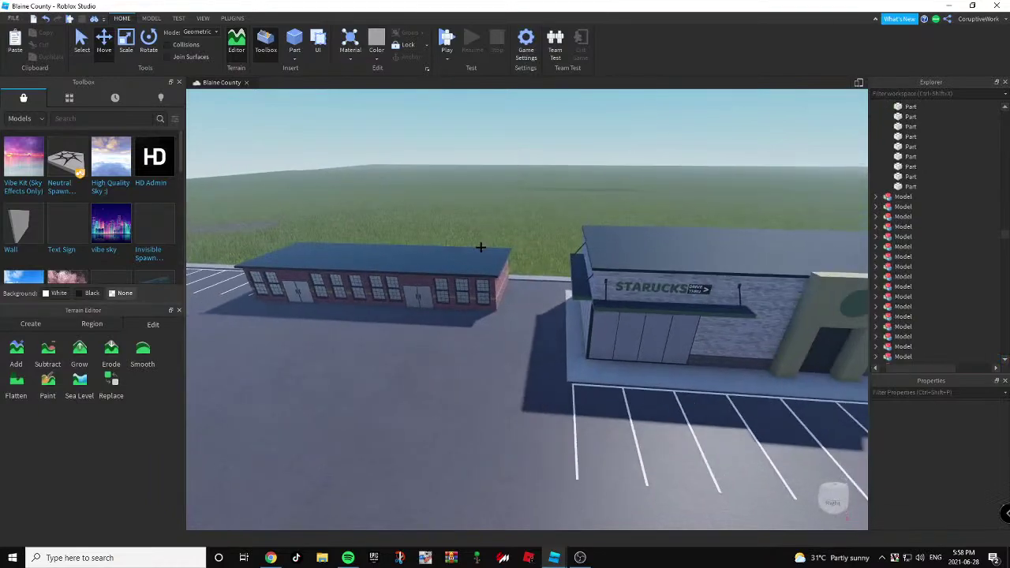
key("s")
key("a")
key("s")
key("d")
right_click_drag(662, 305, 641, 294)
key("w")
key("d")
key("w")
scroll(660, 304, "down", 10)
key("s")
key("d")
key("w")
key("a")
key("a")
key("d")
key("w")
key("a")
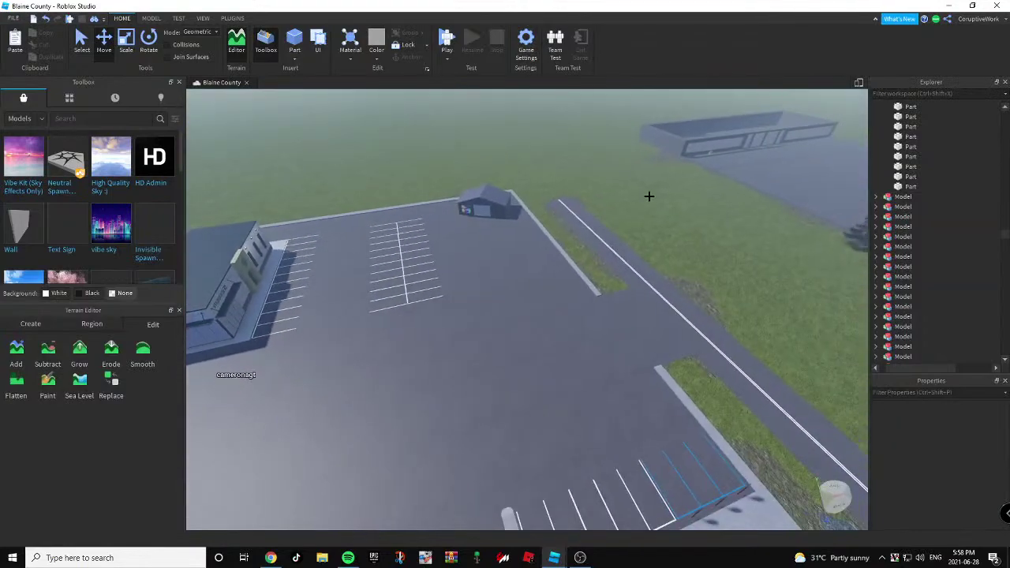
right_click_drag(649, 196, 675, 200)
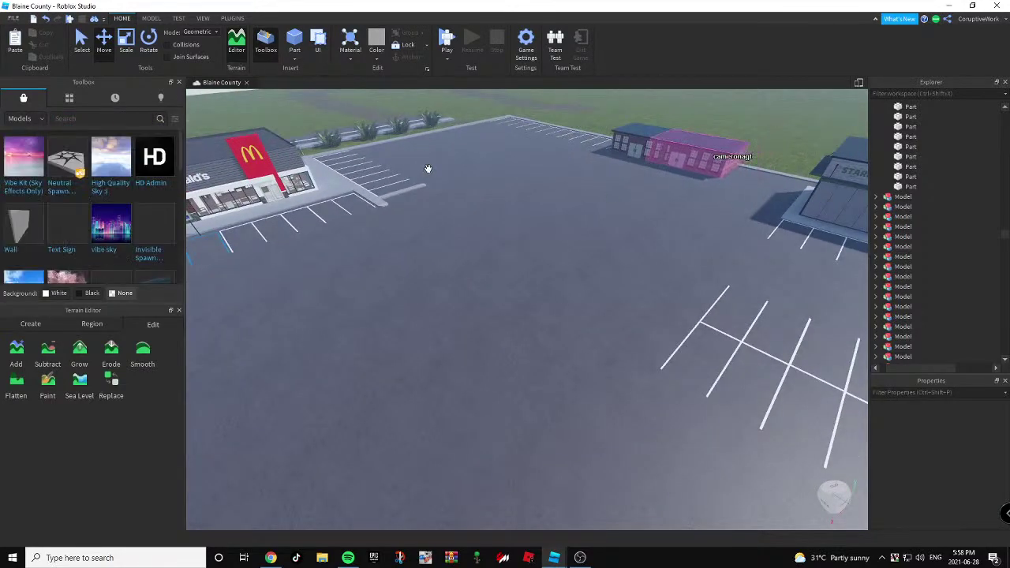
Duplicate a perimeter curb piece and resize the copy into a short curb along the end wall of the joined brick building.
key("w")
right_click_drag(479, 126, 479, 129)
key("w")
key("s")
key("w")
key("w")
key("s")
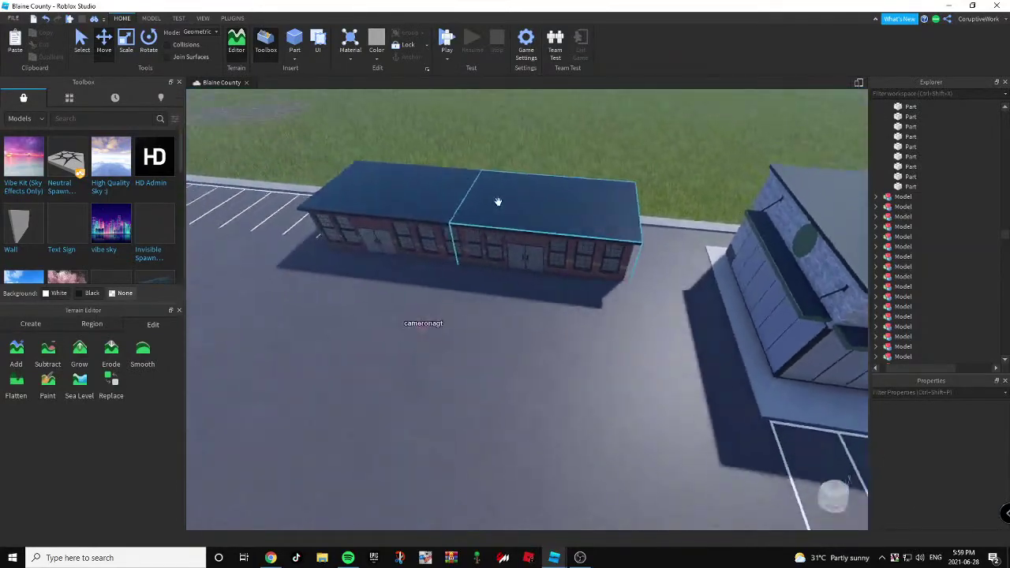
right_click_drag(430, 207, 428, 207)
key("d")
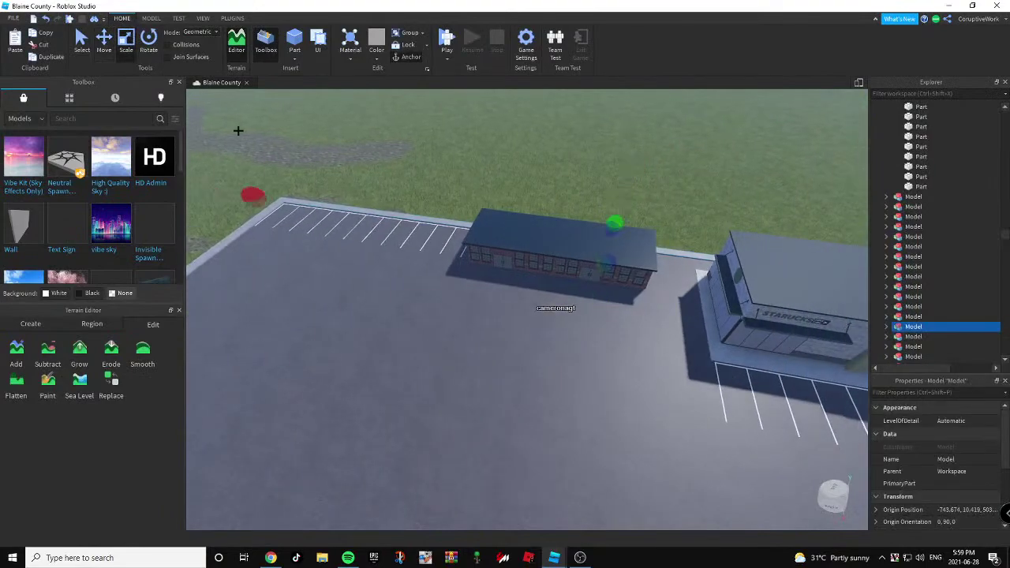
key("ctrl+d")
key("d")
left_click_drag(258, 191, 518, 258)
key("w")
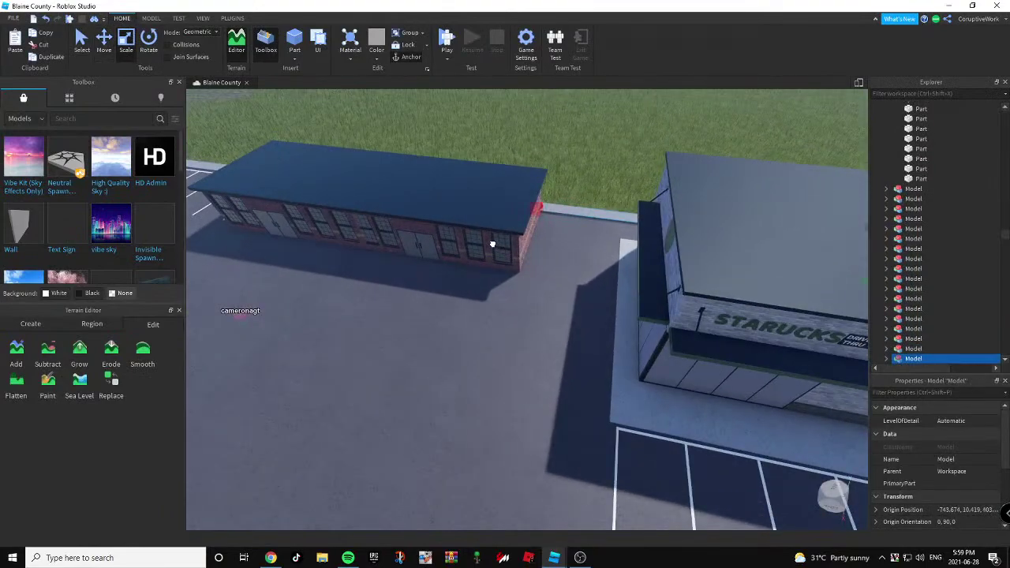
key("s")
right_click_drag(497, 232, 498, 232)
left_click_drag(686, 183, 421, 284)
scroll(417, 285, "down", 5)
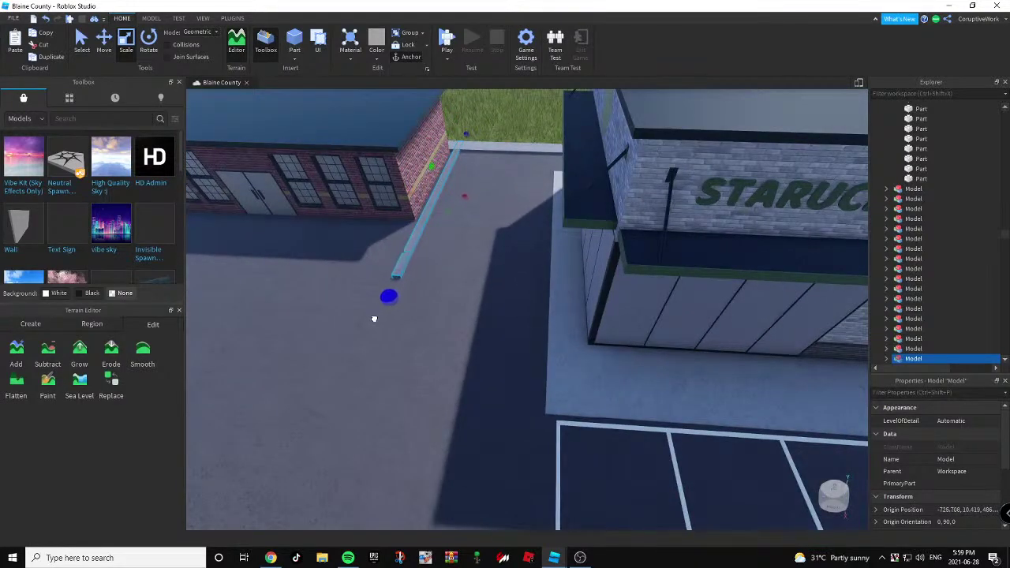
Duplicate the short curb, move the copy against the Starucks sidewalk and lengthen it to the sidewalk's front corner.
left_click(104, 41)
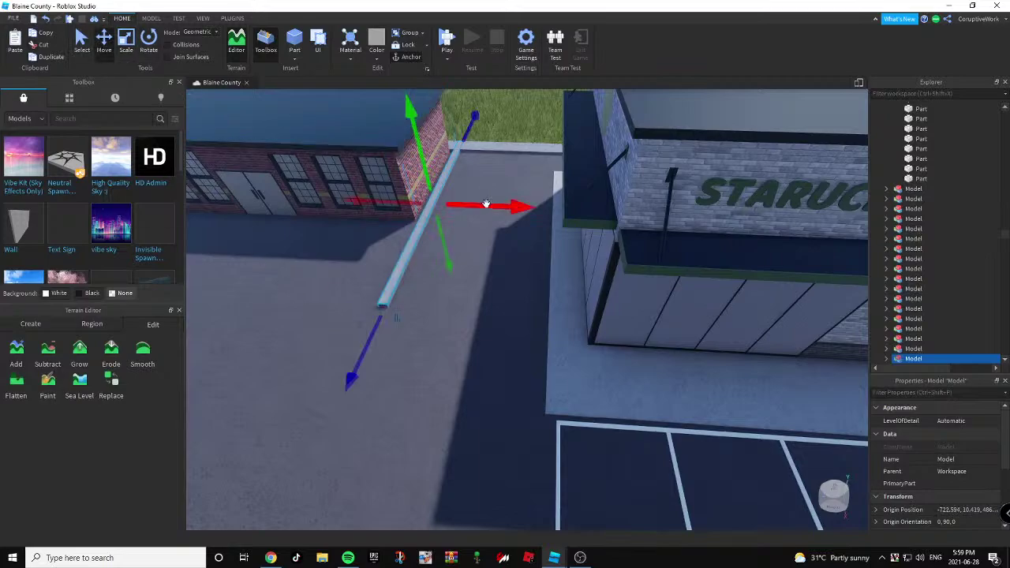
left_click_drag(486, 204, 590, 226)
right_click_drag(593, 225, 365, 175)
key("ctrl+4")
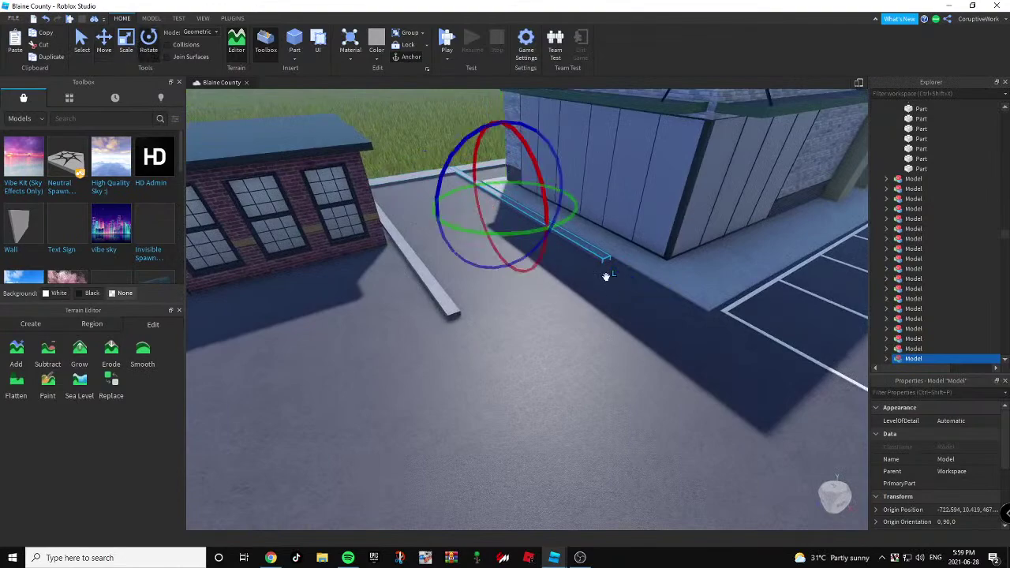
key("ctrl+3")
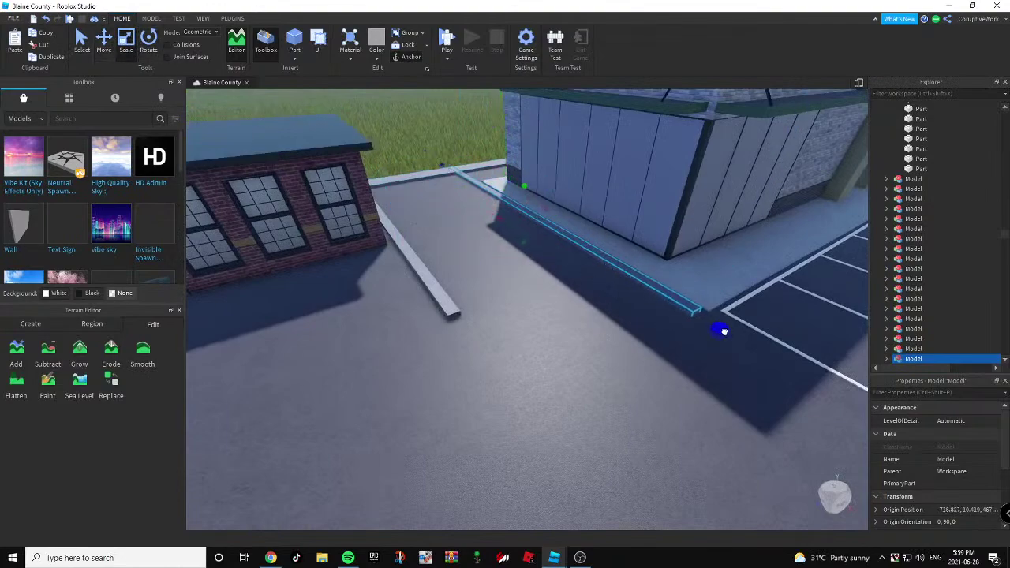
Replace the short curb beside the brick building with a copy of the longer curb from the Starucks side.
left_click(418, 276)
key("Delete")
left_click(579, 244)
right_click_drag(579, 244, 499, 223)
key("ctrl+2")
left_click_drag(714, 224, 563, 226)
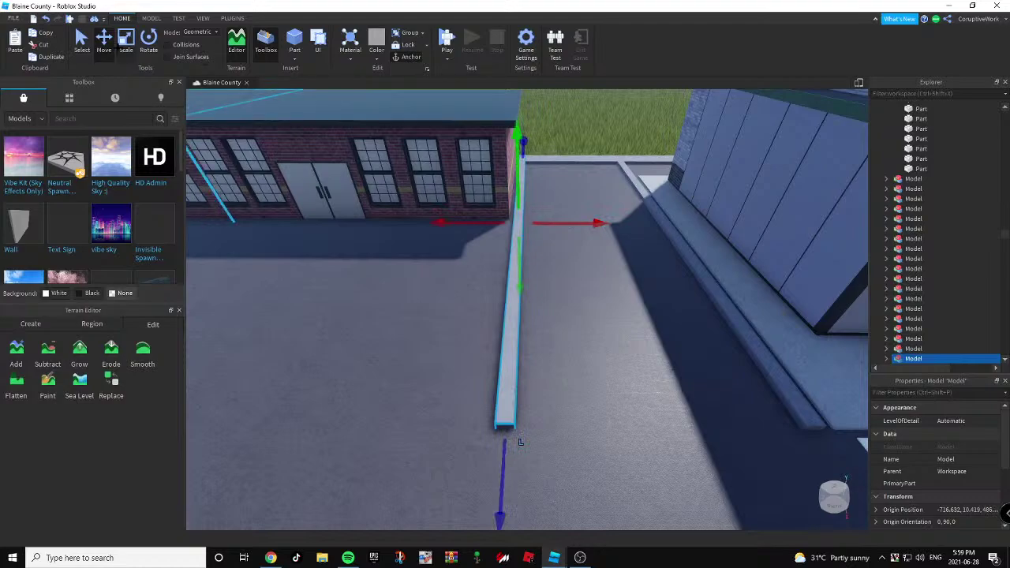
Add a front curb piece joining the open ends of the two parallel curbs and widen it to match them.
key("ctrl+3")
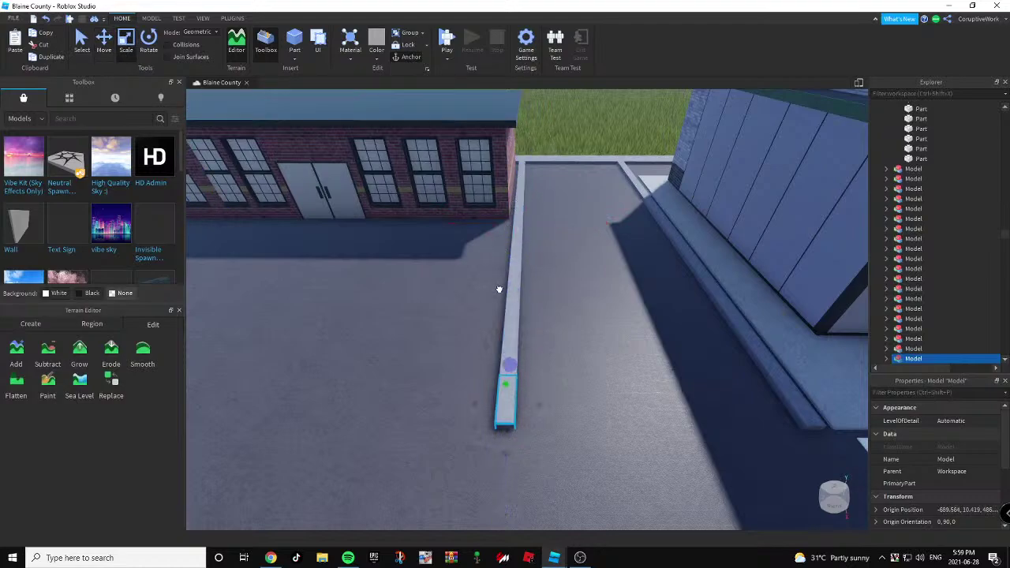
key("d")
left_click_drag(399, 426, 604, 439)
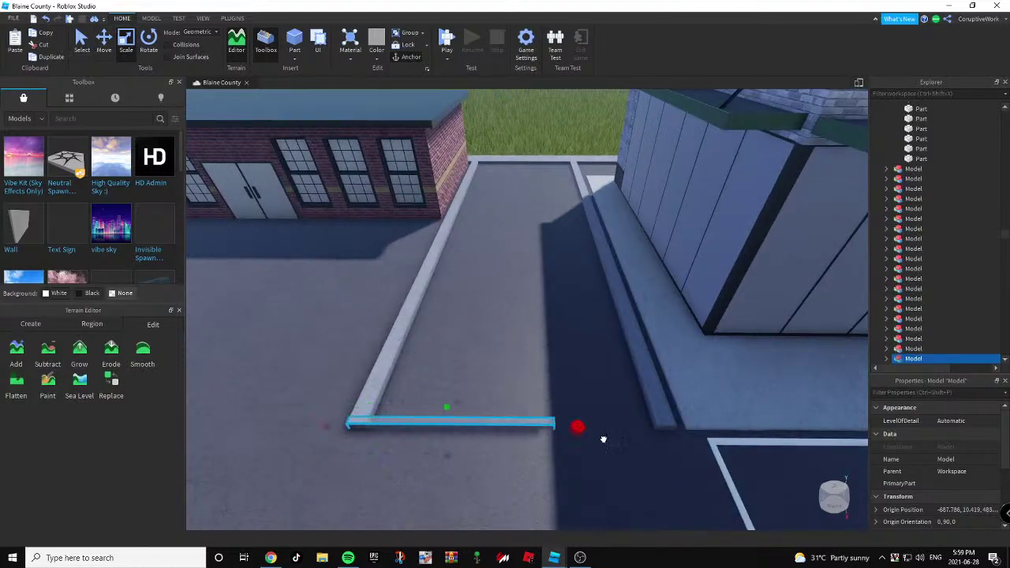
left_click_drag(702, 447, 700, 444)
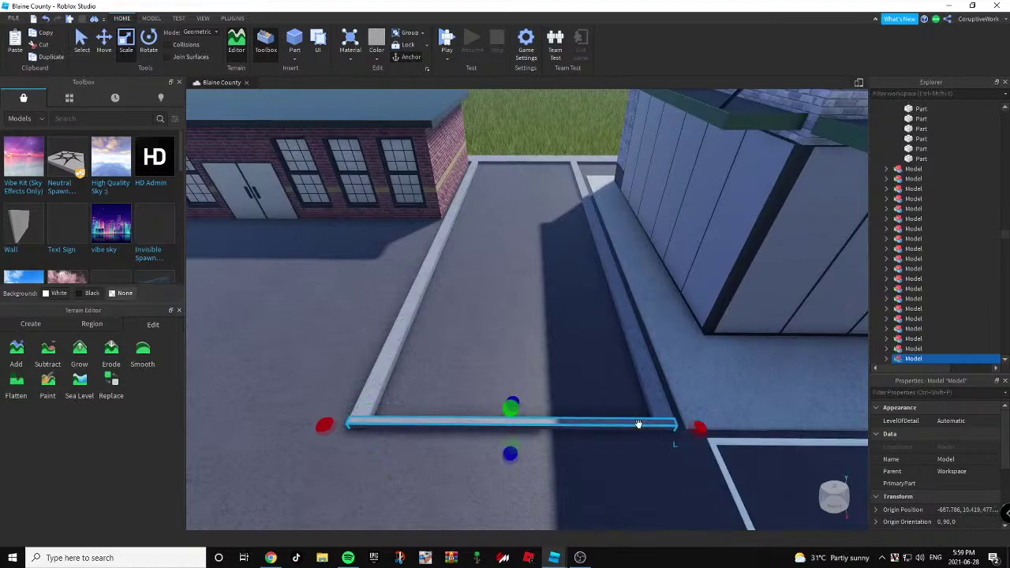
left_click_drag(517, 398, 520, 391)
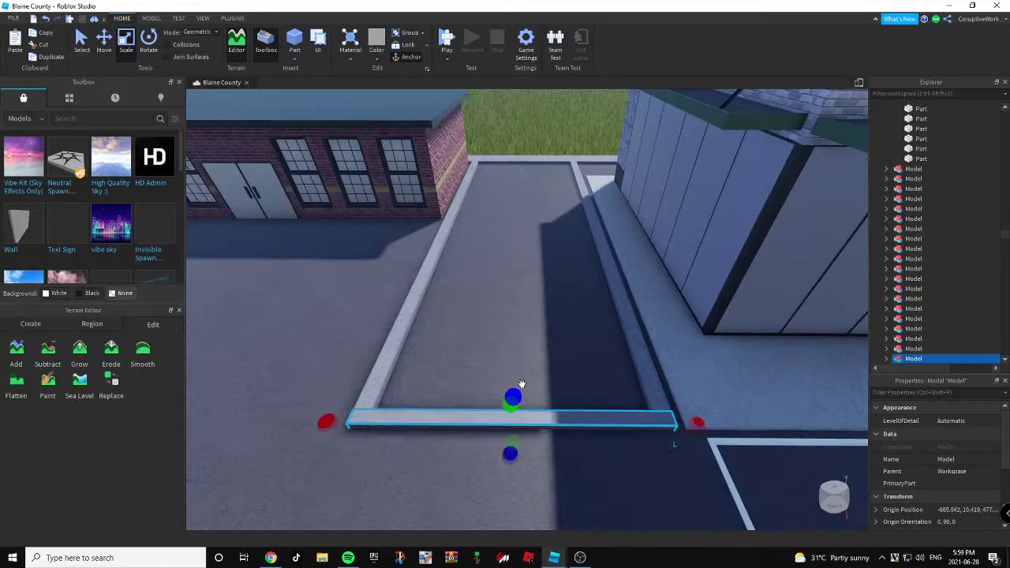
Insert a new part inside the curbed strip and extend its side to the curb next to the brick building.
right_click_drag(522, 383, 513, 187)
key("s")
left_click(519, 157)
key("w")
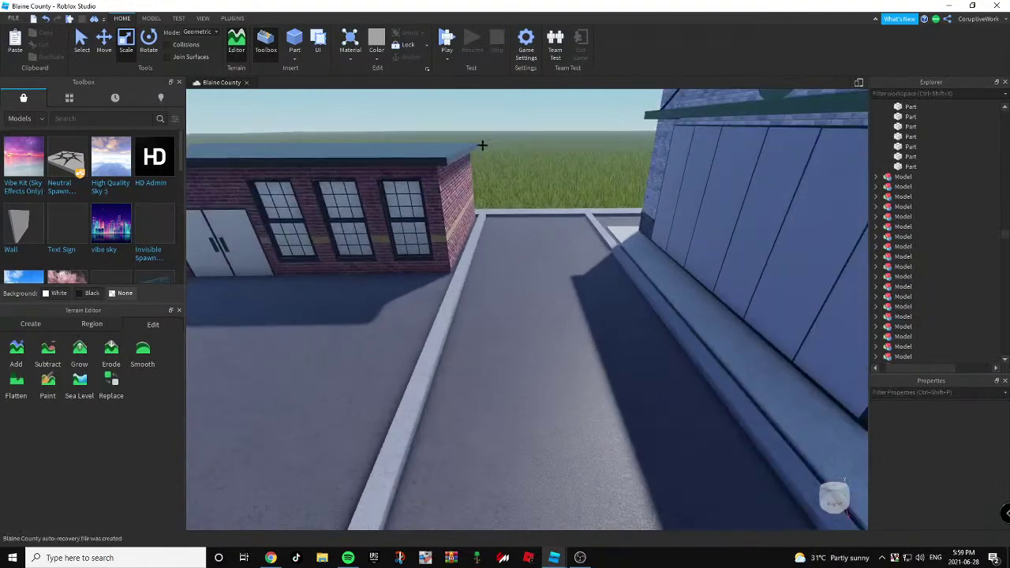
right_click_drag(550, 108, 504, 97)
left_click(296, 39)
left_click_drag(524, 268, 520, 291)
left_click_drag(524, 333, 524, 336)
left_click_drag(526, 289, 526, 292)
scroll(521, 298, "down", 4)
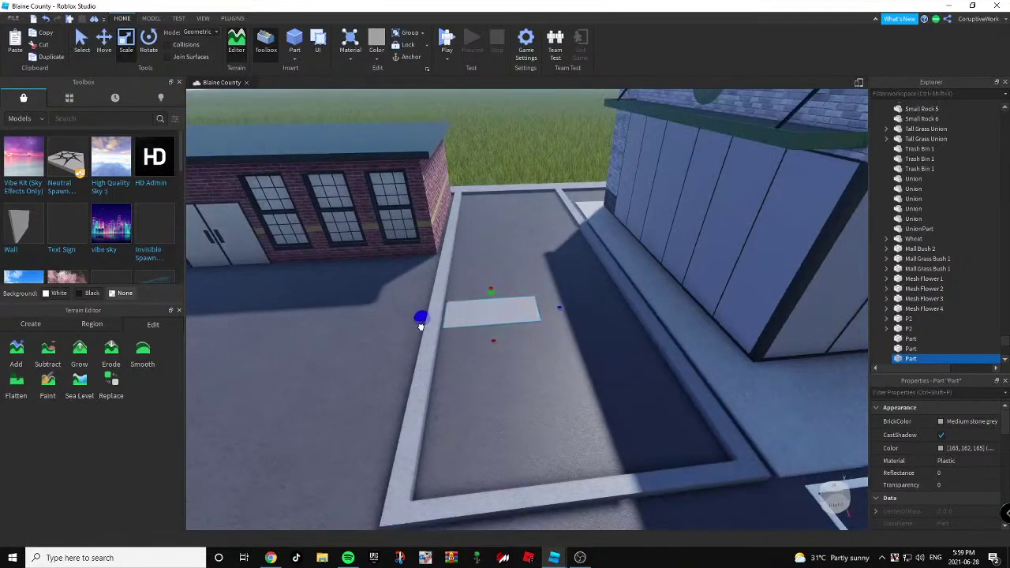
left_click_drag(420, 324, 421, 319)
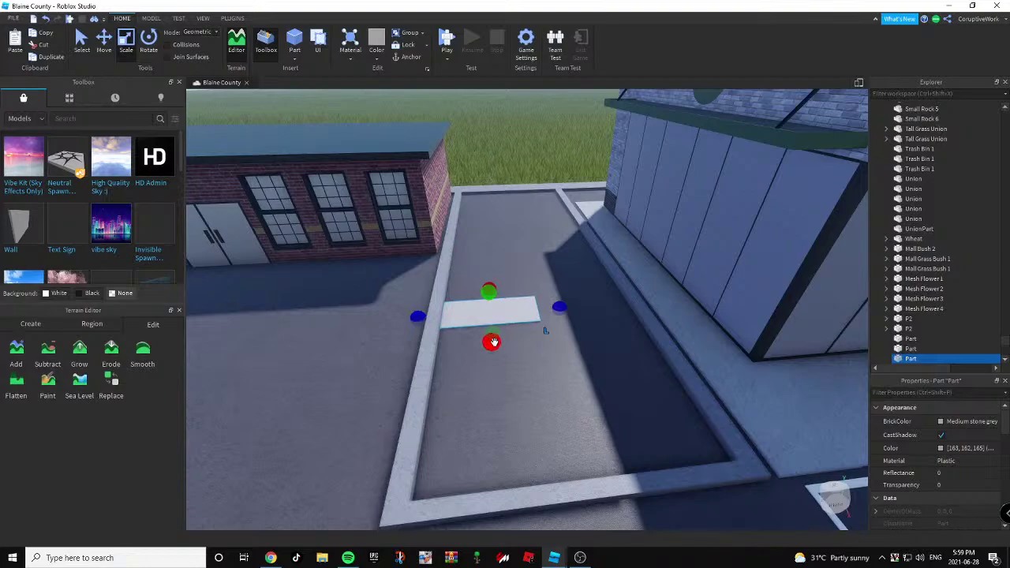
Stretch the new part forward to the front curb and sideways to the curb along the Starucks sidewalk.
left_click_drag(492, 342, 499, 505)
scroll(498, 504, "up", 2)
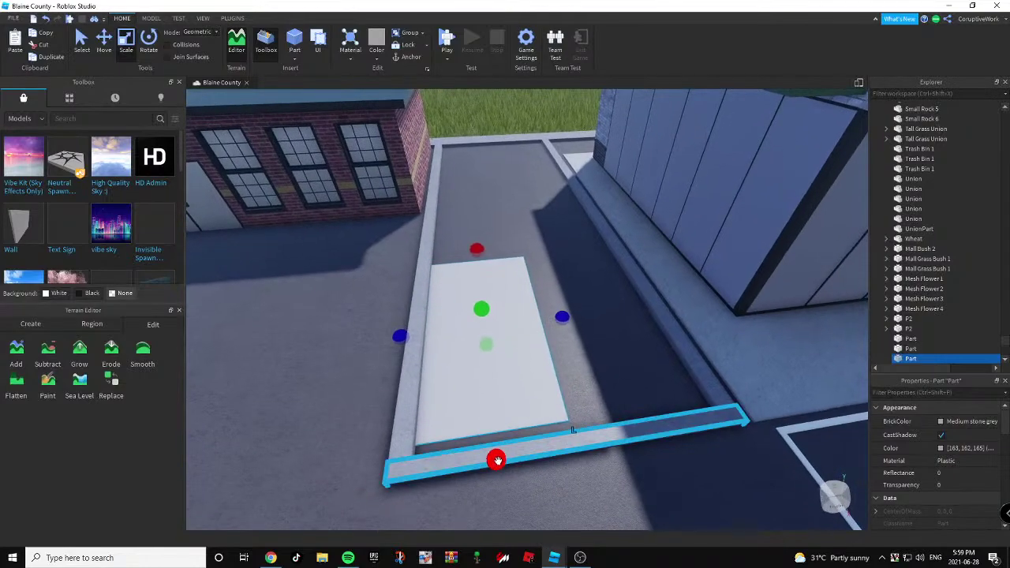
left_click_drag(496, 460, 500, 481)
left_click_drag(563, 320, 685, 317)
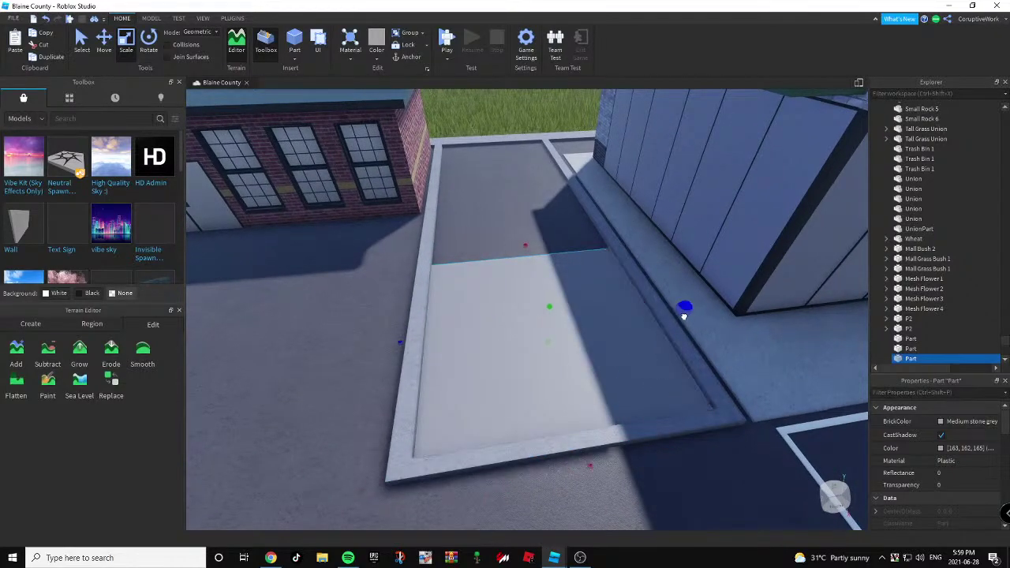
key("d")
right_click_drag(684, 318, 684, 317)
left_click_drag(534, 323, 520, 322)
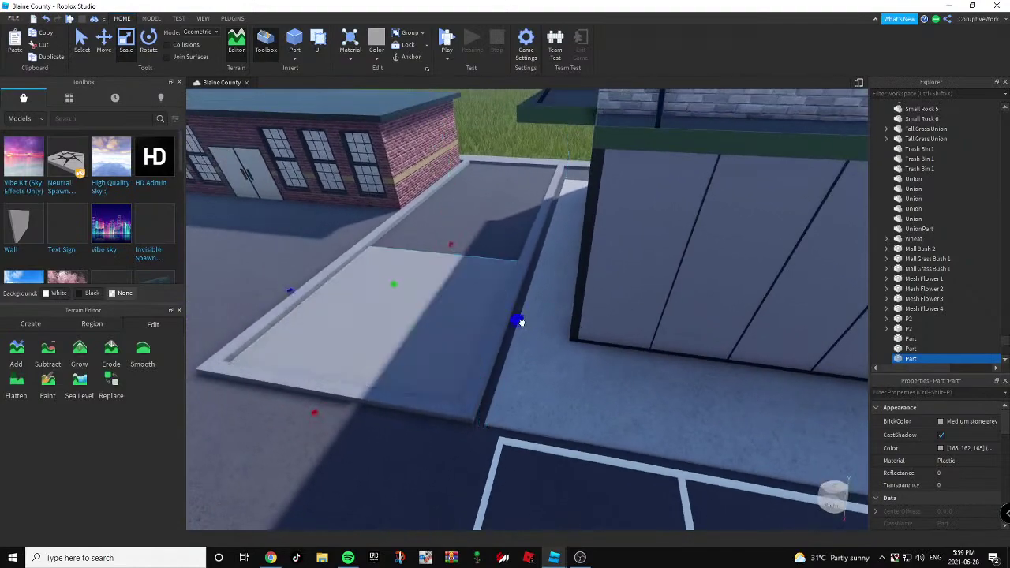
key("a")
mouse_move(525, 324)
right_mouse_down()
mouse_move(530, 332)
mouse_move(521, 314)
right_mouse_up()
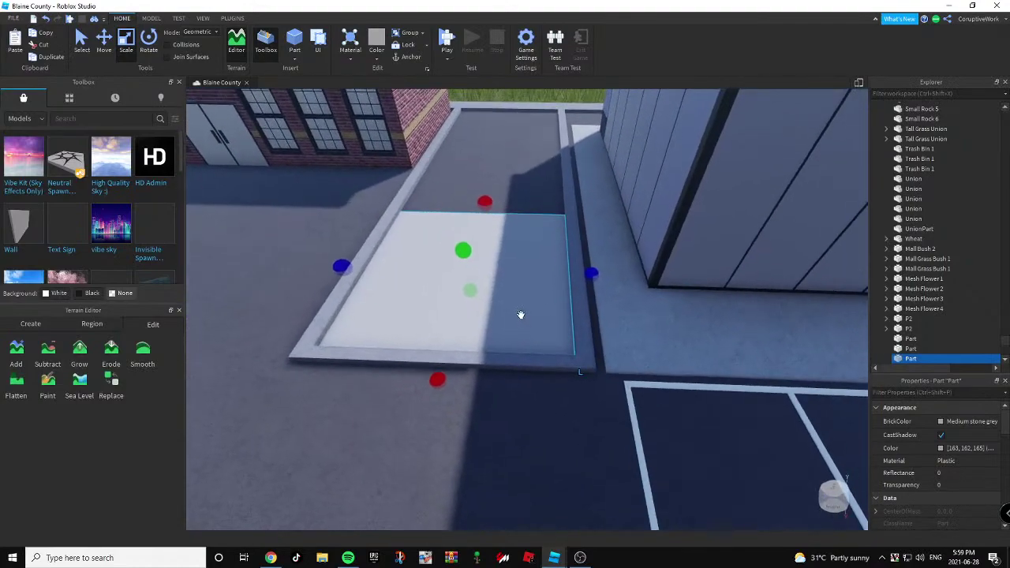
left_click_drag(590, 271, 591, 271)
right_click_drag(591, 271, 591, 261)
key("w")
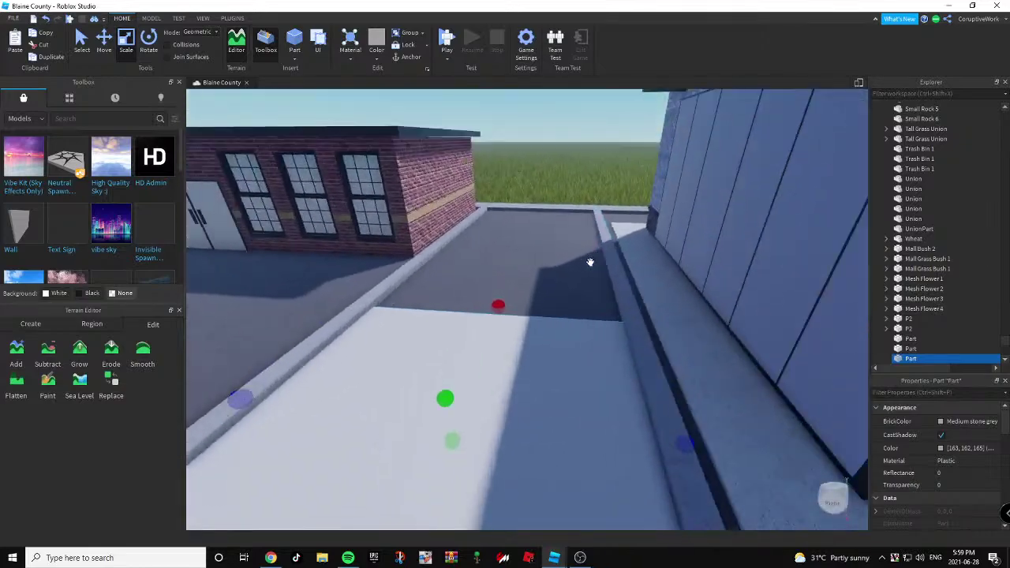
Extend the part back to the rear curb so it fills the whole strip, and anchor it.
left_click_drag(495, 303, 538, 203)
key("w")
right_click_drag(539, 199, 539, 194)
left_click_drag(752, 315, 686, 320)
right_click_drag(686, 320, 658, 304)
key("s")
left_click(416, 55)
key("w")
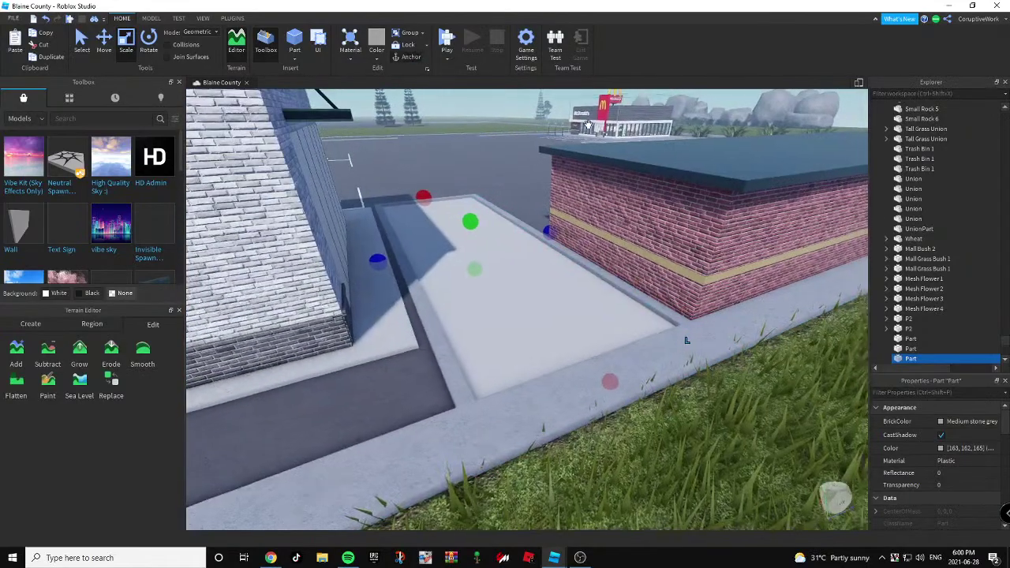
right_click_drag(585, 127, 582, 128)
key("s")
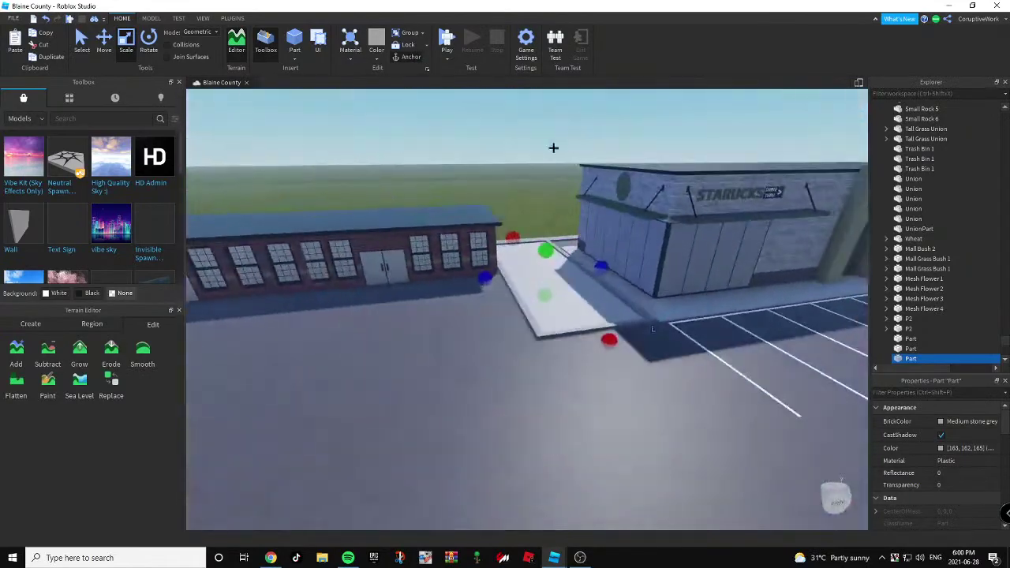
Convert the filler part between the curbs to Grass terrain with the Part to Terrain plugin.
left_click(552, 147)
left_click(234, 18)
left_click(133, 44)
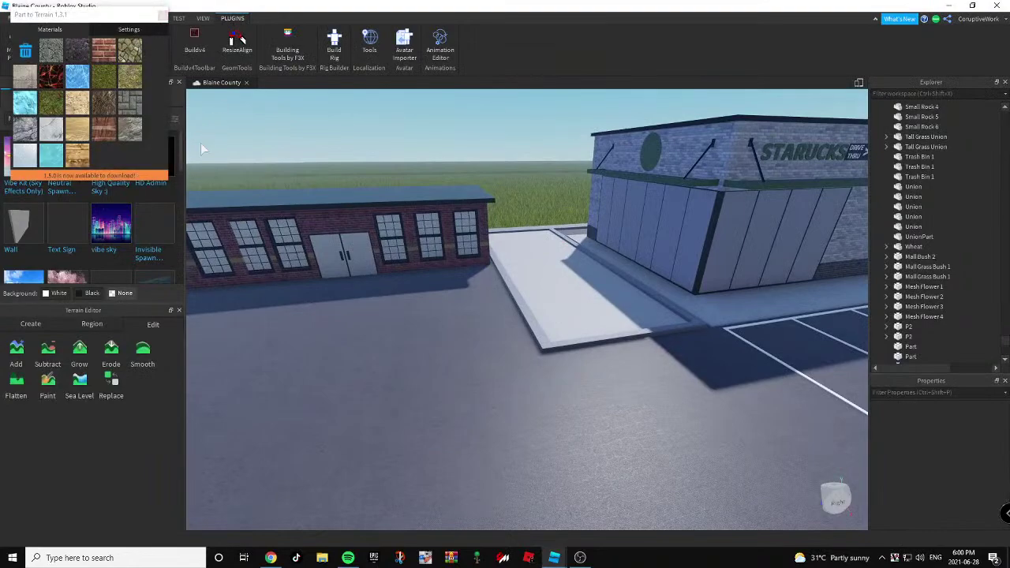
right_click_drag(447, 170, 446, 170)
key("w")
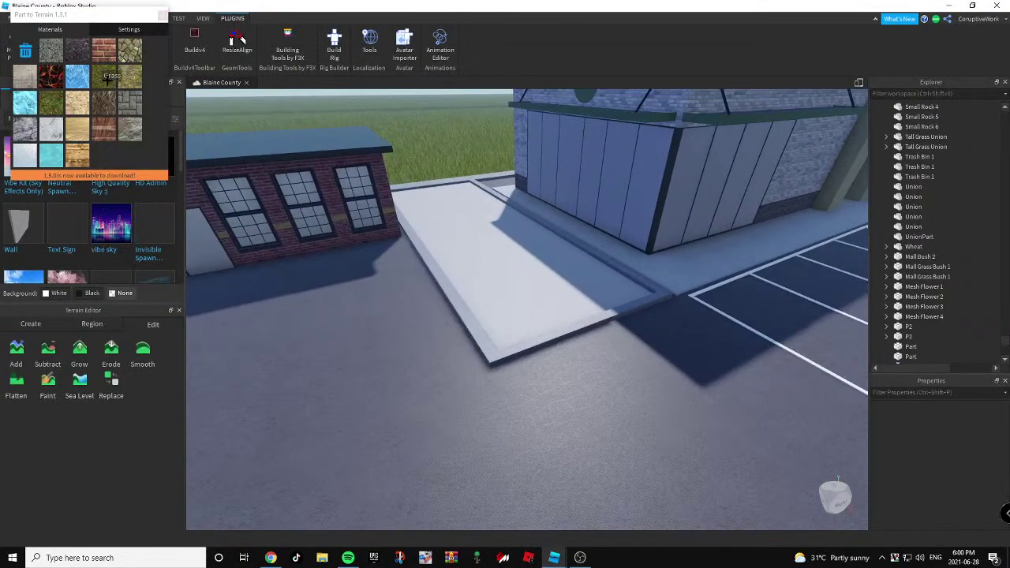
left_click(484, 199)
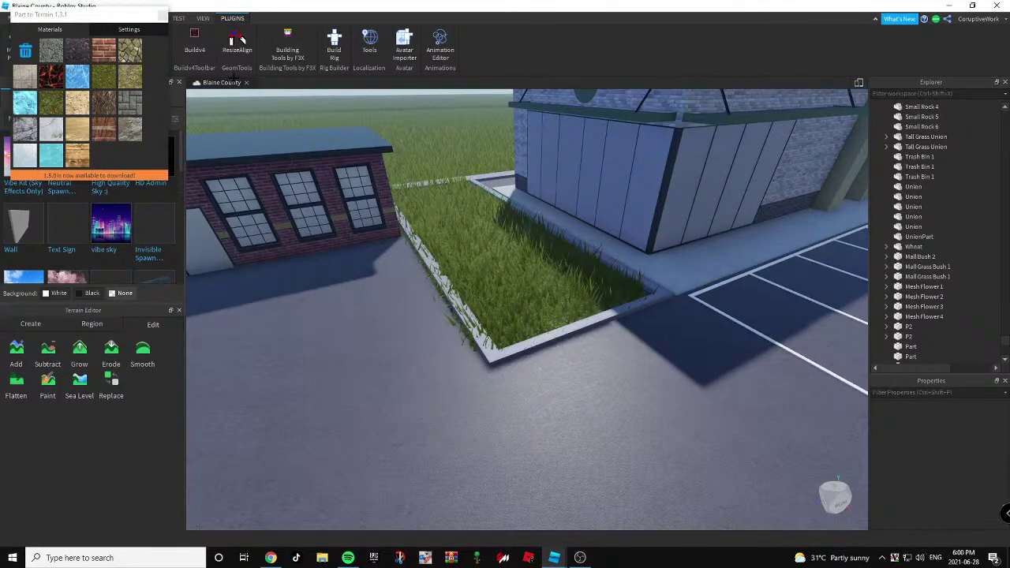
left_click(162, 14)
left_click(122, 18)
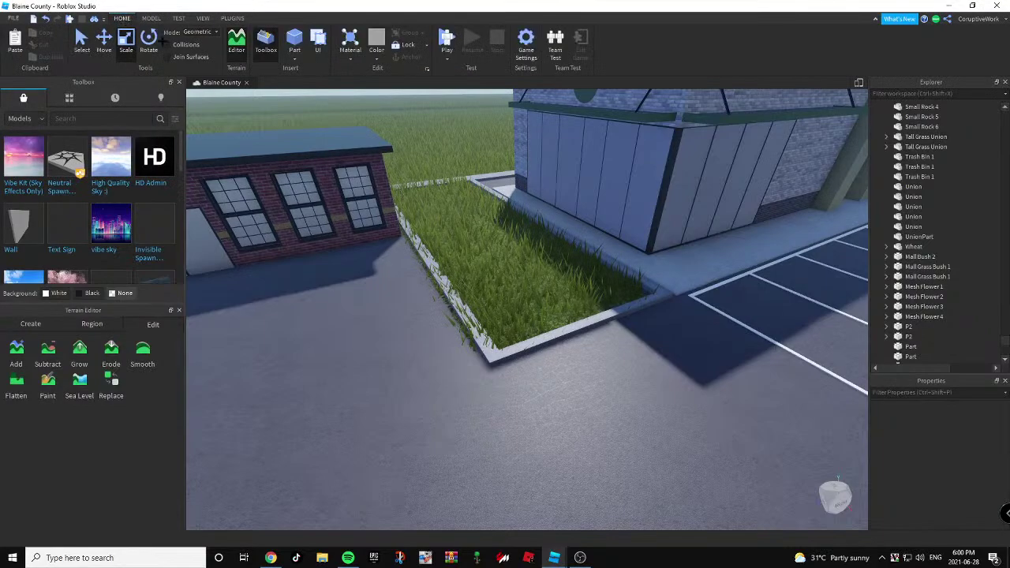
Paint the terrain along the strip's curbs with a size 1 round brush to remove grass poking through the concrete.
left_click(178, 82)
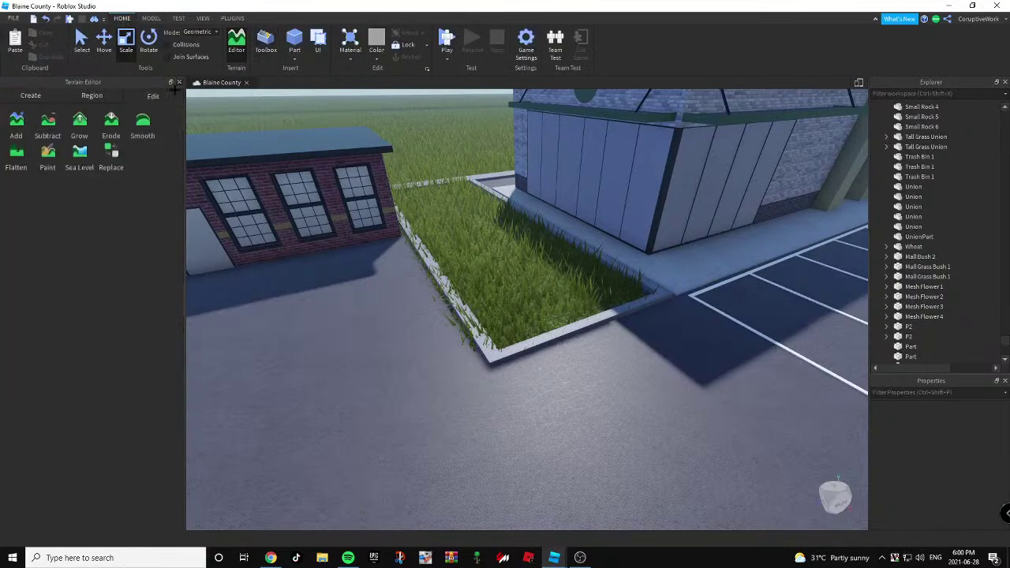
left_click(47, 155)
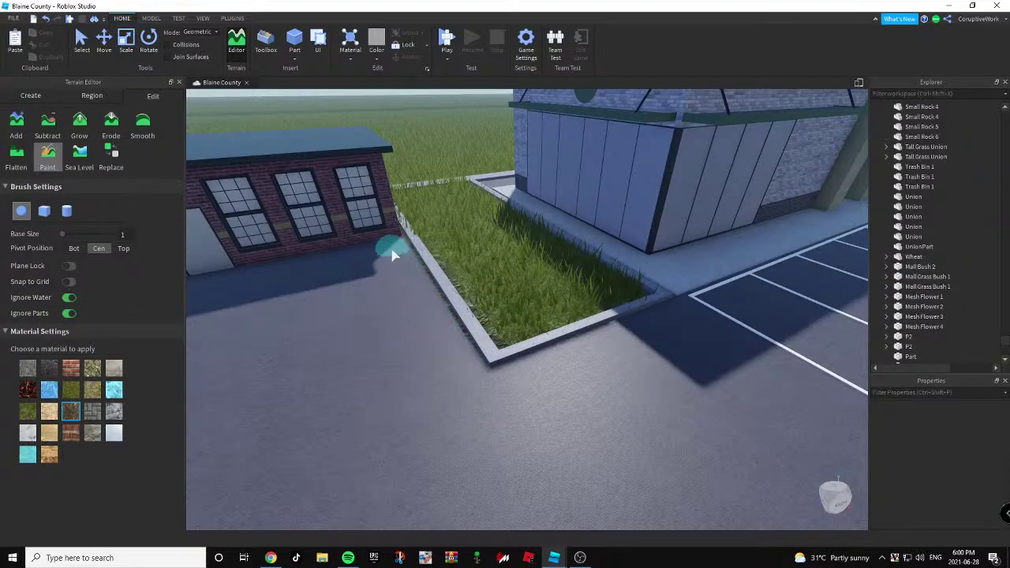
scroll(347, 222, "down", 6)
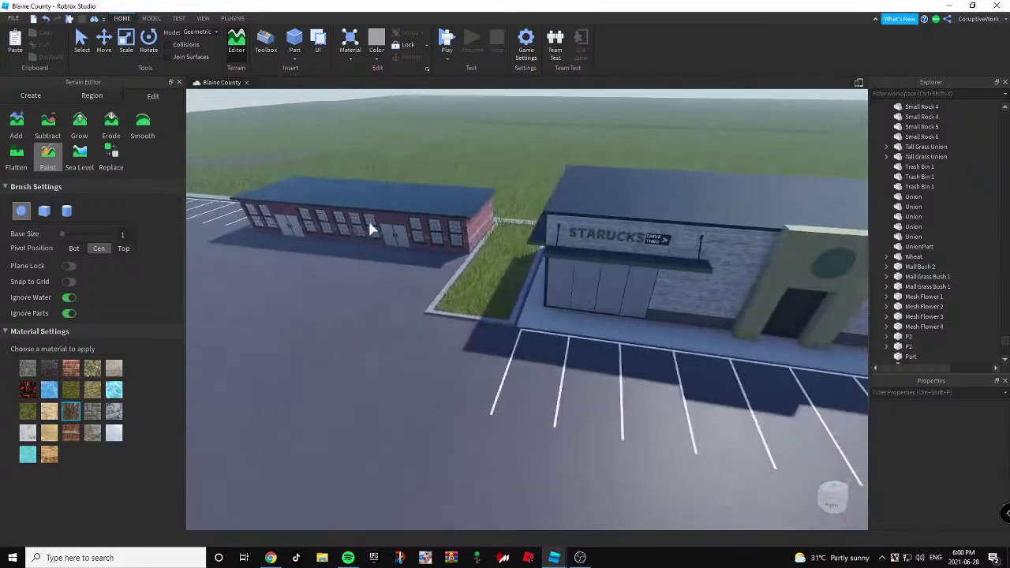
right_click_drag(505, 203, 520, 224)
scroll(503, 207, "up", 6)
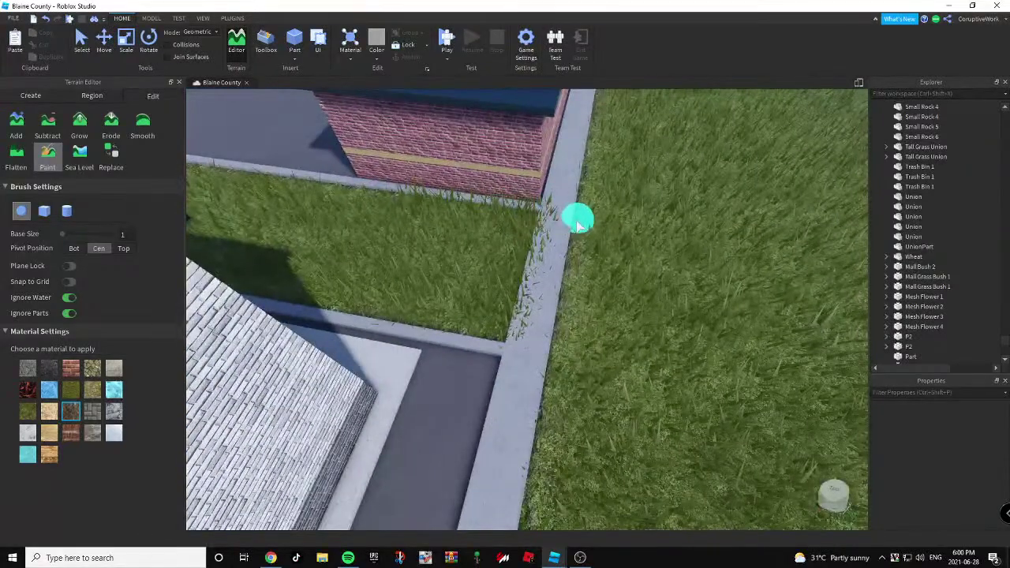
left_click_drag(577, 226, 567, 256)
scroll(550, 341, "down", 6)
right_click_drag(551, 341, 621, 276)
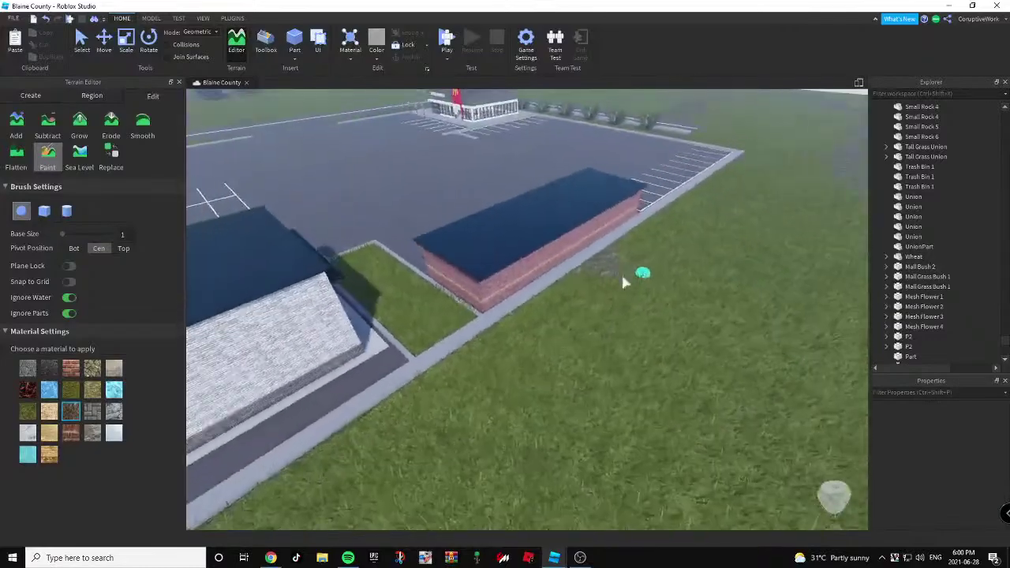
left_click(51, 157)
left_click(309, 230)
key("Delete")
Select two neighbouring bushes in the plant patch near the large boulders and duplicate them.
mouse_move(658, 381)
right_mouse_down()
mouse_move(688, 376)
mouse_move(661, 385)
mouse_move(676, 385)
right_mouse_up()
key("w")
key("a")
scroll(676, 384, "up", 5)
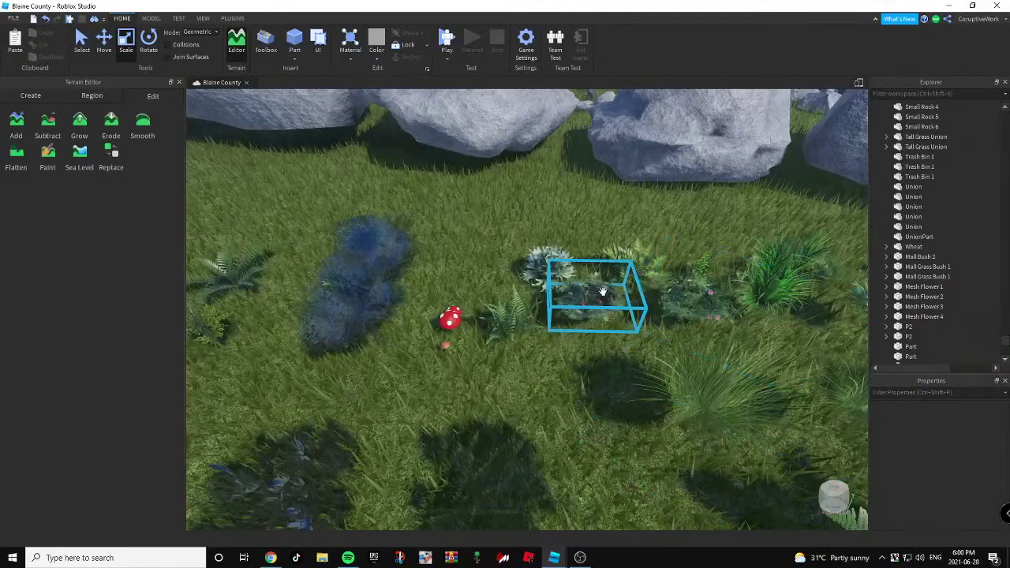
left_click(603, 292)
right_click_drag(654, 285, 650, 286)
key("w")
key("s")
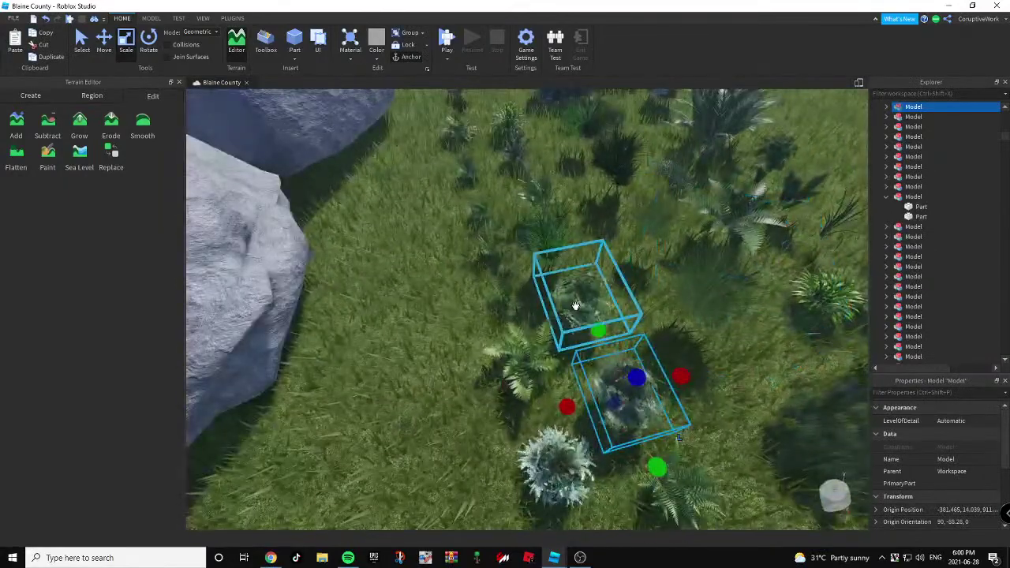
left_click(576, 306, "ctrl")
key("ctrl+d")
Move the two copied bushes onto the rear end of the grass strip between the brick building and Starucks.
key("s")
left_click_drag(577, 305, 639, 307)
right_click_drag(640, 307, 640, 307)
left_click_drag(640, 307, 446, 455)
scroll(513, 205, "up", 15)
right_click_drag(447, 455, 446, 455)
scroll(446, 456, "up", 4)
left_click_drag(447, 456, 497, 393)
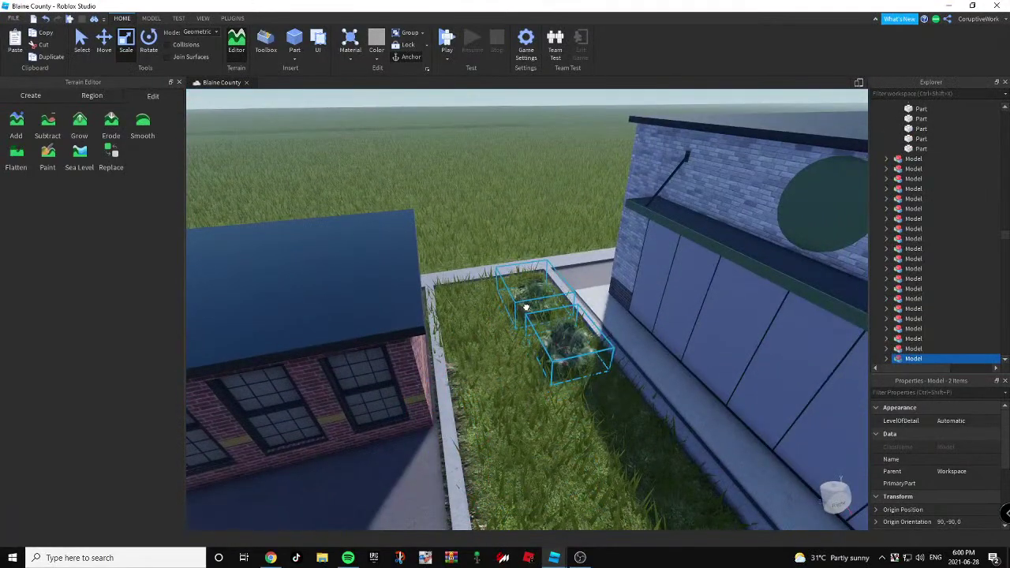
left_click_drag(526, 308, 526, 308)
scroll(524, 309, "down", 5)
right_click_drag(525, 310, 488, 196)
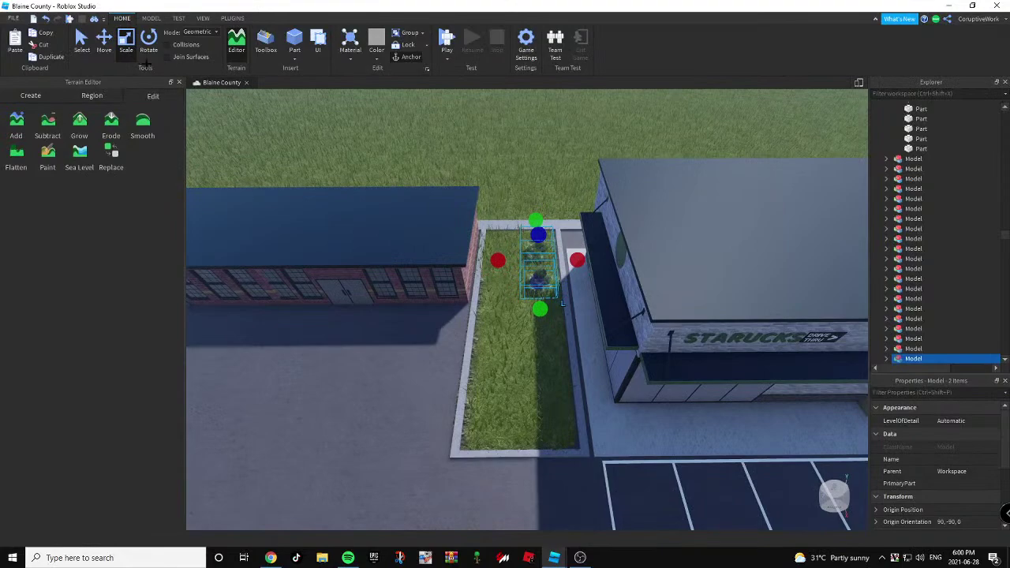
Duplicate the bush pair across the strip's rear end and place a copy of all four bushes at its parking-lot end.
left_click(541, 250, "ctrl")
key("ctrl+d")
left_click_drag(518, 336, 508, 465)
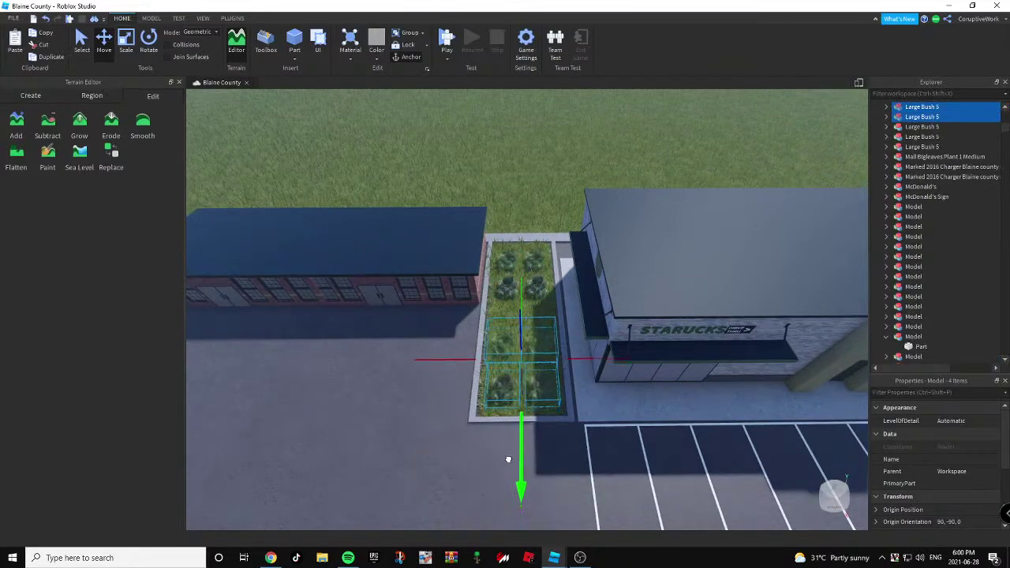
left_click(532, 136)
key("w")
key("a")
right_click_drag(539, 135, 572, 160)
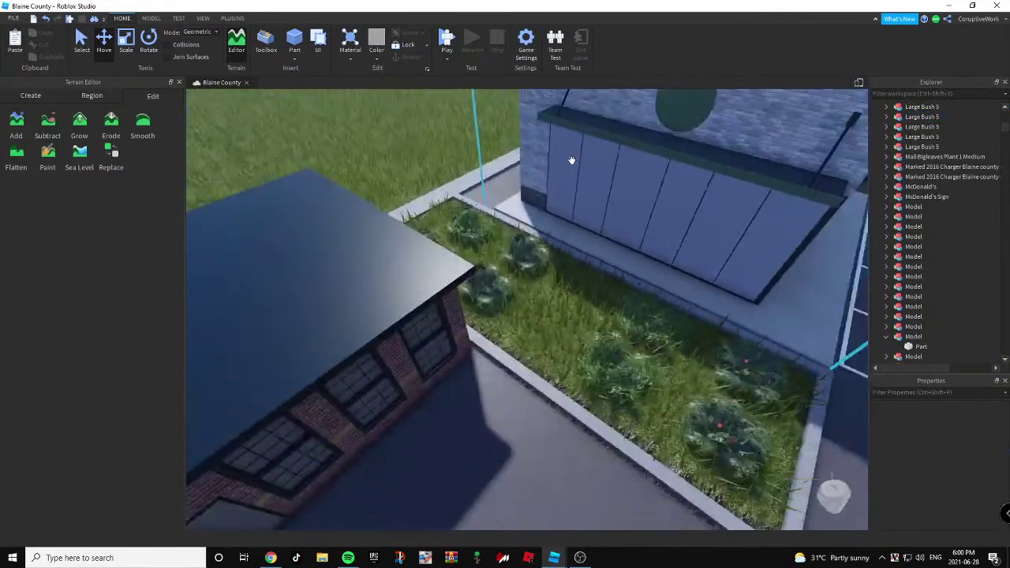
Duplicate the inner pair of front bushes, move the copies into the gap at the strip's middle and rotate them.
left_click(667, 322)
key("ctrl+d")
left_click_drag(716, 384, 659, 357)
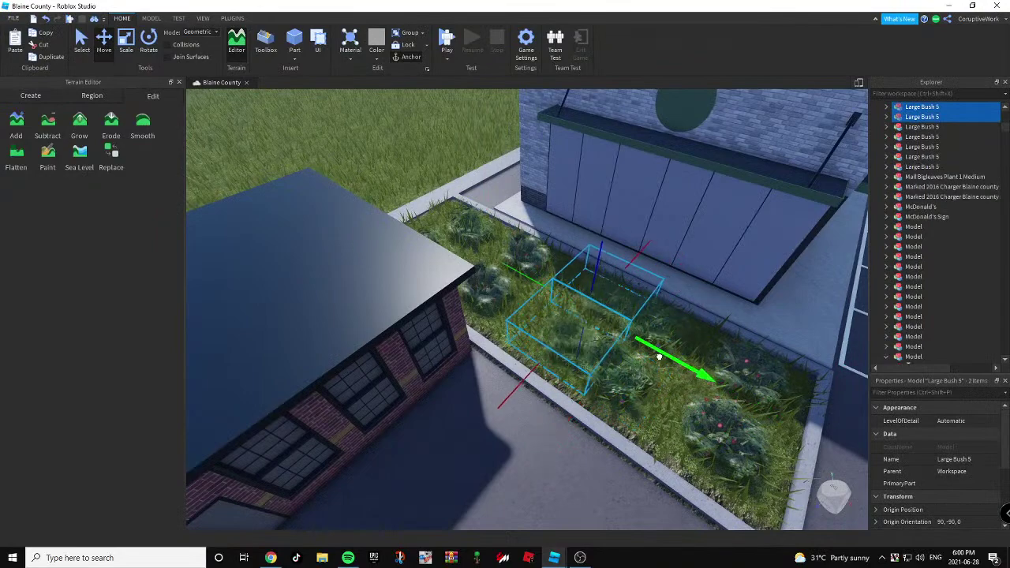
key("s")
key("d")
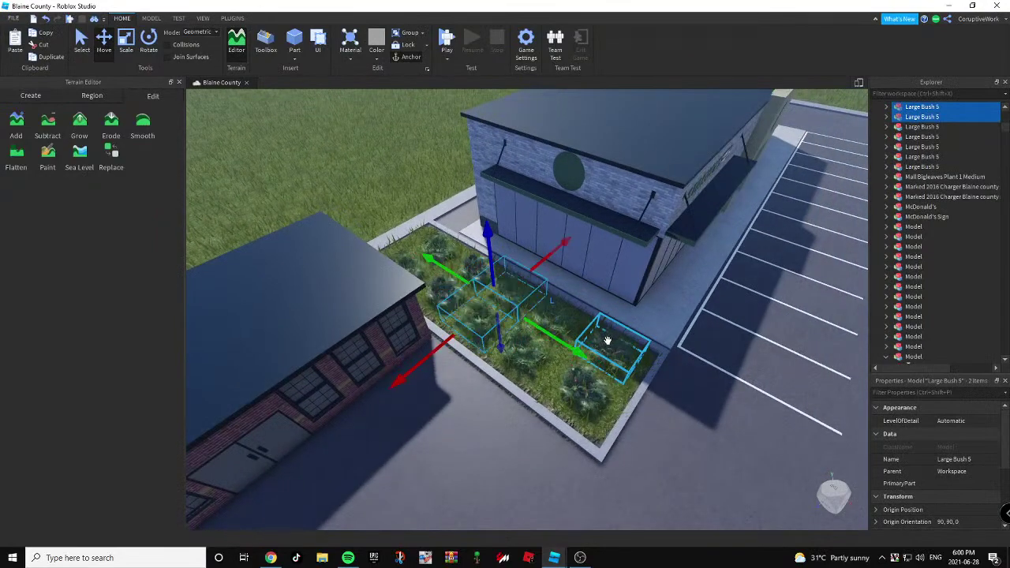
Rotate the pair of bushes at the strip's parking-lot end and the next pair behind it.
left_click(592, 396)
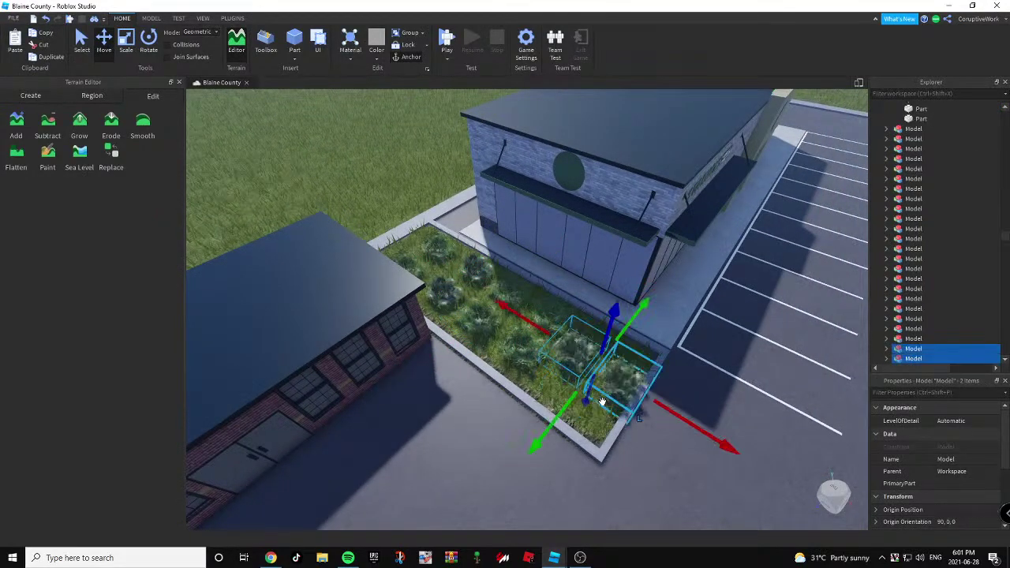
left_click(367, 149)
right_click_drag(521, 311, 509, 298)
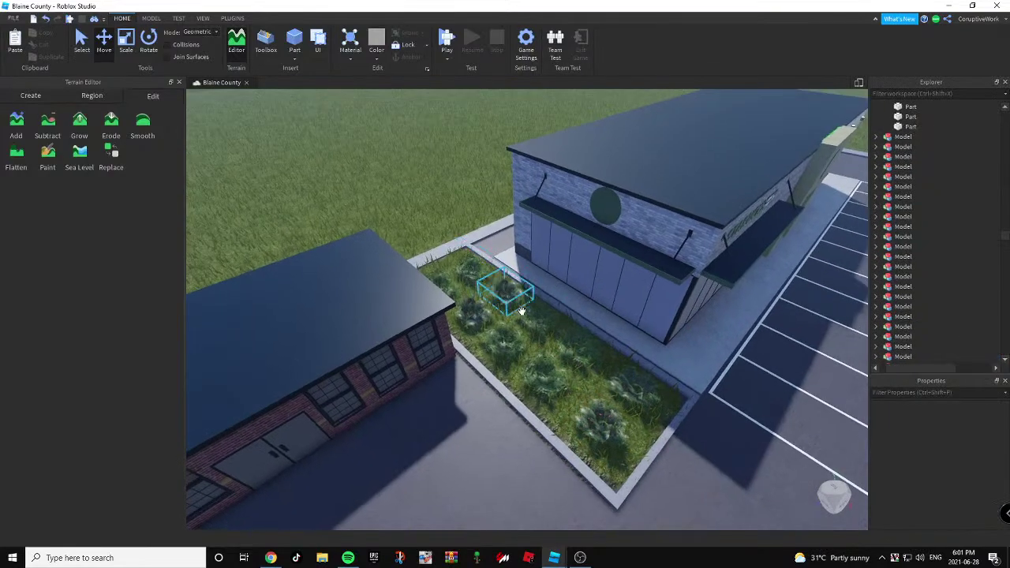
left_click(550, 368)
left_click(547, 389, "ctrl")
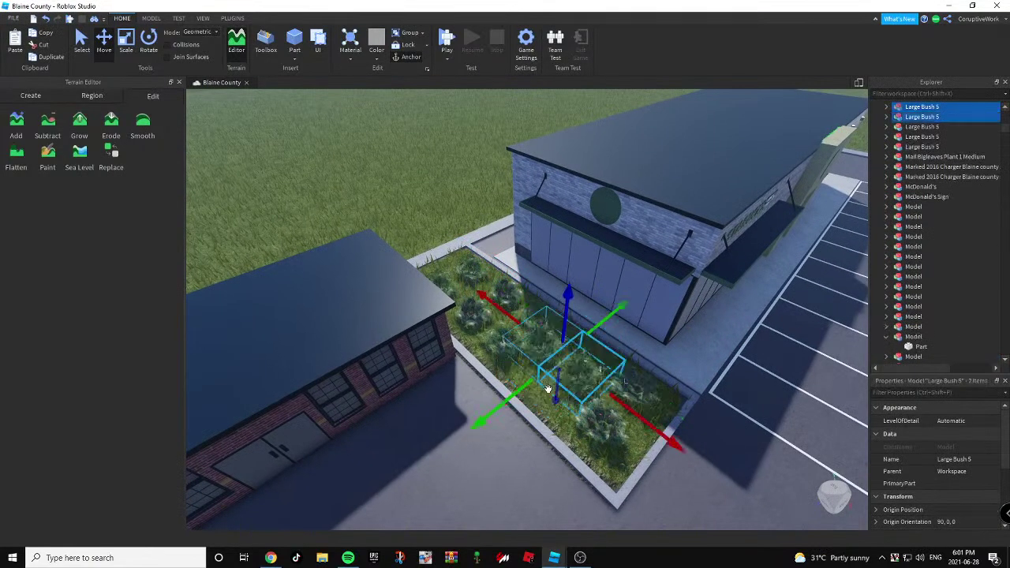
Take a Realistic Tree from the tree group in the field and move it onto the grass behind the brick building.
left_click(446, 170)
right_click_drag(445, 169, 445, 169)
key("w")
left_click(560, 219)
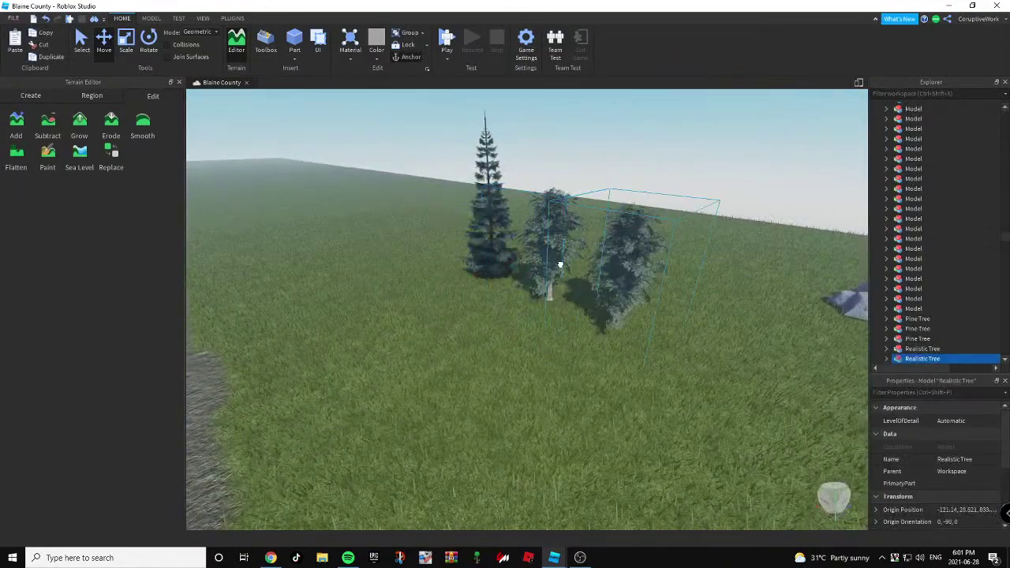
scroll(629, 354, "down", 10)
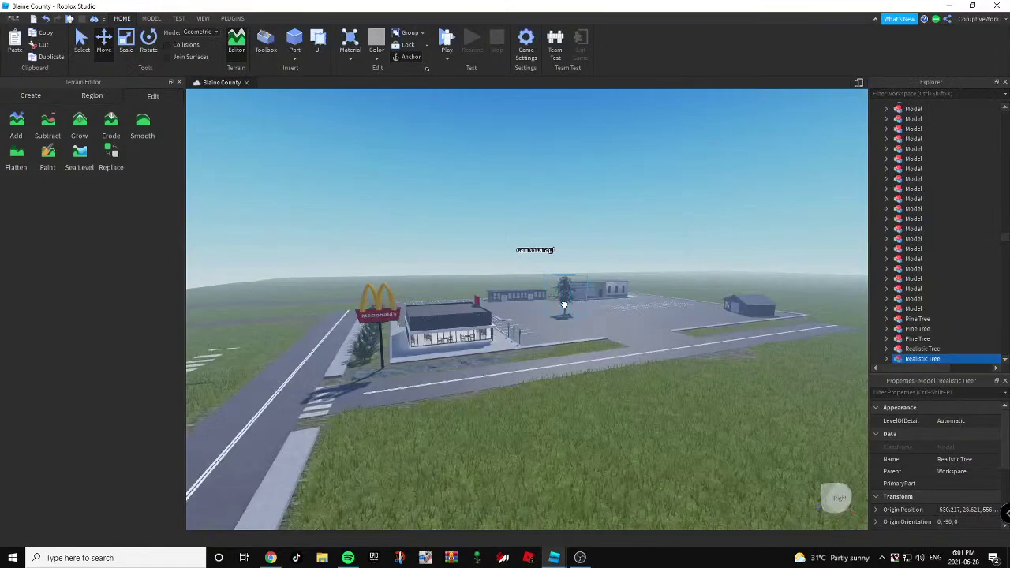
key("w")
left_click_drag(565, 305, 501, 232)
right_click_drag(501, 233, 501, 232)
left_click_drag(501, 233, 501, 232)
right_click_drag(501, 232, 501, 233)
key("ctrl+2")
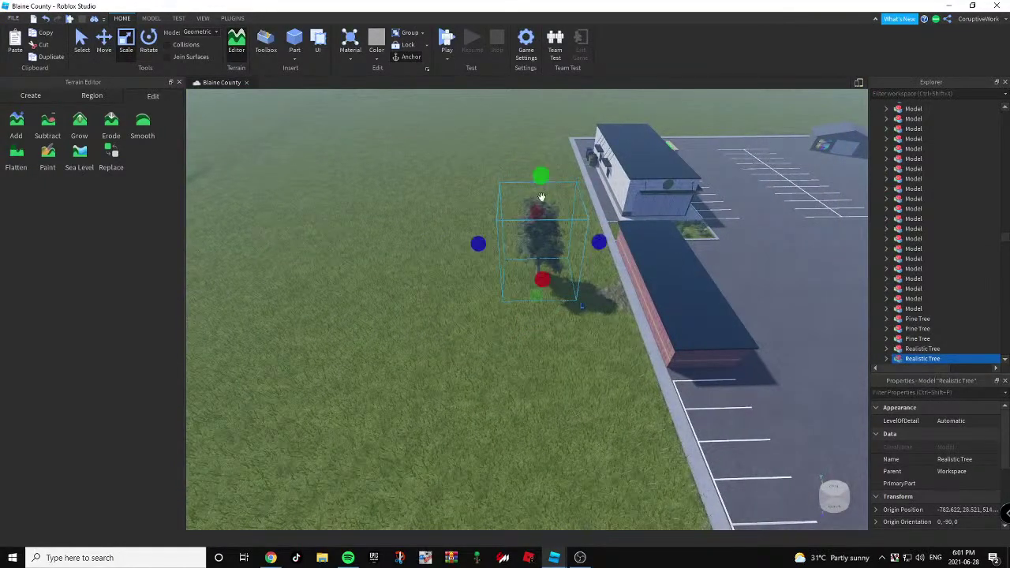
left_click(546, 191)
scroll(547, 190, "up", 5)
left_click(554, 196, "alt")
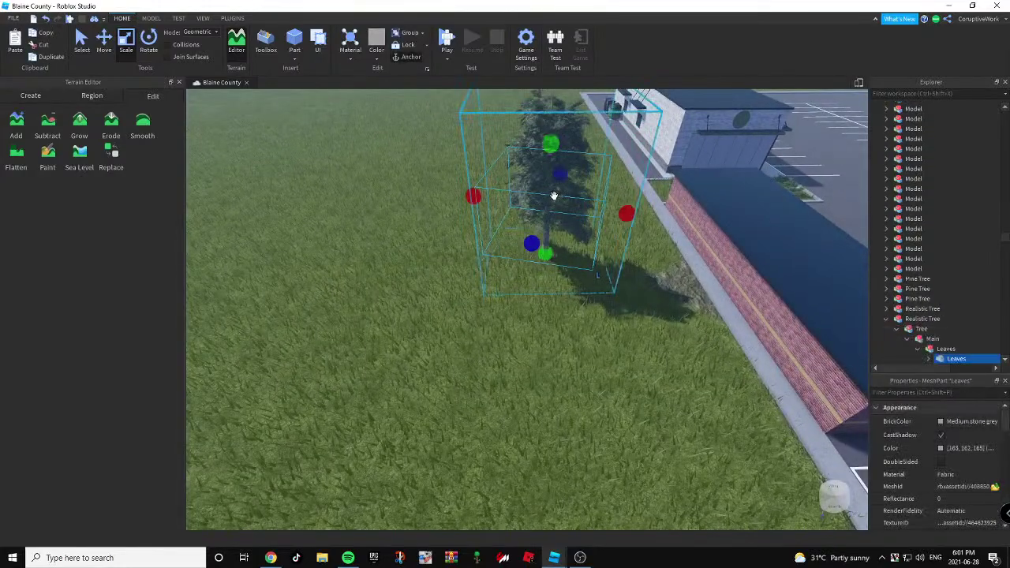
right_click_drag(505, 215, 534, 212)
key("w")
Move the whole Realistic Tree onto the rear end of the planted strip between the brick building and Starucks.
left_click(539, 210)
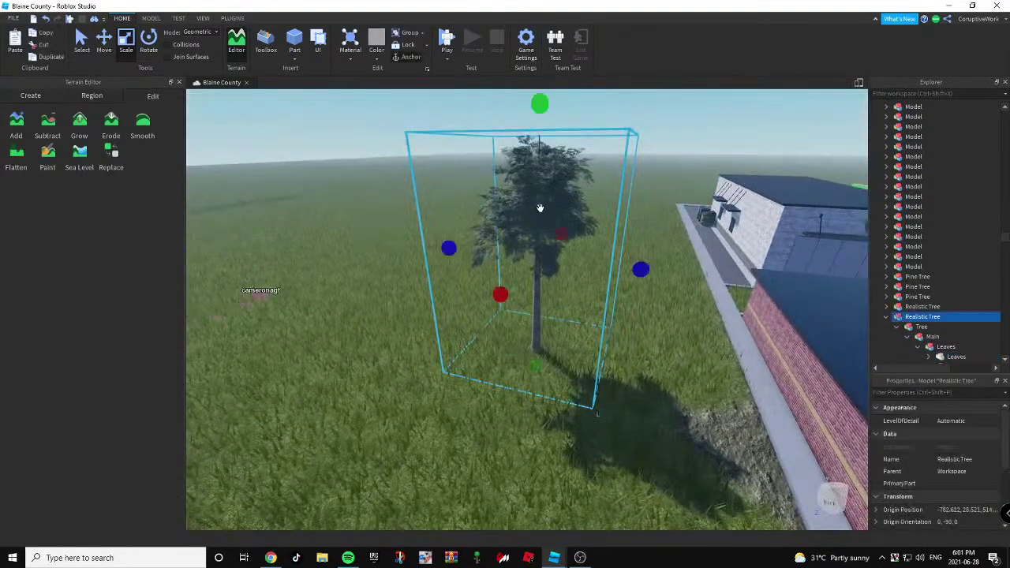
right_click_drag(540, 294, 540, 295)
key("s")
left_click_drag(541, 294, 541, 294)
right_click_drag(541, 295, 540, 294)
key("s")
left_click_drag(540, 293, 497, 297)
right_click_drag(541, 293, 541, 294)
left_click_drag(497, 298, 471, 285)
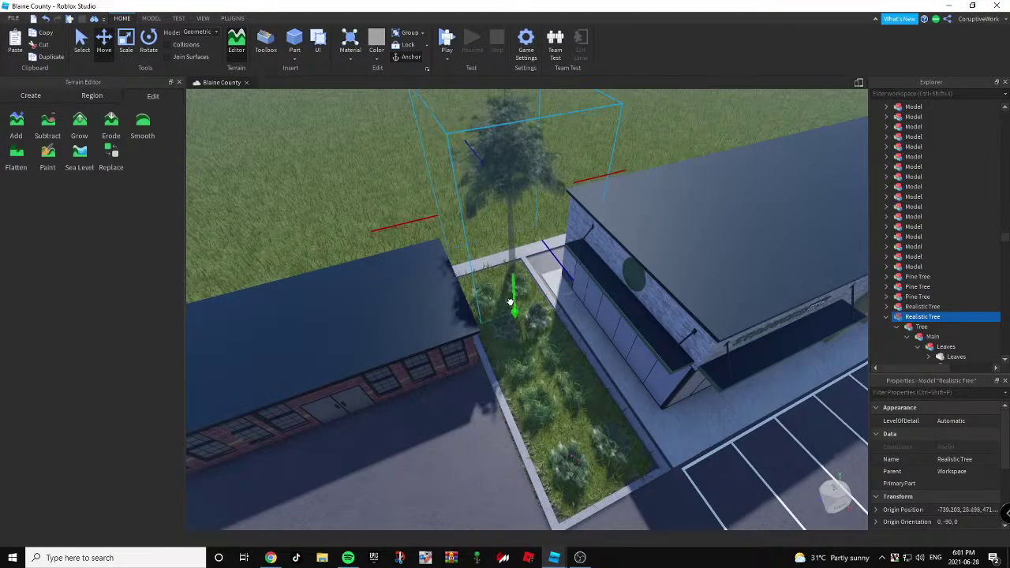
Duplicate the tree and place the copy among the bushes at the strip's parking-lot end.
key("s")
key("d")
mouse_move(605, 243)
right_mouse_down()
mouse_move(591, 226)
mouse_move(600, 243)
right_mouse_up()
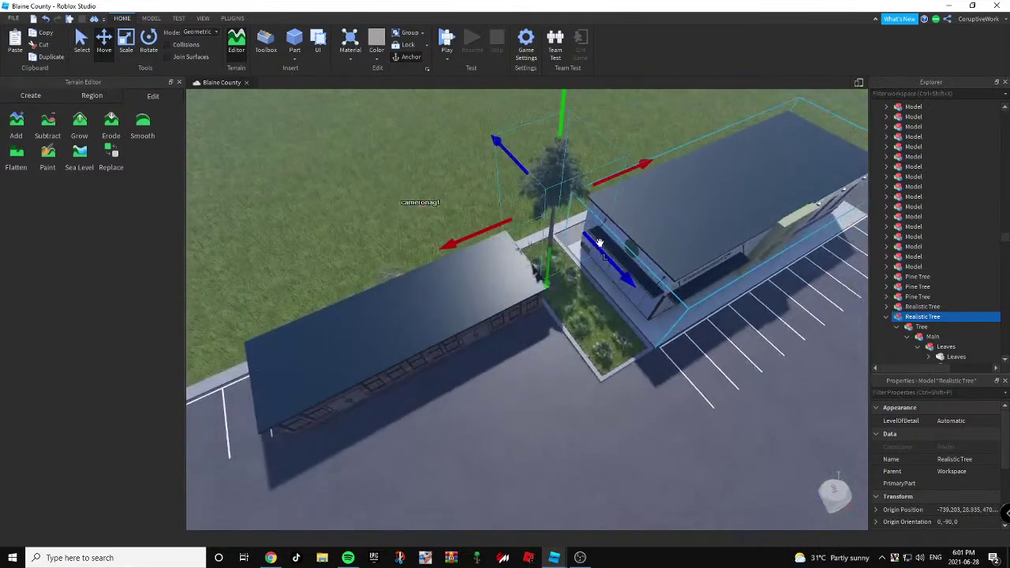
key("ctrl+d")
left_click_drag(608, 262, 718, 352)
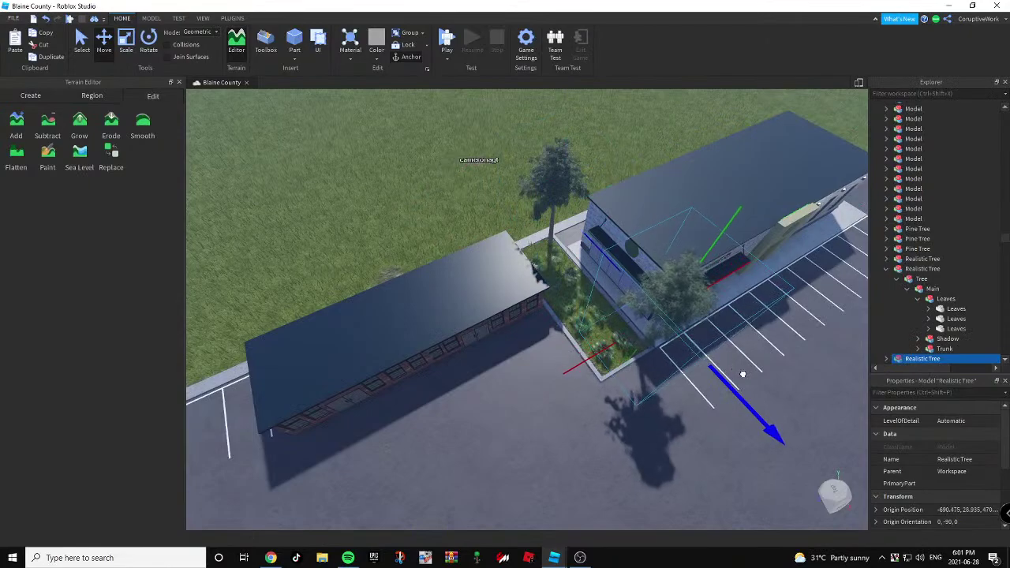
key("d")
right_click_drag(728, 378, 726, 378)
key("a")
right_click_drag(520, 345, 514, 318)
left_click_drag(510, 305, 459, 309)
left_click_drag(691, 378, 629, 331)
key("d")
right_click_drag(629, 332, 623, 339)
left_click_drag(613, 254, 609, 255)
scroll(609, 255, "down", 5)
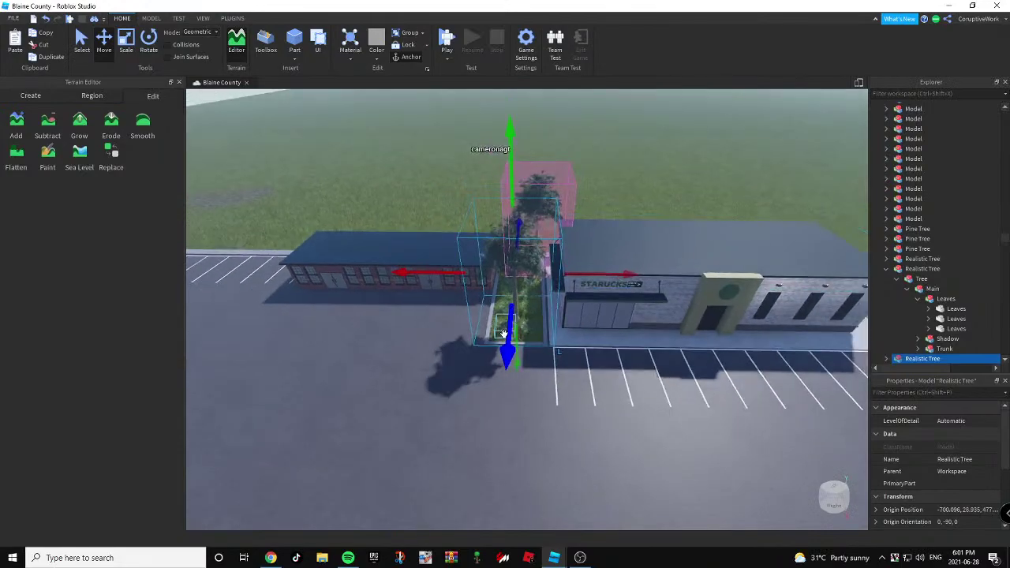
Duplicate the front tree and move the copy back to the middle of the planted strip.
key("ctrl+d")
left_click_drag(509, 339, 529, 264)
key("w")
key("d")
right_click_drag(529, 263, 530, 264)
left_click_drag(529, 207, 560, 215)
key("s")
key("a")
Examine the three trees on the strip from several sides and check how they sit between the buildings.
left_click(543, 223)
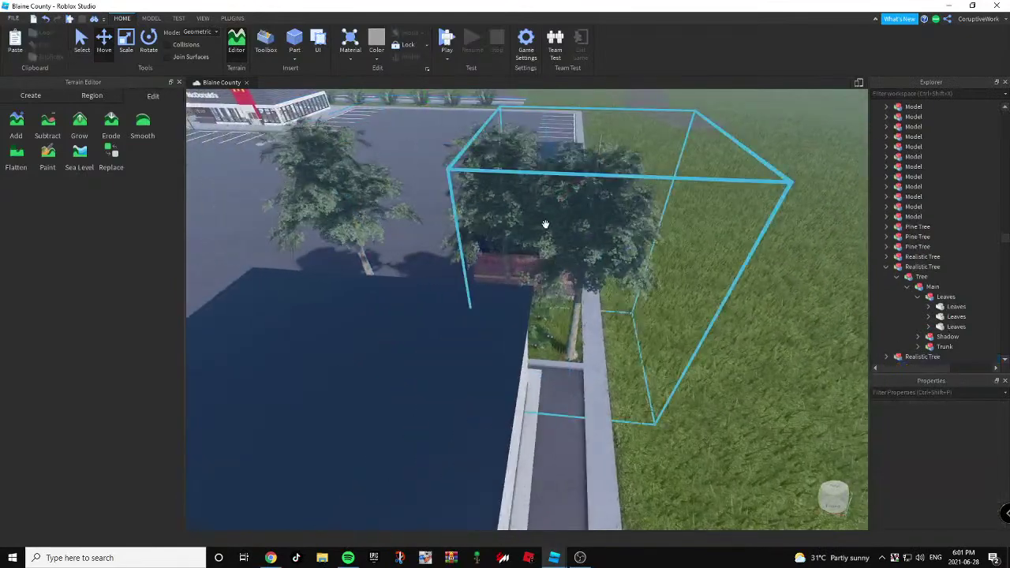
key("s")
scroll(592, 221, "down", 10)
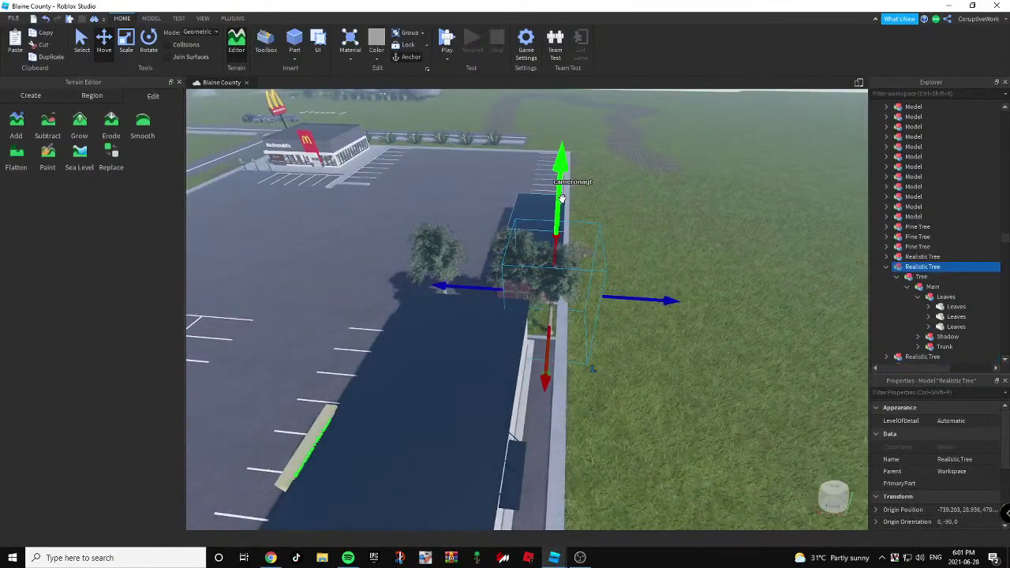
key("a")
key("w")
right_click_drag(636, 198, 634, 198)
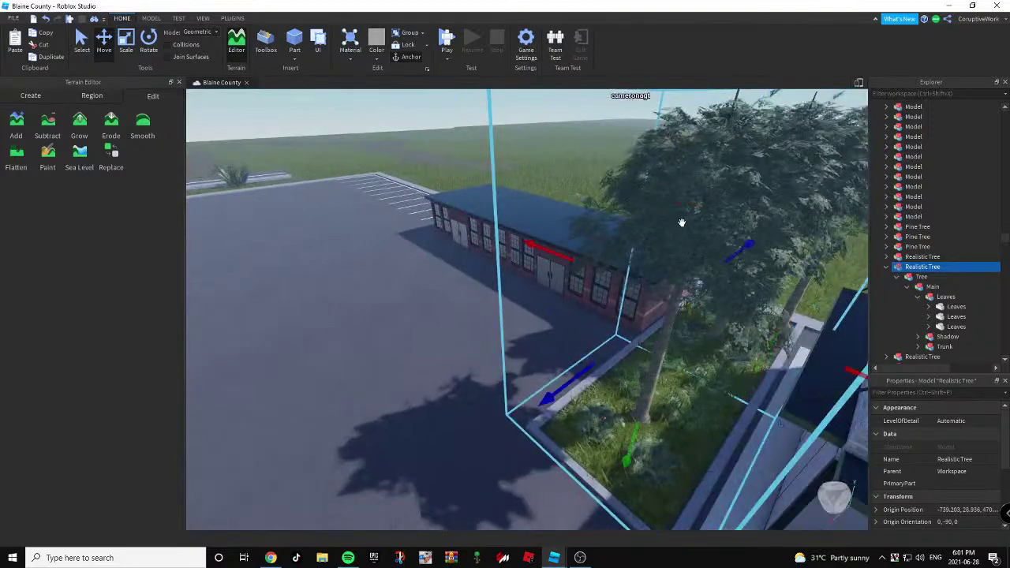
scroll(636, 208, "down", 5)
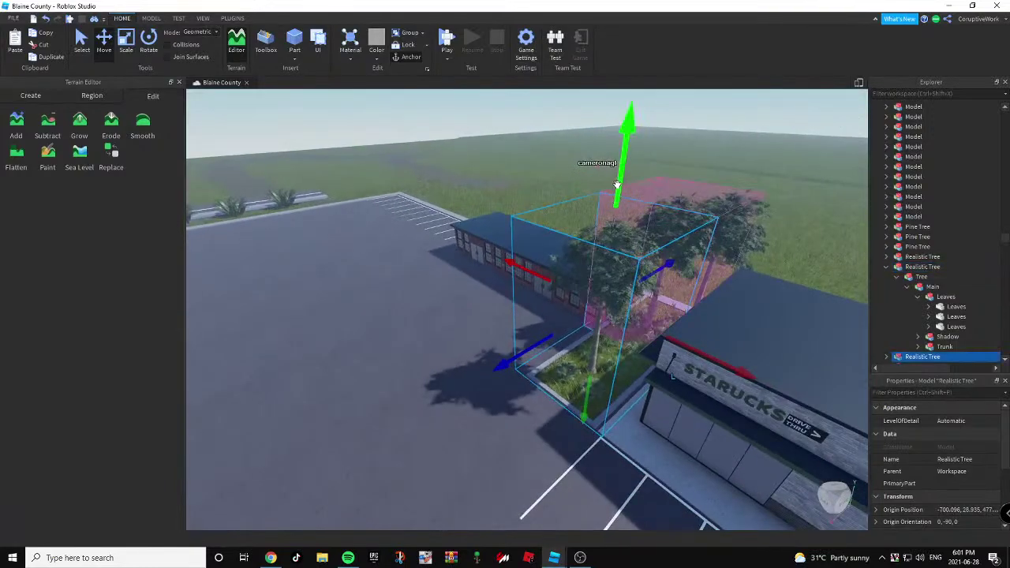
left_click(730, 167)
key("d")
right_click_drag(730, 167, 738, 187)
key("s")
key("s")
key("d")
key("a")
key("w")
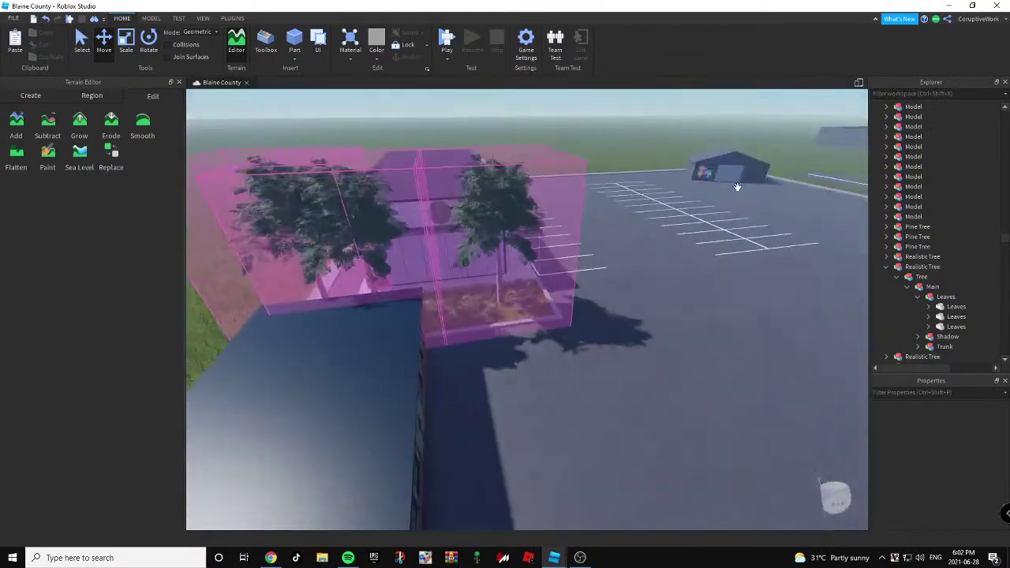
key("a")
key("a")
right_click_drag(602, 271, 601, 270)
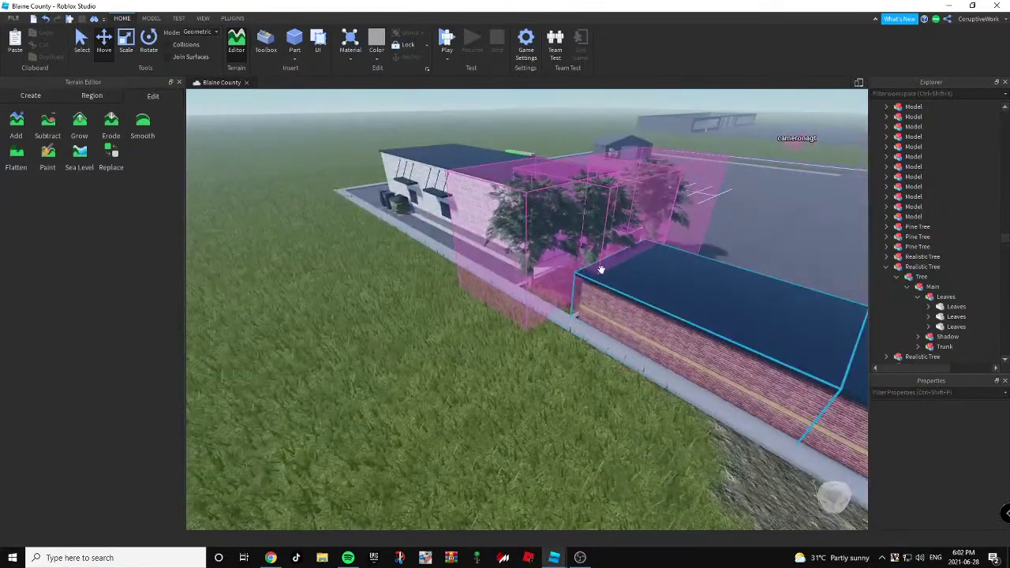
key("w")
right_click_drag(561, 319, 537, 322)
key("d")
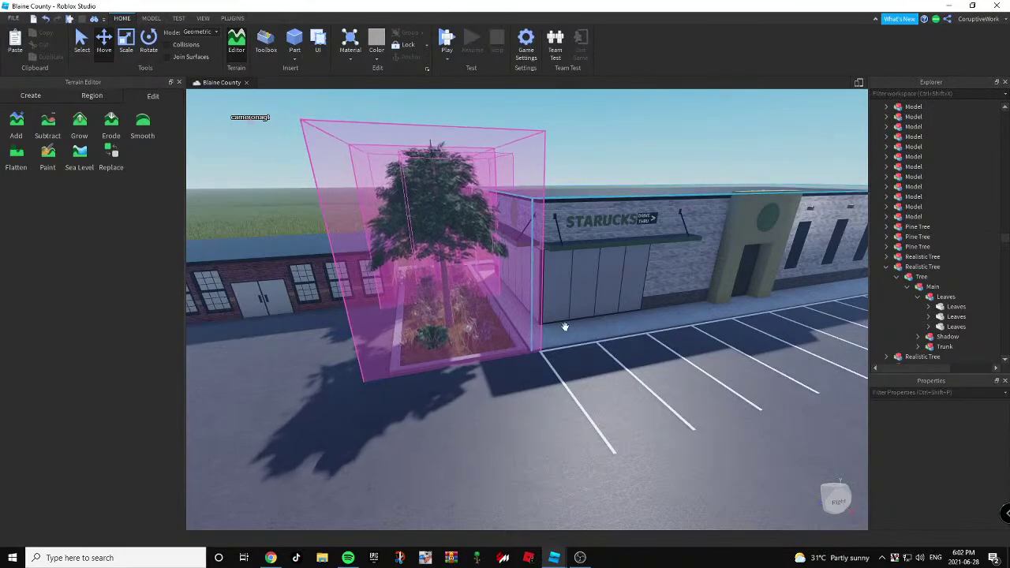
key("a")
right_click_drag(565, 327, 590, 319)
Move the rear tree from the strip onto the grass by the road, at the corner behind the small shed.
left_click(367, 259)
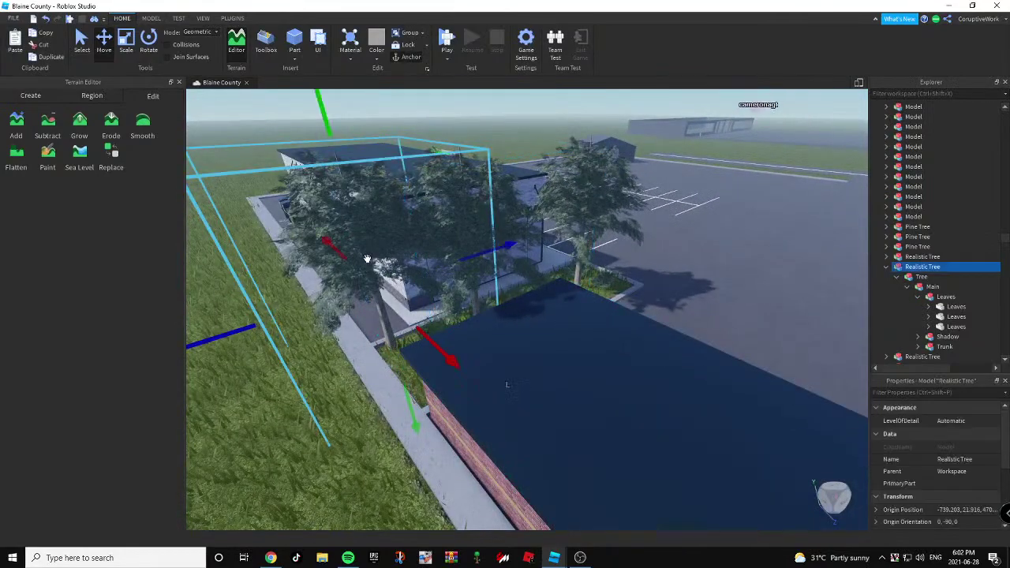
key("f")
key("s")
left_click_drag(467, 349, 327, 183)
key("s")
Duplicate the tree behind the shed twice, spacing the copies along the grass verge between the lot's curb and the road.
key("ctrl+d")
left_click_drag(373, 155, 510, 252)
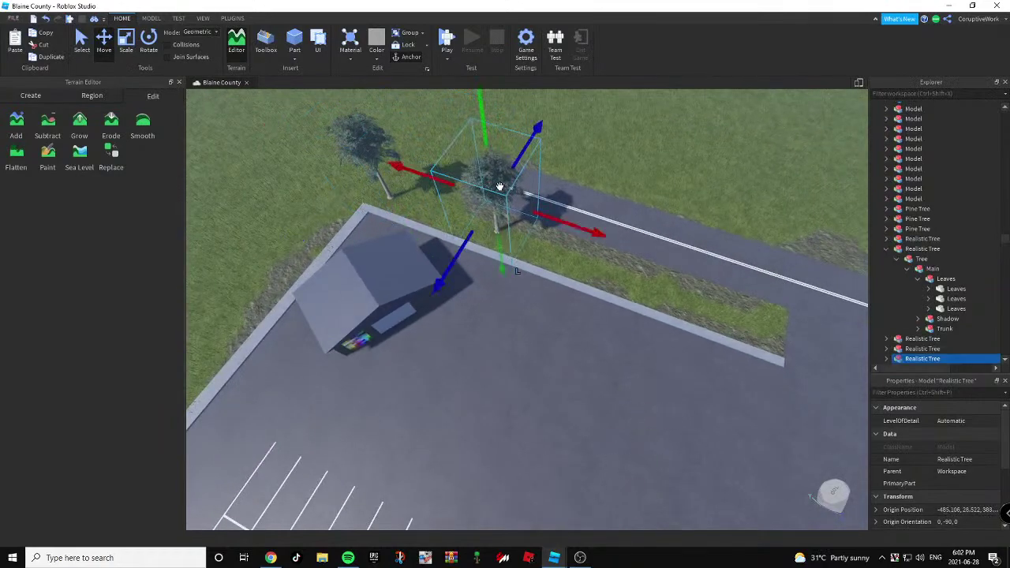
key("ctrl+d")
left_click_drag(499, 186, 607, 303)
right_click_drag(607, 302, 618, 293)
key("s")
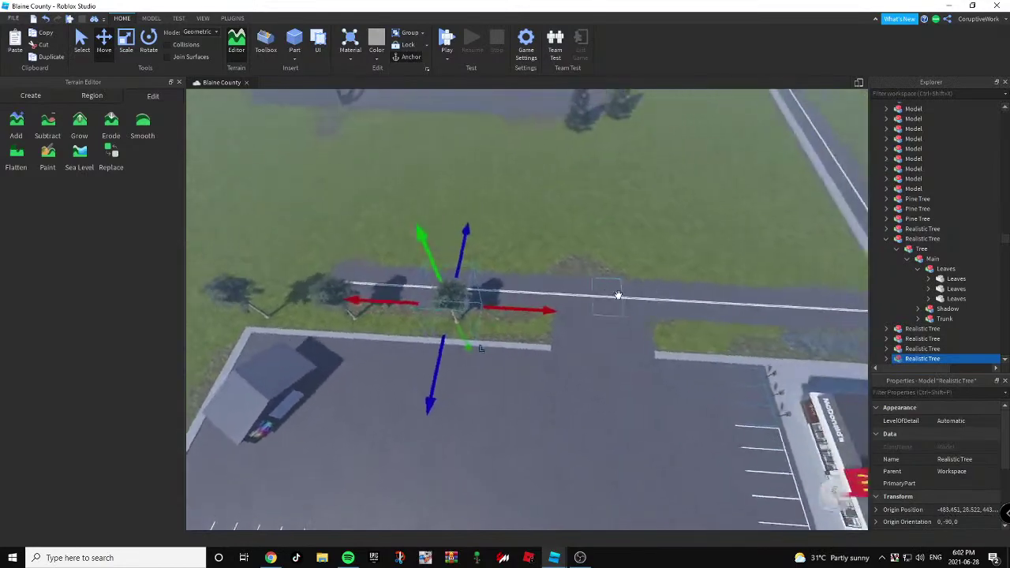
Duplicate the two trees nearest the lot entrance and move the copies across it to the verge beside McDonald's.
left_click(372, 293, "ctrl")
key("d")
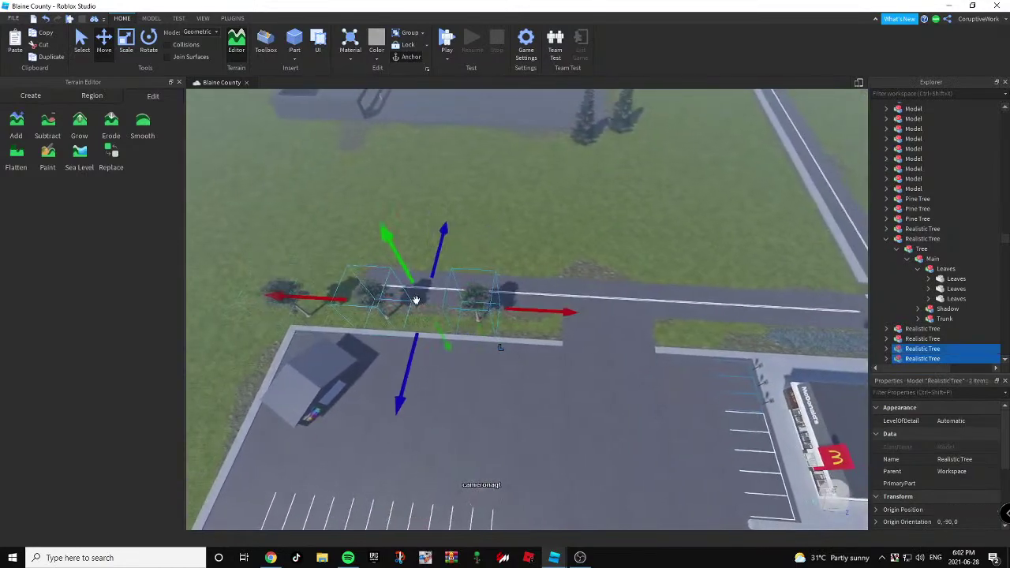
key("ctrl+d")
key("d")
left_click_drag(498, 310, 758, 349)
key("a")
left_click(418, 212)
key("d")
Shift the tree nearest the McDonald's sign toward the lot entrance and lower it slightly into the ground.
left_click(656, 322)
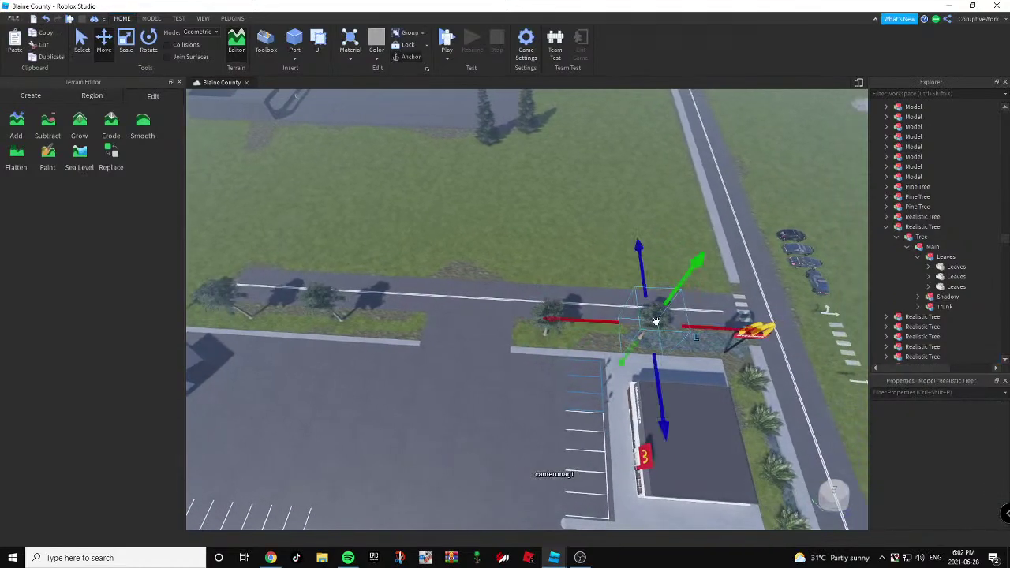
left_click_drag(684, 326, 686, 327)
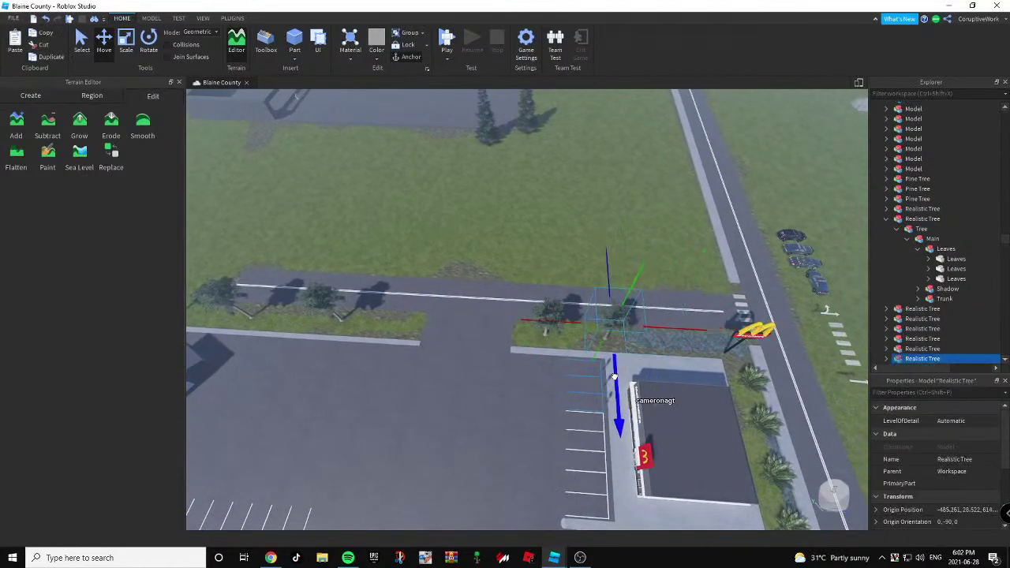
left_click_drag(627, 292, 626, 291)
left_click(442, 242)
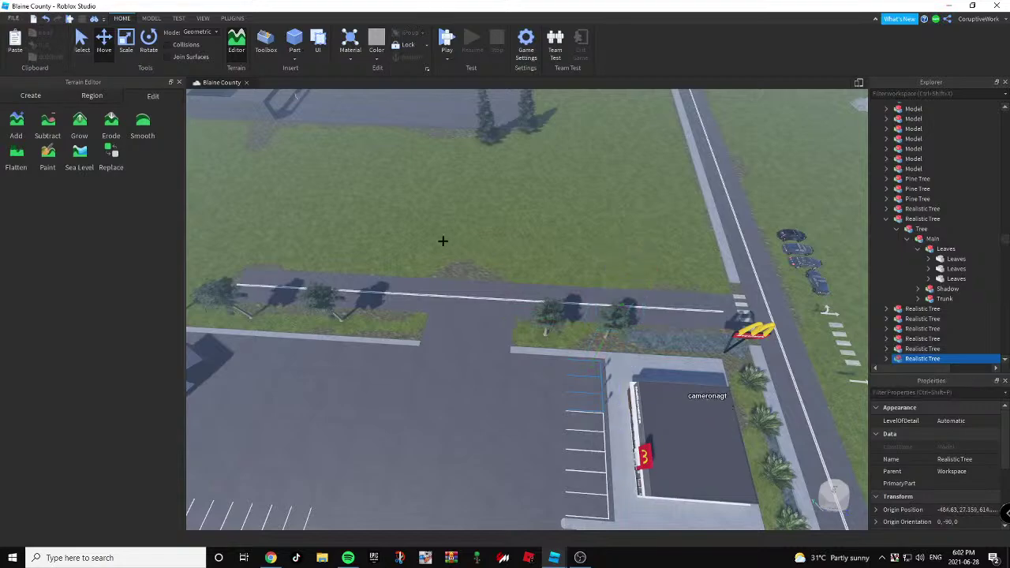
Lower the trees along the verge on the shed side of the entrance slightly into the ground.
key("a")
left_click(369, 295)
key("a")
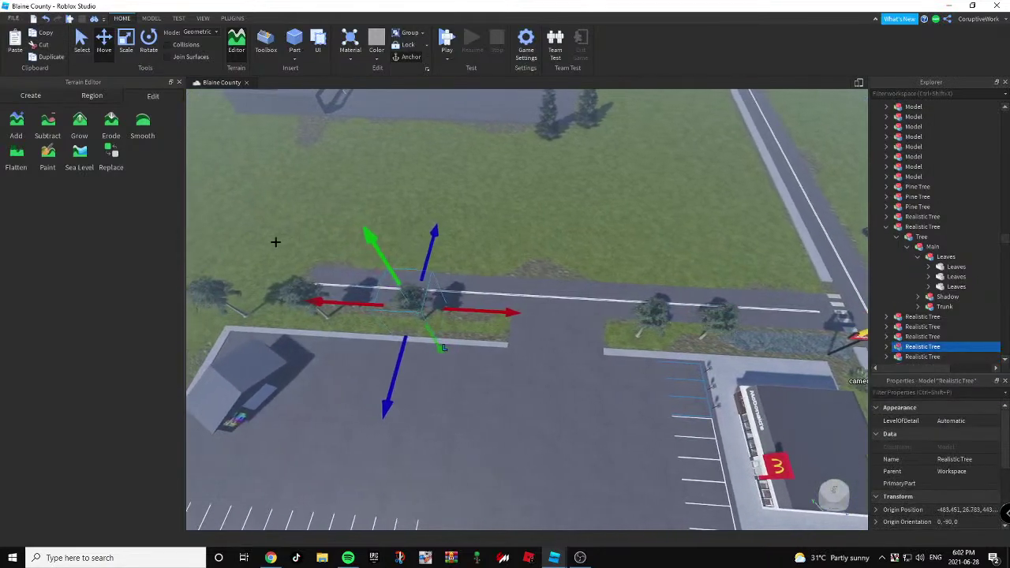
left_click(253, 285)
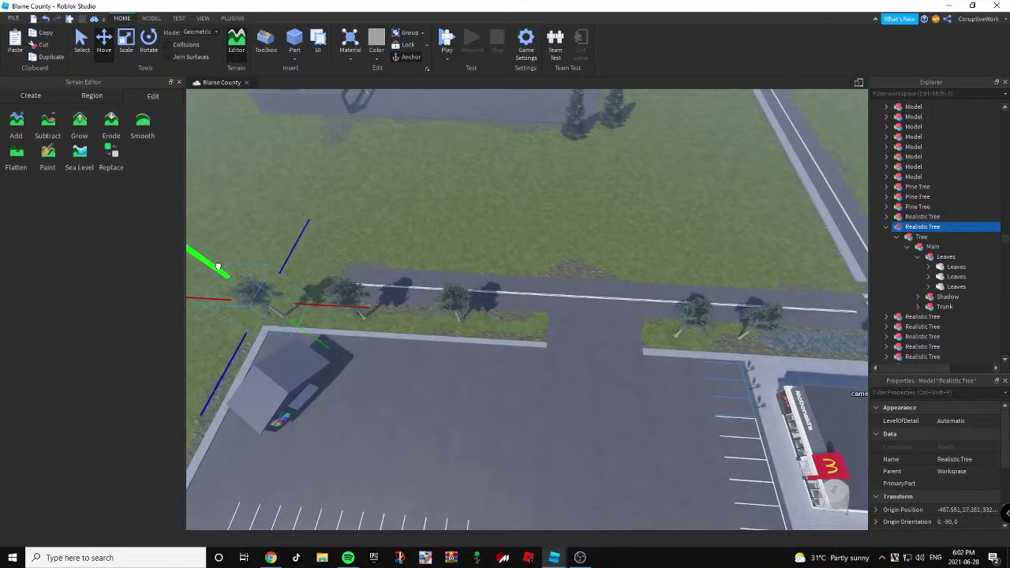
left_click(449, 247)
Duplicate a palm bush from the bed beside McDonald's and place the copy on the roadside verge between the two trees.
key("w")
right_click_drag(426, 232, 430, 233)
key("s")
key("w")
key("w")
left_click(514, 408)
key("ctrl+d")
left_click_drag(513, 407, 606, 477)
right_click_drag(545, 492, 605, 476)
key("w")
left_click_drag(606, 476, 604, 477)
right_click_drag(606, 477, 603, 477)
left_click_drag(604, 477, 603, 478)
right_click_drag(603, 477, 604, 478)
left_click_drag(604, 478, 604, 477)
right_click_drag(603, 478, 604, 477)
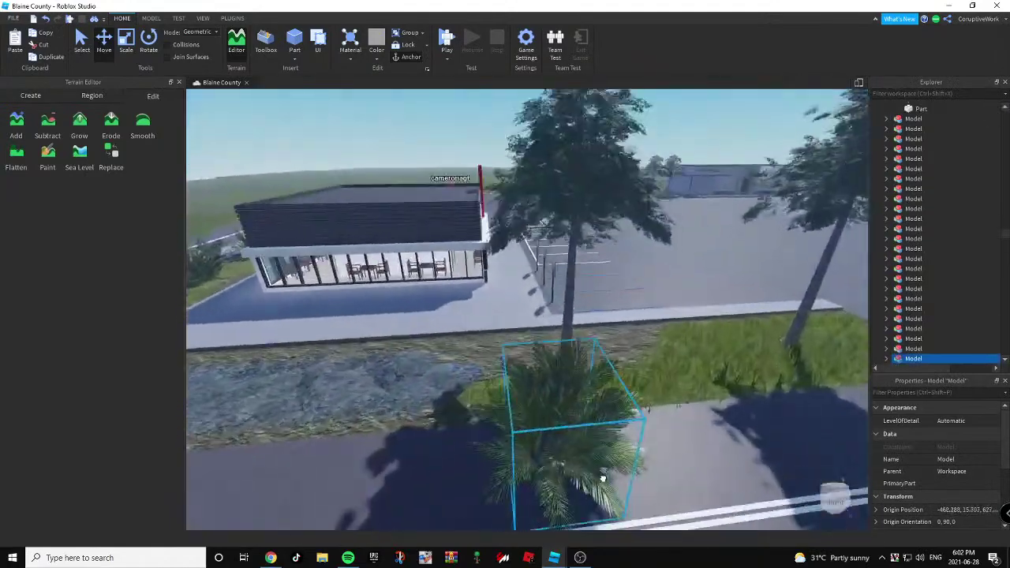
left_click_drag(603, 477, 508, 436)
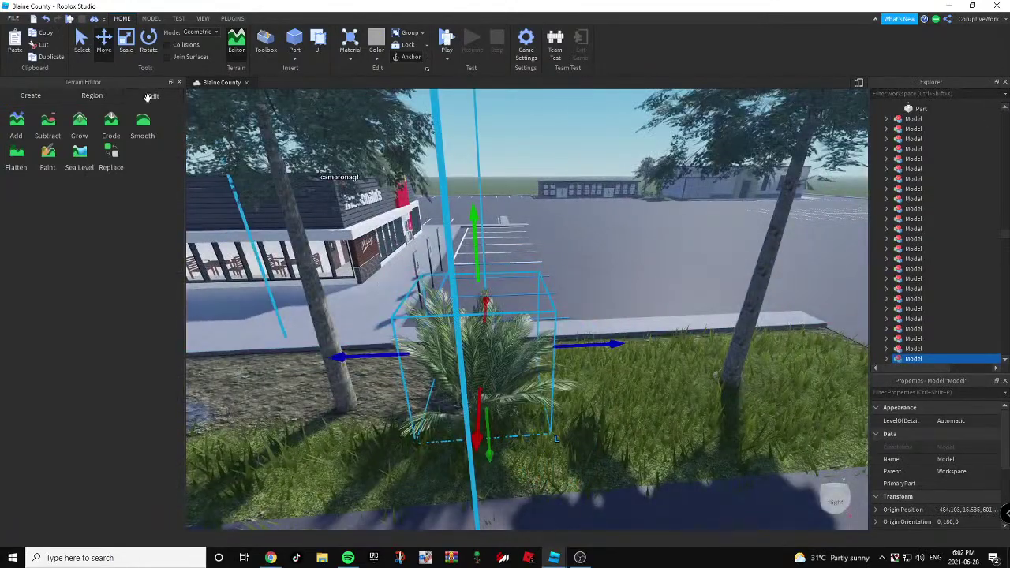
Scale down the copied palm bush on the roadside verge.
key("ctrl+3")
left_click_drag(477, 281, 480, 282)
key("w")
right_click_drag(480, 282, 484, 279)
key("s")
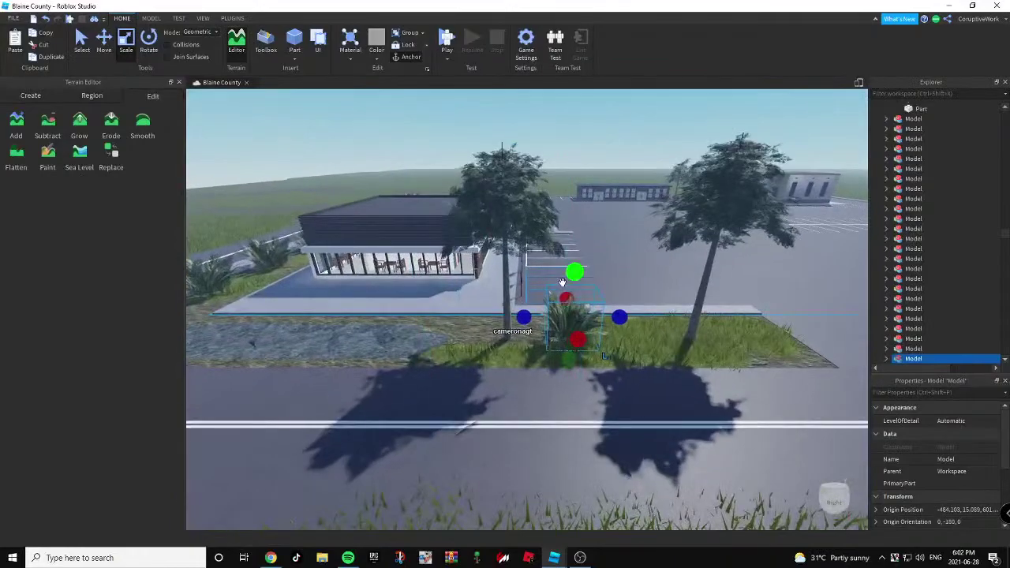
Tilt the copied palm bush slightly and move it along the verge to the foot of the tree nearer the McDonald's sign.
key("d")
right_click_drag(498, 175, 498, 174)
key("s")
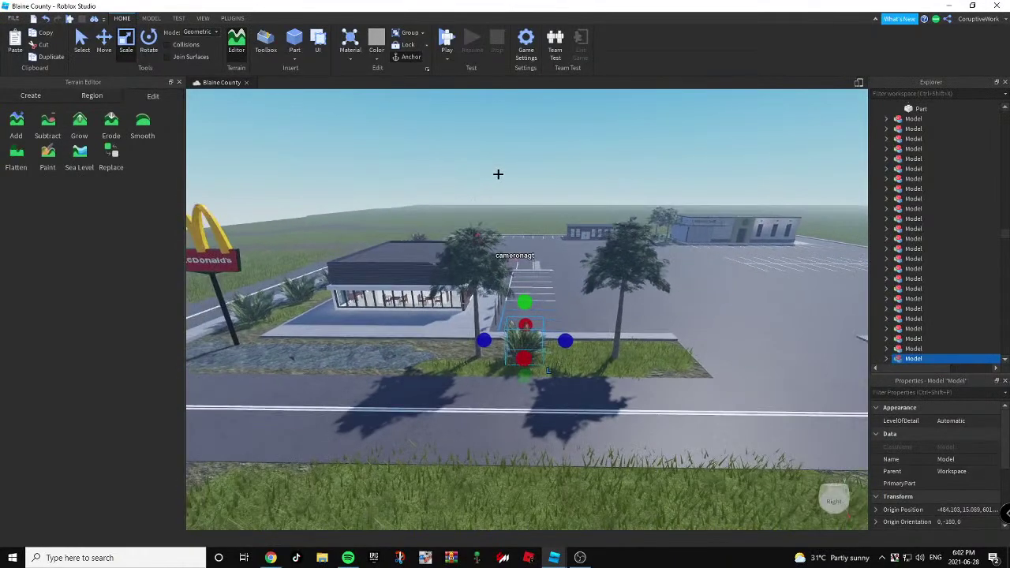
key("w")
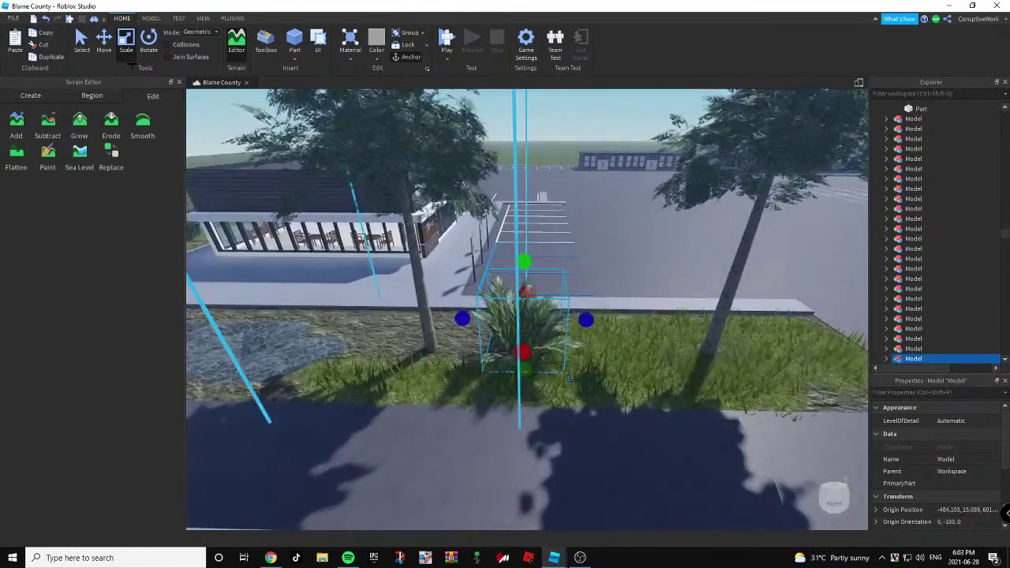
key("ctrl+4")
left_click_drag(485, 261, 467, 275)
left_click(104, 41)
left_click_drag(595, 298, 511, 307)
Duplicate the tilted palm bush along the verge toward the lot entrance and adjust the copies' height in the grass.
right_click_drag(526, 308, 468, 314)
key("s")
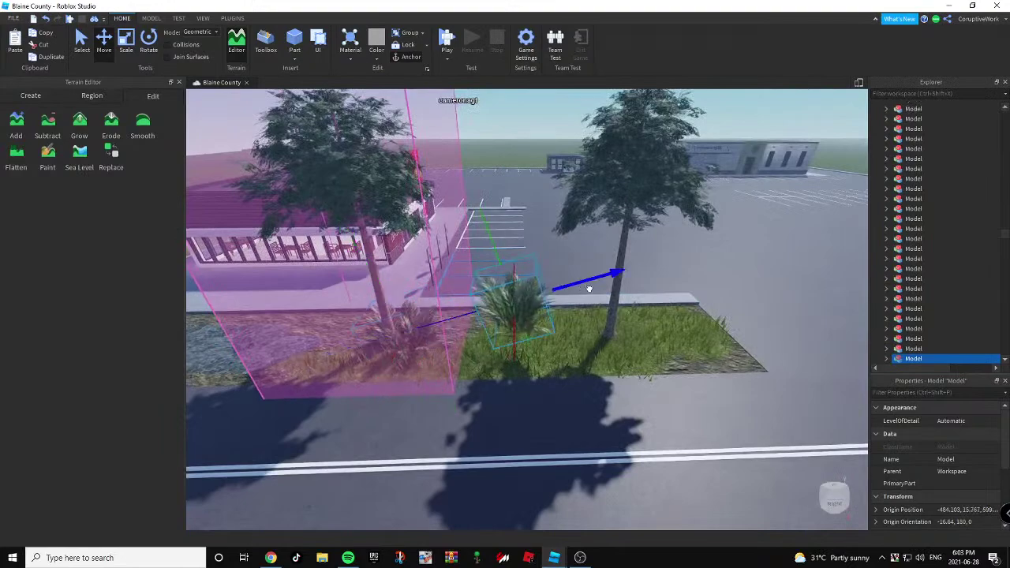
left_click_drag(588, 289, 638, 275)
left_click_drag(596, 364, 600, 393)
left_click_drag(659, 303, 662, 301)
left_click_drag(585, 272, 583, 269)
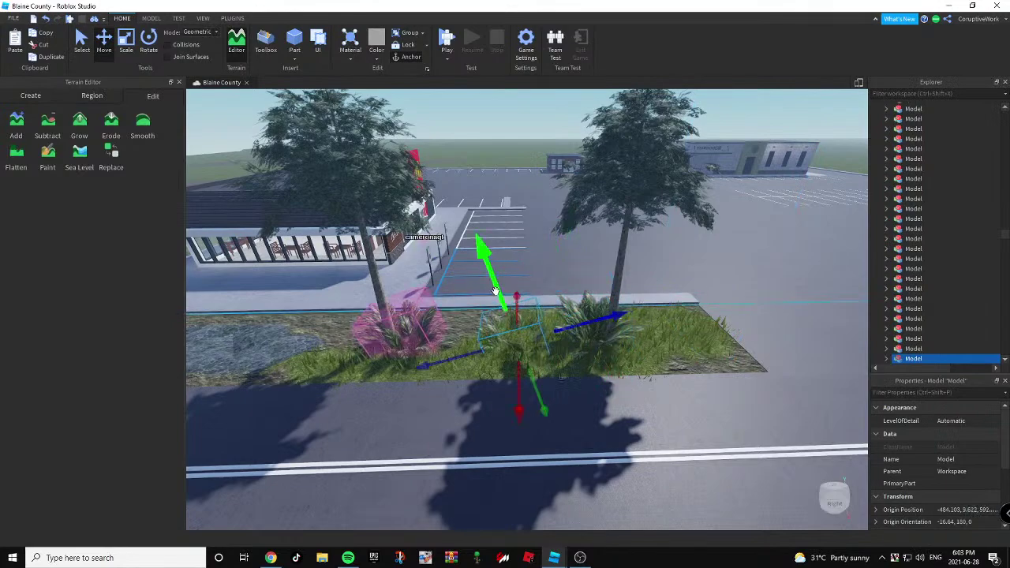
Place a fourth palm bush at the entrance end of the McDonald's-side verge and lower it into the ground.
left_click_drag(574, 311, 632, 299)
key("s")
key("d")
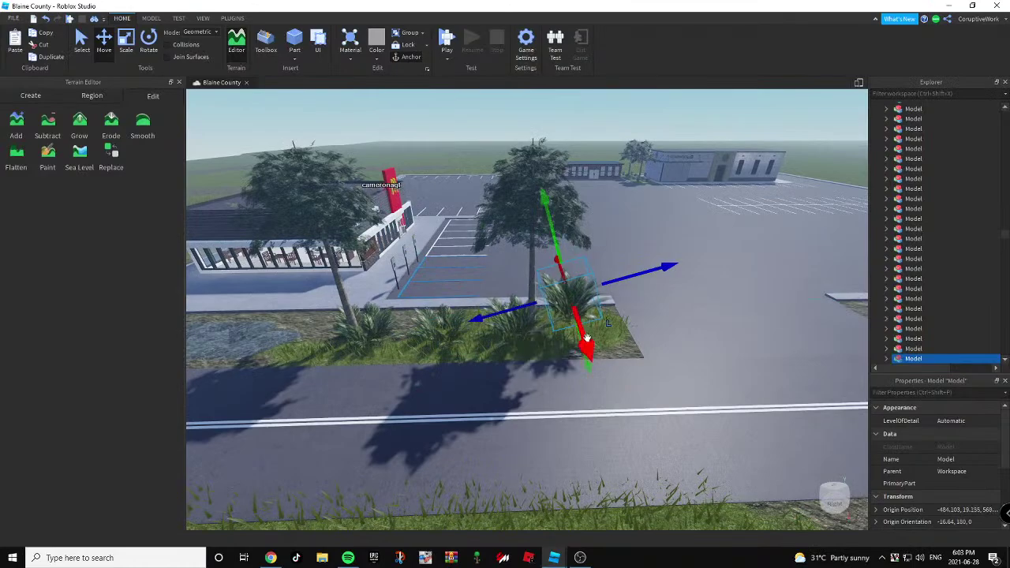
left_click_drag(582, 350, 565, 270)
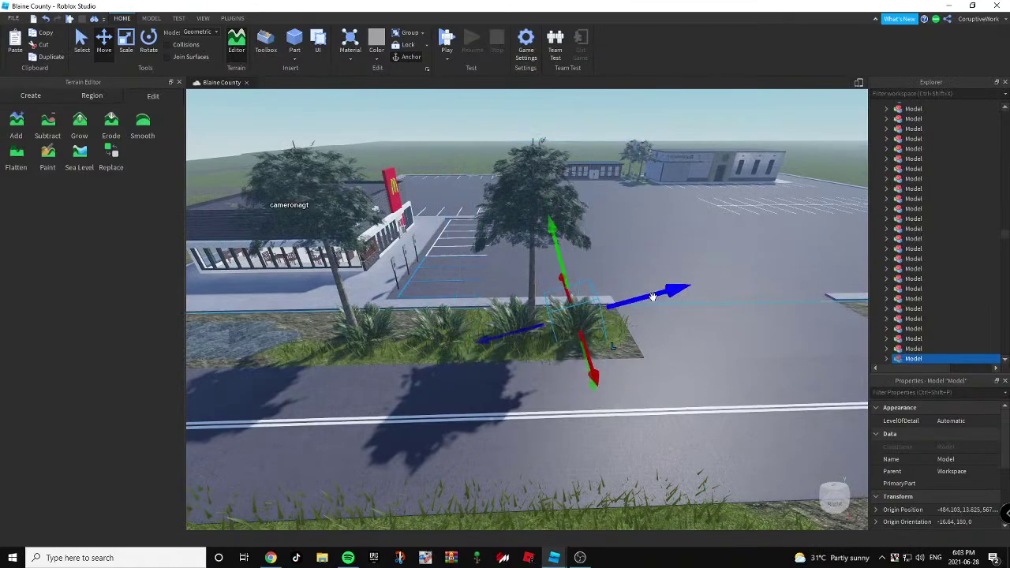
Select the four palm bushes on the McDonald's-side verge together and duplicate them.
key("s")
right_click_drag(654, 296, 649, 284)
key("a")
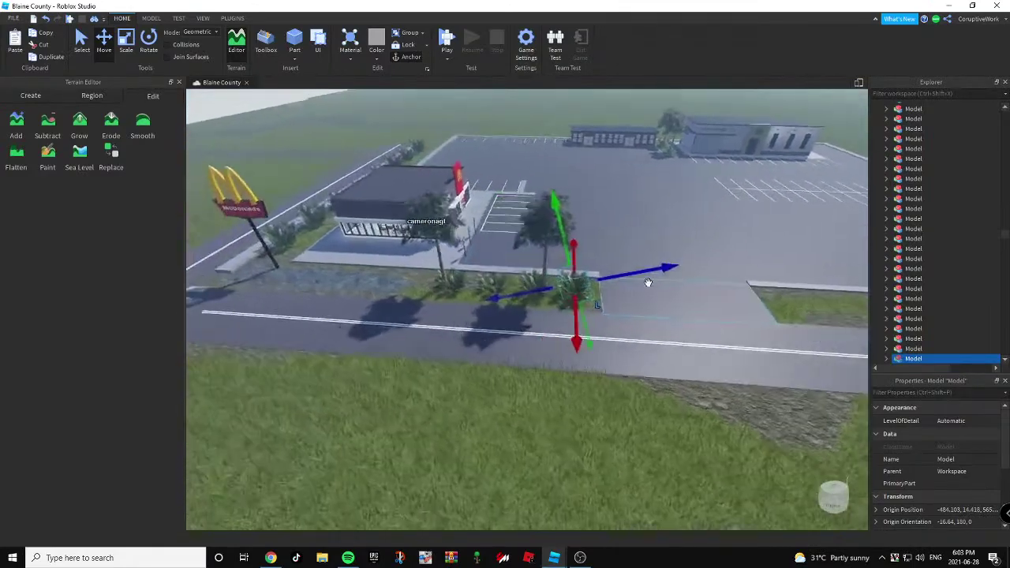
key("d")
key("a")
scroll(566, 270, "up", 3)
left_click(490, 257, "ctrl")
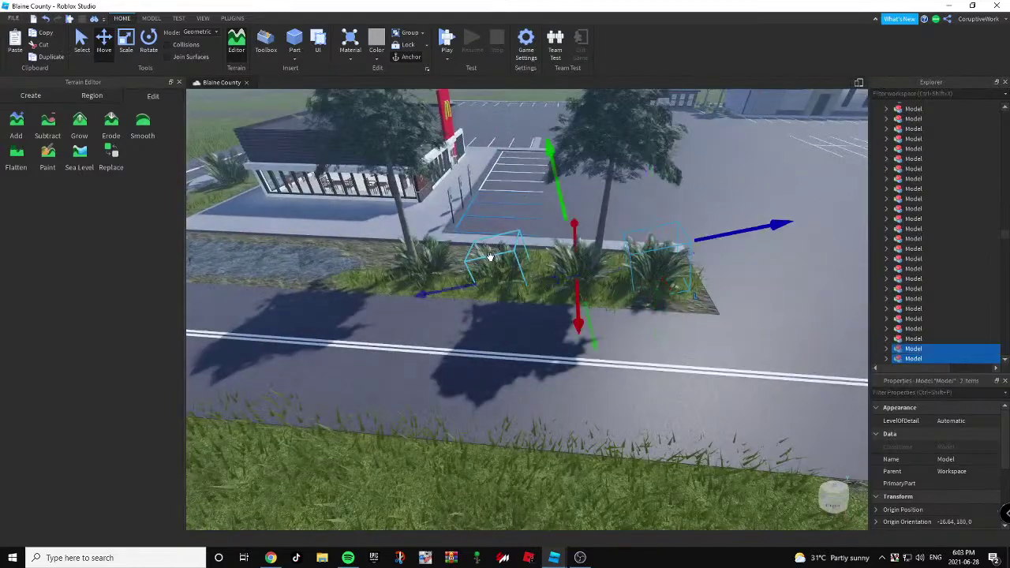
left_click(434, 255, "ctrl")
key("ctrl+d")
Move the four copied palm bushes across the lot entrance onto the shed-side verge and lower them toward the ground.
scroll(441, 257, "down", 3)
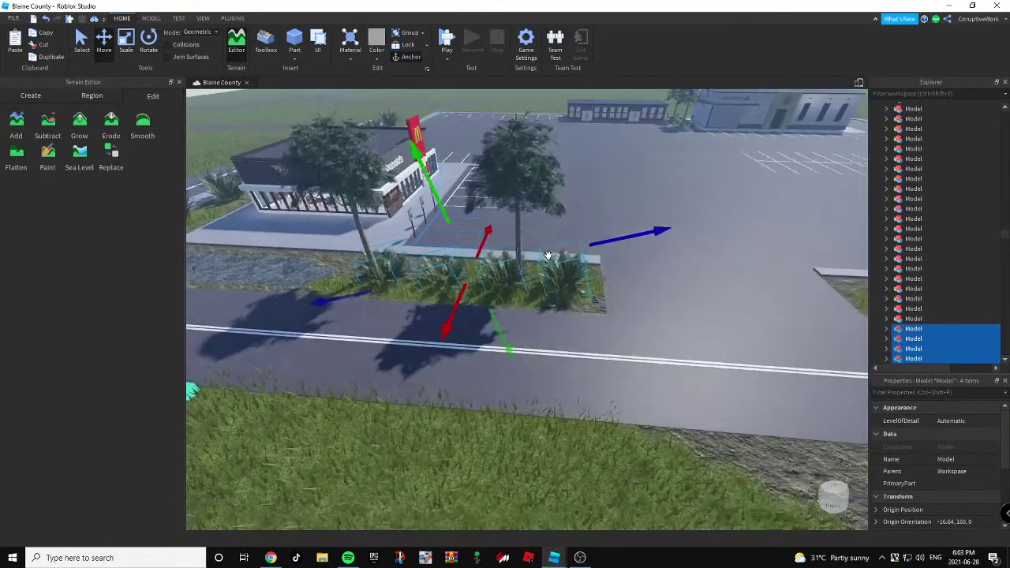
key("d")
key("d")
left_click_drag(563, 244, 680, 213)
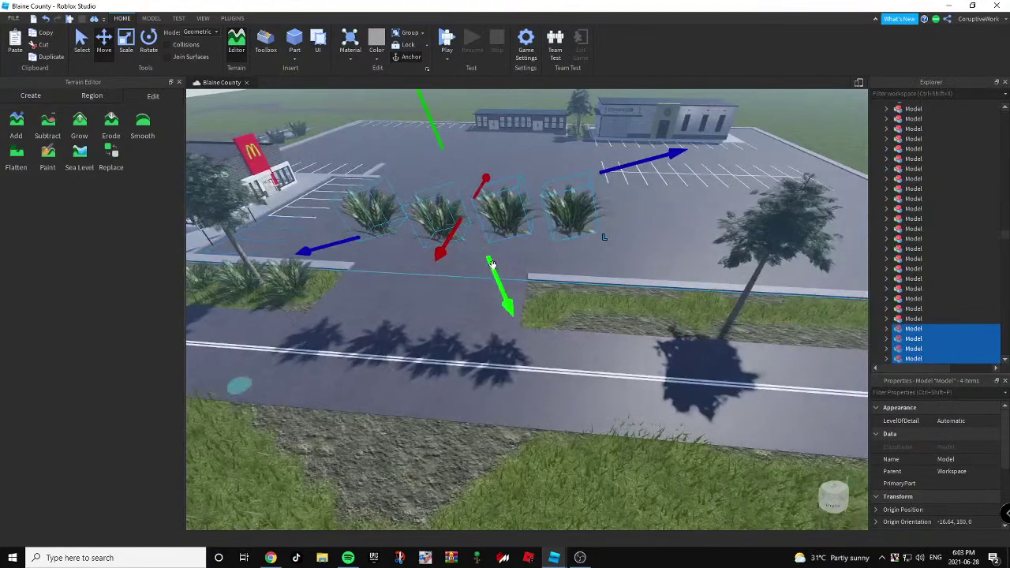
left_click_drag(495, 266, 554, 319)
left_click_drag(640, 260, 772, 236)
key("d")
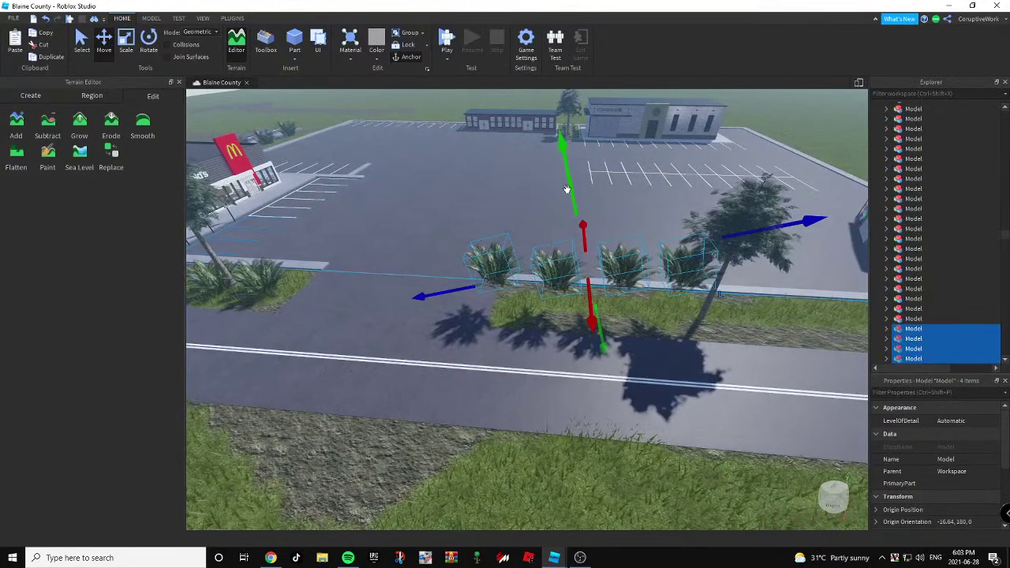
left_click_drag(567, 190, 584, 220)
Duplicate the four shed-side palm bushes, continue the row toward the road's end, and lower the copies into the verge.
key("d")
key("s")
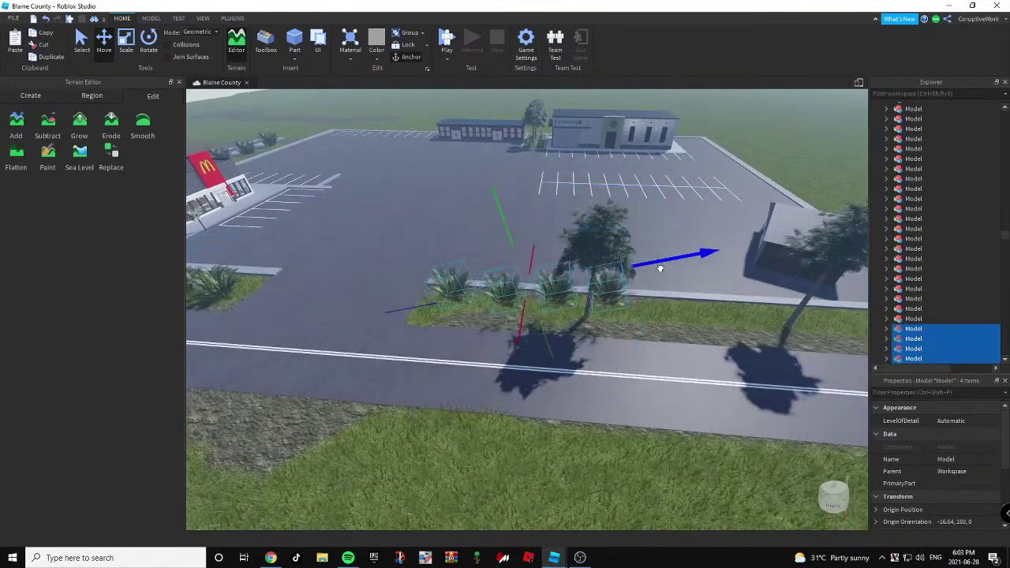
right_click_drag(557, 348, 541, 222)
left_click_drag(540, 221, 541, 242)
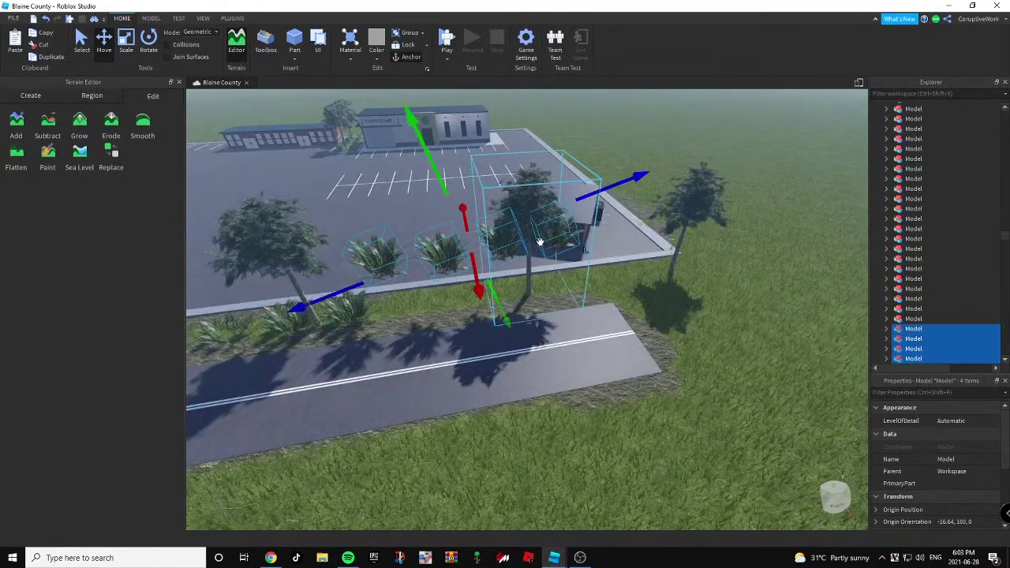
left_click_drag(499, 306, 520, 328)
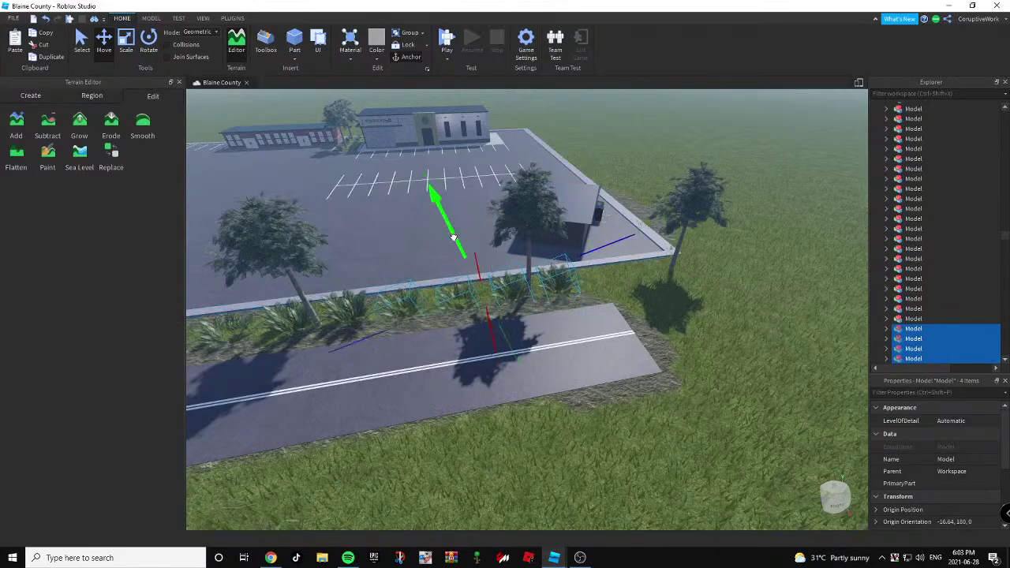
Raise the second palm bush from the lot entrance on the shed-side verge slightly out of the ground.
right_click_drag(672, 303, 634, 313)
key("d")
left_click(641, 318)
key("w")
key("a")
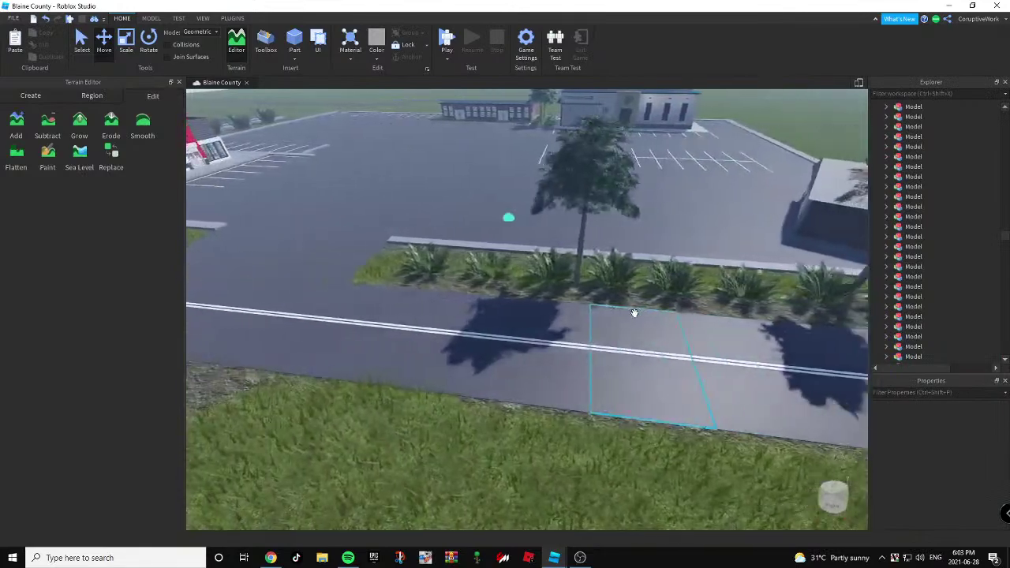
key("d")
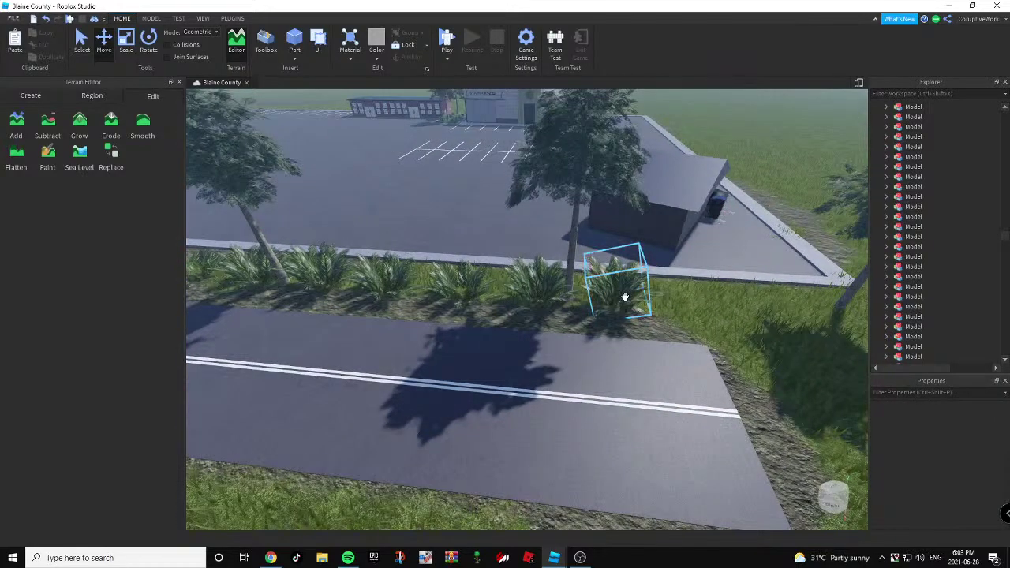
scroll(767, 152, "down", 4)
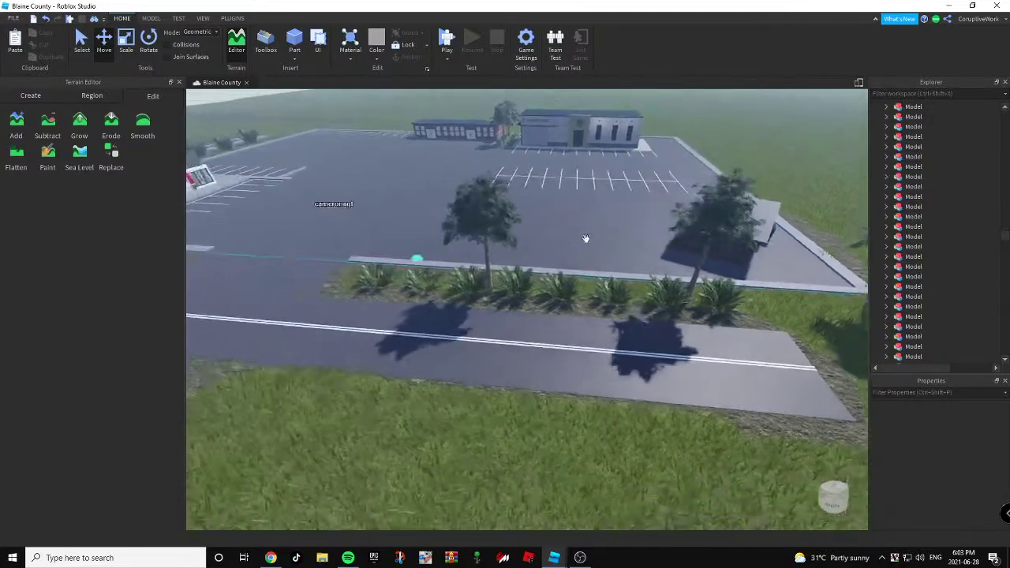
scroll(584, 239, "up", 3)
key("a")
left_click(450, 263)
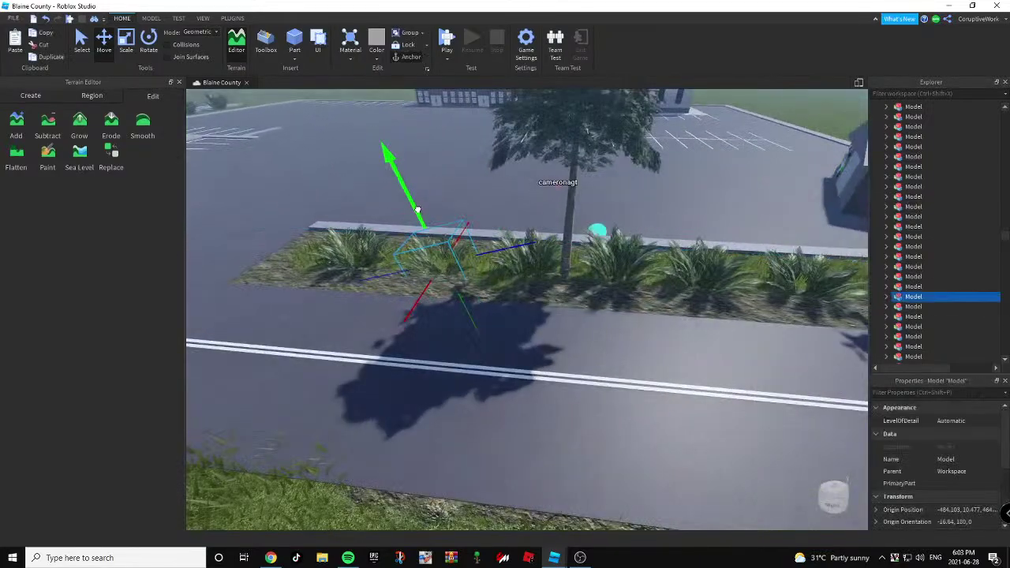
left_click_drag(412, 203, 407, 194)
Examine the collection of plants beside the boulders for a small bush that suits the verge.
scroll(547, 273, "down", 3)
right_click_drag(548, 273, 544, 271)
key("d")
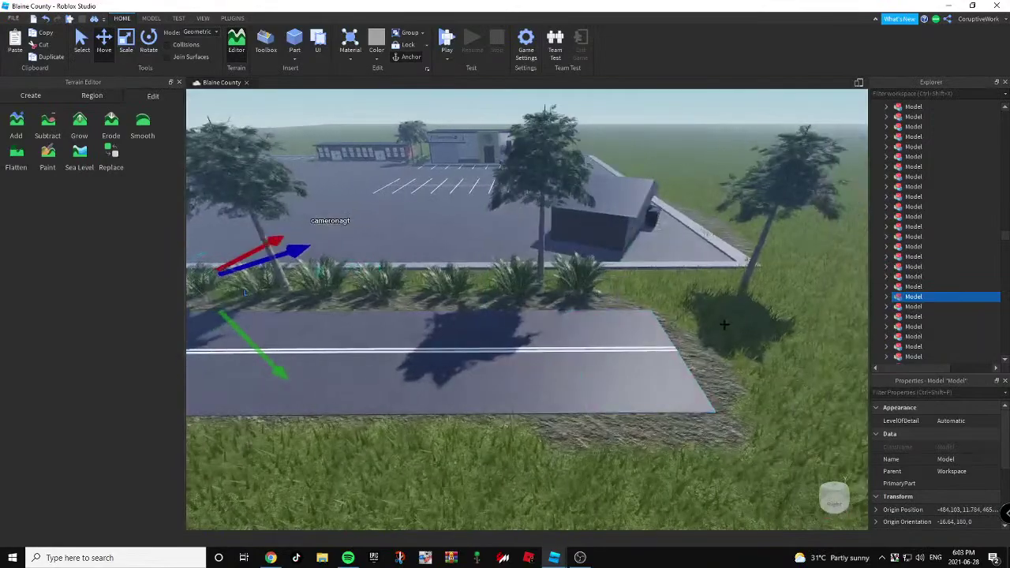
left_click(723, 323)
right_click_drag(723, 323, 704, 317)
key("w")
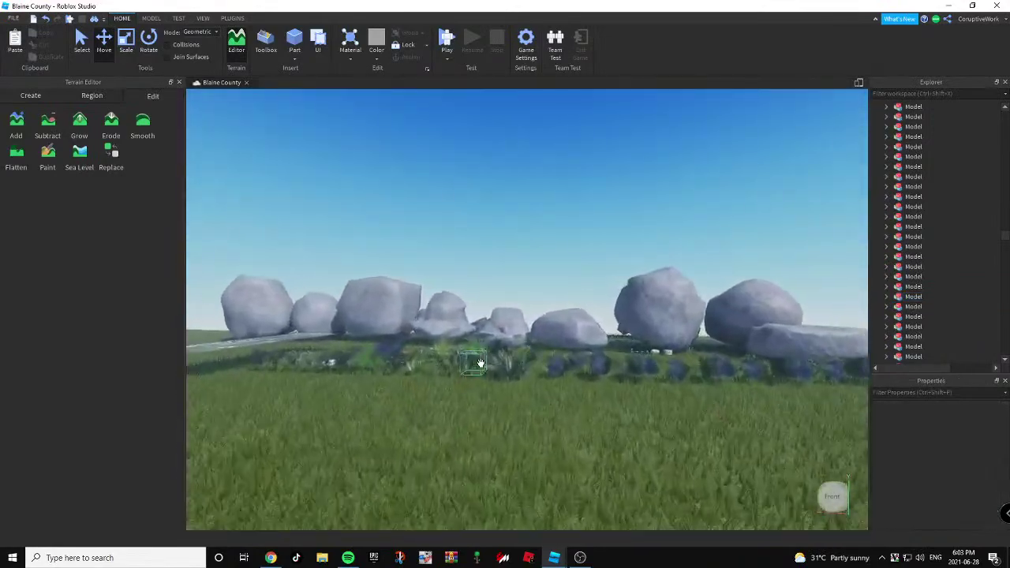
key("w")
right_click_drag(481, 363, 493, 372)
key("a")
key("w")
key("w")
right_click_drag(667, 298, 667, 299)
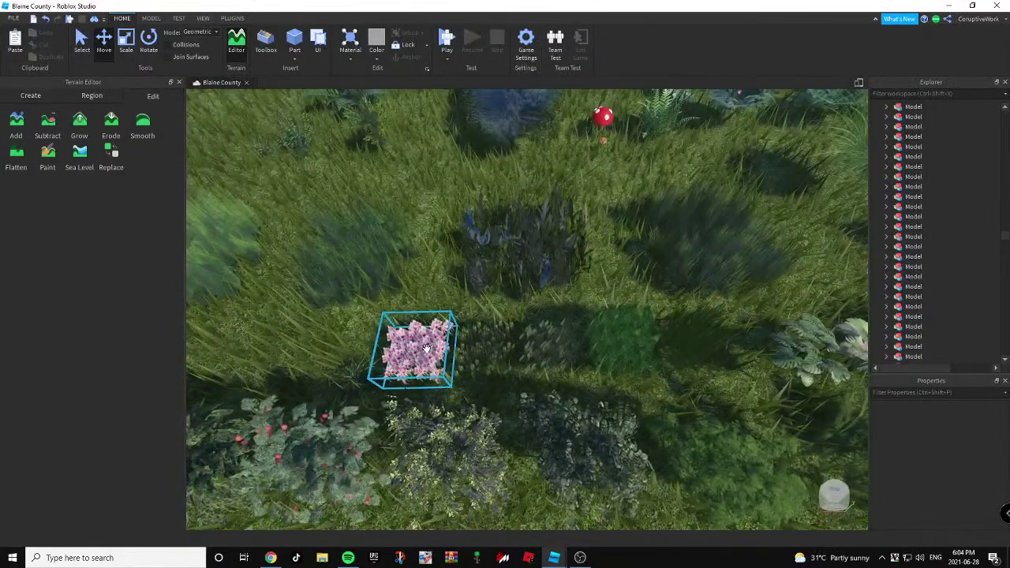
key("s")
right_click_drag(446, 239, 447, 241)
key("w")
scroll(461, 251, "down", 6)
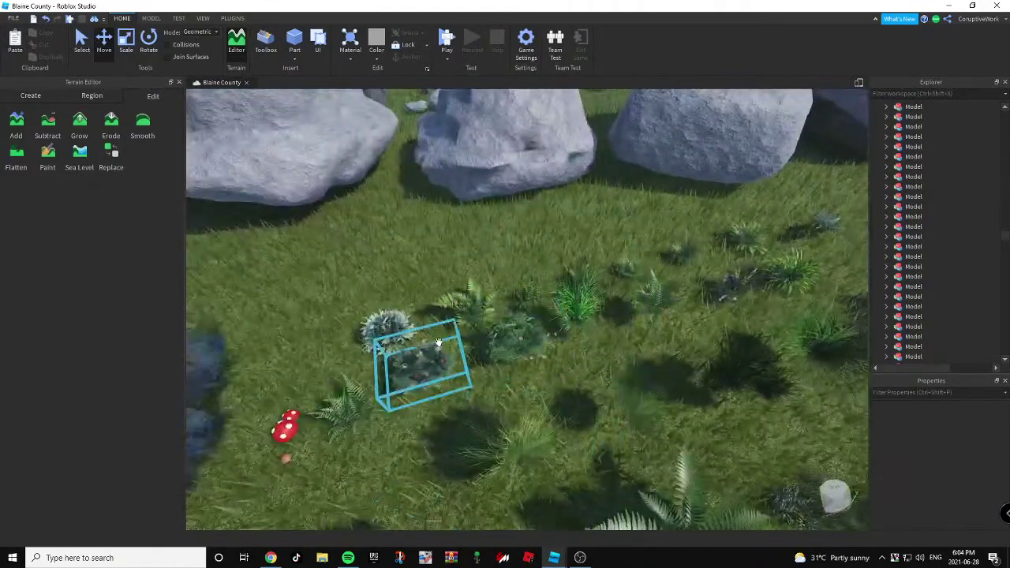
Duplicate a small leafy bush from the plant collection and place the copy beside the palms on the McDonald's-side verge.
left_click(432, 355)
key("ctrl+d")
left_click_drag(432, 355, 606, 349)
right_click_drag(666, 379, 606, 349)
key("w")
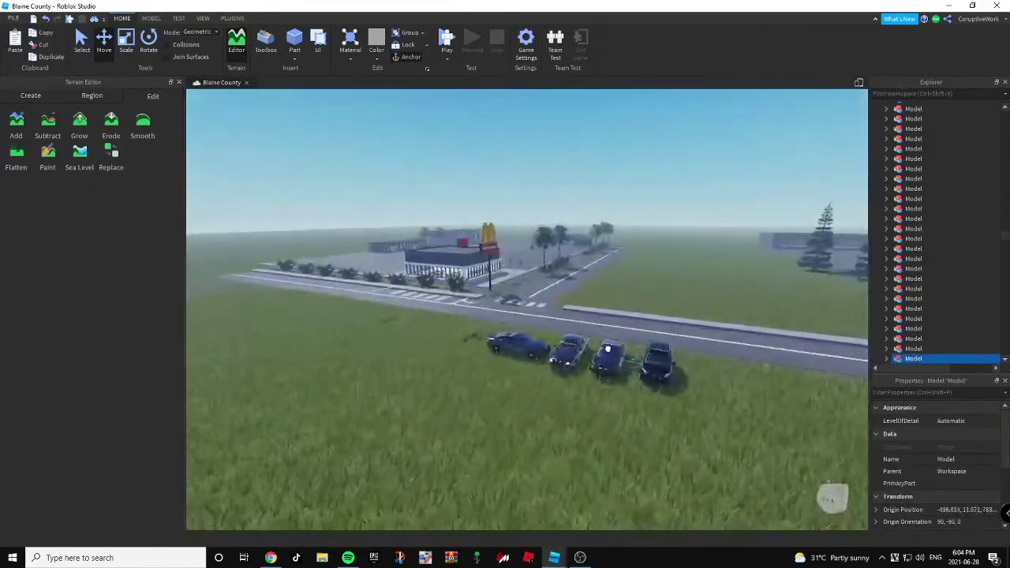
left_click_drag(606, 348, 504, 192)
right_click_drag(606, 349, 504, 191)
left_click_drag(504, 192, 499, 182)
right_click_drag(505, 192, 498, 182)
key("w")
left_click_drag(499, 182, 501, 185)
right_click_drag(499, 181, 501, 185)
left_click_drag(501, 185, 613, 194)
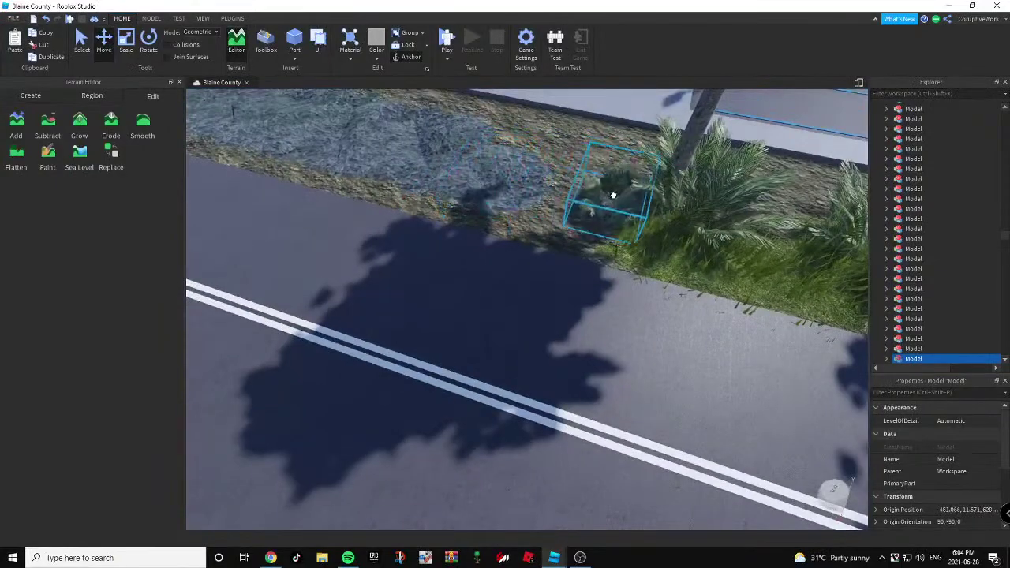
Fill the gaps between the McDonald's-side palms with copies of the small bush up to the lot entrance, varying their rotation.
scroll(625, 192, "down", 3)
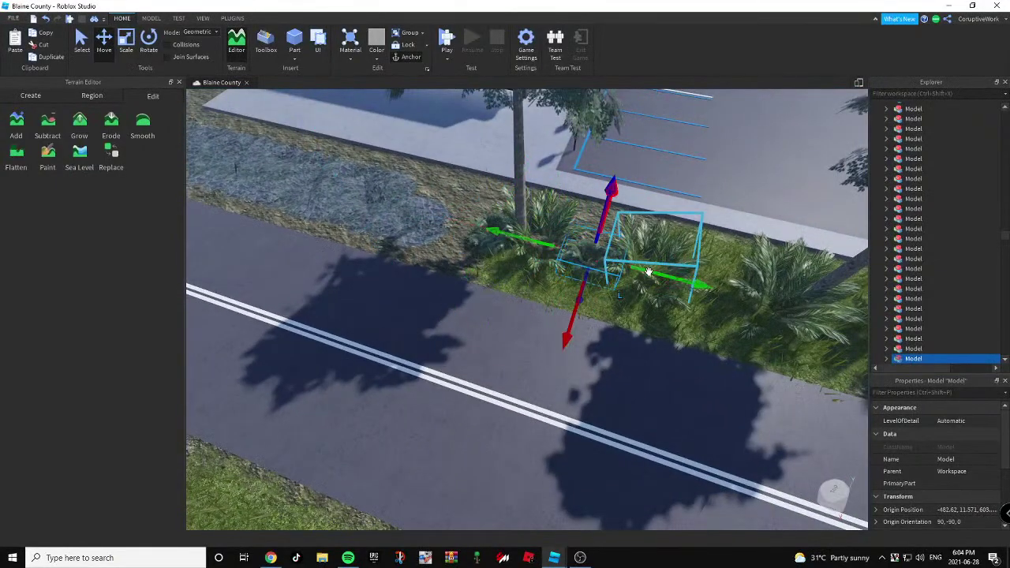
key("d")
left_click_drag(643, 270, 708, 356)
key("ctrl+r")
key("d")
scroll(687, 307, "down", 2)
key("d")
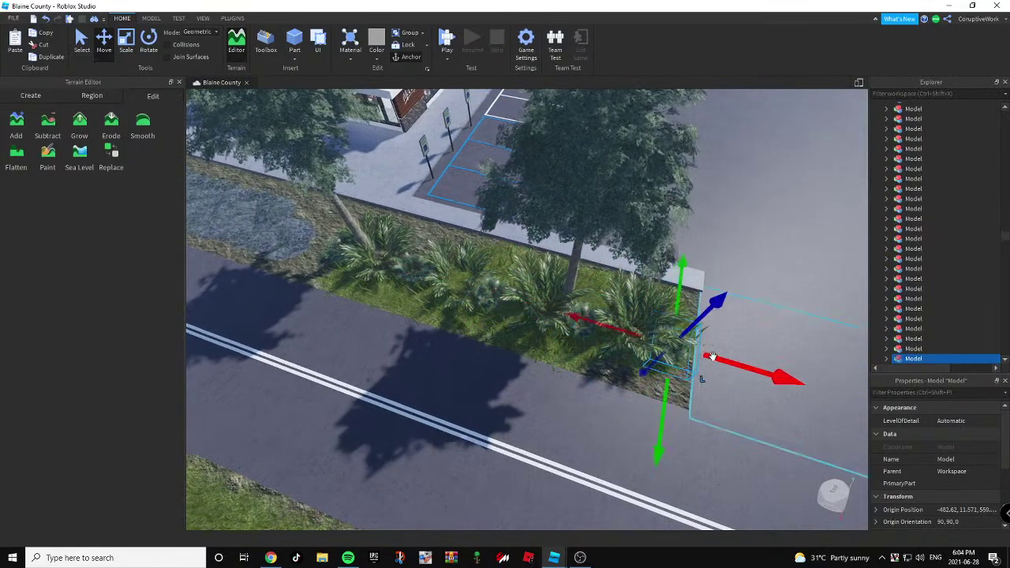
Continue the rotated small-bush copies between the palms along the shed-side verge and past the road's end to the corner tree.
right_click_drag(707, 356, 478, 342)
scroll(478, 342, "down", 3)
left_click_drag(514, 324, 669, 332)
key("d")
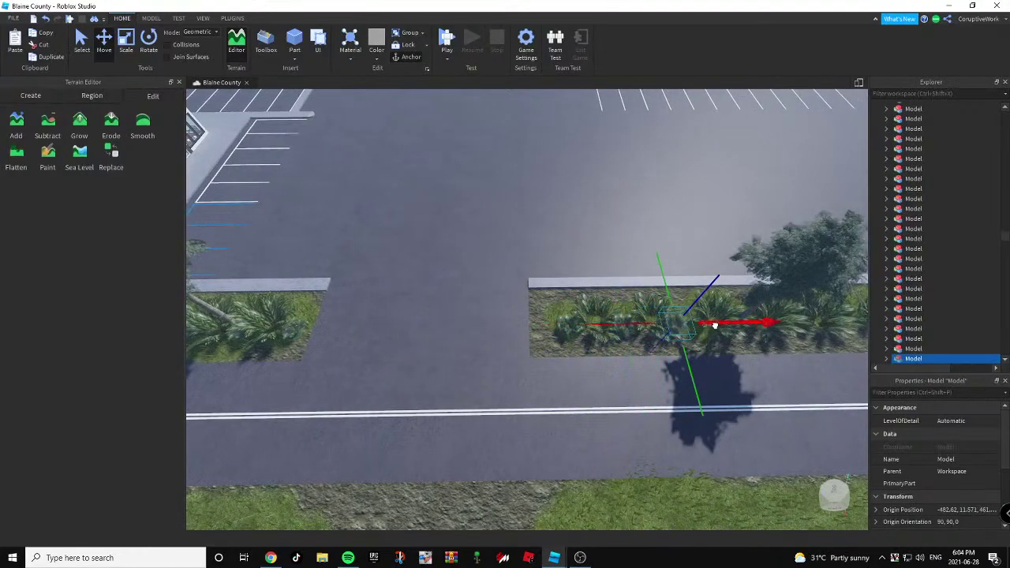
left_click_drag(755, 326, 767, 328)
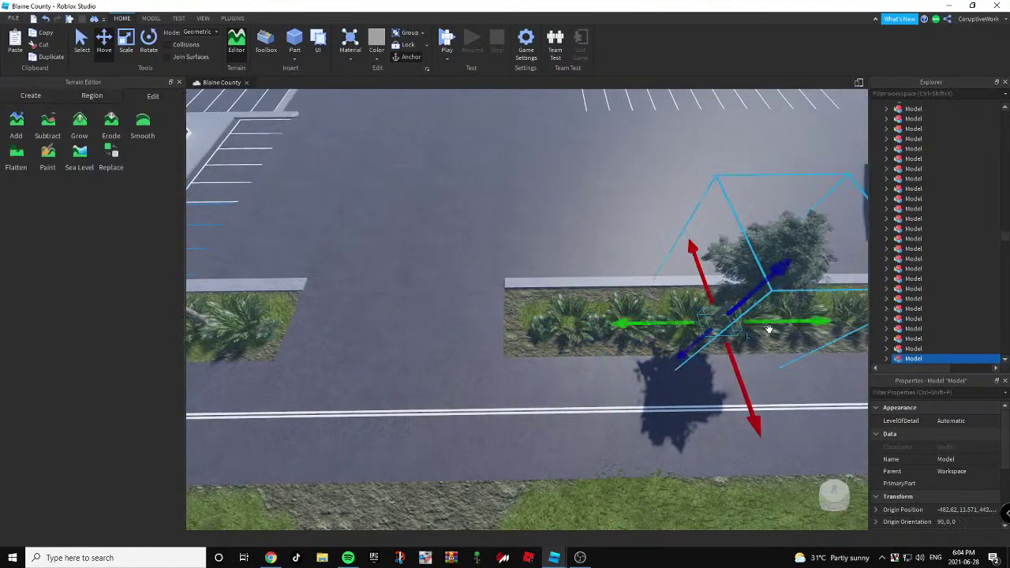
key("d")
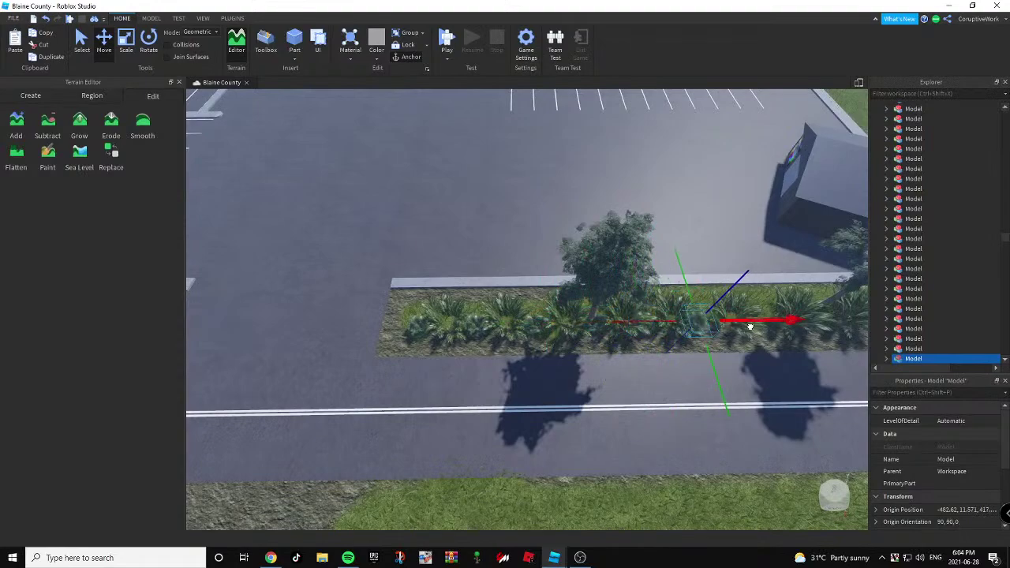
key("d")
left_click_drag(783, 315, 742, 320)
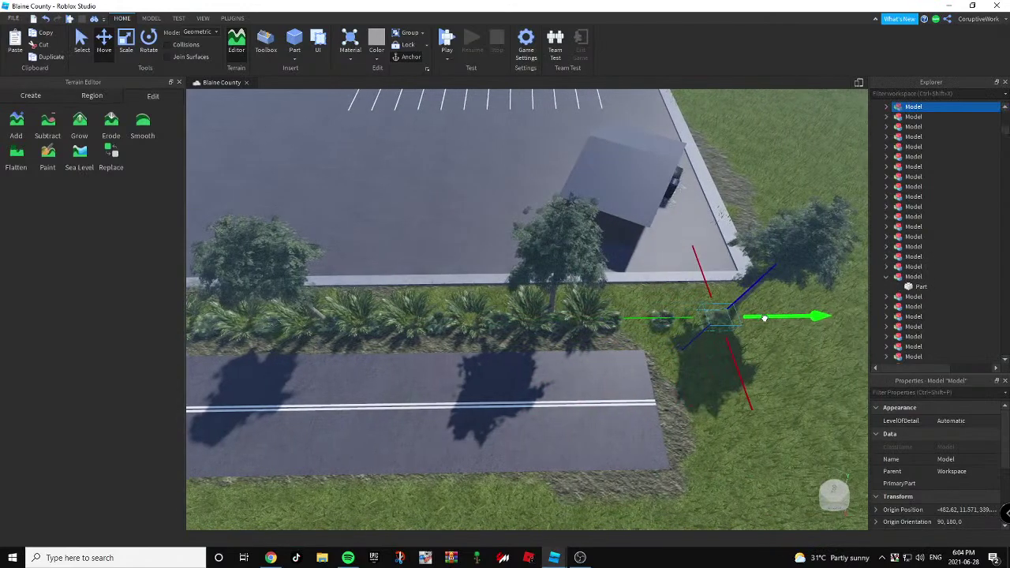
Duplicate a palm bush onto the grass just past the road's end beside the shed and lower it slightly.
left_click(604, 331)
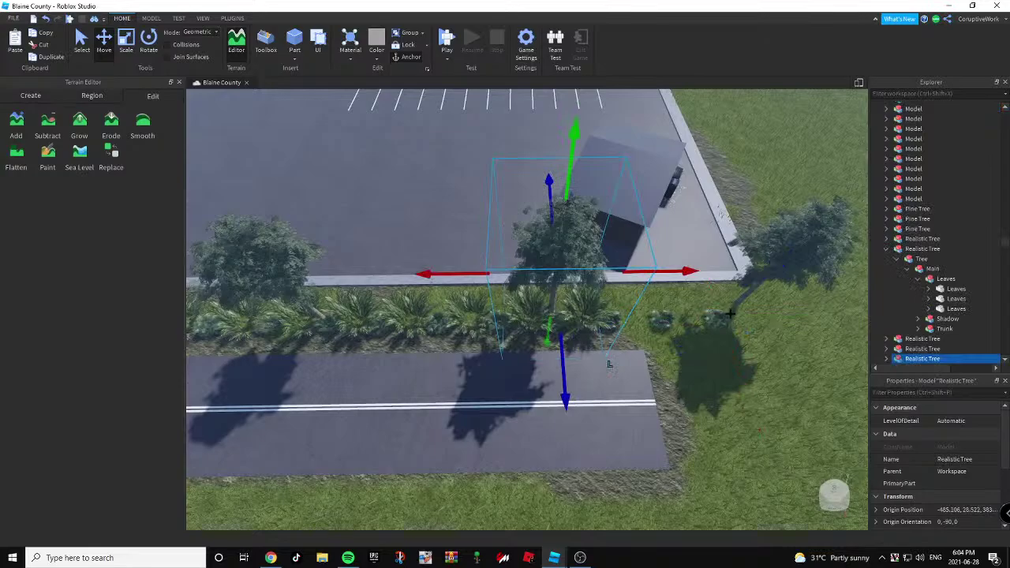
right_click_drag(609, 364, 513, 325)
key("ctrl+d")
key("d")
left_click_drag(522, 318, 604, 351)
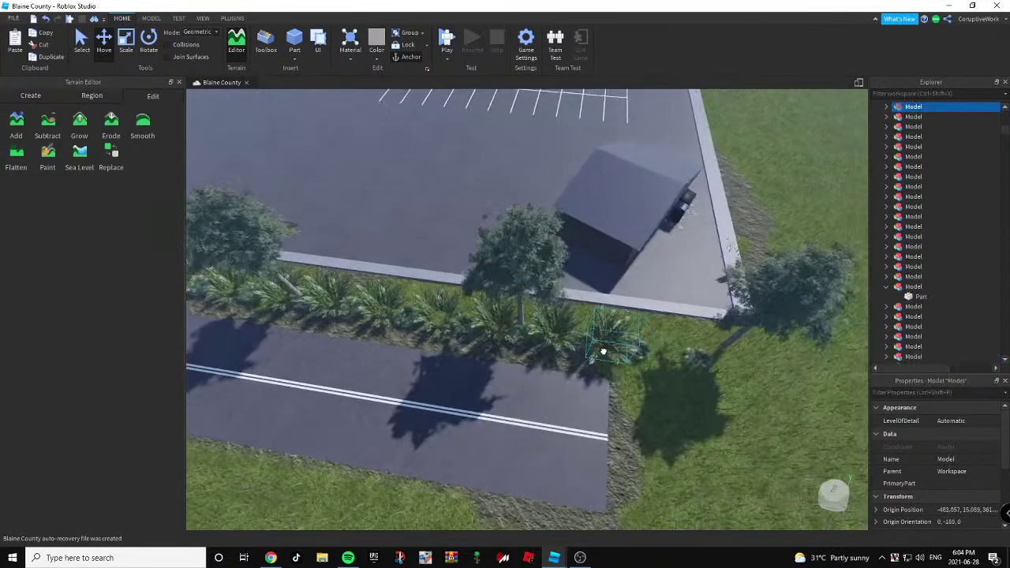
key("w")
right_click_drag(616, 314, 613, 279)
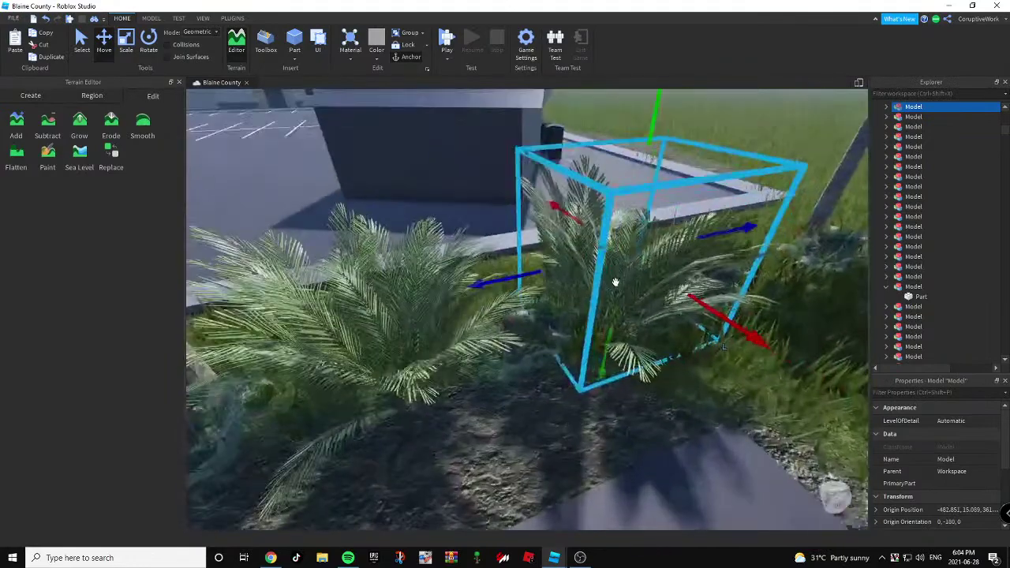
left_click_drag(651, 132, 650, 135)
Scale down the new palm bush past the road's end.
key("d")
key("ctrl+3")
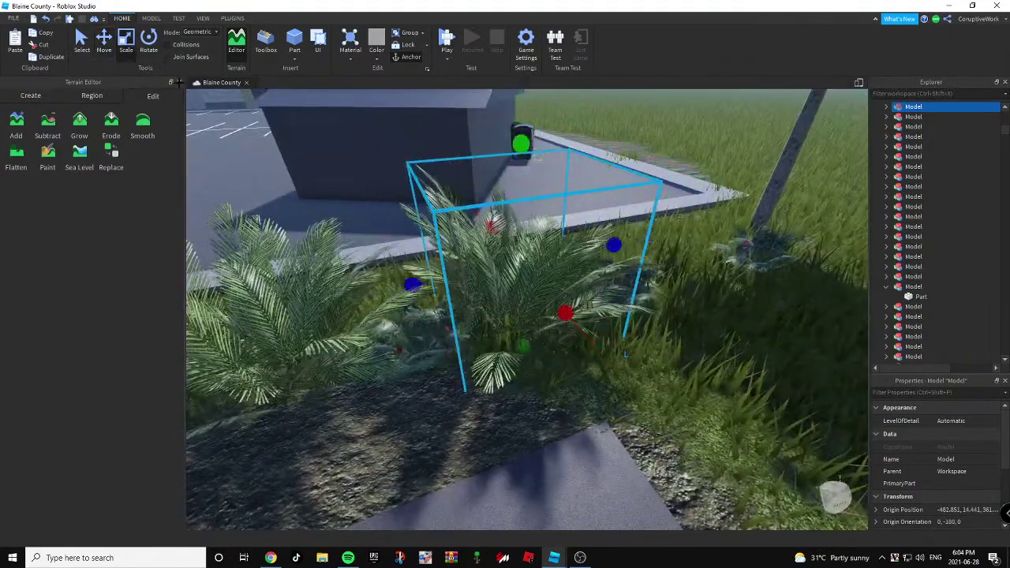
left_click_drag(616, 246, 568, 243)
key("d")
Duplicate the scaled-down palm bush at intervals along the grass past the road's end, placing the last copy against the corner tree.
right_click_drag(570, 243, 574, 247)
key("w")
key("s")
key("a")
right_click_drag(391, 271, 616, 351)
key("d")
key("w")
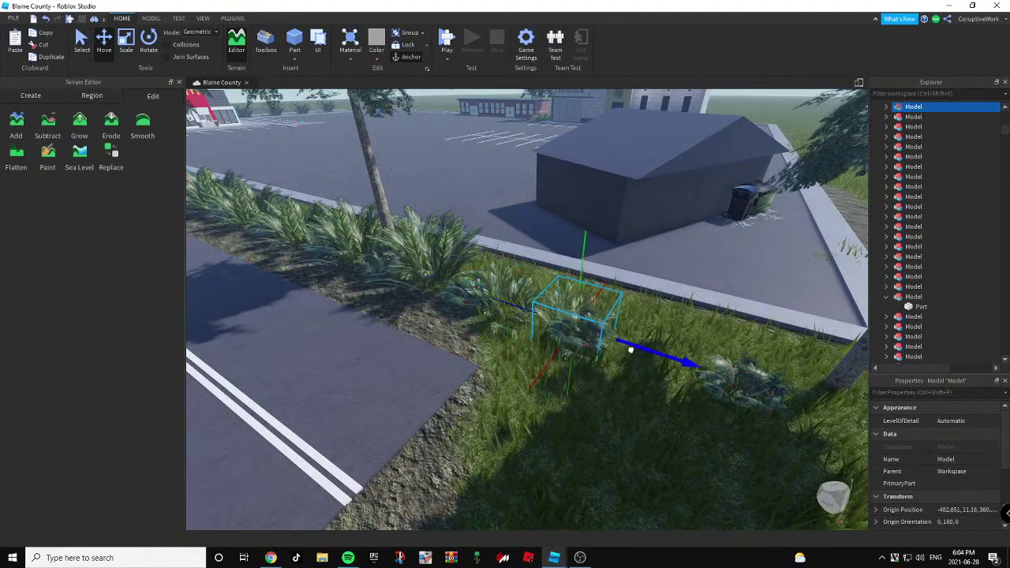
key("ctrl+d")
left_click_drag(694, 369, 738, 403)
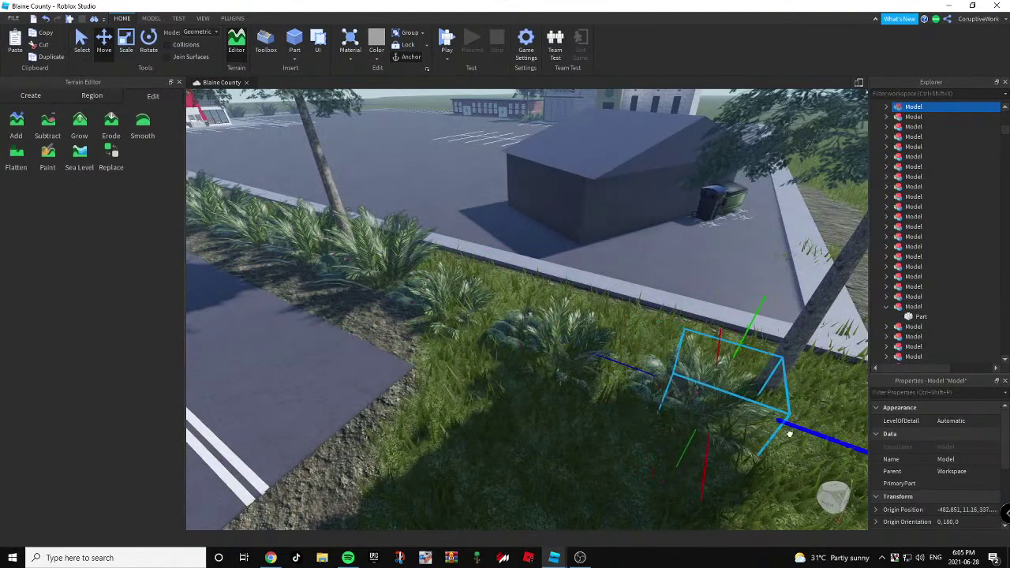
key("s")
right_click_drag(507, 367, 507, 367)
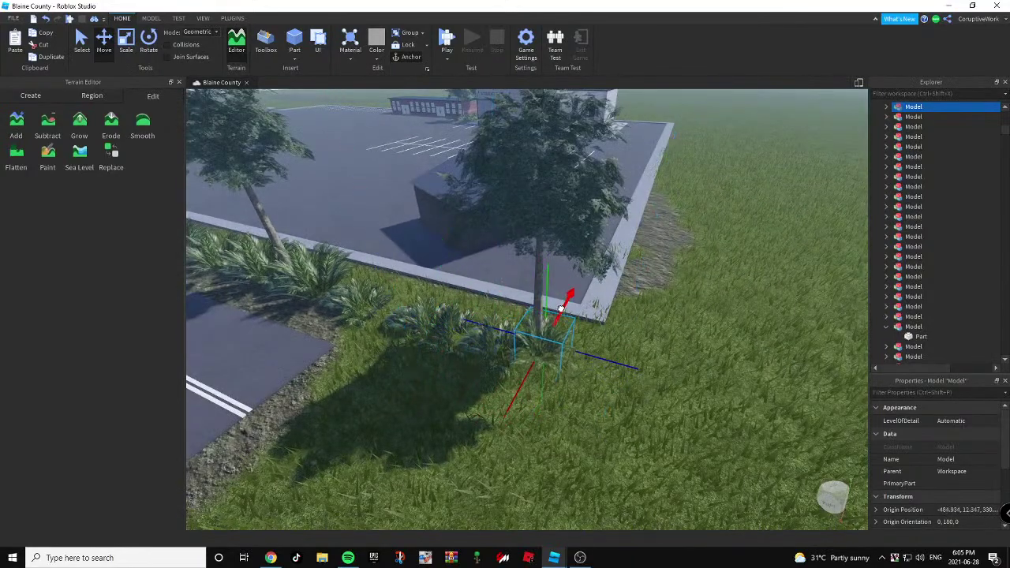
Duplicate the long brick building beside Starbucks, move the copy to the shed-side verge and rotate it parallel to the verge.
left_click(676, 385)
key("s")
right_click_drag(694, 379, 691, 375)
key("a")
scroll(691, 374, "down", 10)
key("d")
key("w")
scroll(508, 333, "down", 3)
right_click_drag(534, 273, 534, 273)
left_click(529, 215)
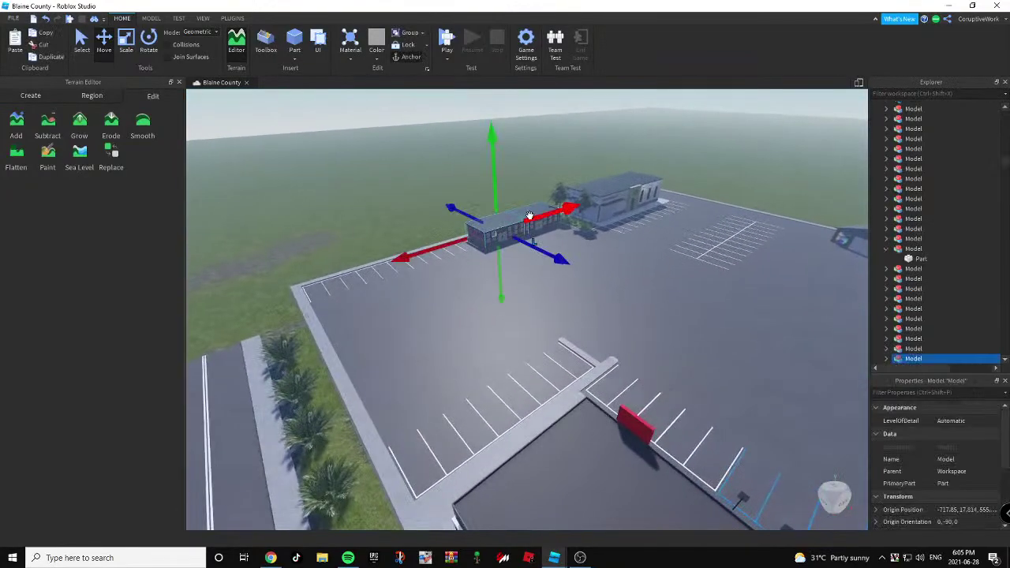
left_click(531, 212, "shift")
key("s")
key("d")
left_click_drag(569, 276, 755, 445)
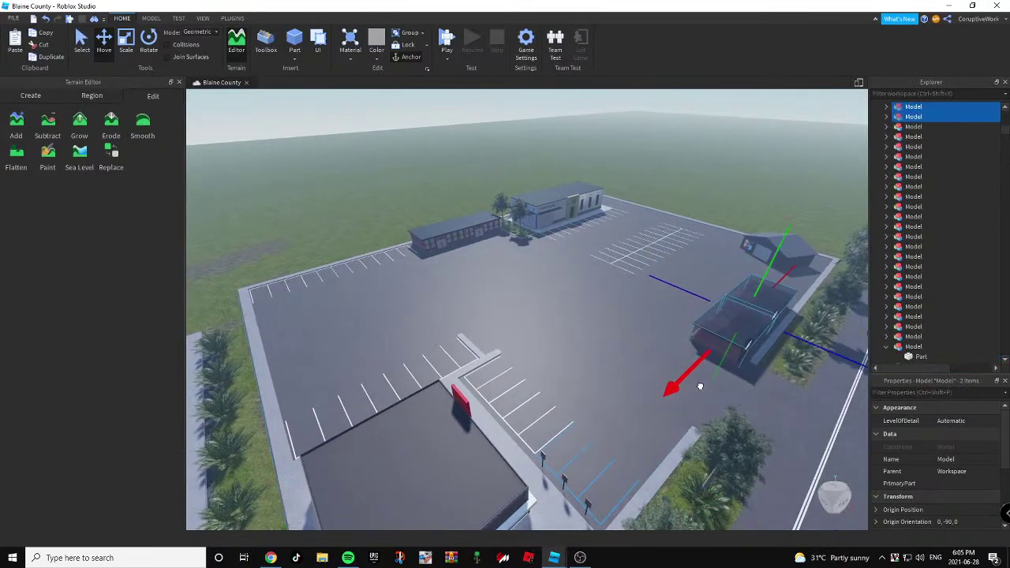
key("ctrl+r")
right_click_drag(728, 365, 728, 366)
key("d")
left_click(795, 356)
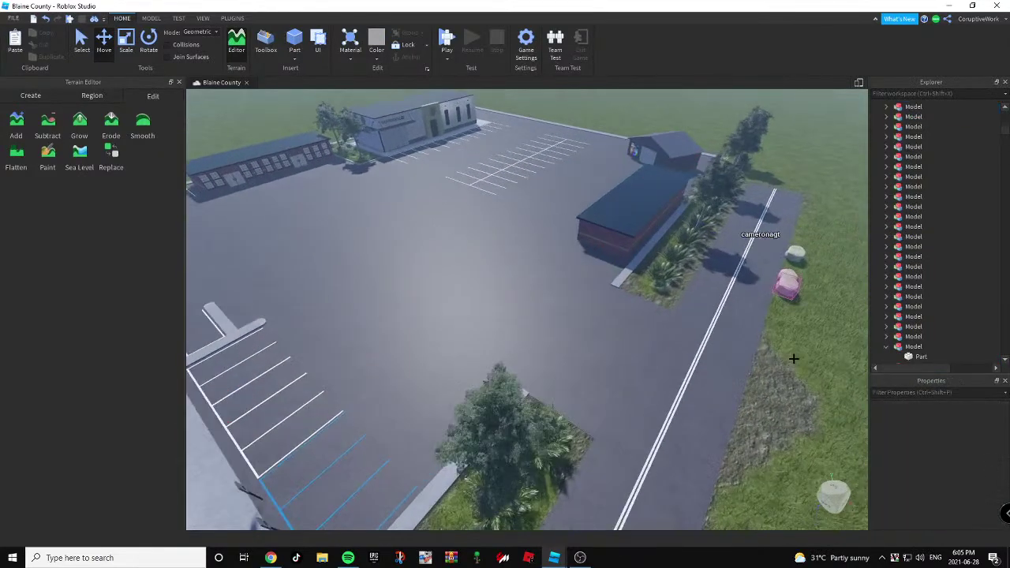
Duplicate the sidewalk strip behind the rear parking bays and resize the copy beside the end wall of the brick building.
right_click_drag(794, 357, 794, 361)
key("w")
key("a")
right_click_drag(671, 329, 471, 246)
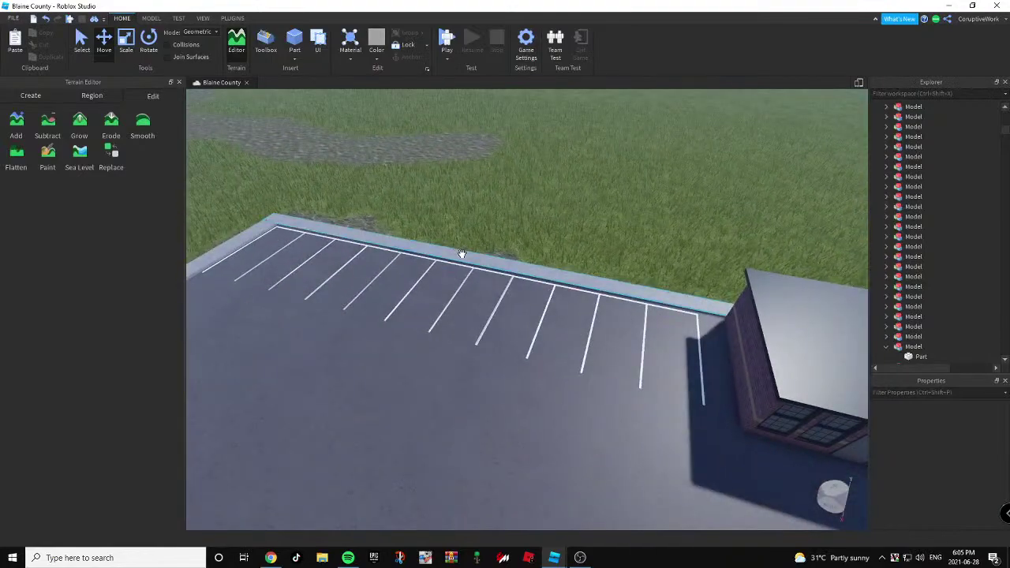
left_click(462, 254)
left_click(664, 310)
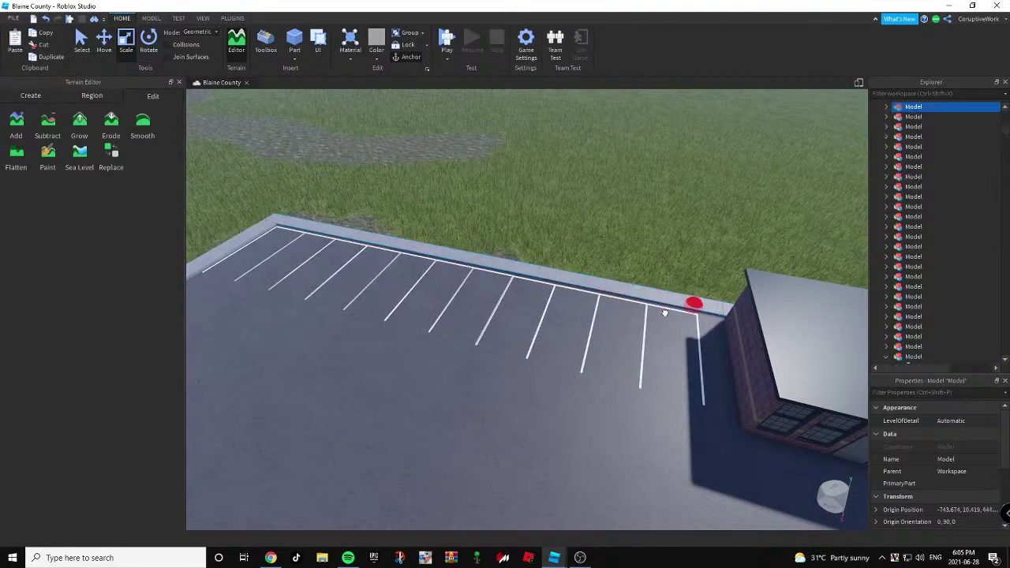
right_click_drag(647, 309, 771, 144)
left_click_drag(758, 148, 514, 283)
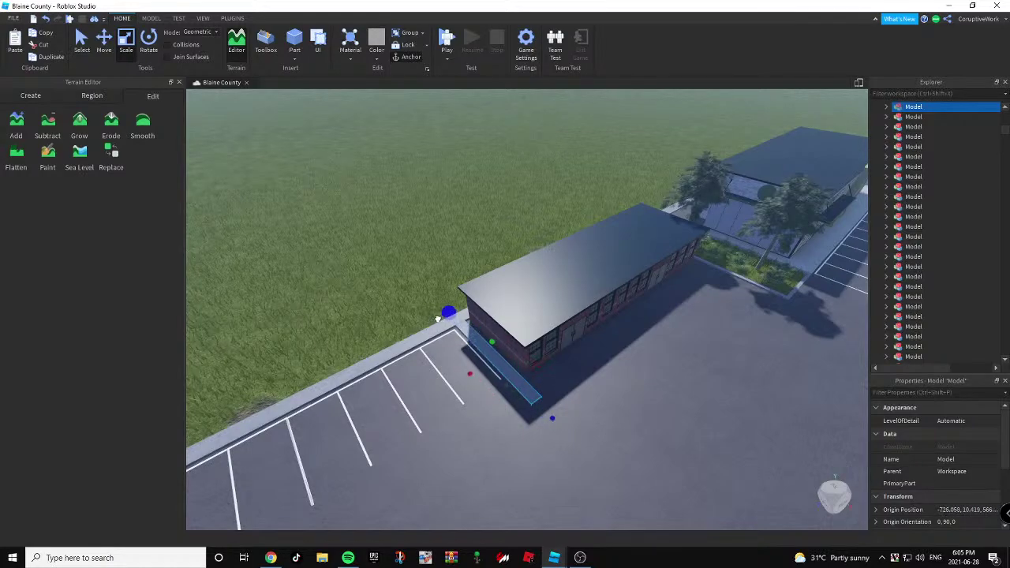
Extend the new pavement beneath the brick building to the planted bed by Starbucks and pull in its rear edge.
left_click(487, 382)
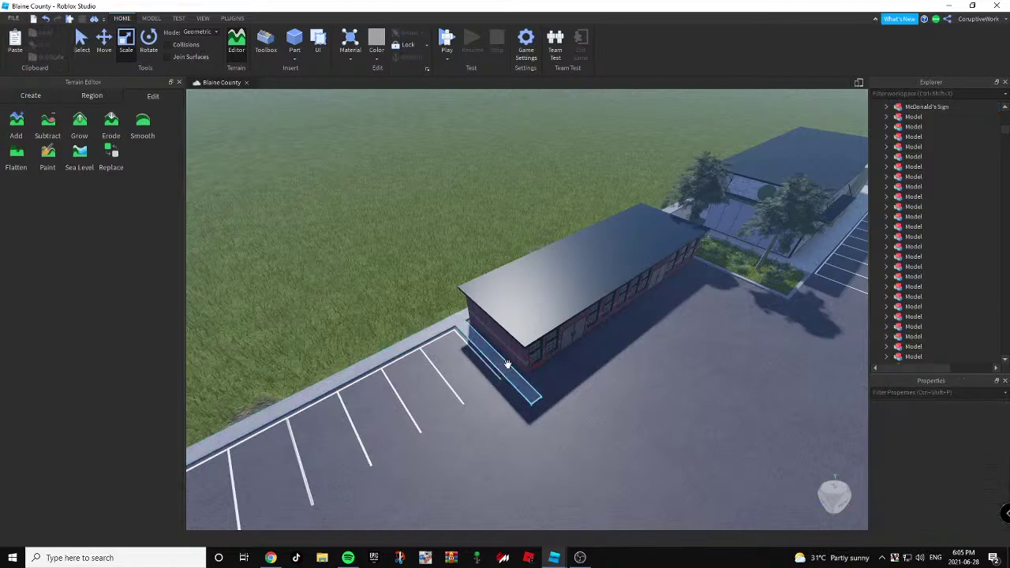
left_click(507, 364)
key("d")
right_click_drag(517, 298, 520, 295)
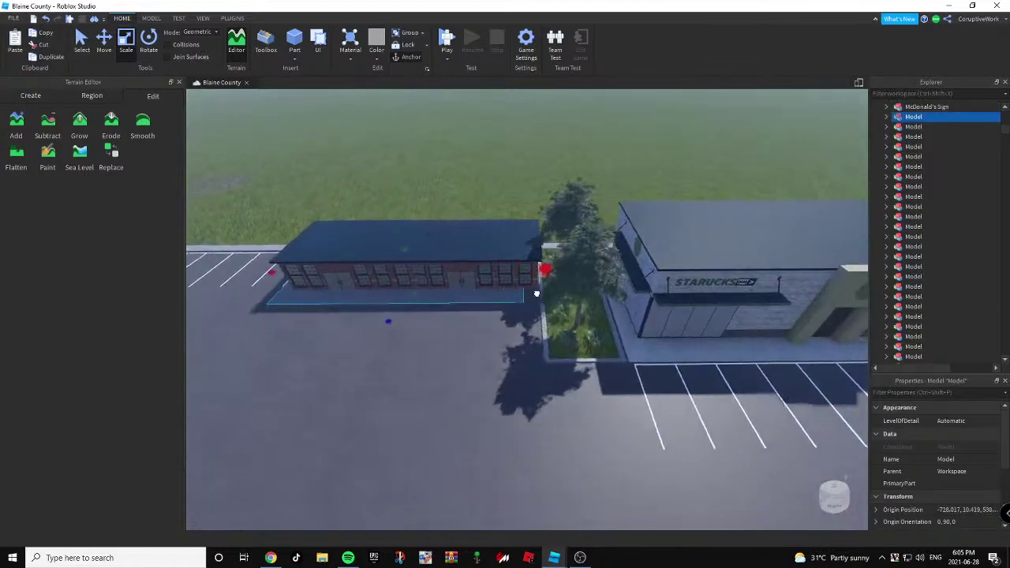
key("w")
mouse_move(548, 265)
right_mouse_down()
mouse_move(539, 275)
mouse_move(549, 275)
right_mouse_up()
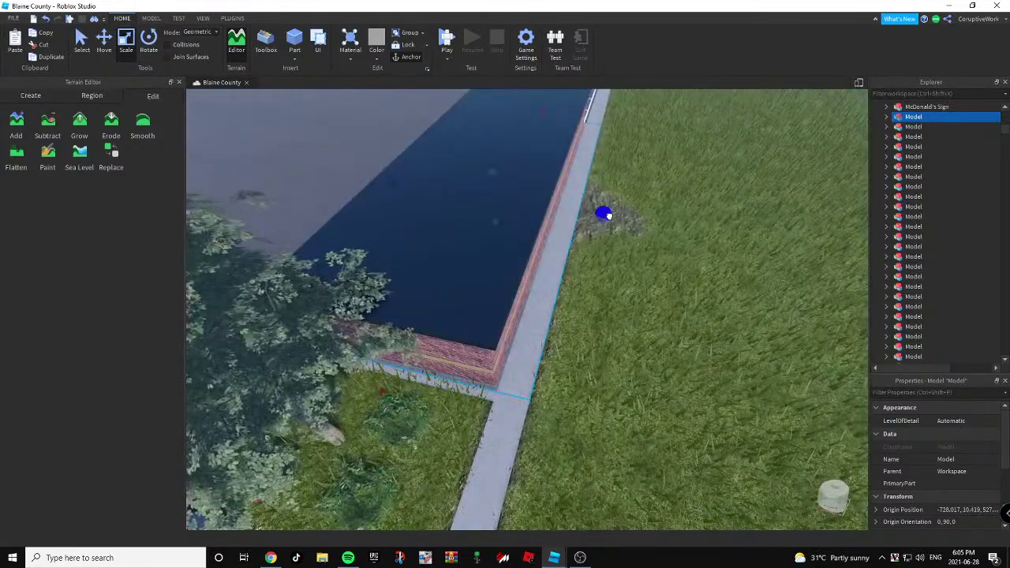
middle_click_drag(603, 214, 602, 240)
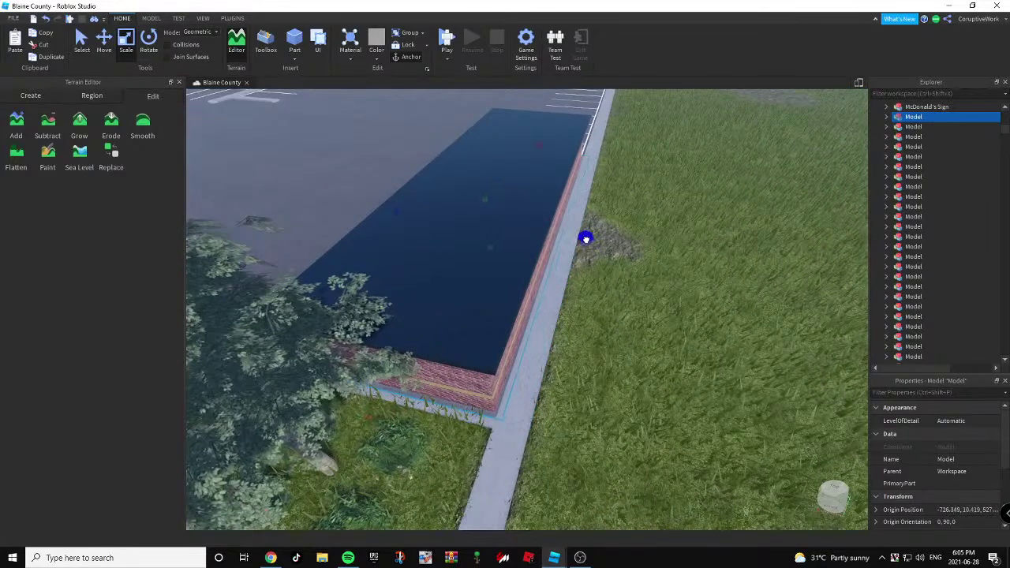
left_click(660, 245)
Duplicate the sidewalk strip along the lot's palm-lined edge and shorten the copy to a segment of that edge.
key("a")
right_click_drag(660, 244, 624, 266)
key("s")
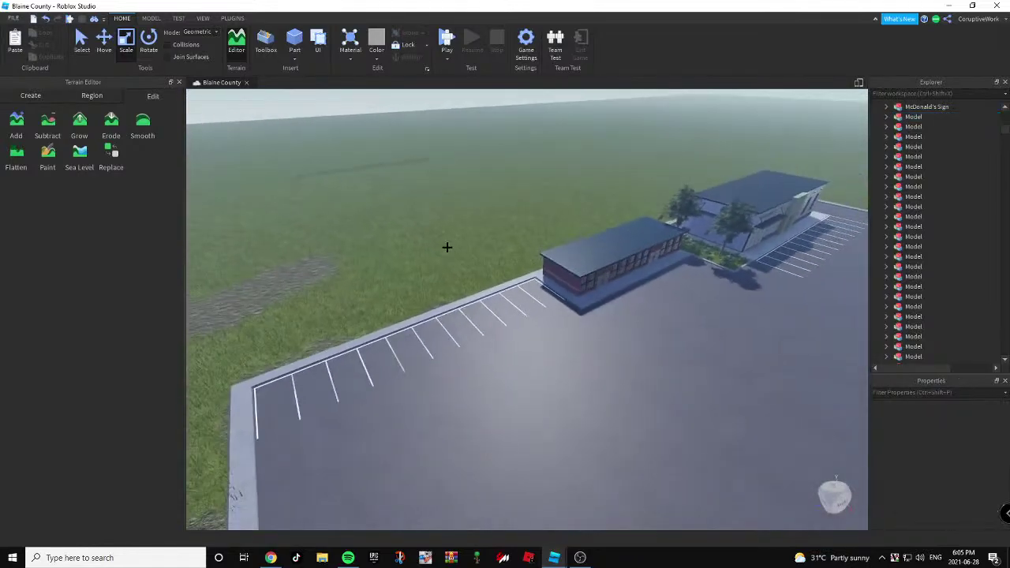
right_click_drag(447, 247, 415, 242)
key("w")
key("s")
right_click_drag(471, 205, 495, 205)
key("w")
key("s")
key("w")
left_click(415, 279)
left_click(516, 184)
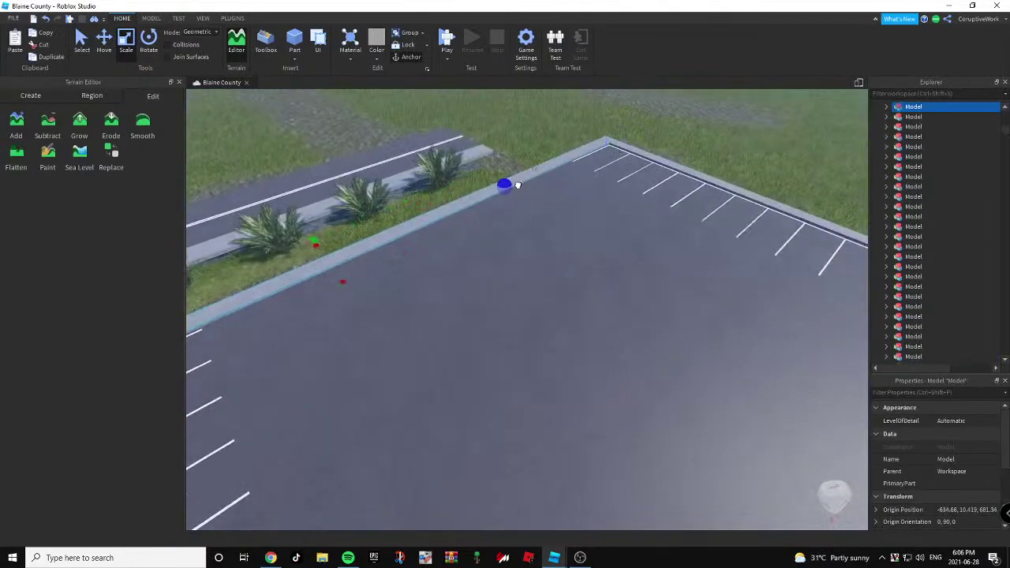
left_click_drag(542, 168, 550, 164)
right_click_drag(550, 164, 544, 166)
key("s")
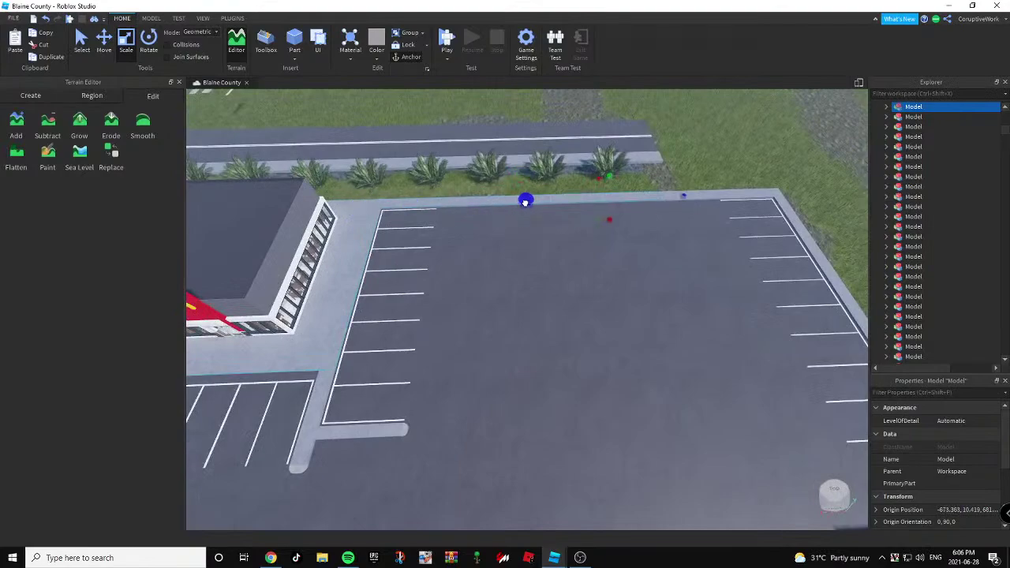
Shorten the sidewalk segment further from the McDonald's end and stretch it out across the parking lot as a central median.
left_click_drag(503, 202, 604, 209)
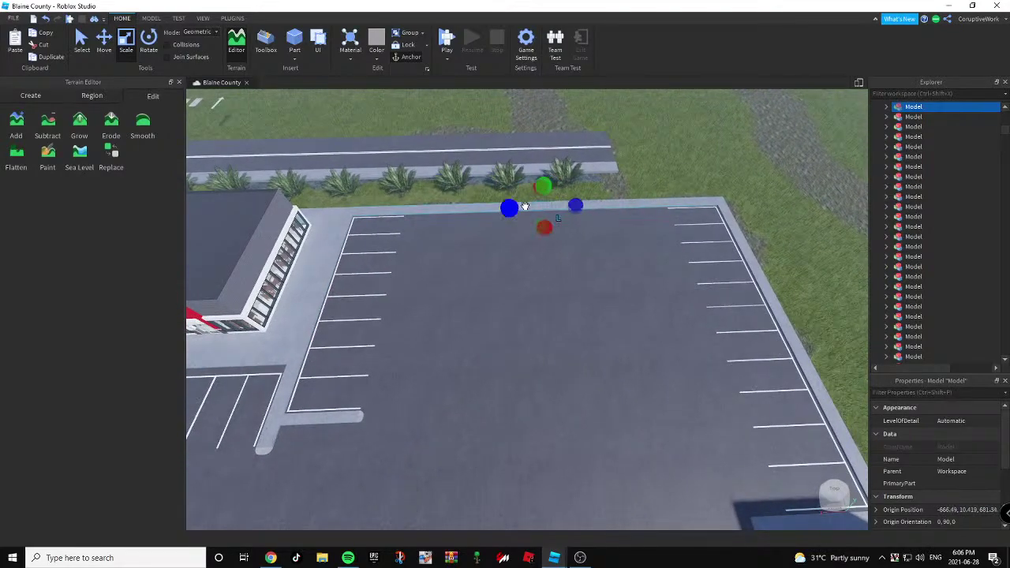
right_click_drag(532, 206, 534, 218)
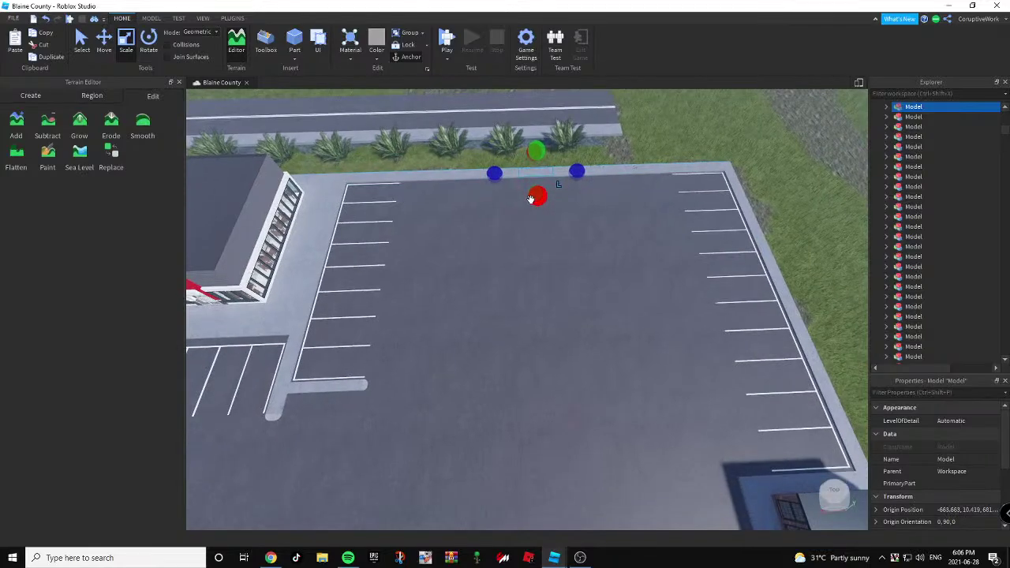
left_click_drag(542, 263, 540, 411)
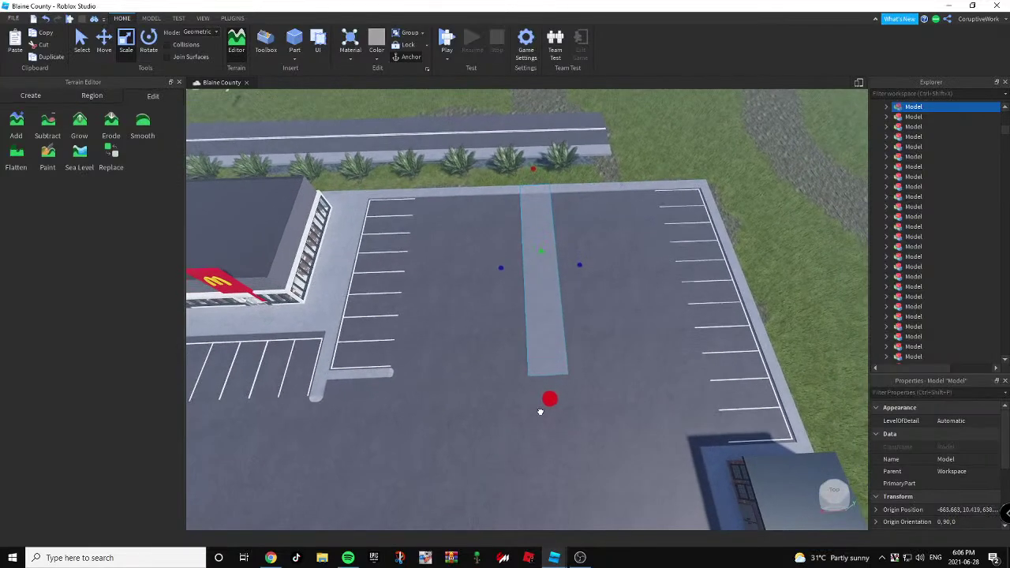
Duplicate a rounded concrete end piece, place it against the median's open end and widen it to the median's width.
key("a")
right_click_drag(605, 330, 606, 334)
key("w")
left_click(595, 287)
key("ctrl+d")
key("s")
left_click_drag(595, 288, 781, 377)
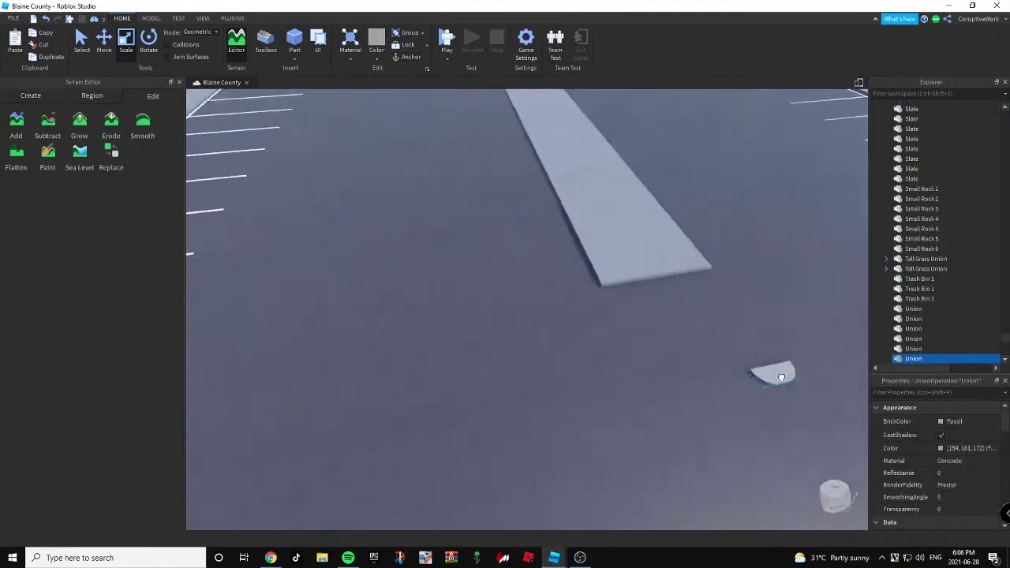
right_click_drag(781, 378, 779, 377)
key("w")
left_click_drag(781, 377, 529, 320)
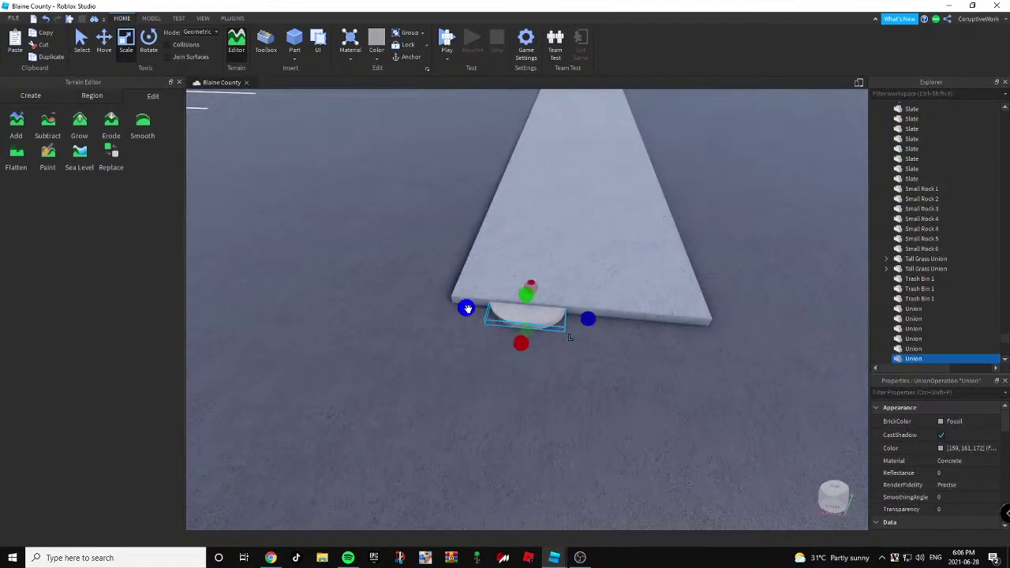
left_click_drag(466, 309, 616, 339)
key("d")
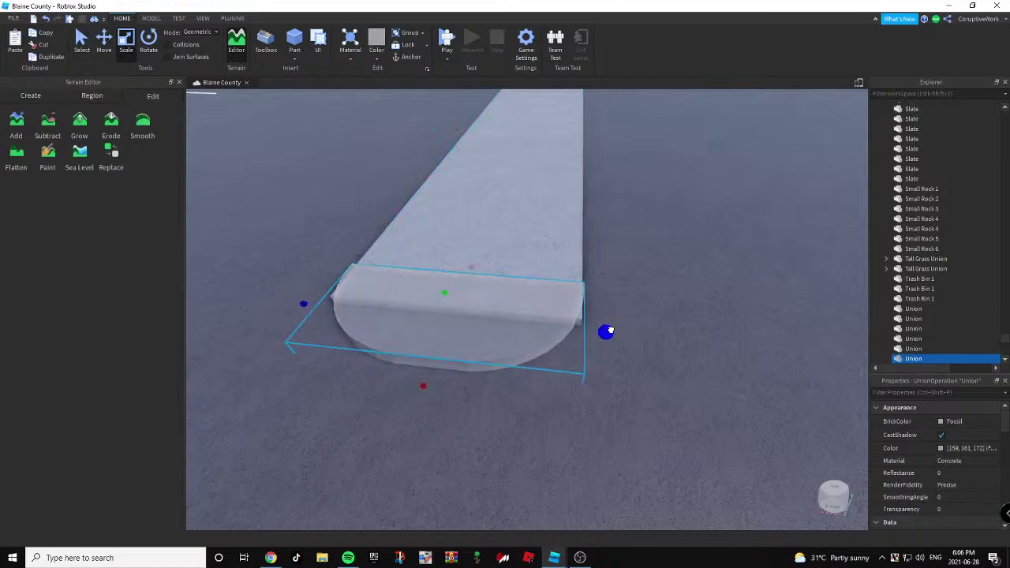
Align the rounded end piece flush with the median's end and top surface, and fine-tune its width to the median's sides.
key("ctrl+2")
right_click_drag(402, 164, 552, 201)
left_click_drag(552, 200, 517, 203)
right_click_drag(517, 203, 522, 190)
scroll(523, 190, "up", 3)
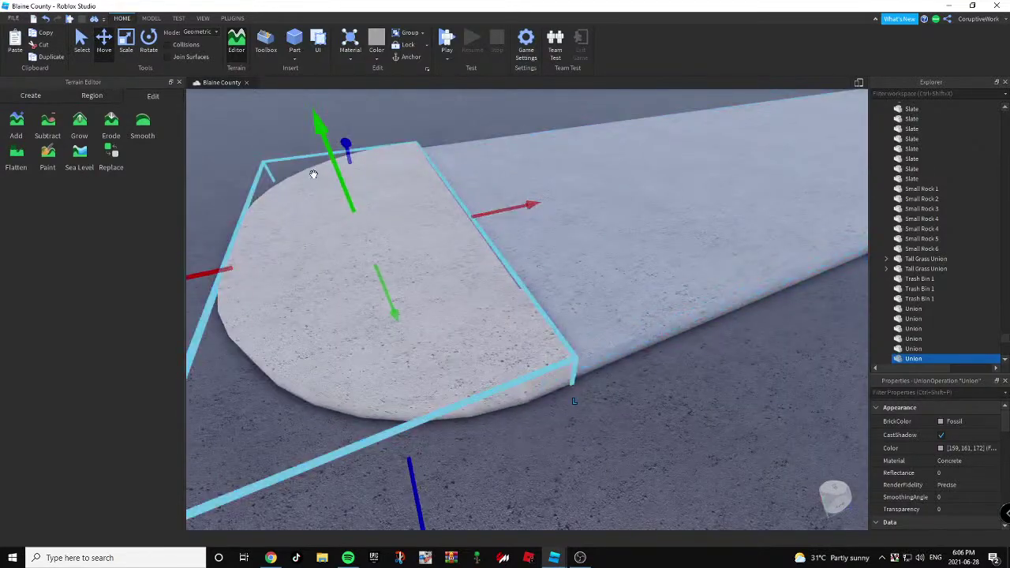
left_click_drag(339, 182, 347, 185)
right_click_drag(347, 185, 358, 183)
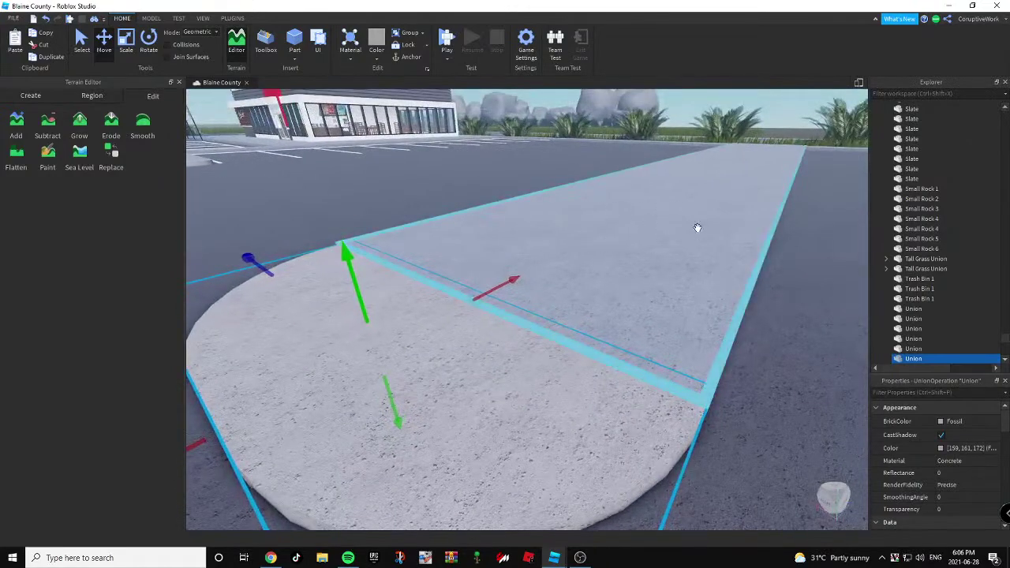
right_click_drag(836, 426, 185, 118)
left_click(129, 45)
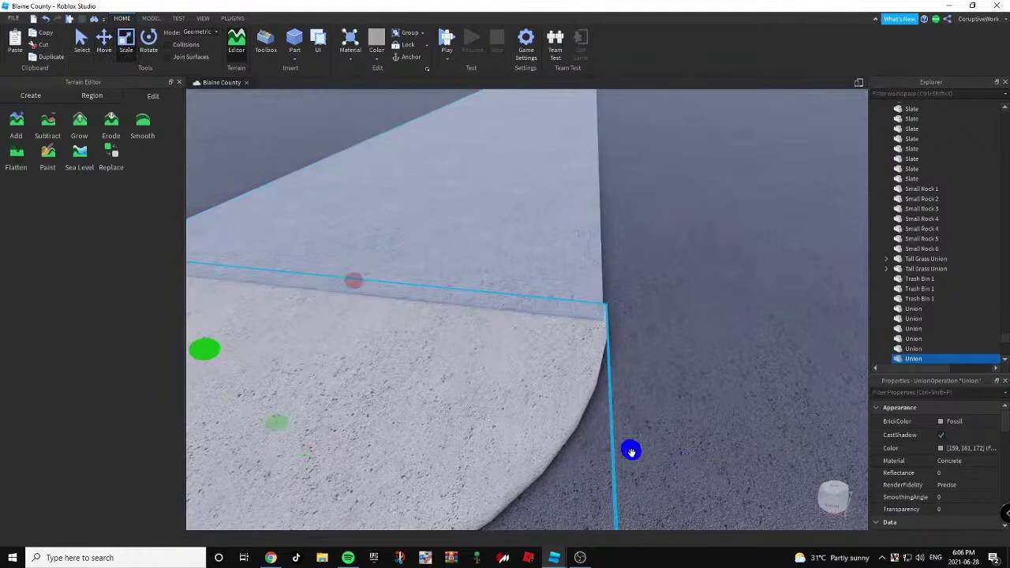
left_click_drag(632, 452, 631, 447)
right_click_drag(630, 447, 575, 396)
key("f")
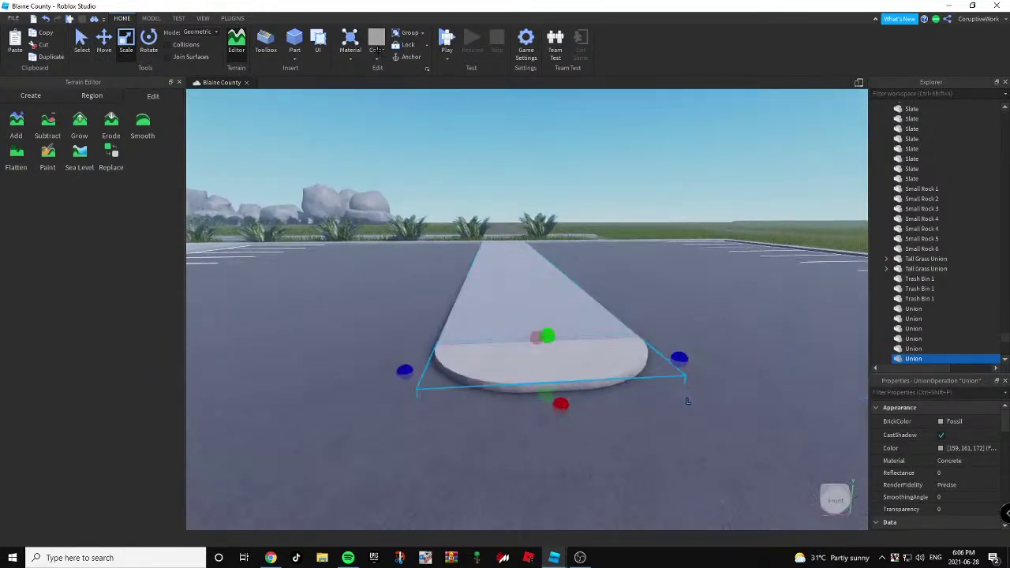
left_click(528, 145)
Switch to the Burrito Texas Border Crossing place and copy a double-arm street light from the road median.
right_click_drag(529, 146, 528, 145)
scroll(530, 156, "up", 3)
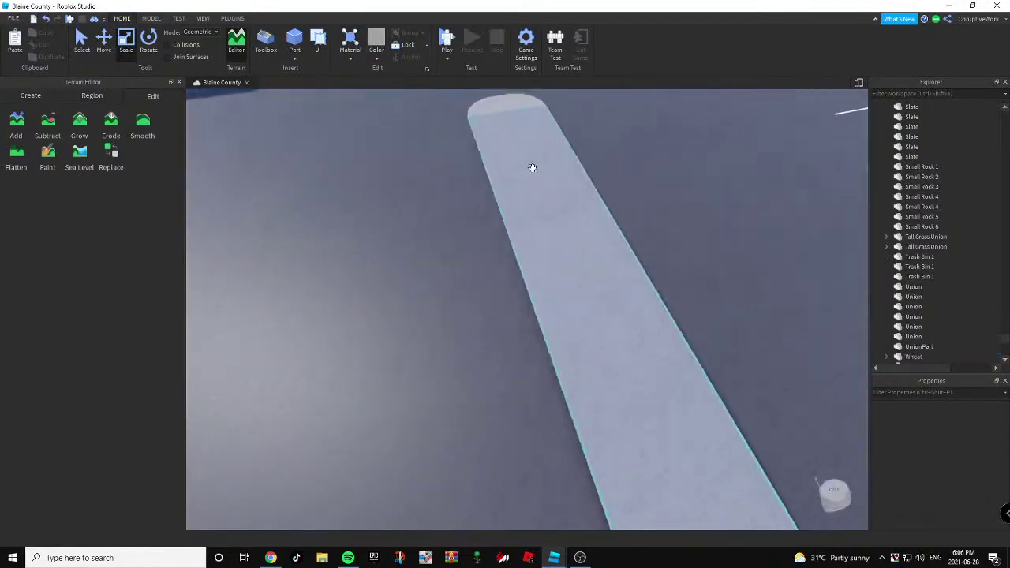
scroll(564, 205, "down", 4)
right_click_drag(564, 205, 592, 247)
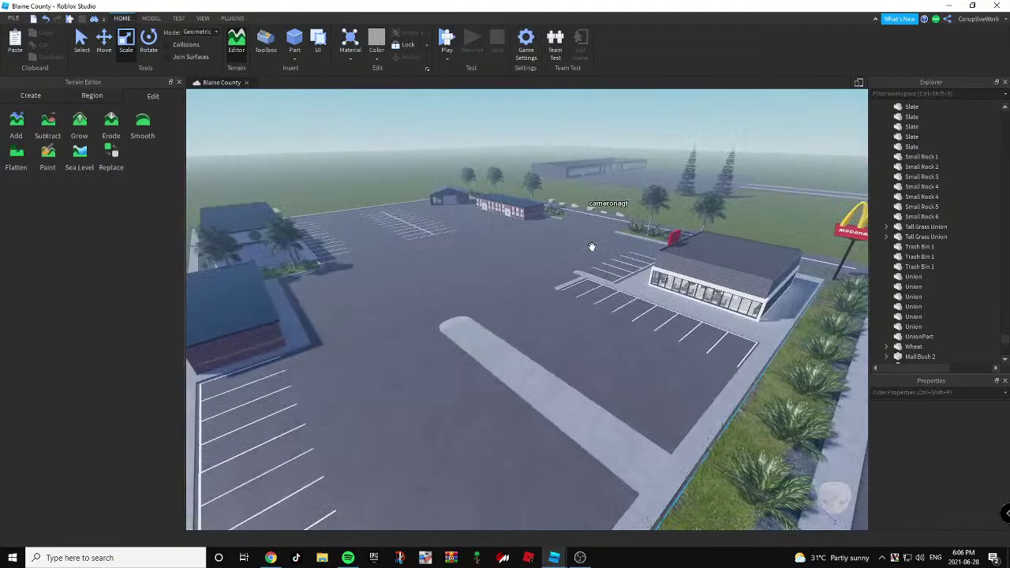
key("alt+Tab")
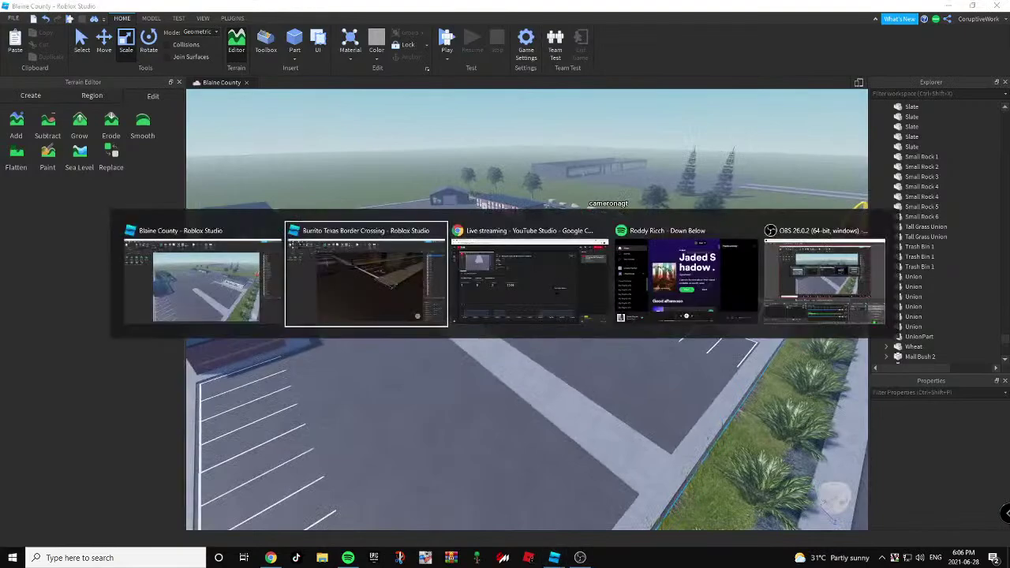
right_click_drag(427, 292, 439, 414)
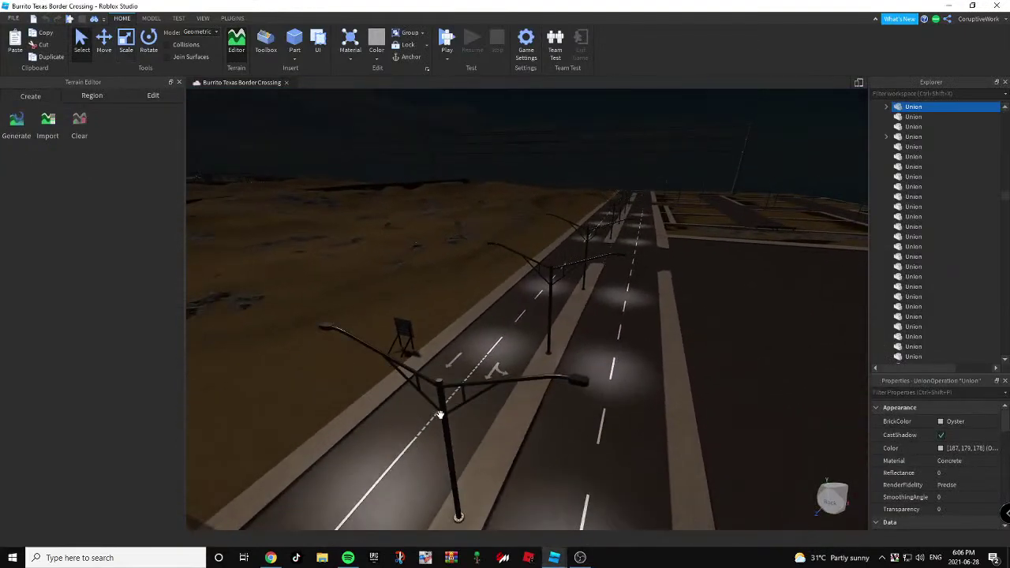
left_click(443, 393)
right_click(443, 394)
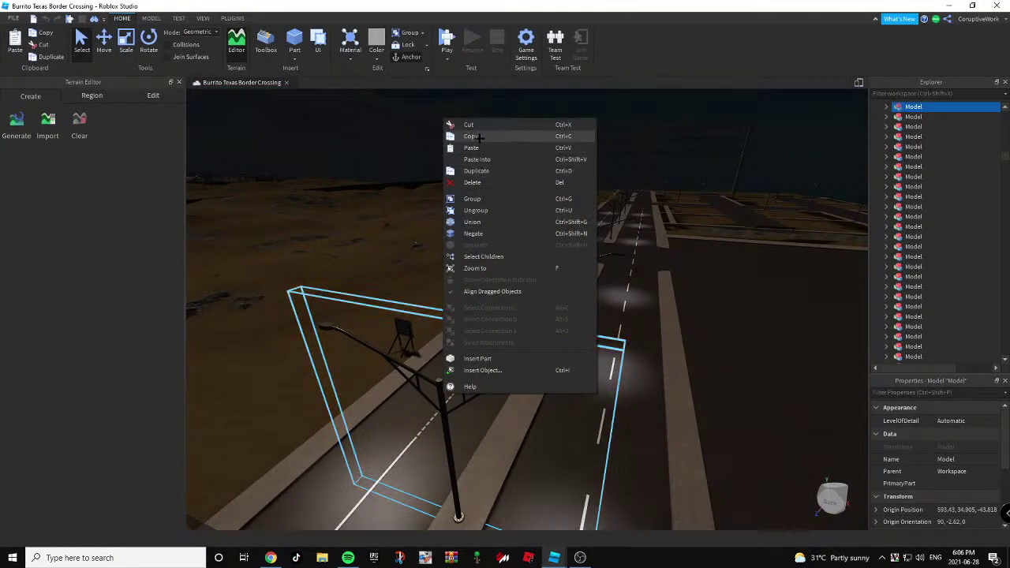
left_click(483, 148)
Switch back to the Blaine County place, paste the street light and position it on the median near its rounded end.
key("alt+Tab")
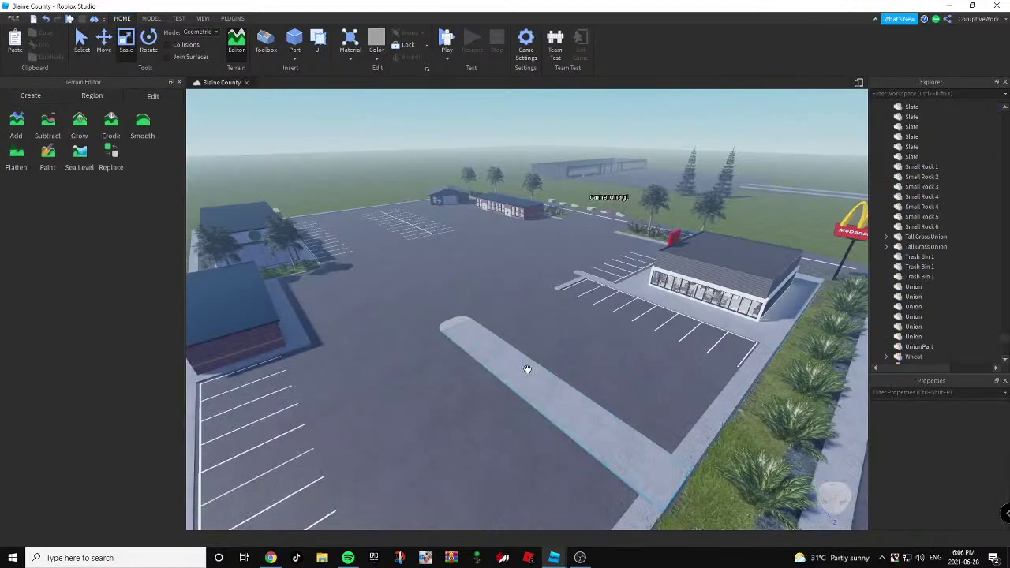
right_click(527, 369)
left_click(559, 109)
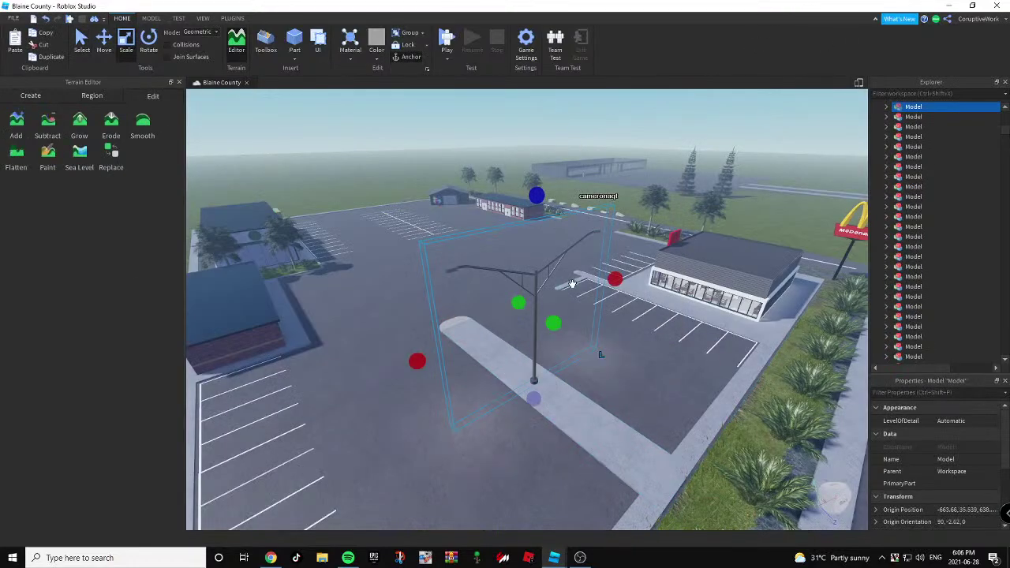
right_click_drag(572, 284, 595, 225)
left_click_drag(608, 207, 536, 276)
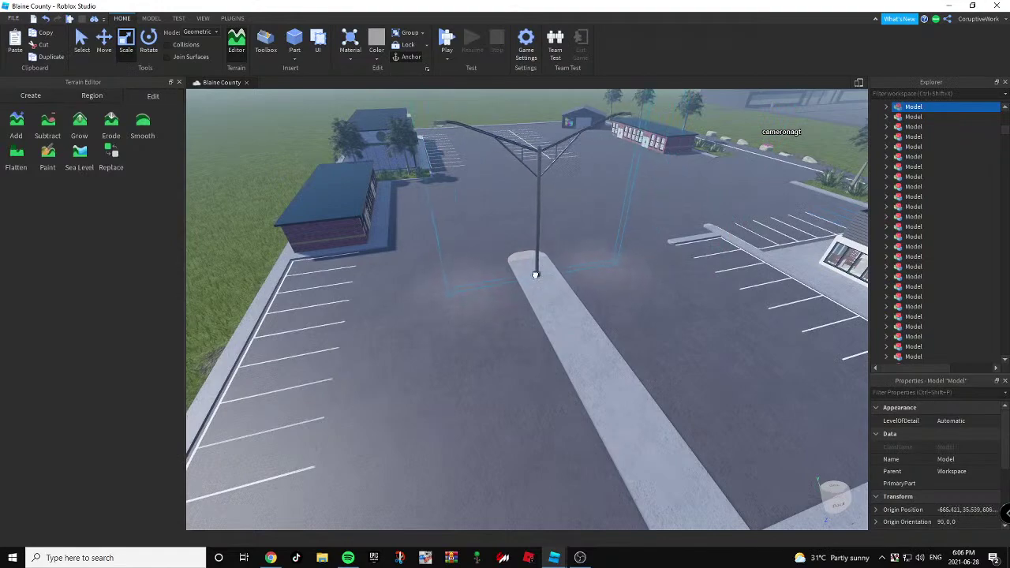
right_click_drag(534, 272, 125, 150)
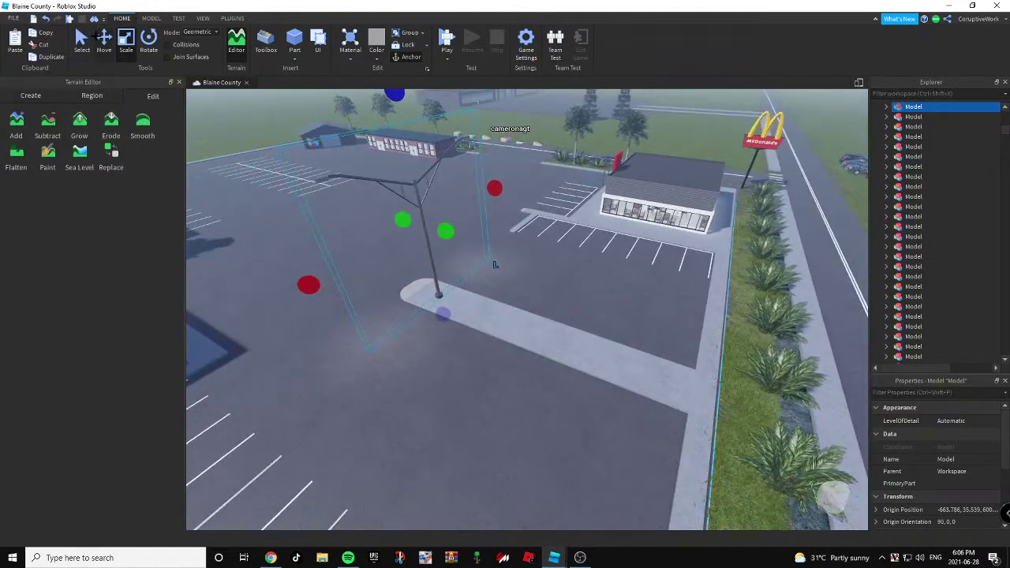
Duplicate the double-arm street light twice along the concrete median, spacing the three lights evenly down its length.
left_click(104, 40)
left_click_drag(480, 254, 740, 337)
right_click_drag(740, 337, 691, 281)
key("s")
left_click_drag(682, 260, 576, 271)
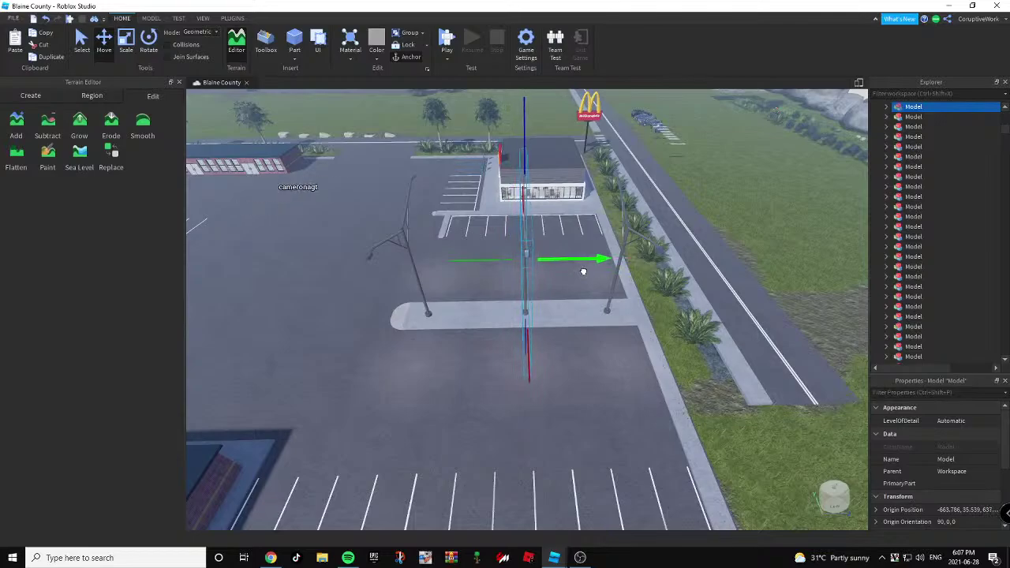
key("d")
right_click_drag(583, 270, 593, 187)
left_click(352, 135)
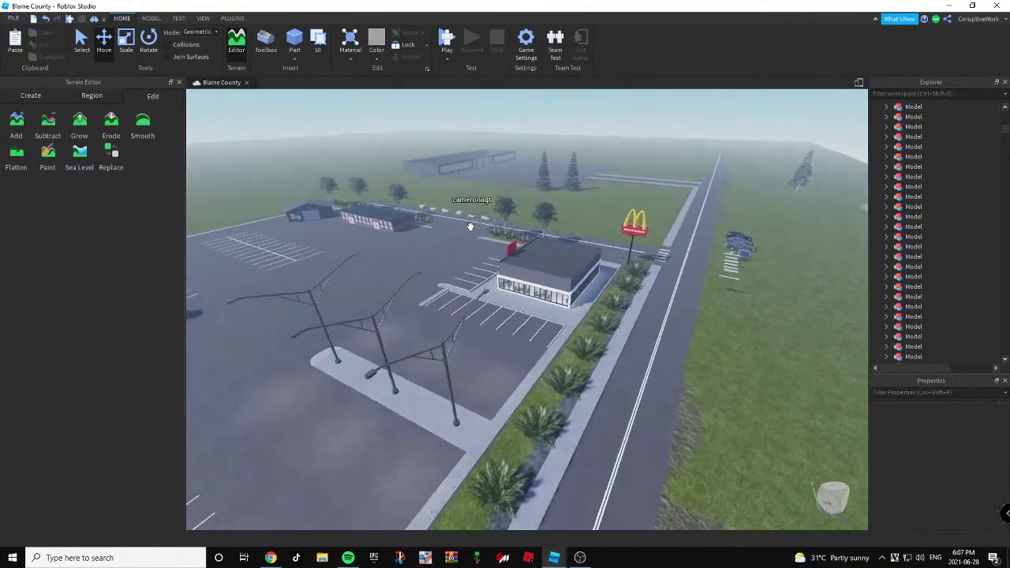
Duplicate the street light at the median's rounded end and move the copy onto the double parking row facing the Starbucks.
key("d")
right_click_drag(470, 226, 467, 226)
right_click(592, 116)
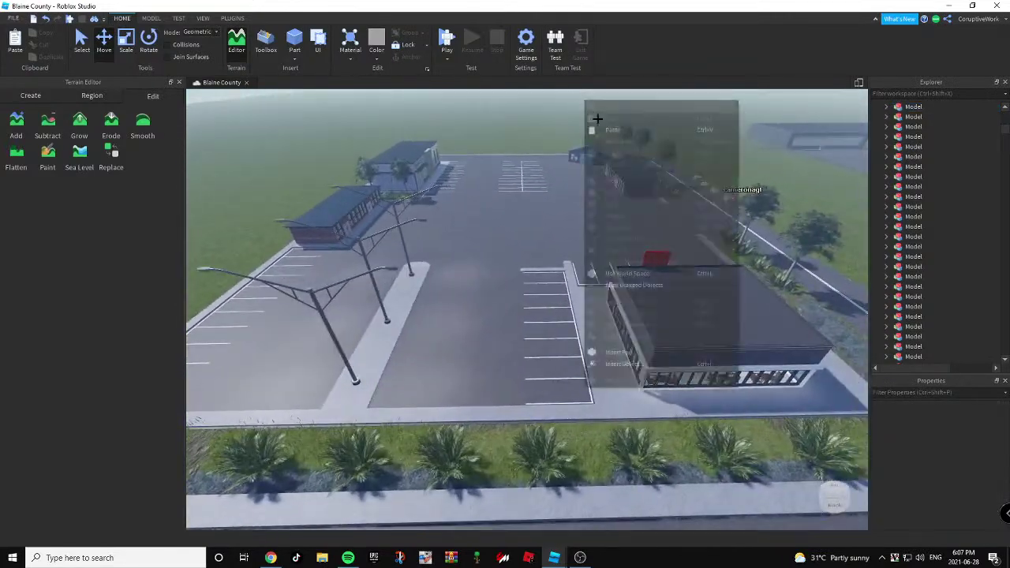
key("d")
right_click_drag(491, 144, 485, 154)
left_click(491, 159)
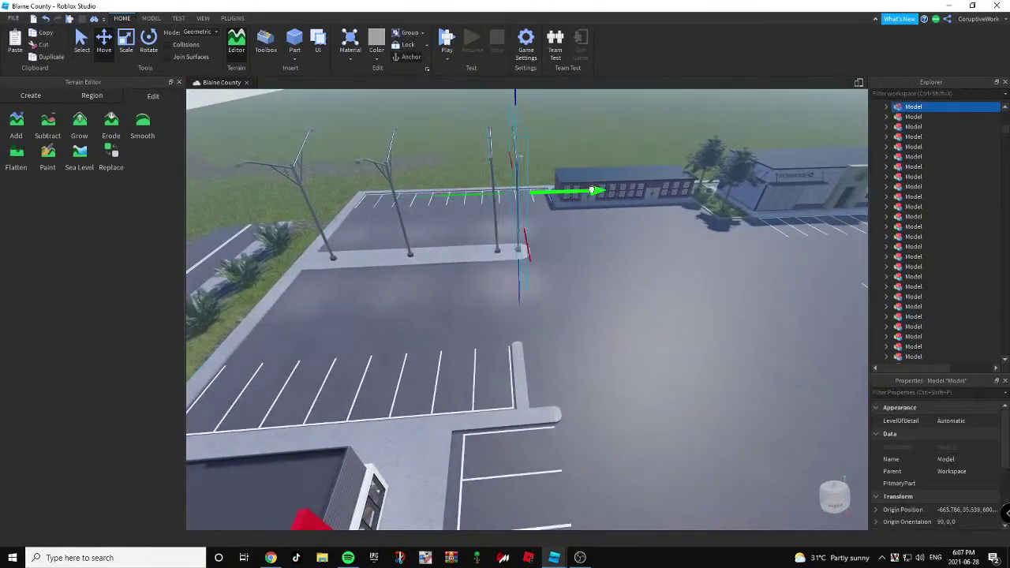
key("d")
mouse_move(592, 190)
left_mouse_down()
mouse_move(609, 188)
mouse_move(595, 193)
left_mouse_up()
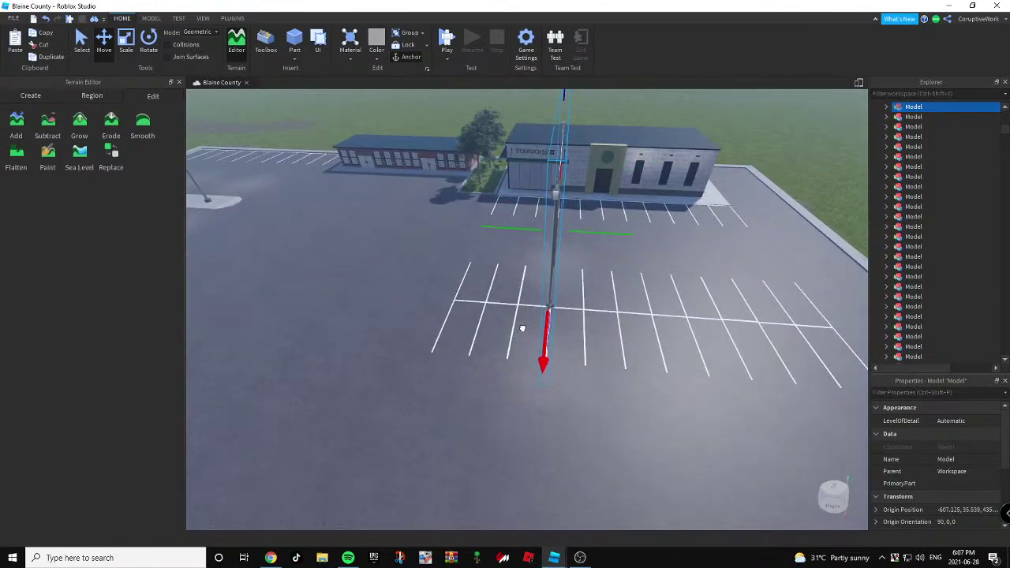
Duplicate the street light along the double parking row's centre line until three lights stand spaced along it.
right_click_drag(523, 329, 442, 282)
scroll(529, 318, "up", 5)
scroll(531, 319, "down", 5)
scroll(442, 282, "down", 2)
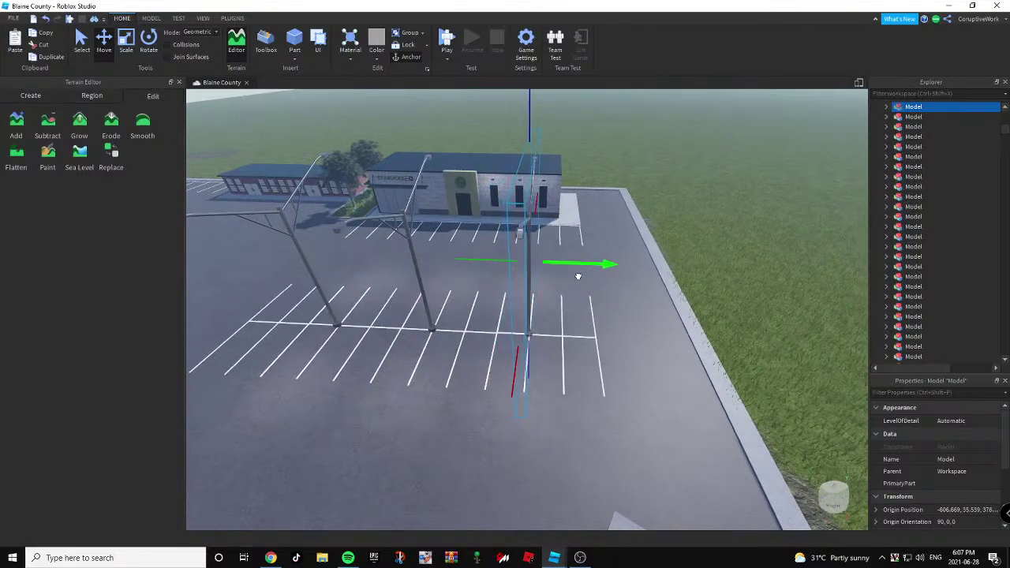
scroll(697, 269, "down", 3)
left_click(697, 268)
Look over the whole shared parking lot from across the road and around the Starbucks building.
scroll(696, 268, "down", 4)
right_click_drag(696, 268, 646, 307)
scroll(696, 266, "up", 3)
key("w")
key("s")
key("s")
key("w")
key("w")
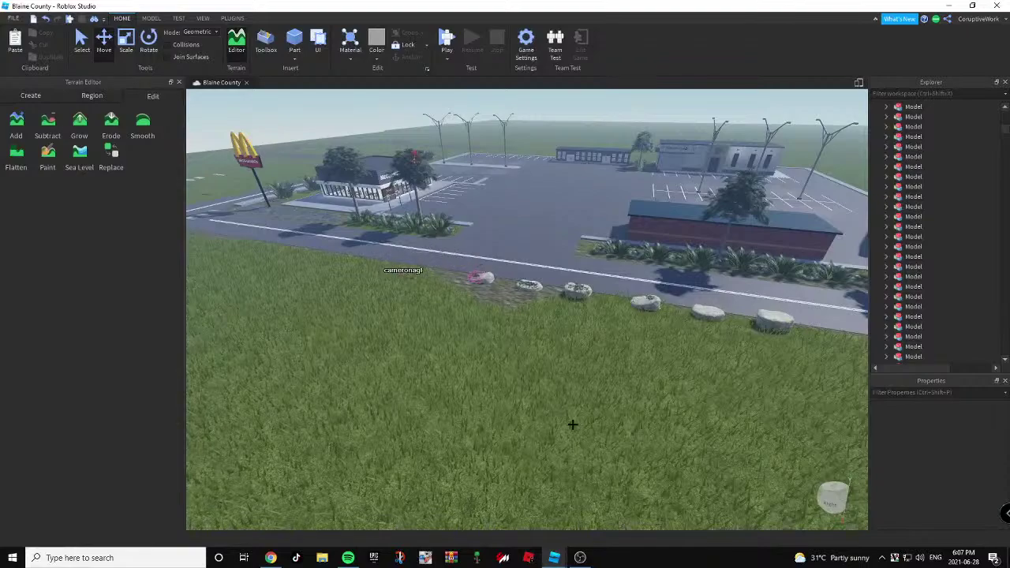
key("w")
right_click_drag(581, 383, 583, 382)
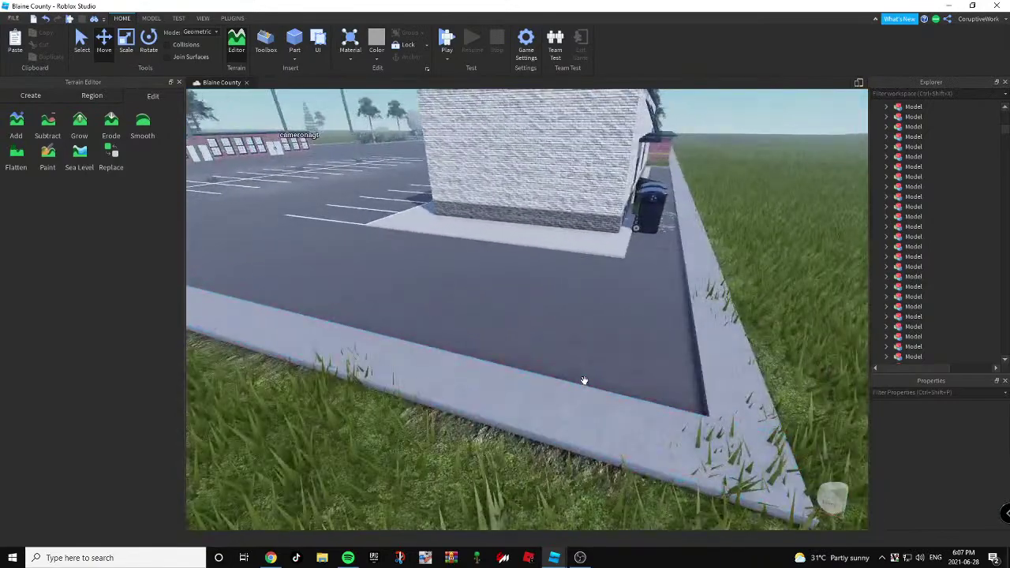
Scale concrete paving beside the white brick building out to the rear curb and lengthen it to the lot's outer corner.
left_click(537, 248)
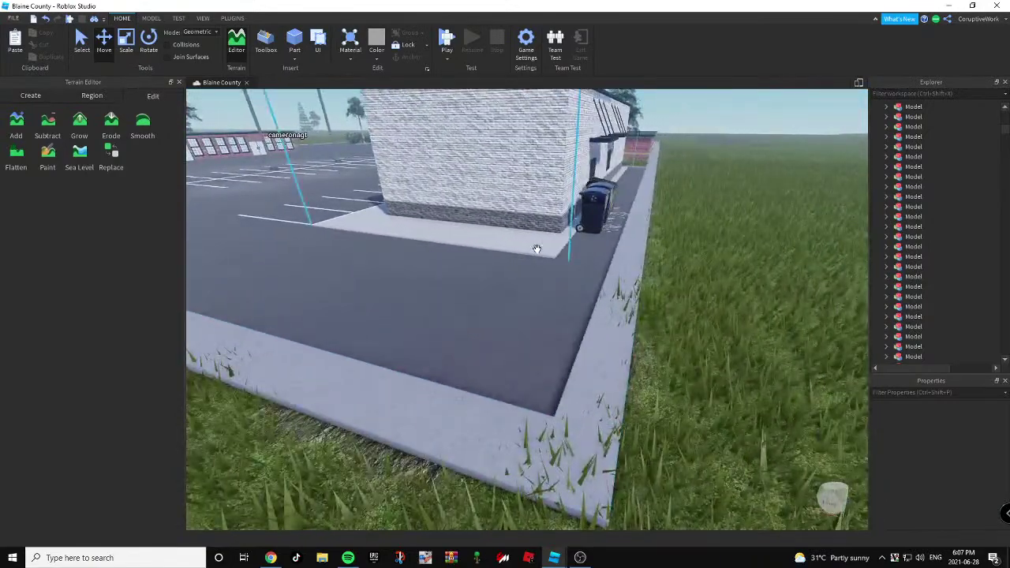
left_click(539, 245)
left_click(608, 219)
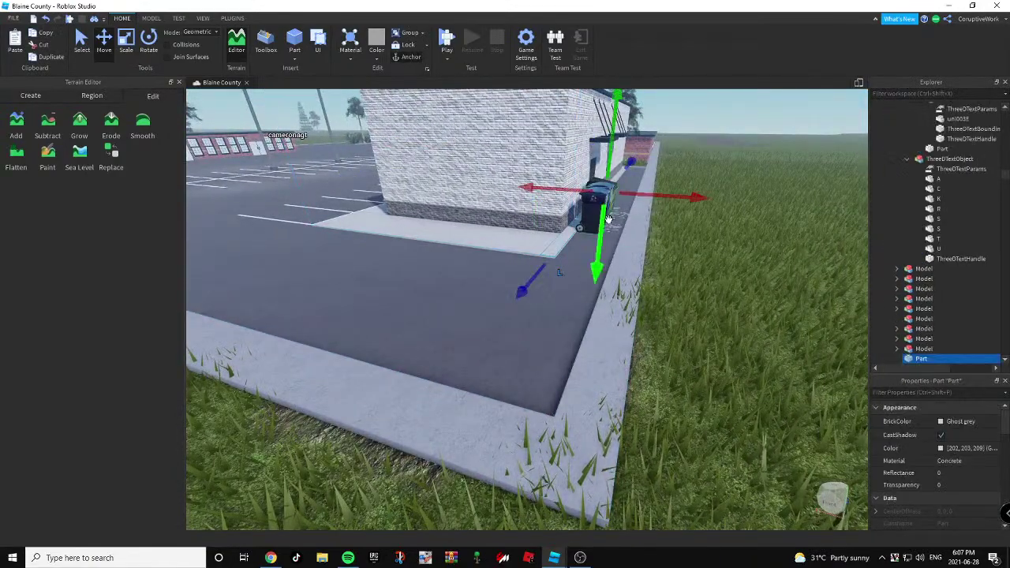
left_click(126, 41)
left_click_drag(632, 194, 665, 198)
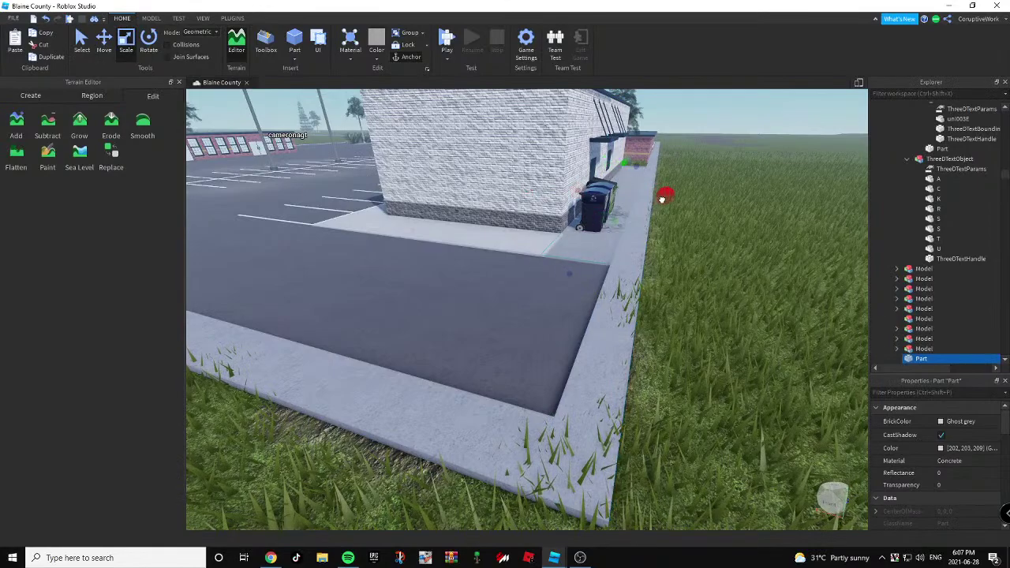
right_click_drag(667, 204, 668, 208)
left_click_drag(563, 223, 601, 342)
right_click_drag(601, 343, 544, 260)
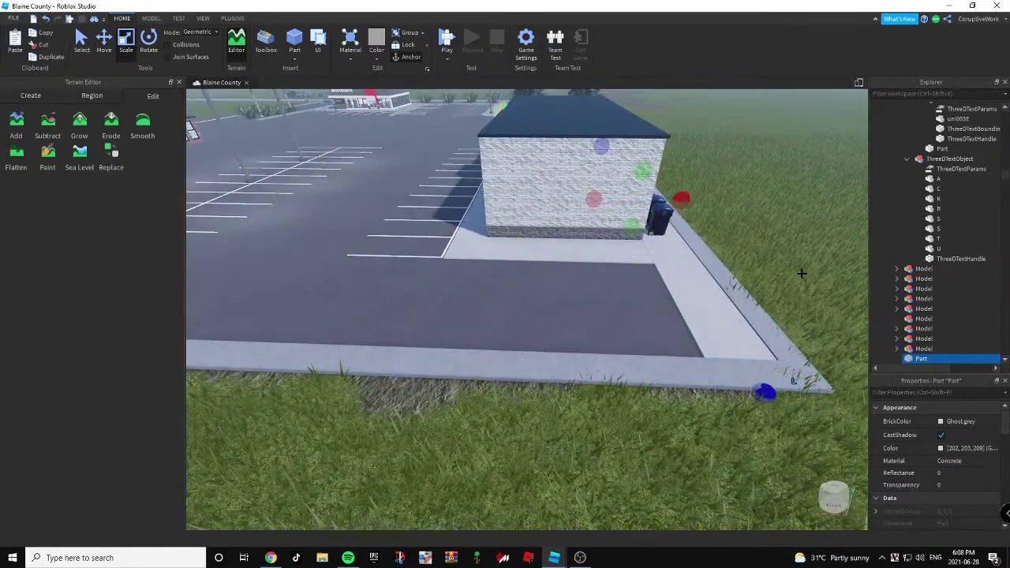
key("d")
right_click_drag(769, 238, 764, 234)
key("w")
left_click_drag(699, 172, 605, 252)
key("a")
key("ctrl+z")
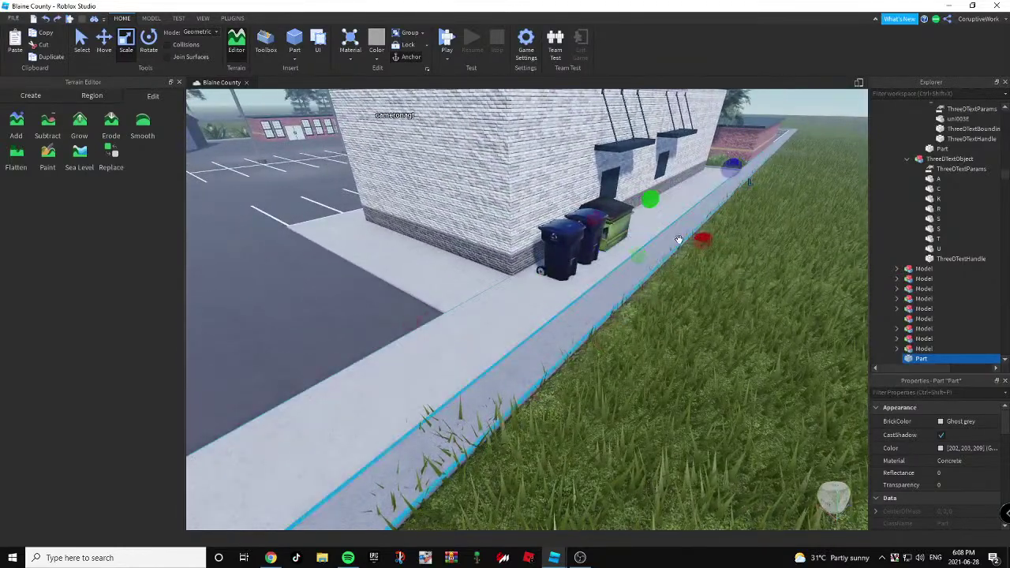
Duplicate the concrete strip along the rear curb and shorten the copy to a thin piece at the building slab's corner.
key("ctrl+d")
left_click_drag(729, 171, 551, 285)
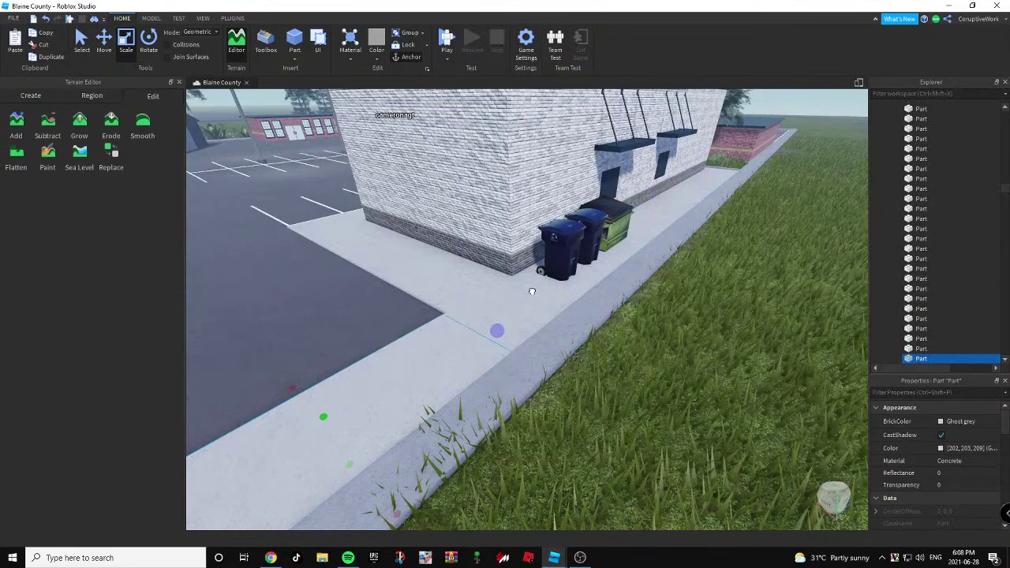
right_click_drag(533, 291, 539, 297)
key("s")
key("a")
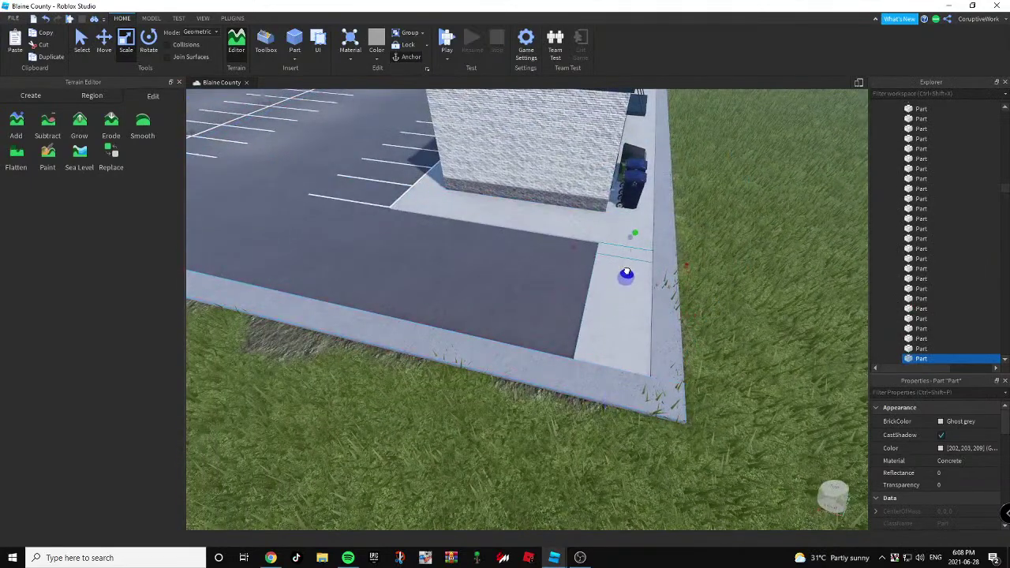
left_click(623, 271)
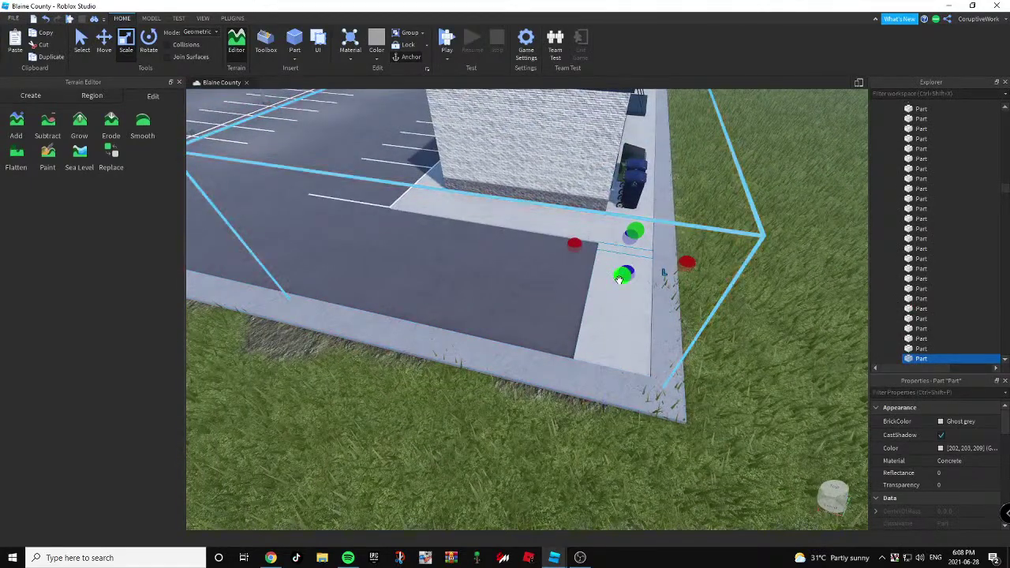
Narrow the thin concrete piece on its curb side and stretch it along the slab's edge toward the parking bays.
key("w")
key("d")
right_click_drag(731, 307, 718, 308)
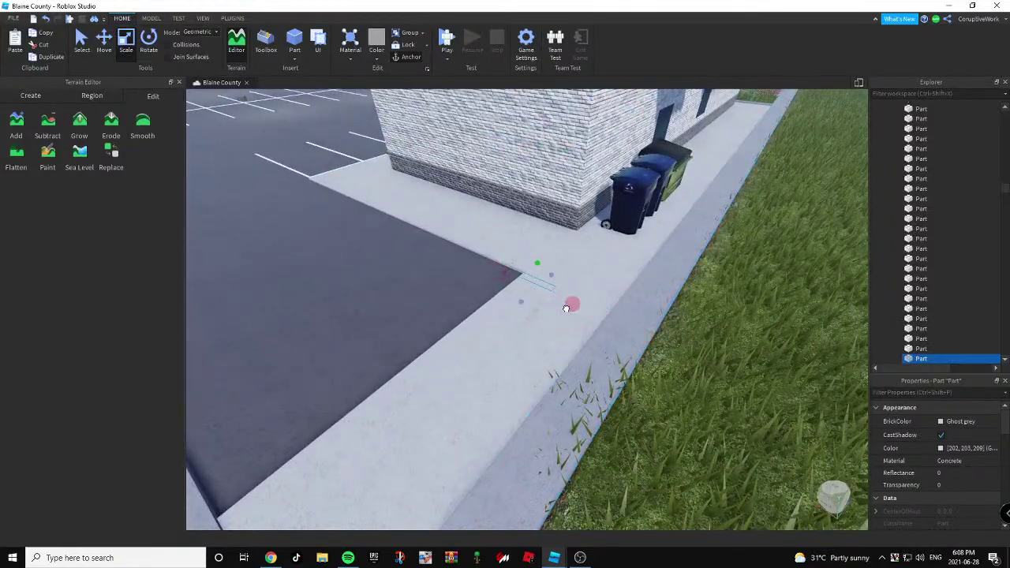
left_click_drag(537, 291, 540, 290)
key("a")
right_click_drag(540, 289, 569, 292)
right_click_drag(458, 264, 487, 307)
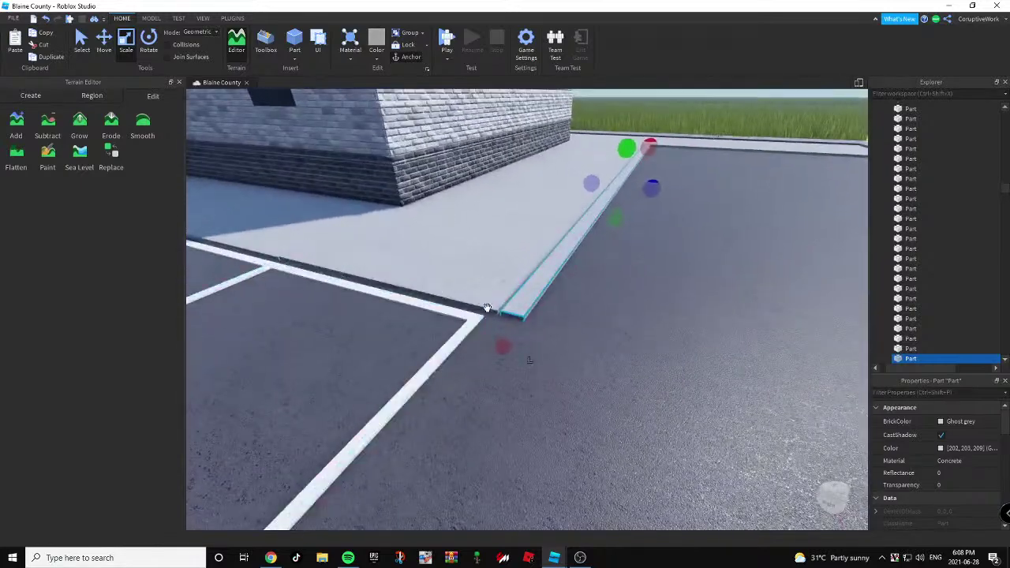
Fine-tune the thin edging strip's width and end so it sits flush with the building slab's corner.
left_click_drag(592, 184, 590, 187)
scroll(553, 279, "up", 2)
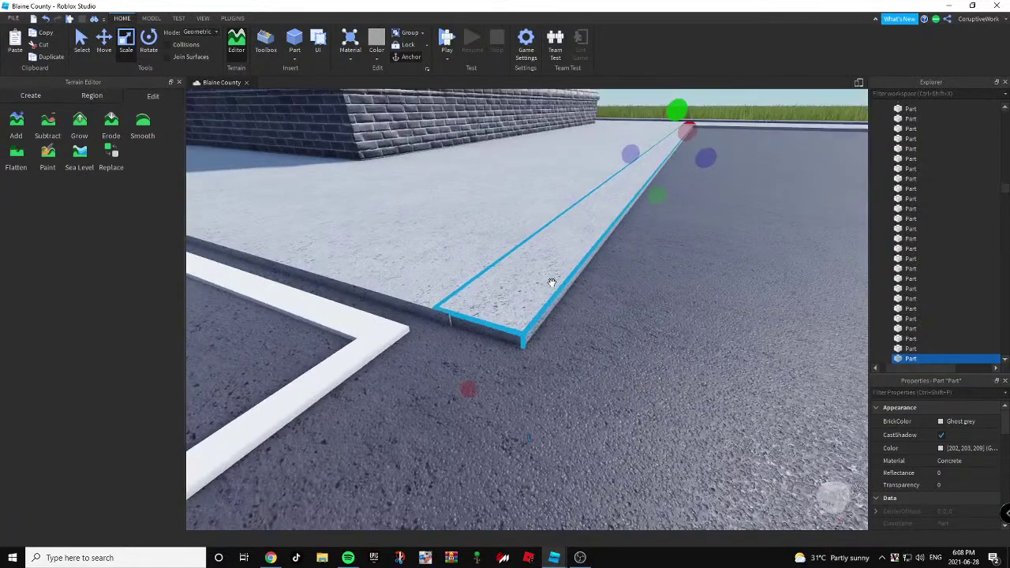
right_click_drag(550, 282, 517, 290)
left_click_drag(484, 379, 483, 379)
right_click_drag(483, 379, 498, 373)
Duplicate the concrete edging strip and move the copy across the asphalt against the outer curb.
left_click(104, 41)
key("ctrl+d")
left_click_drag(475, 194, 609, 213)
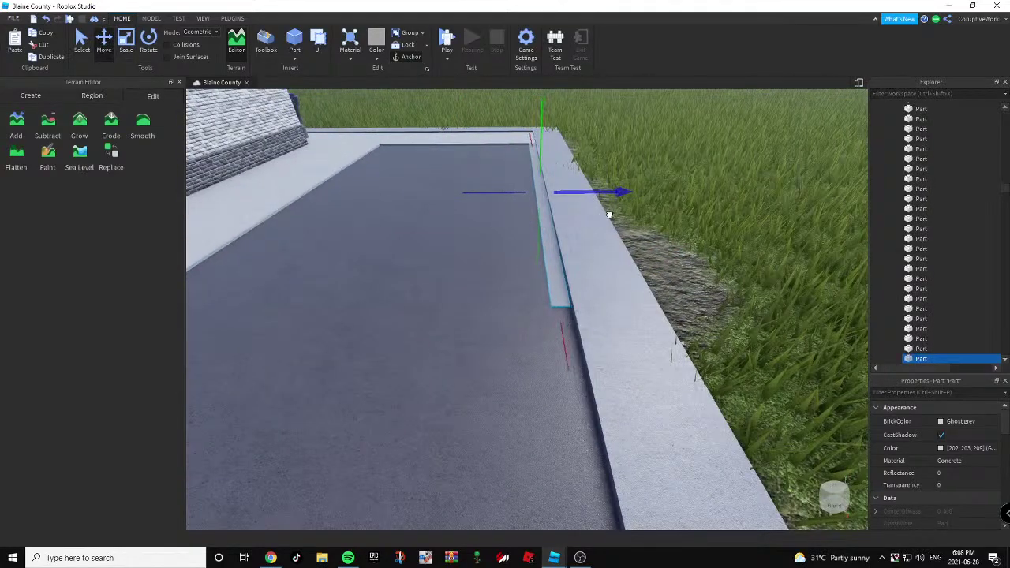
right_click_drag(613, 191, 575, 198)
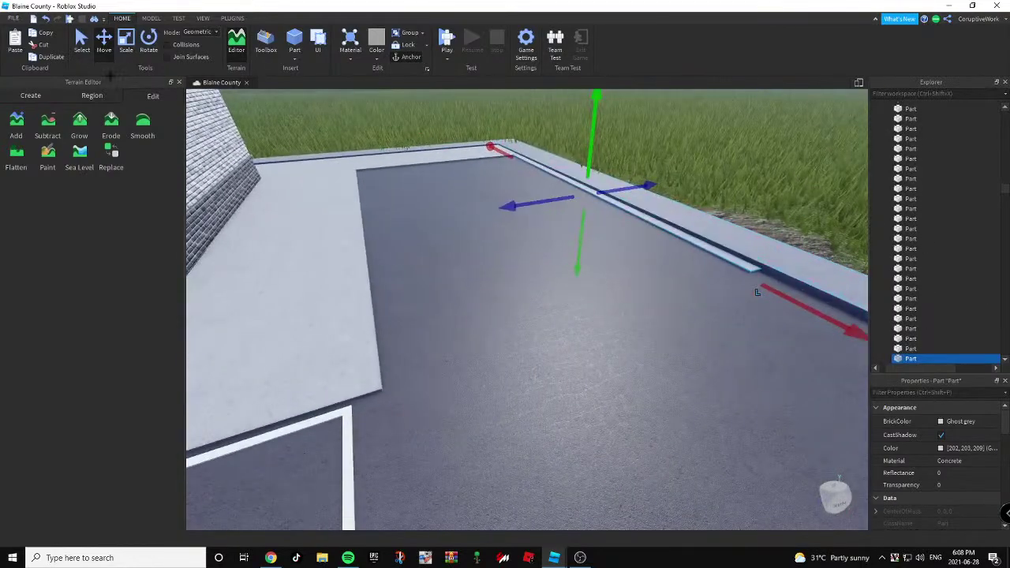
Scale an edging piece into a narrow border across the asphalt, joining the outer curb strip to the building slab's corner.
key("ctrl+3")
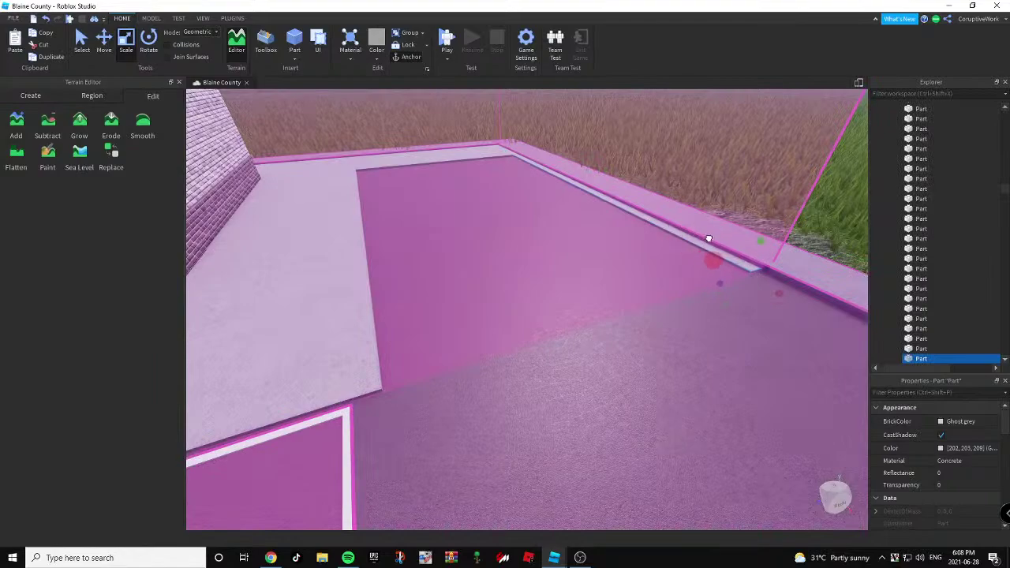
left_click_drag(724, 284, 474, 360)
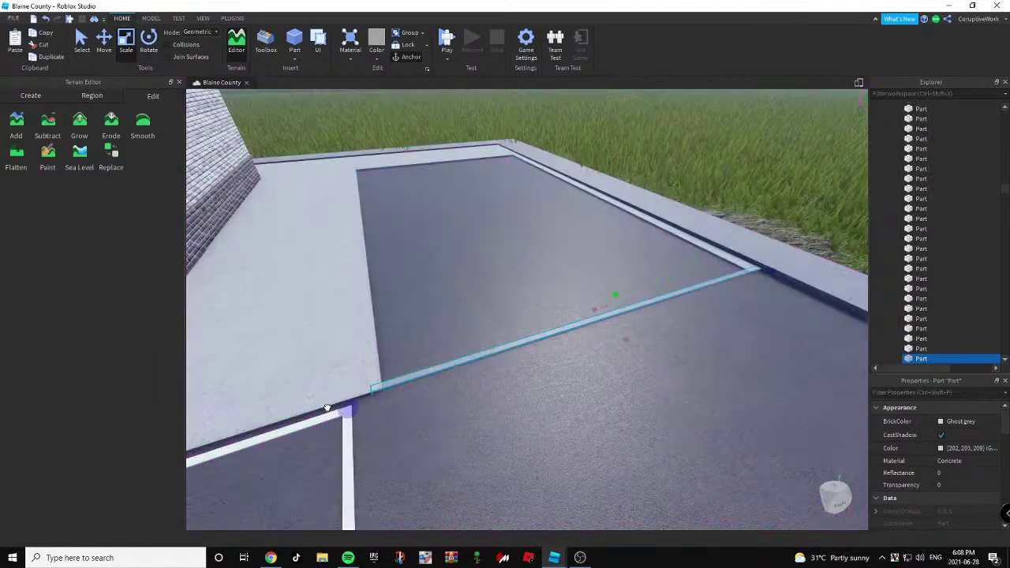
left_click_drag(328, 408, 328, 408)
right_click_drag(328, 408, 437, 385)
left_click_drag(523, 288, 507, 290)
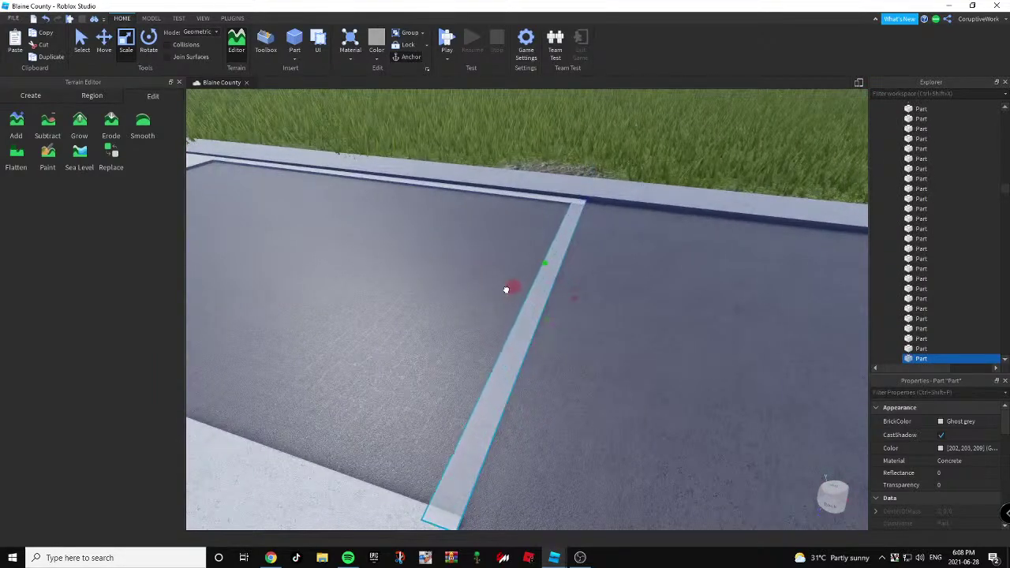
right_click_drag(507, 290, 500, 280)
scroll(500, 280, "down", 3)
scroll(500, 279, "up", 3)
Move a copy of the cross border to the opposite end of the enclosed asphalt area.
left_click(104, 41)
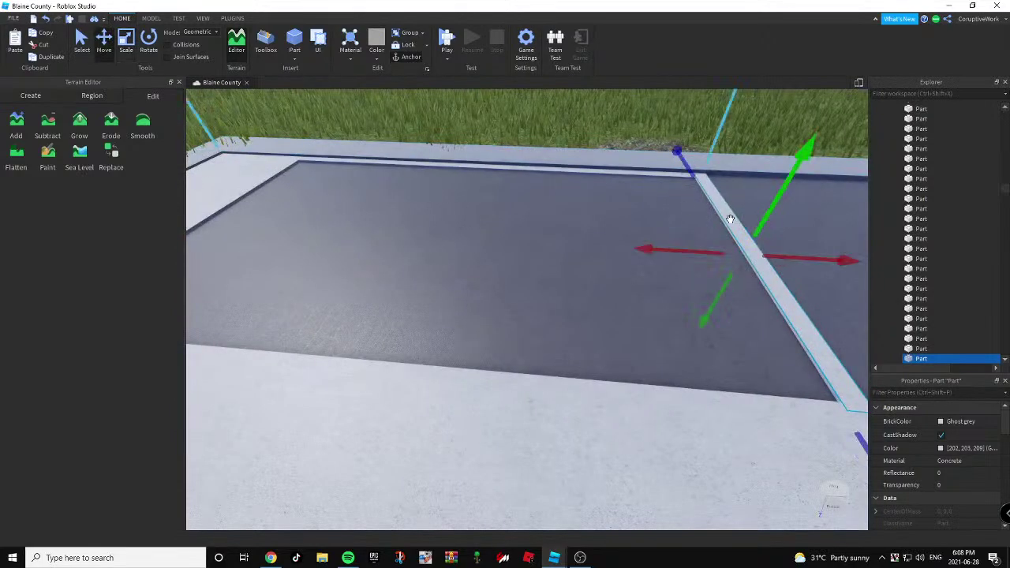
left_click_drag(791, 252, 270, 238)
right_click_drag(306, 218, 314, 215)
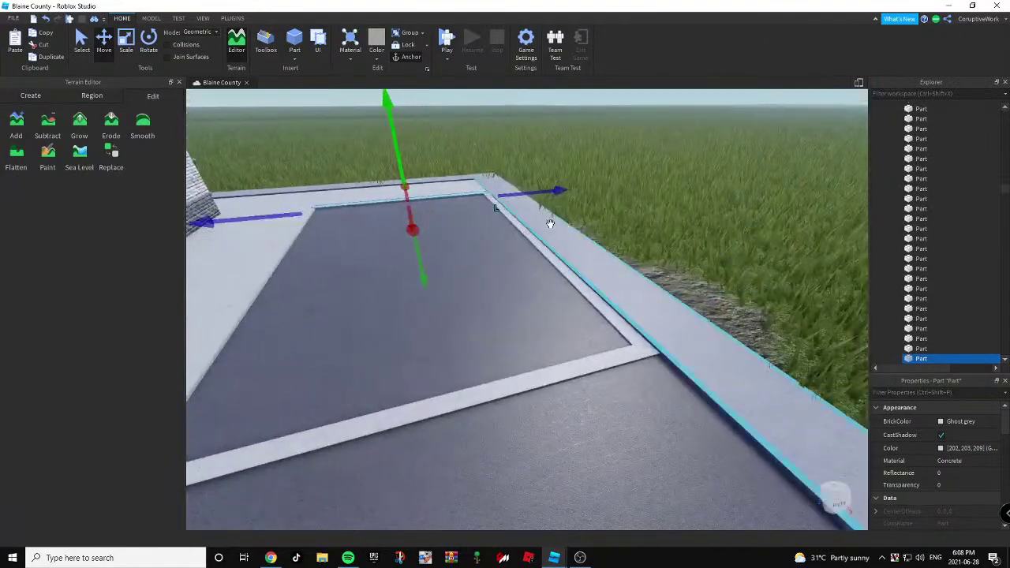
Lower the copied border slightly and stretch it across the enclosed asphalt to fill the area inside the concrete edging.
left_click_drag(396, 138, 394, 142)
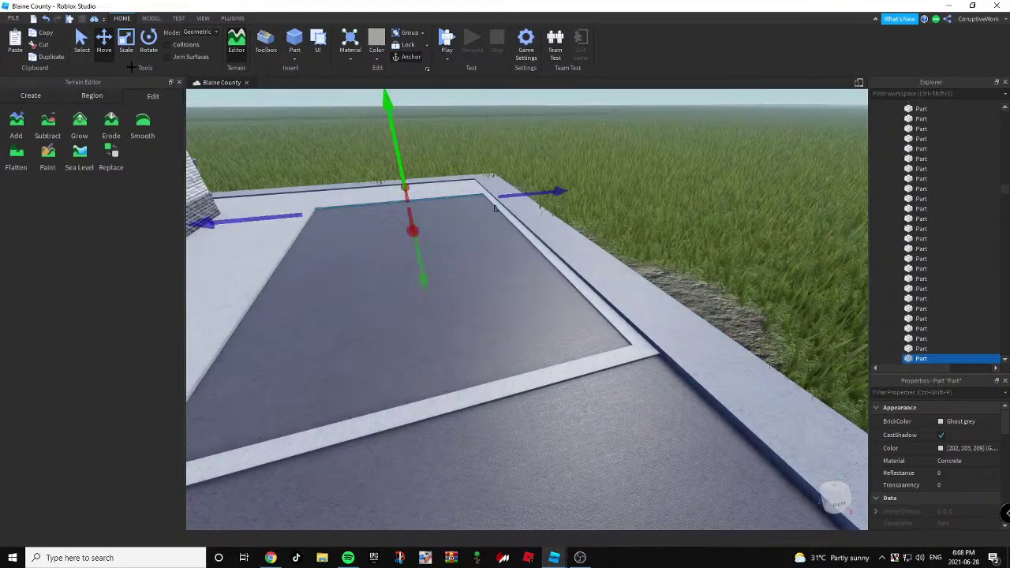
key("ctrl+3")
left_click_drag(414, 228, 546, 485)
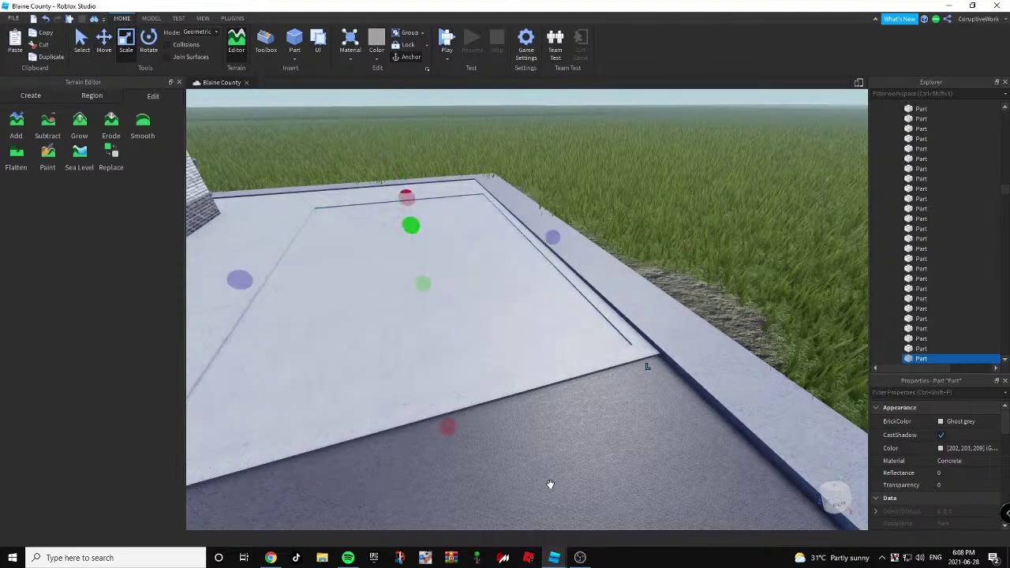
right_click_drag(552, 363, 550, 362)
key("d")
scroll(550, 361, "down", 5)
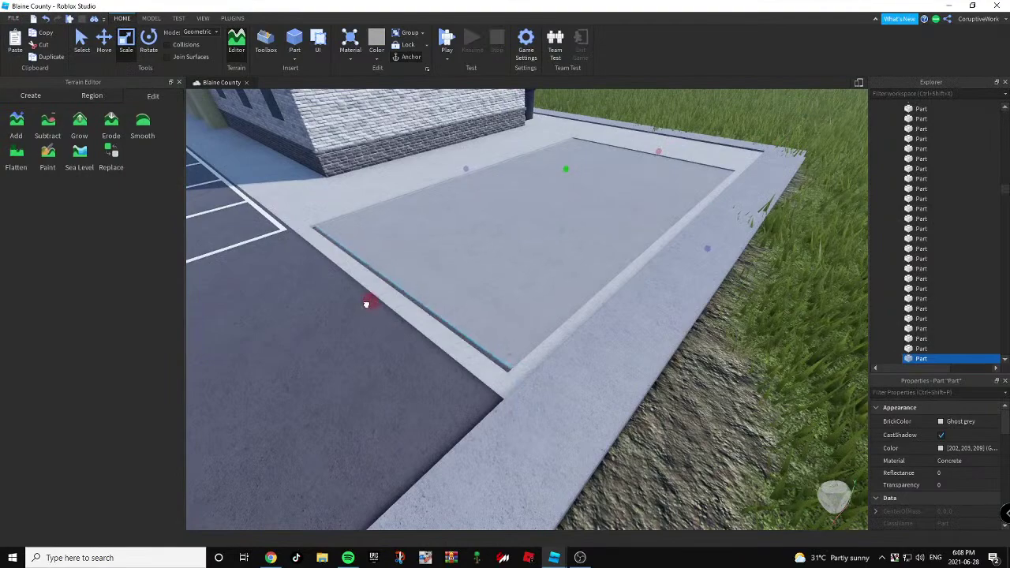
left_click_drag(360, 307, 359, 308)
Convert the infill part inside the concrete edging to grass terrain with Part to Terrain, and close the plugin.
right_click_drag(360, 118, 363, 118)
key("a")
left_click(235, 18)
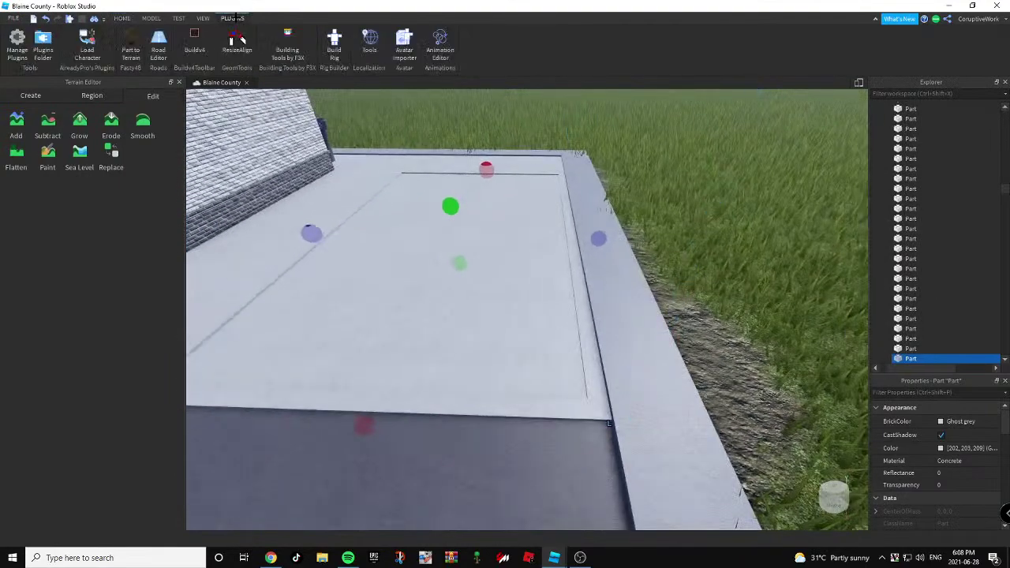
left_click(131, 49)
left_click(115, 77)
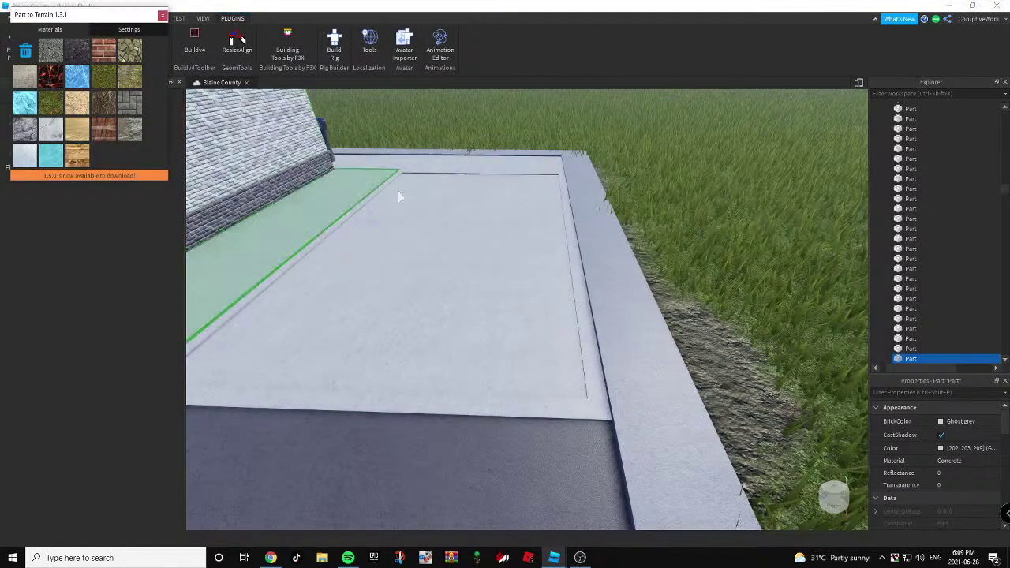
right_click_drag(411, 206, 464, 165)
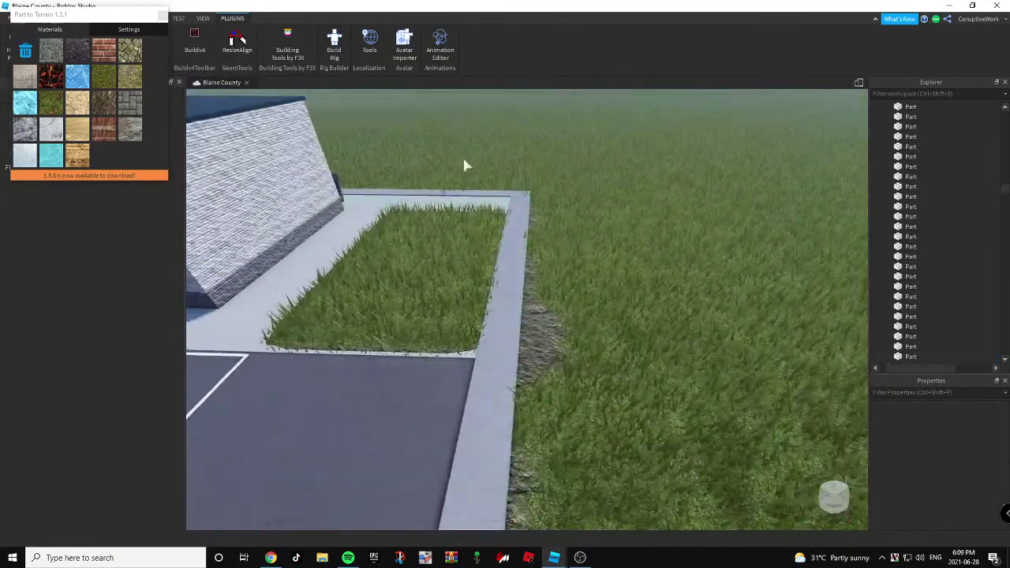
left_click(162, 16)
left_click(121, 17)
Paint leafy grass along the outer edge of the grass plot beside the Starbucks building, using brush size 1.
right_click_drag(604, 254, 601, 259)
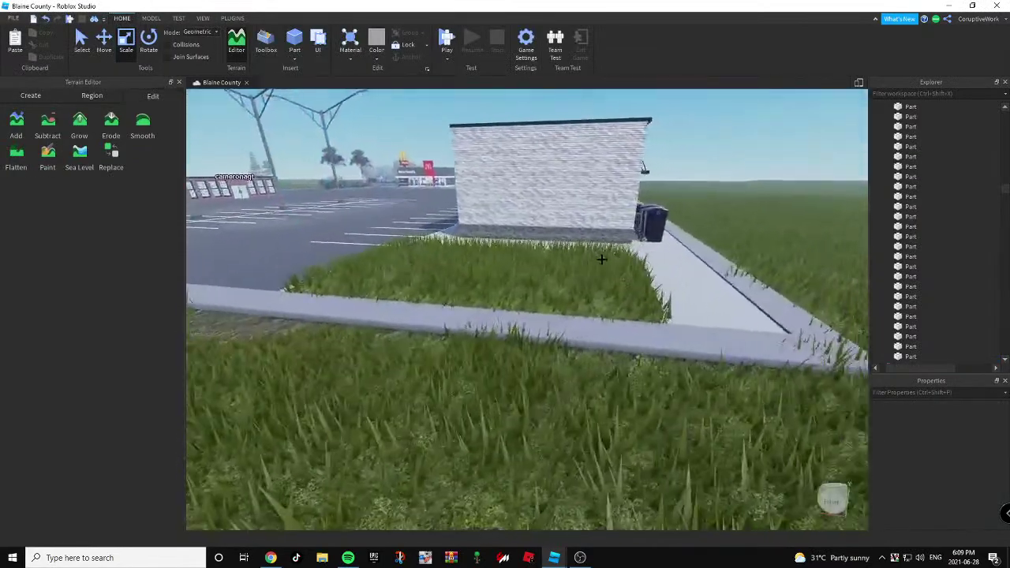
key("d")
right_click_drag(695, 269, 643, 280)
key("s")
key("w")
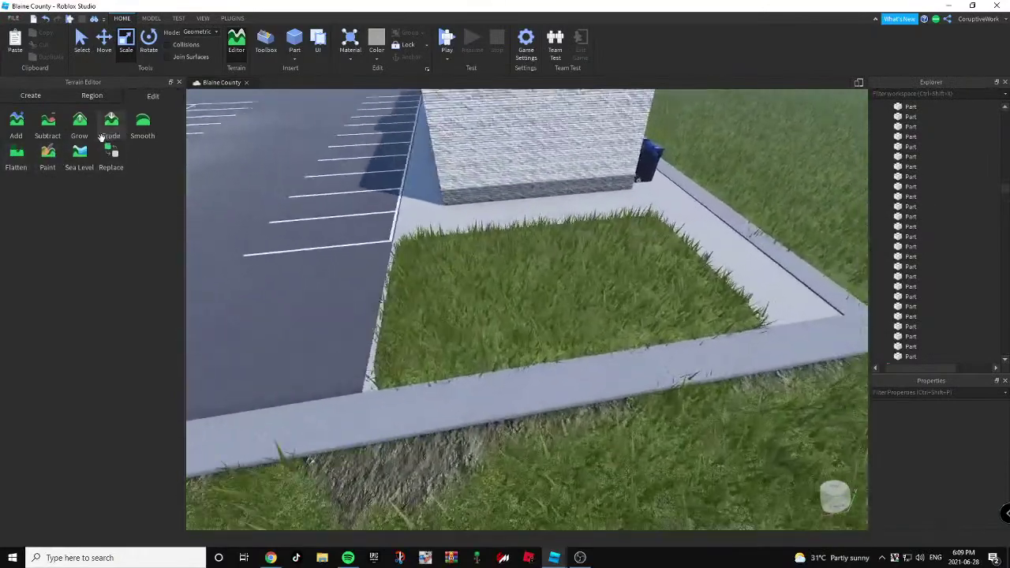
left_click(47, 155)
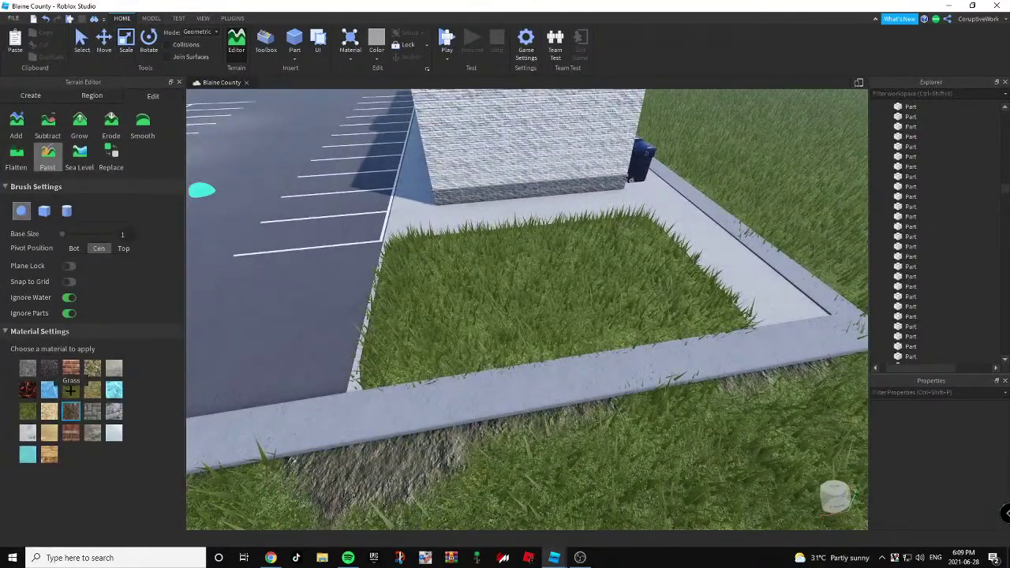
left_click(28, 411)
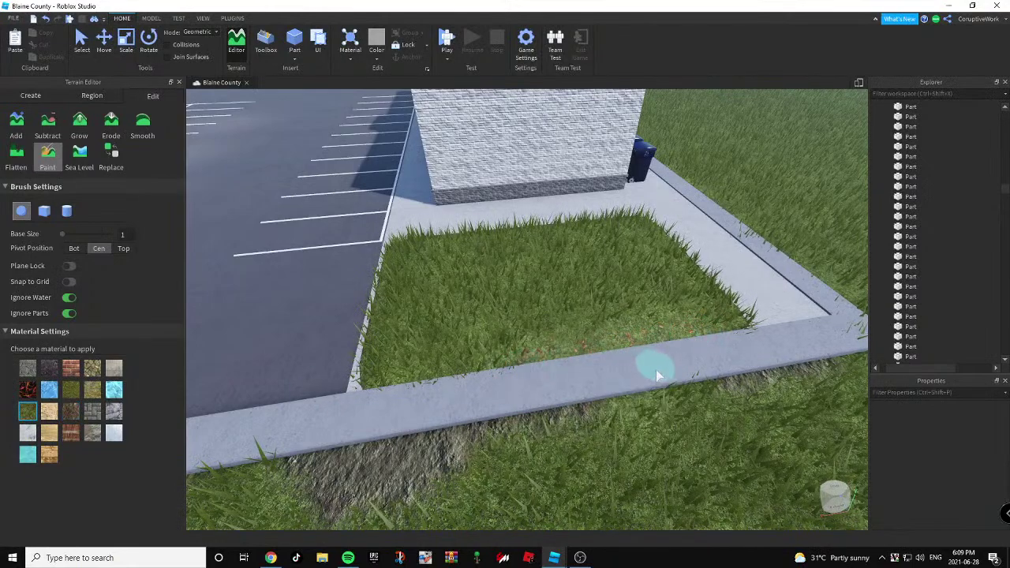
right_click_drag(811, 362, 580, 349)
key("d")
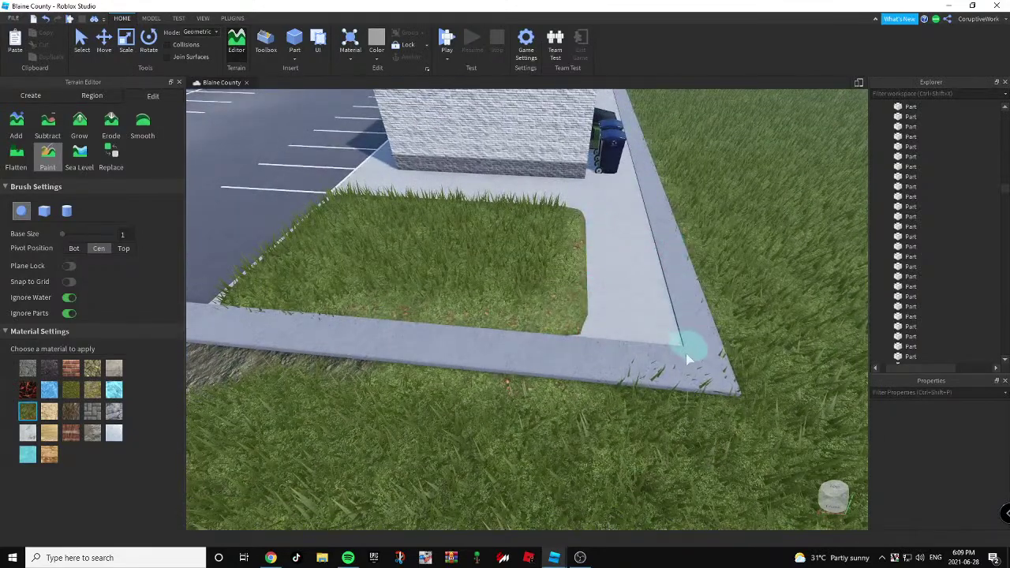
Paint leafy grass along the edge of the plot that borders the parking asphalt.
right_click_drag(706, 376, 708, 307)
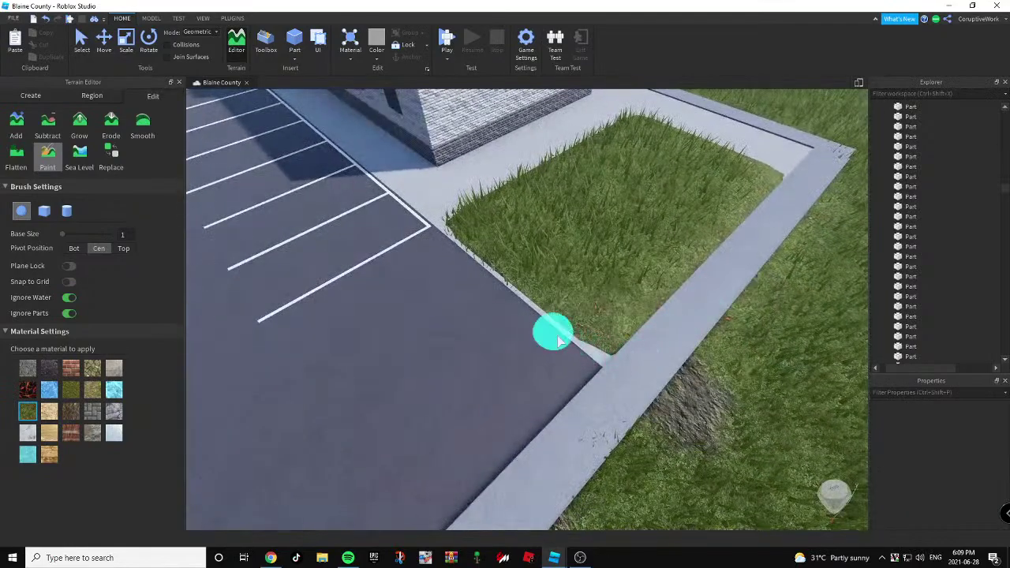
mouse_move(552, 332)
left_mouse_down()
mouse_move(683, 383)
mouse_move(688, 401)
left_mouse_up()
right_click_drag(688, 401, 673, 295)
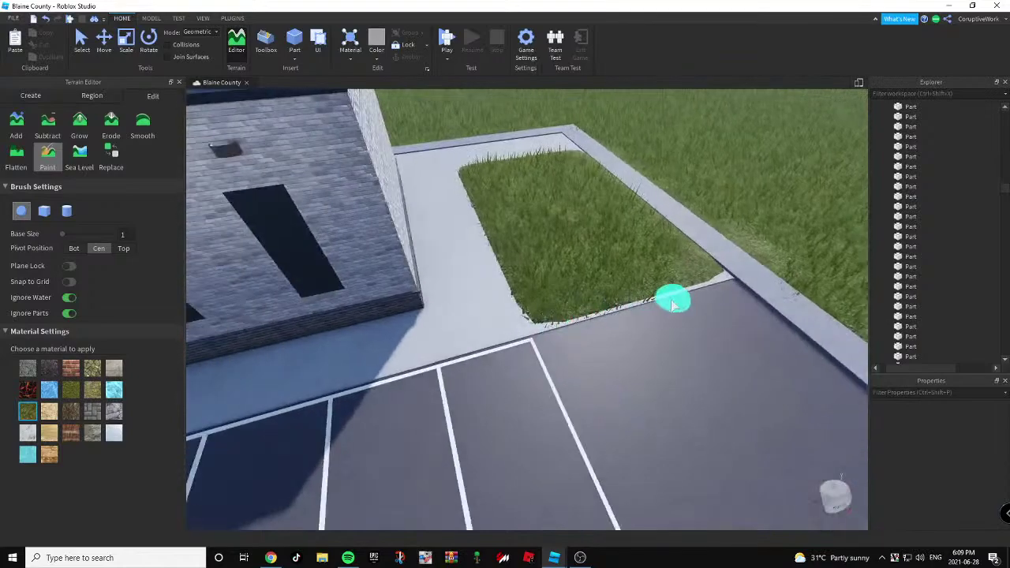
Paint mud along the building side of the grass plot and a small mud patch near the outer border.
key("d")
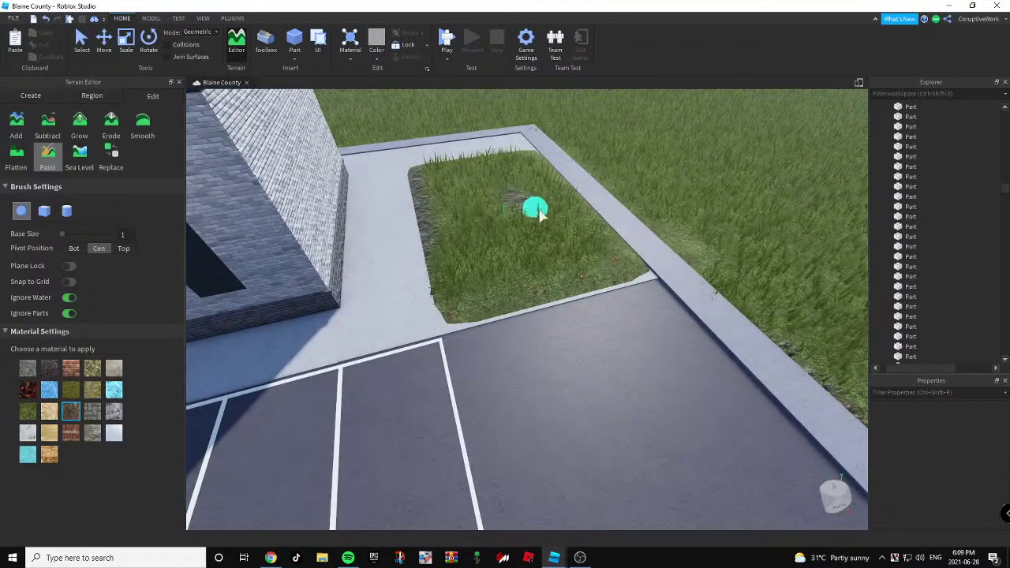
left_click_drag(540, 215, 526, 188)
key("d")
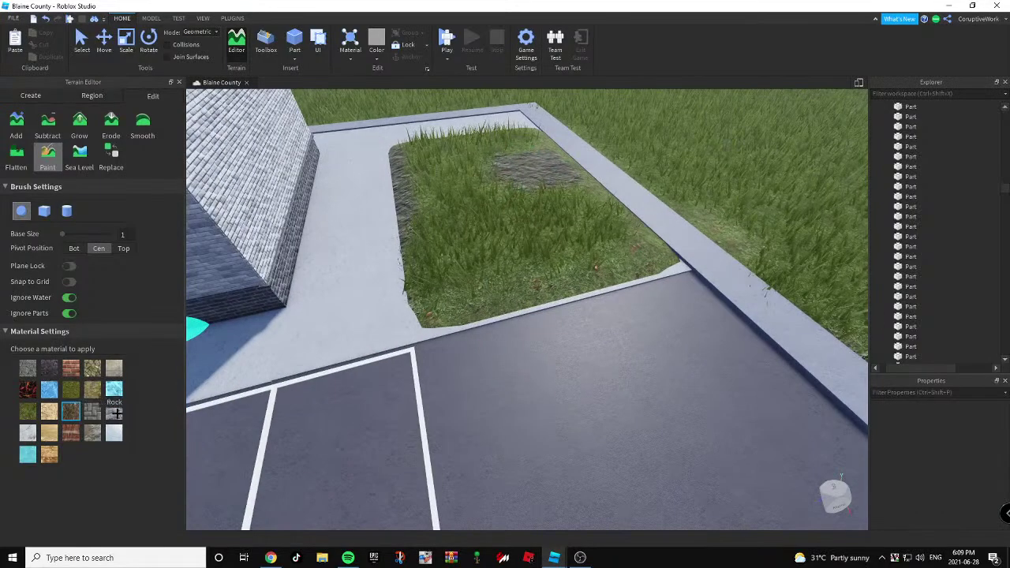
left_click(114, 411)
mouse_move(561, 260)
left_mouse_down()
mouse_move(428, 278)
mouse_move(474, 307)
mouse_move(556, 310)
left_mouse_up()
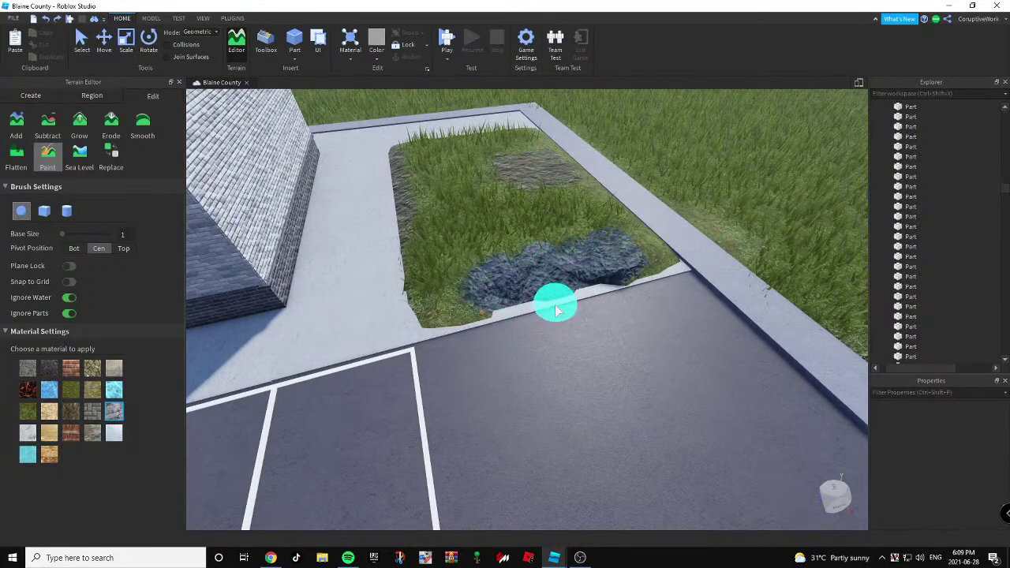
key("ctrl+z")
Extend the mud patch over the plot's outer back corner, and close the Paint tool.
key("d")
right_click_drag(557, 309, 116, 350)
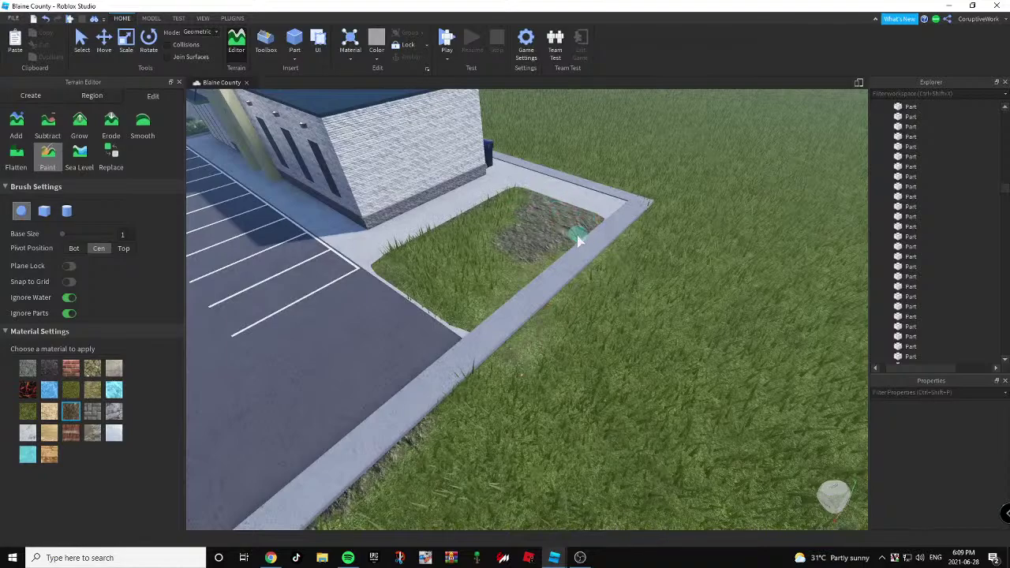
right_click_drag(669, 363, 534, 348)
key("s")
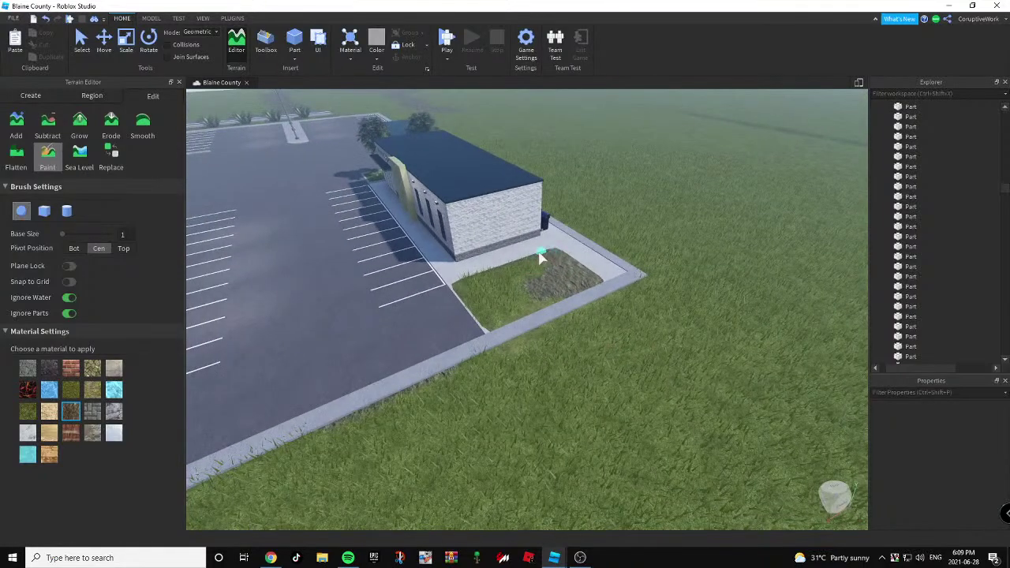
key("a")
key("w")
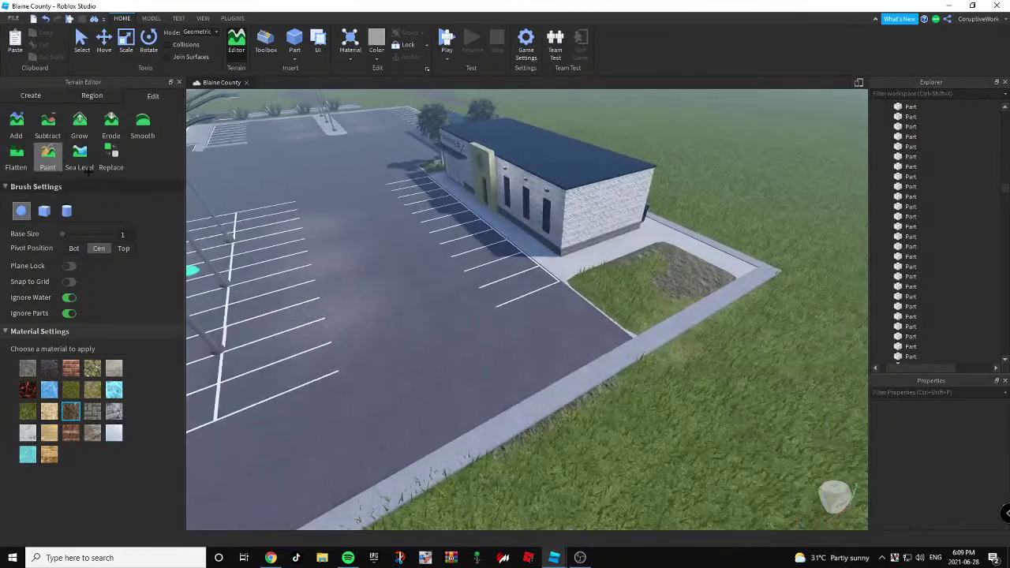
left_click(48, 154)
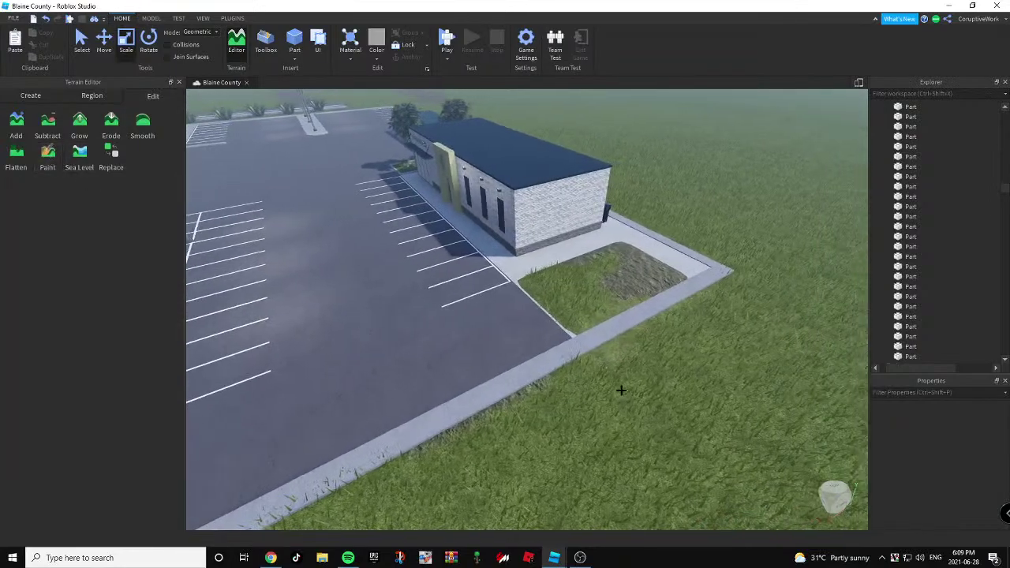
Duplicate the two Realistic Tree models at the far end of the Starbucks building and move the copies onto the grass plot.
scroll(608, 383, "up", 5)
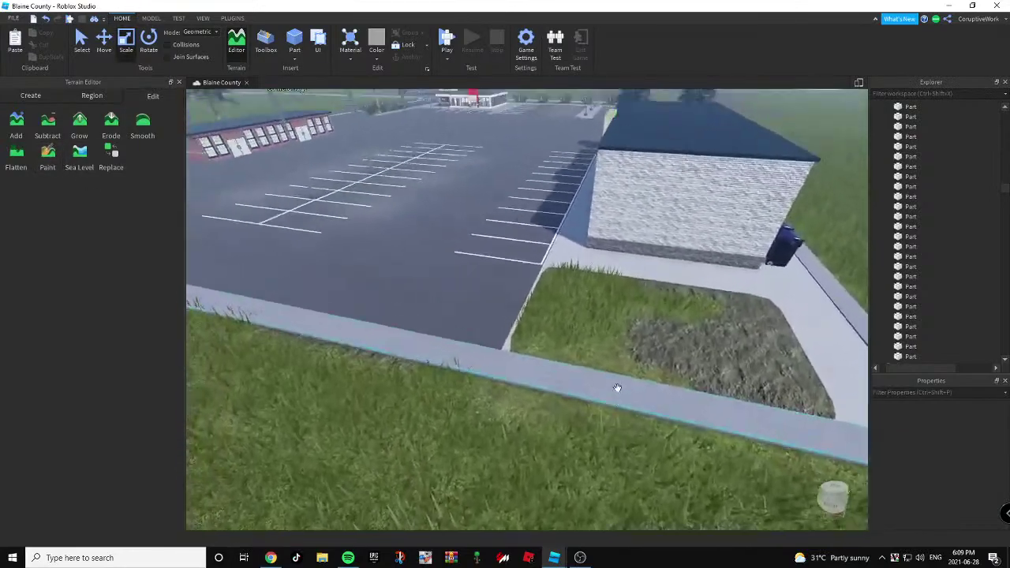
key("w")
right_click_drag(617, 387, 628, 372)
key("a")
left_click(567, 227)
key("d")
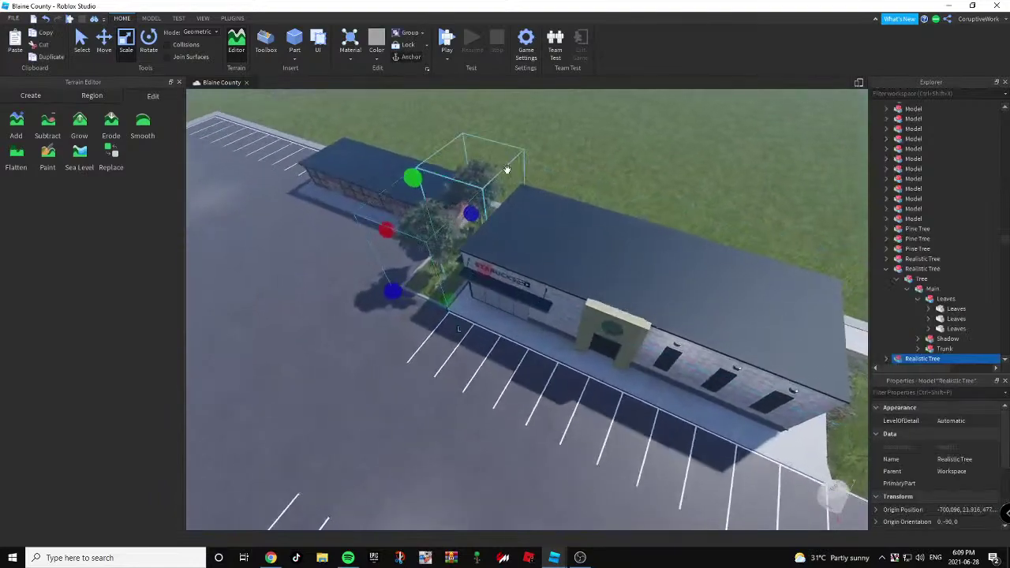
key("w")
left_click(448, 154, "ctrl")
left_click(103, 40)
right_click_drag(319, 217, 349, 243)
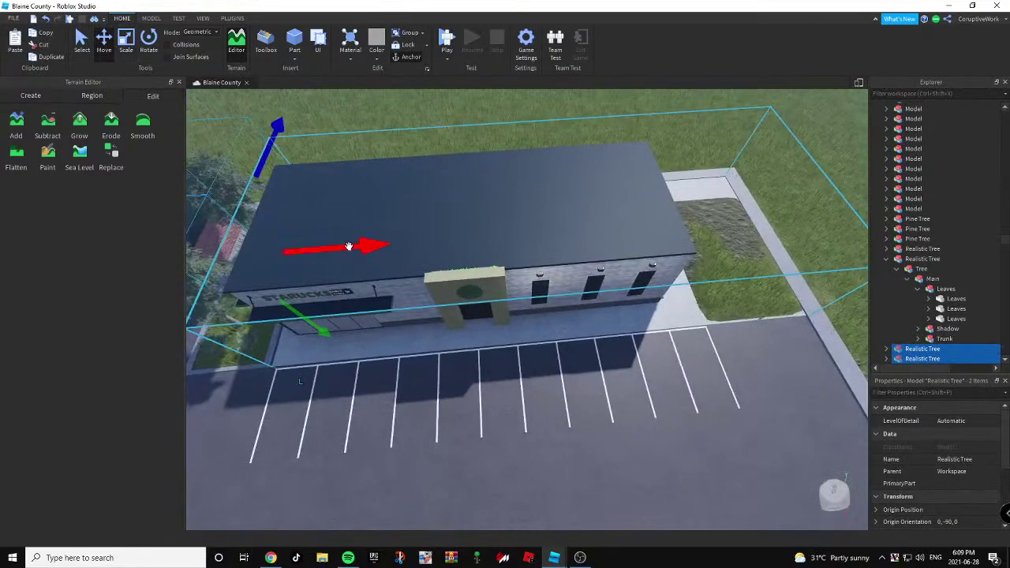
key("ctrl+d")
left_click_drag(350, 243, 675, 231)
key("d")
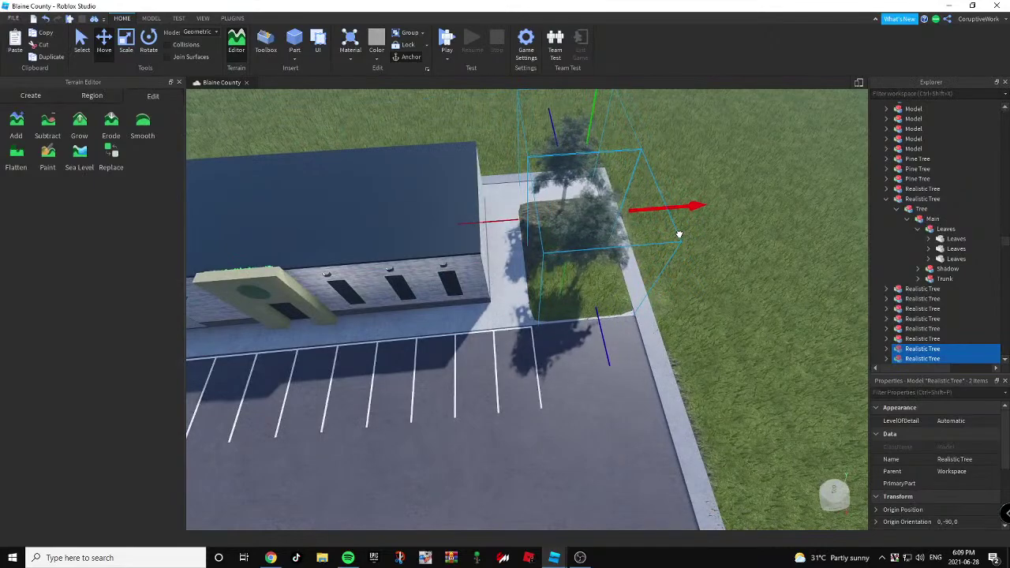
right_click_drag(674, 231, 666, 234)
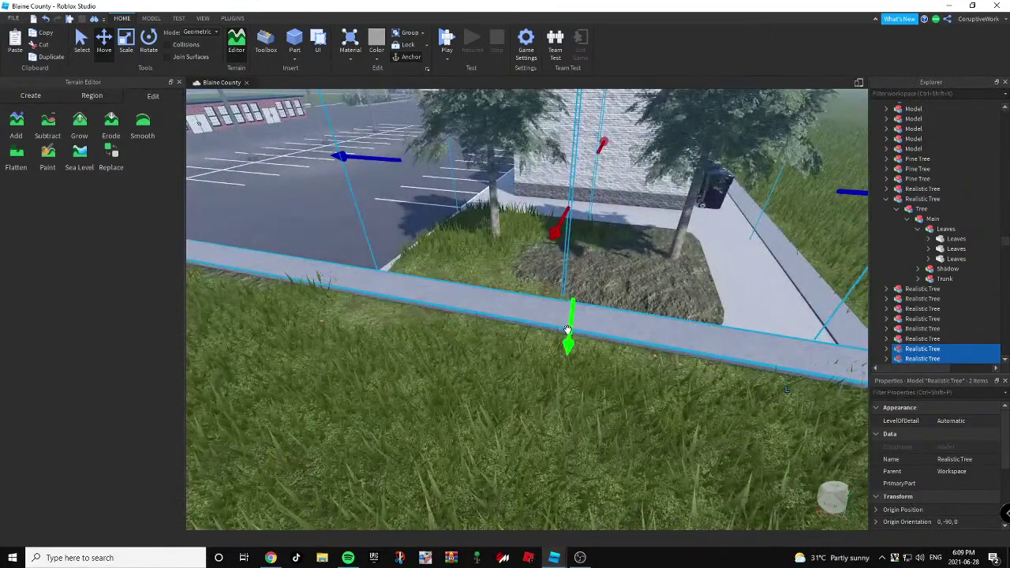
Raise the two copied trees so their bases sit at ground level in the plot, and clear the selection.
left_click_drag(567, 329, 580, 286)
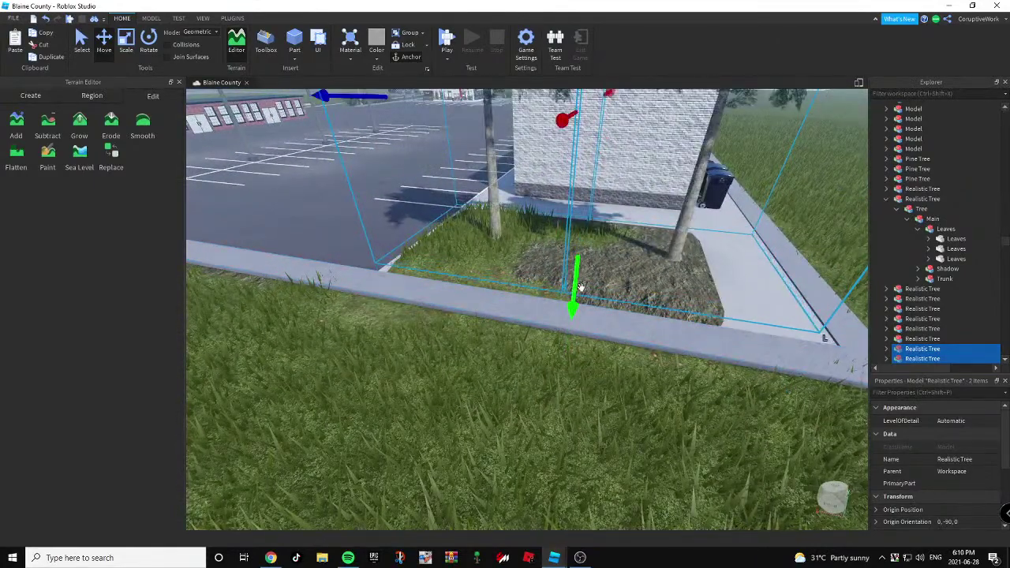
right_click_drag(581, 287, 614, 234)
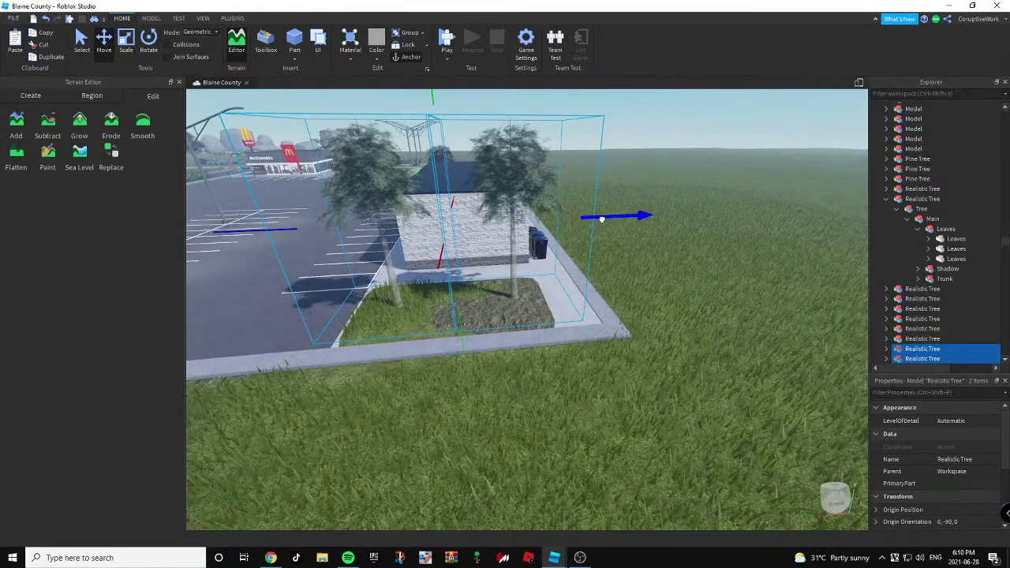
left_click(727, 252)
key("d")
right_click_drag(727, 253, 746, 248)
key("s")
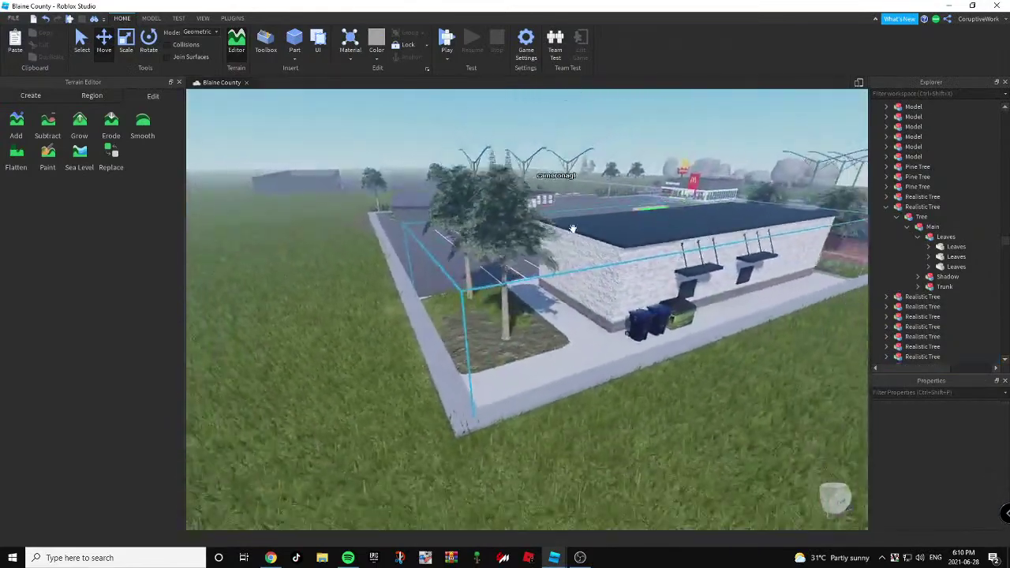
left_click(510, 196)
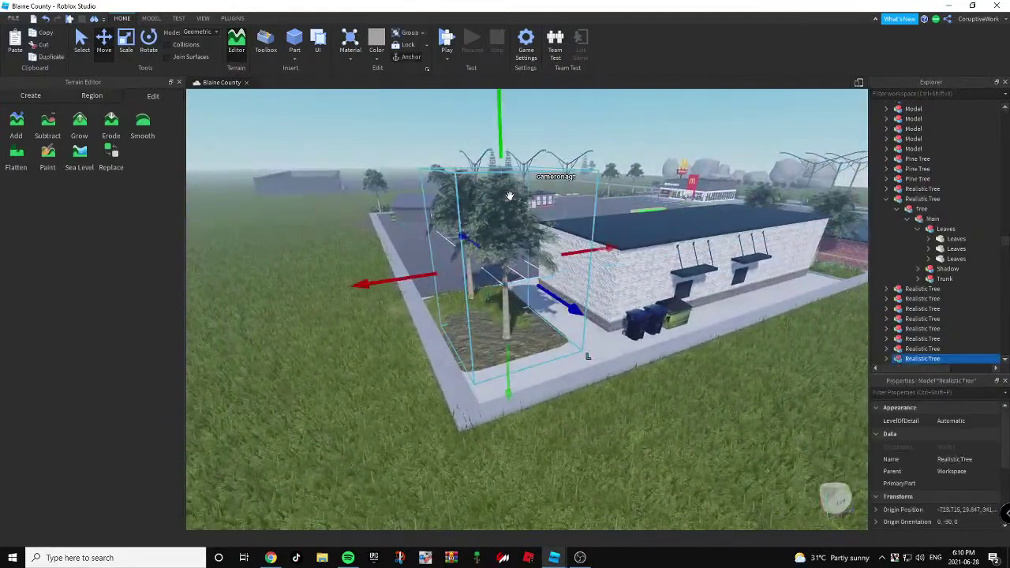
left_click(736, 452)
Duplicate one StreetLight2 from the double street light nearest the road, move the copy toward the roadside planting strip, and rotate it.
key("a")
mouse_move(736, 452)
right_mouse_down()
mouse_move(755, 453)
mouse_move(739, 451)
right_mouse_up()
key("w")
key("w")
key("a")
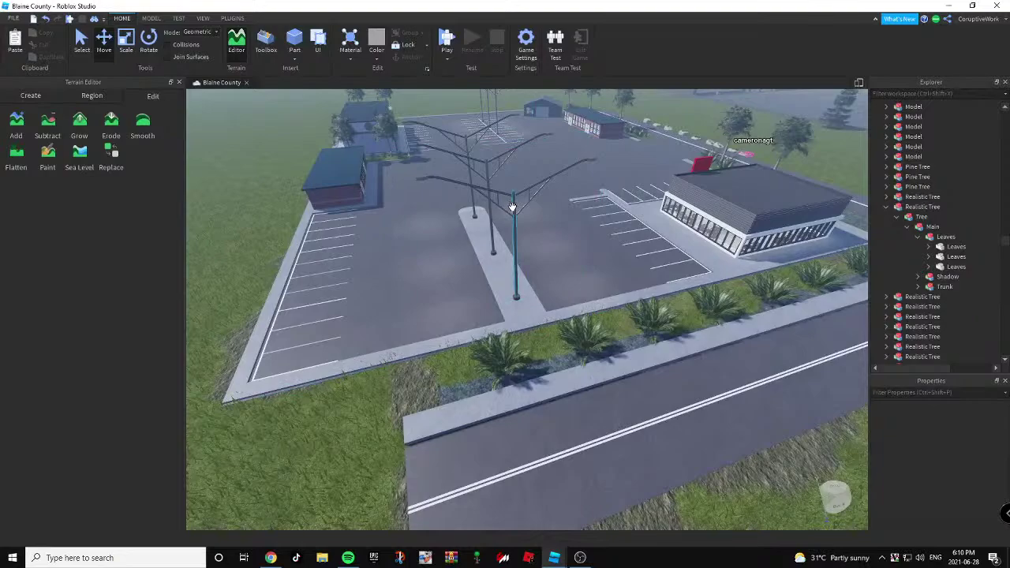
left_click(514, 193)
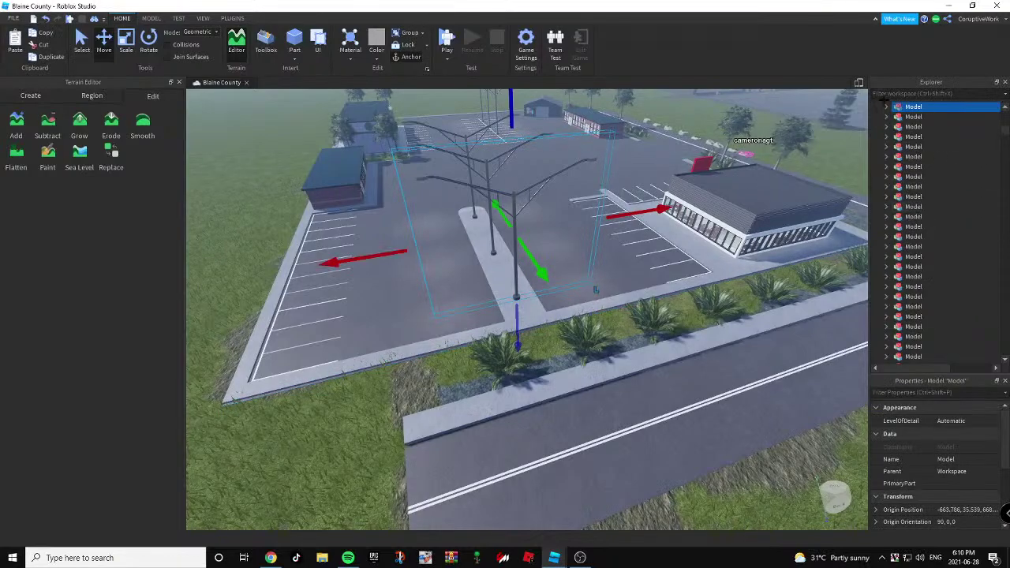
left_click(920, 117)
key("d")
right_click_drag(710, 192, 513, 233)
key("ctrl+d")
left_click_drag(483, 236, 436, 310)
key("ctrl+r")
Position the copied street light among the plants of the roadside strip, beside the sidewalk.
right_click_drag(444, 306, 514, 316)
left_click_drag(512, 291, 534, 302)
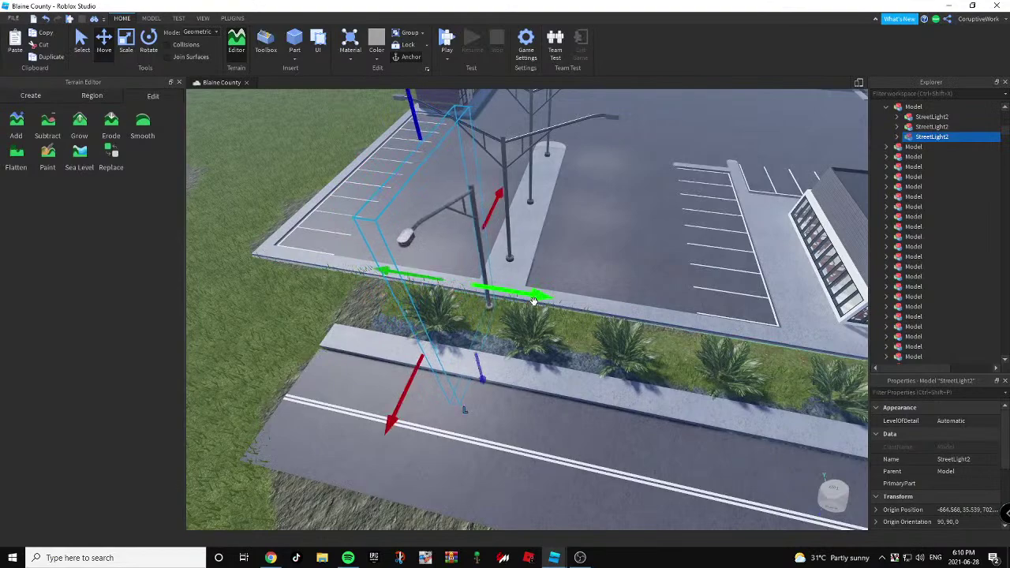
left_click_drag(496, 211, 486, 235)
right_click_drag(486, 236, 474, 298)
Add three evenly spaced copies of the street light along the planting strip toward the McDonald's.
left_click_drag(476, 305, 550, 316)
key("ctrl+d")
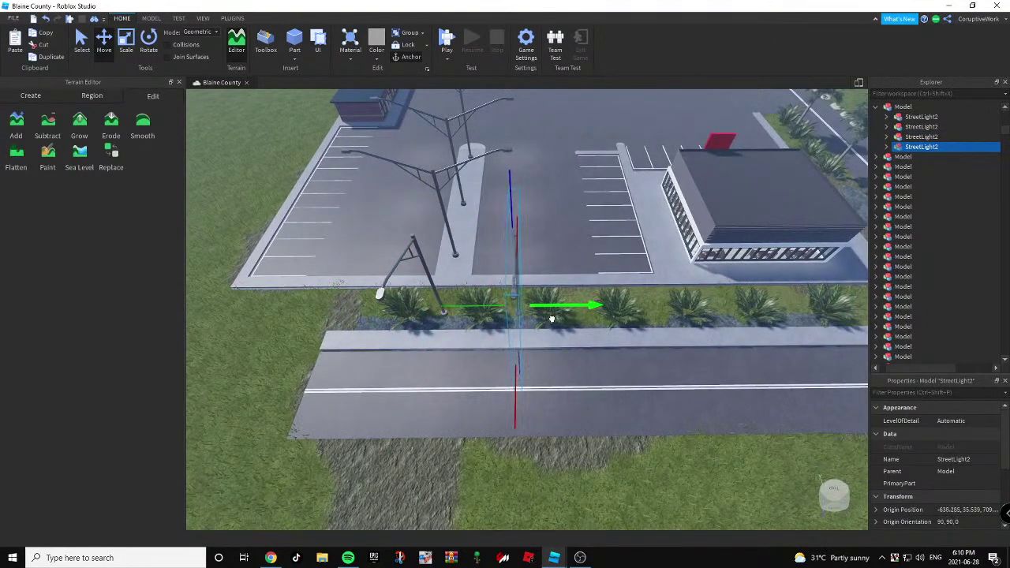
right_click_drag(552, 318, 486, 302)
key("ctrl+d")
left_click_drag(479, 305, 562, 309)
key("d")
key("ctrl+d")
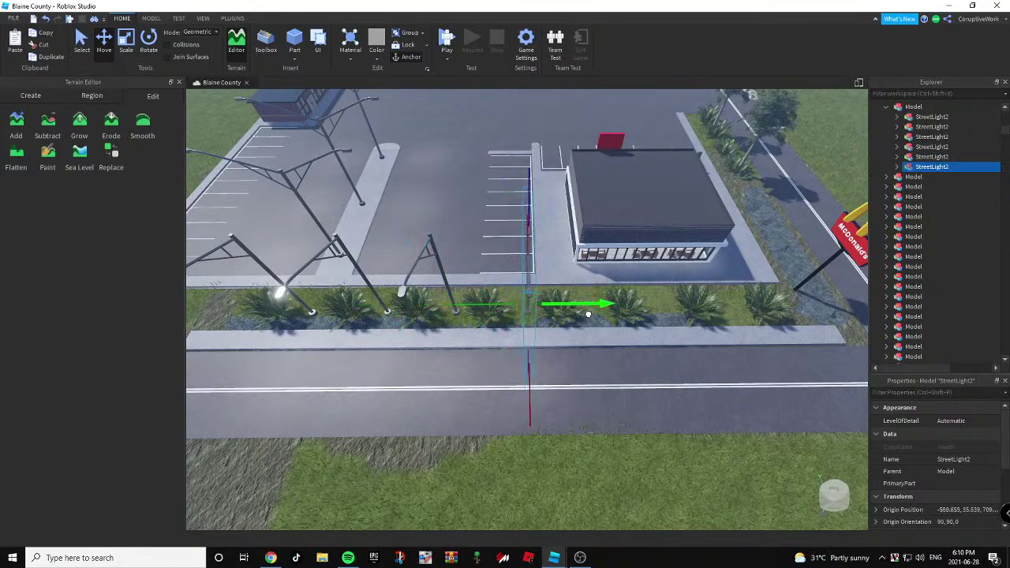
key("d")
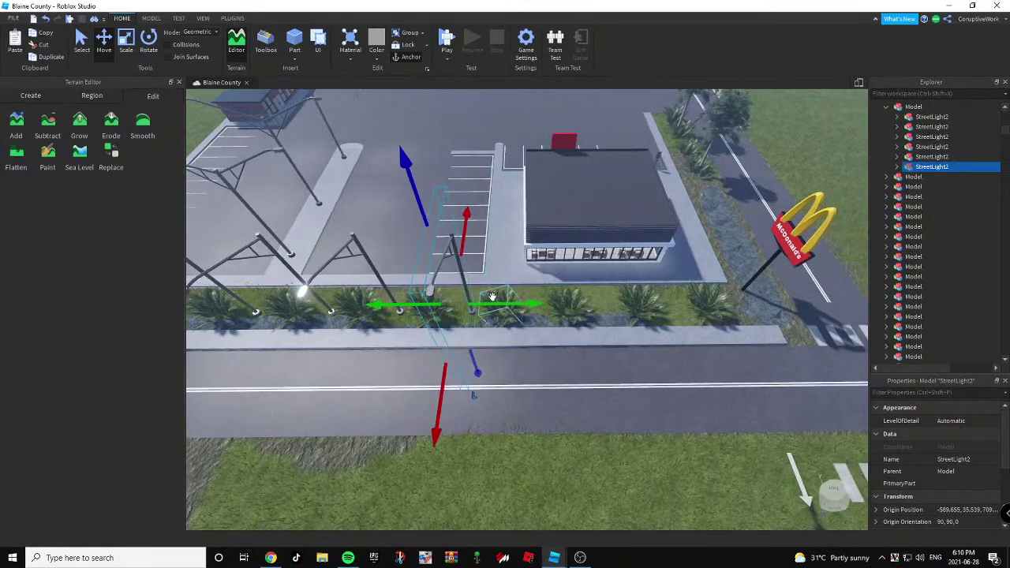
Continue the row with three more street light copies along the strip in front of the McDonald's.
key("ctrl+d")
left_click_drag(497, 303, 570, 312)
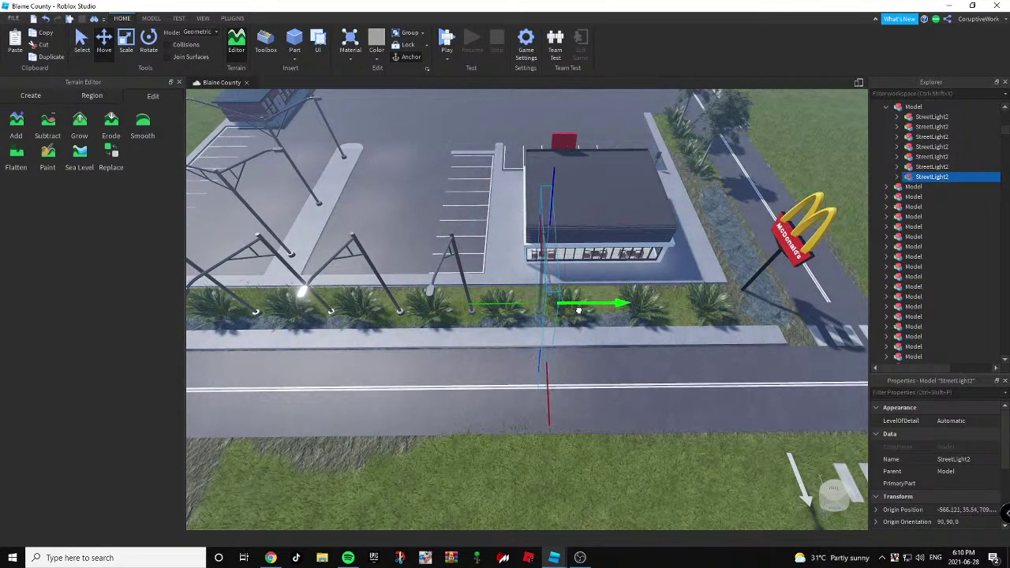
key("d")
key("ctrl+d")
left_click_drag(506, 306, 579, 309)
key("d")
key("d")
key("ctrl+d")
left_click_drag(517, 306, 606, 308)
Duplicate the last street light, move the copy across the road, and rotate it to face the opposite way at the road edge.
right_click_drag(605, 308, 600, 309)
key("s")
key("ctrl+d")
left_click_drag(554, 328, 555, 425)
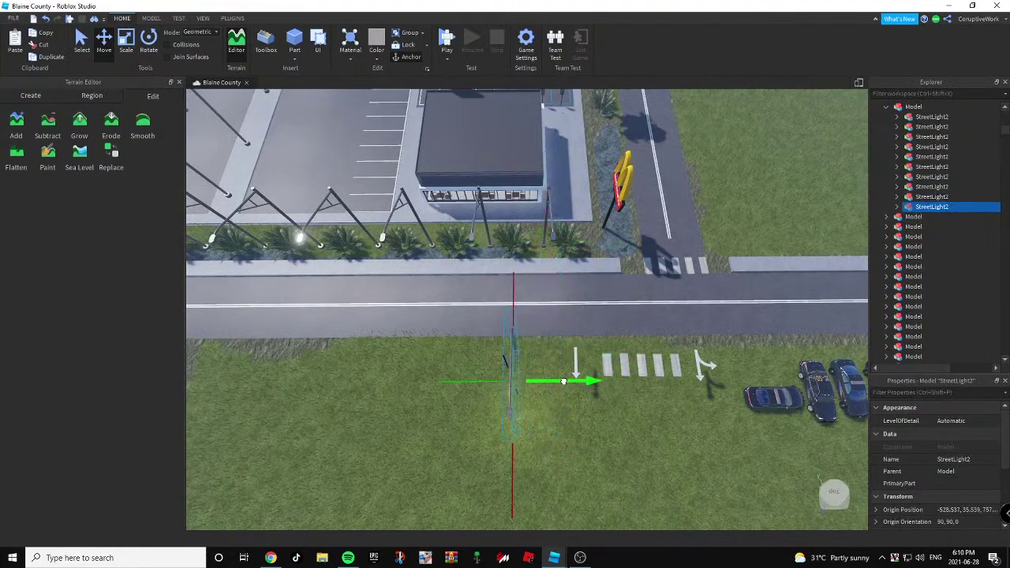
key("ctrl+r")
left_click_drag(514, 469, 510, 392)
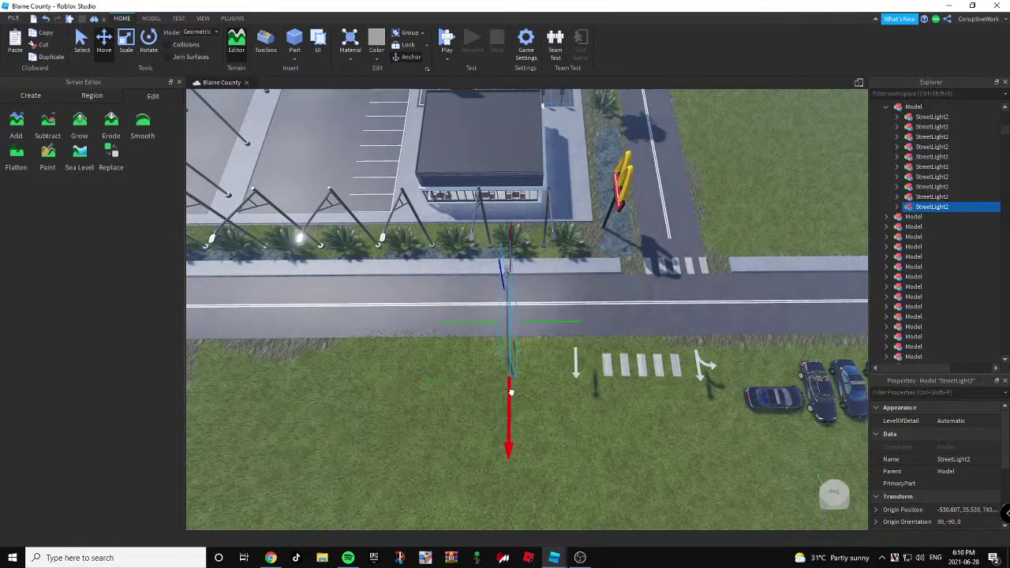
Place three widely spaced copies of the rotated street light along the opposite road edge, and clear the selection.
key("ctrl+d")
key("a")
left_click_drag(566, 303, 450, 307)
key("ctrl+d")
key("ctrl+d")
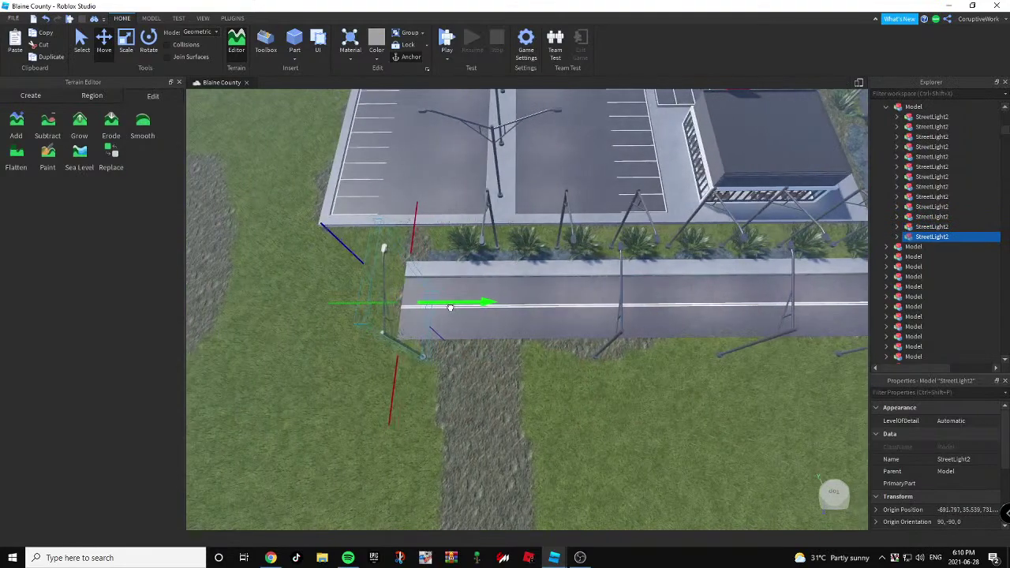
left_click(650, 418)
right_click_drag(649, 417, 589, 358)
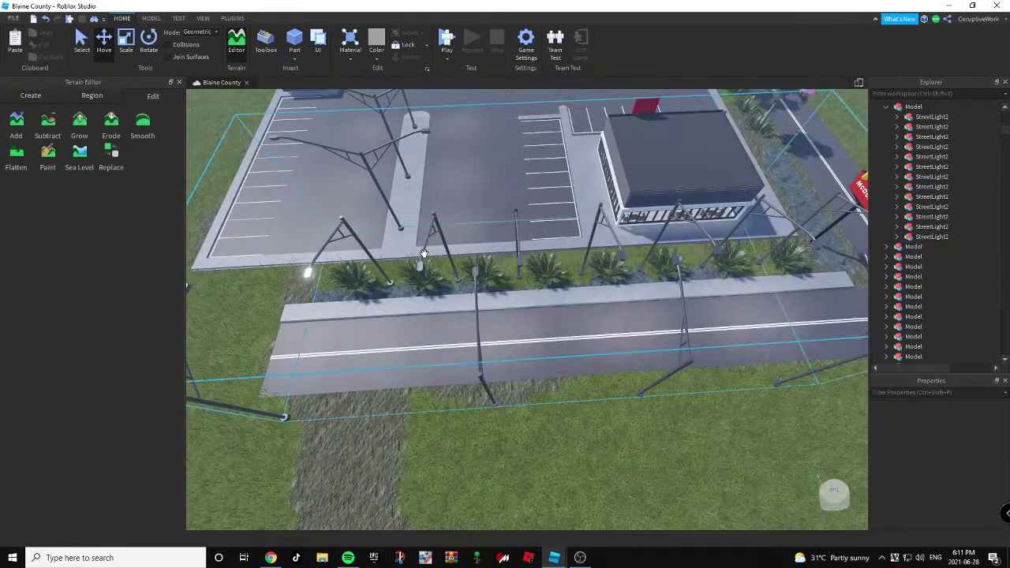
key("s")
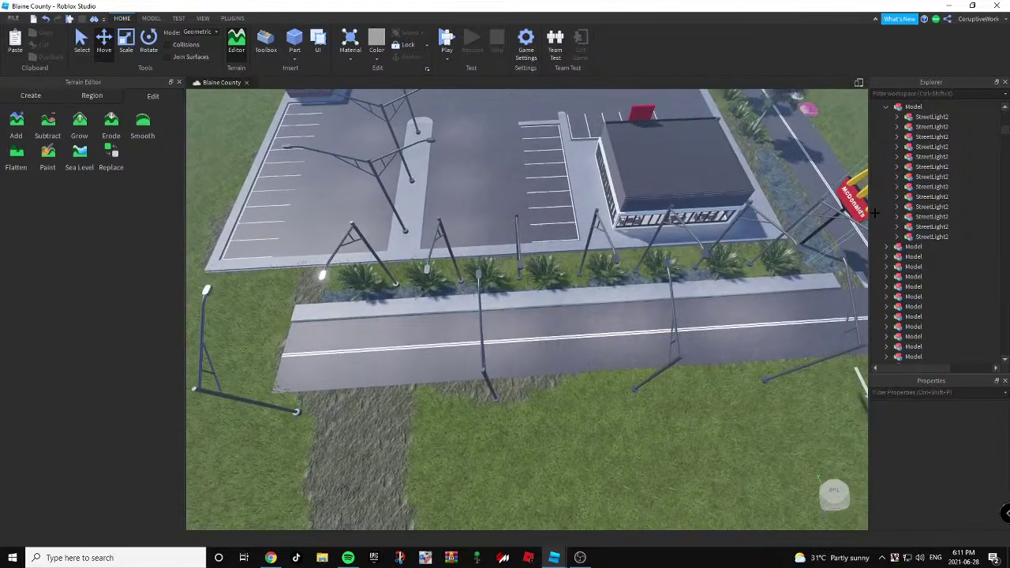
key("a")
left_click(926, 118)
left_click(923, 126)
left_click(923, 147)
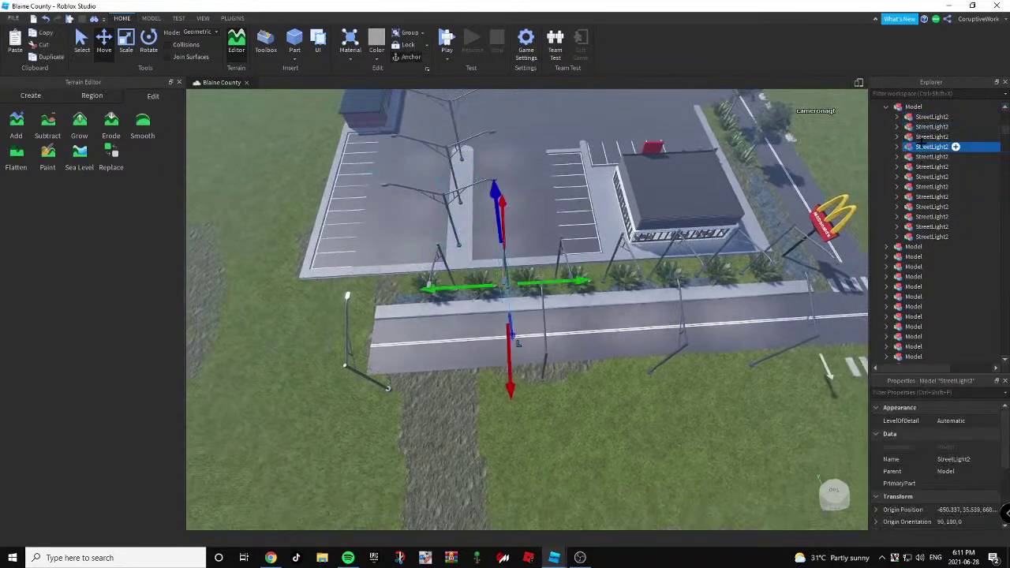
left_click(919, 237, "shift")
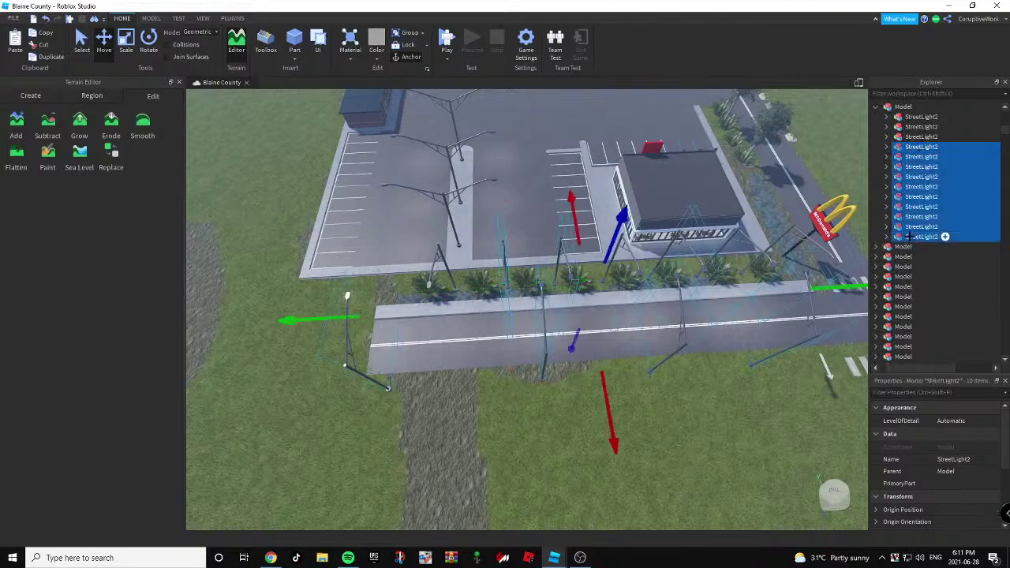
right_click_drag(761, 269, 759, 270)
key("s")
key("a")
key("w")
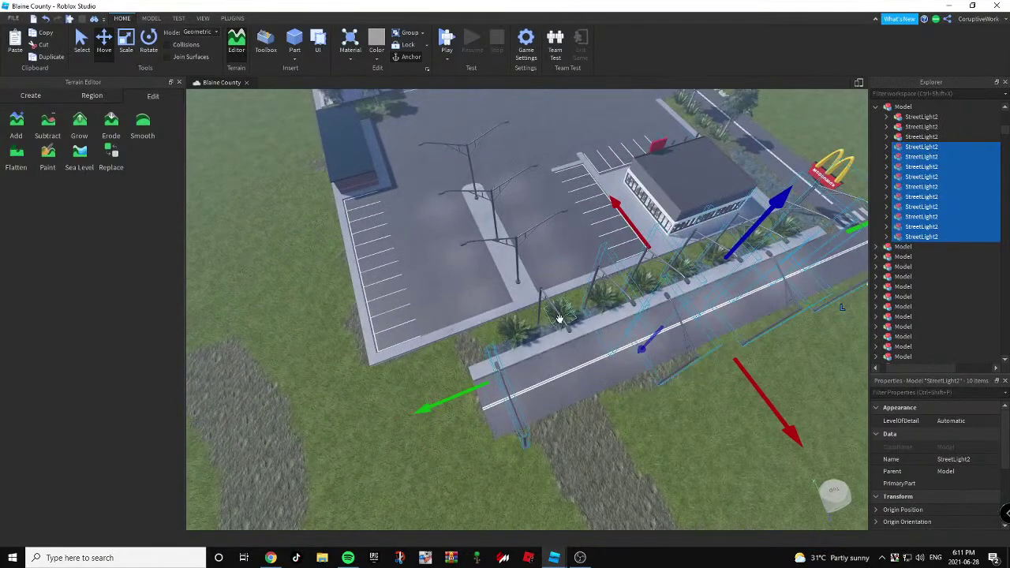
left_click_drag(913, 140, 909, 116)
left_click(910, 116, "ctrl")
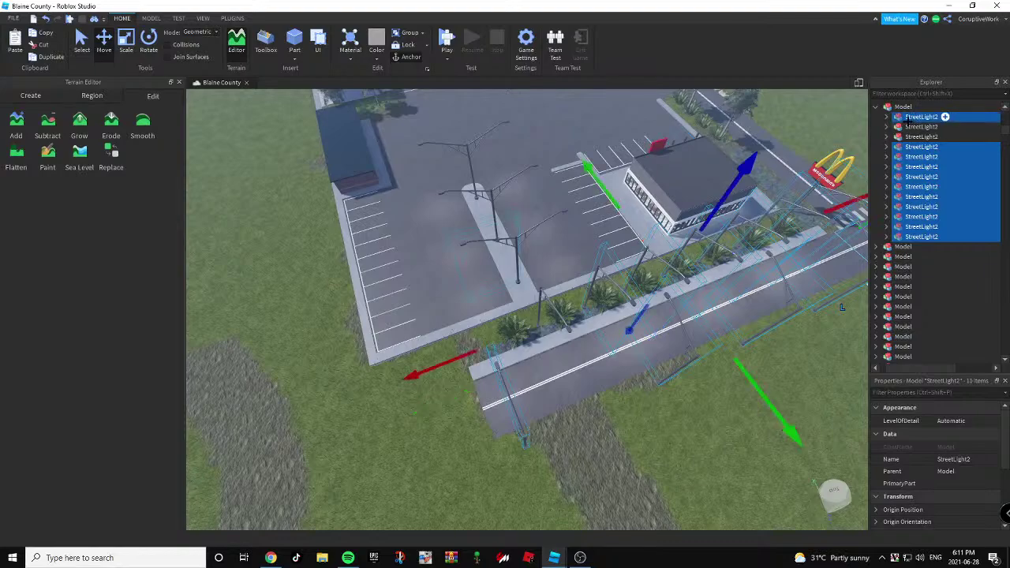
Move the StreetLight2 models from the third to the last out of their Model group into Workspace, and clear the selection.
left_click(909, 120)
left_click(909, 136)
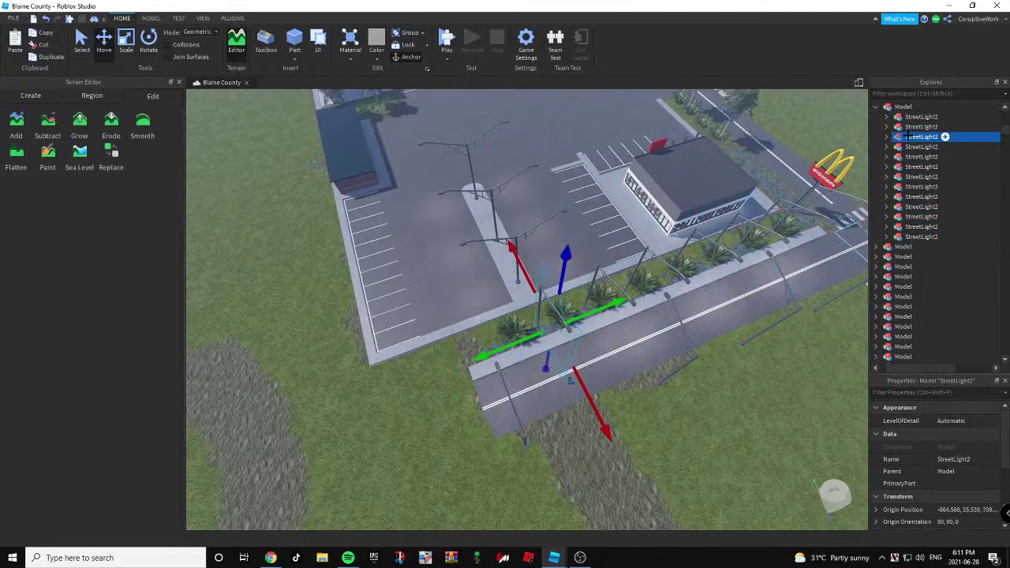
left_click(921, 236, "shift")
scroll(943, 240, "up", 15)
left_click_drag(924, 135, 898, 109)
right_click_drag(698, 349, 721, 355)
left_click(721, 354)
Thin the planting-strip street light row near the McDonald's by deleting three alternate lights.
right_click_drag(554, 315, 620, 282)
key("w")
left_click(486, 211)
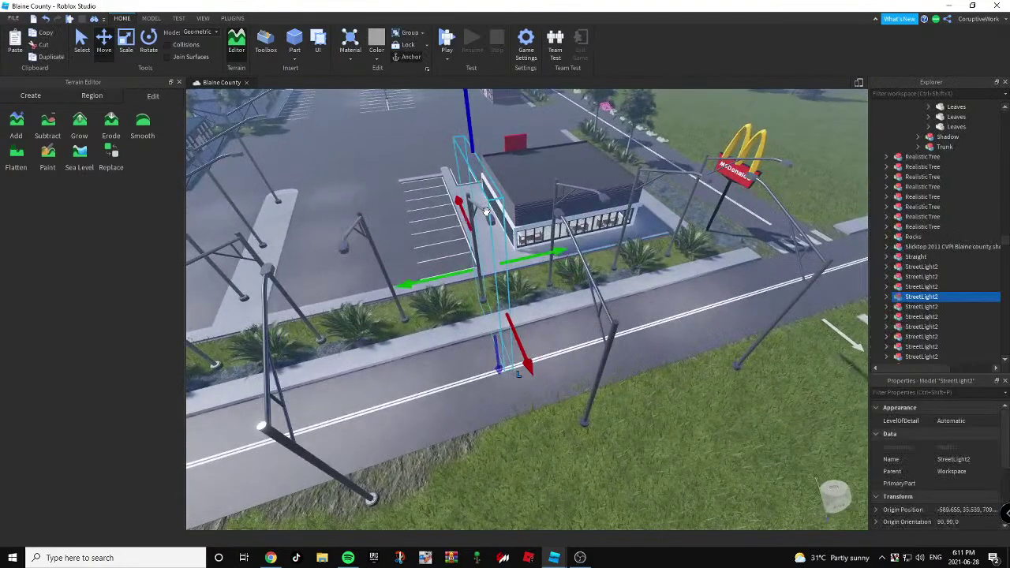
key("Delete")
left_click(669, 172)
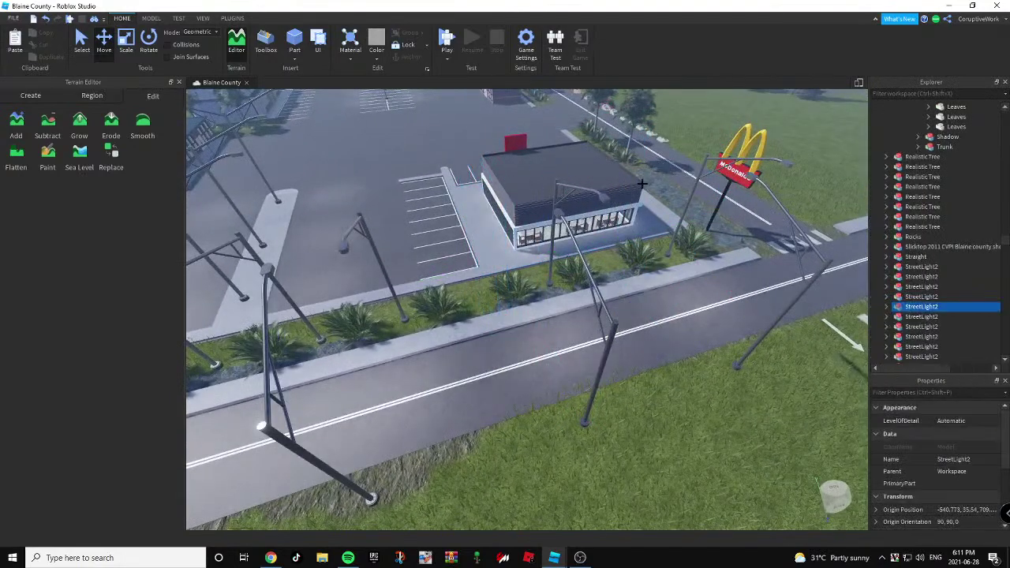
key("Delete")
right_click_drag(669, 172, 592, 253)
left_click(524, 164)
key("Delete")
Adjust the spacing of the street lights on the road edge opposite the McDonald's, and clear the selection.
key("s")
left_click(559, 253)
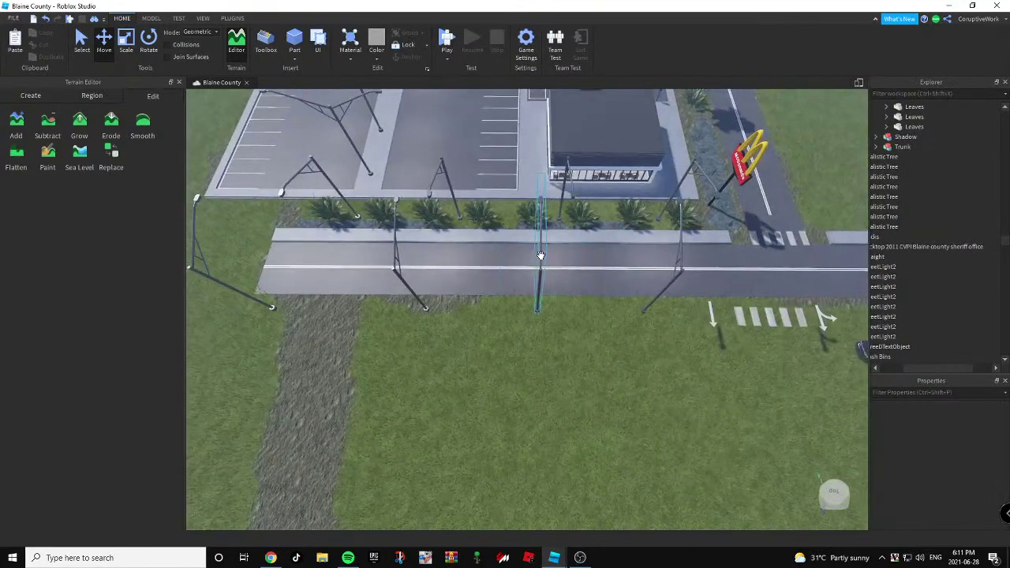
left_click_drag(541, 254, 536, 254)
right_click_drag(537, 254, 586, 215)
key("s")
left_click_drag(582, 215, 580, 216)
key("w")
mouse_move(580, 215)
right_mouse_down()
mouse_move(519, 209)
mouse_move(595, 205)
mouse_move(608, 217)
mouse_move(586, 208)
right_mouse_up()
left_click(559, 221)
key("s")
key("d")
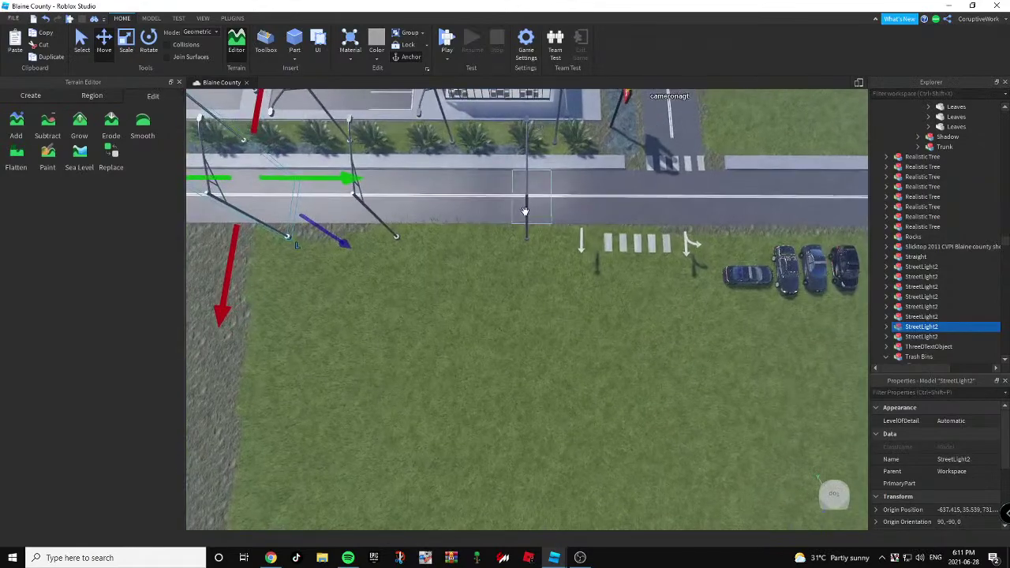
left_click(544, 197)
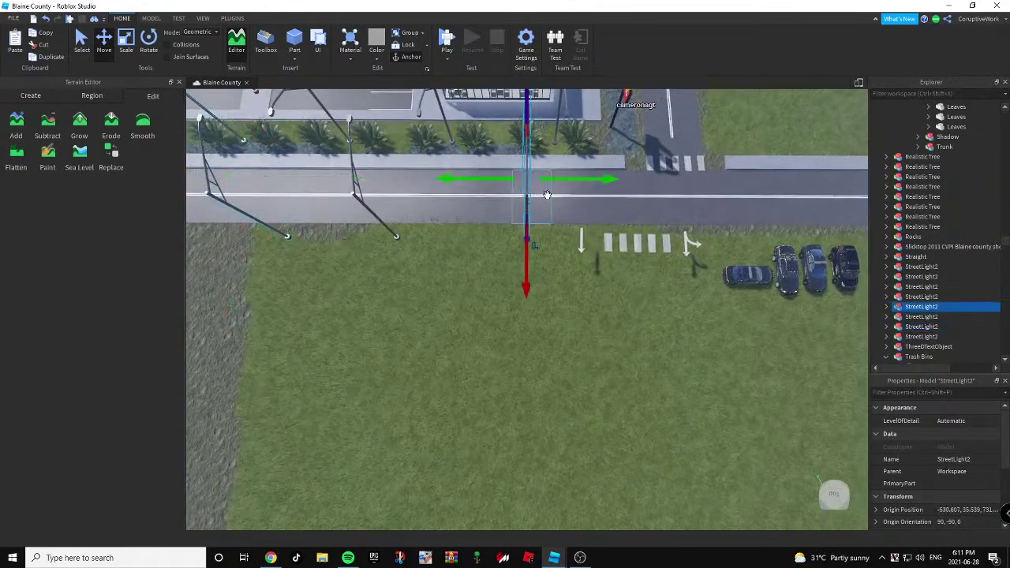
left_click(557, 258)
right_click_drag(557, 258, 591, 248)
key("w")
key("a")
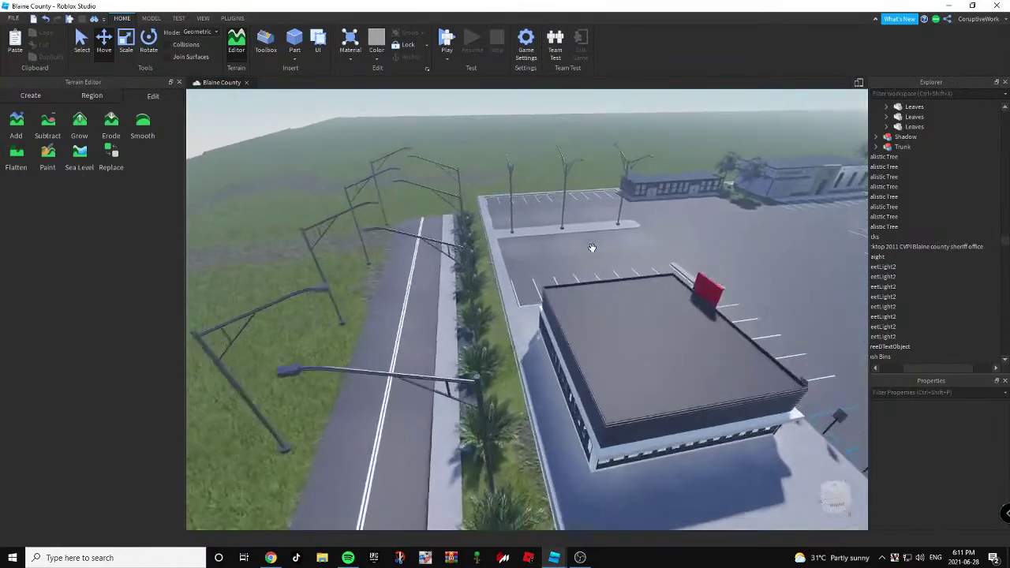
scroll(592, 247, "down", 10)
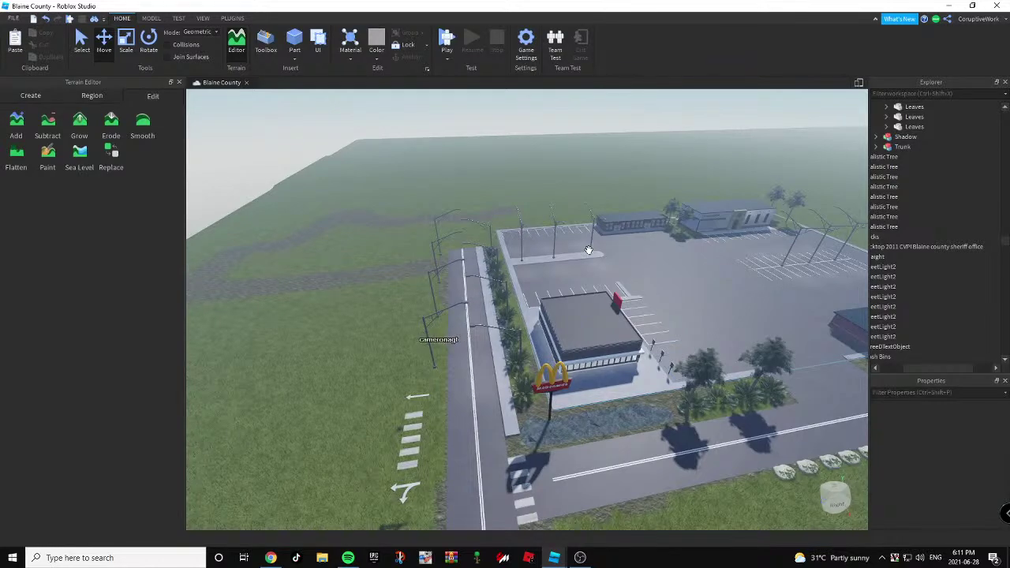
key("alt+Tab")
scroll(612, 260, "down", 5)
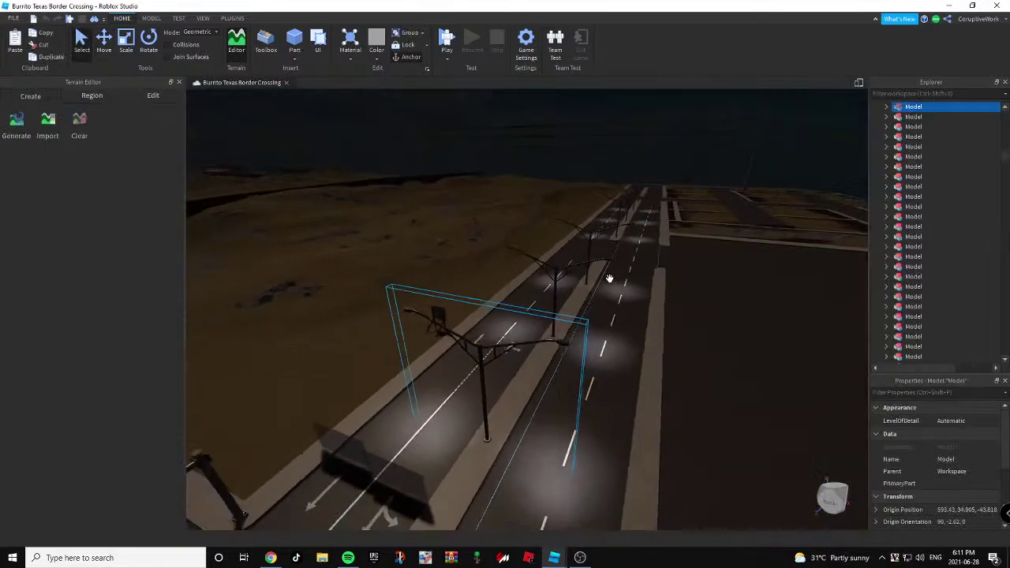
key("alt+Tab")
key("alt+Tab")
Switch to Chrome, open roblox.com in a new tab, and close that tab.
left_click(532, 308)
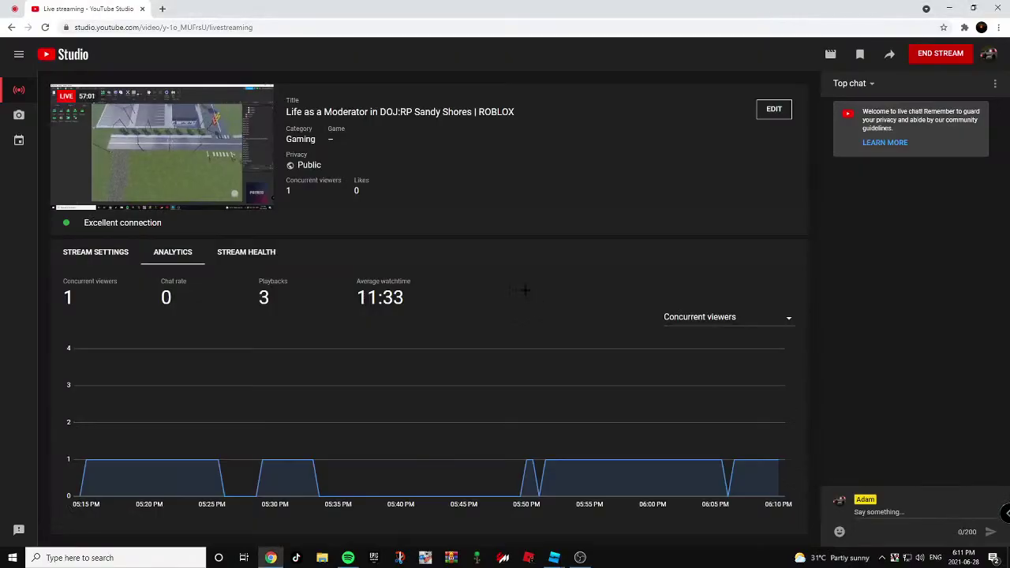
left_click(15, 7)
left_click(124, 2)
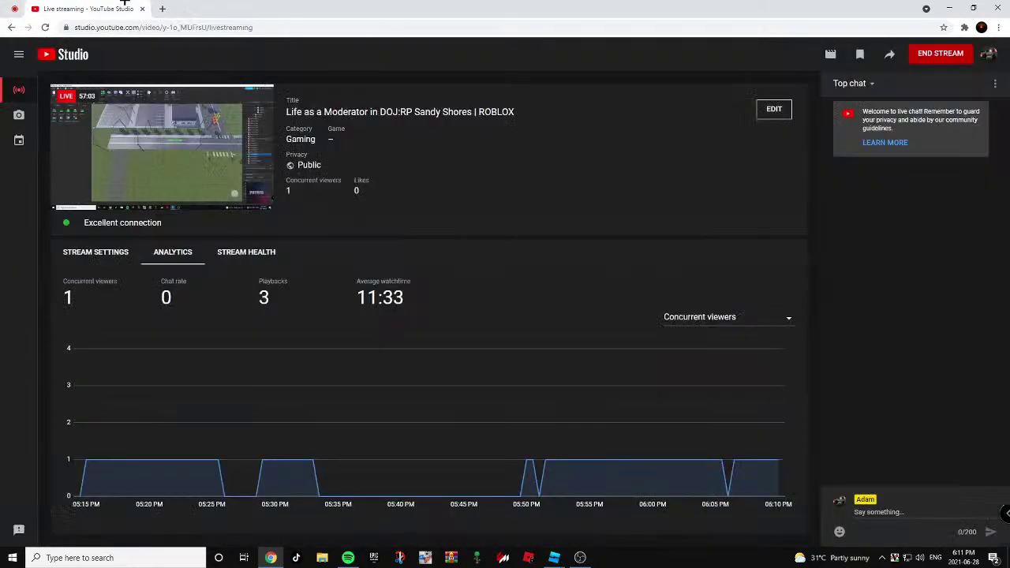
key("ctrl+t")
type("rocket-league.com")
key("Return")
key("ctrl+w")
key("ctrl+t")
type("roblox.com")
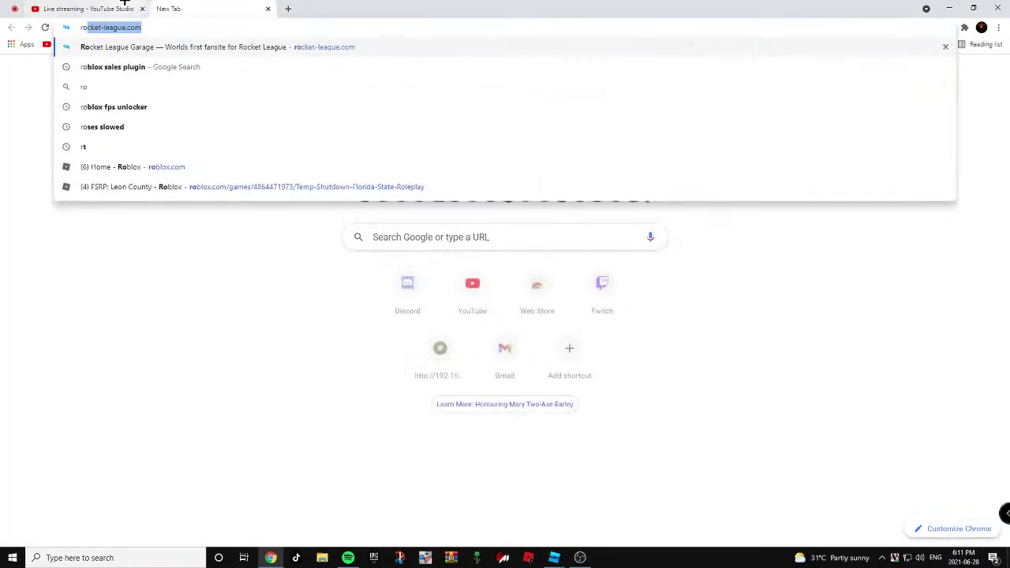
key("Return")
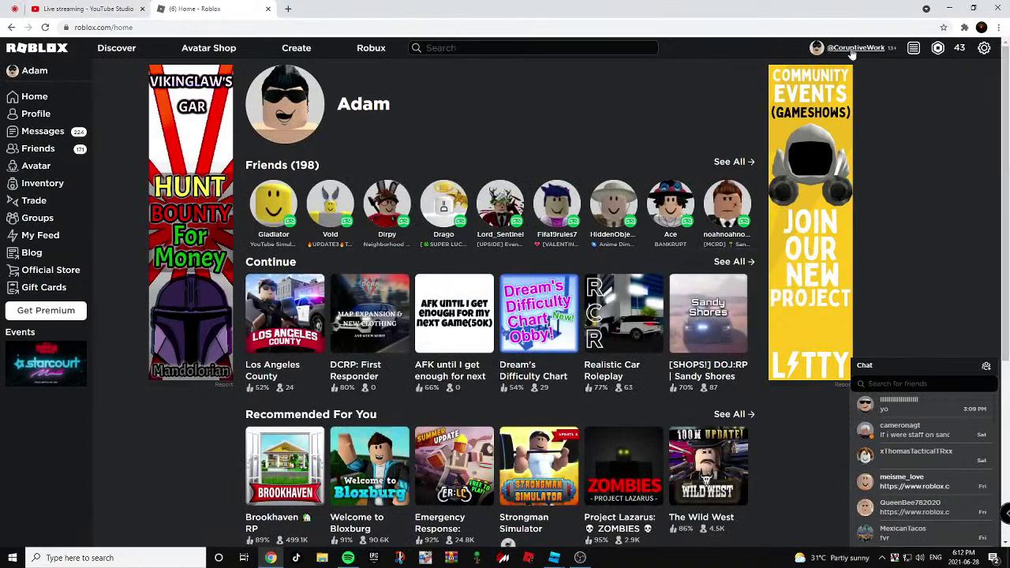
left_click(269, 8)
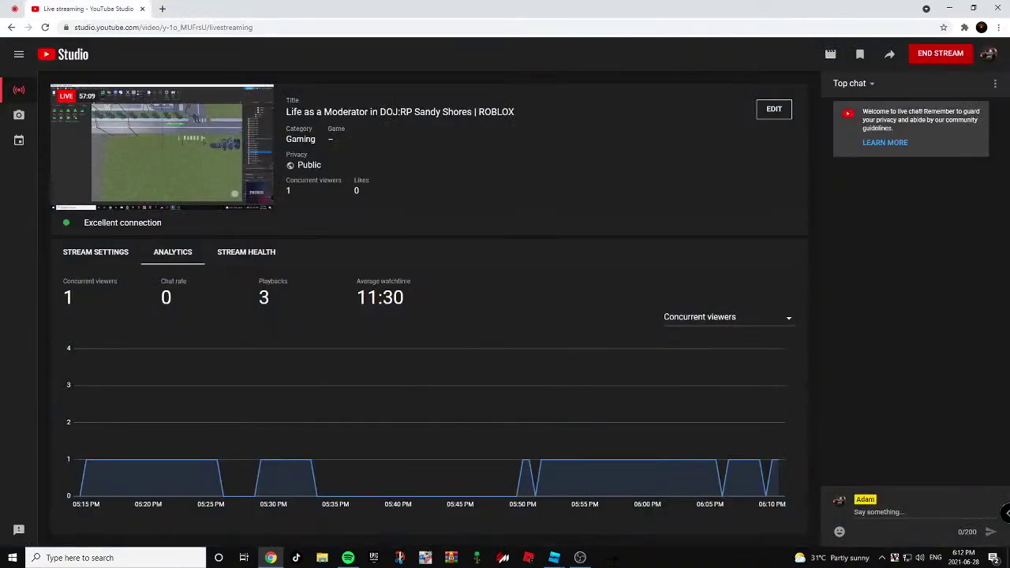
Switch back to the Blaine County place in Roblox Studio, duplicate the planting-strip curb, and move the copy to the opposite road edge.
mouse_move(554, 558)
left_click(529, 535)
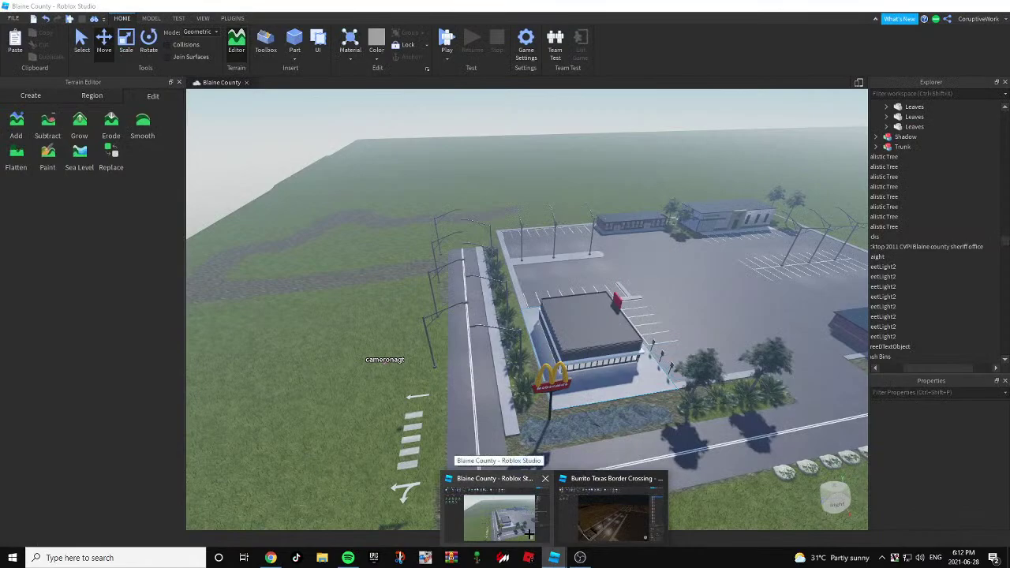
key("w")
right_click_drag(503, 425, 509, 393)
key("a")
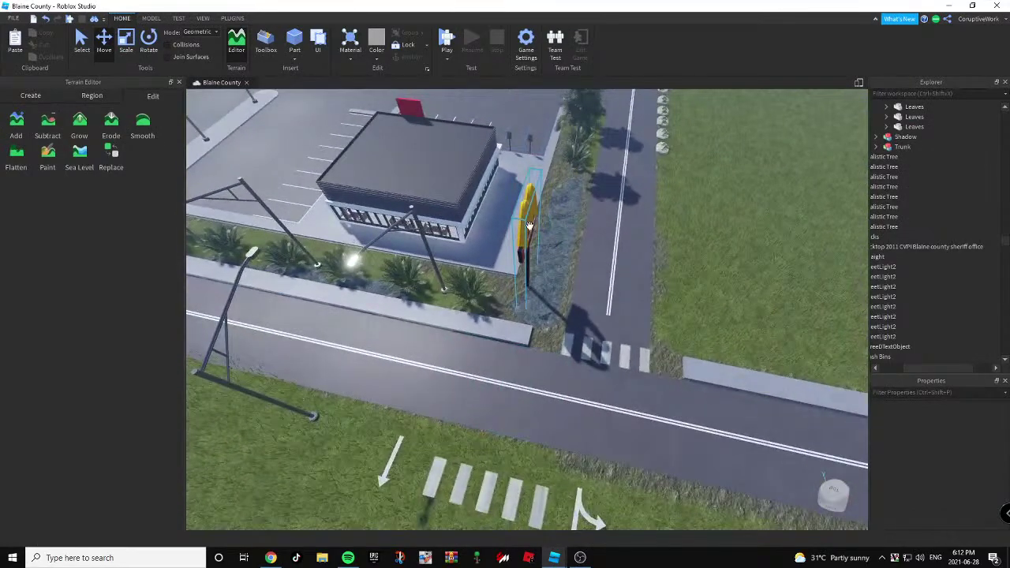
key("s")
right_click_drag(529, 227, 505, 177)
key("w")
key("d")
key("a")
left_click(476, 218)
key("d")
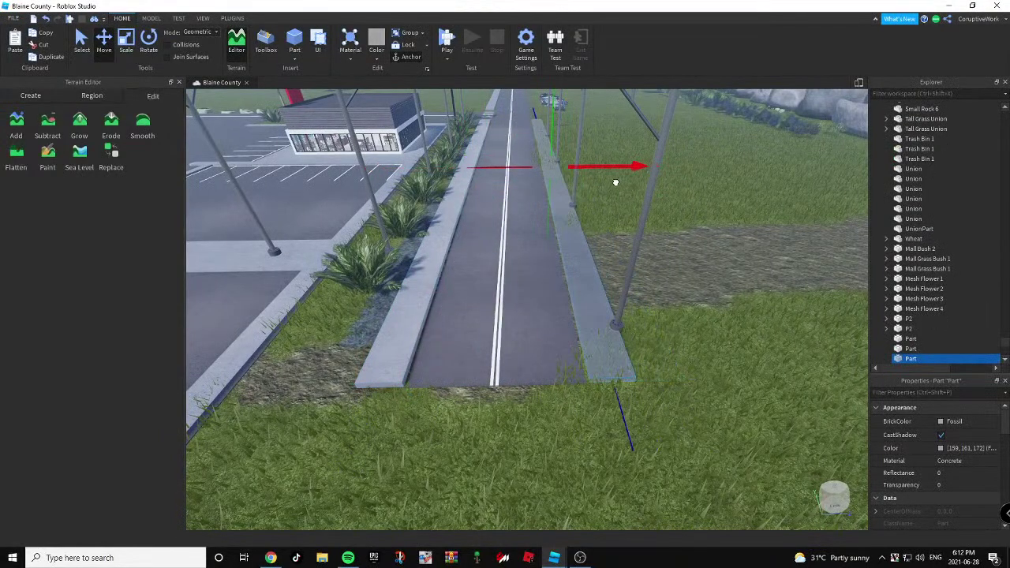
Narrow the copied curb and lengthen it along the road edge past the crosswalk markings and the parked police cars.
key("d")
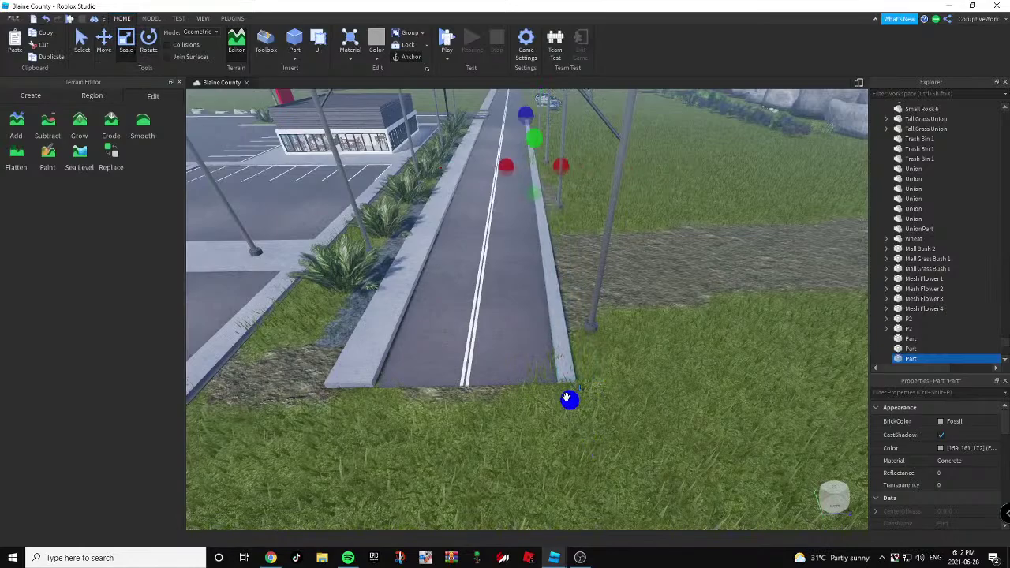
left_click(704, 289)
key("d")
mouse_move(704, 289)
right_mouse_down()
mouse_move(708, 265)
mouse_move(708, 278)
right_mouse_up()
key("w")
key("w")
key("s")
key("d")
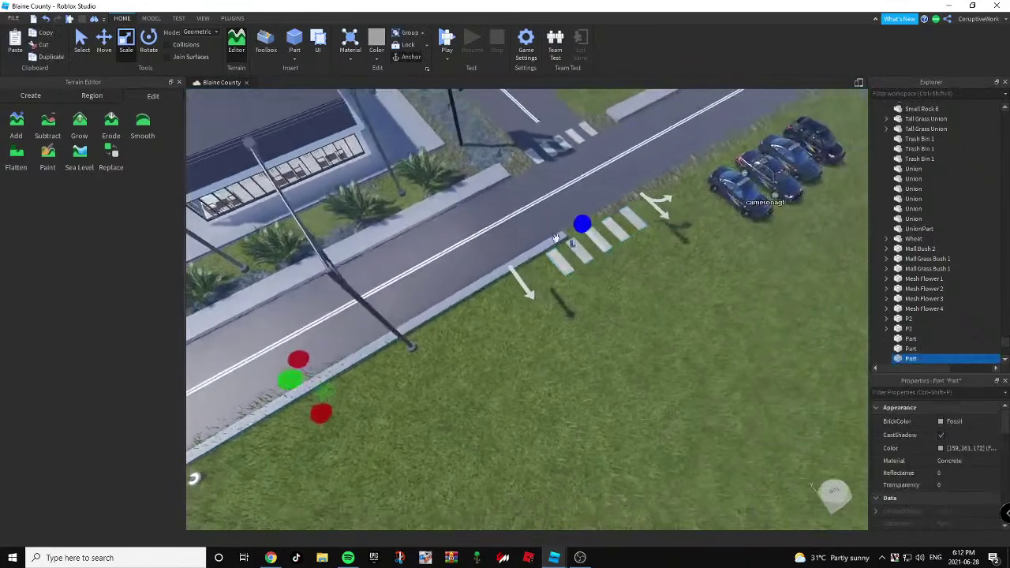
left_click_drag(582, 225, 659, 142)
key("d")
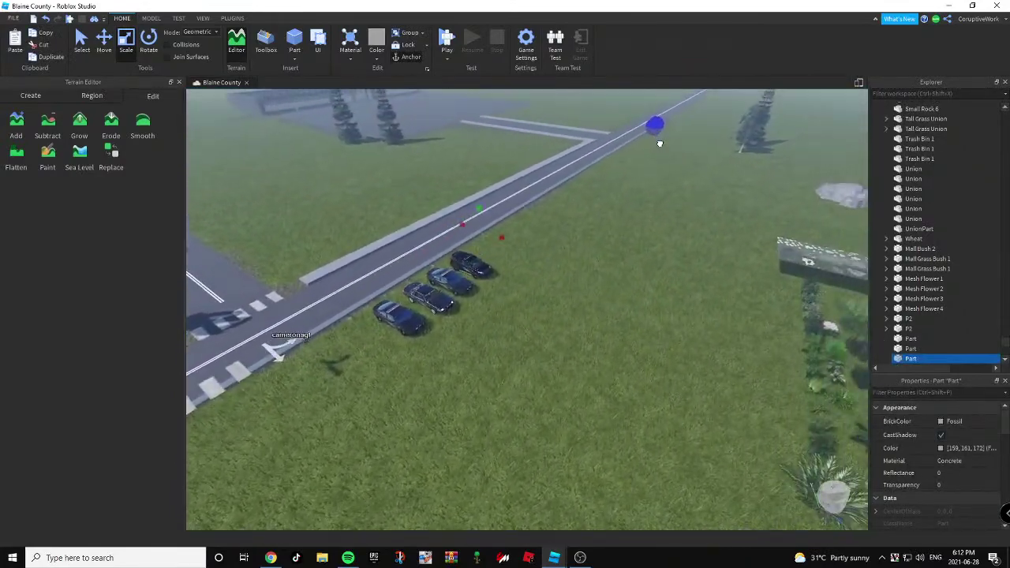
Extend the narrow curb to the far end of the road, and clear the selection.
mouse_move(580, 195)
right_mouse_down()
mouse_move(576, 182)
mouse_move(596, 187)
right_mouse_up()
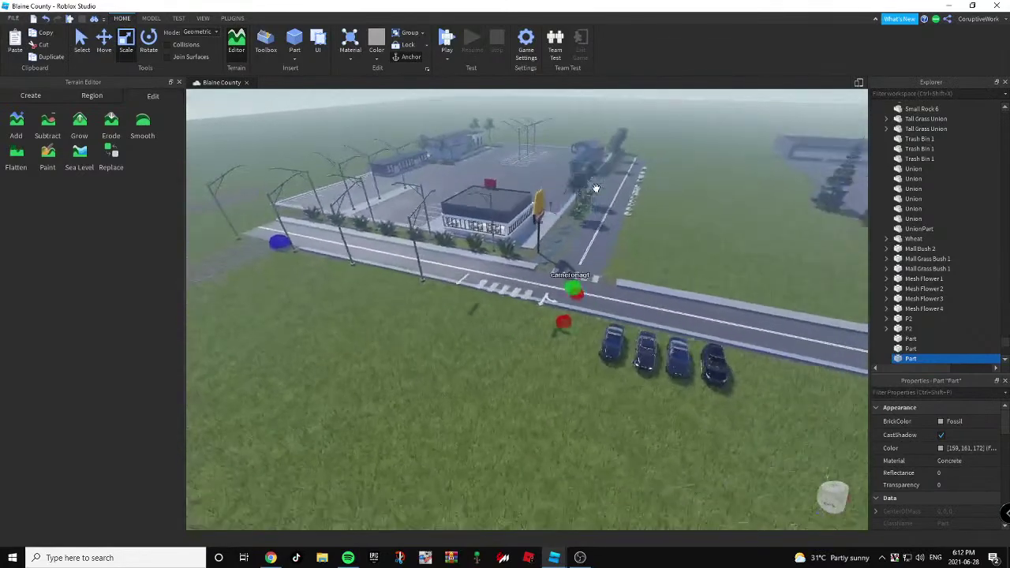
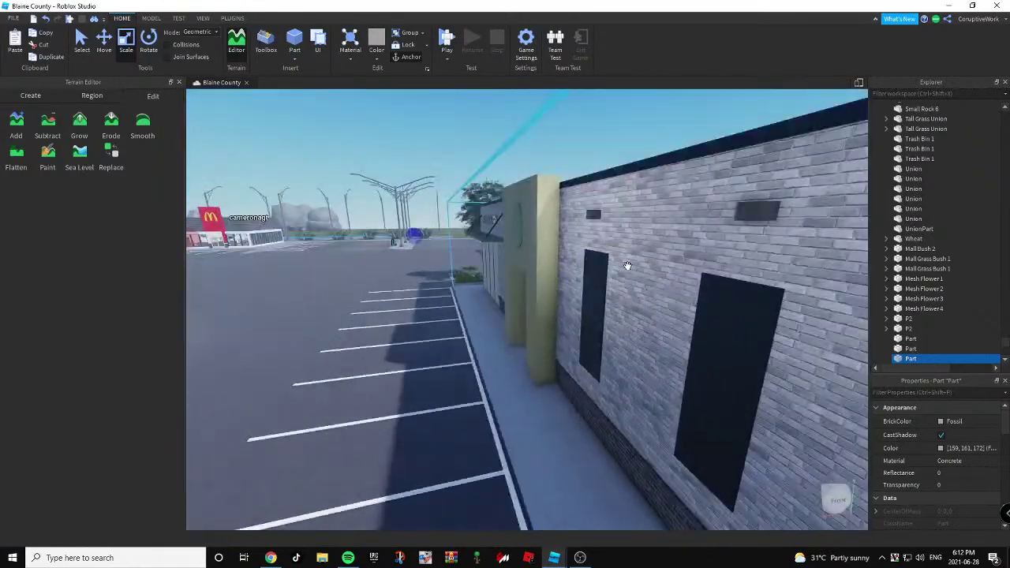
scroll(627, 266, "down", 5)
right_click_drag(627, 266, 611, 217)
key("a")
key("a")
left_click_drag(612, 217, 517, 239)
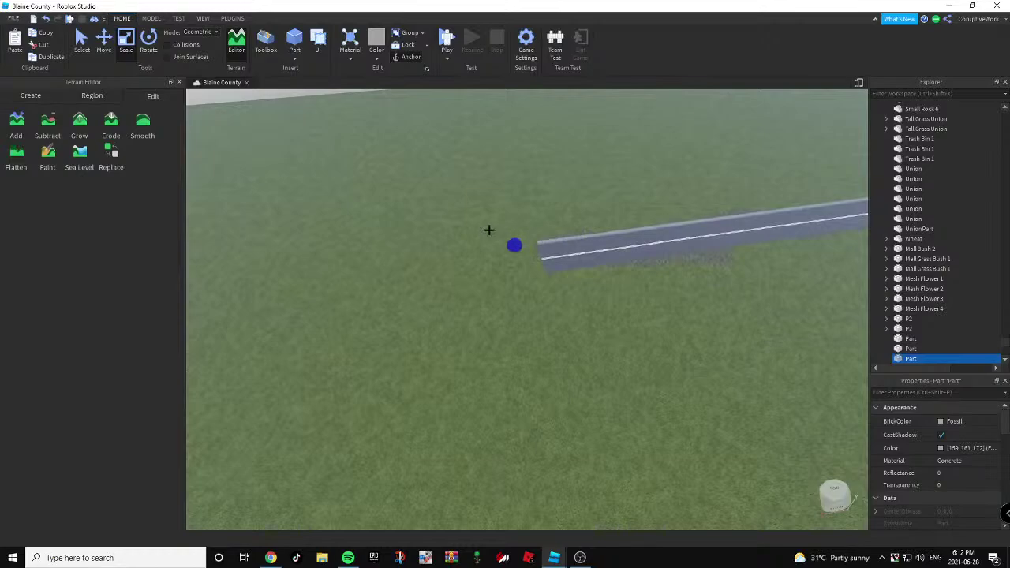
left_click(489, 229)
Switch to the Burrito Texas Border Crossing window and open the recent file Houses.rbxl.
right_click_drag(489, 230, 564, 138)
key("w")
right_click_drag(529, 298, 435, 368)
key("w")
key("w")
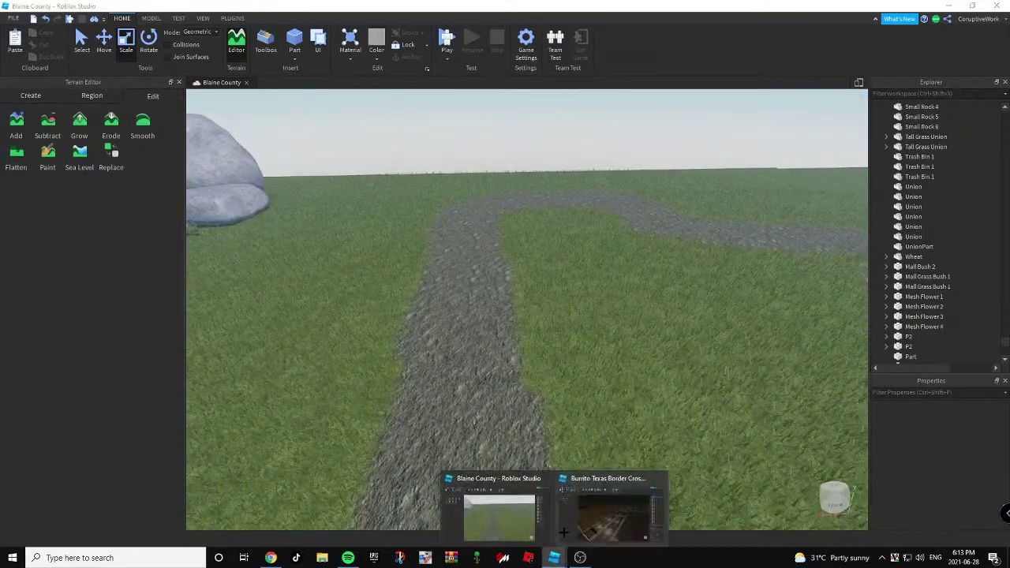
left_click(586, 517)
left_click(12, 18)
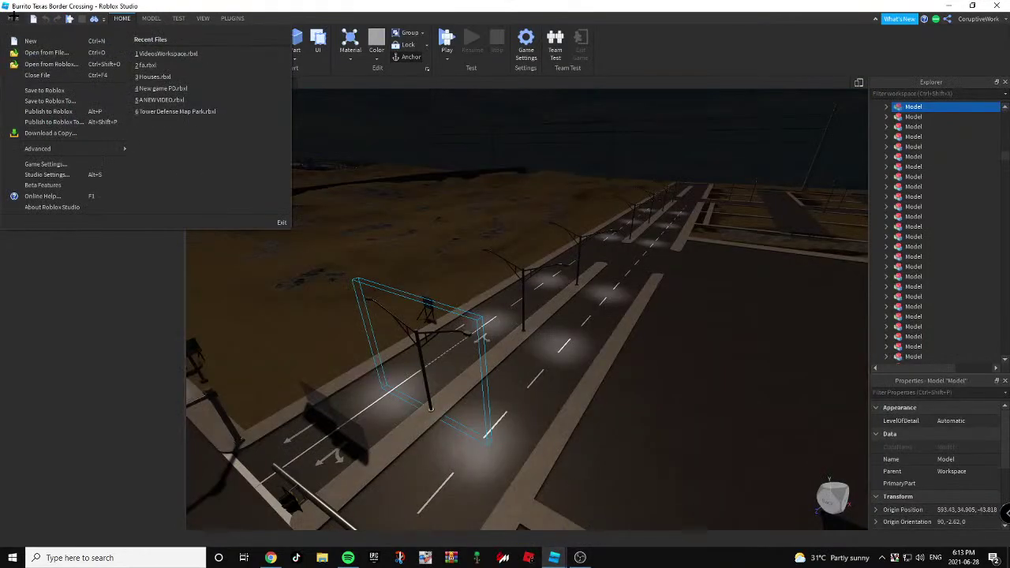
left_click(168, 76)
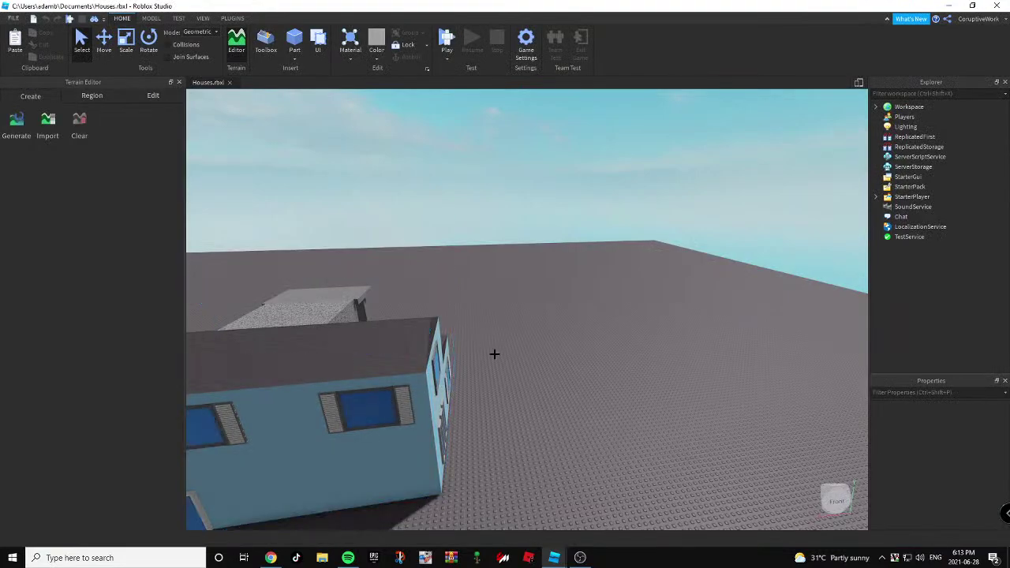
Copy the House 1 model from Houses.rbxl and paste it into the Blaine County place.
right_click_drag(495, 354, 514, 342)
right_click(514, 343)
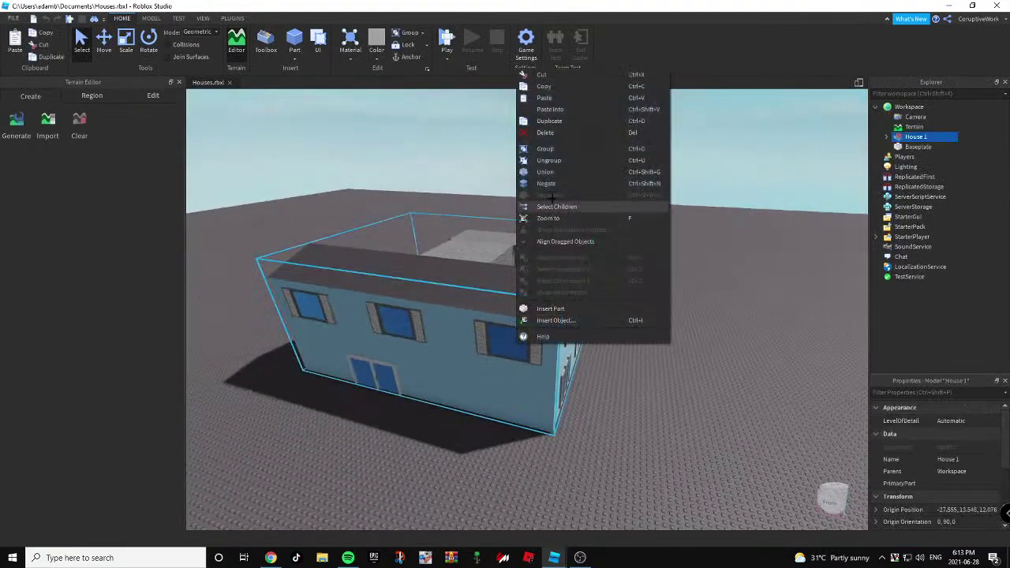
left_click(540, 88)
key("alt+Tab")
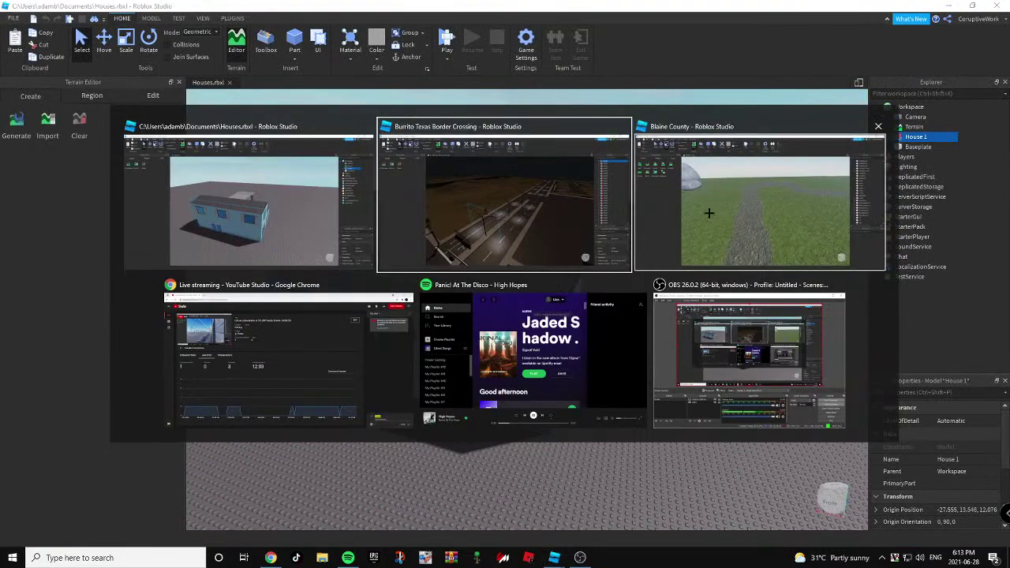
left_click(701, 217)
right_click_drag(687, 224, 512, 244)
right_click(524, 240)
left_click(523, 274)
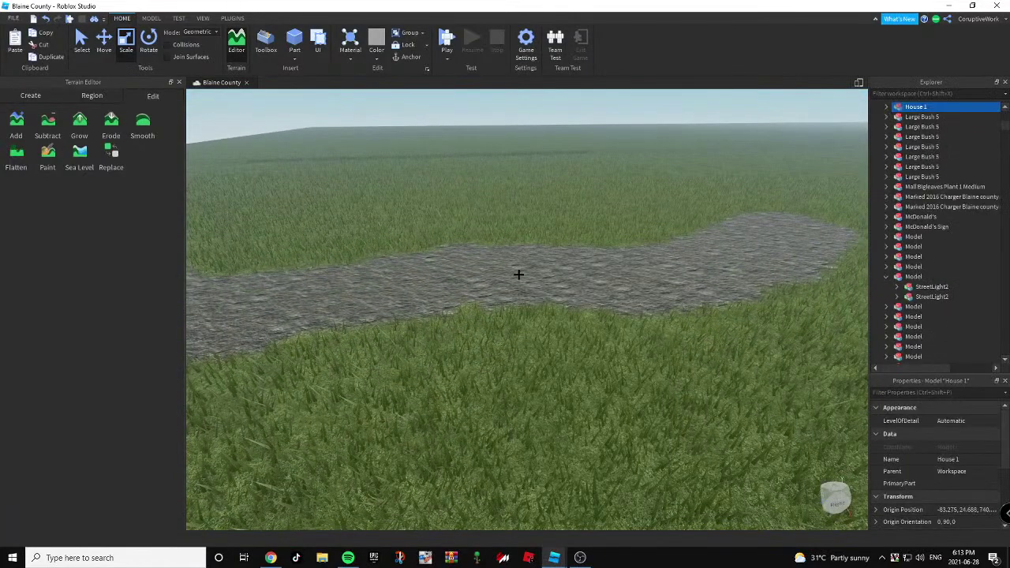
Move House 1 onto the grass just beyond the end of the road, near the parking lot.
key("f")
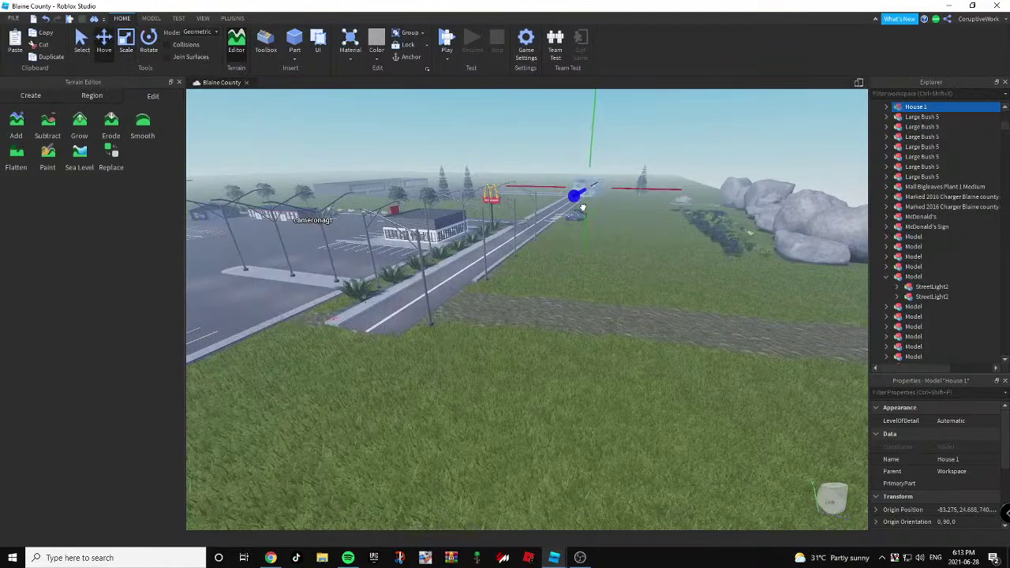
left_click_drag(500, 247, 244, 409)
key("s")
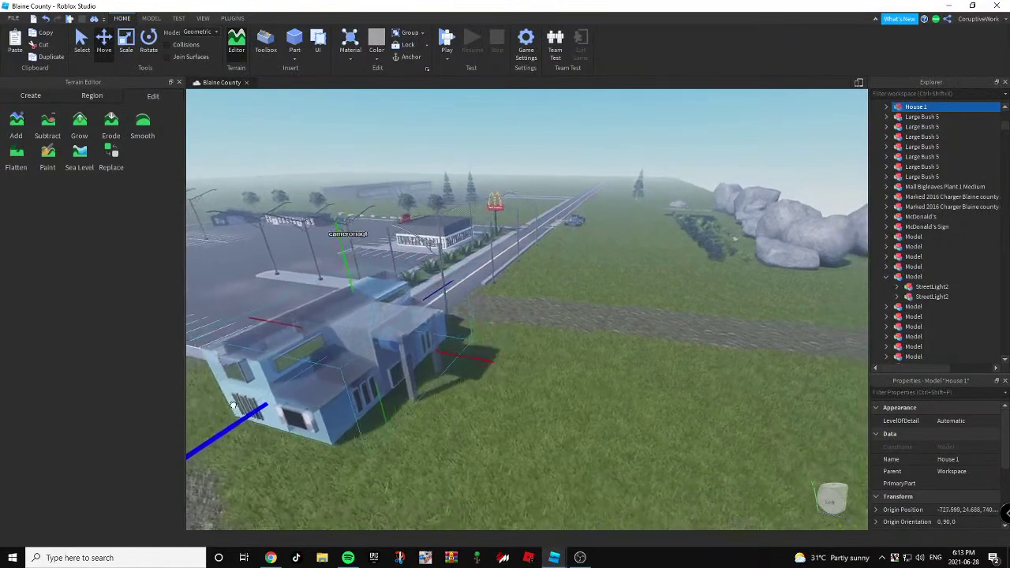
Rotate House 1 a quarter turn and move it farther away from the end of the road.
key("ctrl+r")
key("d")
right_click_drag(622, 355, 623, 355)
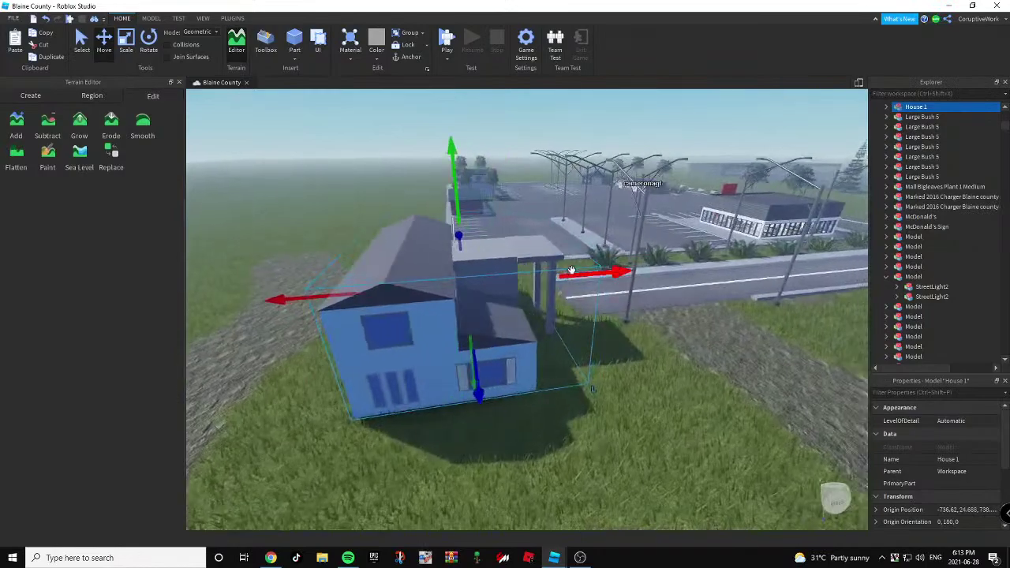
left_click_drag(571, 271, 426, 287)
Enlarge the lower roof wedge on House 1's near wing so it slightly overhangs the walls below.
left_click(537, 337)
right_click_drag(536, 336, 533, 306)
left_click(532, 313, "alt")
key("d")
key("d")
left_click(130, 43)
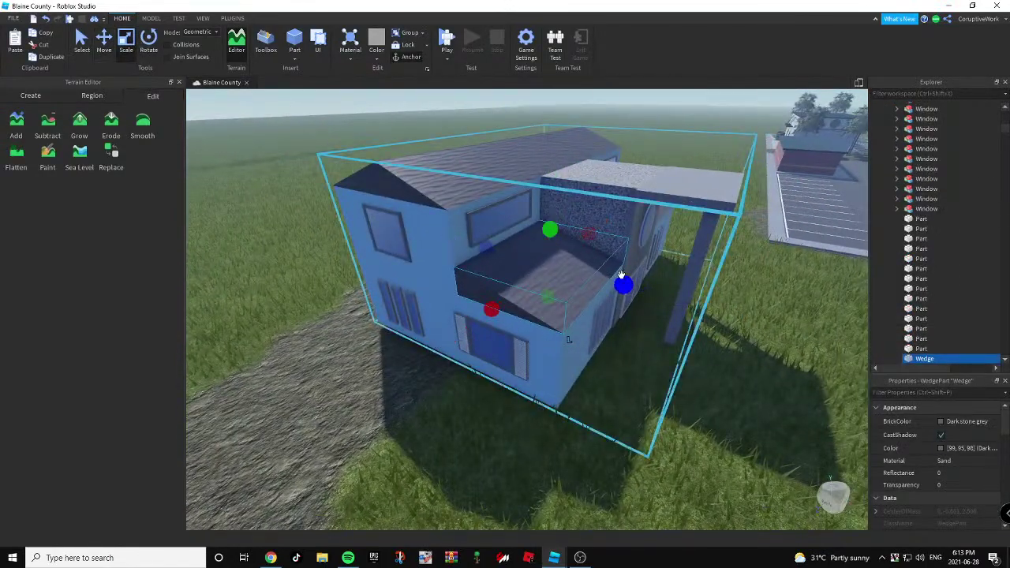
left_click_drag(621, 282, 628, 289)
left_click_drag(492, 312, 485, 318)
Widen the upper roof wedges near the gable end so they overhang the second-floor walls.
left_click(413, 349)
key("d")
right_click_drag(413, 349, 416, 353)
key("a")
scroll(417, 352, "down", 3)
left_click(457, 165)
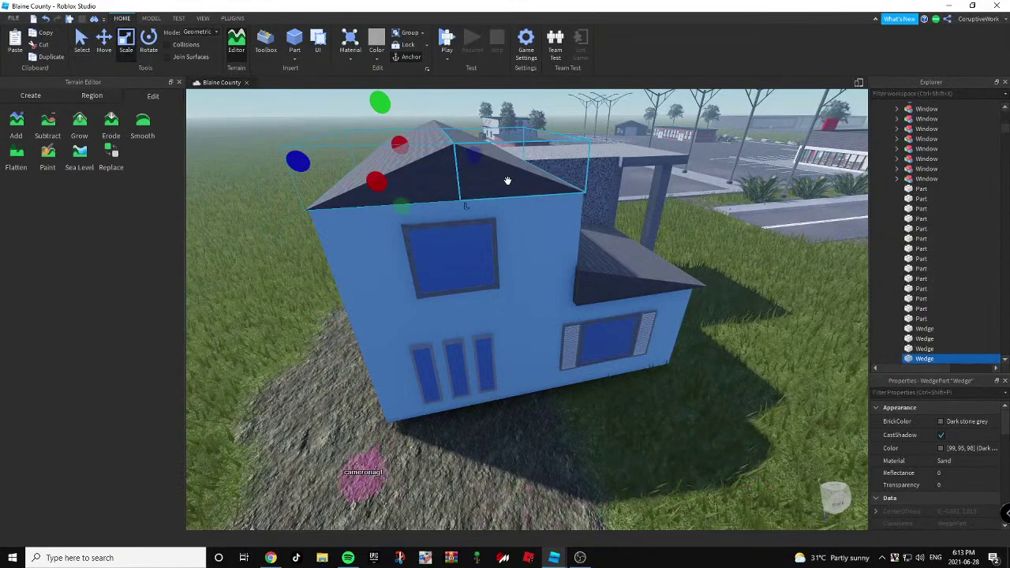
key("d")
right_click_drag(378, 183, 516, 198)
left_click(365, 129)
key("a")
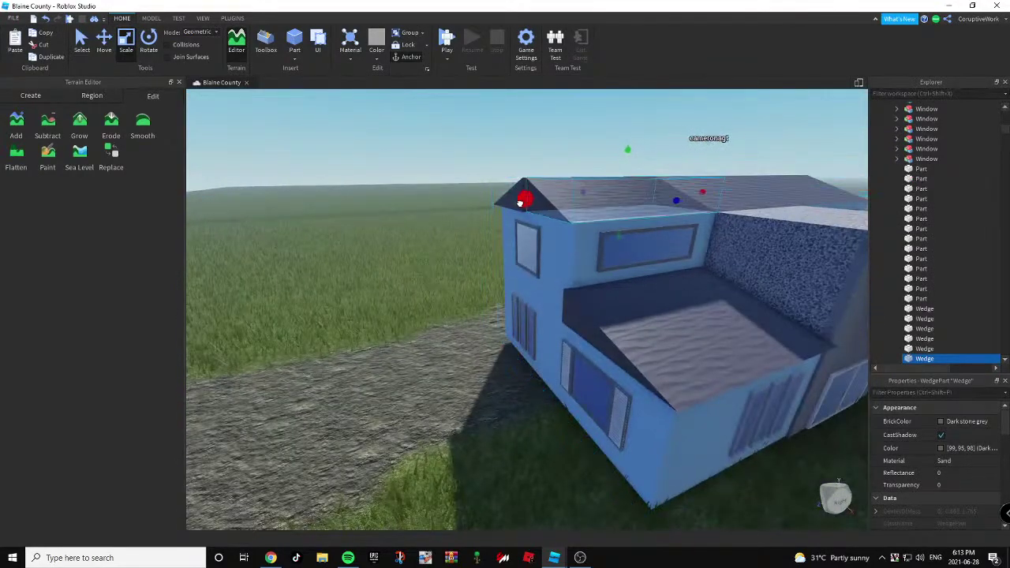
left_click_drag(670, 205, 682, 208)
key("a")
right_click_drag(631, 239, 591, 229)
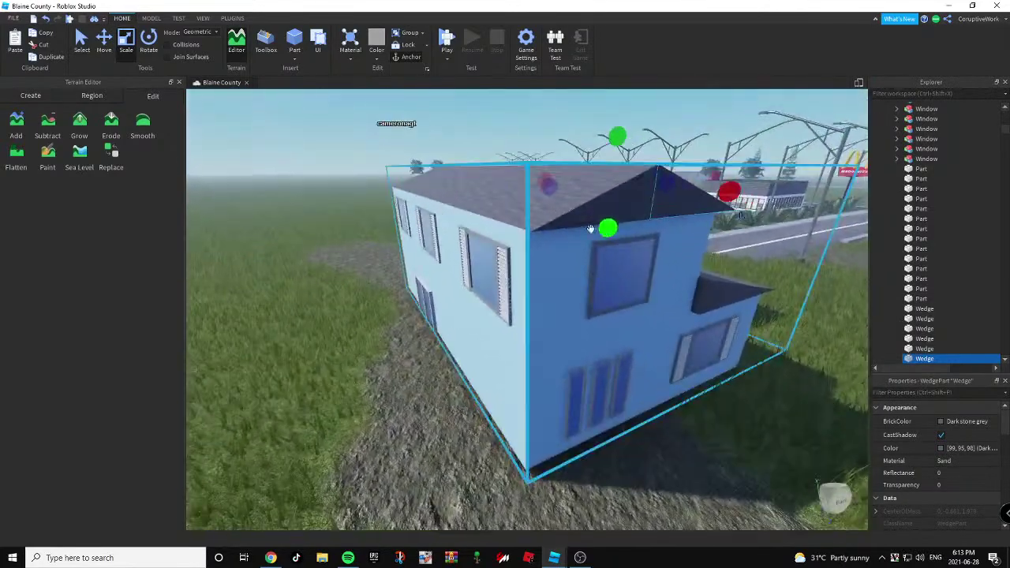
Extend the rear upper roof wedges outward so they overhang the house's back wall.
left_click(654, 396)
left_click(540, 190)
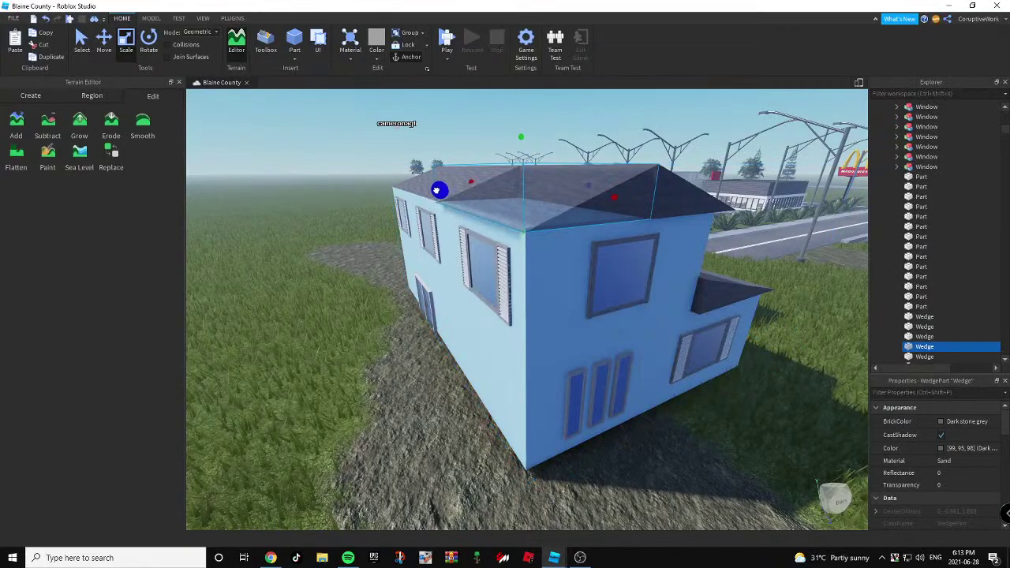
scroll(448, 217, "up", 5)
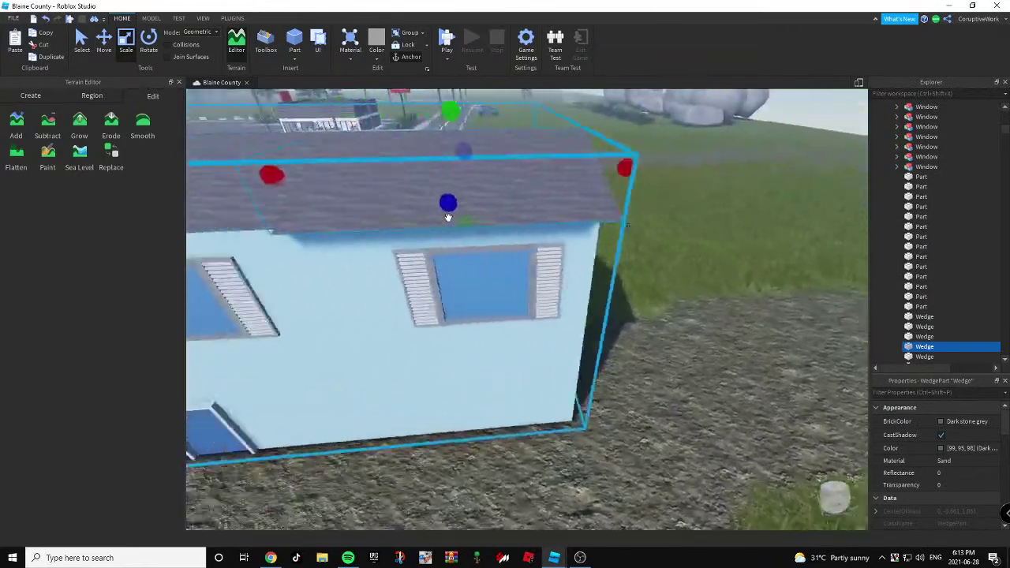
right_click_drag(449, 217, 406, 213)
left_click(421, 176)
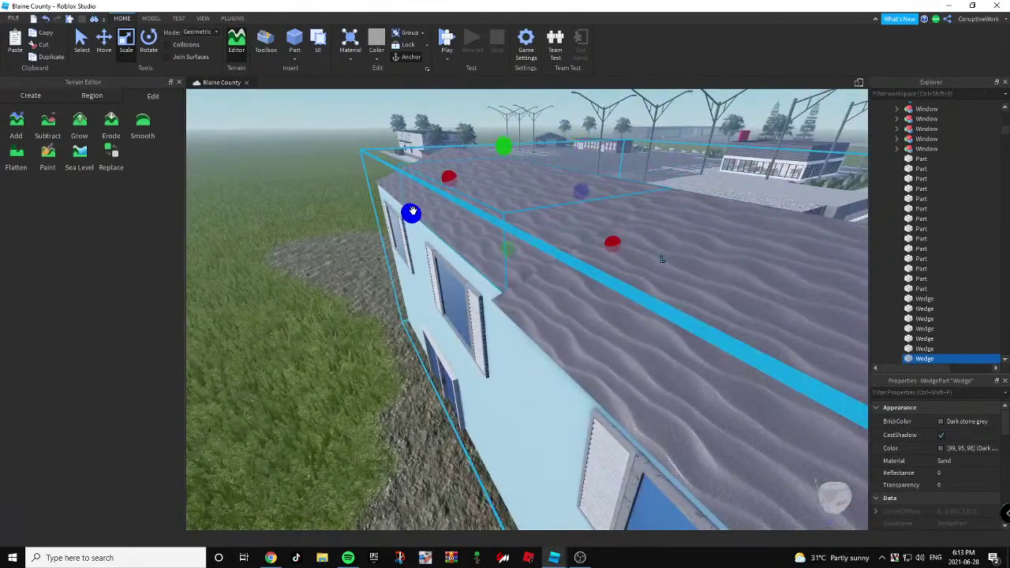
left_click_drag(400, 214, 400, 214)
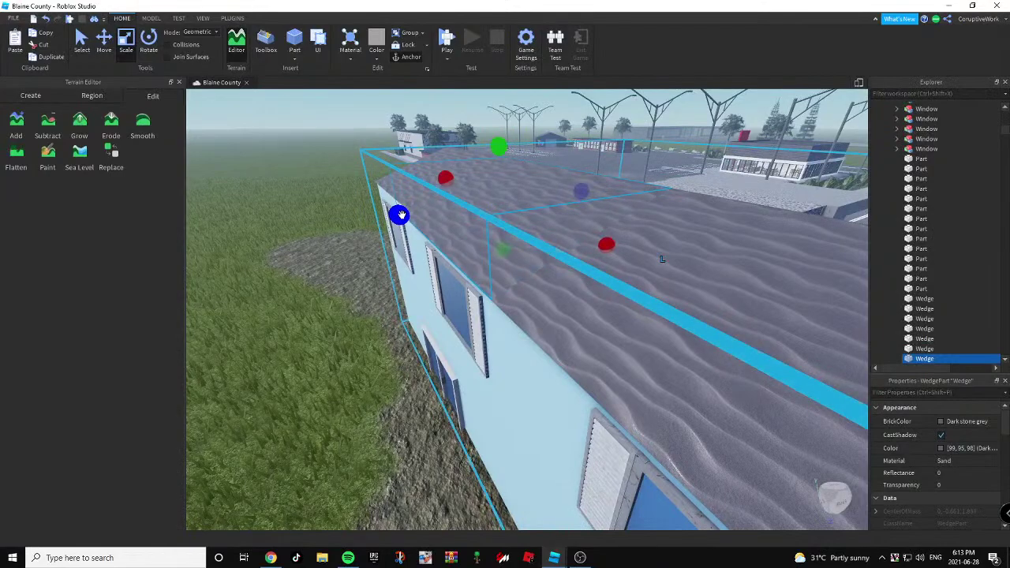
Lengthen the front upper roof wedge so it projects slightly past the gable wall.
right_click_drag(401, 214, 467, 275)
left_click(412, 242)
right_click_drag(412, 242, 592, 279)
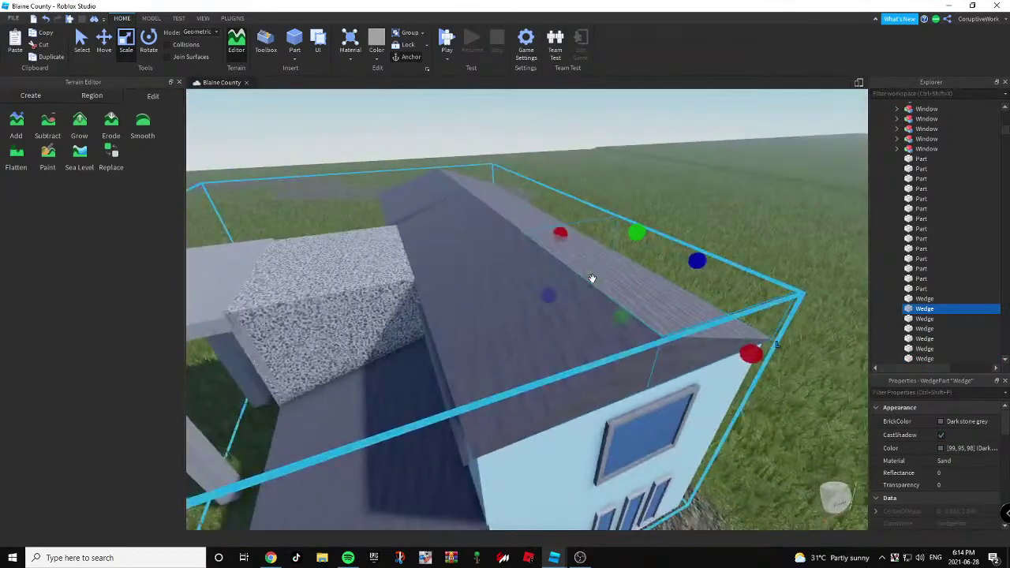
left_click(453, 233)
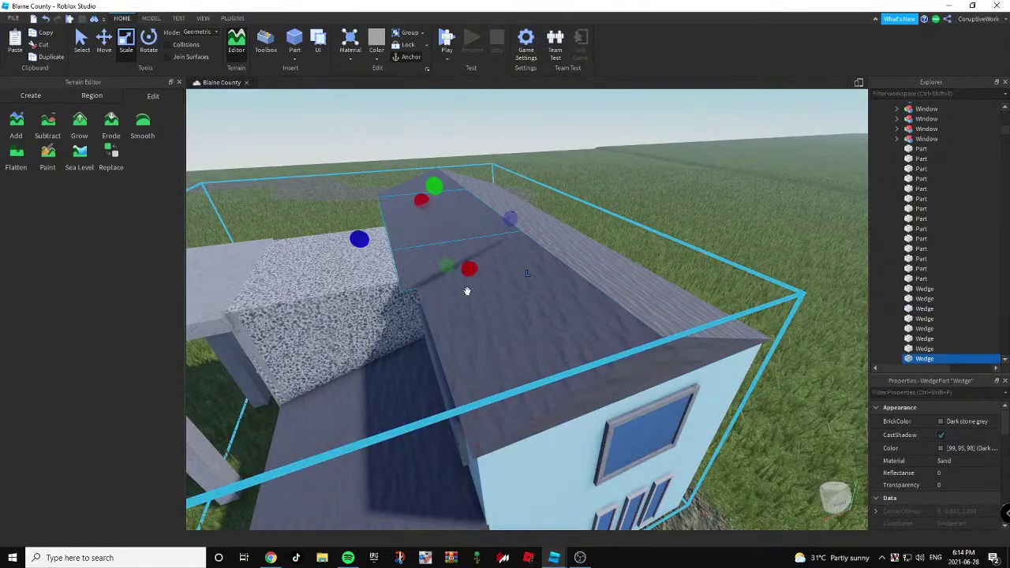
left_click(494, 331)
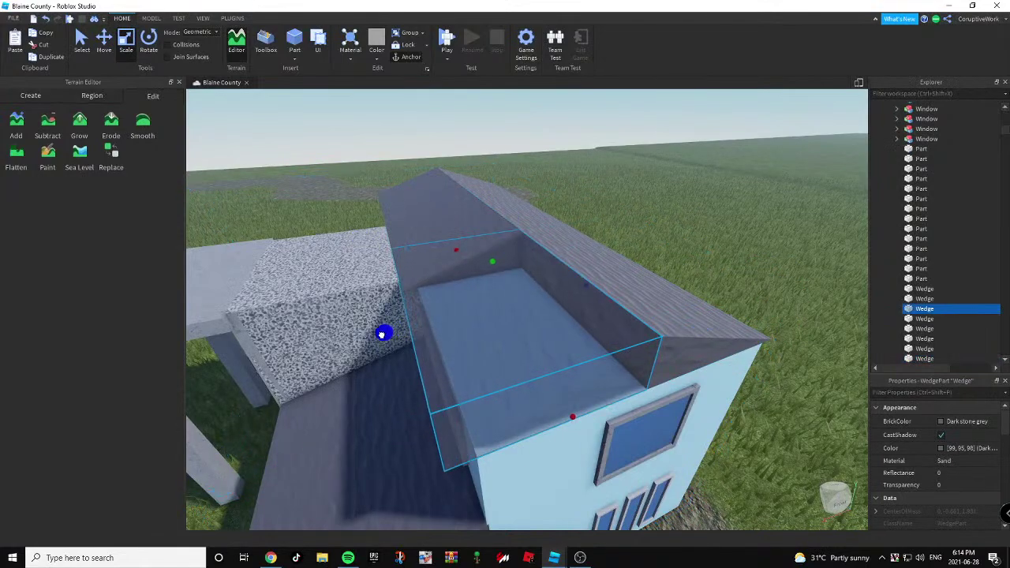
left_click_drag(572, 417, 577, 424)
Try to lengthen the rear upper roof wedge past the gable wall, and undo the change.
key("d")
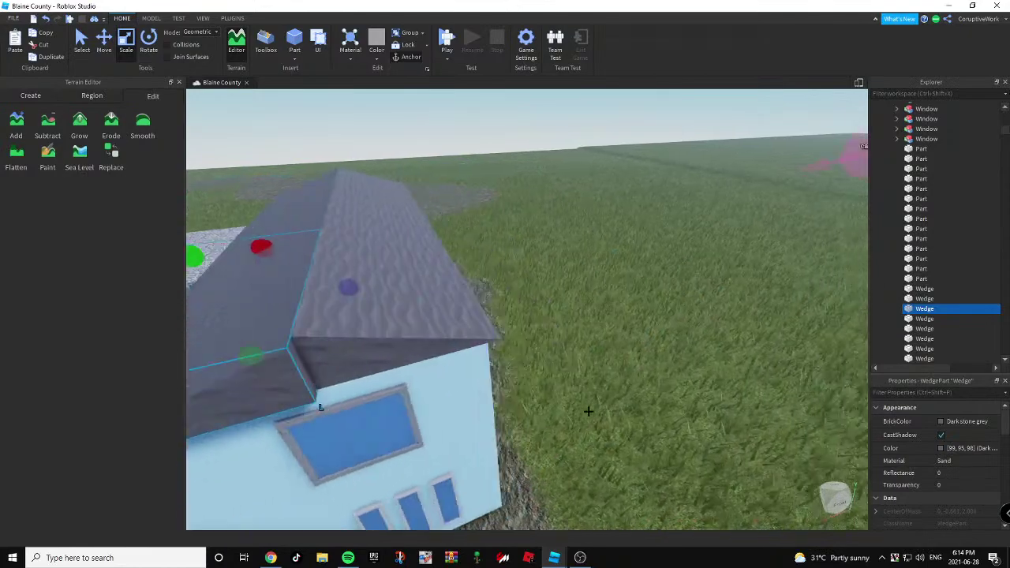
left_click(301, 320)
right_click_drag(303, 317, 315, 293)
key("w")
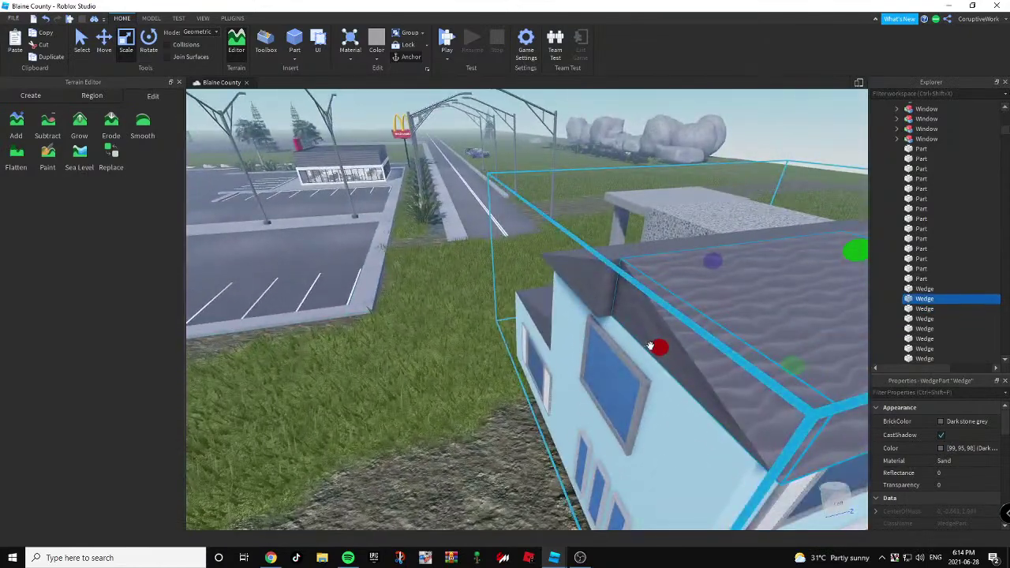
left_click_drag(650, 346, 640, 349)
key("ctrl+z")
Match the front and rear upper roof wedges' overhang at the opposite gable end of the house.
key("d")
right_click_drag(635, 340, 639, 310)
left_click(573, 263)
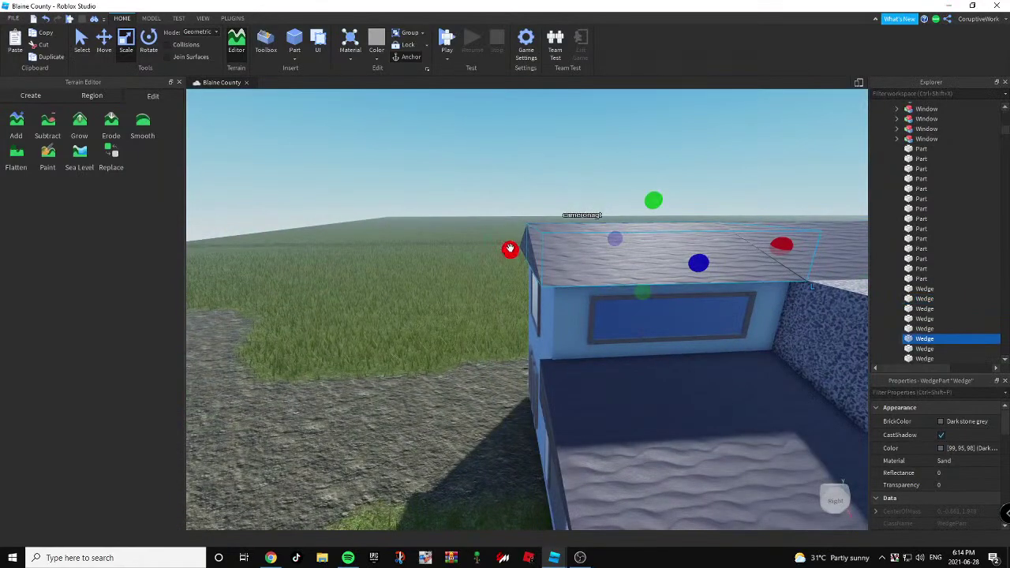
right_click_drag(509, 249, 511, 248)
key("a")
left_click(642, 226)
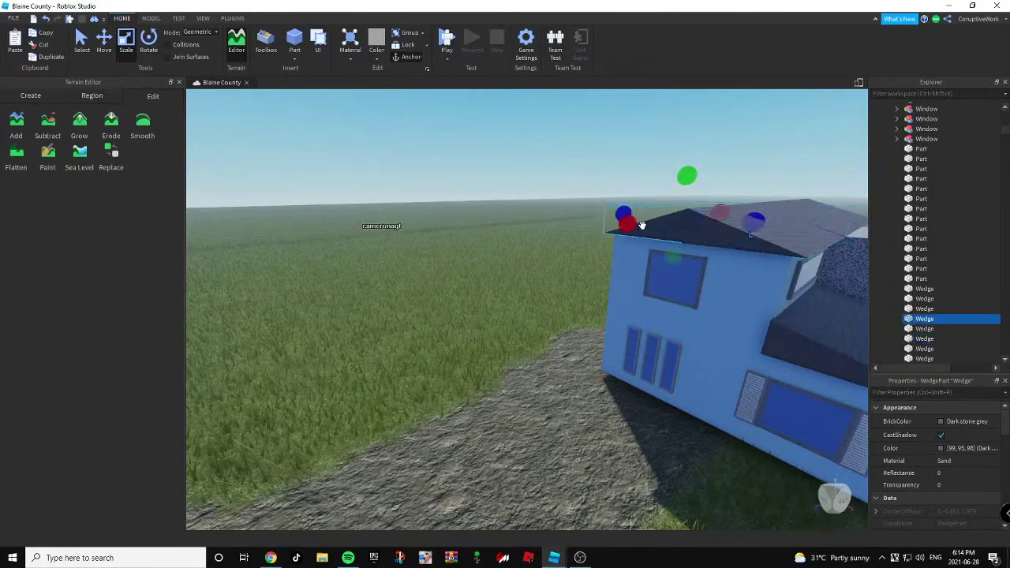
right_click_drag(631, 223, 629, 221)
key("w")
key("d")
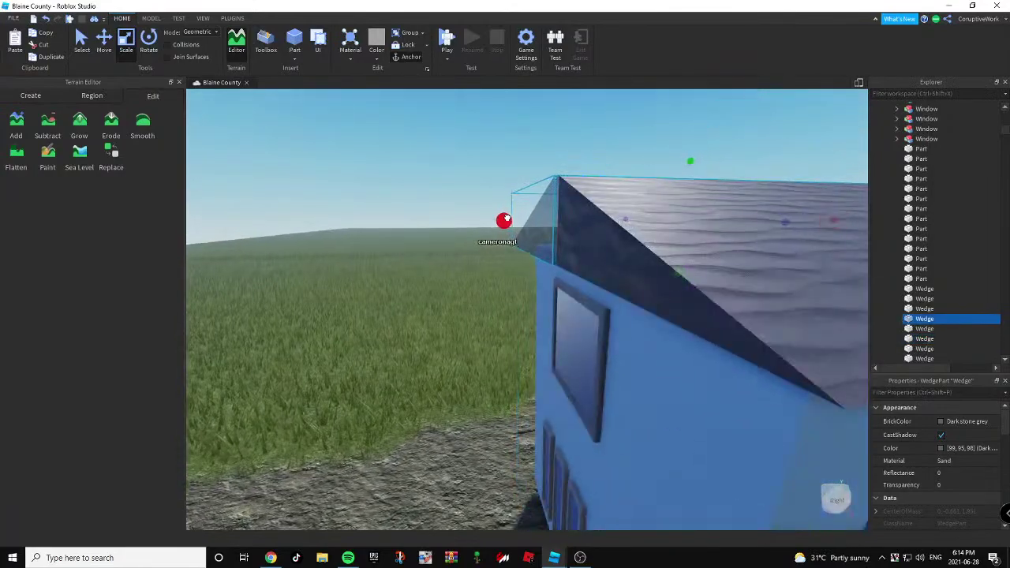
right_click_drag(510, 219, 525, 229)
key("s")
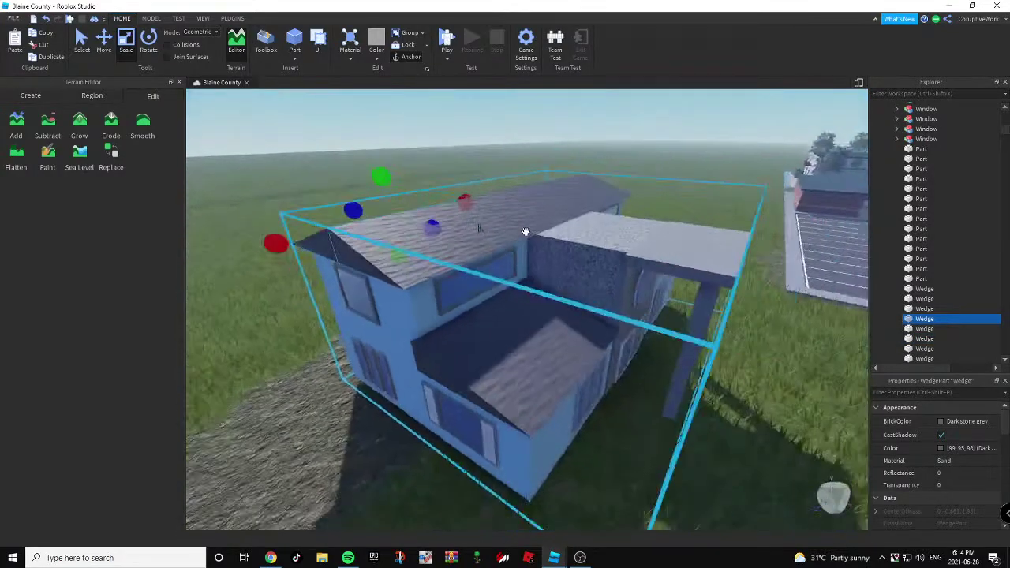
Enlarge the lower roof wedge on the house's other wing so it overhangs the walls.
left_click(701, 439)
key("d")
right_click_drag(701, 439, 699, 438)
left_click(510, 255)
key("d")
right_click_drag(567, 249, 613, 264)
key("d")
key("s")
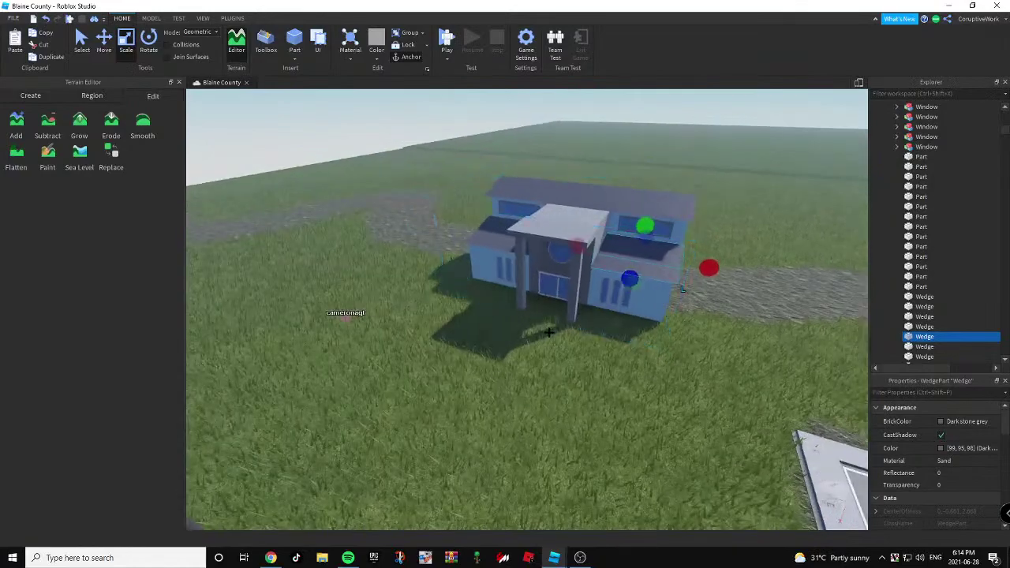
Recolor the house's baby blue wall parts white, and clear the selection.
left_click(547, 331)
key("w")
right_click_drag(665, 304, 732, 290)
key("d")
left_click(536, 284)
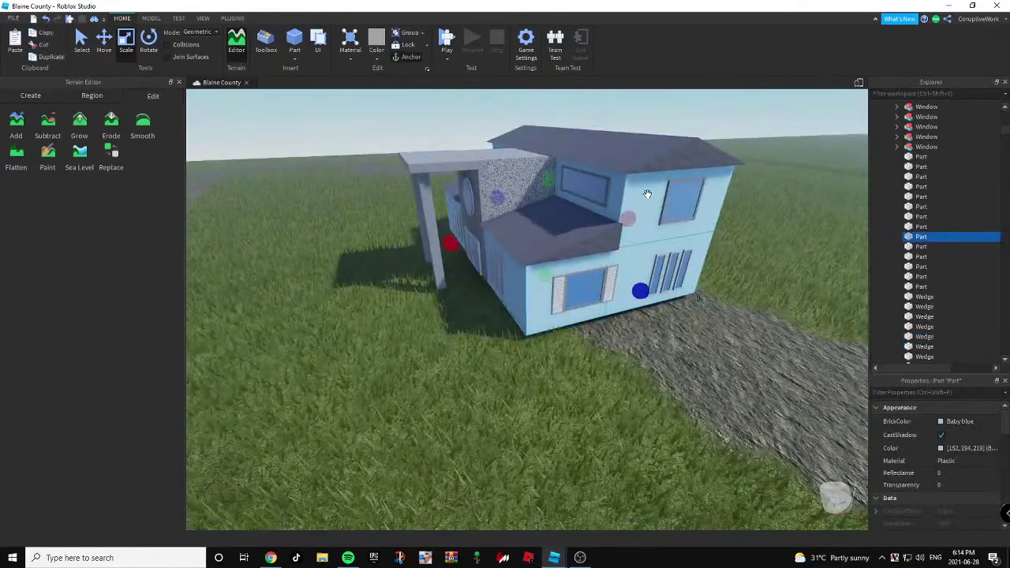
left_click(647, 194, "ctrl")
left_click(942, 420)
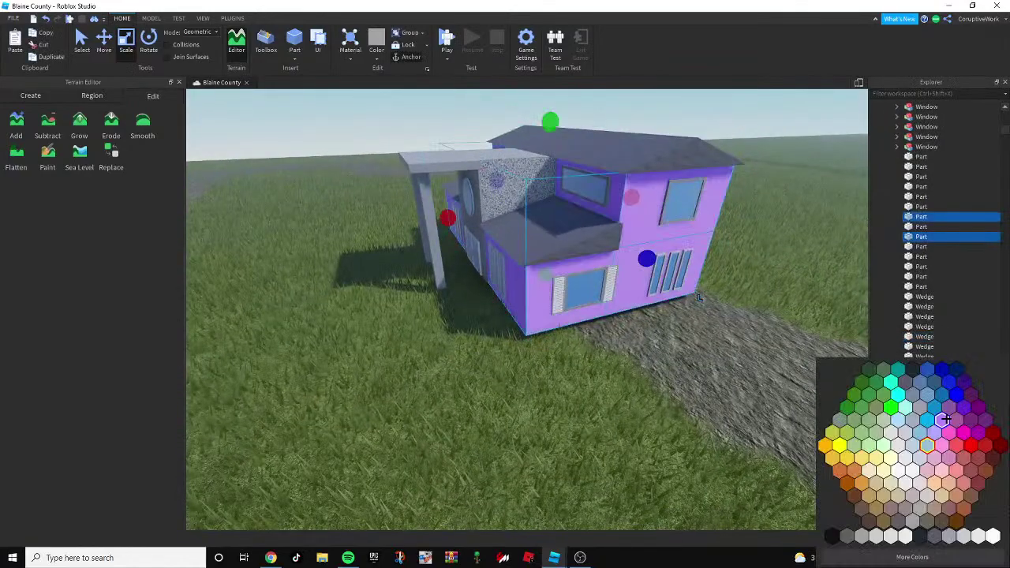
left_click(907, 474)
left_click(627, 397)
right_click_drag(626, 396, 638, 399)
key("s")
key("a")
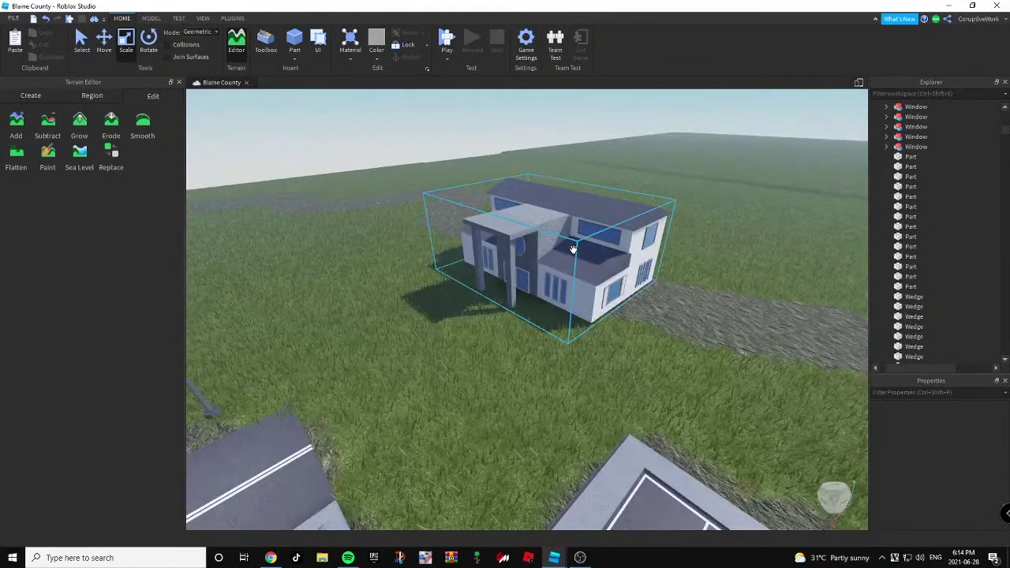
Move the whole House 1 model across the grass to a spot beside the winding rock path.
left_click(574, 249)
key("d")
right_click_drag(574, 249, 587, 262)
key("s")
key("f")
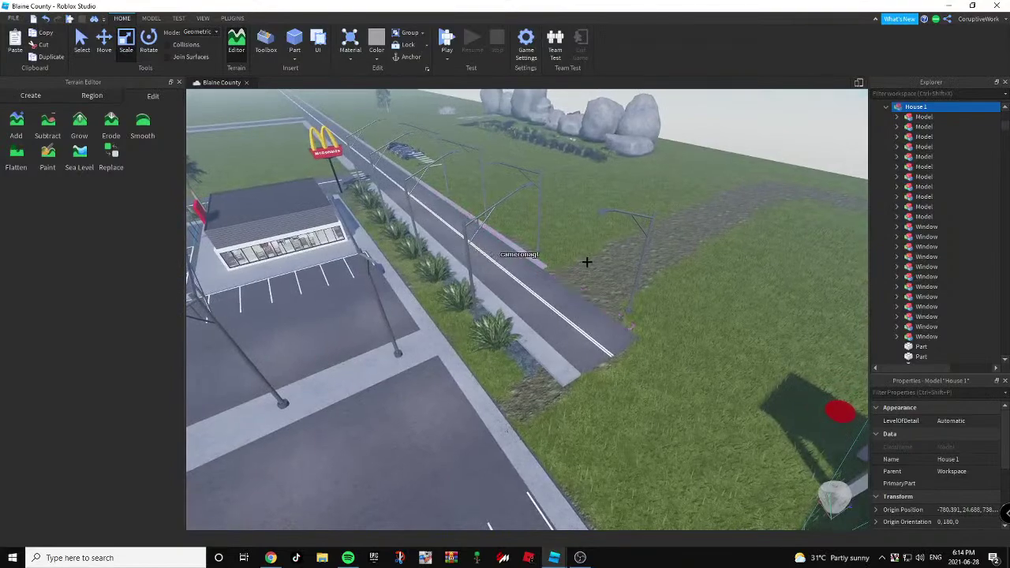
right_click_drag(587, 261, 588, 261)
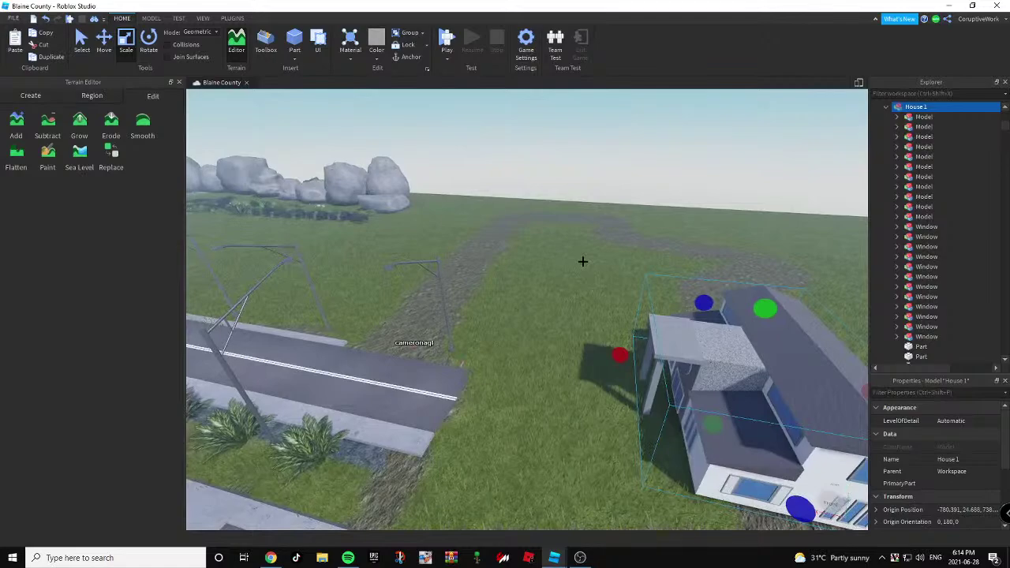
right_click_drag(563, 267, 565, 269)
left_click_drag(703, 294, 762, 248)
right_click_drag(683, 281, 671, 281)
left_click_drag(431, 262, 575, 335)
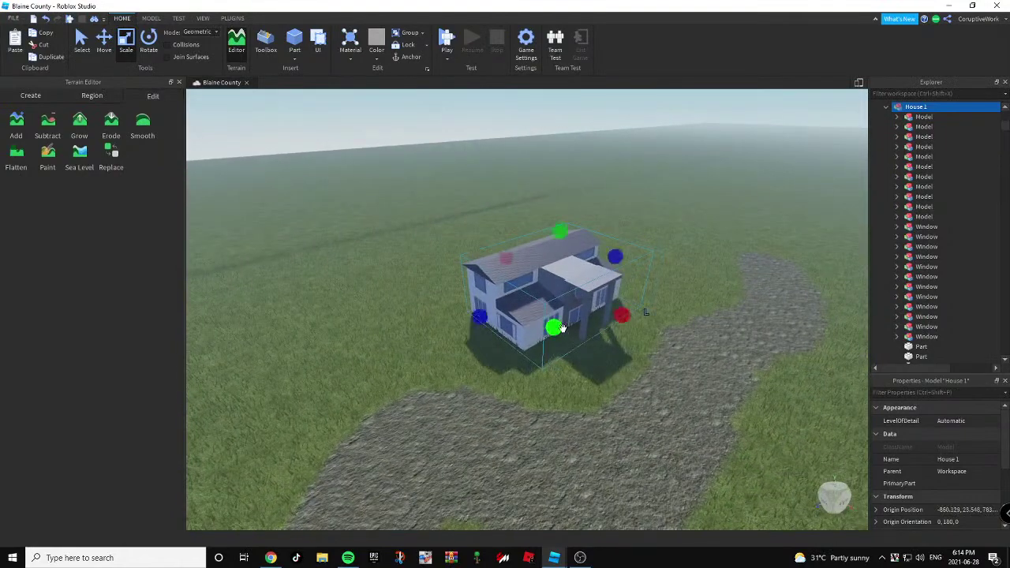
Rotate House 1 to face the rock path and move it onto the grass outside the path's bend.
right_click_drag(562, 328, 562, 328)
left_click_drag(458, 302, 448, 297)
right_click_drag(448, 297, 544, 277)
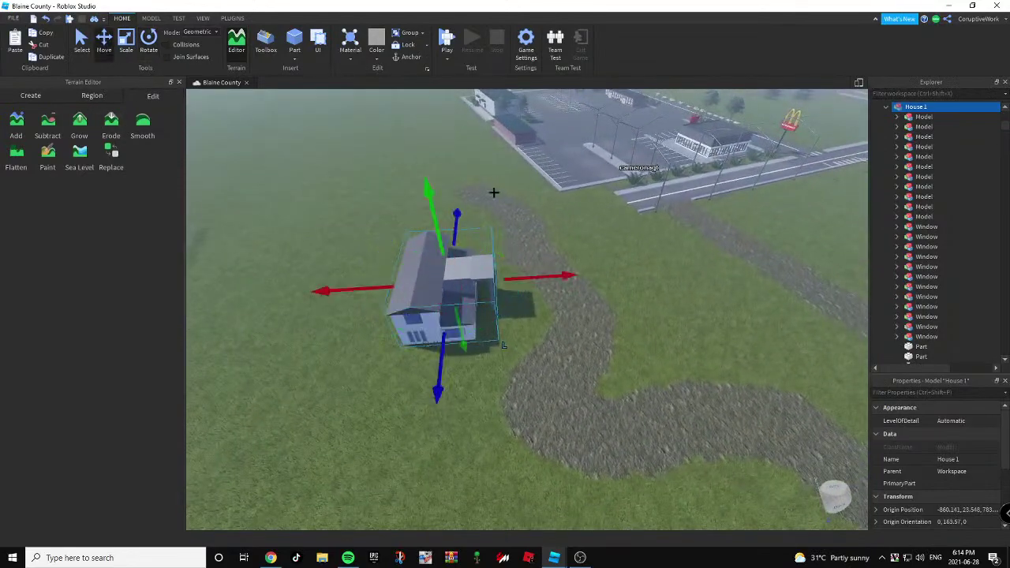
right_click_drag(494, 192, 468, 225)
left_click_drag(464, 266, 387, 495)
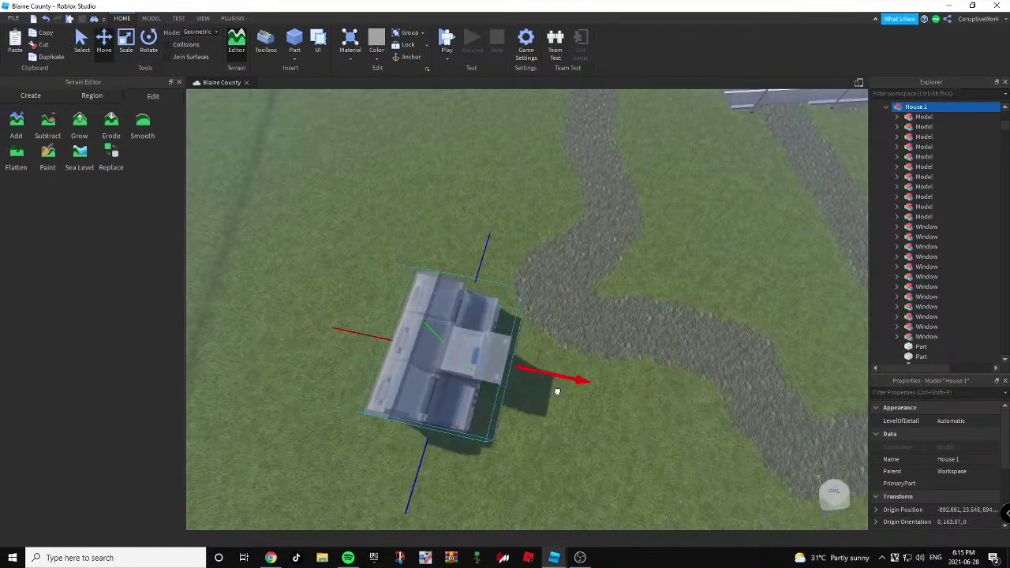
left_click_drag(557, 392, 626, 374)
key("s")
right_click_drag(590, 229, 548, 226)
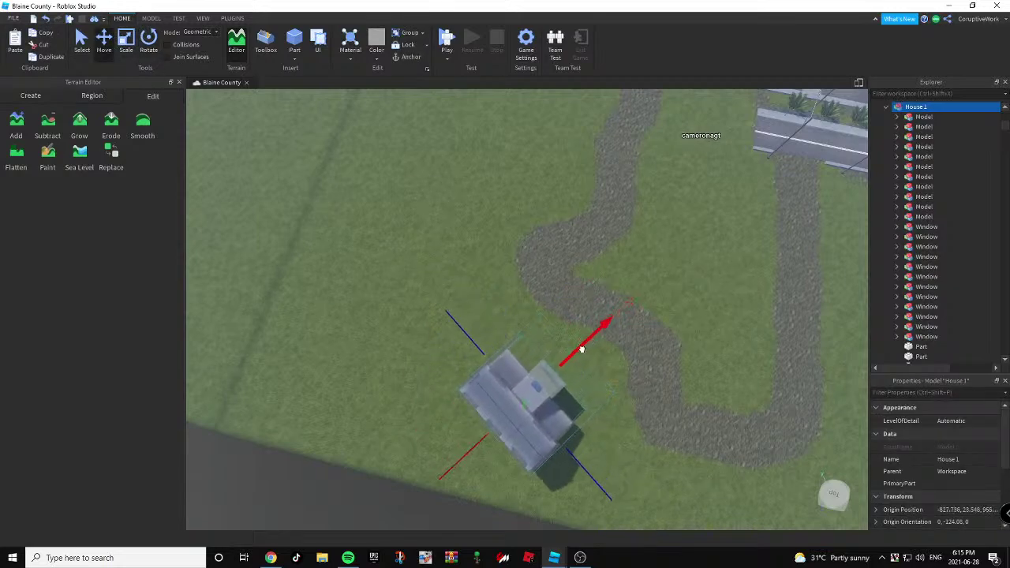
right_click_drag(718, 308, 635, 301)
left_click(693, 372)
mouse_move(654, 359)
right_mouse_down()
mouse_move(639, 359)
mouse_move(654, 358)
right_mouse_up()
left_click(467, 307)
left_click(578, 347)
right_click_drag(578, 347, 578, 345)
left_click(405, 139)
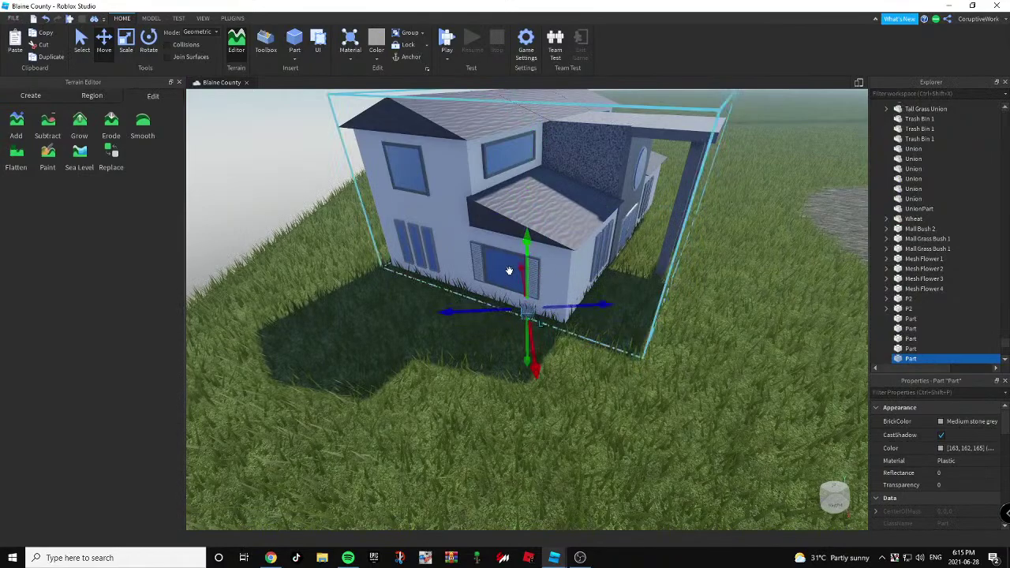
right_click_drag(509, 271, 509, 270)
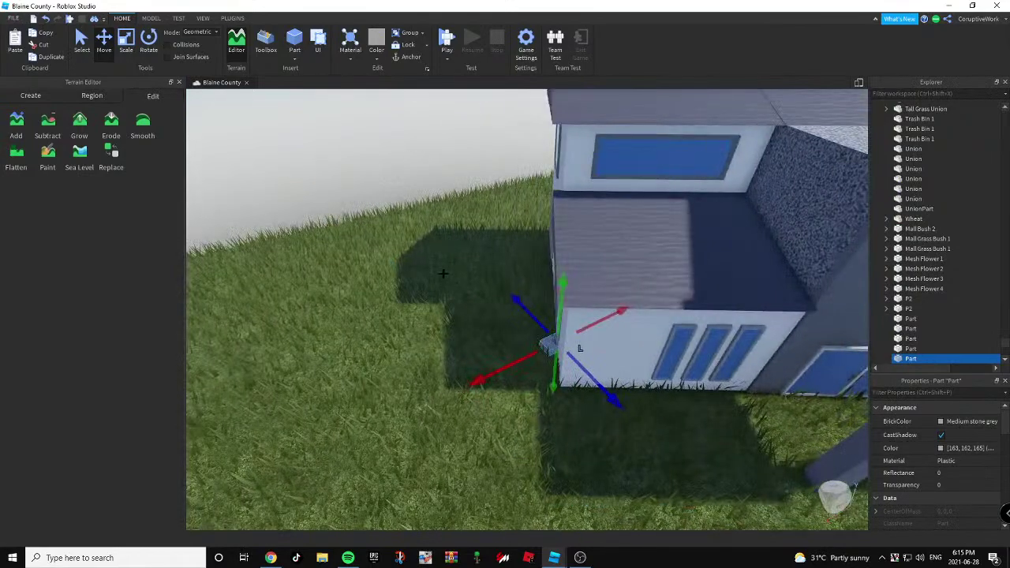
key("Delete")
key("ctrl+z")
Enlarge House 1's thin floor part on its sides so it forms a base slab reaching beyond the walls.
key("f")
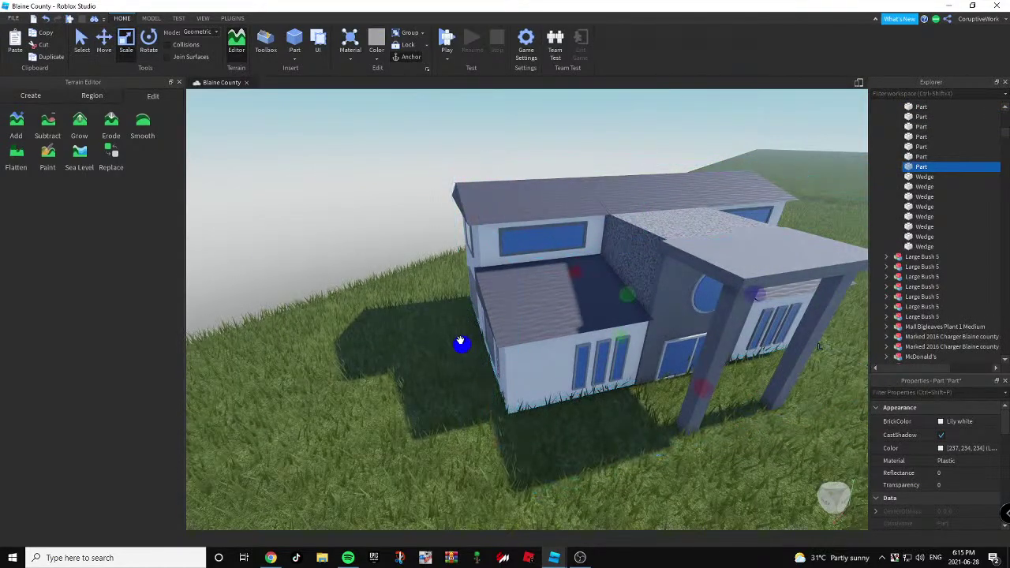
left_click_drag(379, 361, 351, 370)
right_click_drag(467, 360, 466, 361)
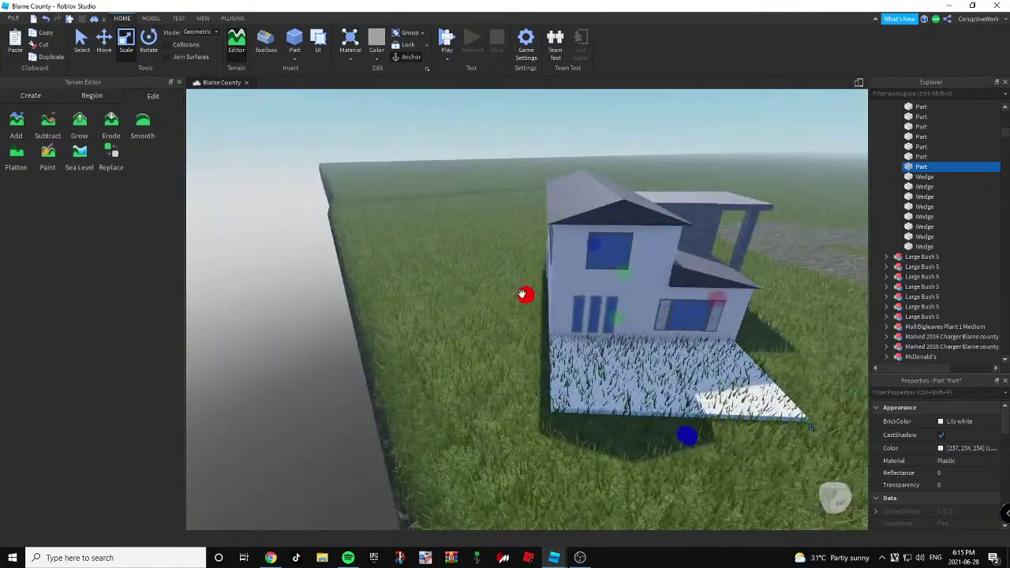
right_click_drag(474, 290, 522, 322)
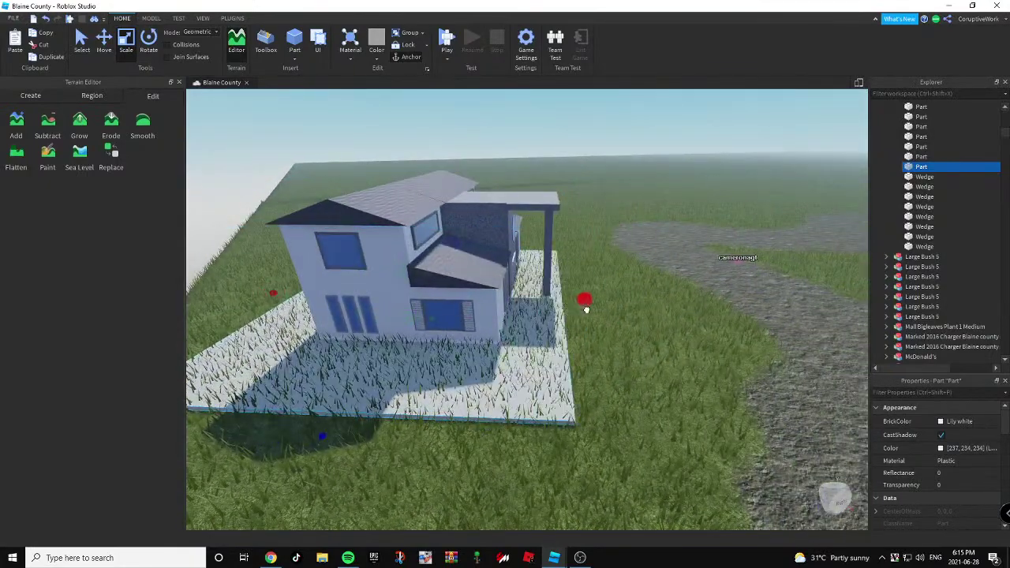
right_click_drag(590, 308, 561, 292)
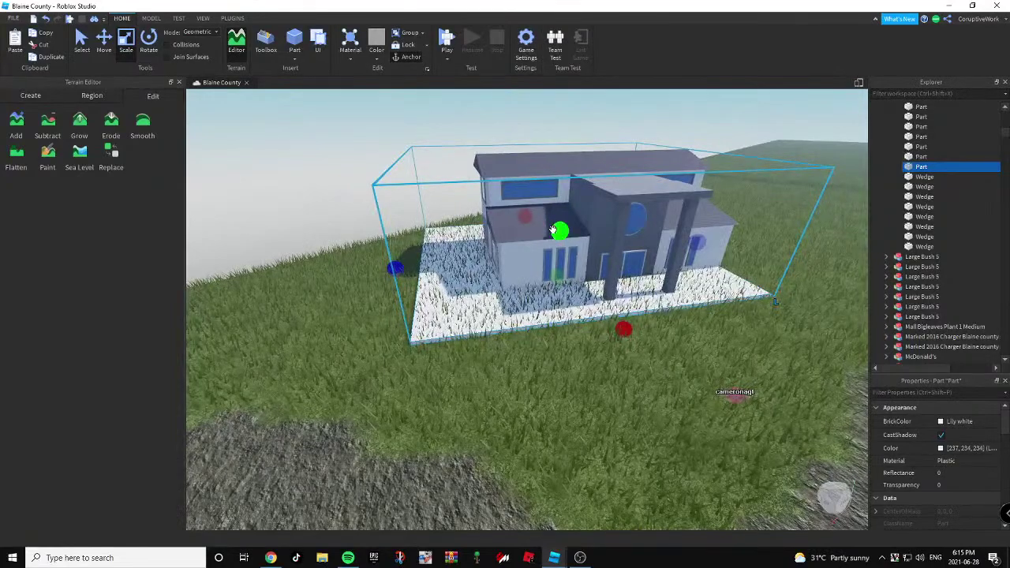
Recolor House 1's base slab Smoky grey, set its material to Concrete, and clear the selection.
right_click_drag(557, 232, 580, 199)
left_click(956, 422)
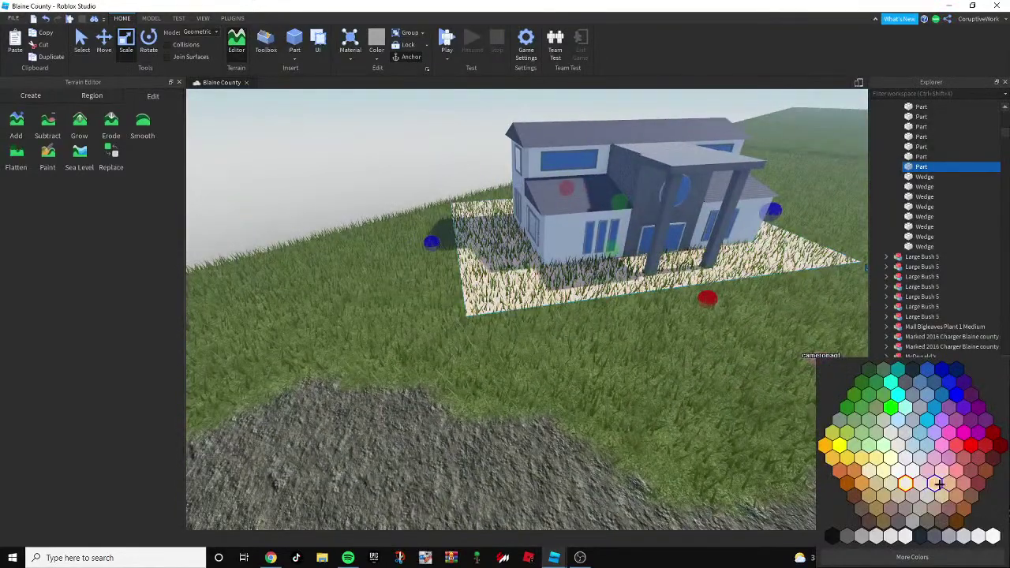
left_click(934, 536)
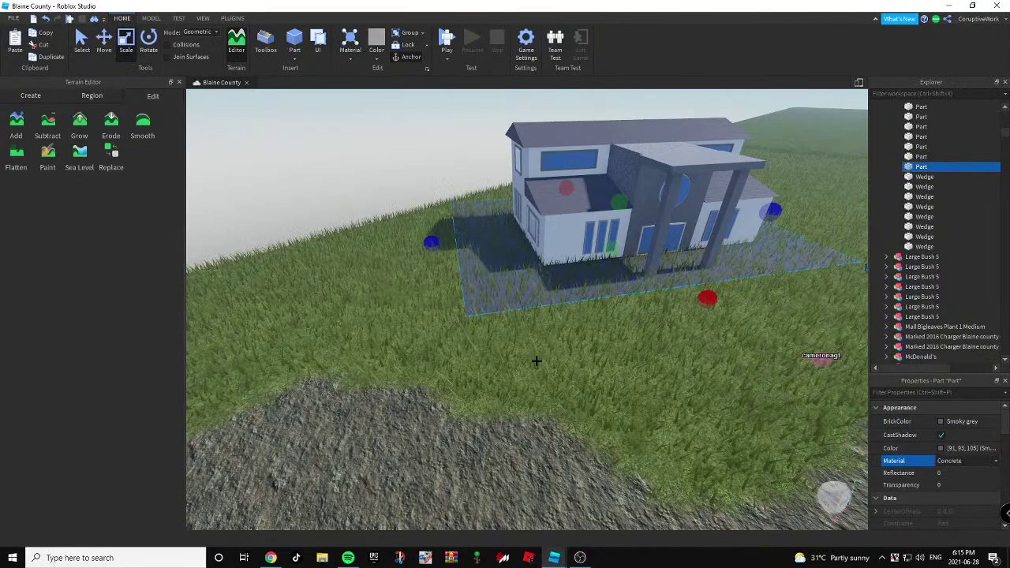
right_click_drag(654, 325, 670, 258)
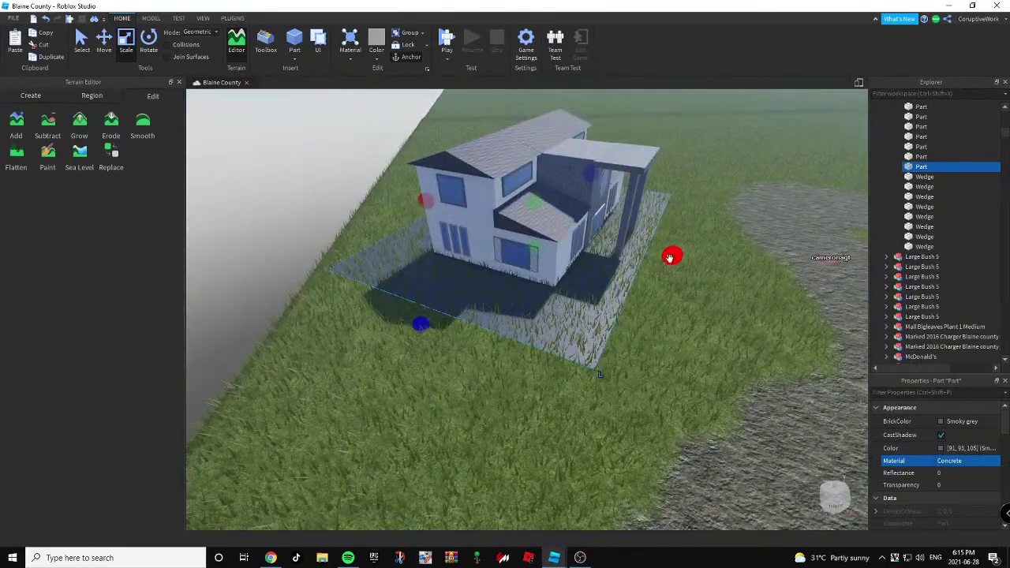
left_click(685, 310)
Duplicate House 1, place the copy beside the original at the path's fork, and rotate it to face the path.
right_click_drag(686, 310, 688, 310)
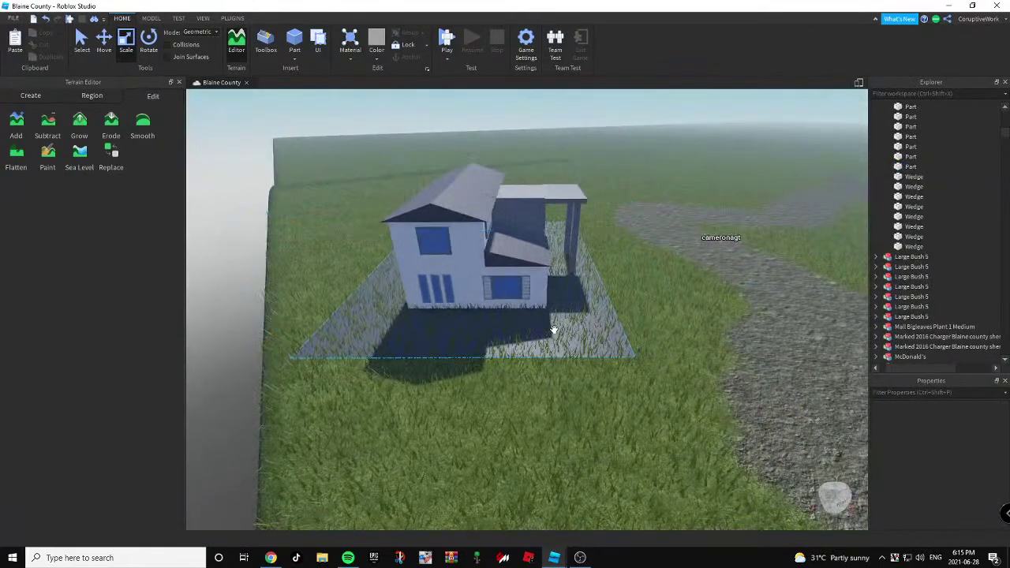
right_click_drag(533, 330, 507, 219)
left_click(508, 219)
right_click_drag(579, 326, 492, 300)
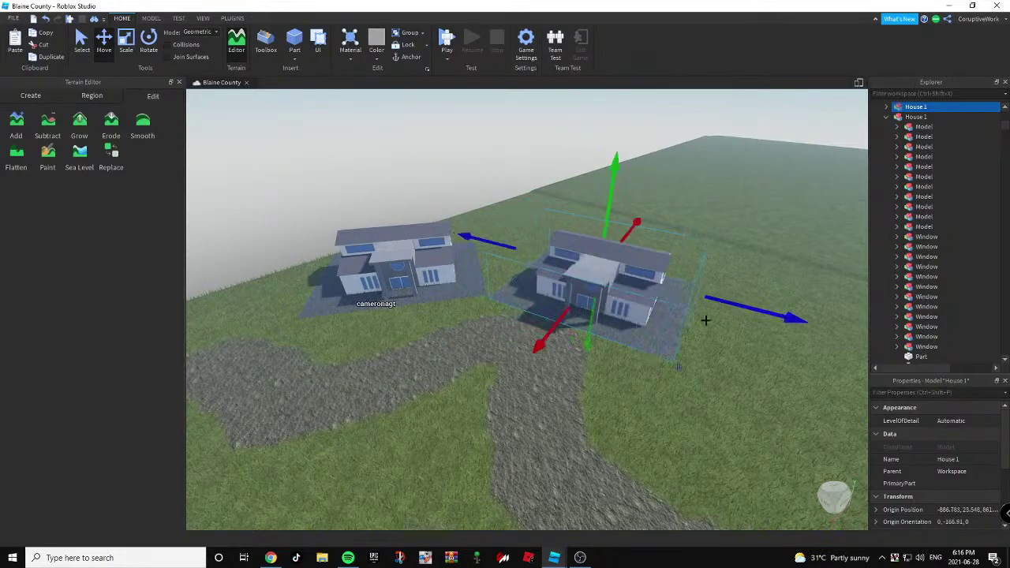
right_click_drag(705, 320, 746, 357)
left_click(148, 41)
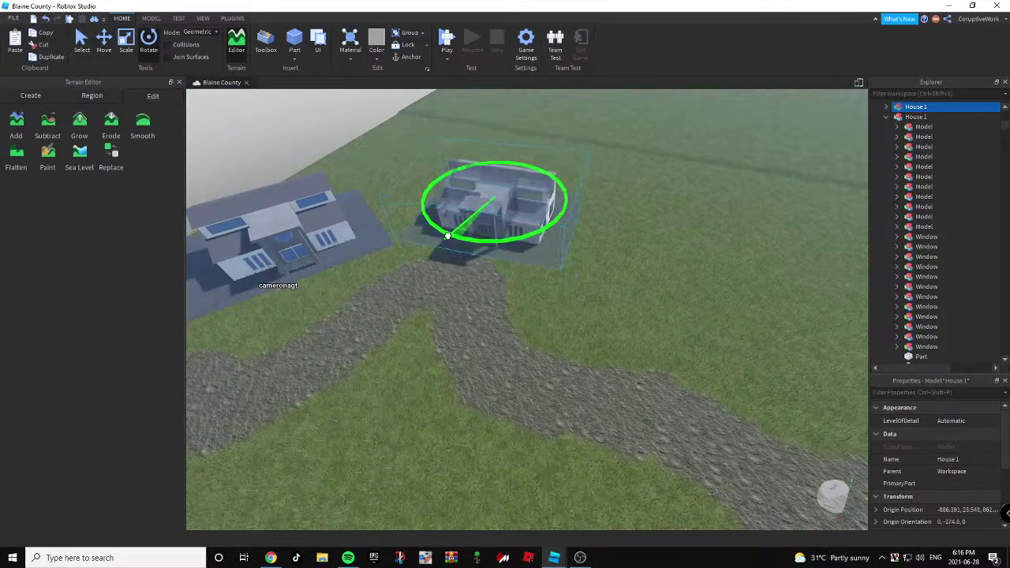
left_click(624, 306)
Duplicate both houses together and place the copies on the opposite side of the rock path, facing the originals.
right_click_drag(624, 306, 674, 277)
key("s")
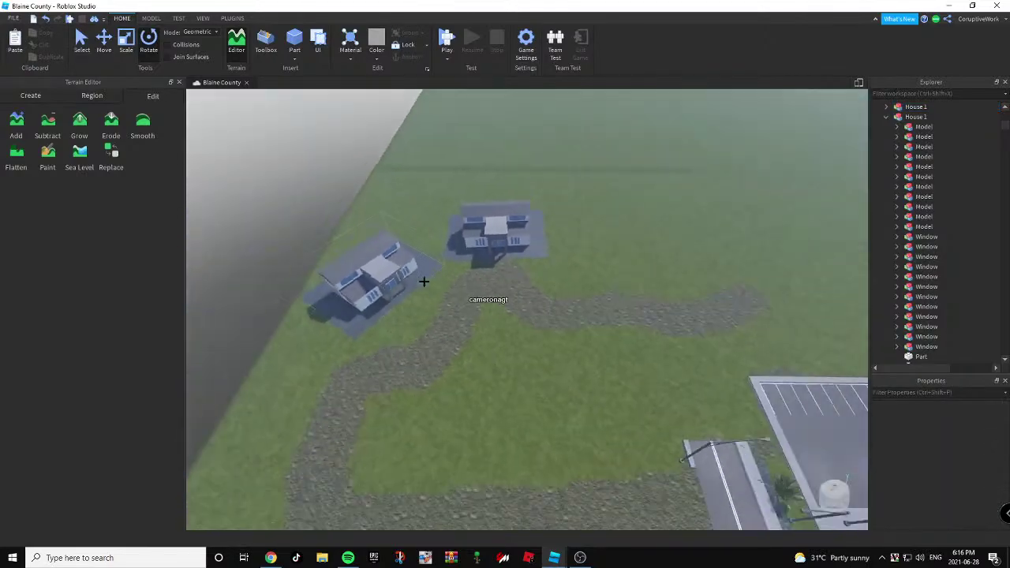
left_click(469, 236, "ctrl")
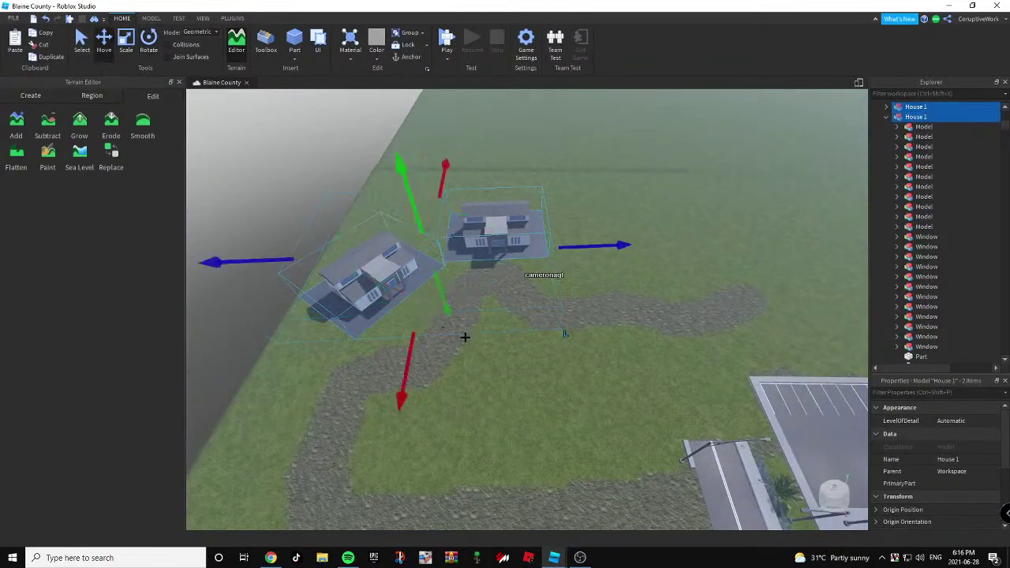
key("ctrl+d")
left_click_drag(593, 241, 733, 252)
right_click_drag(593, 258, 569, 256)
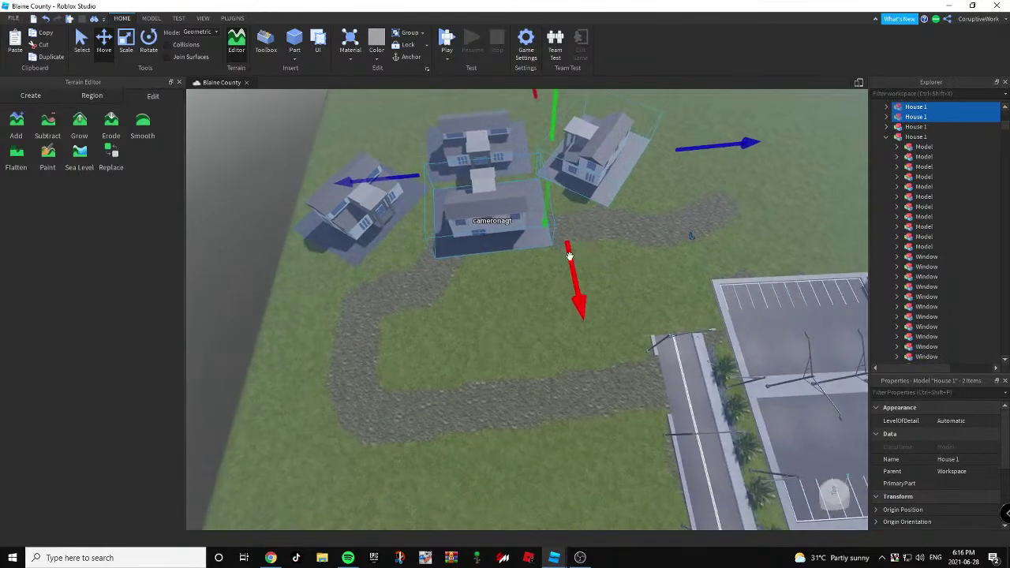
left_click_drag(569, 255, 599, 405)
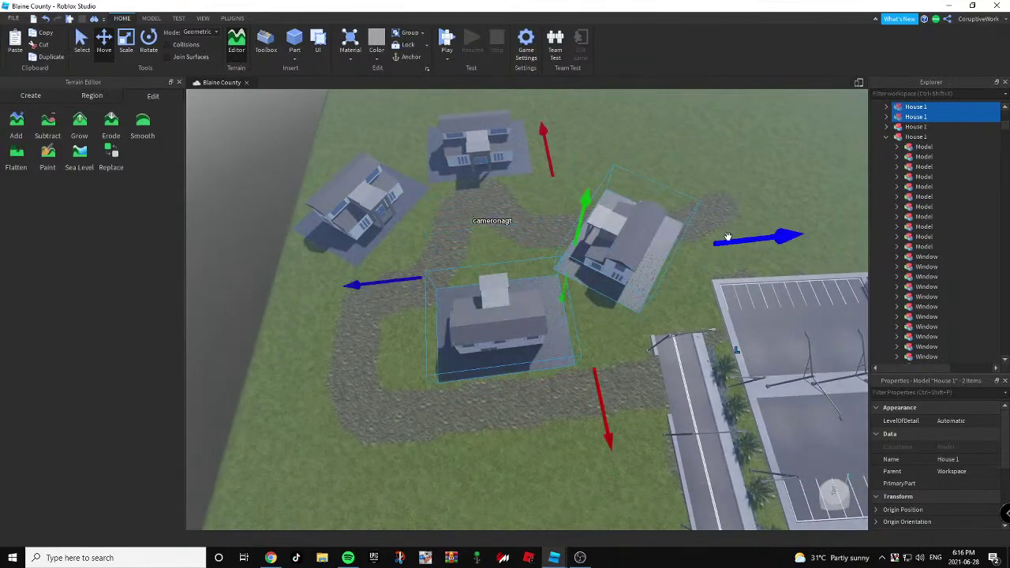
left_click(655, 323)
Resize the base slab of the house inside the path's bend, and clear the selection.
key("w")
key("d")
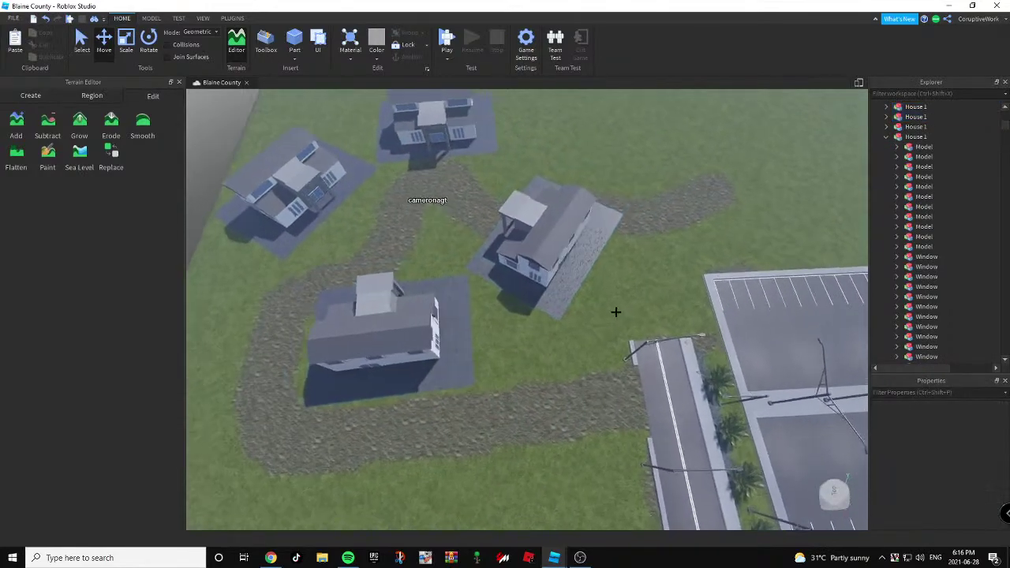
key("a")
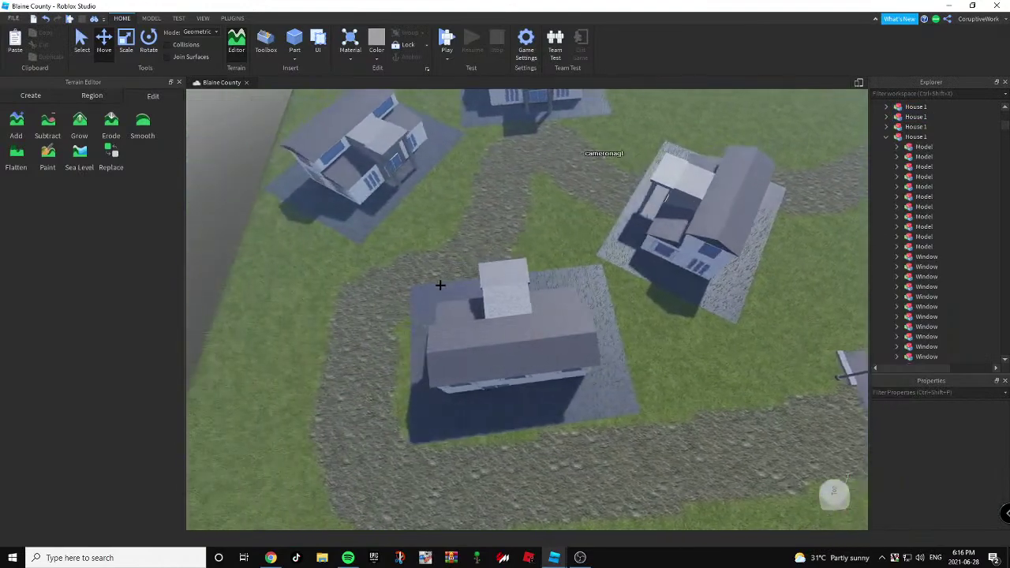
left_click(126, 47)
right_click_drag(237, 119, 541, 179)
key("w")
key("a")
left_click_drag(541, 206, 540, 205)
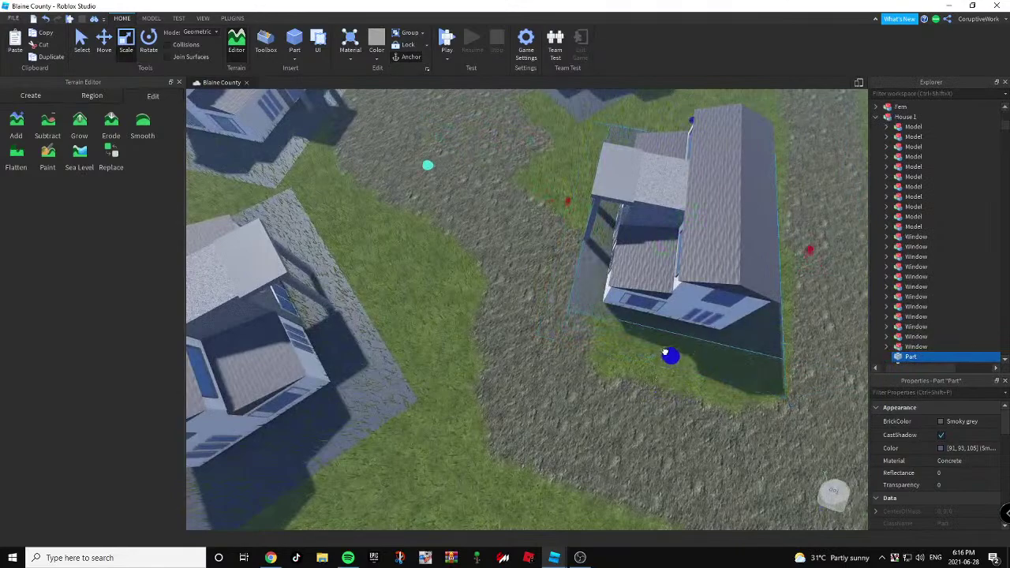
key("d")
right_click_drag(649, 313, 595, 307)
key("d")
key("s")
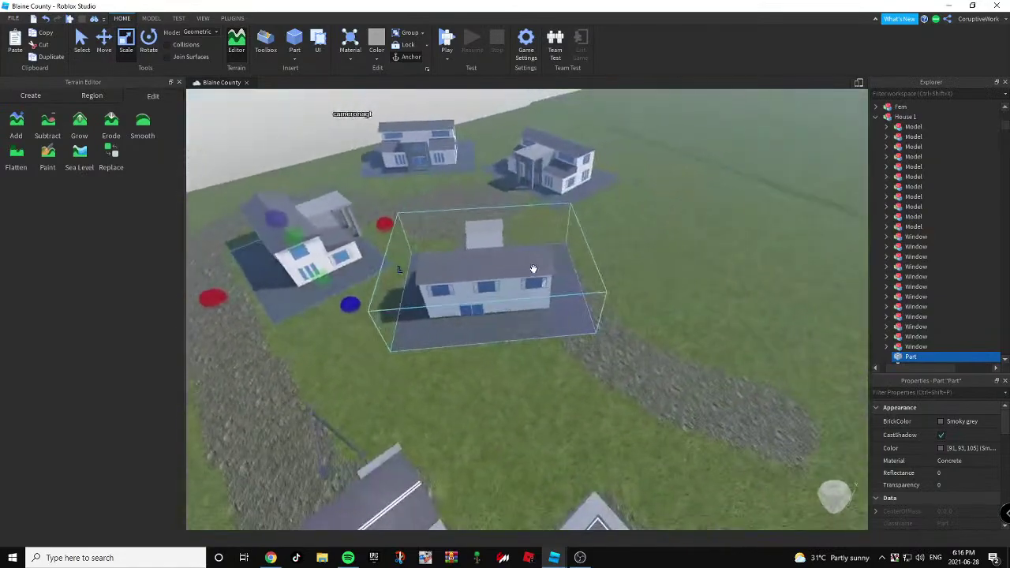
left_click(670, 255)
Paint the ground between the four houses with the path's rocky material, using a brush base size of 27.
right_click_drag(670, 255, 647, 247)
key("w")
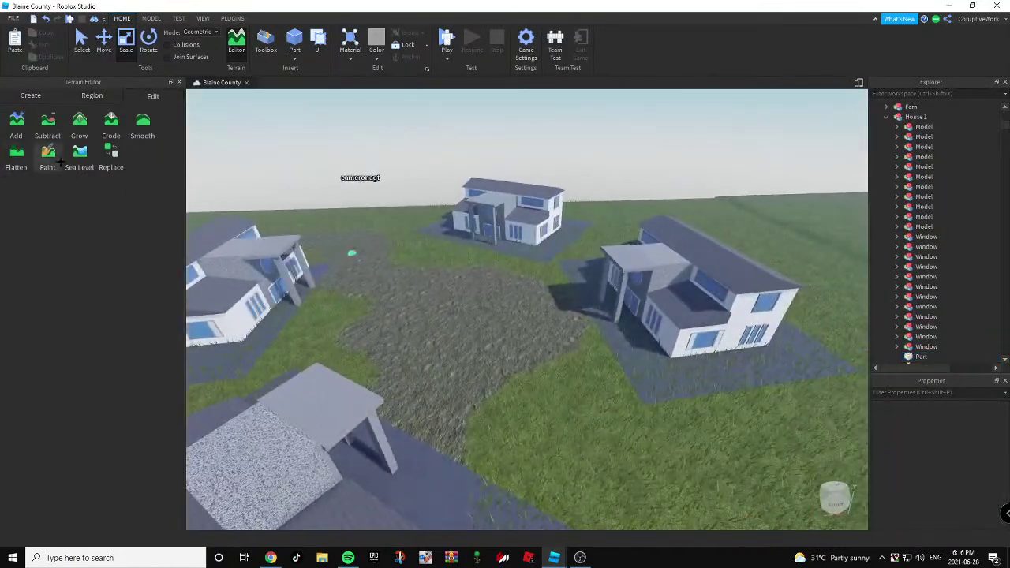
left_click(60, 162)
key("d")
right_click_drag(300, 348, 297, 352)
key("s")
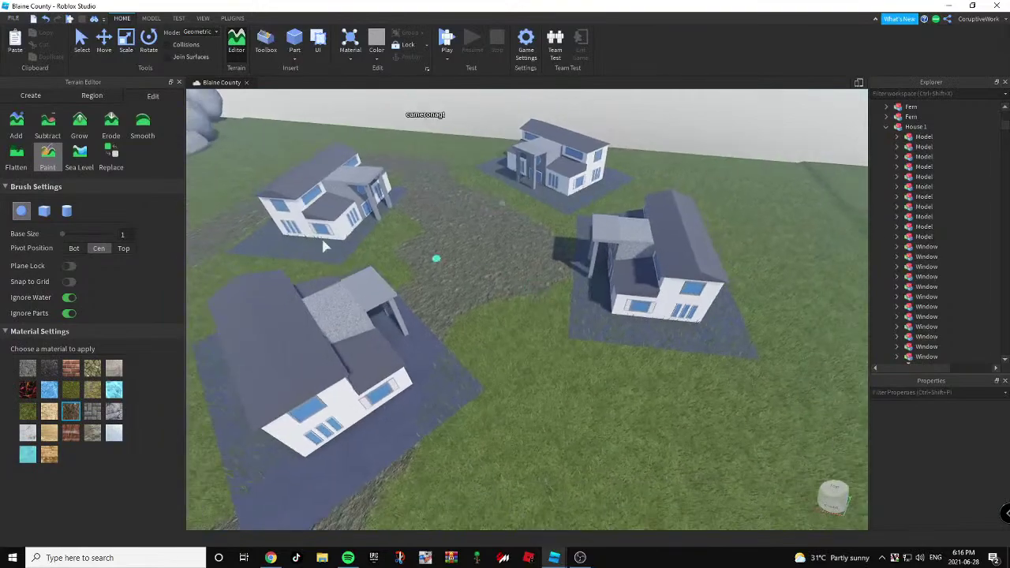
left_click_drag(69, 234, 83, 234)
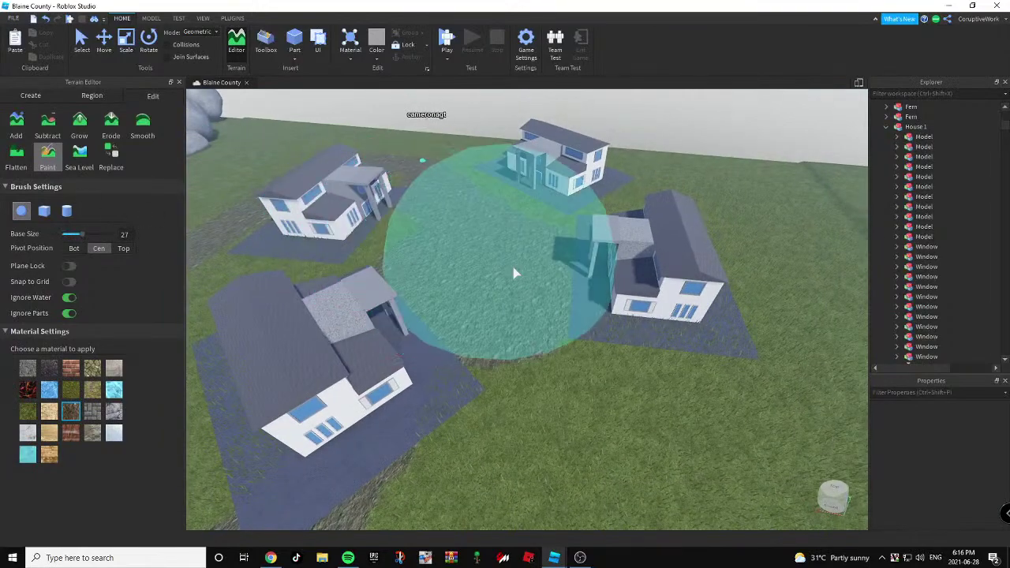
mouse_move(426, 254)
left_mouse_down()
mouse_move(586, 361)
mouse_move(624, 308)
mouse_move(563, 225)
mouse_move(476, 187)
mouse_move(620, 228)
left_mouse_up()
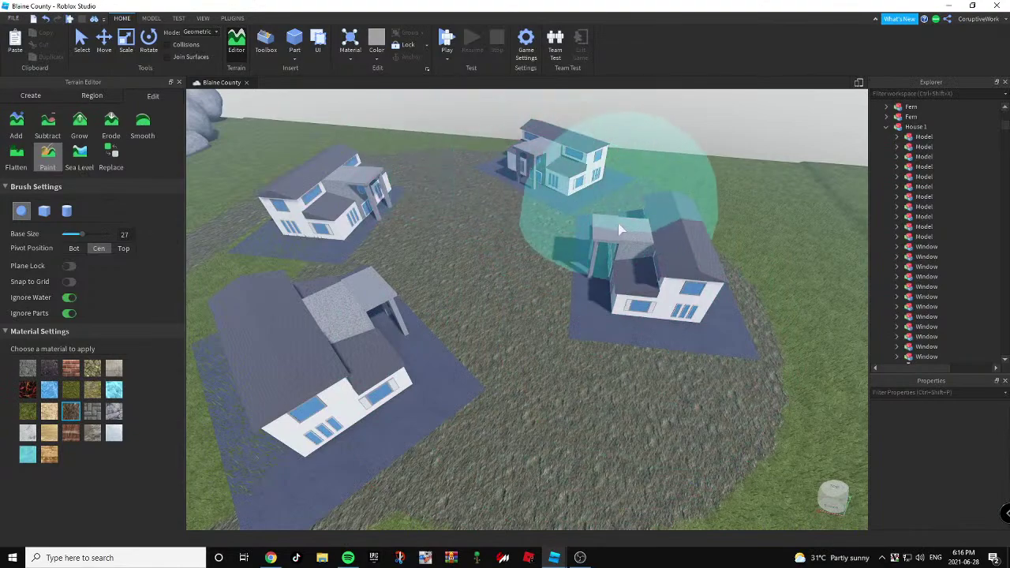
Extend the painted rocky ground around the outer sides of the houses, and close the Terrain Editor.
key("s")
right_click_drag(567, 281, 566, 281)
mouse_move(661, 302)
left_mouse_down()
mouse_move(643, 302)
mouse_move(544, 203)
mouse_move(541, 149)
mouse_move(586, 130)
left_mouse_up()
scroll(586, 130, "down", 4)
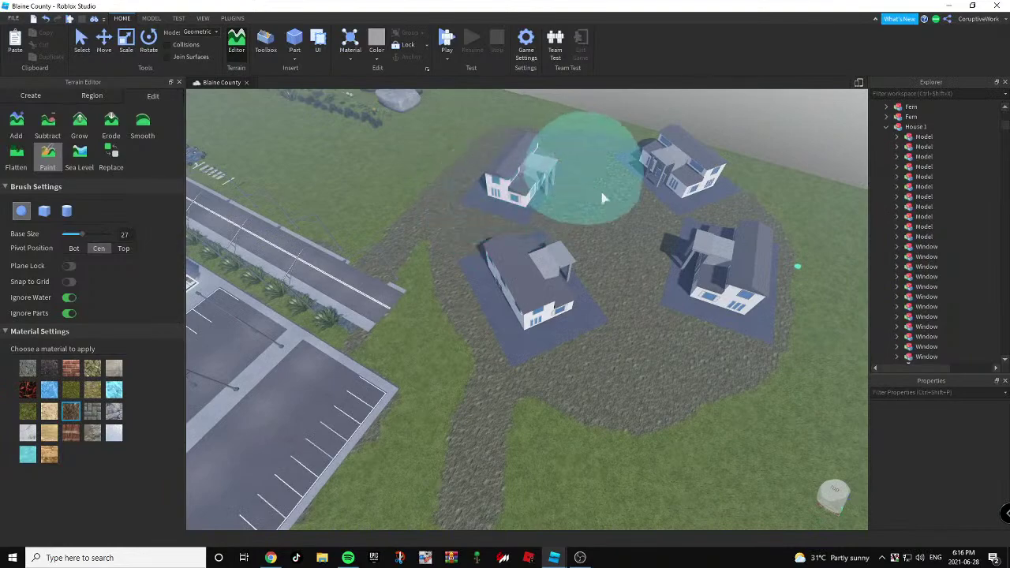
scroll(665, 284, "up", 4)
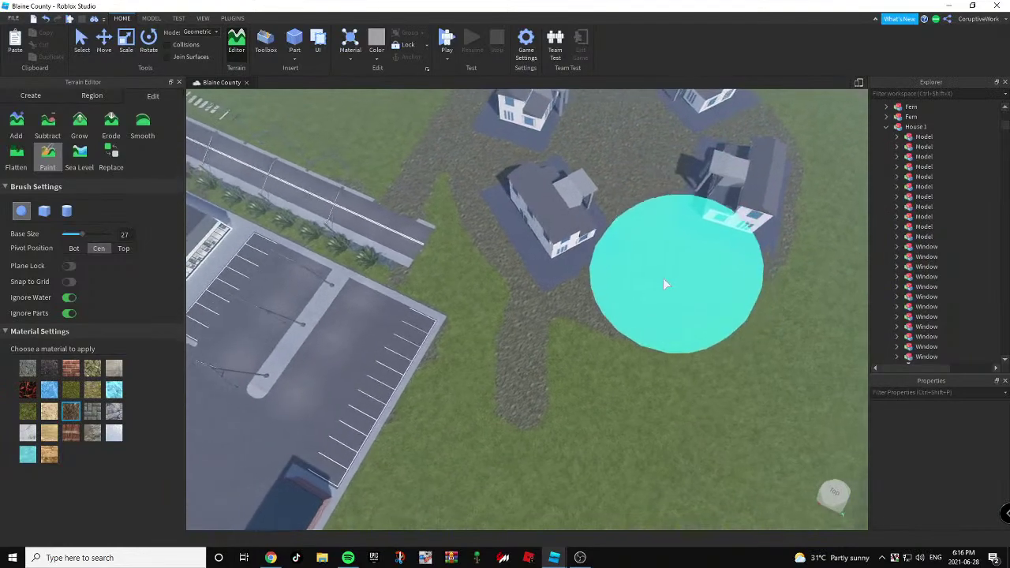
right_click_drag(636, 284, 634, 280)
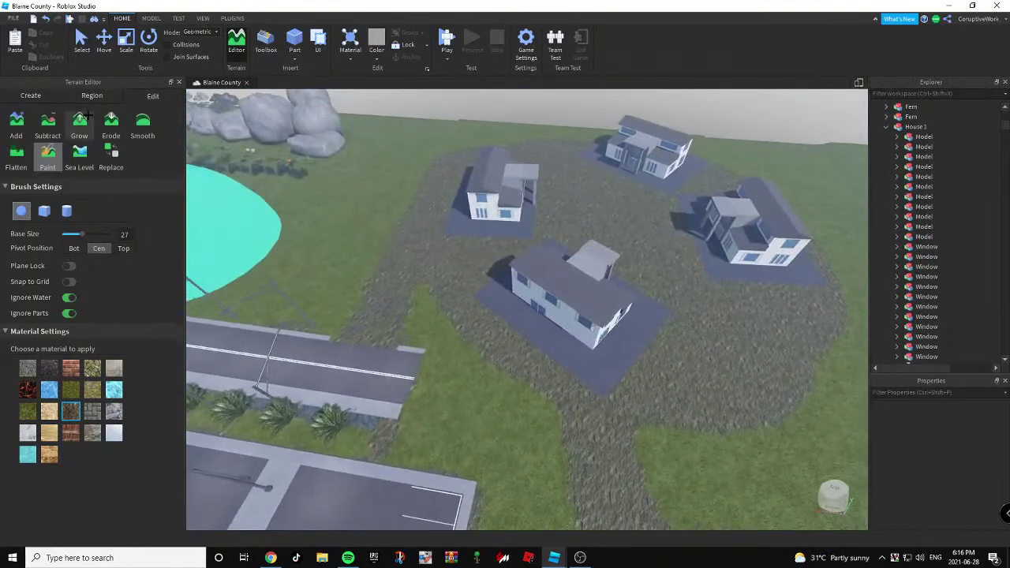
left_click(237, 48)
Delete the House 1 copy standing closest to the parking lot and the end of the road.
key("w")
left_click(459, 264)
key("d")
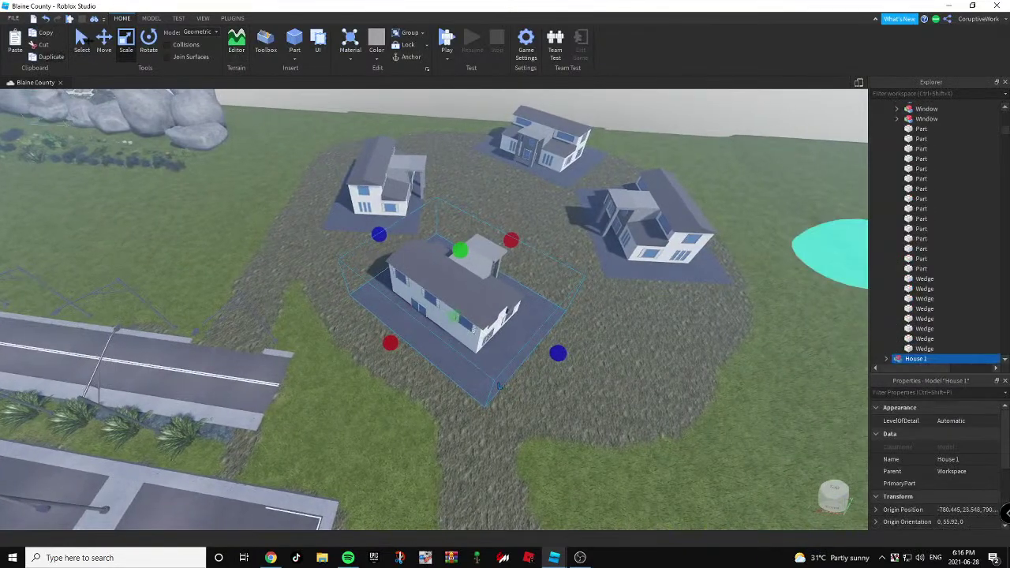
key("ctrl+2")
left_click_drag(519, 237, 495, 254)
key("a")
right_click_drag(642, 289, 638, 291)
key("a")
key("Delete")
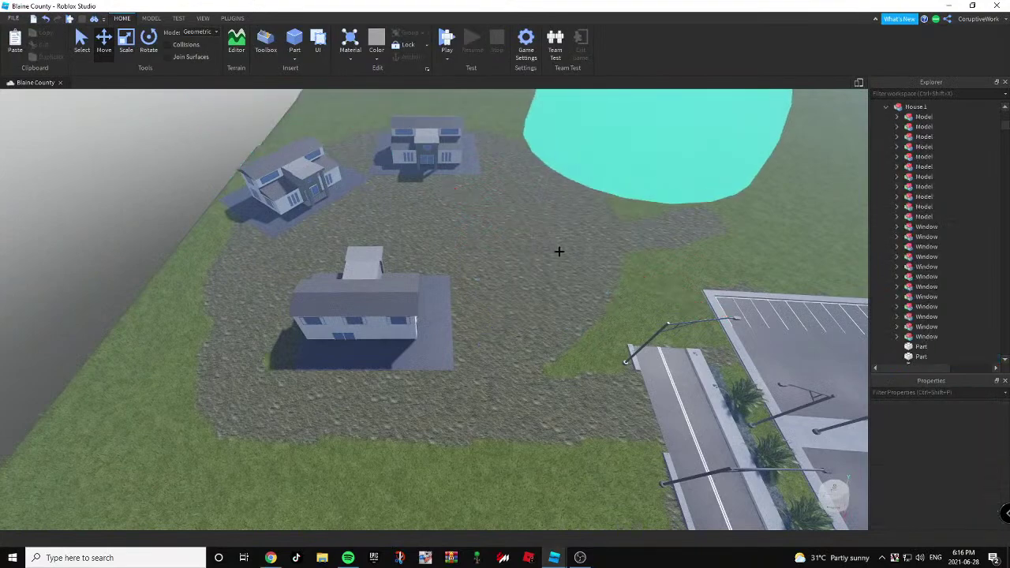
Move the house standing inside the rocky area out onto the grass at its edge, on the boulders' side.
left_click(386, 290)
key("a")
right_click_drag(476, 318, 476, 318)
key("a")
right_click_drag(594, 334, 594, 334)
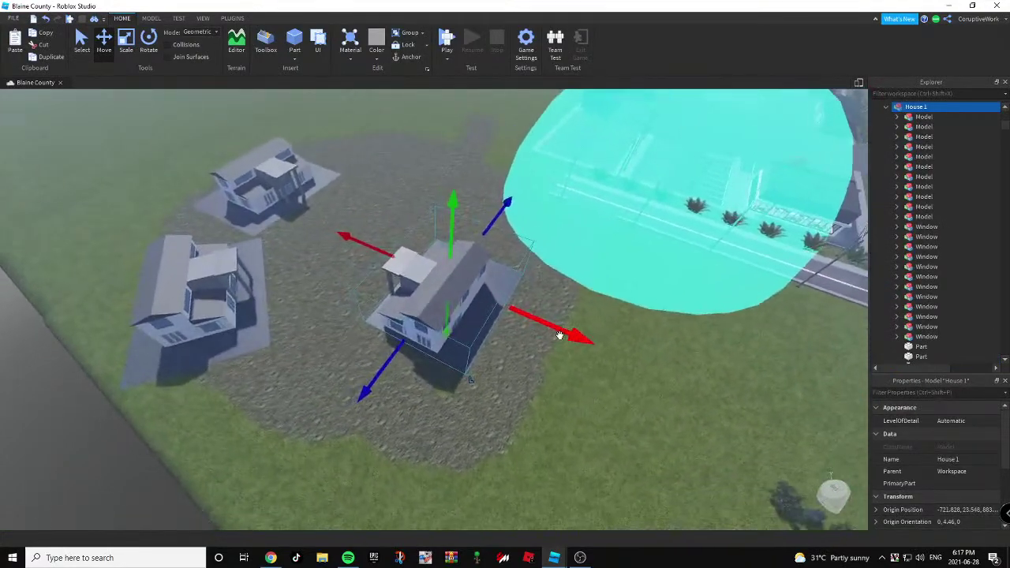
left_click_drag(561, 336, 789, 416)
right_click_drag(609, 388, 609, 388)
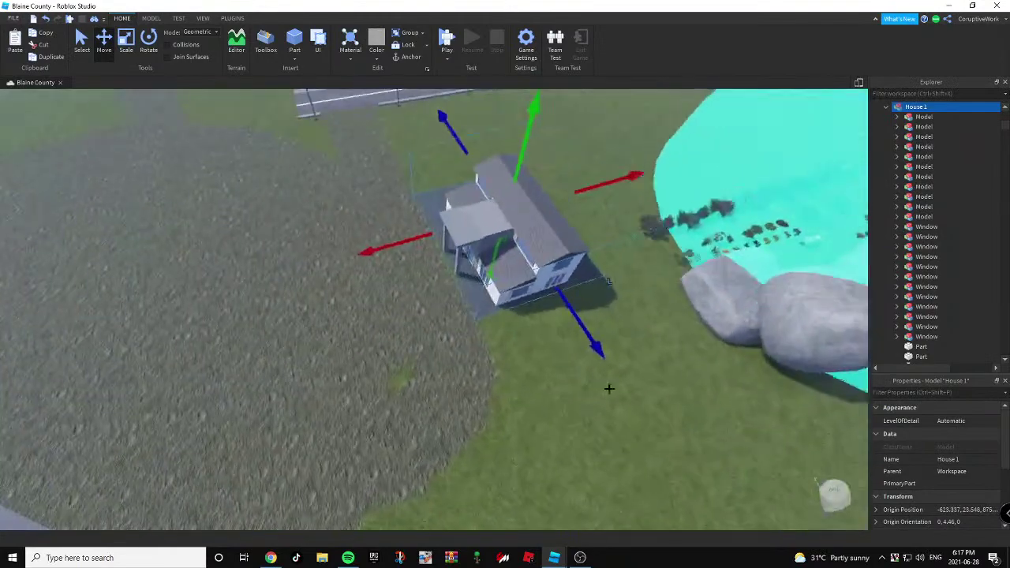
left_click_drag(591, 341, 546, 295)
right_click_drag(546, 294, 546, 294)
key("s")
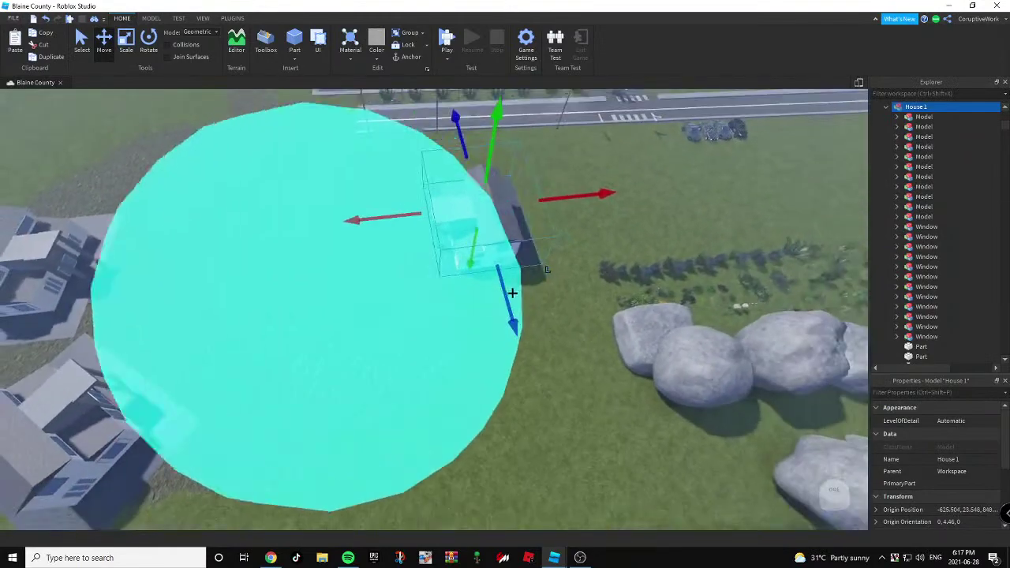
Duplicate the house near the boulders, and position and rotate the copy beside it to face the rocky area.
key("ctrl+d")
left_click_drag(506, 300, 473, 392)
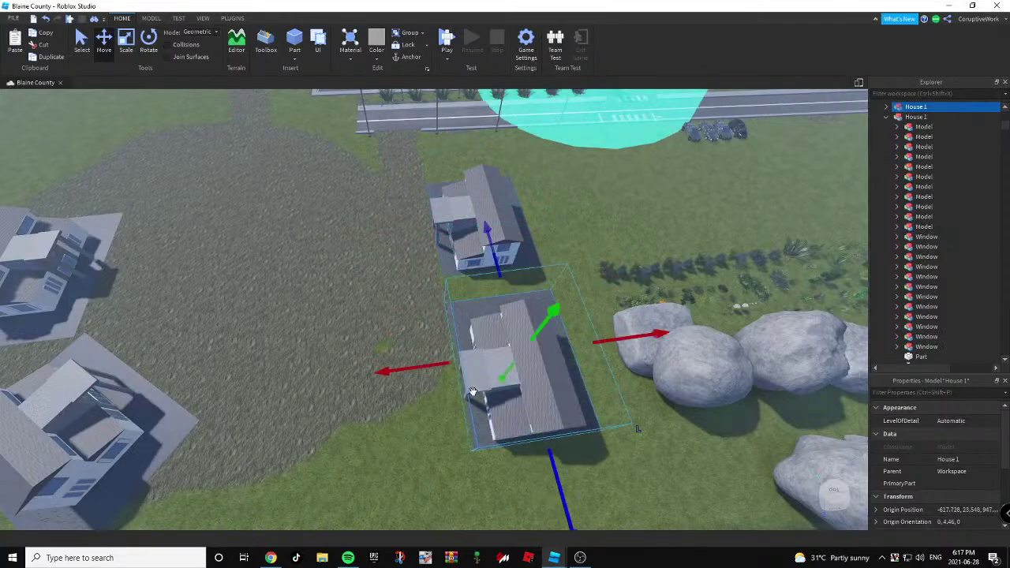
key("ctrl+4")
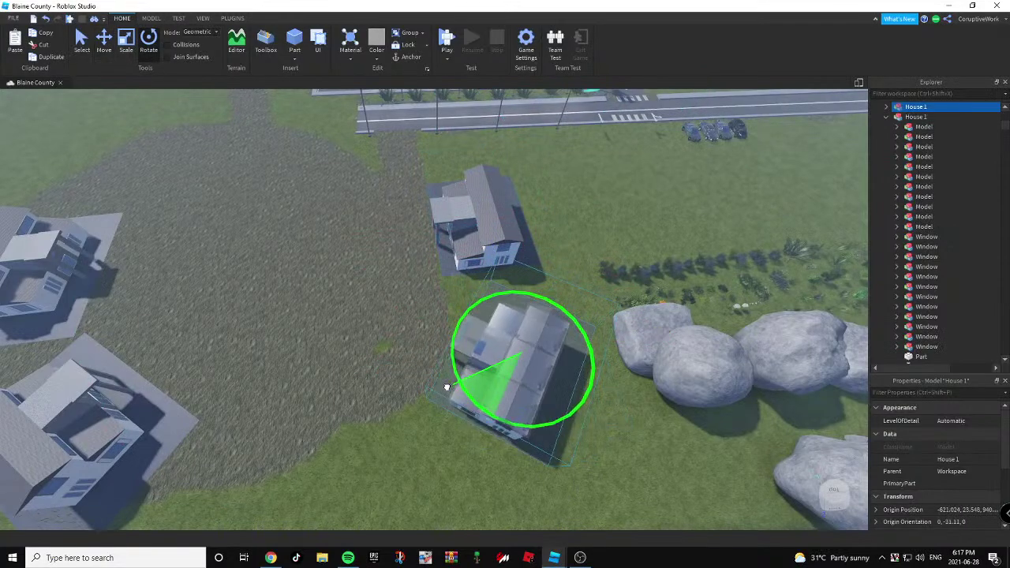
right_click_drag(572, 335, 572, 336)
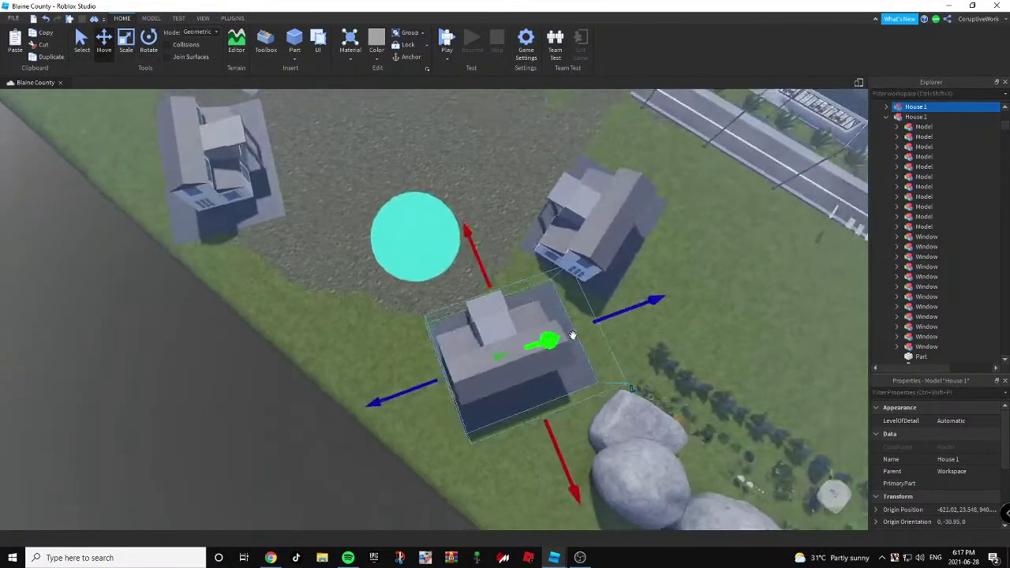
left_click_drag(629, 311, 569, 355)
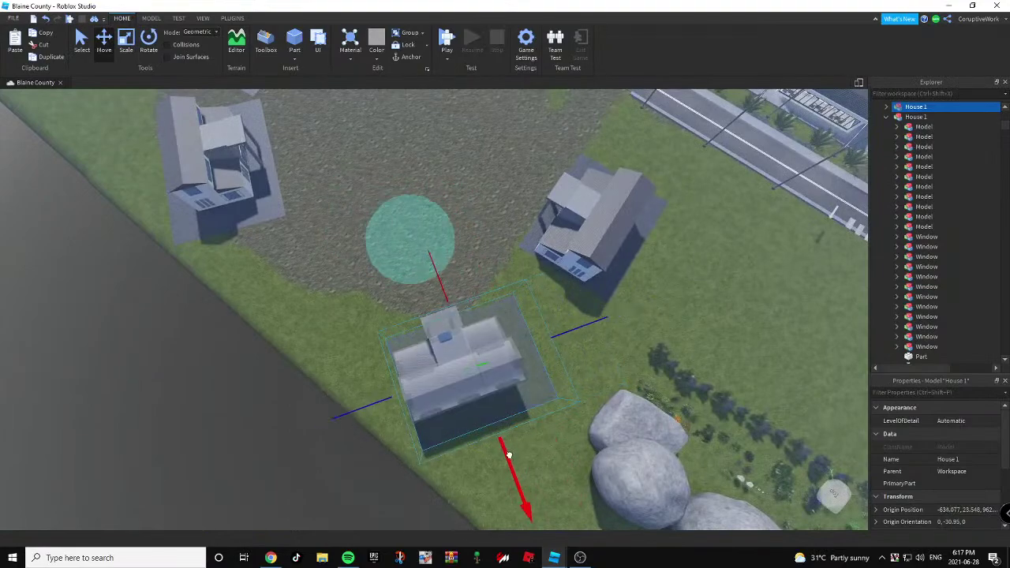
left_click_drag(499, 434, 488, 420)
left_click(561, 428)
Reposition the house along the map-edge side so it stands at the rim of the rocky area, facing inward.
right_click_drag(457, 361, 352, 207)
left_click(372, 289)
left_click_drag(406, 282, 413, 290)
left_click_drag(514, 411, 496, 364)
right_click_drag(495, 364, 489, 339)
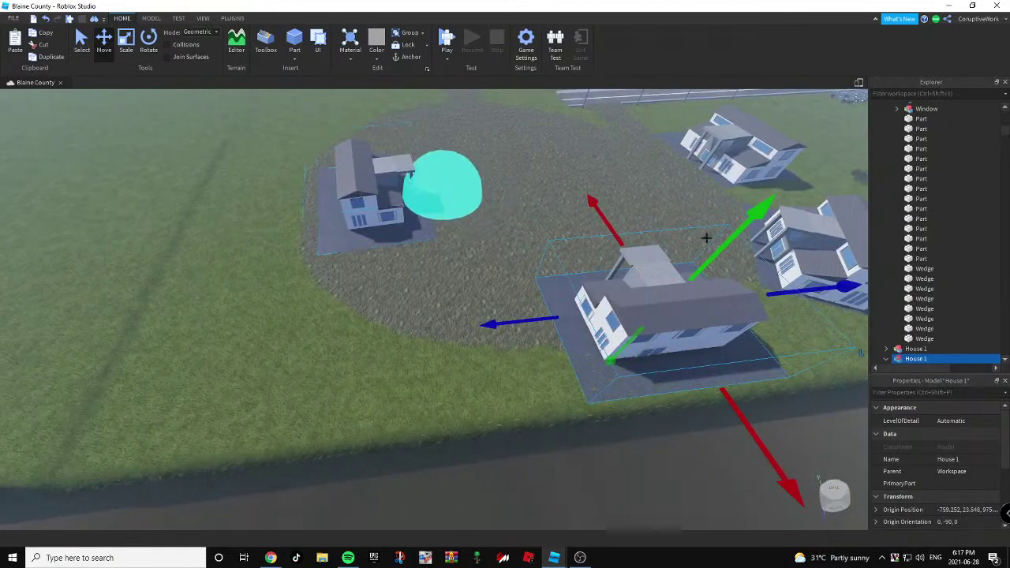
Duplicate the angled house near the boulders and place the copy across the ring, turned to face the rocky area.
left_click(820, 260)
key("s")
key("ctrl+d")
left_click_drag(658, 219, 424, 177)
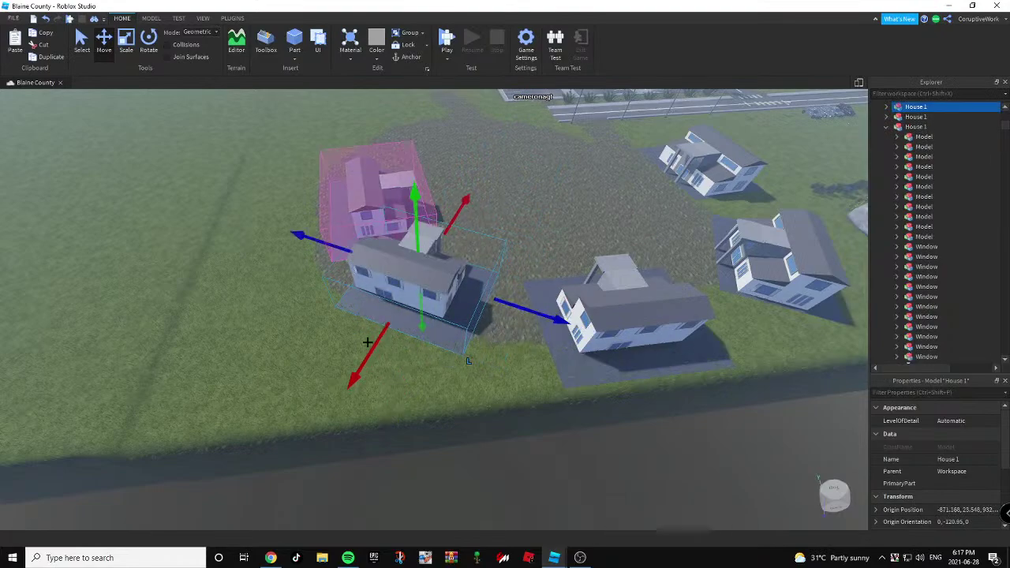
left_click(472, 407)
Move the house at the far end of the ring outward onto the grass beside the rocky area, and clear the selection.
key("a")
right_click_drag(472, 406, 489, 396)
left_click(359, 284)
right_click_drag(441, 310, 457, 299)
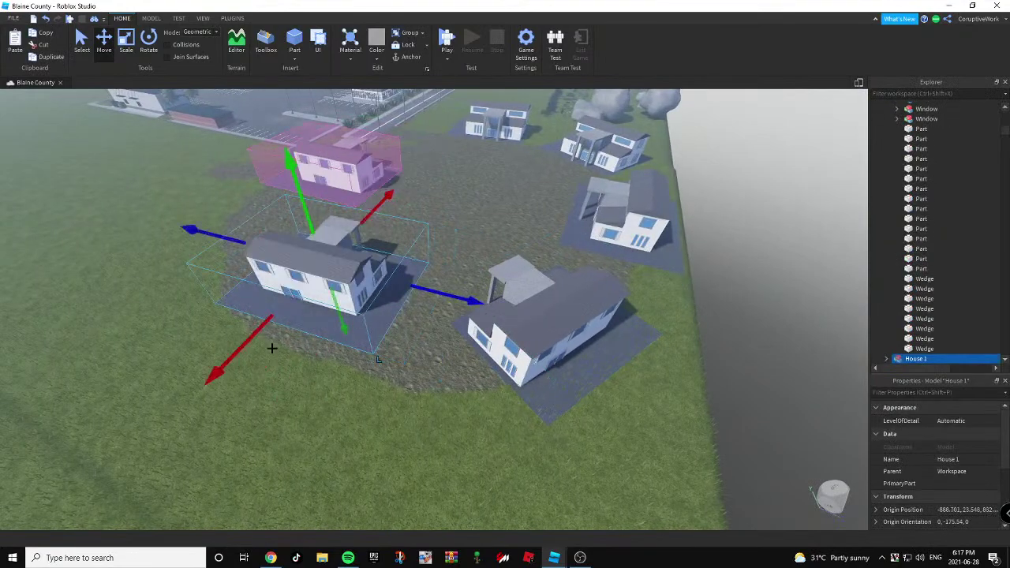
left_click_drag(241, 342, 161, 428)
right_click_drag(266, 338, 292, 347)
key("w")
key("f")
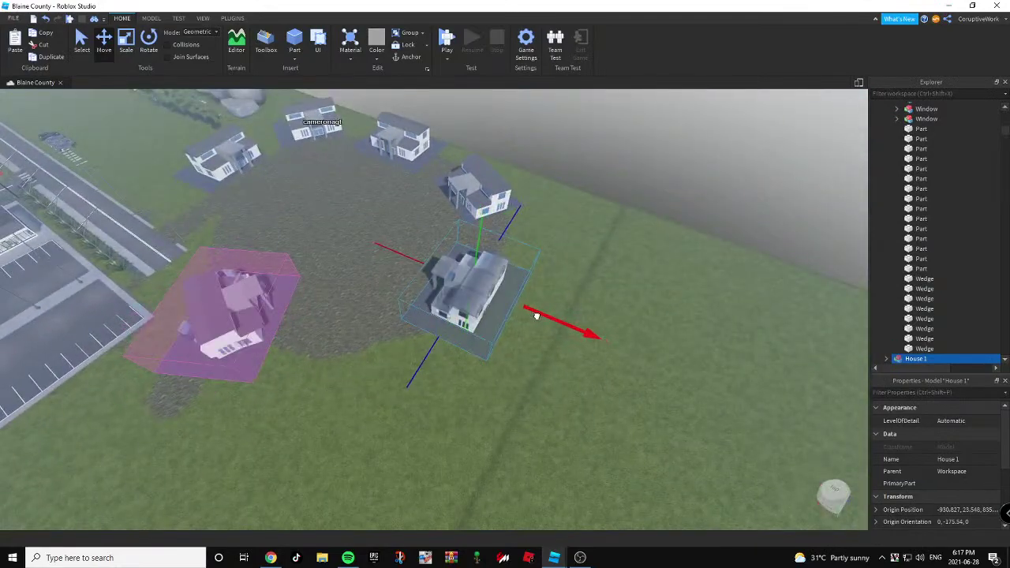
left_click(453, 381)
right_click_drag(450, 380, 453, 378)
key("w")
key("d")
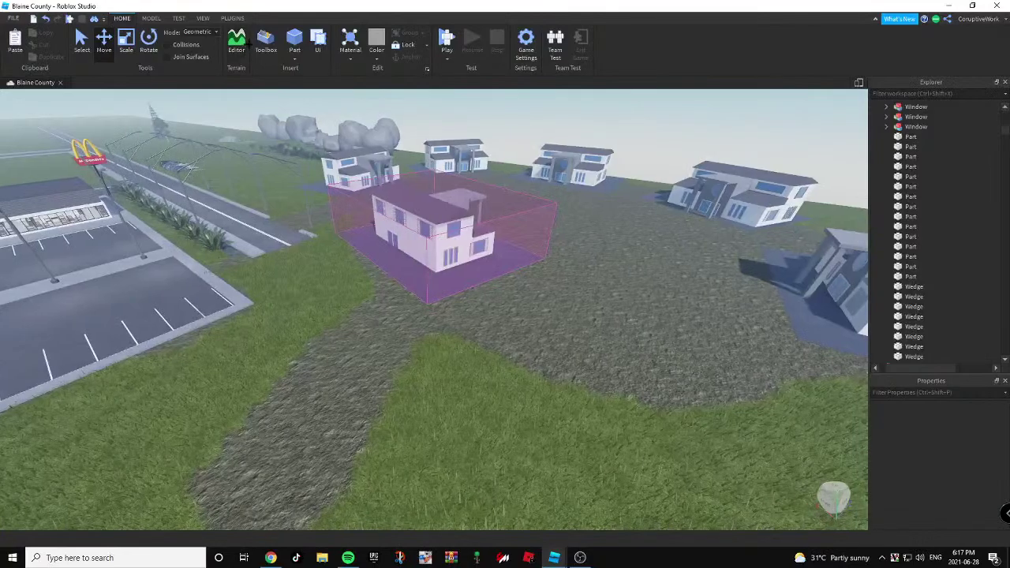
Paint Grass terrain over the stray rocky strip running out from the house ring beside the parking lot, and put the Paint brush away.
left_click(242, 44)
key("d")
right_click_drag(413, 225, 415, 225)
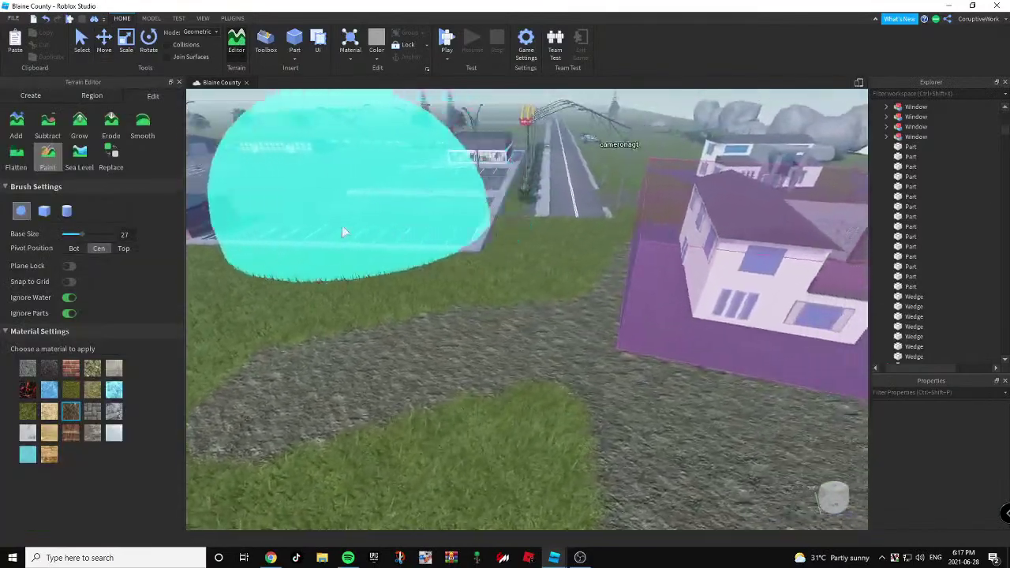
left_click(70, 389)
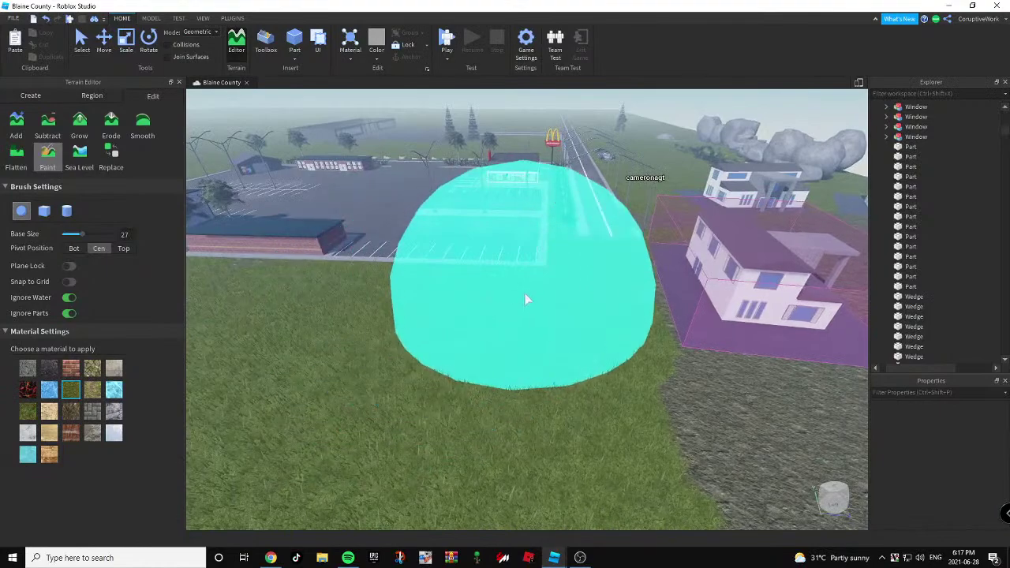
scroll(445, 363, "down", 2)
right_click_drag(445, 363, 446, 364)
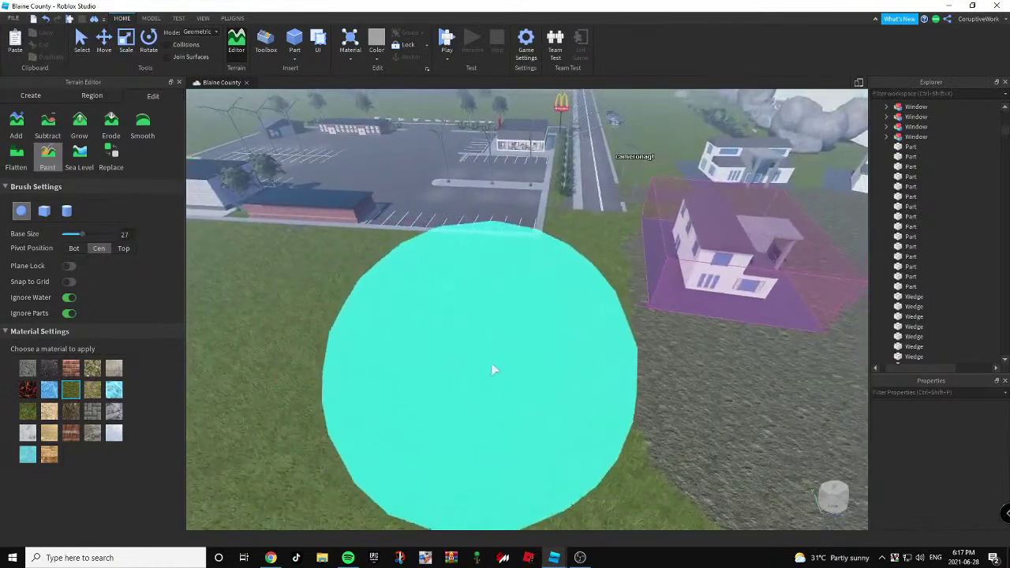
scroll(470, 424, "down", 4)
scroll(491, 420, "down", 1)
left_click_drag(499, 416, 529, 279)
mouse_move(541, 262)
right_mouse_down()
mouse_move(518, 356)
mouse_move(528, 373)
right_mouse_up()
scroll(527, 368, "up", 1)
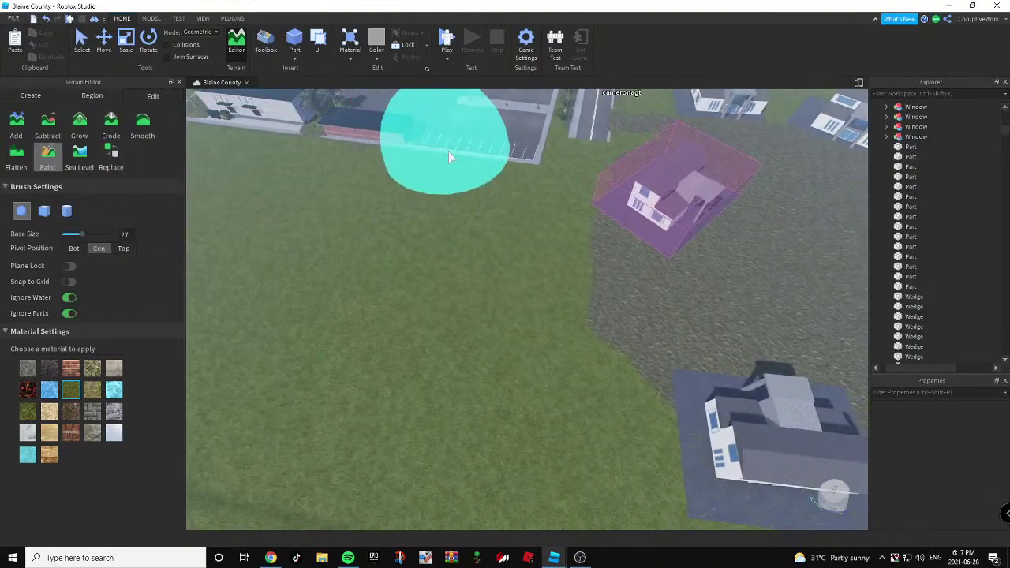
right_click_drag(439, 165, 425, 147)
scroll(426, 153, "down", 3)
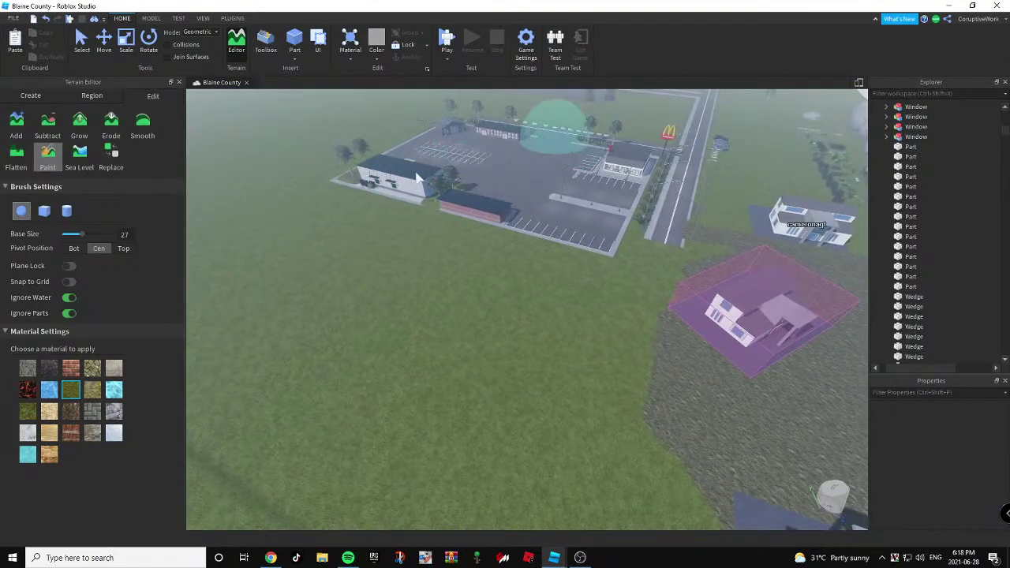
mouse_move(457, 276)
right_mouse_down()
mouse_move(465, 299)
mouse_move(447, 294)
mouse_move(499, 245)
mouse_move(493, 235)
mouse_move(466, 261)
right_mouse_up()
scroll(445, 293, "up", 1)
left_click(53, 156)
Examine the ring of houses and the placement of the house standing inside the rocky area from several viewpoints.
key("w")
scroll(464, 262, "down", 5)
scroll(487, 278, "up", 3)
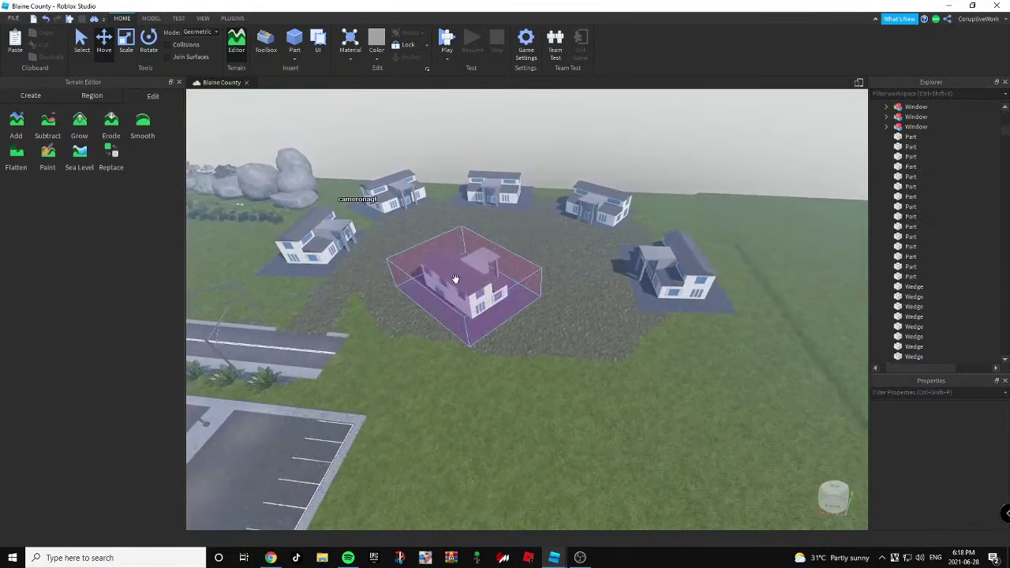
scroll(469, 276, "up", 2)
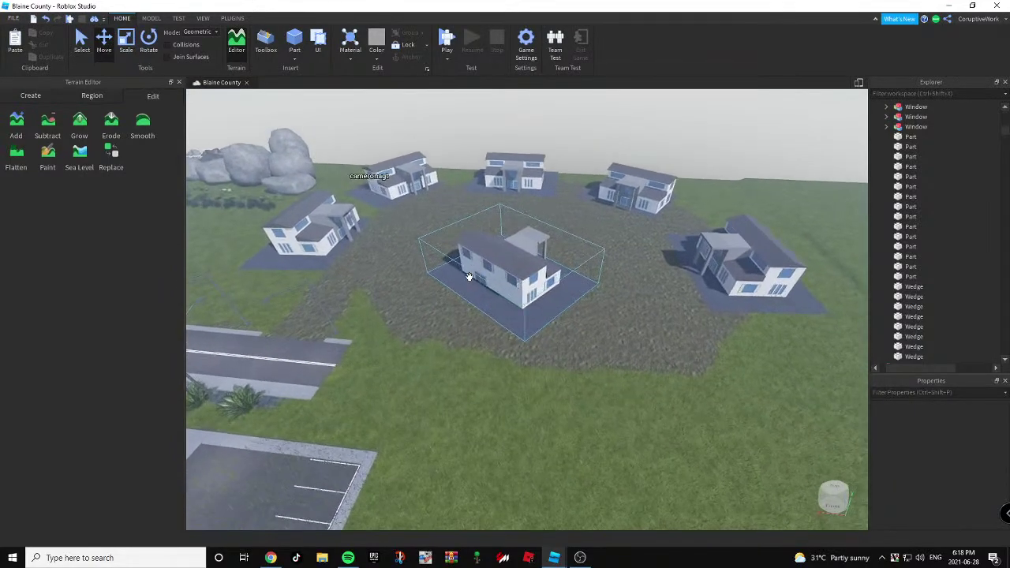
scroll(468, 276, "up", 3)
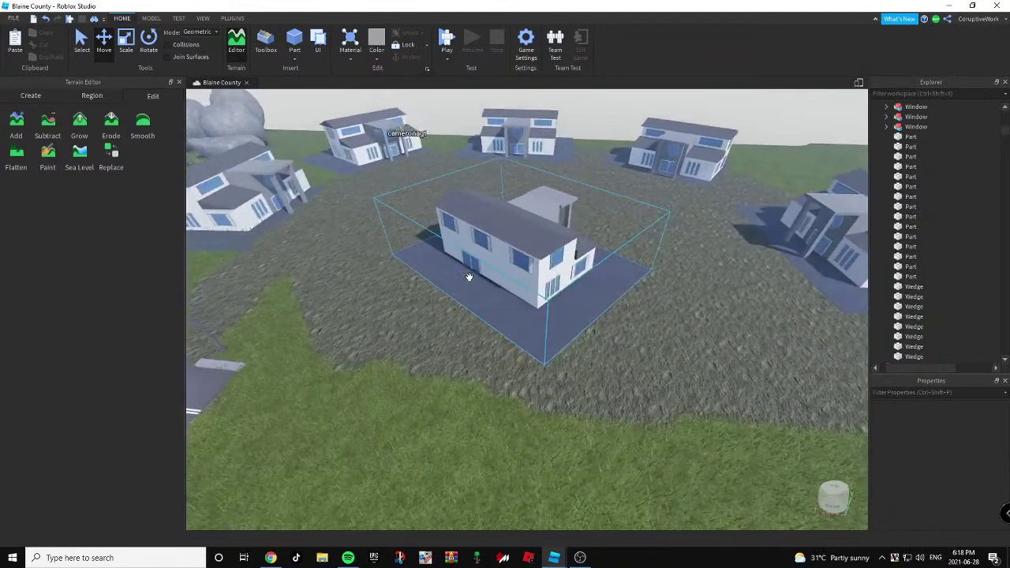
key("s")
key("d")
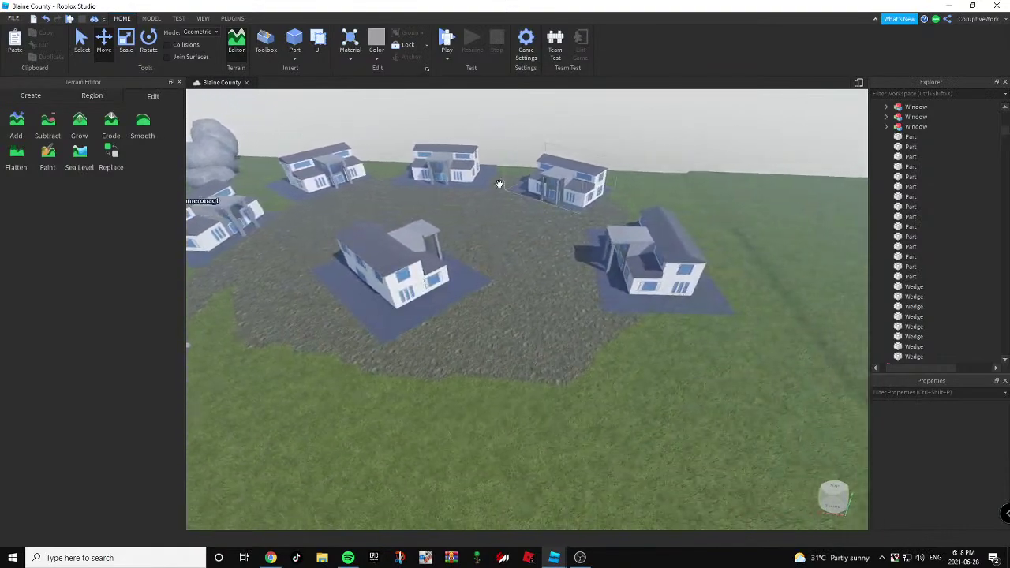
key("a")
right_click_drag(600, 258, 571, 305)
key("w")
key("d")
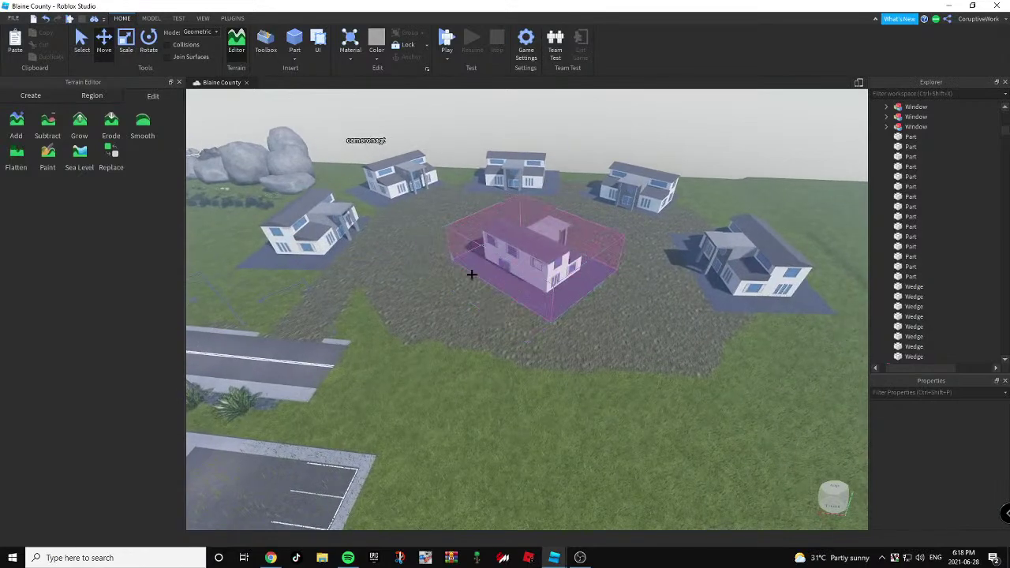
key("w")
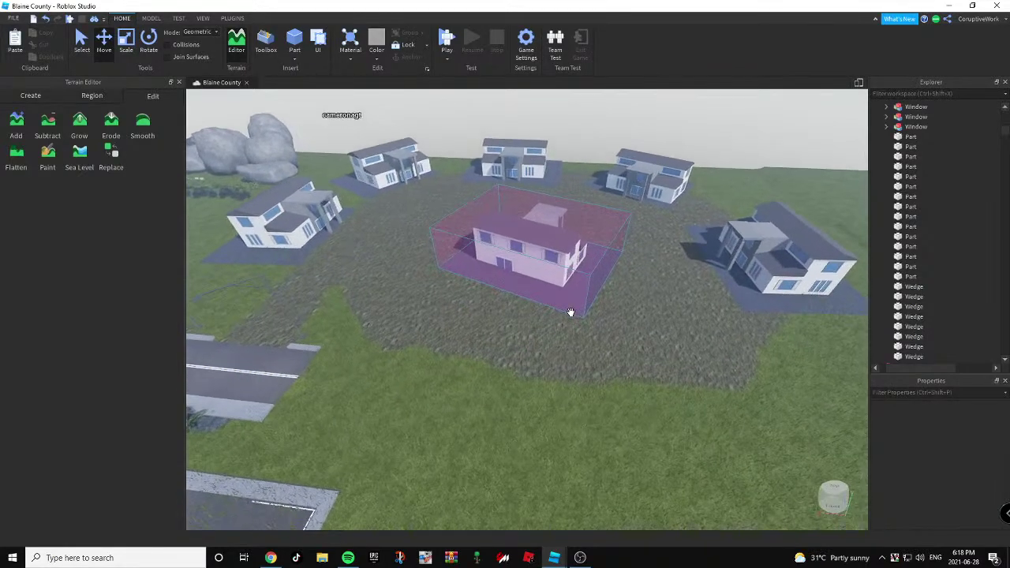
Move the house in the middle of the gravel to its road-side edge, aligned parallel with the road.
right_click_drag(571, 311, 623, 222)
key("d")
scroll(622, 222, "down", 5)
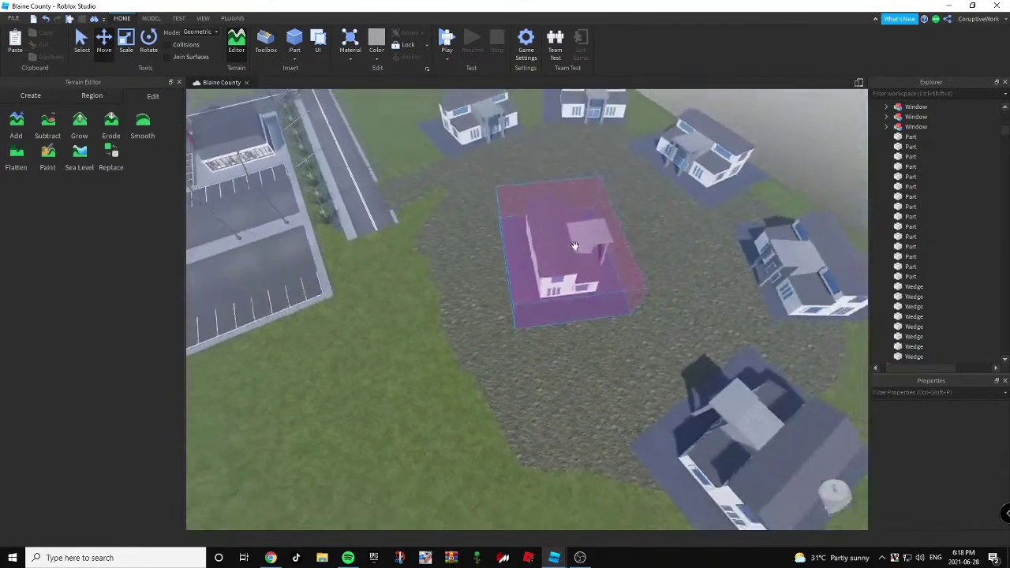
key("ctrl+1")
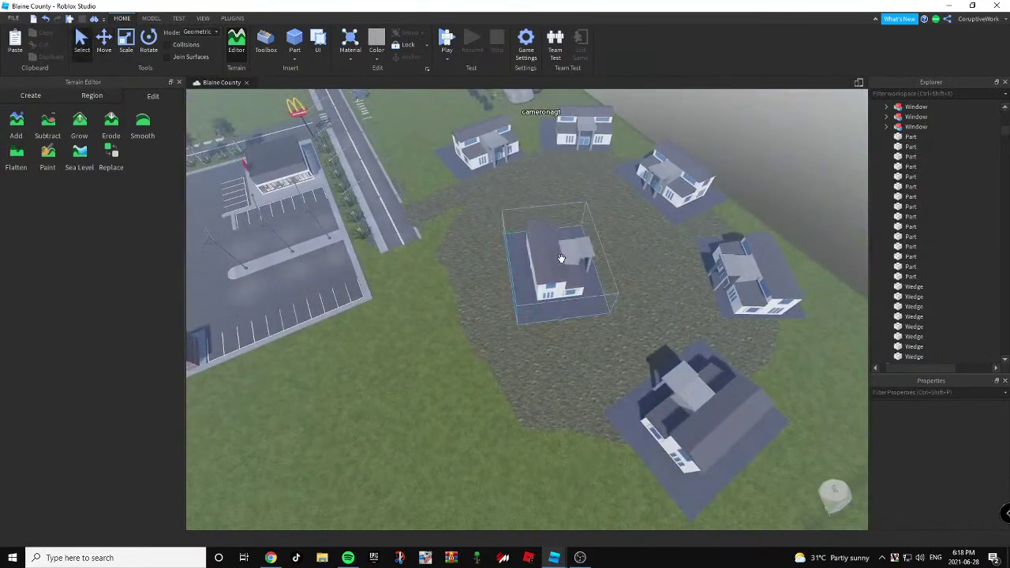
left_click_drag(561, 259, 508, 291)
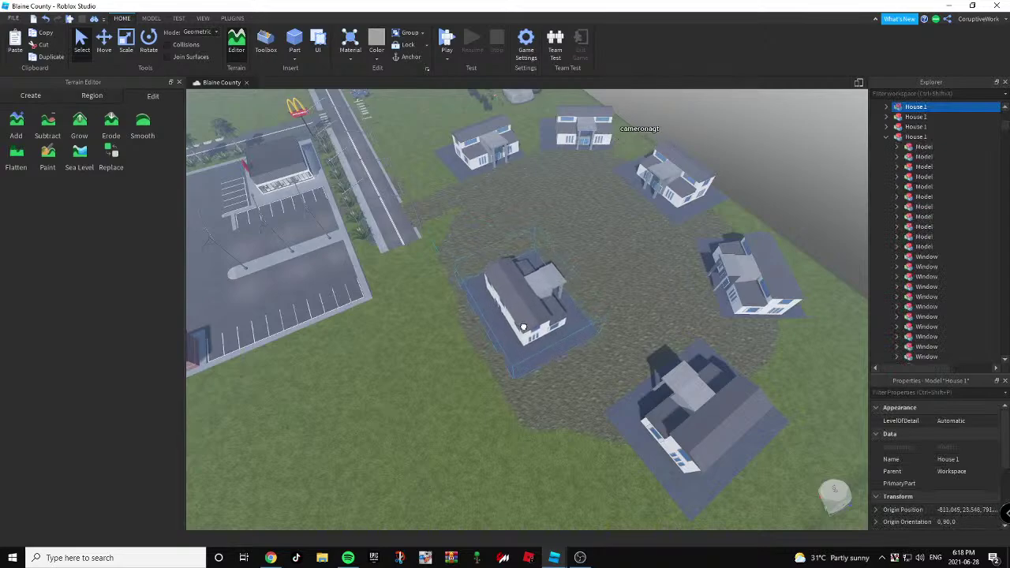
left_click(431, 324)
Stretch the house-side sidewalk piece along the grass past the road's end, in front of the houses.
key("w")
key("a")
left_click(490, 207)
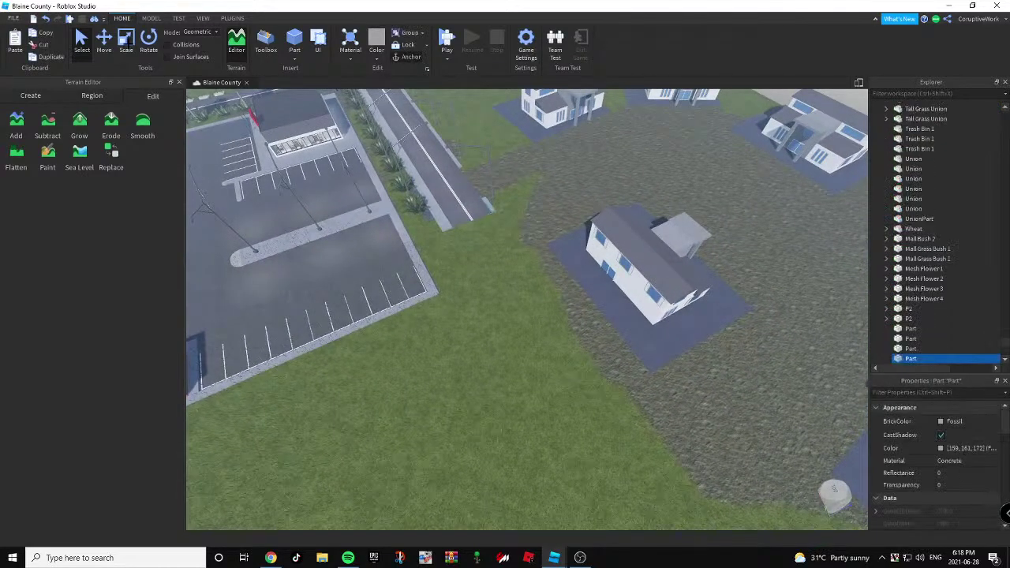
left_click_drag(499, 224, 710, 340)
key("w")
key("a")
right_click_drag(663, 338, 576, 306)
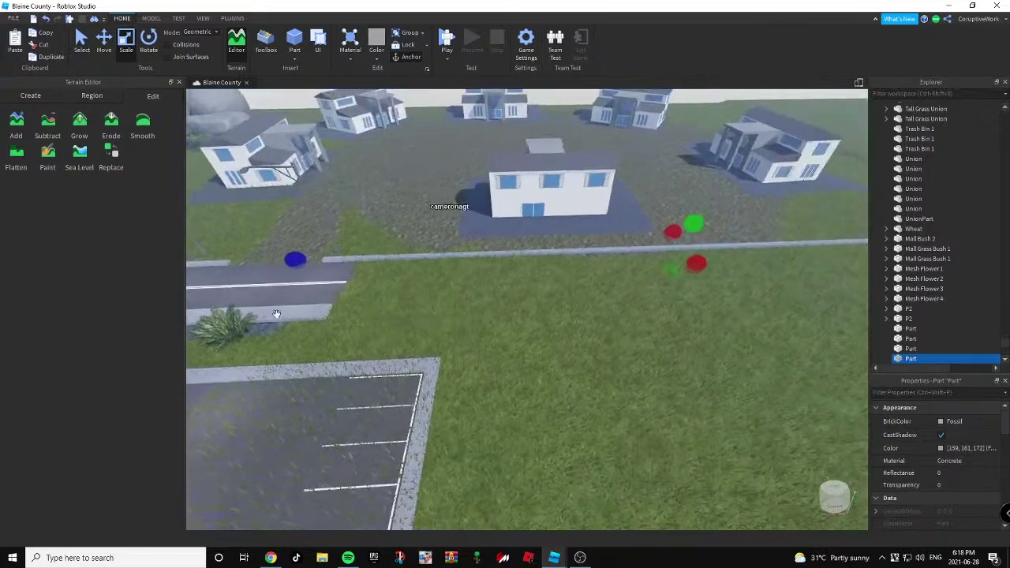
Extend the sidewalk on the opposite side of the road so it runs alongside the house-side one.
left_click(292, 310)
left_click_drag(354, 312, 746, 286)
key("d")
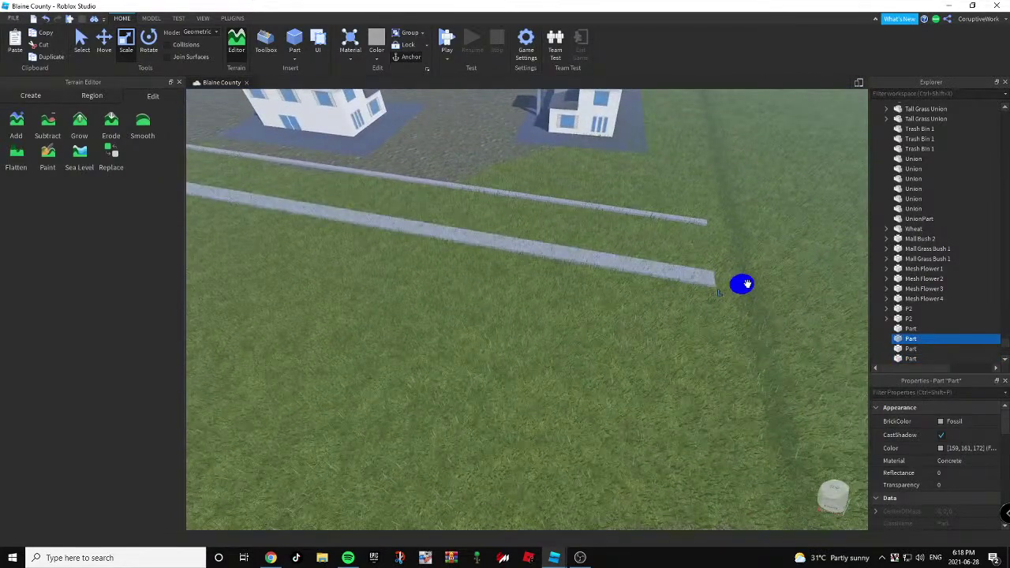
key("d")
right_click_drag(536, 304, 433, 268)
Widen the extended house-side sidewalk outward, away from the road.
left_click(478, 199)
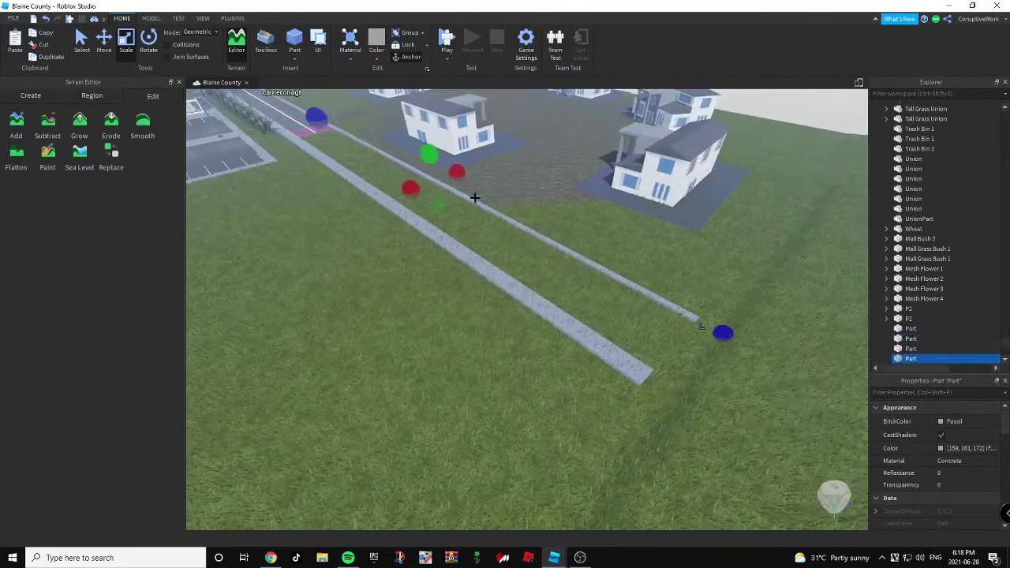
key("d")
right_click_drag(475, 198, 477, 199)
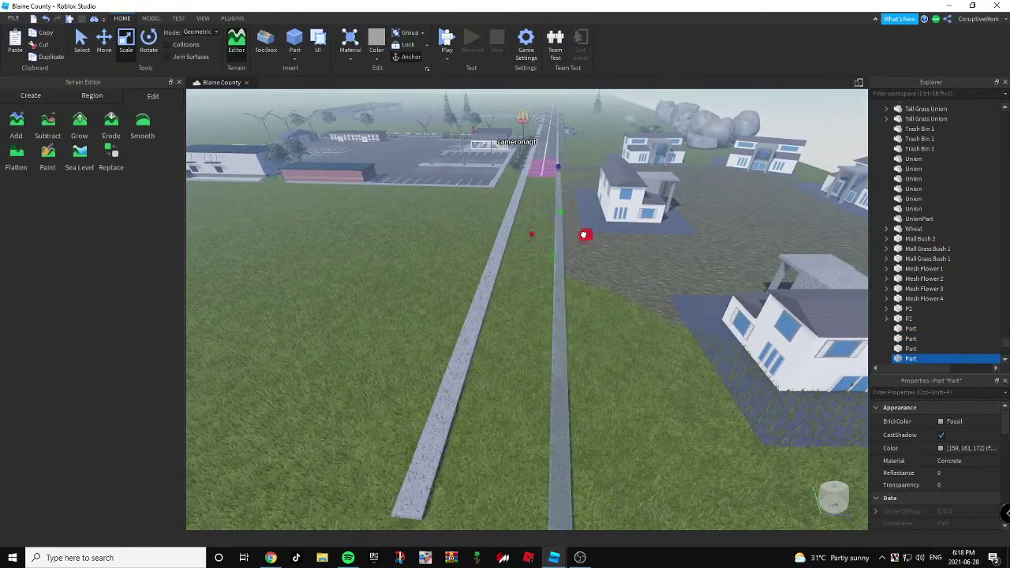
left_click(647, 302)
Widen the sidewalk on the other side of the gravel entrance and stretch it to match the extended sidewalk's width.
key("w")
right_click_drag(647, 303, 652, 259)
key("w")
key("a")
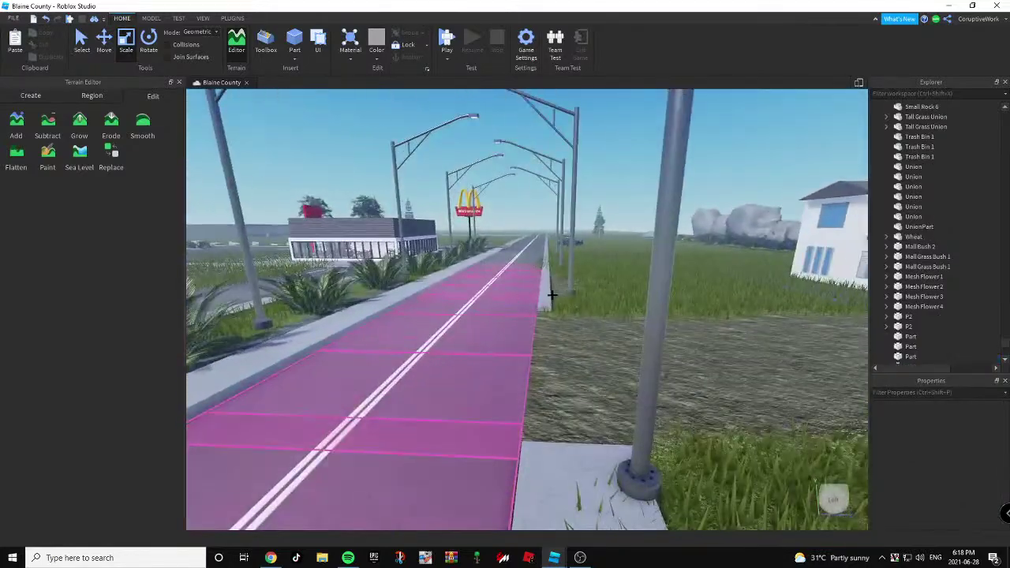
left_click(550, 278)
left_click_drag(584, 244, 580, 245)
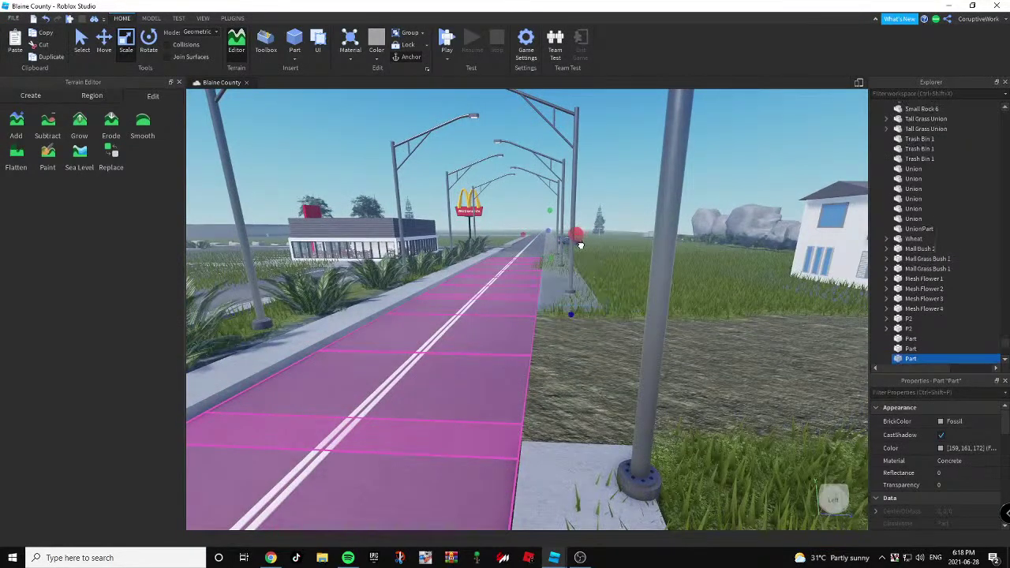
right_click_drag(580, 261, 579, 265)
key("s")
left_click_drag(619, 233, 584, 303)
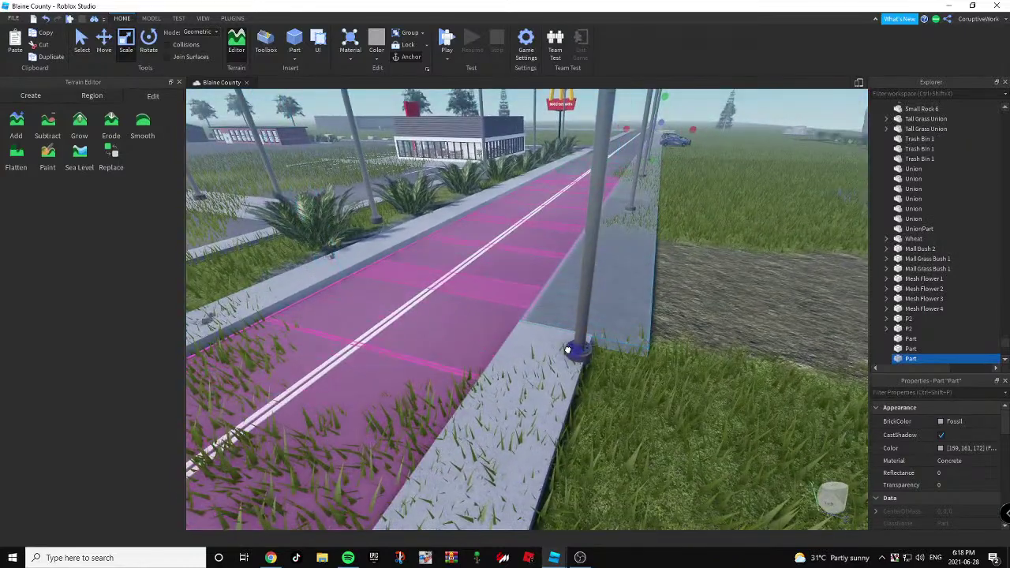
left_click_drag(567, 349, 568, 350)
left_click_drag(697, 137, 694, 139)
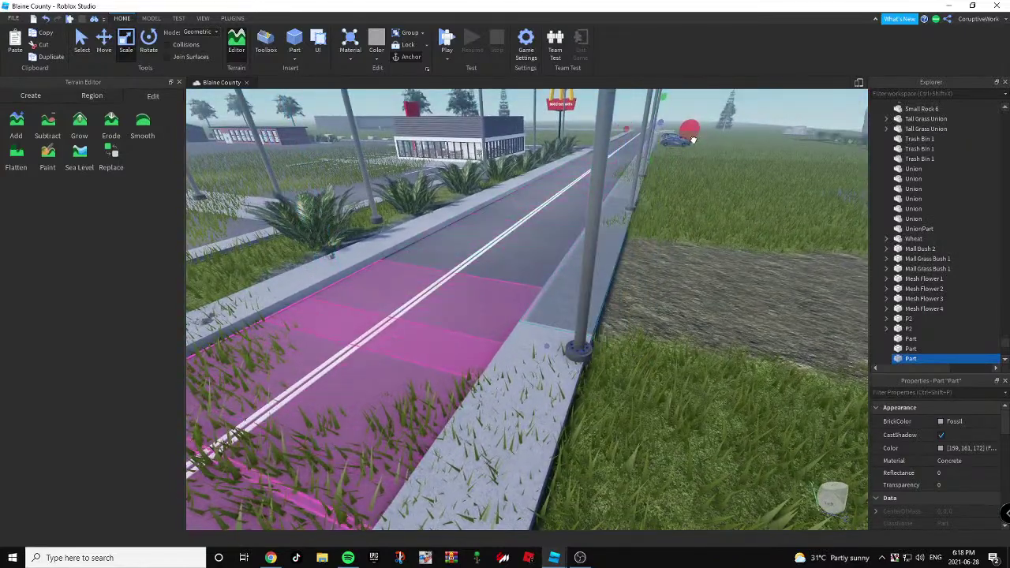
Pull back the sidewalk ends on both sides of the gravel entrance to leave the driveway open.
key("a")
right_click_drag(698, 179, 699, 183)
left_click_drag(565, 307, 561, 292)
key("a")
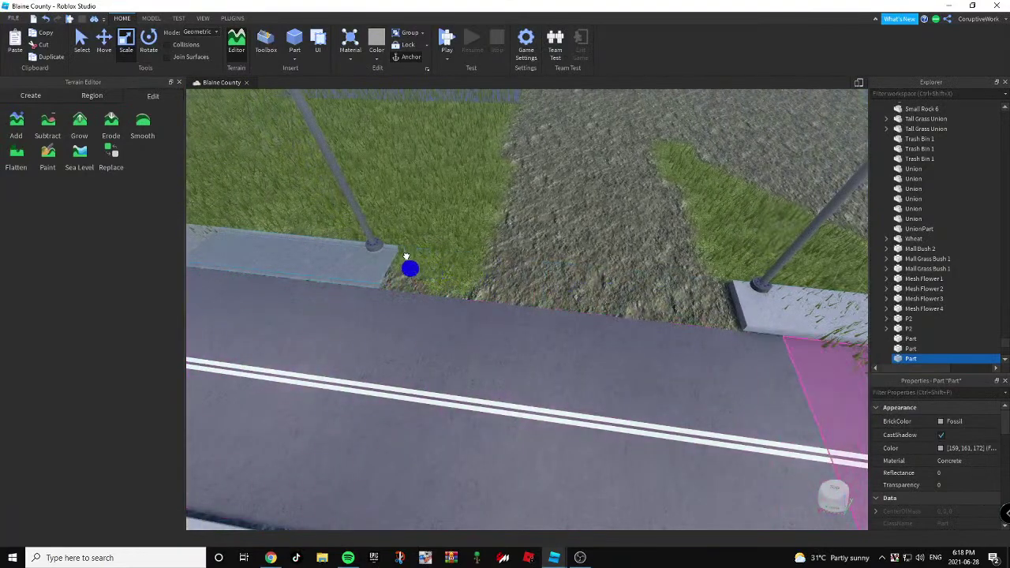
key("d")
key("s")
left_click(646, 313)
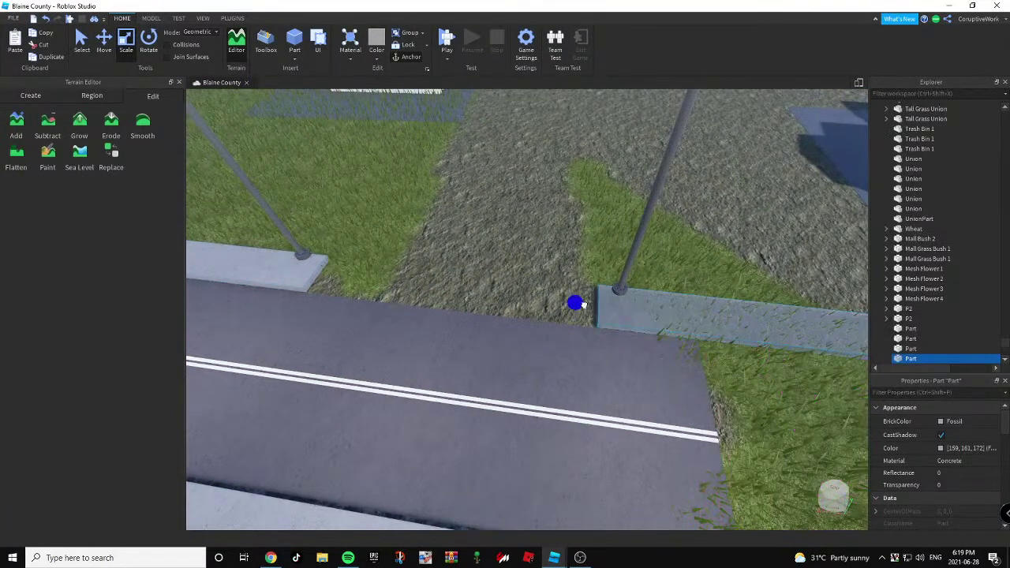
Lower the streetlight beside the gravel entrance so its base sits on the ground.
key("w")
right_click_drag(644, 284, 658, 296)
left_click(645, 283)
key("s")
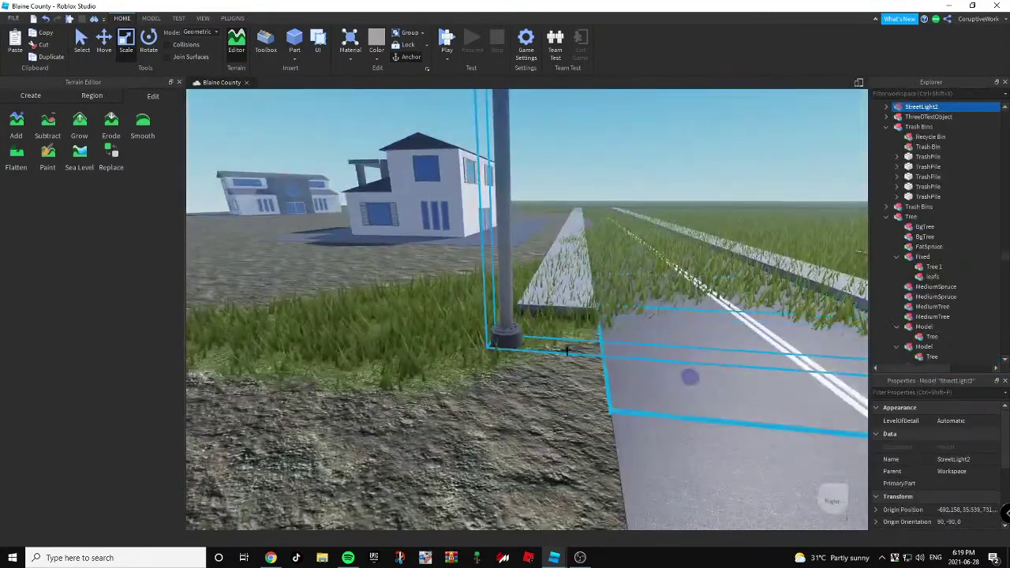
left_click(82, 41)
right_click_drag(584, 324, 584, 325)
key("s")
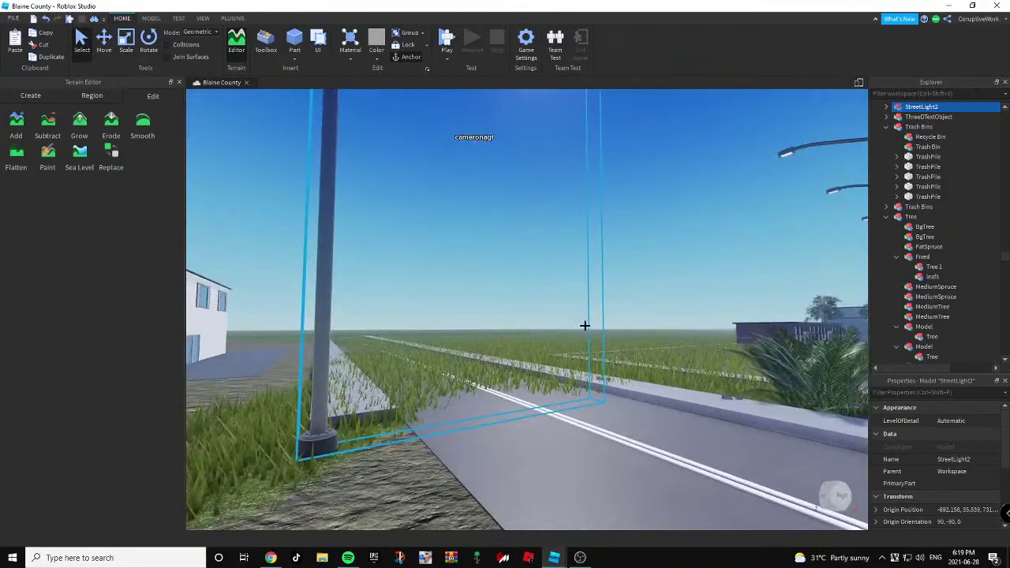
key("a")
left_click(104, 43)
right_click_drag(380, 217, 380, 218)
left_click_drag(540, 343, 539, 347)
right_click_drag(538, 347, 591, 334)
key("s")
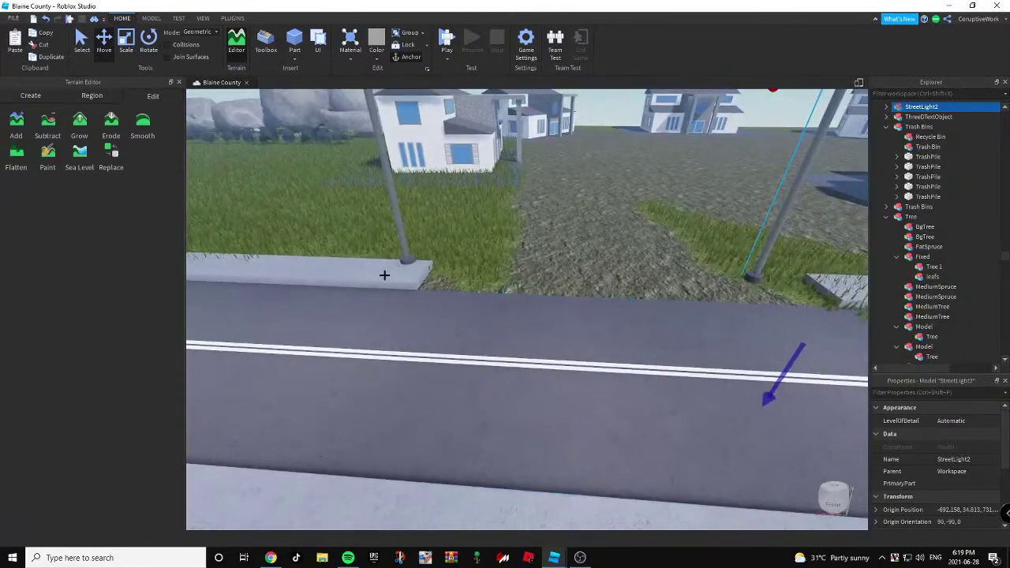
Paint the terrain around the gravel entrance and sidewalk ends with Mud, using a size 7 sphere brush.
left_click(54, 158)
left_click(48, 156)
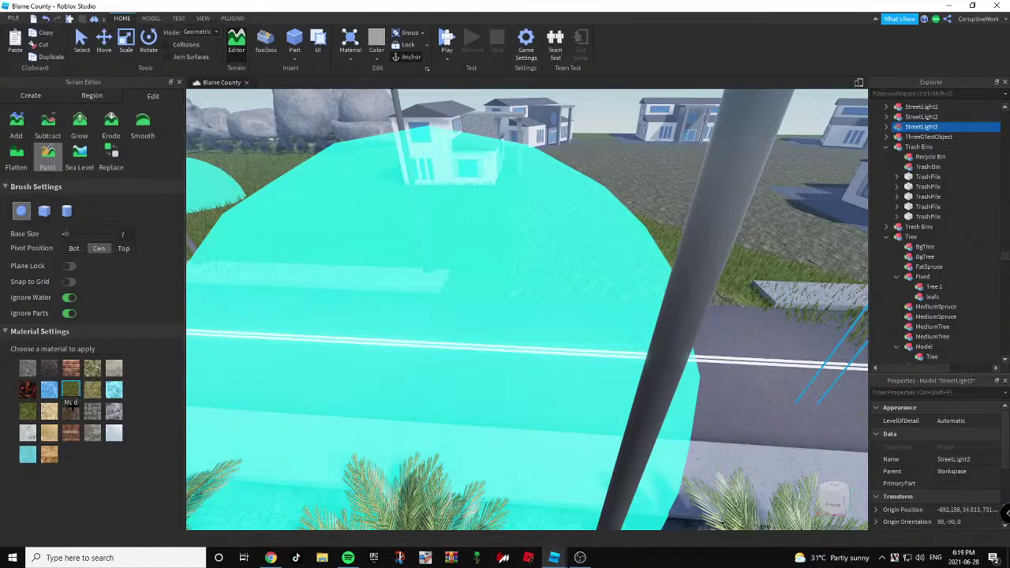
left_click(71, 407)
right_click_drag(624, 276, 625, 273)
key("w")
mouse_move(525, 262)
left_mouse_down()
mouse_move(661, 218)
mouse_move(687, 275)
mouse_move(670, 288)
mouse_move(620, 262)
left_mouse_up()
right_click_drag(619, 257, 611, 261)
key("s")
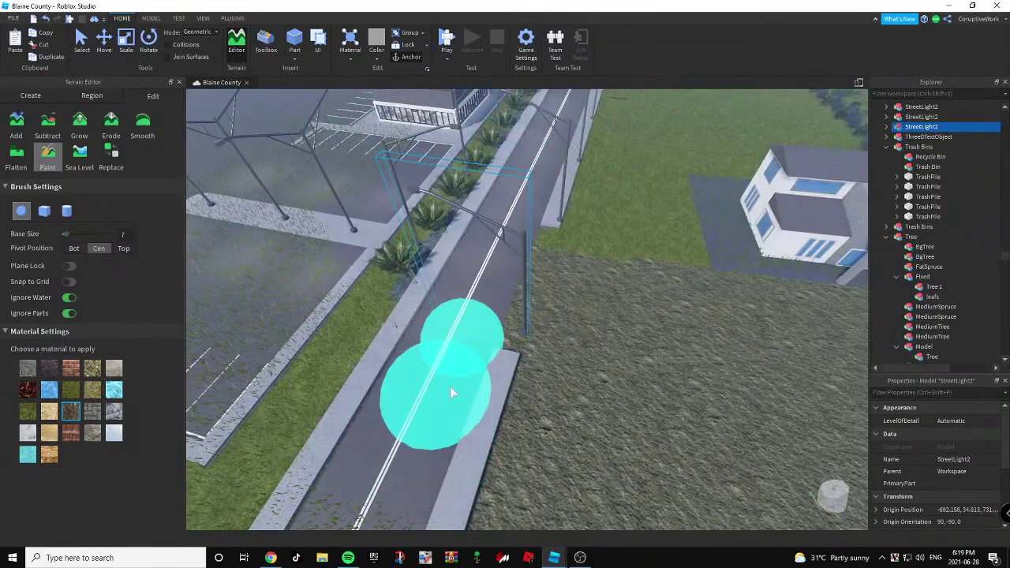
Paint Mud under the grassy road section and along the strip between the two sidewalks beyond the road's end.
right_click_drag(453, 390, 535, 307)
key("a")
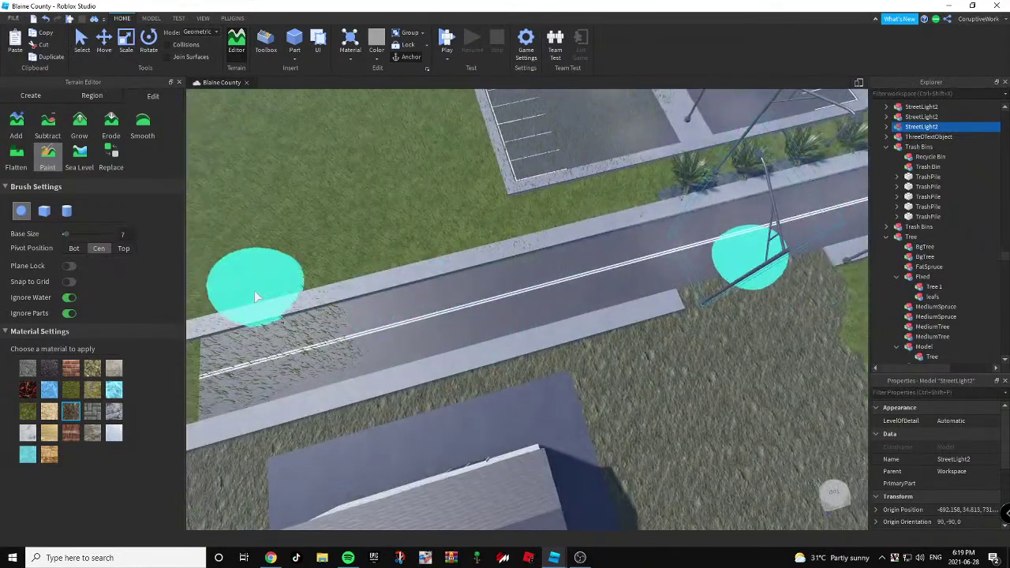
key("s")
left_click(71, 390)
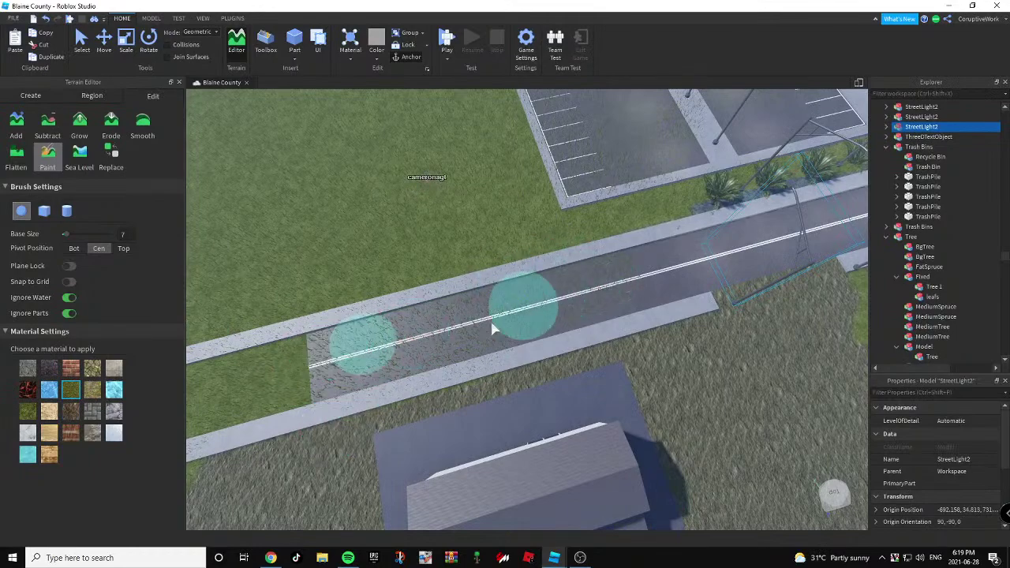
left_click(71, 411)
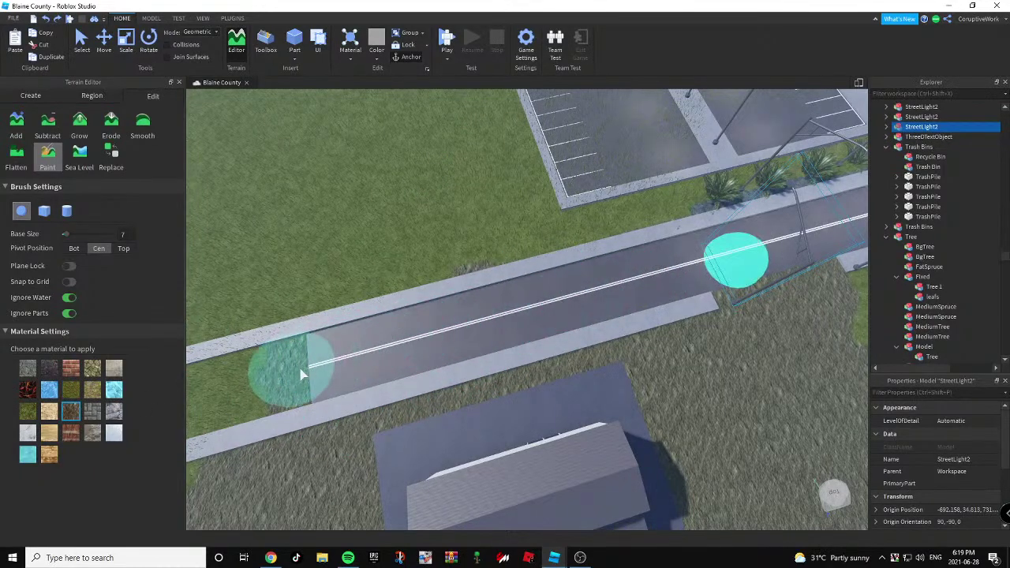
right_click_drag(289, 365, 484, 308)
mouse_move(484, 308)
left_mouse_down()
mouse_move(571, 323)
mouse_move(469, 316)
mouse_move(422, 325)
left_mouse_up()
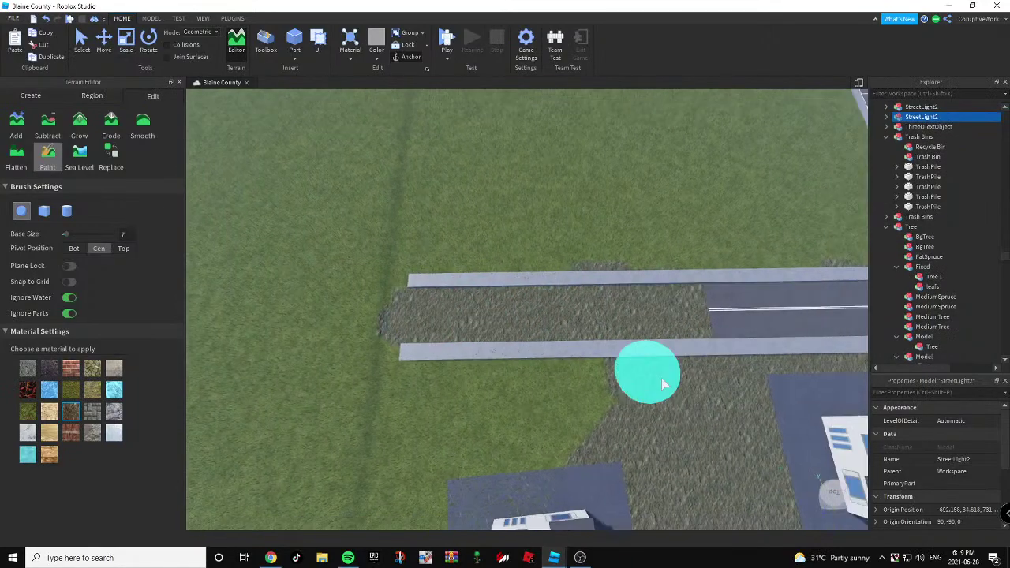
right_click_drag(661, 378, 568, 371)
key("d")
left_click(48, 156)
Examine the road, the ring of houses and the map edge from above, ending at the road's far end.
right_click_drag(665, 210, 665, 210)
left_click(683, 284)
right_click_drag(684, 284, 684, 284)
scroll(683, 282, "up", 5)
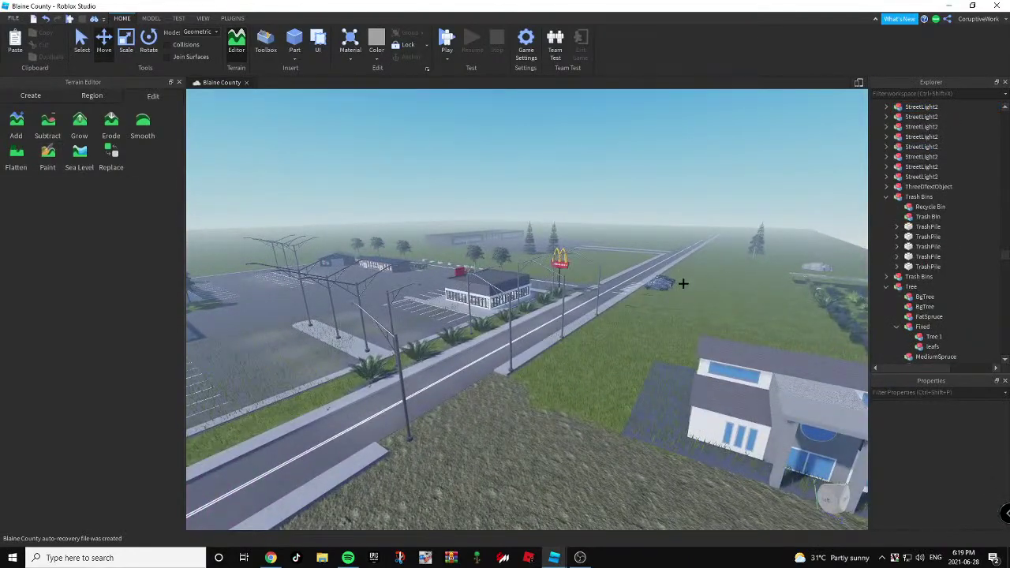
key("e")
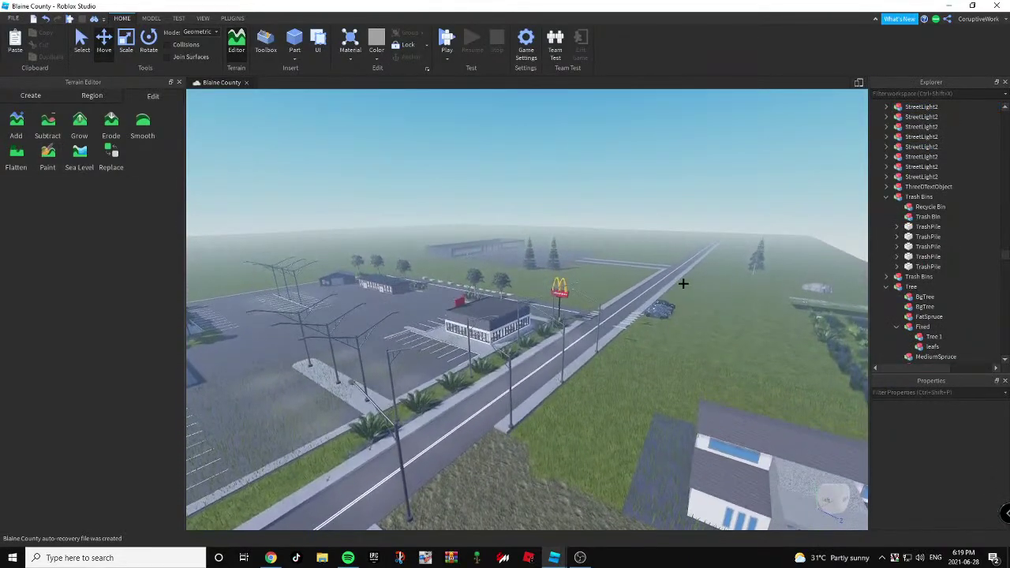
right_click_drag(729, 277, 728, 277)
key("w")
right_click_drag(663, 244, 661, 233)
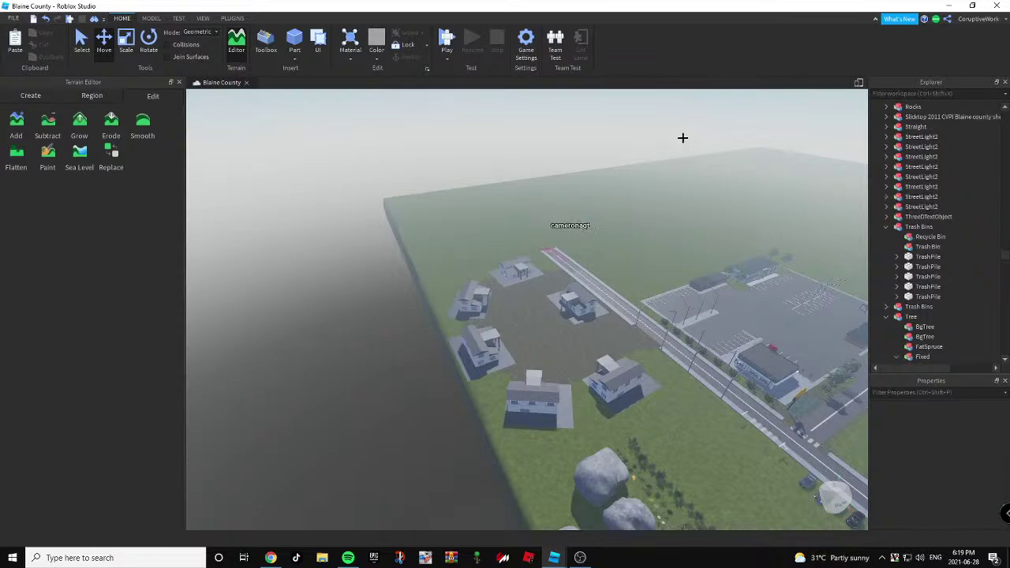
key("w")
right_click_drag(526, 308, 557, 289)
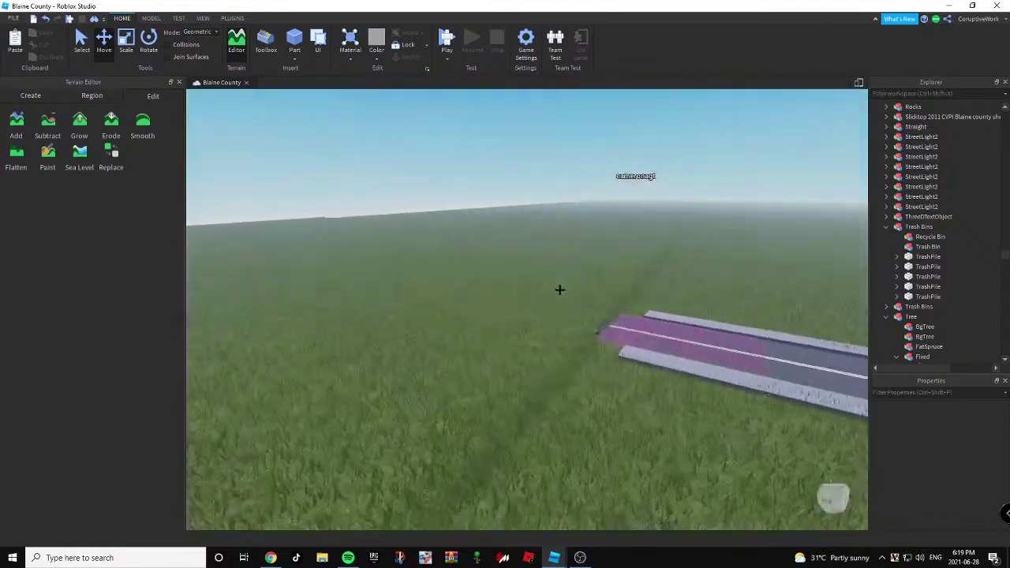
Delete the road segment overhanging the sidewalk ends and place a copy of the adjoining segment at the road's end.
left_click(612, 388)
key("Delete")
key("s")
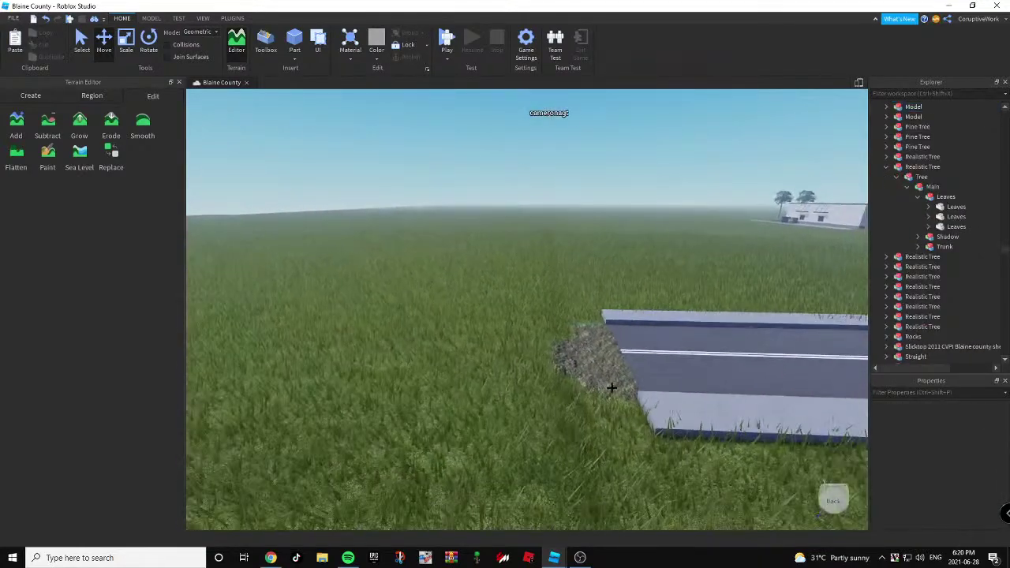
left_click(638, 350)
left_click_drag(597, 348, 278, 172)
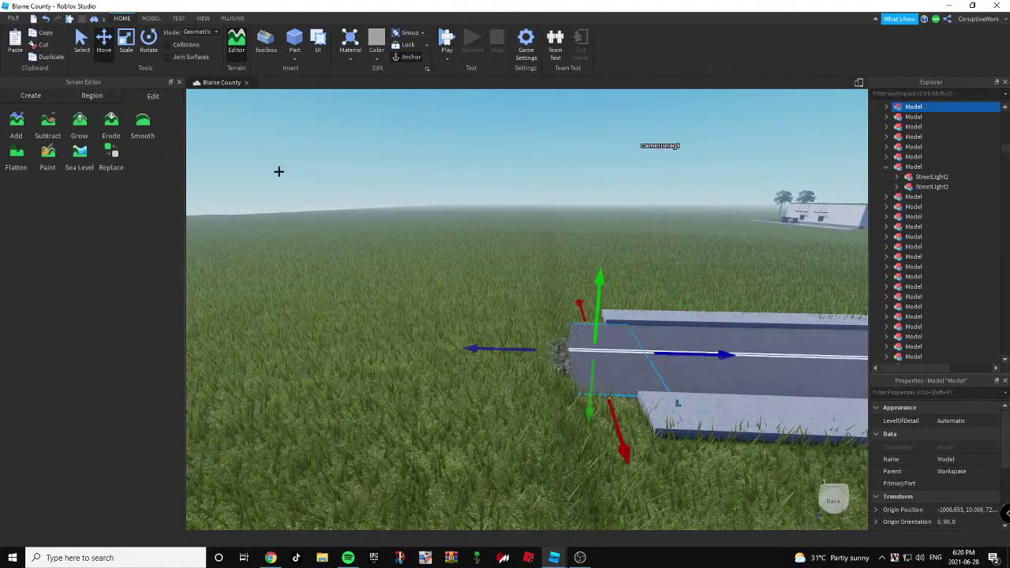
Tilt the end road segment upward about 13 degrees and reposition it to form a ramp off the road.
left_click(147, 49)
right_click_drag(509, 214, 512, 230)
key("d")
left_click_drag(501, 239, 470, 234)
key("ctrl+2")
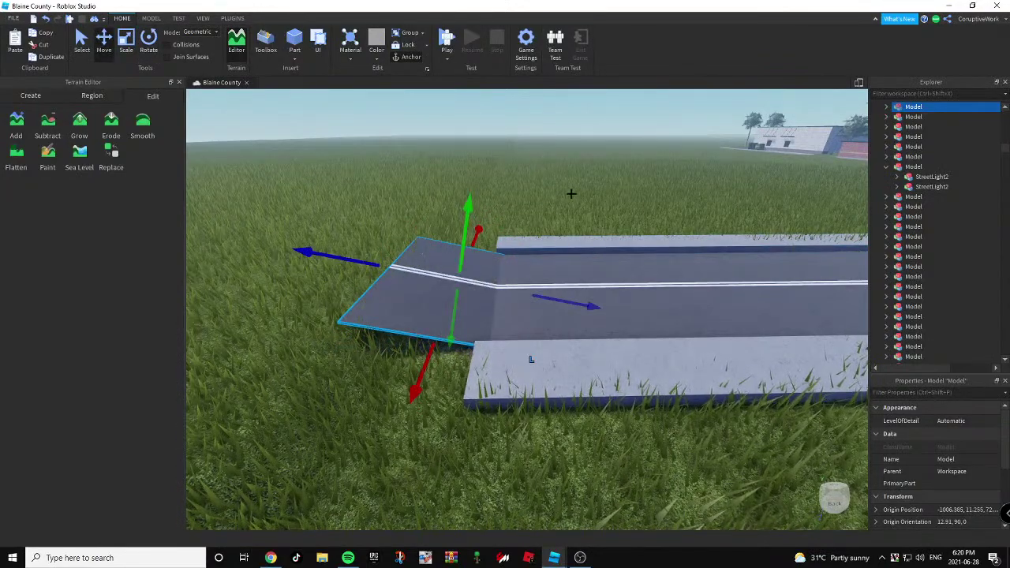
left_click(617, 175)
right_click_drag(618, 174, 616, 194)
key("a")
key("s")
left_click(592, 264)
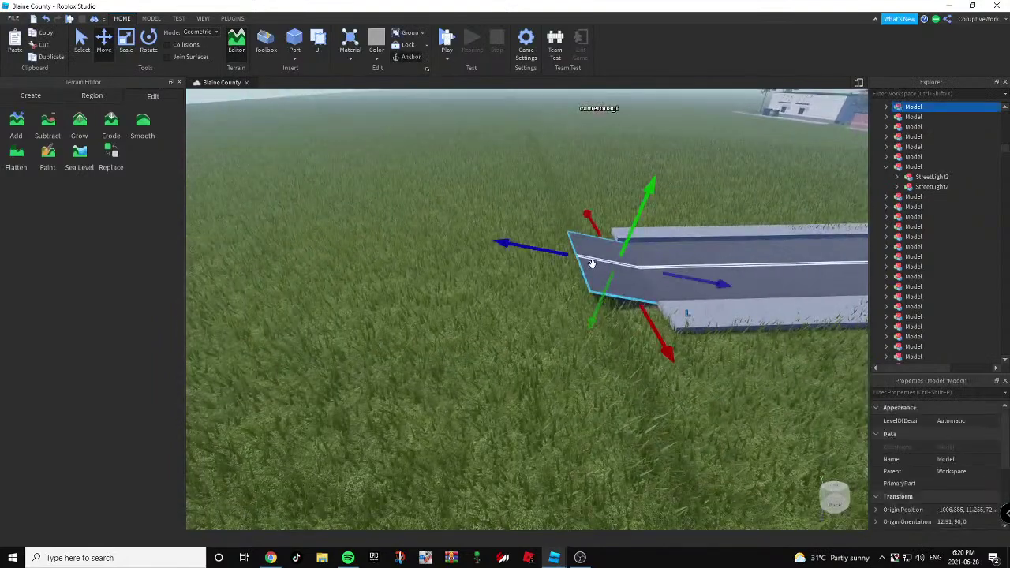
Duplicate the flat road segment before the ramp and place the copy level against the ramp's upper end.
left_click(675, 254)
left_click(684, 245)
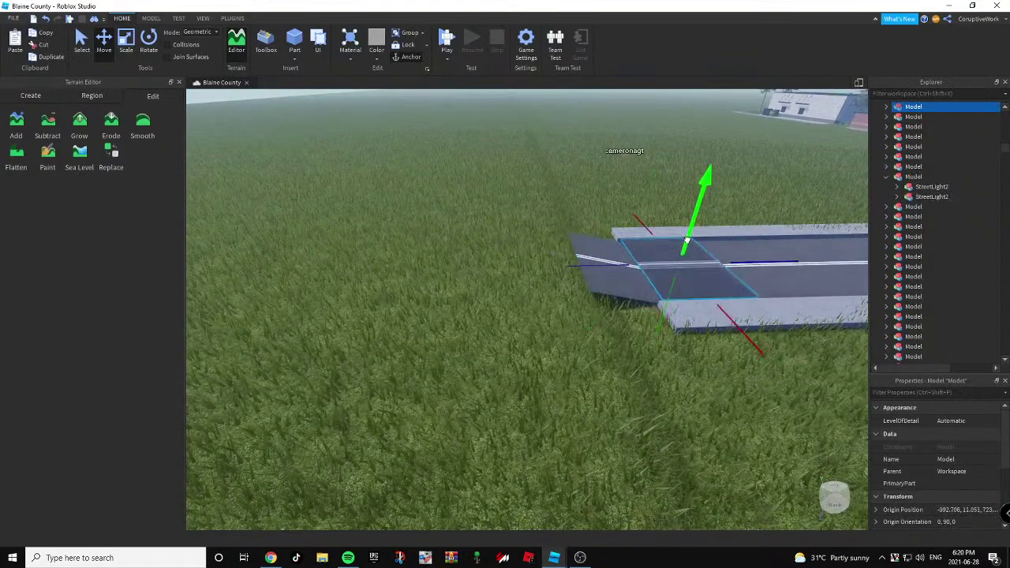
left_click_drag(748, 254, 604, 258)
key("w")
right_click_drag(604, 259, 604, 256)
left_click_drag(495, 277, 496, 265)
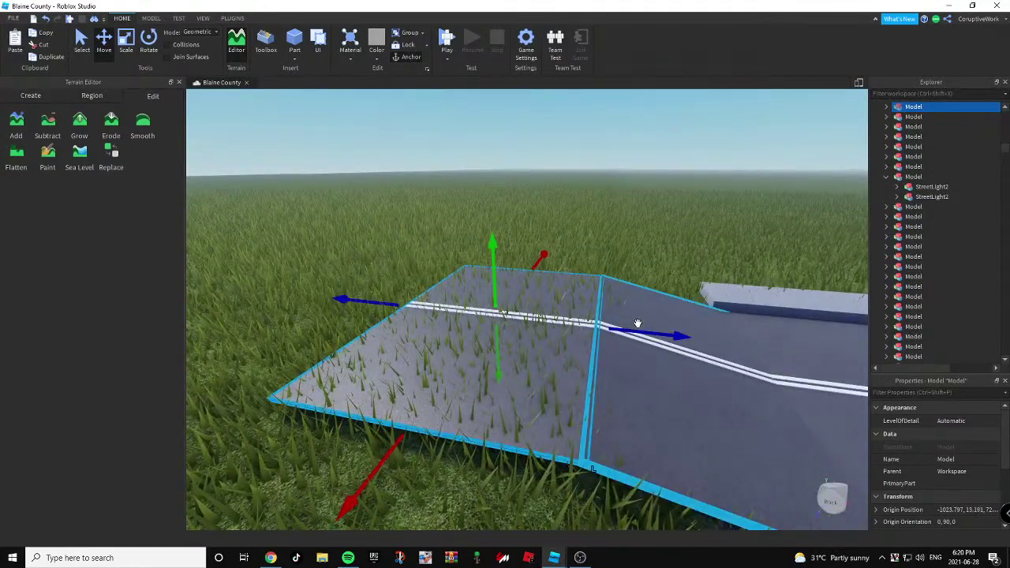
left_click_drag(634, 330, 634, 330)
key("d")
right_click_drag(622, 309, 629, 307)
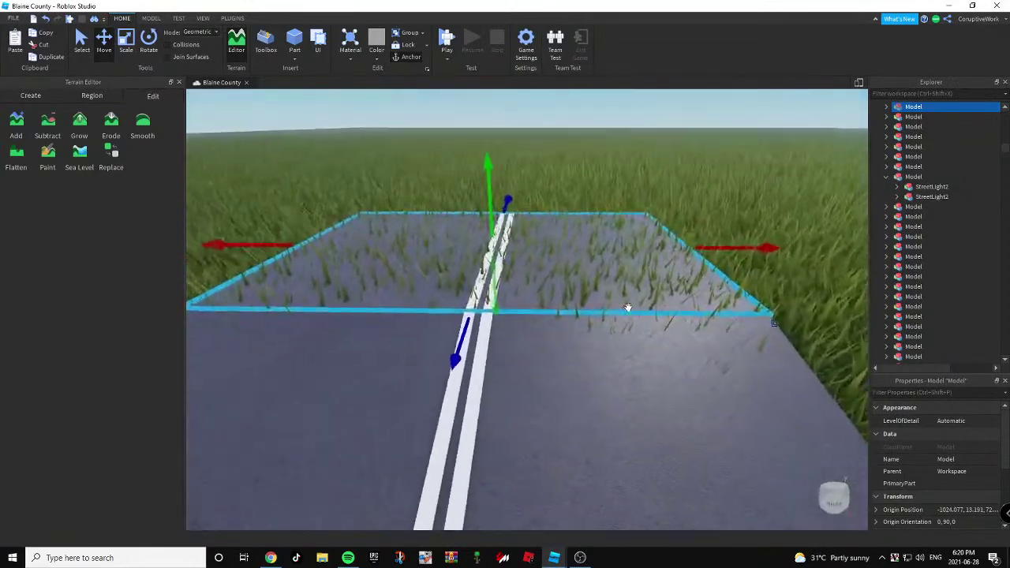
Extend the raised road outward by duplicating the end segment, then duplicating the last two segments together and placing the copies beyond them.
left_click(809, 301)
key("s")
right_click_drag(809, 301, 805, 301)
left_click(541, 276)
right_click_drag(541, 276, 476, 311)
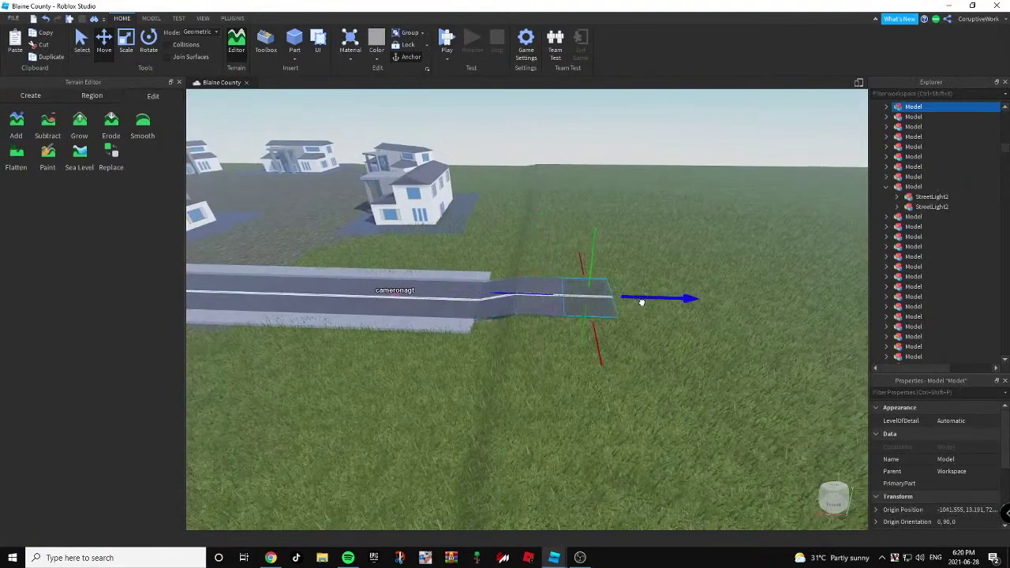
left_click(541, 312, "ctrl")
key("d")
right_click_drag(541, 312, 544, 311)
key("ctrl+d")
left_click_drag(555, 298, 629, 306)
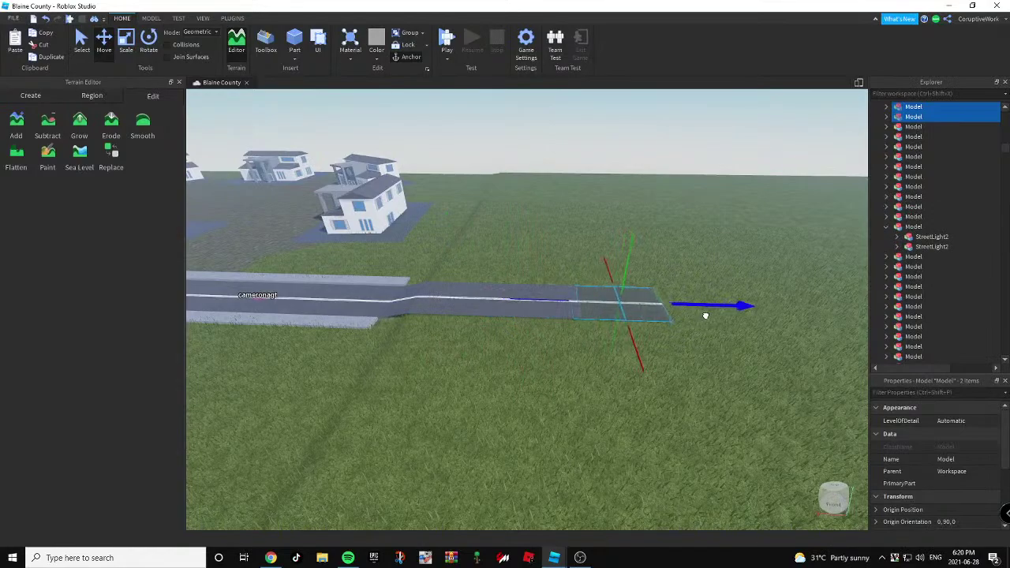
left_click(736, 348)
Duplicate the sidewalk on the houses' side and scale the copy down to a short piece alongside the ramp.
scroll(722, 344, "up", 10)
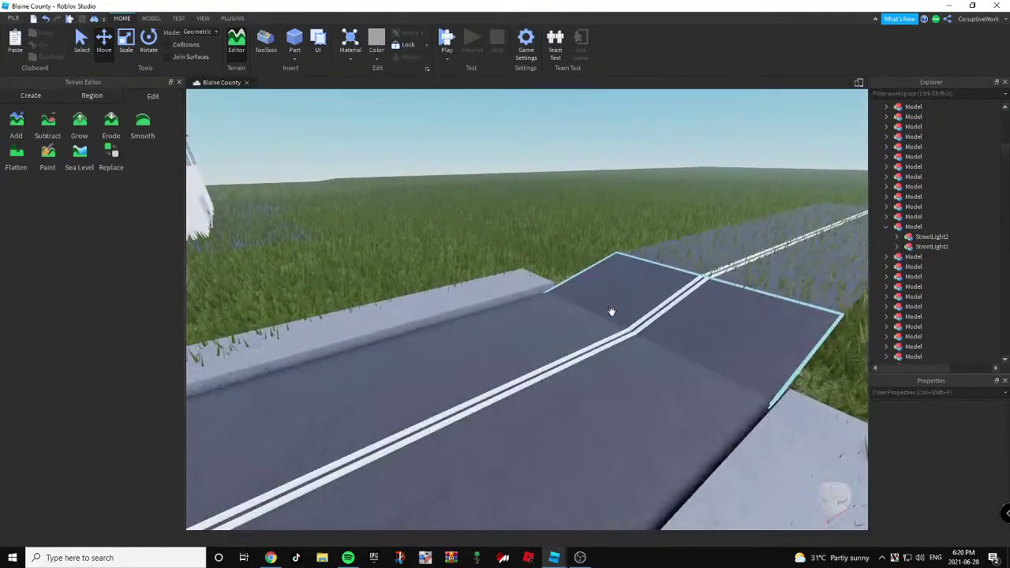
left_click(496, 279)
right_click_drag(496, 280, 493, 277)
scroll(493, 278, "down", 5)
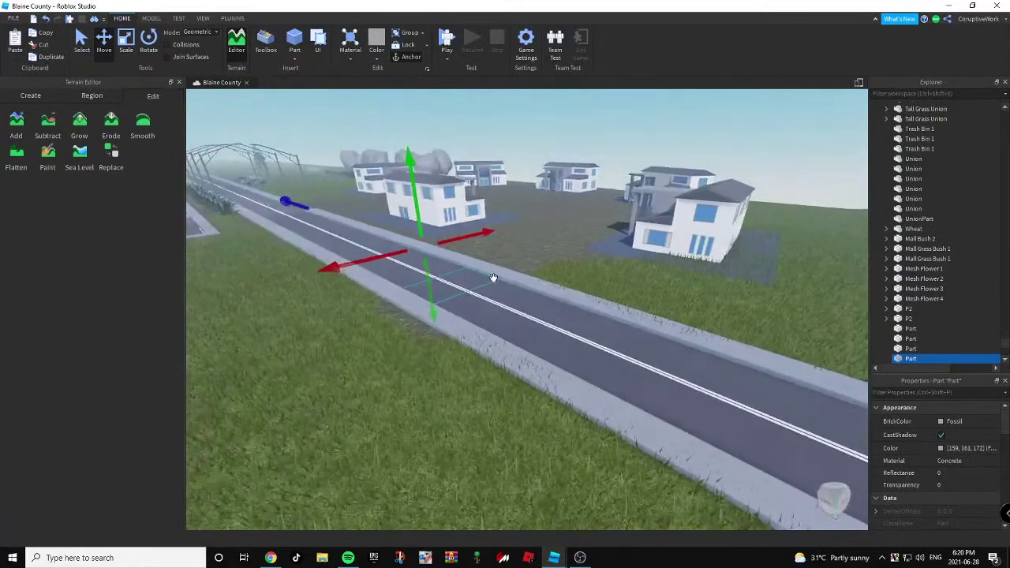
left_click(126, 40)
key("ctrl+d")
left_click_drag(293, 200, 424, 232)
right_click_drag(423, 232, 425, 234)
left_click_drag(424, 232, 443, 238)
key("d")
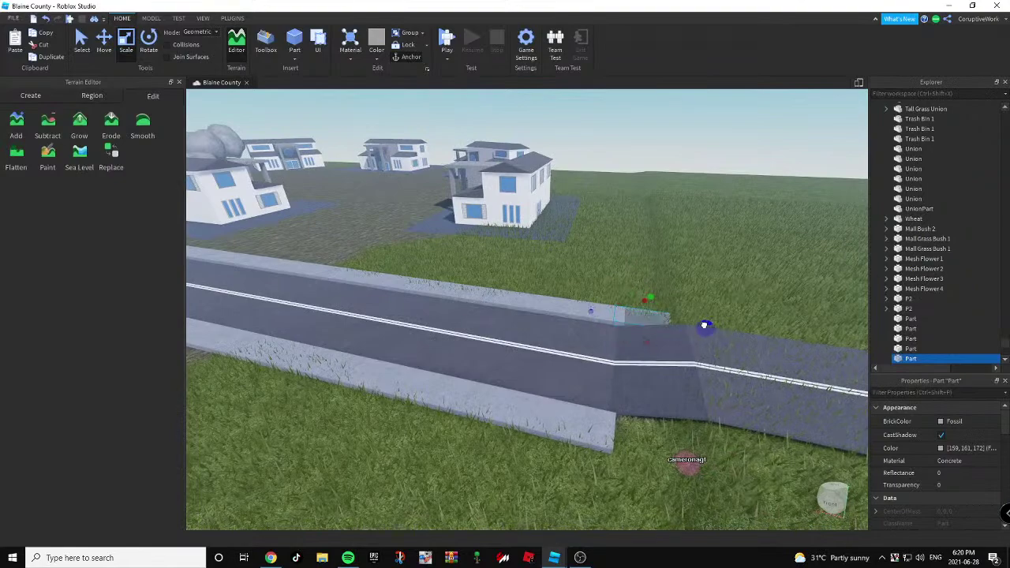
Tilt the short sidewalk piece to match the ramp's slope, raise it into line and lengthen it to the ramp's upper end.
left_click(149, 42)
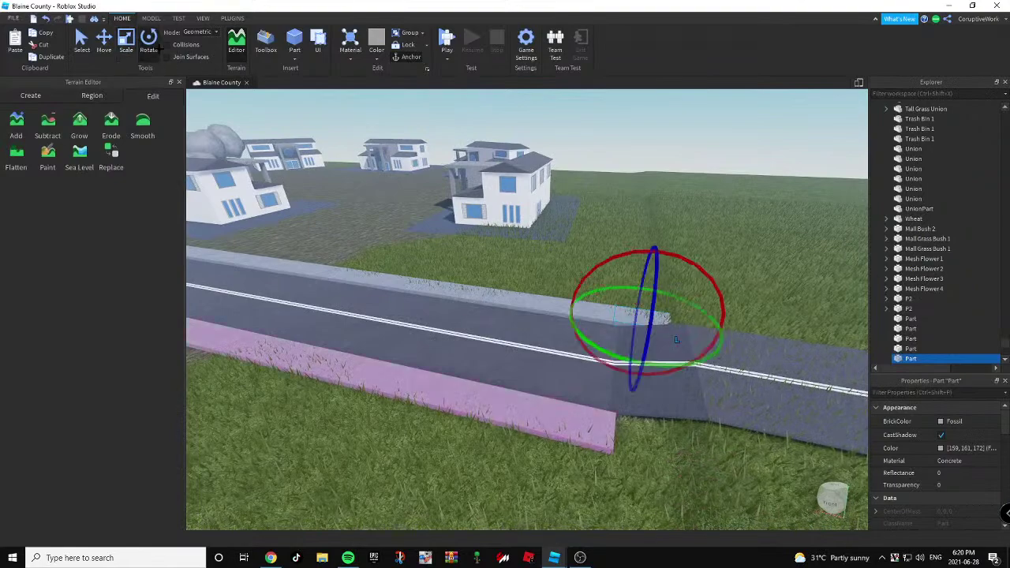
right_click_drag(594, 241, 595, 241)
key("w")
left_click_drag(524, 262, 509, 252)
left_click(105, 48)
right_click_drag(487, 223, 532, 241)
key("w")
left_click_drag(520, 238, 518, 231)
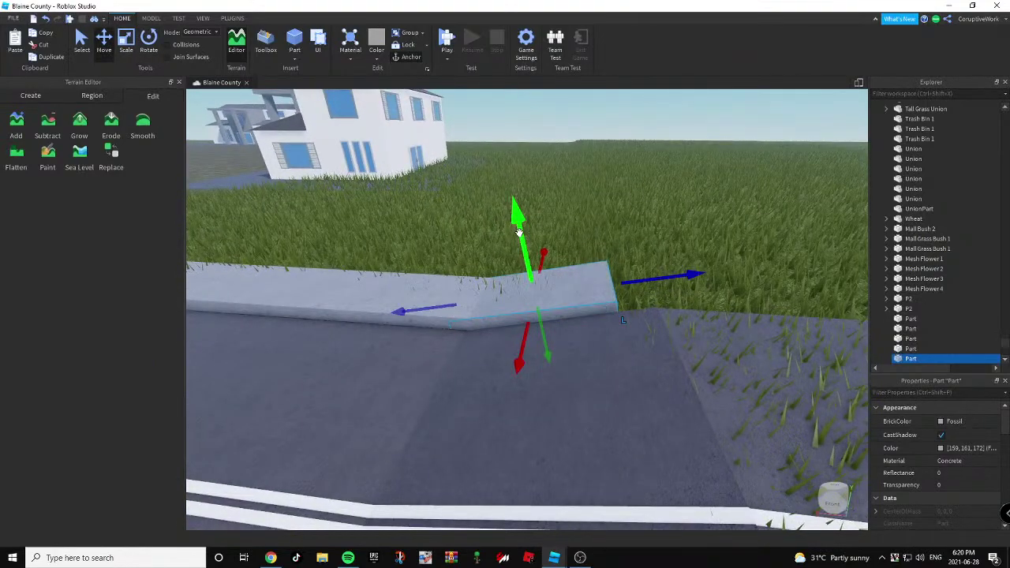
key("ctrl+3")
left_click_drag(629, 278, 667, 273)
right_click_drag(670, 269, 312, 145)
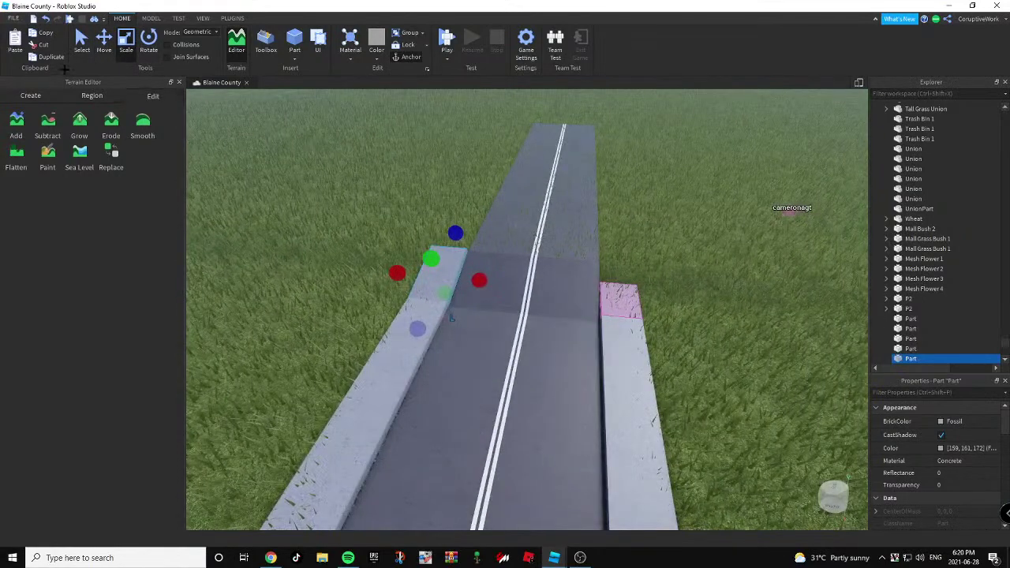
Duplicate the sloped sidewalk piece onto the opposite side of the ramp and adjust the copy's width.
key("ctrl+2")
key("ctrl+d")
left_click_drag(493, 276, 619, 316)
key("w")
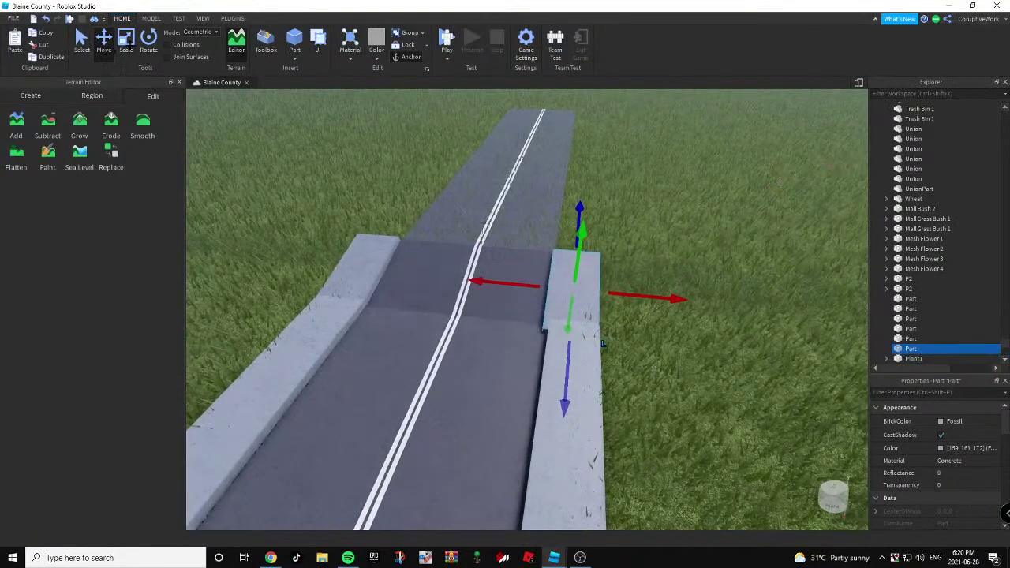
left_click(146, 44)
key("w")
right_click_drag(439, 193, 465, 210)
key("ctrl+3")
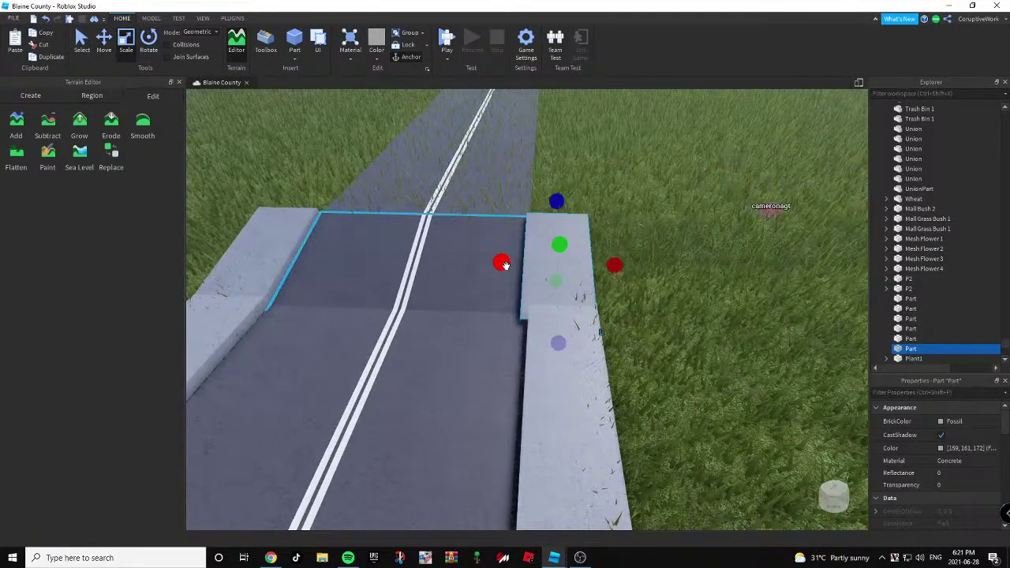
left_click_drag(503, 264, 510, 266)
Widen the sidewalk opposite the houses and its sloped end piece to meet the road's edge.
left_click(685, 304)
key("d")
right_click_drag(687, 305, 691, 310)
key("d")
scroll(528, 309, "up", 3)
left_click(547, 131)
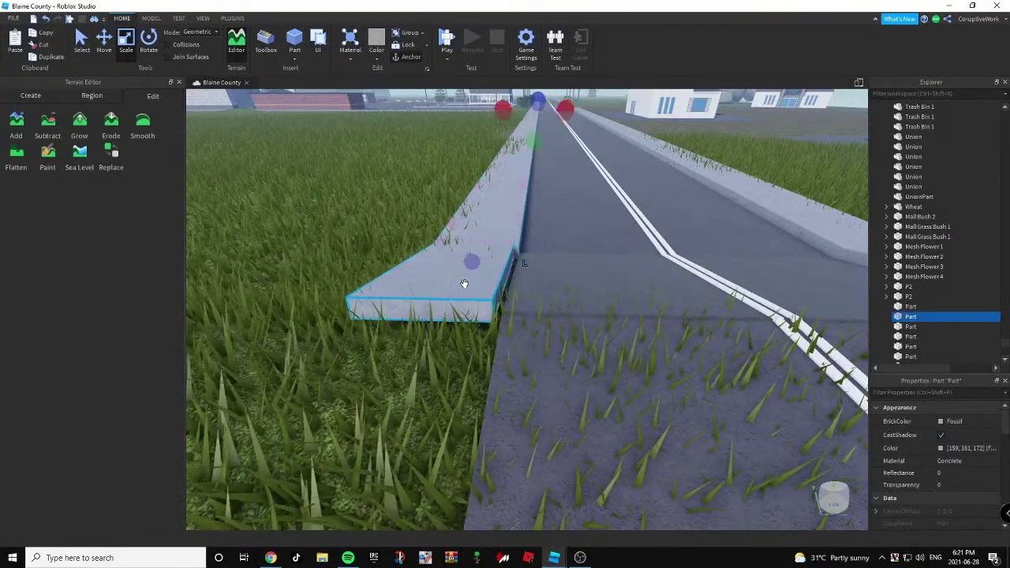
key("ctrl+d")
left_click_drag(530, 267, 528, 265)
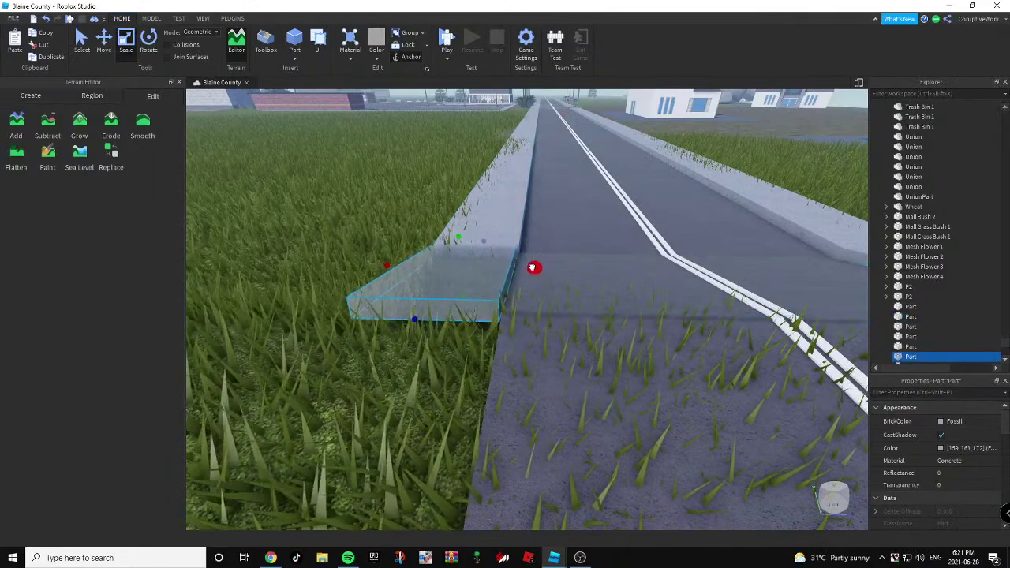
left_click(431, 363)
key("s")
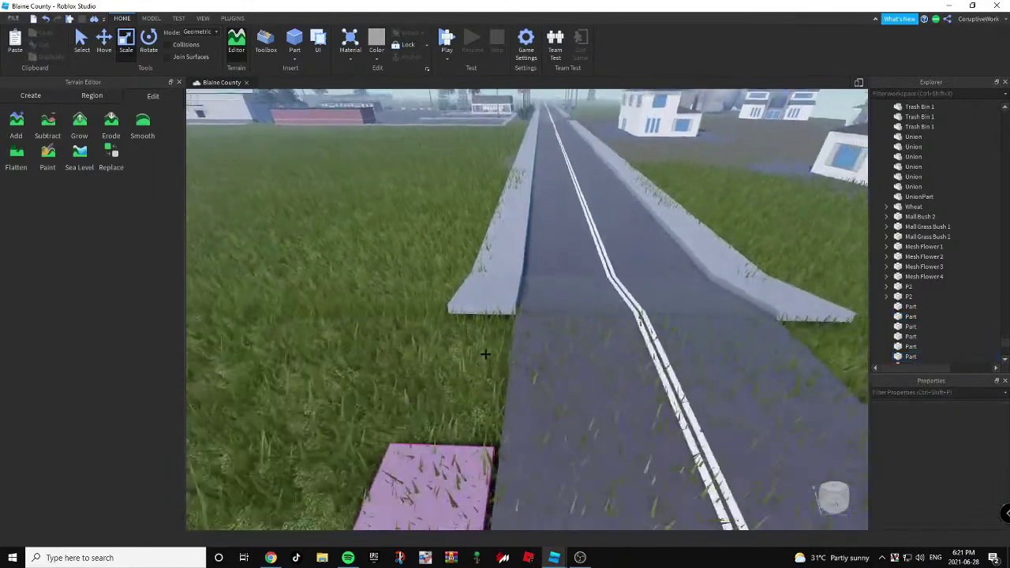
Duplicate a sidewalk piece on the houses' side and place the copy beside the raised road just past the ramp.
key("d")
key("w")
key("w")
key("d")
right_click_drag(485, 325, 439, 319)
key("a")
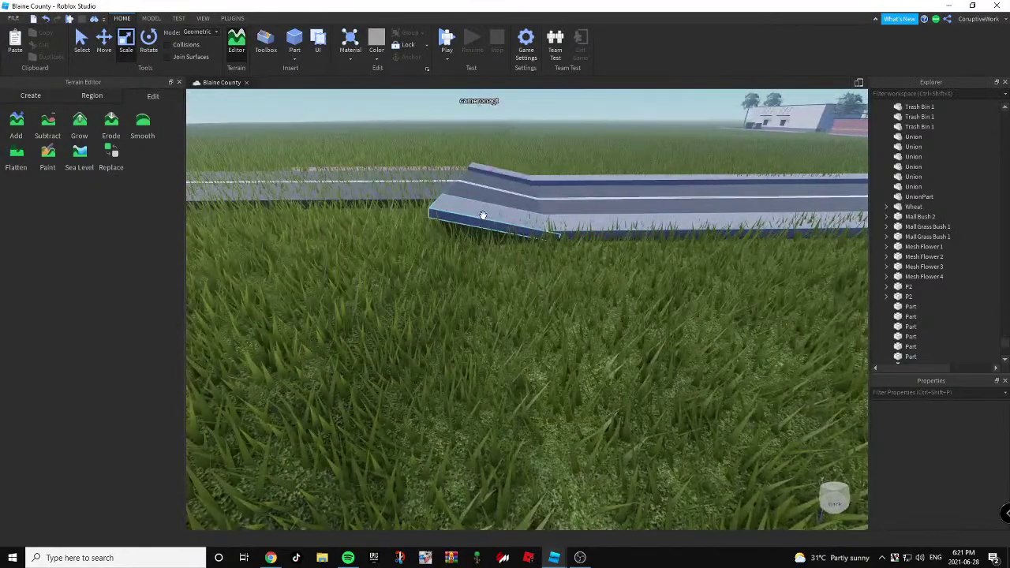
left_click(483, 216)
key("ctrl+d")
left_click_drag(481, 217, 476, 284)
right_click_drag(433, 261, 476, 284)
left_click_drag(476, 284, 480, 247)
key("a")
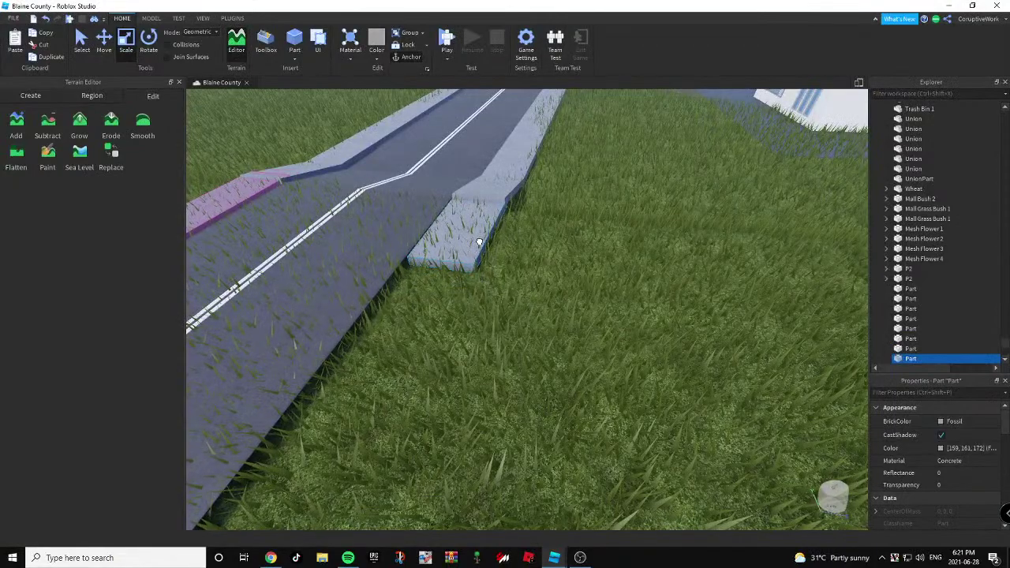
Raise the new sidewalk piece so its top lines up with the upper end of the sloped sidewalk.
key("ctrl+2")
right_click_drag(612, 237, 589, 203)
key("d")
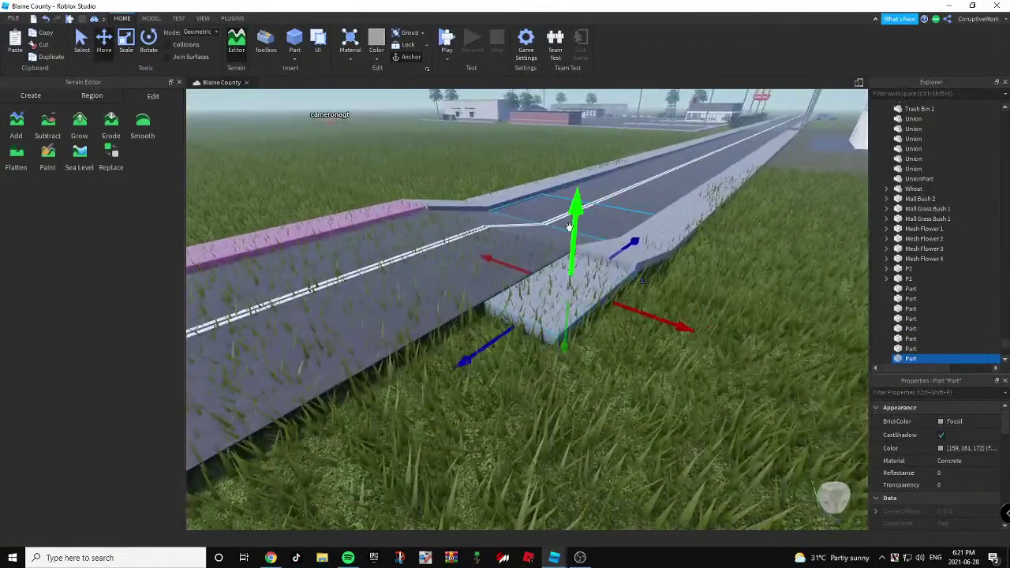
left_click_drag(580, 221, 581, 218)
key("d")
key("w")
right_click_drag(614, 241, 575, 284)
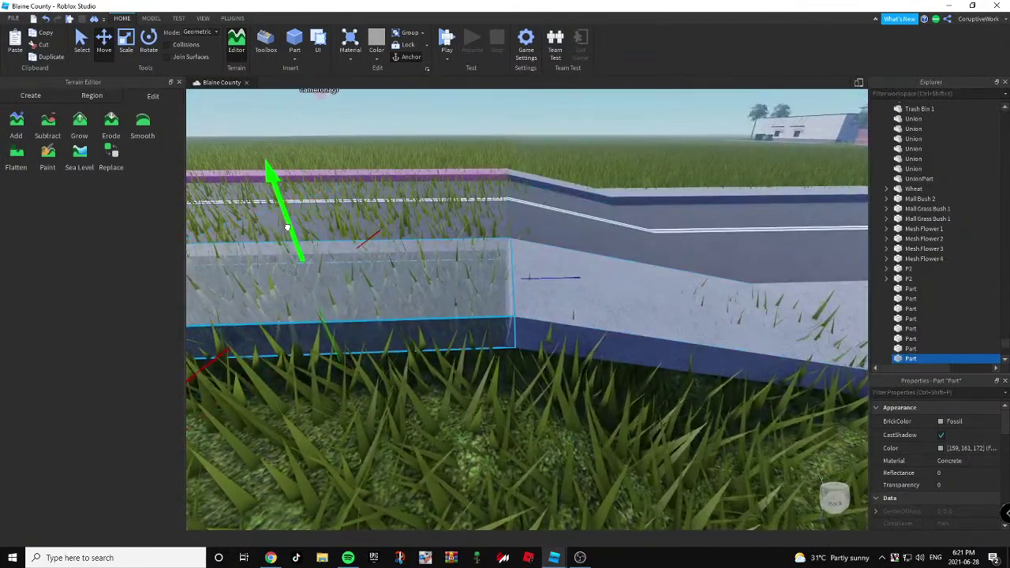
scroll(285, 227, "down", 6)
Extend the sloped sidewalk pieces on both sides of the ramp downward into the ground.
key("ctrl+3")
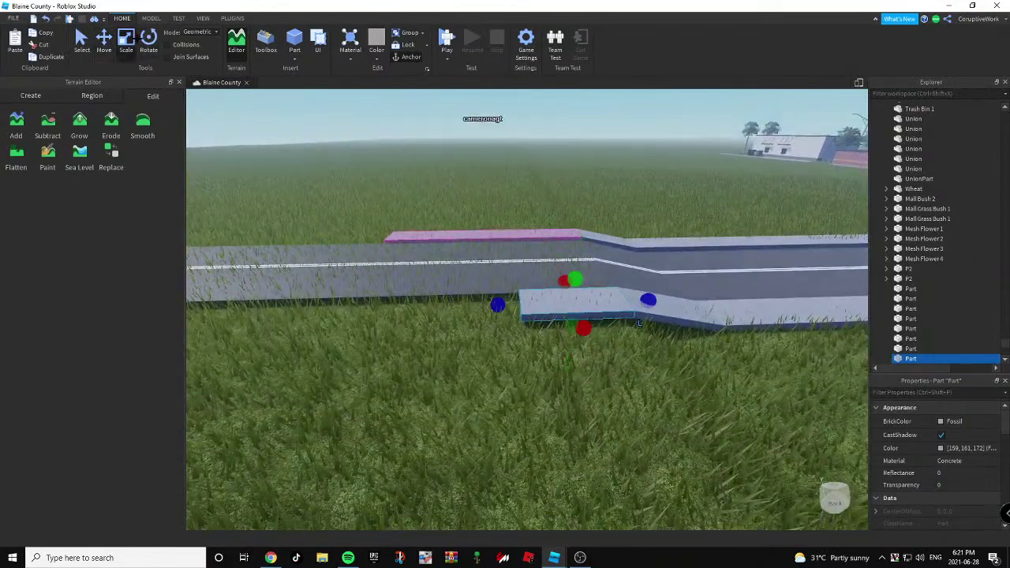
key("d")
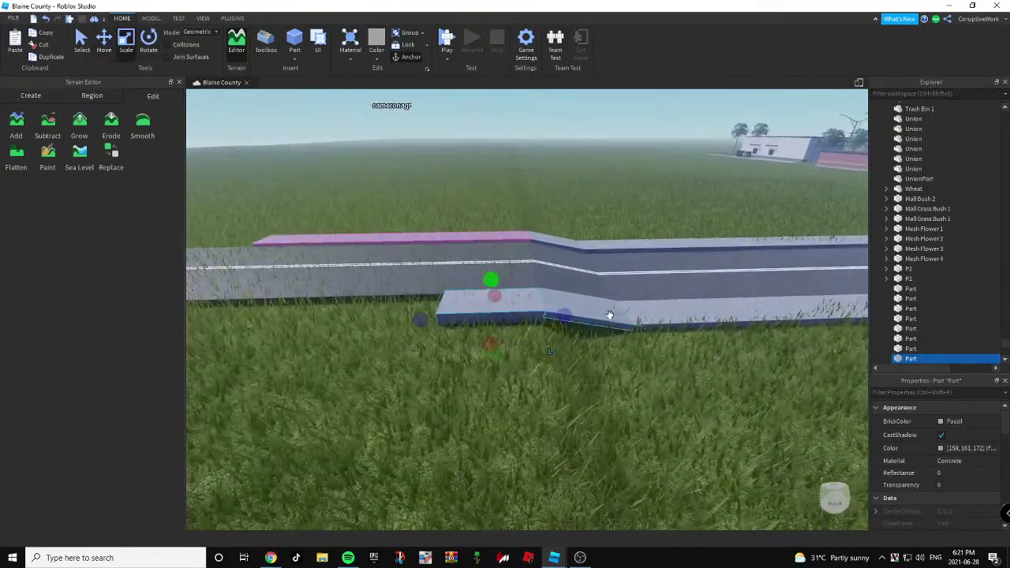
left_click(606, 316)
key("a")
mouse_move(658, 388)
right_mouse_down()
mouse_move(650, 387)
mouse_move(671, 379)
right_mouse_up()
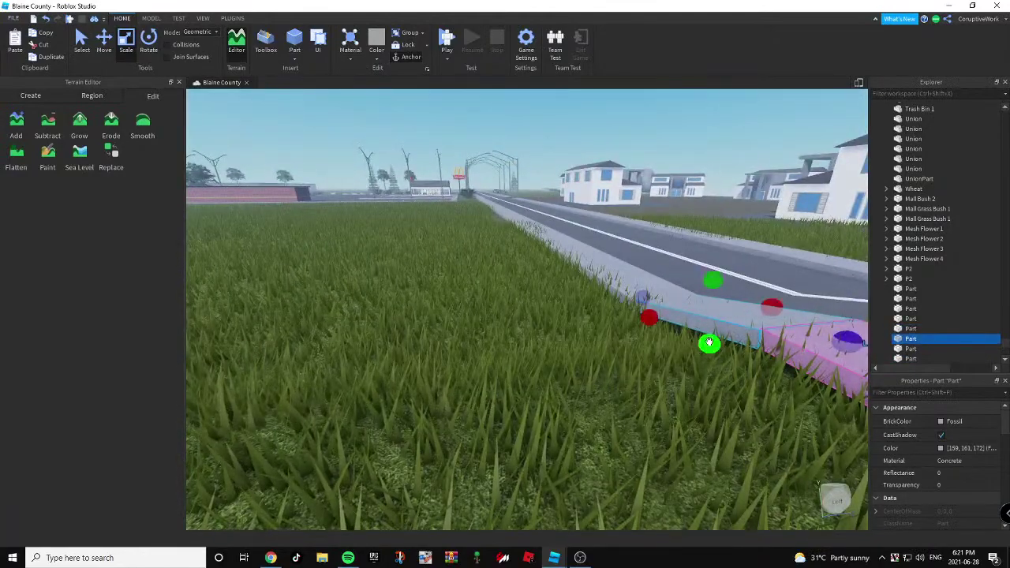
right_click_drag(709, 342, 639, 299)
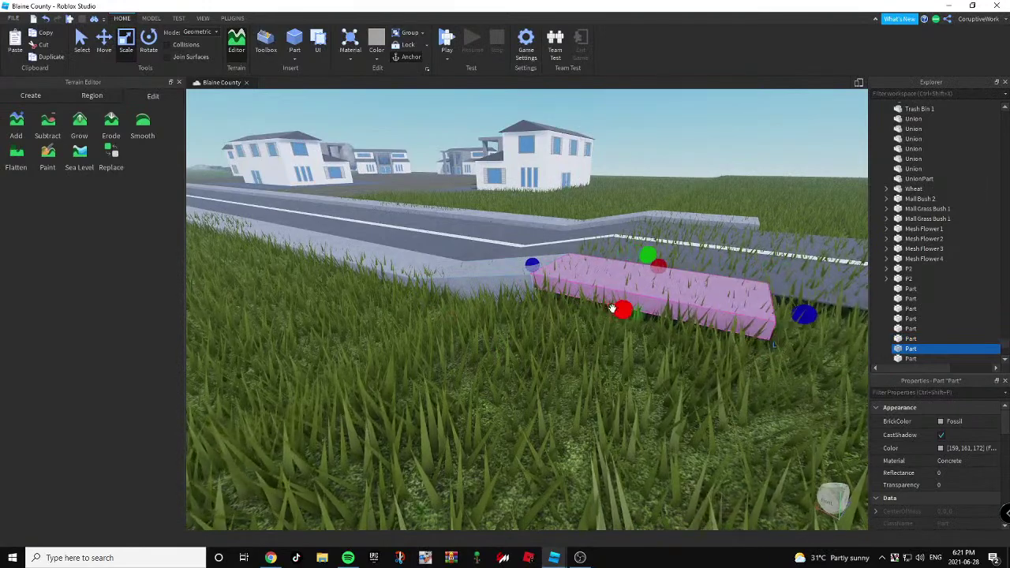
Scale the raised sidewalk piece opposite the houses downward to thicken its base.
left_click(631, 425)
right_click_drag(628, 422, 550, 428)
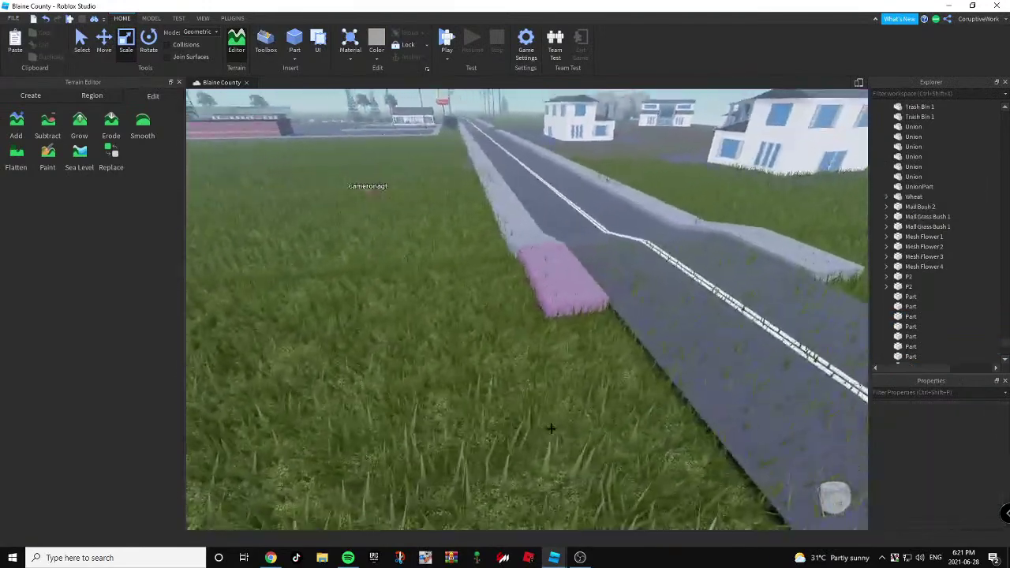
left_click(529, 274)
right_click_drag(595, 339, 587, 346)
key("a")
key("w")
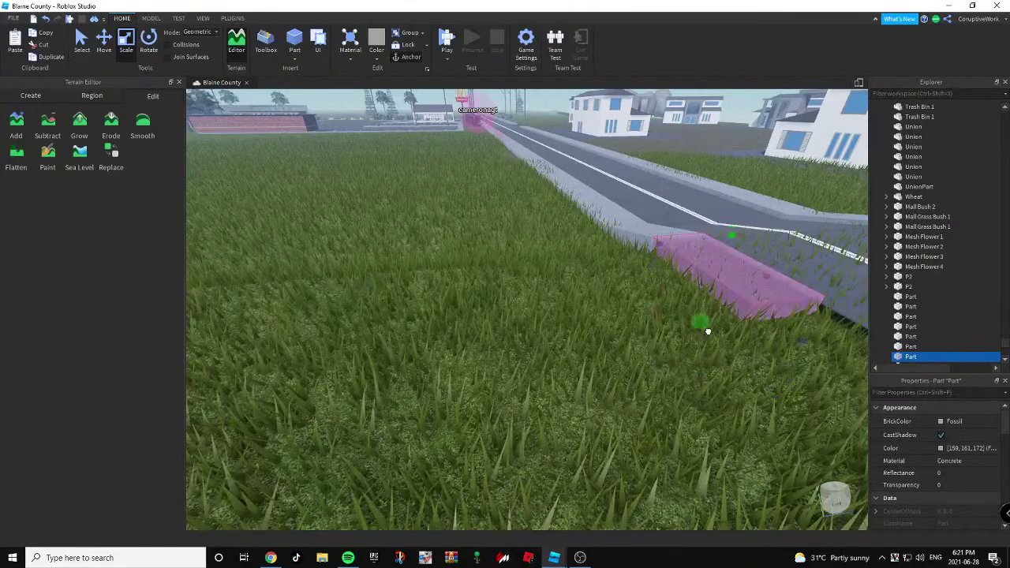
left_click(713, 315)
key("d")
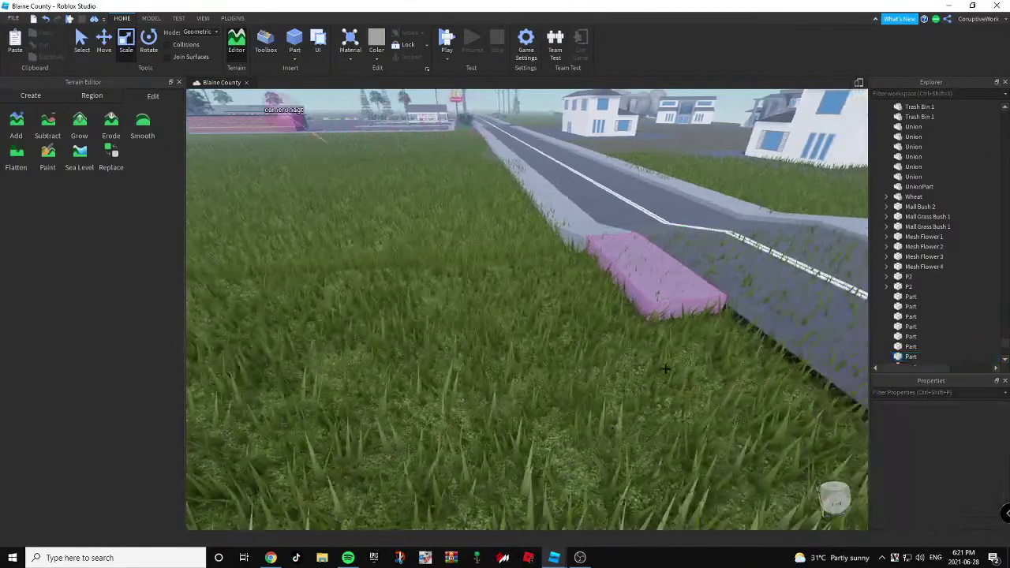
Lengthen the raised sidewalk on the houses' side until it is flush with the far end of the road.
right_click_drag(713, 317, 529, 325)
left_click(465, 314)
right_click_drag(464, 314, 535, 298)
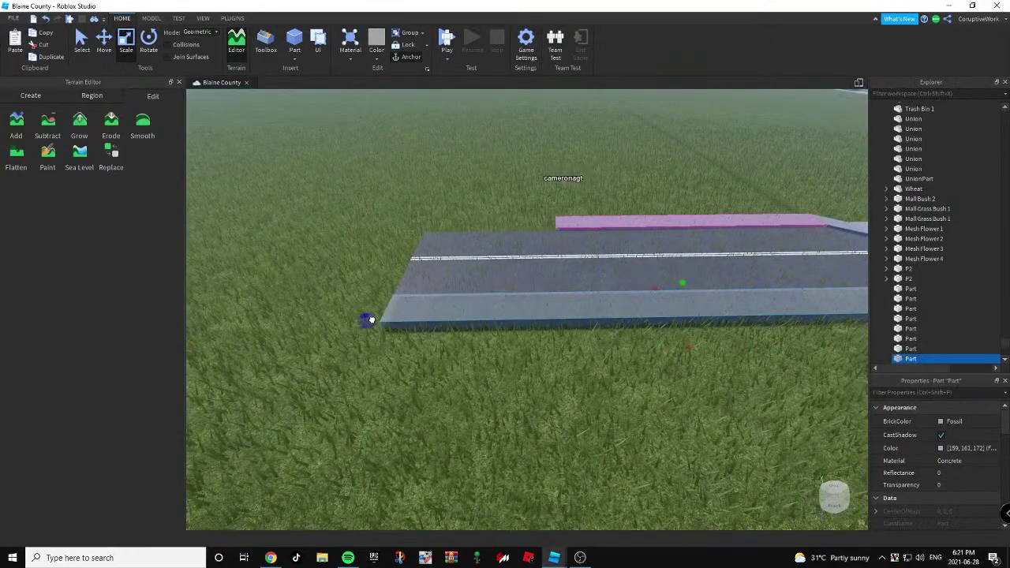
key("a")
right_click_drag(391, 311, 558, 263)
left_click(502, 293)
key("w")
key("d")
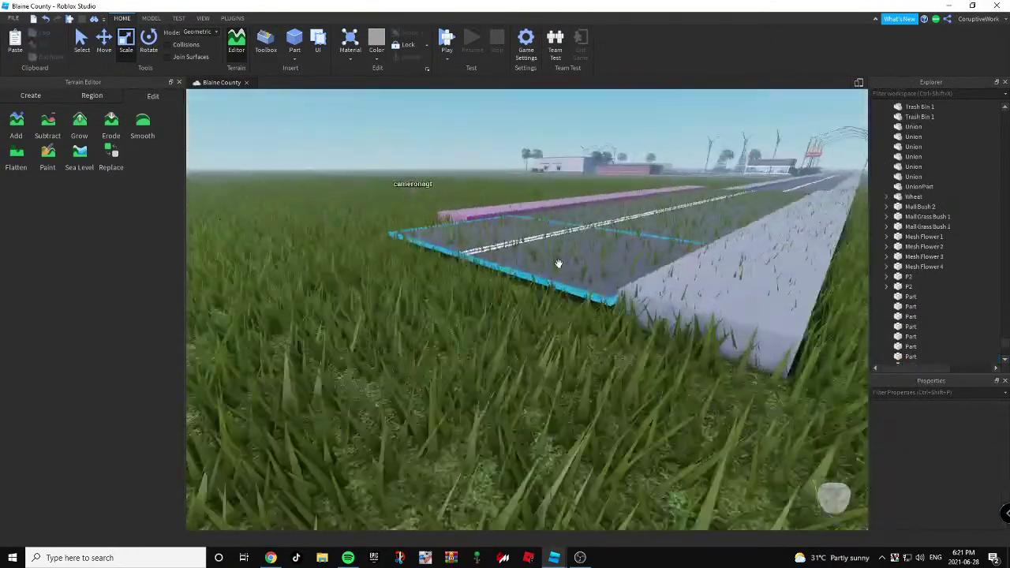
left_click(527, 309)
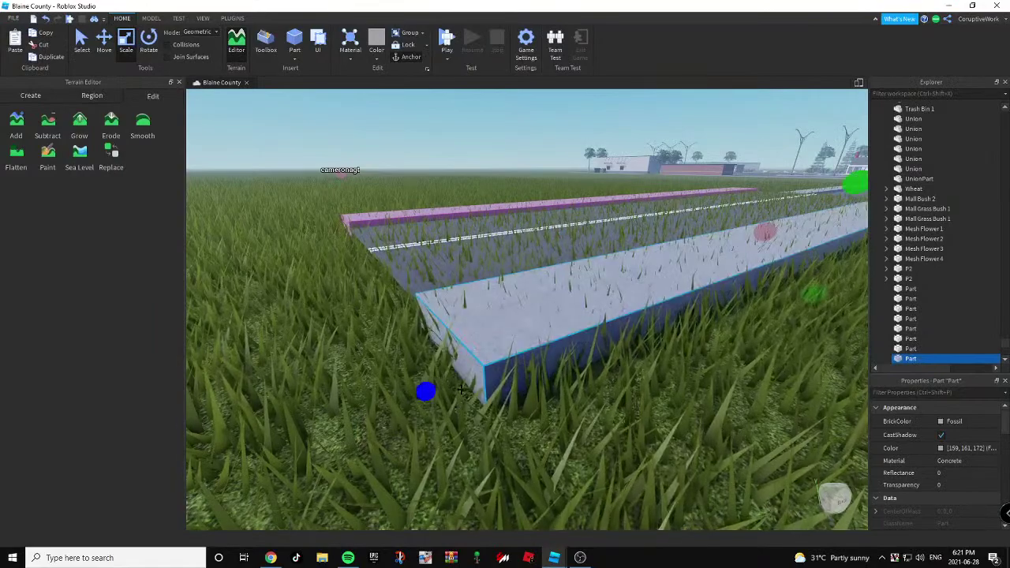
left_click(461, 390)
key("s")
right_click_drag(462, 389, 676, 365)
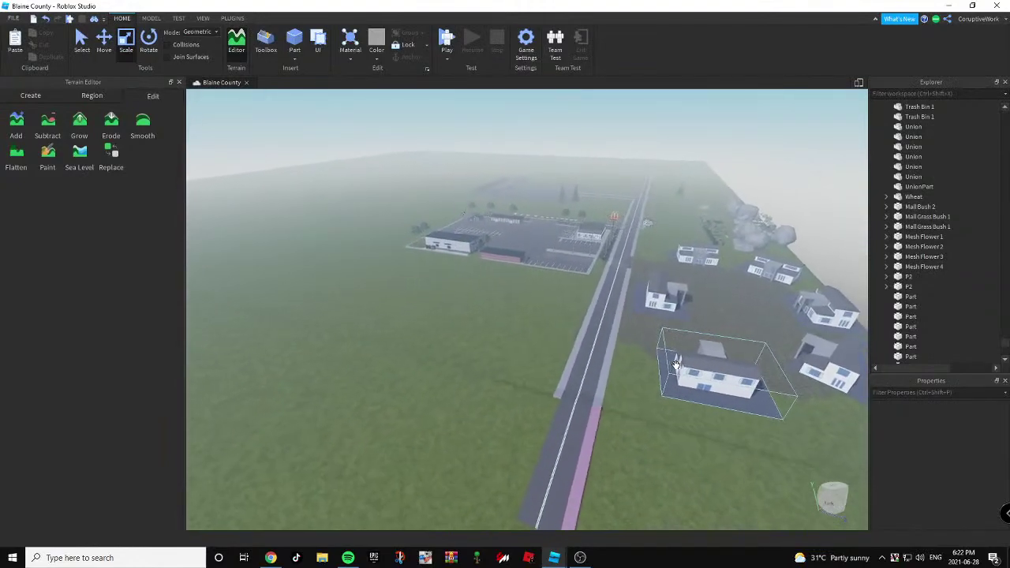
Move a marked 2016 Charger onto the road near the ramp, turn it 90 degrees and try it on the slope.
right_click_drag(675, 364, 632, 338)
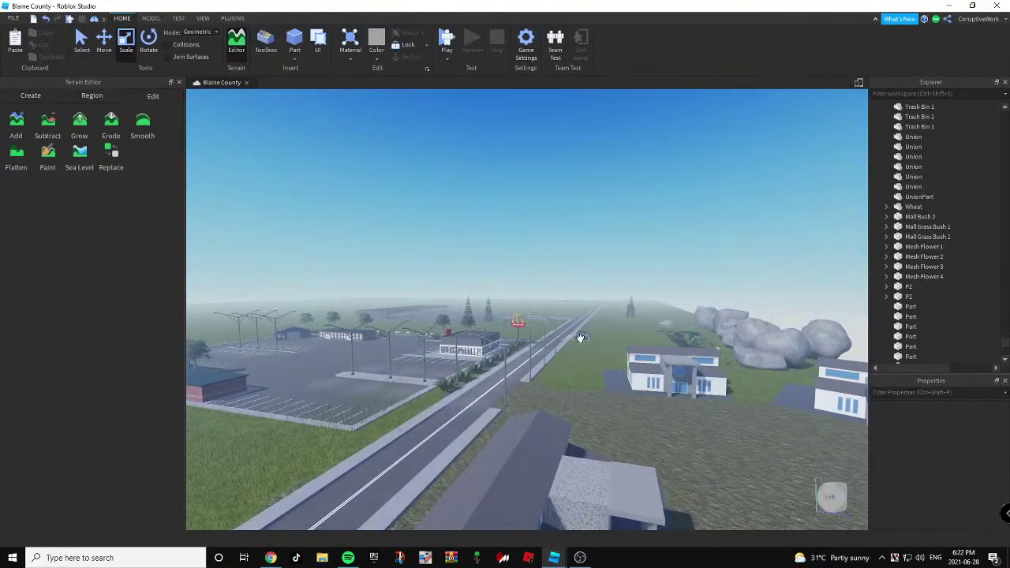
left_click_drag(580, 338, 413, 444)
right_click_drag(412, 444, 412, 444)
left_click_drag(413, 444, 429, 444)
right_click_drag(413, 445, 429, 445)
left_click_drag(429, 445, 538, 412)
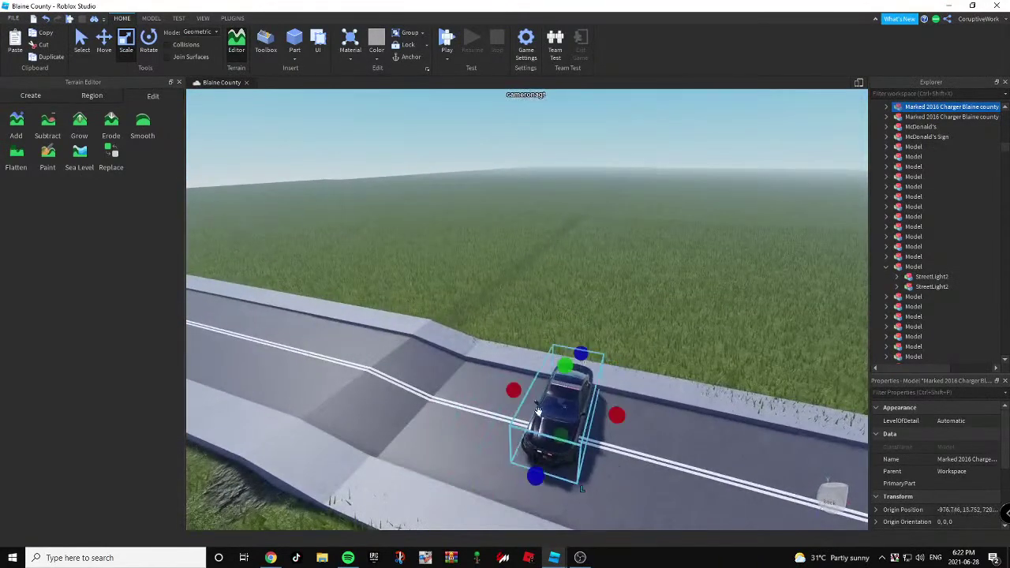
key("ctrl+r")
right_click_drag(564, 412, 575, 399)
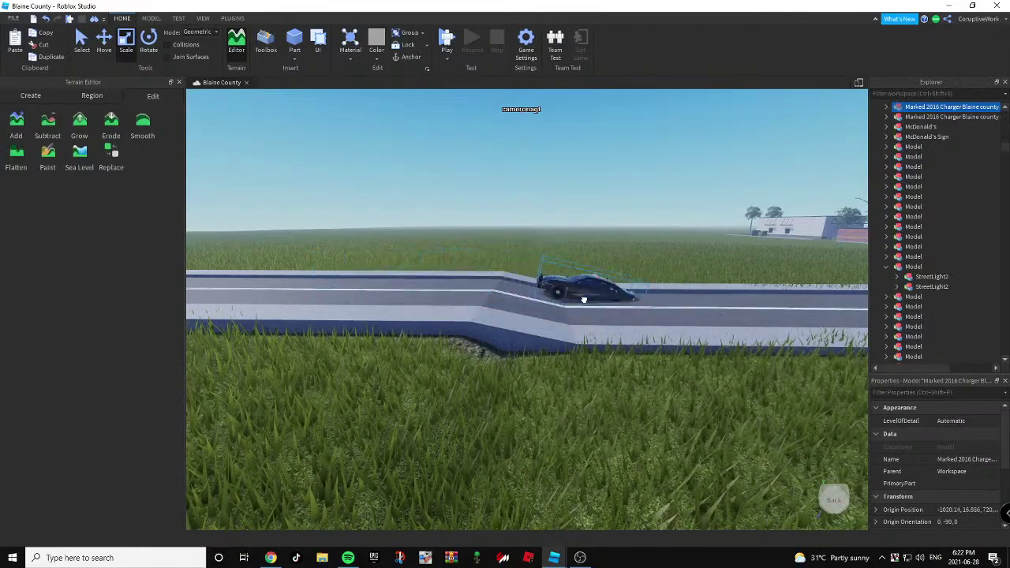
left_click_drag(576, 285, 636, 333)
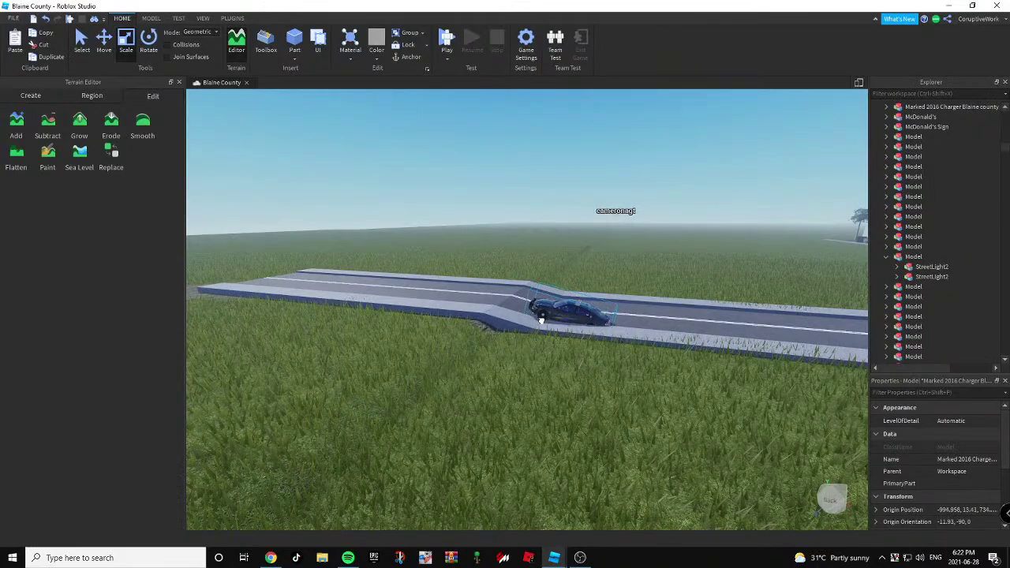
Move the Charger back beside the other parked police cars along the road near the McDonald's.
left_click_drag(546, 321, 443, 164)
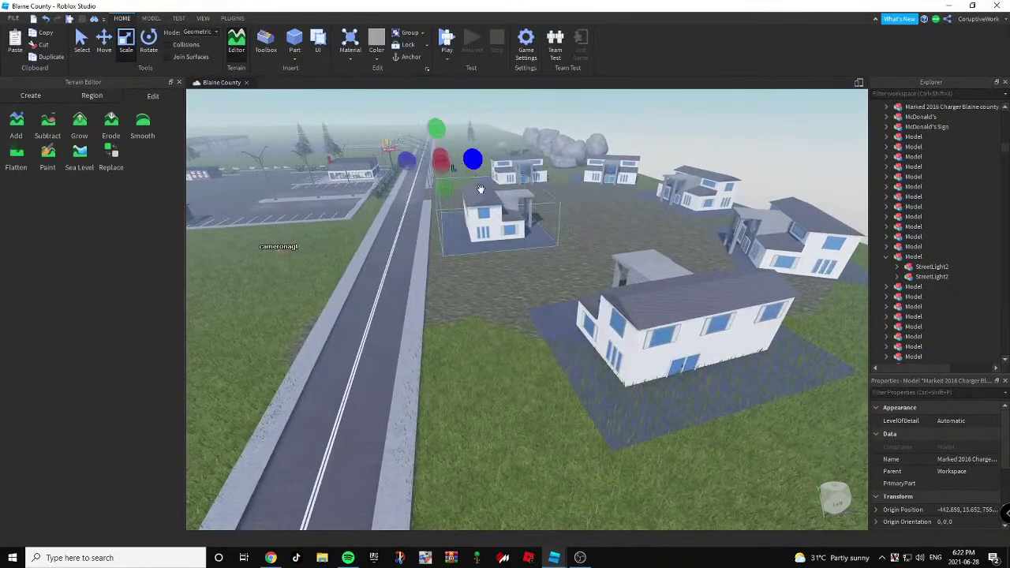
right_click_drag(484, 319, 480, 248)
key("w")
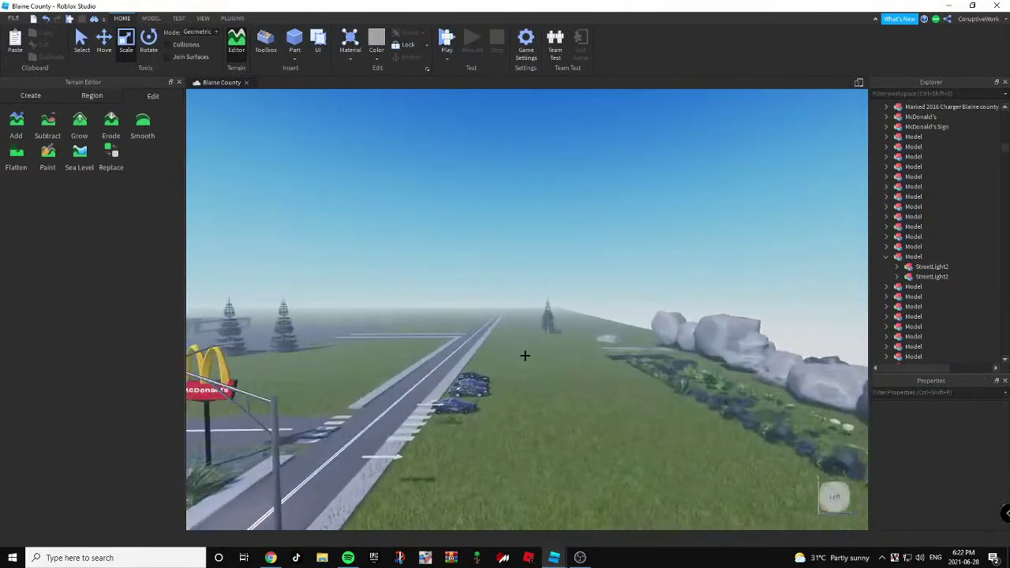
key("w")
right_click_drag(525, 355, 517, 357)
left_click_drag(458, 375, 504, 368)
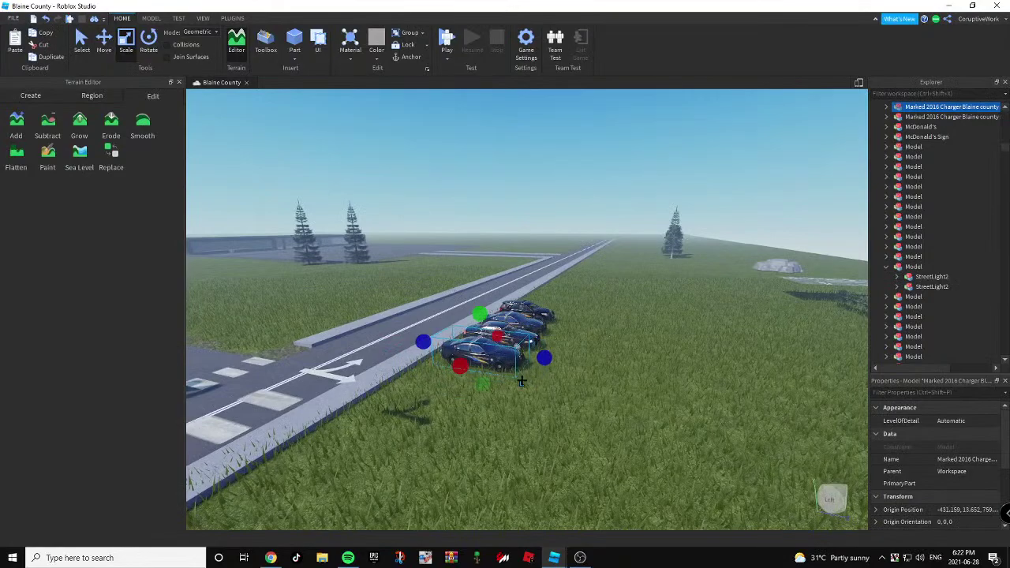
Inspect the raised road section and the ring of houses from the ground and from above.
left_click(580, 395)
right_click_drag(584, 396, 606, 401)
key("w")
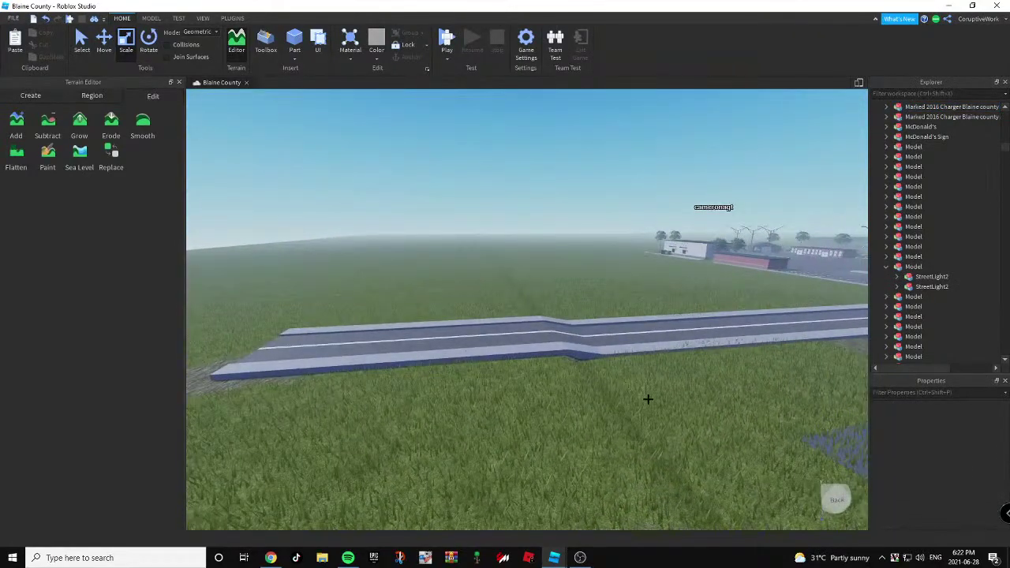
right_click_drag(639, 361, 639, 361)
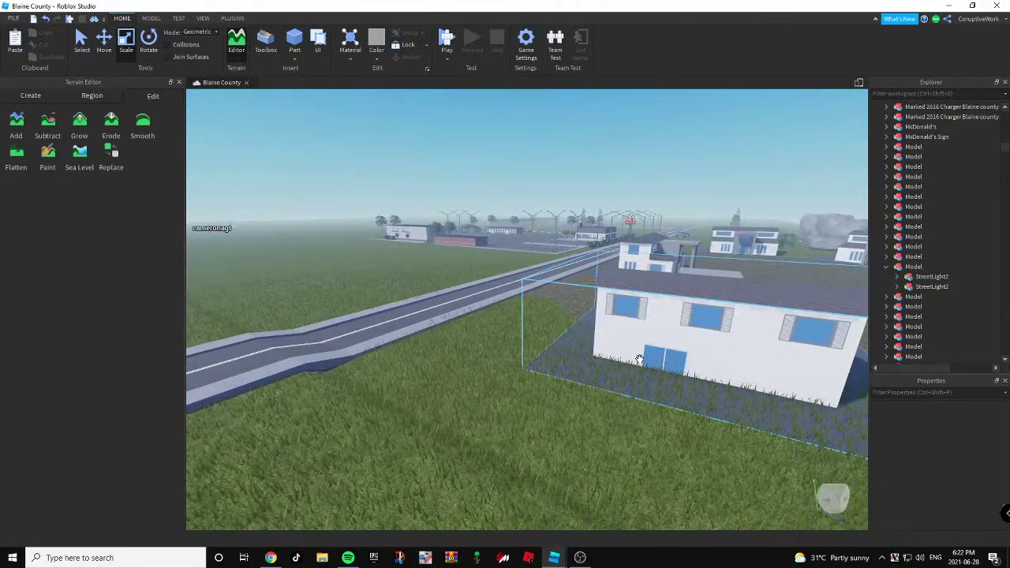
key("w")
right_click_drag(617, 267, 618, 266)
key("w")
key("w")
mouse_move(552, 349)
left_mouse_down()
mouse_move(634, 445)
mouse_move(618, 413)
left_mouse_up()
key("s")
right_click_drag(618, 413, 614, 413)
key("s")
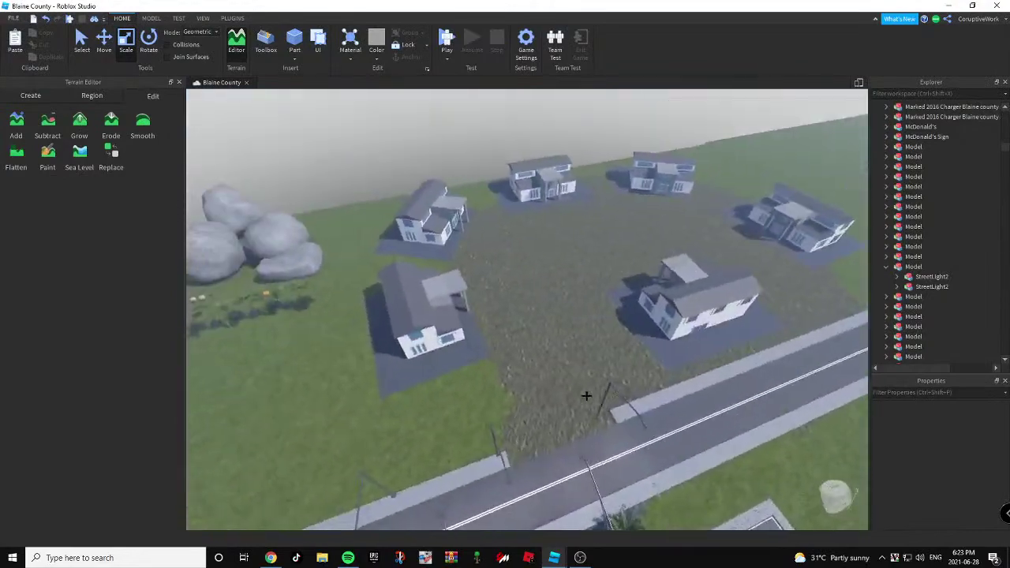
key("w")
key("s")
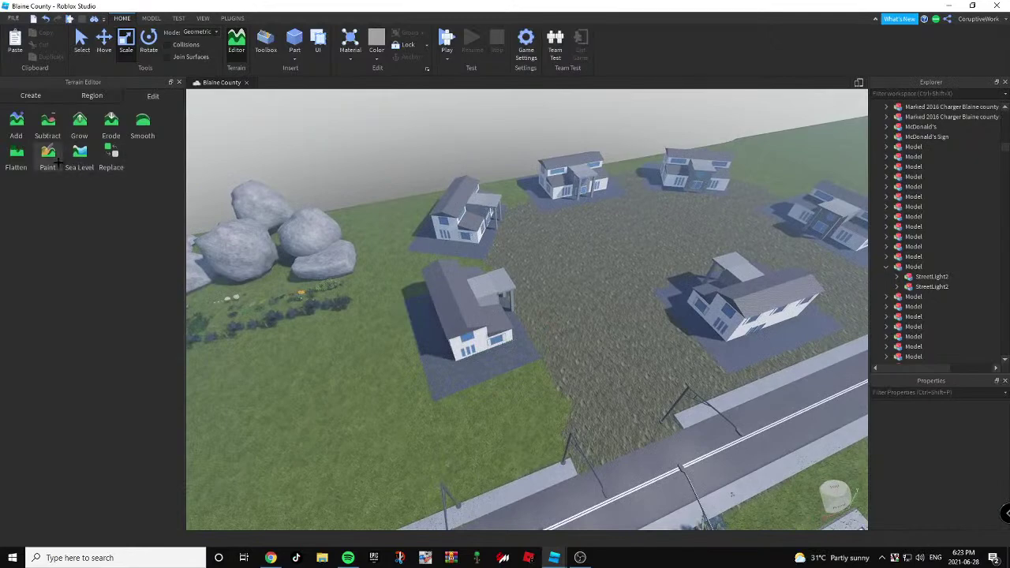
Paint the terrain between the houses with the rock material at brush size 12, working around the ring to the road.
left_click(49, 158)
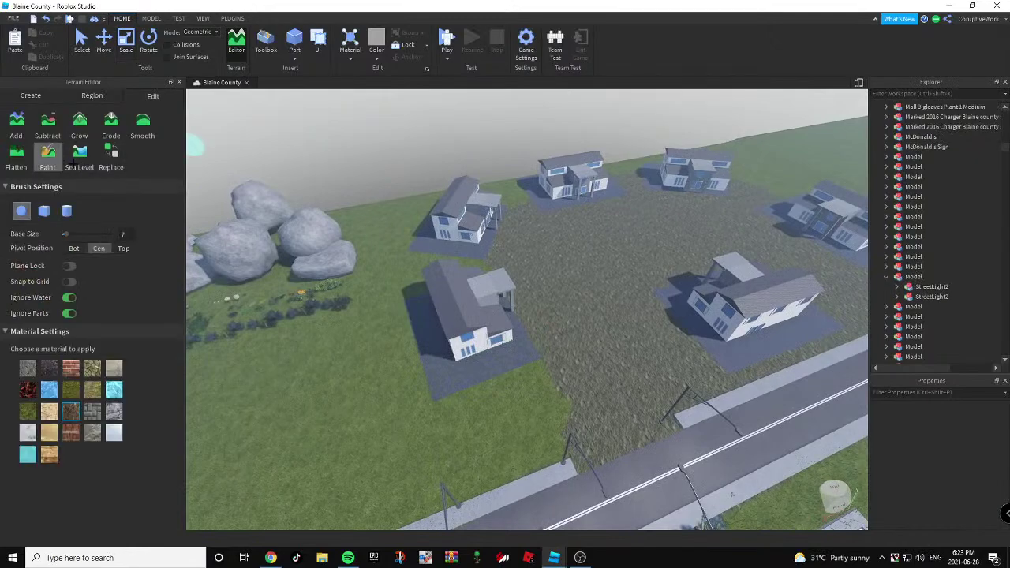
left_click(115, 411)
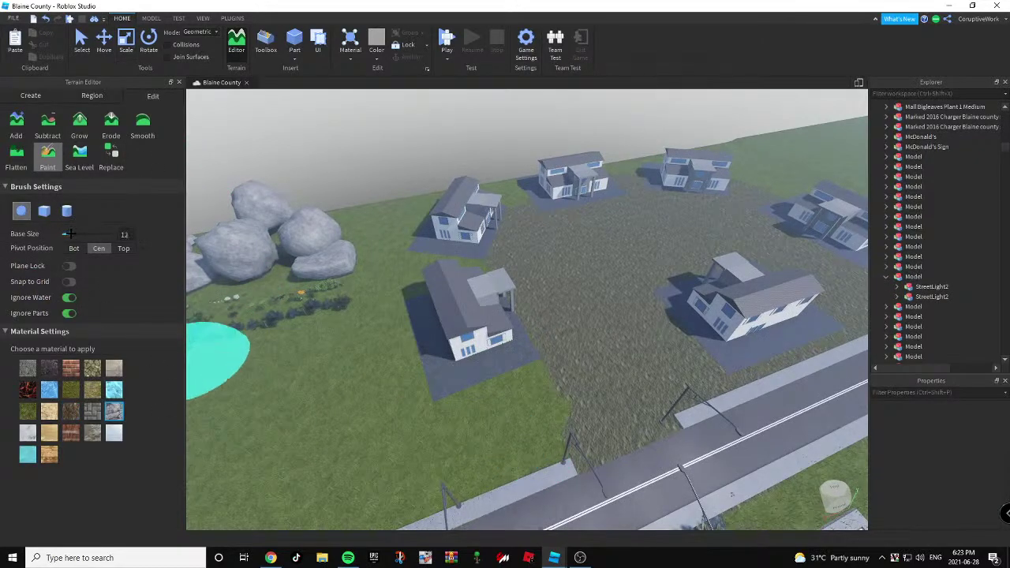
mouse_move(519, 440)
left_mouse_down()
mouse_move(470, 302)
mouse_move(484, 240)
left_mouse_up()
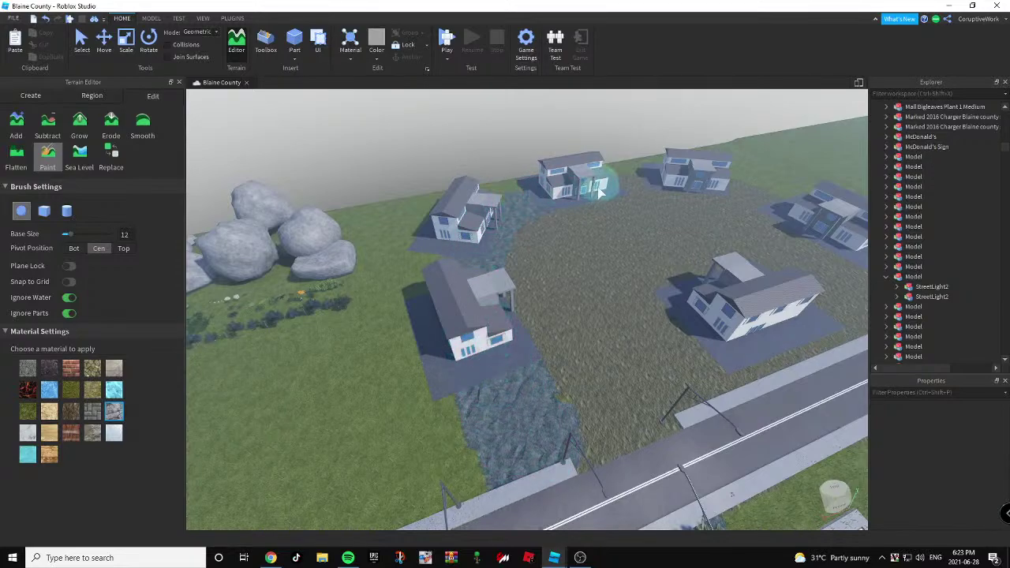
left_click_drag(718, 195, 784, 214)
right_click_drag(784, 214, 797, 237)
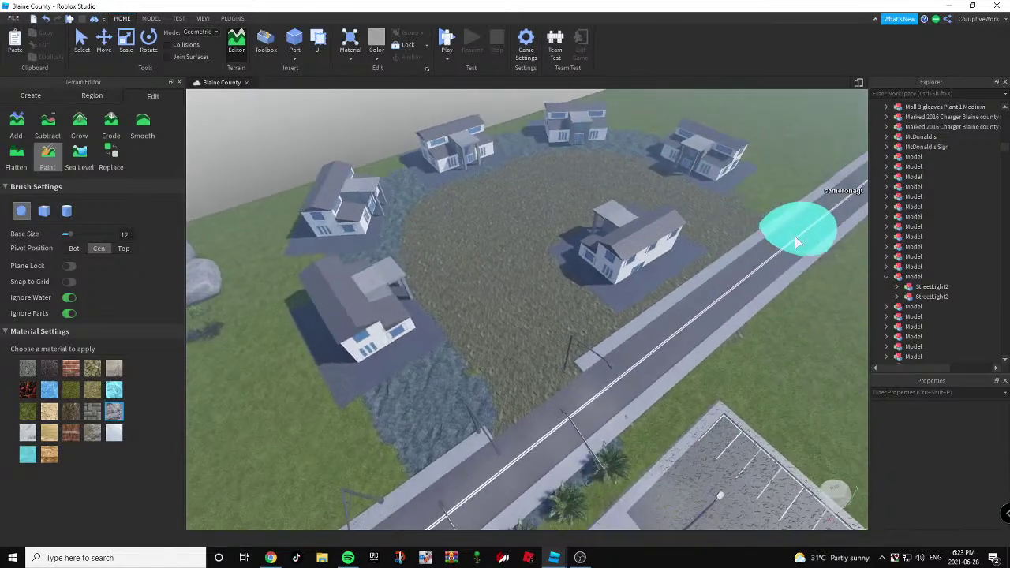
right_click_drag(717, 210, 721, 182)
key("w")
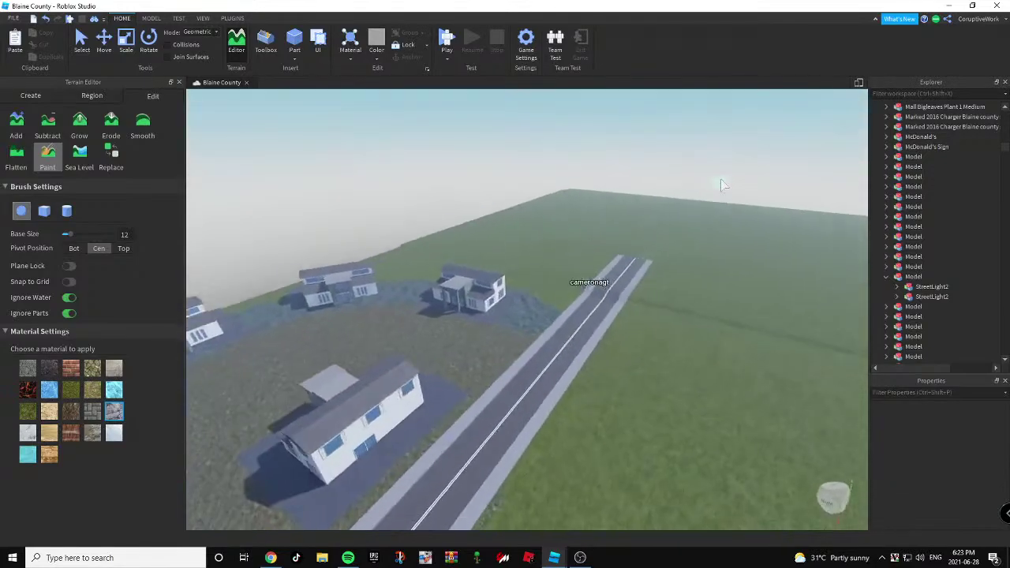
right_click_drag(665, 203, 686, 202)
key("s")
key("a")
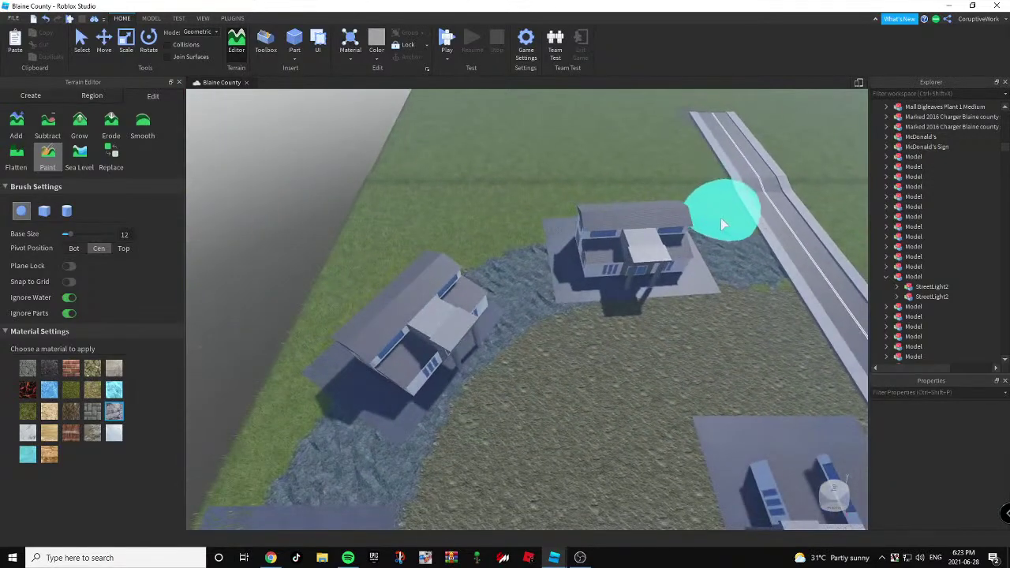
Extend the painted rock terrain behind the houses so it forms a wide band around the outer edge of the housing area.
key("a")
key("s")
mouse_move(720, 218)
left_mouse_down()
mouse_move(643, 220)
mouse_move(563, 258)
mouse_move(521, 314)
mouse_move(544, 388)
mouse_move(591, 444)
left_mouse_up()
key("a")
right_click_drag(591, 444, 580, 295)
key("d")
mouse_move(580, 295)
left_mouse_down()
mouse_move(542, 343)
mouse_move(568, 339)
mouse_move(572, 265)
mouse_move(597, 204)
left_mouse_up()
key("d")
key("w")
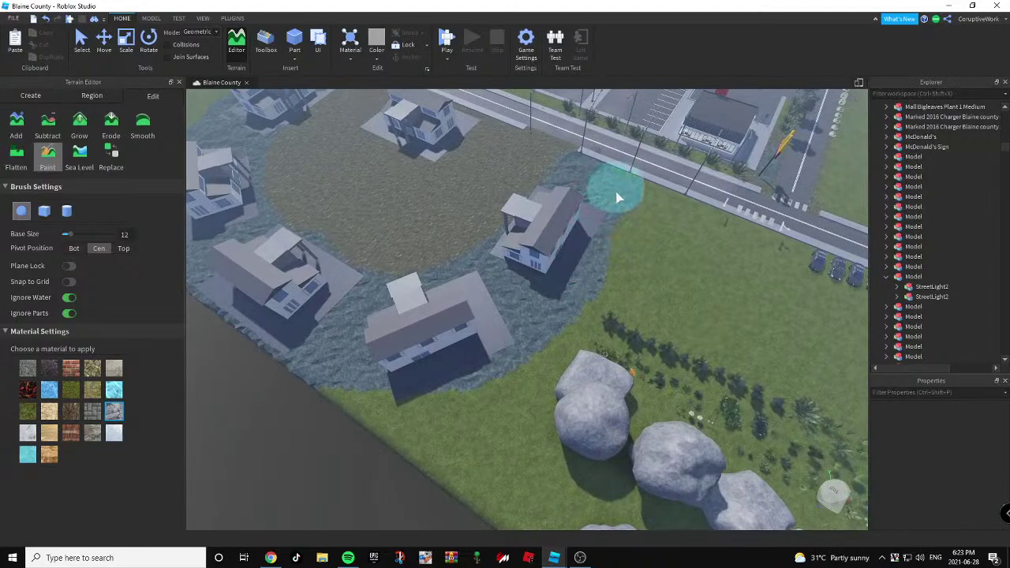
right_click_drag(620, 197, 631, 198)
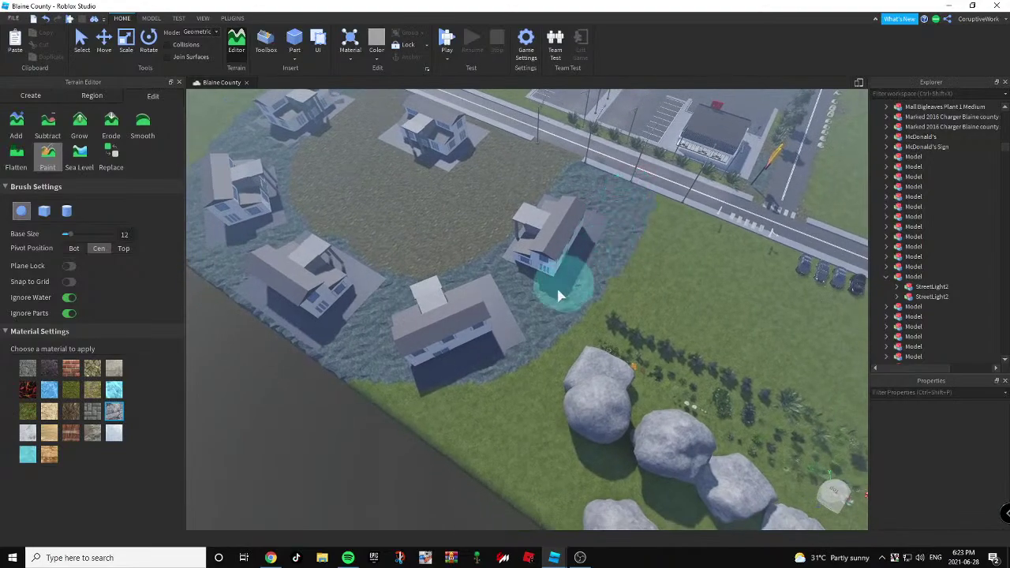
mouse_move(334, 361)
right_mouse_down()
mouse_move(289, 354)
mouse_move(294, 344)
mouse_move(197, 202)
mouse_move(494, 275)
right_mouse_up()
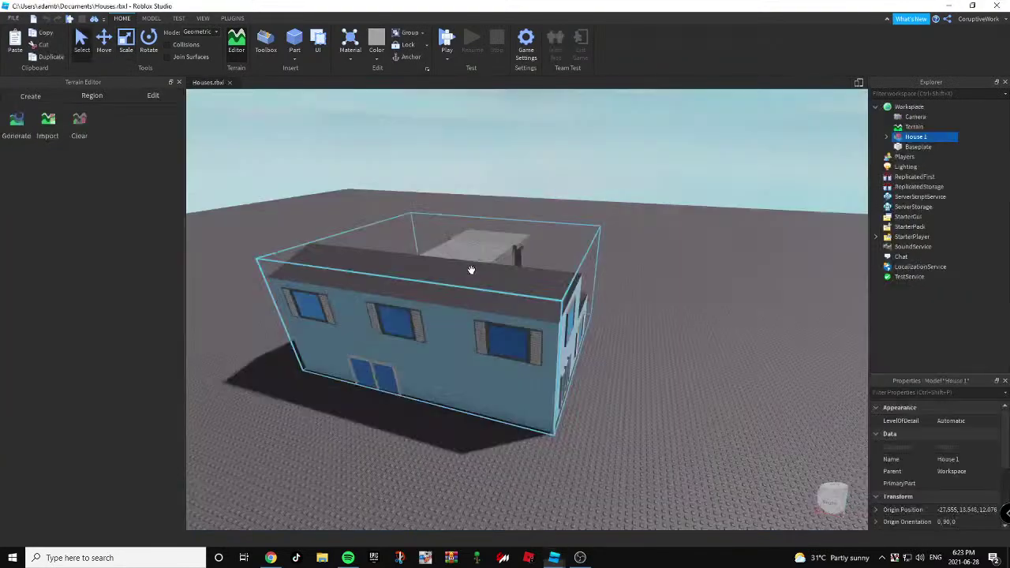
Check the Houses place and the livestream analytics in YouTube Studio, and return to the Blaine County map.
key("alt+Tab")
left_click(348, 354)
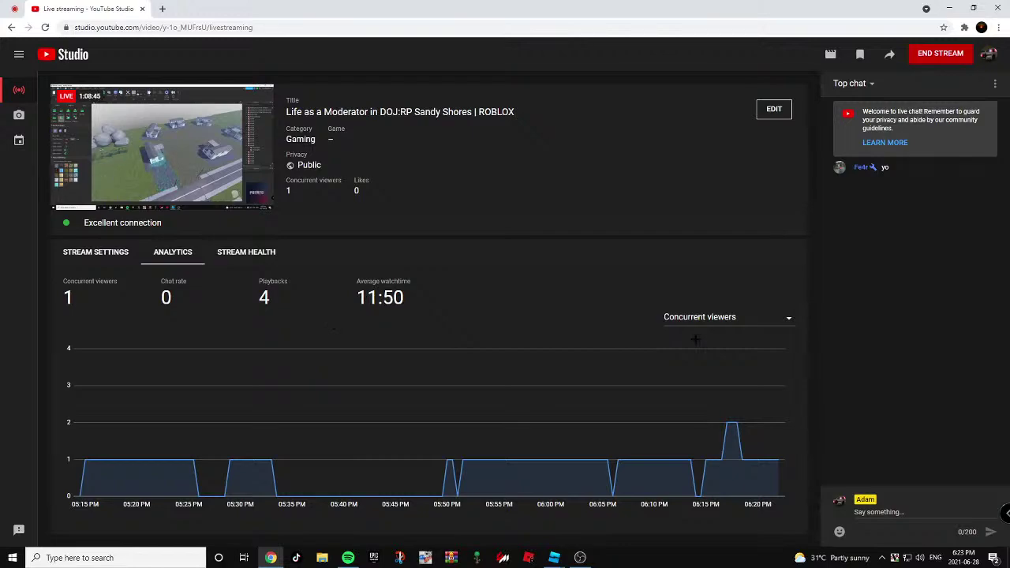
key("alt+Tab")
key("Tab")
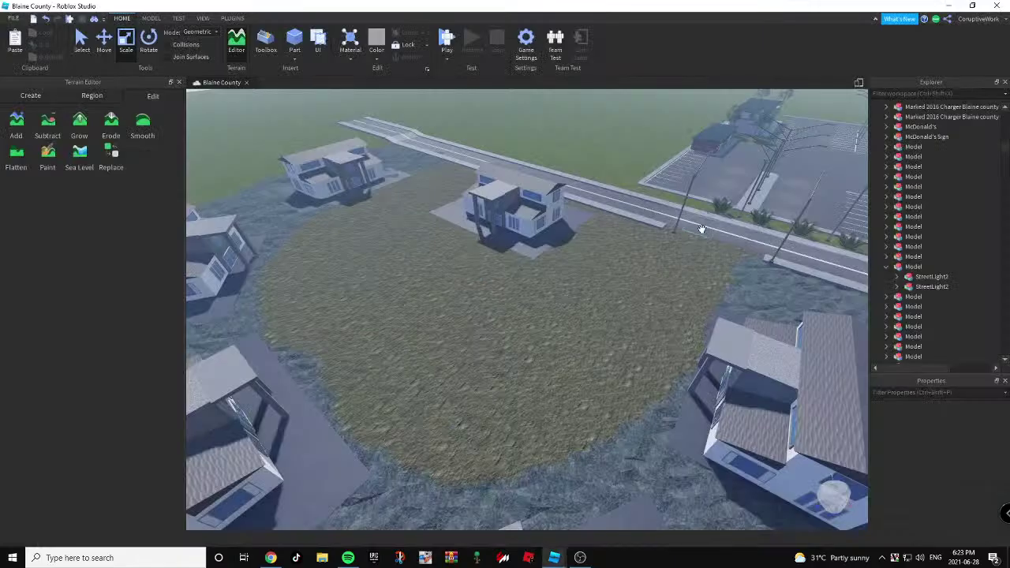
key("alt+Tab")
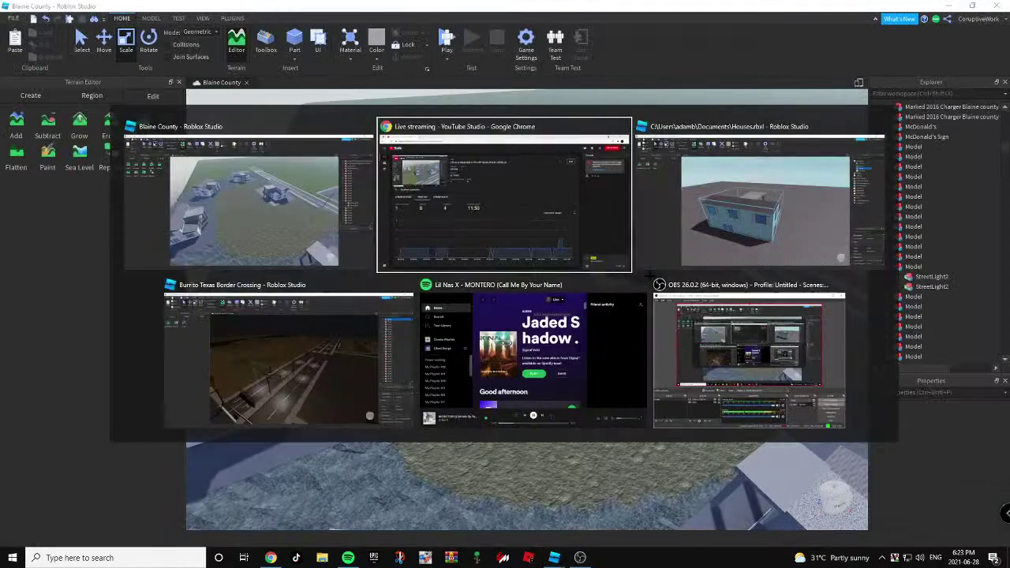
left_click(307, 203)
Repaint the inner edge of the rock band in front of the houses with the brown mud material at brush size 12.
right_click_drag(517, 211, 586, 234)
scroll(587, 233, "up", 4)
scroll(575, 289, "down", 2)
left_click(48, 158)
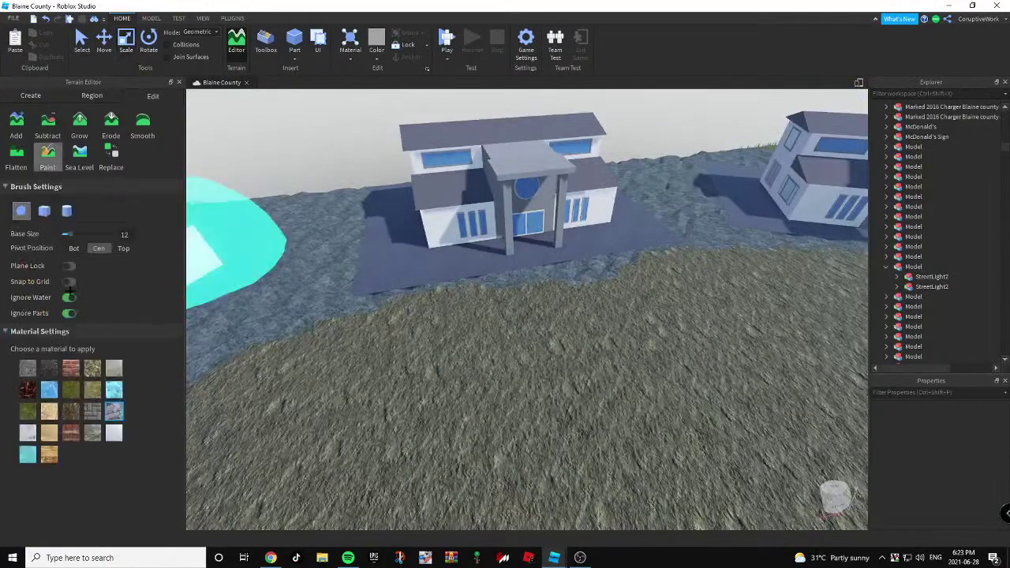
left_click(70, 408)
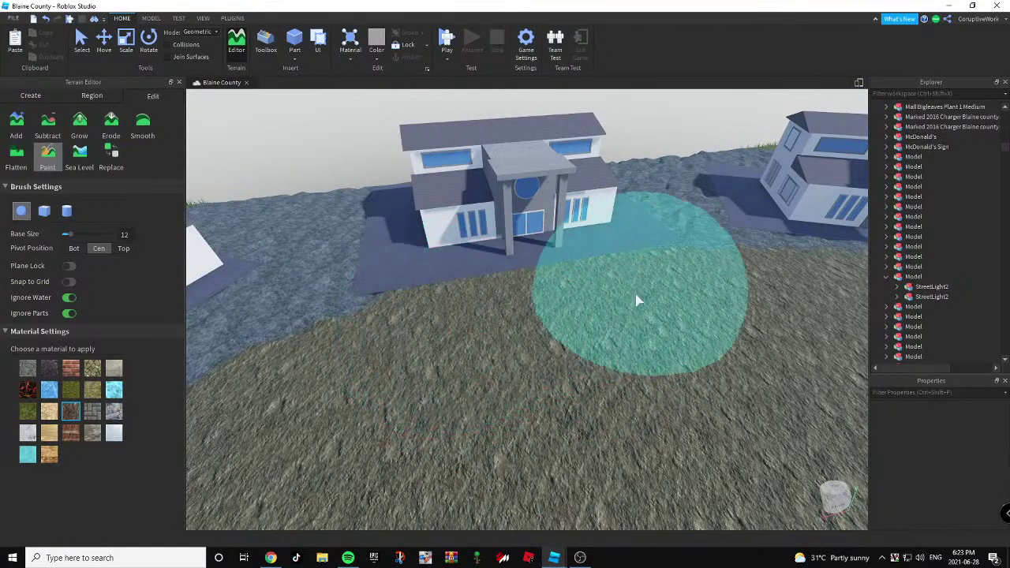
key("s")
key("d")
scroll(663, 318, "down", 5)
right_click_drag(664, 317, 579, 378)
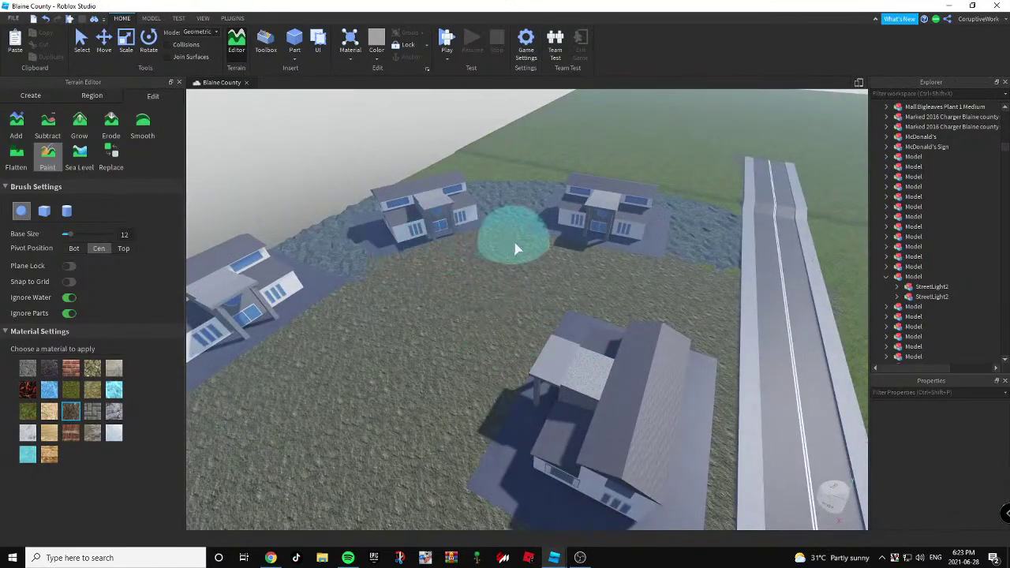
key("d")
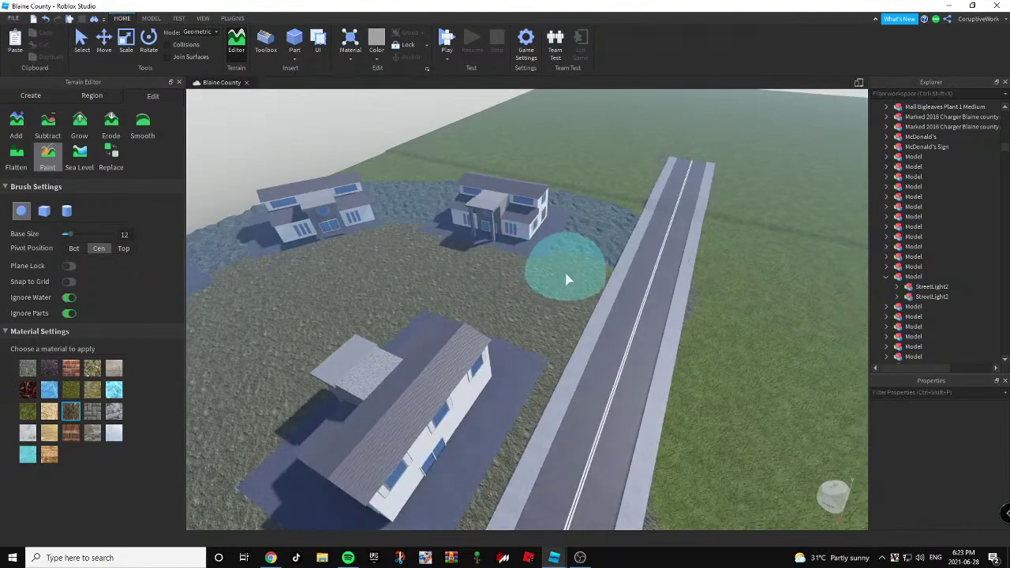
mouse_move(578, 285)
right_mouse_down()
mouse_move(485, 306)
mouse_move(492, 318)
right_mouse_up()
right_click_drag(554, 264, 557, 260)
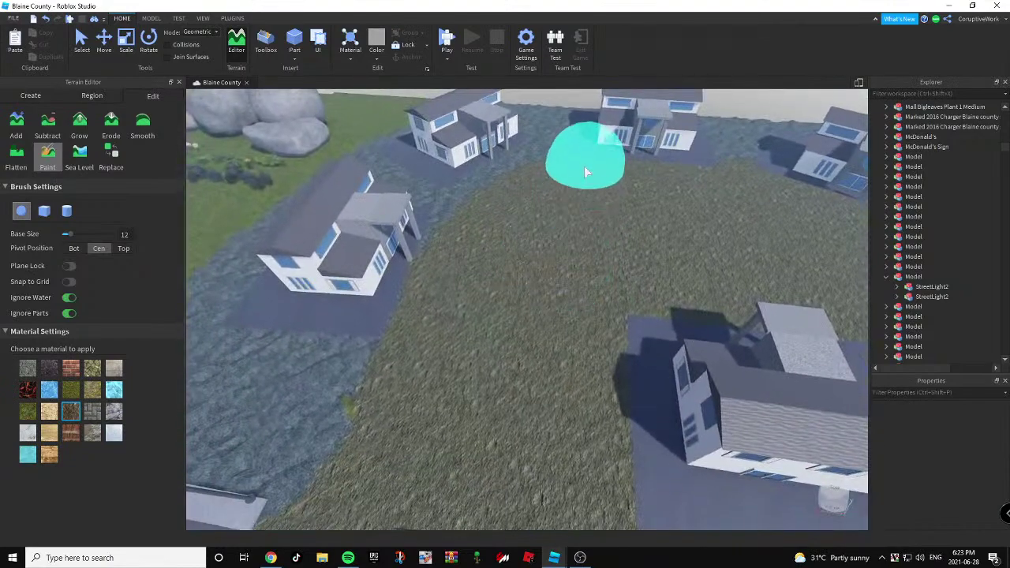
key("s")
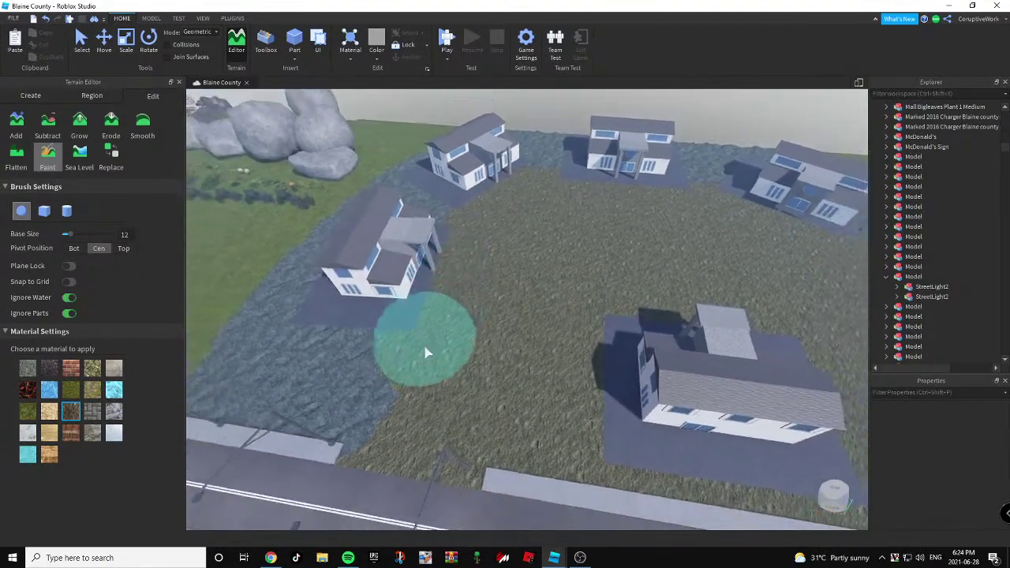
key("w")
left_click(48, 157)
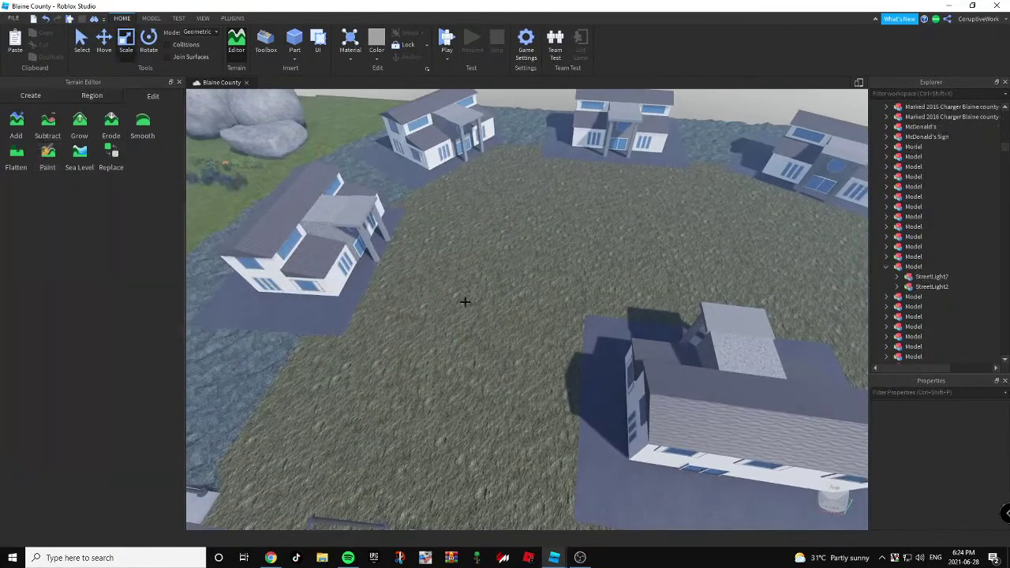
key("w")
mouse_move(465, 300)
right_mouse_down()
mouse_move(477, 300)
mouse_move(442, 311)
right_mouse_up()
key("s")
left_click(426, 311)
key("s")
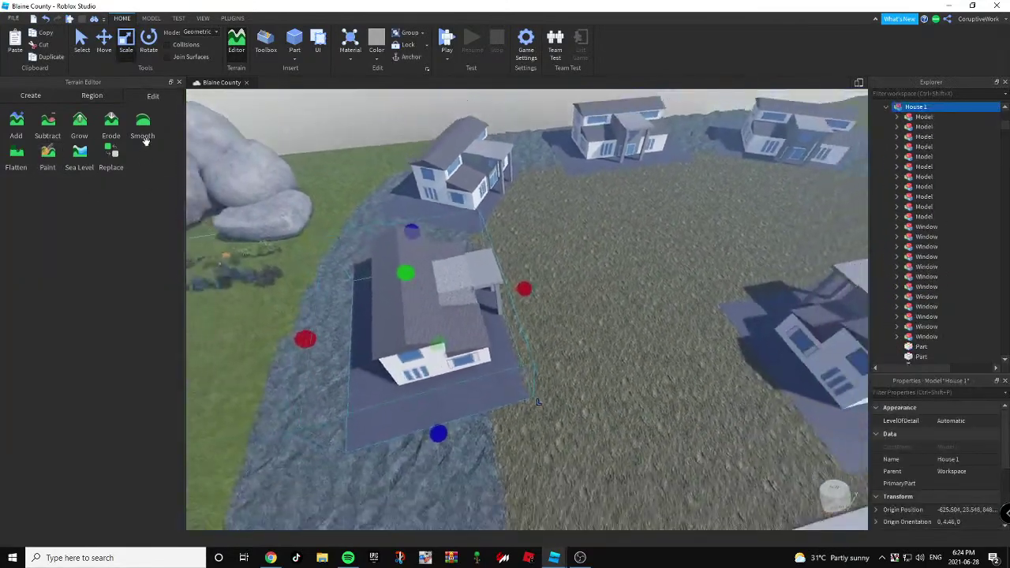
left_click(630, 292)
Copy the pine trees near the large unfinished building and place the copies between the main road and the first house.
key("w")
right_click_drag(629, 292, 652, 300)
key("w")
left_click(643, 298)
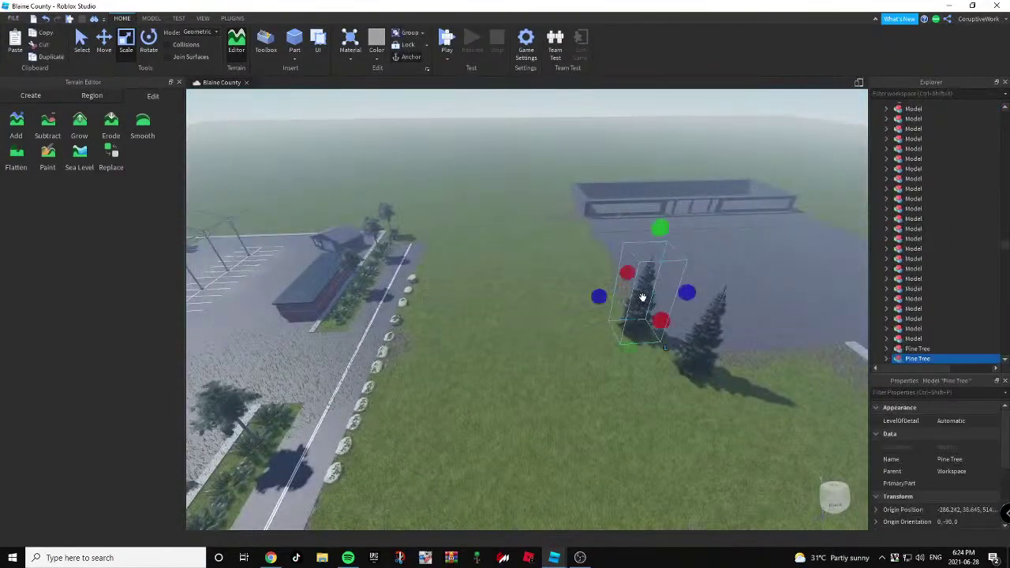
left_click_drag(487, 375, 423, 377)
right_click_drag(486, 375, 422, 377)
key("w")
left_click_drag(422, 377, 421, 243)
left_click_drag(467, 301, 526, 317)
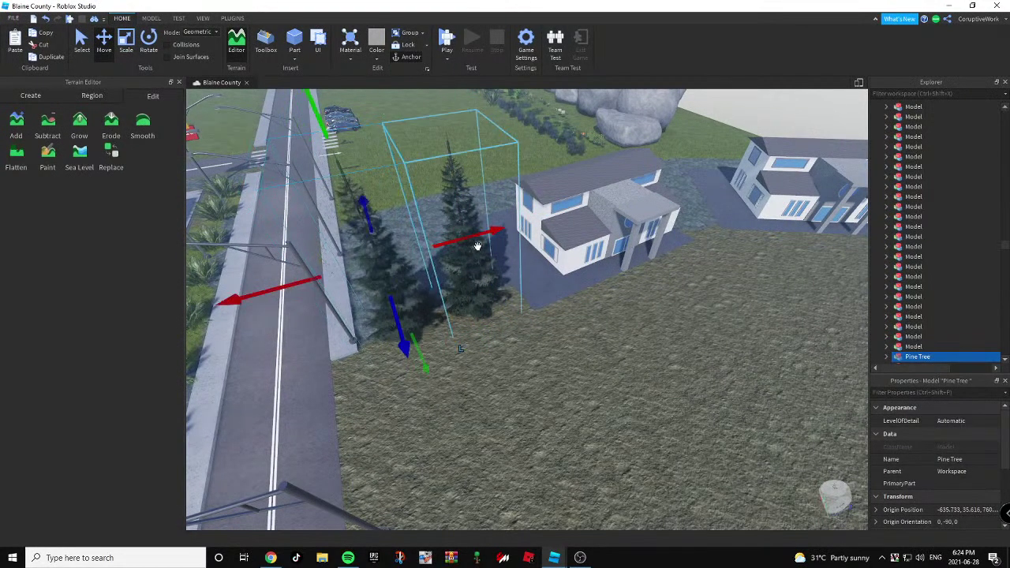
Copy a pine tree from beside the first house into the gap between the second and third houses.
key("s")
right_click_drag(477, 246, 449, 247)
left_click(442, 262, "ctrl")
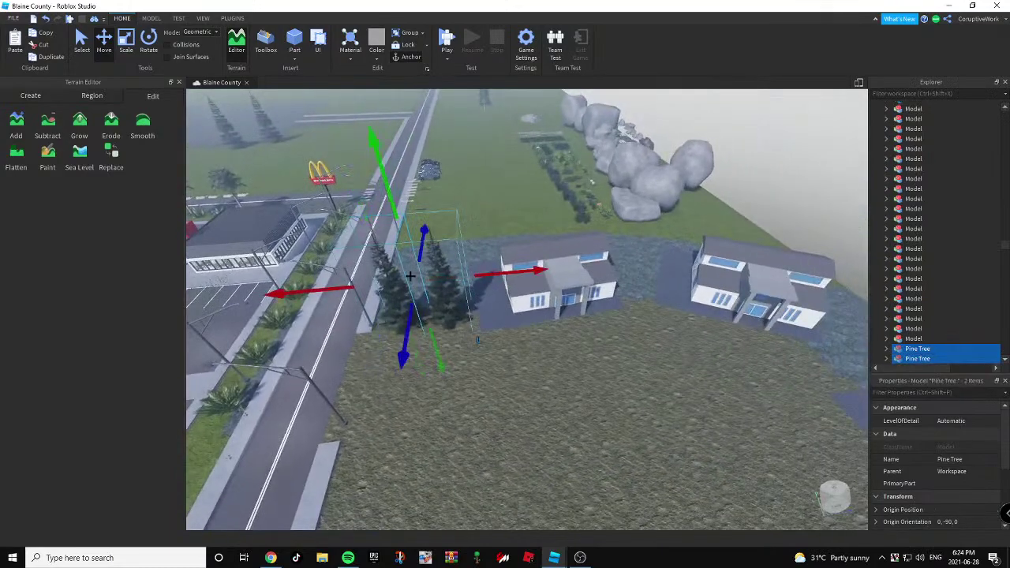
left_click(577, 388)
right_click_drag(577, 389, 558, 371)
left_click(555, 307)
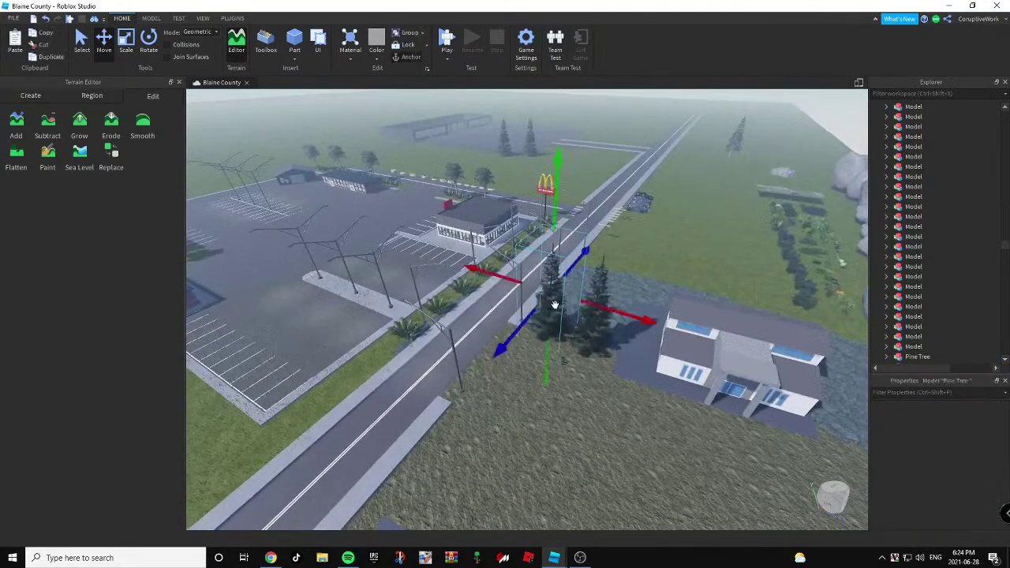
left_click_drag(554, 307, 625, 356)
right_click_drag(642, 365, 625, 356)
left_click_drag(625, 355, 598, 287)
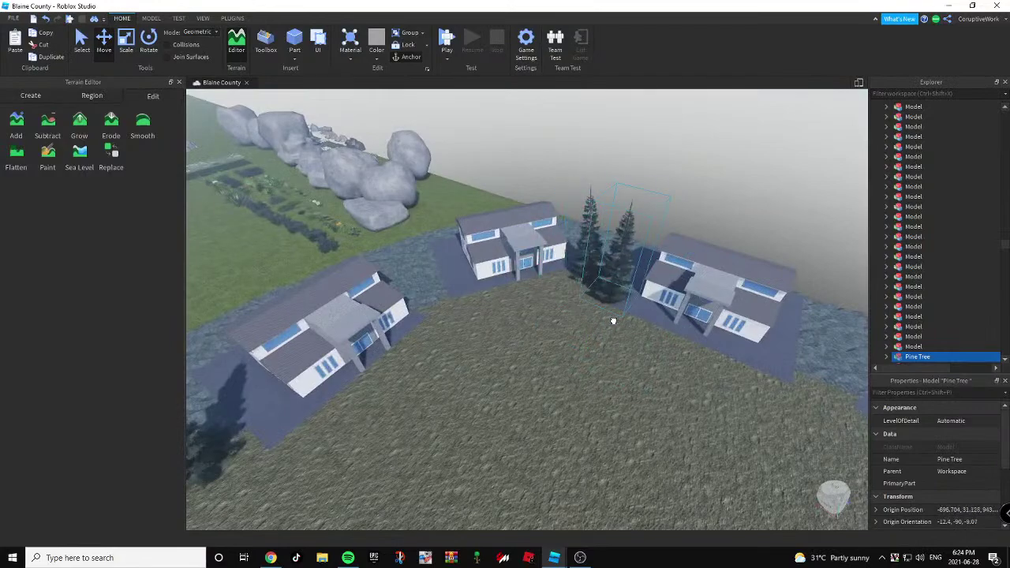
Place a pine tree in the gap between the third and fourth houses and extend it to a row of three.
left_click_drag(613, 321, 655, 295)
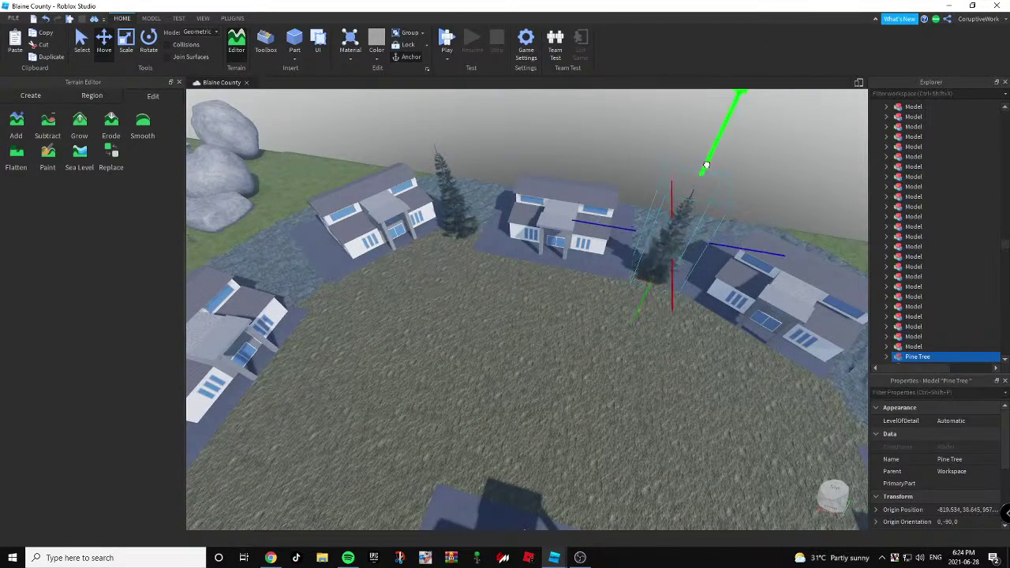
right_click_drag(704, 167, 522, 262)
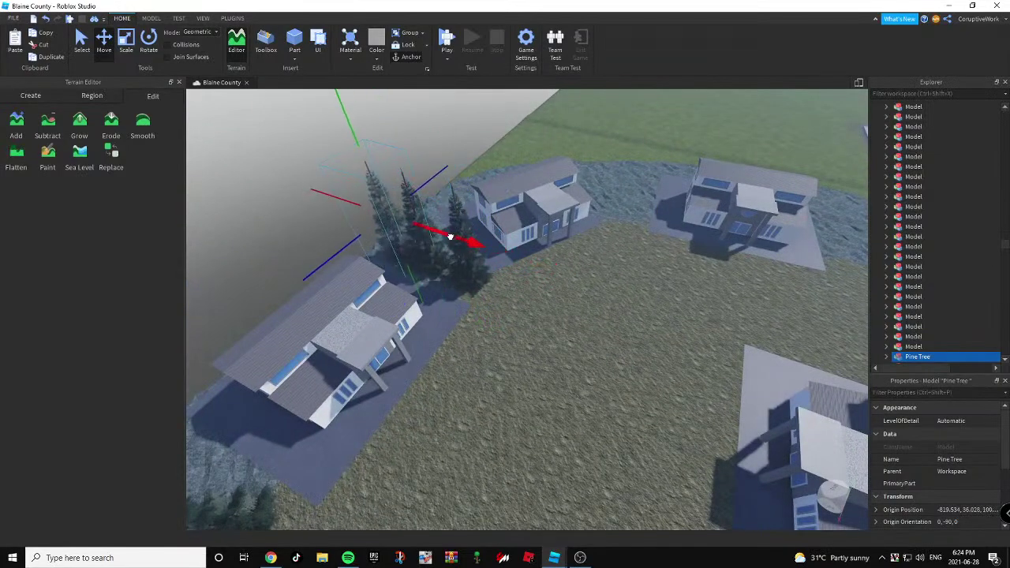
right_click_drag(465, 254, 478, 258)
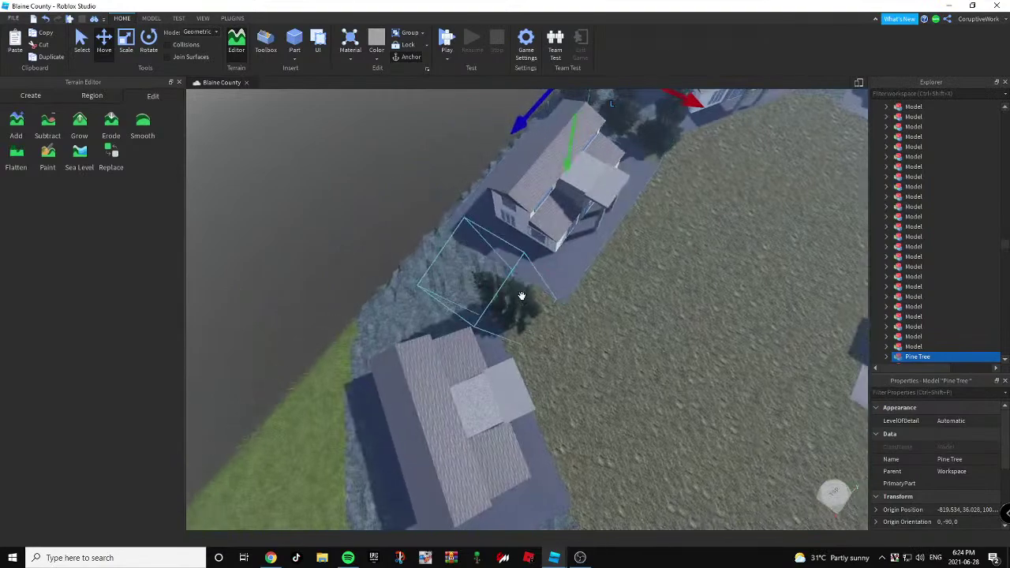
Duplicate the pine tree between the second and third houses and line the copies up as a row of three.
left_click(523, 296)
key("ctrl+d")
left_click_drag(552, 324, 499, 296)
right_click_drag(499, 297, 505, 298)
left_click_drag(611, 316, 604, 378)
left_click_drag(574, 291, 505, 289)
right_click_drag(512, 291, 532, 297)
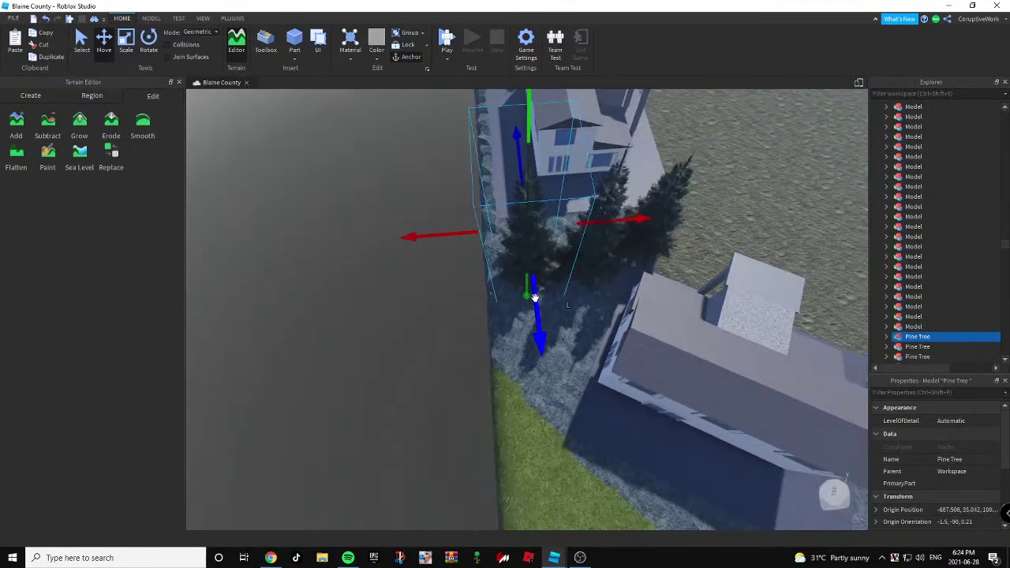
Check the livestream analytics in YouTube Studio again and return to the Blaine County map.
left_click(530, 417)
right_click_drag(529, 417, 526, 413)
left_click(462, 234)
left_click(645, 269)
key("alt+Tab")
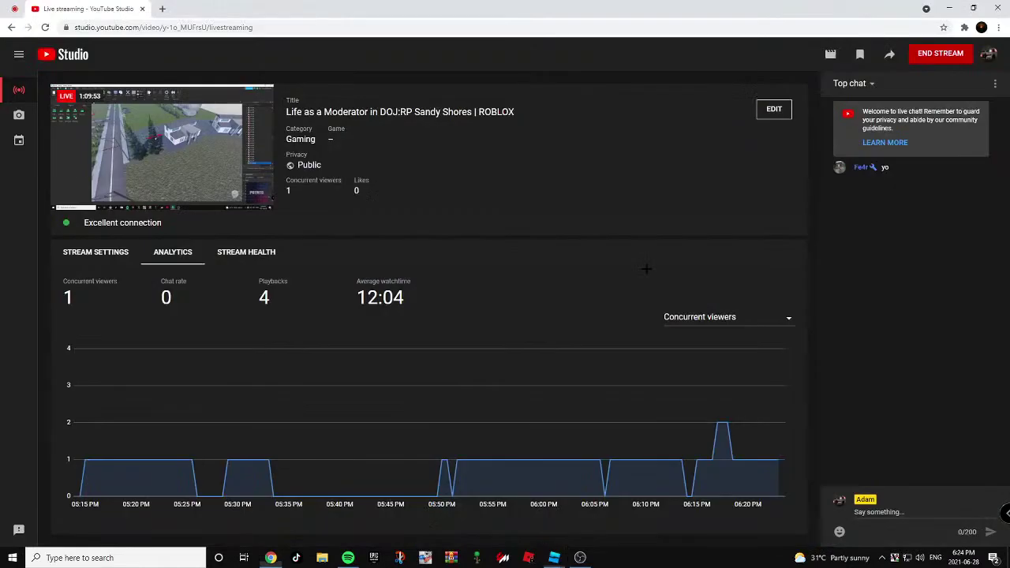
key("alt+Tab")
Duplicate a pine tree and arrange a row of three copies in the gap between the fourth and fifth houses.
right_click_drag(642, 259, 655, 234)
key("w")
left_click(480, 244)
right_click_drag(480, 245, 448, 198)
key("ctrl+d")
left_click_drag(616, 220, 707, 266)
key("w")
key("d")
key("d")
right_click_drag(707, 266, 702, 265)
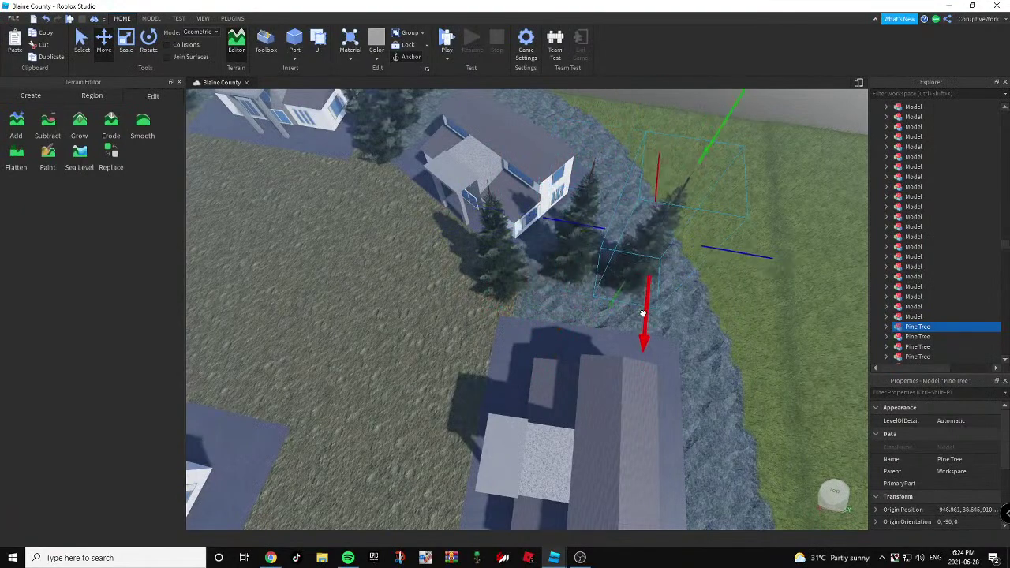
Reposition the three pine trees between the fourth and fifth houses so they stand in an evenly spaced row.
left_click(791, 280)
right_click_drag(791, 280, 794, 277)
key("s")
left_click(628, 272)
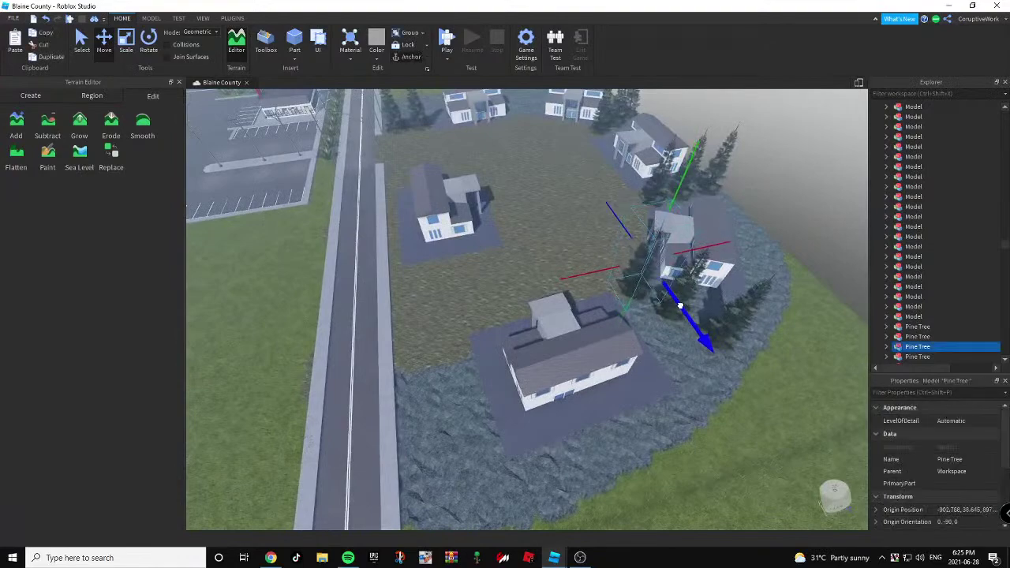
left_click(812, 426)
key("a")
right_click_drag(812, 427, 816, 421)
left_click(581, 259)
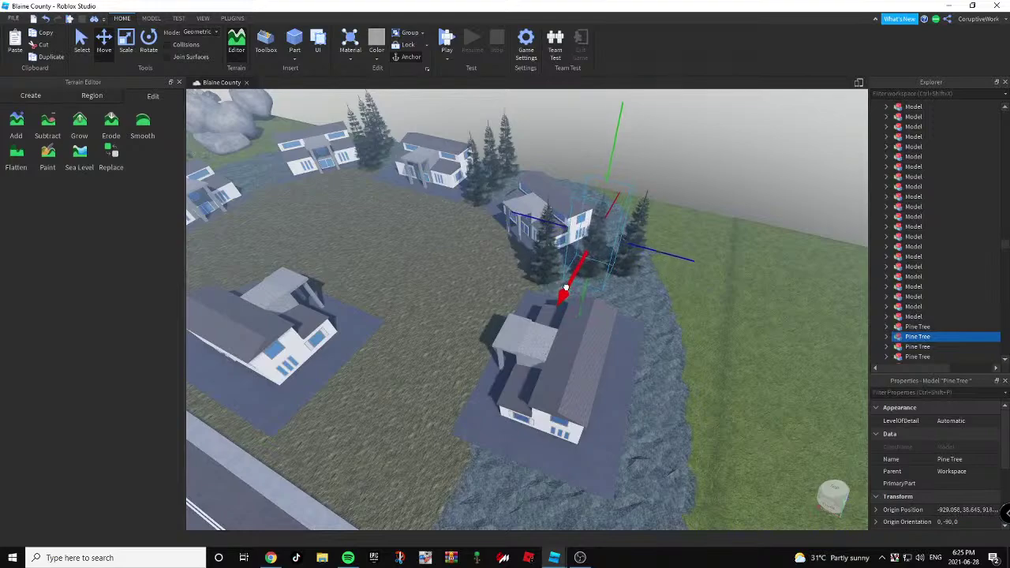
left_click(674, 247)
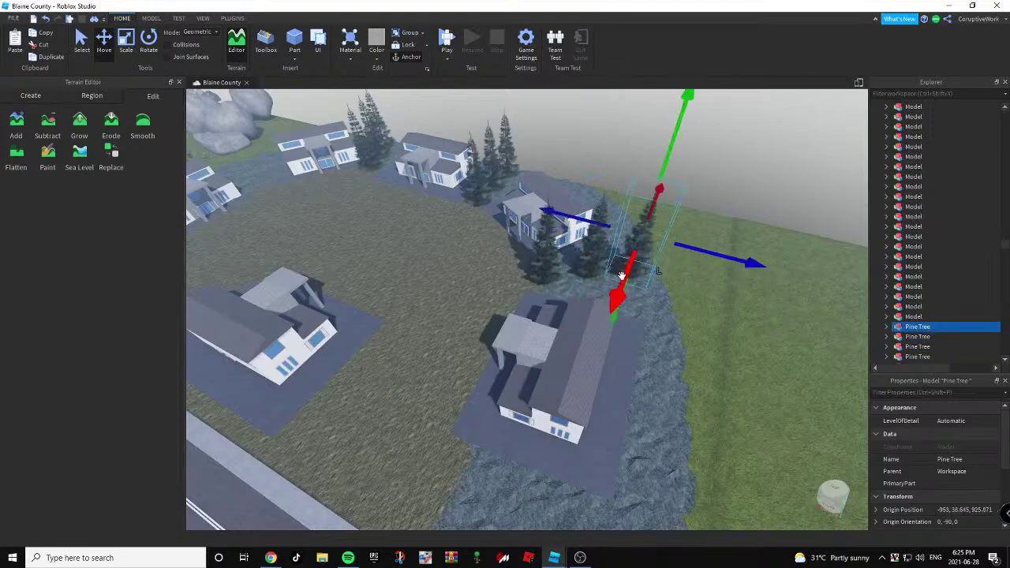
Duplicate the row of three pine trees and move the copies to the fifth house's road-facing side.
right_click_drag(747, 308, 739, 314)
key("a")
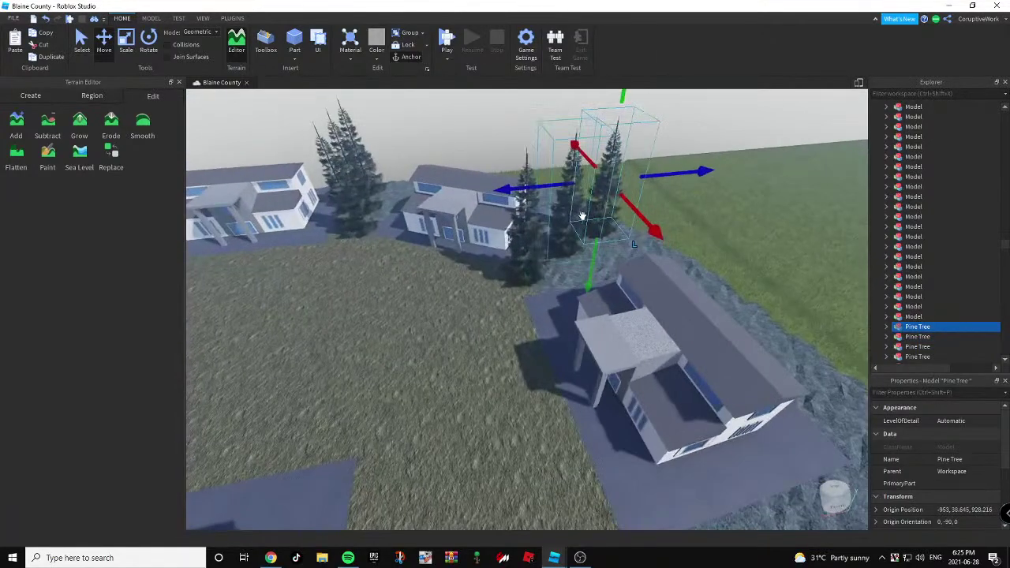
left_click(572, 221, "ctrl")
left_click(527, 229, "ctrl")
mouse_move(527, 228)
right_mouse_down()
mouse_move(561, 236)
mouse_move(544, 228)
right_mouse_up()
key("ctrl+d")
left_click_drag(531, 224, 733, 374)
right_click_drag(732, 374, 551, 279)
left_click(552, 278)
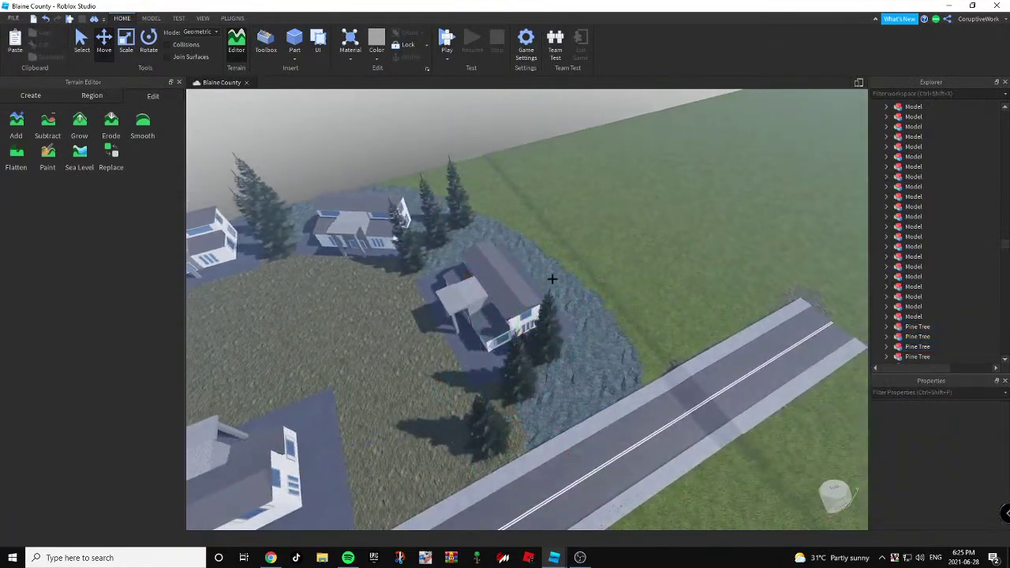
Spread the three copied pine trees into an evenly spaced row between the fifth house and the road.
left_click(555, 319)
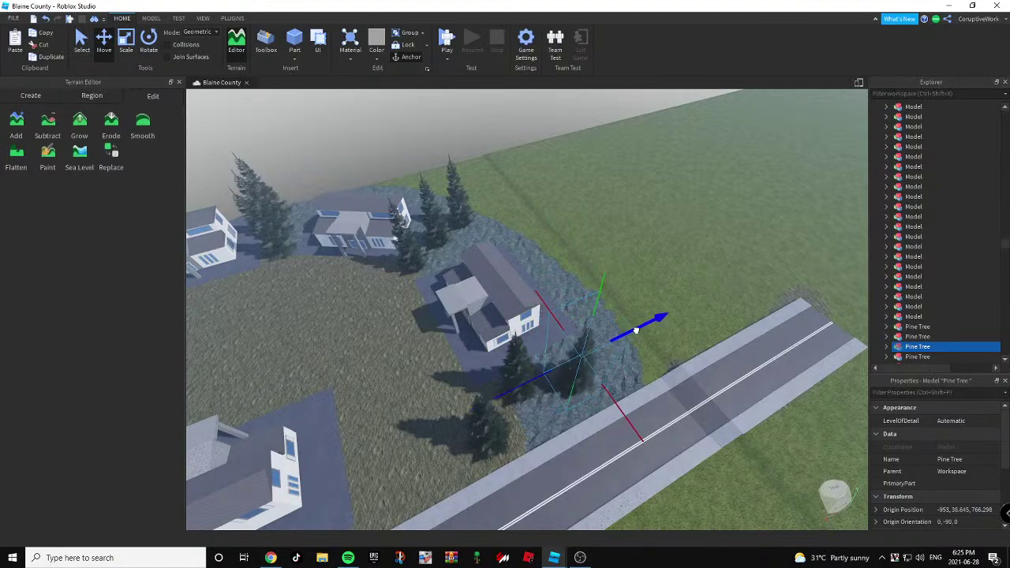
left_click(519, 361)
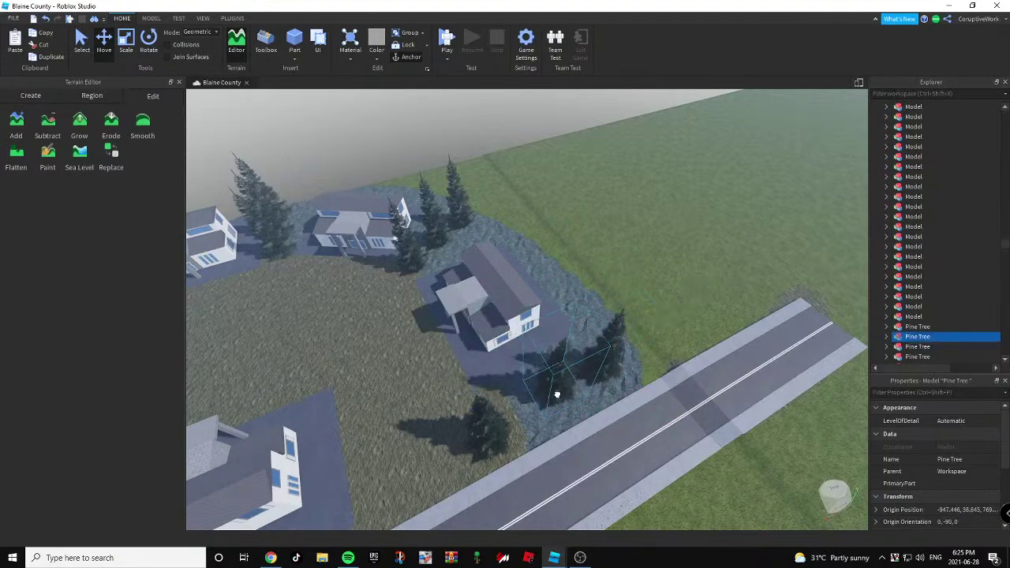
right_click_drag(561, 352, 690, 355)
left_click(676, 345)
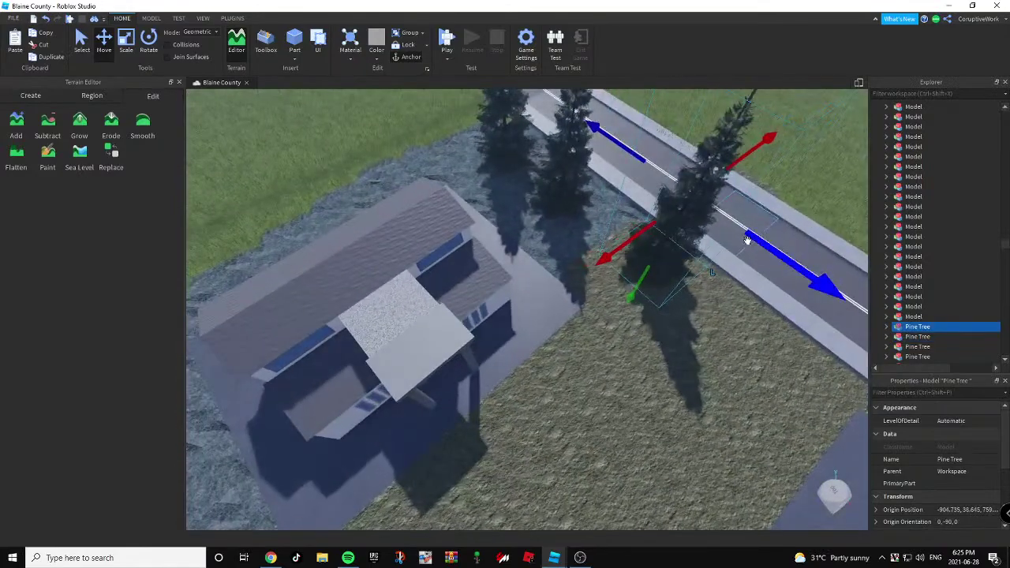
left_click_drag(755, 245, 697, 216)
right_click_drag(697, 216, 690, 244)
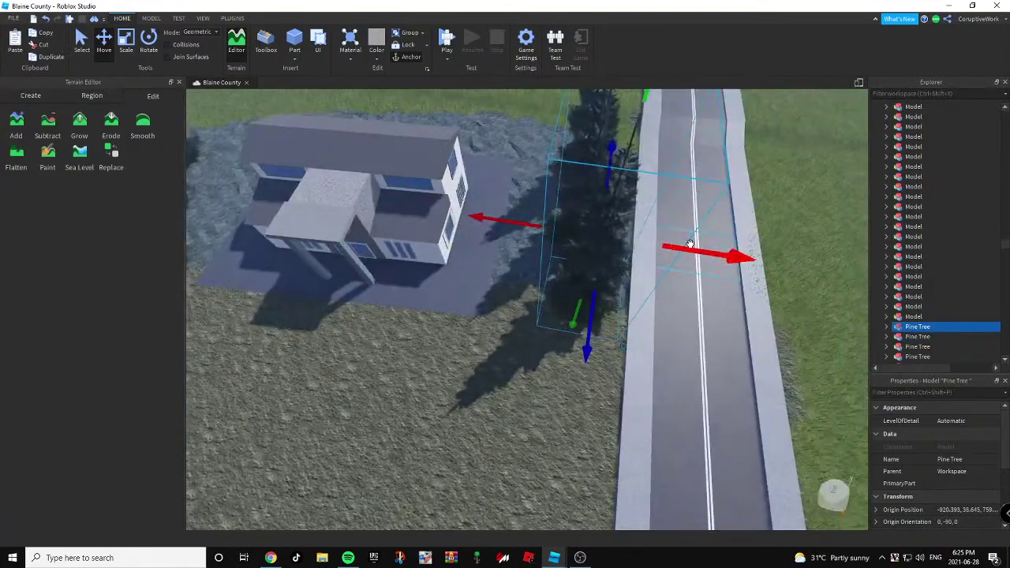
left_click_drag(658, 250, 658, 253)
right_click_drag(658, 252, 656, 251)
left_click_drag(600, 208, 597, 207)
scroll(606, 217, "down", 4)
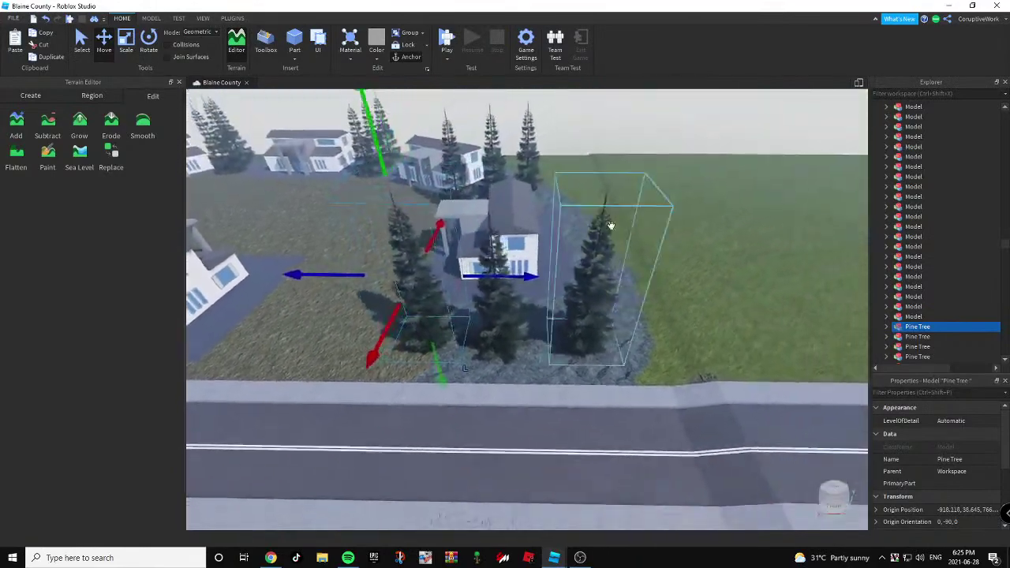
Copy a Realistic Tree from the shopping lot and line up four along the sidewalk in front of the middle house.
left_click(696, 264)
right_click_drag(696, 264, 706, 283)
key("w")
left_click(718, 282)
right_click_drag(629, 286, 613, 286)
key("s")
left_click(460, 363)
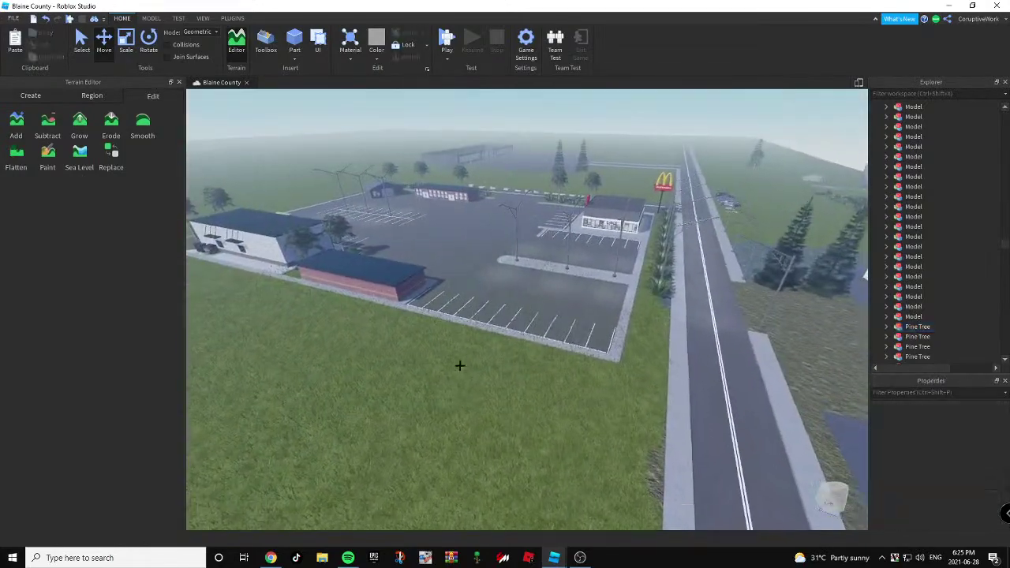
right_click_drag(460, 363, 448, 349)
left_click(518, 332)
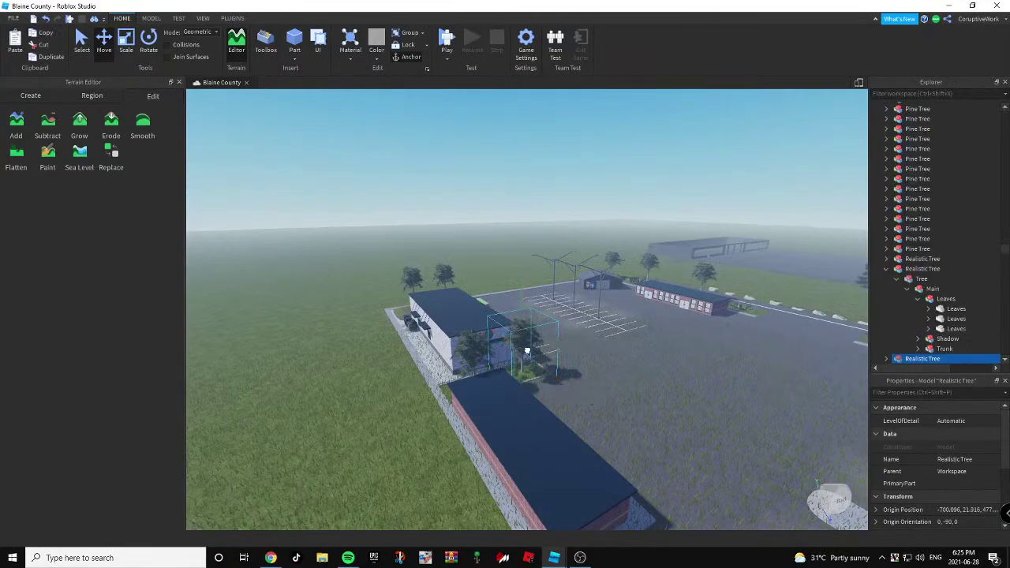
key("f")
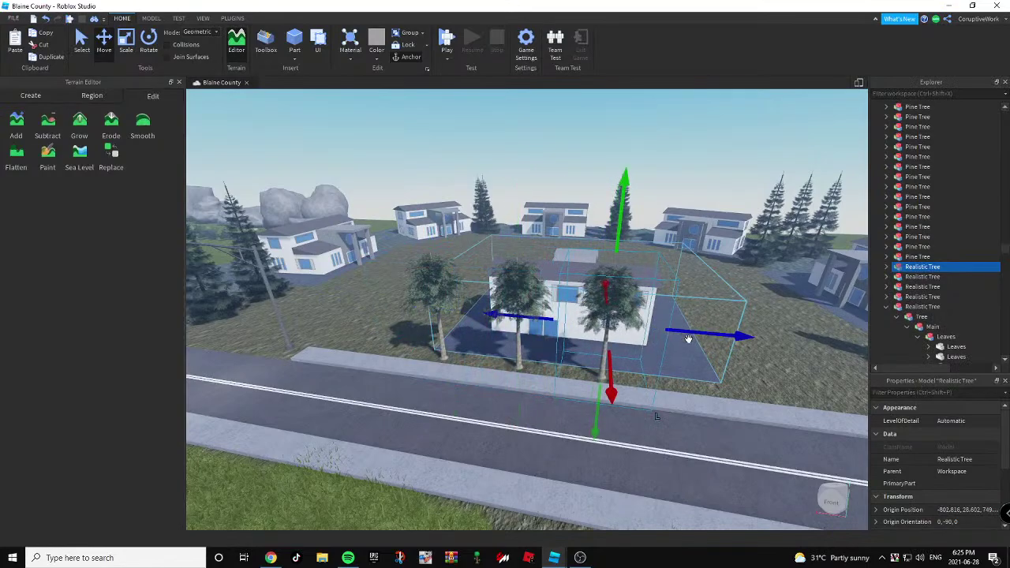
scroll(655, 401, "down", 4)
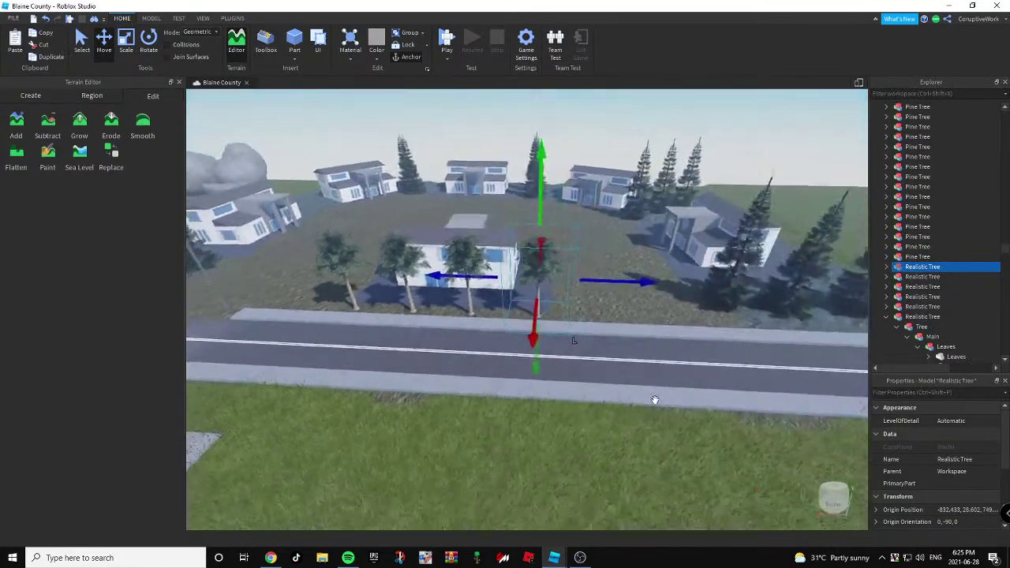
Duplicate a roadside pine tree twice and space the copies along the sidewalk between the middle house and the fifth house's pines.
right_click_drag(655, 401, 443, 428)
left_click(443, 426)
scroll(443, 412, "up", 4)
scroll(444, 412, "up", 2)
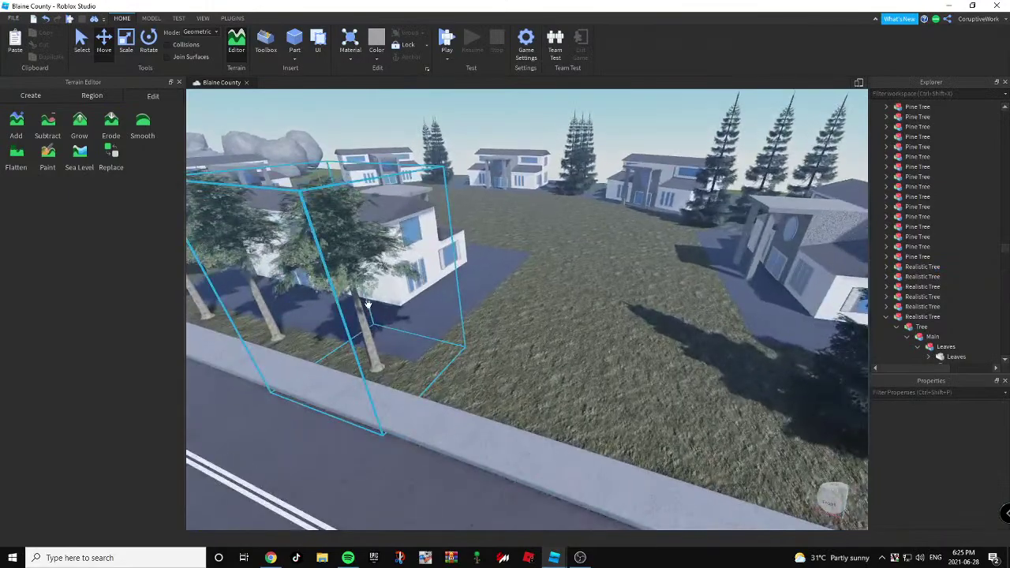
left_click(348, 250)
right_click_drag(348, 251, 472, 271)
scroll(474, 273, "down", 2)
left_click(478, 274)
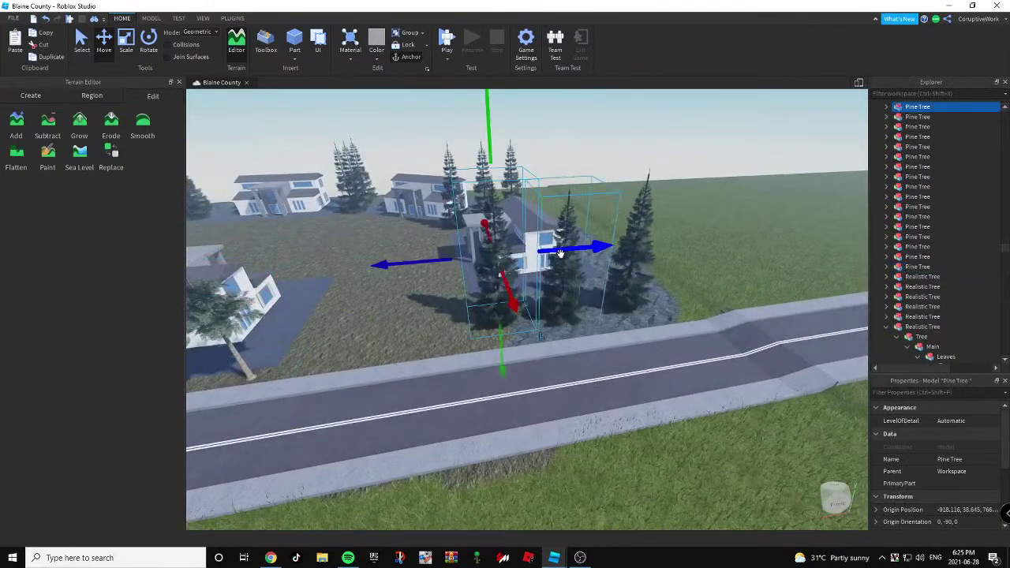
left_click_drag(502, 260, 492, 261)
right_click_drag(492, 261, 496, 262)
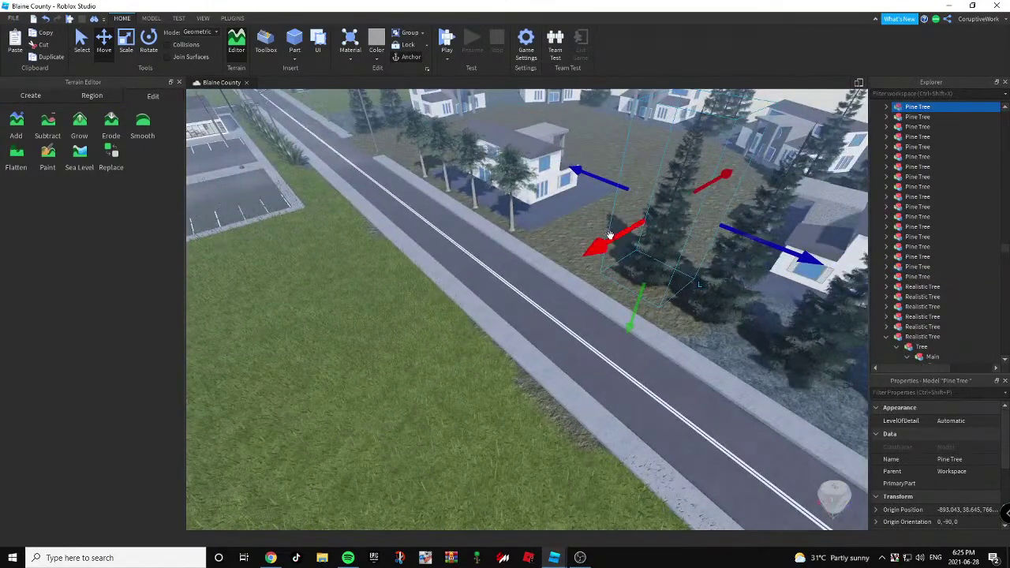
left_click_drag(610, 235, 592, 251)
right_click_drag(582, 252, 636, 218)
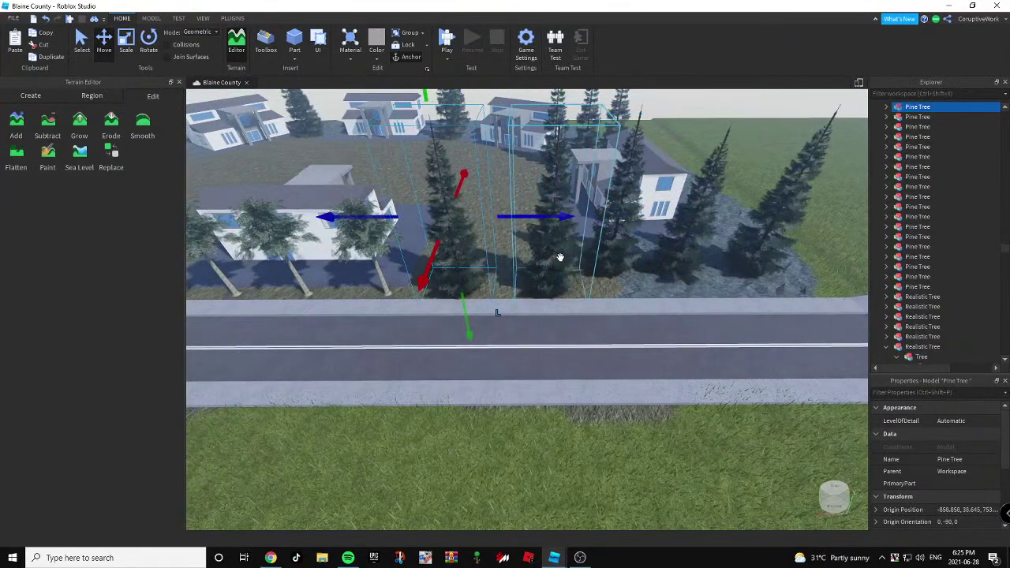
left_click(621, 225)
right_click_drag(615, 218, 747, 213)
key("s")
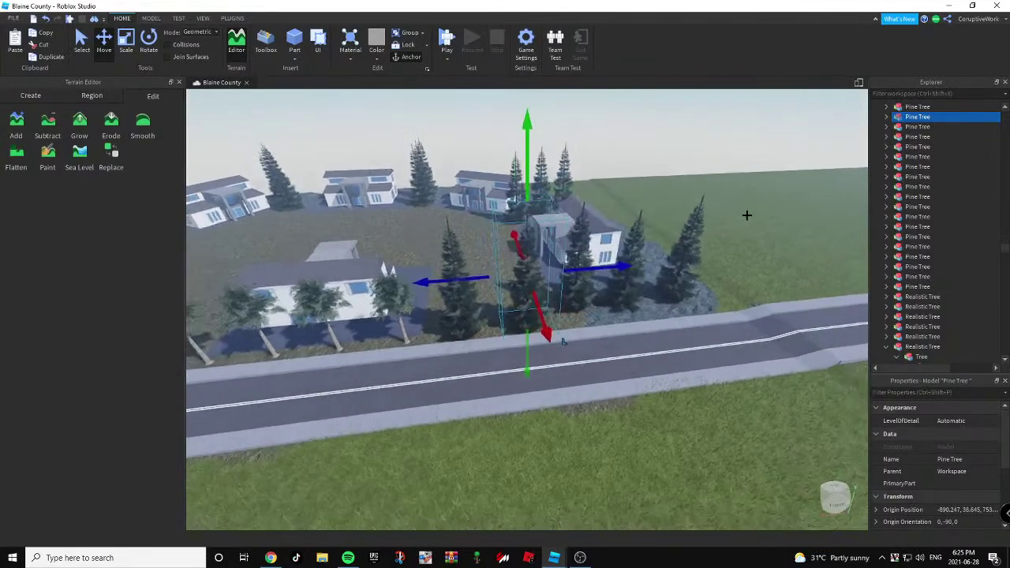
Duplicate a pine tree, arrange three copies between the first and second houses, and lower the outermost one into the terrain.
left_click(747, 214)
key("a")
key("w")
right_click_drag(553, 237, 498, 254)
key("a")
key("w")
left_click(447, 293)
key("ctrl+d")
left_click_drag(446, 293, 628, 361)
key("d")
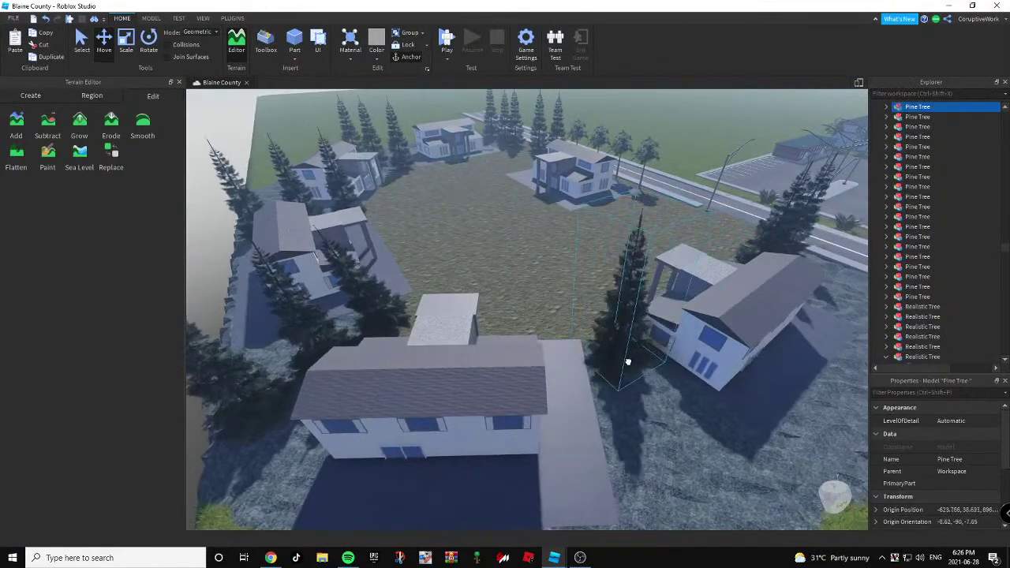
right_click_drag(608, 387, 528, 246)
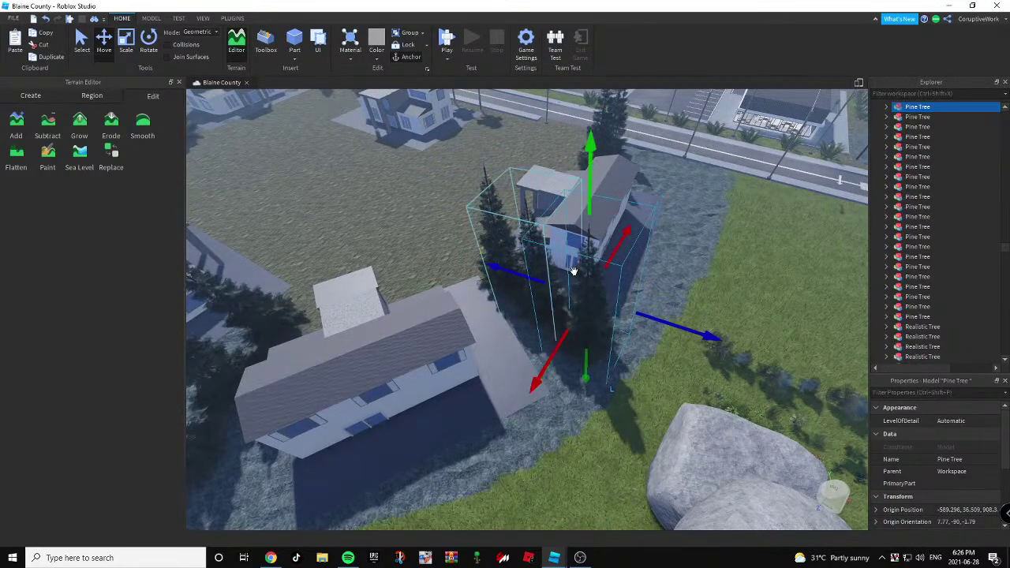
left_click_drag(591, 202, 590, 200)
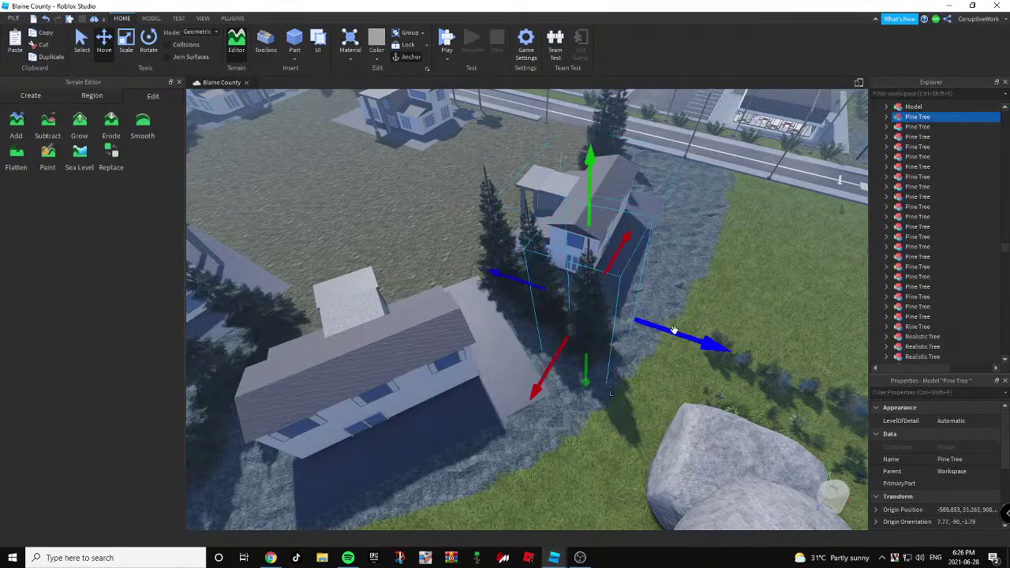
Adjust the height of the concrete sidewalk slab beside the first house's rock terrain with the Scale tool.
left_click(752, 292)
key("w")
right_click_drag(750, 291, 739, 280)
key("w")
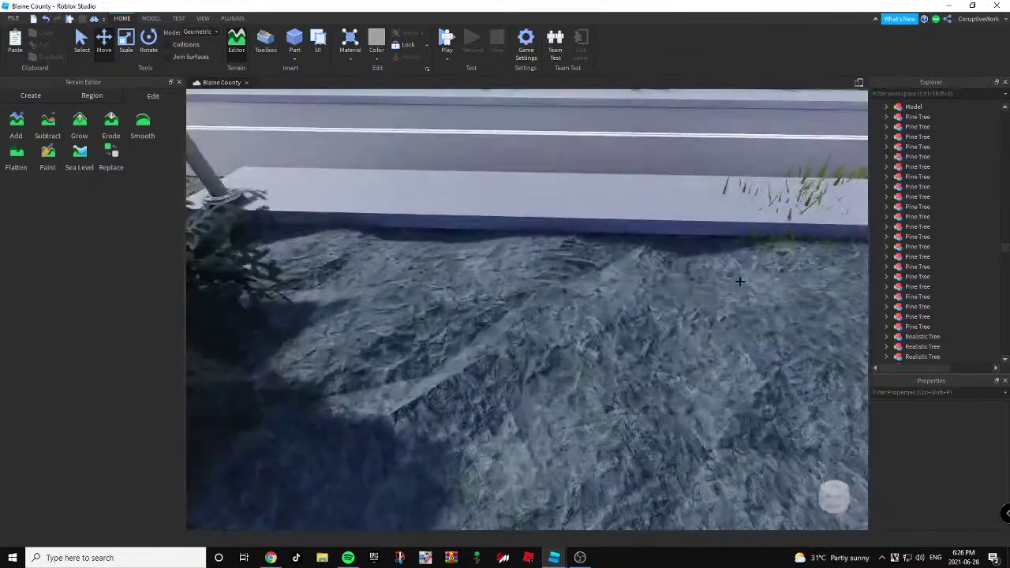
left_click(616, 200)
key("s")
right_click_drag(616, 201, 616, 200)
key("ctrl+3")
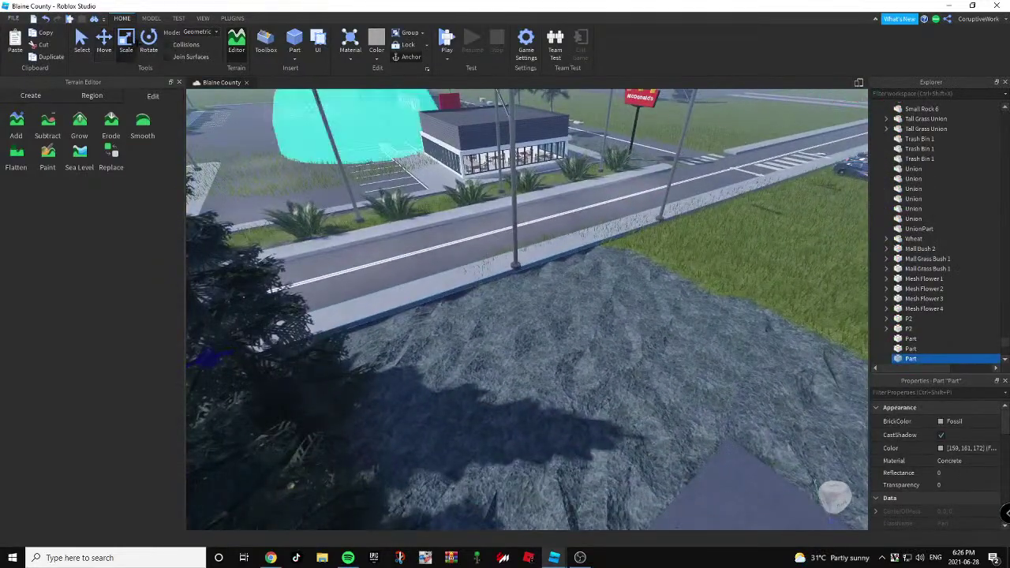
key("s")
right_click_drag(479, 298, 478, 298)
left_click_drag(668, 235, 669, 236)
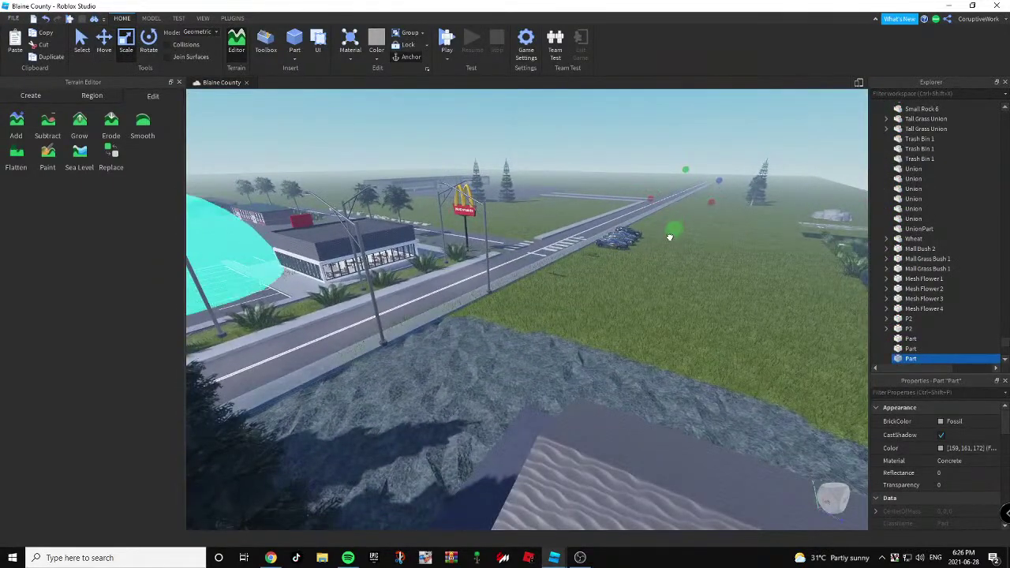
Adjust the height of the sidewalk slab in front of the middle house in the same way.
left_click(621, 337)
right_click_drag(622, 337, 605, 337)
key("w")
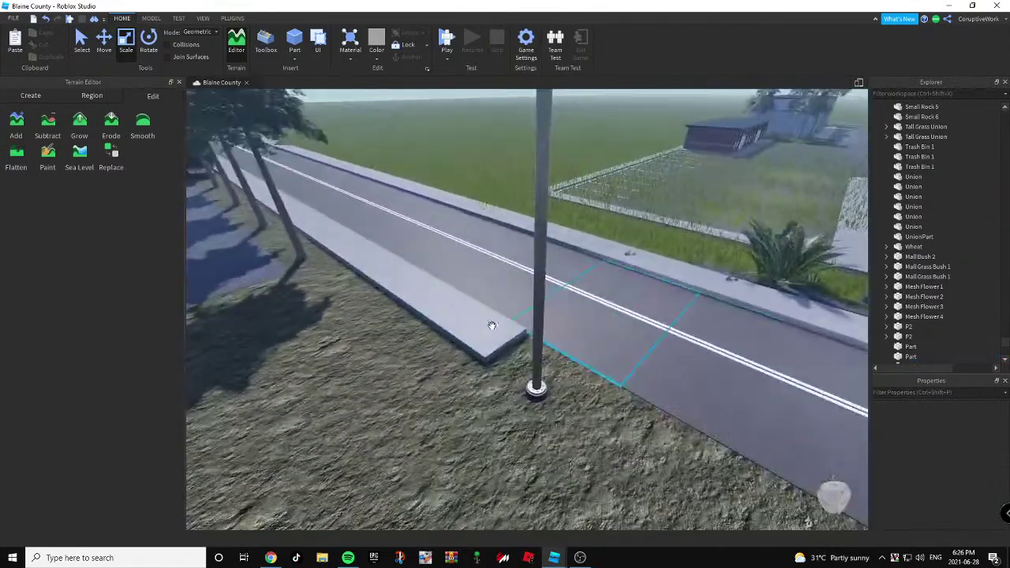
left_click(444, 307)
right_click_drag(445, 307, 445, 306)
key("s")
left_click_drag(447, 244, 447, 247)
Paint a Grass strip under the four trees in front of the middle house with a brush base size of 3.
left_click(489, 367)
key("w")
right_click_drag(488, 366, 488, 366)
key("s")
key("d")
scroll(488, 365, "up", 8)
left_click(43, 161)
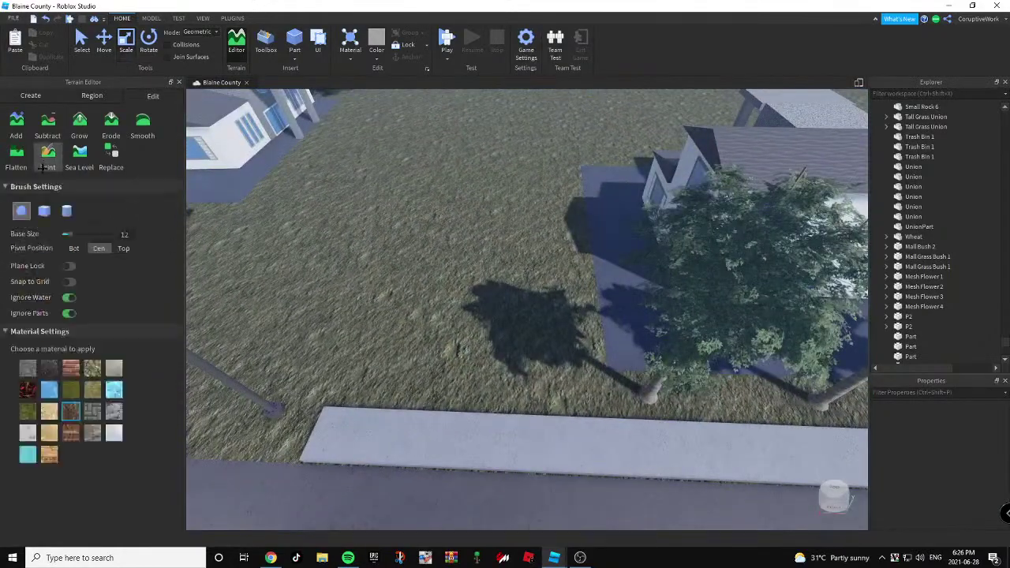
left_click(71, 389)
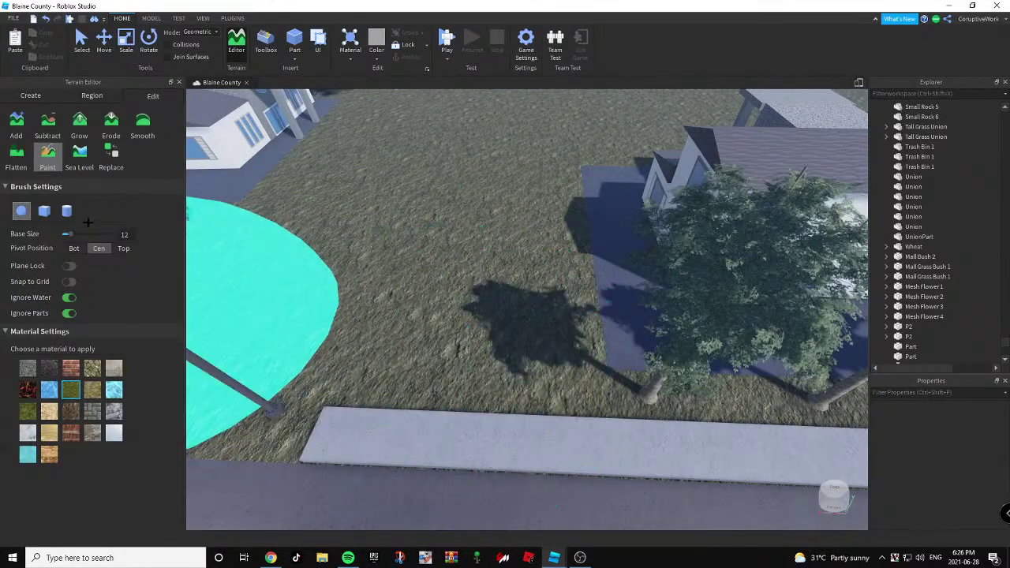
left_click_drag(68, 234, 63, 234)
mouse_move(316, 272)
right_mouse_down()
mouse_move(333, 275)
mouse_move(311, 358)
mouse_move(354, 310)
right_mouse_up()
key("d")
left_click_drag(355, 309, 638, 273)
scroll(596, 426, "down", 2)
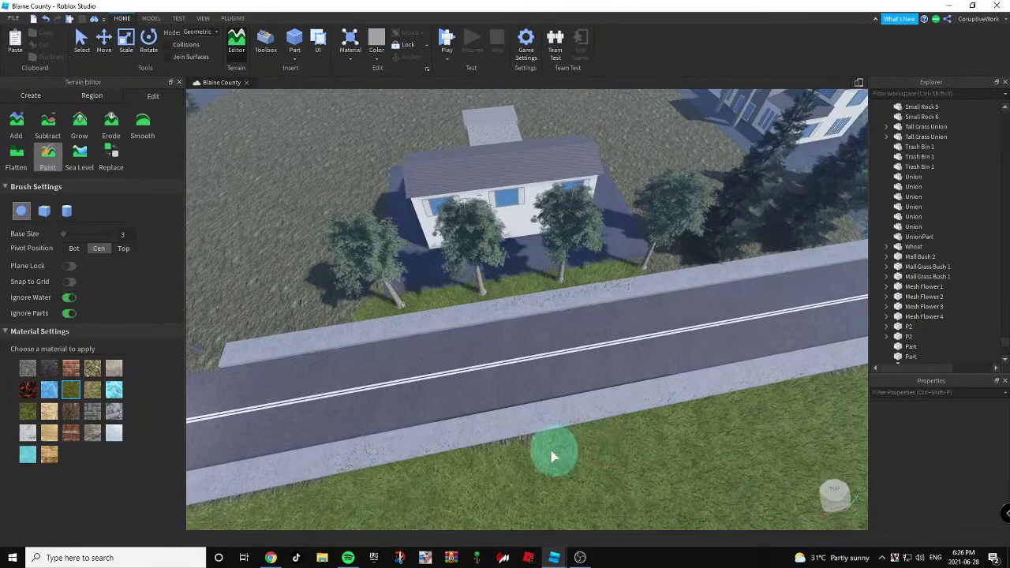
Paint grass around the roadside pine trees between the middle house and the fifth house.
mouse_move(552, 456)
right_mouse_down()
mouse_move(651, 373)
mouse_move(552, 340)
right_mouse_up()
key("d")
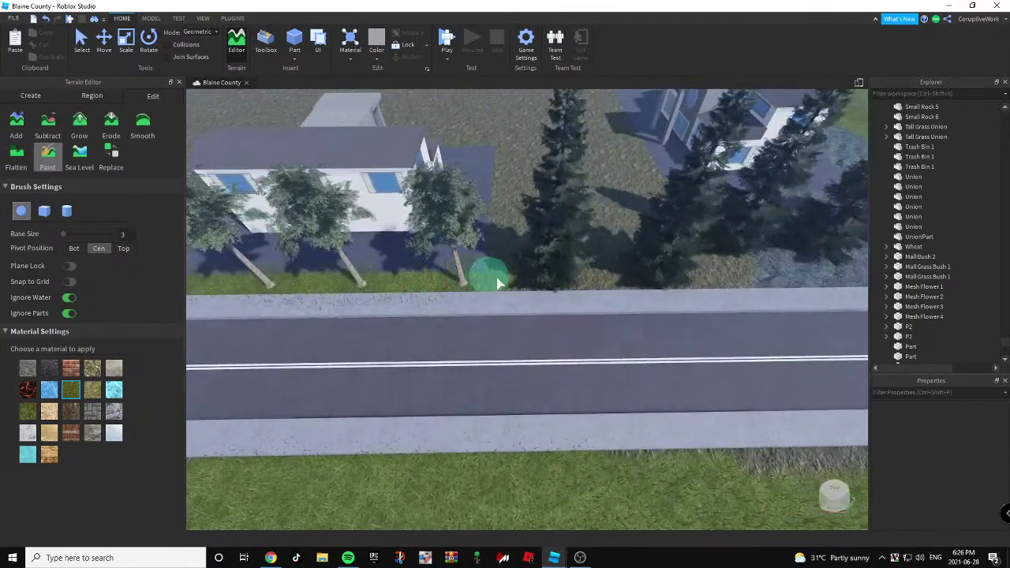
right_click_drag(726, 278, 503, 239)
mouse_move(504, 239)
left_mouse_down()
mouse_move(463, 237)
mouse_move(534, 265)
mouse_move(614, 341)
left_mouse_up()
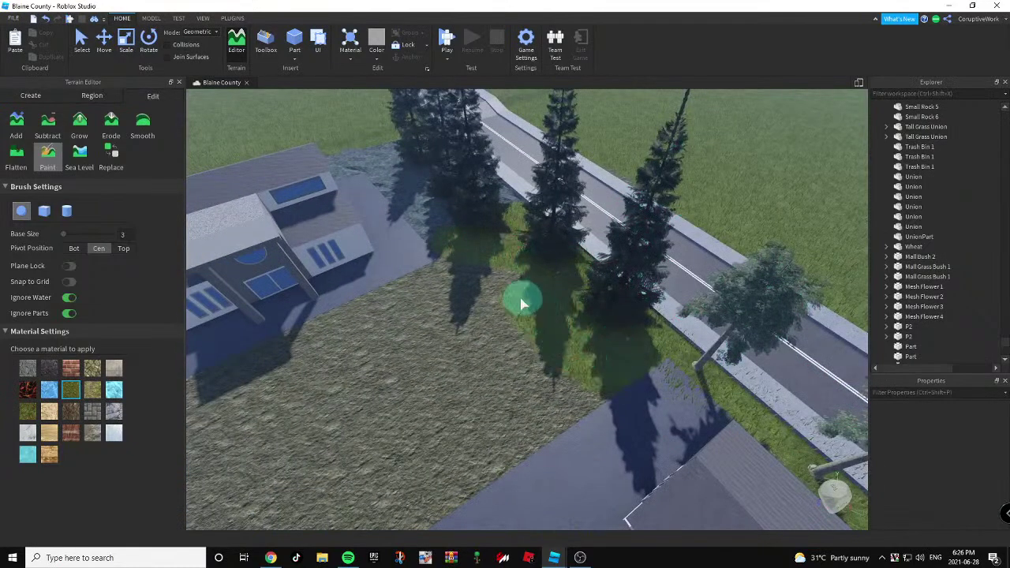
left_click_drag(521, 304, 455, 268)
mouse_move(455, 268)
right_mouse_down()
mouse_move(545, 286)
mouse_move(498, 309)
right_mouse_up()
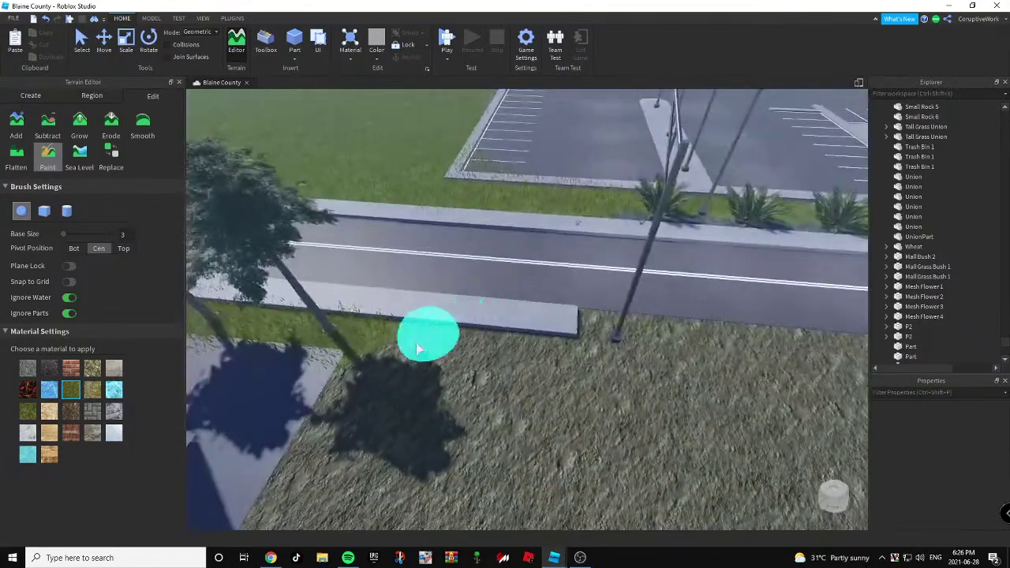
Paint grass around the pine trees between the first house and the end of its sidewalk.
right_click_drag(395, 334, 546, 319)
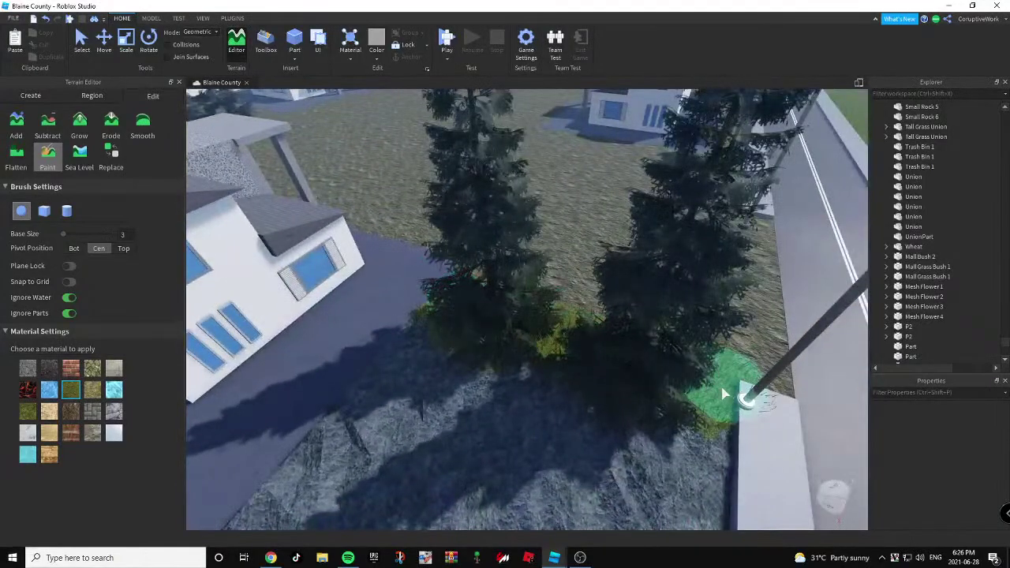
mouse_move(742, 399)
right_mouse_down()
mouse_move(713, 395)
mouse_move(721, 395)
mouse_move(608, 289)
mouse_move(584, 295)
right_mouse_up()
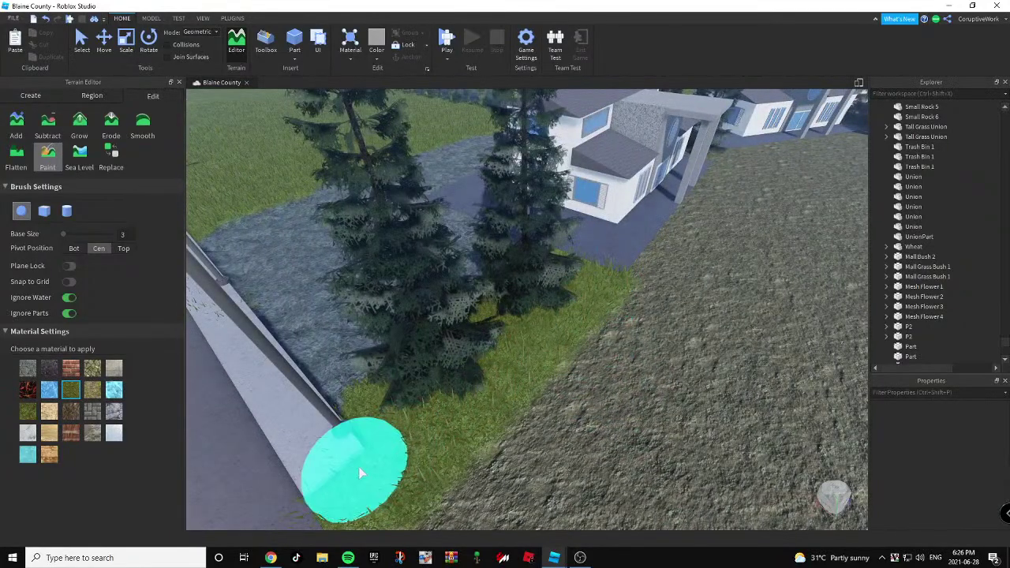
key("w")
mouse_move(711, 314)
right_mouse_down()
mouse_move(713, 298)
mouse_move(714, 306)
right_mouse_up()
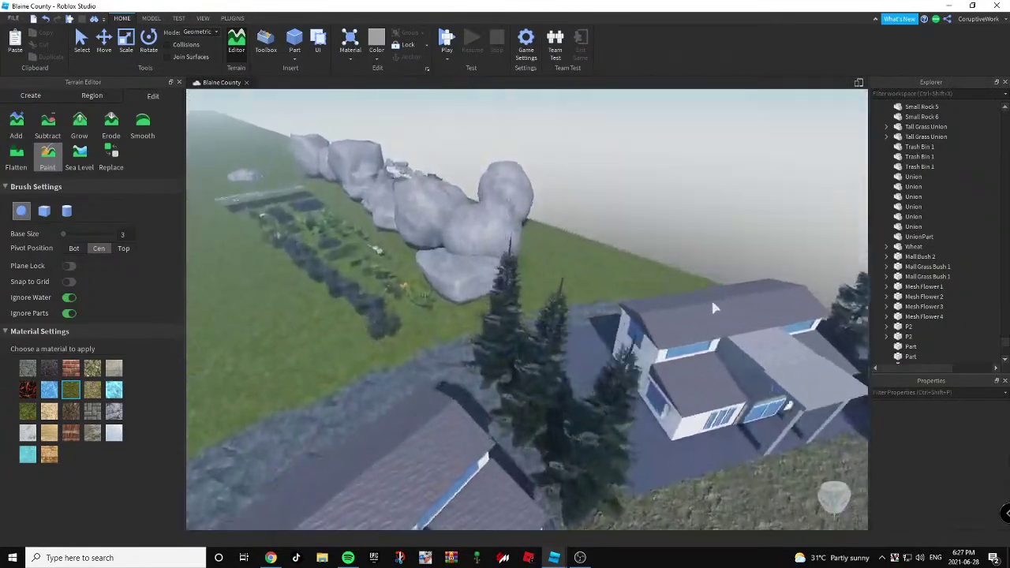
Paint grass under the row of pine trees between the two houses beside the boulders.
scroll(714, 304, "up", 5)
mouse_move(745, 315)
left_mouse_down()
mouse_move(626, 344)
mouse_move(500, 349)
mouse_move(424, 316)
mouse_move(493, 292)
left_mouse_up()
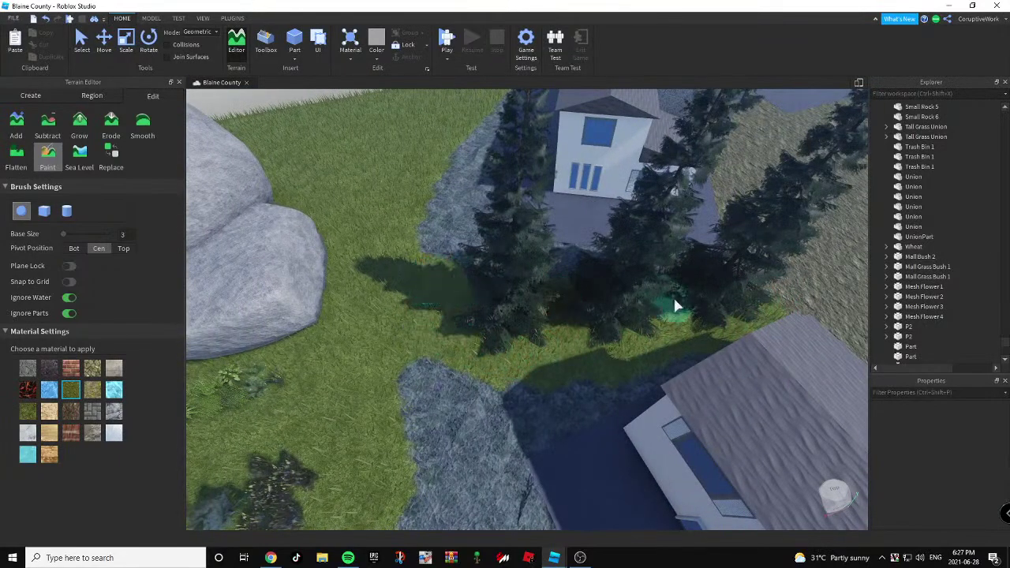
key("d")
right_click_drag(742, 292, 738, 290)
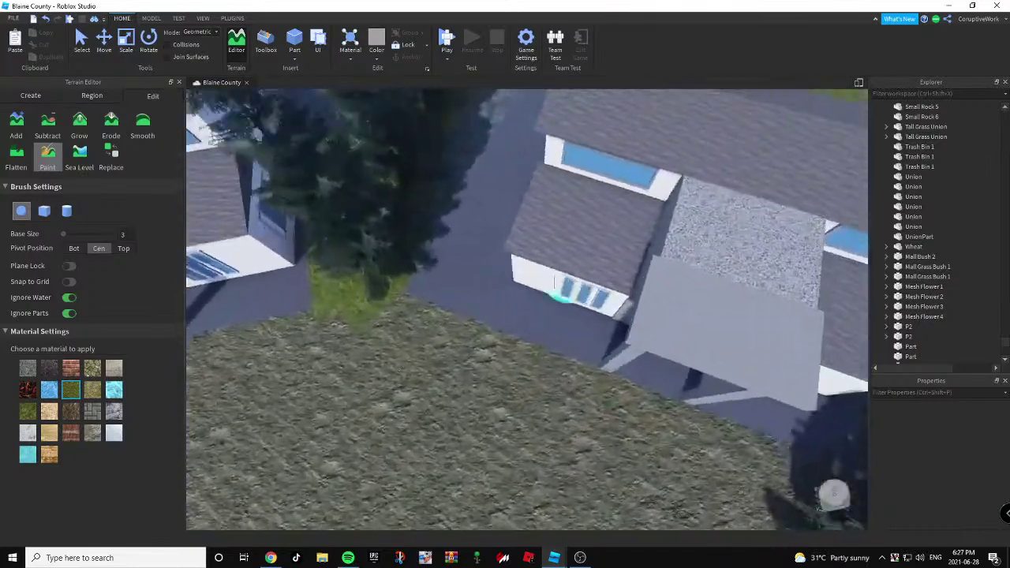
Paint grass around the pine trees in the gaps between the next houses around the gravel plaza.
scroll(555, 286, "down", 3)
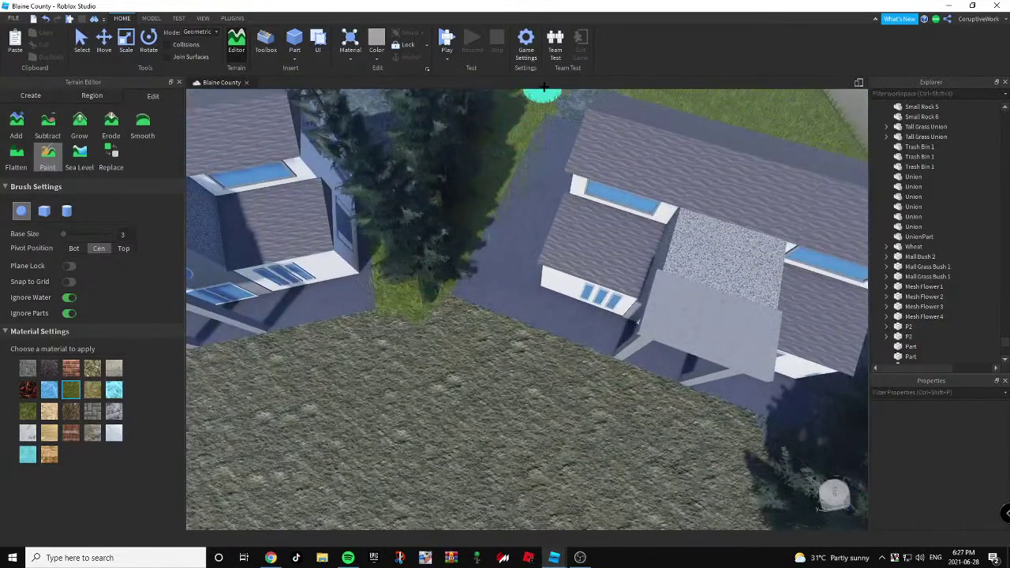
scroll(473, 115, "down", 3)
mouse_move(458, 122)
right_mouse_down()
mouse_move(486, 171)
mouse_move(528, 194)
mouse_move(575, 186)
mouse_move(507, 266)
right_mouse_up()
key("d")
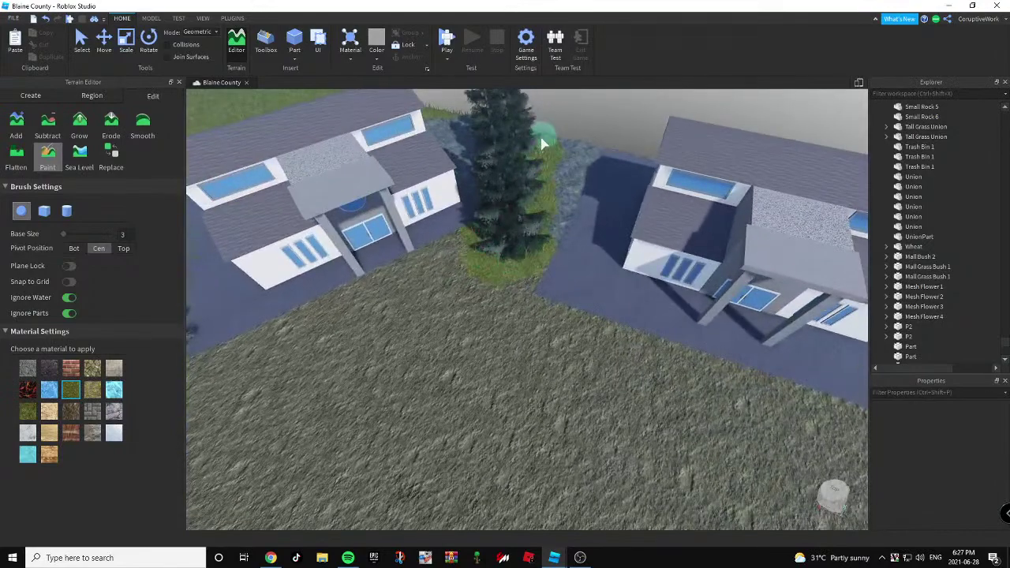
right_click_drag(543, 144, 578, 192)
right_click_drag(579, 151, 515, 294)
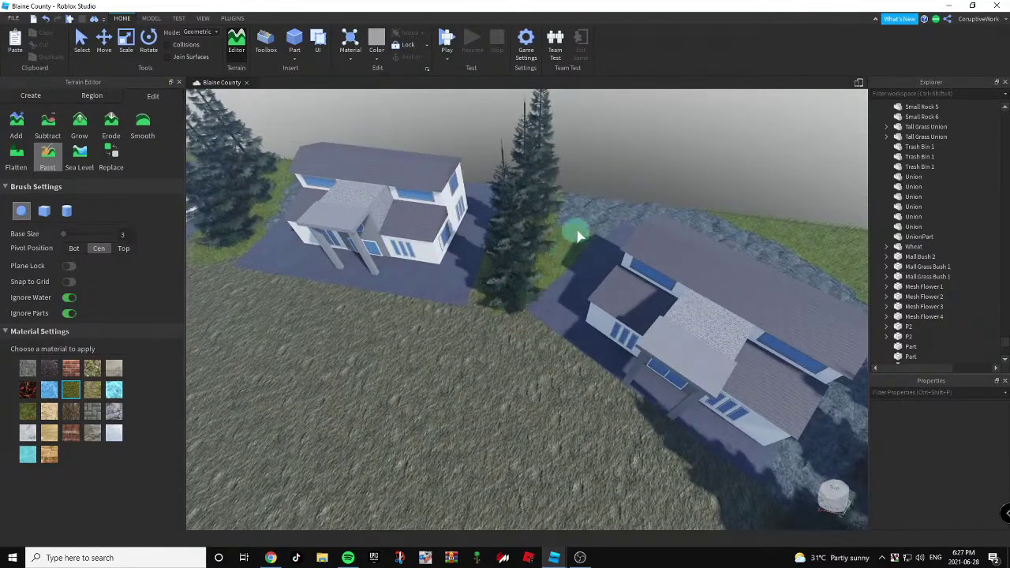
right_click_drag(557, 218, 543, 318)
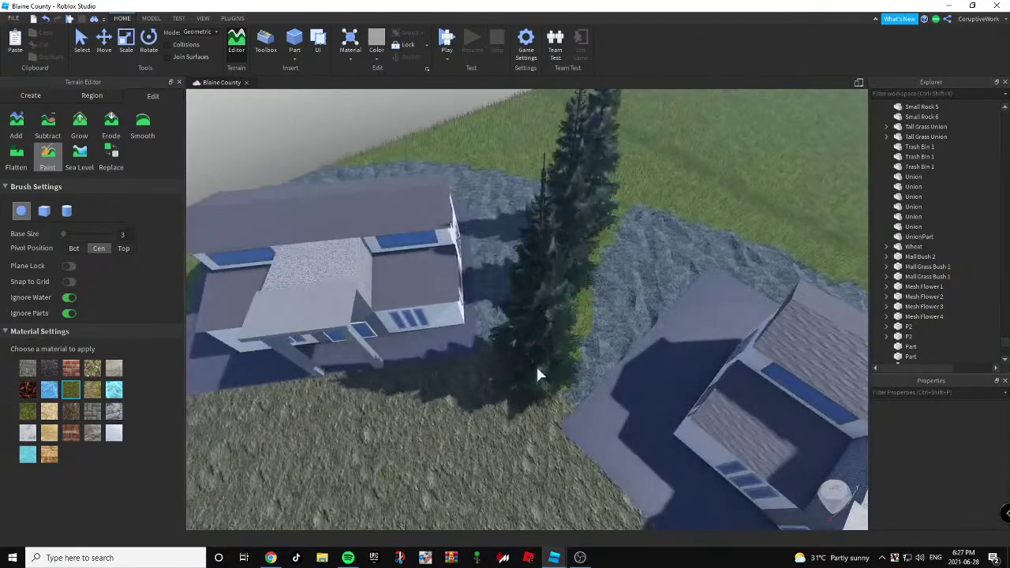
right_click_drag(581, 186, 603, 198)
Switch to the YouTube Studio browser window to check the livestream's analytics and chat, and return to Roblox Studio.
key("alt+Tab")
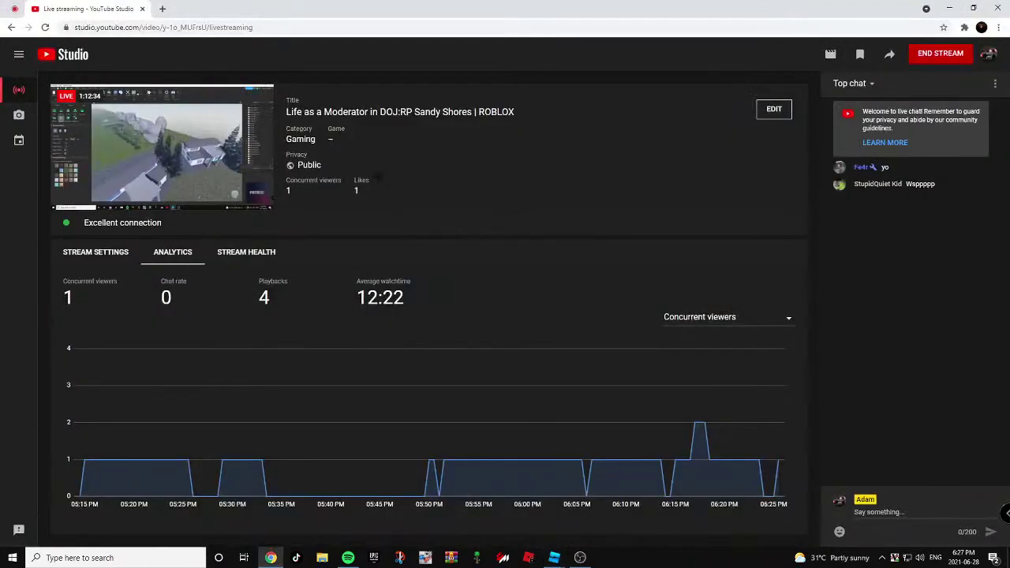
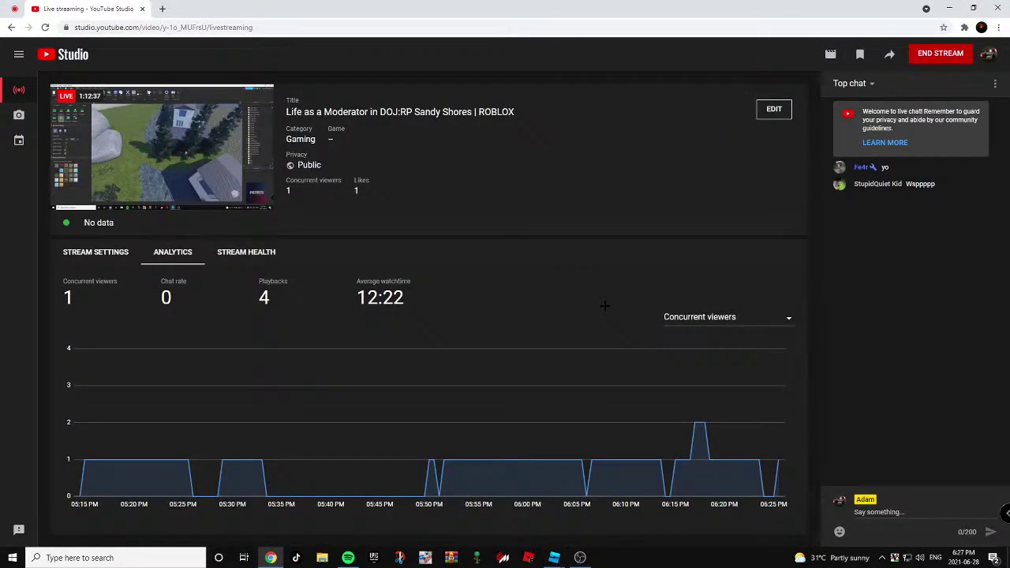
key("alt+Tab")
Paint grass over the rock edge between the roadside pine trees and the corner house, and leave the Paint tool.
key("d")
mouse_move(581, 265)
right_mouse_down()
mouse_move(602, 281)
mouse_move(598, 309)
mouse_move(591, 280)
mouse_move(651, 266)
right_mouse_up()
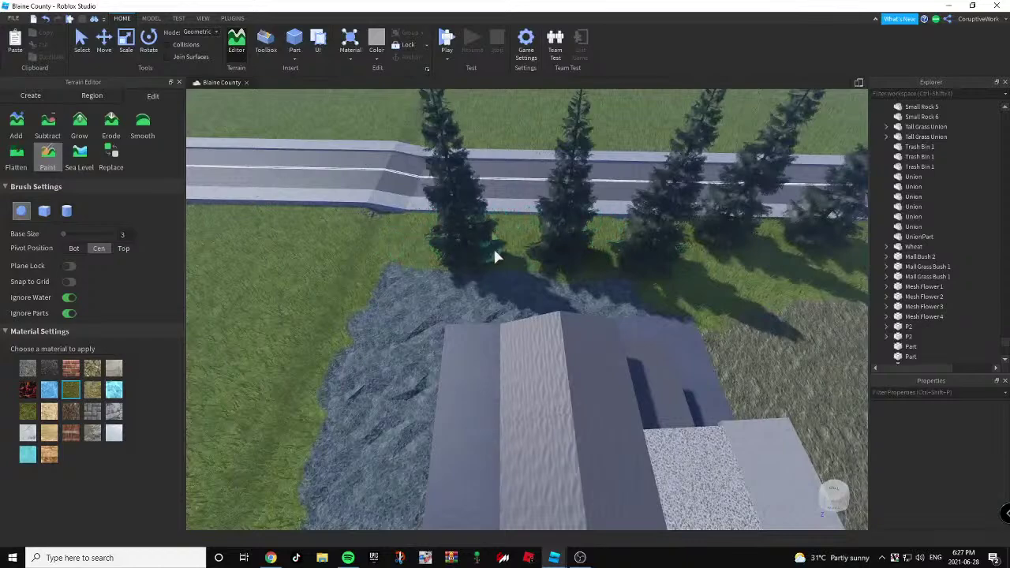
mouse_move(636, 274)
left_mouse_down()
mouse_move(497, 273)
mouse_move(354, 298)
mouse_move(320, 328)
left_mouse_up()
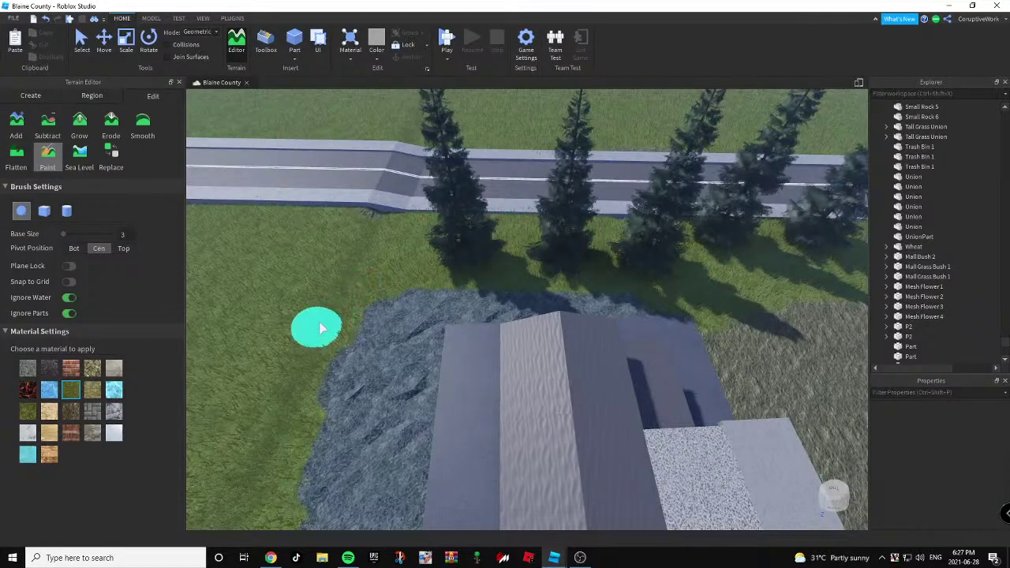
key("a")
key("s")
key("a")
left_click(48, 157)
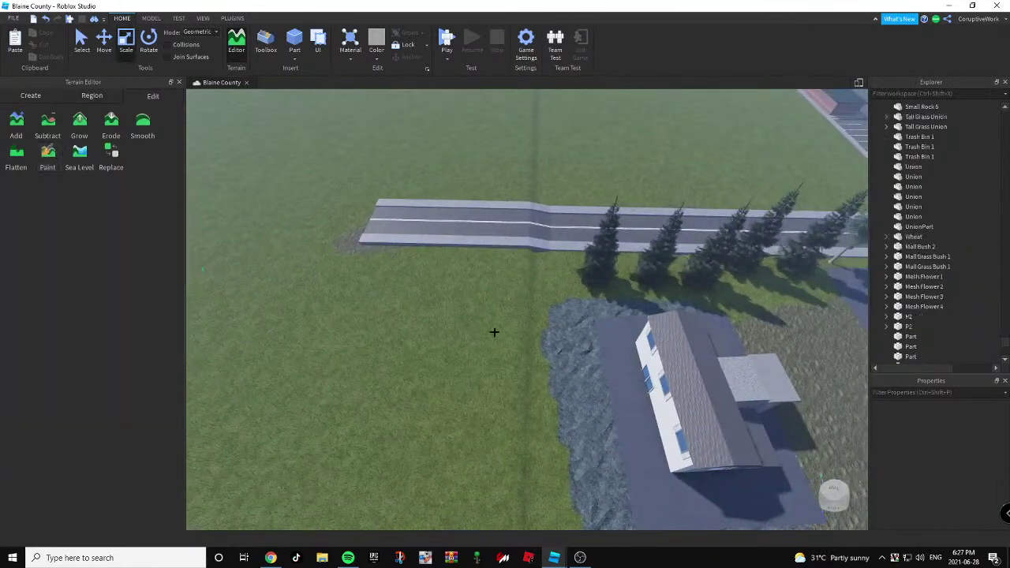
Resume terrain painting with Grass and cover the outer rock edge behind the two neighbouring houses near the map border.
right_click_drag(494, 331, 518, 329)
key("w")
right_click_drag(548, 363, 545, 363)
key("d")
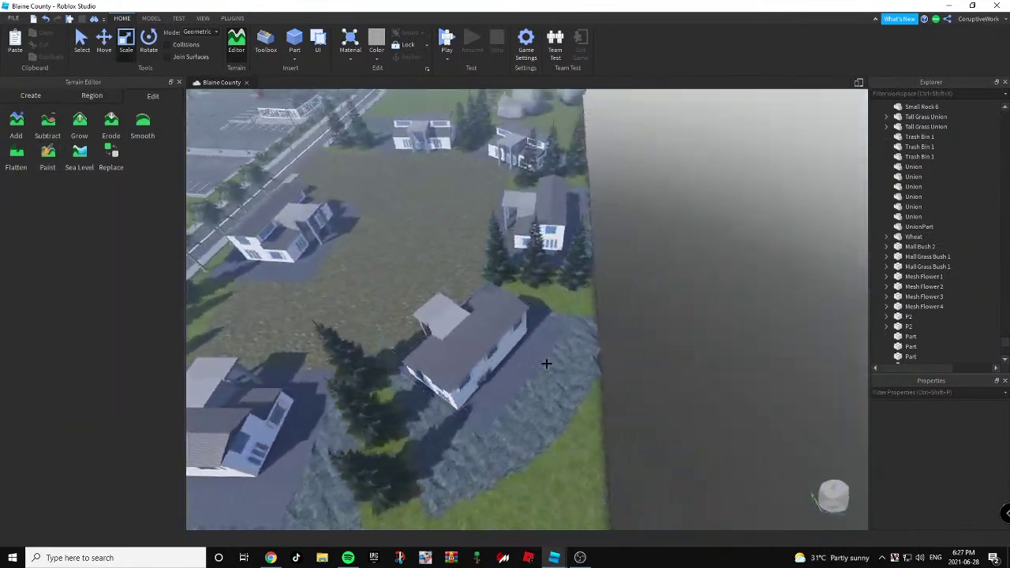
scroll(218, 236, "up", 4)
left_click(48, 154)
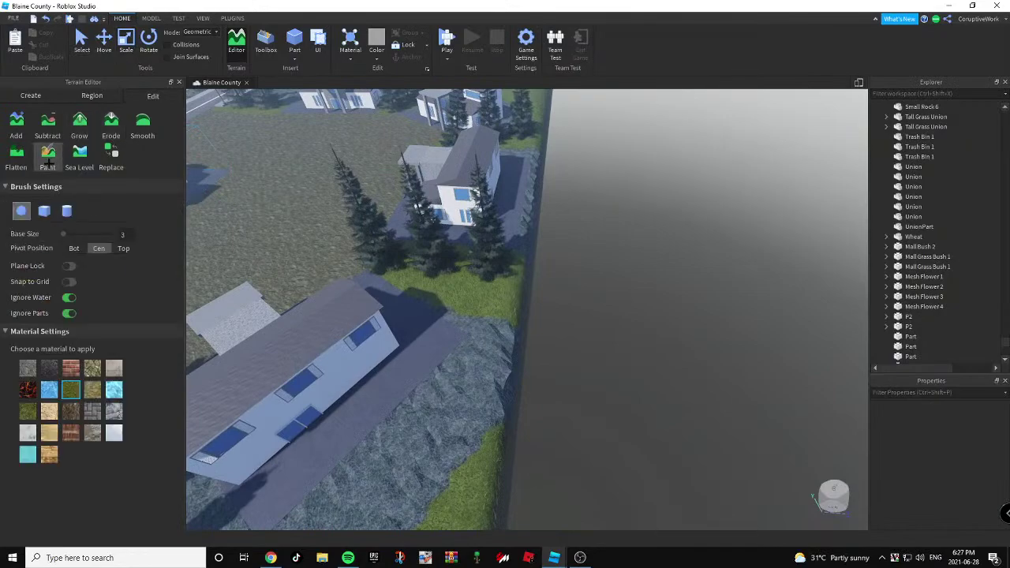
right_click_drag(496, 455, 503, 446)
scroll(502, 445, "down", 3)
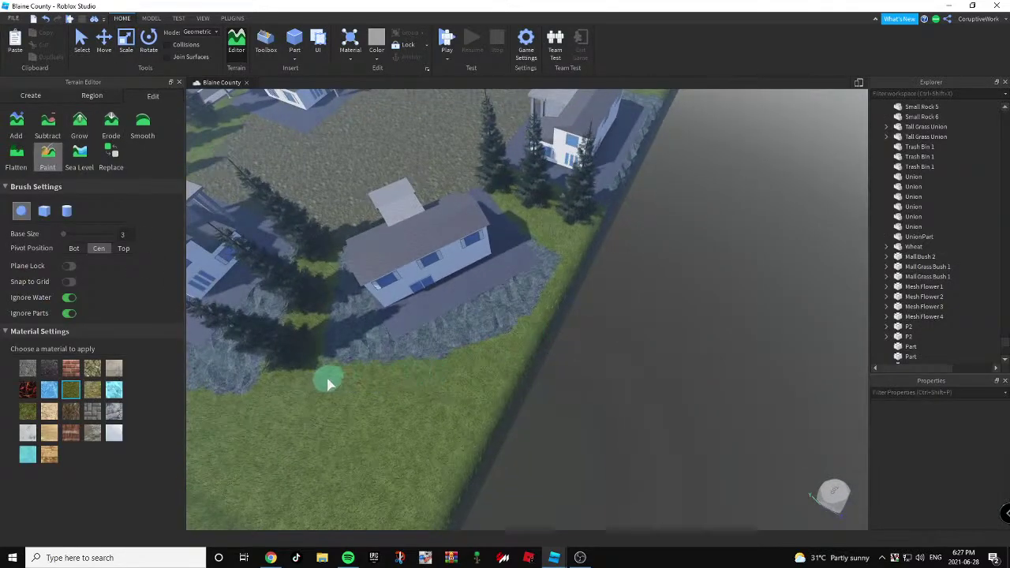
right_click_drag(318, 316, 318, 307)
key("a")
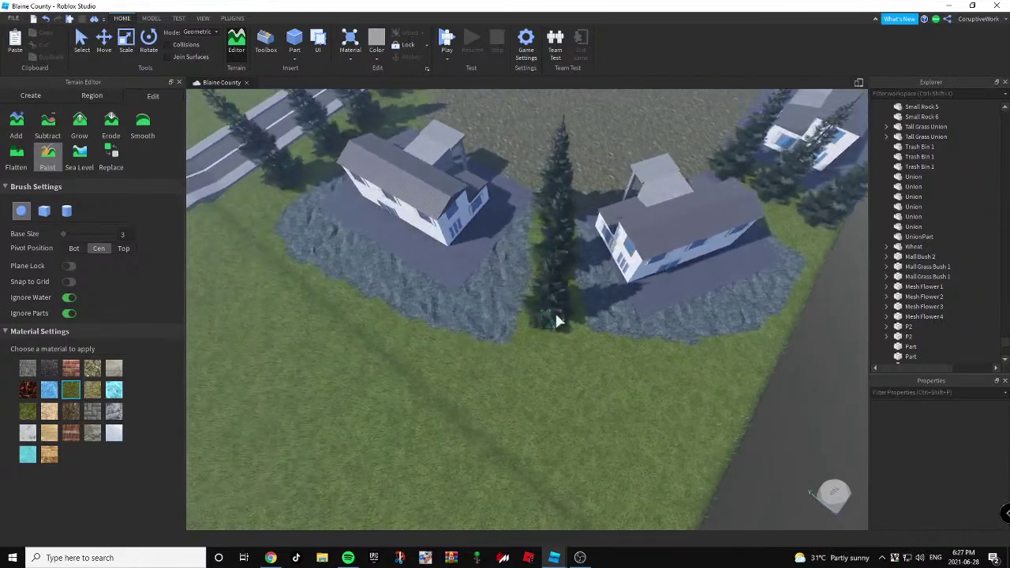
key("a")
left_click_drag(545, 324, 460, 307)
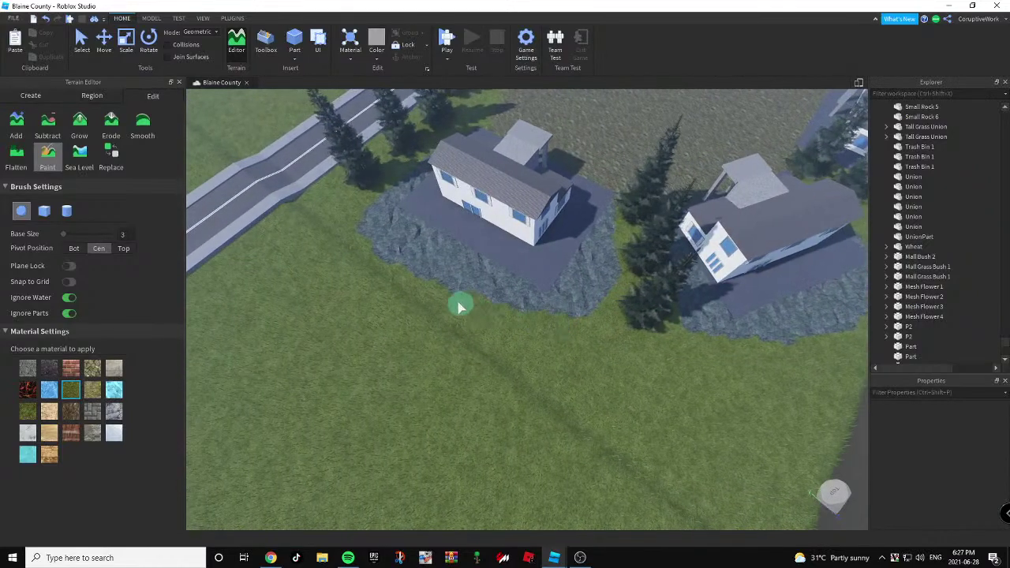
Paint grass over the rock strip between the back of the middle house and the map border.
key("s")
right_click_drag(389, 185, 519, 345)
key("w")
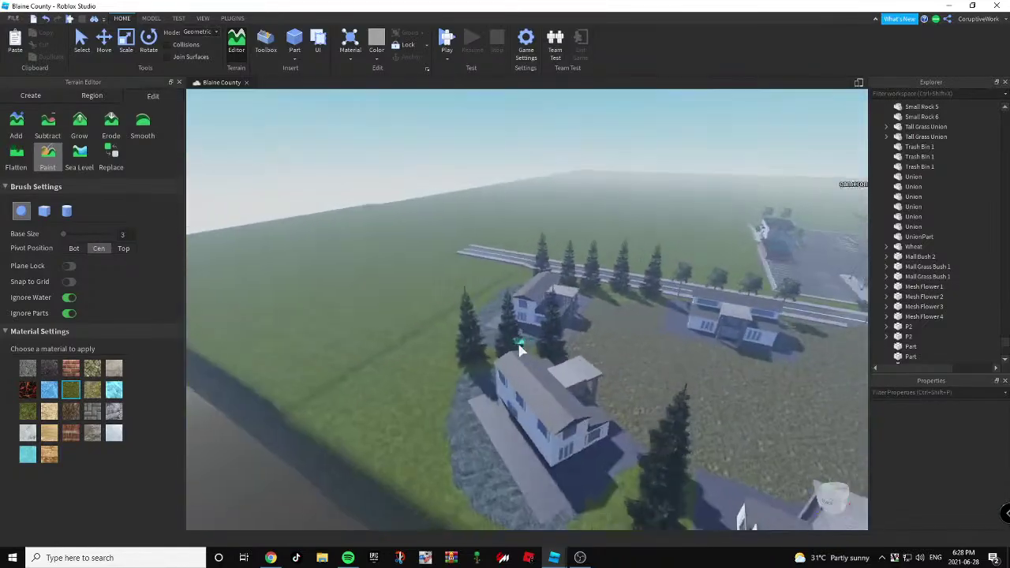
key("s")
right_click_drag(518, 345, 519, 348)
key("w")
key("d")
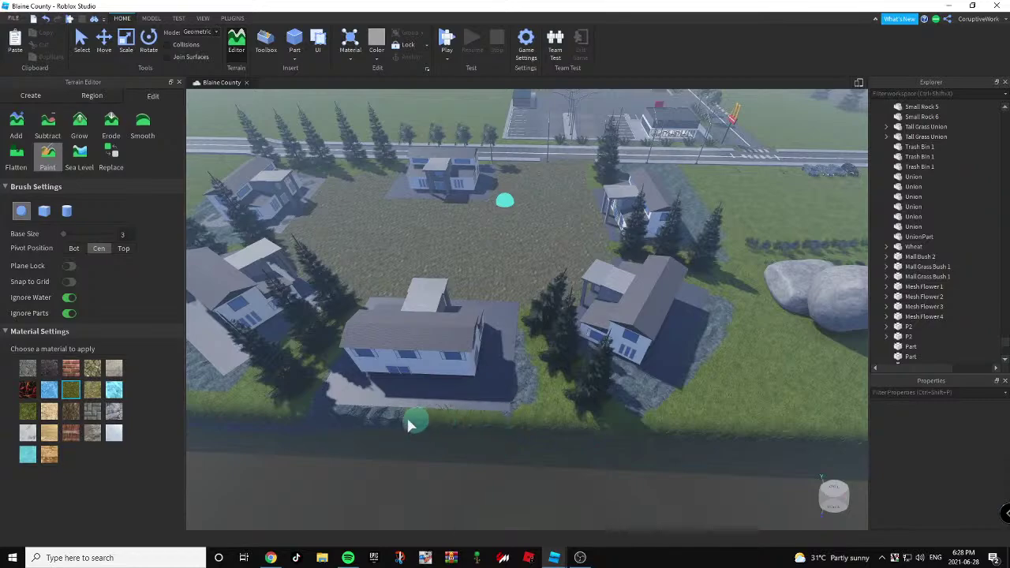
scroll(316, 418, "up", 10)
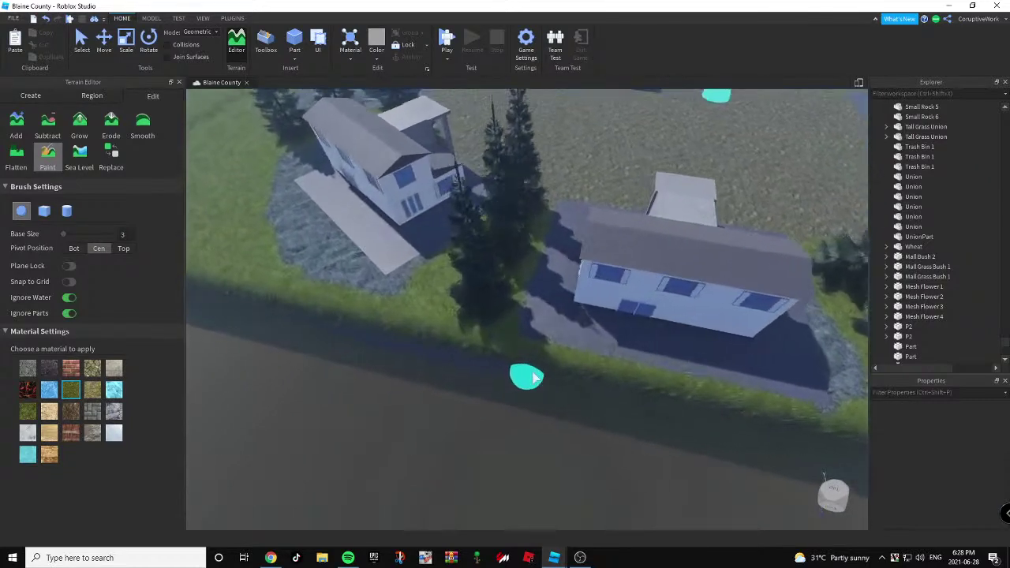
key("a")
right_click_drag(547, 329, 547, 329)
scroll(581, 399, "up", 4)
scroll(563, 394, "down", 5)
scroll(563, 394, "up", 8)
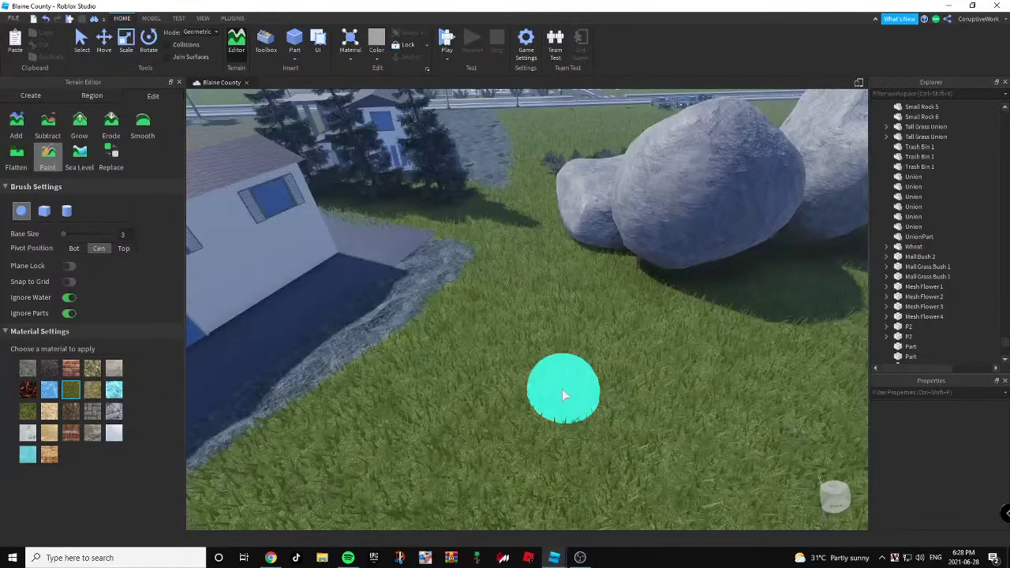
Paint grass along the outer rock edge behind the house closest to the boulders.
key("w")
right_click_drag(562, 395, 563, 395)
key("s")
right_click_drag(645, 389, 645, 389)
key("d")
key("w")
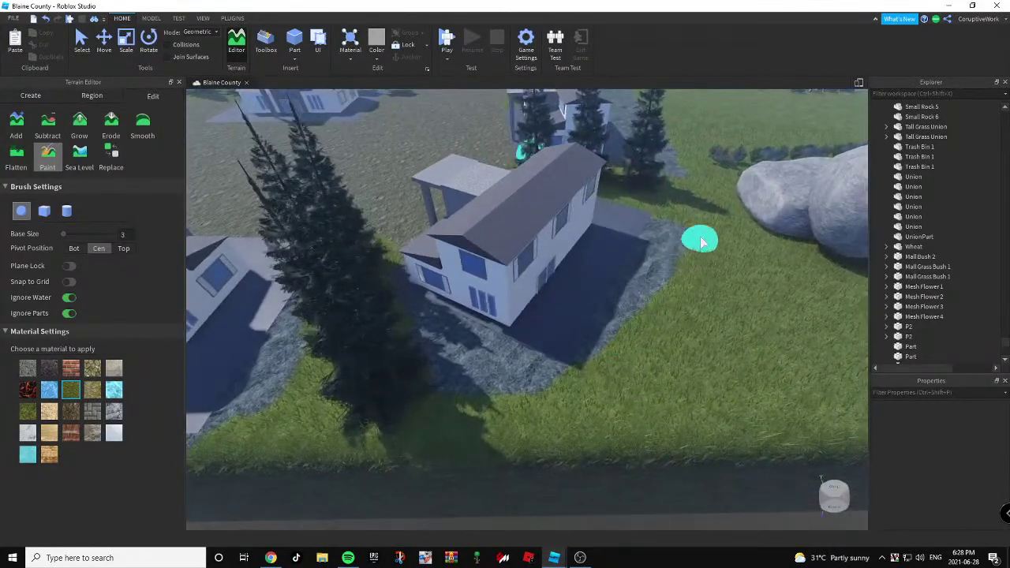
key("a")
key("w")
right_click_drag(665, 426, 667, 427)
key("a")
key("w")
key("w")
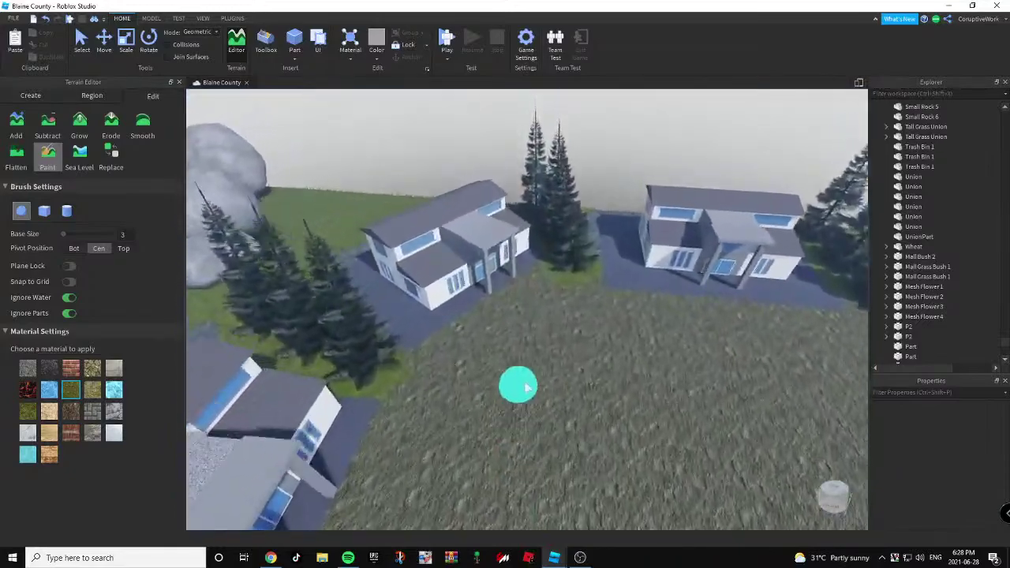
Paint grass around the outer pine trees and rock edges behind the pair of houses at the far end.
right_click_drag(538, 384, 652, 362)
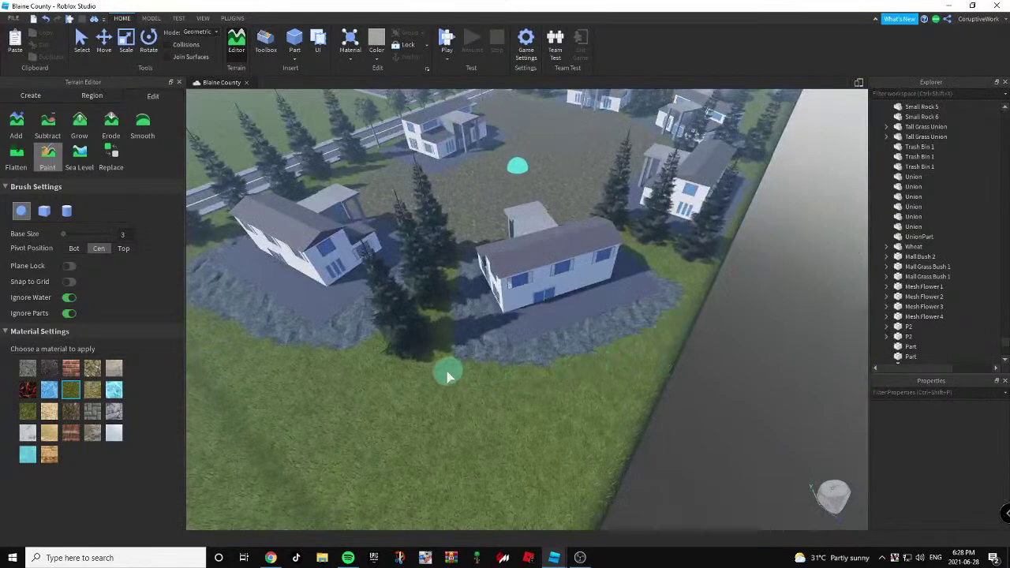
key("a")
mouse_move(577, 377)
right_mouse_down()
mouse_move(557, 415)
mouse_move(604, 361)
mouse_move(628, 256)
right_mouse_up()
key("w")
mouse_move(619, 270)
left_mouse_down()
mouse_move(608, 339)
mouse_move(572, 379)
mouse_move(491, 401)
mouse_move(387, 402)
left_mouse_up()
mouse_move(386, 402)
right_mouse_down()
mouse_move(390, 390)
mouse_move(576, 428)
mouse_move(579, 404)
right_mouse_up()
left_click_drag(434, 422, 368, 339)
key("s")
right_click_drag(345, 435, 197, 322)
key("w")
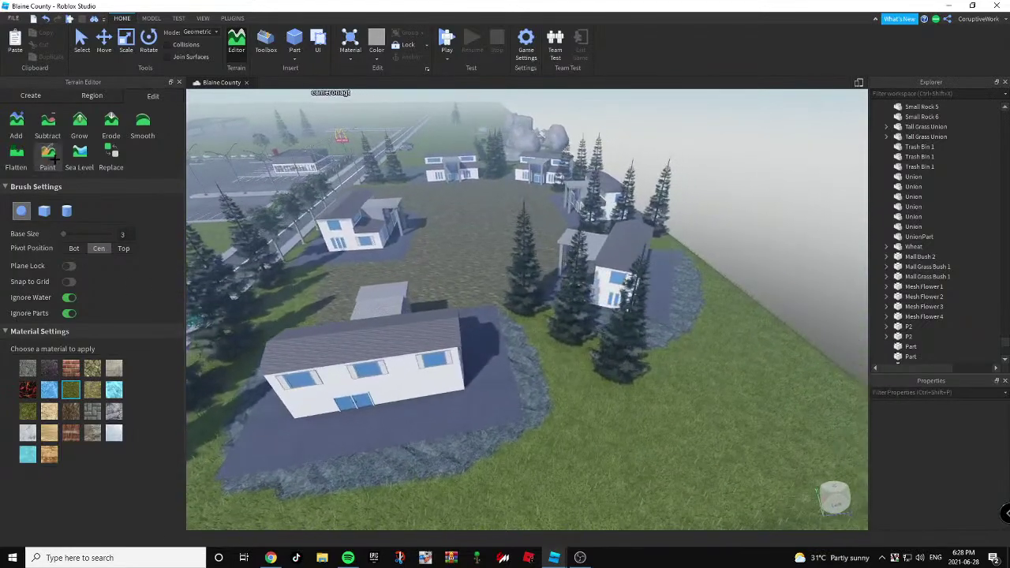
Paint grass over the outer part of the rock area between the house and the road opposite McDonald's.
right_click_drag(510, 284, 458, 345)
key("w")
key("s")
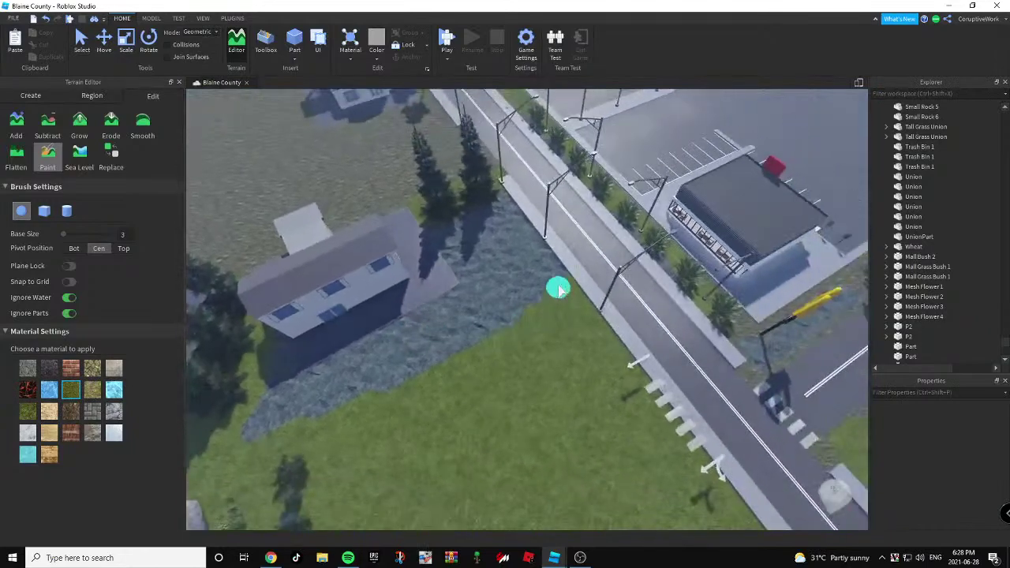
key("s")
mouse_move(557, 296)
left_mouse_down()
mouse_move(476, 358)
mouse_move(388, 396)
left_mouse_up()
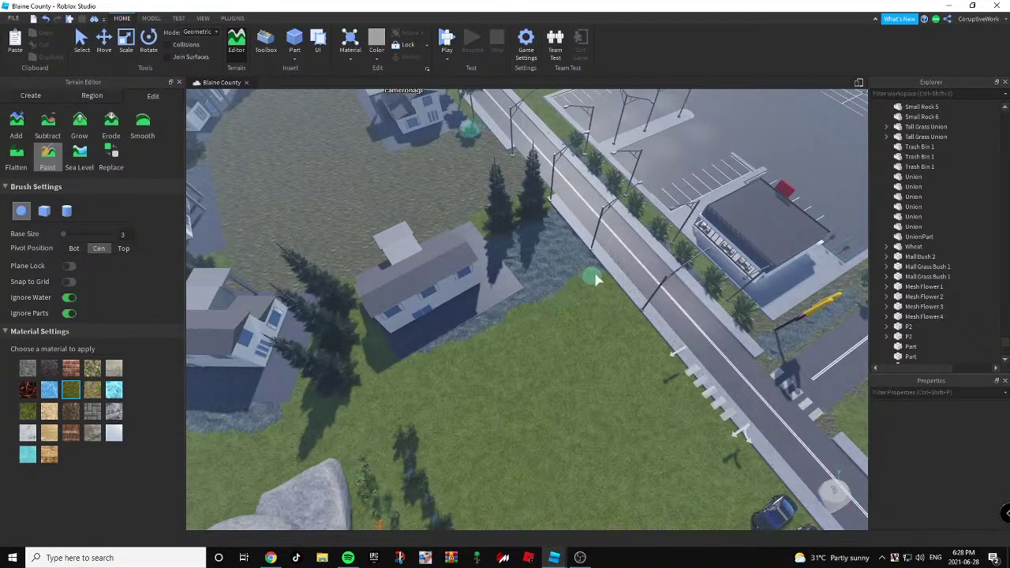
key("w")
Paint grass around the base of the McDonald's sign and beside the restaurant's sidewalk.
right_click_drag(665, 337, 566, 282)
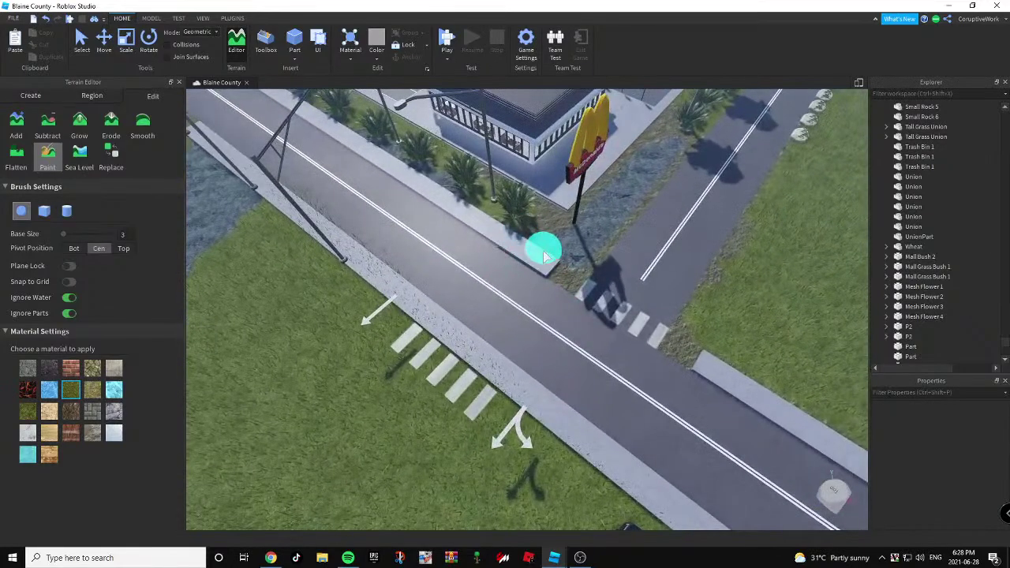
right_click_drag(526, 245, 544, 306)
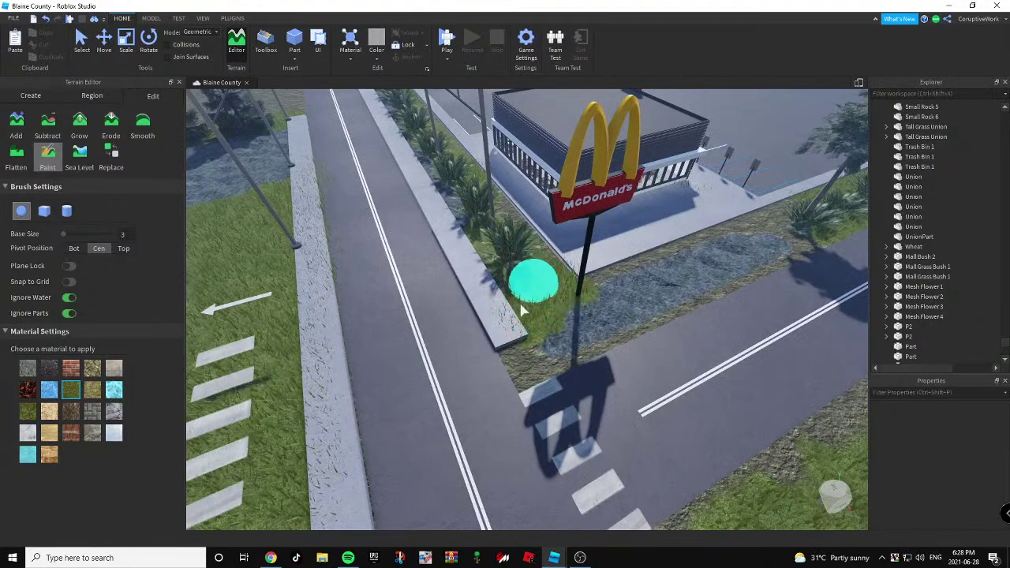
mouse_move(532, 281)
right_mouse_down()
mouse_move(533, 318)
mouse_move(547, 317)
right_mouse_up()
left_click(588, 241)
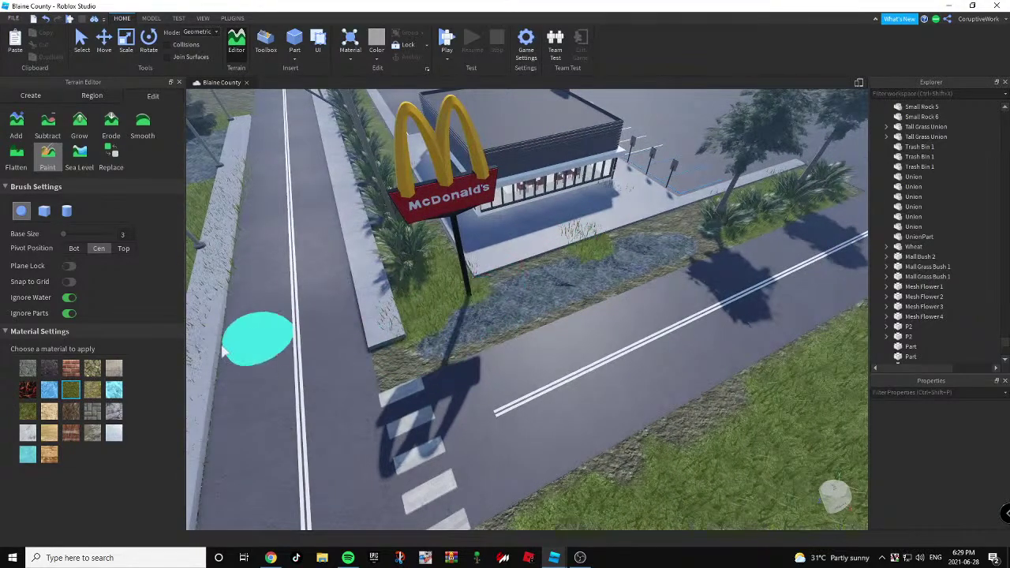
Paint Mud along the sidewalk edge beside the street lights and crosswalk across from McDonald's, and leave the Paint tool.
left_click(70, 411)
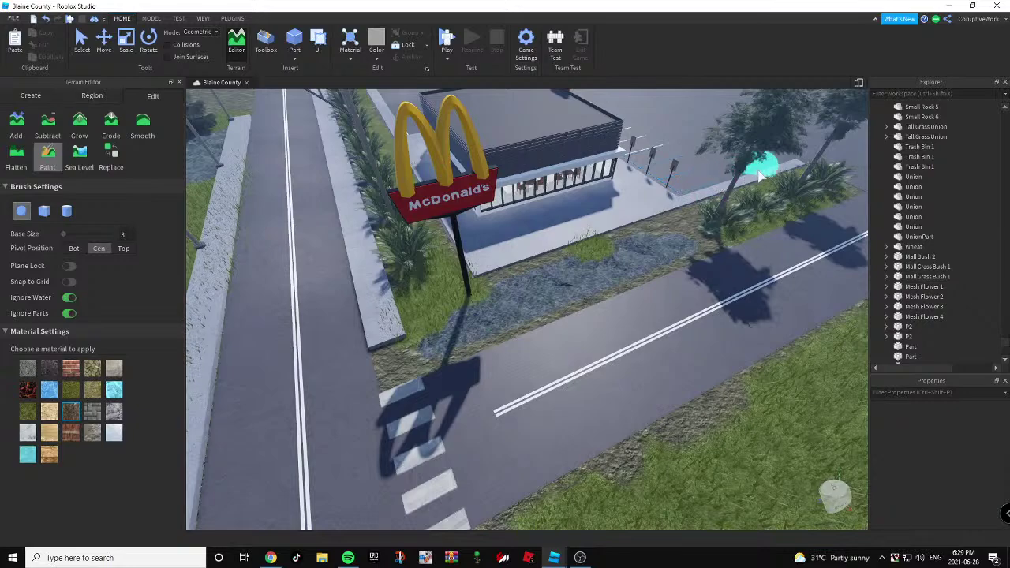
mouse_move(760, 183)
right_mouse_down()
mouse_move(518, 314)
mouse_move(444, 338)
mouse_move(474, 350)
right_mouse_up()
mouse_move(430, 308)
left_mouse_down()
mouse_move(407, 262)
mouse_move(418, 240)
left_mouse_up()
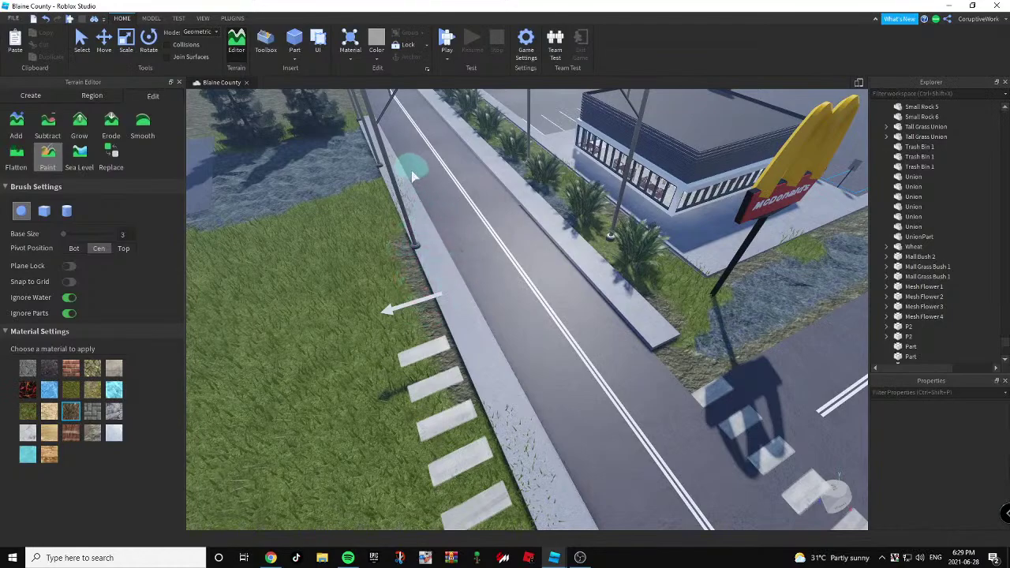
right_click_drag(442, 216, 451, 226)
scroll(451, 227, "down", 3)
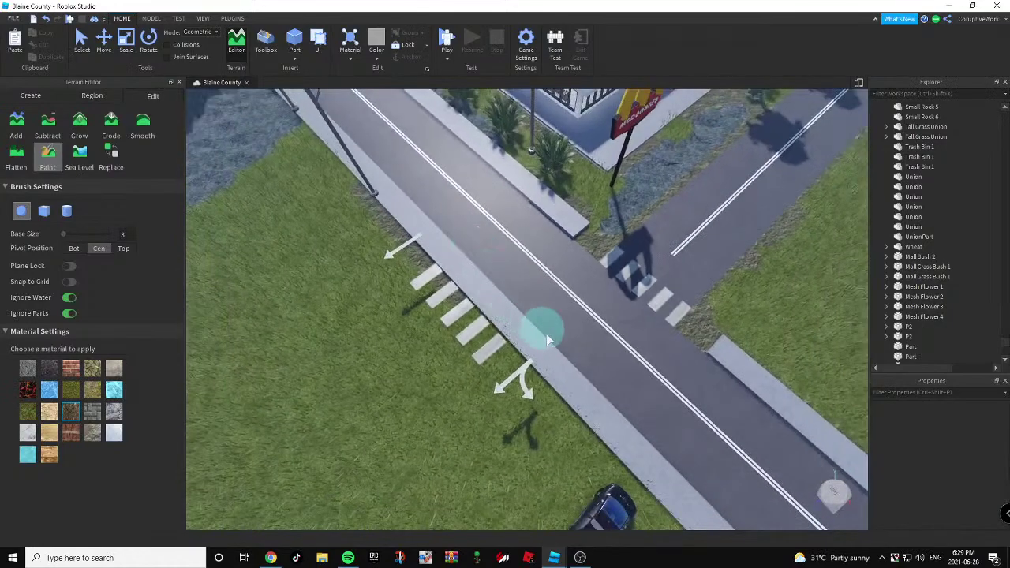
key("s")
key("a")
left_click(47, 156)
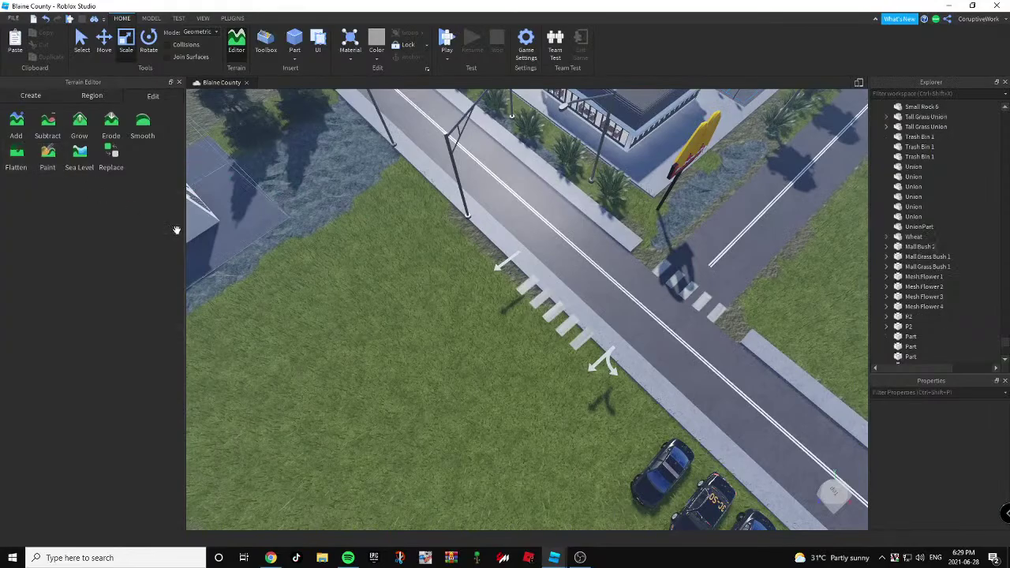
Duplicate the last road segments beside the parking lot and move the copies outward to extend the road.
right_click_drag(408, 327, 466, 296)
key("w")
key("w")
key("s")
key("a")
key("a")
key("w")
key("d")
key("w")
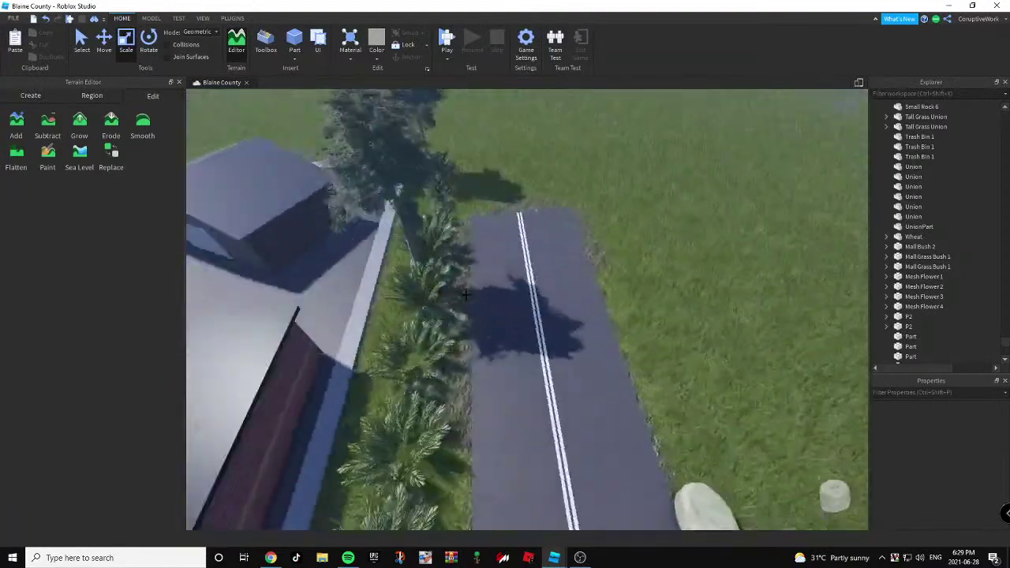
left_click(500, 286, "ctrl")
left_click(539, 399, "ctrl")
right_click_drag(540, 399, 498, 287)
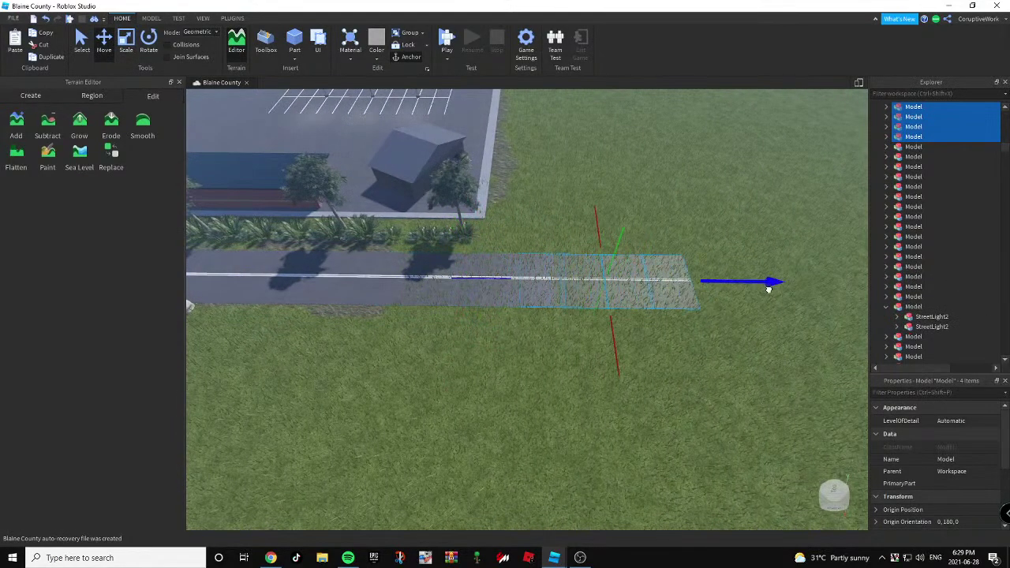
left_click(784, 342)
right_click_drag(784, 342, 761, 302)
Examine the extended road, the parking lot, and the area around McDonald's from the air.
scroll(694, 286, "up", 10)
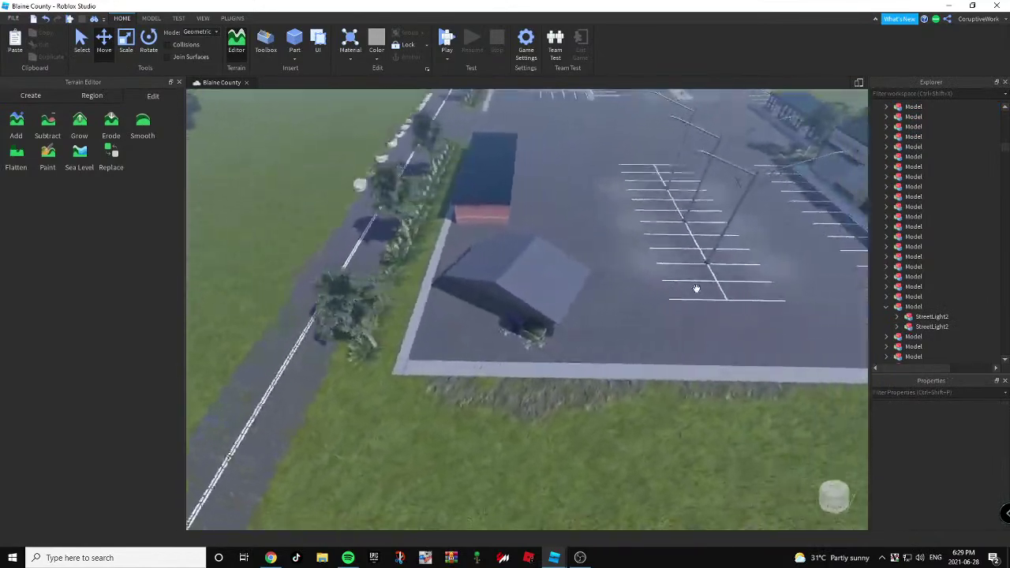
key("w")
right_click_drag(697, 288, 575, 291)
key("w")
key("s")
key("w")
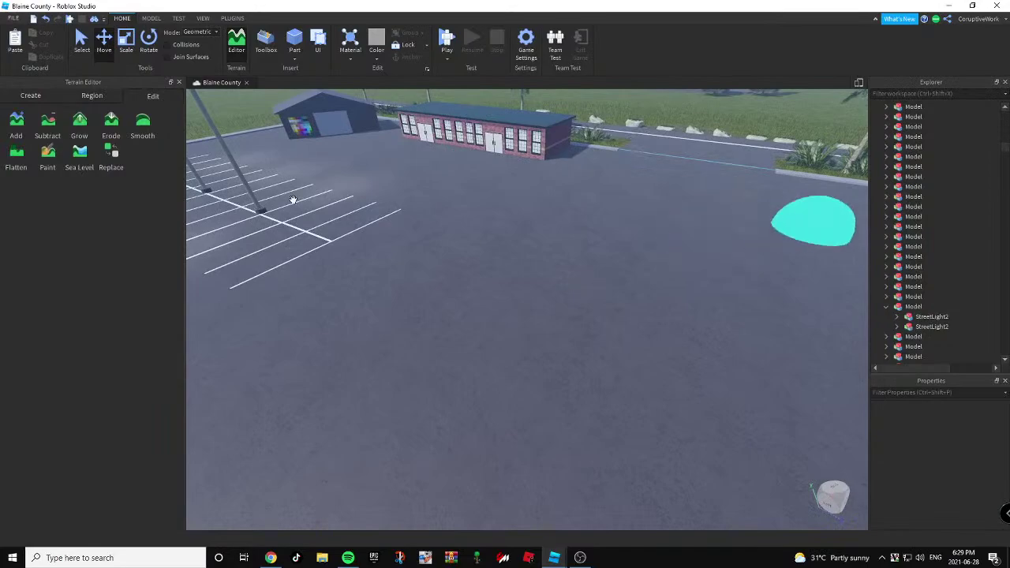
right_click_drag(519, 293, 504, 294)
scroll(485, 299, "down", 3)
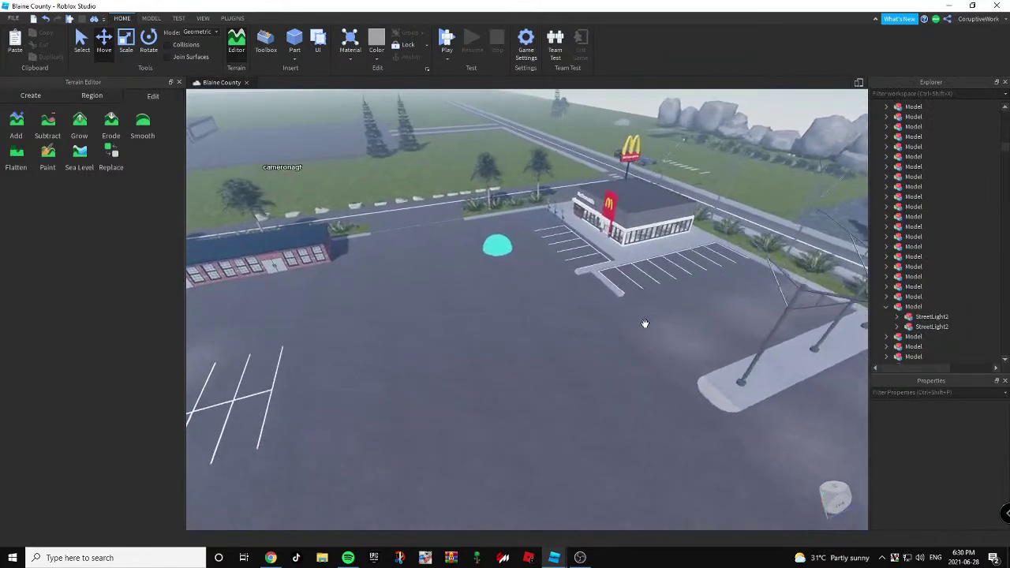
key("w")
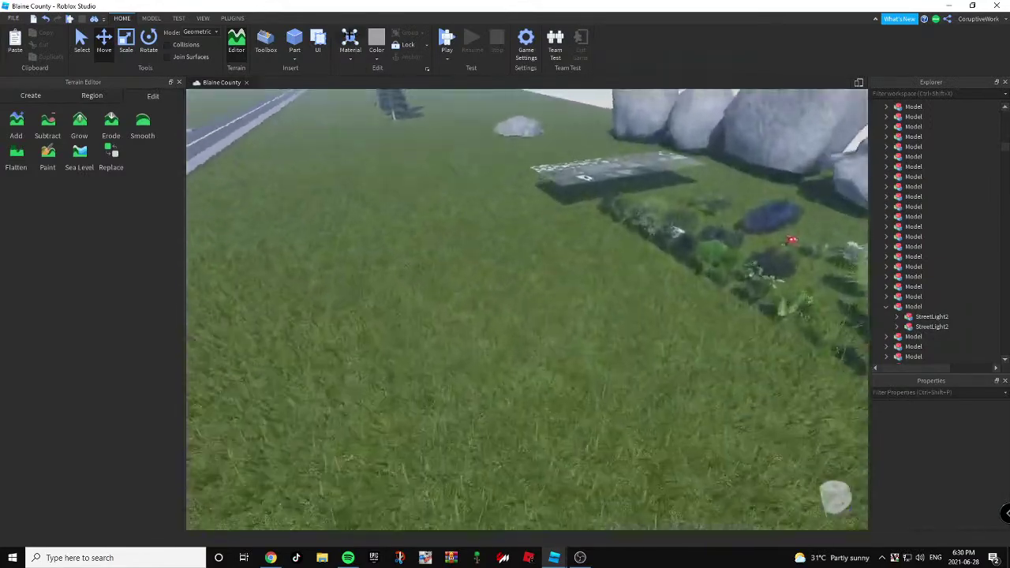
Insert a part on the grass field, add a Bloom effect inside it, and set its Intensity to 9.
left_click(303, 45)
scroll(540, 319, "up", 4)
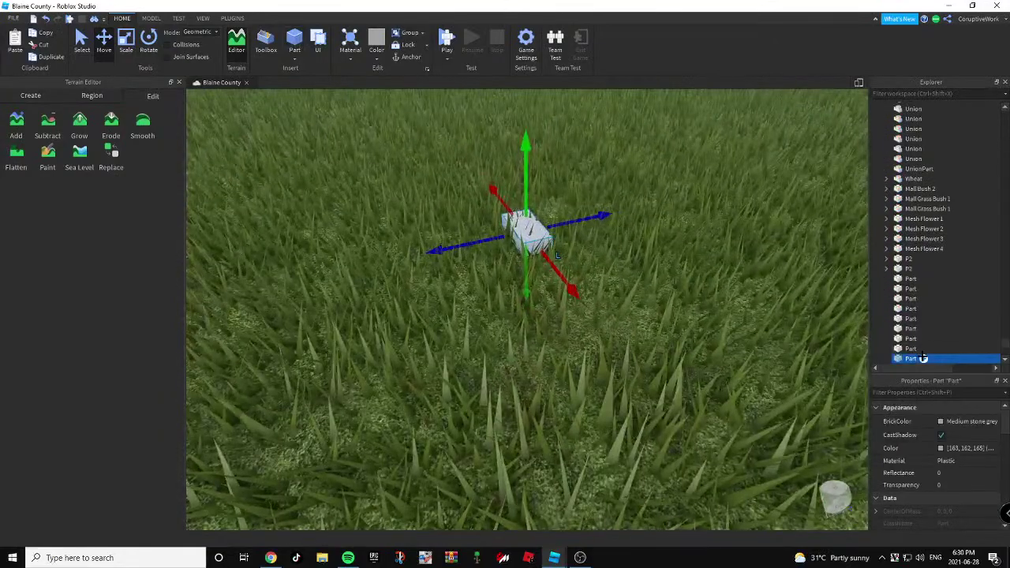
left_click(923, 358)
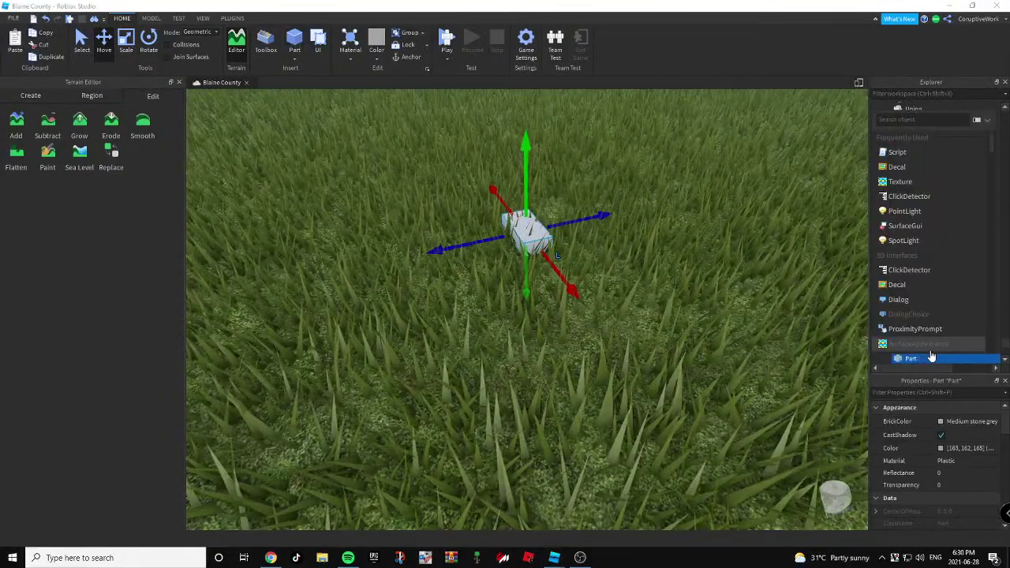
type("bl")
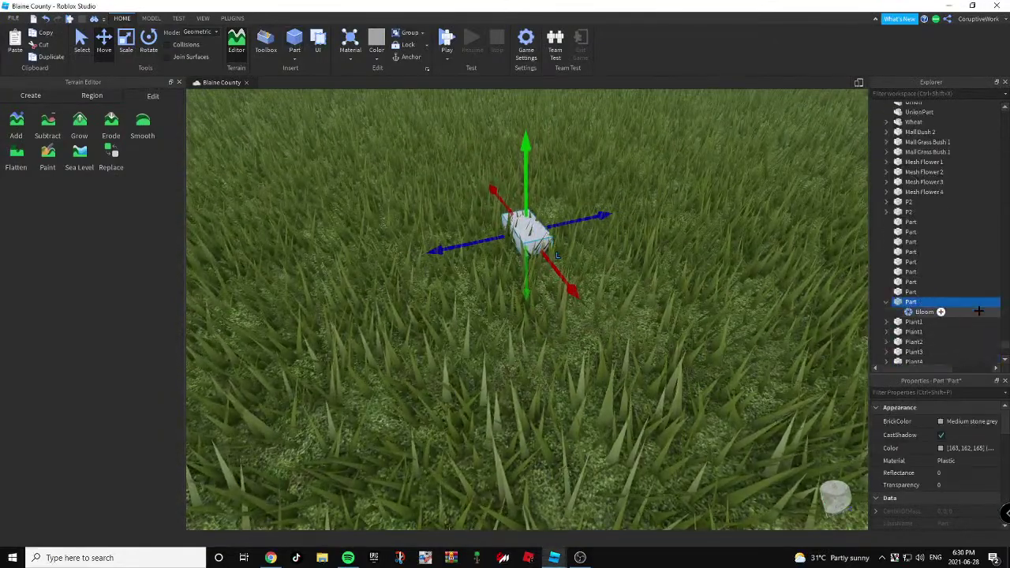
left_click(947, 484)
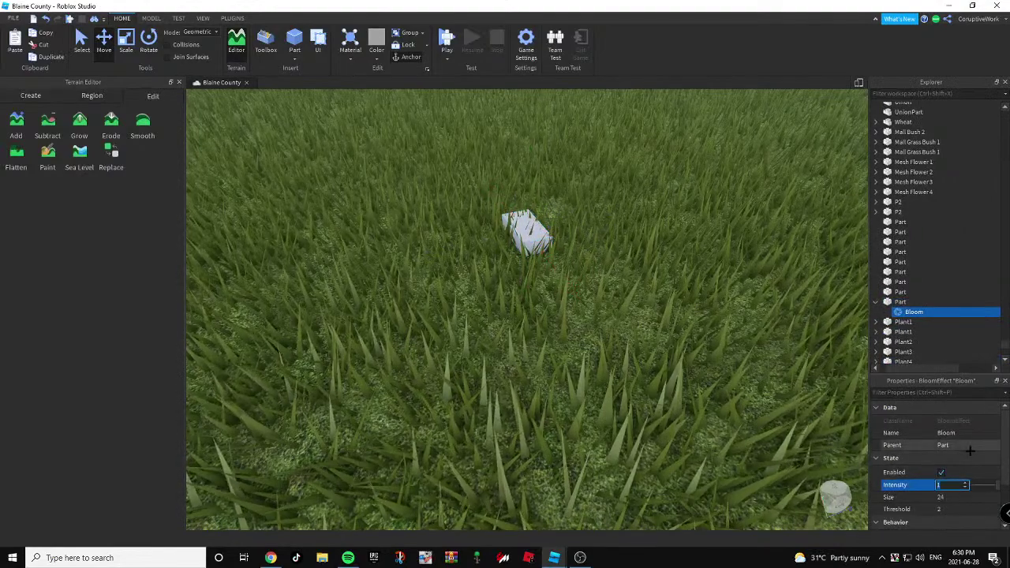
type("9")
Try the part with Neon material and a Bloom Threshold of 0.4, and delete the part.
left_click(903, 302)
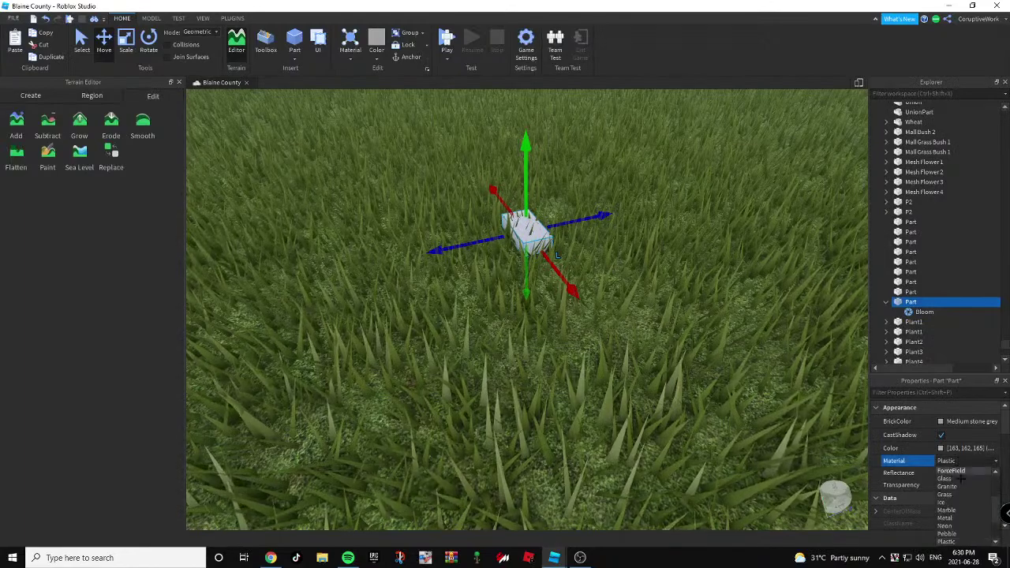
key("w")
right_click_drag(815, 438, 829, 327)
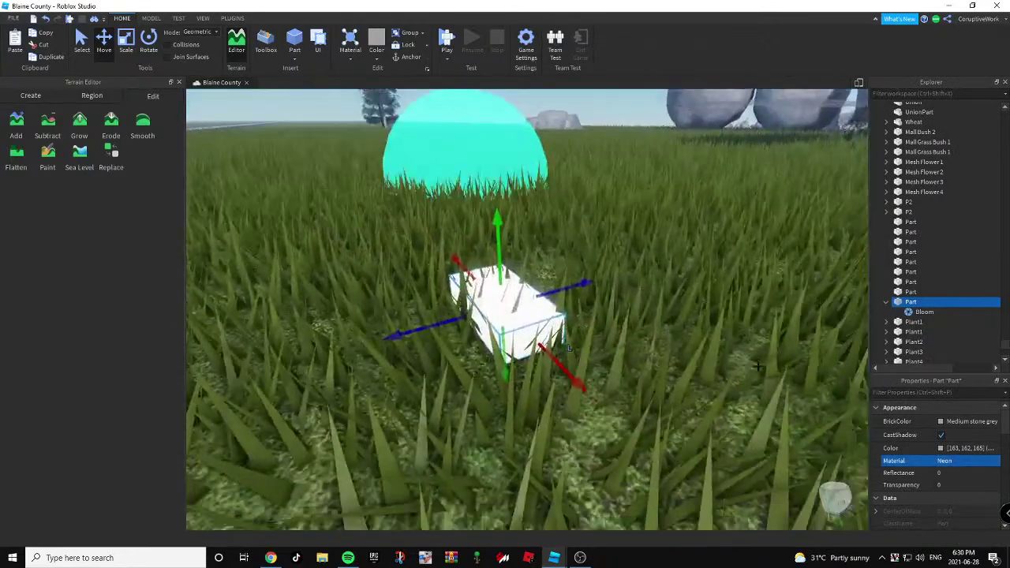
left_click(925, 312)
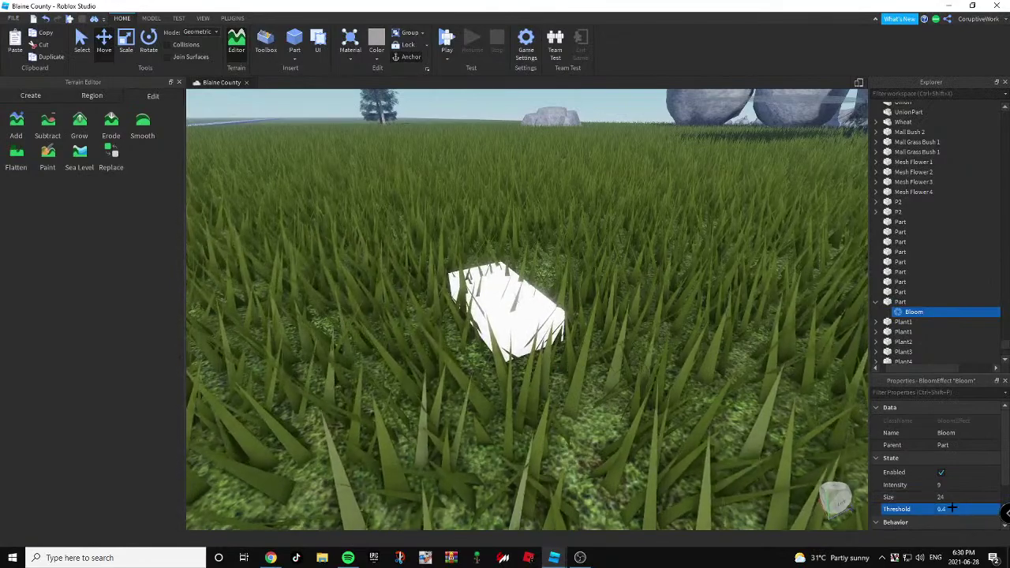
left_click(900, 302)
key("Delete")
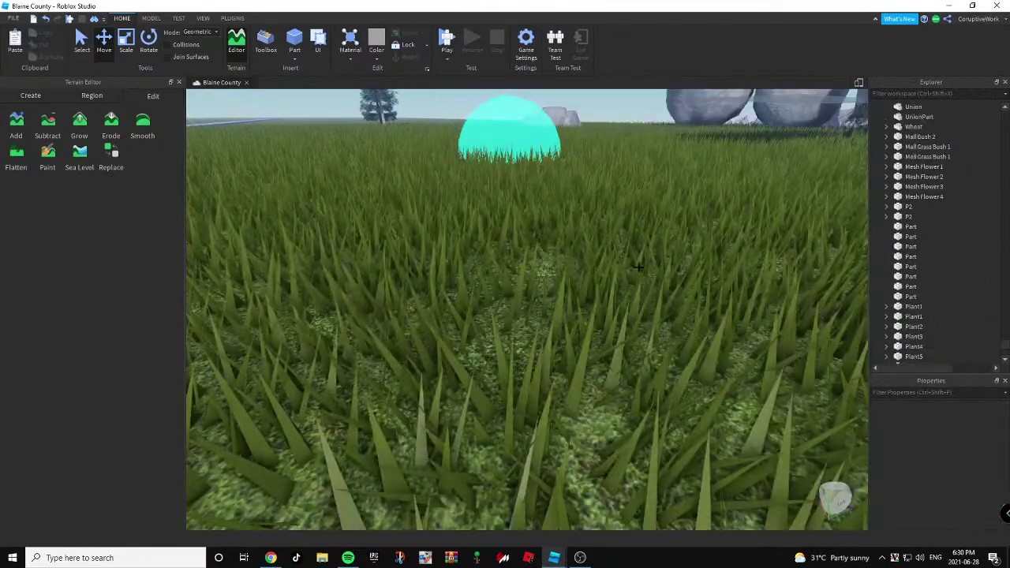
Open the properties of the existing Bloom effect under Lighting with the police cars in view.
key("s")
right_click_drag(661, 264, 659, 264)
key("w")
key("w")
key("s")
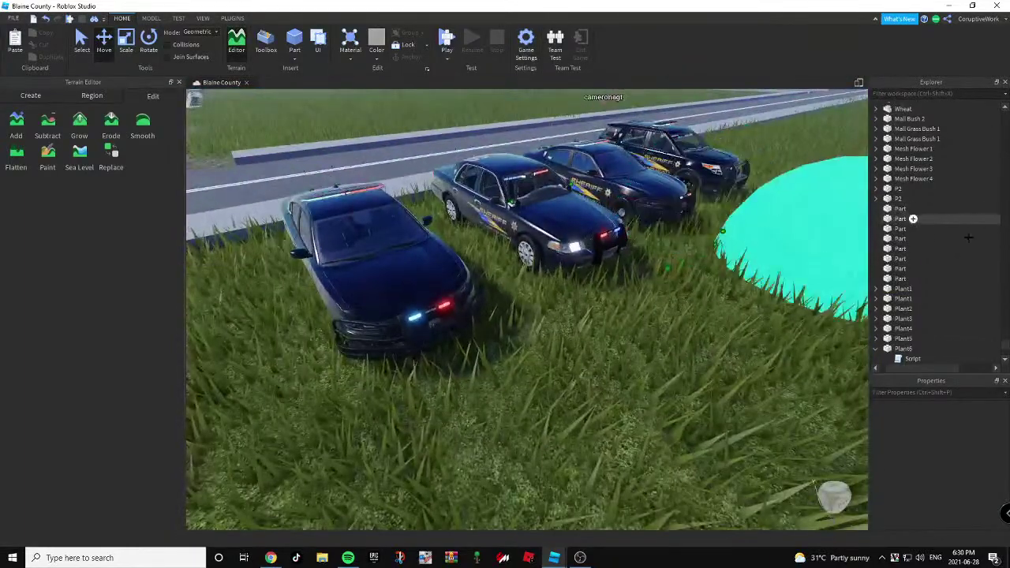
scroll(936, 276, "down", 4)
scroll(919, 249, "down", 3)
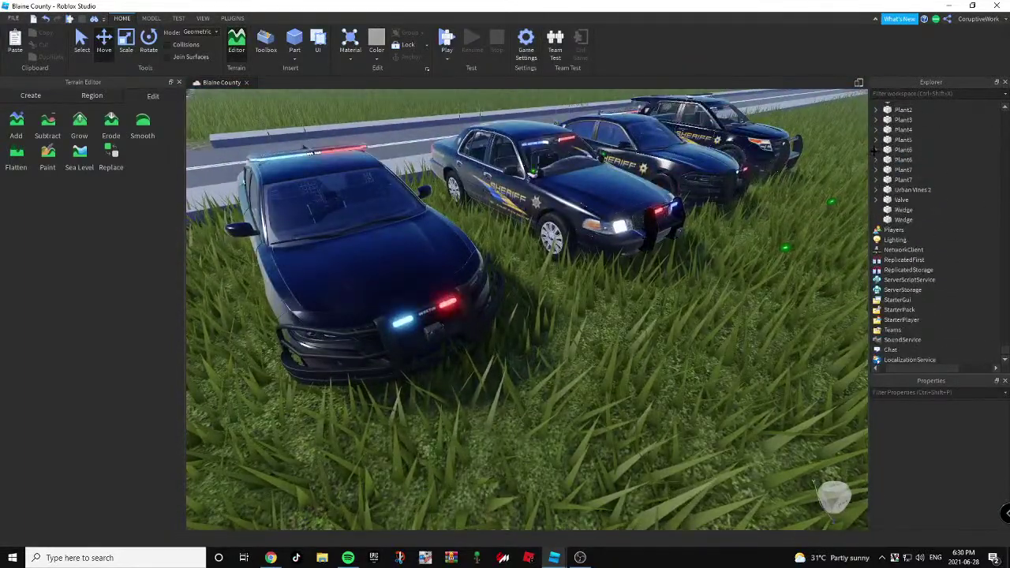
left_click_drag(912, 369, 891, 369)
left_click(877, 237)
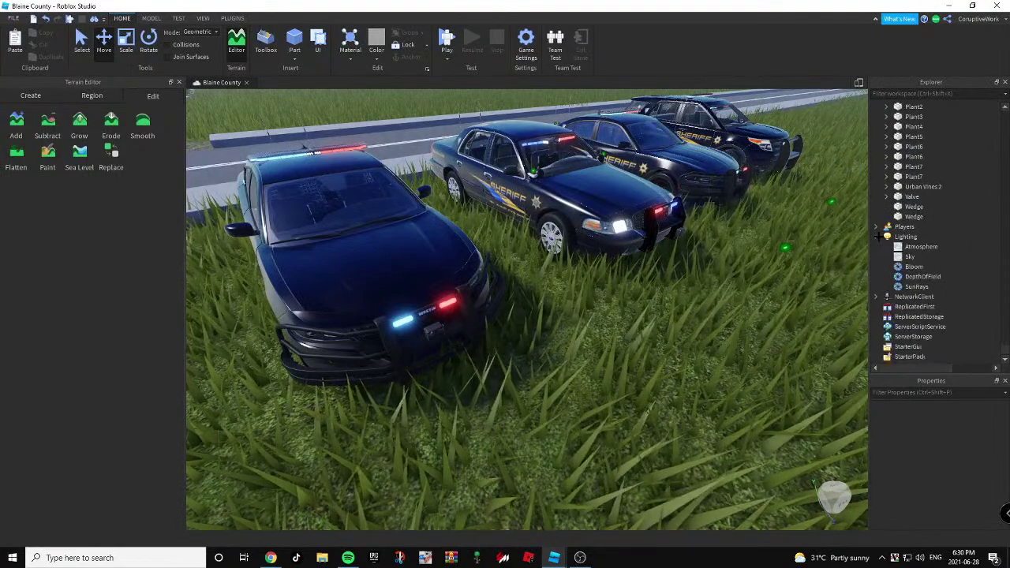
left_click(908, 266)
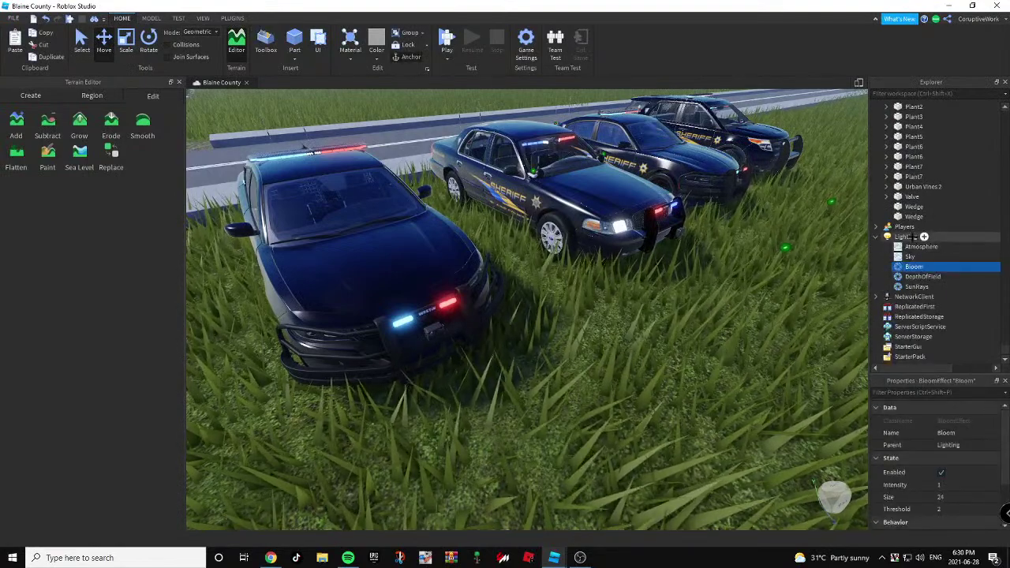
Add a second Bloom effect to Lighting and delete it again.
left_click(914, 236)
left_click(924, 237)
type("b")
left_click(914, 287)
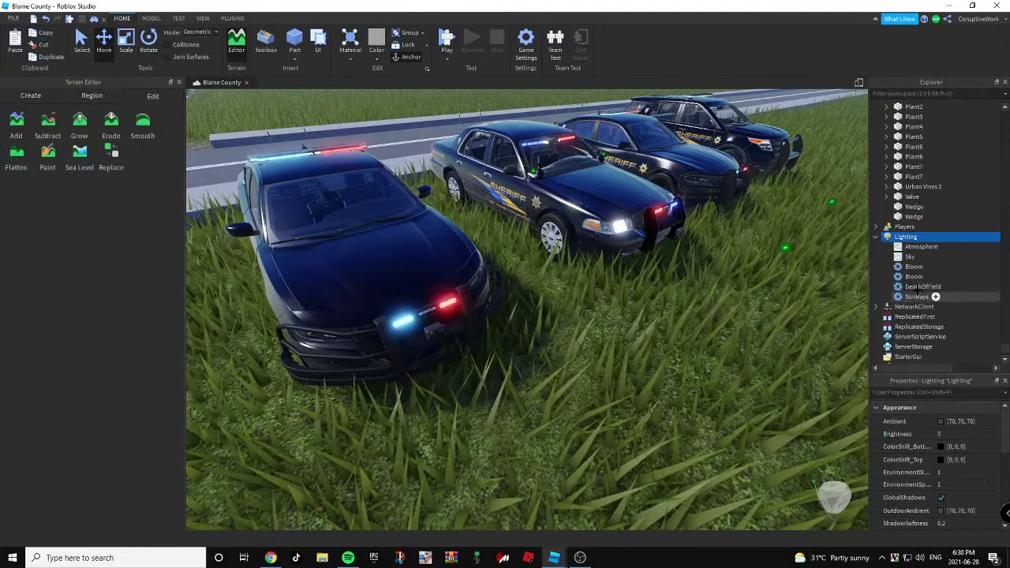
left_click(913, 276)
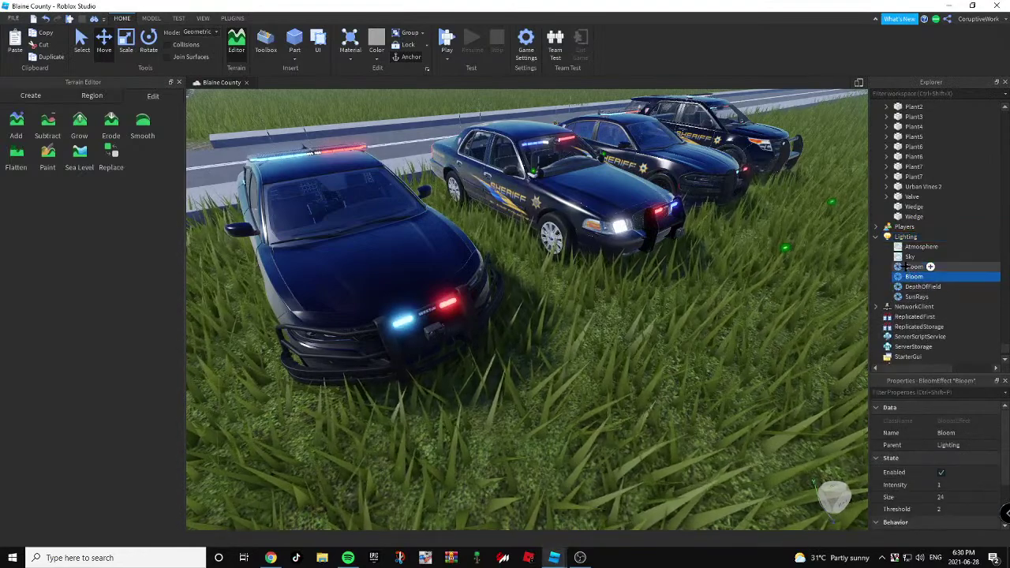
key("Delete")
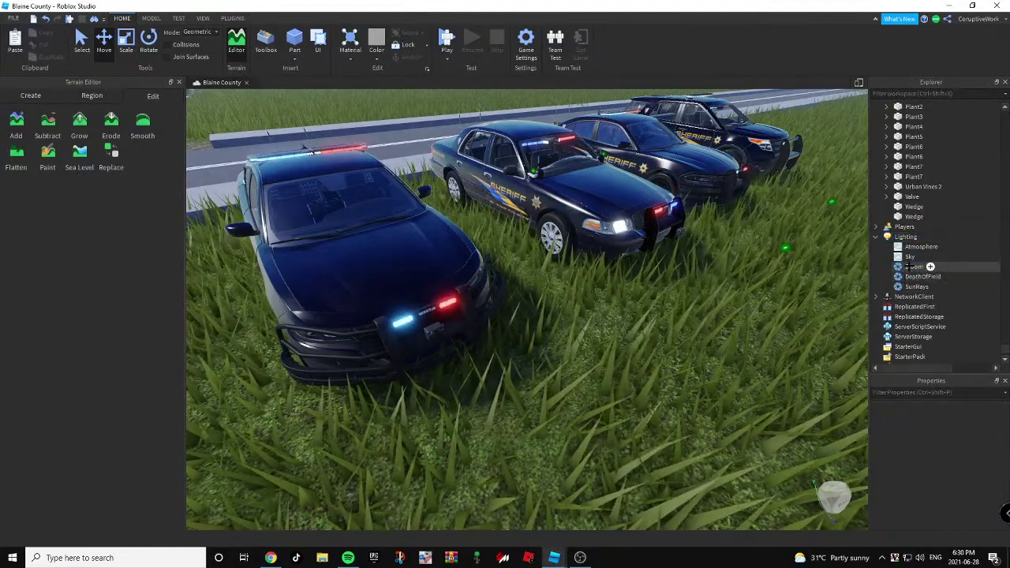
Set the Lighting Bloom effect's Intensity to 16 and Threshold to 1.4.
right_click_drag(777, 365, 770, 359)
key("d")
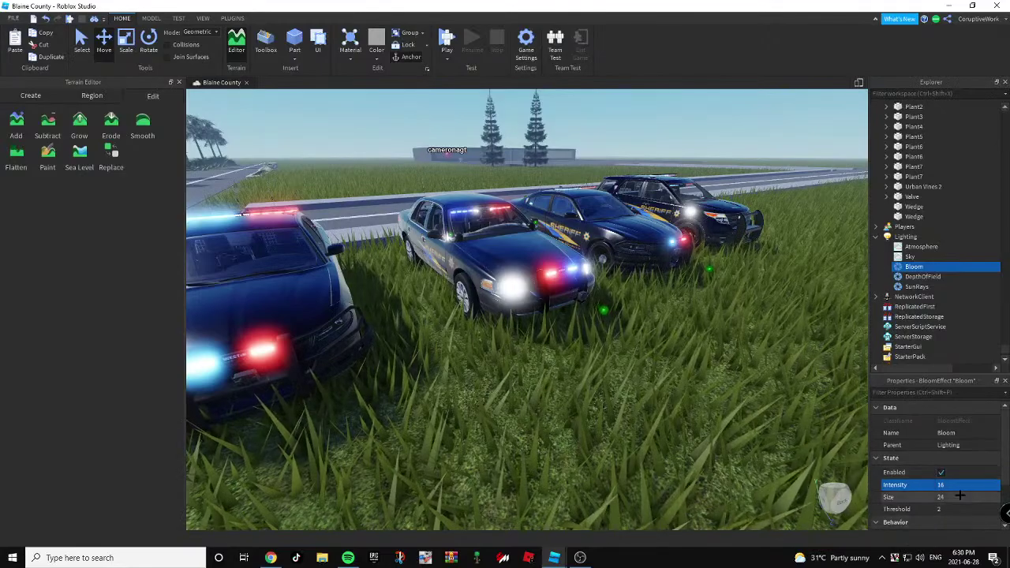
left_click(945, 510)
type("1.4")
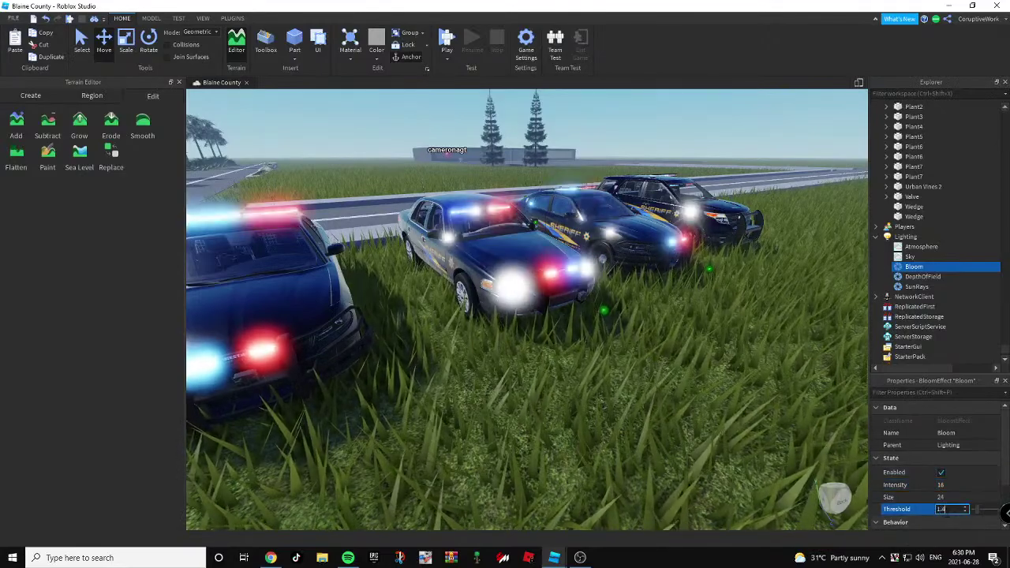
left_click(598, 405)
Examine the glow of the police cars' lights from different sides.
key("a")
right_click_drag(598, 405, 471, 235)
key("s")
key("w")
key("a")
key("w")
key("w")
key("s")
key("d")
key("a")
Try a Bloom Intensity of 1000 and check the glow on the police cars.
left_click(915, 267)
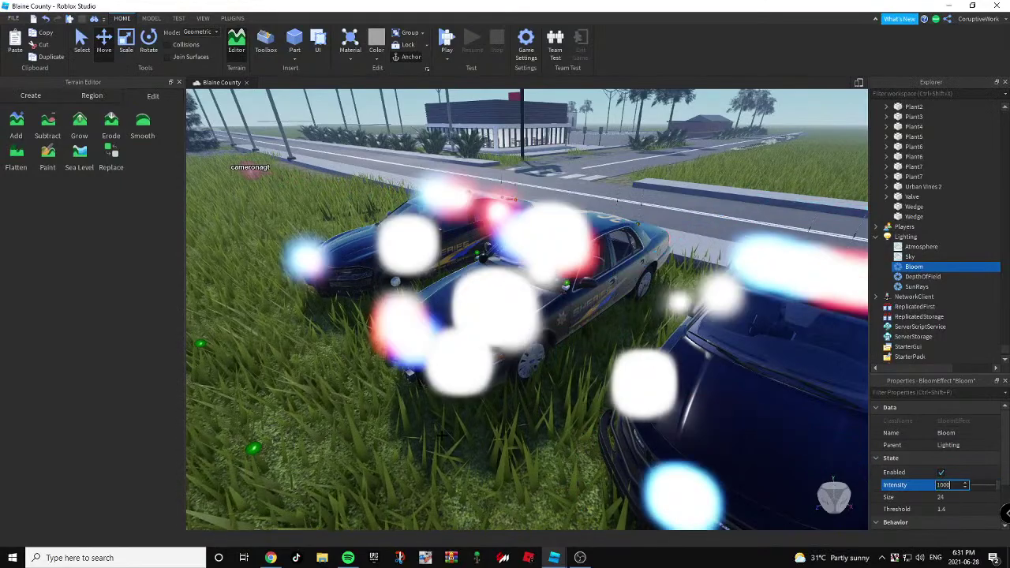
key("a")
right_click_drag(316, 256, 447, 251)
key("s")
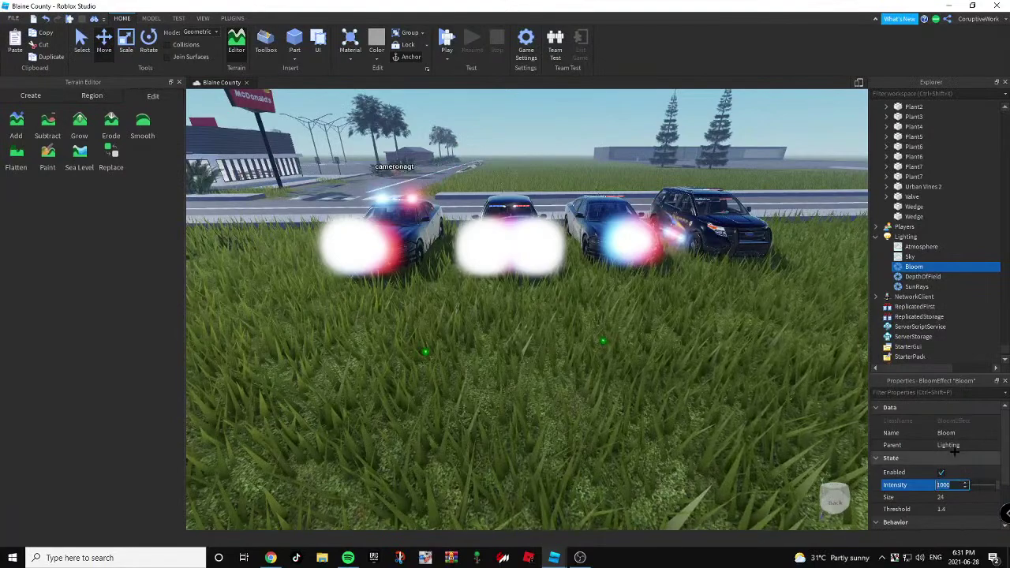
Set the Bloom effect's Intensity to 16 and Size to 28.
left_click(943, 497)
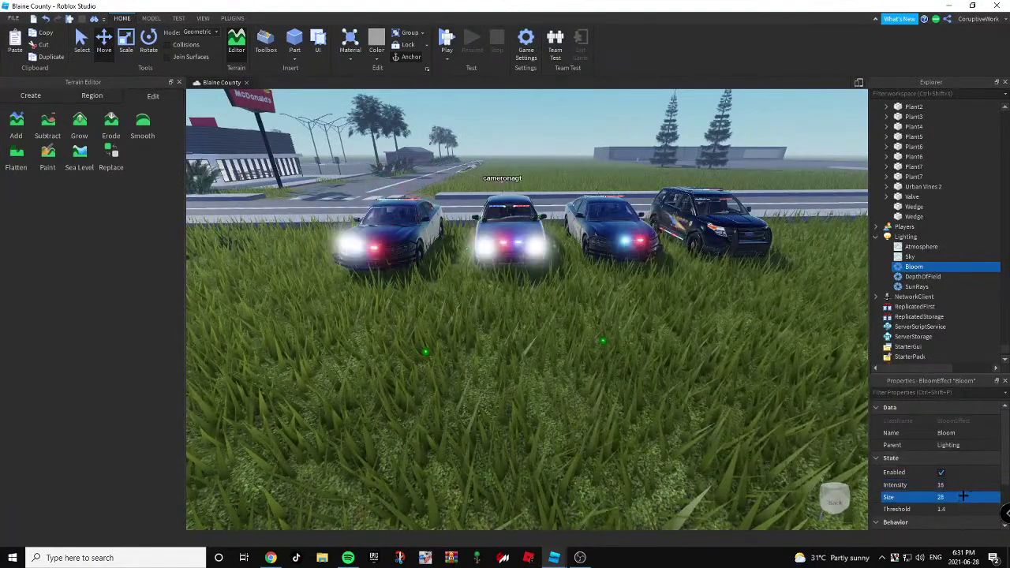
left_click(623, 429)
Inspect the front and rear lights of the parked sheriff cars under the adjusted bloom.
right_click_drag(624, 428, 638, 406)
key("w")
key("a")
key("w")
key("w")
scroll(619, 302, "up", 4)
mouse_move(550, 323)
right_mouse_down()
mouse_move(559, 326)
mouse_move(541, 325)
right_mouse_up()
scroll(543, 325, "down", 4)
key("d")
left_click(481, 239)
right_click_drag(481, 239, 478, 238)
key("d")
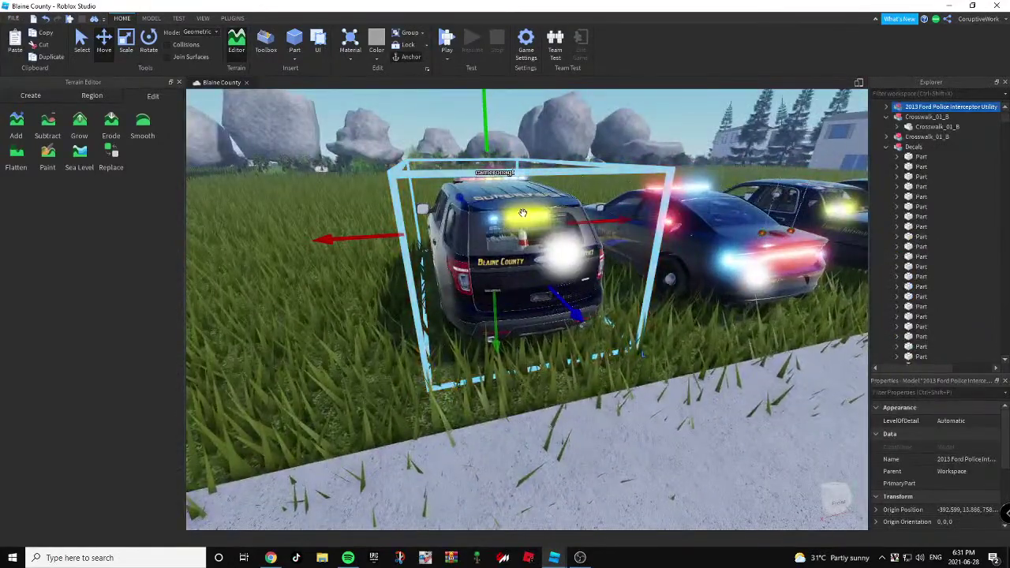
key("d")
right_click_drag(523, 213, 522, 215)
key("s")
left_click(695, 159)
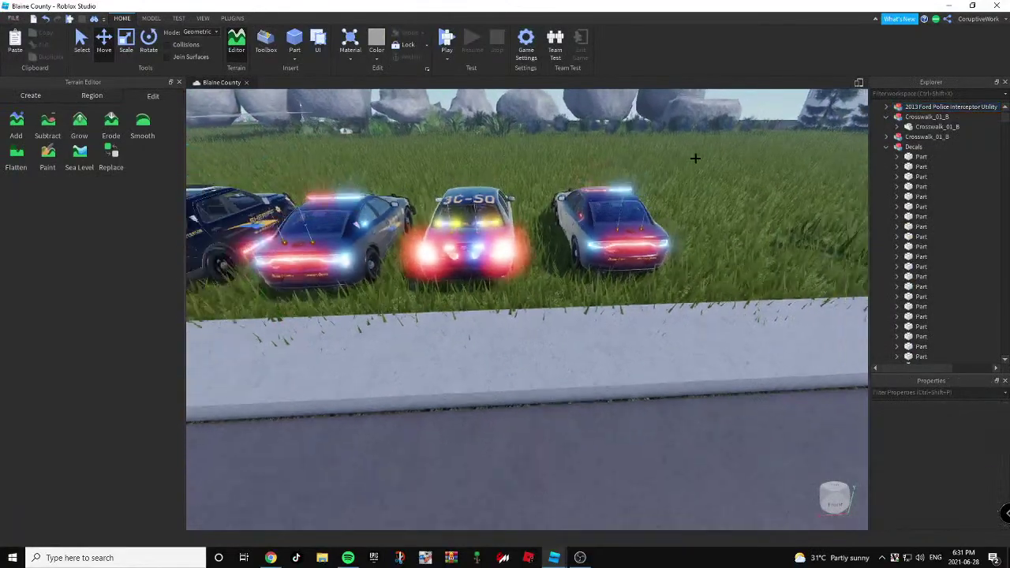
Duplicate the Slicktop 2011 CVPI sheriff car and place the copy at the end of the row nearest the turn arrow.
right_click_drag(695, 159, 587, 174)
key("w")
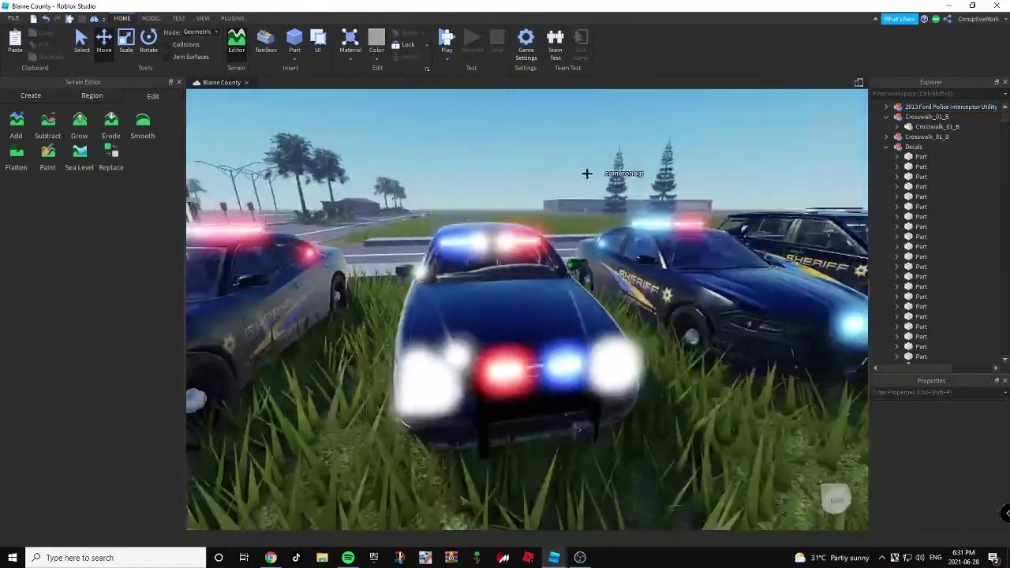
key("ctrl+d")
key("a")
left_click_drag(509, 282, 390, 364)
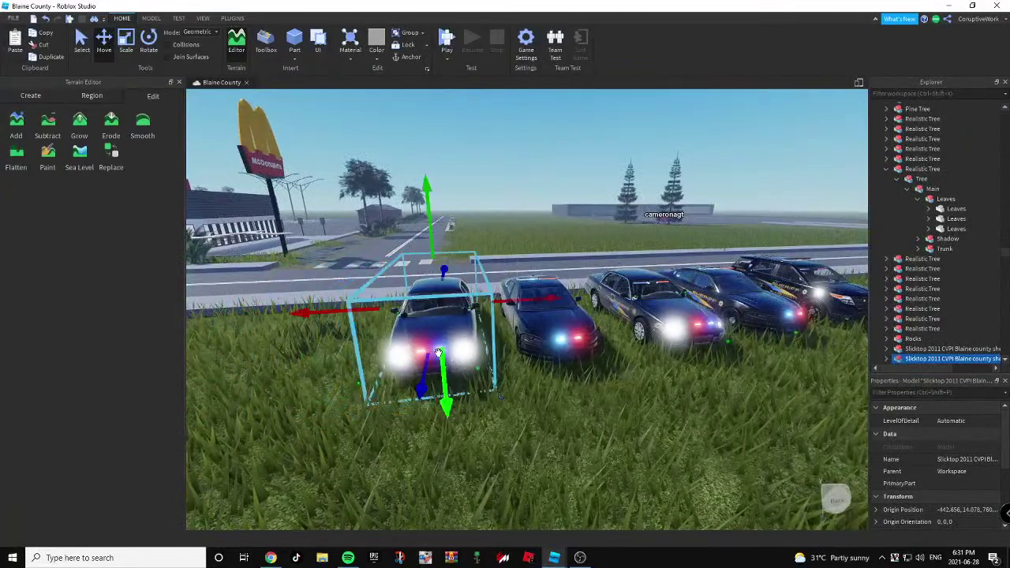
left_click(662, 413)
Disable the Bloom effect under Lighting.
key("a")
right_click_drag(662, 413, 662, 413)
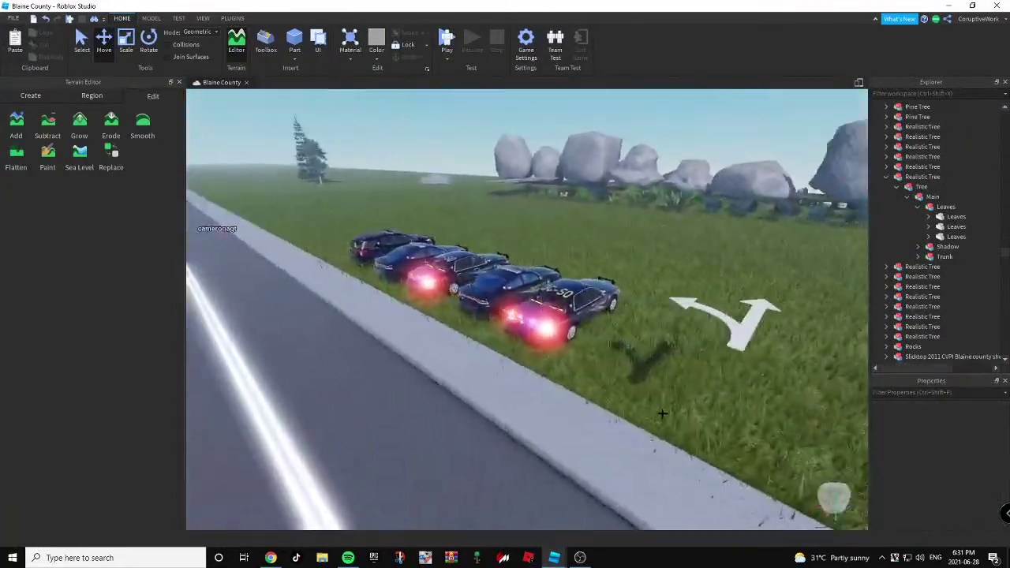
scroll(960, 257, "down", 15)
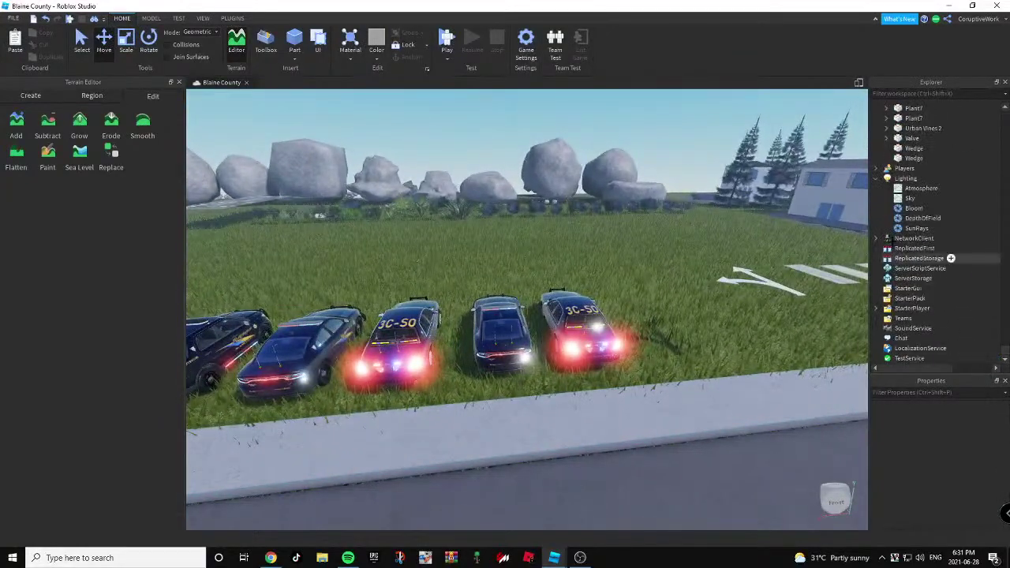
left_click(902, 208)
left_click(942, 473)
left_click(648, 225)
Move the crosswalk from the grass beside the police cars to the road edge by the street light near the houses.
right_click_drag(648, 224, 564, 245)
key("w")
key("s")
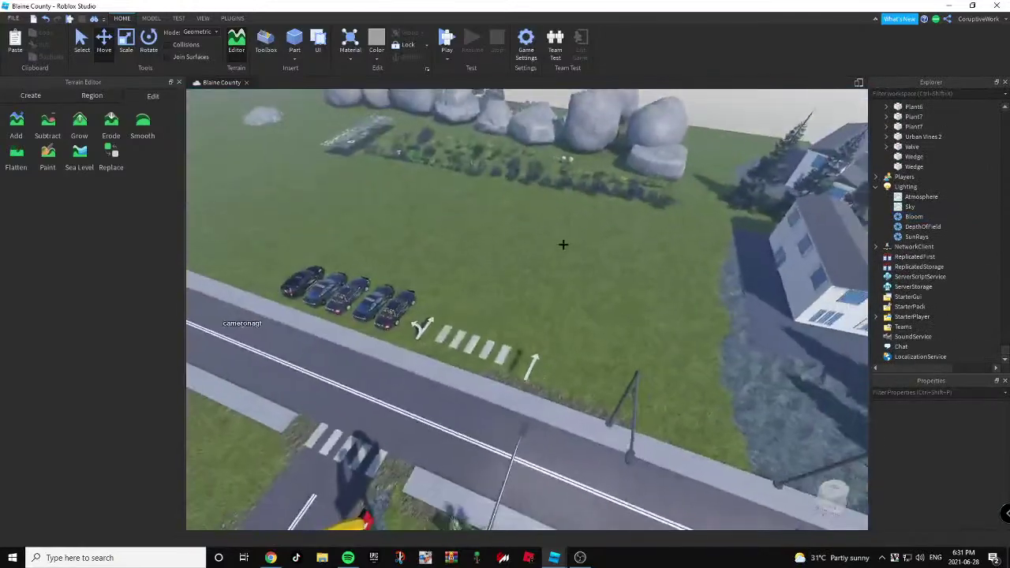
left_click(473, 341)
key("w")
left_click_drag(552, 362, 658, 358)
right_click_drag(658, 359, 150, 148)
left_click_drag(375, 379, 610, 308)
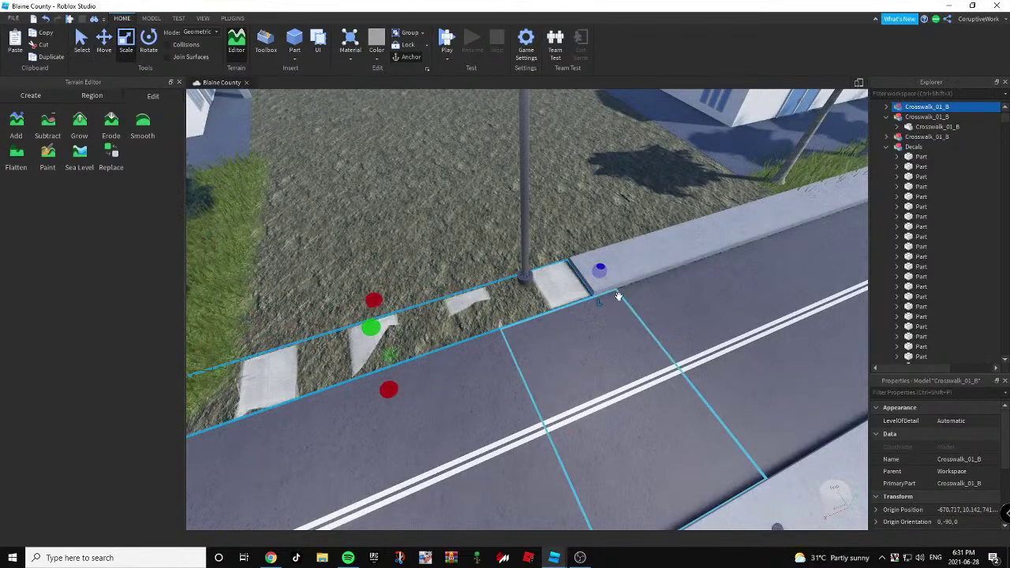
Raise the crosswalk at the road edge by the street light slightly so its stripes clear the terrain.
left_click(692, 229)
right_click_drag(692, 229, 729, 148)
left_click_drag(729, 117, 734, 121)
left_click(577, 328)
right_click_drag(576, 328, 574, 383)
scroll(575, 383, "down", 2)
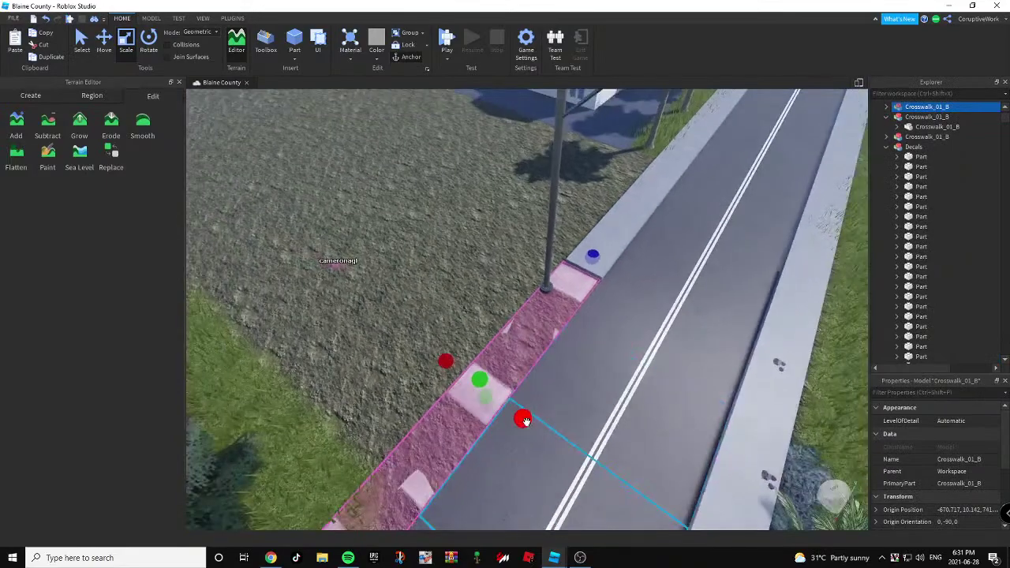
mouse_move(525, 421)
right_mouse_down()
mouse_move(562, 418)
mouse_move(587, 332)
right_mouse_up()
left_click(47, 155)
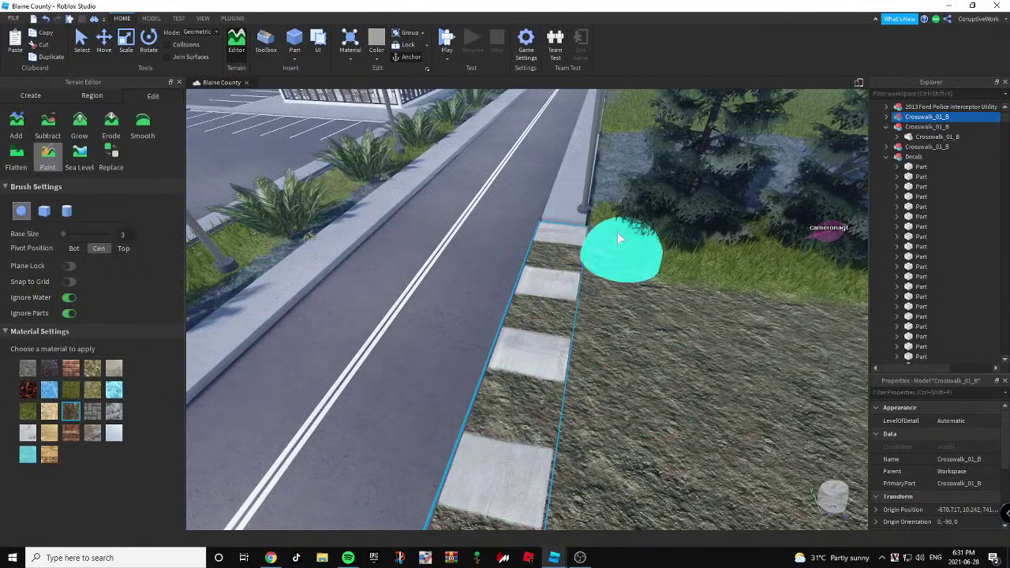
right_click_drag(587, 345, 624, 345)
left_click(48, 156)
Adjust the crosswalk's length so its end by the street light meets the adjoining sidewalk near the houses.
right_click_drag(529, 334, 554, 336)
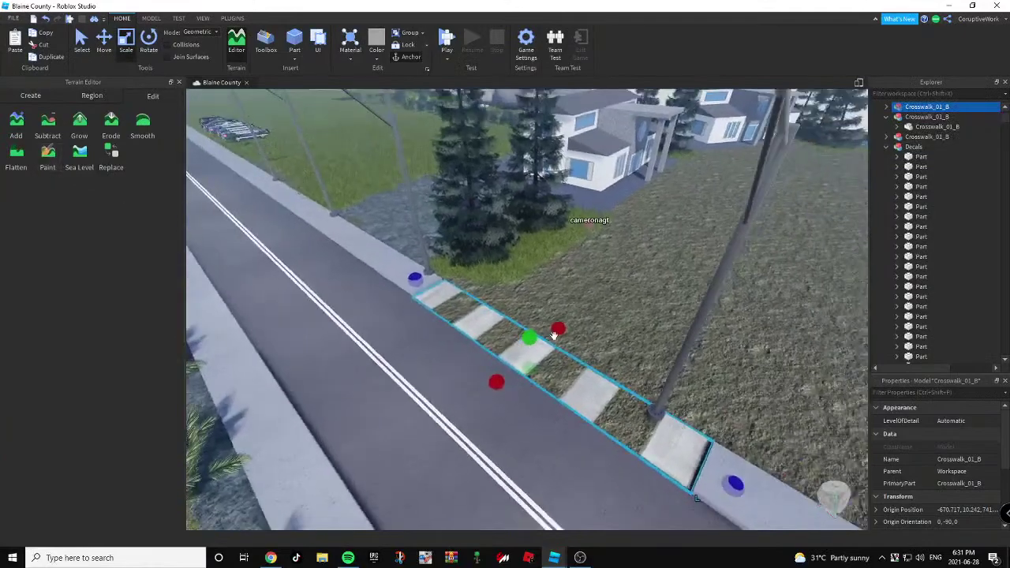
left_click(626, 327)
right_click_drag(626, 326, 699, 284)
key("s")
key("w")
left_click(681, 314)
left_click_drag(712, 311, 721, 312)
left_click(720, 264)
Stretch the crosswalk's opposite end so it meets the sidewalk beside the pine tree.
right_click_drag(719, 265, 710, 222)
key("s")
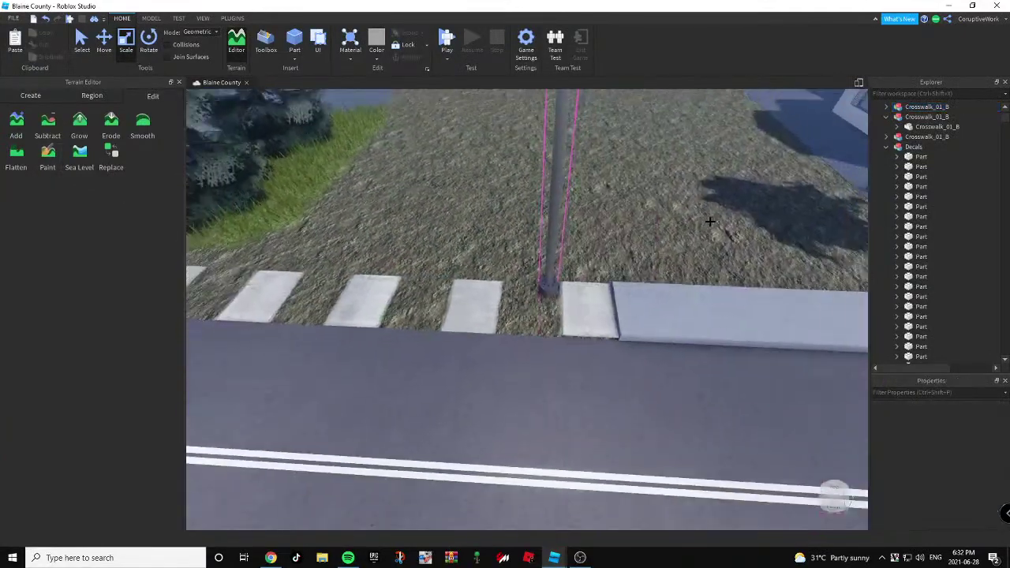
key("s")
left_click(575, 309)
right_click_drag(576, 309, 552, 313)
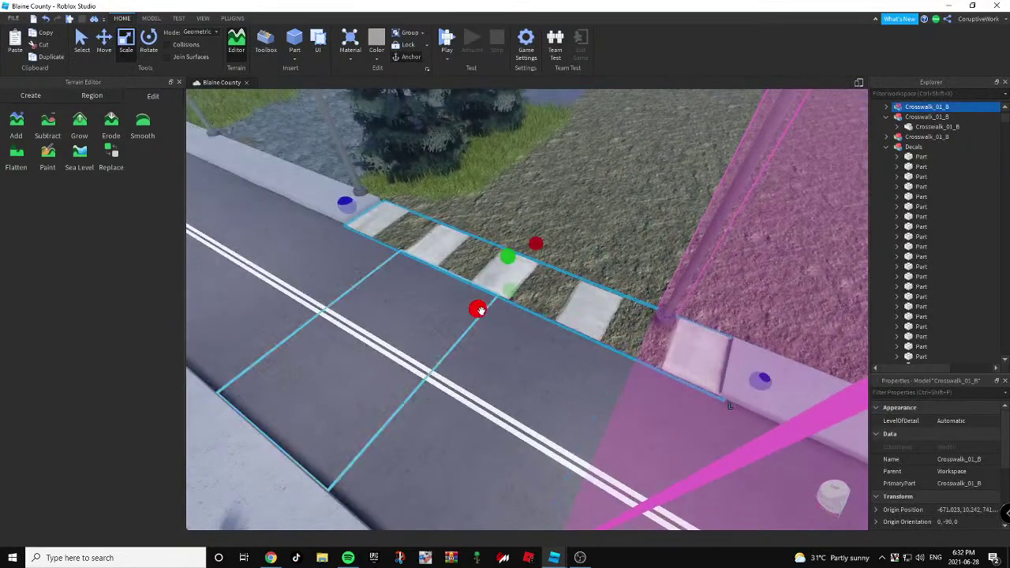
key("a")
right_click_drag(481, 311, 497, 313)
left_click_drag(464, 306, 455, 306)
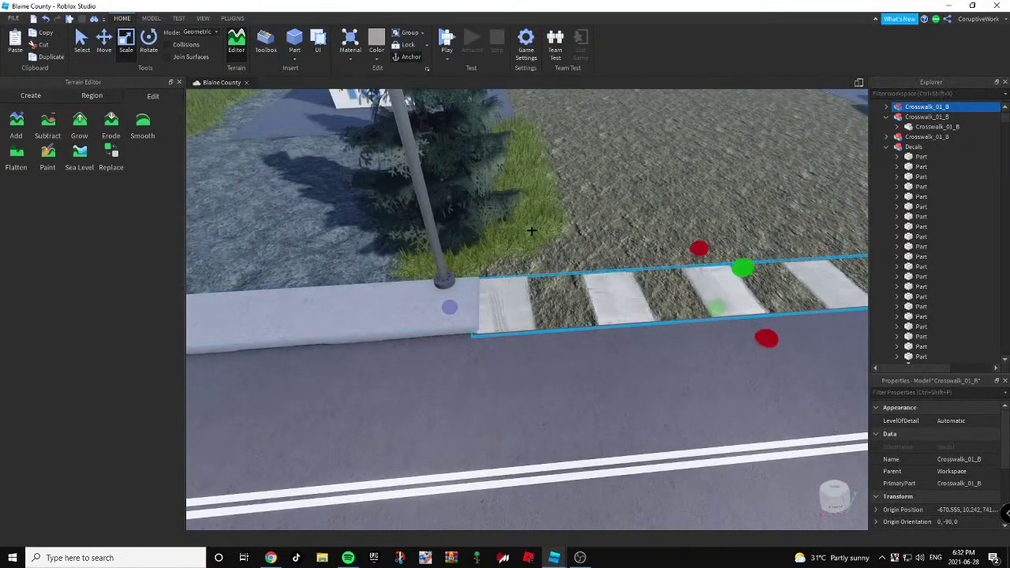
left_click(531, 230)
Duplicate the street light on the McDonald's side twice and space the copies farther along the road opposite the houses.
key("s")
right_click_drag(532, 231, 535, 367)
key("d")
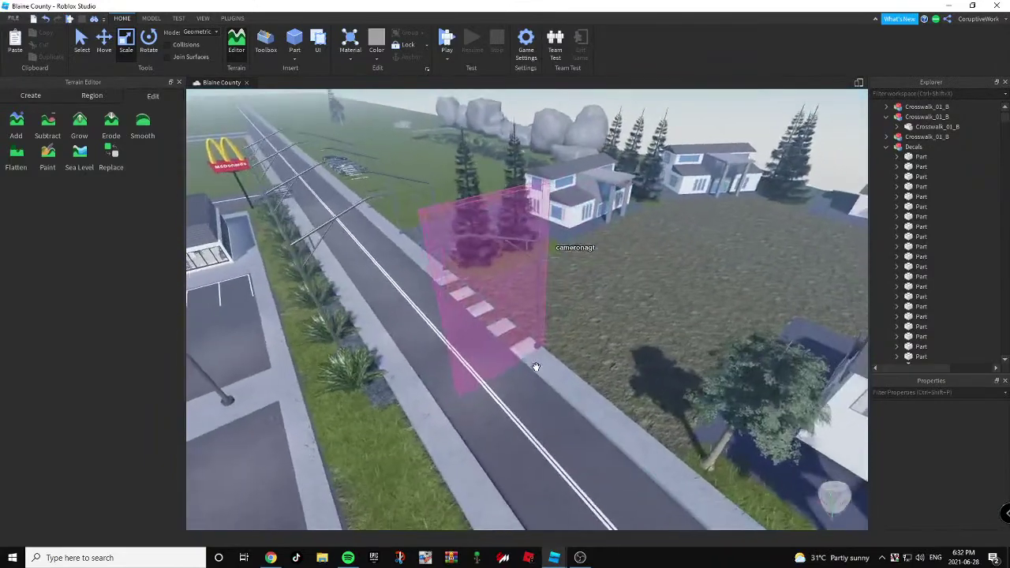
key("a")
key("w")
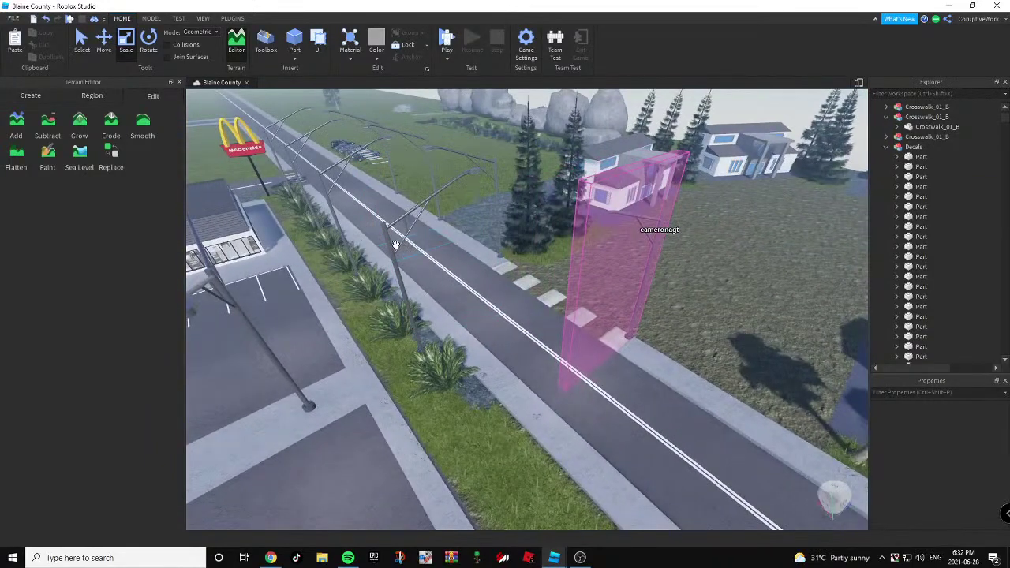
left_click(391, 247)
right_click_drag(390, 247, 446, 262)
key("a")
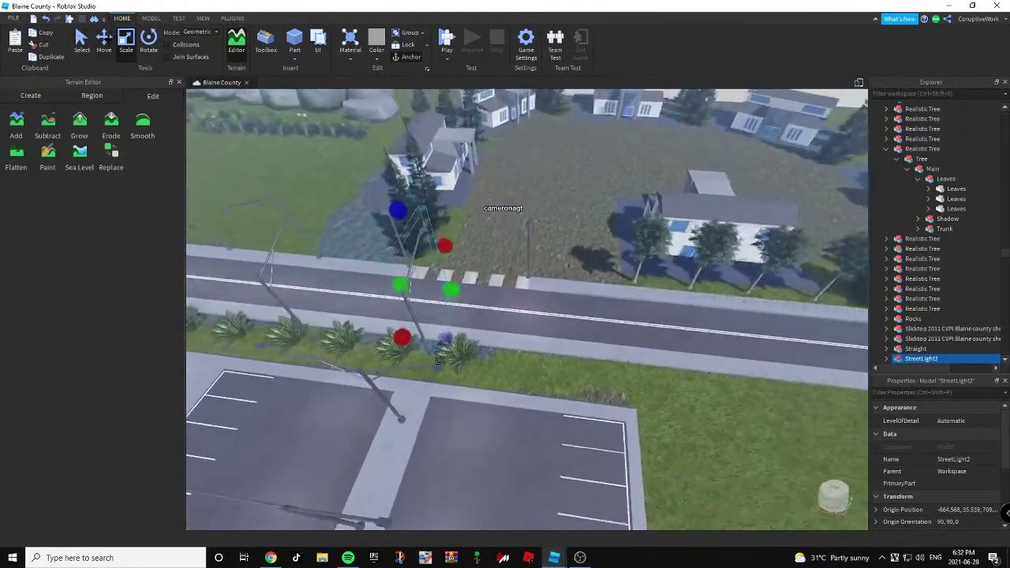
left_click(110, 43)
left_click_drag(462, 291, 728, 324)
key("ctrl+d")
right_click_drag(735, 324, 728, 324)
left_click_drag(728, 324, 729, 320)
key("d")
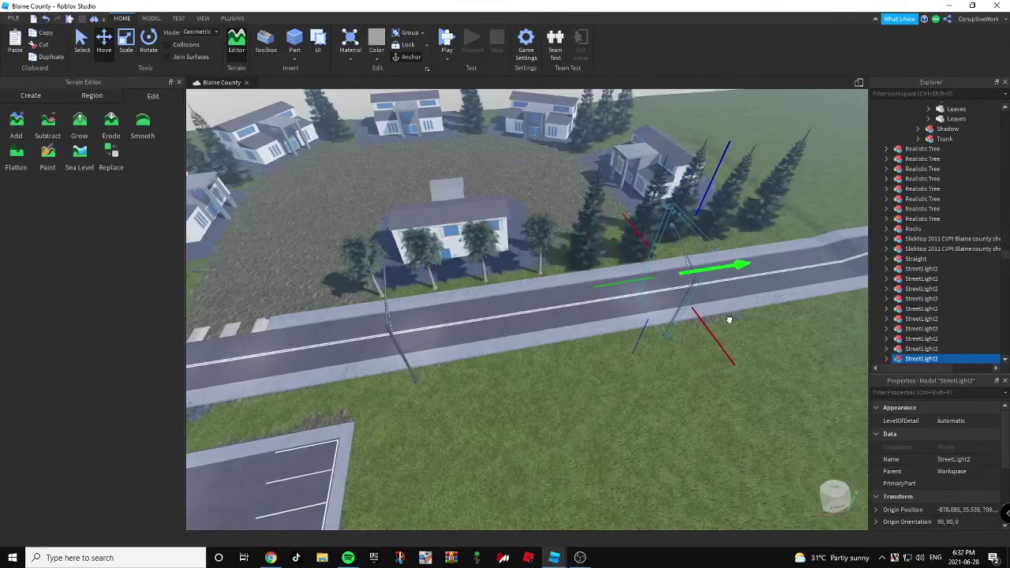
left_click_drag(720, 270, 780, 253)
Duplicate the house-side street light twice and space the copies farther along the road in front of the houses and pines.
left_click(656, 460)
right_click_drag(656, 460, 606, 437)
key("a")
right_click_drag(572, 354, 566, 352)
key("d")
key("a")
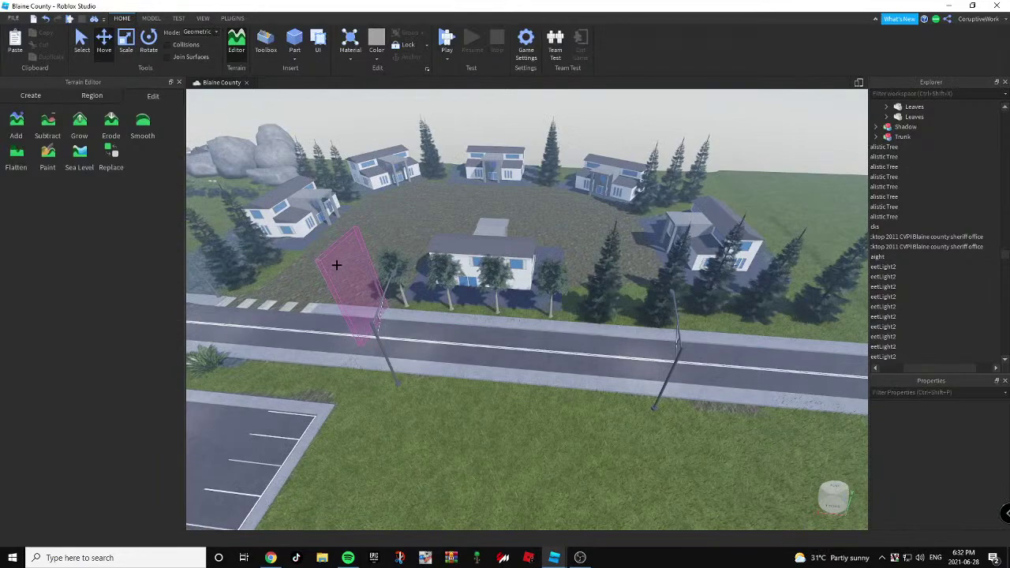
left_click(403, 291)
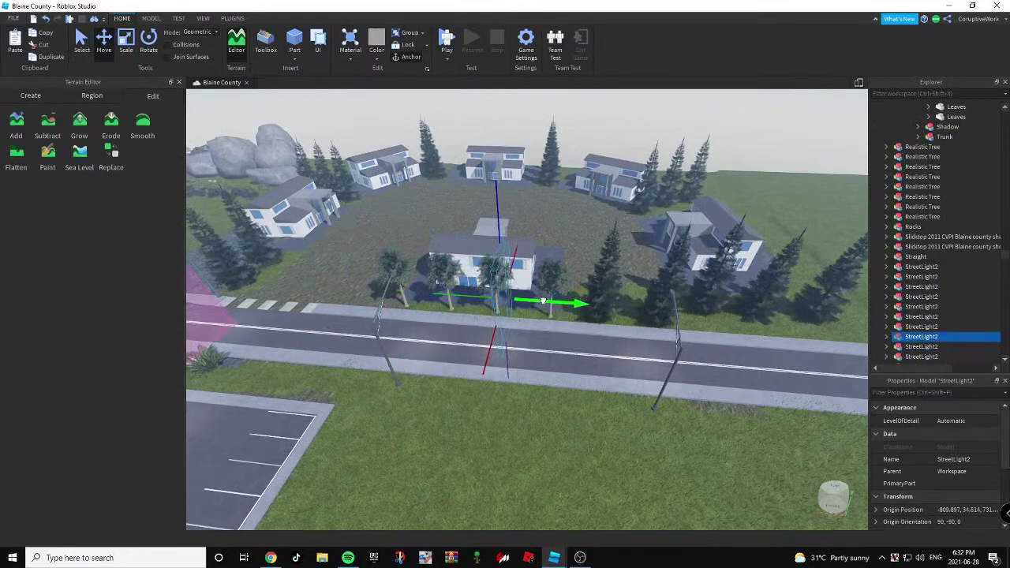
right_click_drag(582, 306, 531, 336)
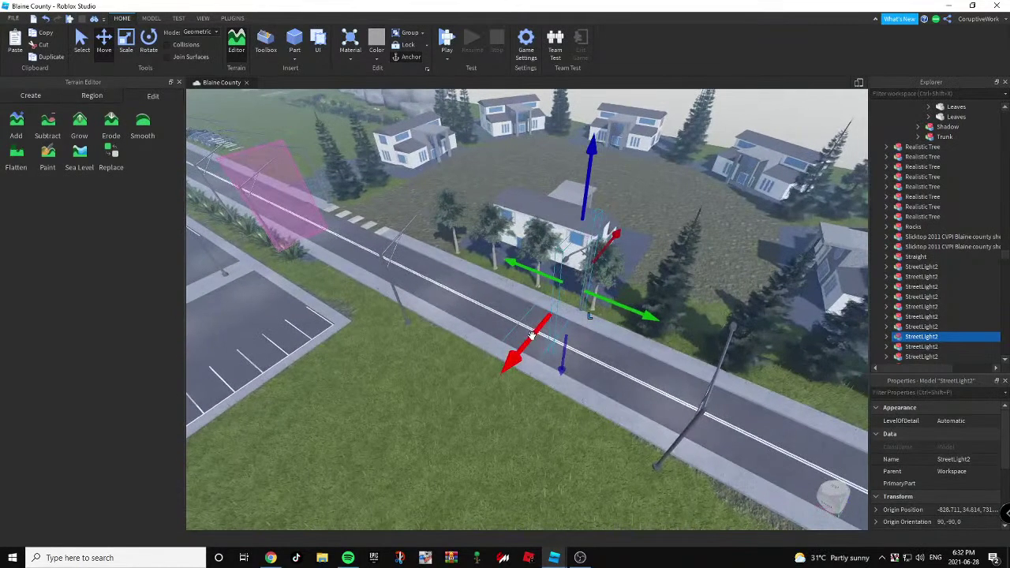
left_click_drag(600, 309, 598, 309)
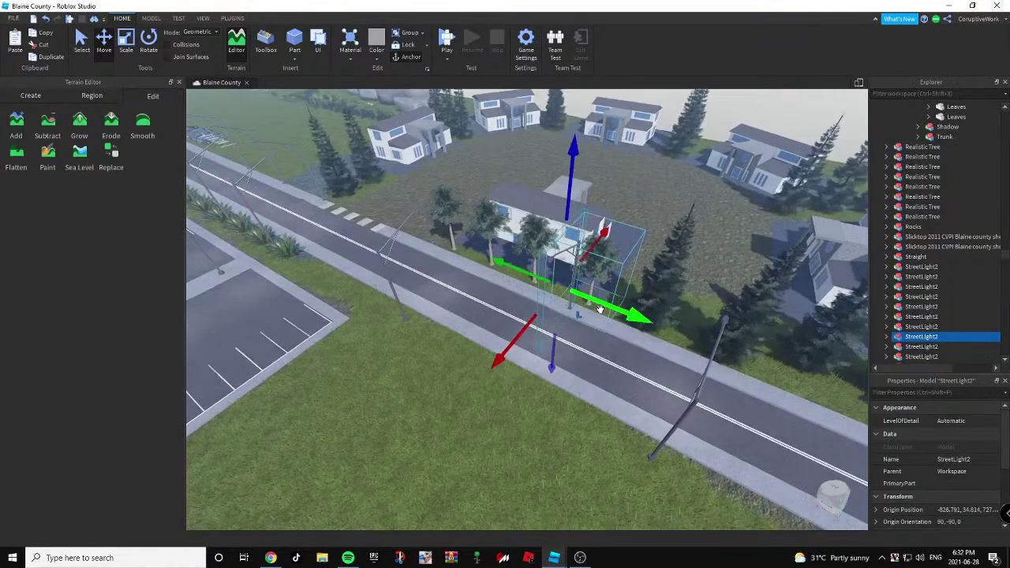
right_click_drag(598, 308, 457, 251)
left_click_drag(577, 258, 682, 276)
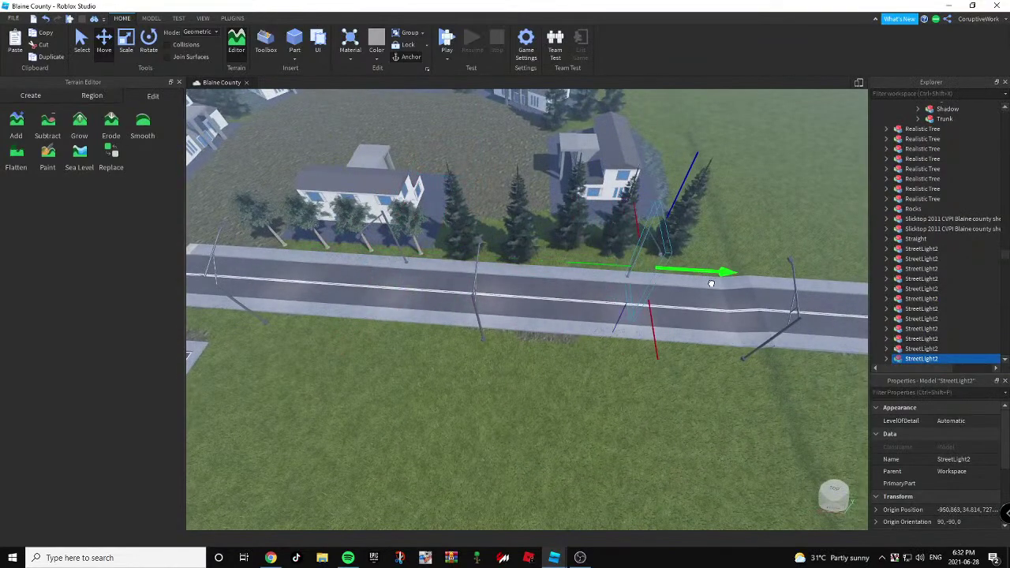
Check the row of street lights along the road from the houses back to McDonald's.
left_click(574, 399)
right_click_drag(574, 398, 615, 407)
key("w")
key("w")
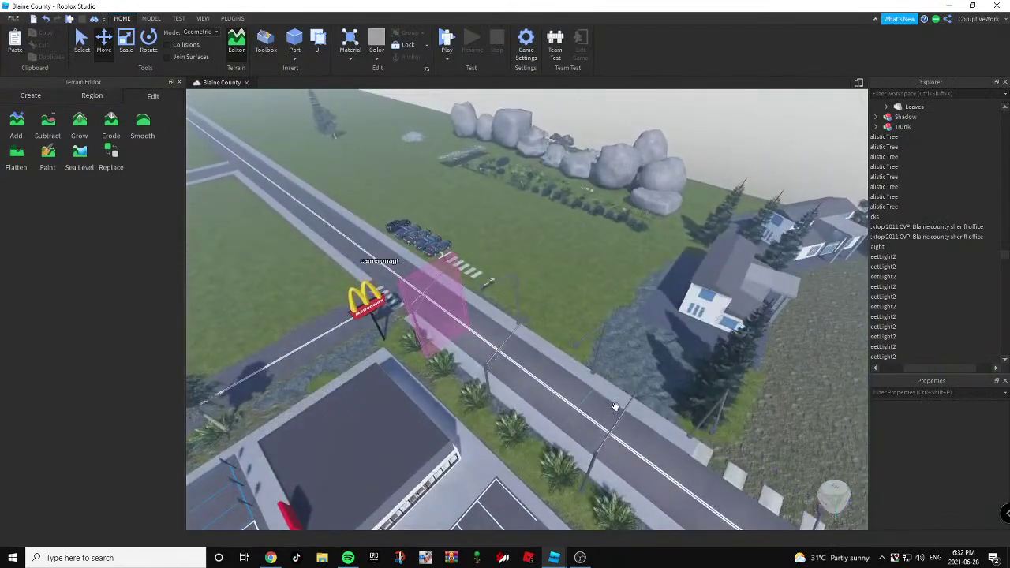
left_click(622, 414)
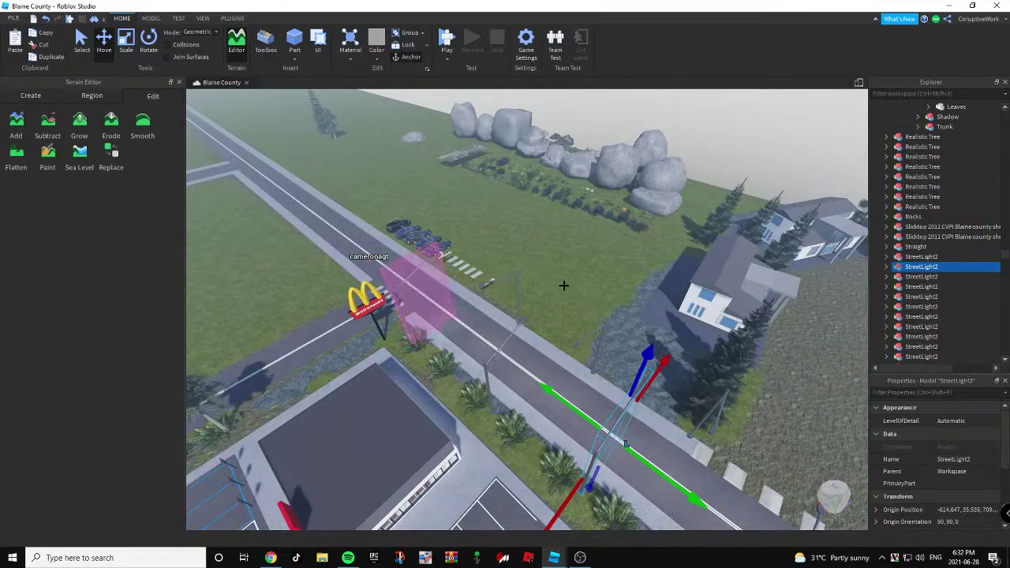
left_click(523, 219)
Try to enlarge the McDonald's sign at the junction considerably and undo the scaling.
key("w")
right_click_drag(524, 218, 543, 277)
key("w")
key("s")
key("d")
left_click(621, 265)
key("s")
key("d")
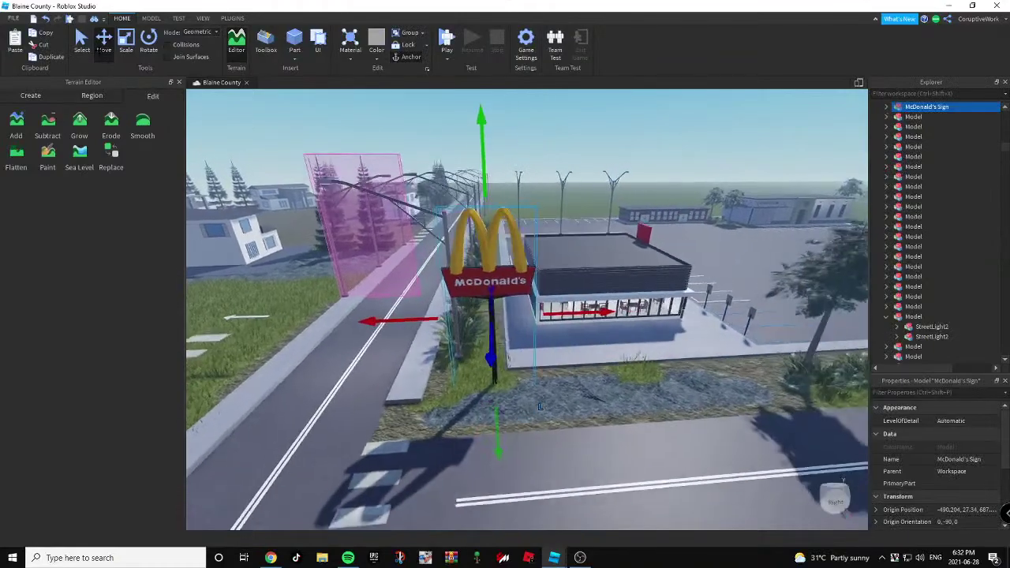
key("s")
left_click(125, 44)
left_click_drag(492, 204, 485, 159)
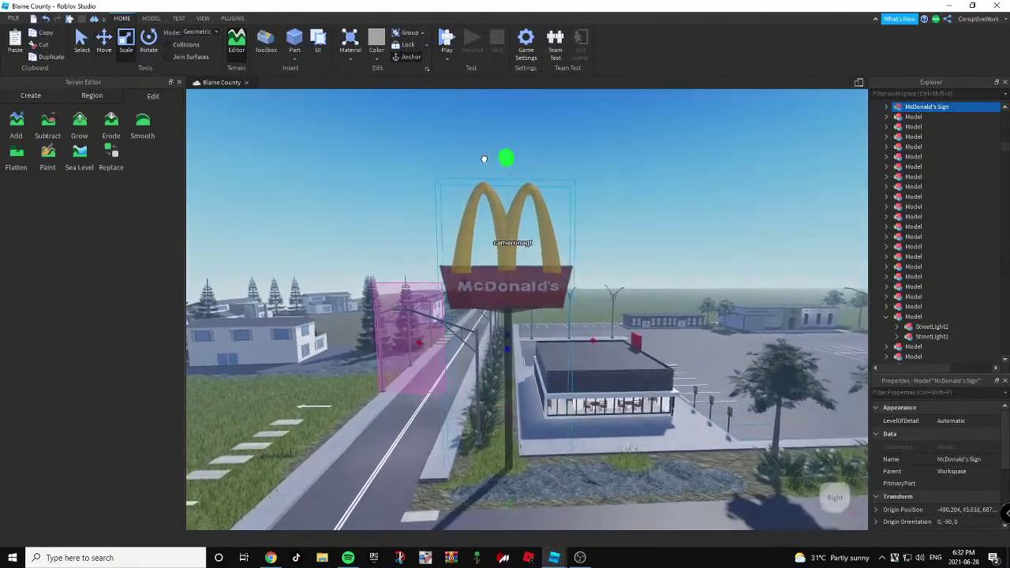
right_click_drag(709, 286, 716, 292)
key("ctrl+z")
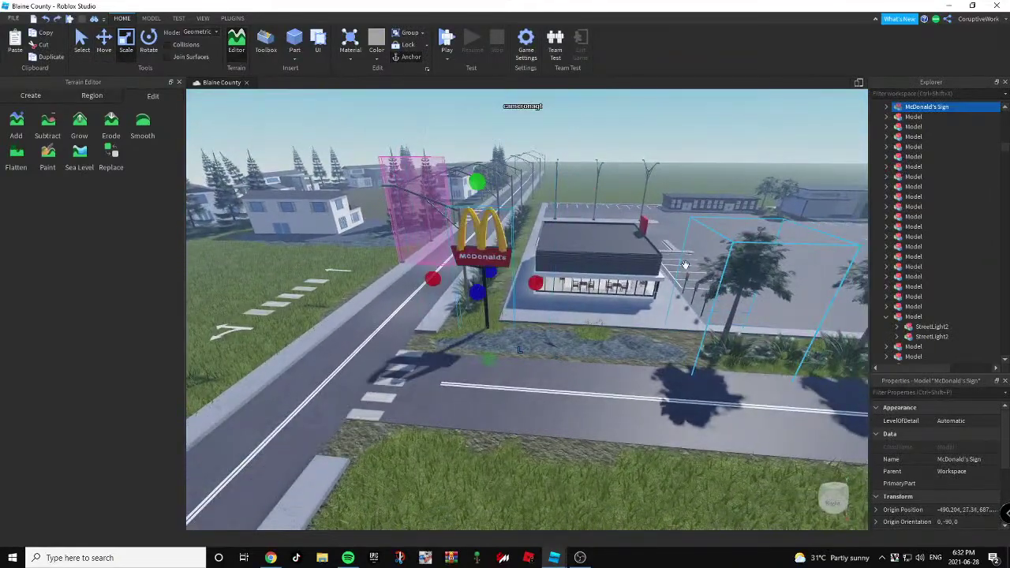
Enlarge the McDonald's sign slightly in two small increments, checking it from the side road.
right_click_drag(538, 243, 536, 237)
key("w")
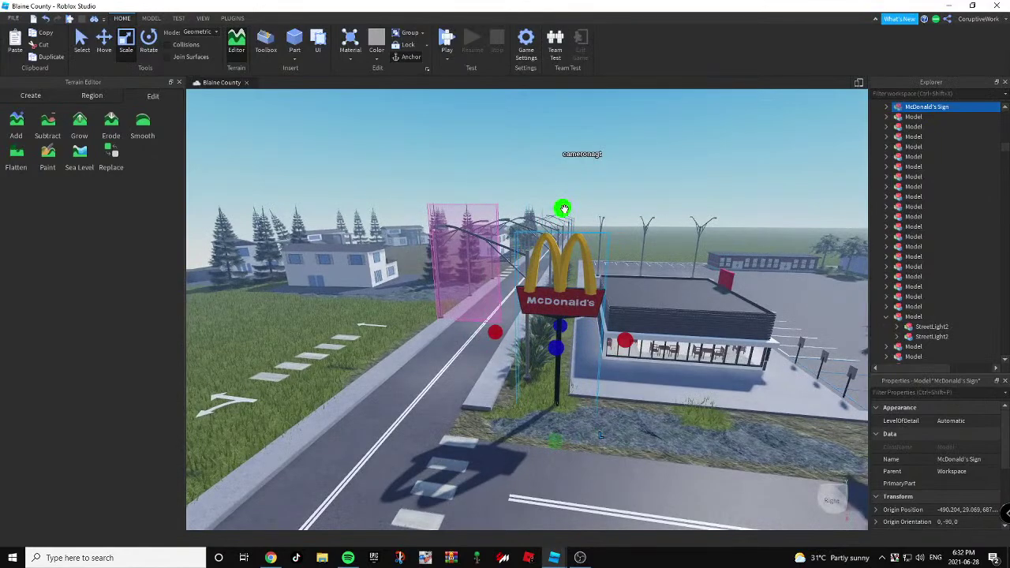
left_click(665, 162)
key("s")
right_click_drag(665, 162, 475, 196)
key("w")
left_click(529, 180)
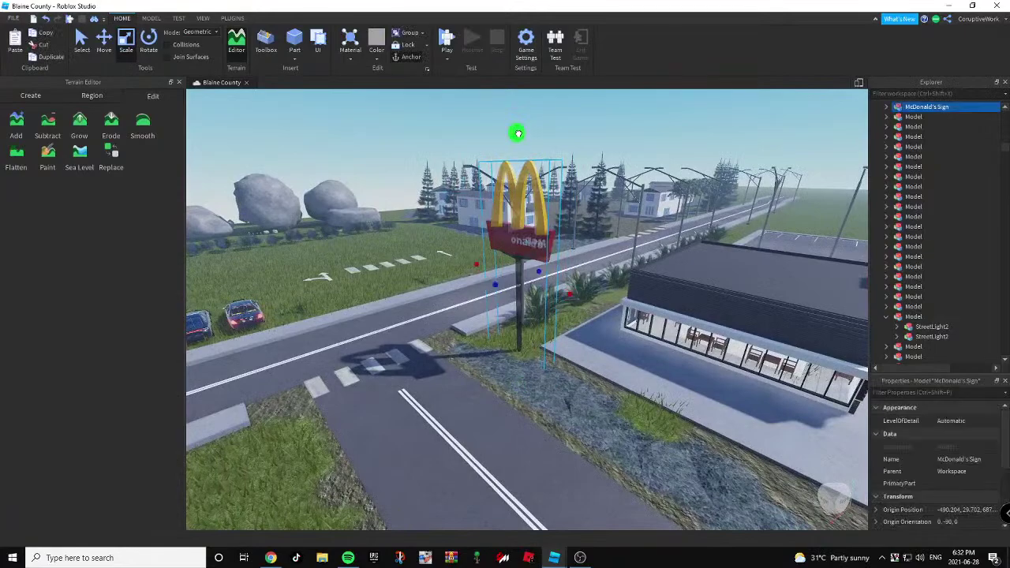
left_click(606, 117)
Search the toolbox models for "Traffic signs".
key("d")
right_click_drag(588, 134, 585, 136)
key("w")
right_click_drag(368, 156, 379, 155)
left_click(269, 49)
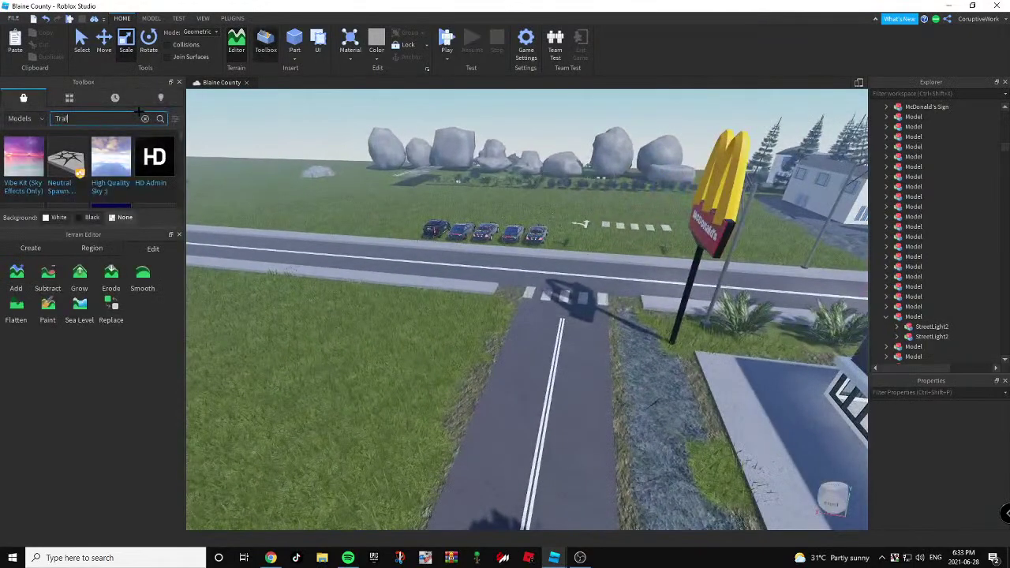
type("sign")
key("Return")
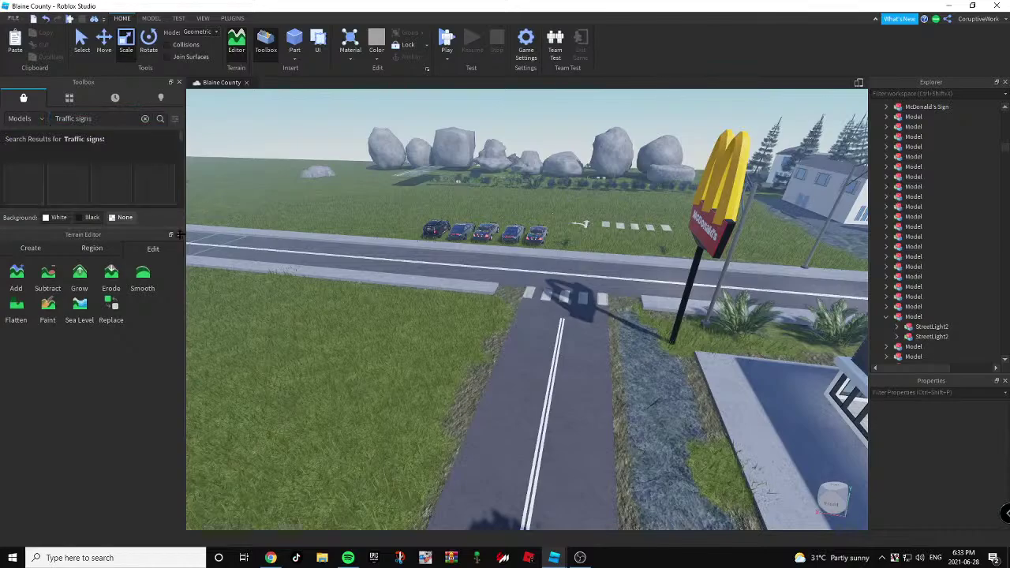
Narrow the toolbox model search to "Traffic signs pack".
right_click_drag(391, 253, 391, 254)
key("w")
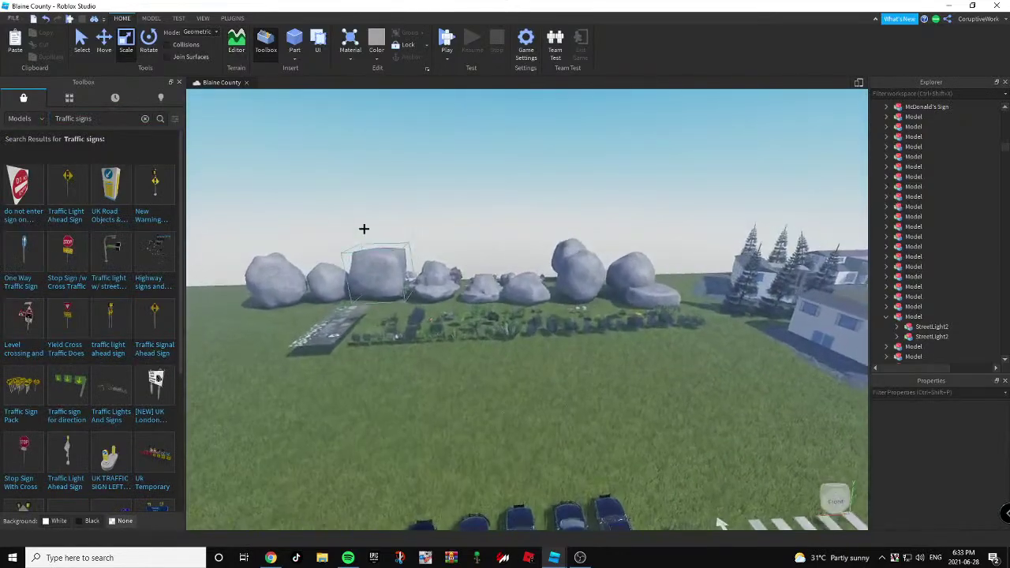
left_click(106, 123)
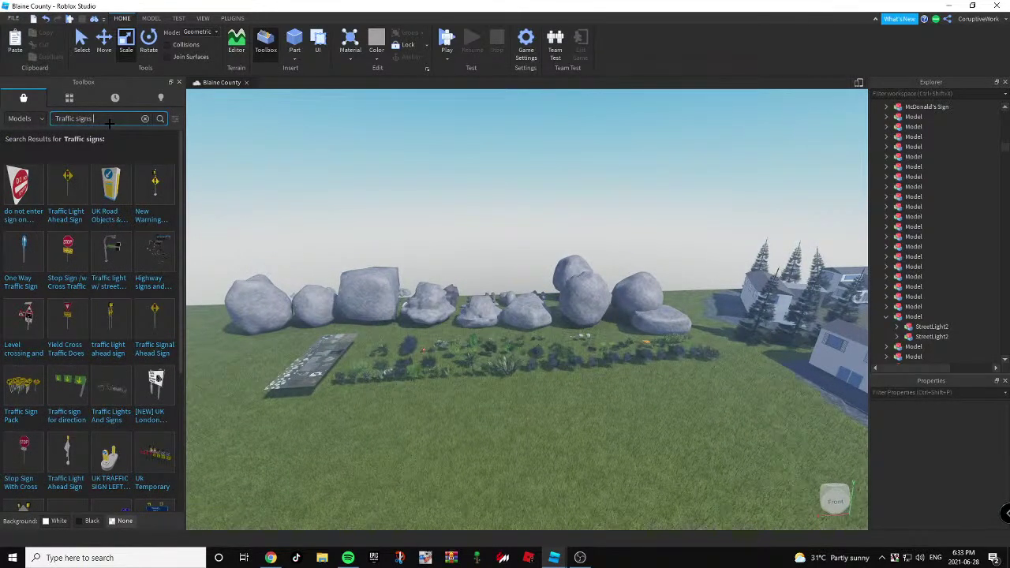
type("pack")
key("Return")
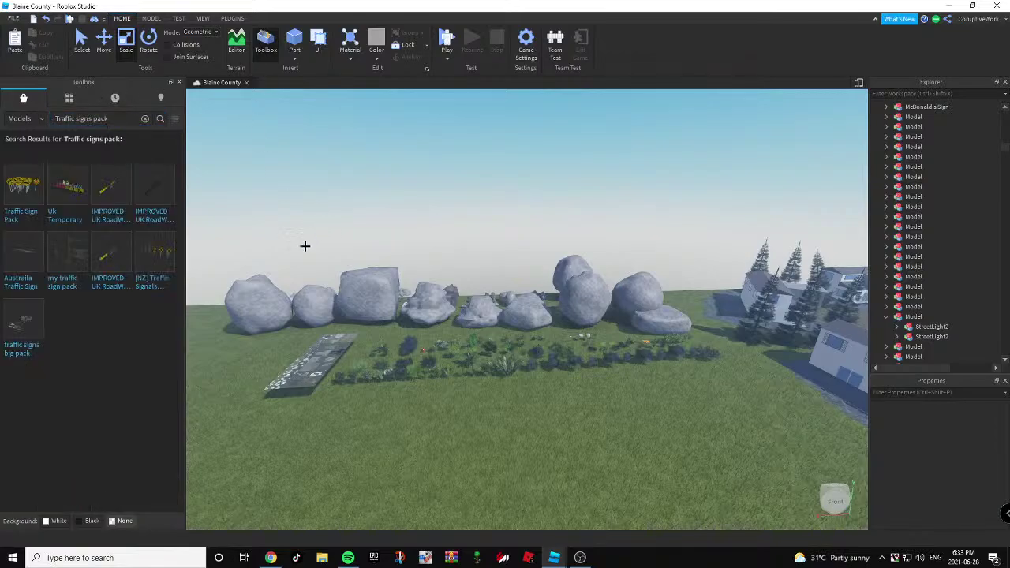
Insert the Traffic Sign Pack on the grass between the boulders and the road.
right_click_drag(305, 246, 304, 246)
key("w")
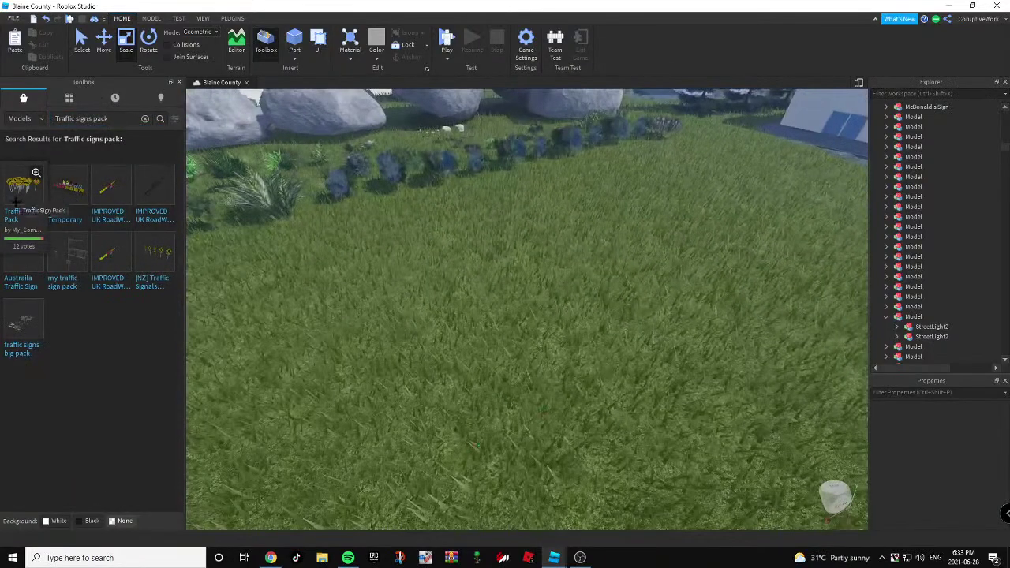
left_click(15, 203)
right_click_drag(619, 296, 619, 297)
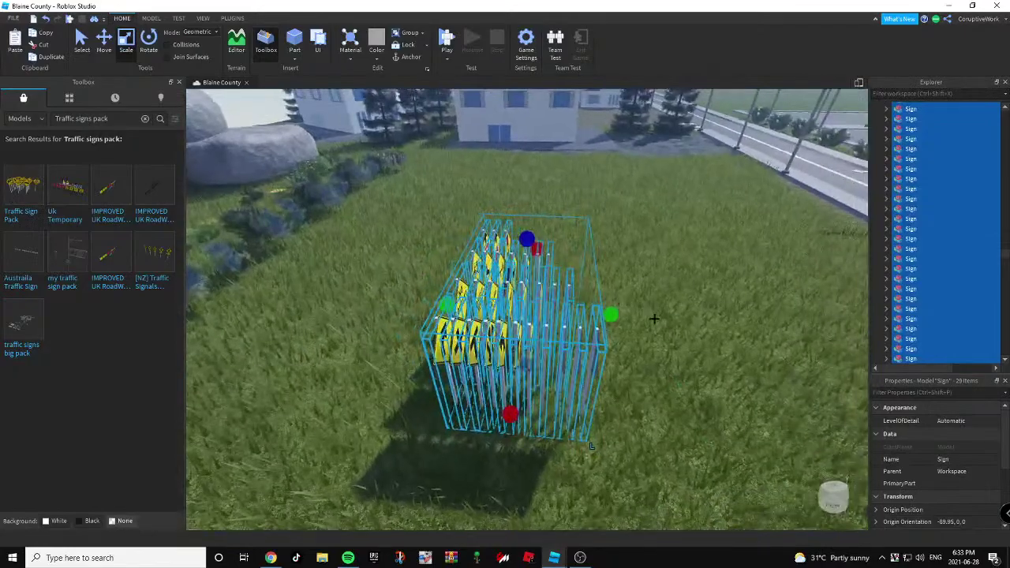
left_click(654, 319)
right_click_drag(563, 364, 564, 364)
Search the toolbox for "speed limit pack" and insert the Speed Limit Pack [French] on the grass.
left_click(144, 118)
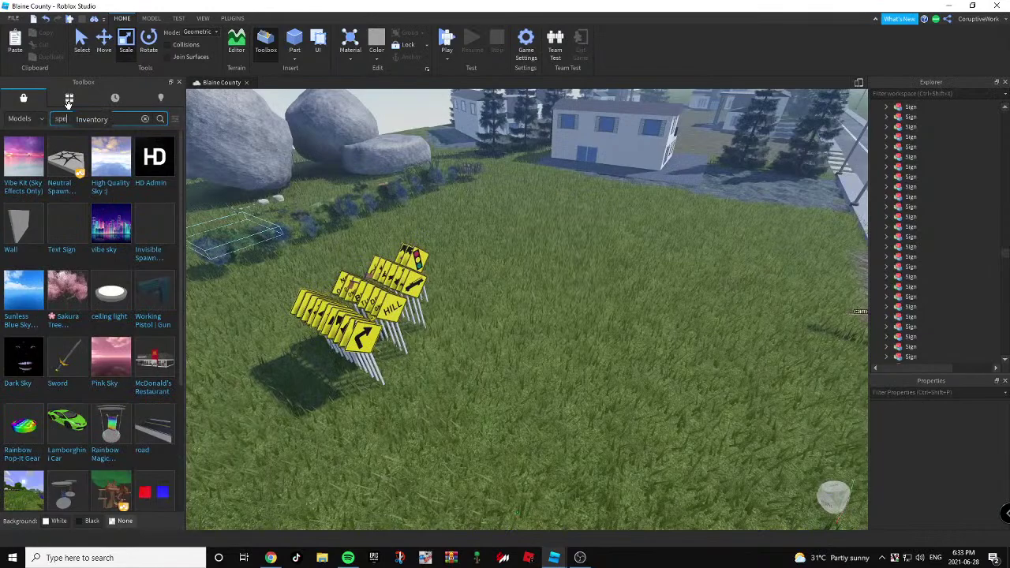
key("Return")
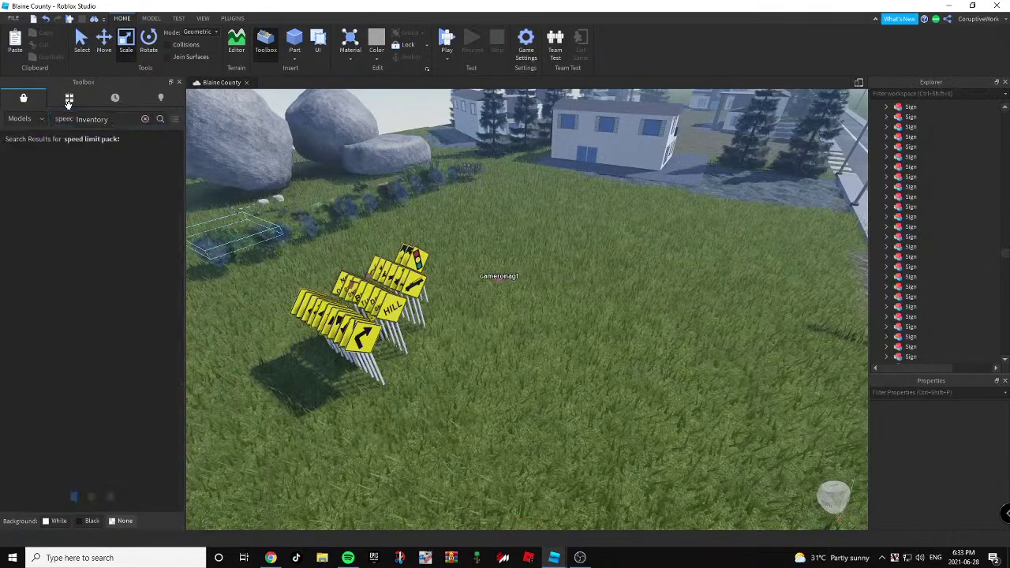
key("w")
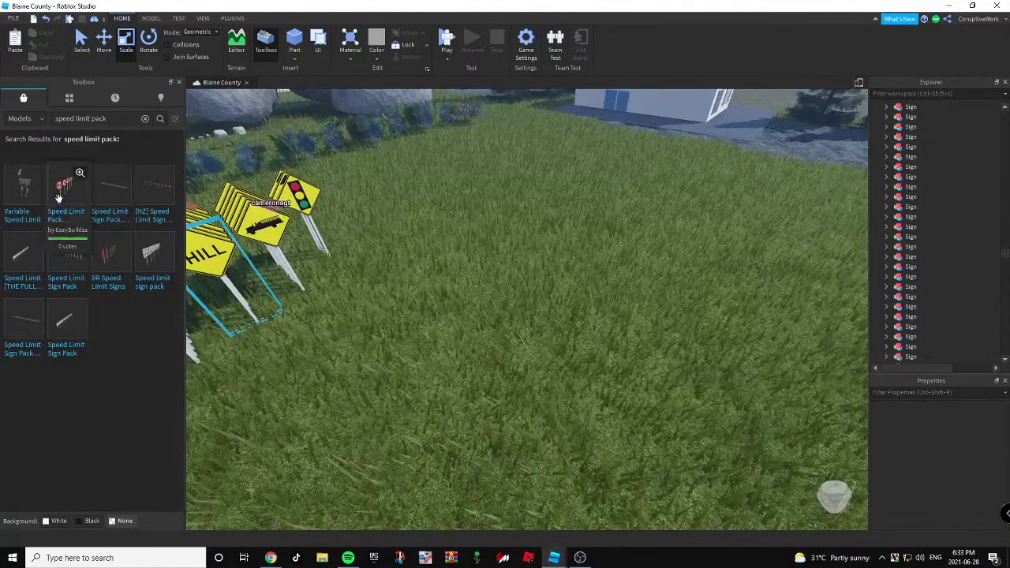
left_click(59, 198)
right_click_drag(557, 286, 557, 286)
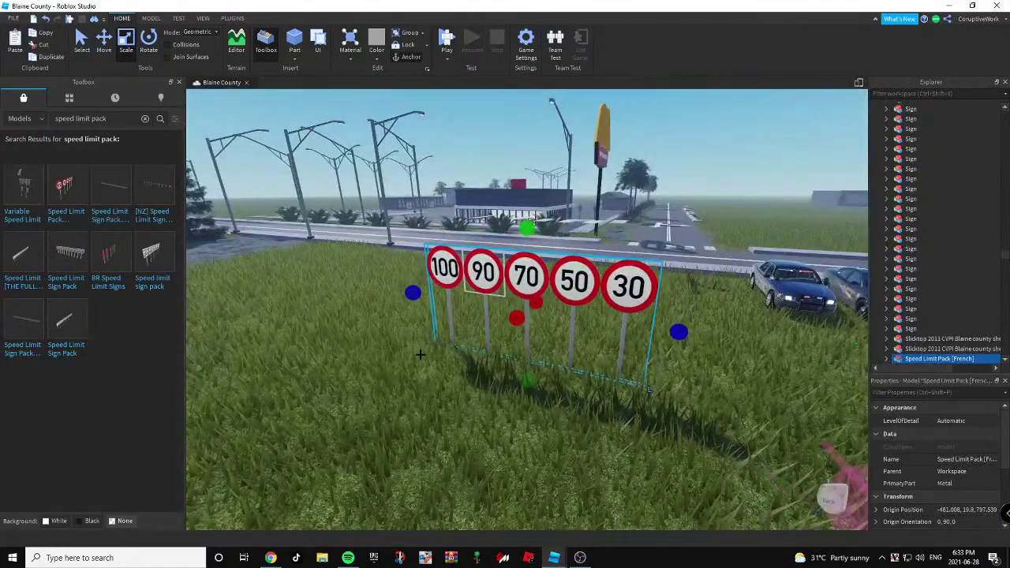
Move the French speed limit signs across the grass to sit beside the yellow traffic signs.
left_click(421, 354)
left_click_drag(570, 273, 584, 339)
right_click_drag(589, 342, 585, 339)
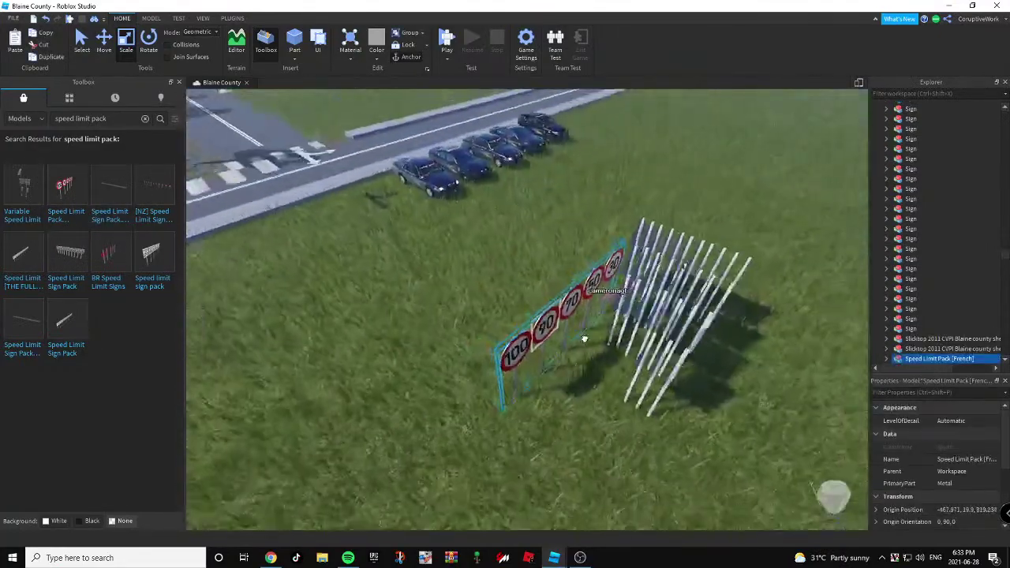
left_click_drag(584, 339, 577, 411)
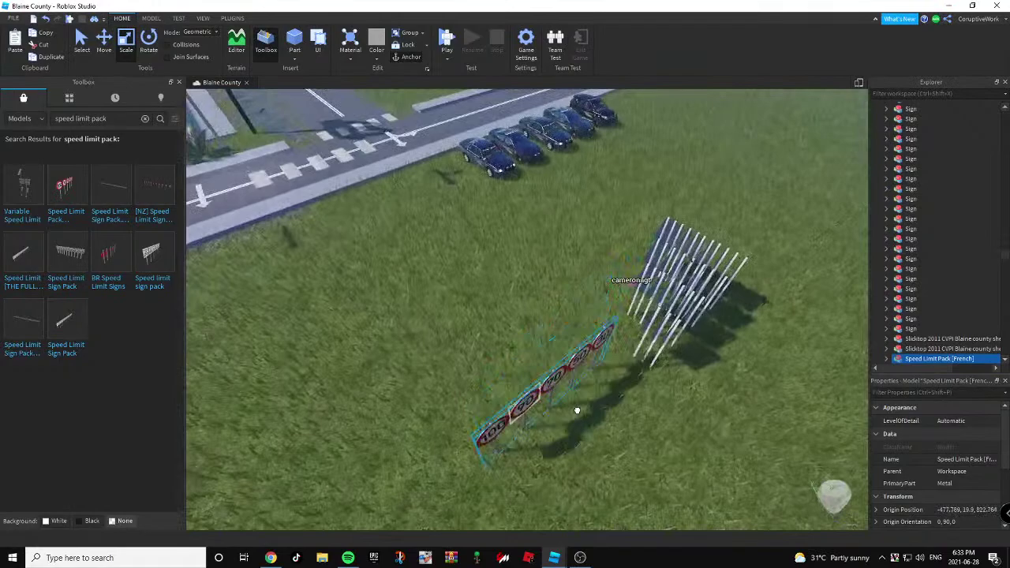
Ungroup the Speed Limit Pack [French] on the grass into individual signs.
key("ctrl+u")
left_click(606, 383)
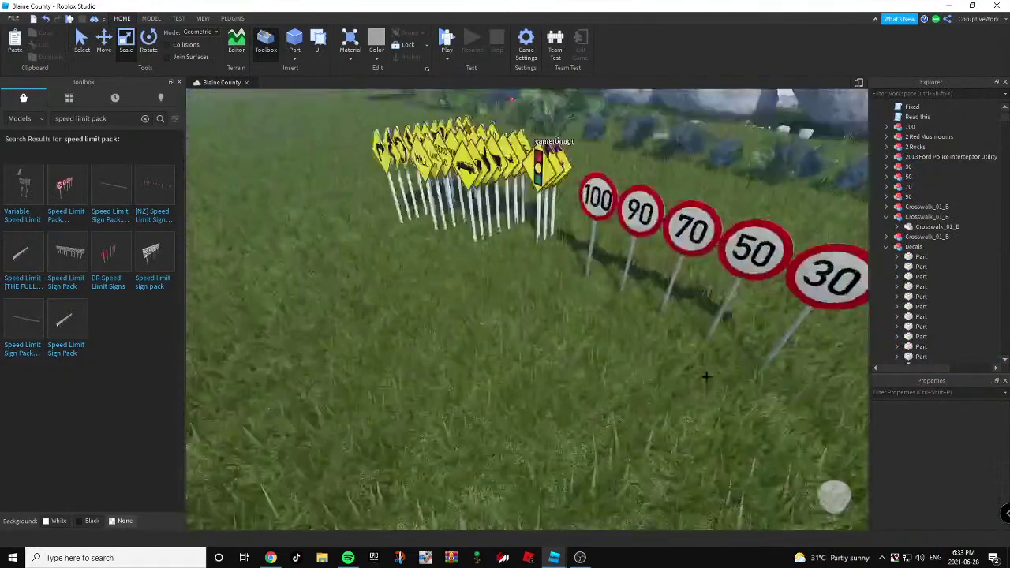
left_click(735, 269)
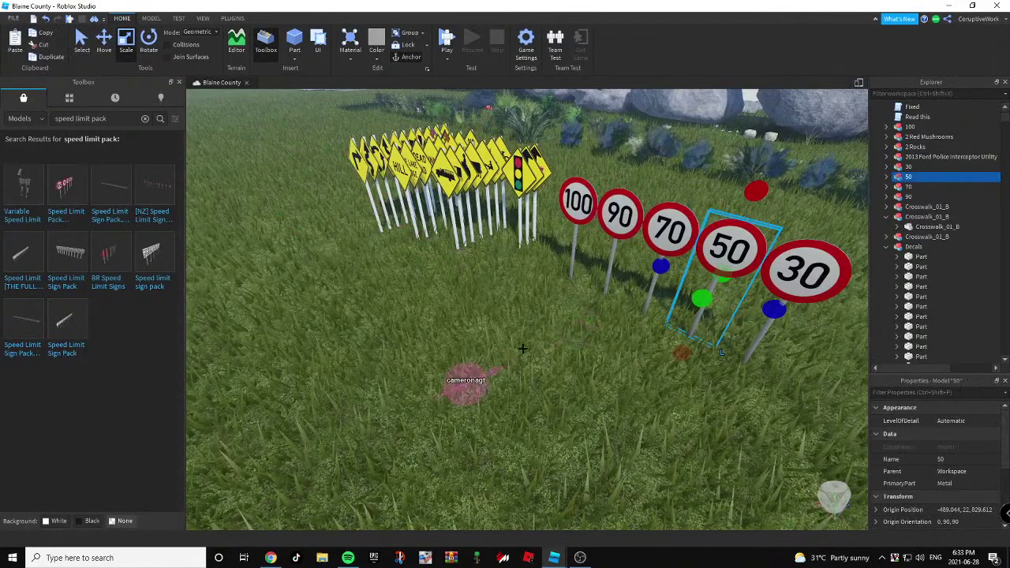
Insert the Speed limit sign pack with the 20 to 55 signs and move it to the free side of the yellow traffic signs.
left_click(153, 257)
scroll(598, 347, "up", 1)
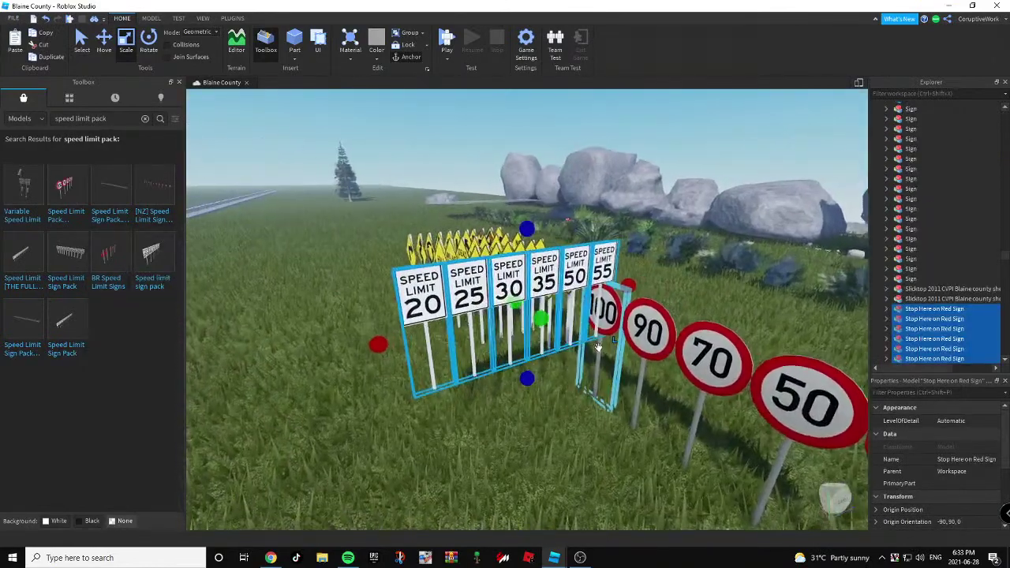
right_click_drag(598, 347, 589, 405)
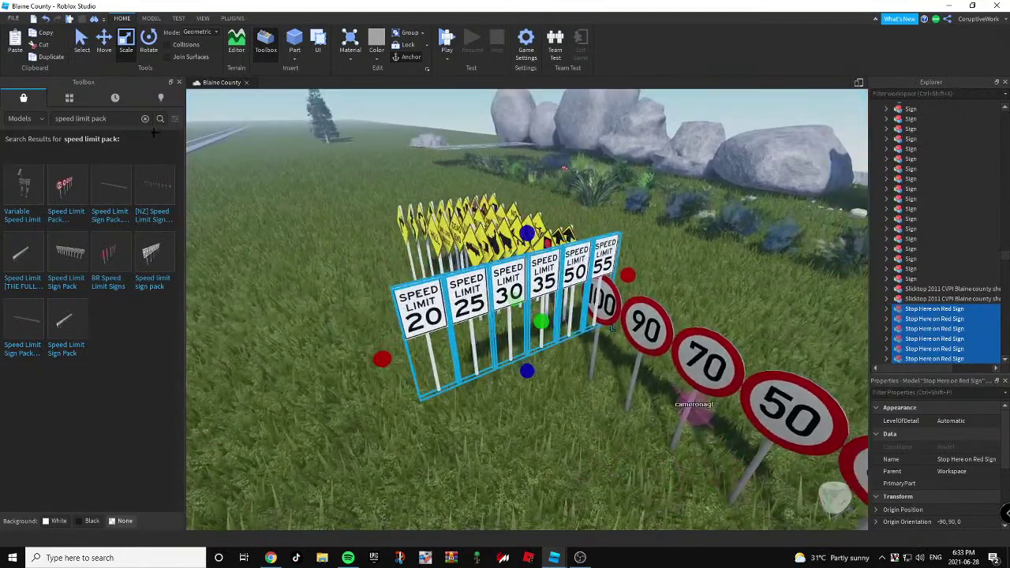
left_click(103, 41)
left_click_drag(658, 261, 546, 306)
right_click_drag(546, 306, 547, 319)
scroll(547, 320, "down", 4)
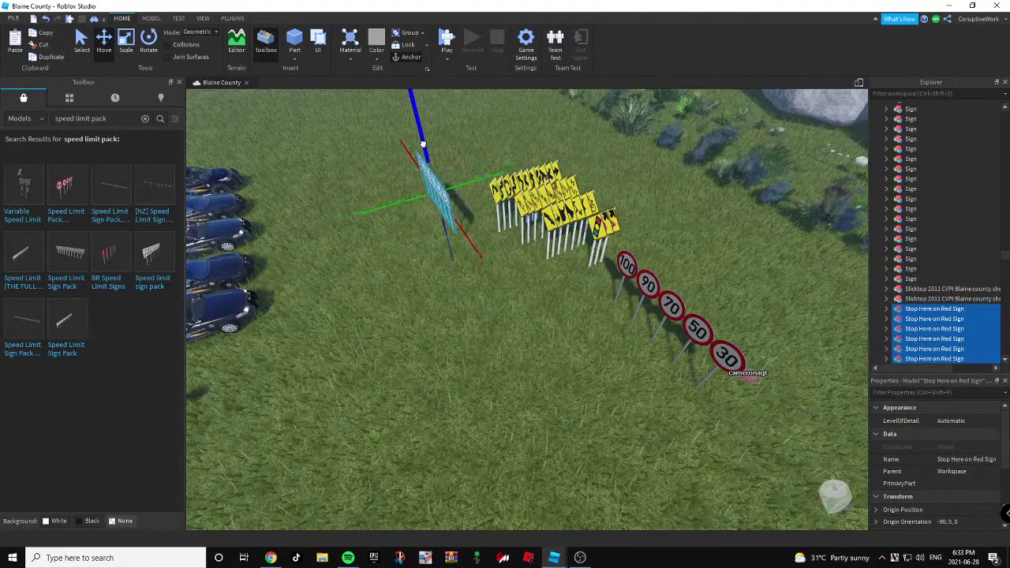
left_click(632, 323)
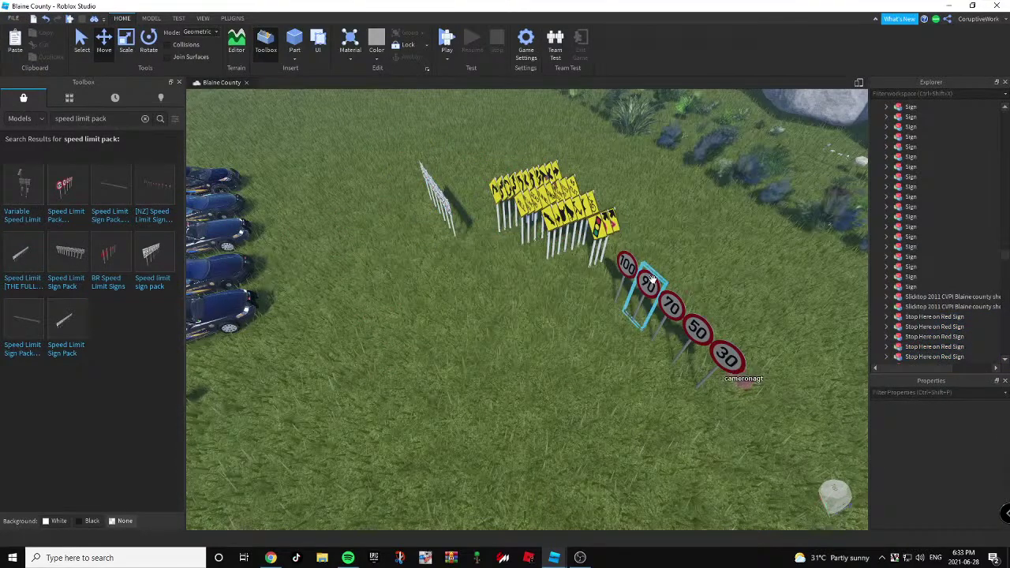
left_click(675, 309)
right_click_drag(675, 309, 463, 277)
scroll(608, 321, "up", 4)
left_click(584, 309)
scroll(585, 310, "up", 2)
key("d")
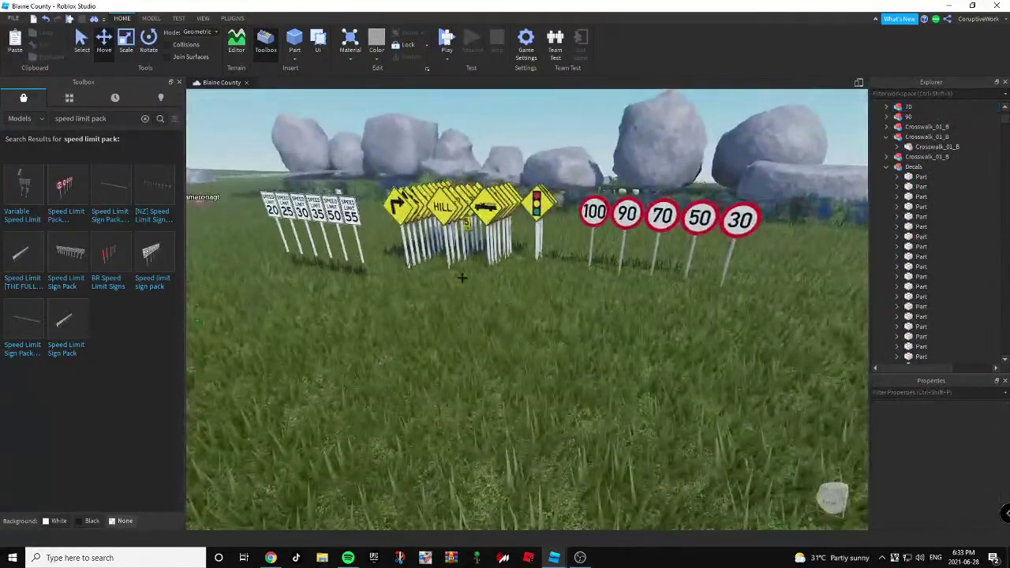
Duplicate a boulder, rotate the copy and sink it into the grass between the nearest white house and the road.
right_click_drag(642, 326, 564, 341)
key("w")
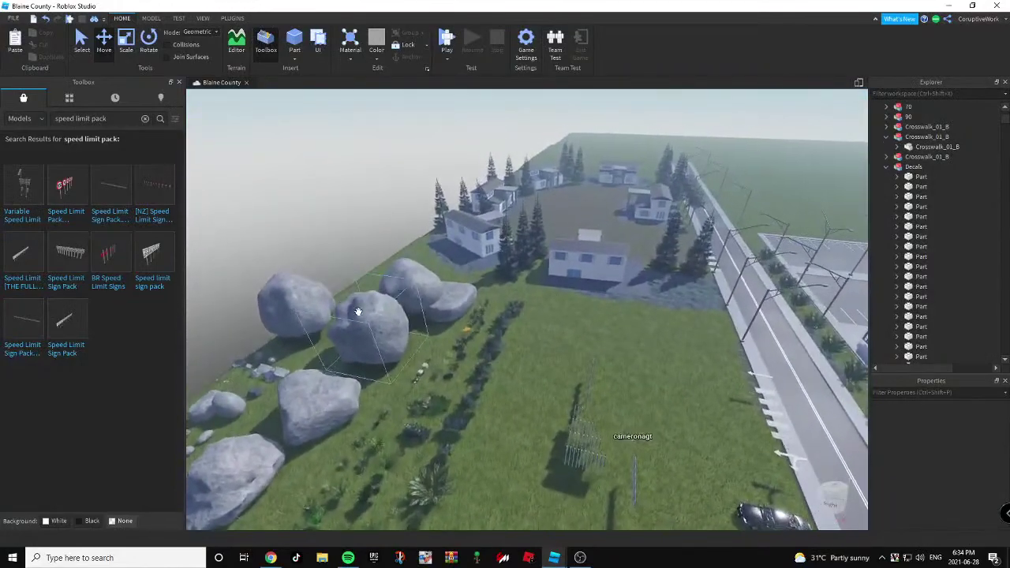
right_click_drag(358, 311, 357, 272)
key("w")
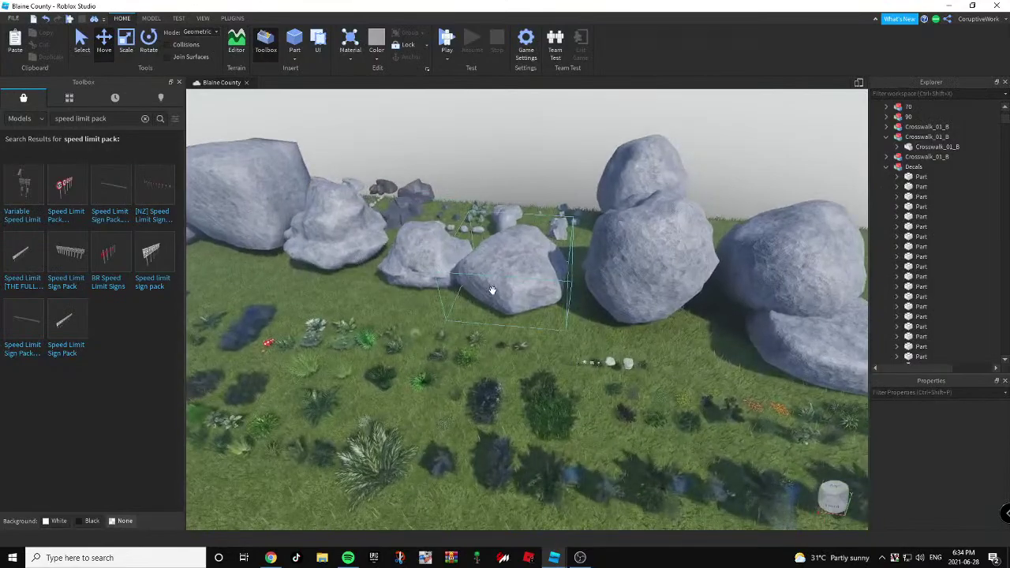
left_click(494, 288)
key("ctrl+d")
left_click_drag(508, 267, 688, 285)
key("ctrl+4")
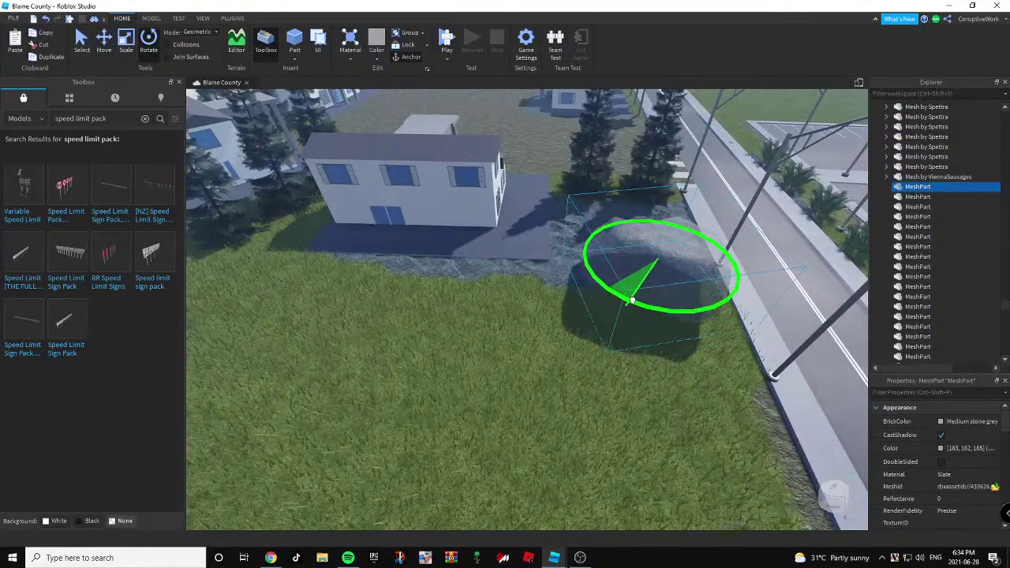
key("ctrl+2")
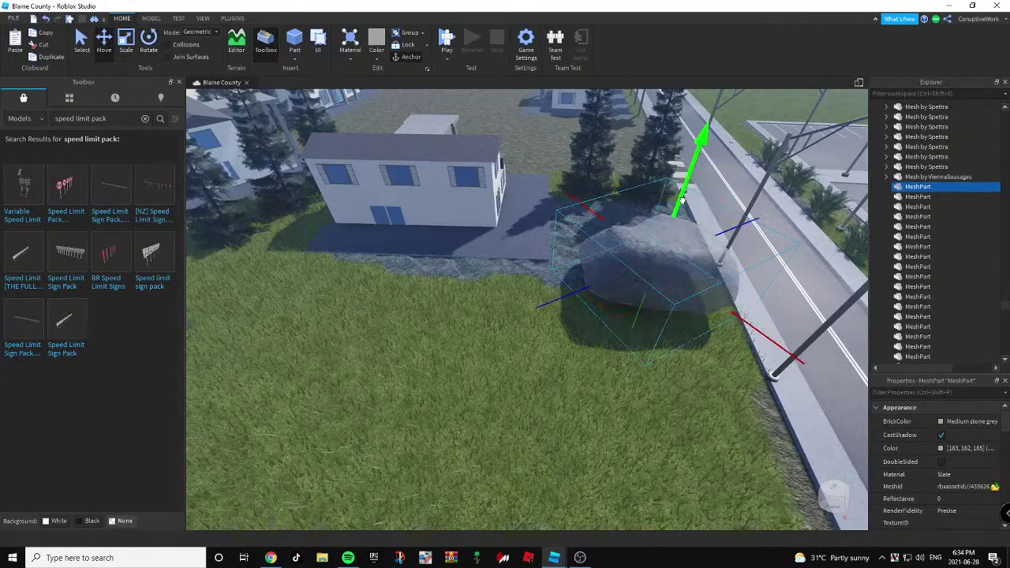
left_click_drag(679, 207, 677, 219)
Add two more copies of the boulder and spread them across the grass along the back of the house nearest the road.
right_click_drag(677, 221, 581, 322)
right_click_drag(623, 377, 594, 291)
left_click_drag(674, 281, 763, 280)
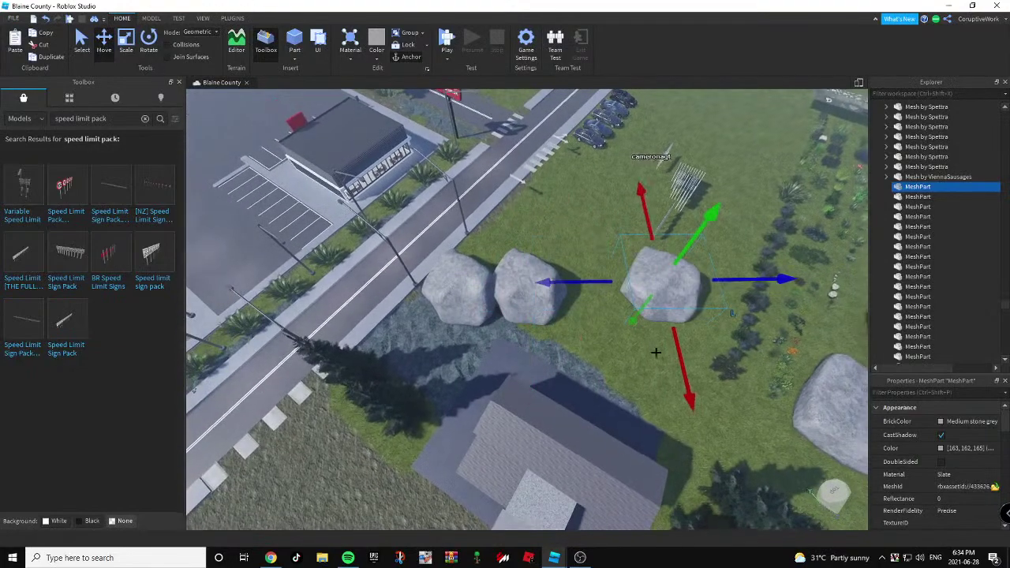
key("s")
left_click_drag(684, 367, 696, 421)
Place two further boulder copies side by side behind the second house near the map edge.
right_click_drag(654, 397, 542, 225)
left_click_drag(590, 183, 638, 130)
key("d")
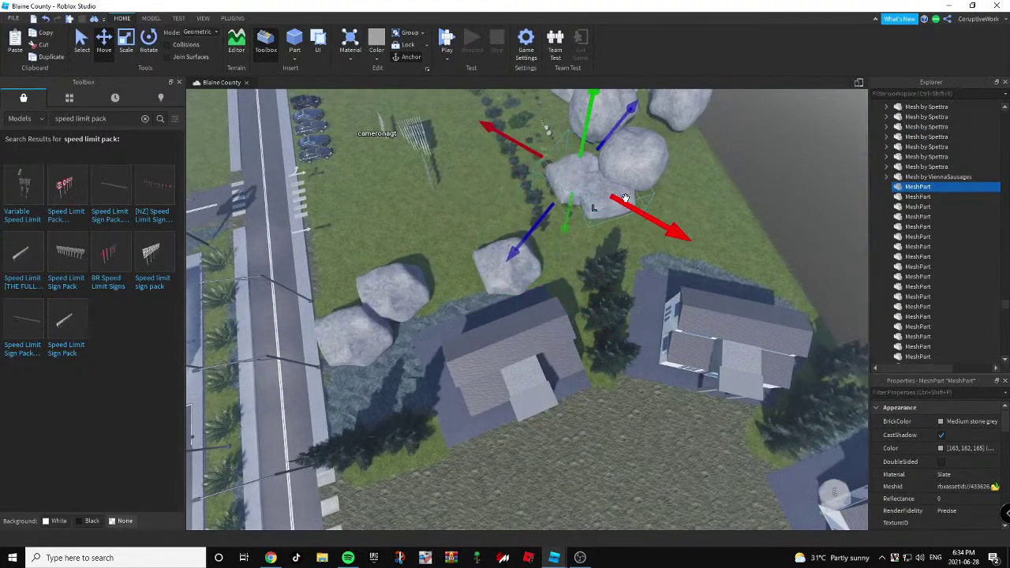
left_click_drag(639, 209, 718, 244)
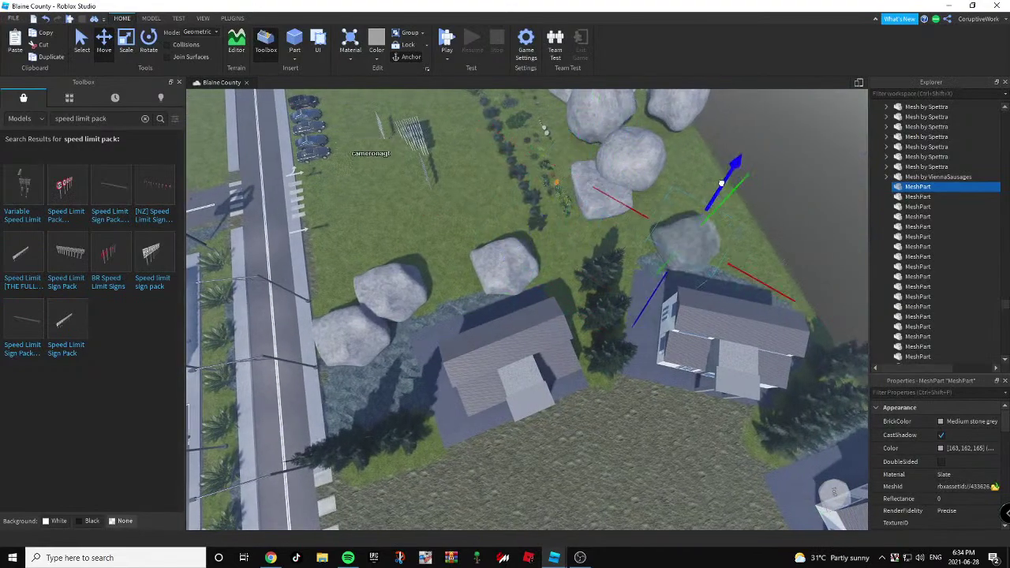
left_click_drag(744, 262, 755, 266)
key("ctrl+d")
right_click_drag(802, 228, 852, 225)
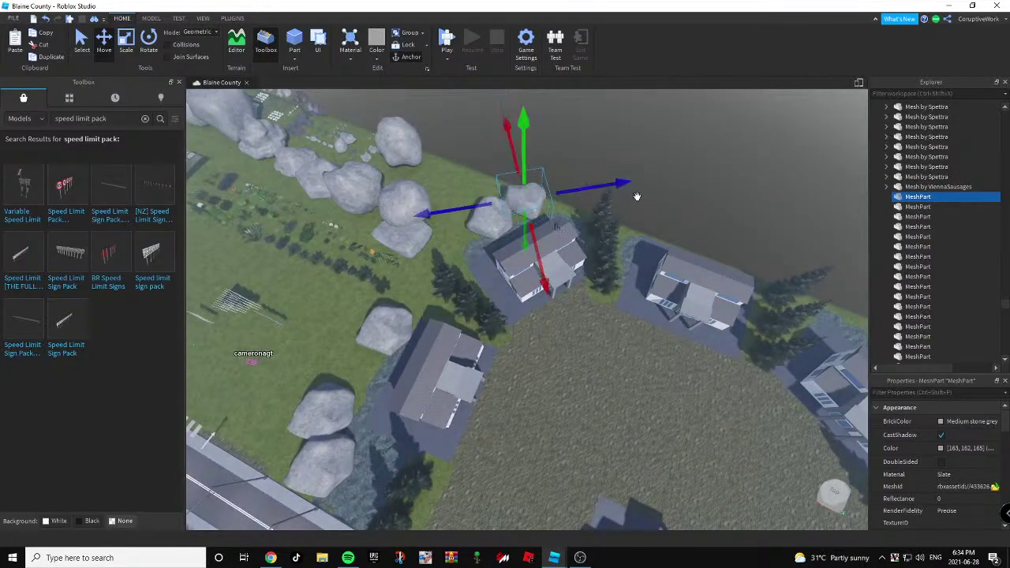
left_click(637, 196)
key("w")
right_click_drag(637, 197, 591, 268)
key("w")
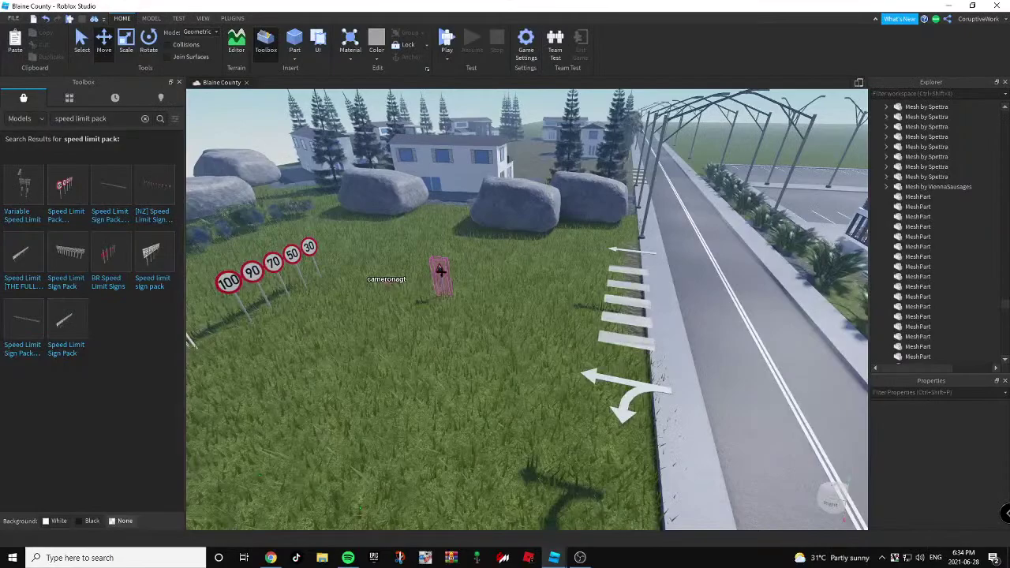
left_click(441, 271)
left_click(126, 41)
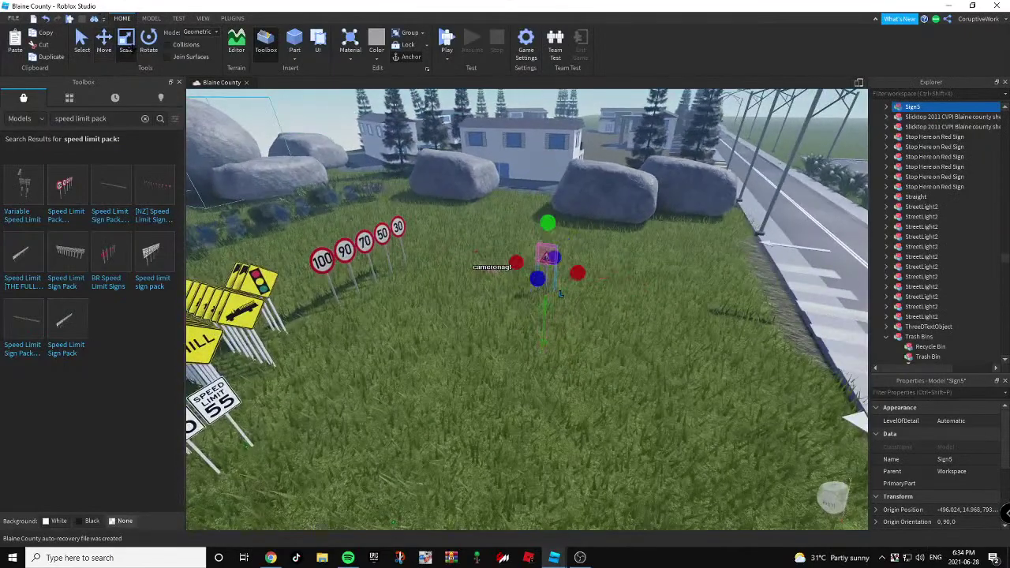
left_click(670, 318)
Duplicate the yellow BUMP 15 MPH sign and place the copy on the sidewalk ahead of the raised road section.
right_click_drag(670, 318, 670, 318)
key("w")
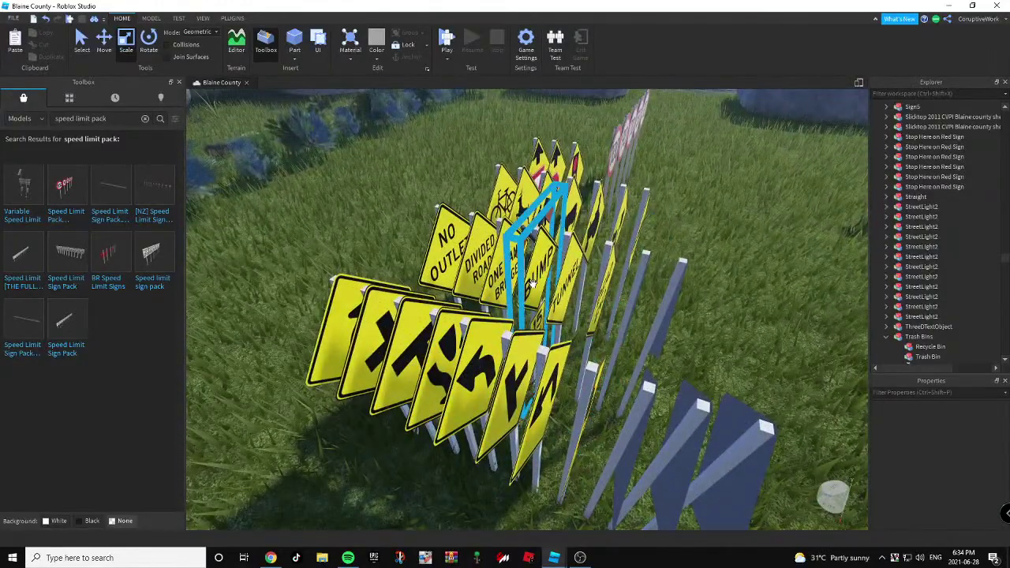
left_click(532, 284)
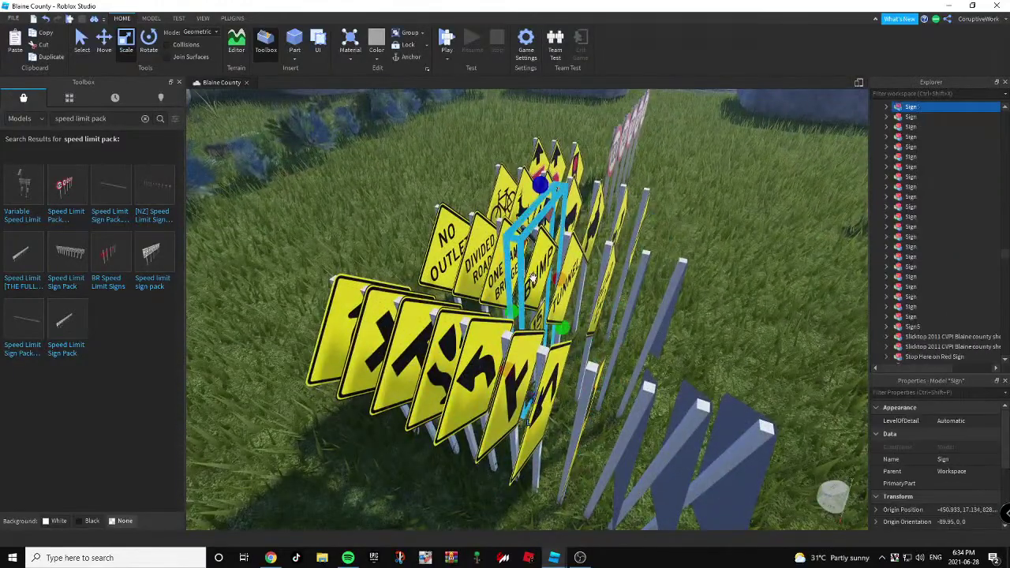
key("ctrl+d")
left_click_drag(533, 284, 639, 312)
key("w")
left_click_drag(458, 210, 541, 370)
key("s")
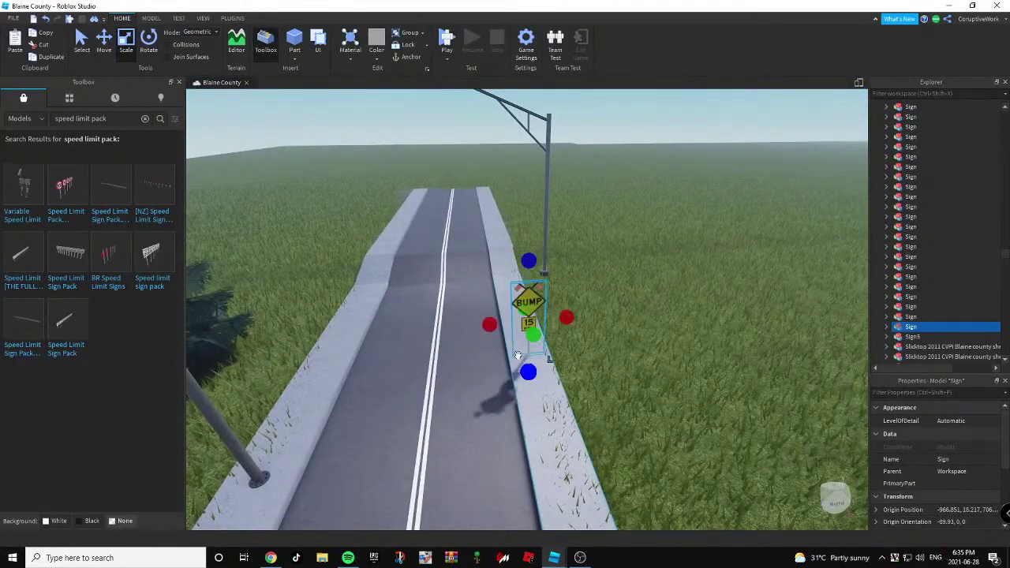
Shift the BUMP sign along the sidewalk toward the street light and lower it to the ground.
right_click_drag(518, 355, 498, 352)
key("w")
key("d")
left_click(105, 46)
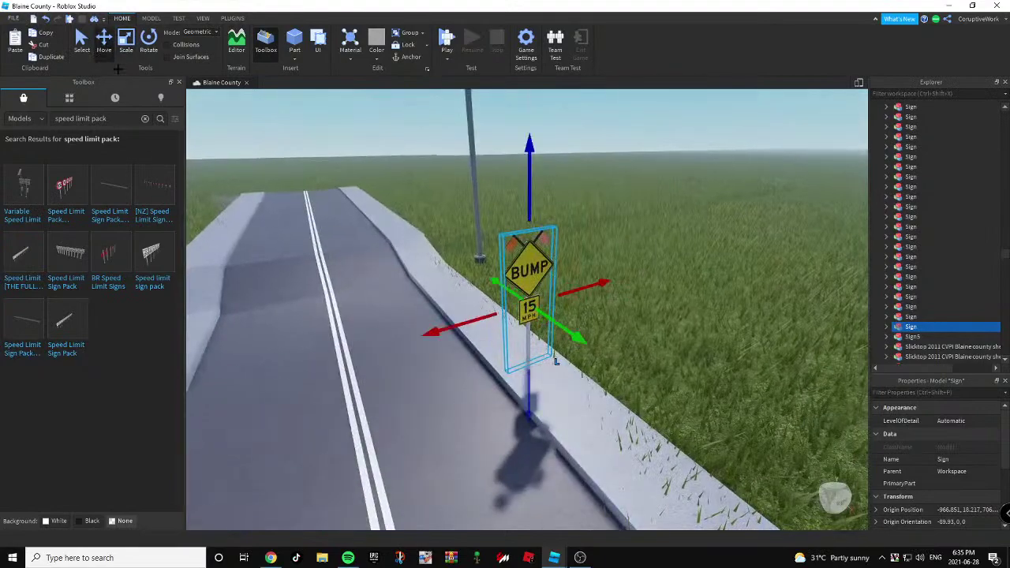
left_click_drag(546, 322, 454, 335)
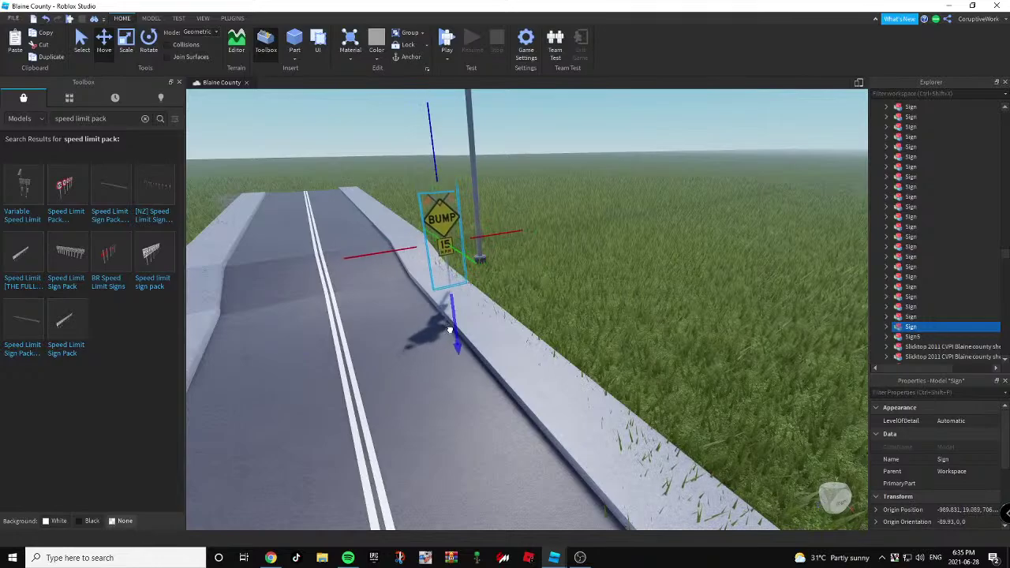
right_click_drag(598, 271, 561, 248)
key("d")
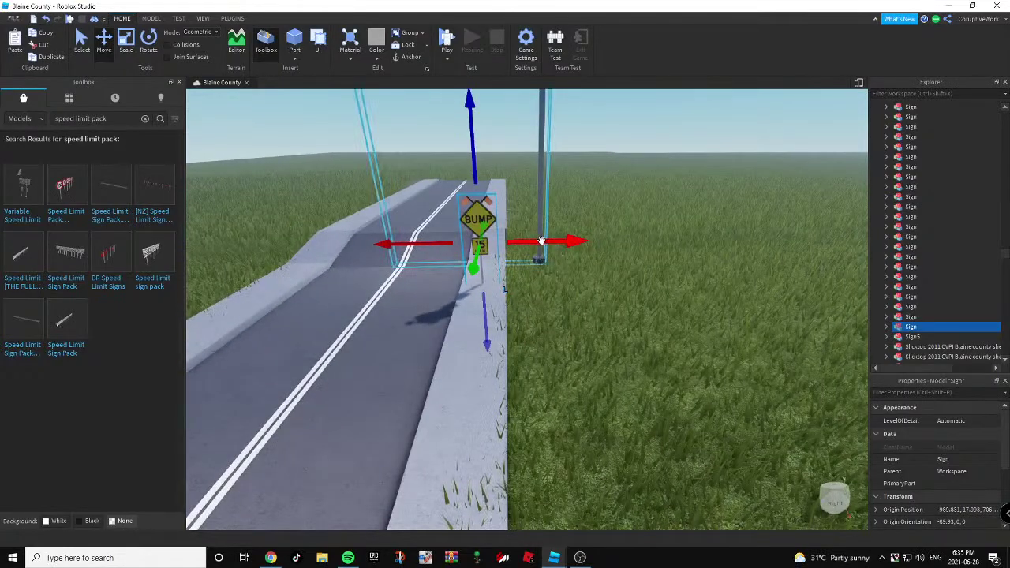
Duplicate the BUMP sign and move the copy to the opposite sidewalk on the far side of the raised road section.
key("ctrl+d")
key("a")
left_click_drag(542, 241, 430, 243)
key("d")
right_click_drag(430, 243, 430, 237)
left_click_drag(463, 235, 572, 242)
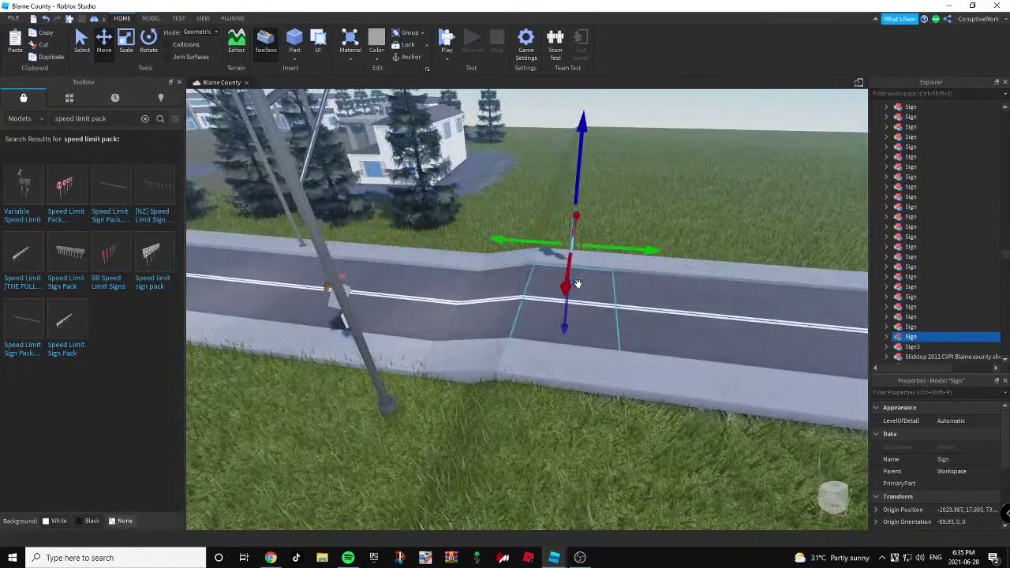
left_click_drag(569, 298, 568, 296)
Lower the second BUMP sign onto the sidewalk and turn it to face traffic coming from the other direction.
key("d")
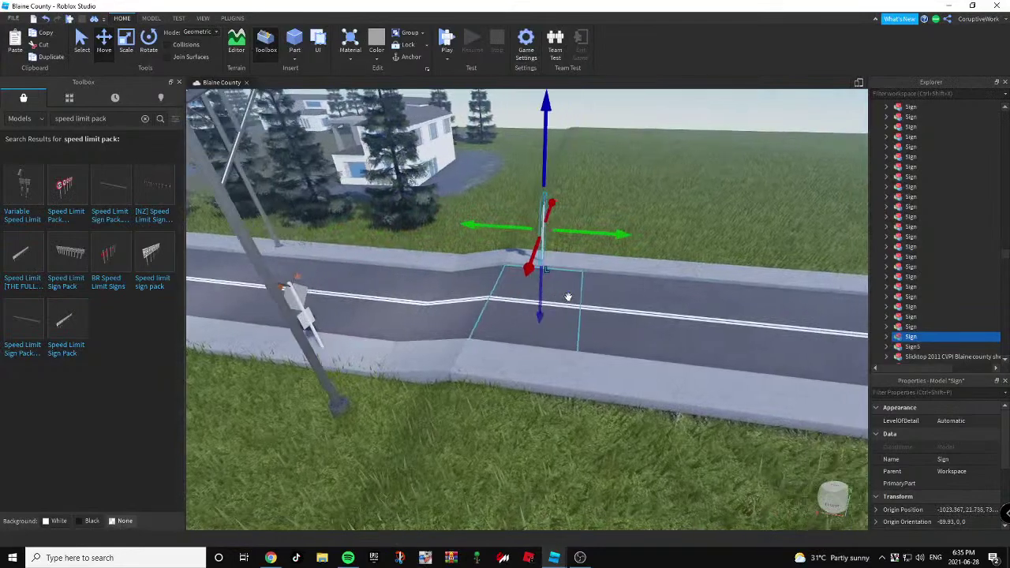
right_click_drag(568, 297, 568, 296)
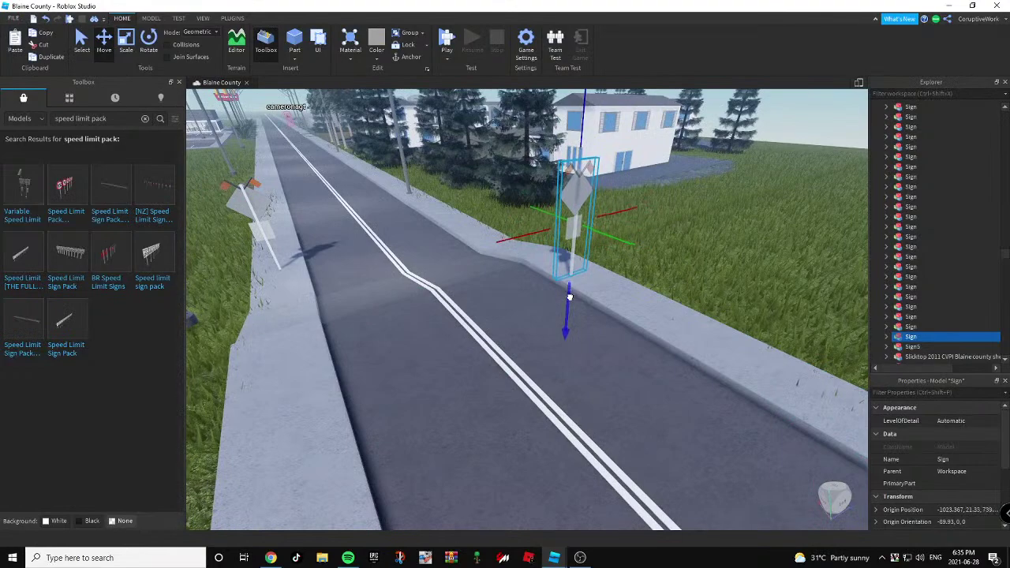
left_click_drag(569, 298, 569, 297)
right_click_drag(573, 289, 571, 289)
key("d")
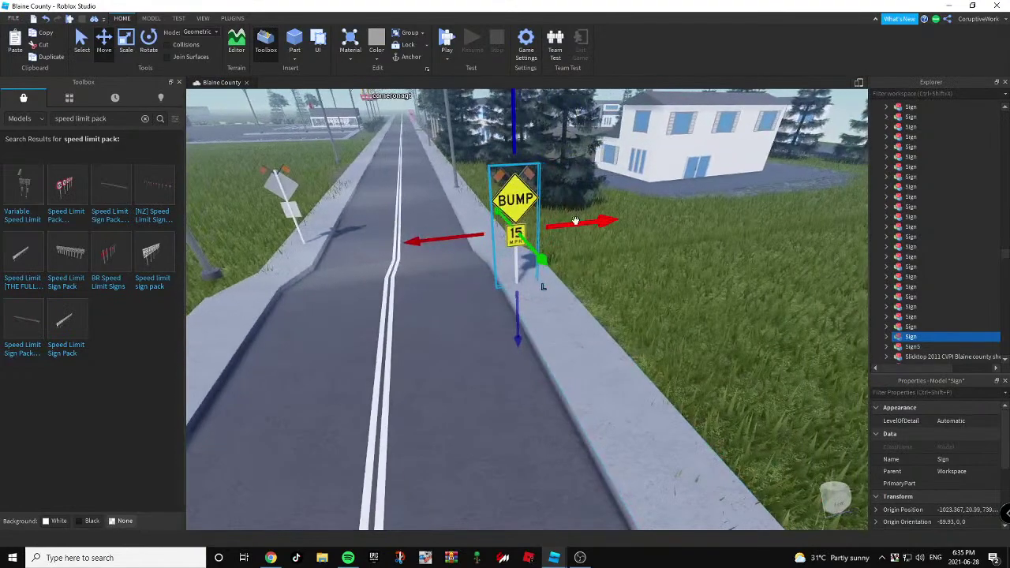
left_click(657, 258)
Survey the road, houses and sign area from above for the next spot to work on.
key("a")
right_click_drag(511, 217, 510, 215)
key("a")
key("e")
key("a")
key("w")
key("w")
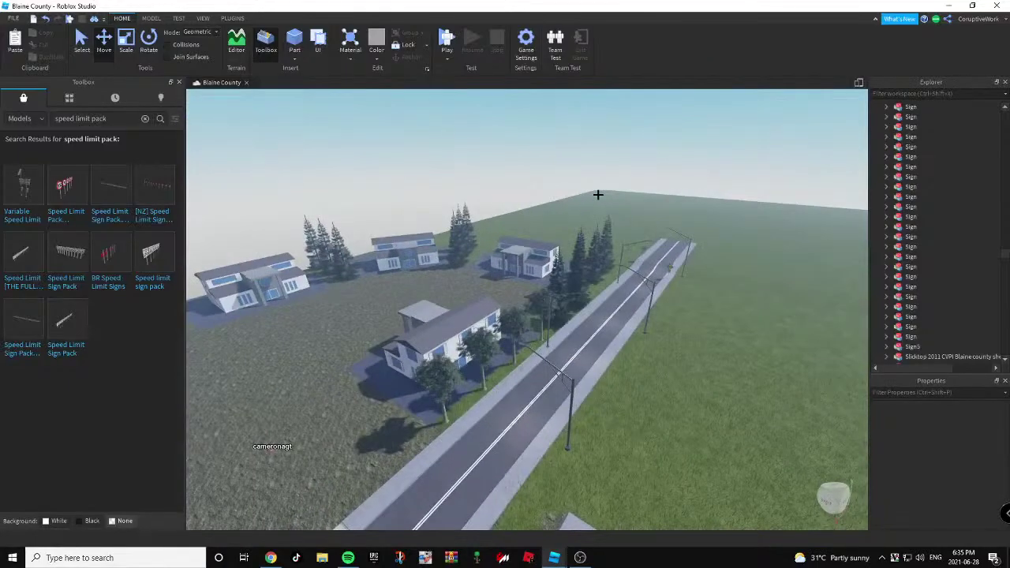
right_click_drag(598, 194, 598, 194)
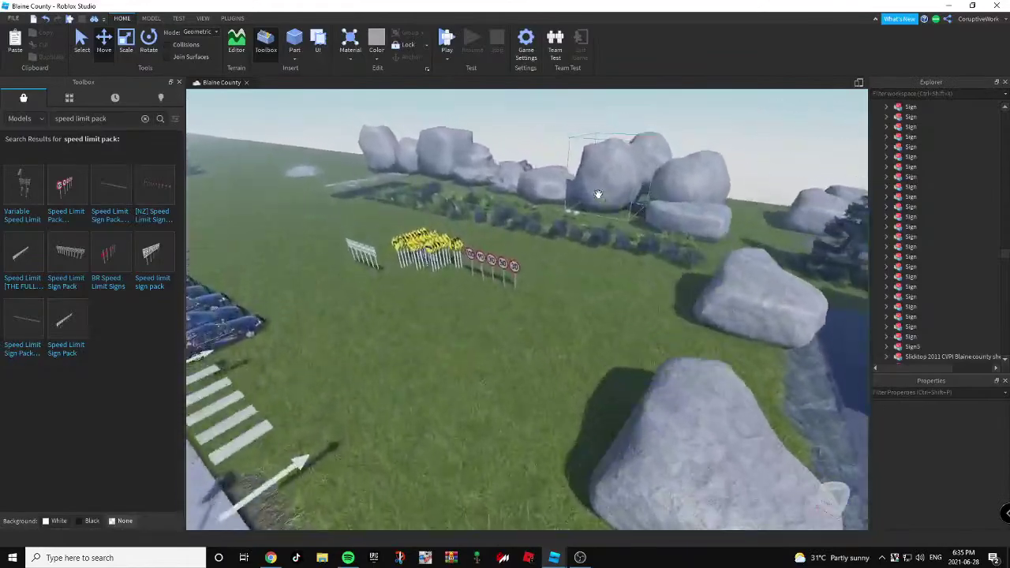
key("w")
right_click_drag(598, 195, 598, 194)
key("w")
Search the toolbox for "speed bump" and place the black and yellow Speed Bump across both lanes near the crosswalk.
left_click(145, 119)
type("spe")
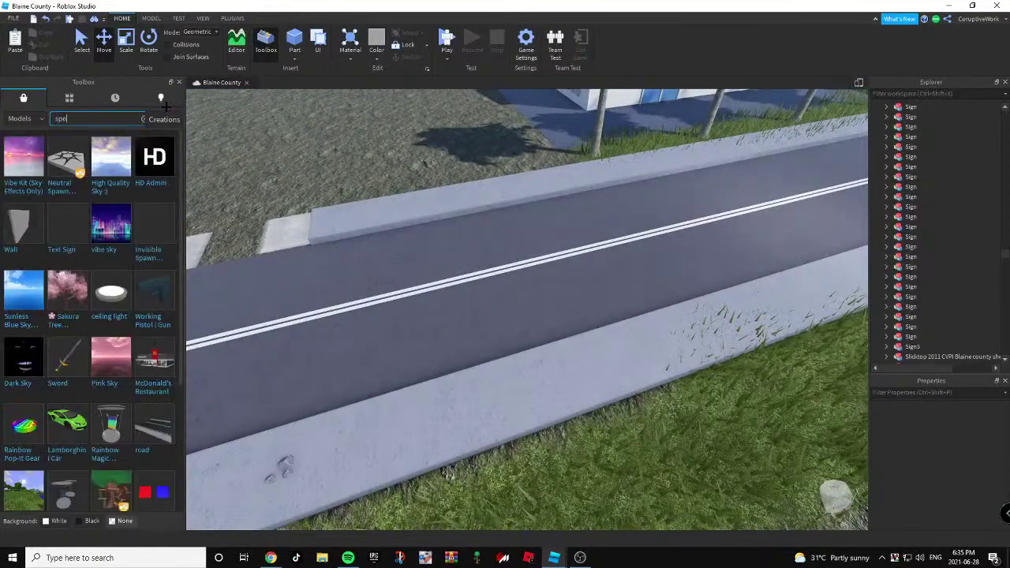
type("ed bump")
key("Return")
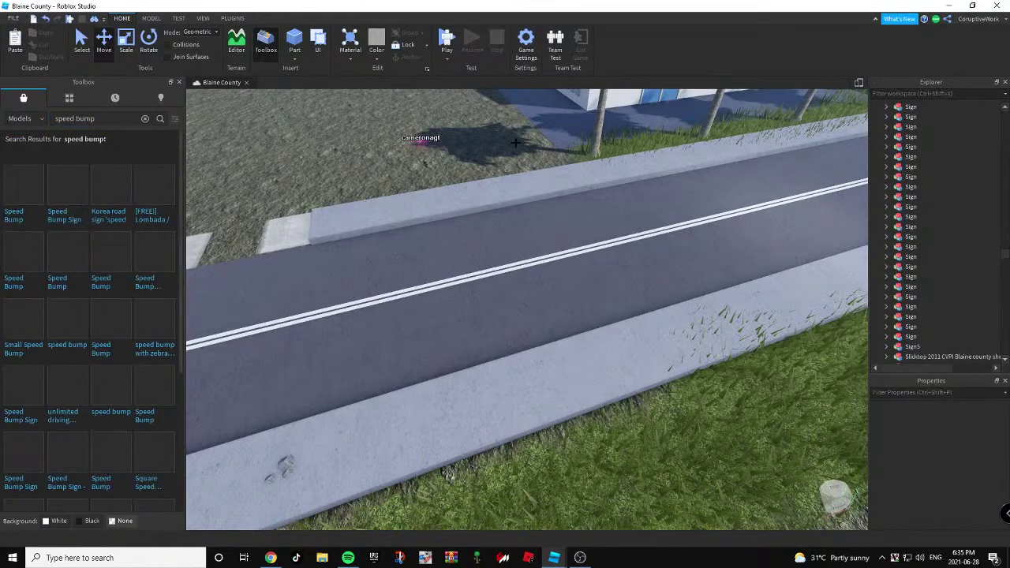
right_click_drag(511, 180, 511, 180)
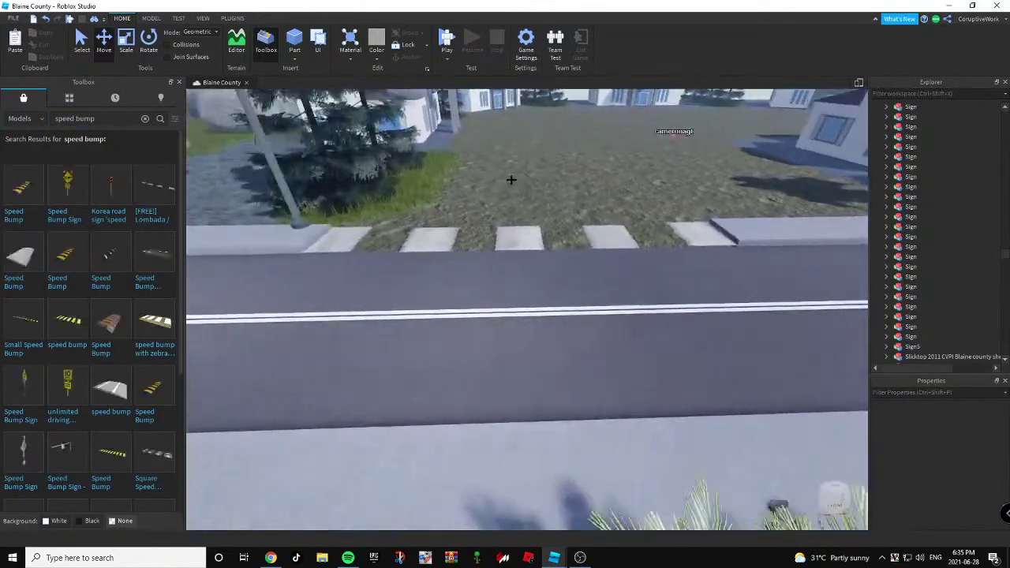
left_click(8, 201)
right_click_drag(584, 260, 578, 262)
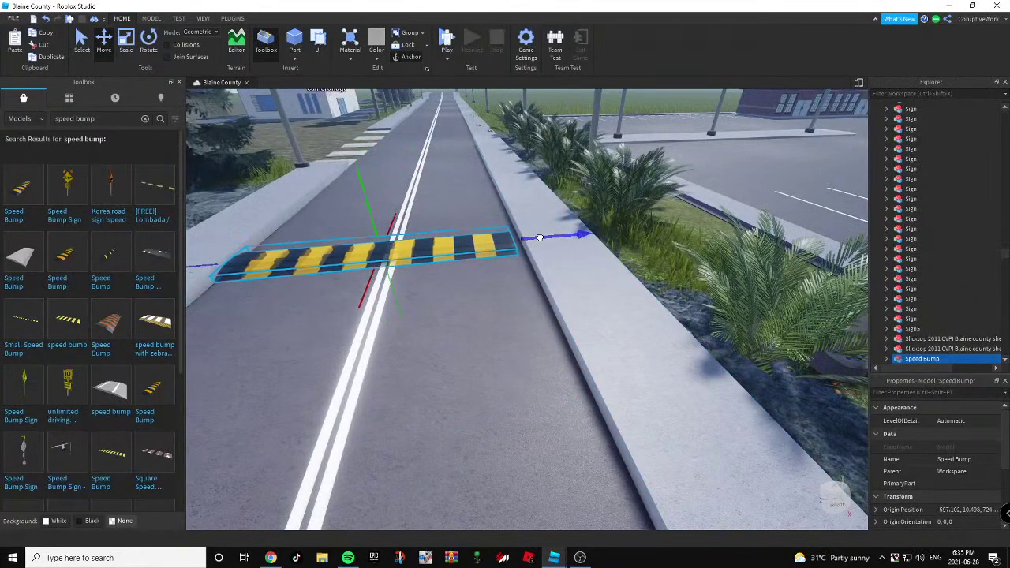
Duplicate the speed bump and move the copy farther along the road, near the row of trees by the houses.
right_click_drag(545, 234, 511, 249)
middle_click_drag(511, 250, 399, 249)
key("ctrl+d")
left_click_drag(335, 257, 575, 258)
key("d")
left_click(666, 333)
key("w")
key("d")
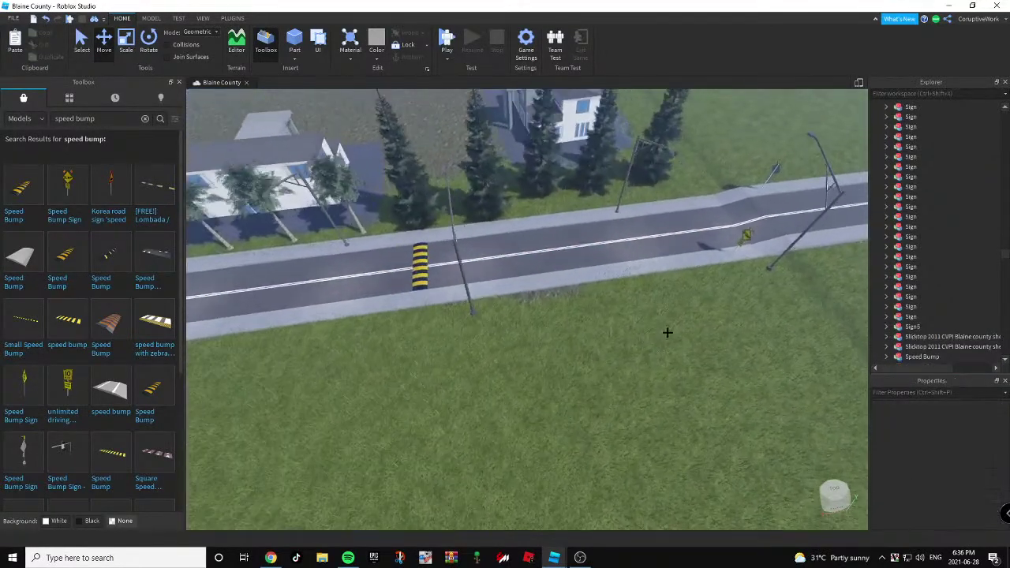
right_click_drag(665, 316, 665, 314)
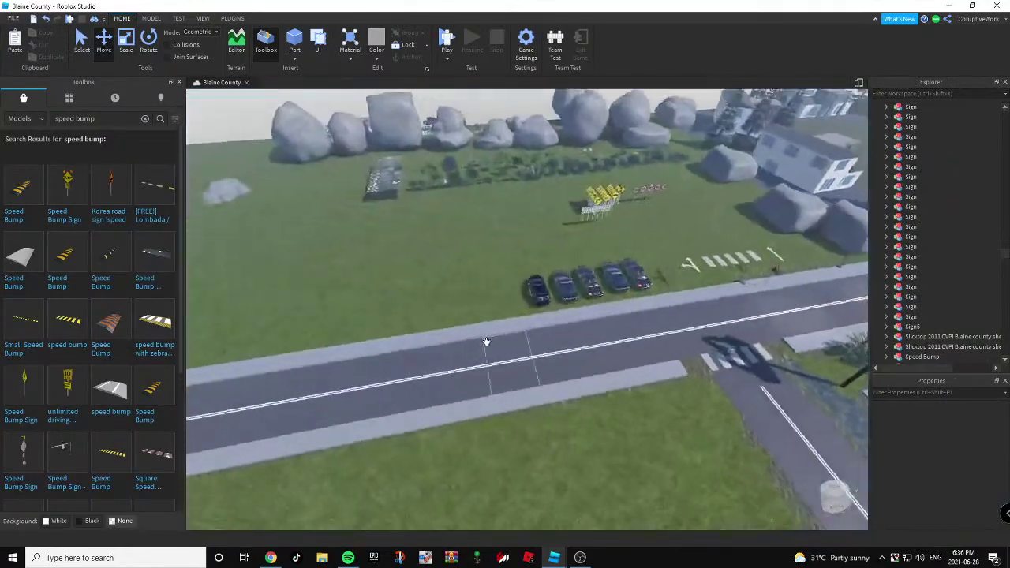
Reposition the patrol car at the crosswalk end of the parked row and rotate it on the grass.
right_click_drag(486, 340, 497, 353)
key("w")
left_click_drag(449, 300, 607, 222)
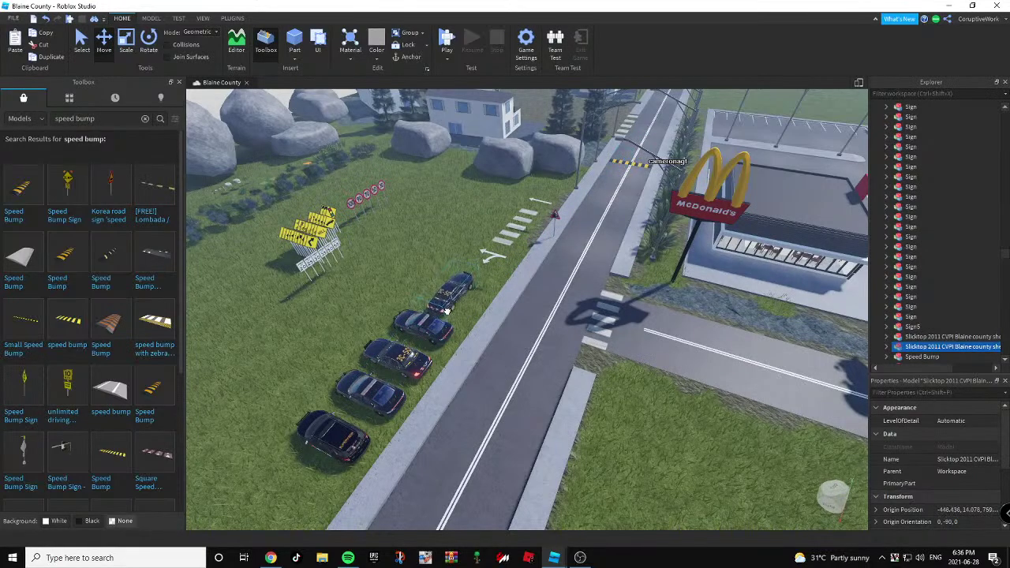
key("ctrl+r")
left_click_drag(447, 311, 448, 311)
left_click(352, 298)
Insert the large overhead Speed Bump Sign near the McDonald's speed bump and turn it so its pole stands on the restaurant-side sidewalk.
key("w")
right_click_drag(603, 234, 603, 233)
key("w")
key("a")
right_click_drag(542, 236, 547, 235)
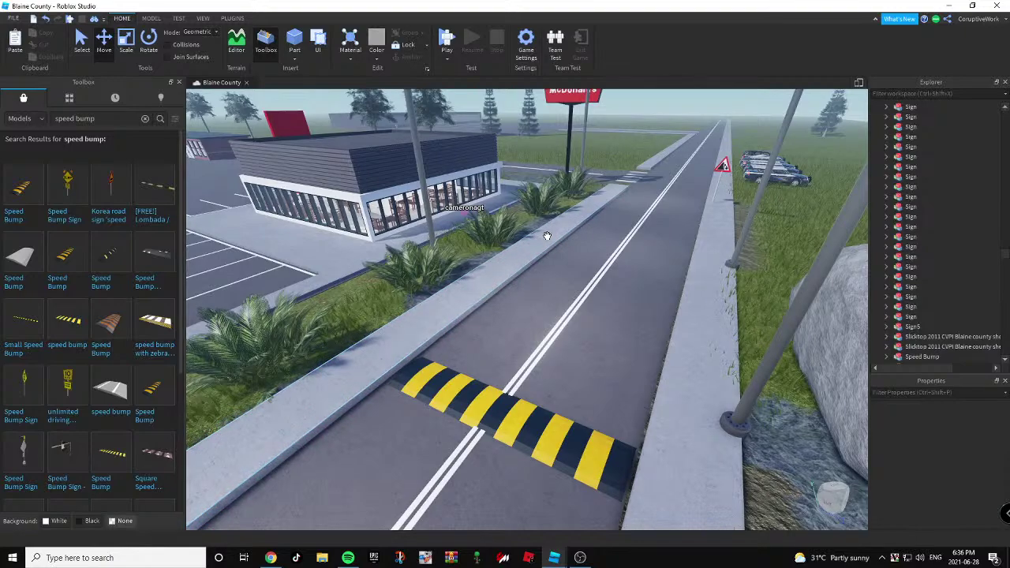
left_click(66, 473)
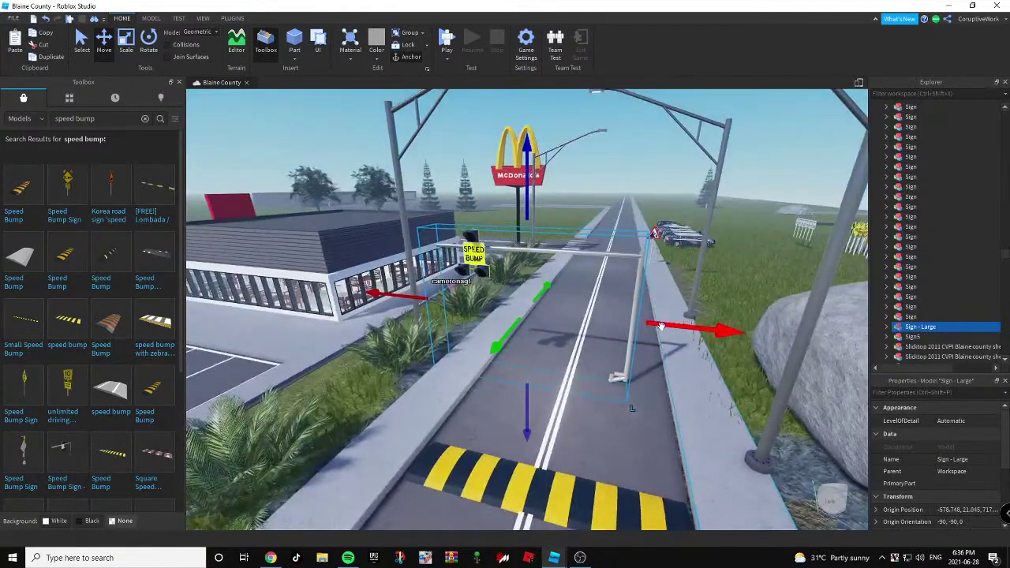
left_click_drag(661, 325, 698, 331)
left_click_drag(553, 219, 551, 211)
left_click_drag(696, 325, 652, 319)
left_click_drag(513, 402, 512, 408)
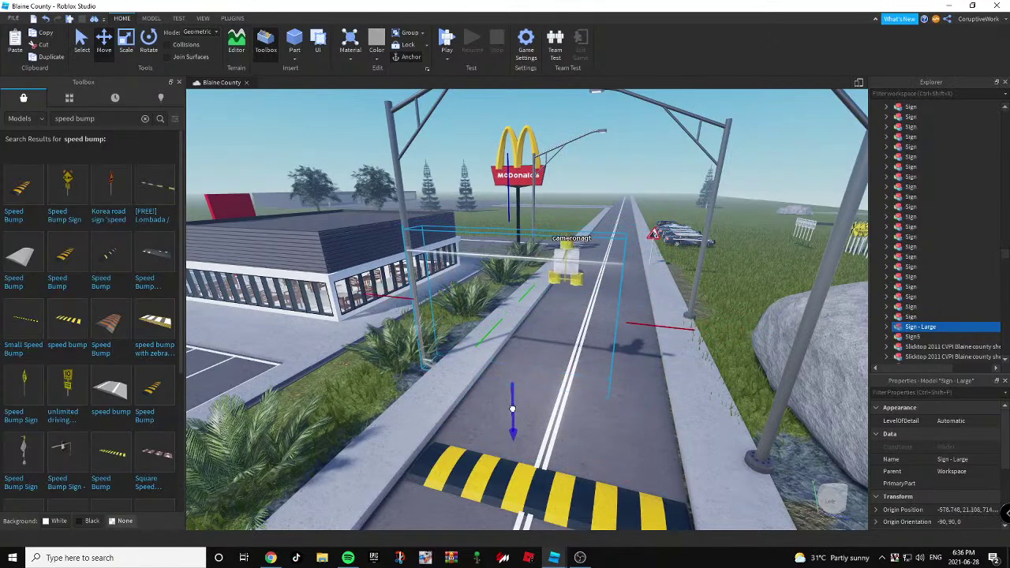
Slide the overhead speed bump sign farther along the road, away from the speed bump.
right_click_drag(512, 408, 530, 307)
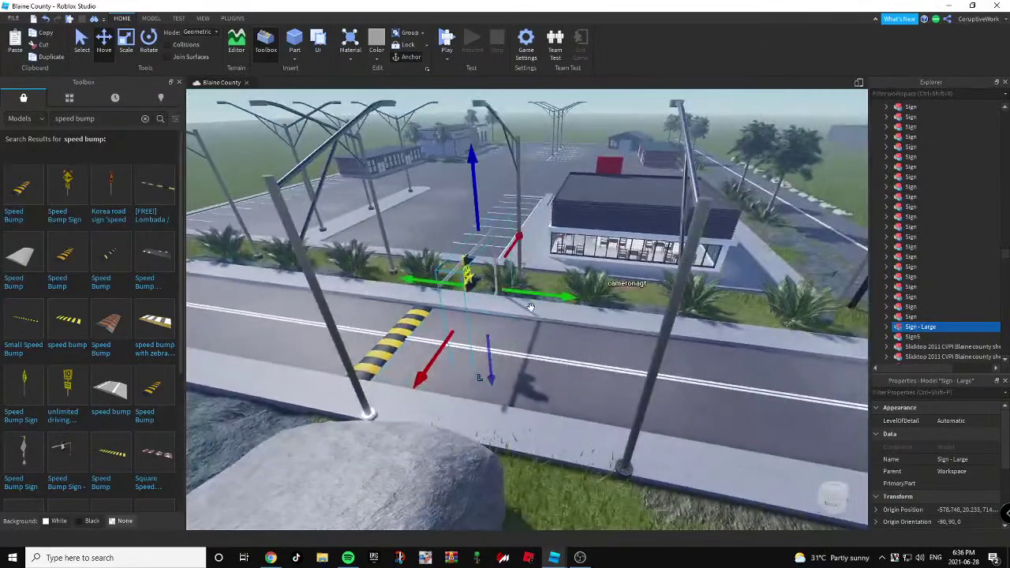
key("d")
left_click_drag(539, 293, 579, 304)
right_click_drag(579, 305, 538, 305)
Duplicate the overhead sign, turn the copy to face opposite traffic, and place it on the other side of the speed bump.
key("ctrl+d")
key("a")
mouse_move(547, 304)
left_mouse_down()
mouse_move(479, 305)
mouse_move(541, 311)
left_mouse_up()
key("ctrl+r")
key("ctrl+r")
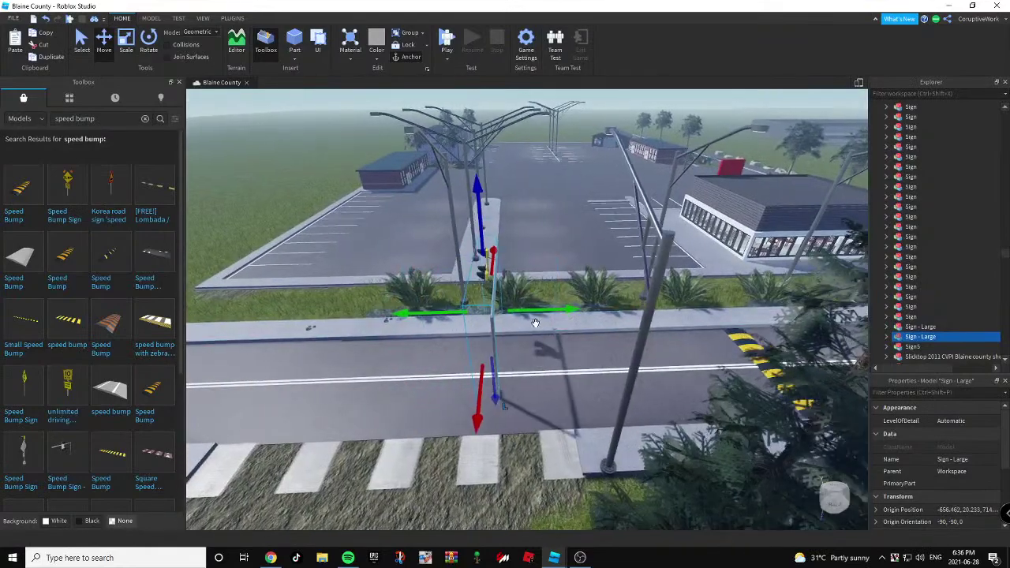
right_click_drag(534, 323, 534, 343)
key("a")
left_click_drag(537, 369, 605, 400)
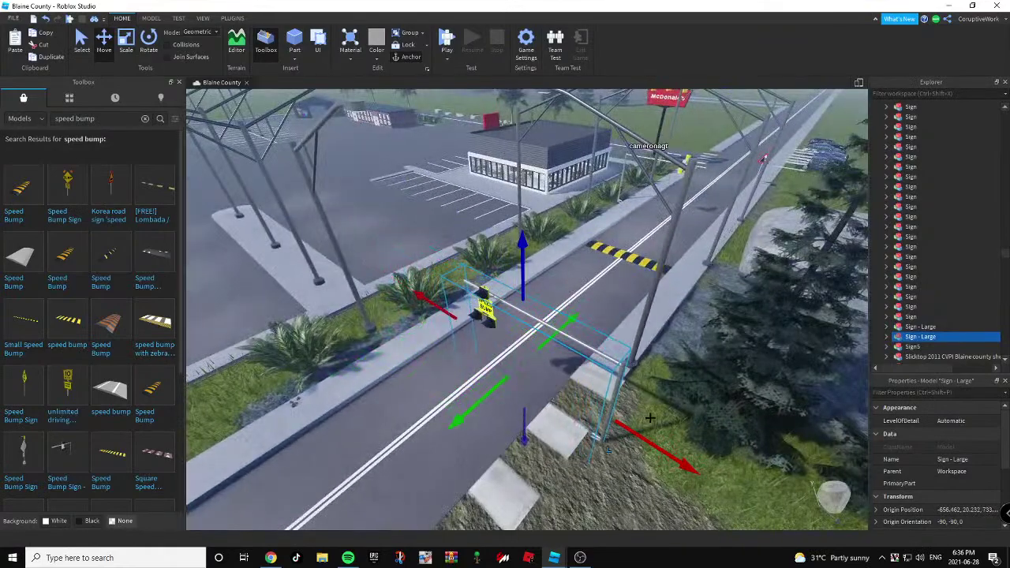
left_click_drag(557, 331, 639, 284)
right_click_drag(707, 378, 707, 376)
key("d")
key("w")
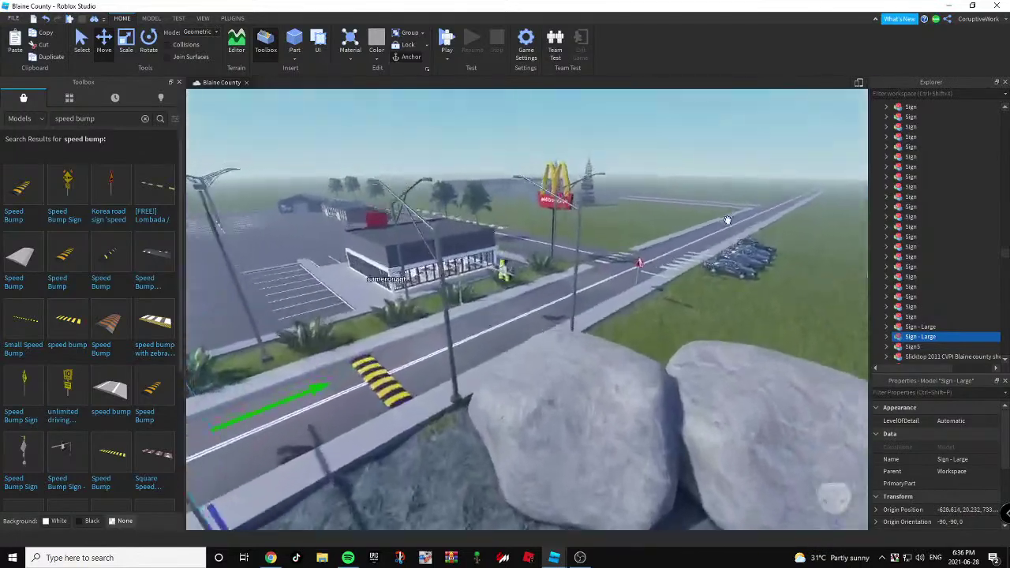
Delete the street lights that crowd the two overhead signs around the speed bump near the McDonald's.
right_click_drag(728, 217, 727, 223)
key("s")
left_click(612, 234)
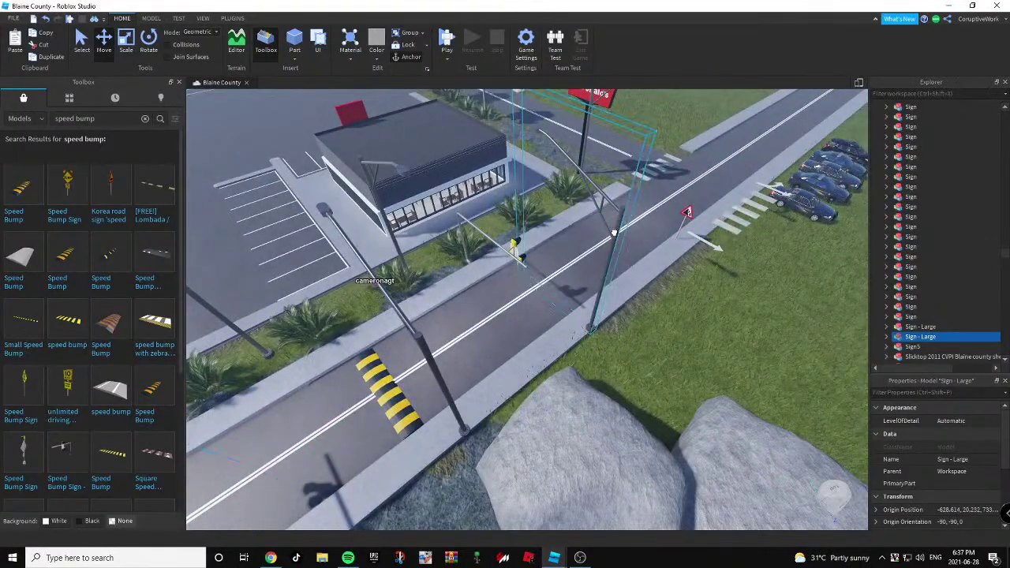
key("s")
right_click_drag(456, 205, 452, 204)
left_click(468, 195)
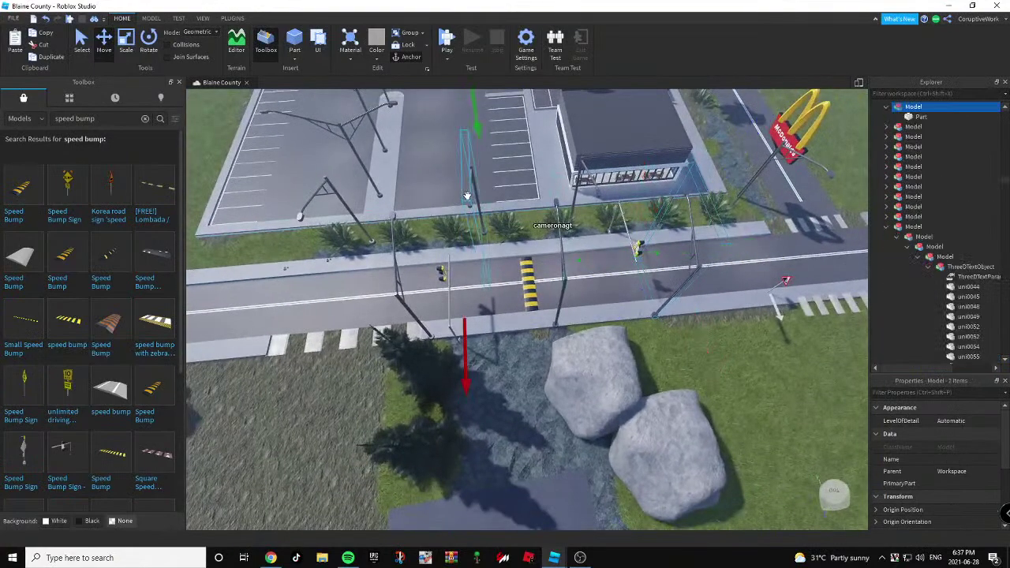
left_click(693, 307)
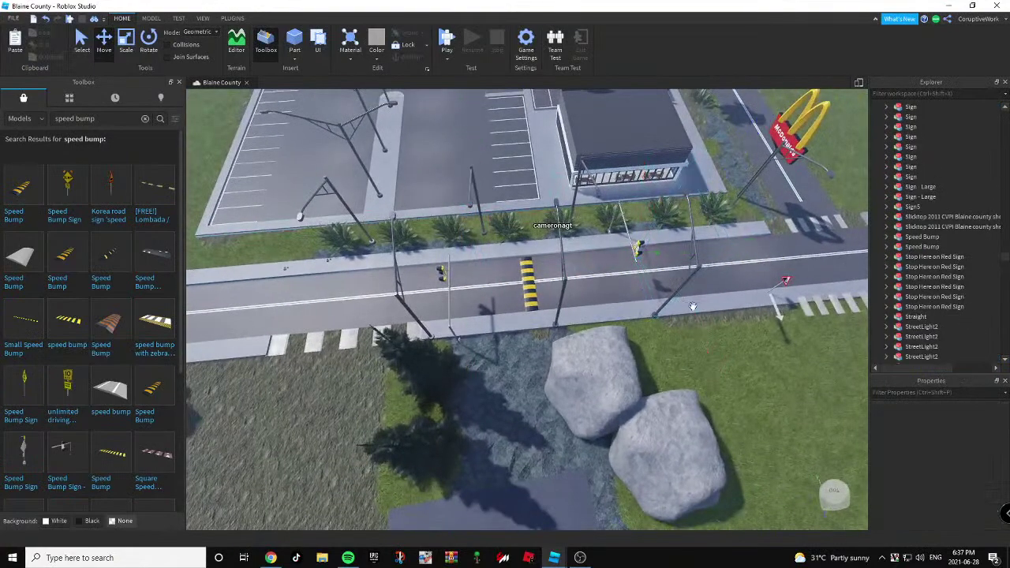
left_click(696, 253)
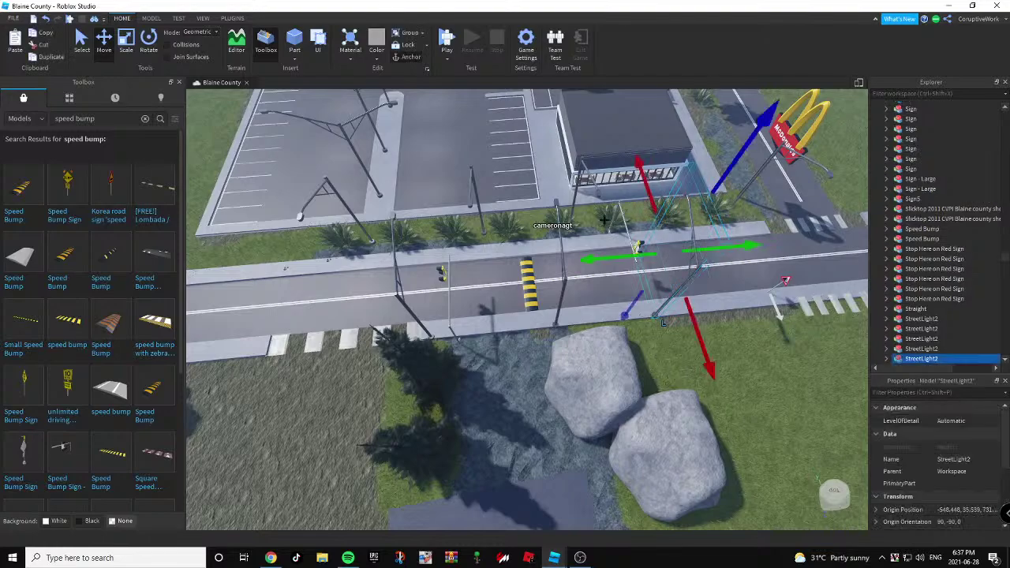
left_click(474, 188, "ctrl")
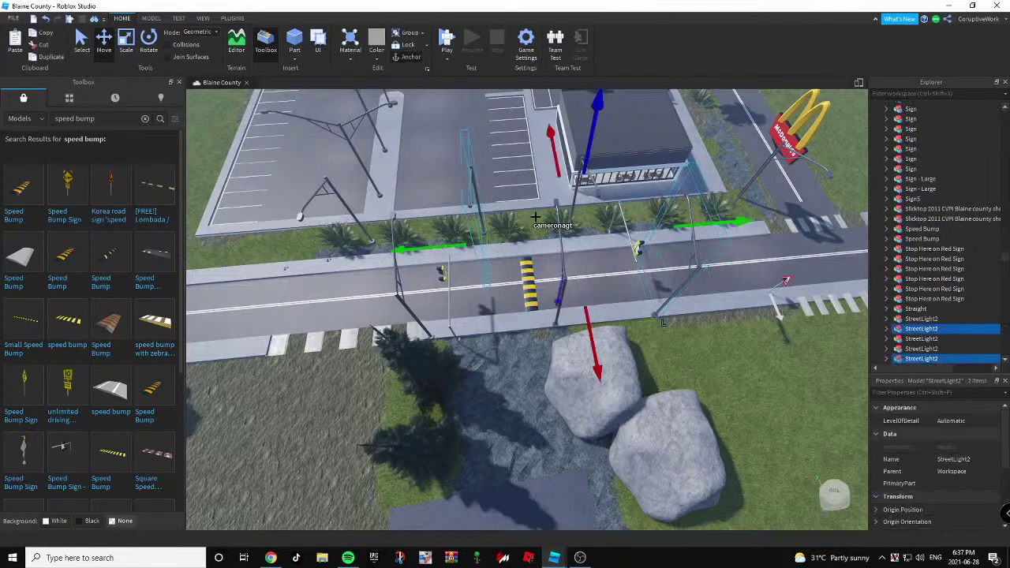
left_click(565, 232, "ctrl")
key("Delete")
mouse_move(565, 232)
right_mouse_down()
mouse_move(494, 199)
mouse_move(547, 224)
right_mouse_up()
Duplicate the street light in front of the McDonald's and place the copy, turned around, on the opposite sidewalk before the crosswalk.
left_click(495, 199)
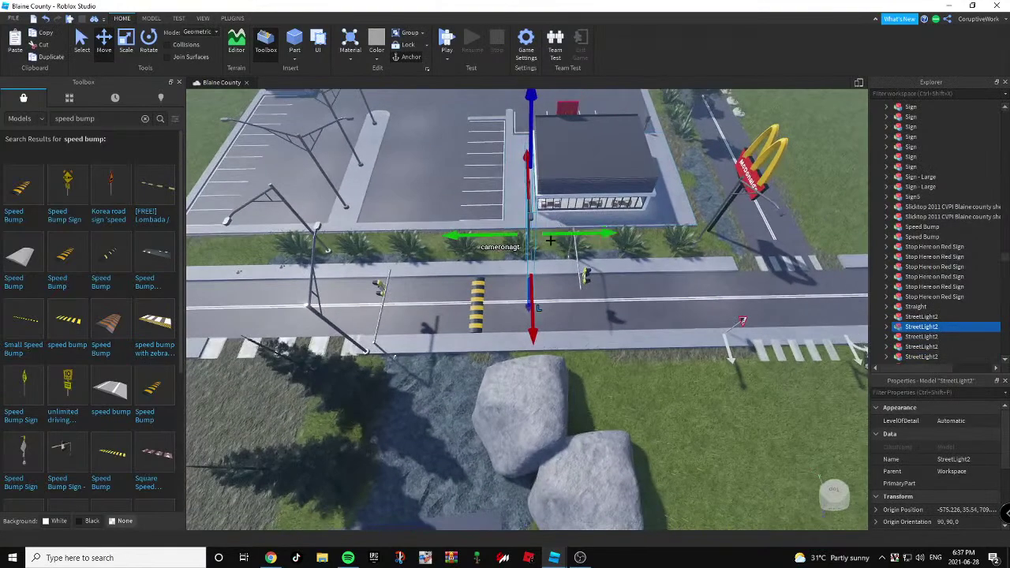
key("ctrl+d")
left_click_drag(560, 236, 700, 349)
key("d")
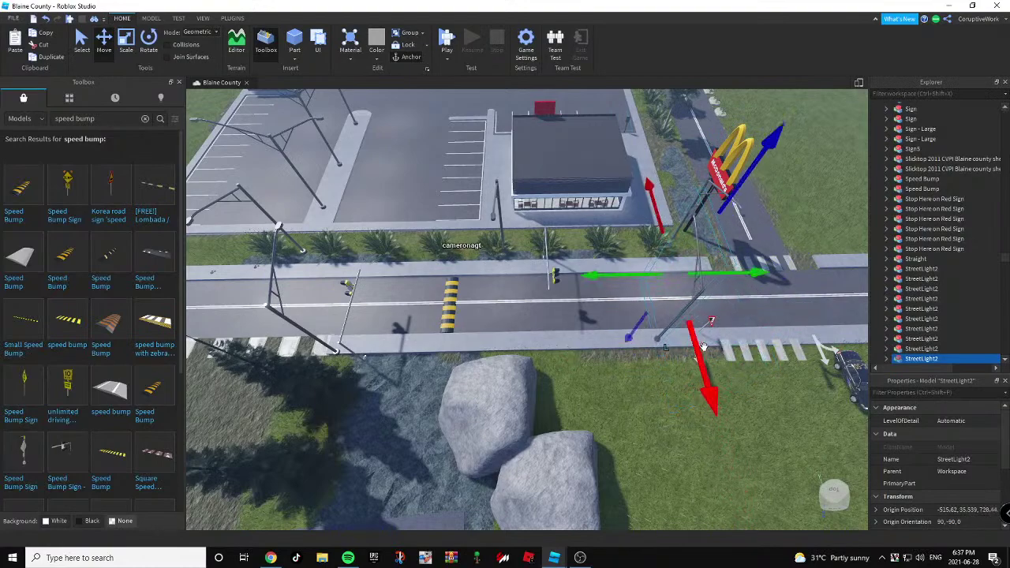
left_click_drag(730, 274, 689, 274)
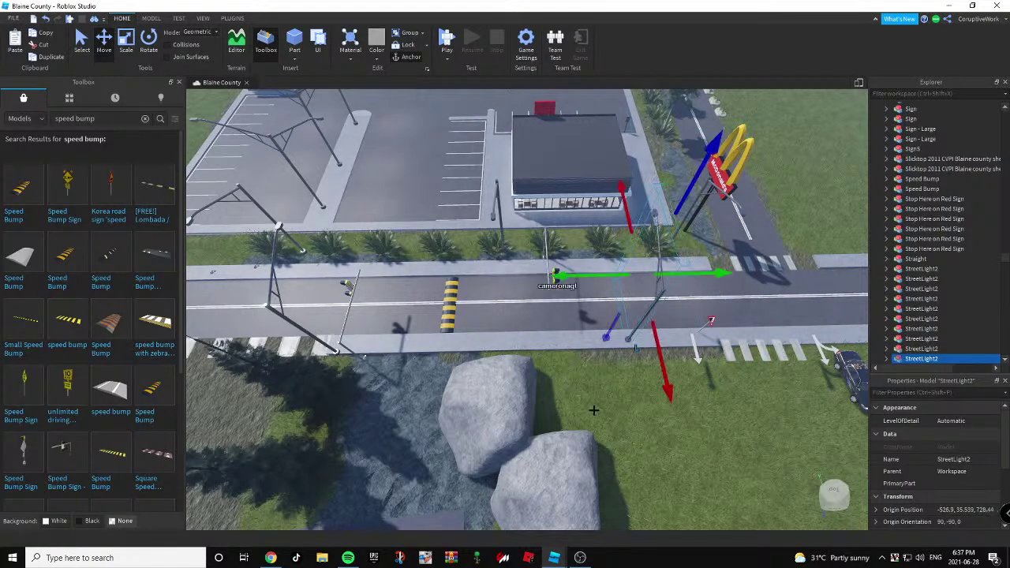
left_click(591, 409)
Inspect the speed bumps, overhead signs and street lights along the whole road.
right_click_drag(587, 379, 591, 378)
key("w")
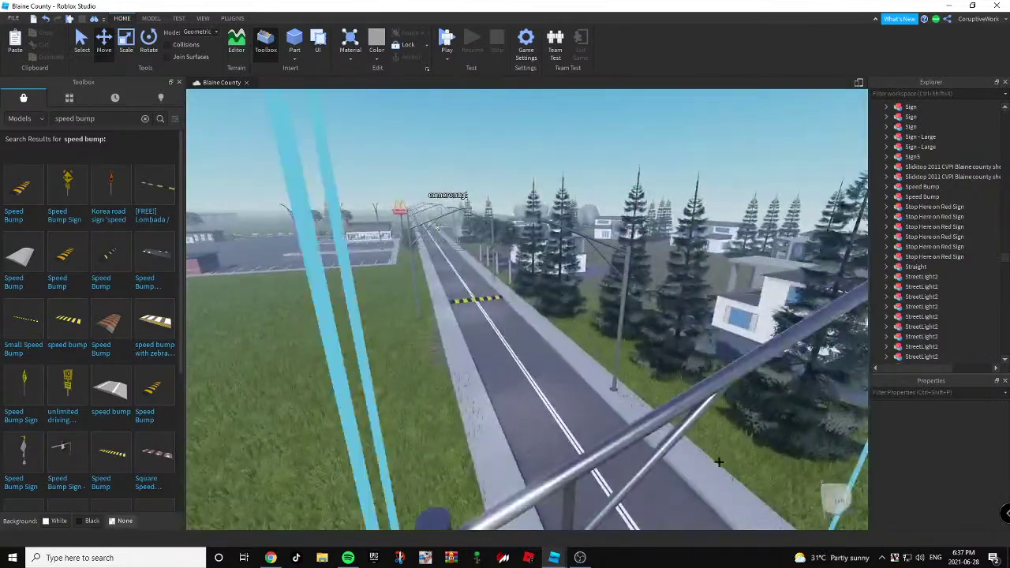
left_click(882, 558)
left_click(882, 558)
right_click_drag(581, 424, 580, 427)
key("w")
key("w")
key("w")
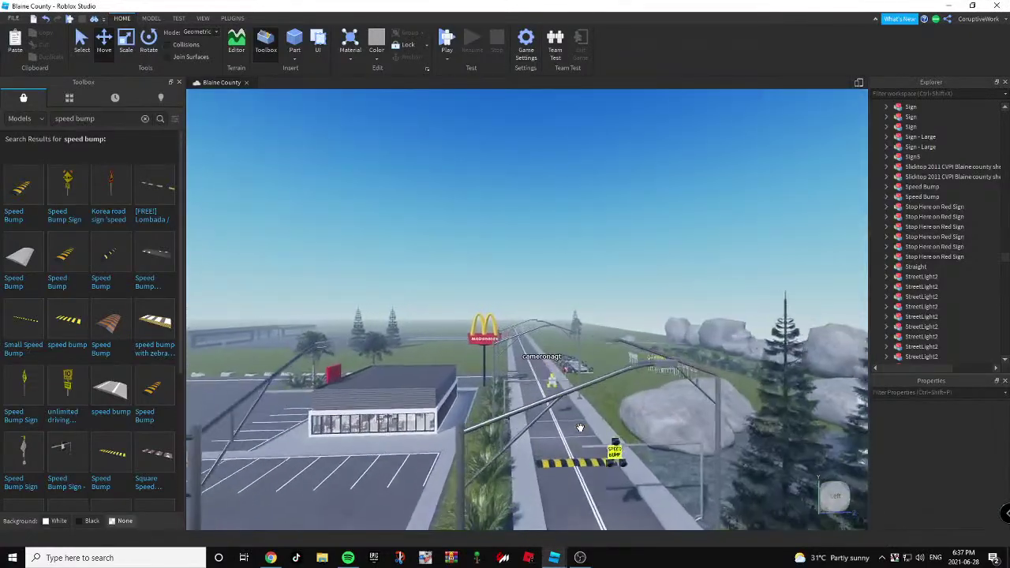
key("w")
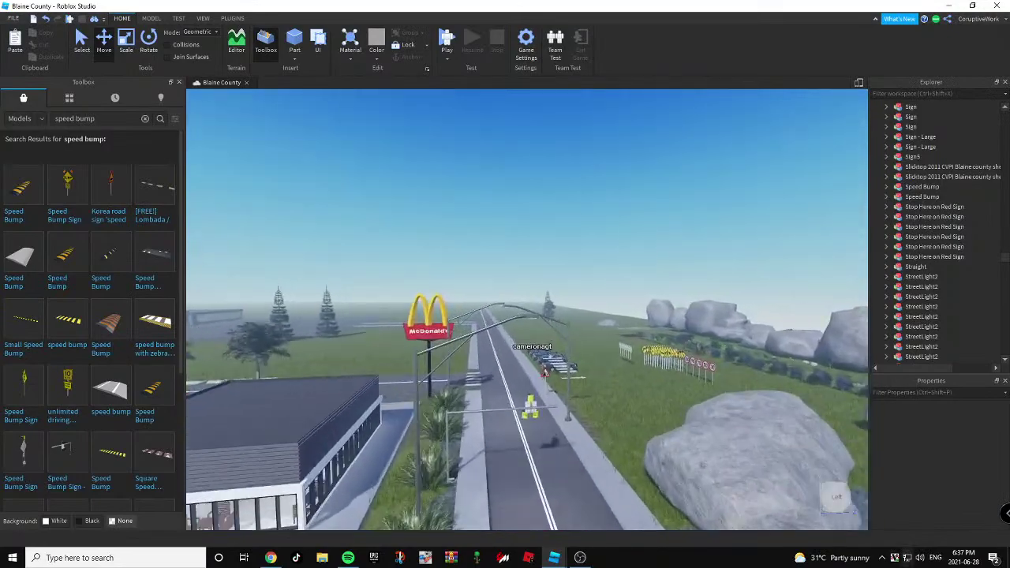
key("w")
mouse_move(644, 415)
right_mouse_down()
mouse_move(691, 415)
mouse_move(621, 424)
mouse_move(647, 413)
mouse_move(639, 413)
right_mouse_up()
key("w")
key("s")
key("w")
key("s")
key("d")
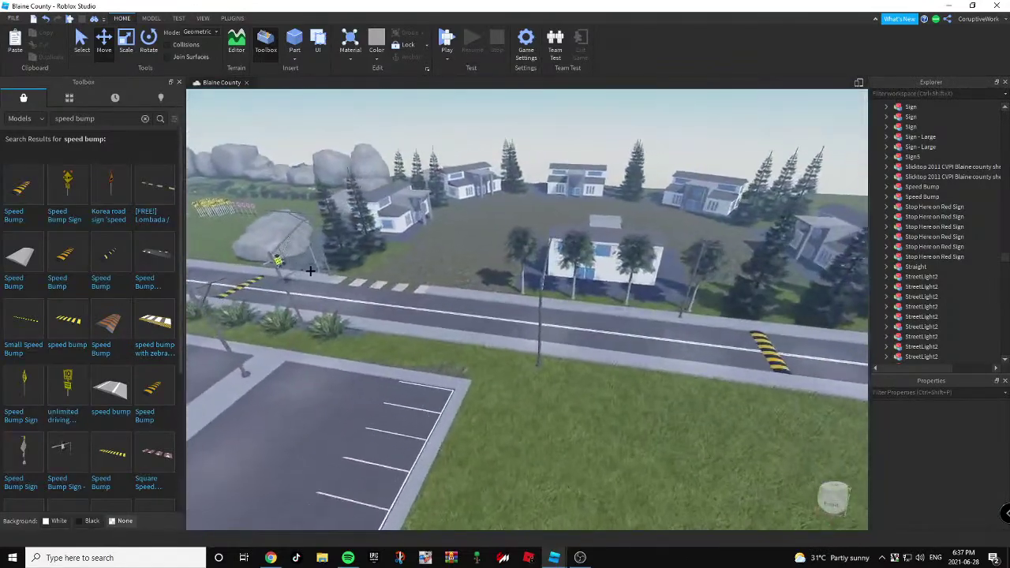
Copy the overhead speed bump sign to the second speed bump, placing it past the bump on the conifer-tree side and adjusting its height.
key("w")
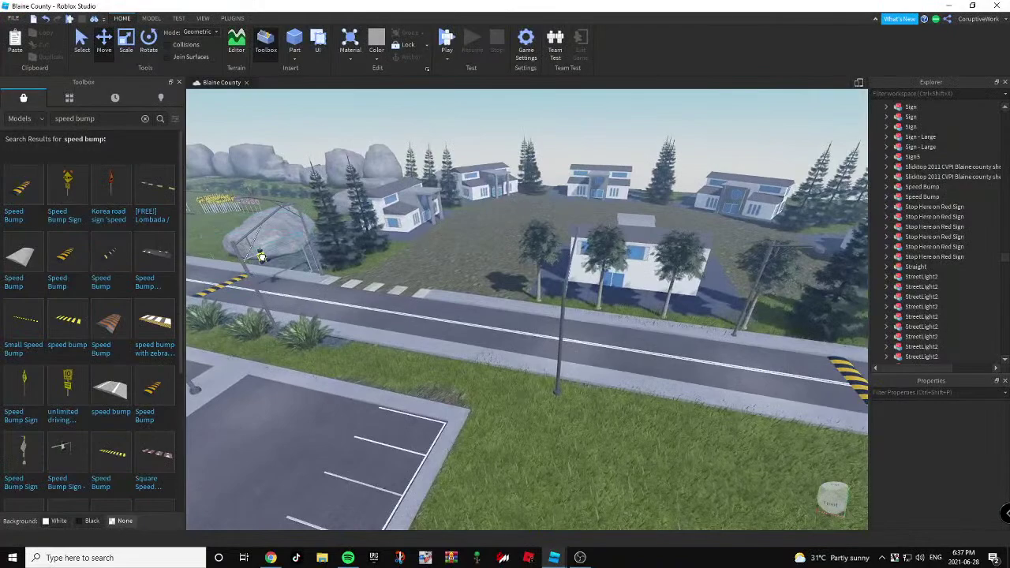
left_click(261, 255)
key("f")
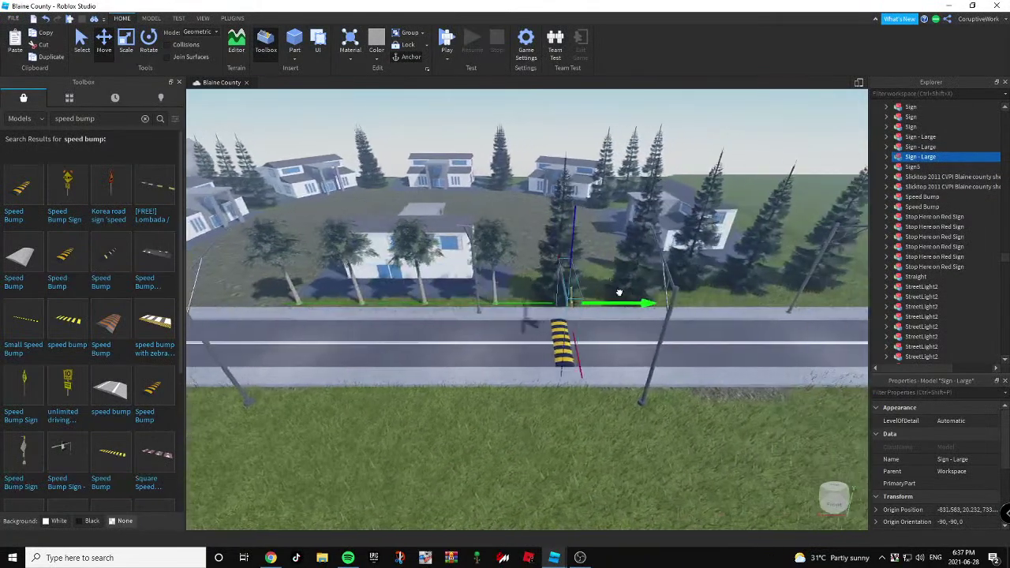
left_click_drag(621, 301, 704, 304)
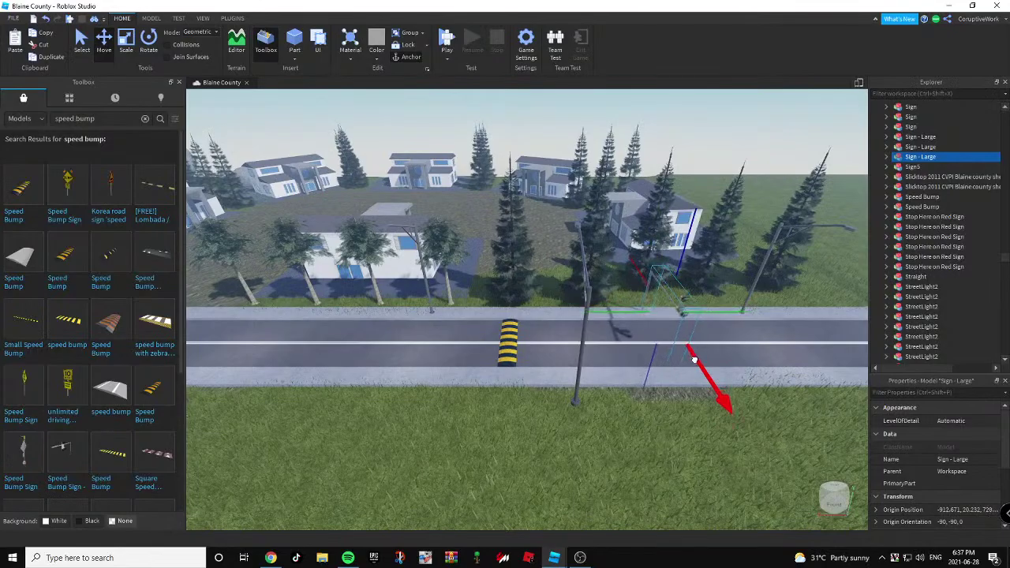
scroll(694, 359, "up", 5)
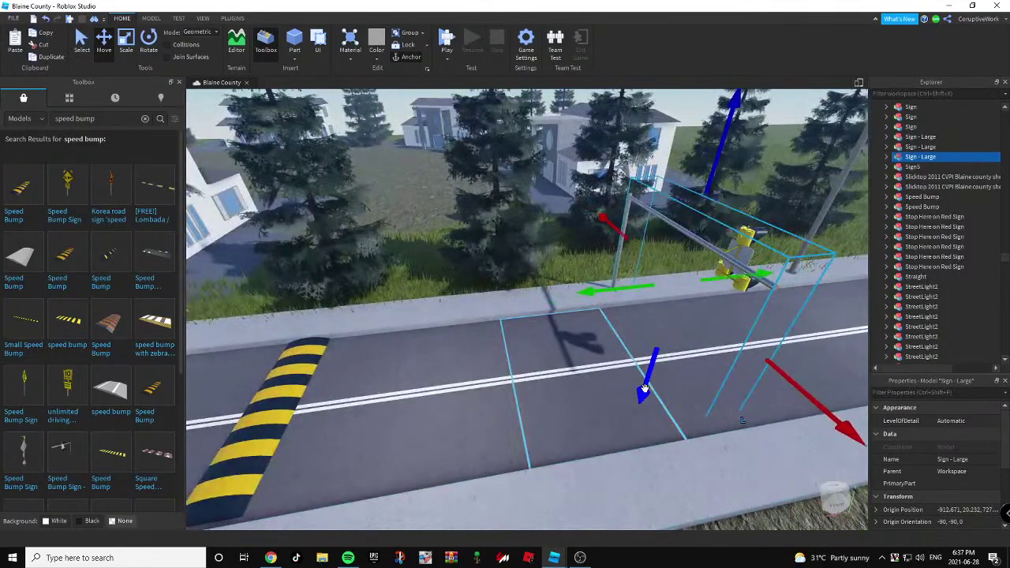
left_click_drag(644, 387, 651, 376)
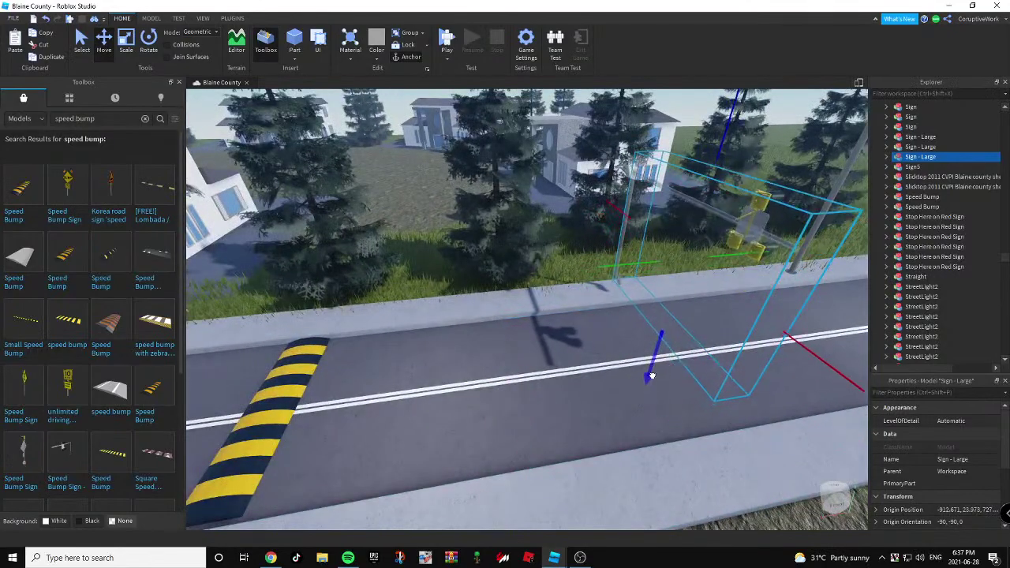
scroll(645, 384, "down", 5)
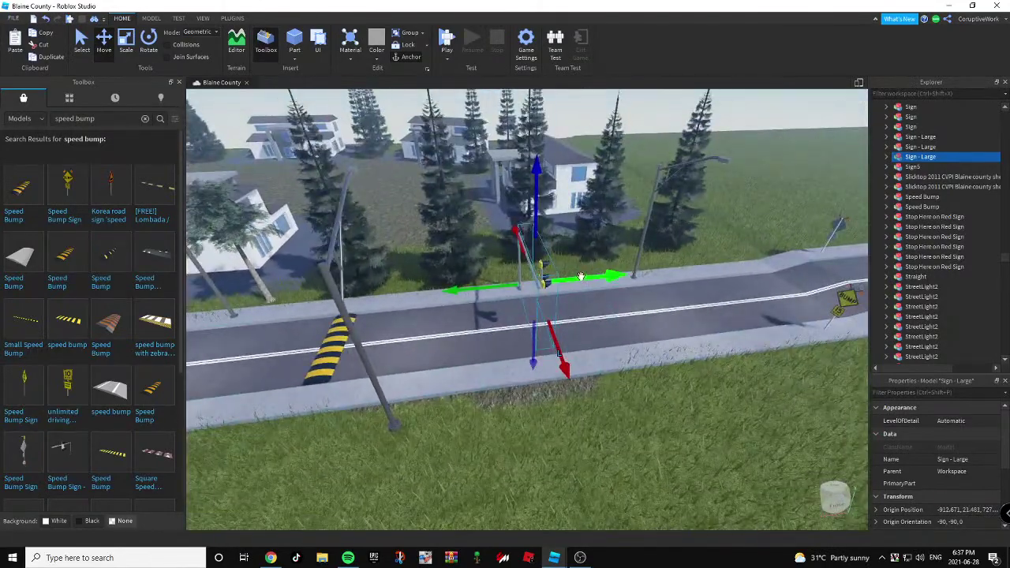
Duplicate that overhead sign to the other side of the second speed bump, turned to face the opposite traffic with its pole on the near sidewalk.
key("ctrl+d")
key("a")
left_click_drag(600, 277, 425, 325)
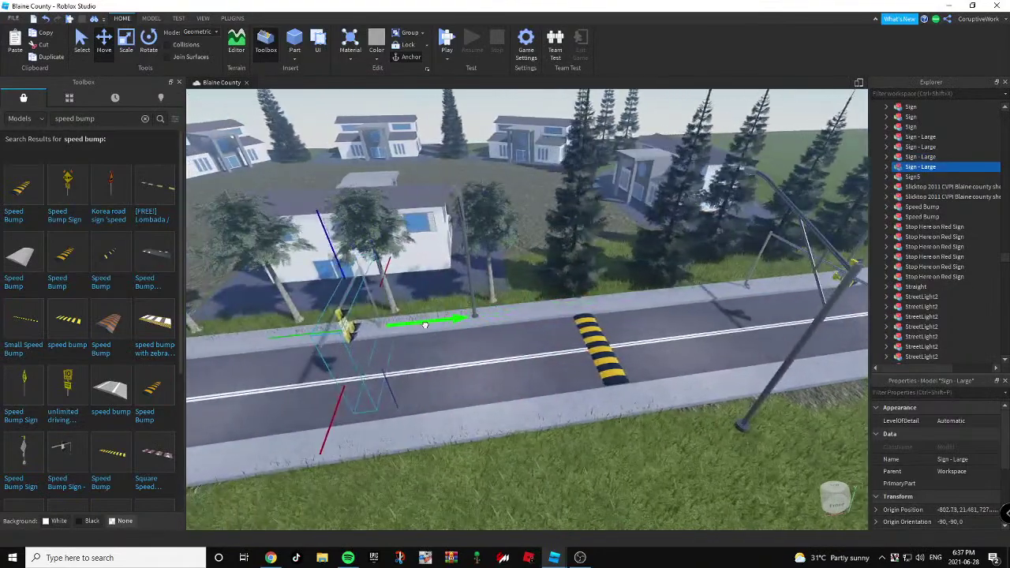
key("ctrl+r")
scroll(423, 325, "down", 2)
right_click_drag(424, 324, 422, 351)
left_click_drag(401, 377, 398, 391)
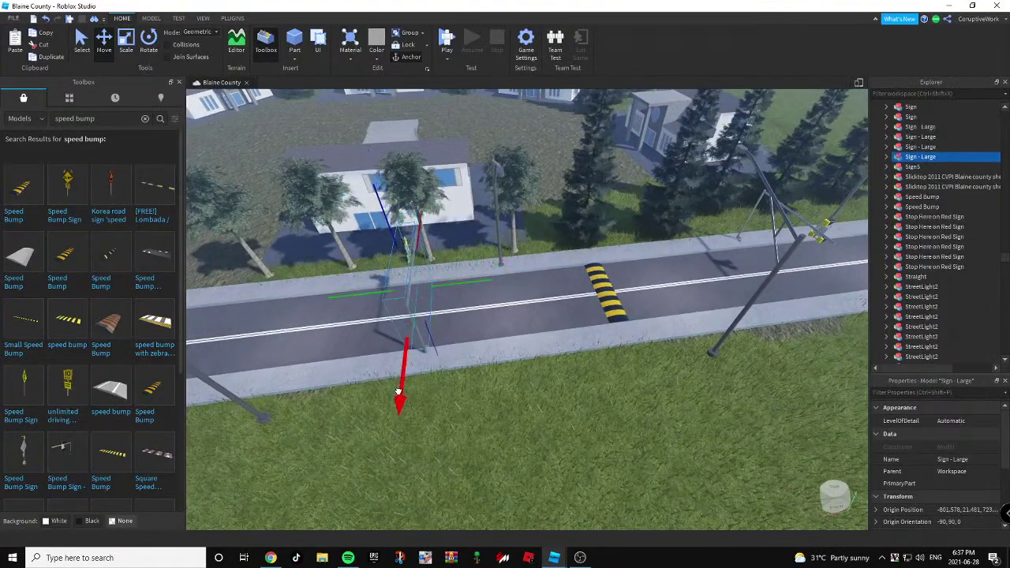
left_click(647, 420)
Survey the second speed bump, the houses and the parked patrol cars for the next area to decorate.
right_click_drag(647, 420, 645, 420)
key("s")
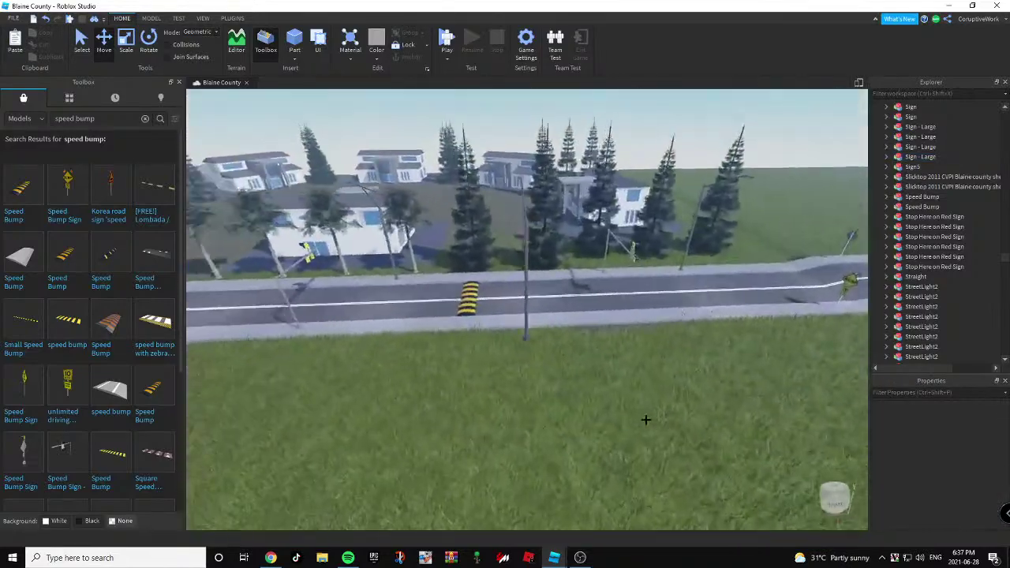
key("a")
left_click(468, 300)
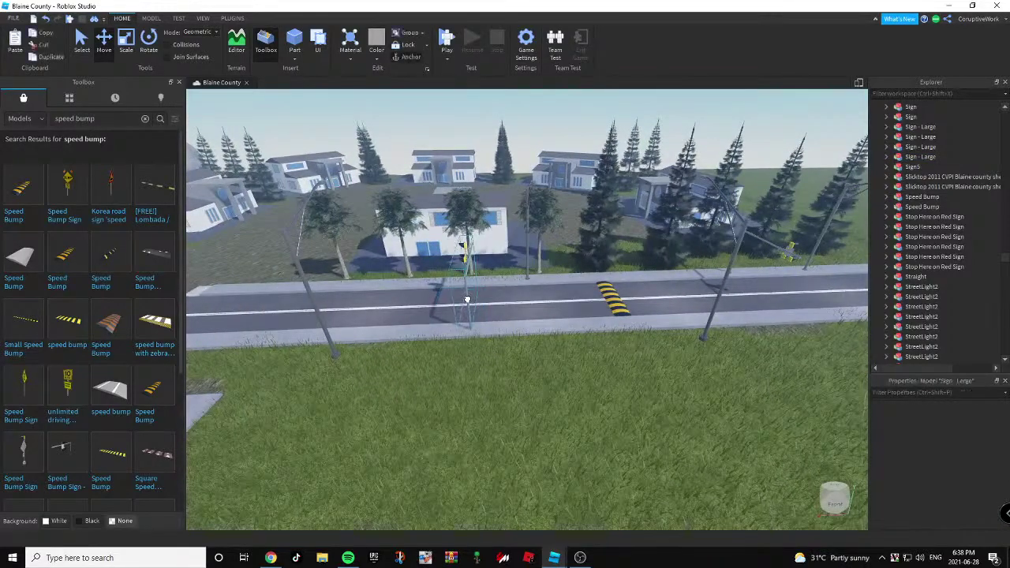
left_click(697, 369)
right_click_drag(696, 369, 687, 370)
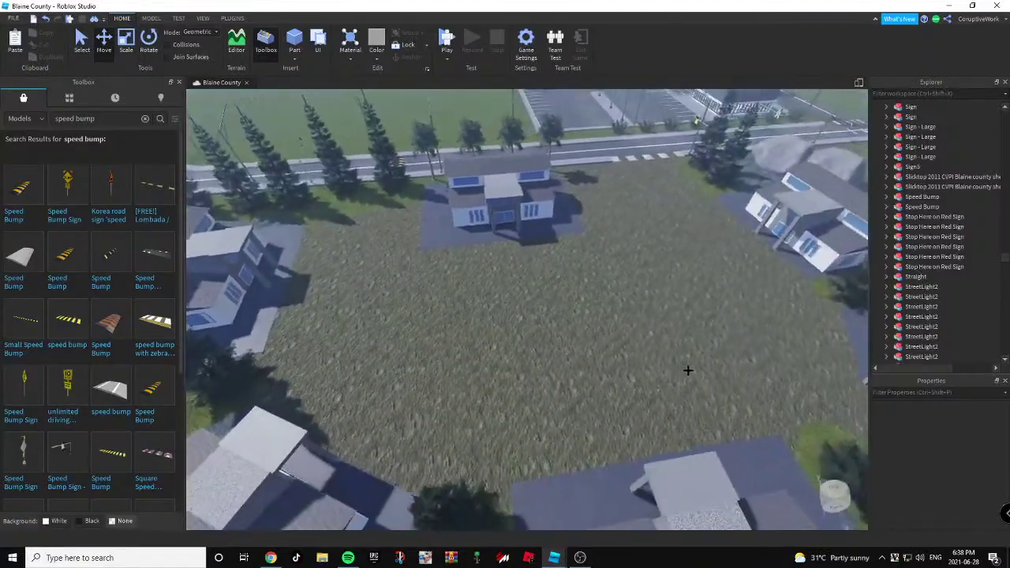
right_click_drag(628, 322, 584, 313)
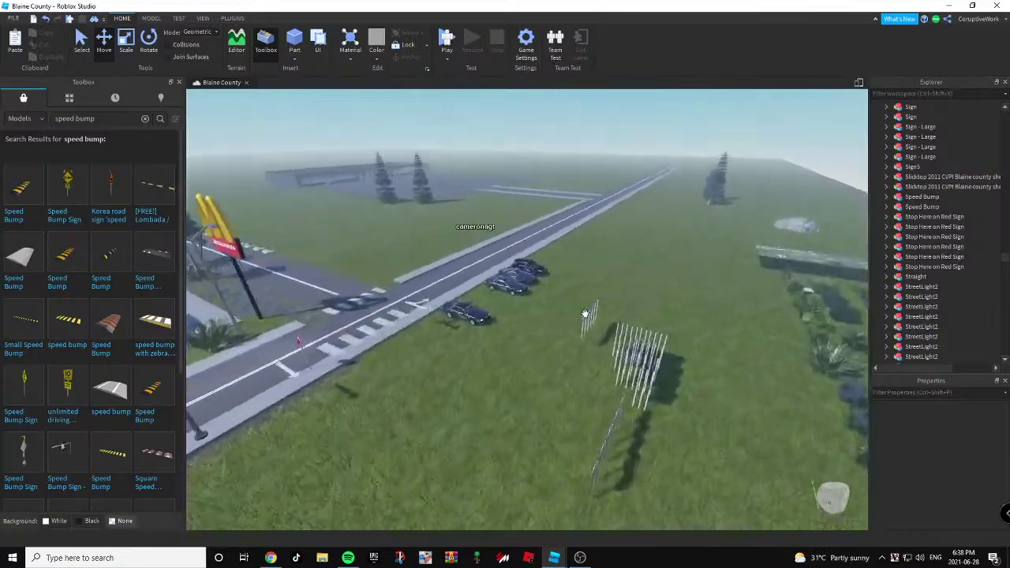
key("d")
right_click_drag(585, 313, 537, 311)
Copy a Realistic Tree from beside the McDonald's twice, spacing the copies along the row of small rocks across the road.
key("w")
key("s")
key("d")
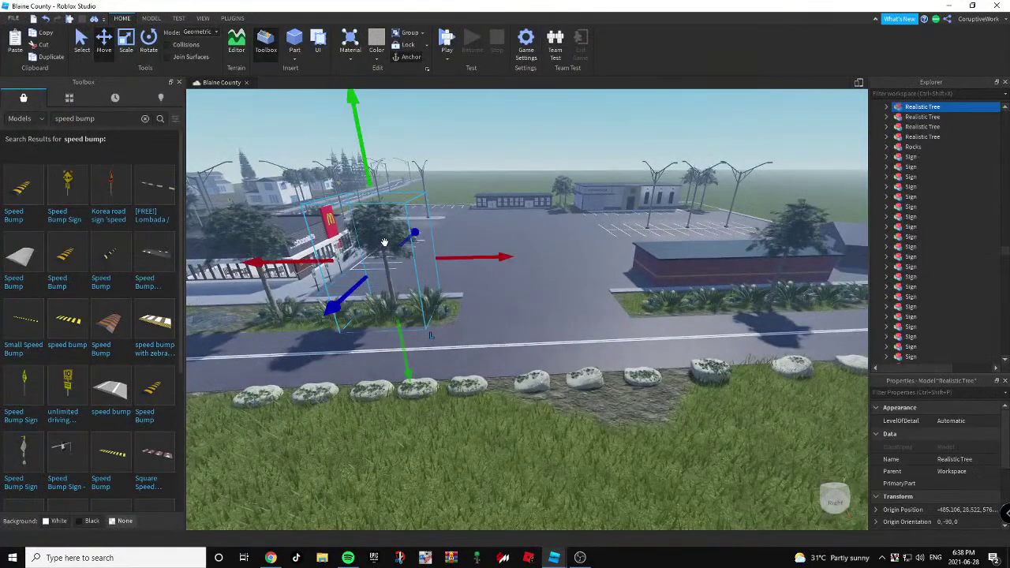
left_click_drag(384, 241, 534, 402)
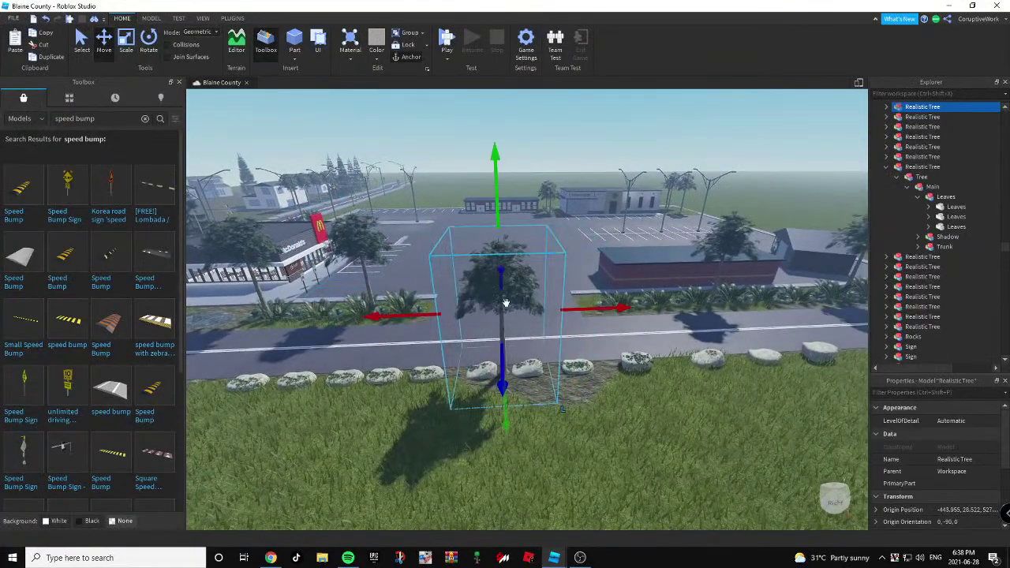
key("ctrl+d")
key("d")
left_click_drag(505, 302, 691, 373)
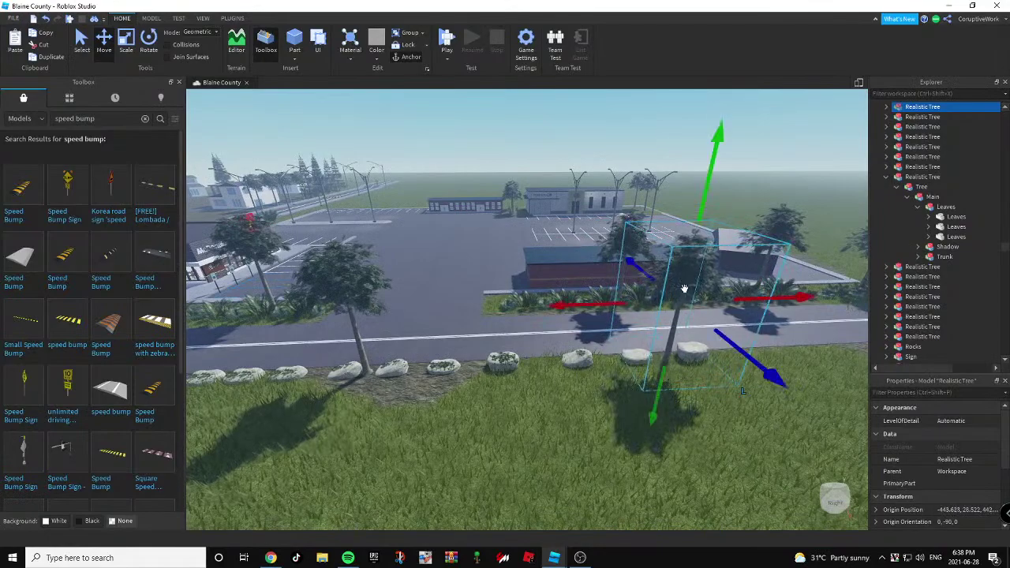
Place more copies of the Realistic Tree along the grass roadside, extending the row toward the junction opposite the McDonald's sign.
key("ctrl+d")
left_click_drag(684, 289, 481, 382)
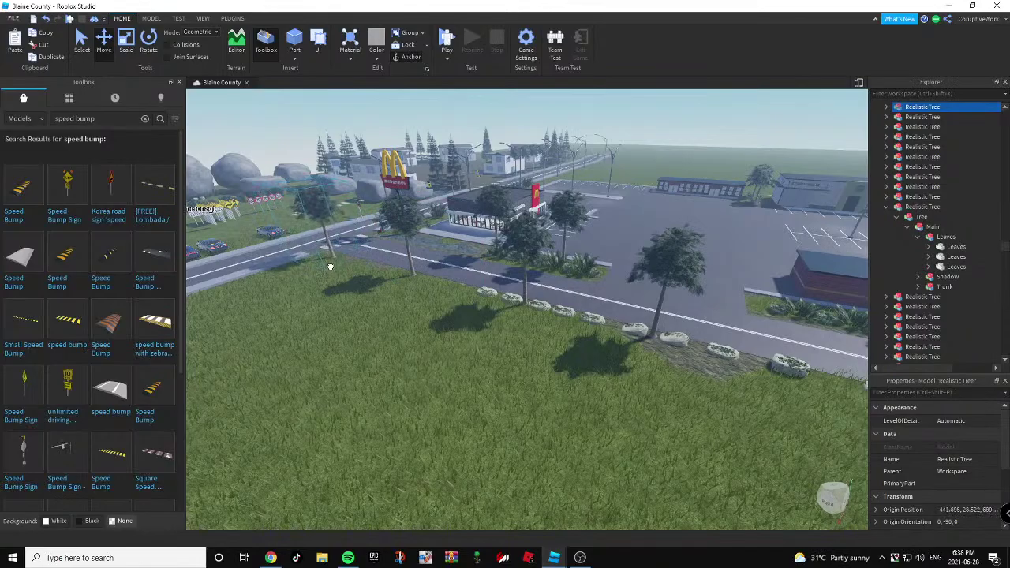
left_click(405, 325)
Start a play test on the grass beside the parked sheriff vehicles.
key("w")
right_click_drag(406, 325, 666, 375)
key("a")
key("w")
key("s")
key("d")
key("s")
key("w")
key("d")
key("w")
key("s")
key("a")
key("w")
key("w")
key("a")
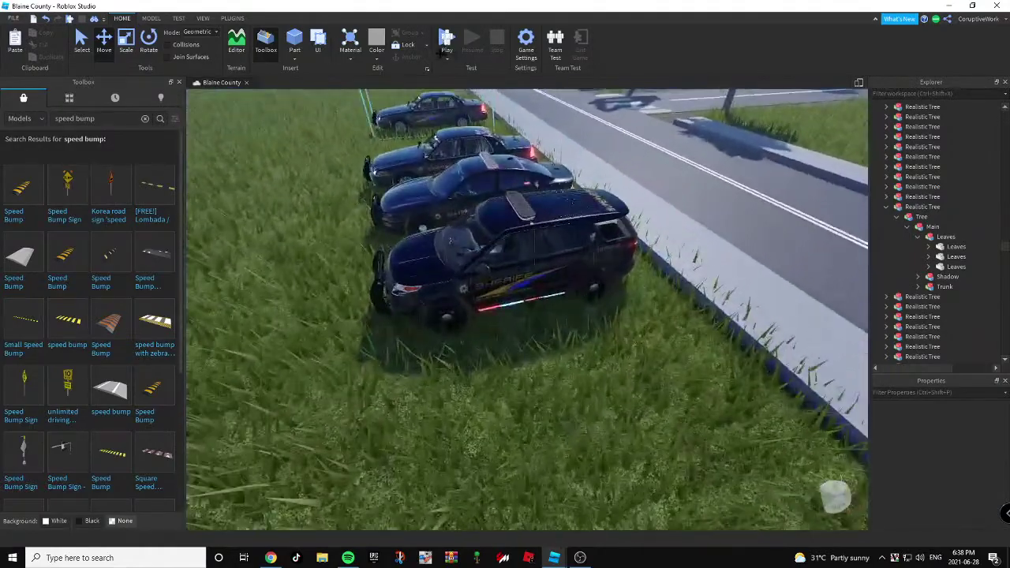
key("F5")
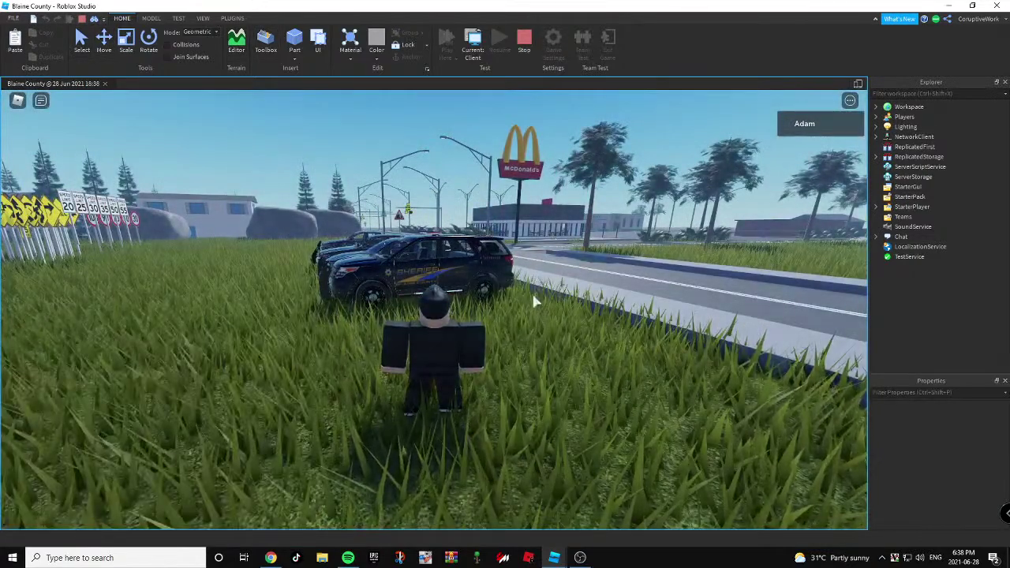
Walk the character to the sheriff Supervisor SUV, get into the driver's seat and pull away.
key("w")
right_click_drag(532, 296, 533, 295)
key("s")
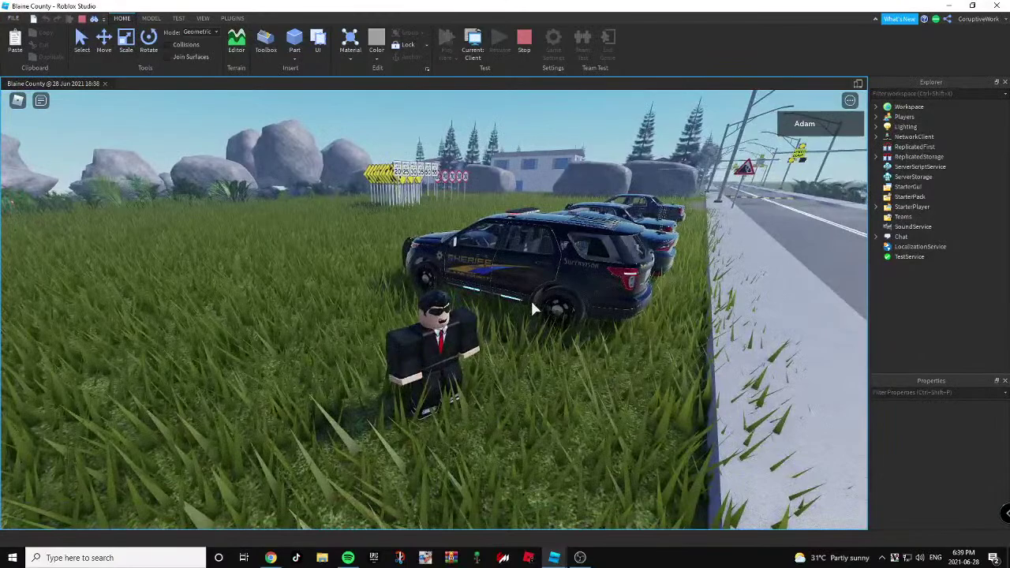
key("shift+F5")
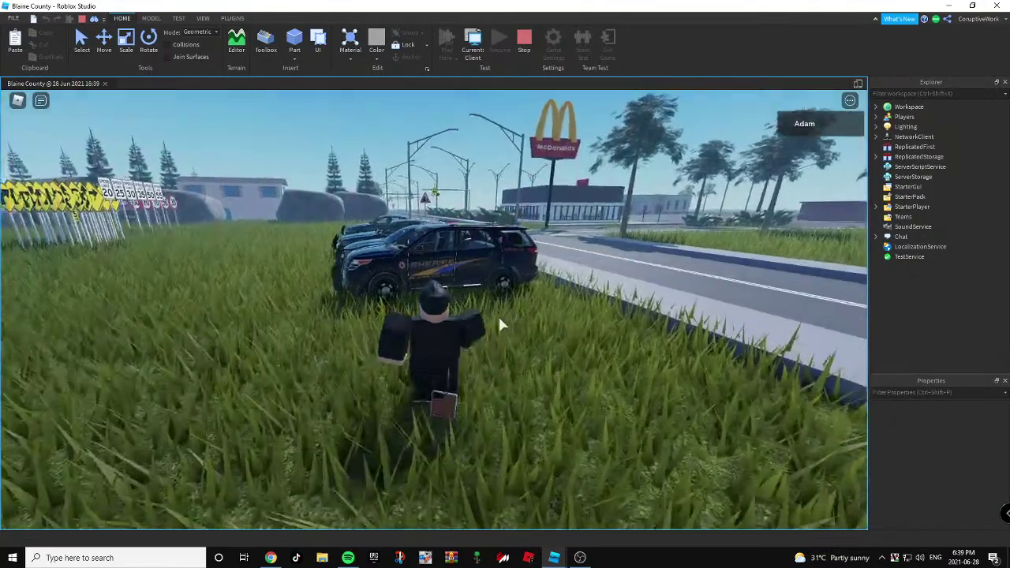
key("w")
right_click_drag(500, 318, 500, 320)
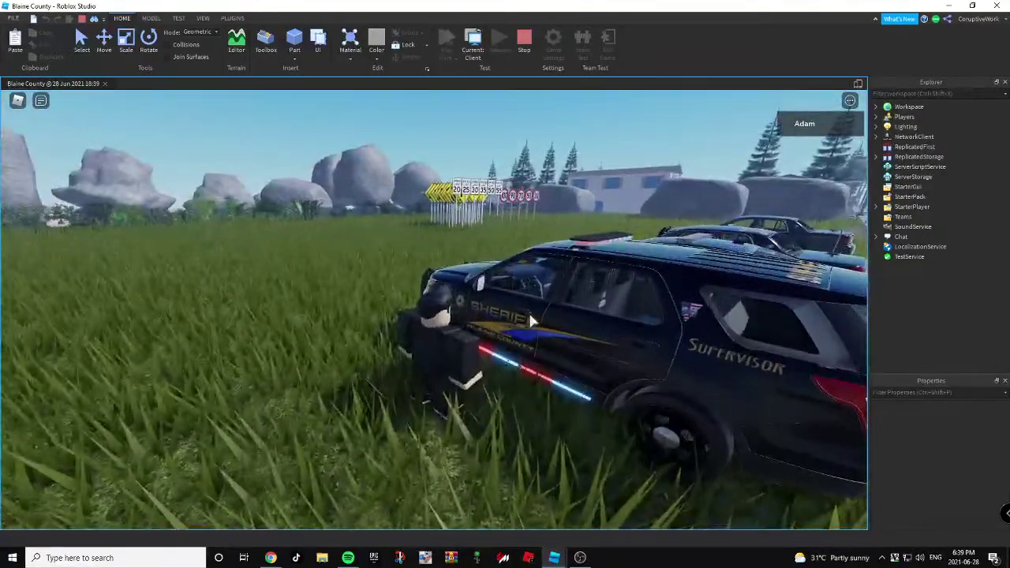
key("w")
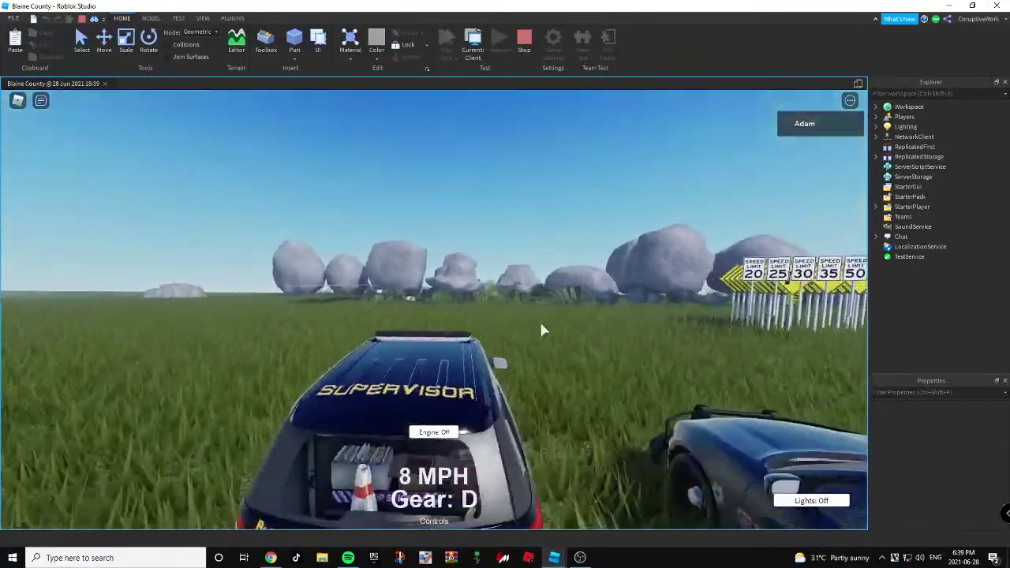
Drive the SUV across the grass and turn onto the main road toward the McDonald's.
key("d")
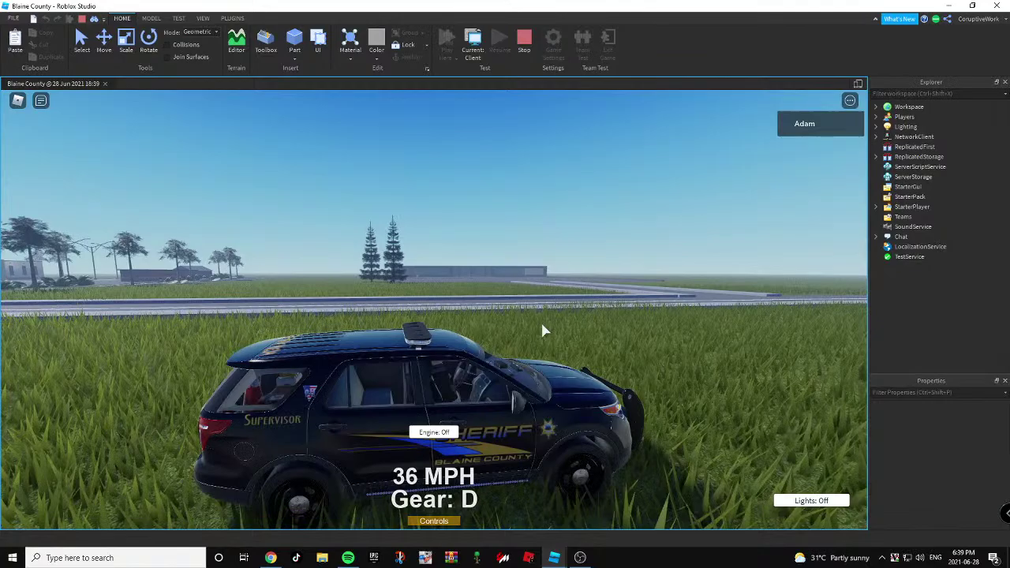
right_click_drag(543, 324, 542, 325)
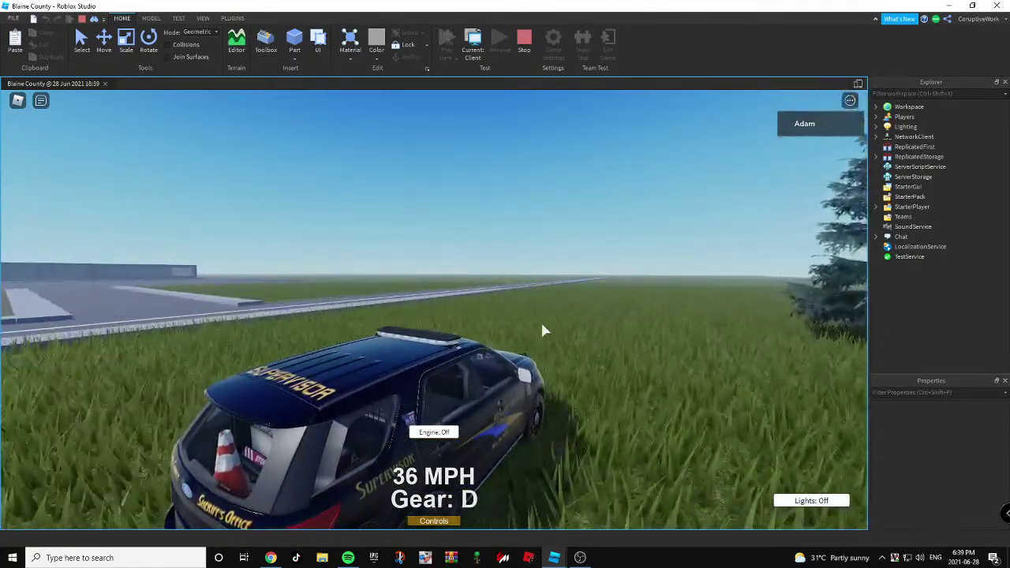
scroll(567, 362, "down", 2)
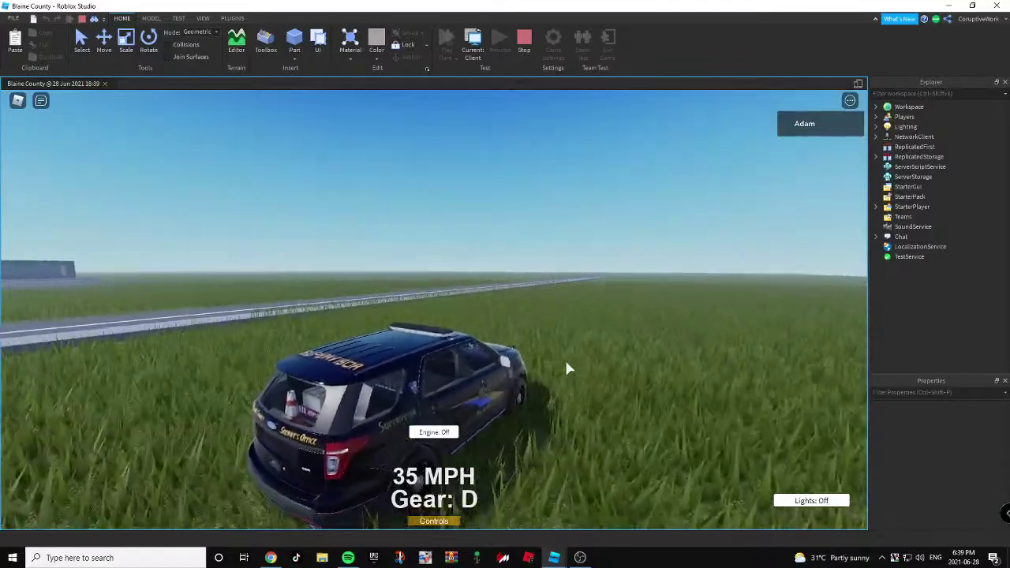
key("d")
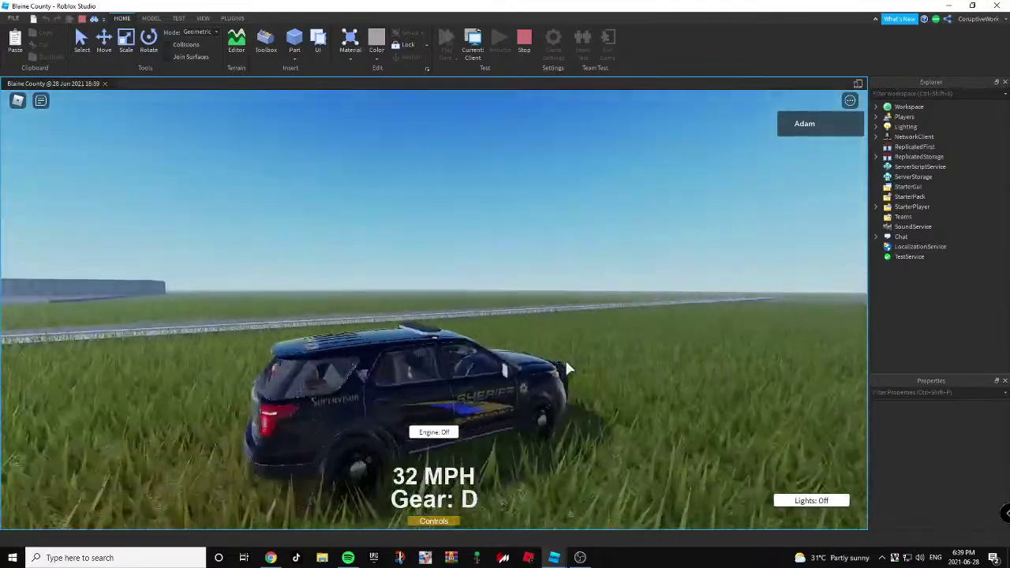
key("a")
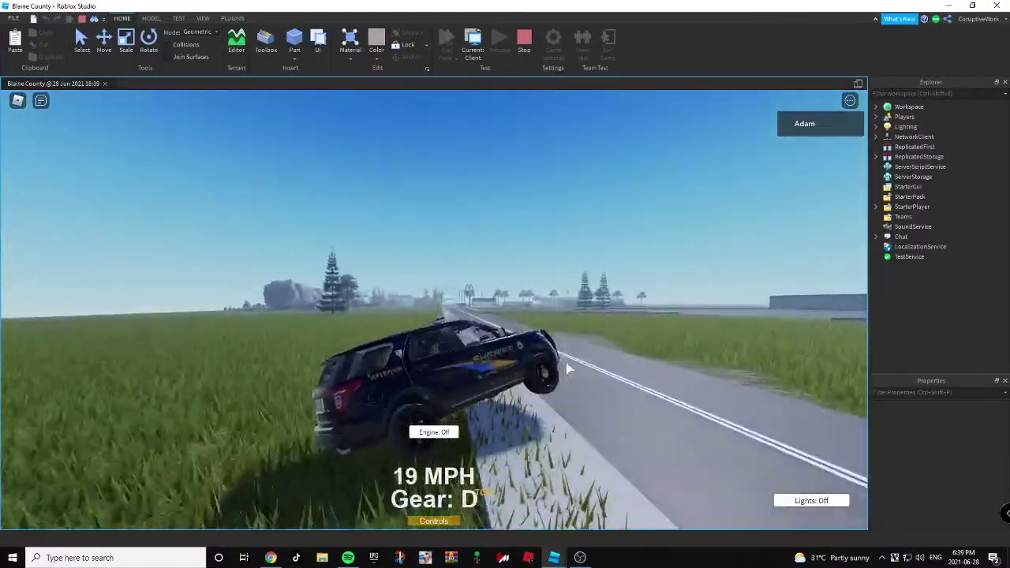
key("w")
key("a")
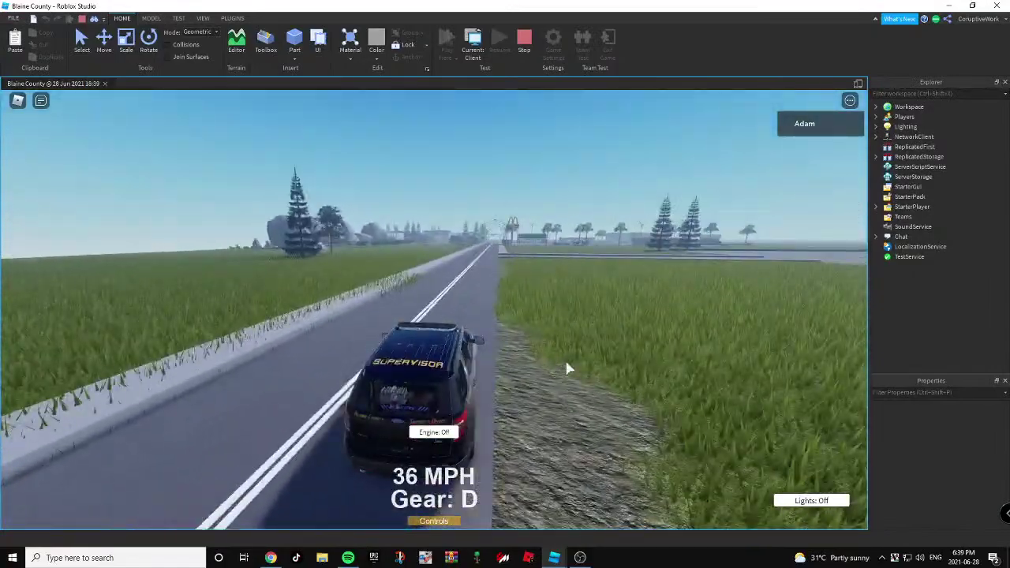
Drive past the McDonald's and over the first speed bump, checking its overhead warning sign.
right_click_drag(463, 369, 463, 369)
key("s")
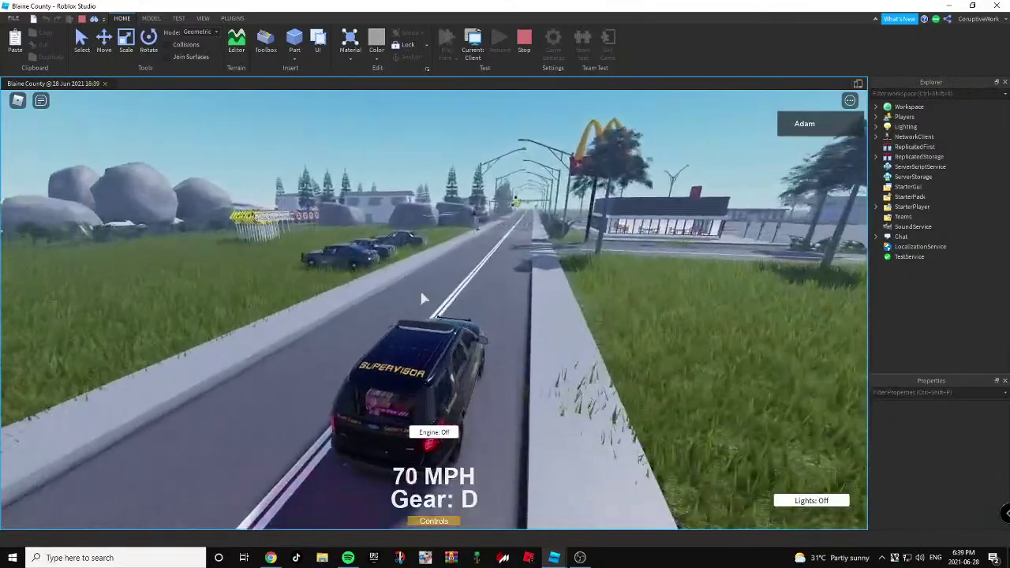
right_click_drag(559, 309, 559, 308)
key("w")
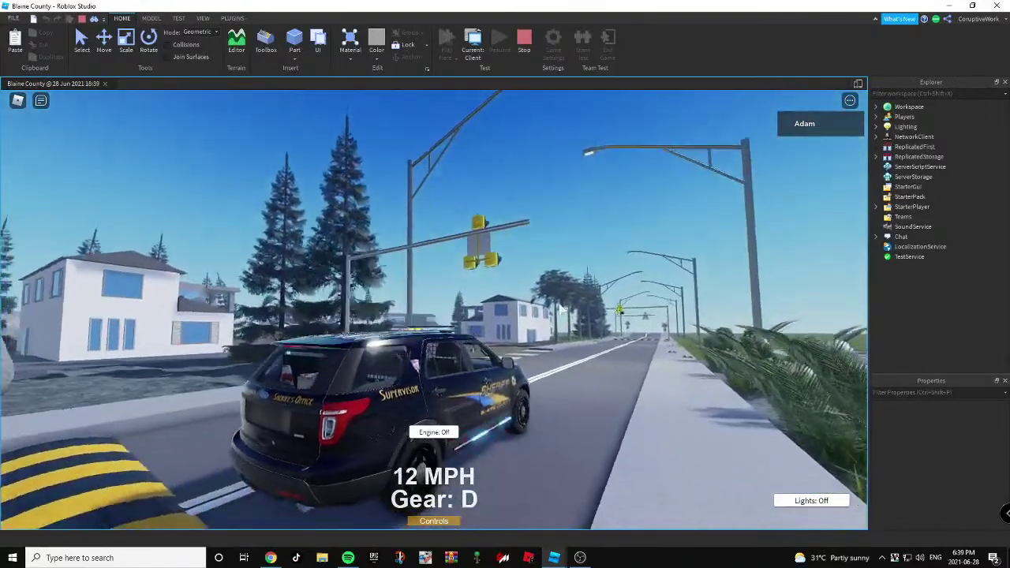
key("w")
right_click_drag(558, 309, 561, 304)
key("w")
Turn off the road and drive a loop through the gravel area between the houses.
key("a")
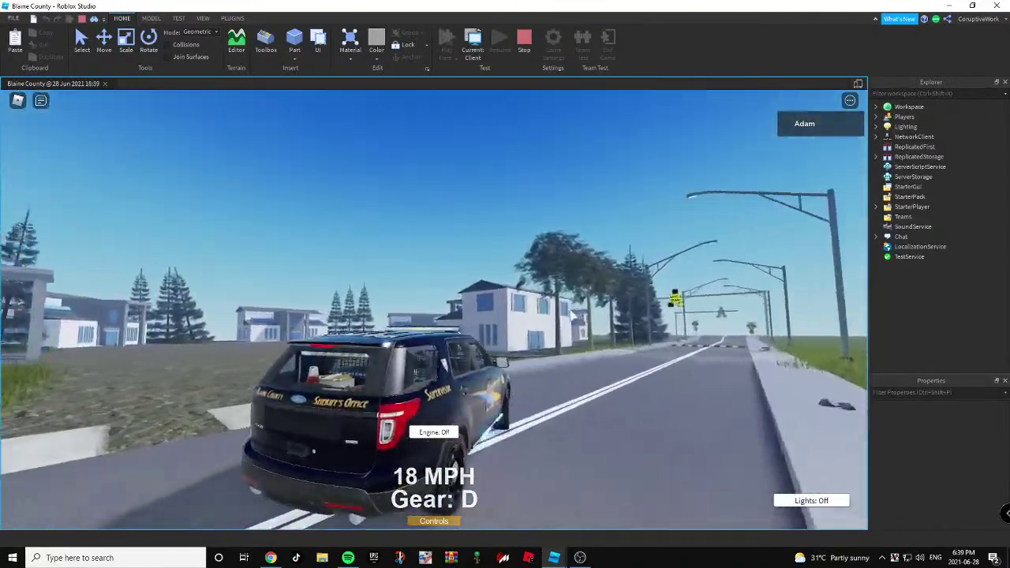
key("w")
key("a")
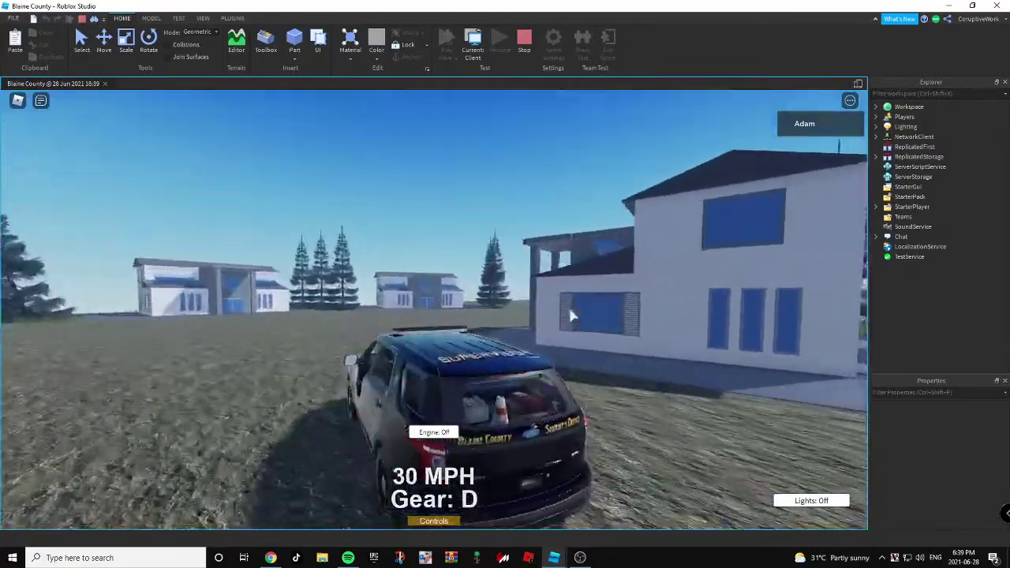
key("w")
key("a")
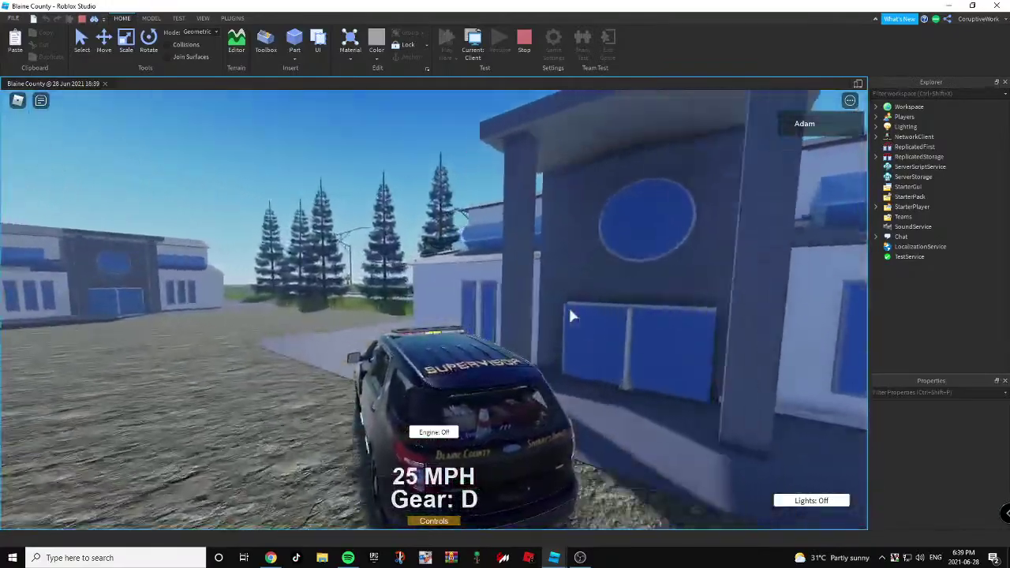
key("w")
key("d")
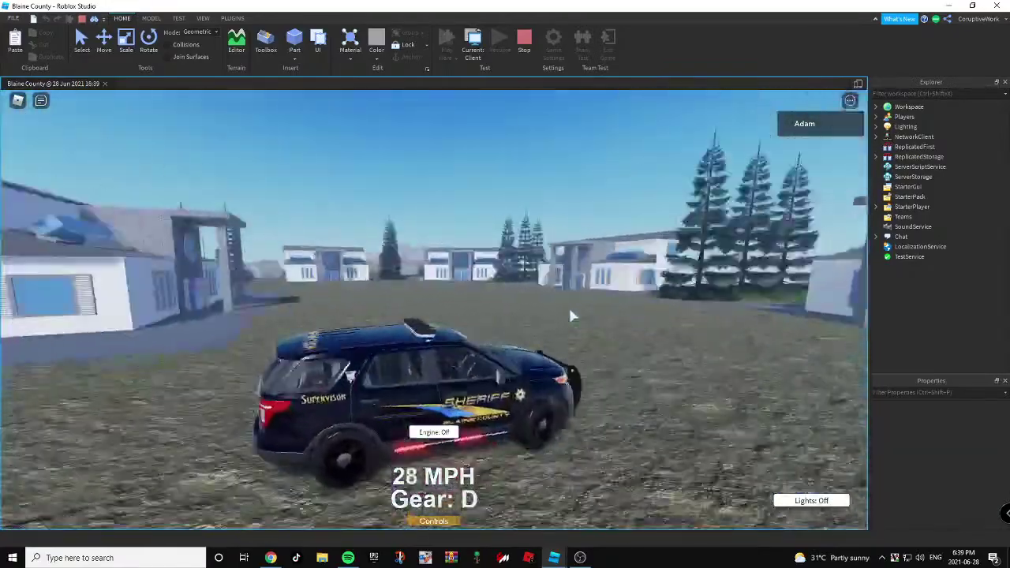
Switch to the first-person driver's view and steer from the houses back onto the main road.
scroll(573, 315, "up", 5)
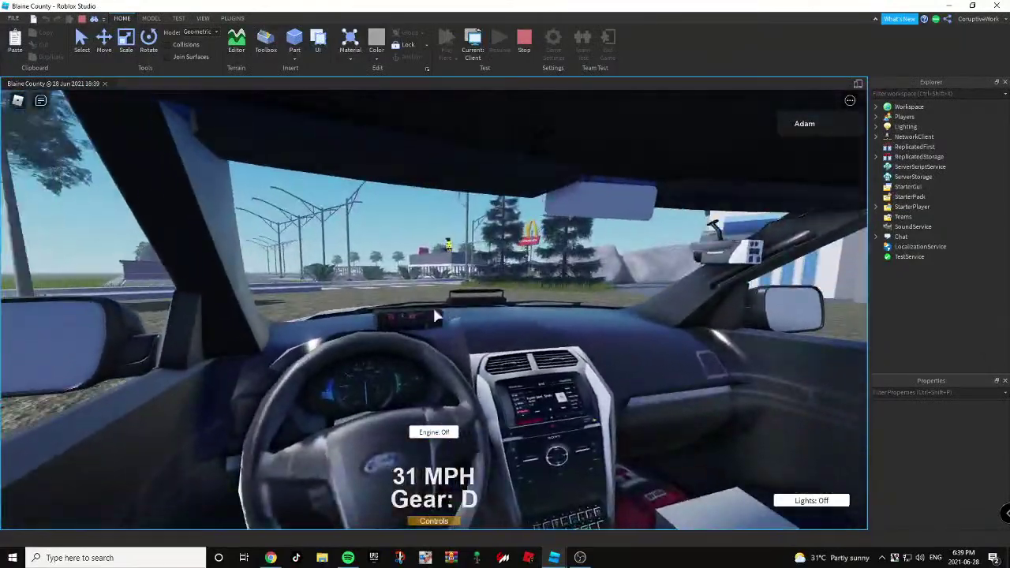
key("a")
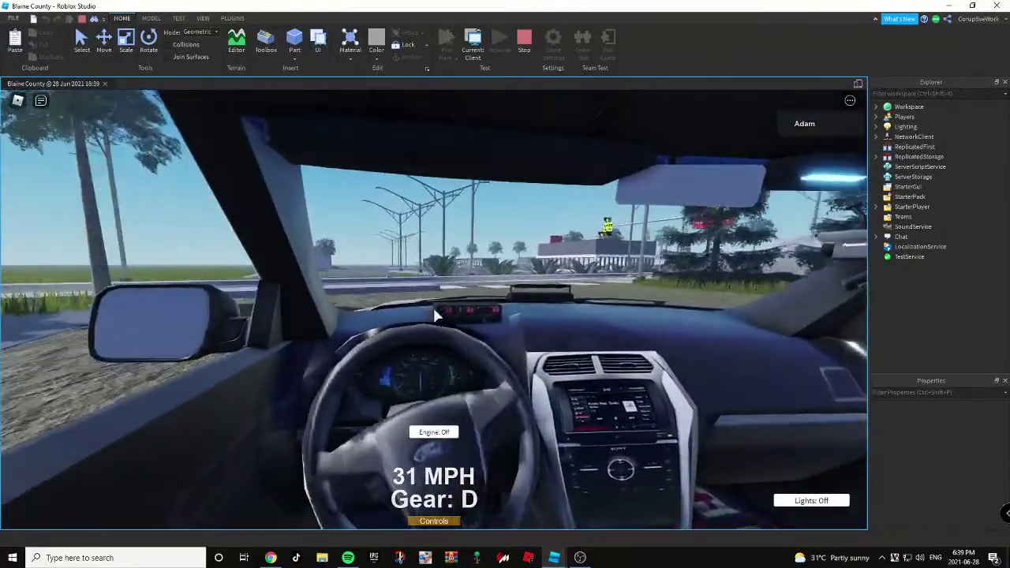
key("s")
key("d")
key("a")
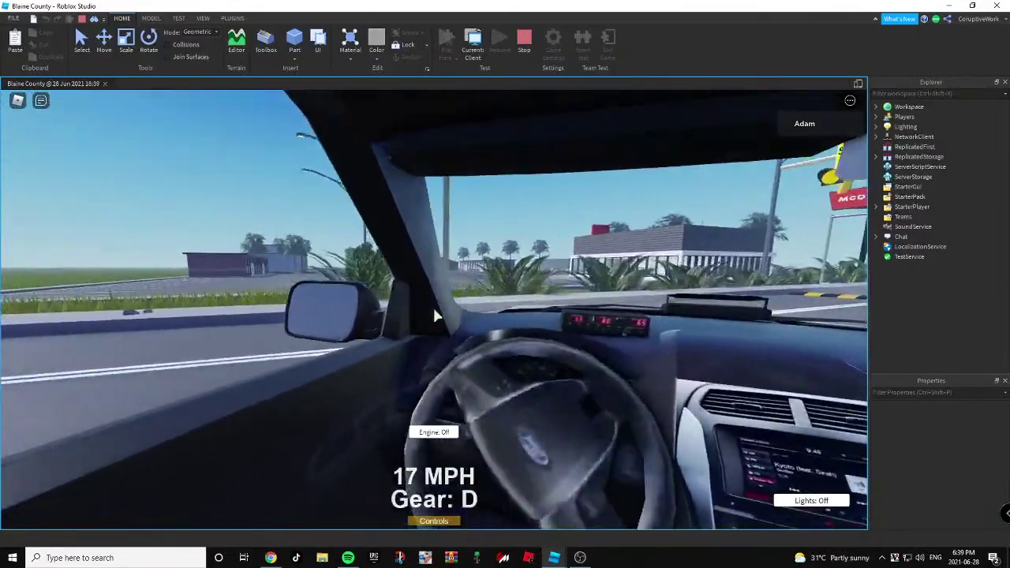
key("s")
key("a")
key("w")
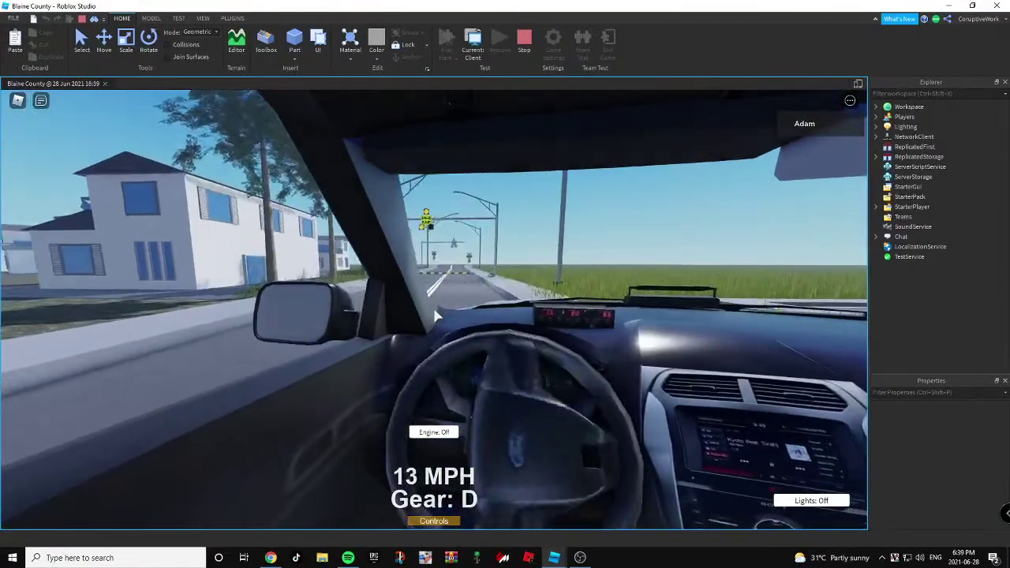
Test the second speed bump from the driver's view and return to the outside camera while driving on.
key("s")
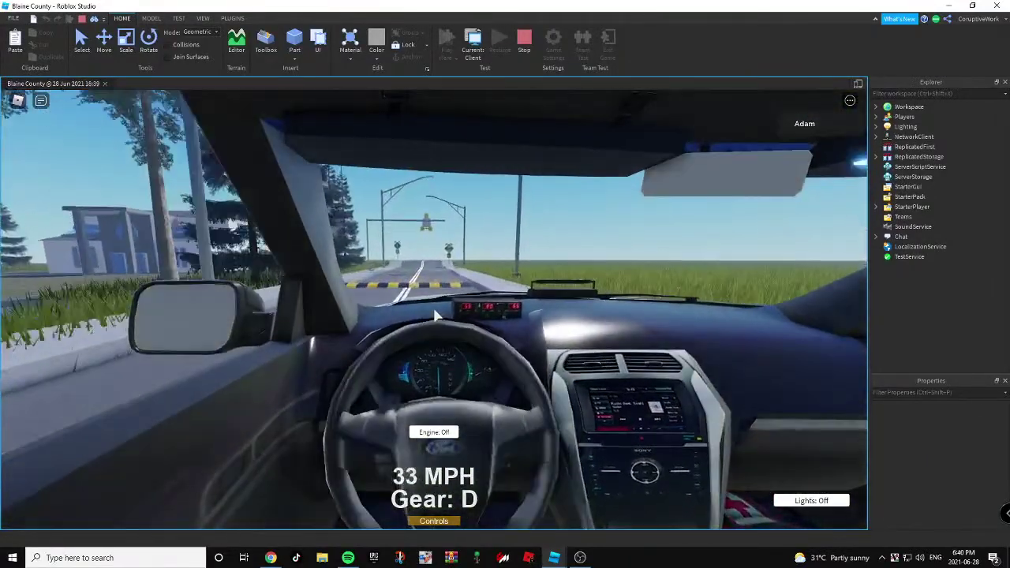
key("s")
key("w")
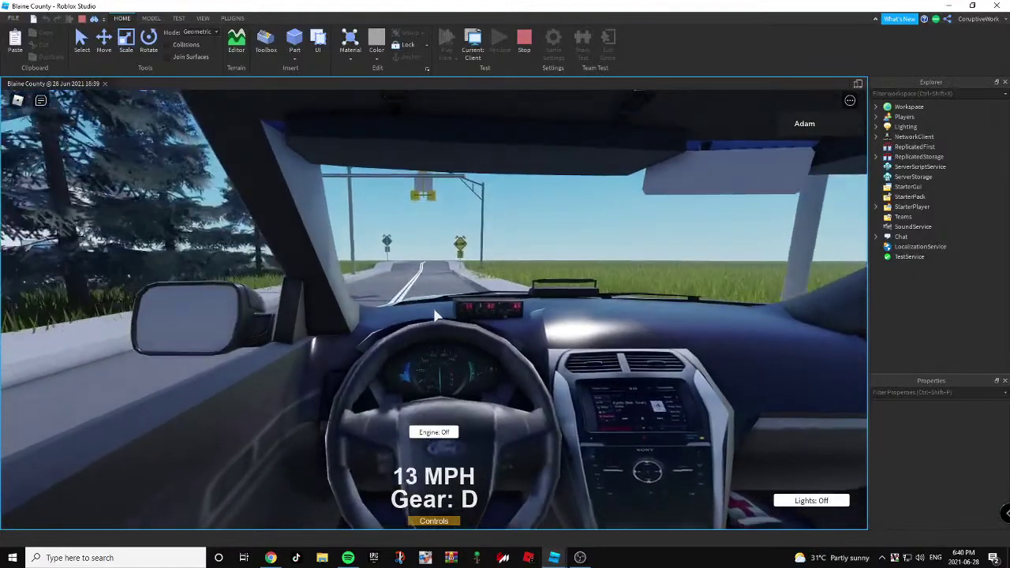
scroll(434, 310, "down", 3)
scroll(434, 310, "down", 5)
scroll(434, 309, "up", 4)
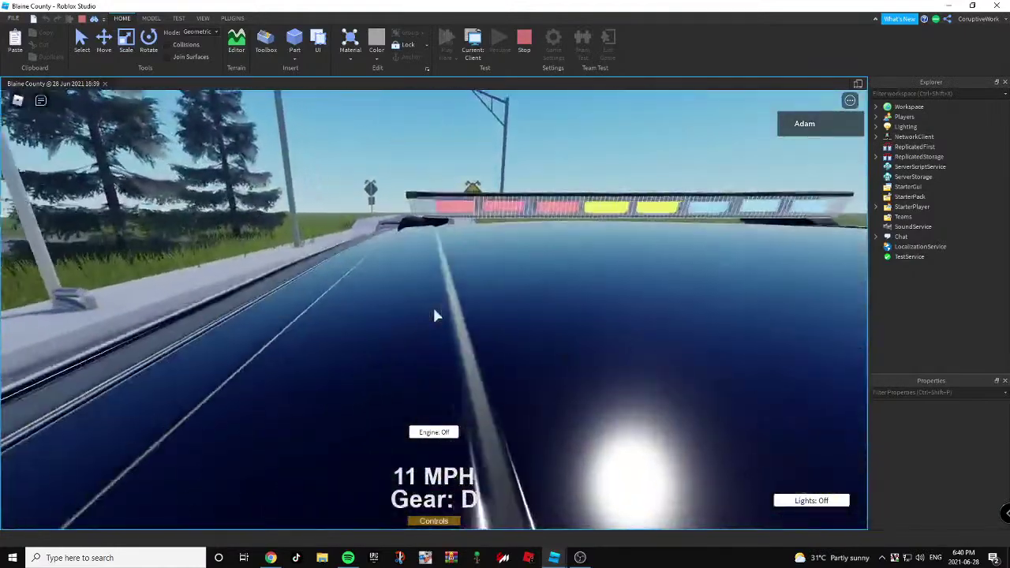
right_click_drag(434, 309, 359, 301)
scroll(434, 309, "down", 1)
scroll(434, 309, "down", 4)
right_click_drag(658, 363, 658, 365)
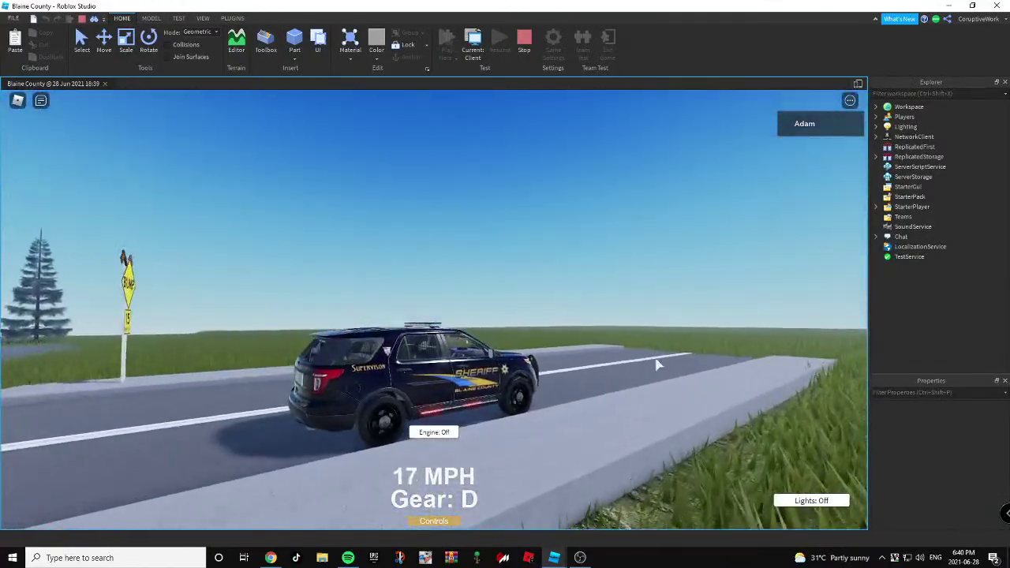
Drive off the unfinished end of the road, turn around on the grass and return toward the BUMP 15 sign.
right_click_drag(663, 365, 670, 375)
key("w")
key("a")
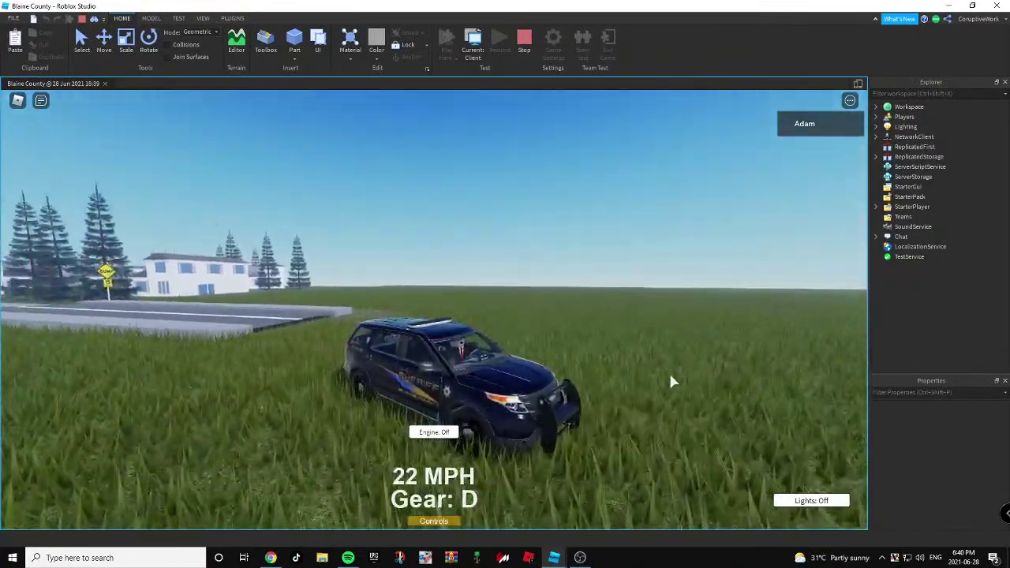
key("w")
key("a")
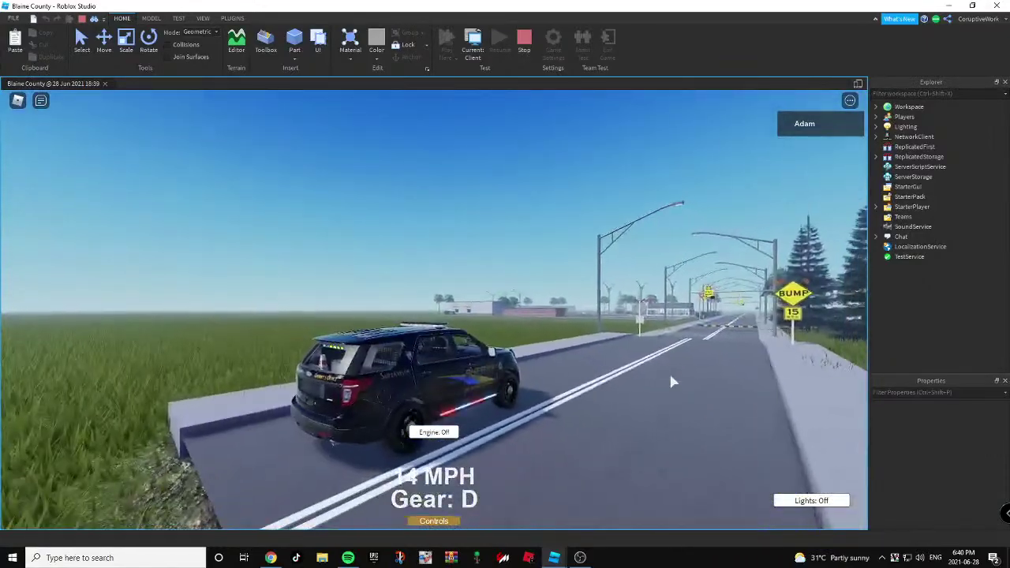
key("w")
key("d")
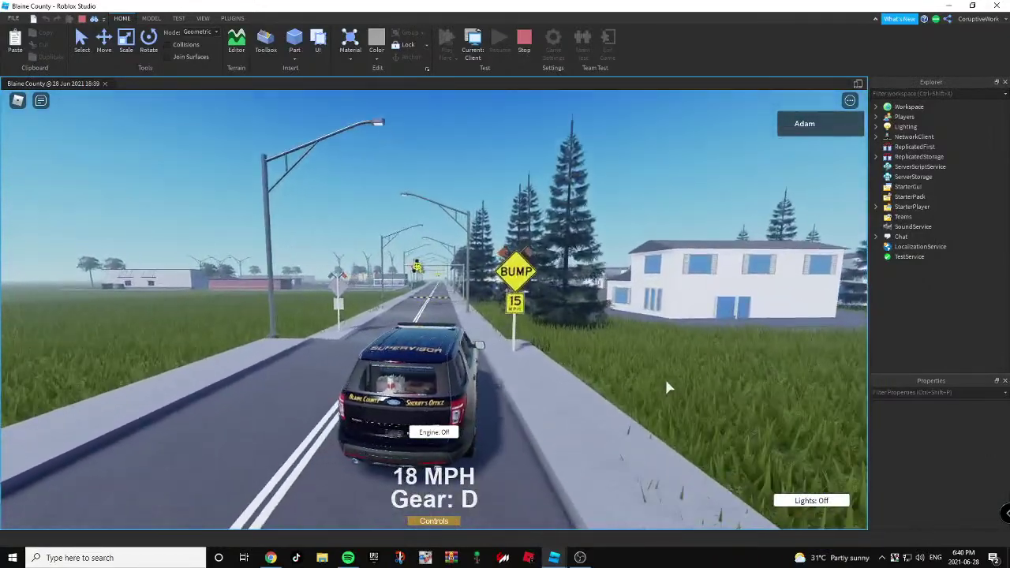
Drive back over the second speed bump beside the conifers and pass under its overhead sign.
right_click_drag(666, 381, 644, 360)
key("w")
key("a")
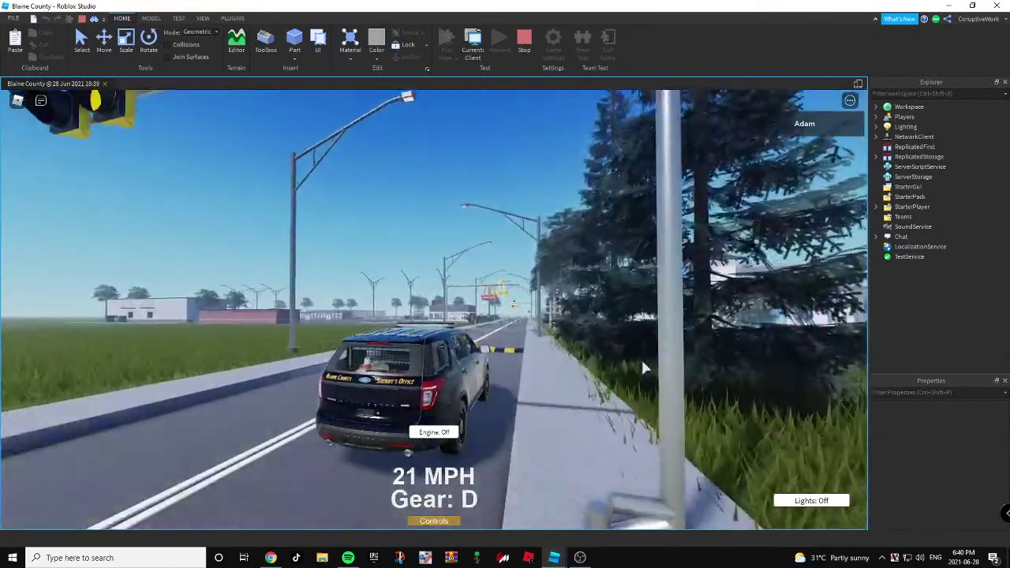
key("s")
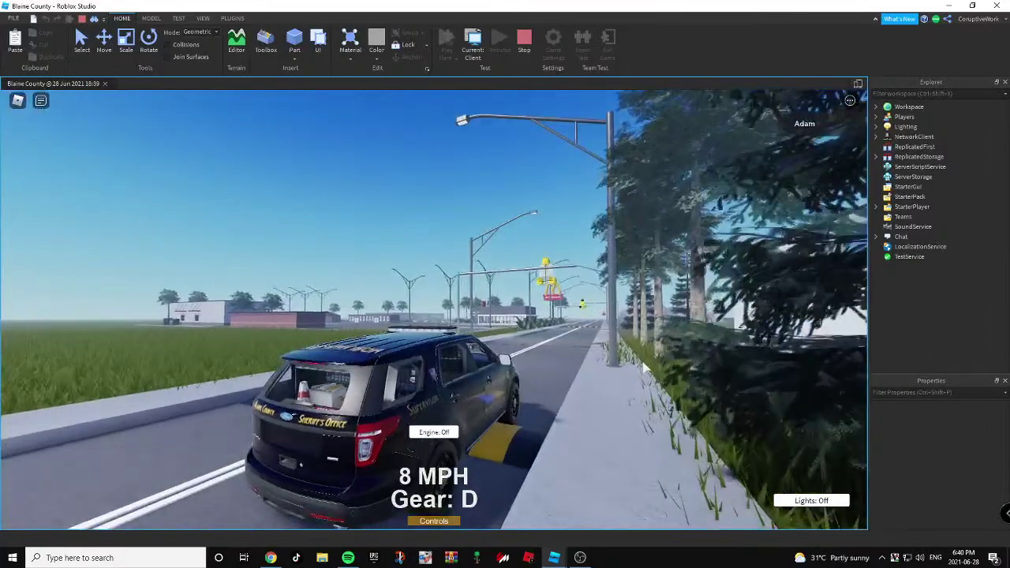
key("w")
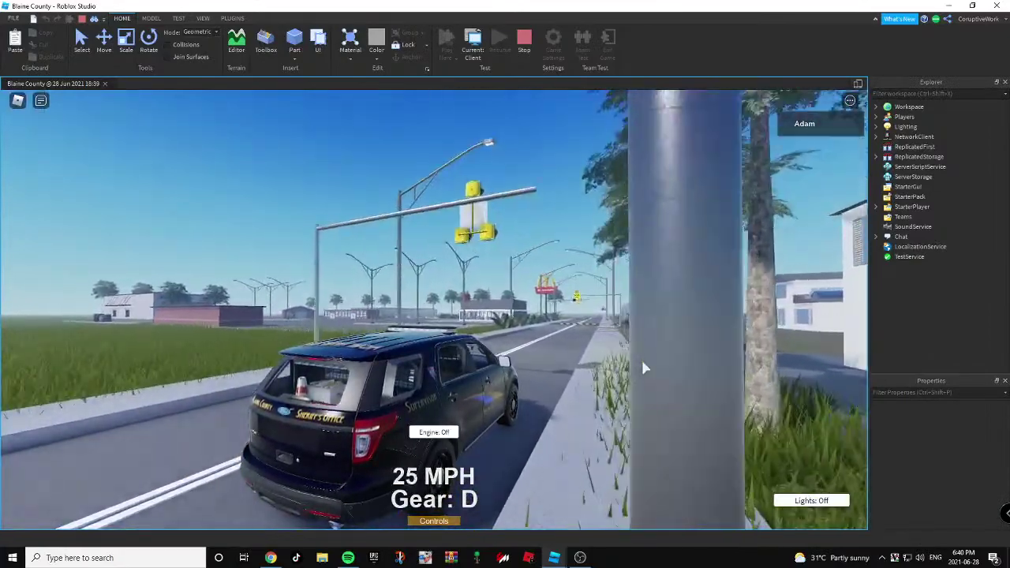
Continue to the speed bump near the McDonald's, slow down and drive over it.
key("w")
right_click_drag(643, 368, 643, 367)
key("s")
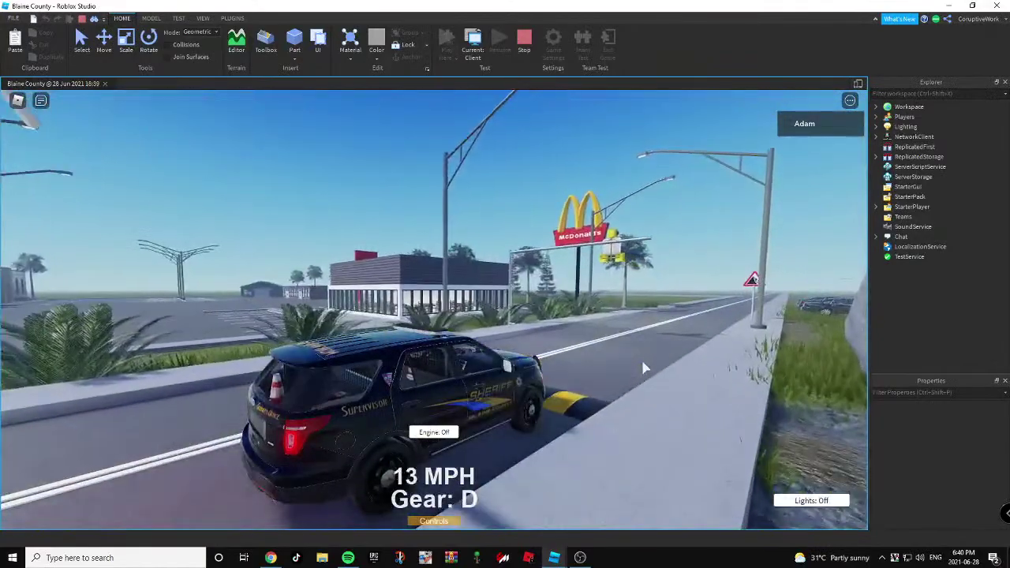
key("w")
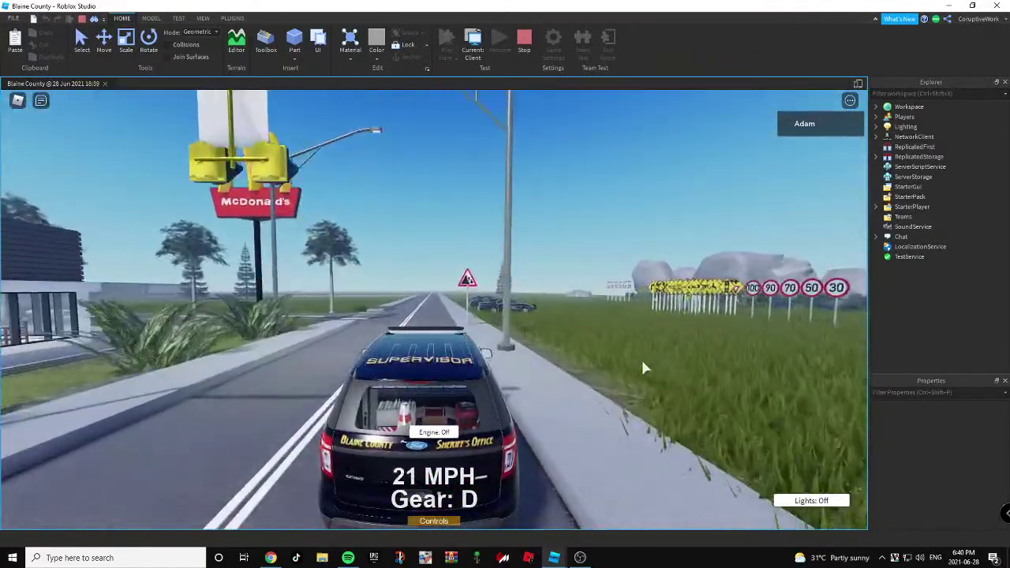
Drive past the McDonald's, turn onto the tree-lined side road and enter the large parking lot beside the brick building.
key("s")
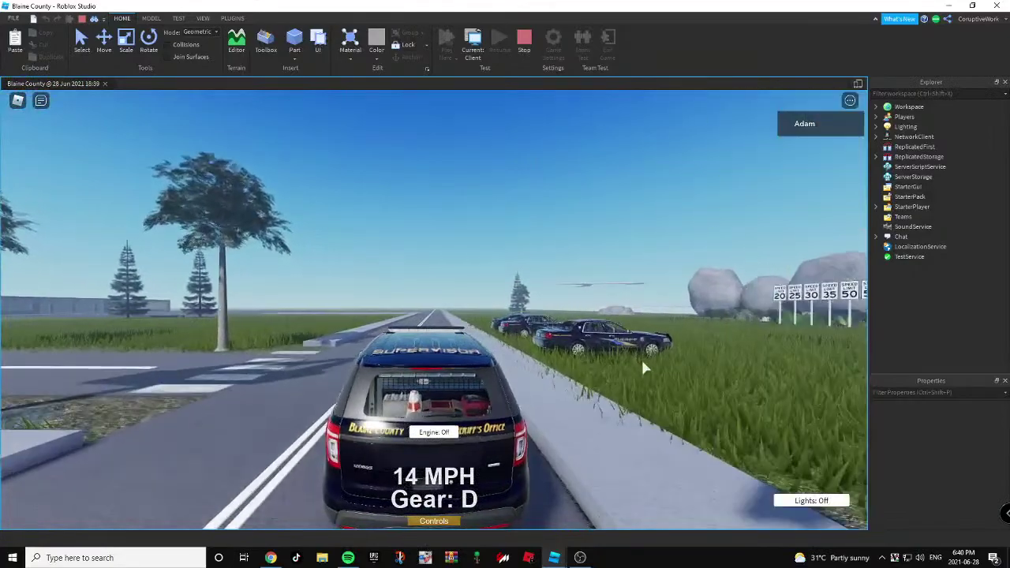
key("w")
key("a")
key("w")
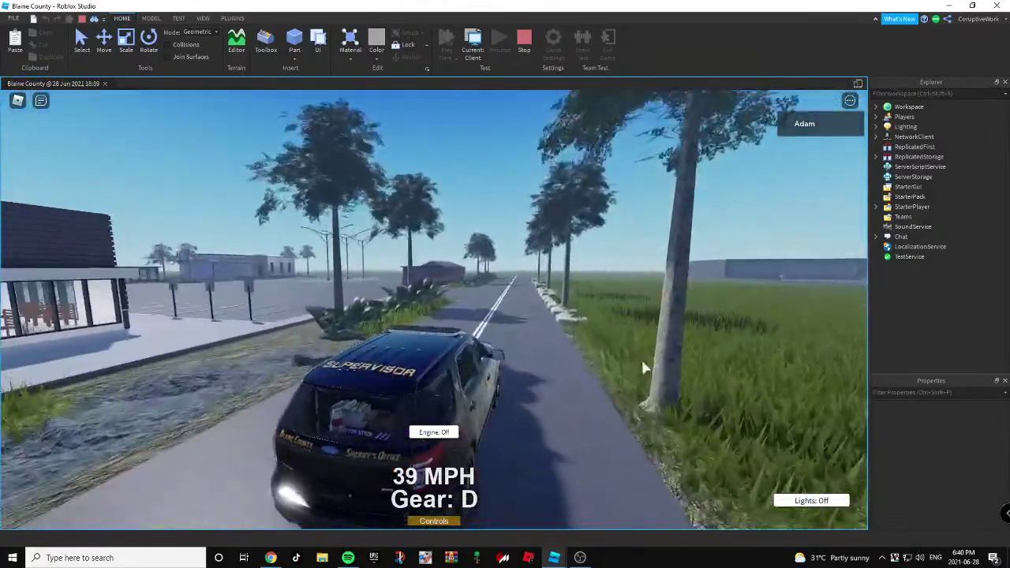
key("s")
key("a")
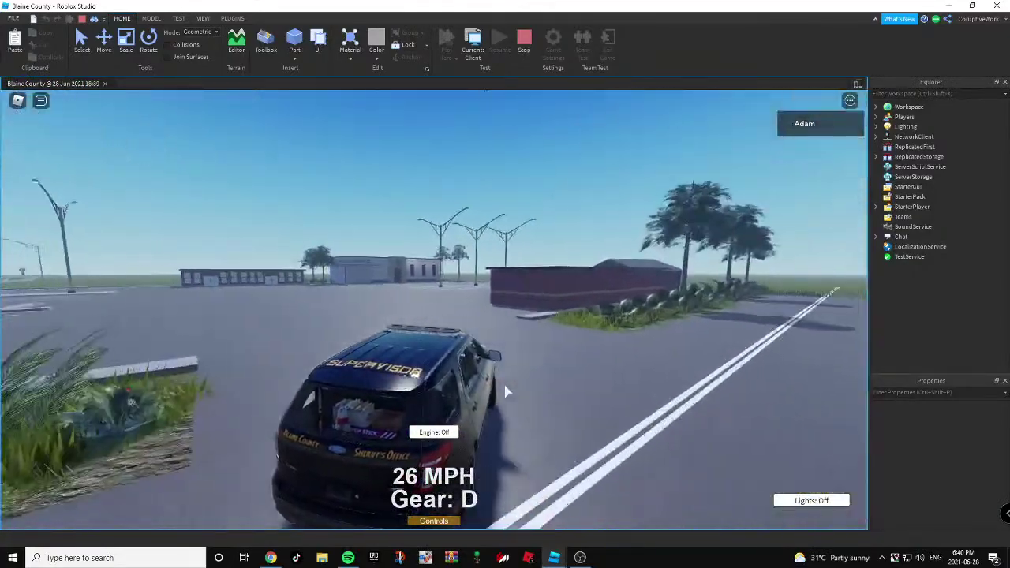
key("a")
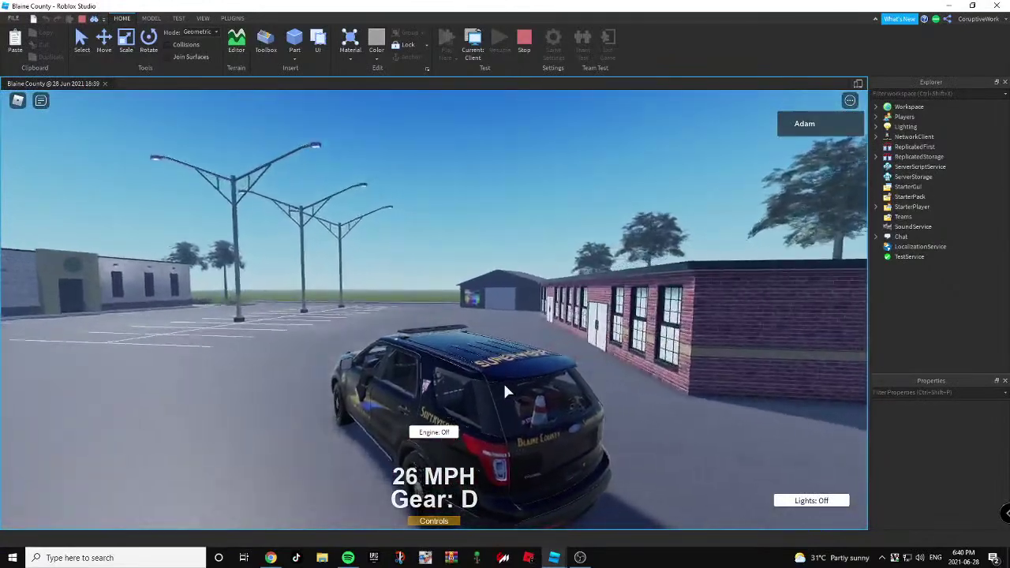
Circle through the parking lot and pull the SUV into a marked bay by the lamp posts, facing the Starbucks building.
key("d")
key("d")
key("a")
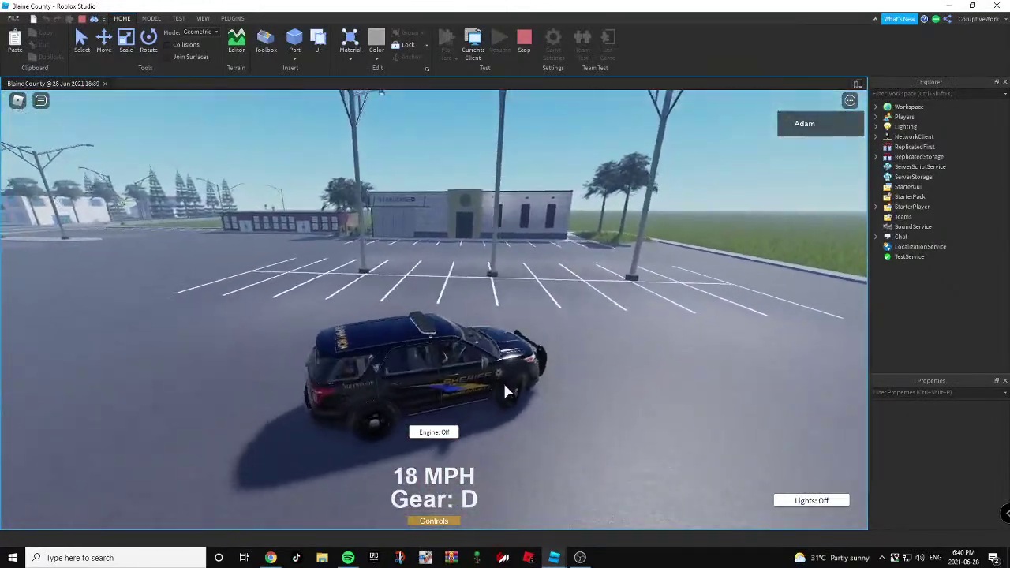
key("a")
key("s")
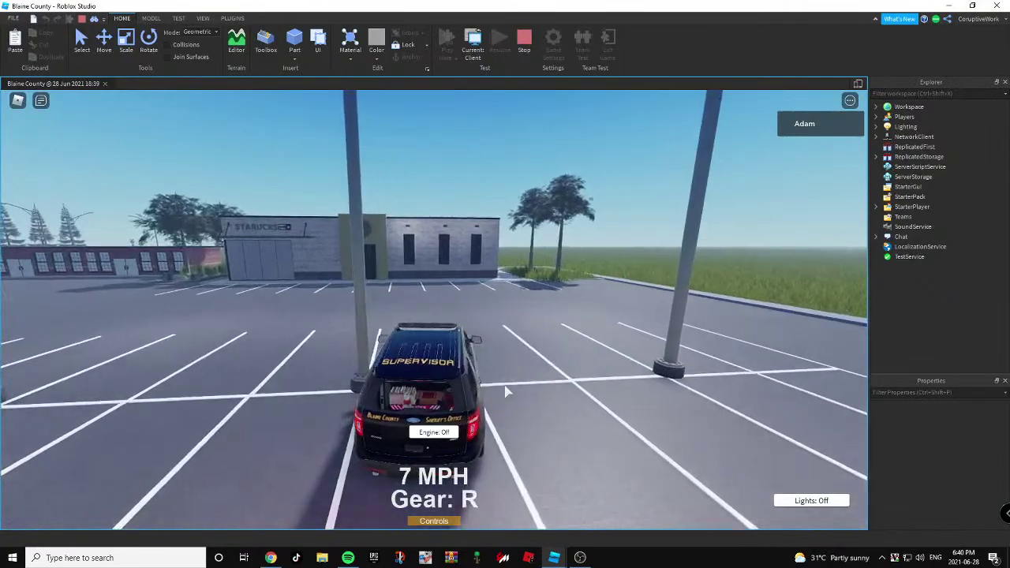
Leave the parking bay and drive around the lot toward the dark garage with the colour palette on its wall.
key("w")
key("s")
right_click_drag(505, 390, 505, 391)
key("w")
key("w")
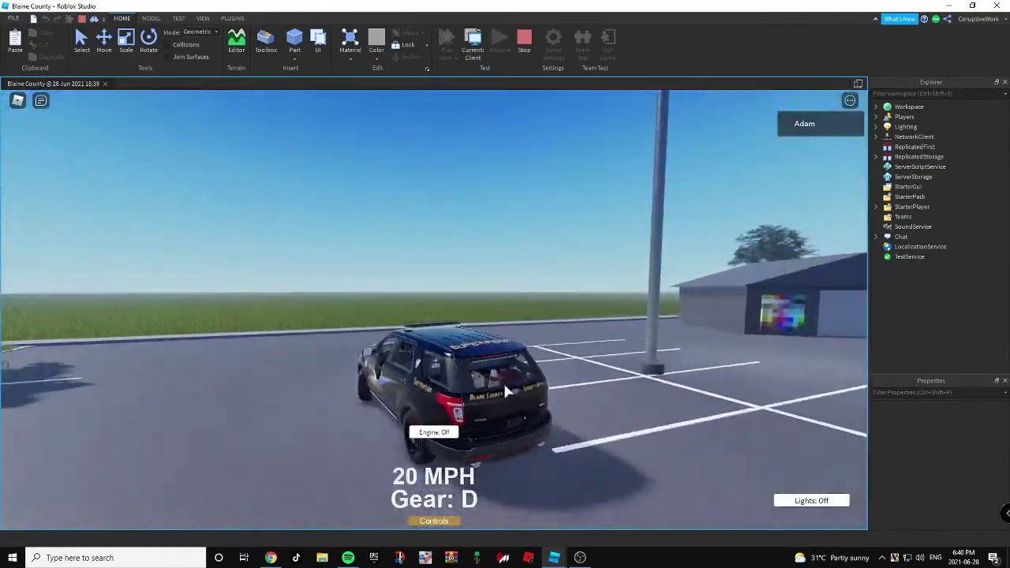
key("d")
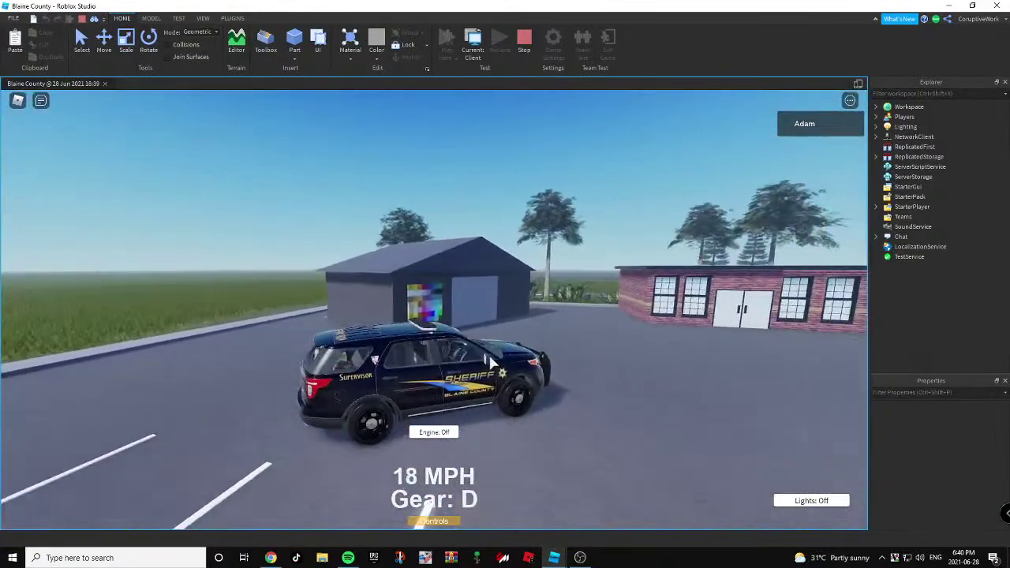
Drive the SUV into the garage doorway, try different colours from the wall palette on the door, and drive away.
right_click_drag(397, 300, 397, 301)
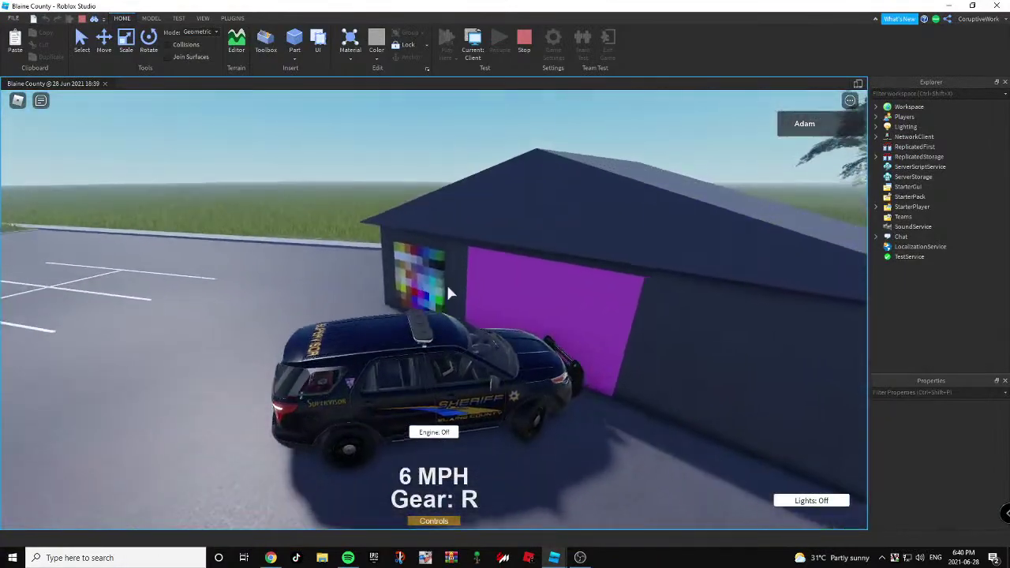
key("w")
key("s")
key("s")
left_click(238, 328)
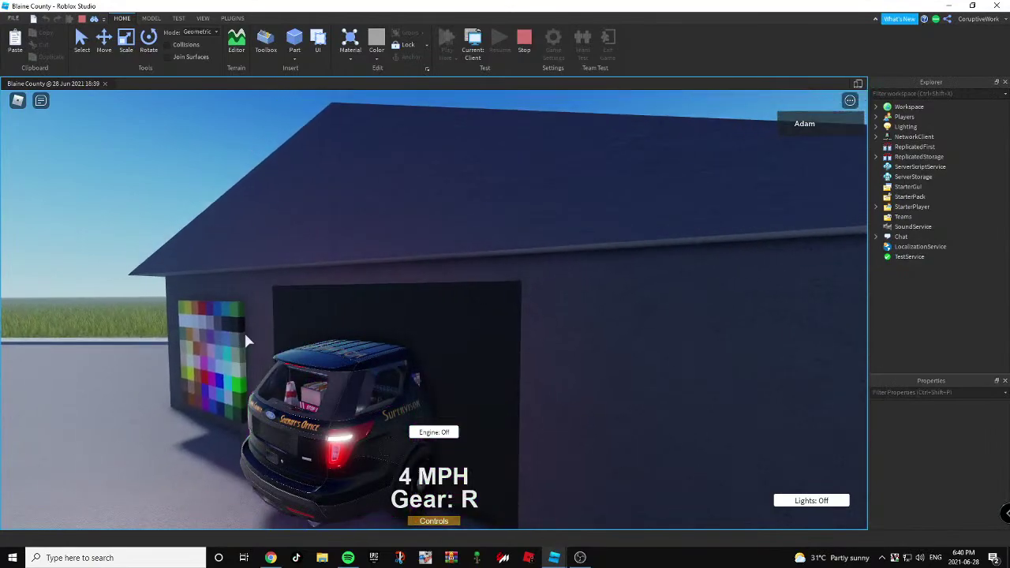
left_click(257, 357)
key("w")
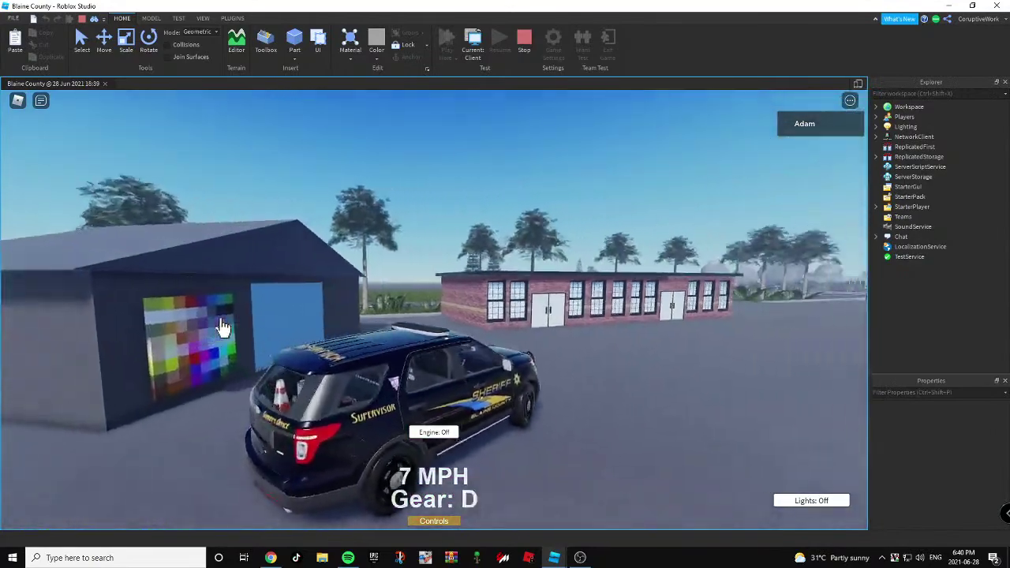